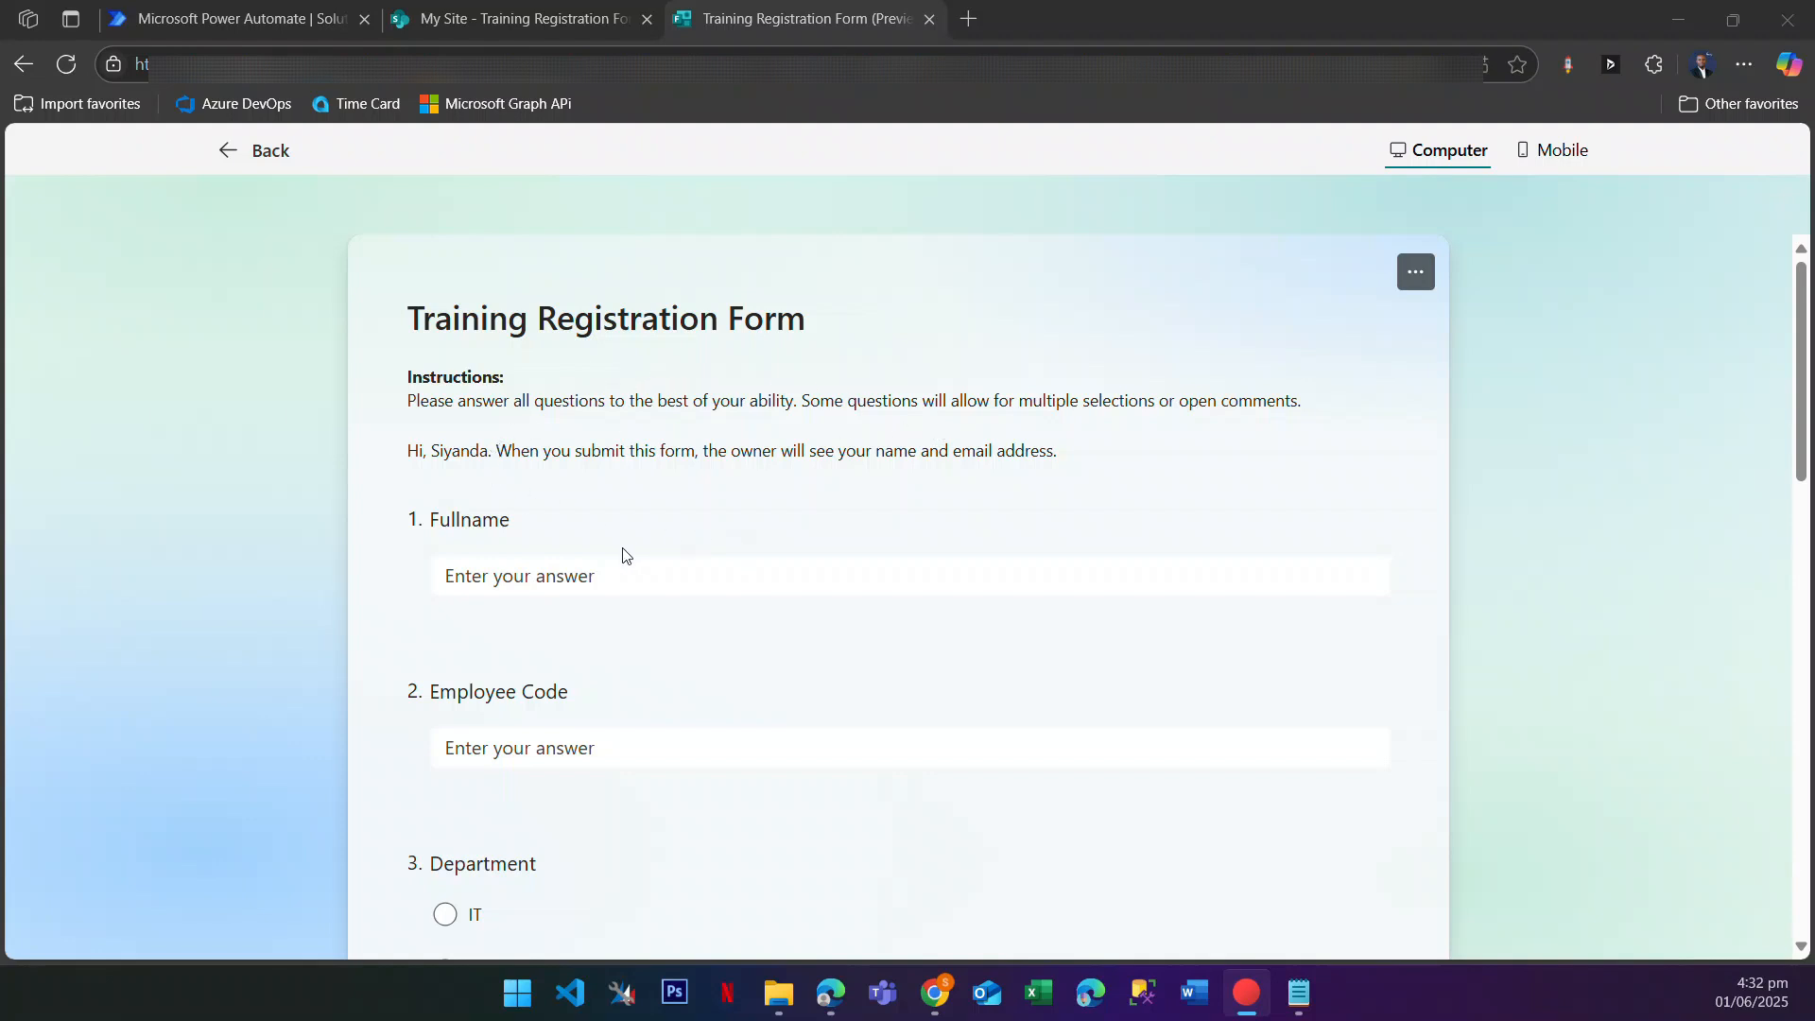
# Step: Review the questions in the Training Registration Form preview, from Fullname through Training Mode
pyautogui.scroll(-3, 535, 571)
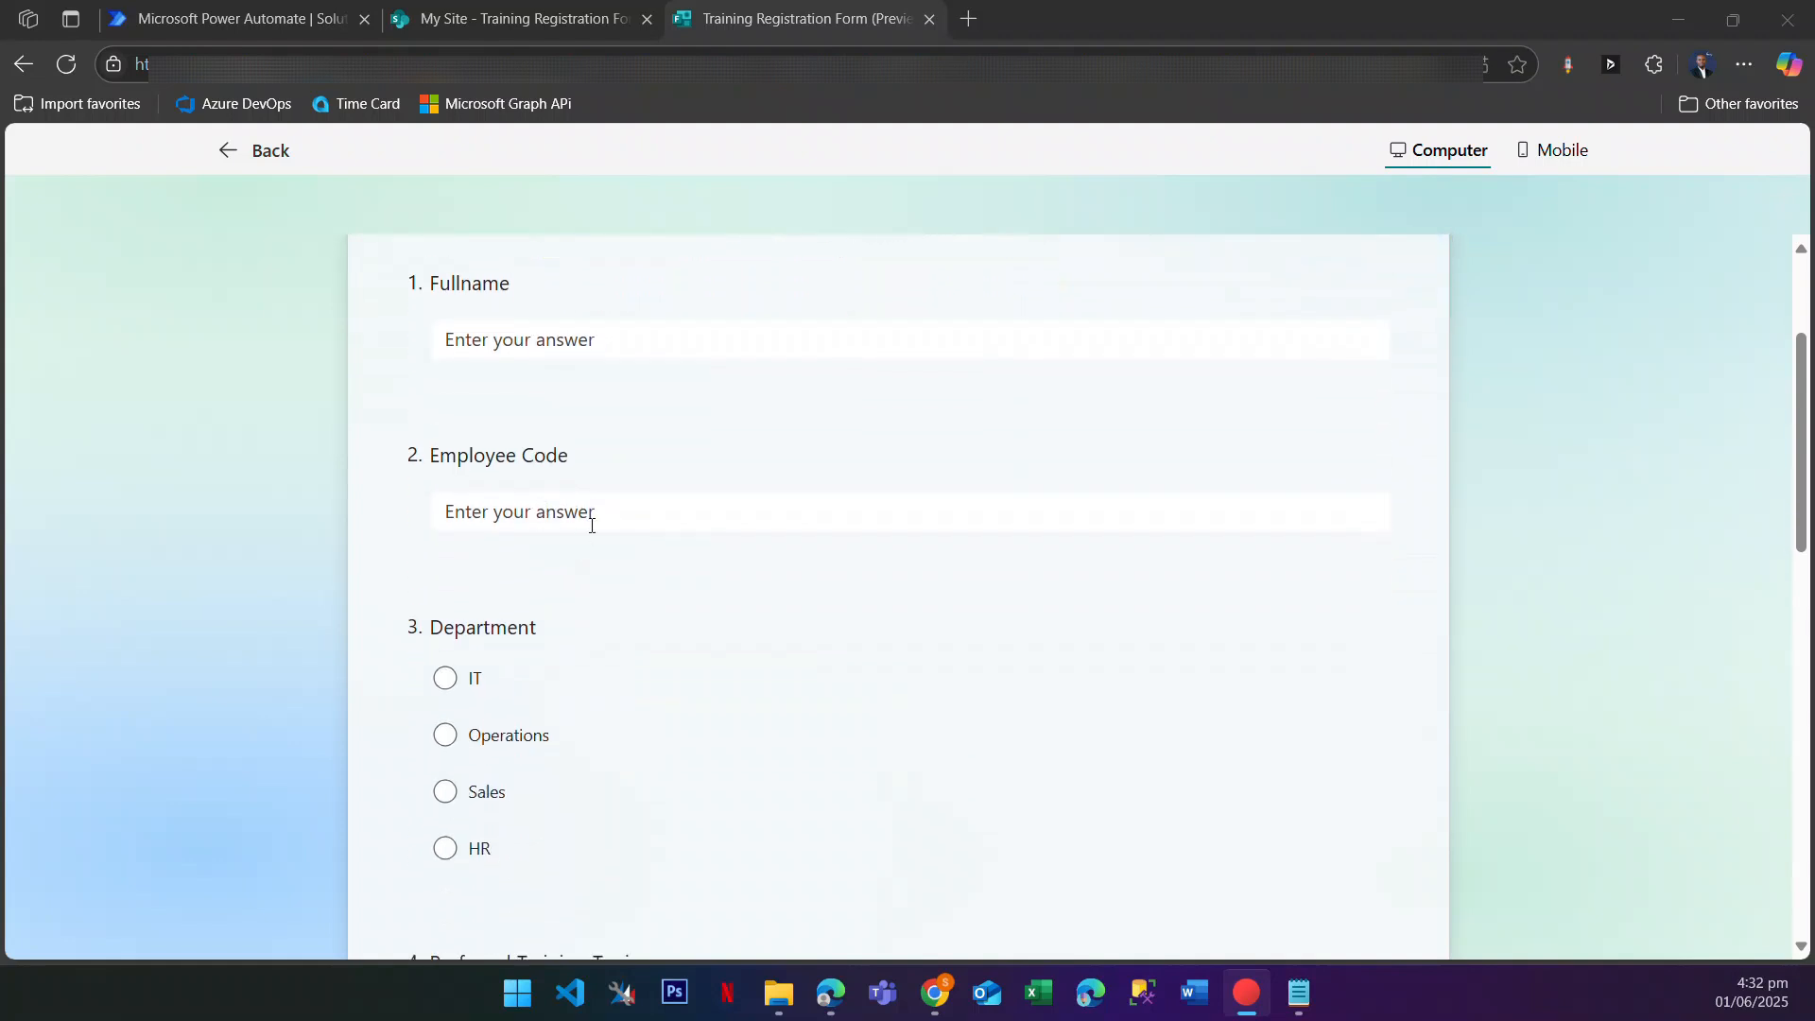
pyautogui.scroll(-3, 510, 478)
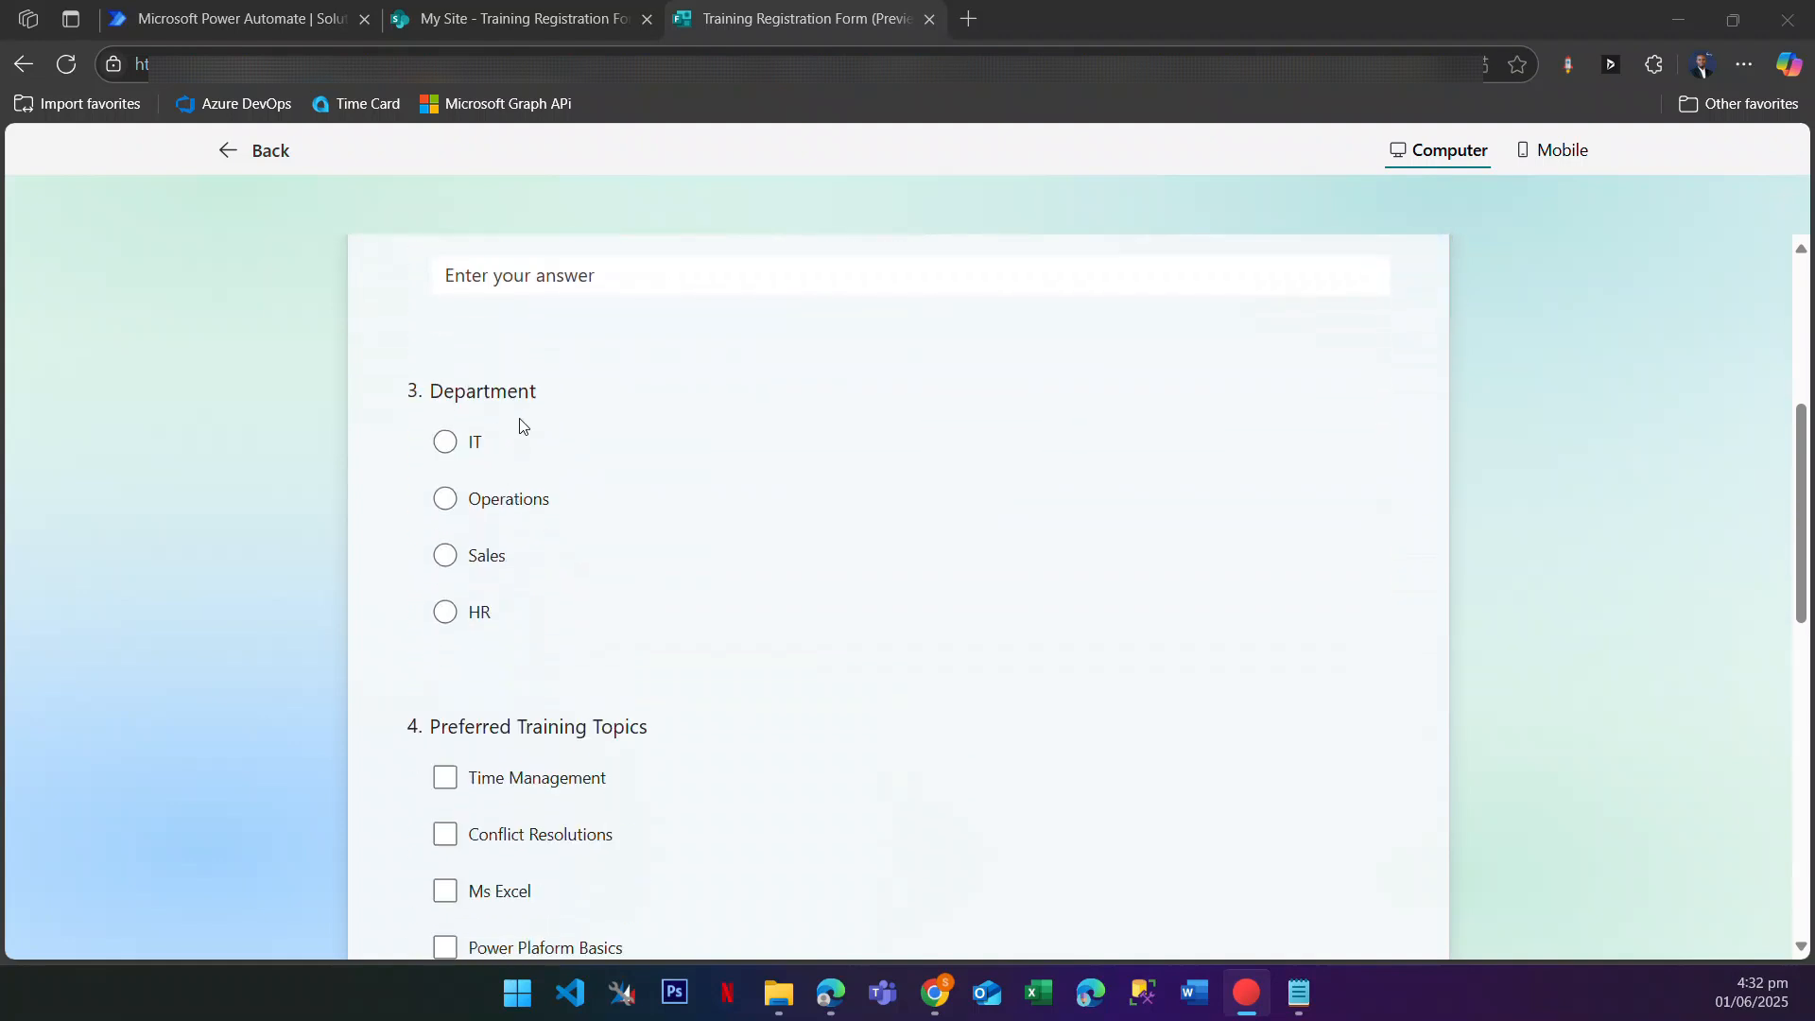
pyautogui.scroll(-5, 519, 424)
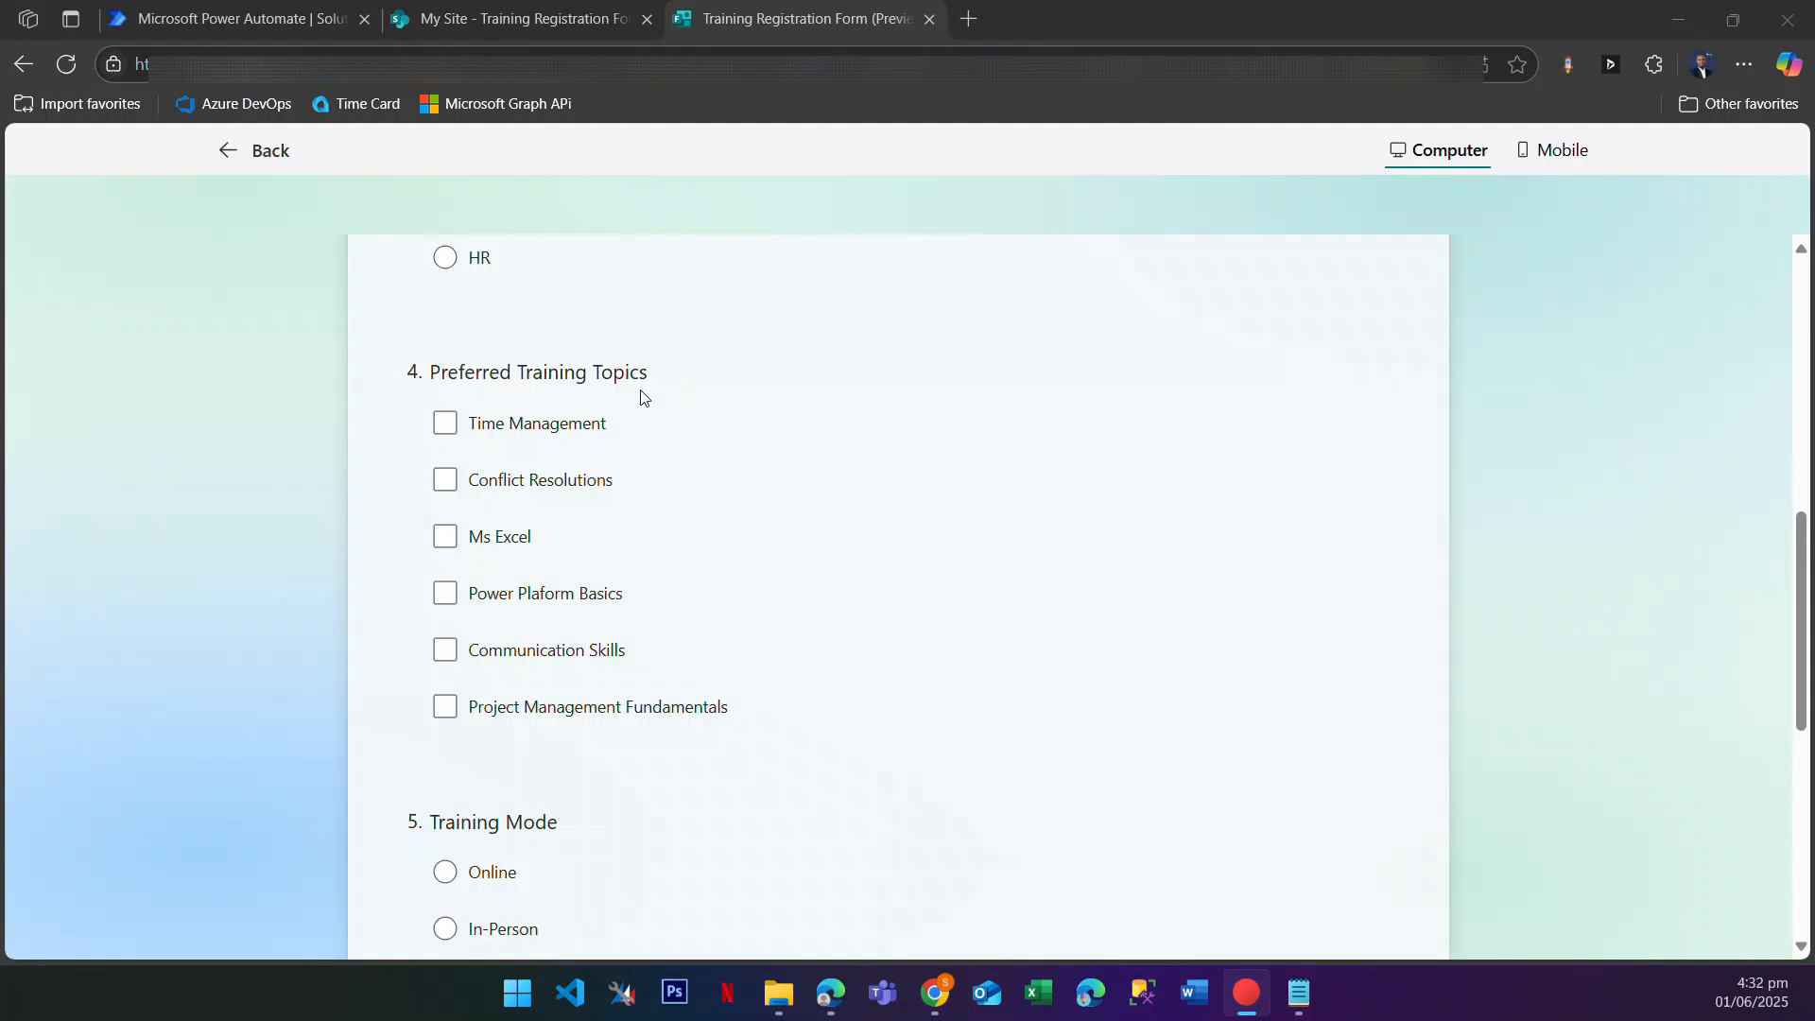
pyautogui.scroll(-5, 643, 433)
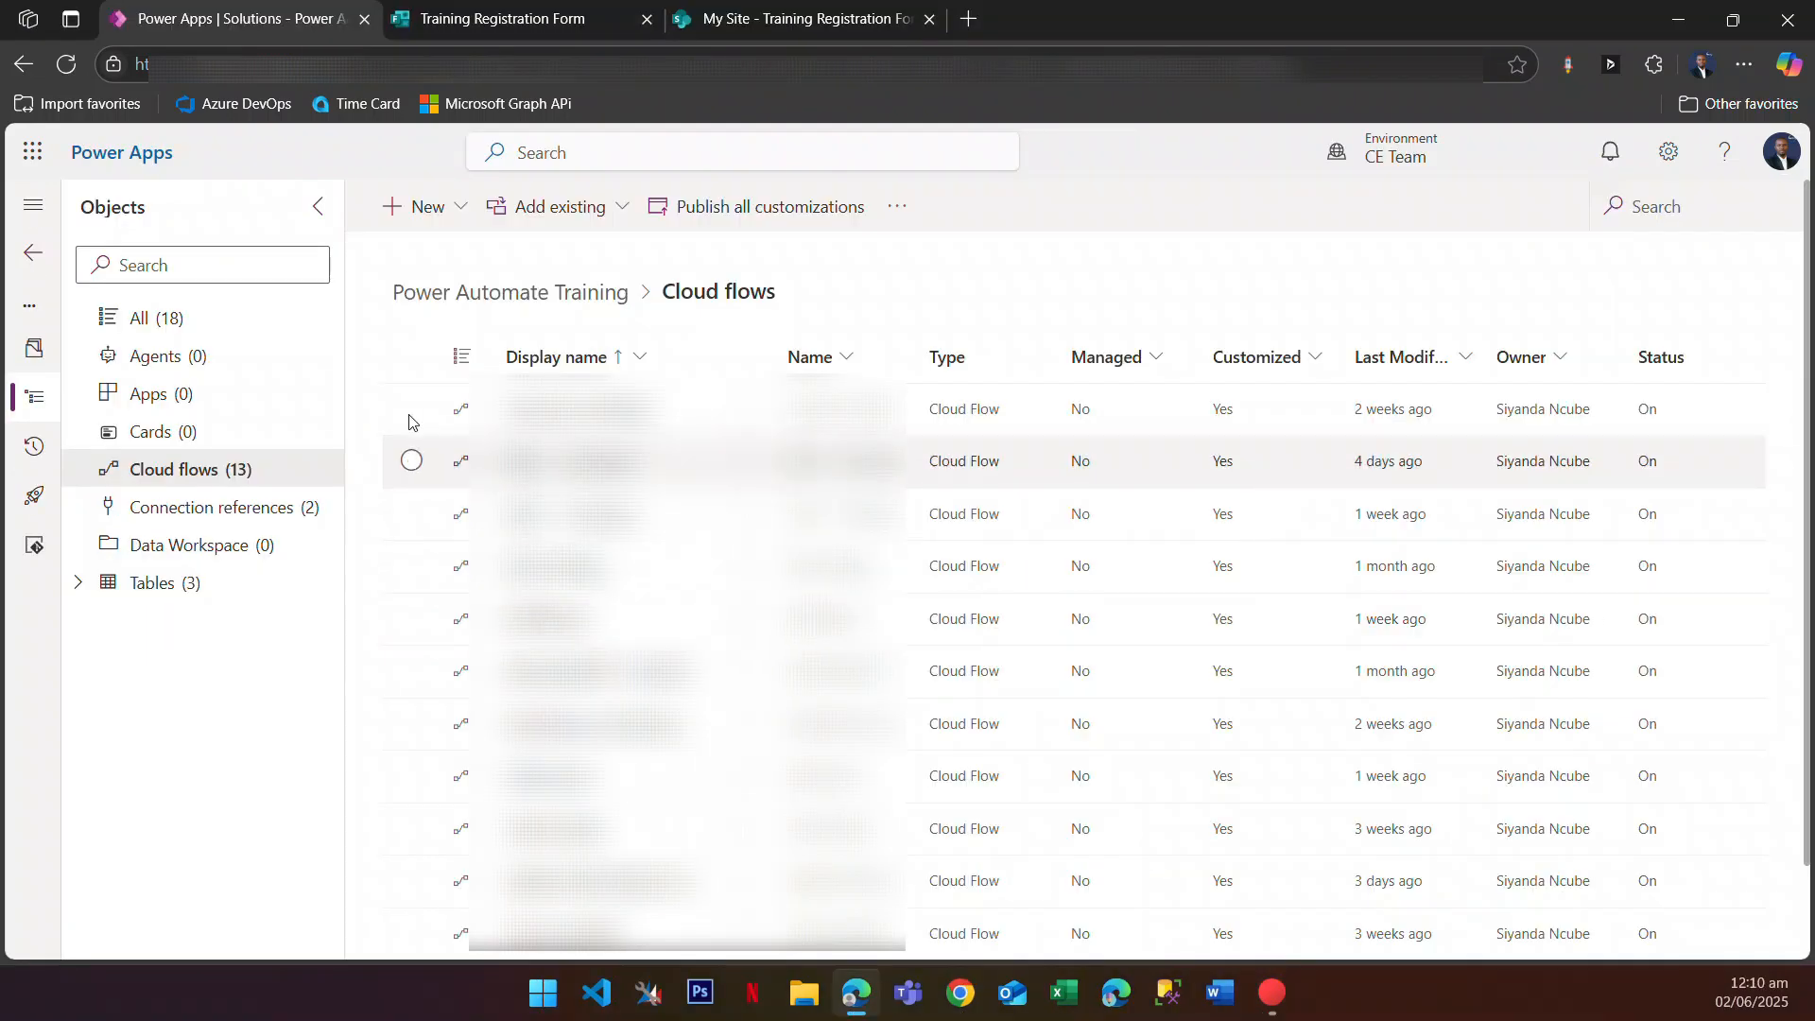
# Step: Create an automated cloud flow named "Save Form Responses Into Sharepoint" with the Microsoft Forms trigger "When a new response is submitted"
pyautogui.click(433, 213)
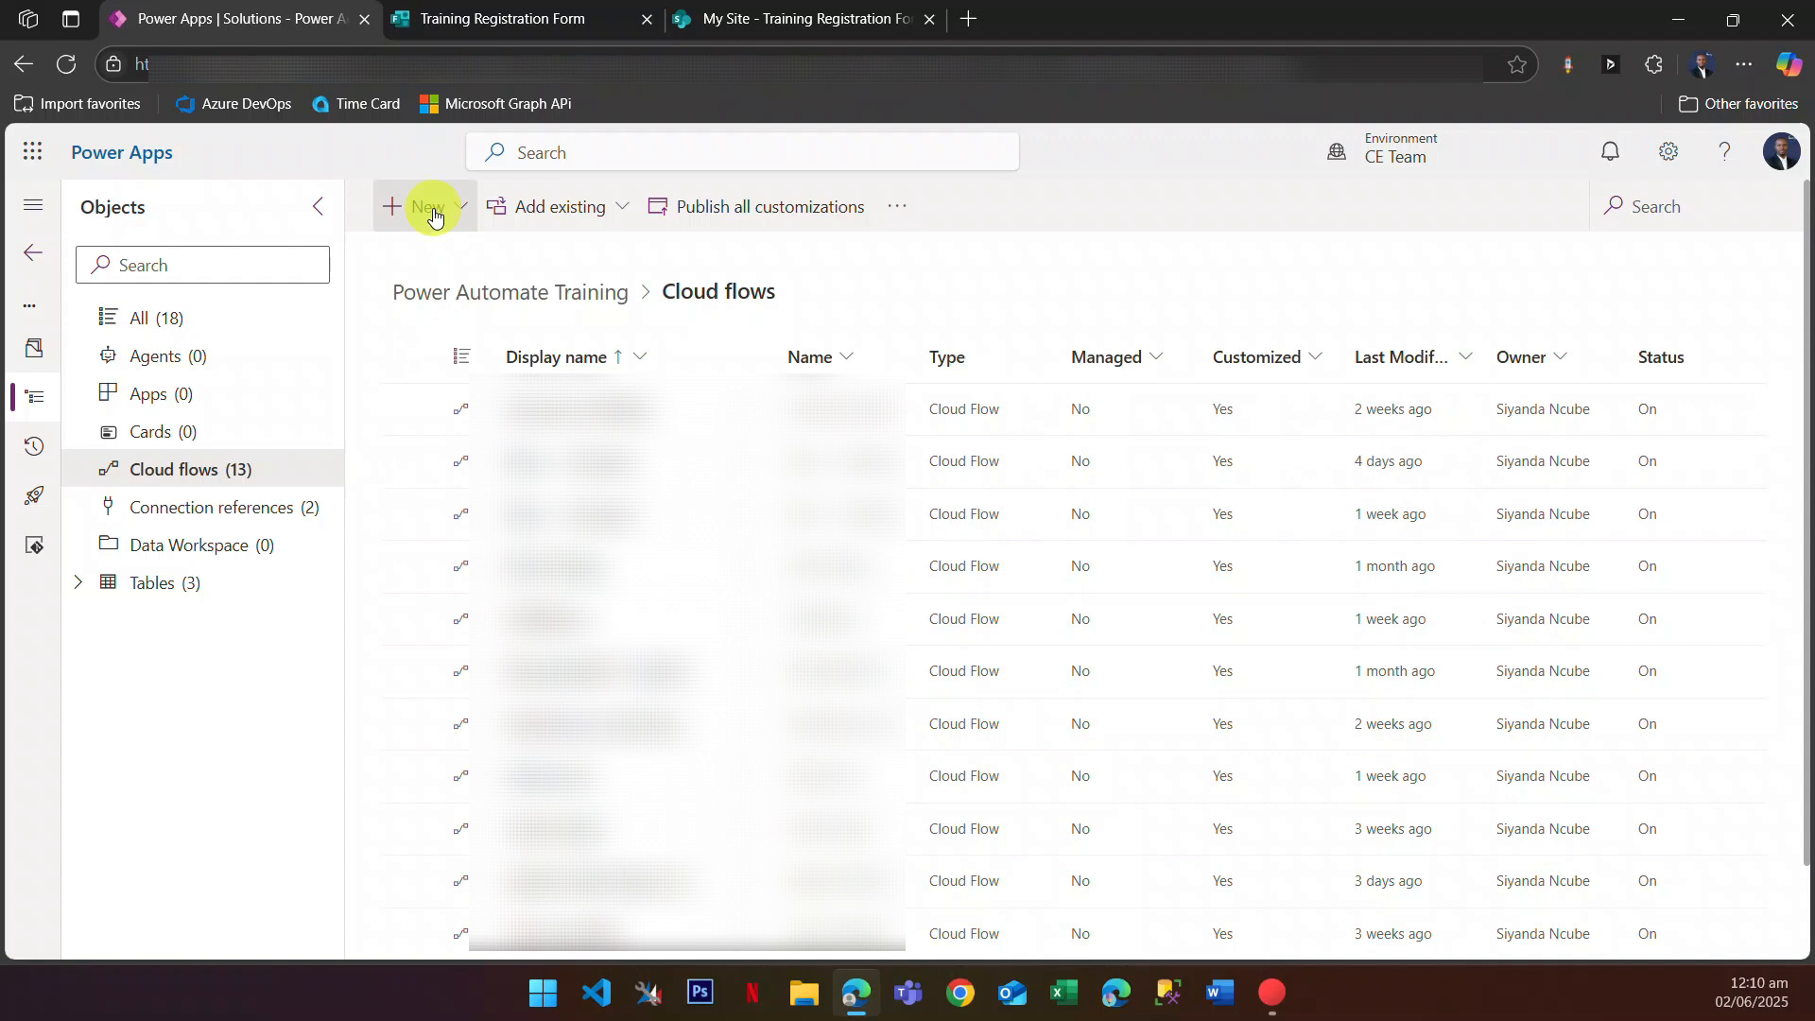
pyautogui.moveTo(458, 338)
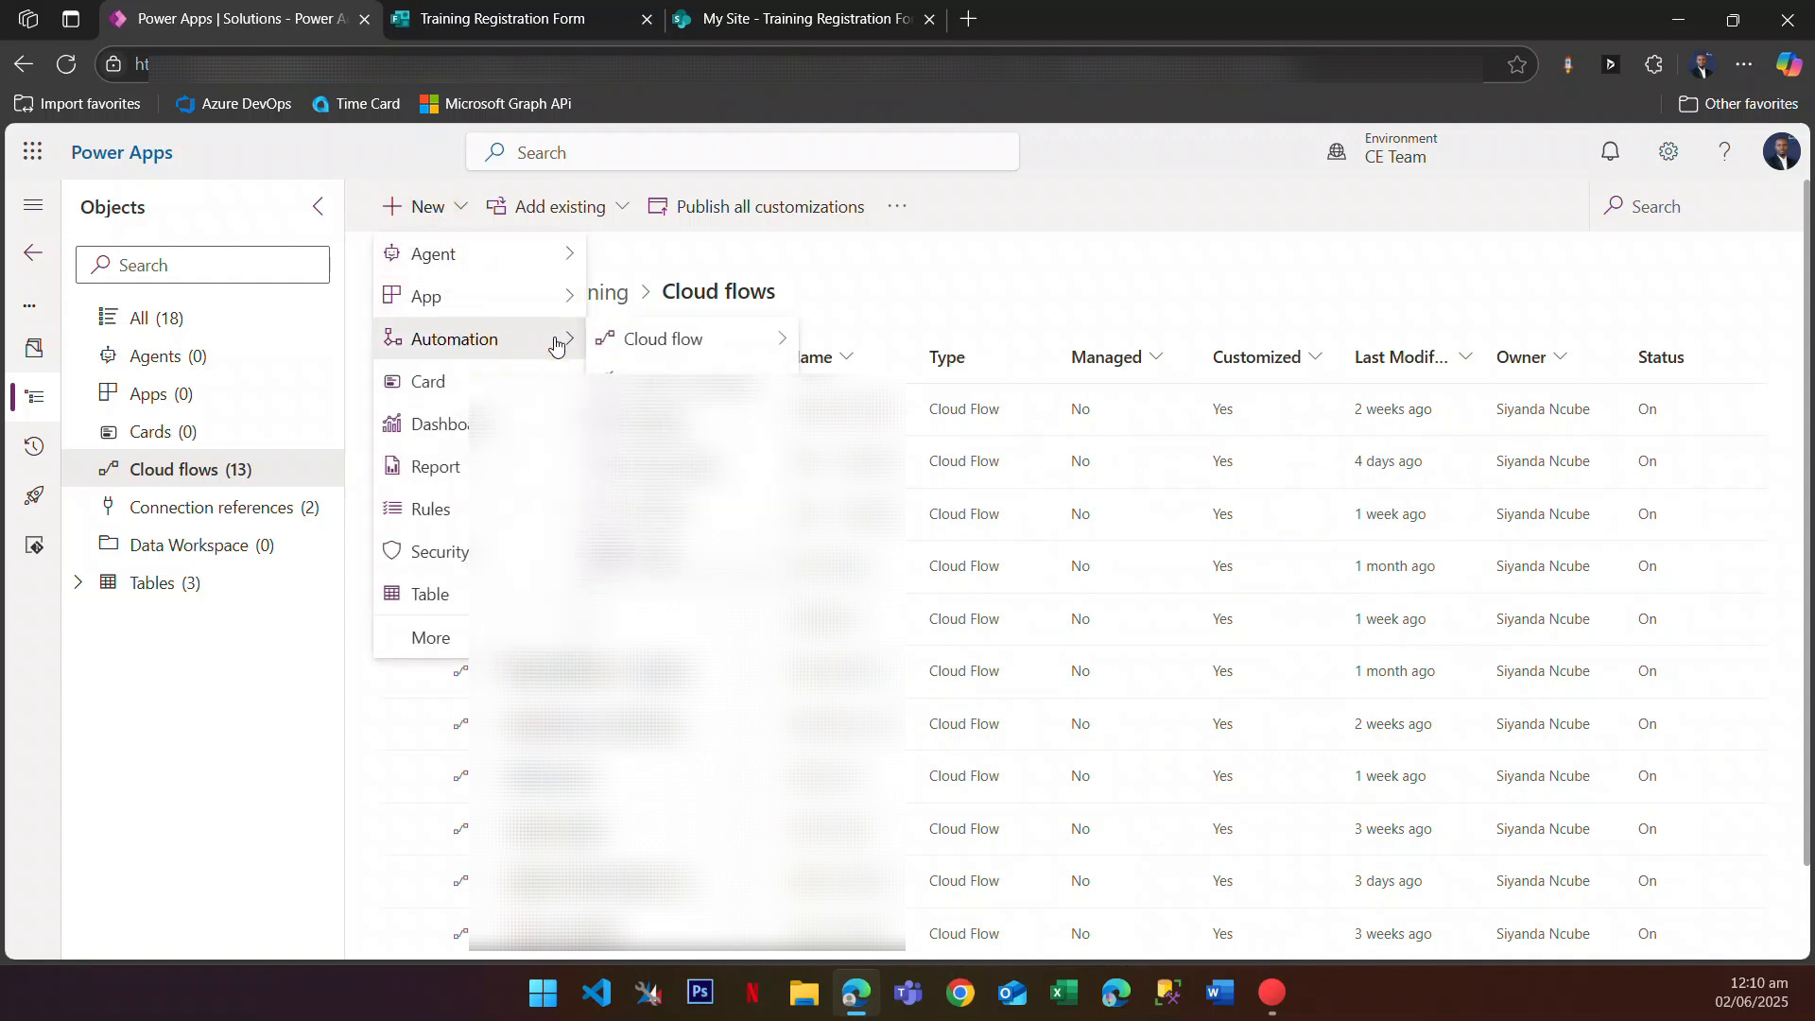
pyautogui.moveTo(721, 348)
pyautogui.click(877, 338)
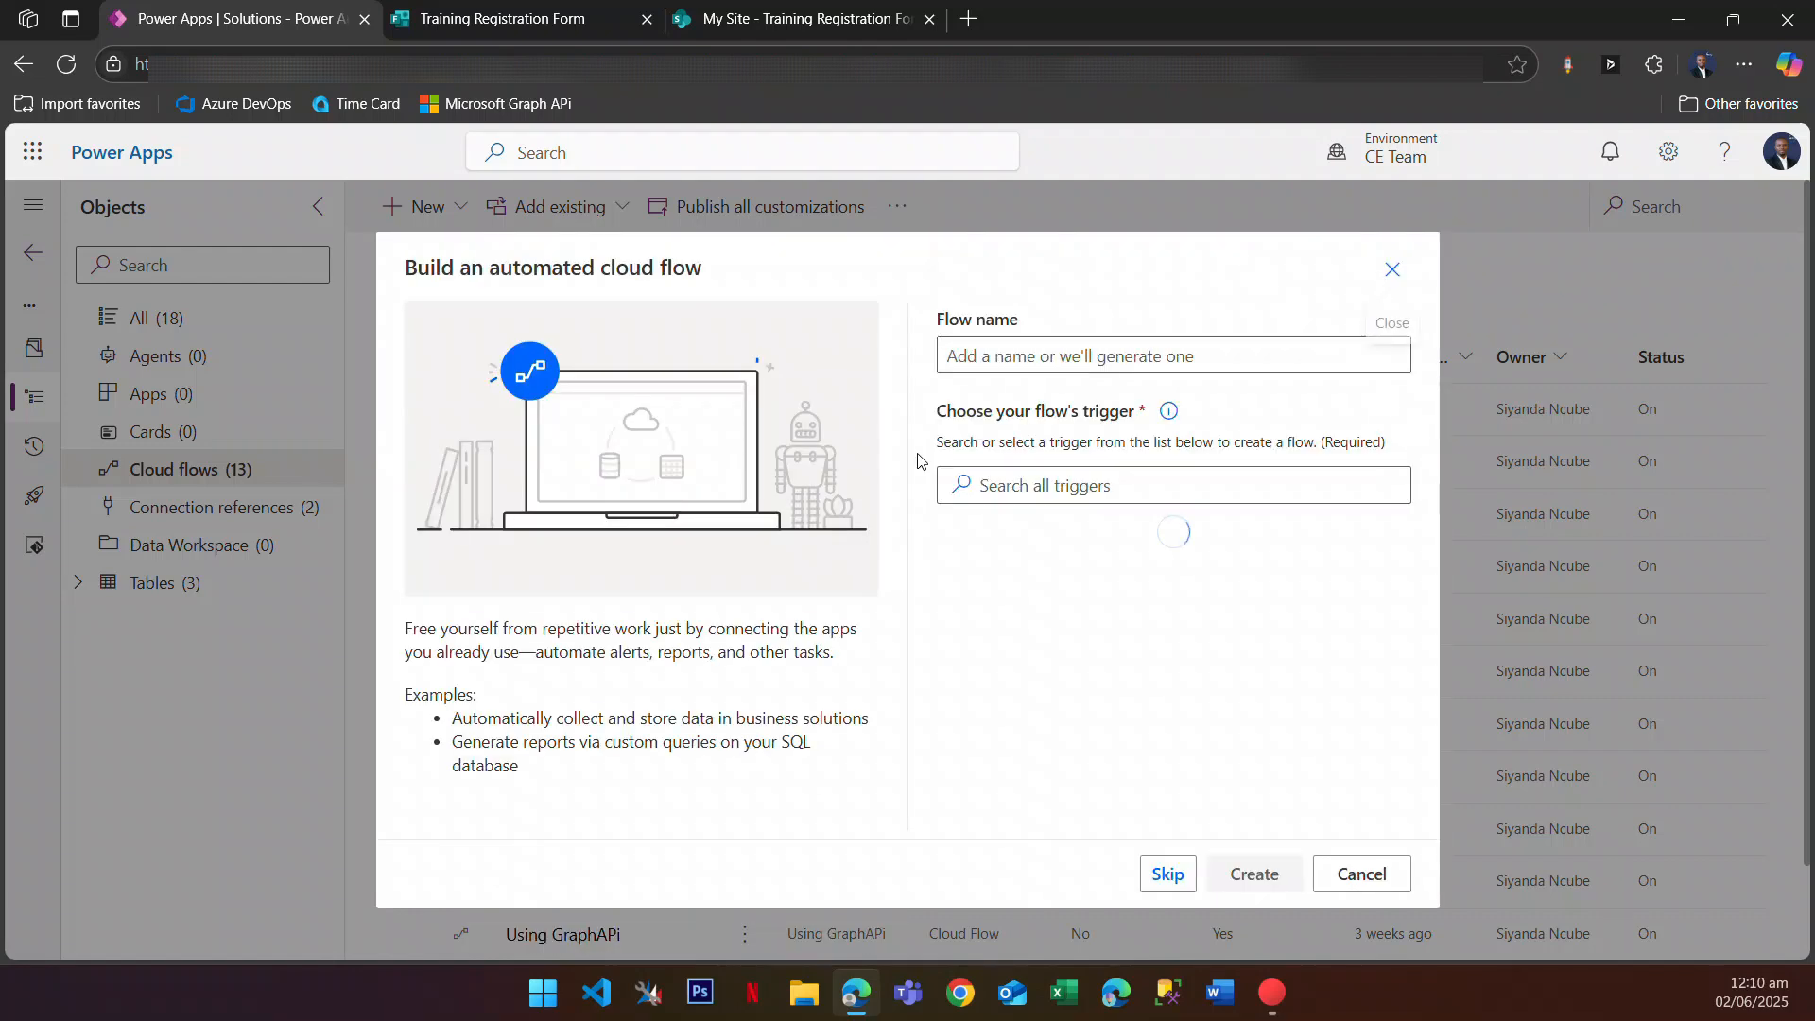
pyautogui.click(1026, 355)
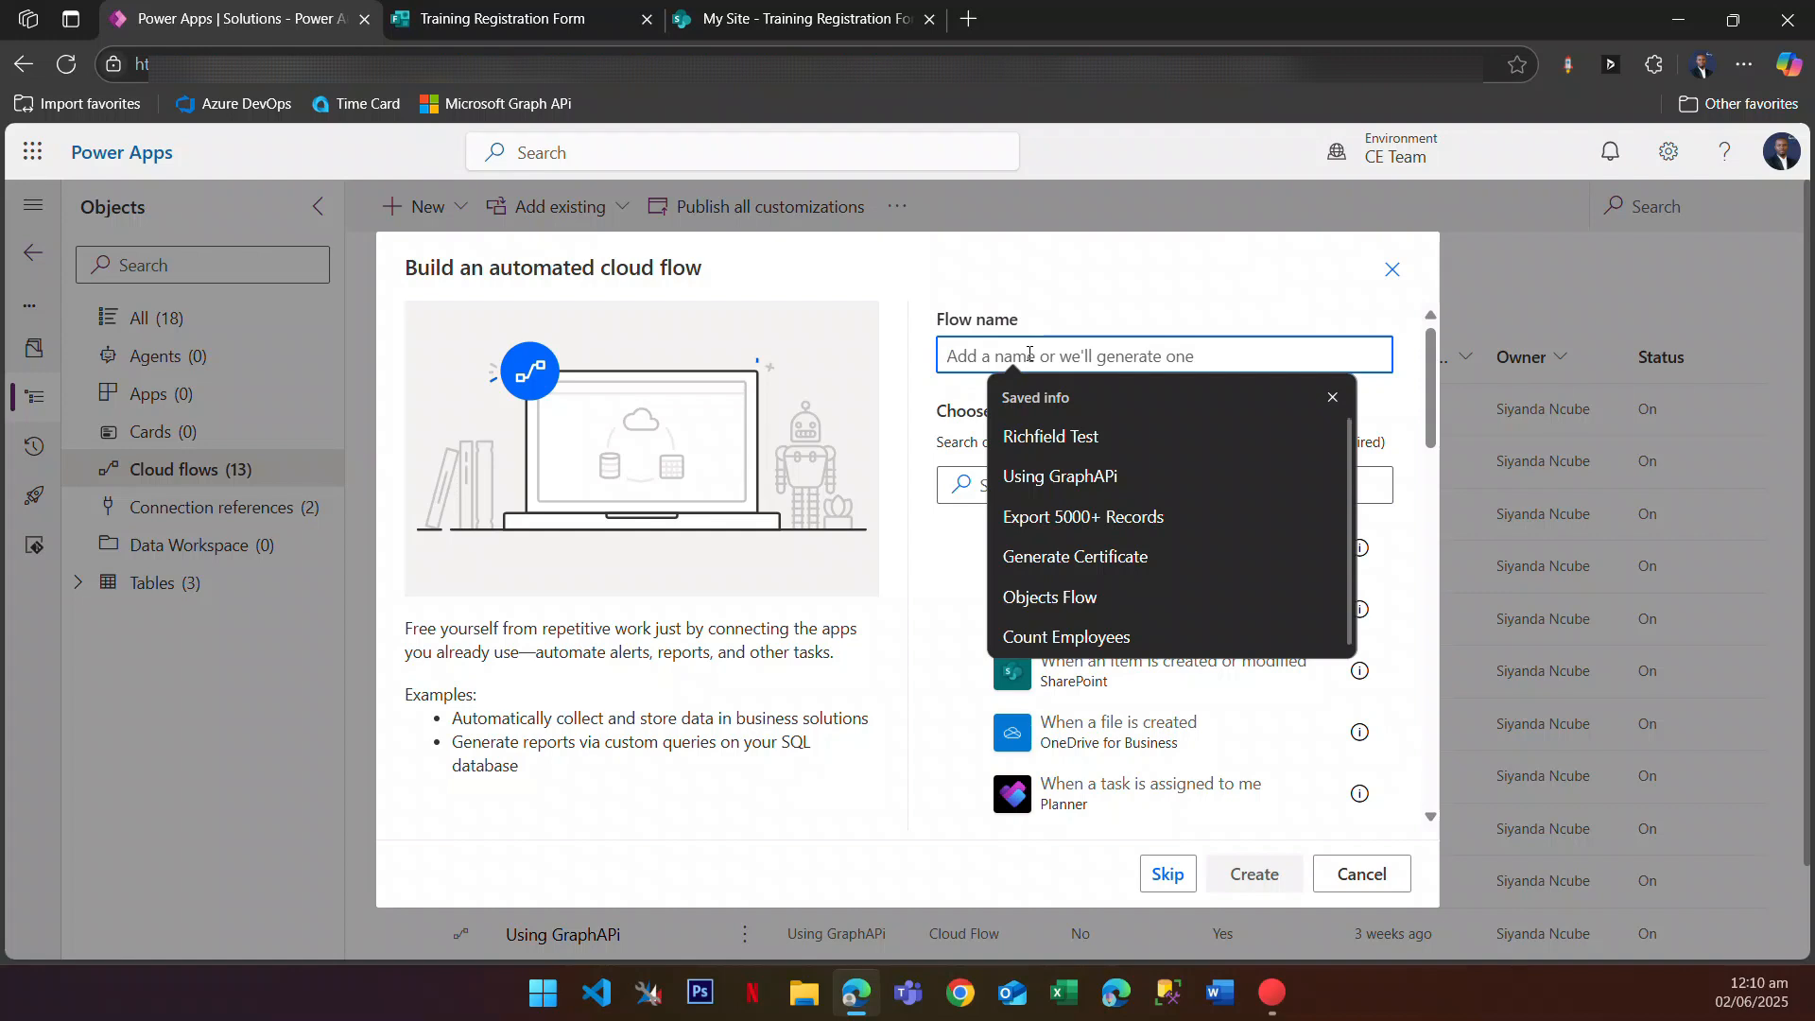
pyautogui.write('Save Form Responses Into Sharepoint')
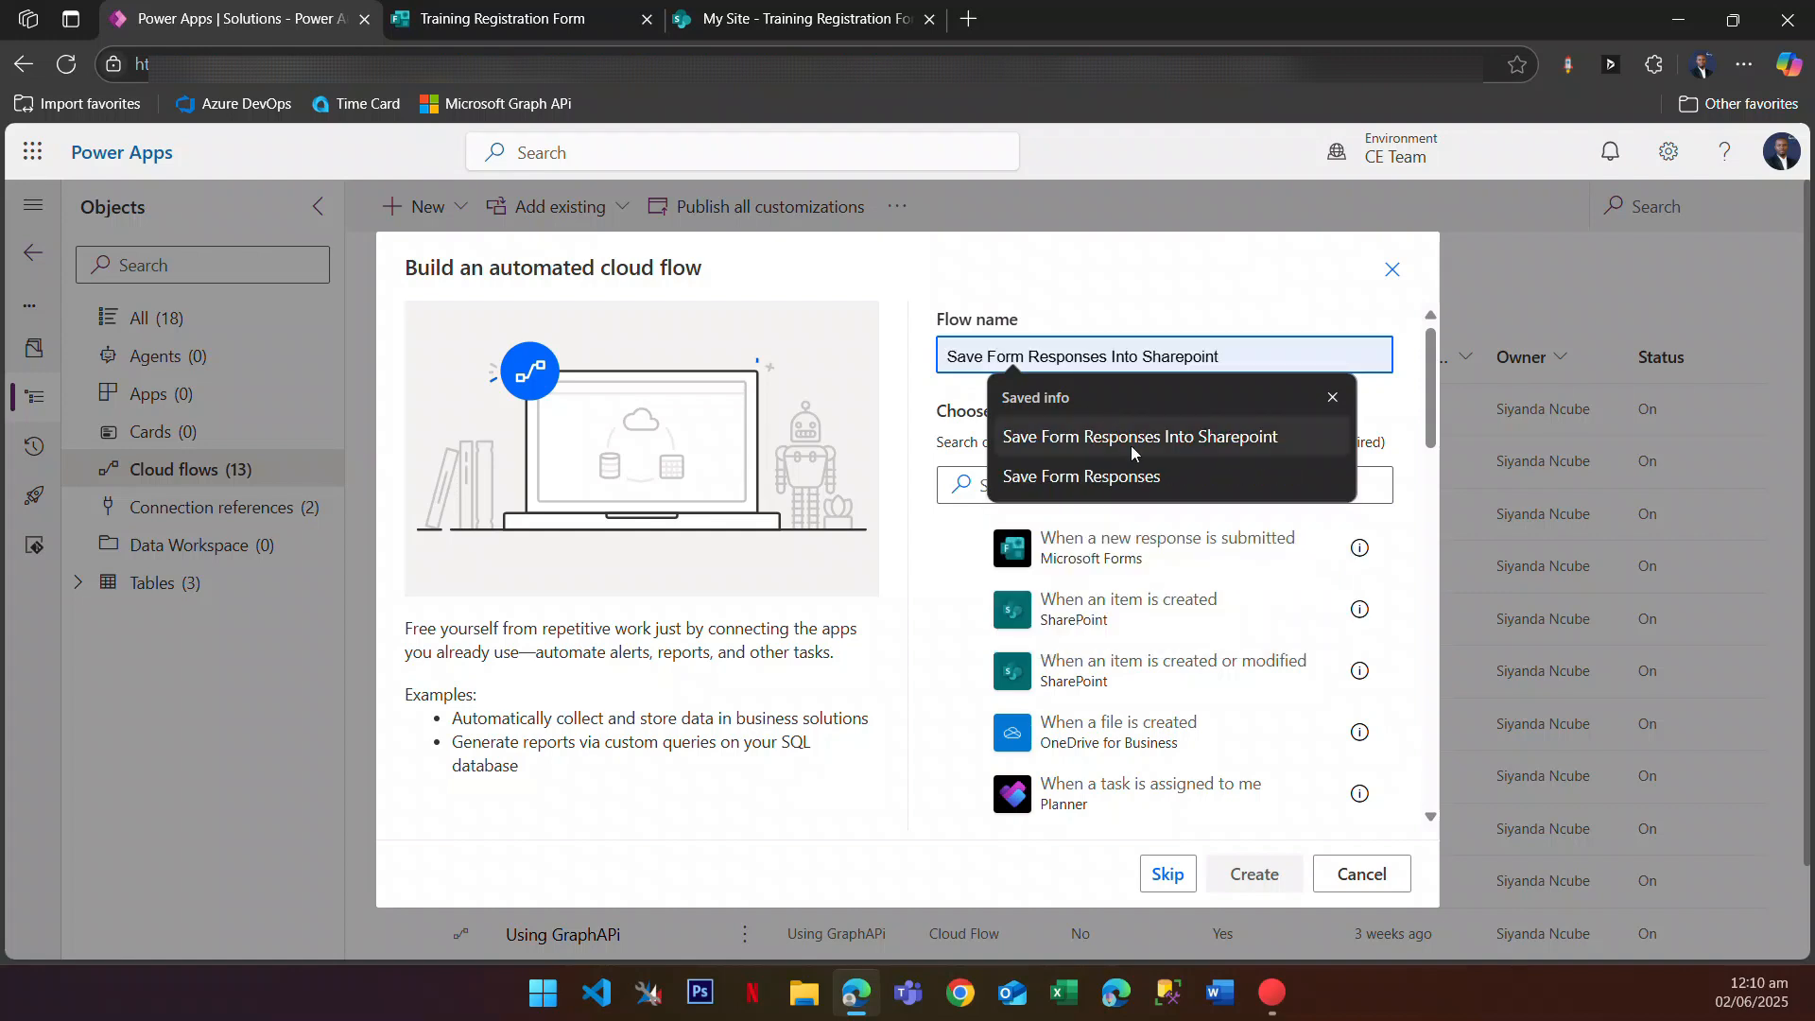
pyautogui.click(1121, 436)
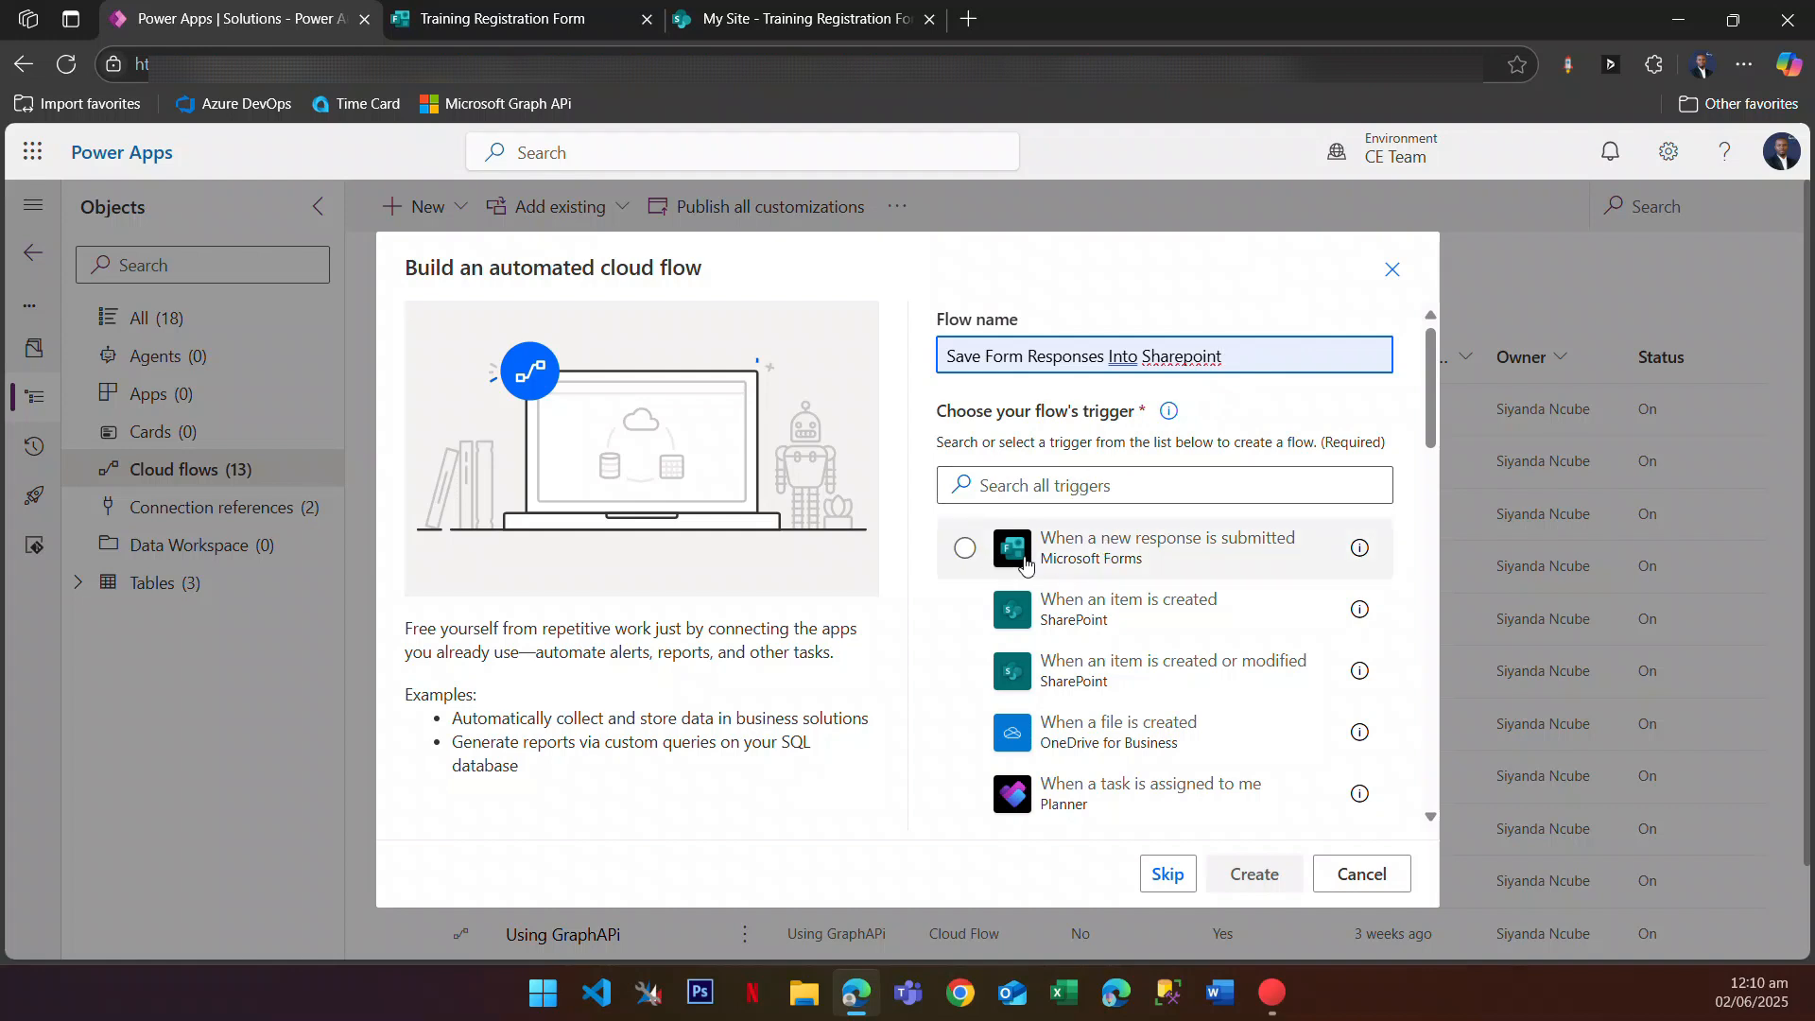
pyautogui.click(1084, 553)
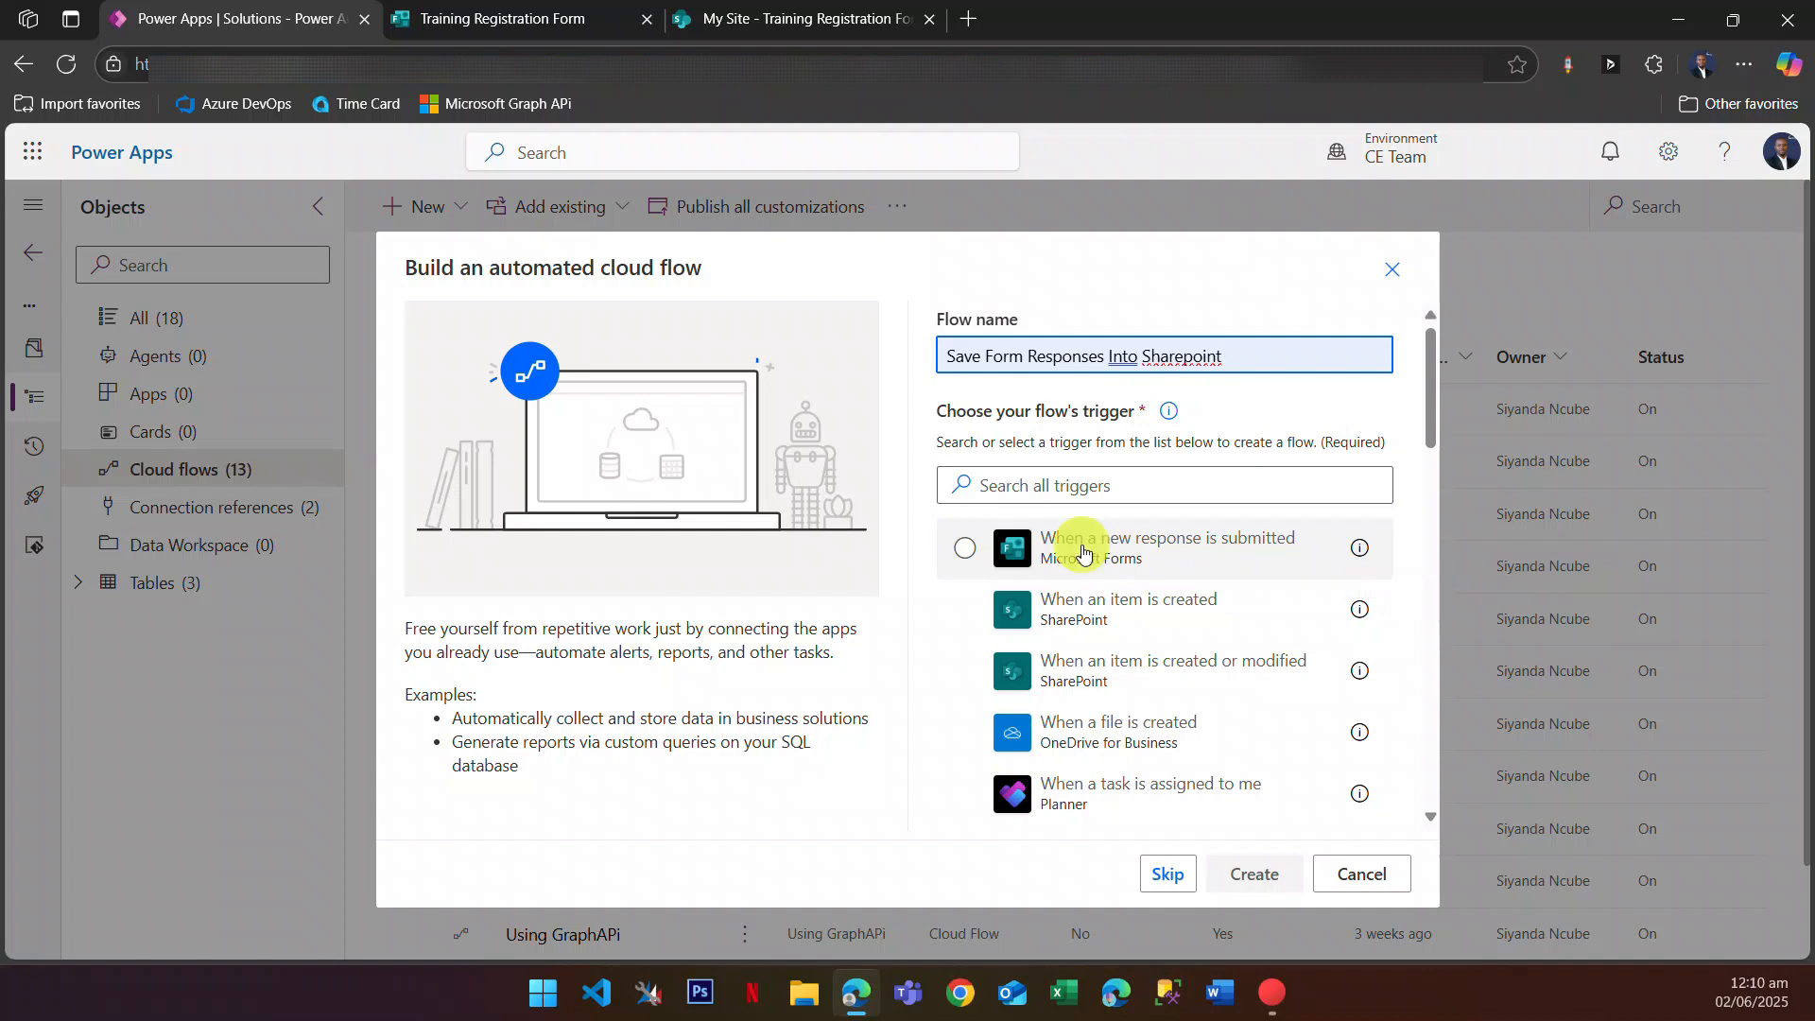
pyautogui.click(1257, 874)
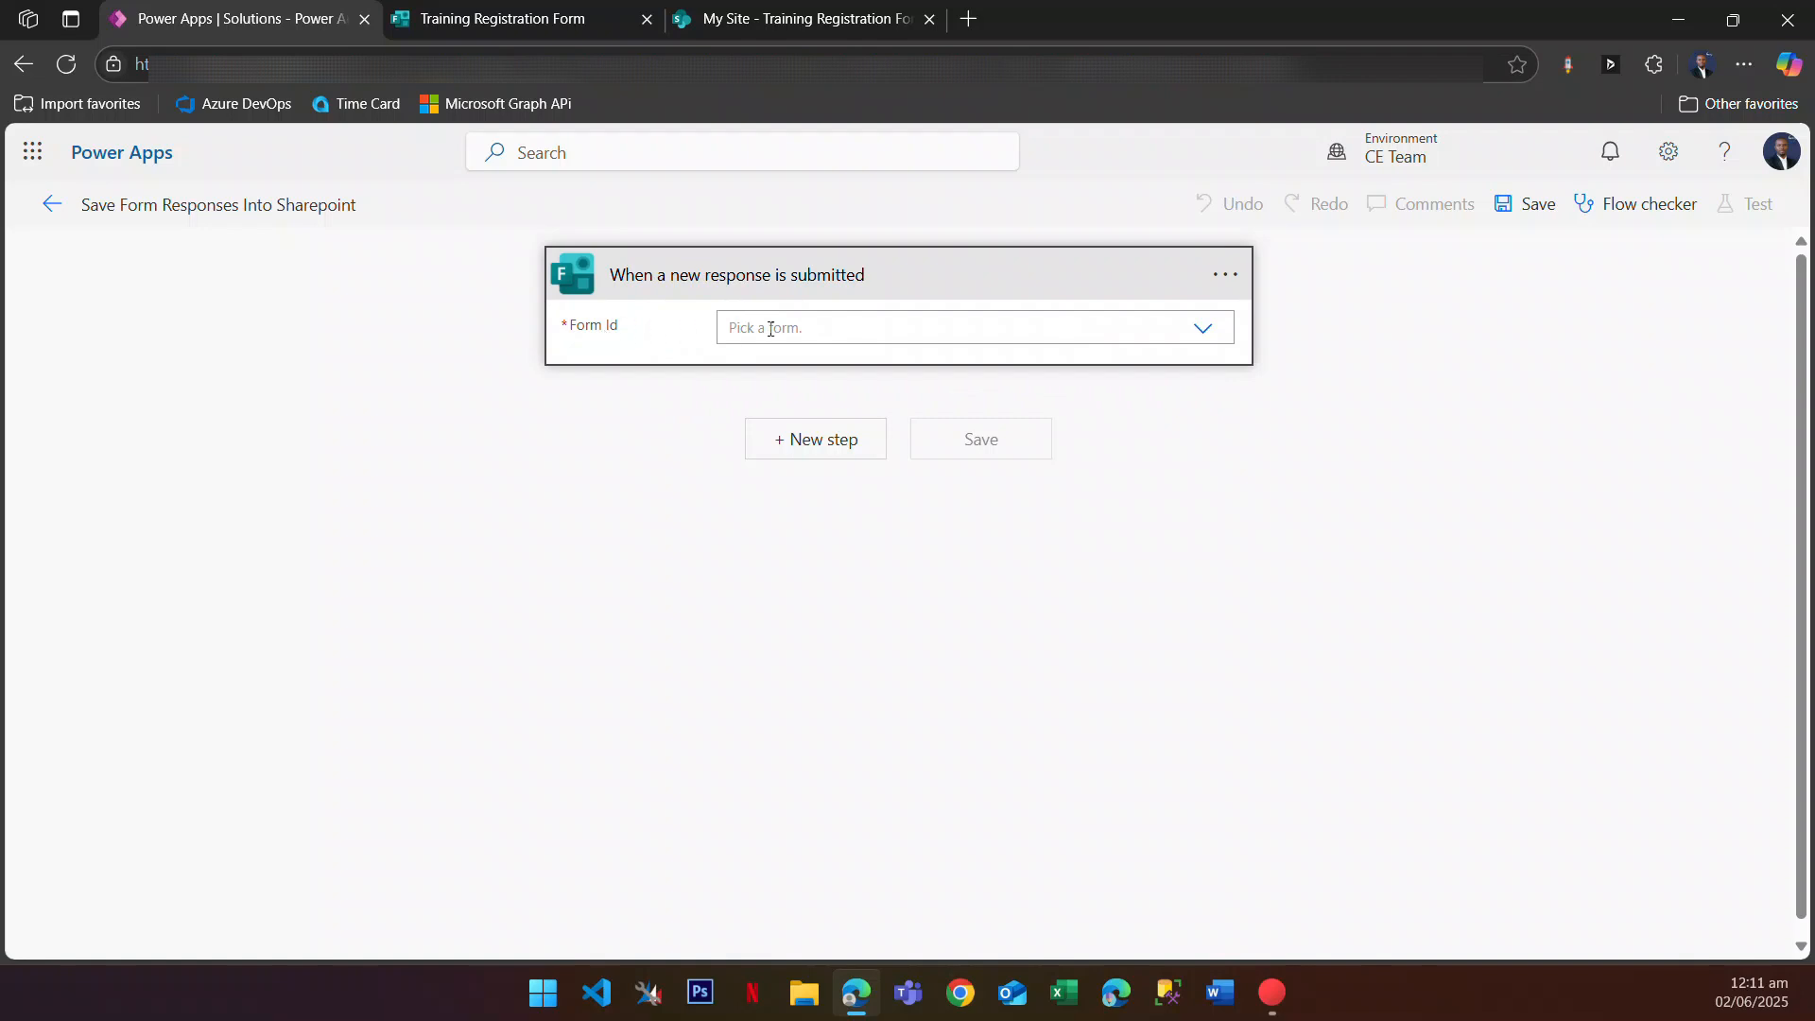
# Step: Set the trigger's Form Id to Training Registration Form
pyautogui.click(1205, 336)
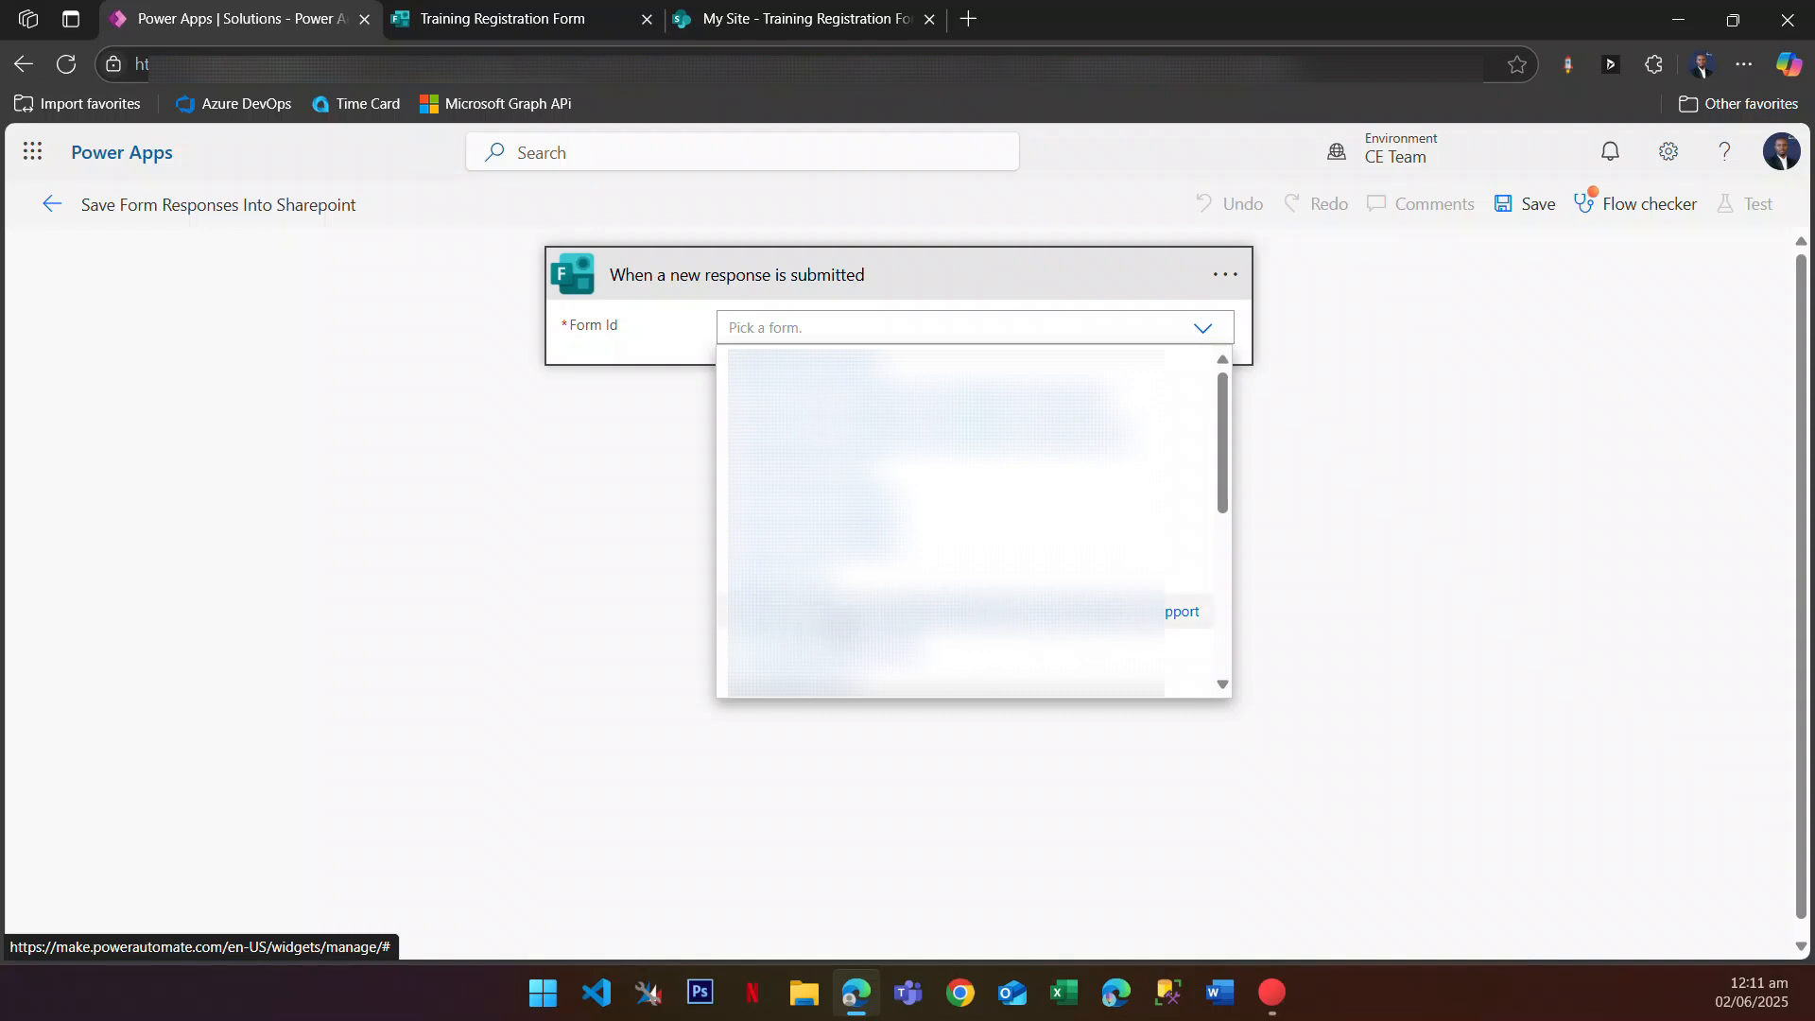
pyautogui.scroll(-3, 973, 520)
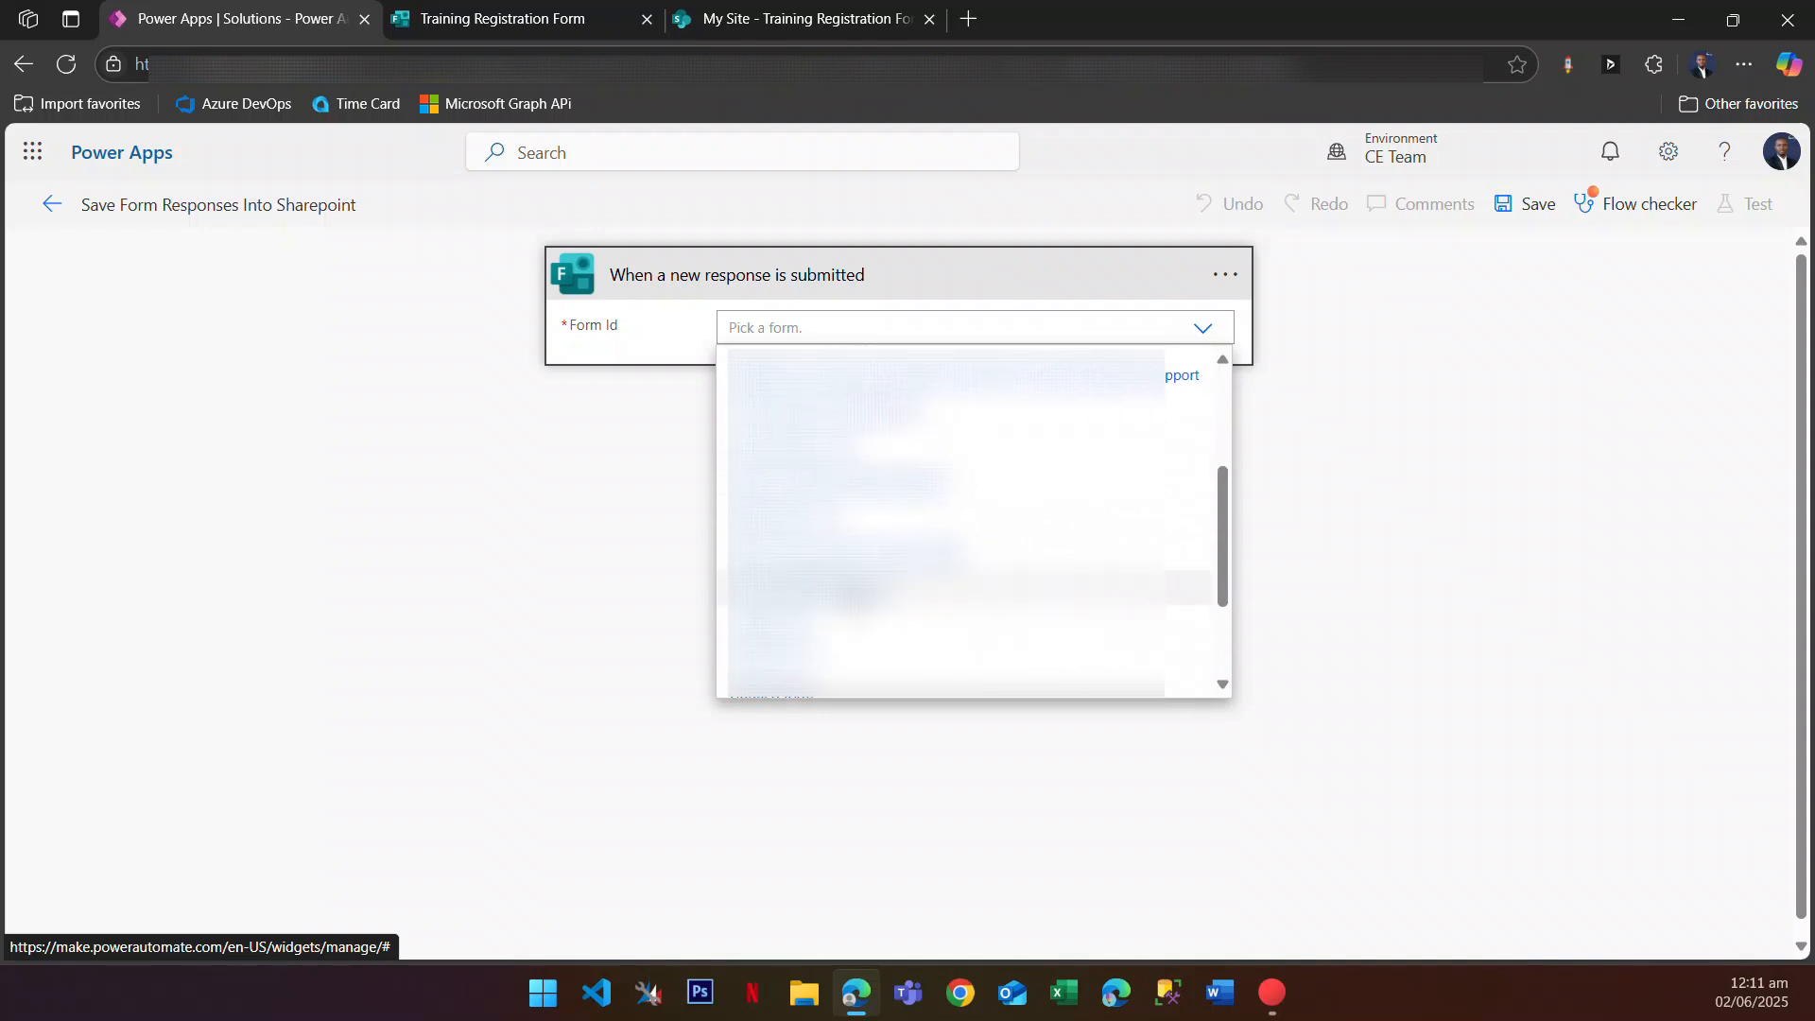
pyautogui.click(823, 427)
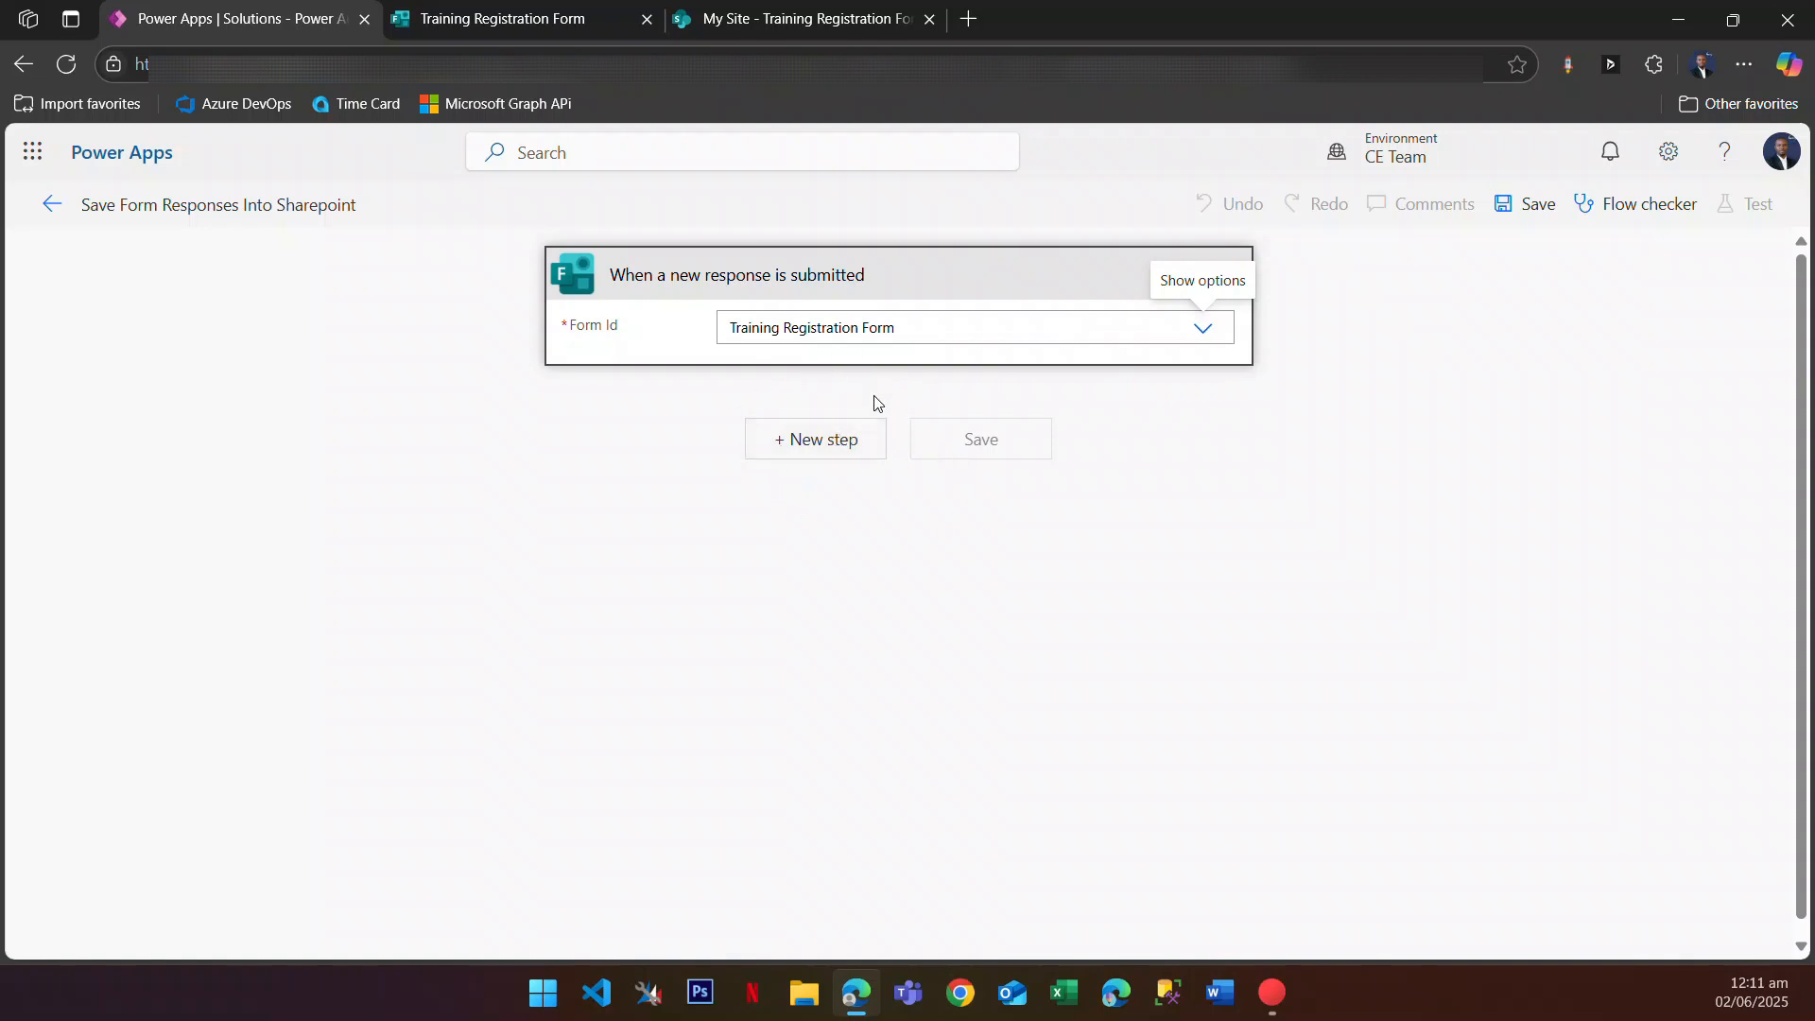
# Step: Add a Compose action with the input "test" after the trigger and save the flow
pyautogui.click(815, 444)
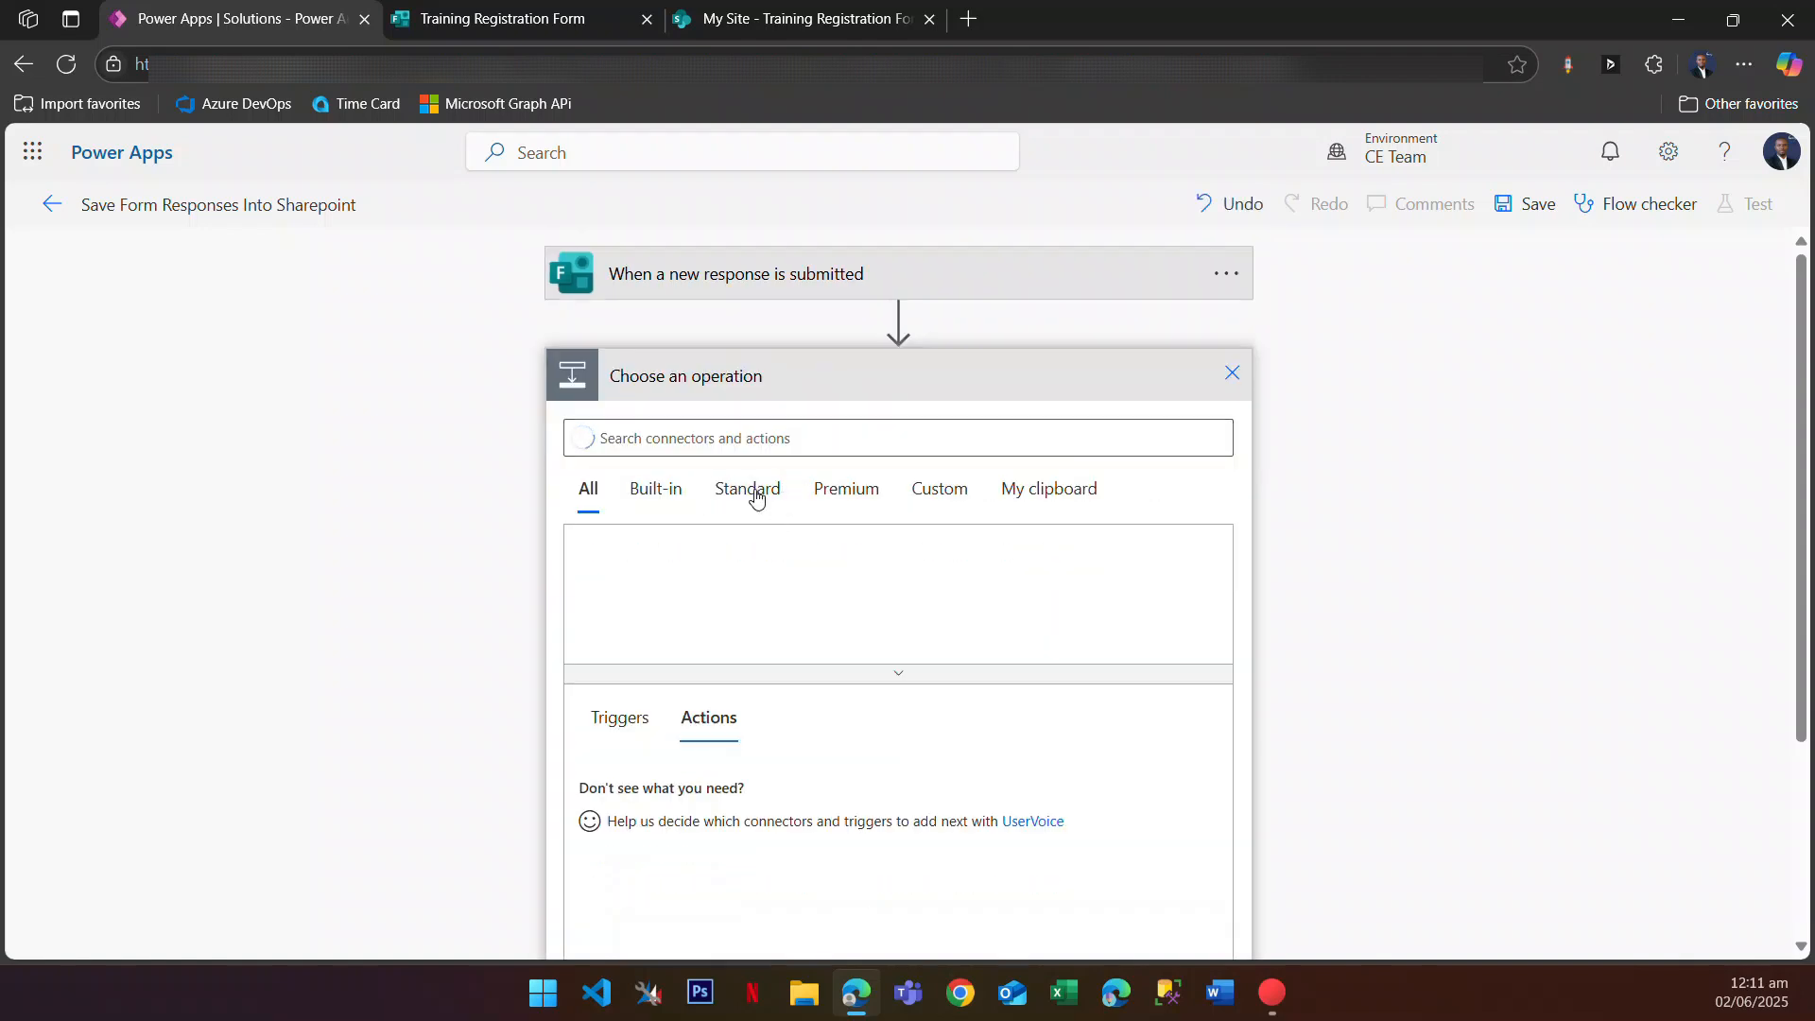
pyautogui.write('compose')
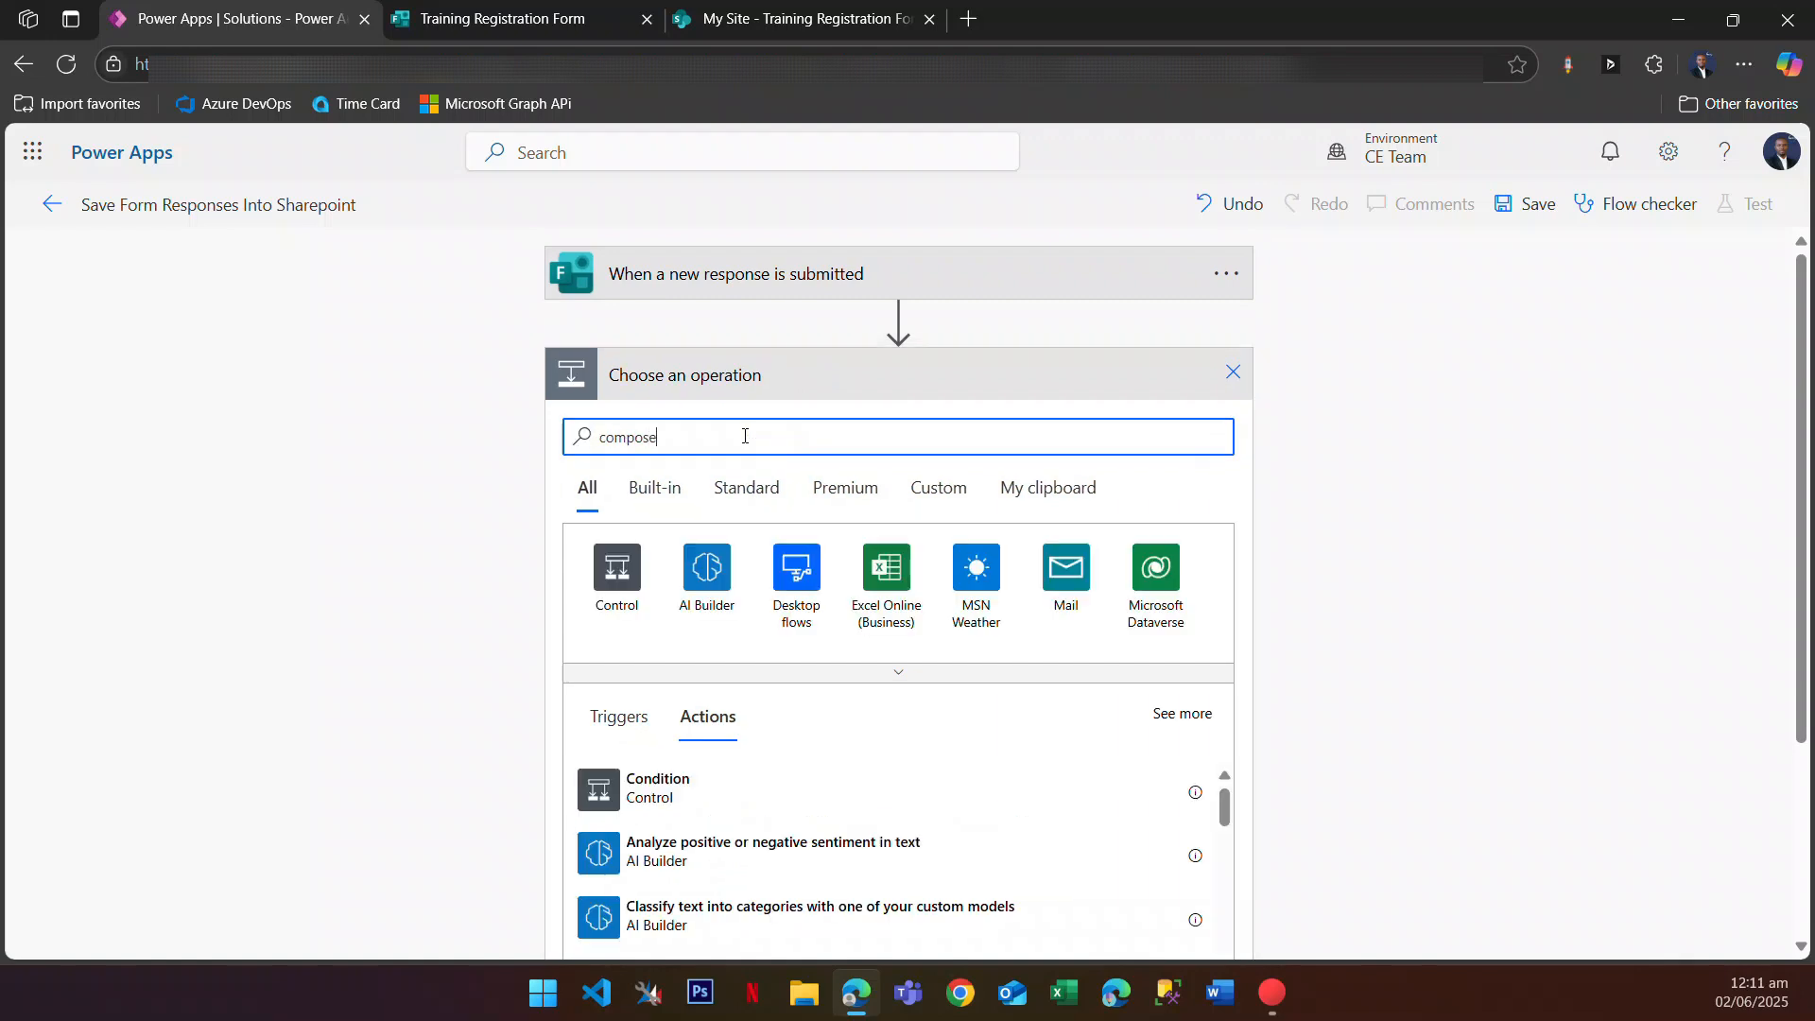
pyautogui.scroll(-1, 689, 721)
pyautogui.click(652, 686)
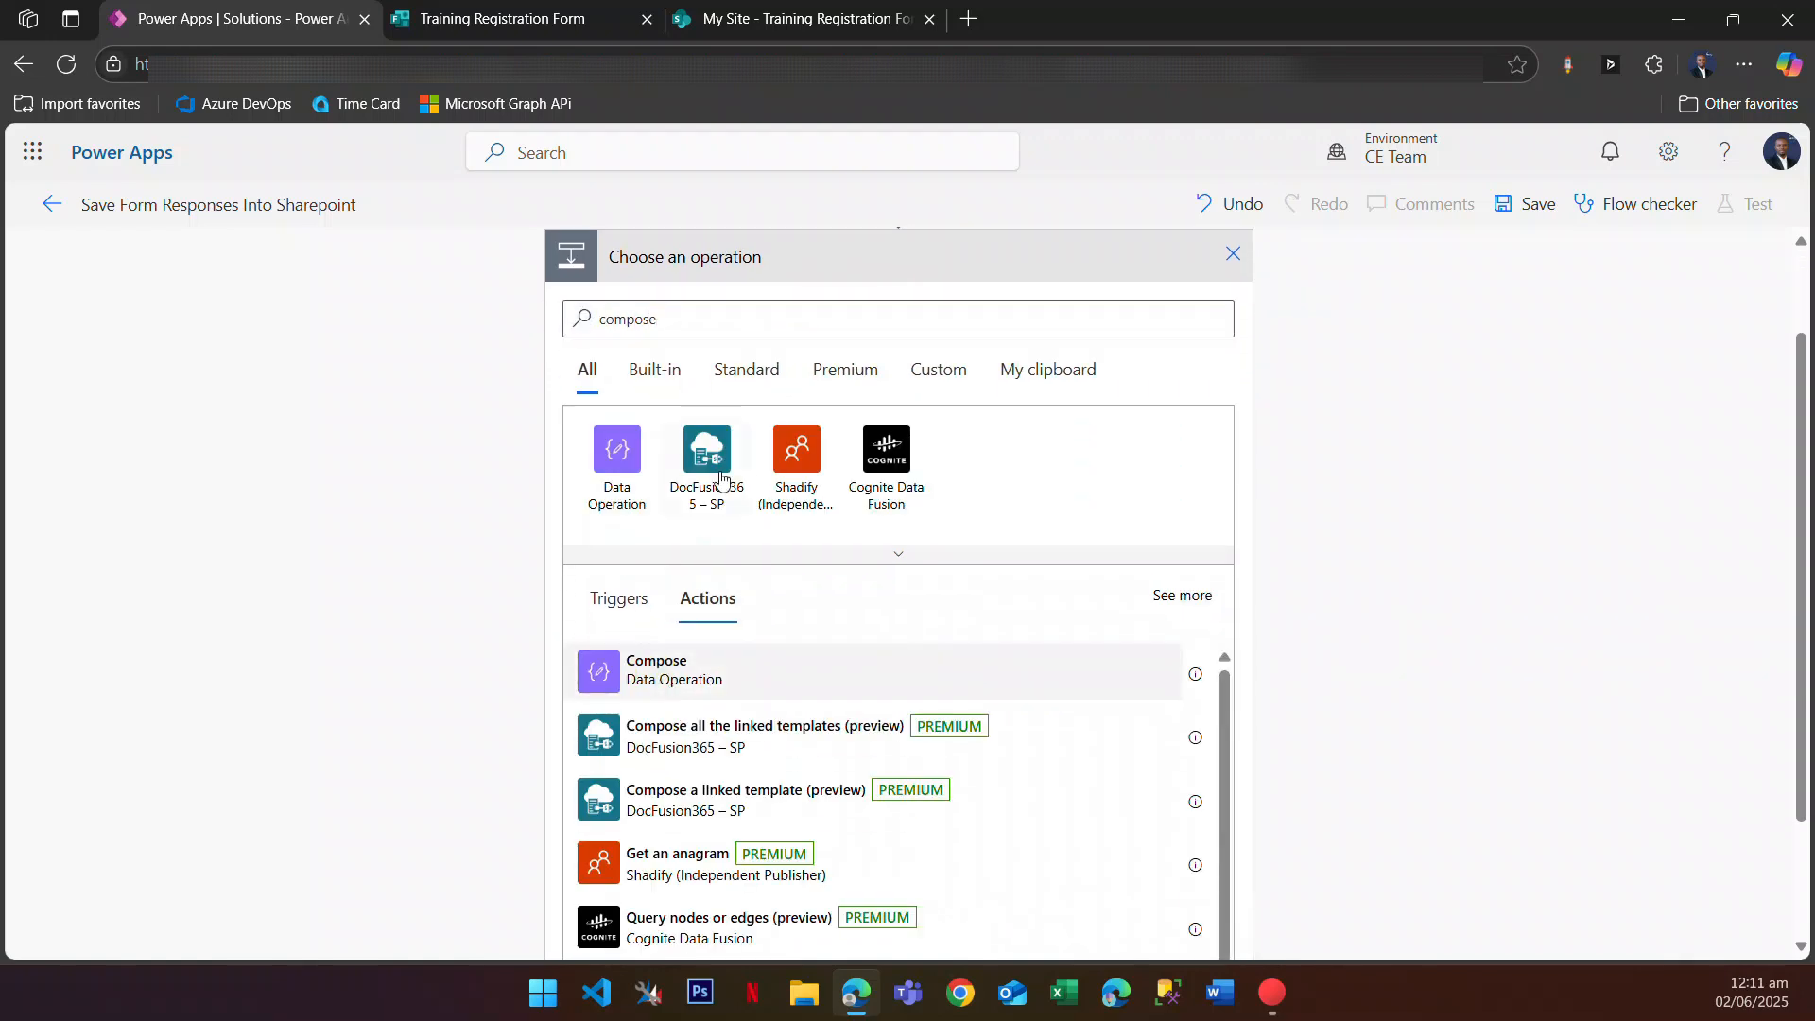
pyautogui.click(756, 407)
pyautogui.write('test')
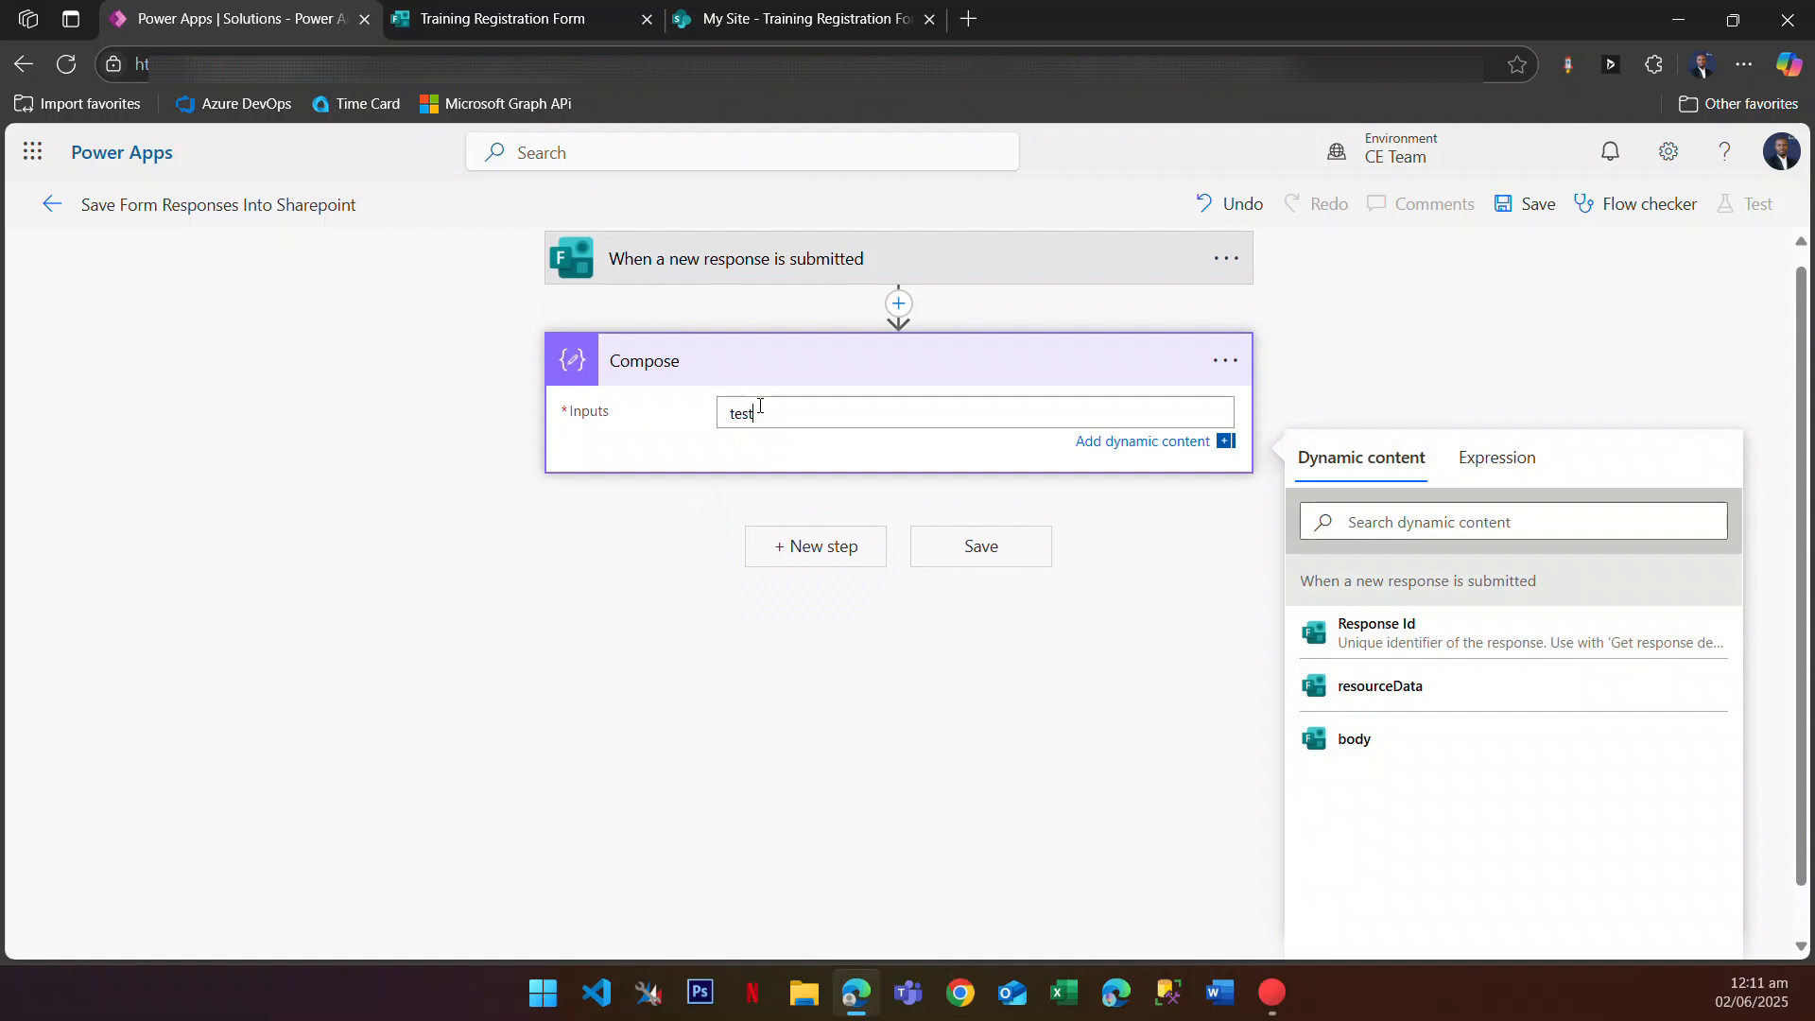
pyautogui.click(1529, 203)
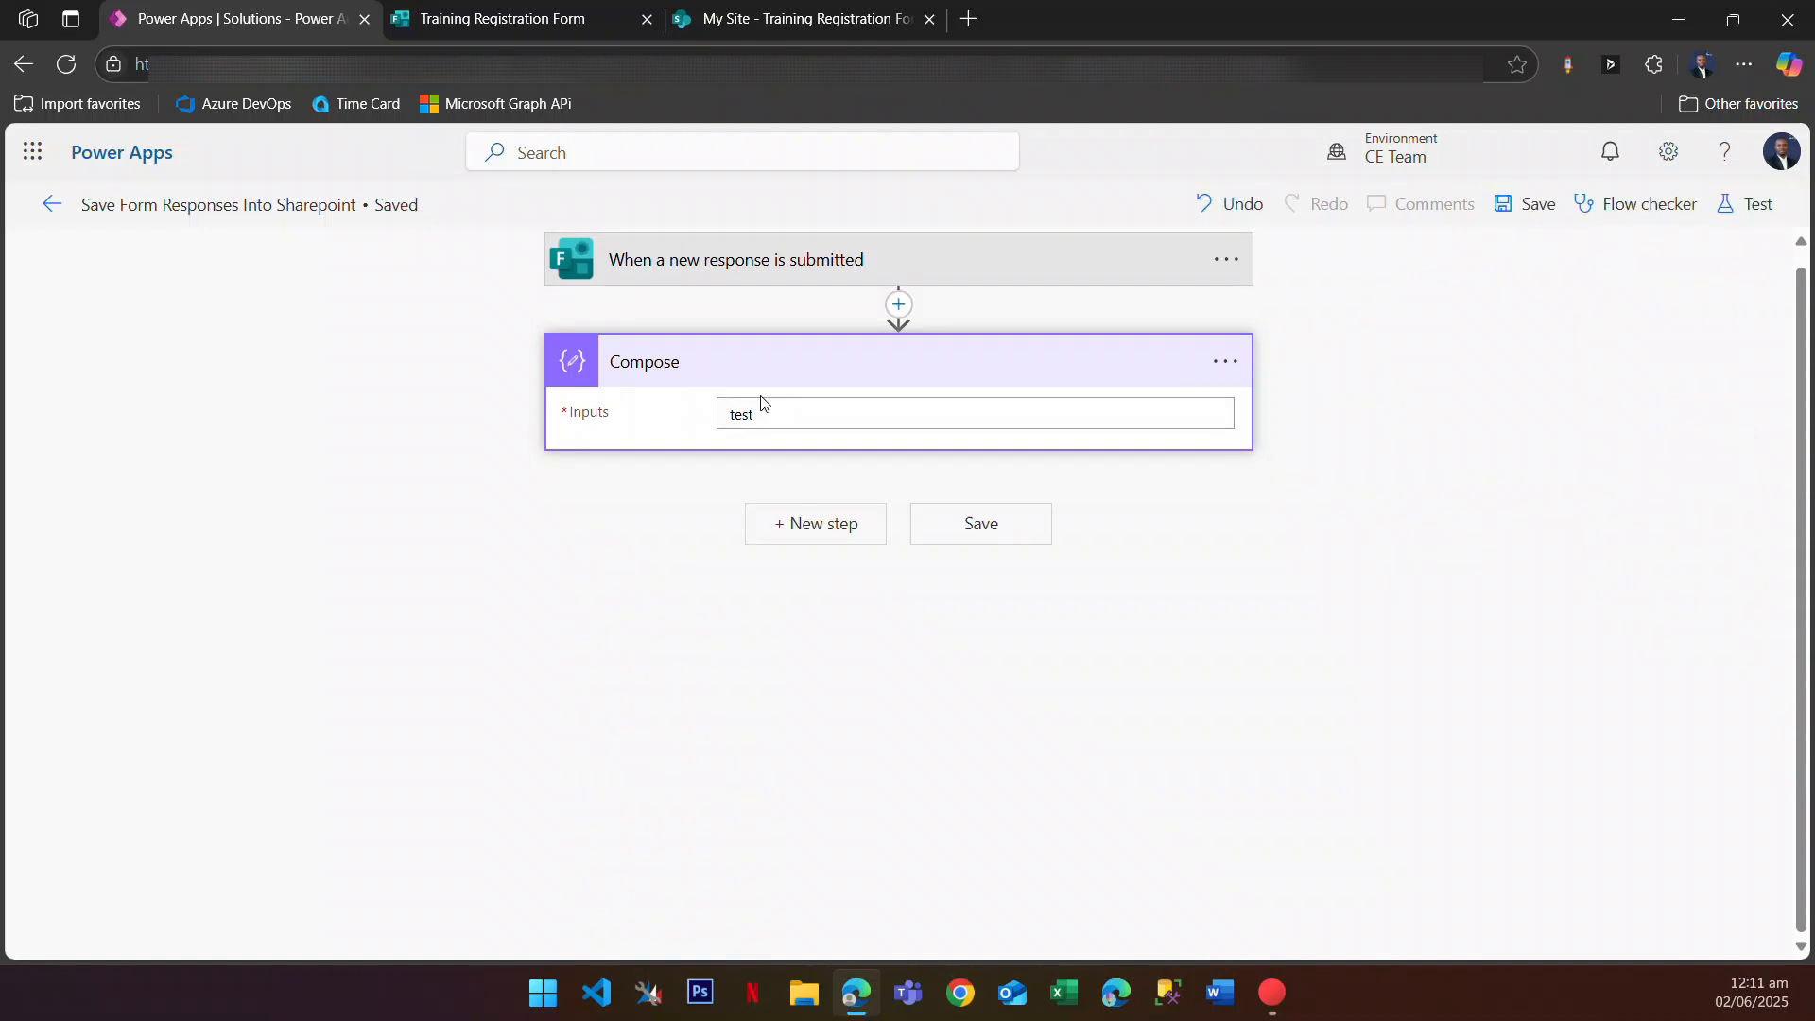
# Step: Delete the Compose action from the flow and confirm the deletion
pyautogui.click(1231, 354)
pyautogui.click(1324, 695)
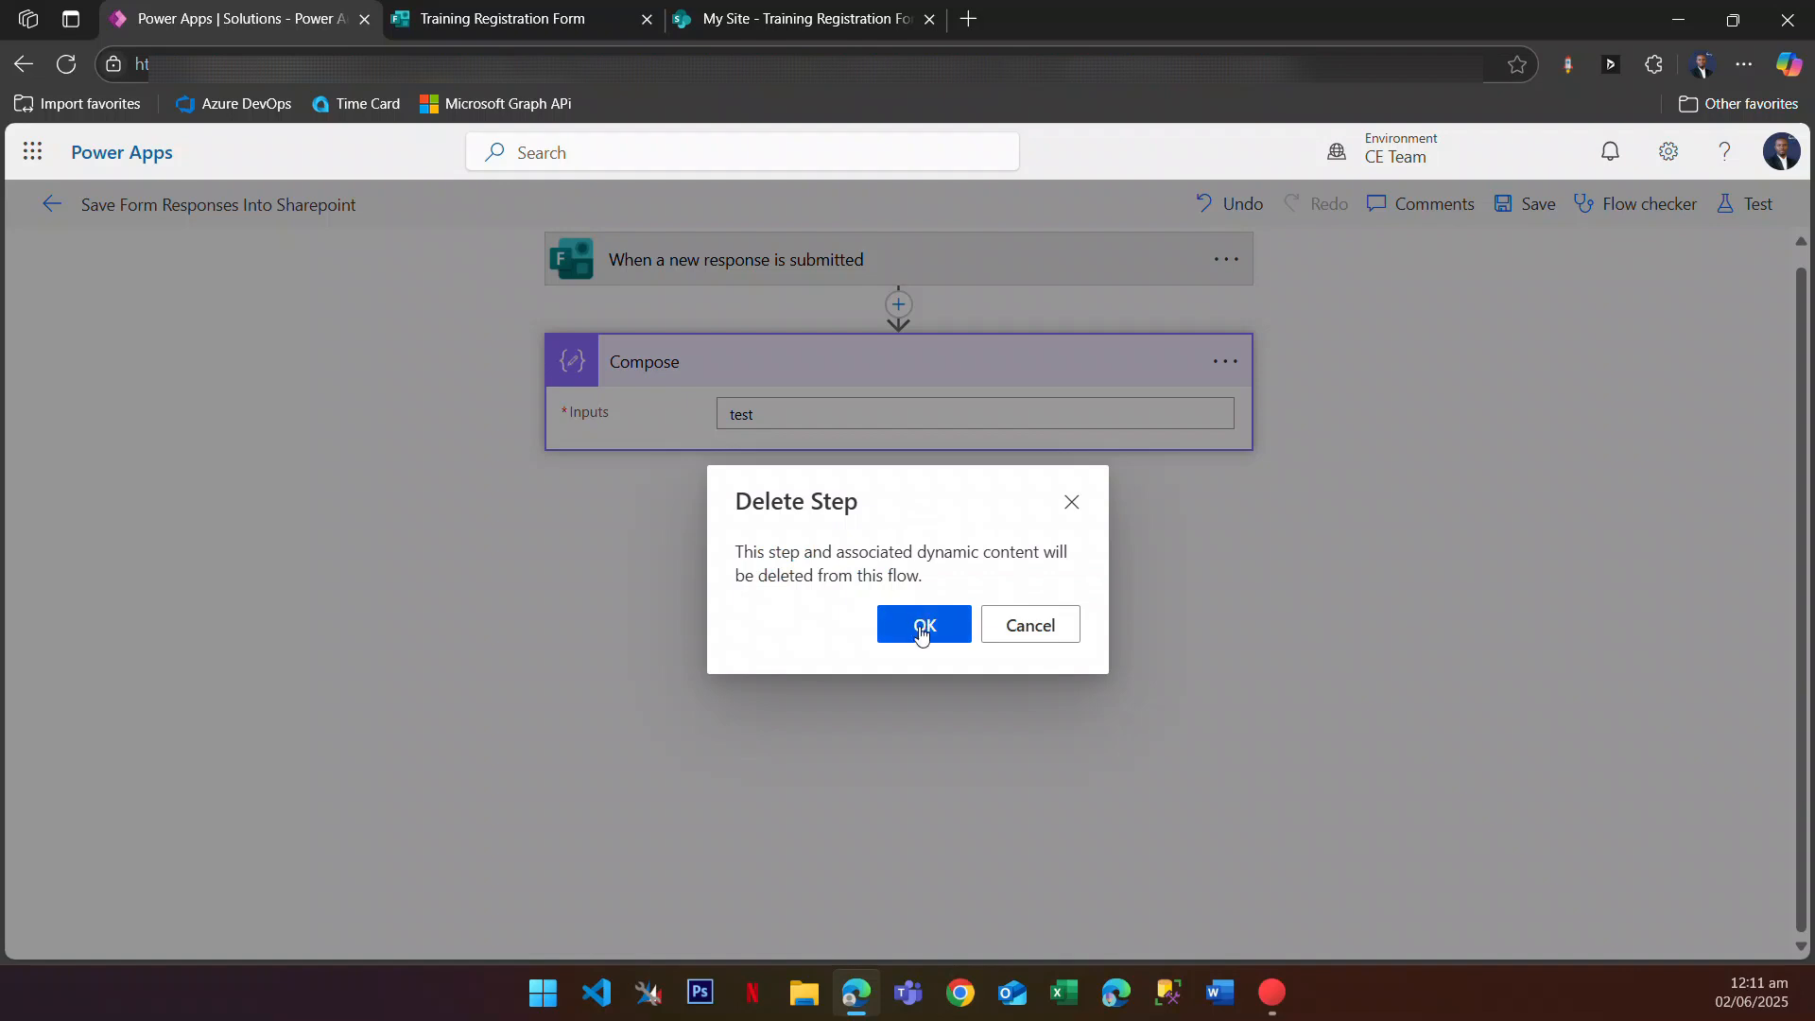
pyautogui.click(923, 623)
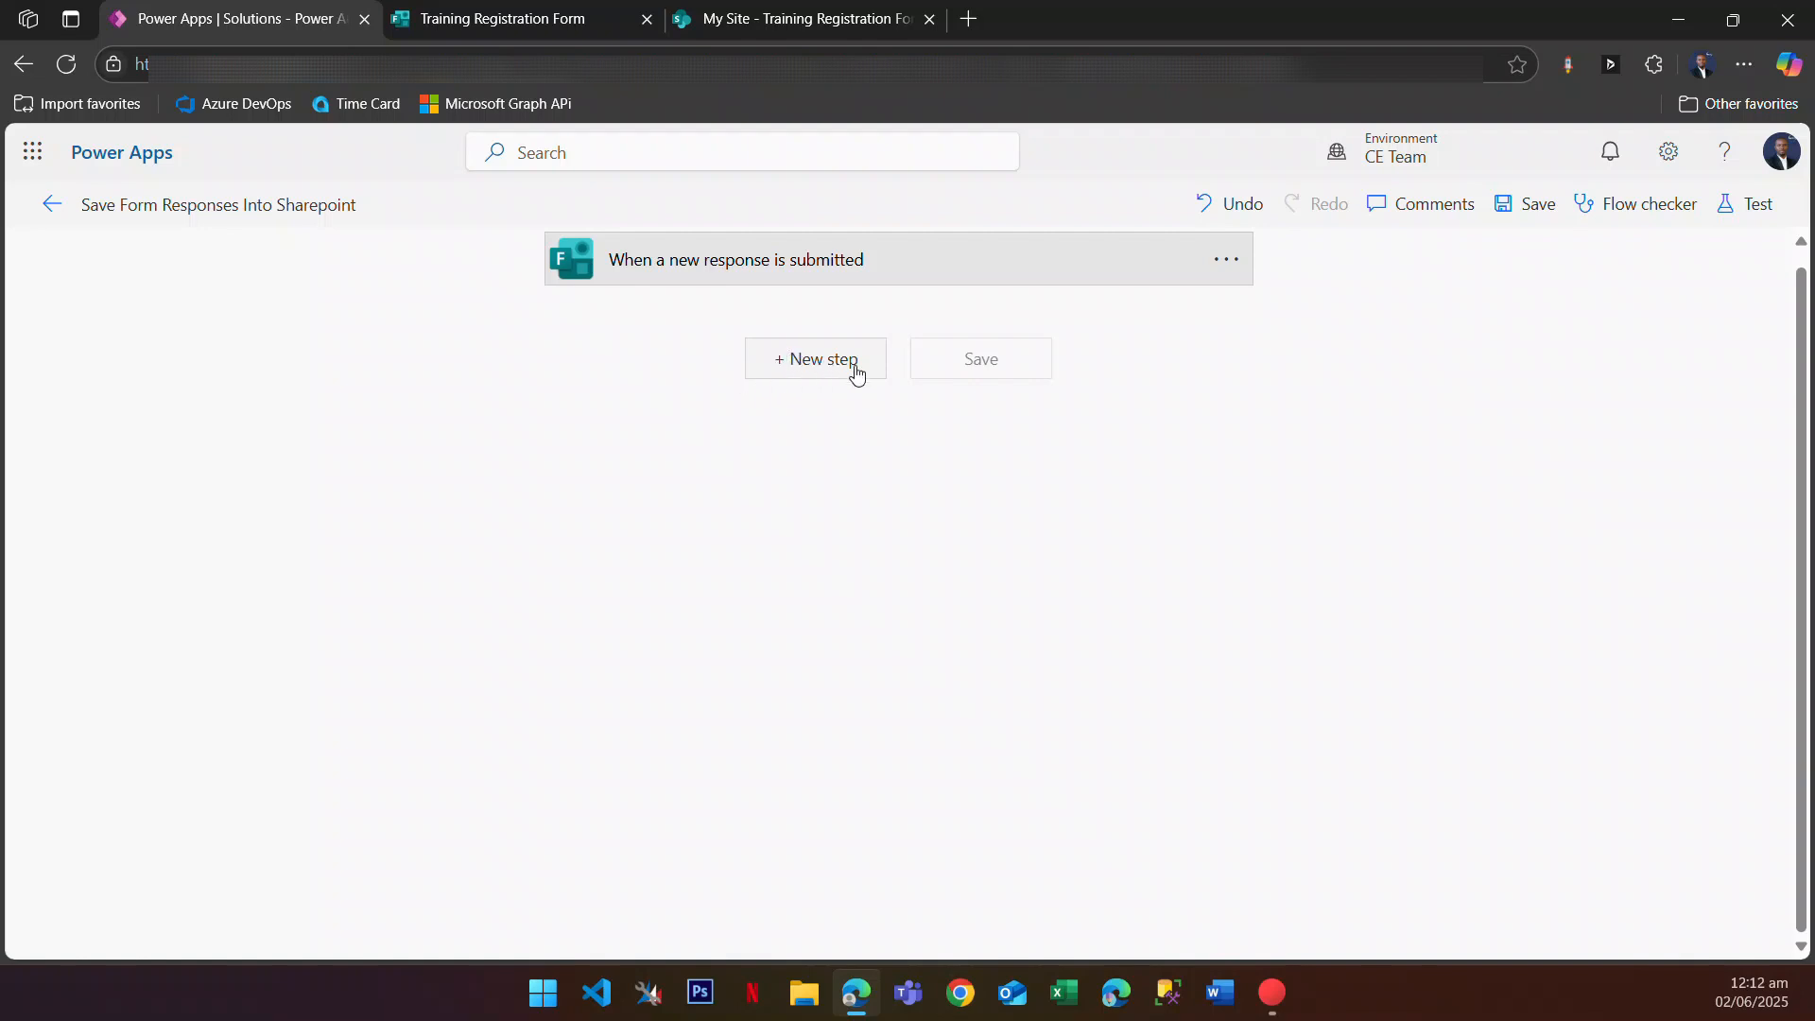
# Step: Compare the questions in the Training Registration Form preview with the columns of the SharePoint list Training Registration Form Responses
pyautogui.click(779, 277)
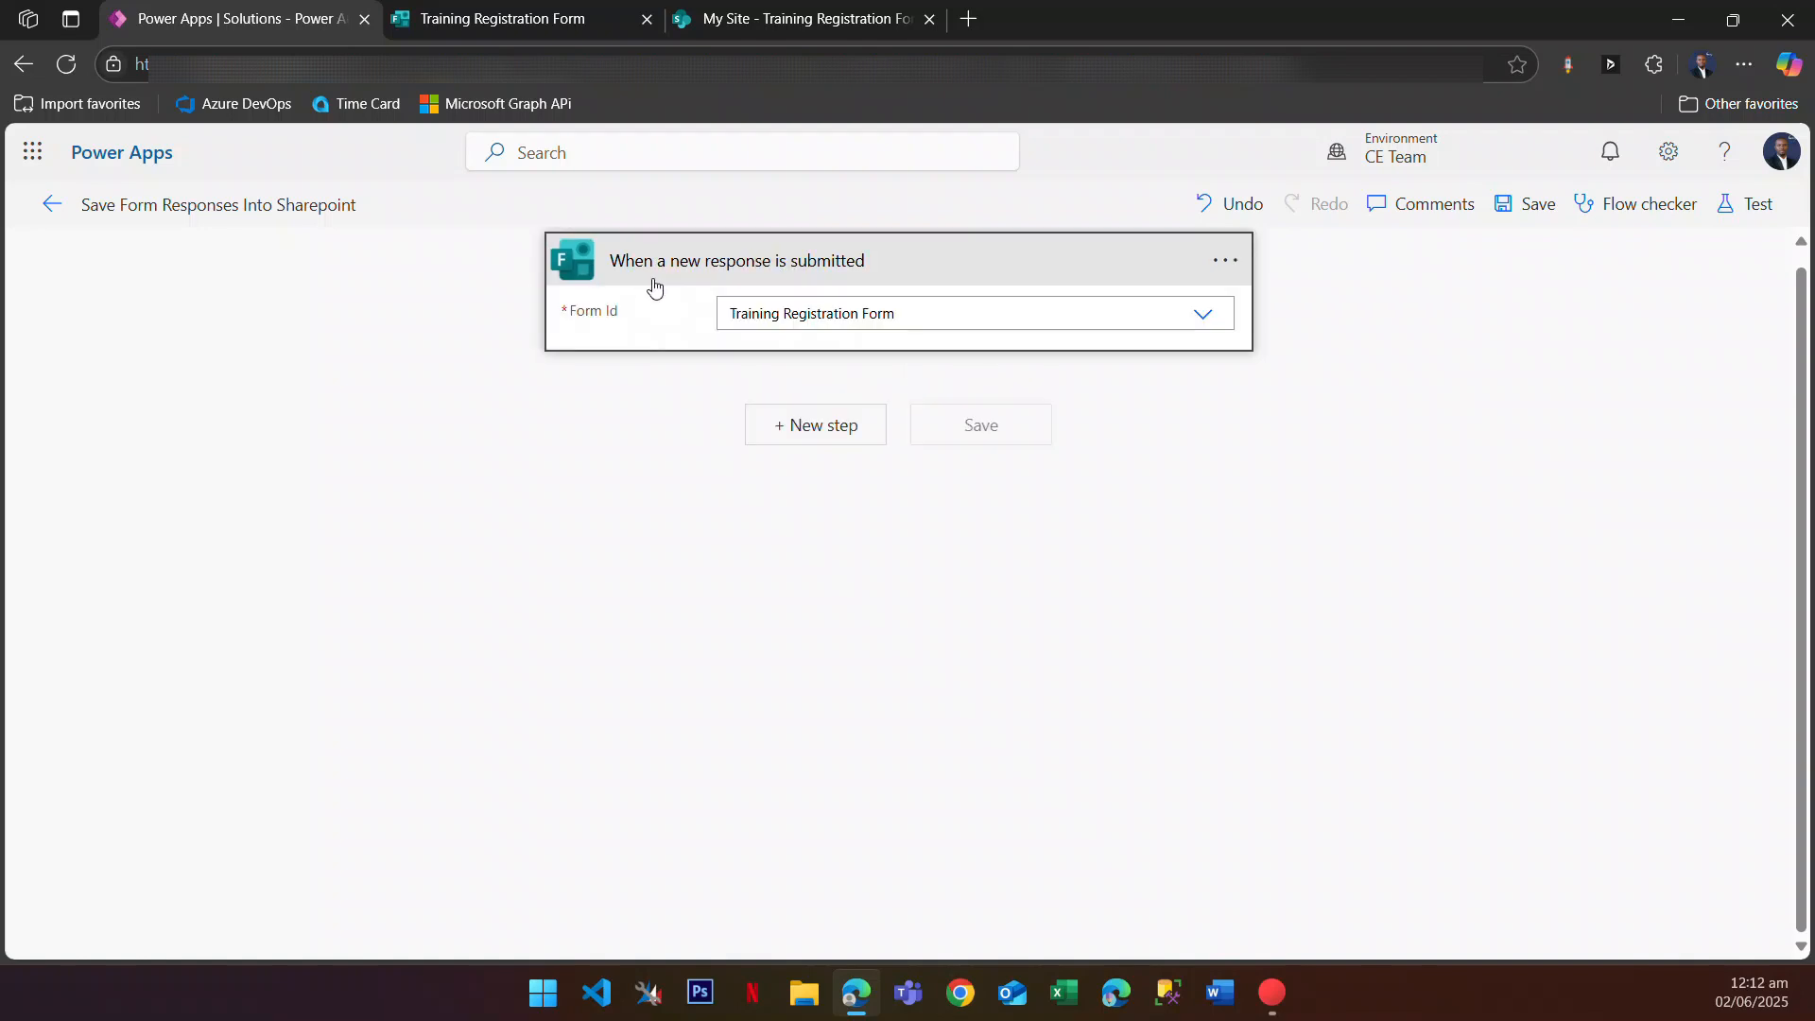
pyautogui.click(753, 11)
pyautogui.click(509, 17)
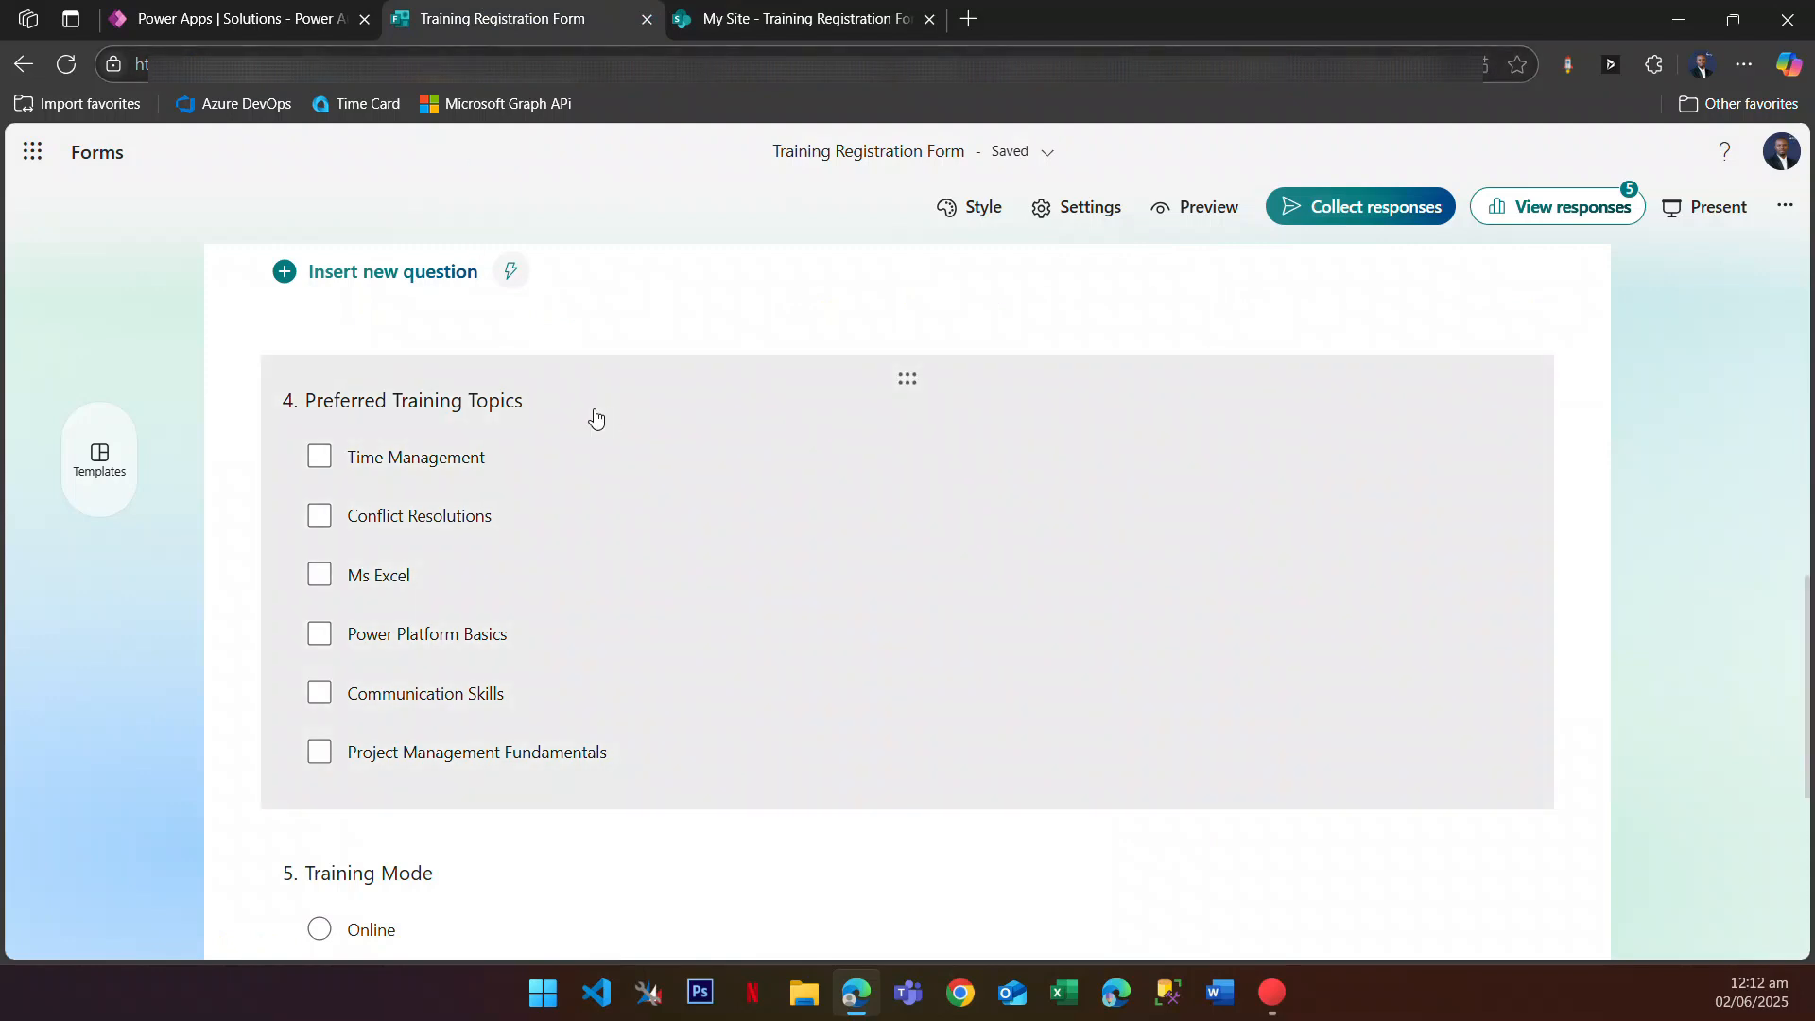
pyautogui.scroll(3, 1245, 275)
pyautogui.click(1201, 207)
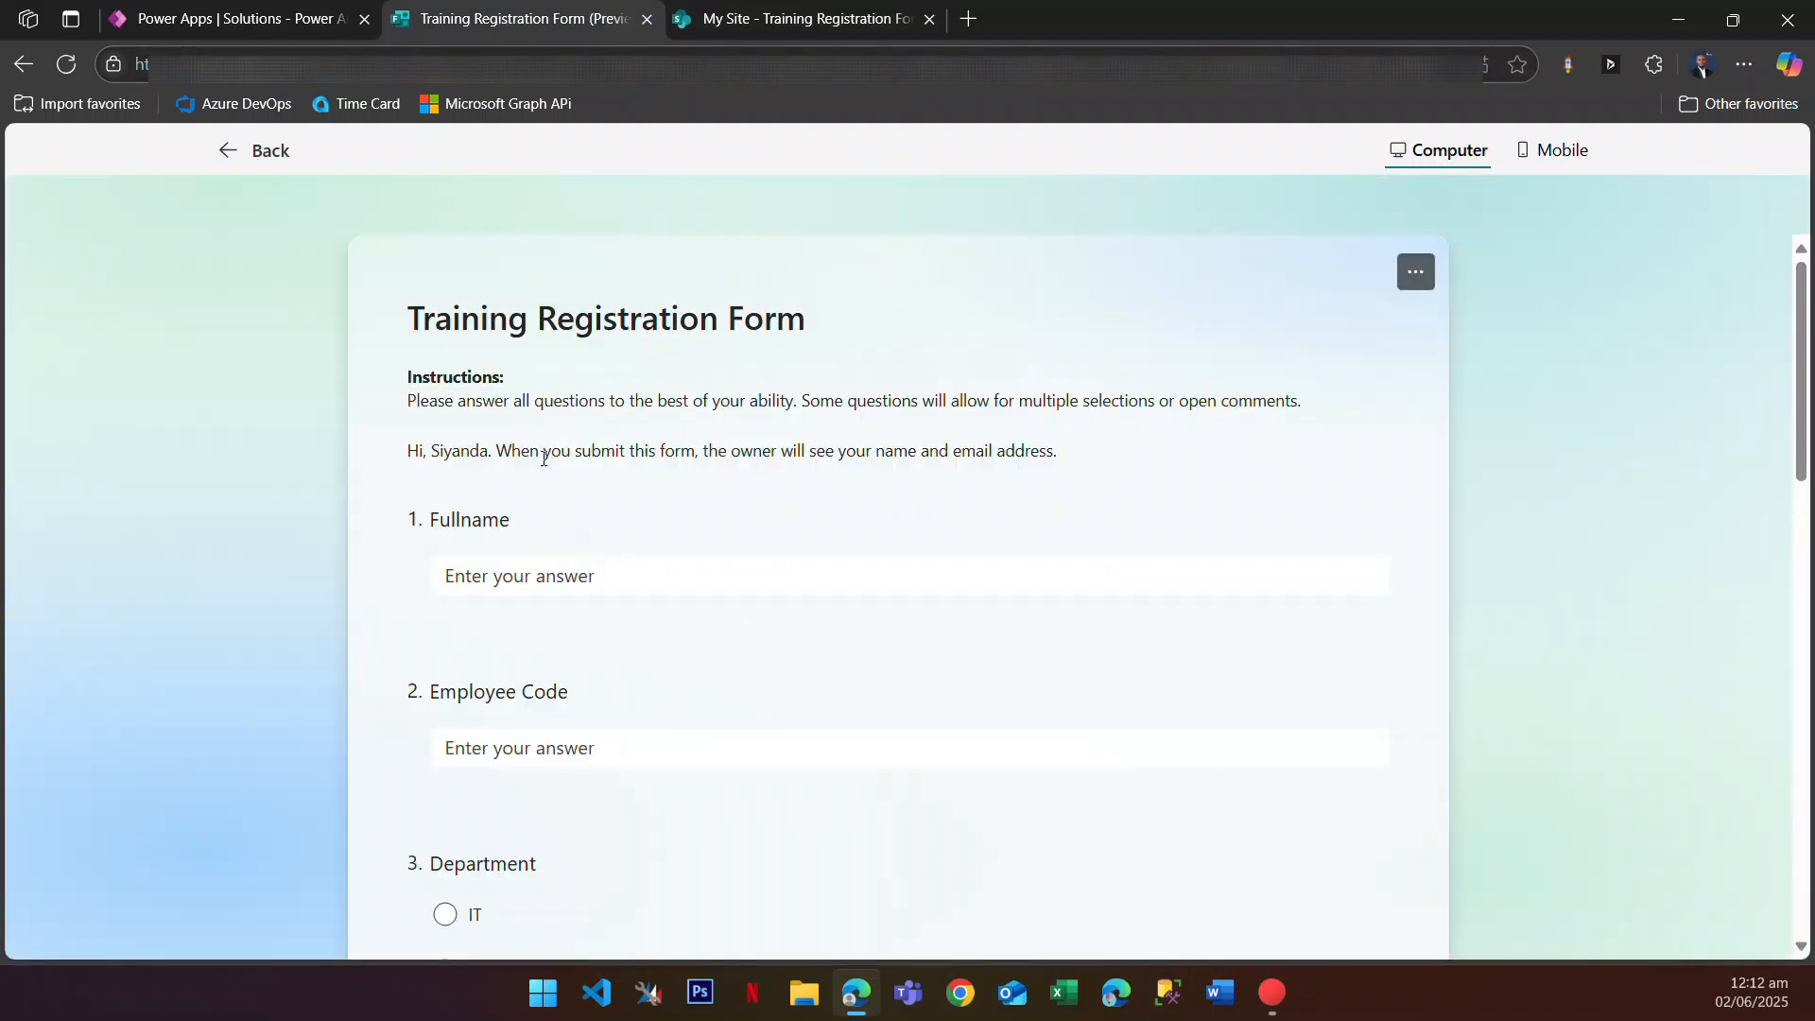
pyautogui.click(527, 558)
pyautogui.scroll(-1, 534, 539)
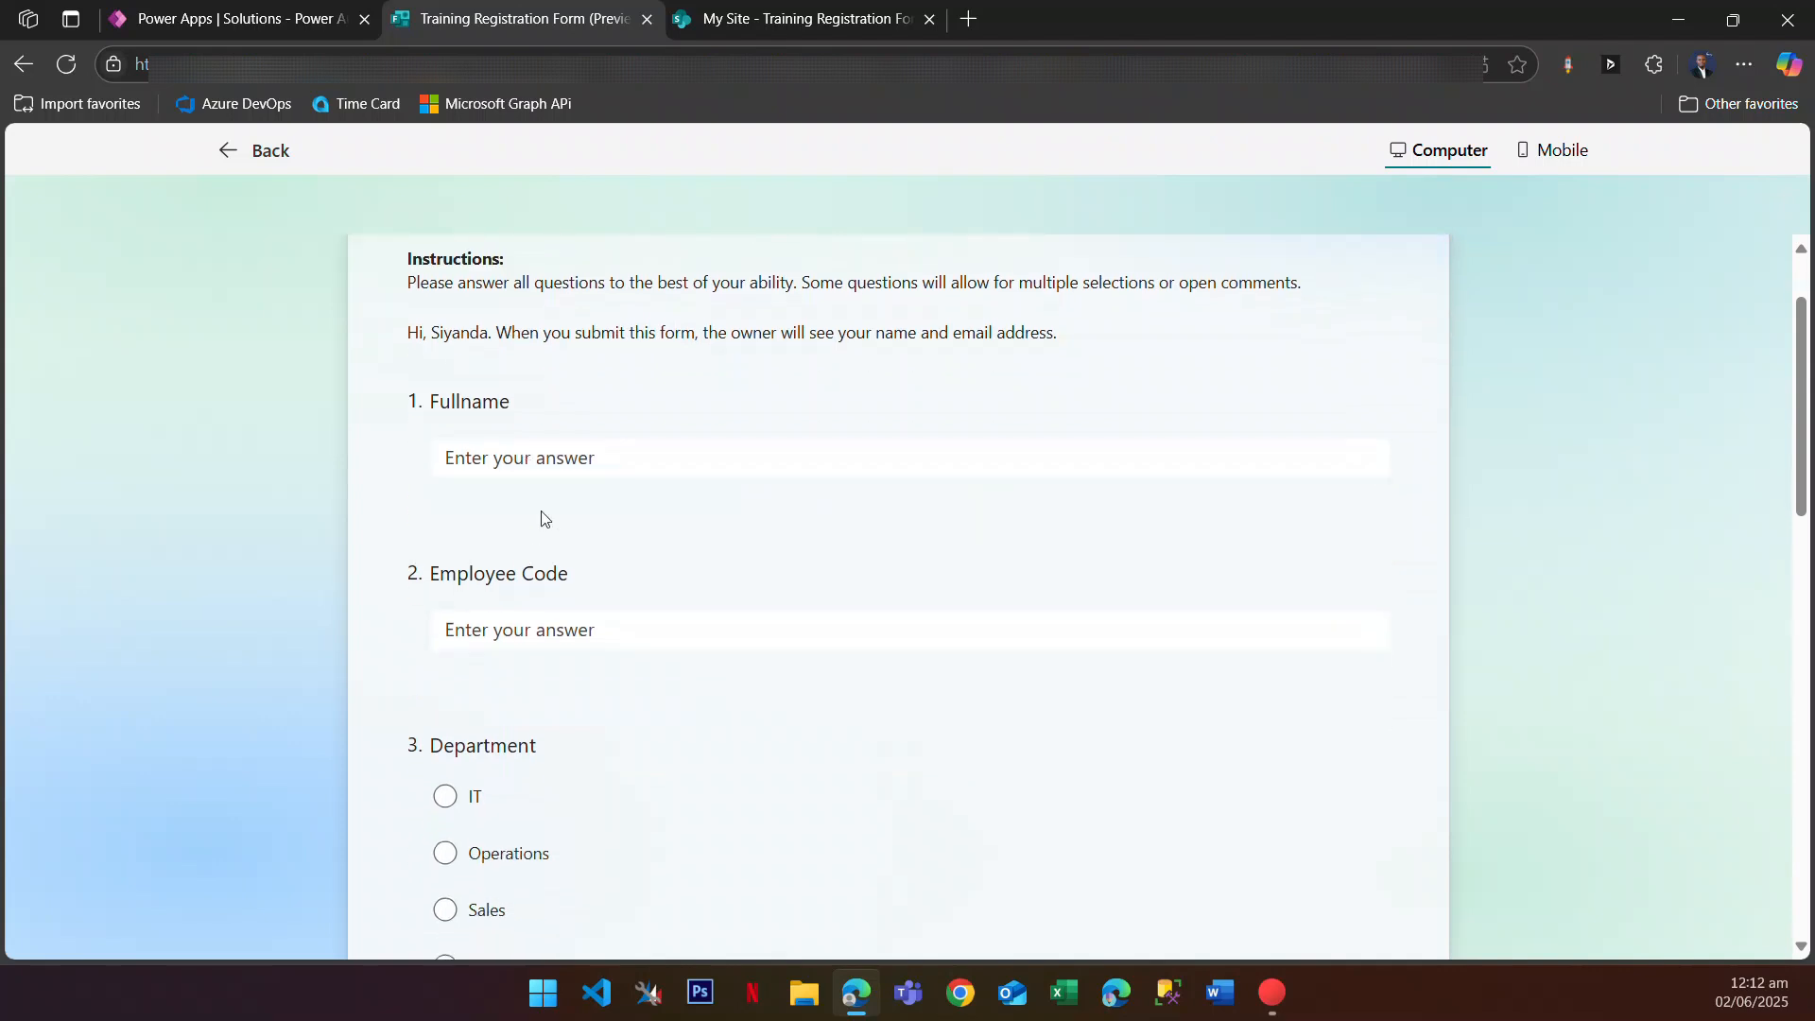
pyautogui.scroll(-2, 580, 616)
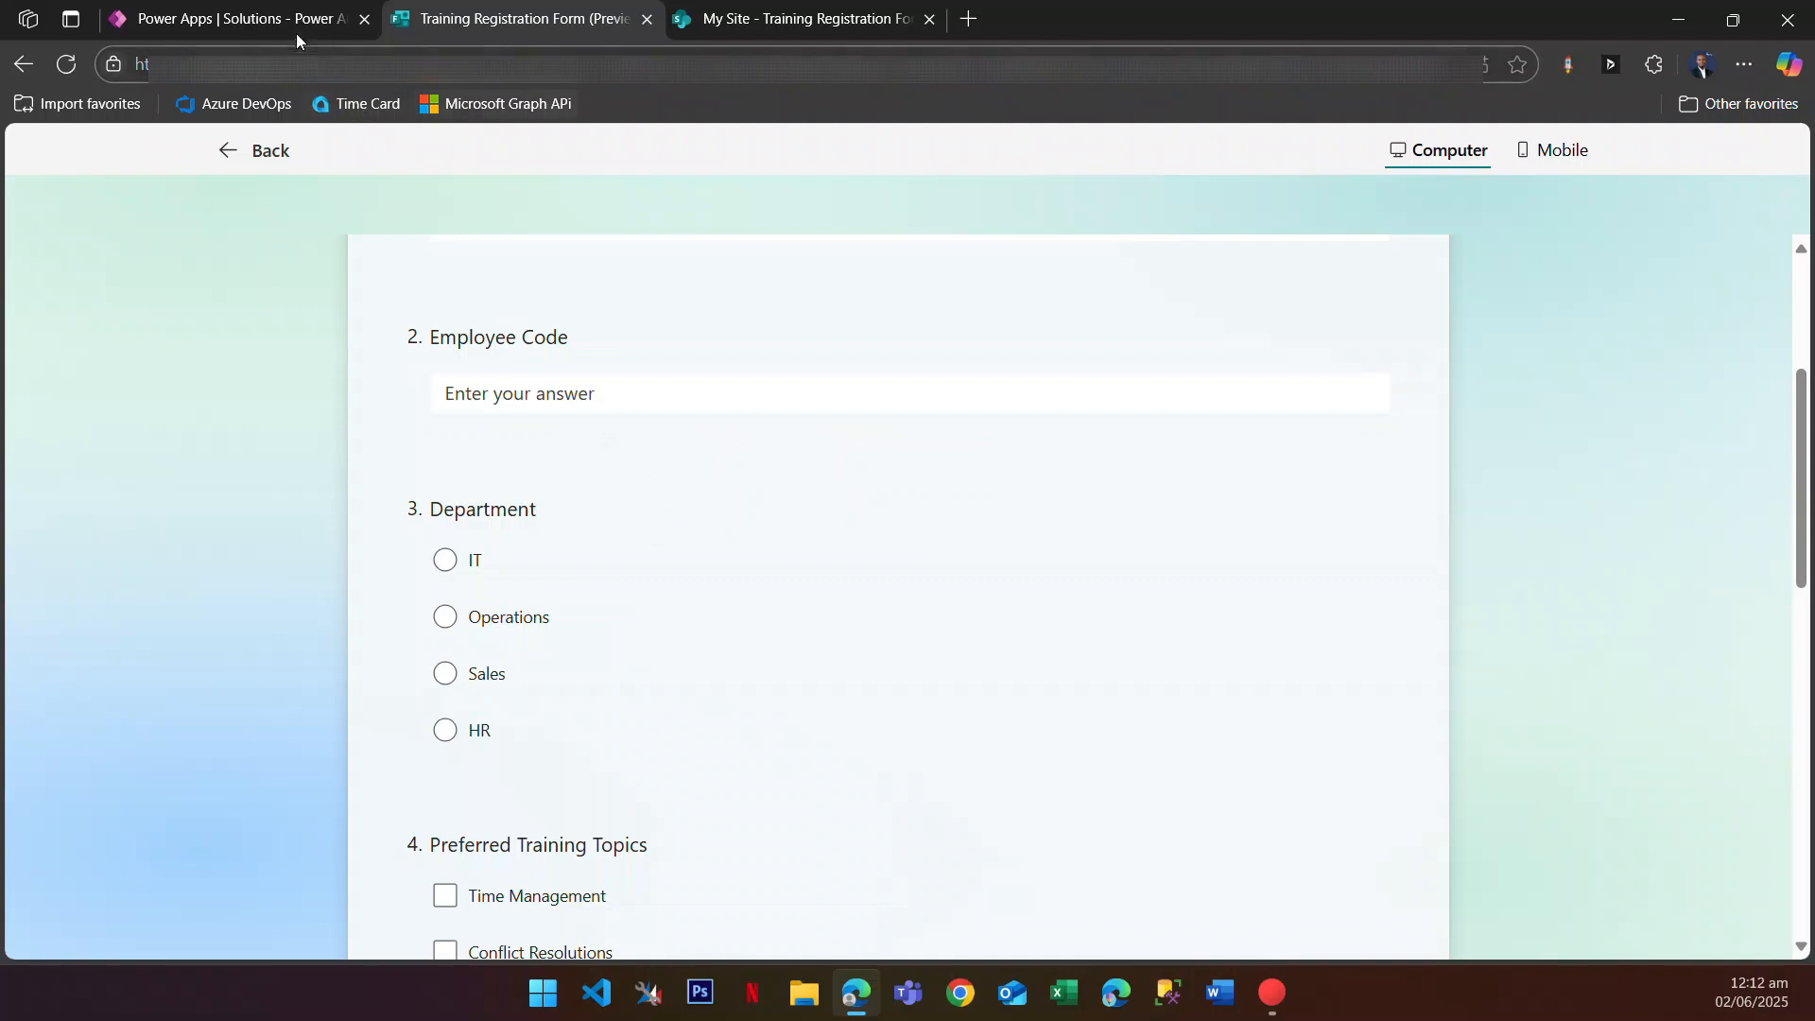
pyautogui.click(723, 19)
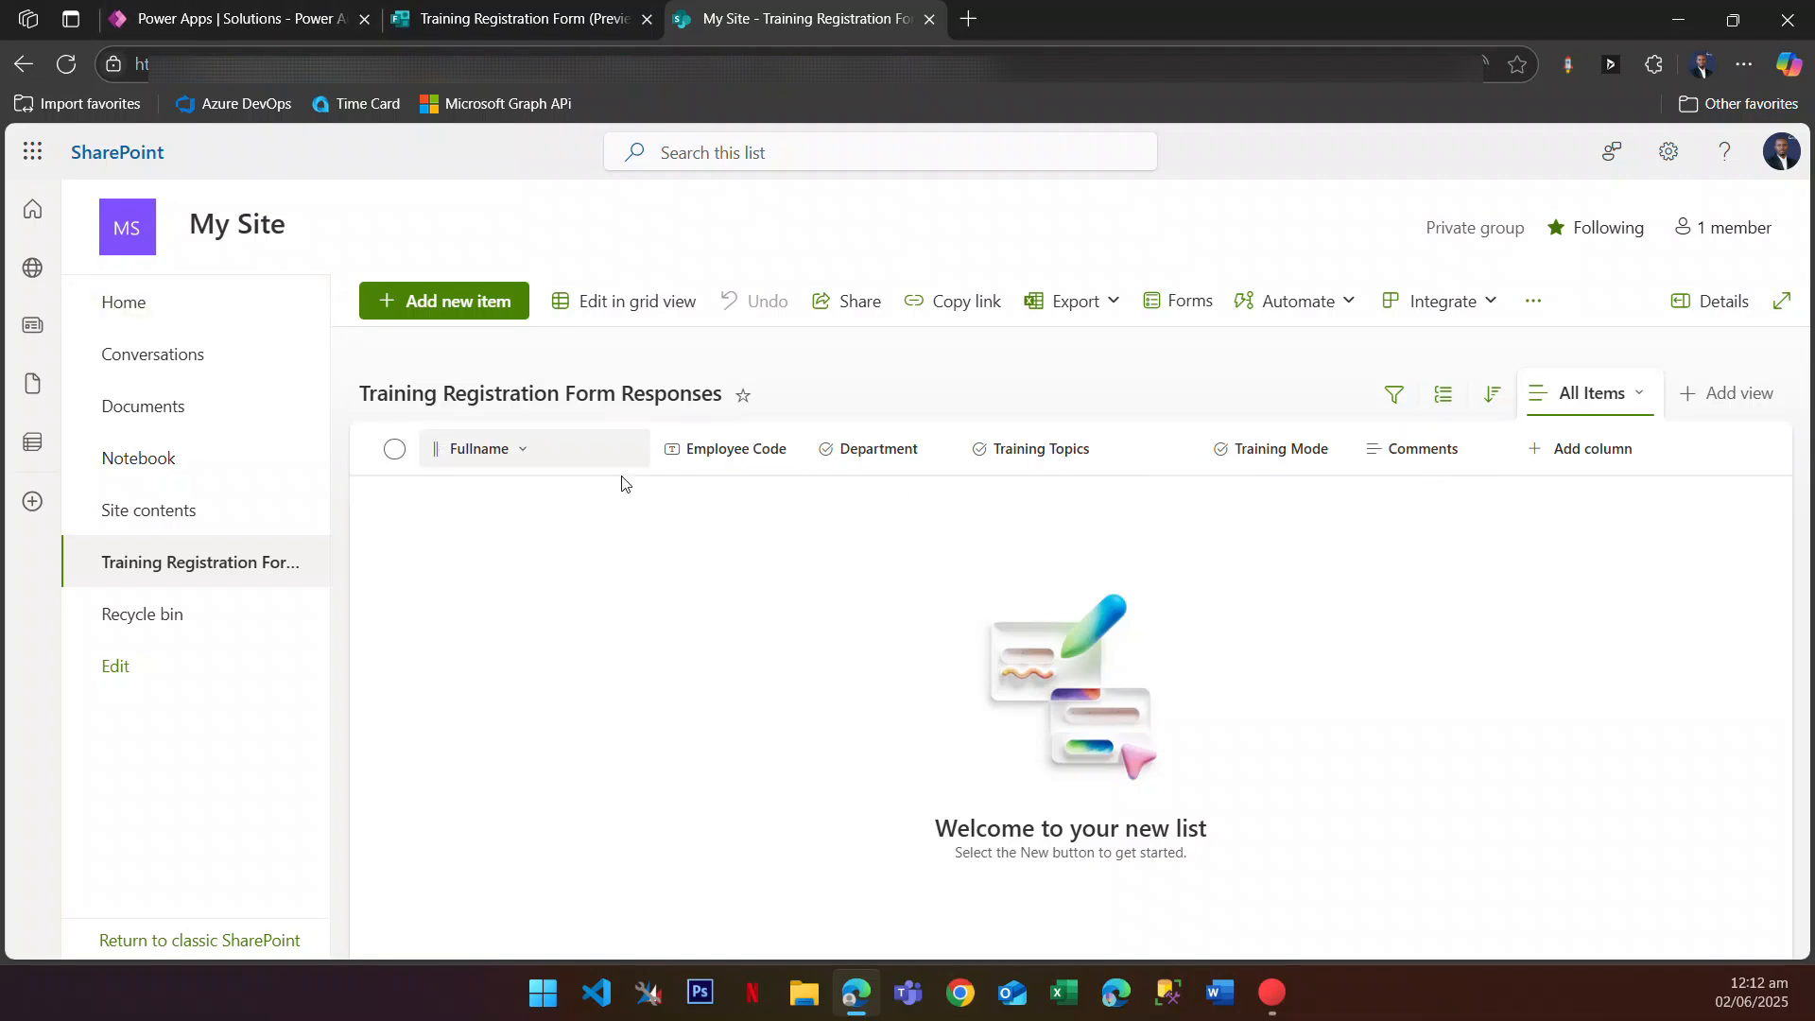
# Step: Return to the flow in Power Apps and add the Microsoft Forms action "Get response details" after the trigger
pyautogui.click(291, 11)
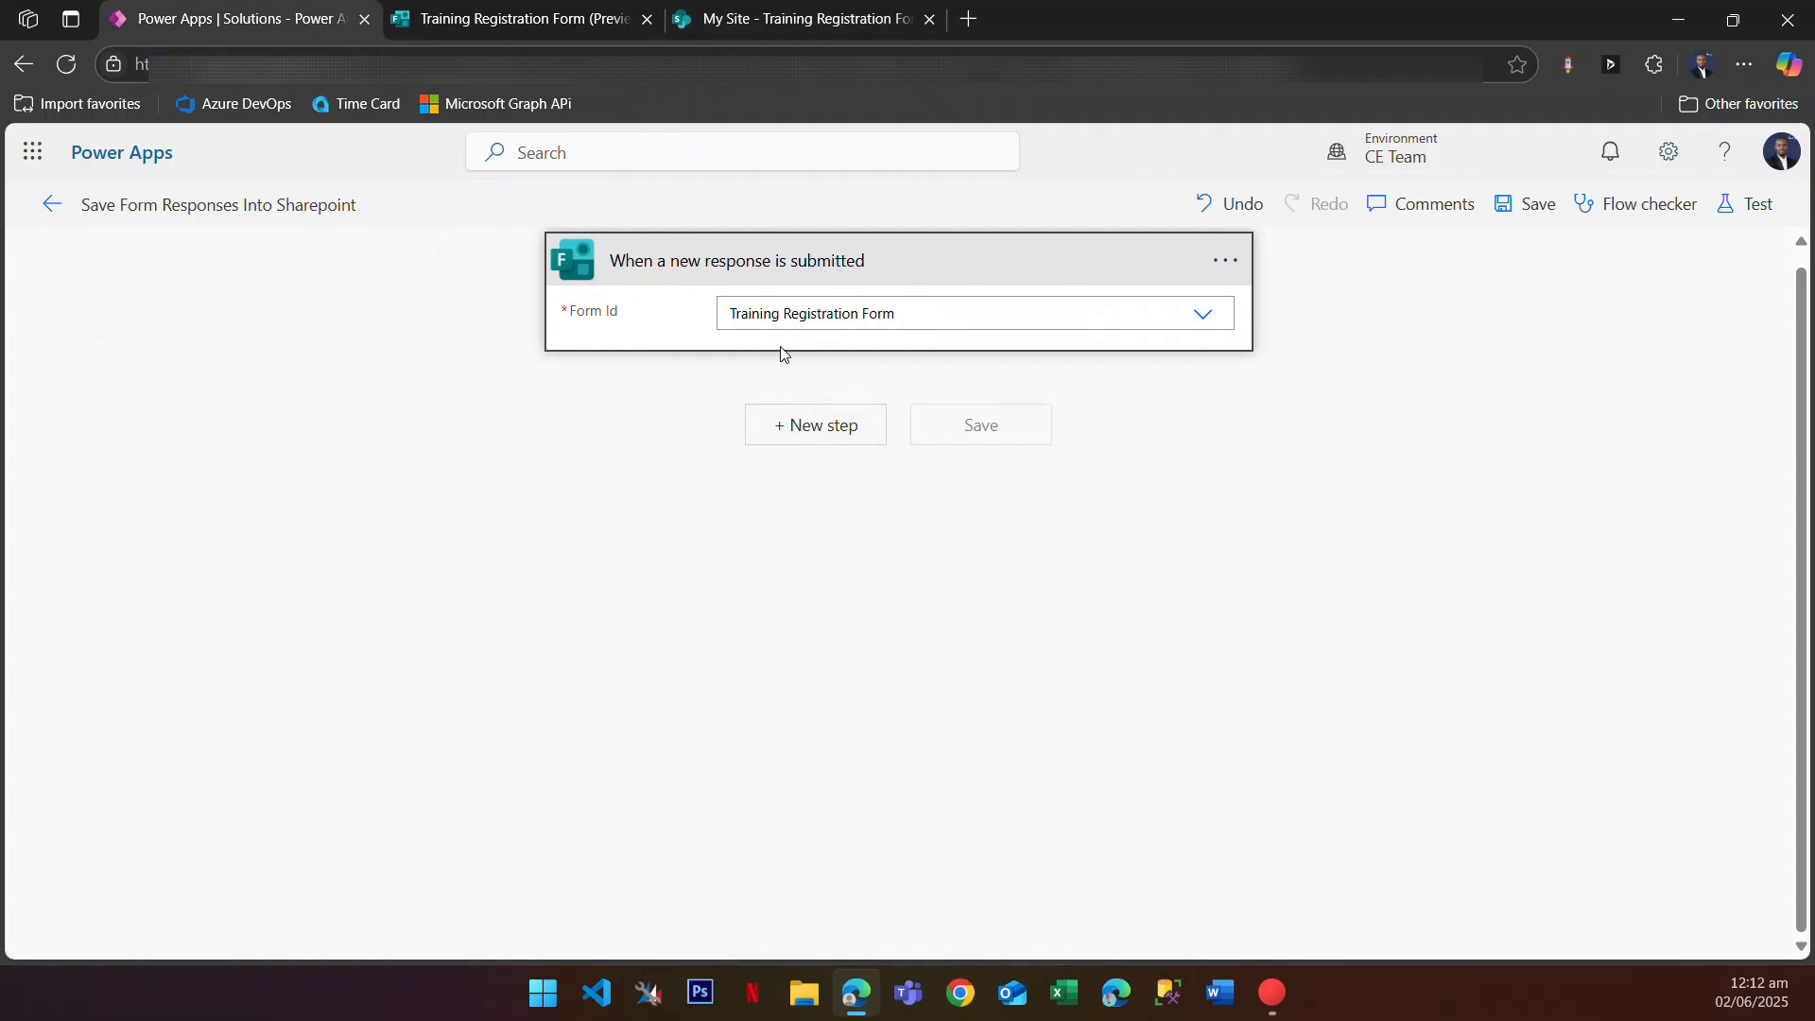
pyautogui.click(819, 428)
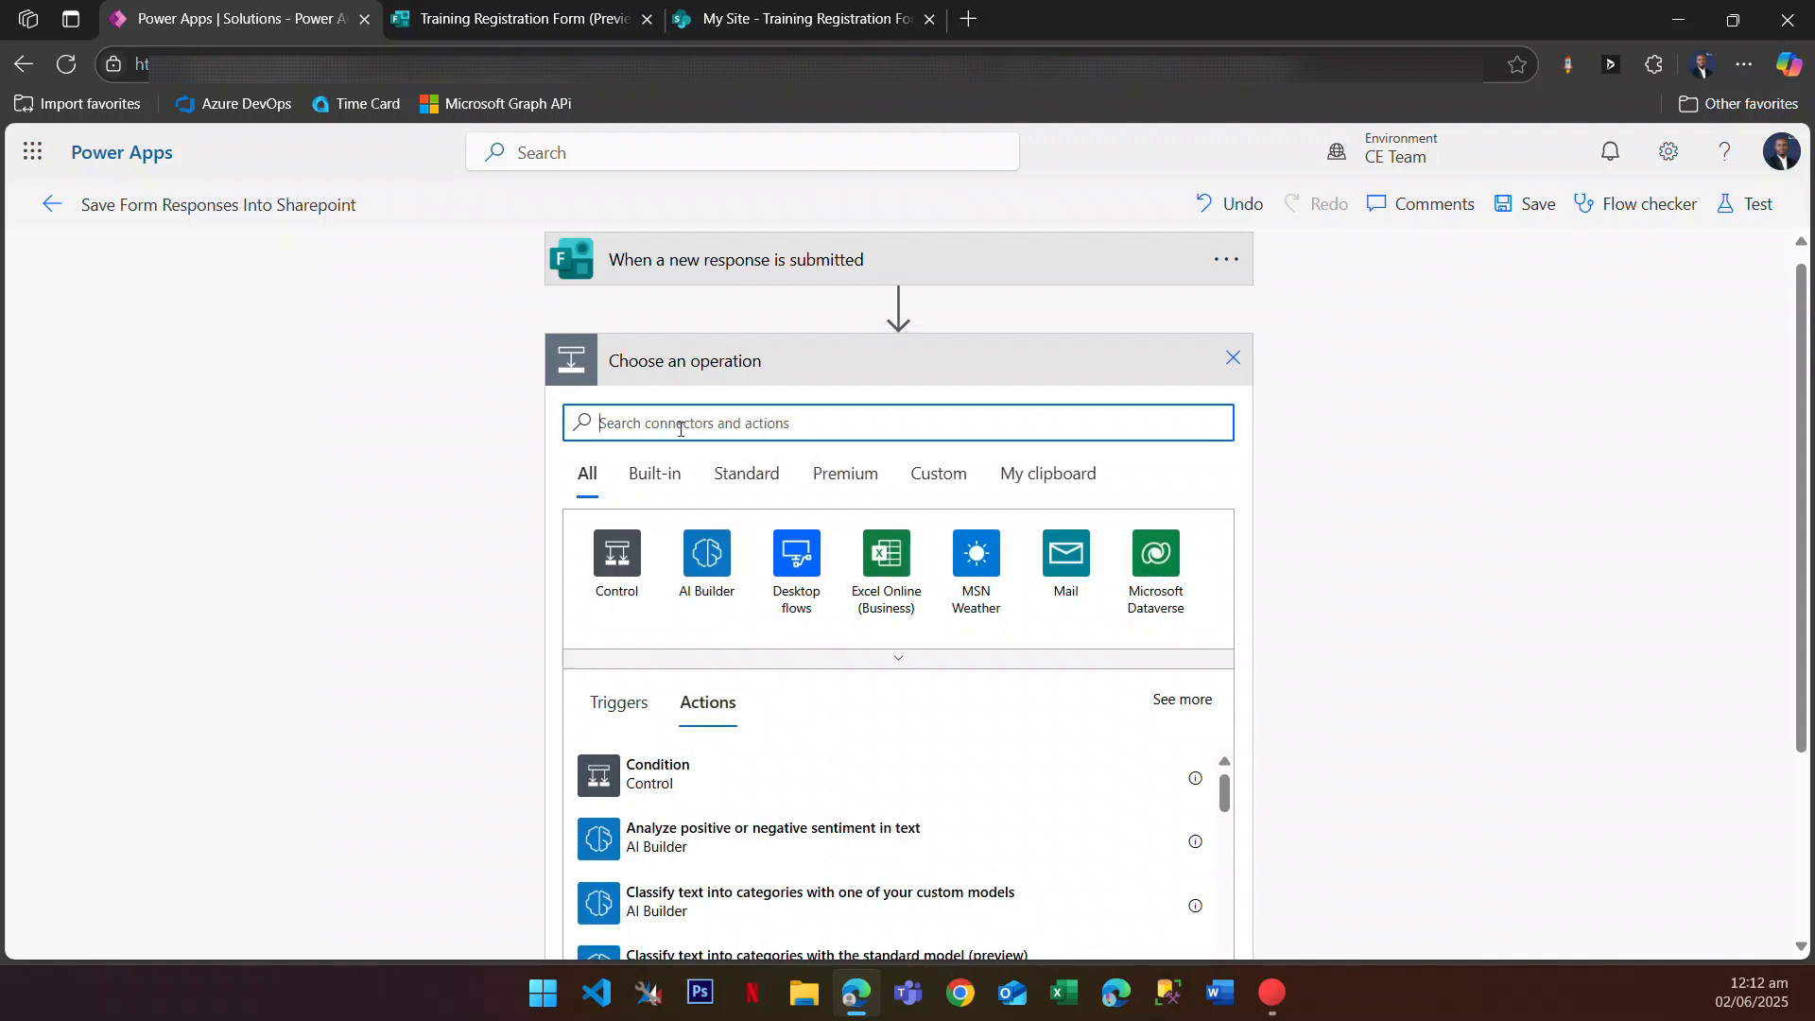
pyautogui.write('formn')
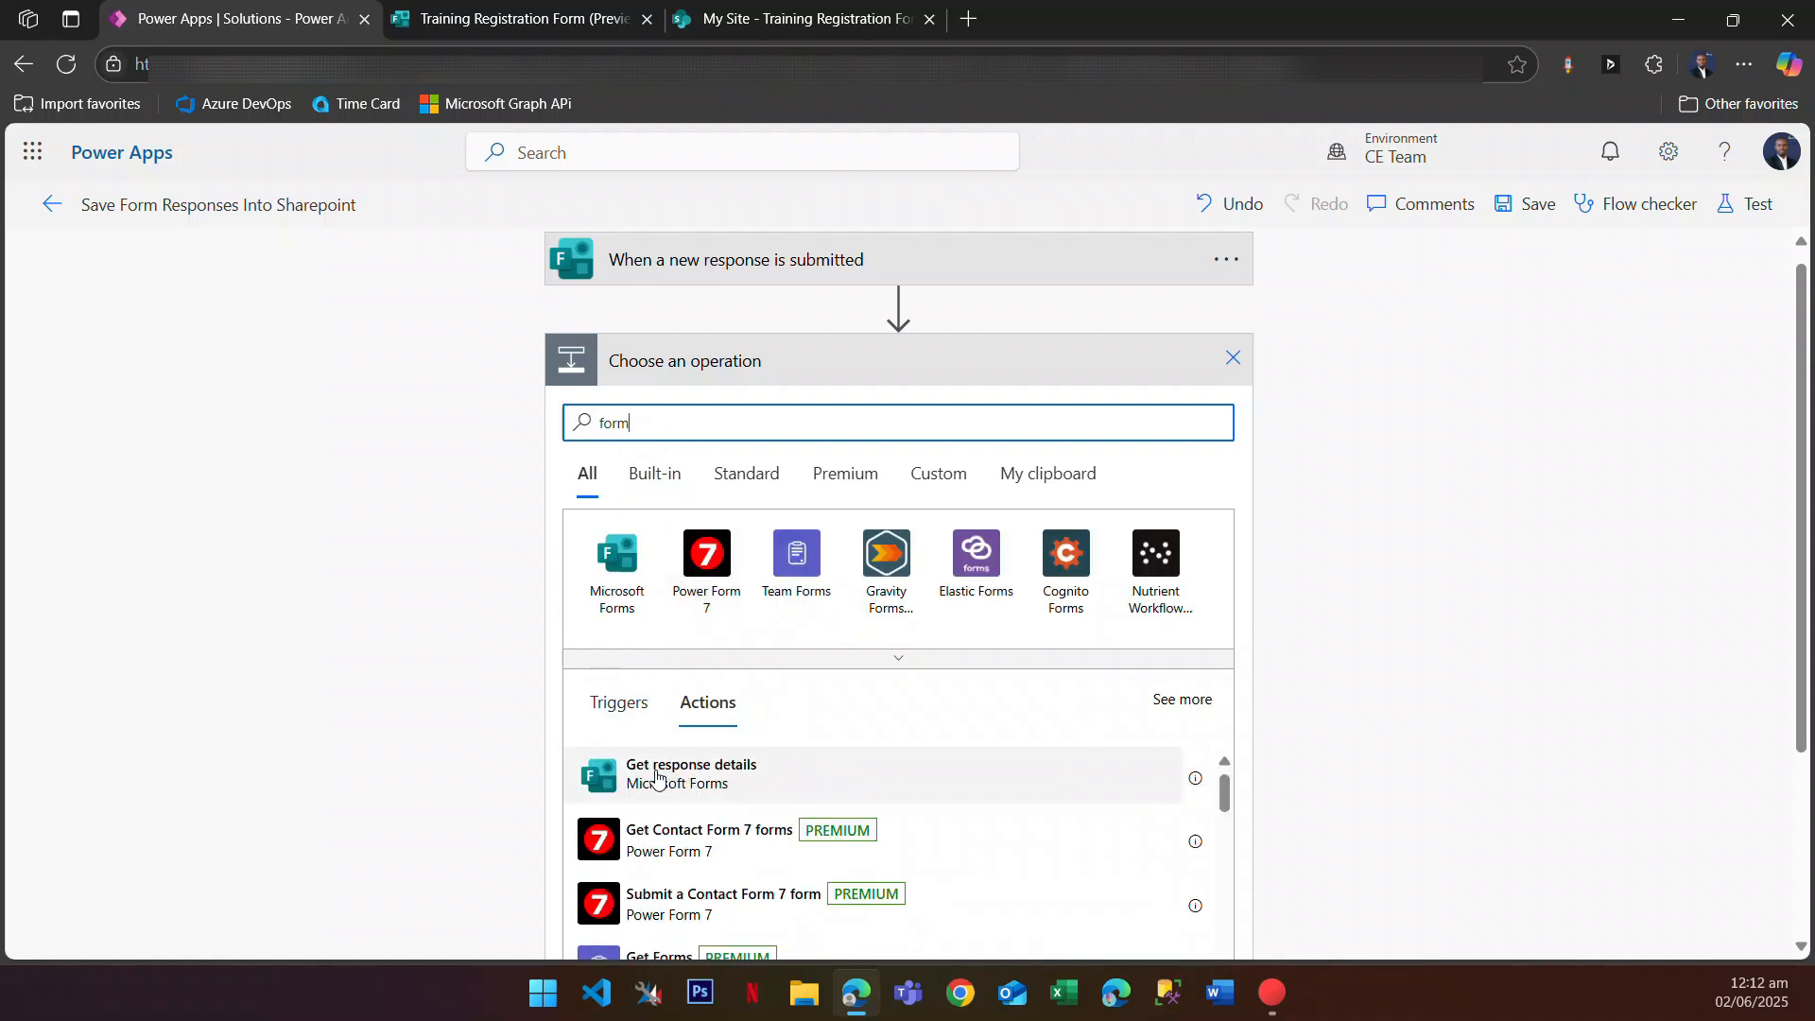
pyautogui.click(777, 778)
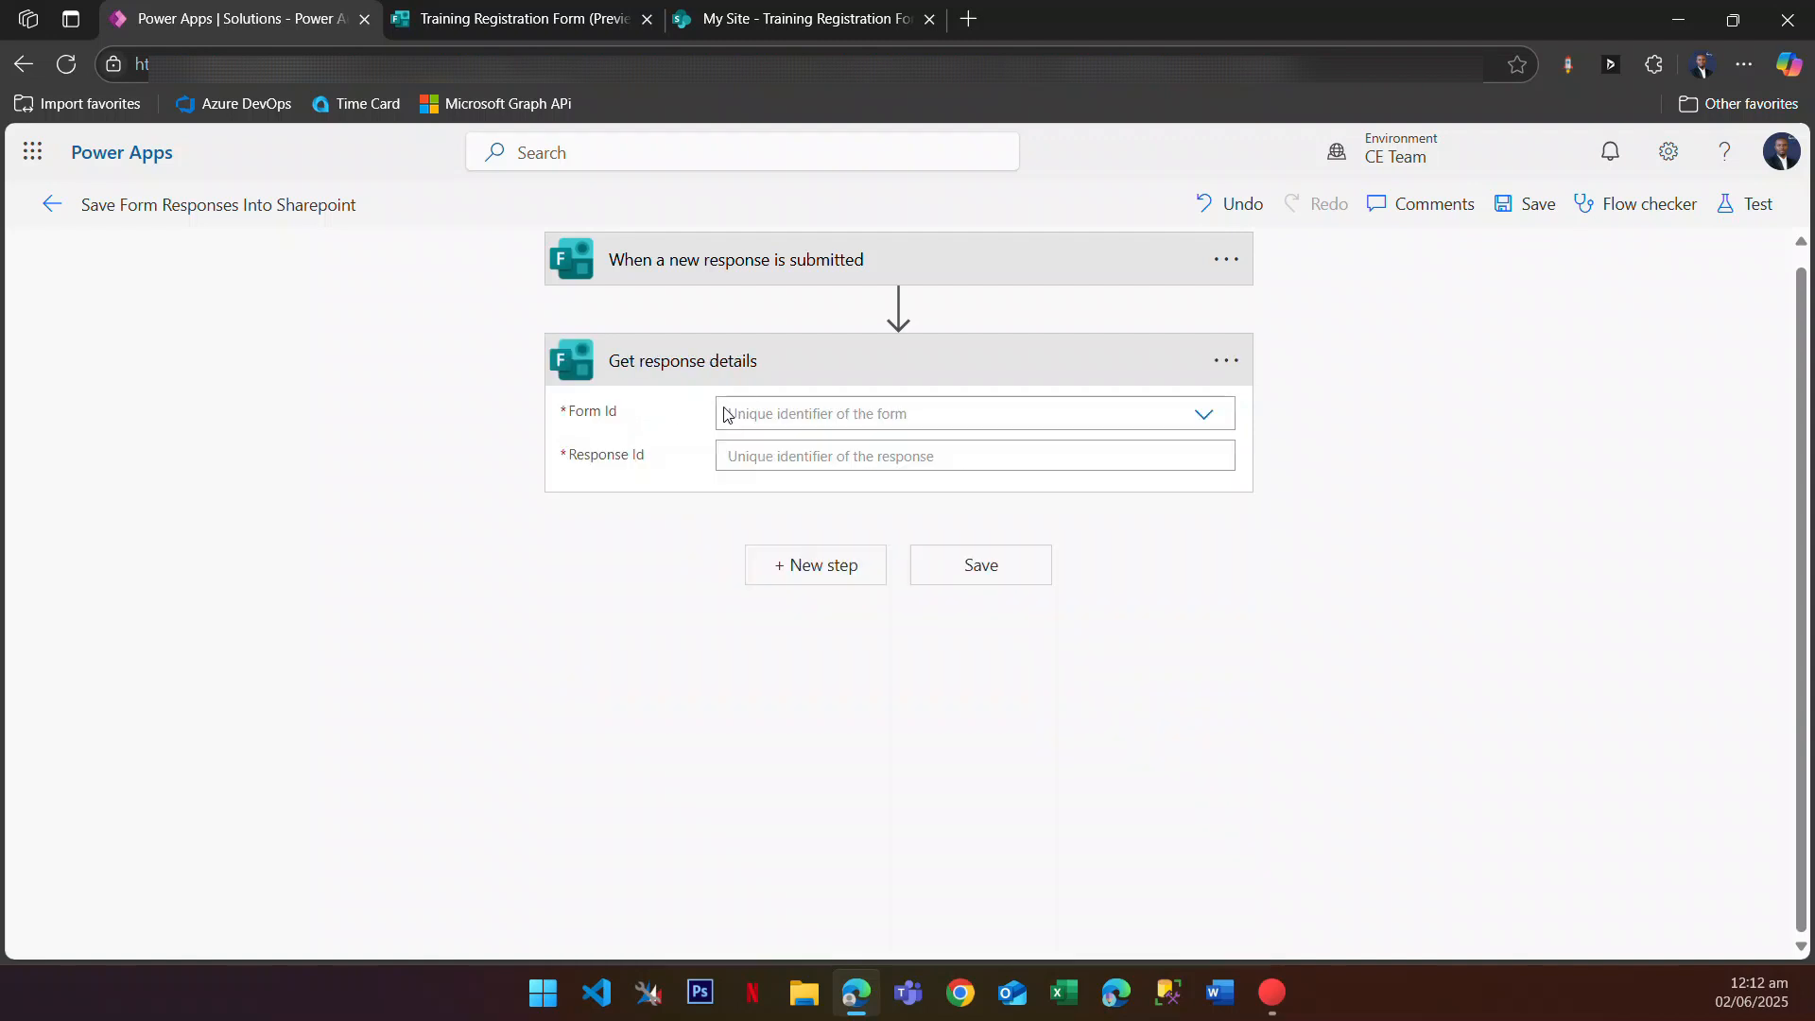
# Step: Set the Form Id of the Get response details action to Training Registration Form
pyautogui.click(818, 416)
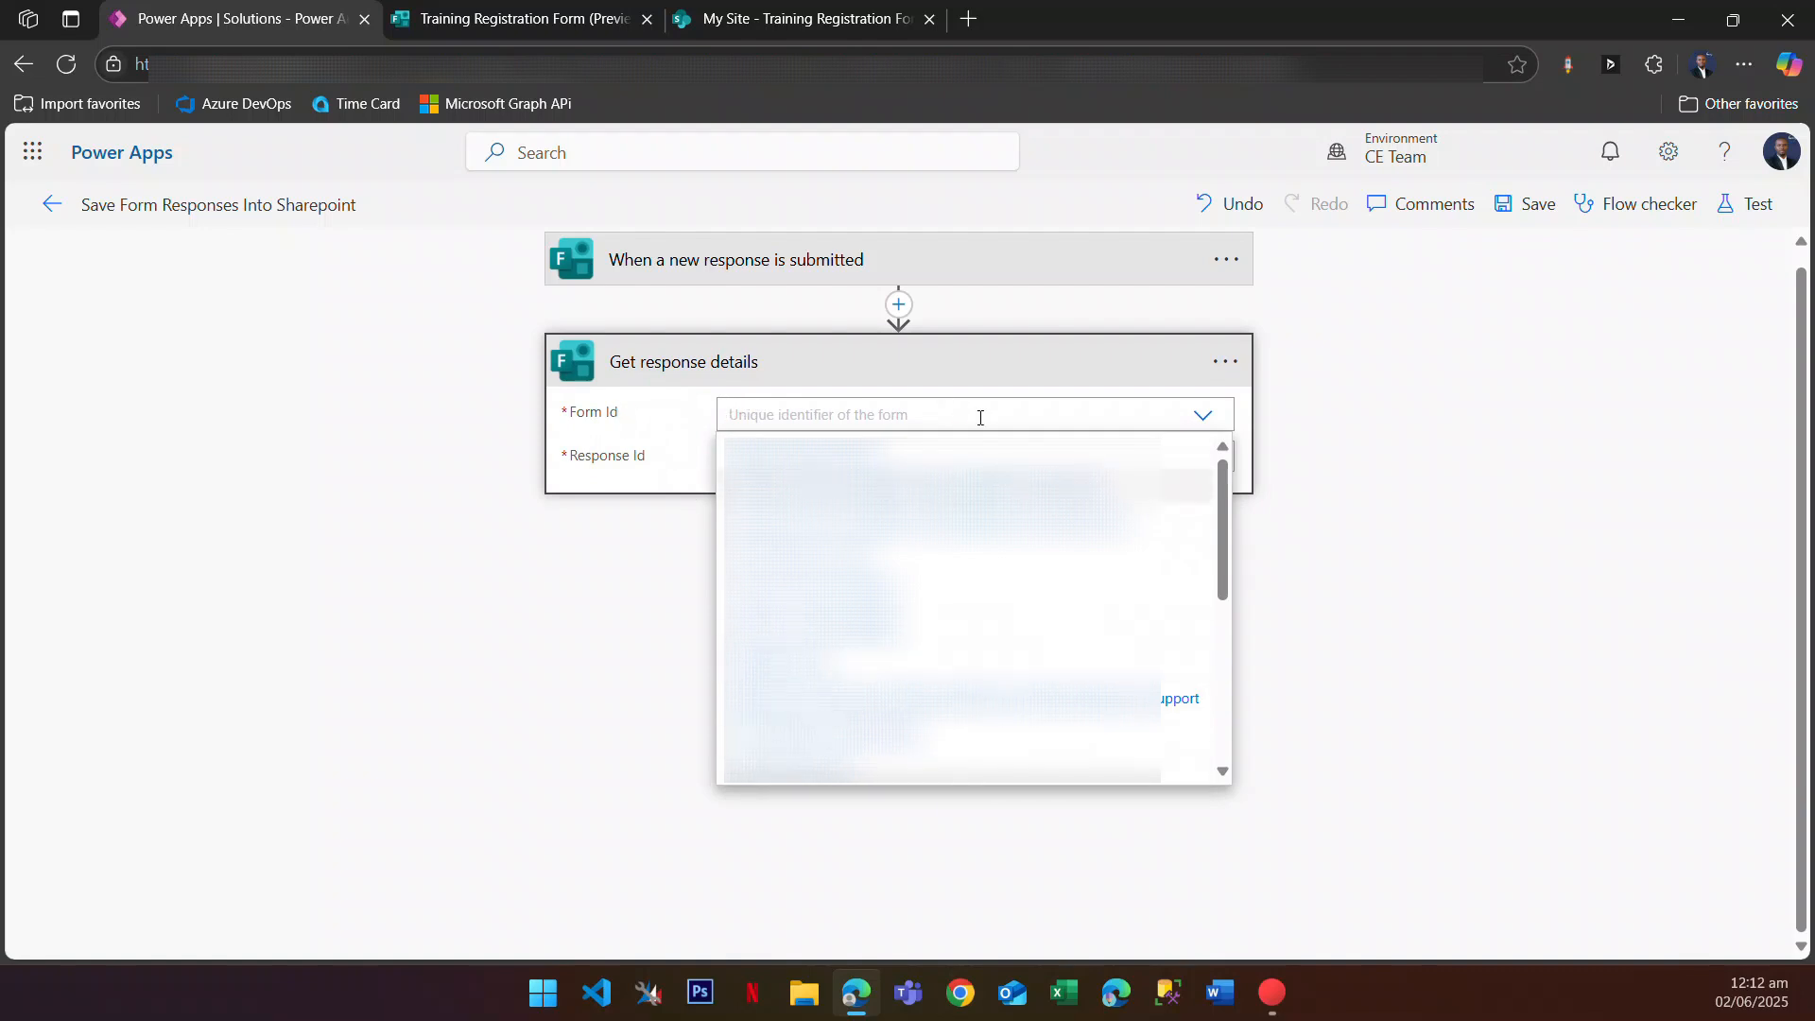
pyautogui.scroll(-1, 974, 605)
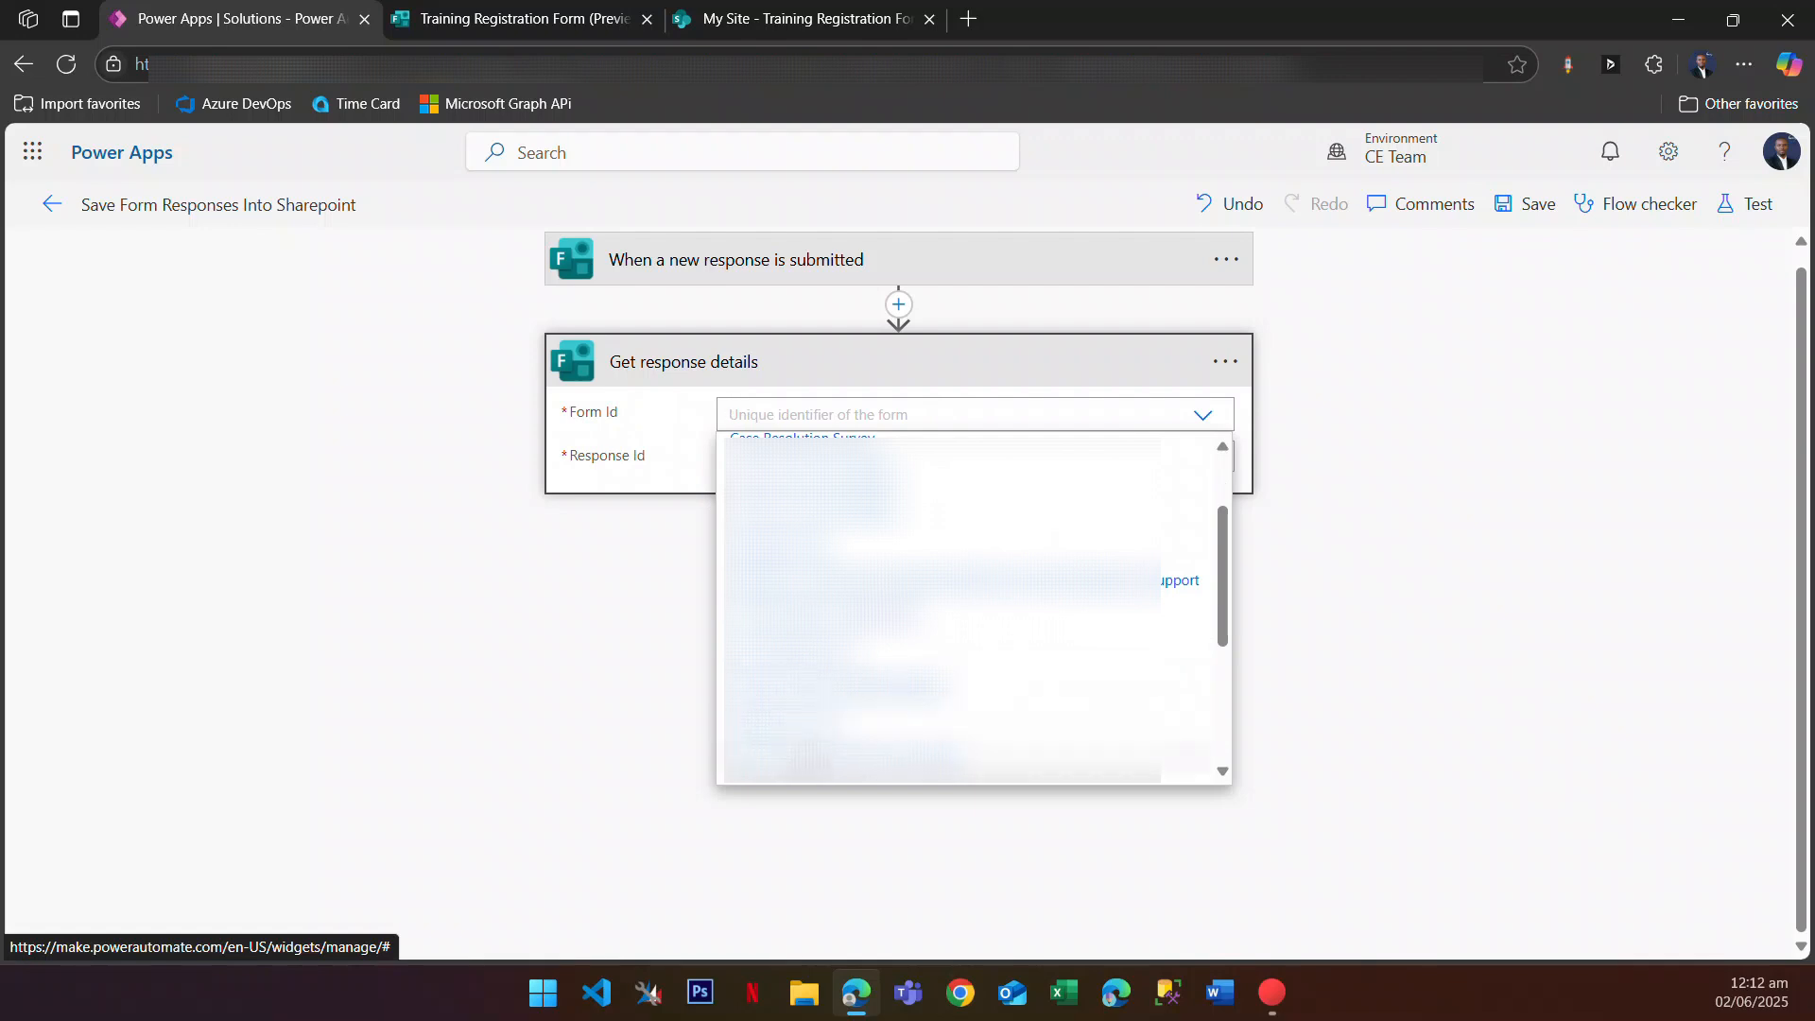
pyautogui.scroll(-1, 813, 733)
pyautogui.scroll(-1, 813, 728)
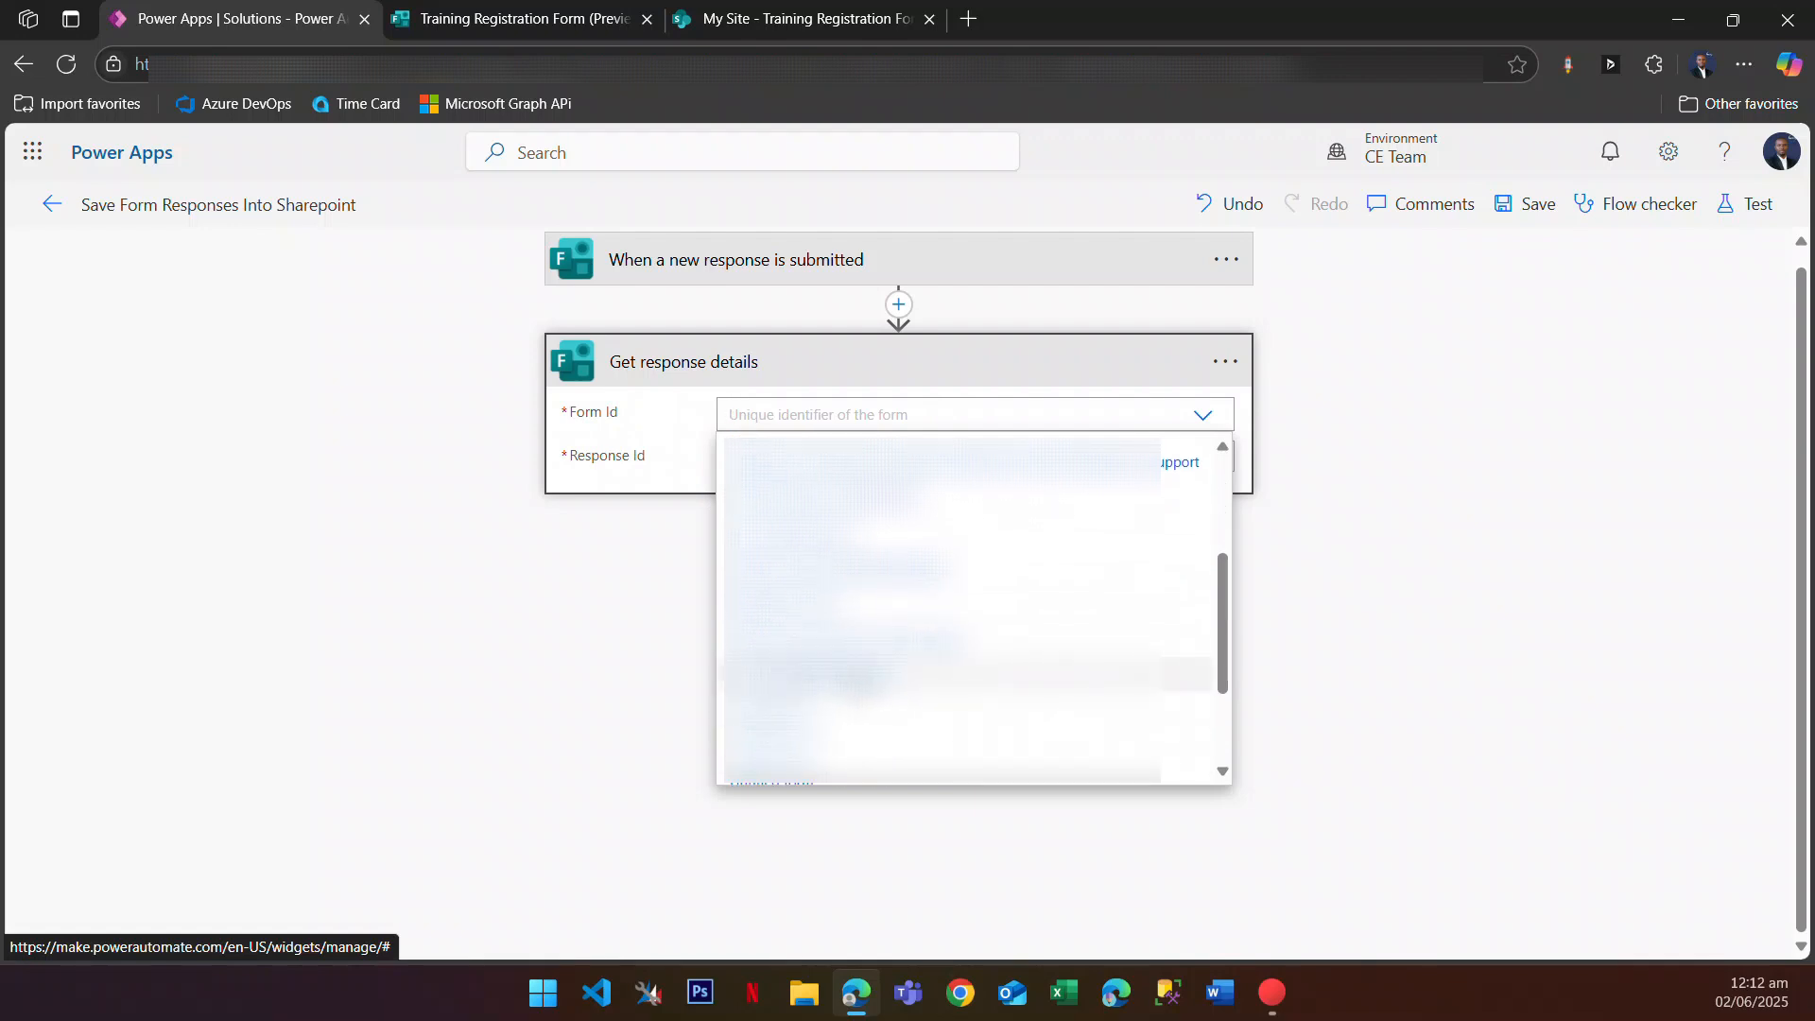
pyautogui.click(862, 675)
# Step: Fill the Response Id of Get response details with the trigger's Response Id dynamic content
pyautogui.click(866, 458)
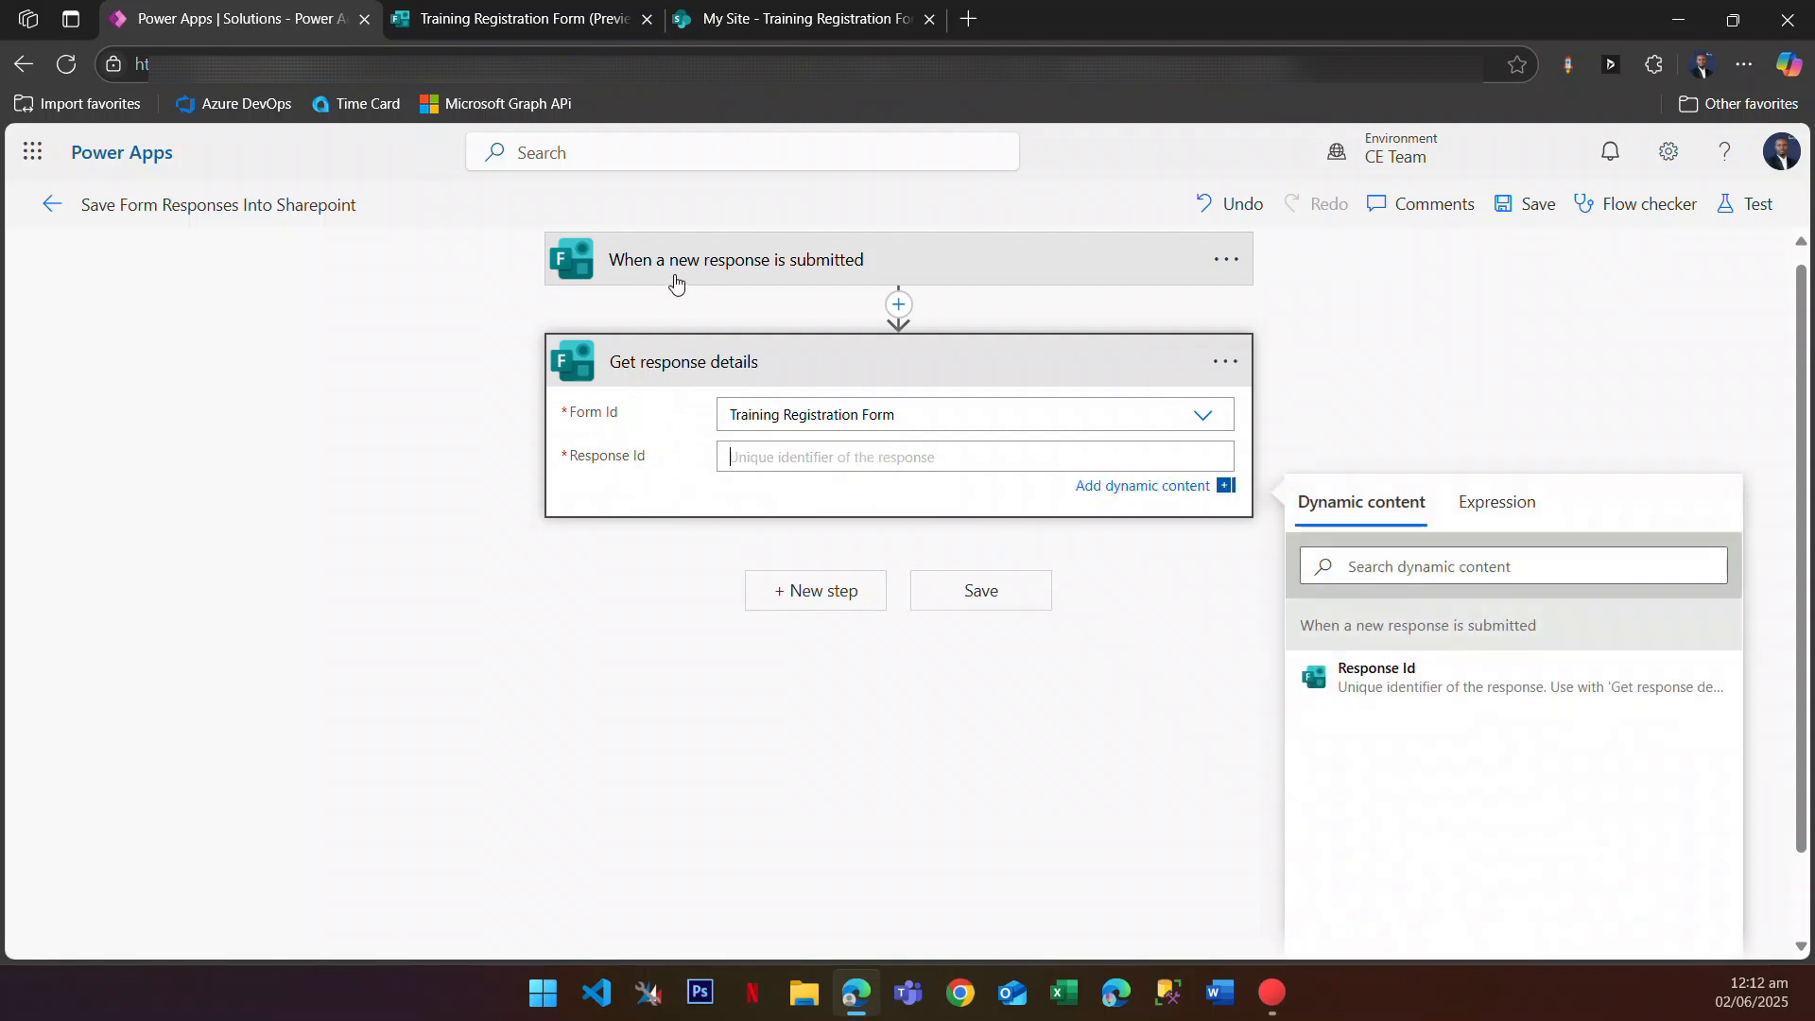
pyautogui.scroll(1, 681, 293)
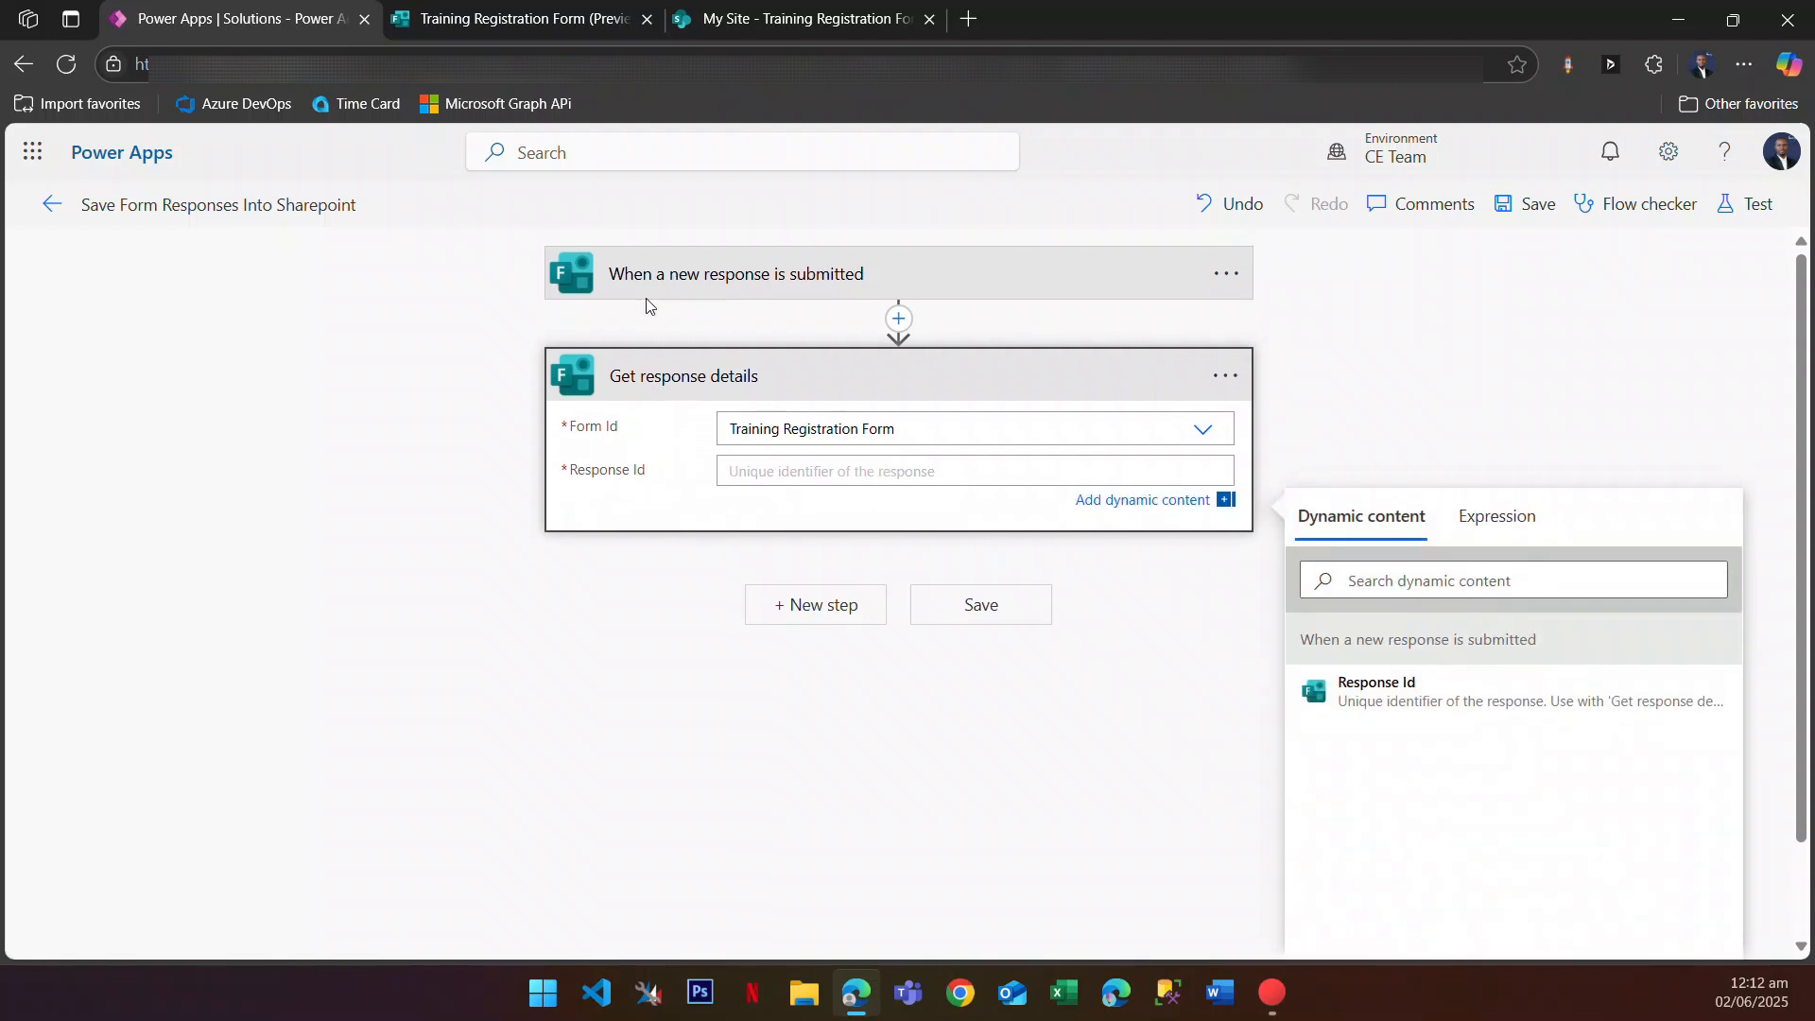
pyautogui.click(1405, 583)
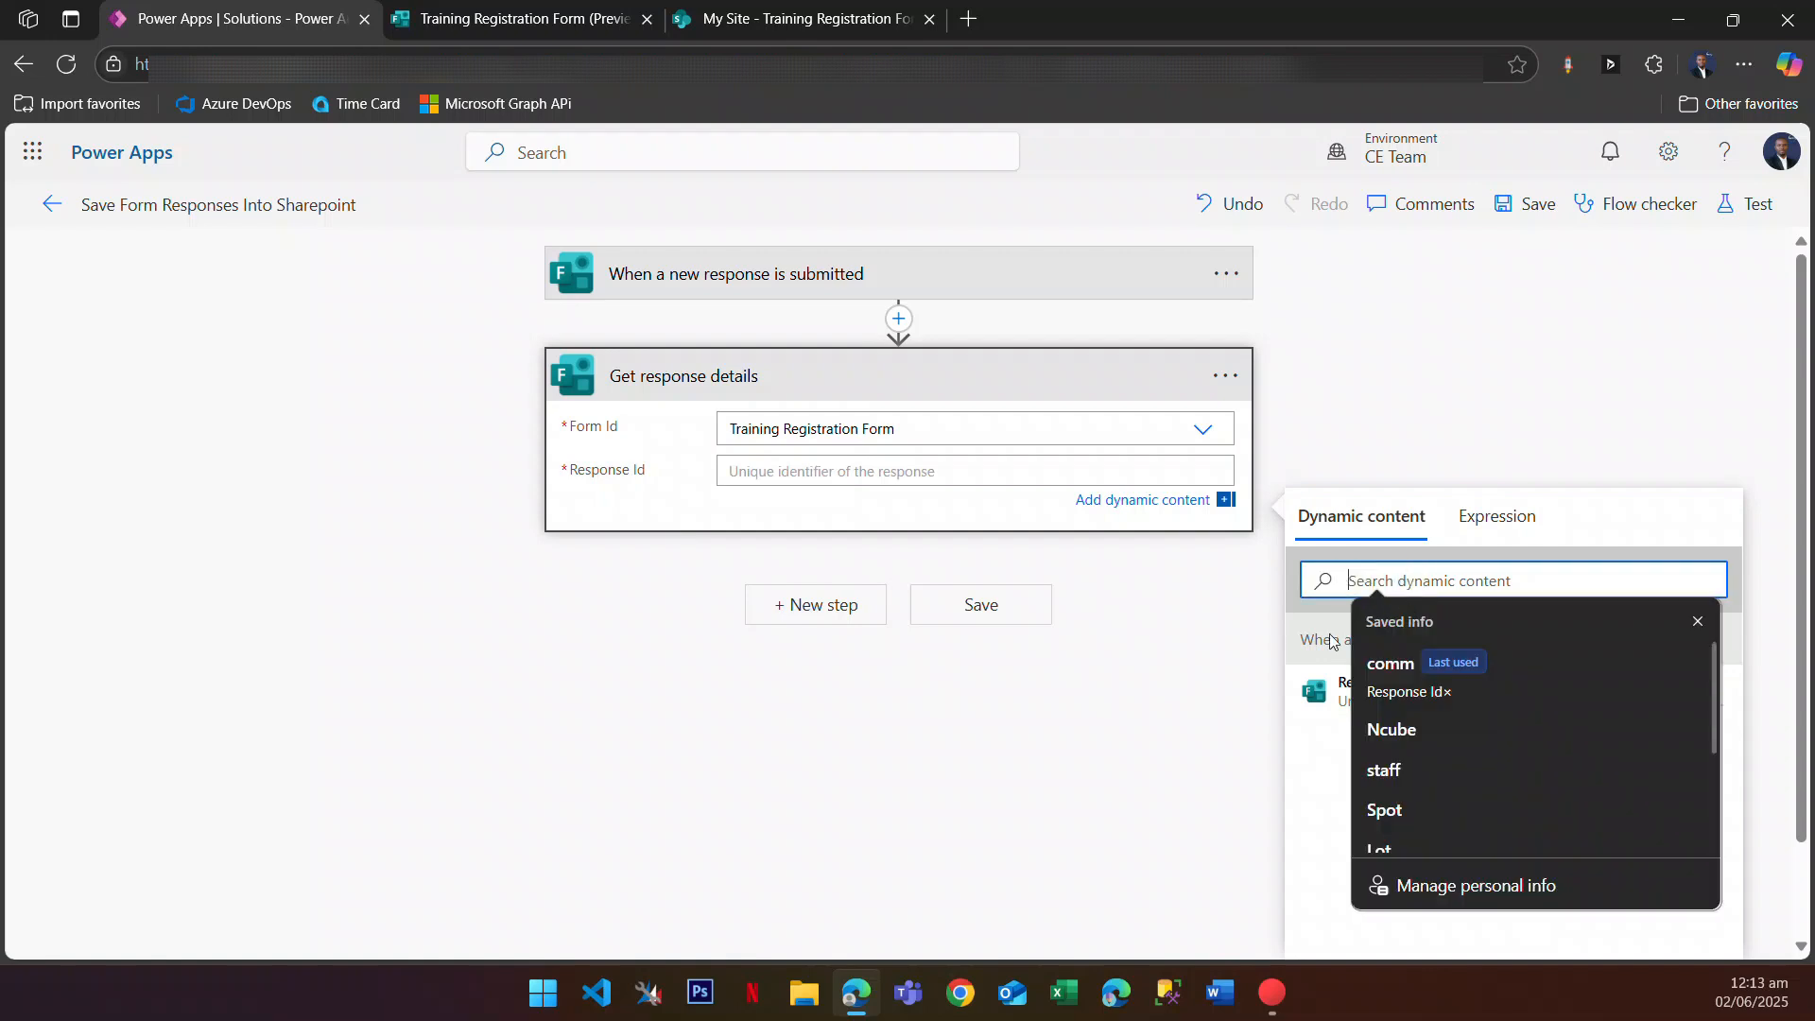
pyautogui.click(1321, 763)
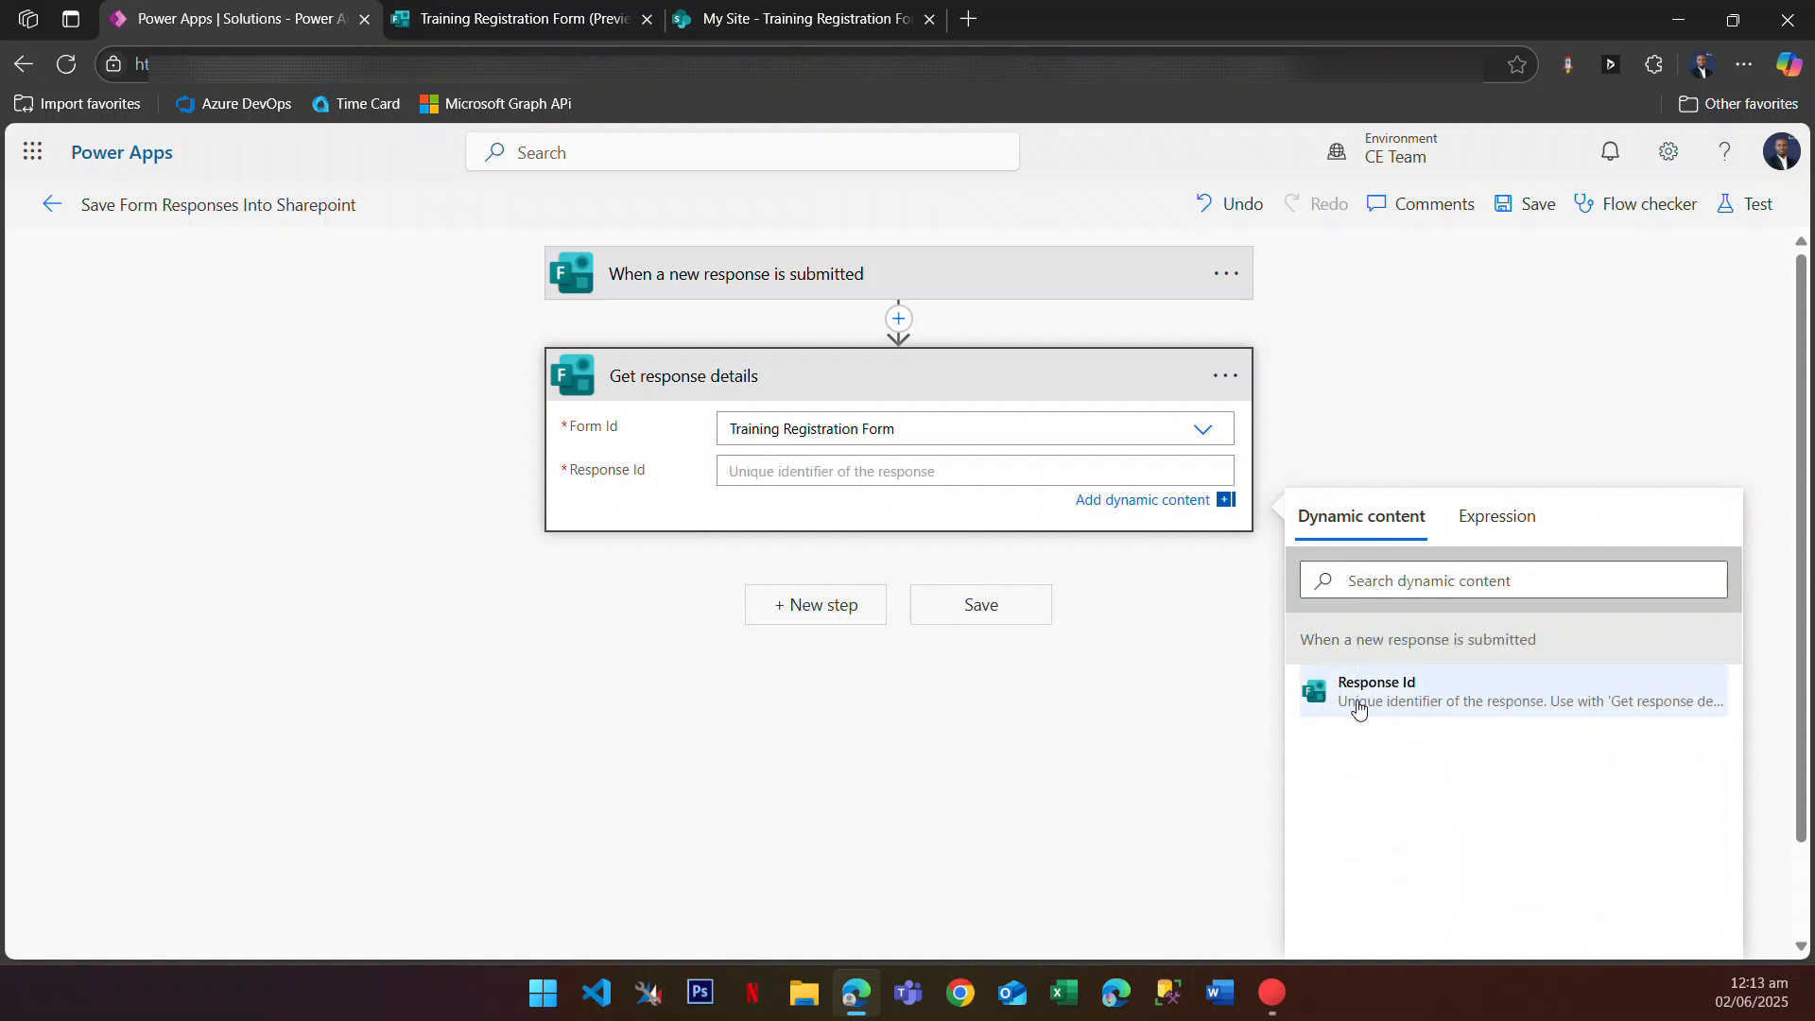
pyautogui.click(1430, 697)
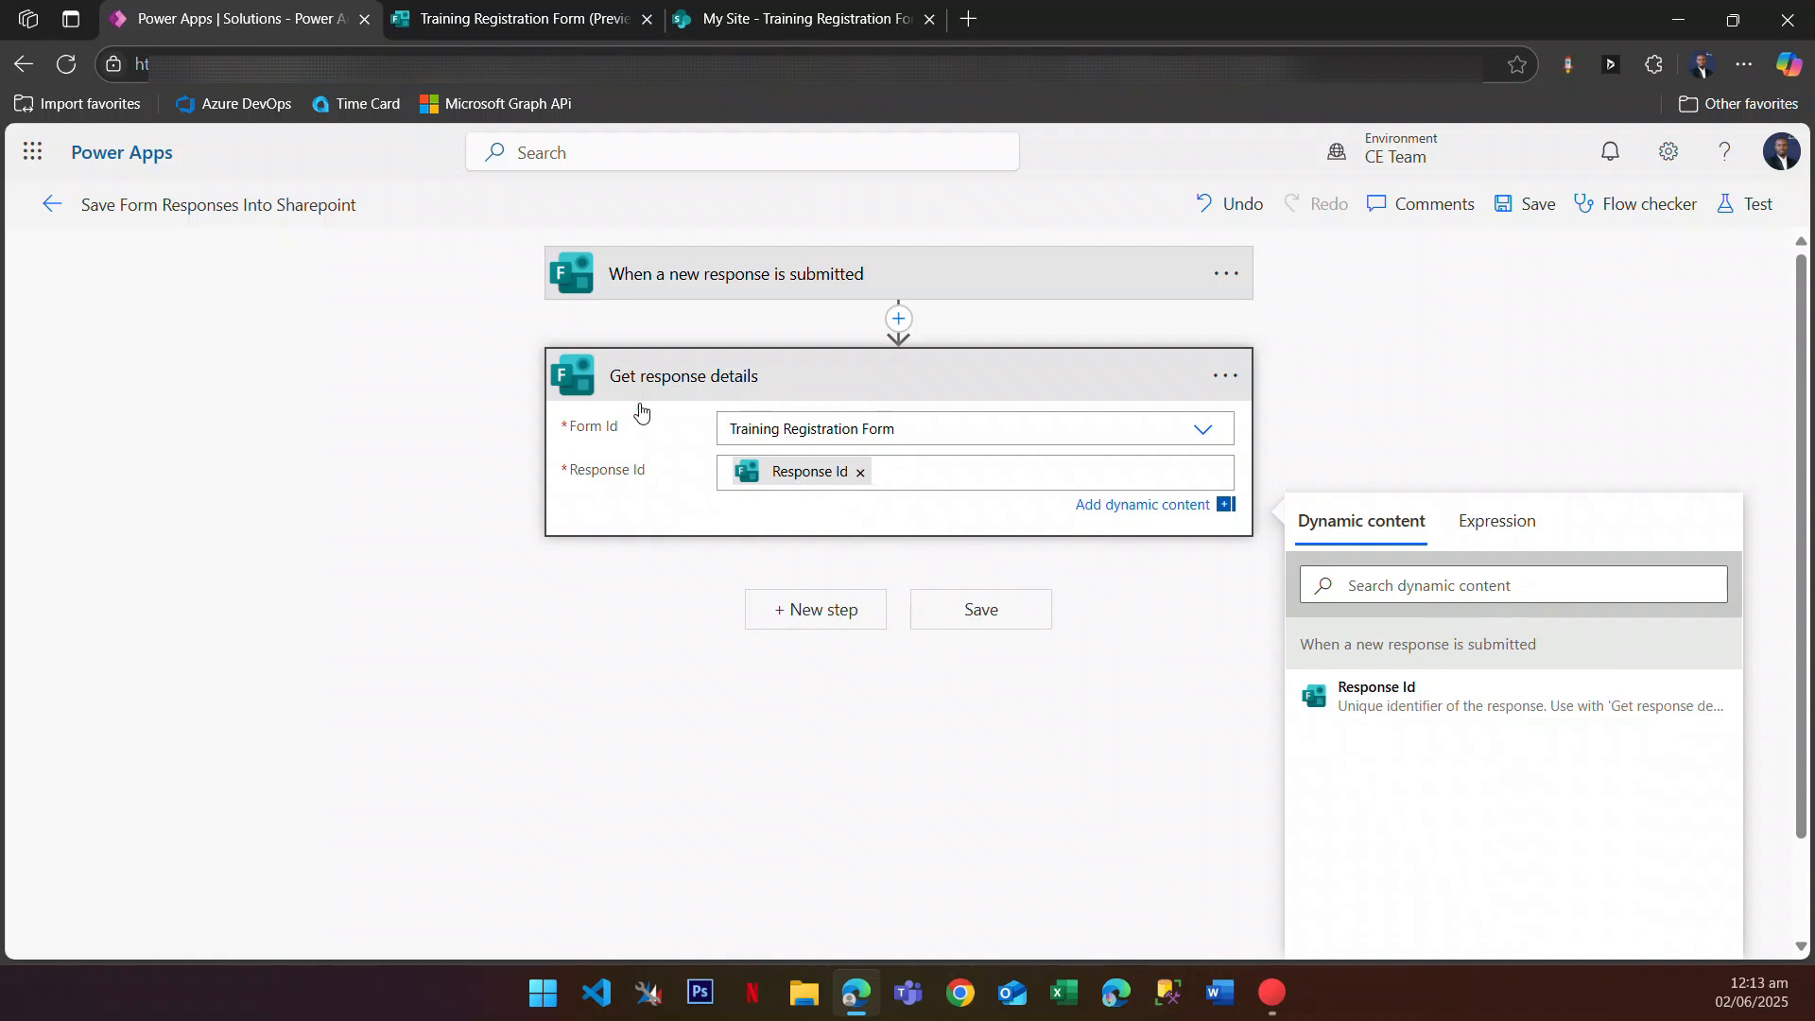
# Step: Add a Compose action after Get response details and use that action's body dynamic content as its input
pyautogui.click(819, 615)
pyautogui.click(689, 565)
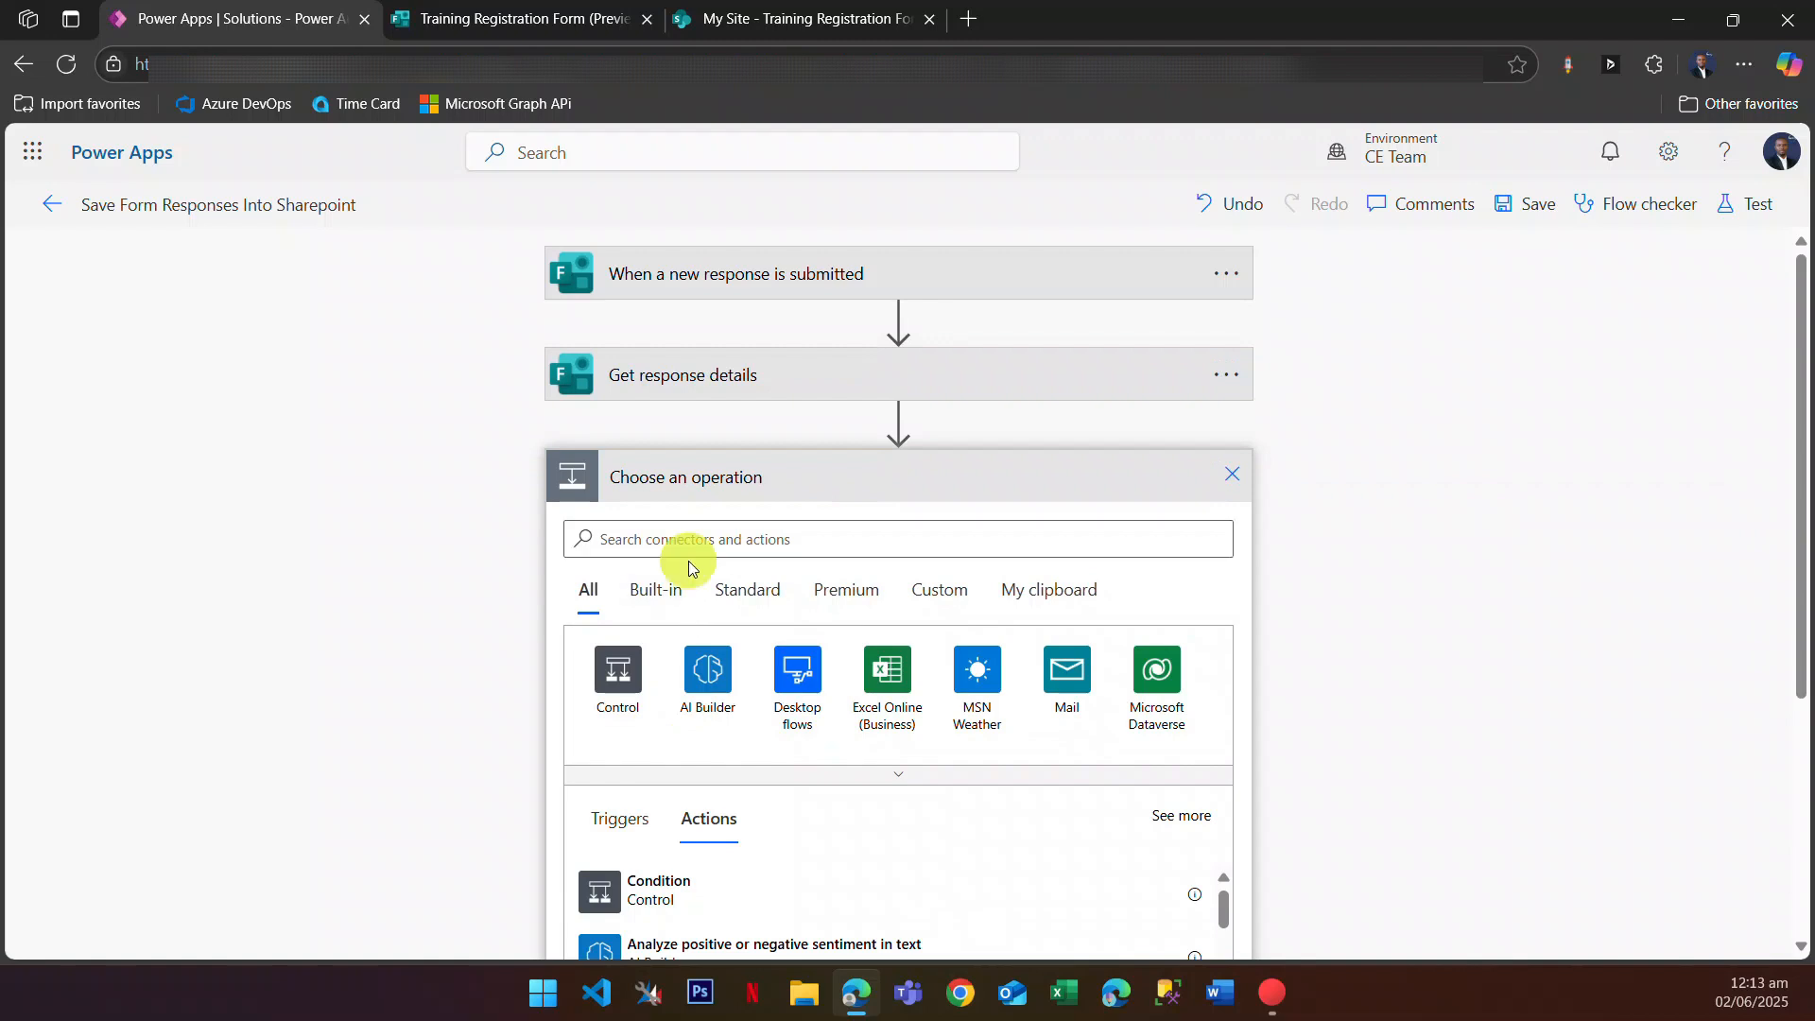
pyautogui.click(685, 538)
pyautogui.write('compose')
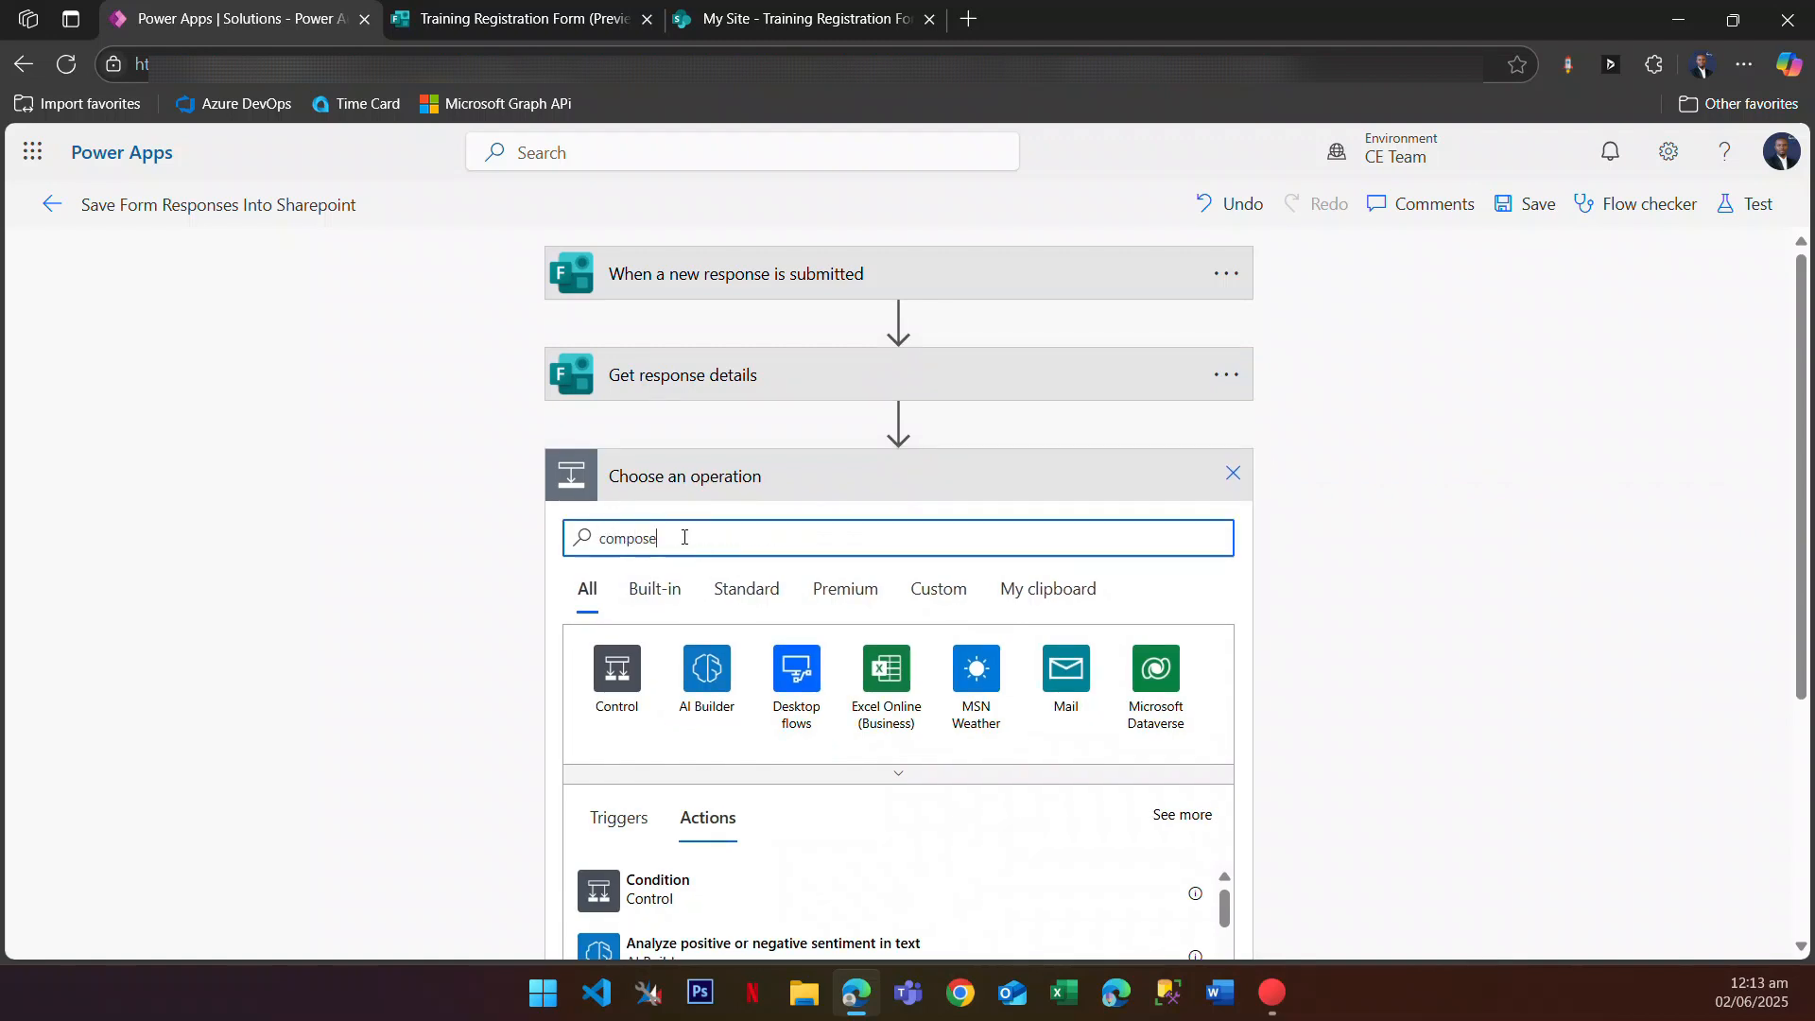
pyautogui.click(661, 654)
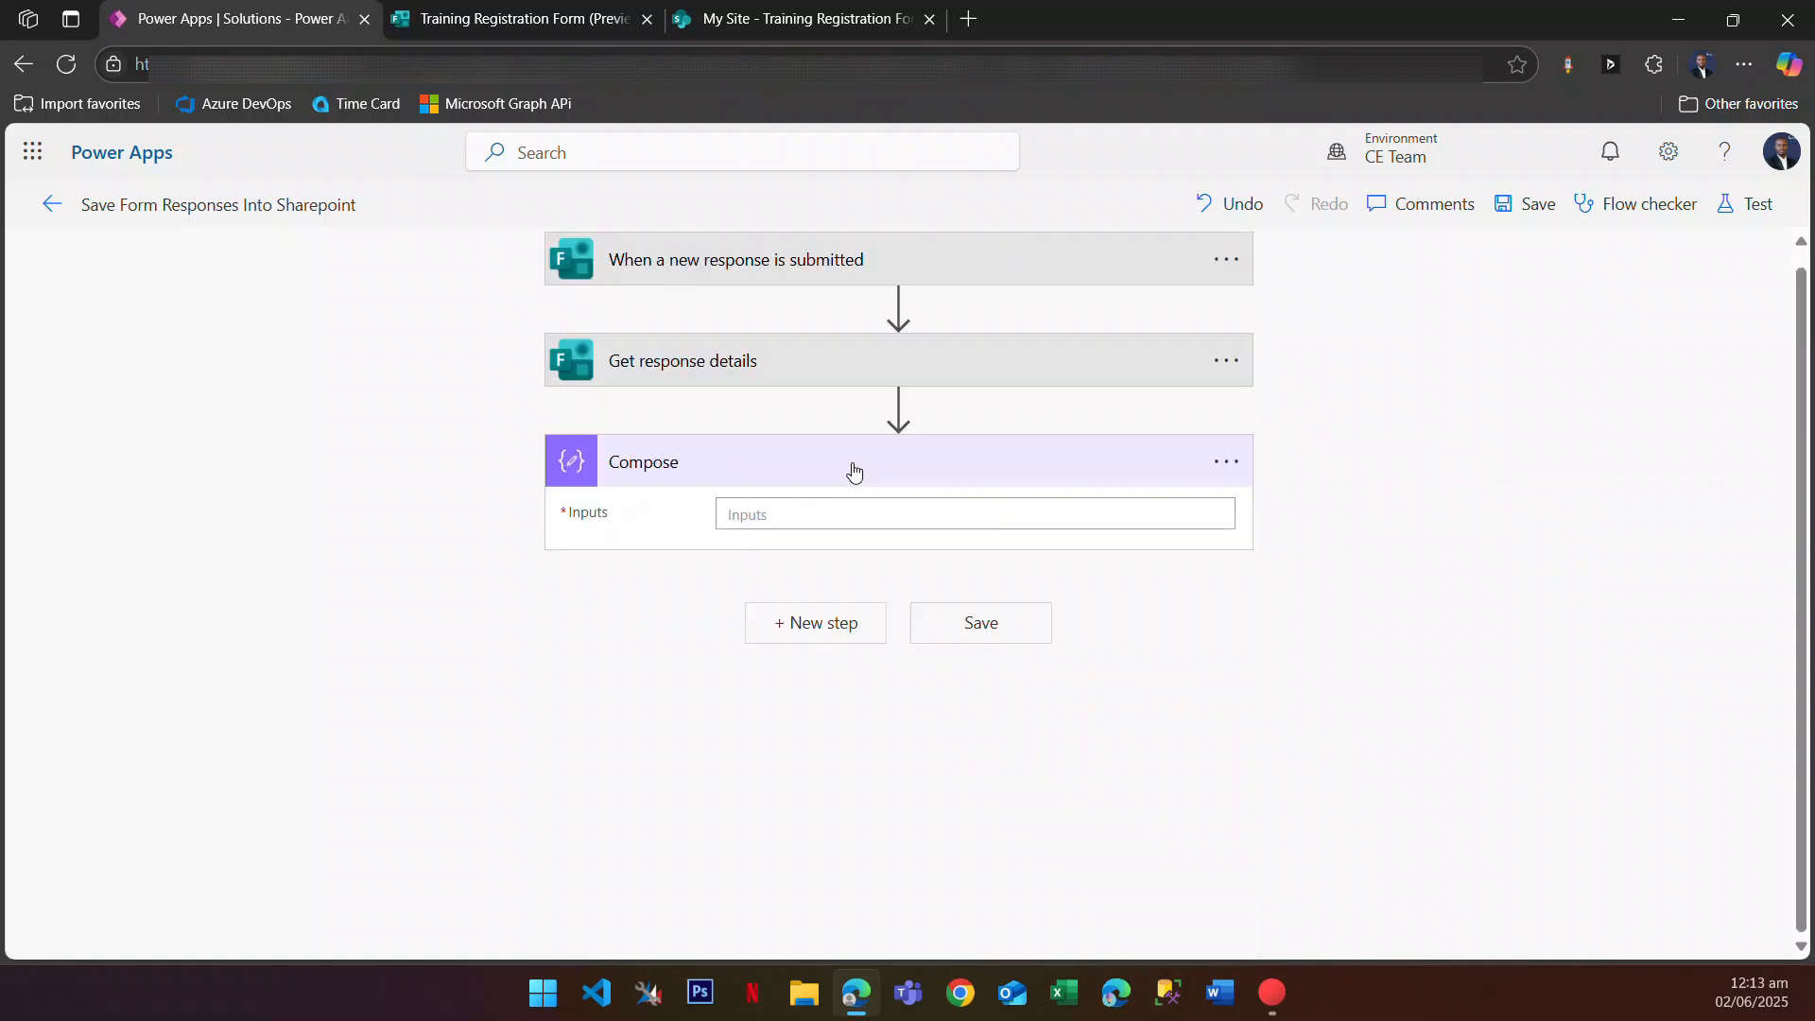
pyautogui.click(802, 511)
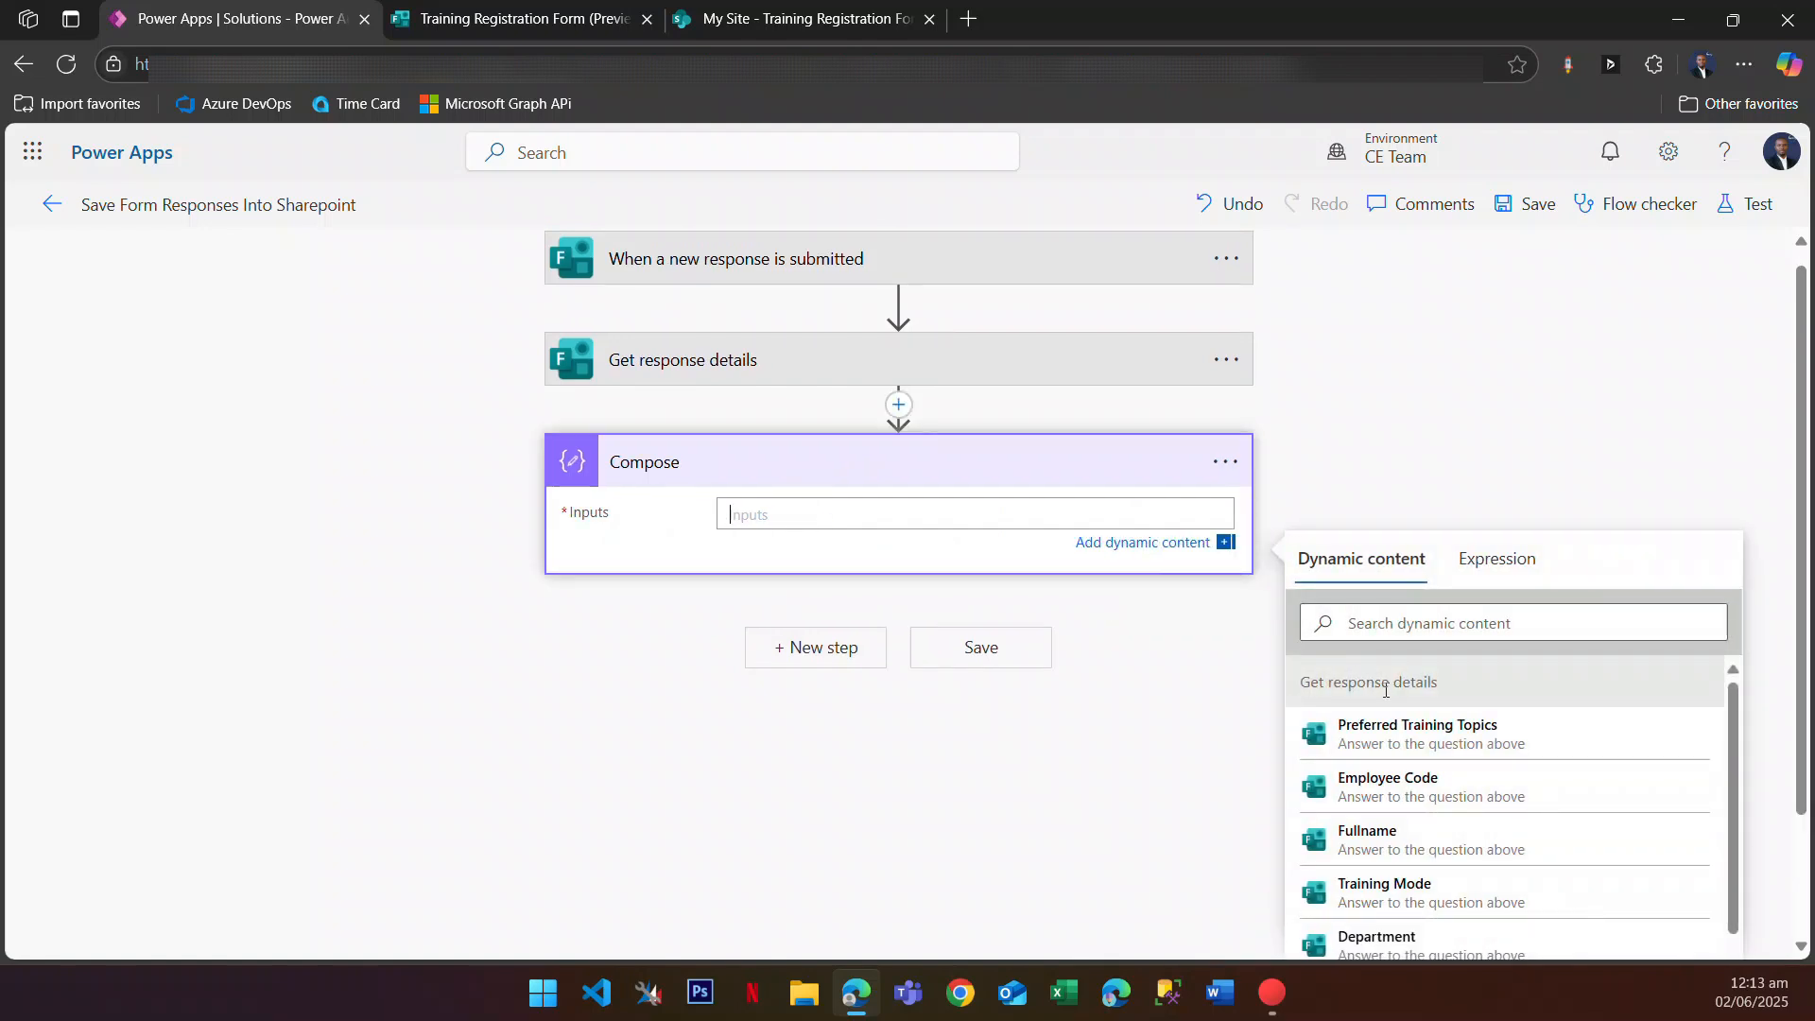
pyautogui.scroll(-3, 1397, 792)
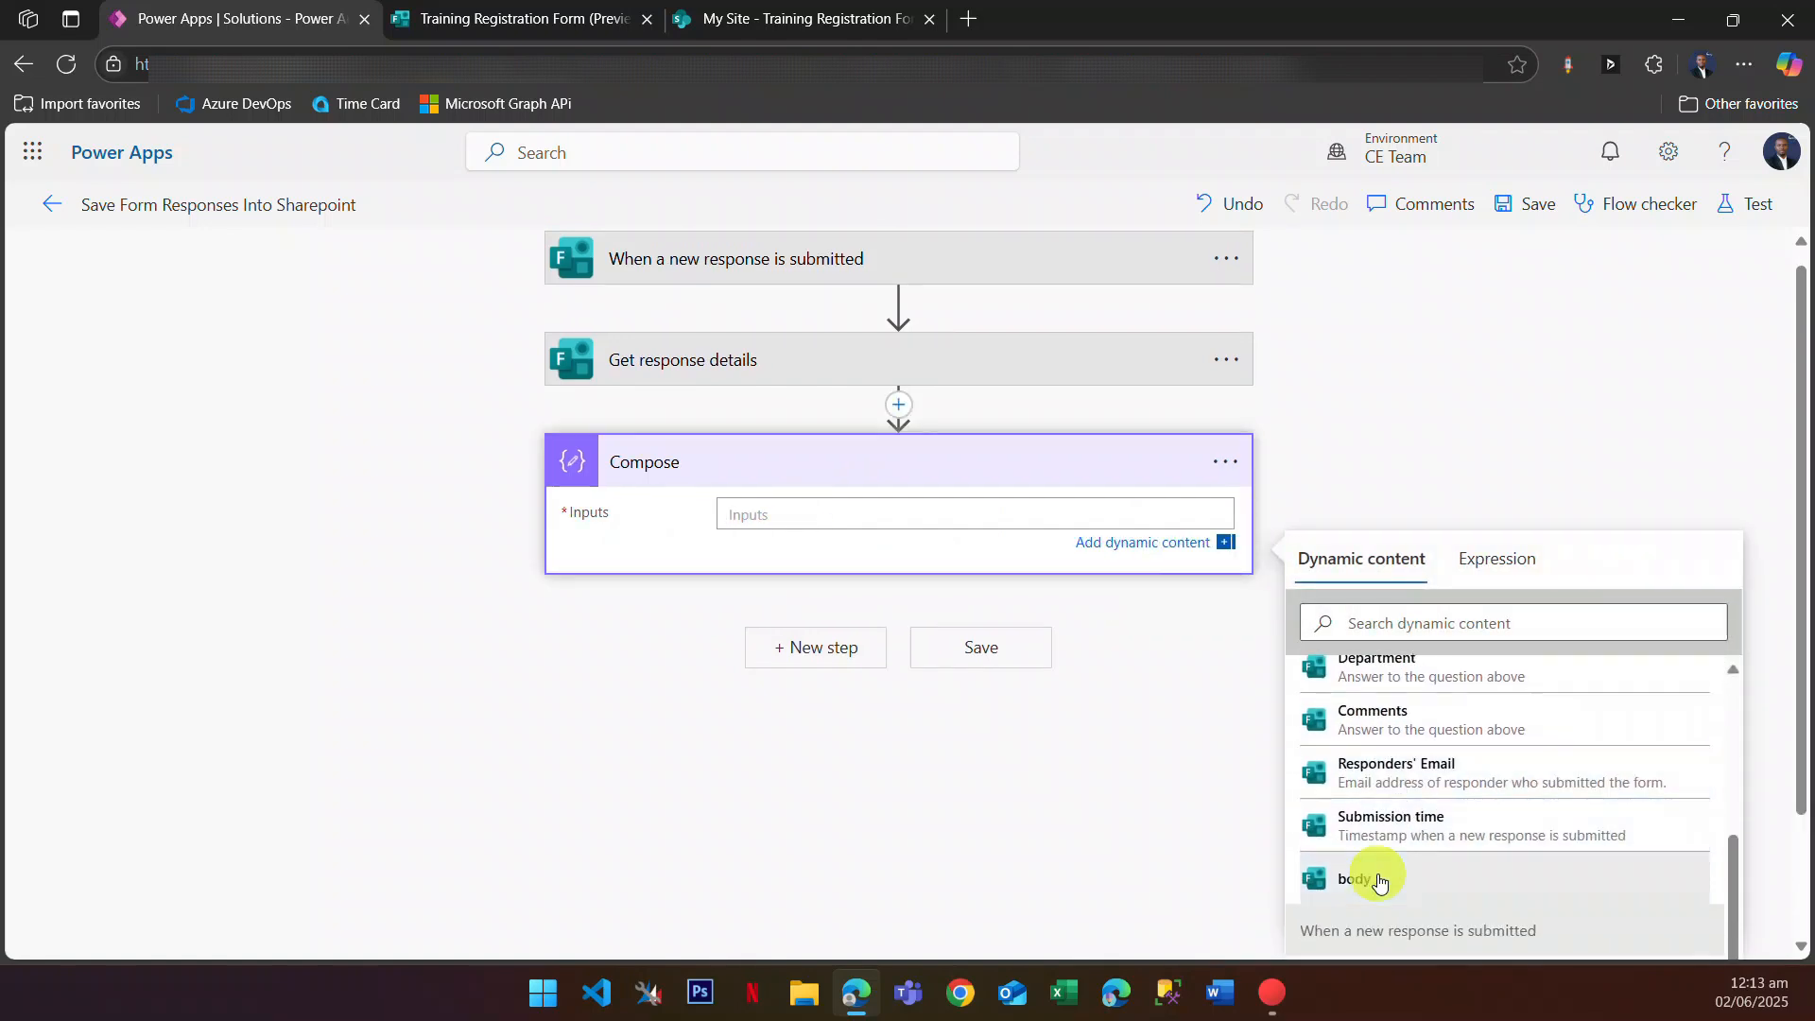
pyautogui.click(1378, 881)
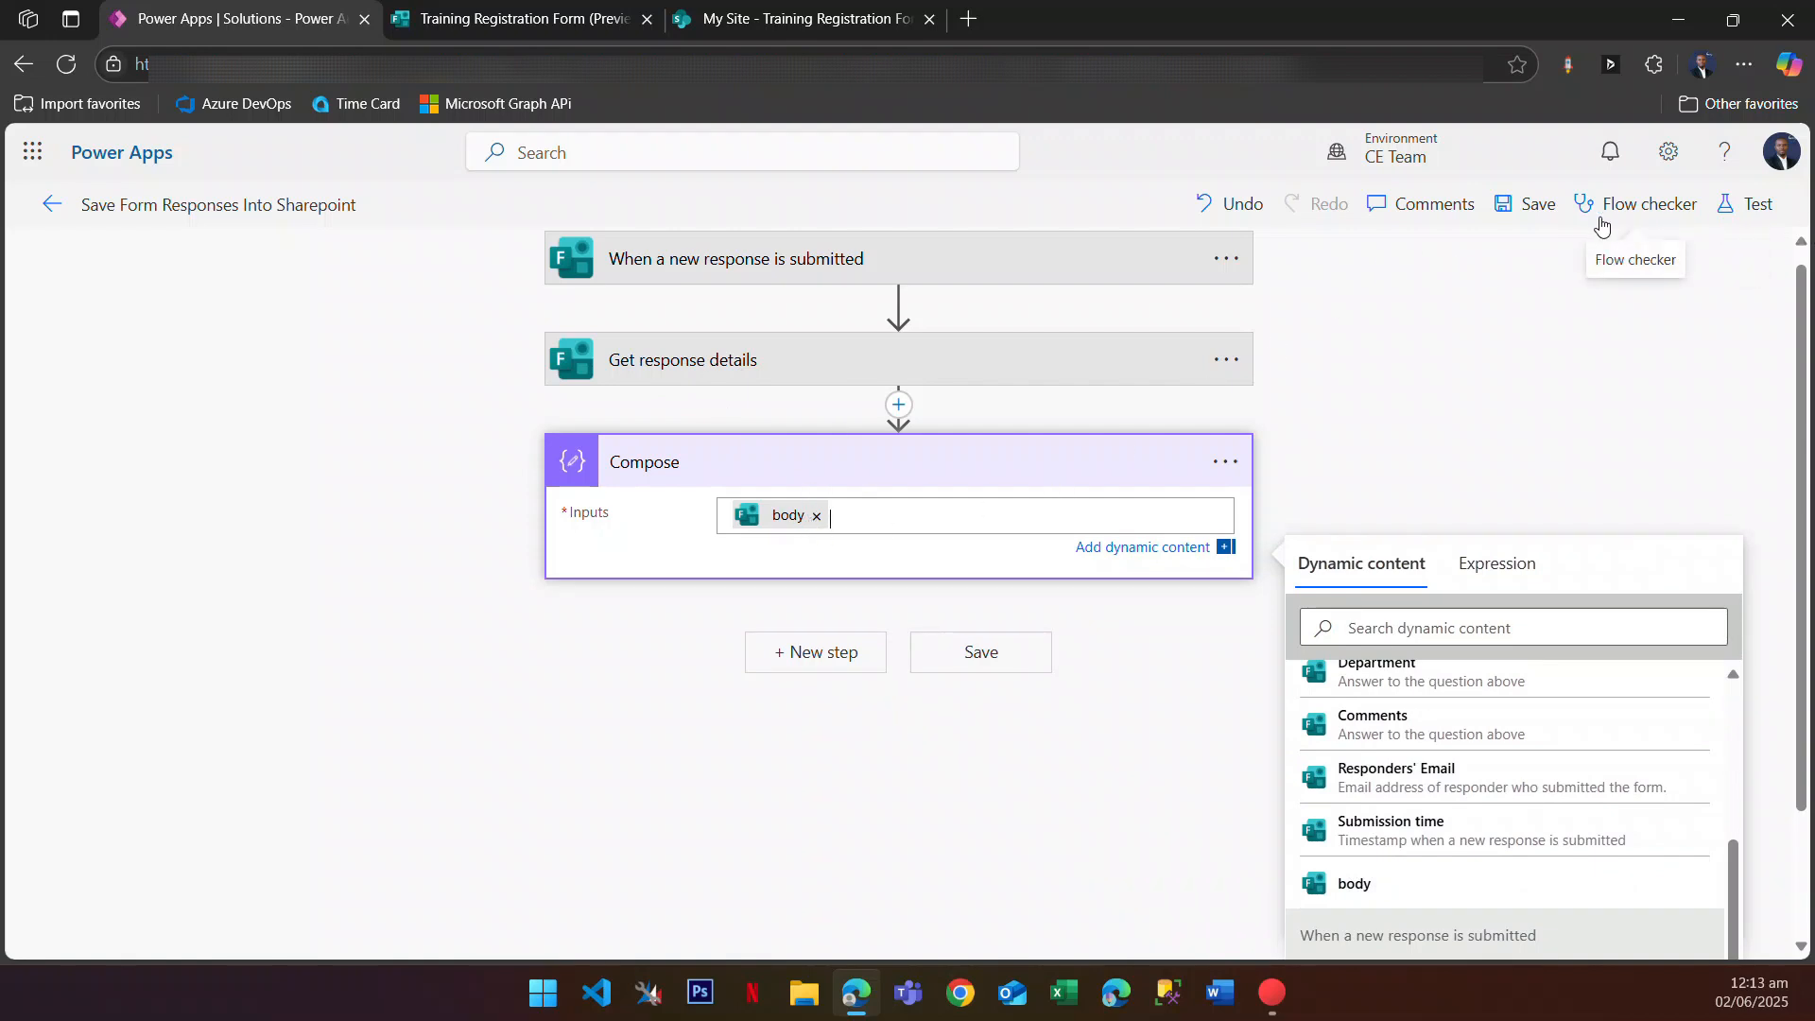
# Step: Save the flow and start a manual test run
pyautogui.click(1758, 212)
pyautogui.click(1406, 284)
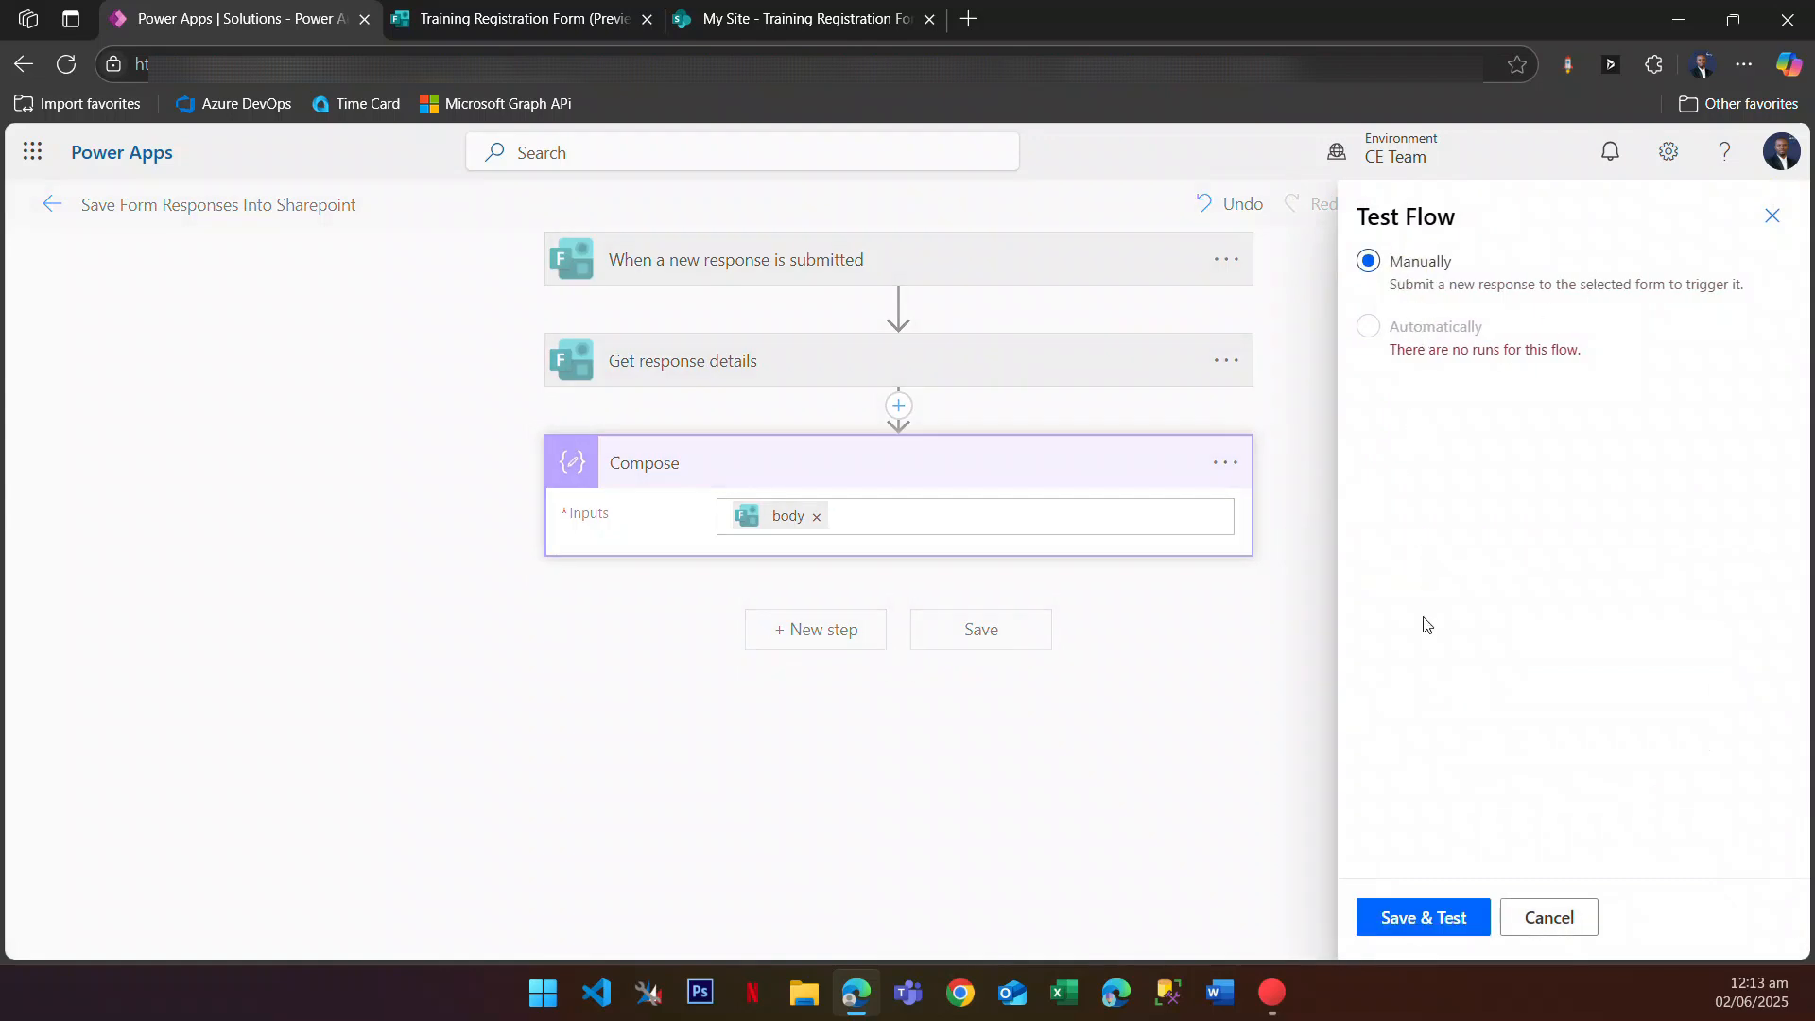
pyautogui.click(1424, 922)
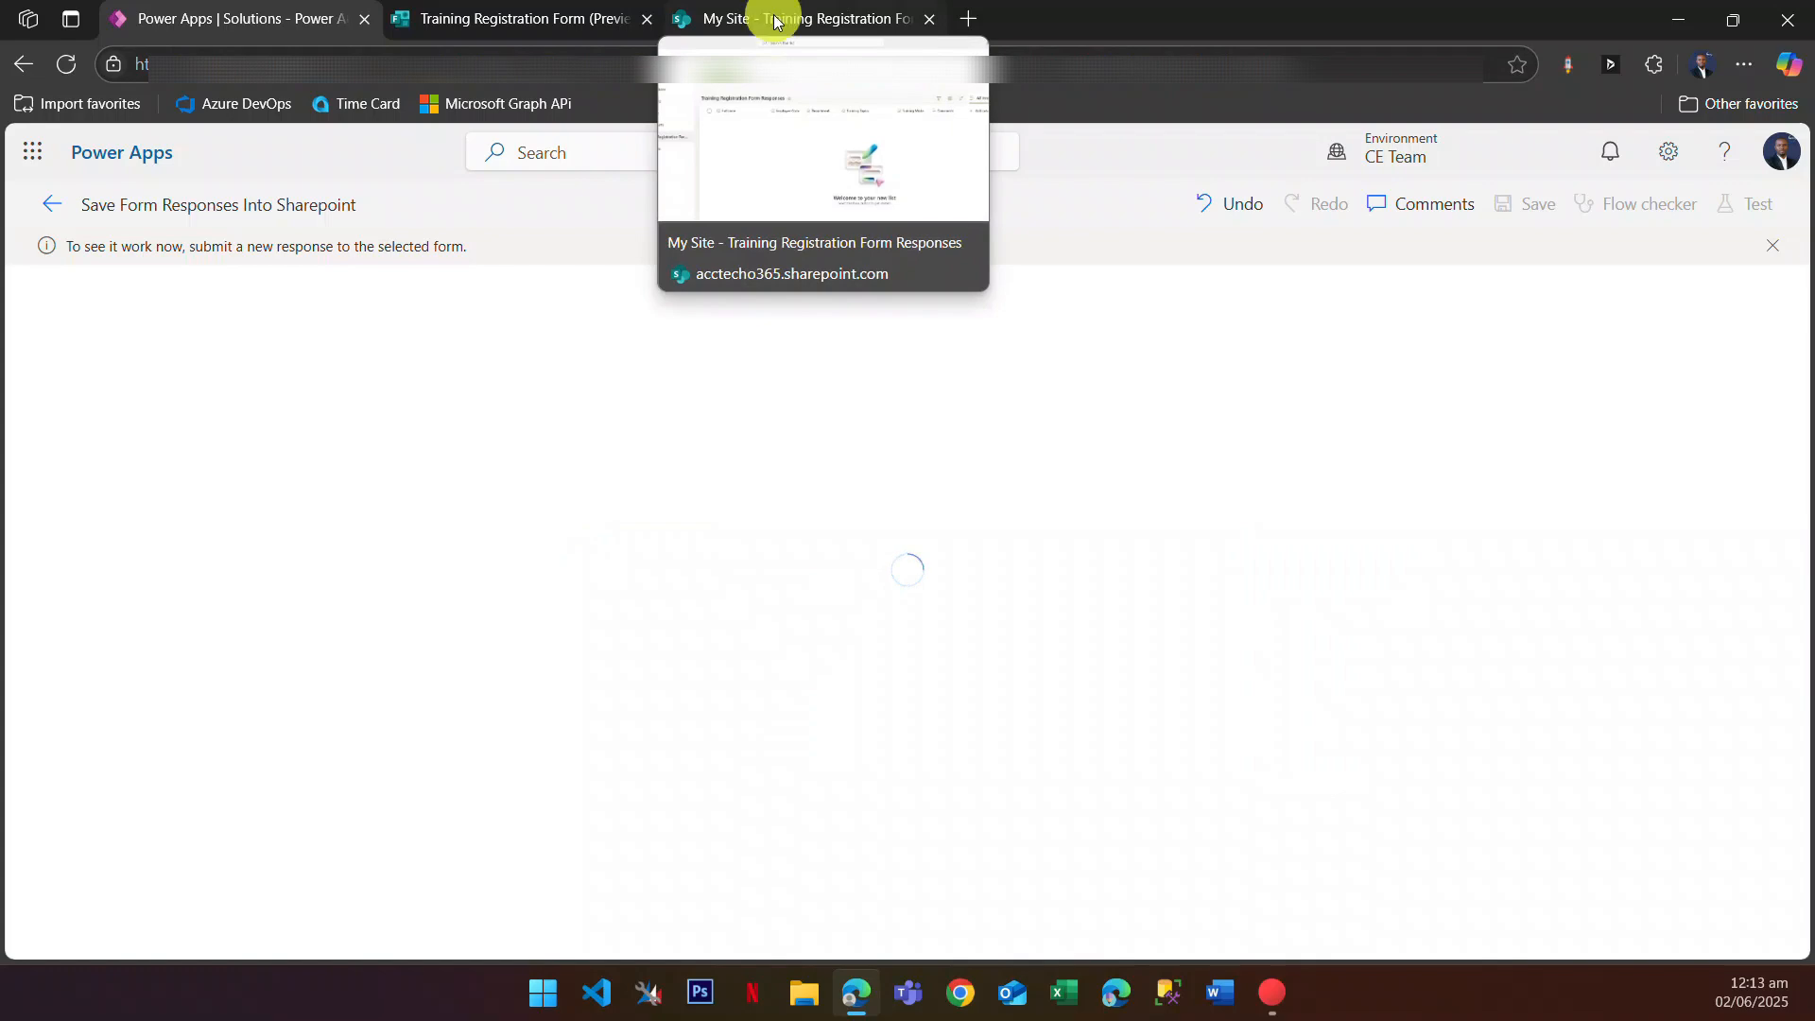
# Step: Switch to the Training Registration Form preview and enter the respondent's name and employee code
pyautogui.click(743, 15)
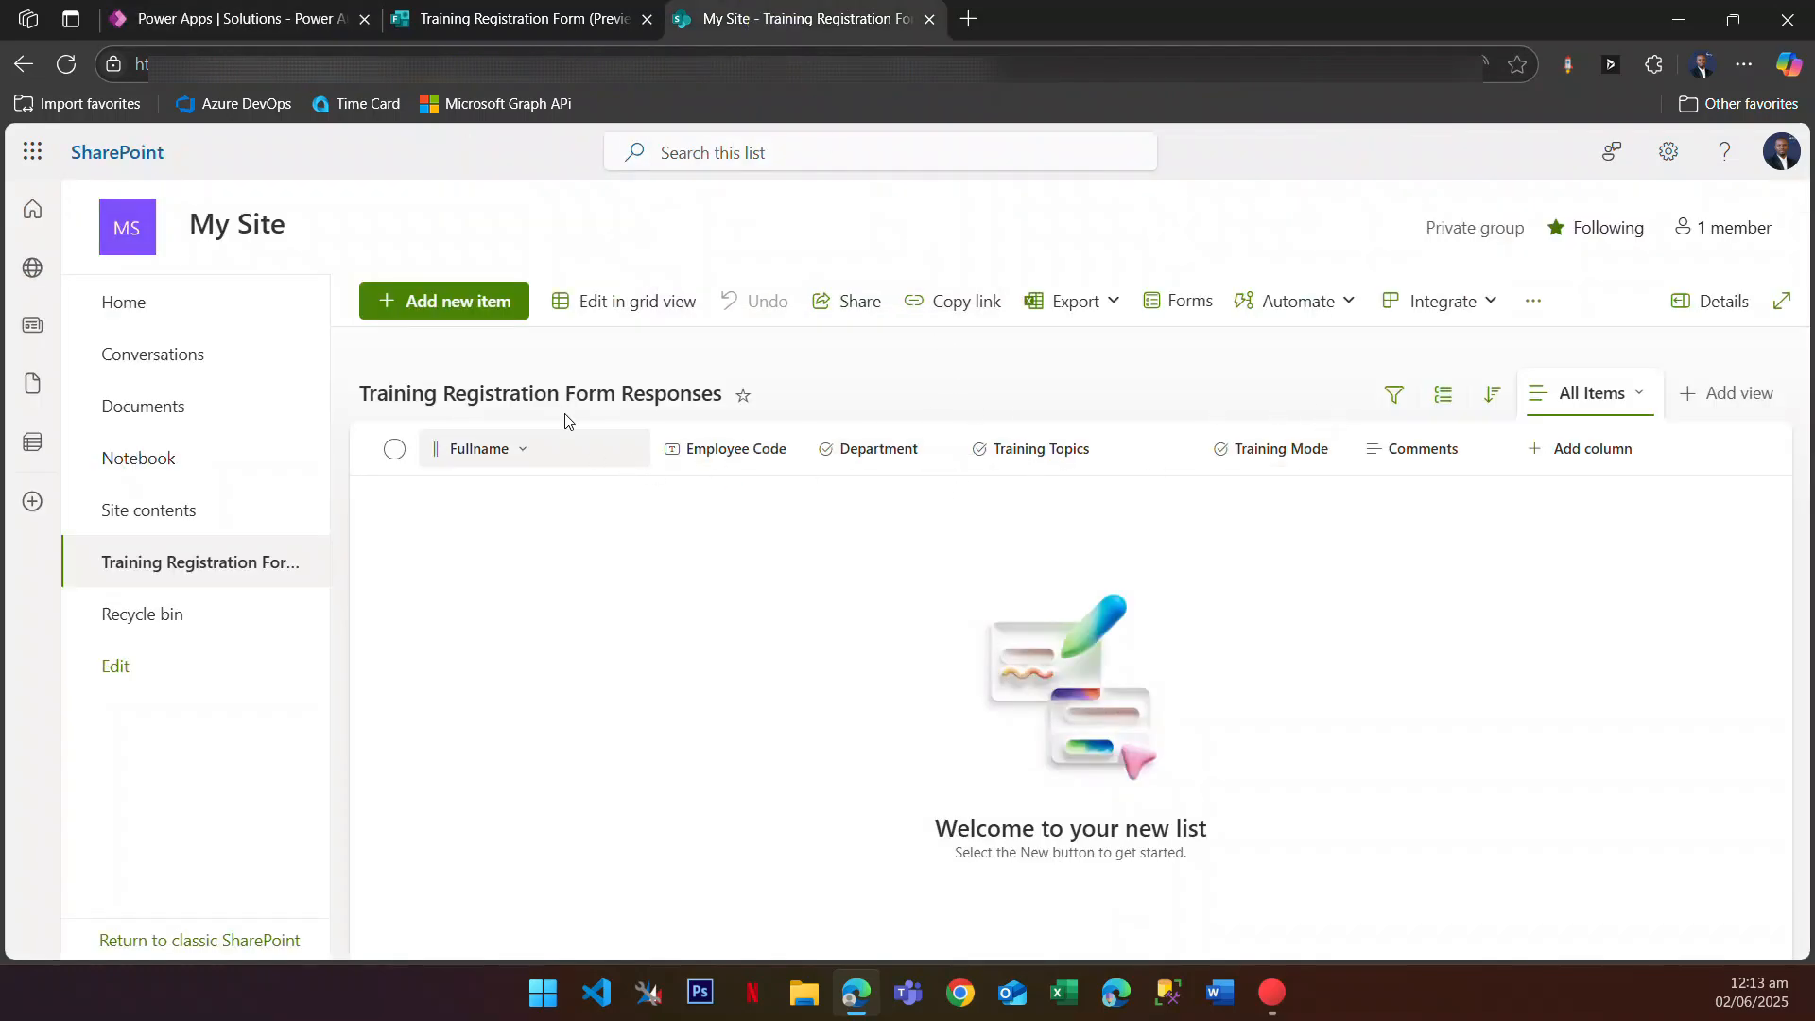
pyautogui.click(525, 17)
pyautogui.click(517, 416)
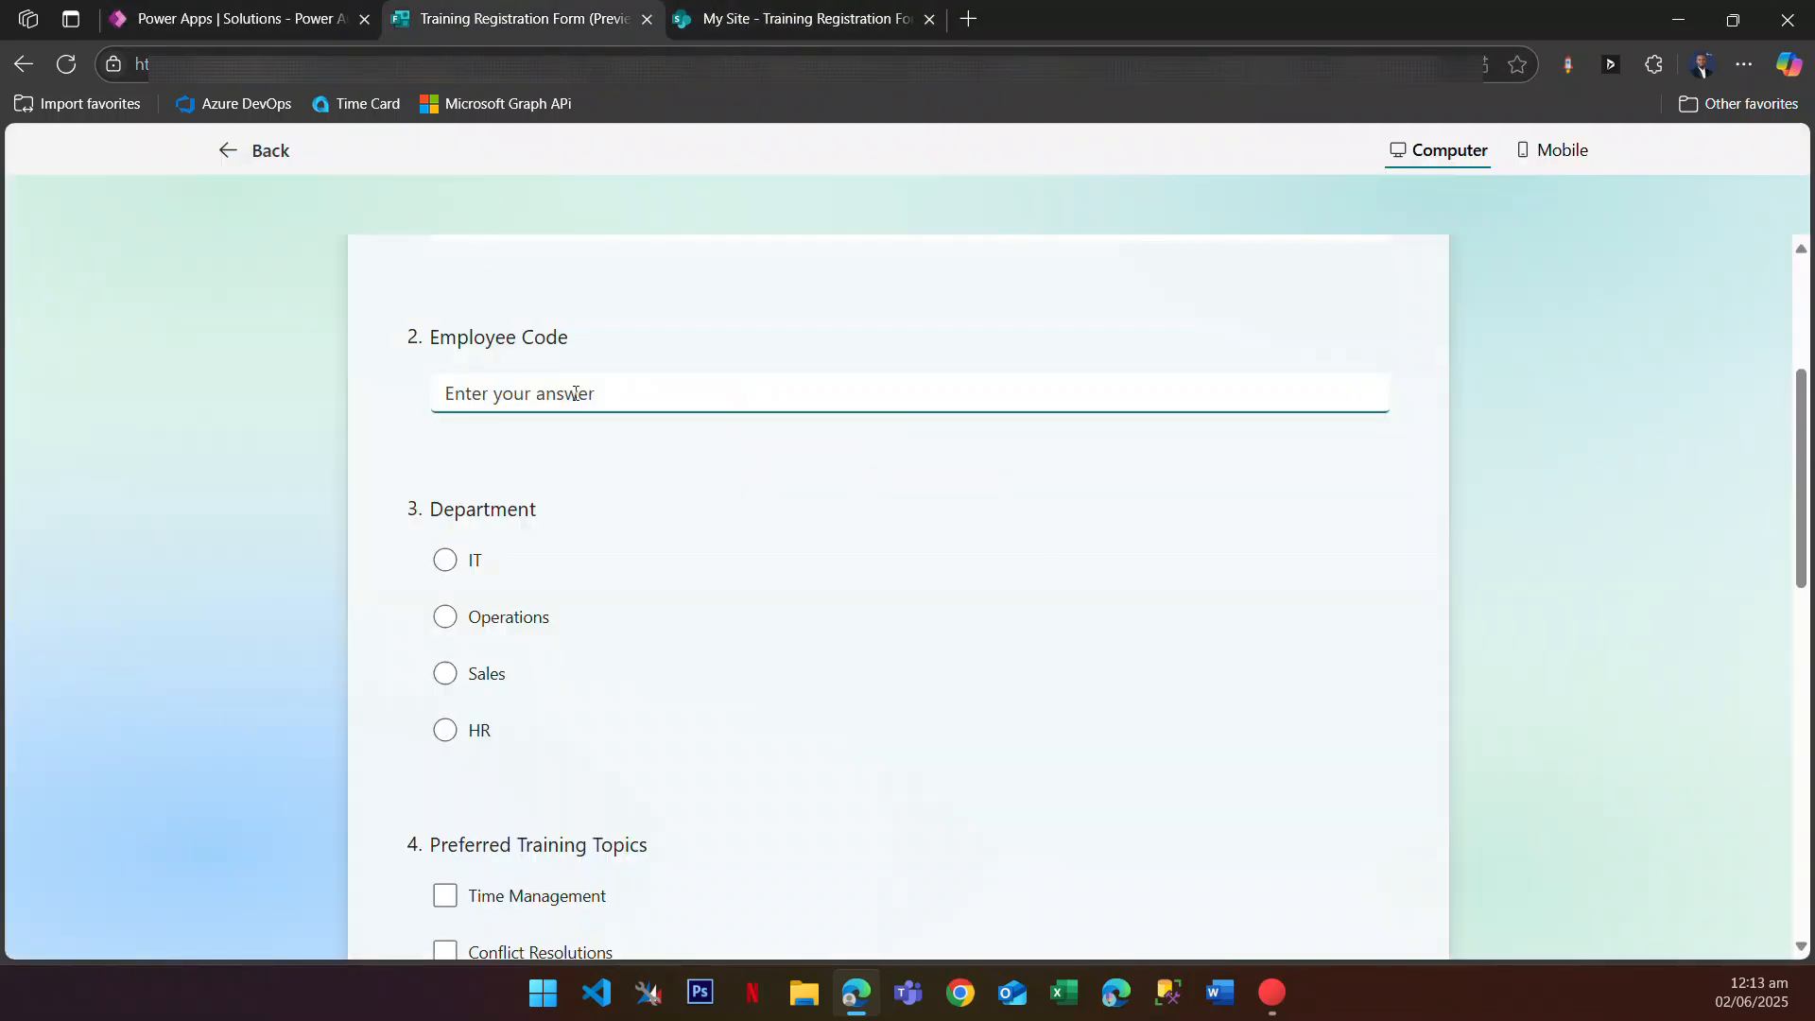
pyautogui.scroll(4, 605, 430)
pyautogui.click(516, 588)
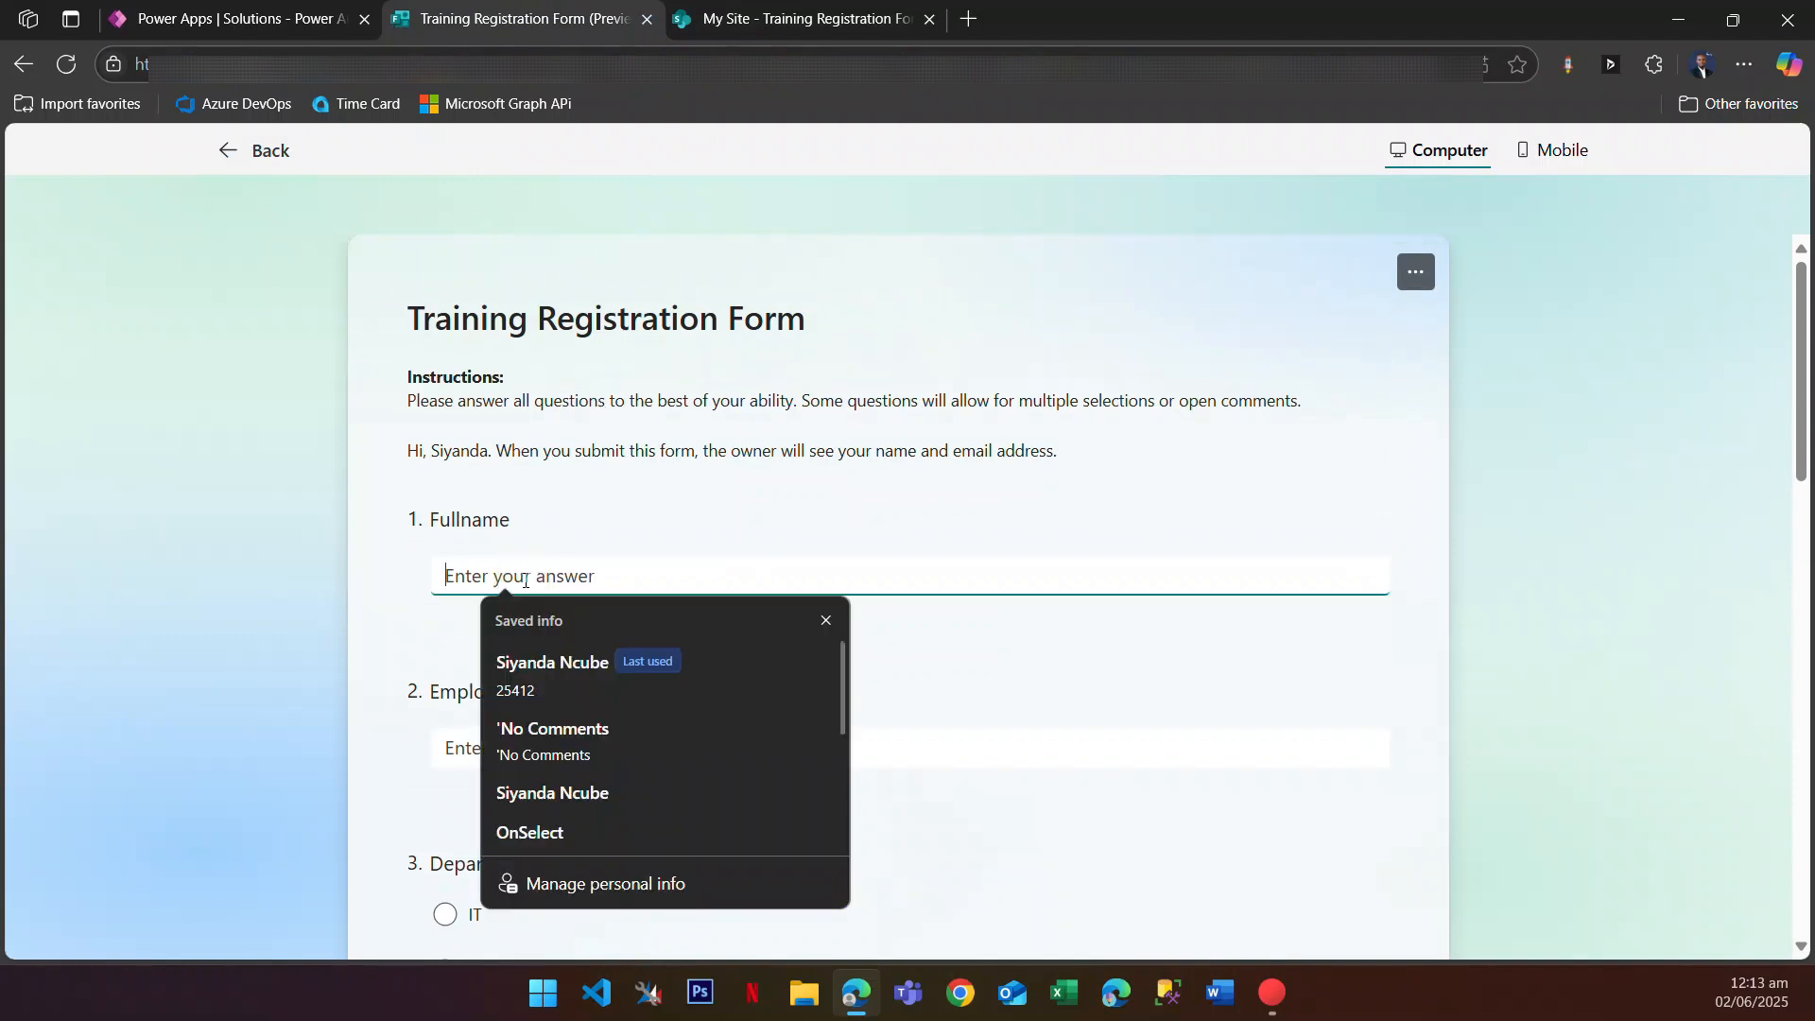
pyautogui.write('Emily')
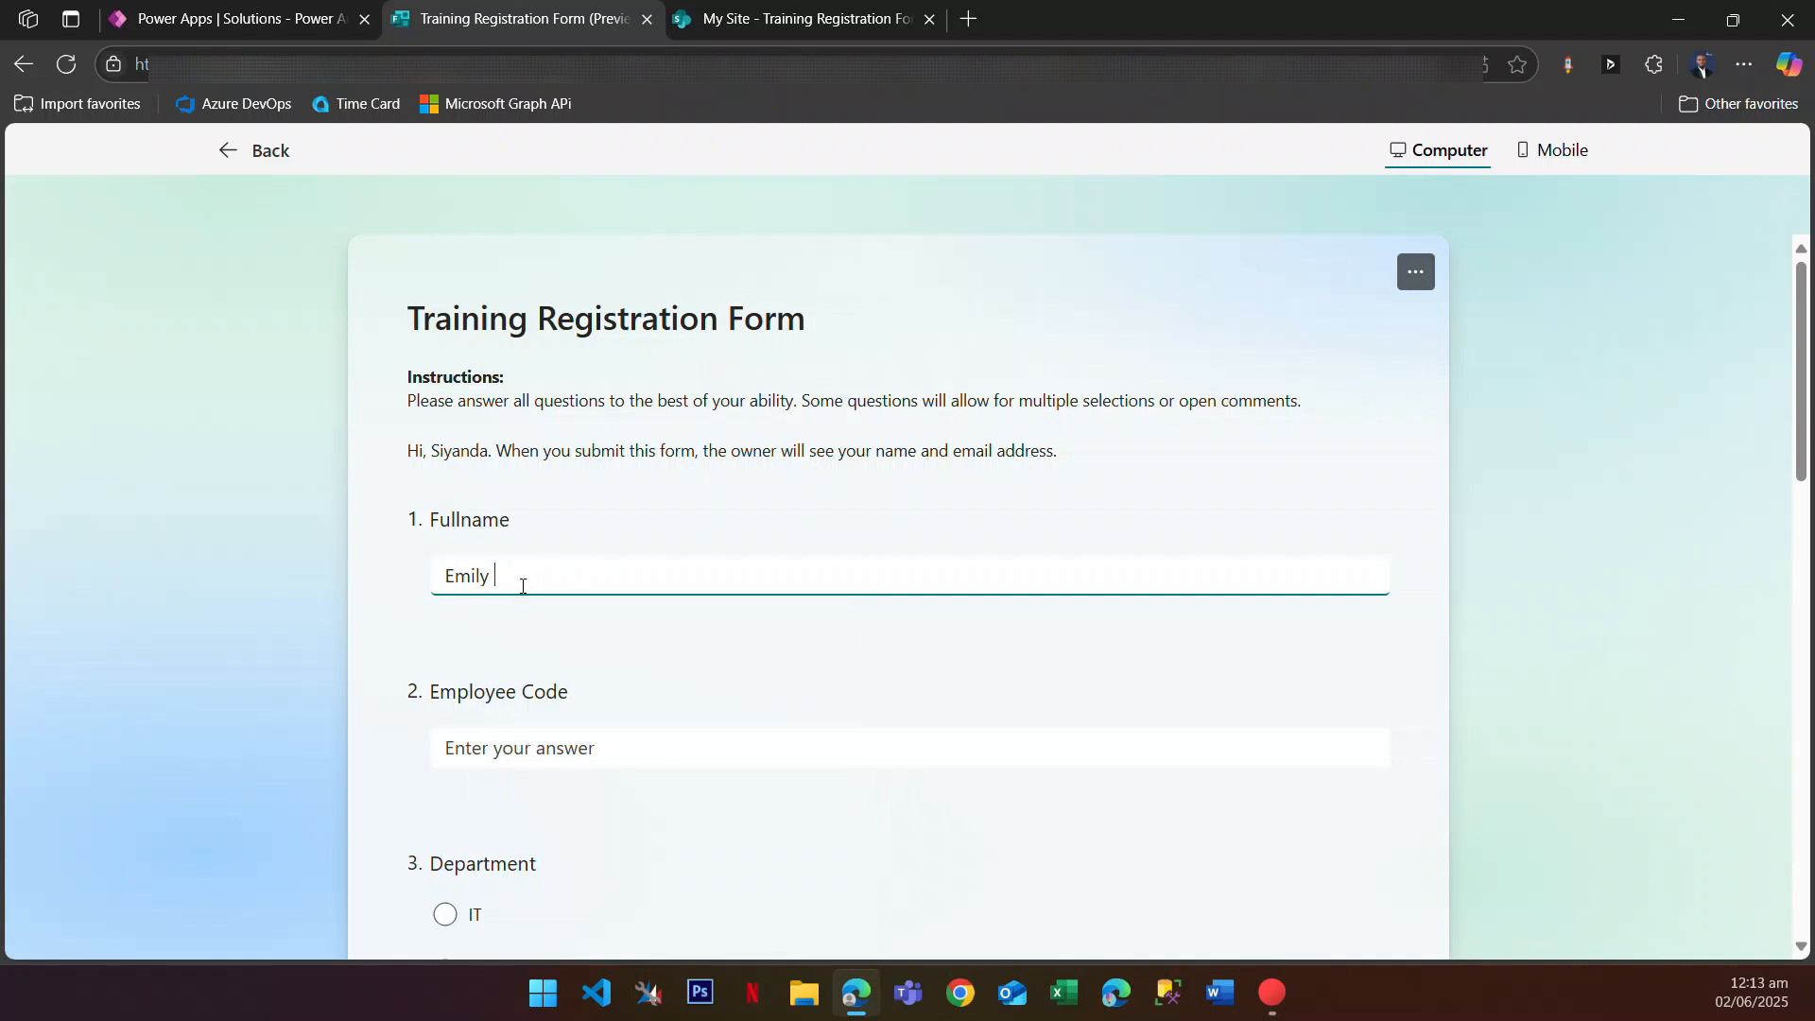
pyautogui.scroll(-3, 449, 551)
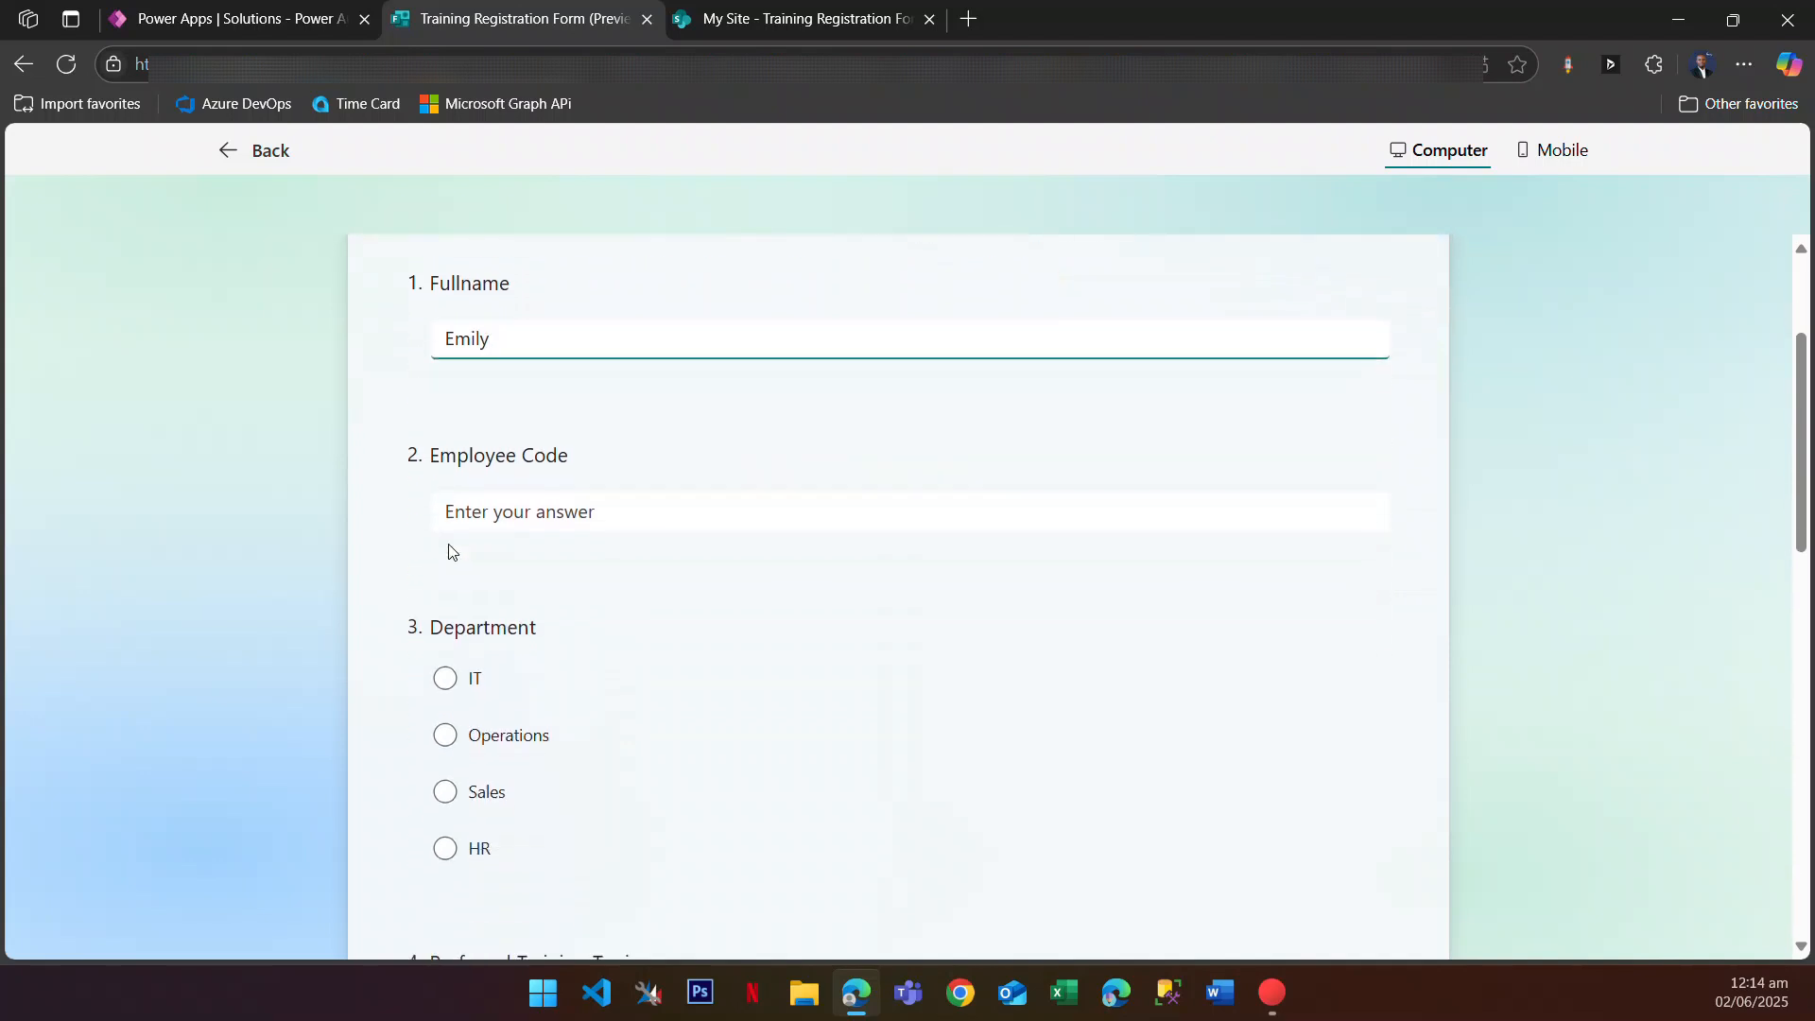
pyautogui.click(540, 509)
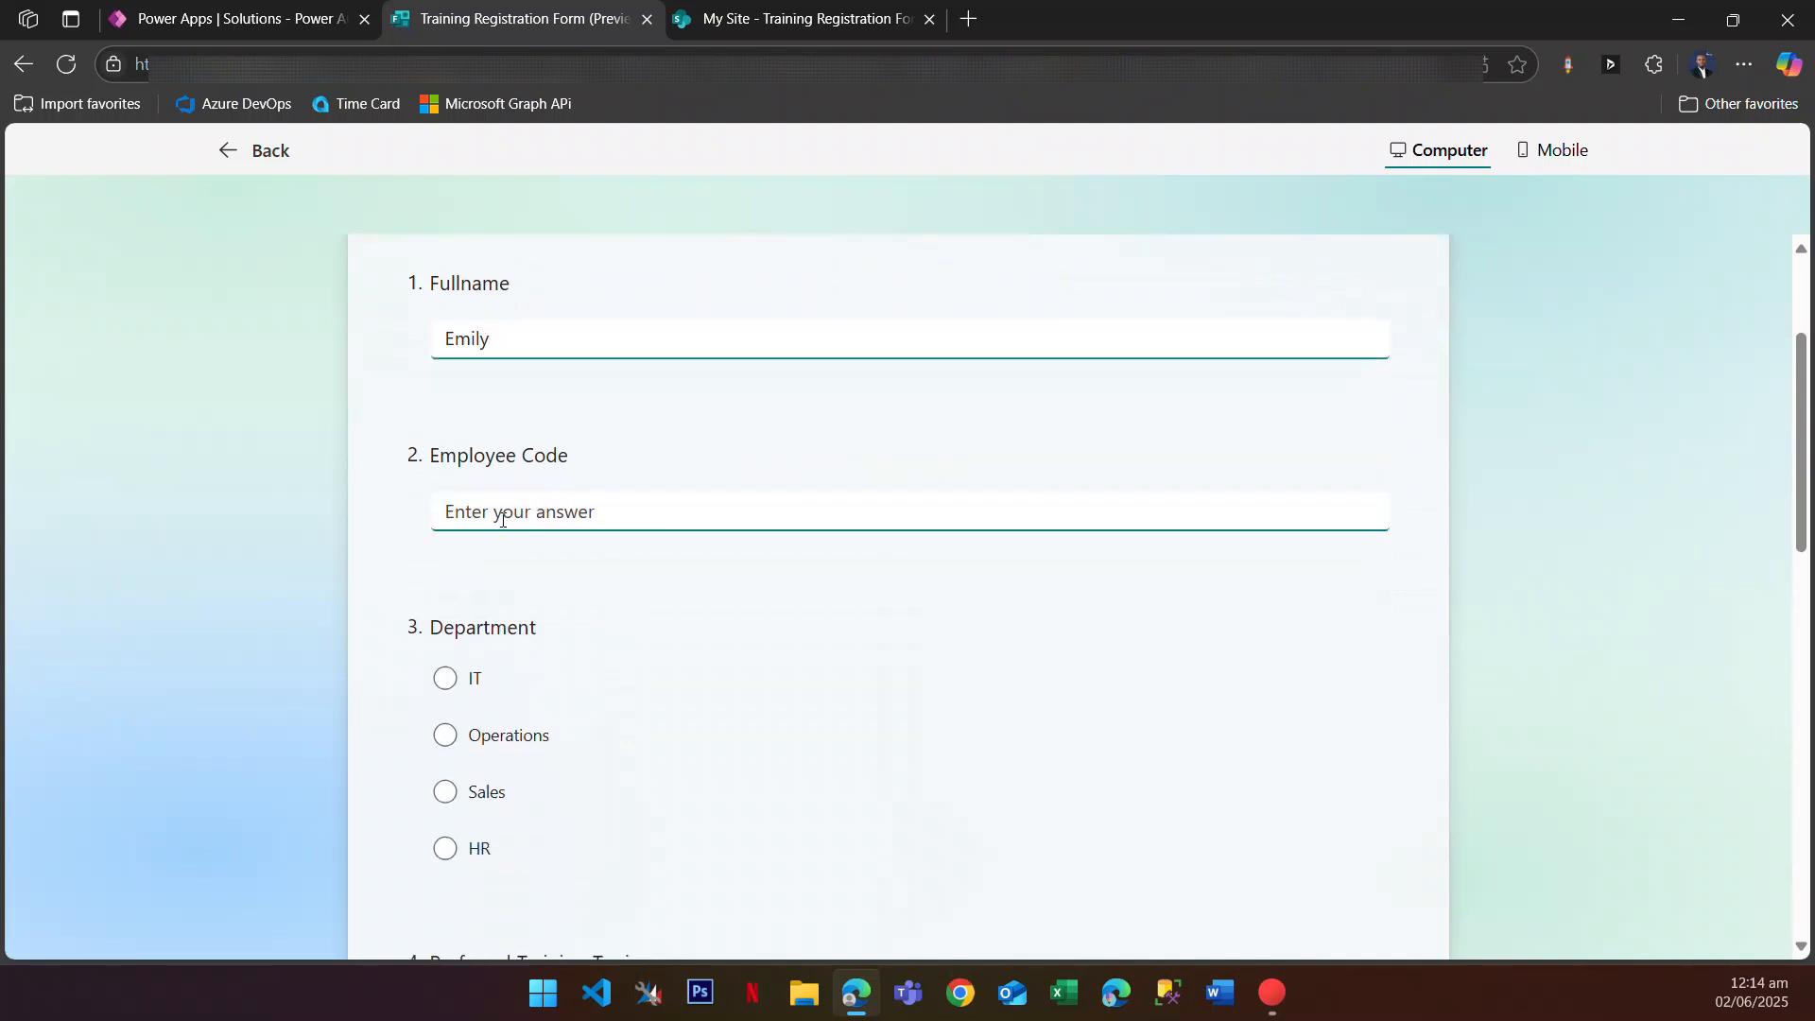
pyautogui.click(504, 517)
pyautogui.write('12345')
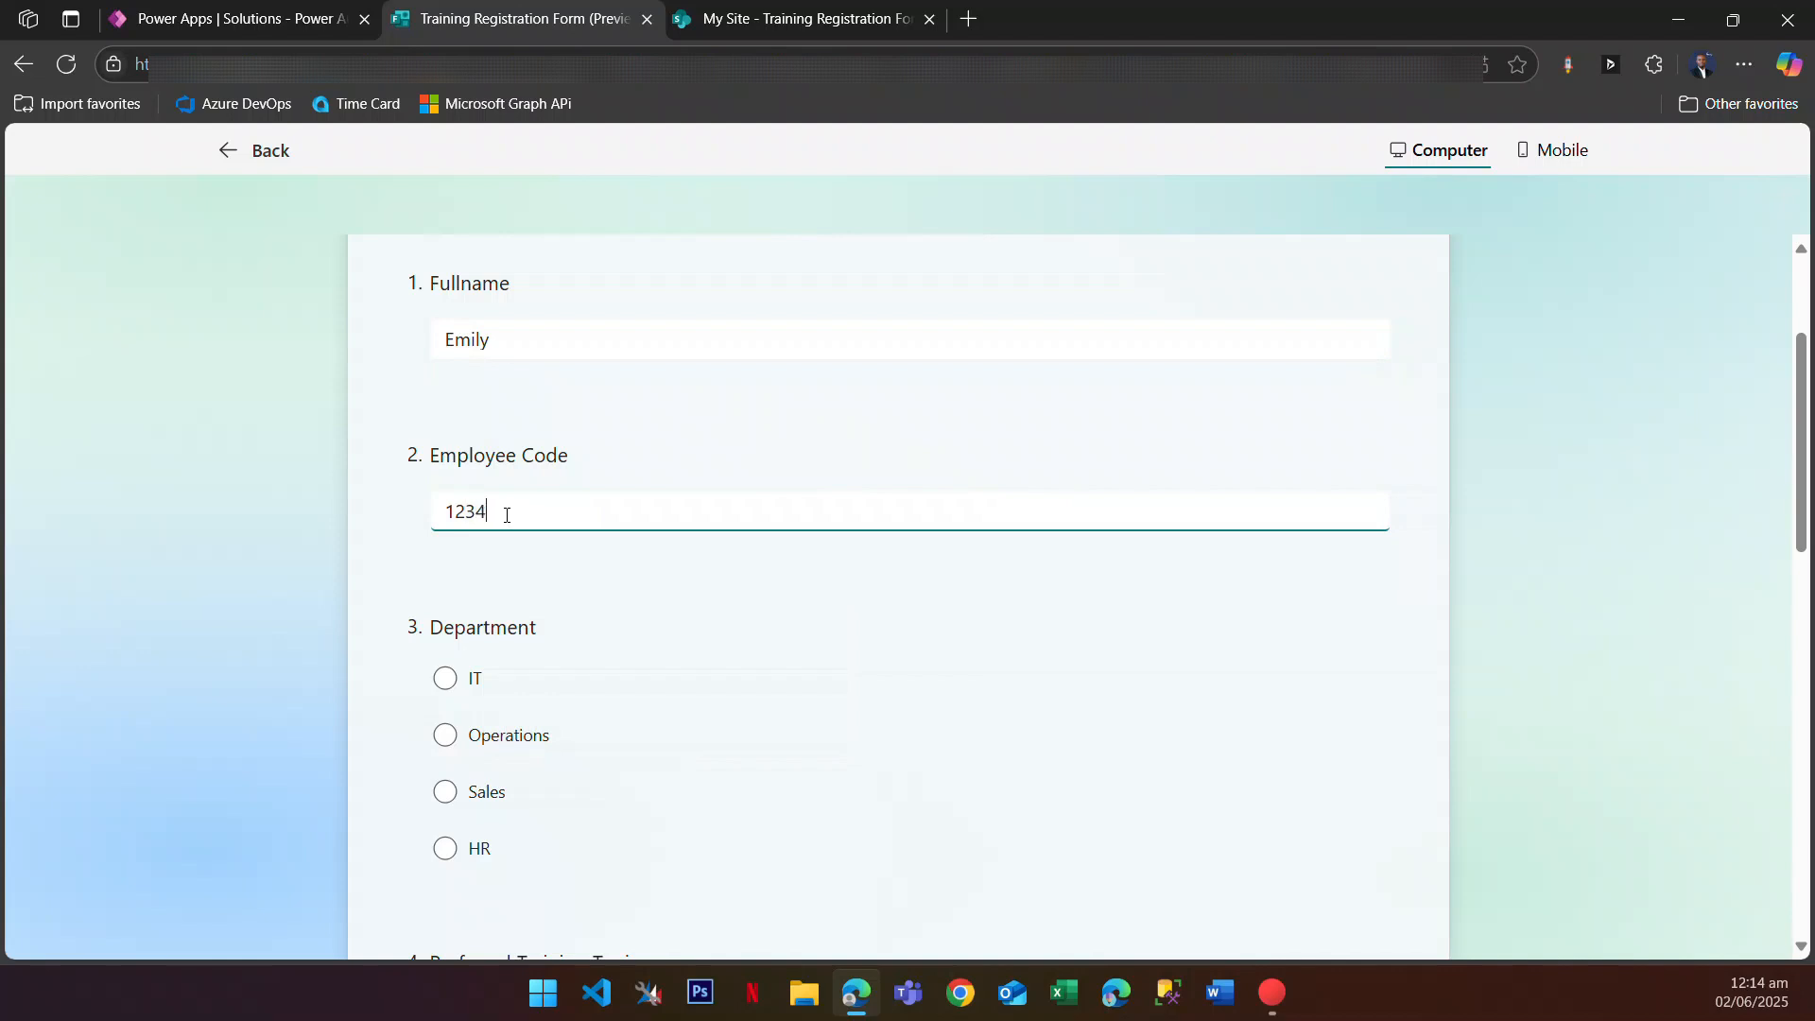
# Step: Choose HR as the department and Time Management, Communication Skills and Conflict Resolutions as the preferred training topics
pyautogui.click(448, 851)
pyautogui.scroll(-6, 492, 782)
pyautogui.scroll(1, 491, 501)
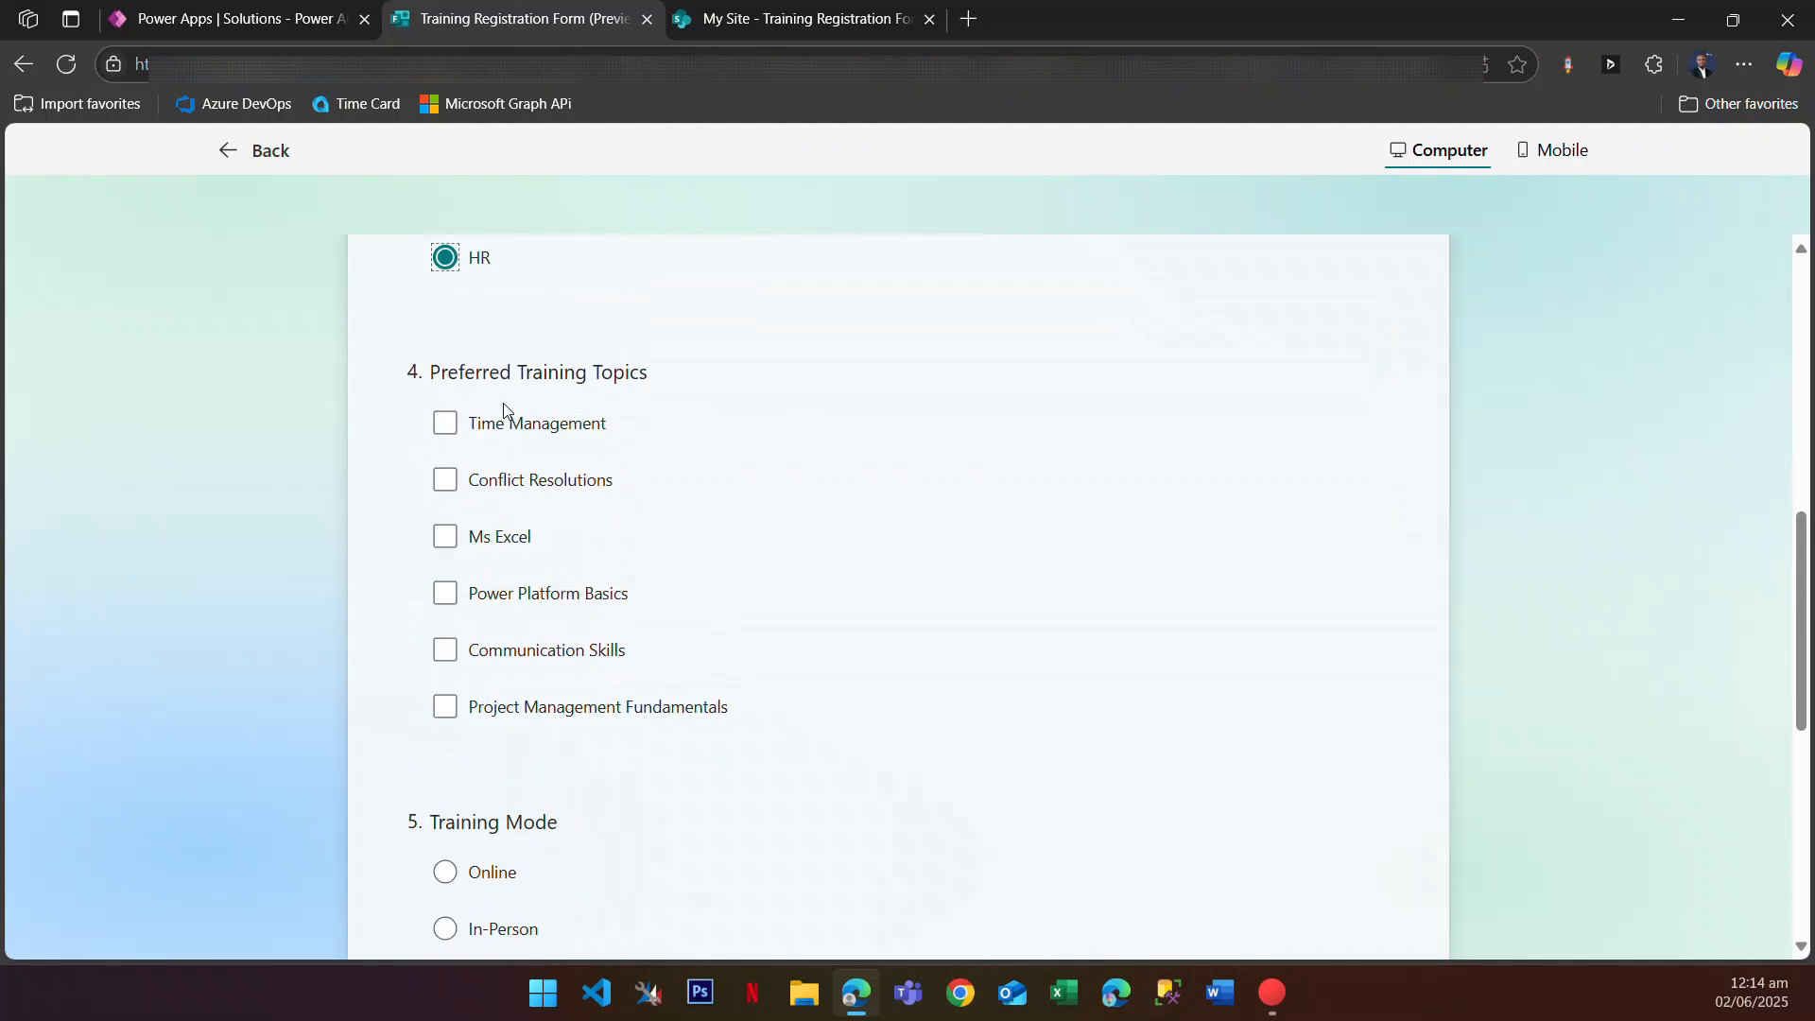
pyautogui.click(448, 433)
pyautogui.click(446, 651)
pyautogui.click(456, 485)
# Step: Choose Hybrid as the training mode, enter "No Comments" as the comment and submit the form
pyautogui.scroll(-4, 486, 652)
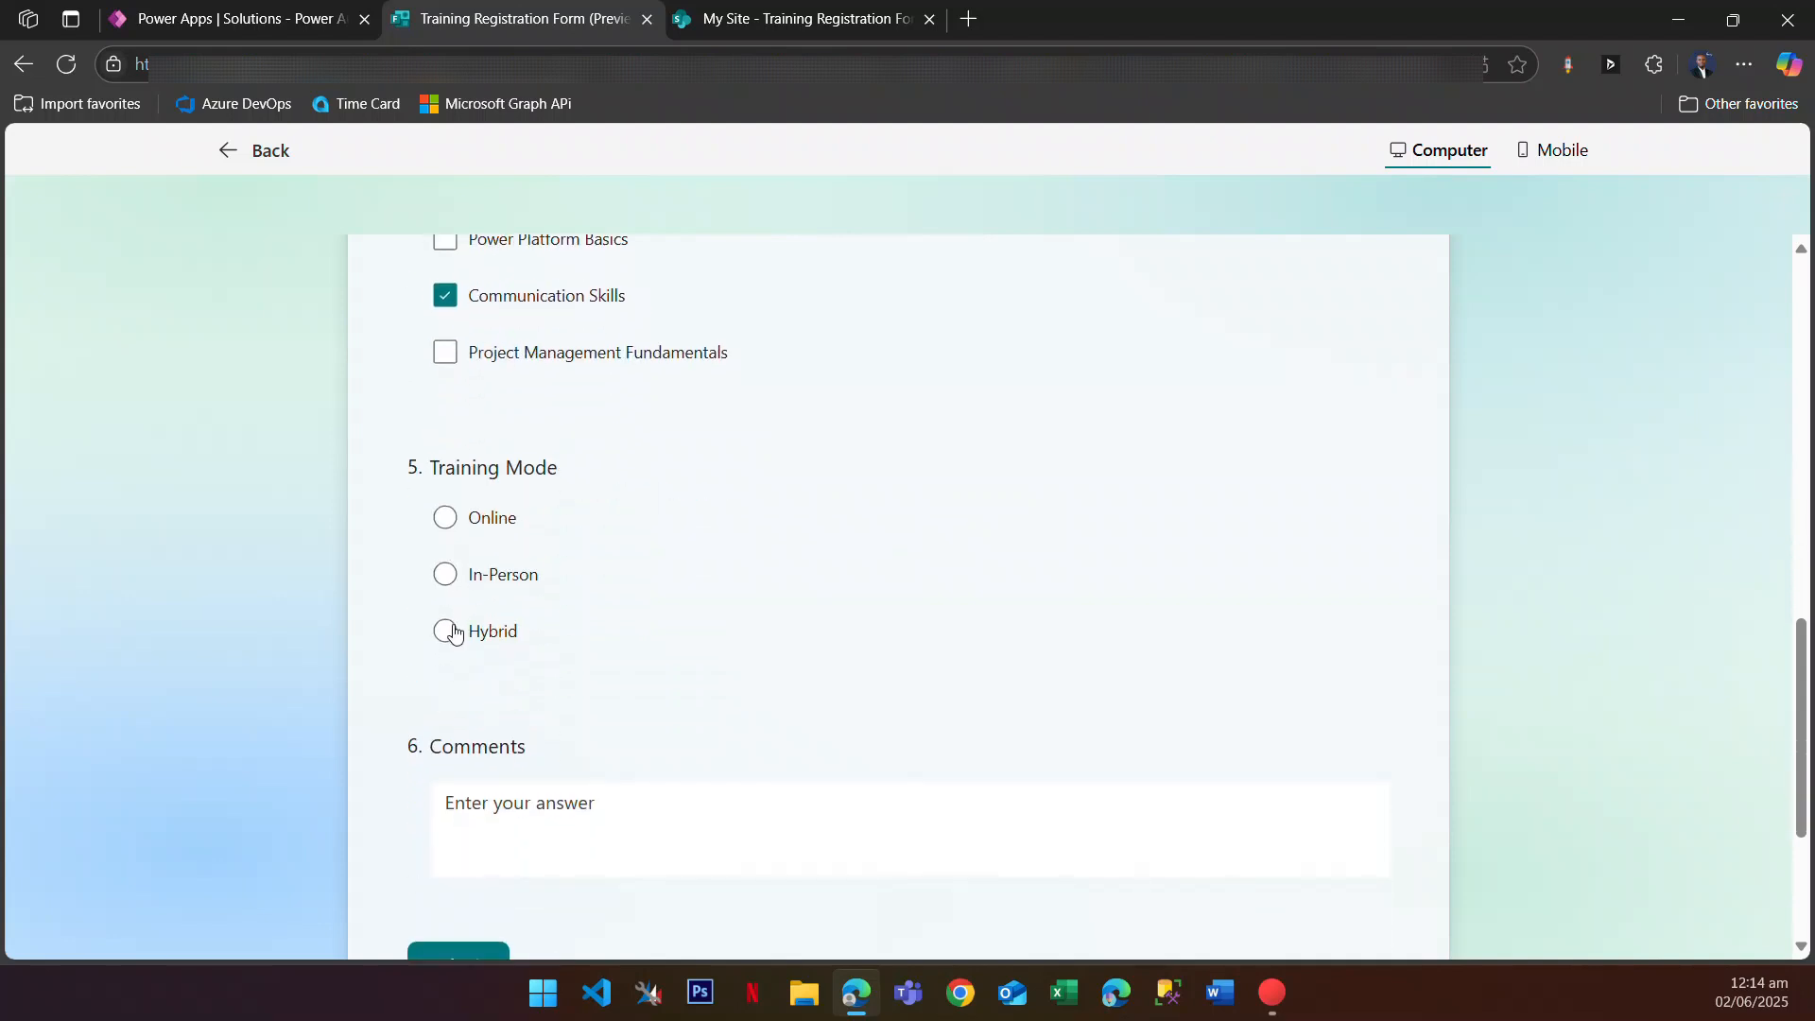
pyautogui.click(449, 631)
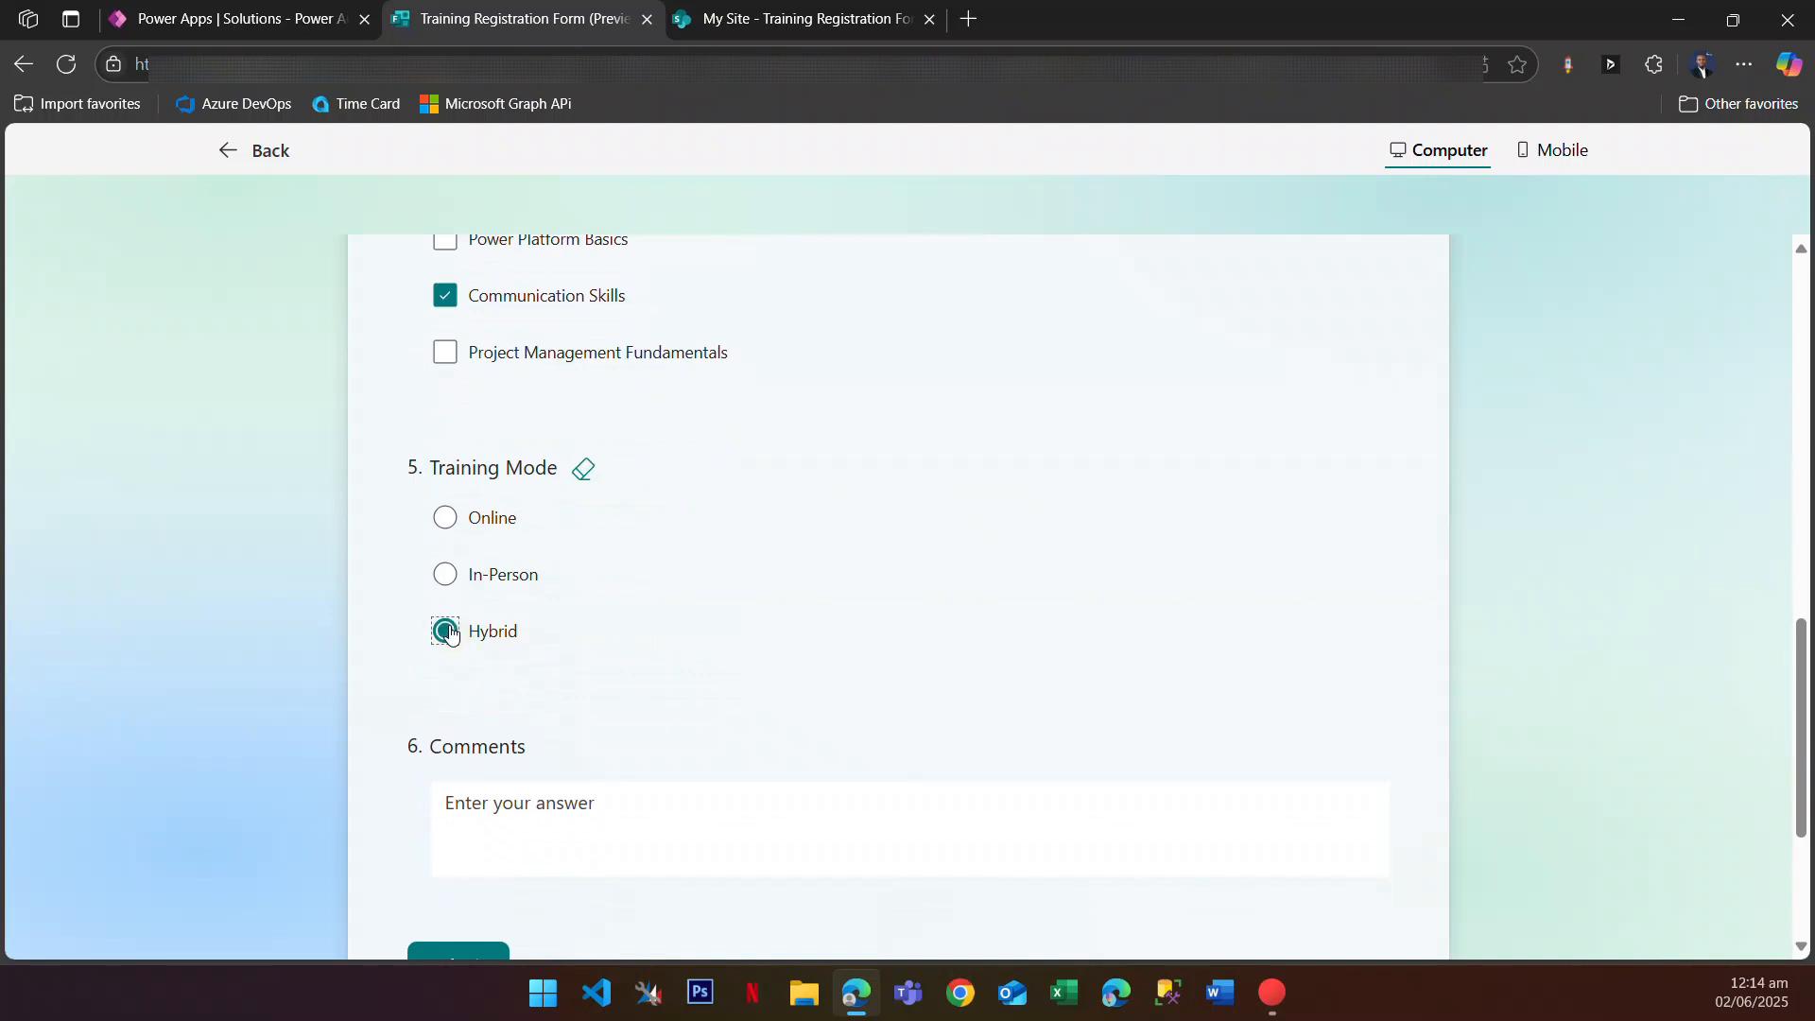
pyautogui.click(519, 807)
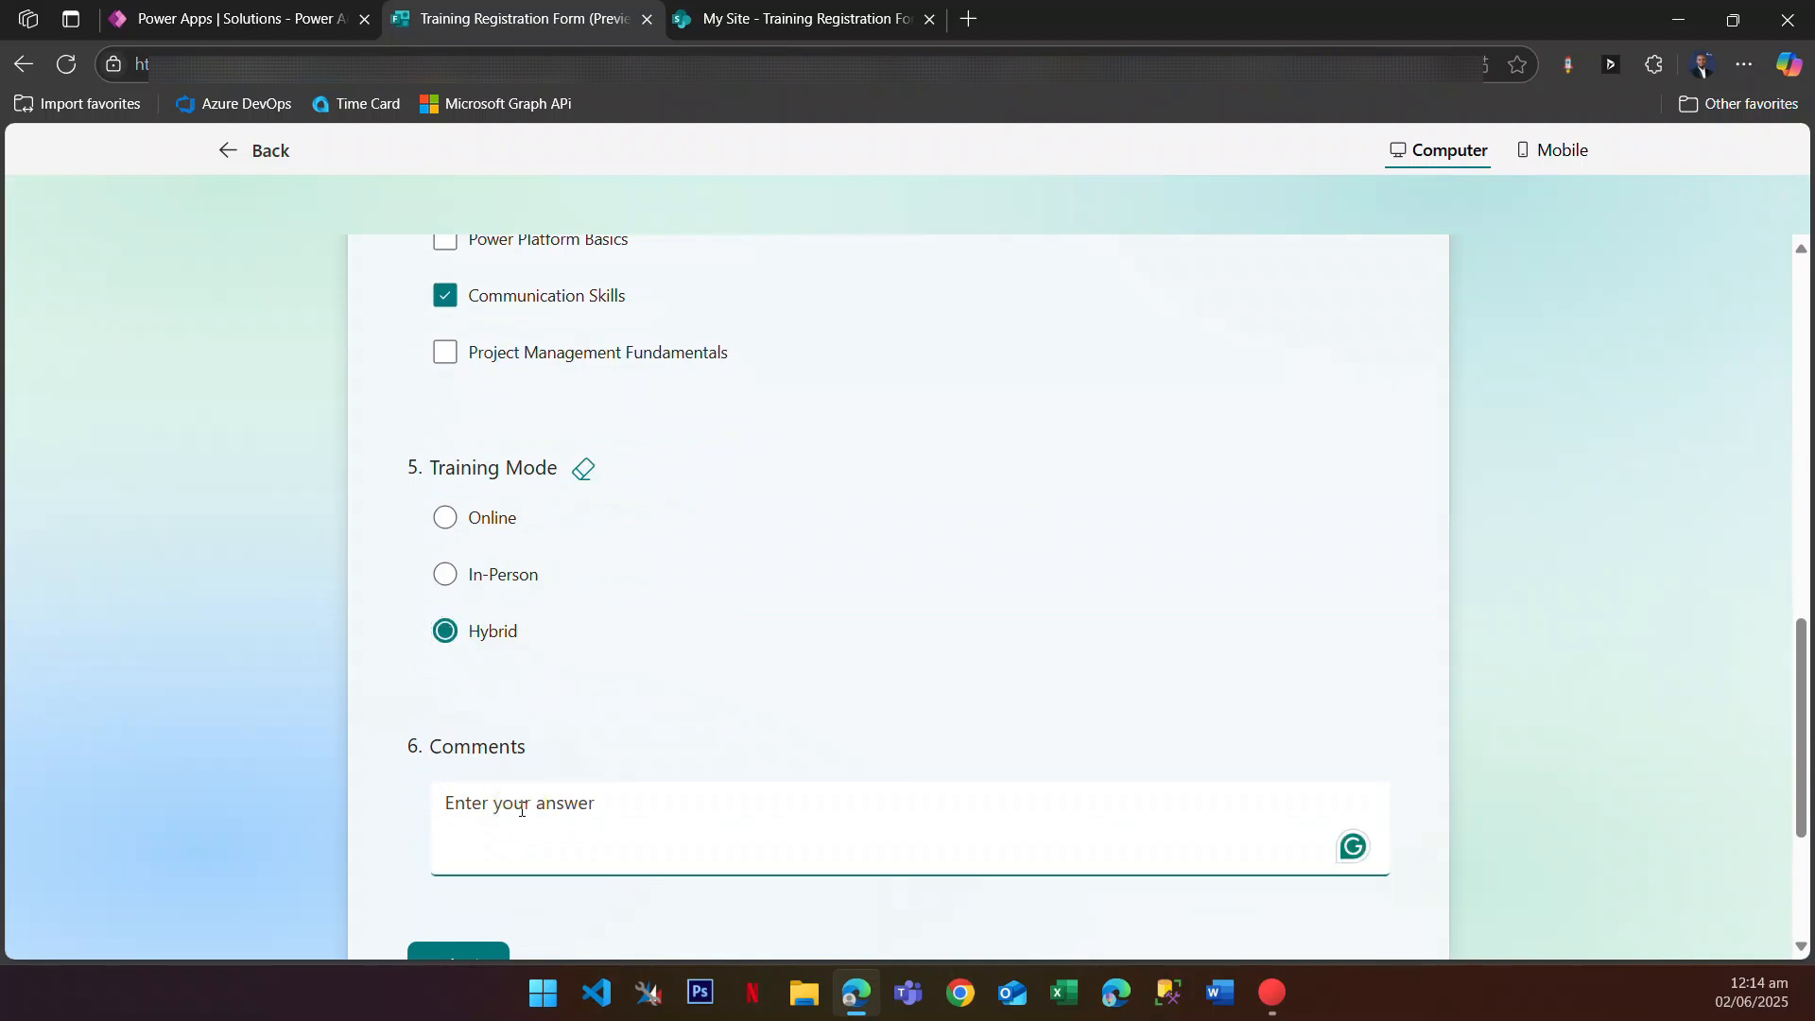
pyautogui.write('No Comments')
pyautogui.scroll(-1, 521, 810)
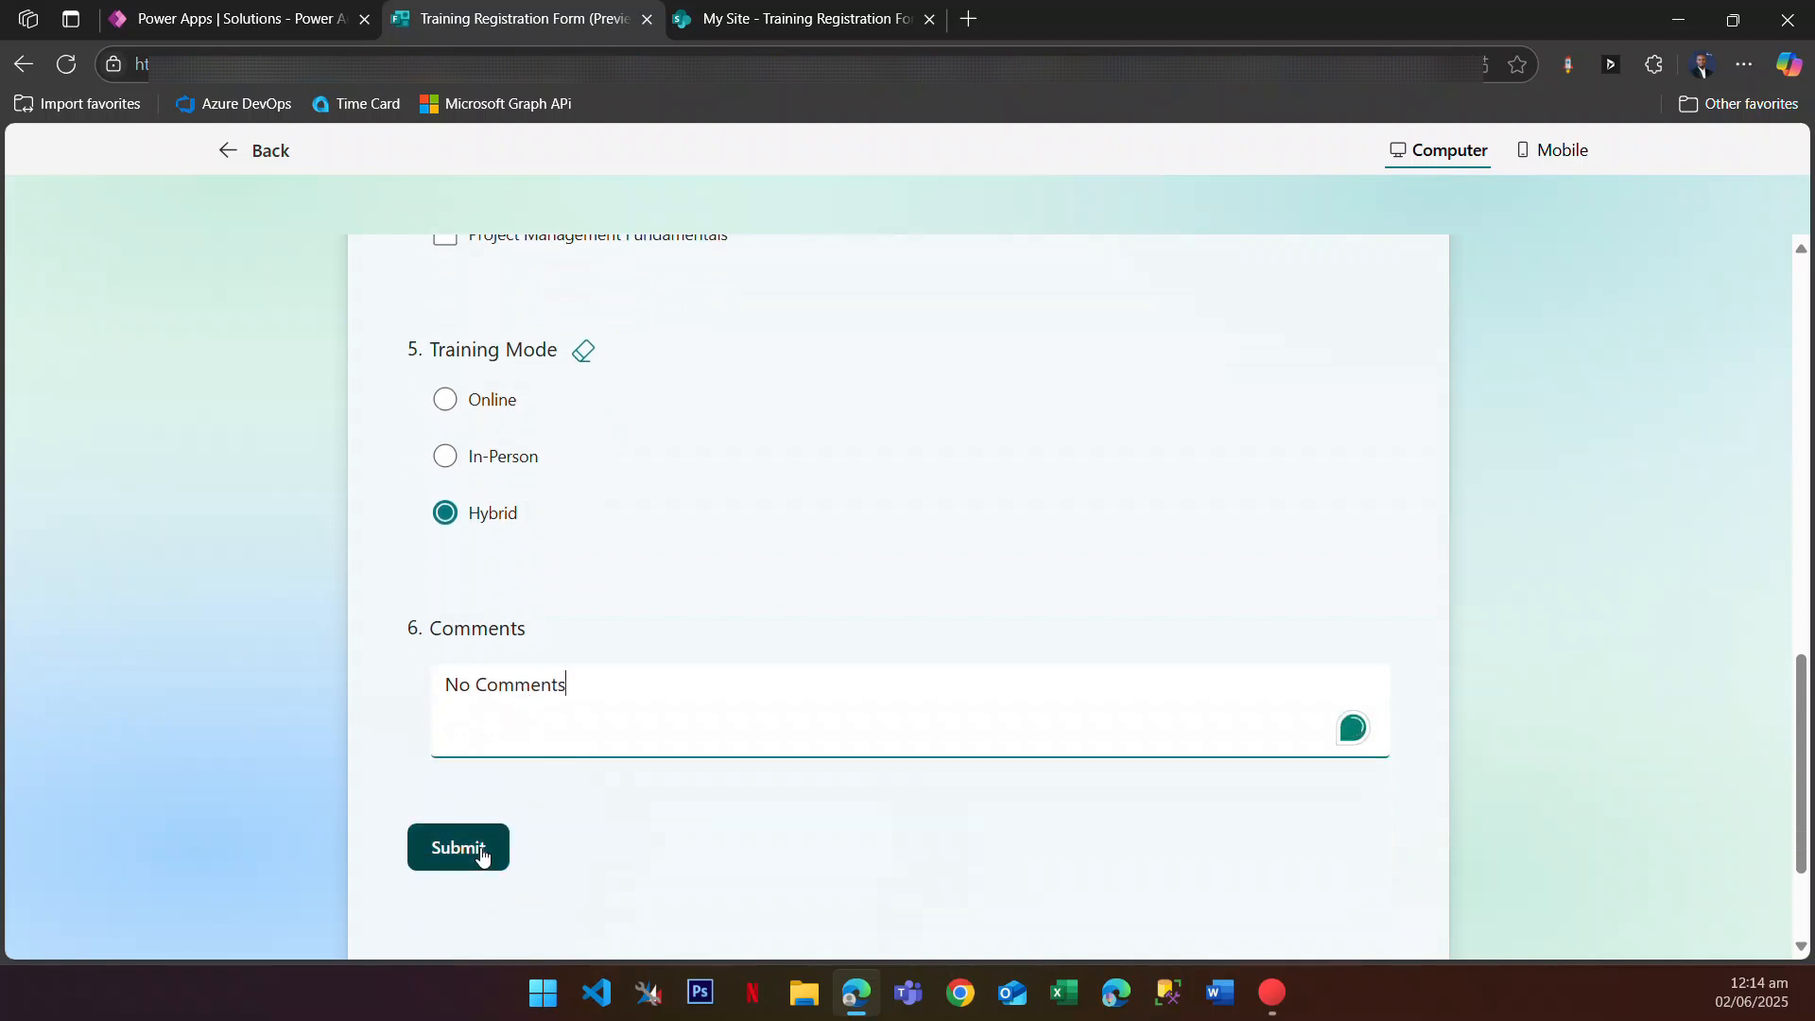
pyautogui.click(480, 848)
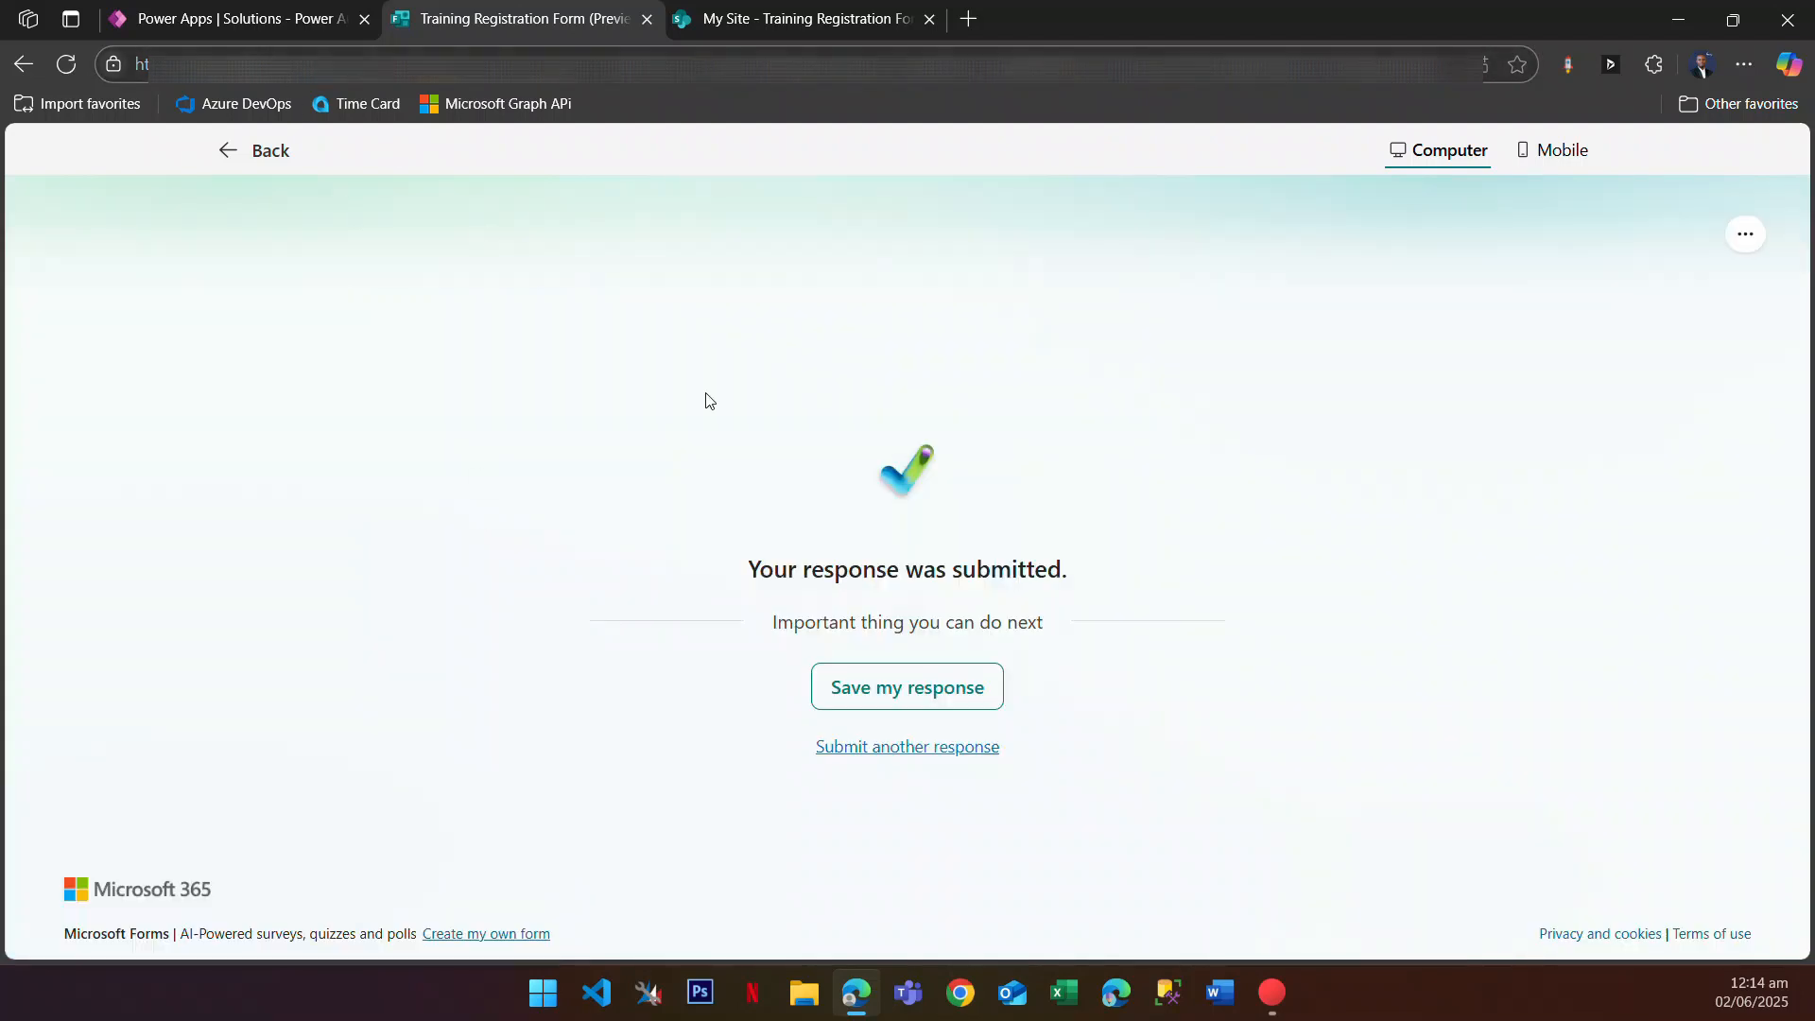
# Step: Return to the flow run in Power Apps and copy the entire outputs of the Compose action
pyautogui.click(220, 12)
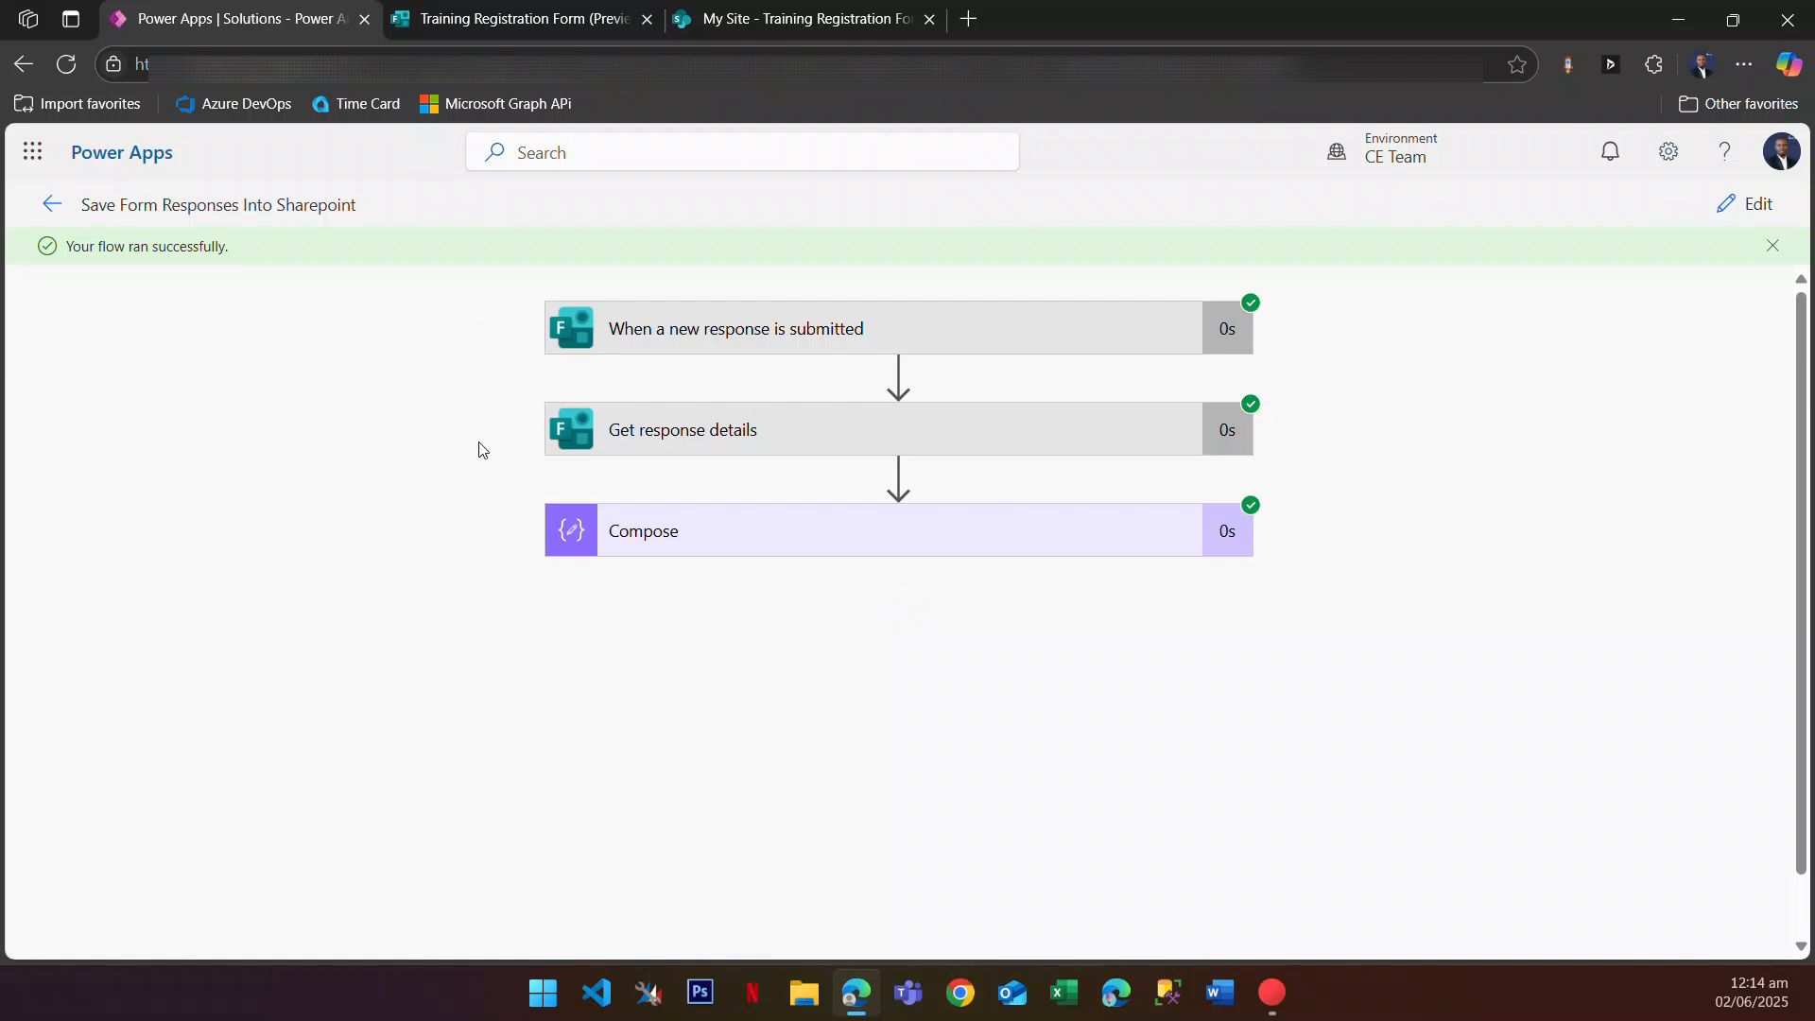
pyautogui.click(677, 535)
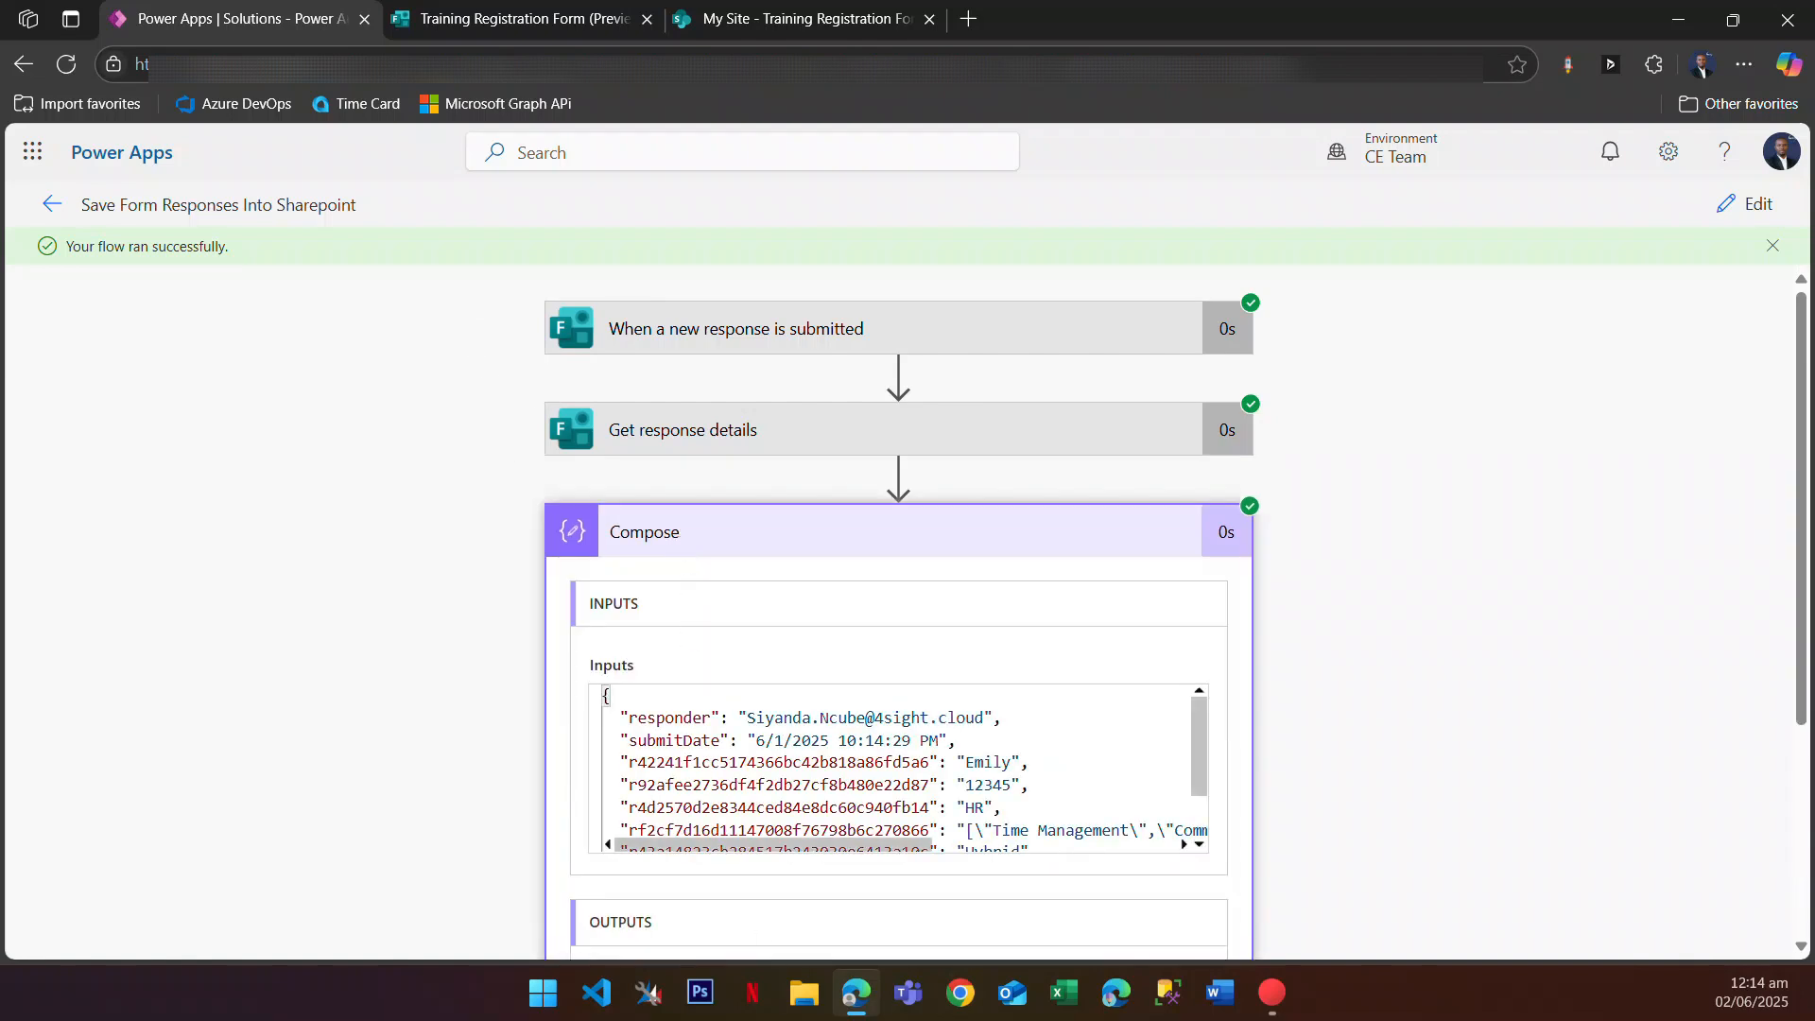
pyautogui.moveTo(850, 979)
pyautogui.scroll(-2, 1174, 761)
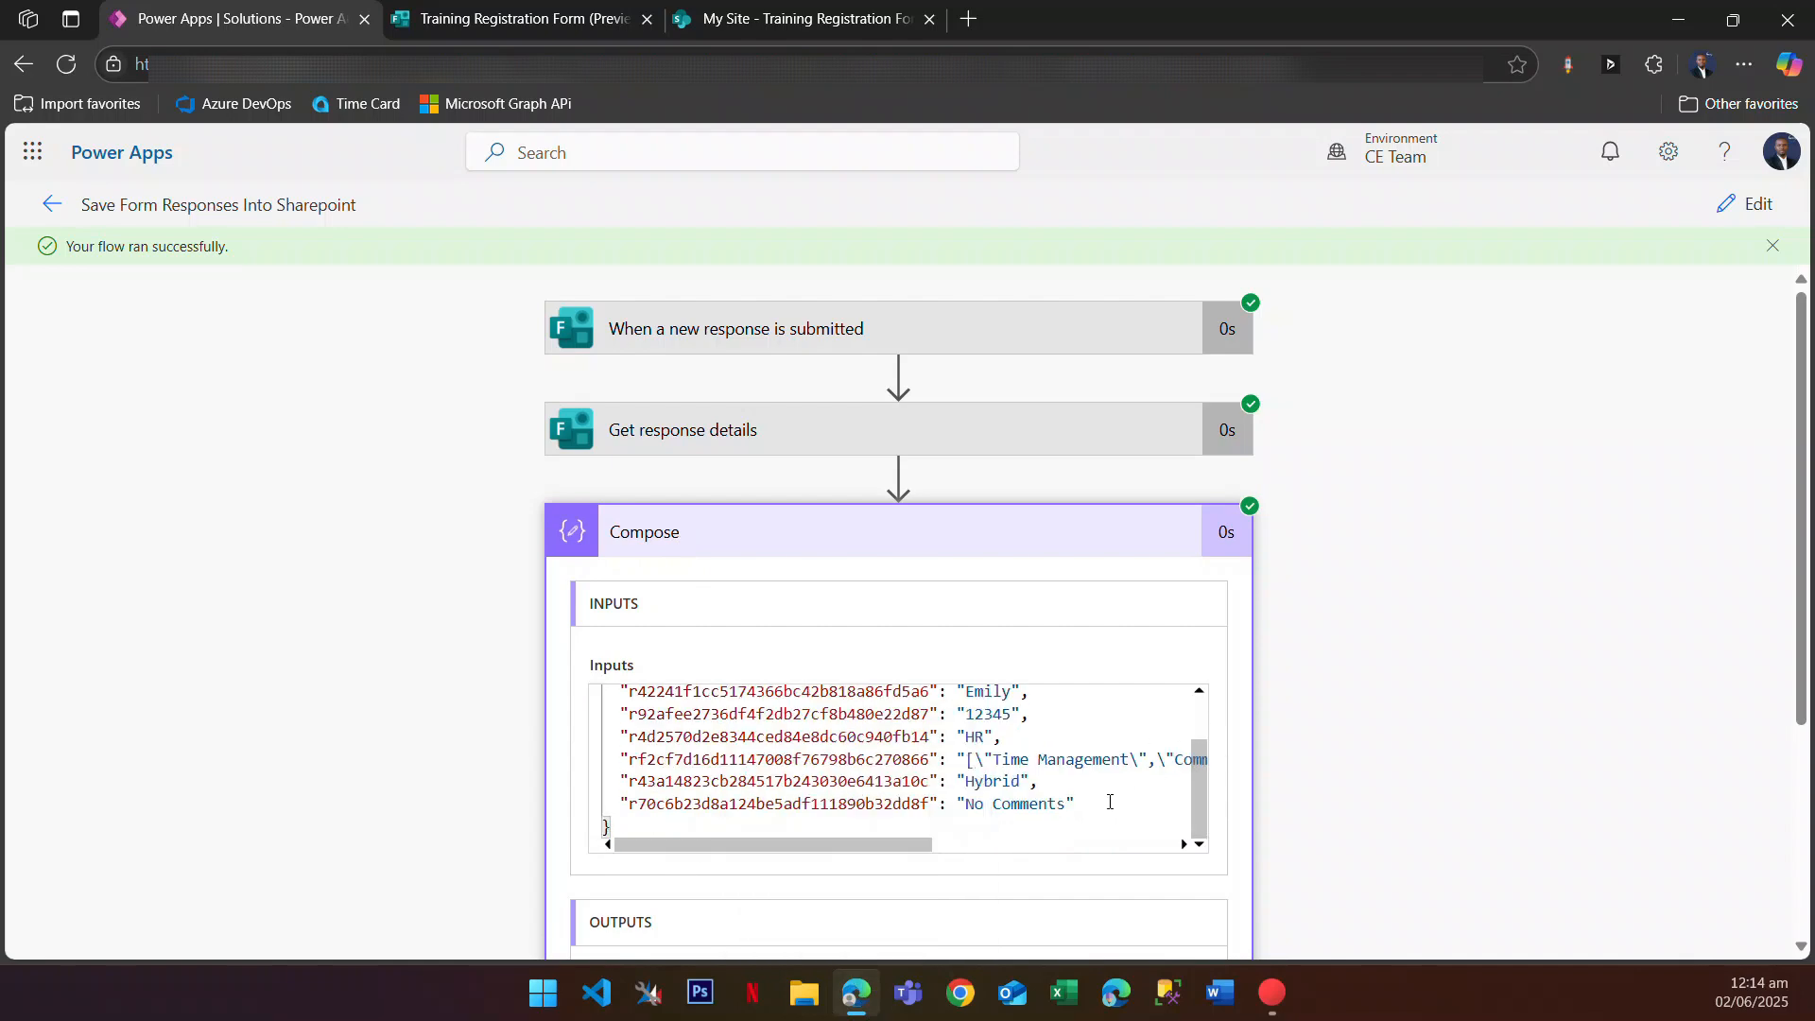
pyautogui.scroll(-3, 893, 869)
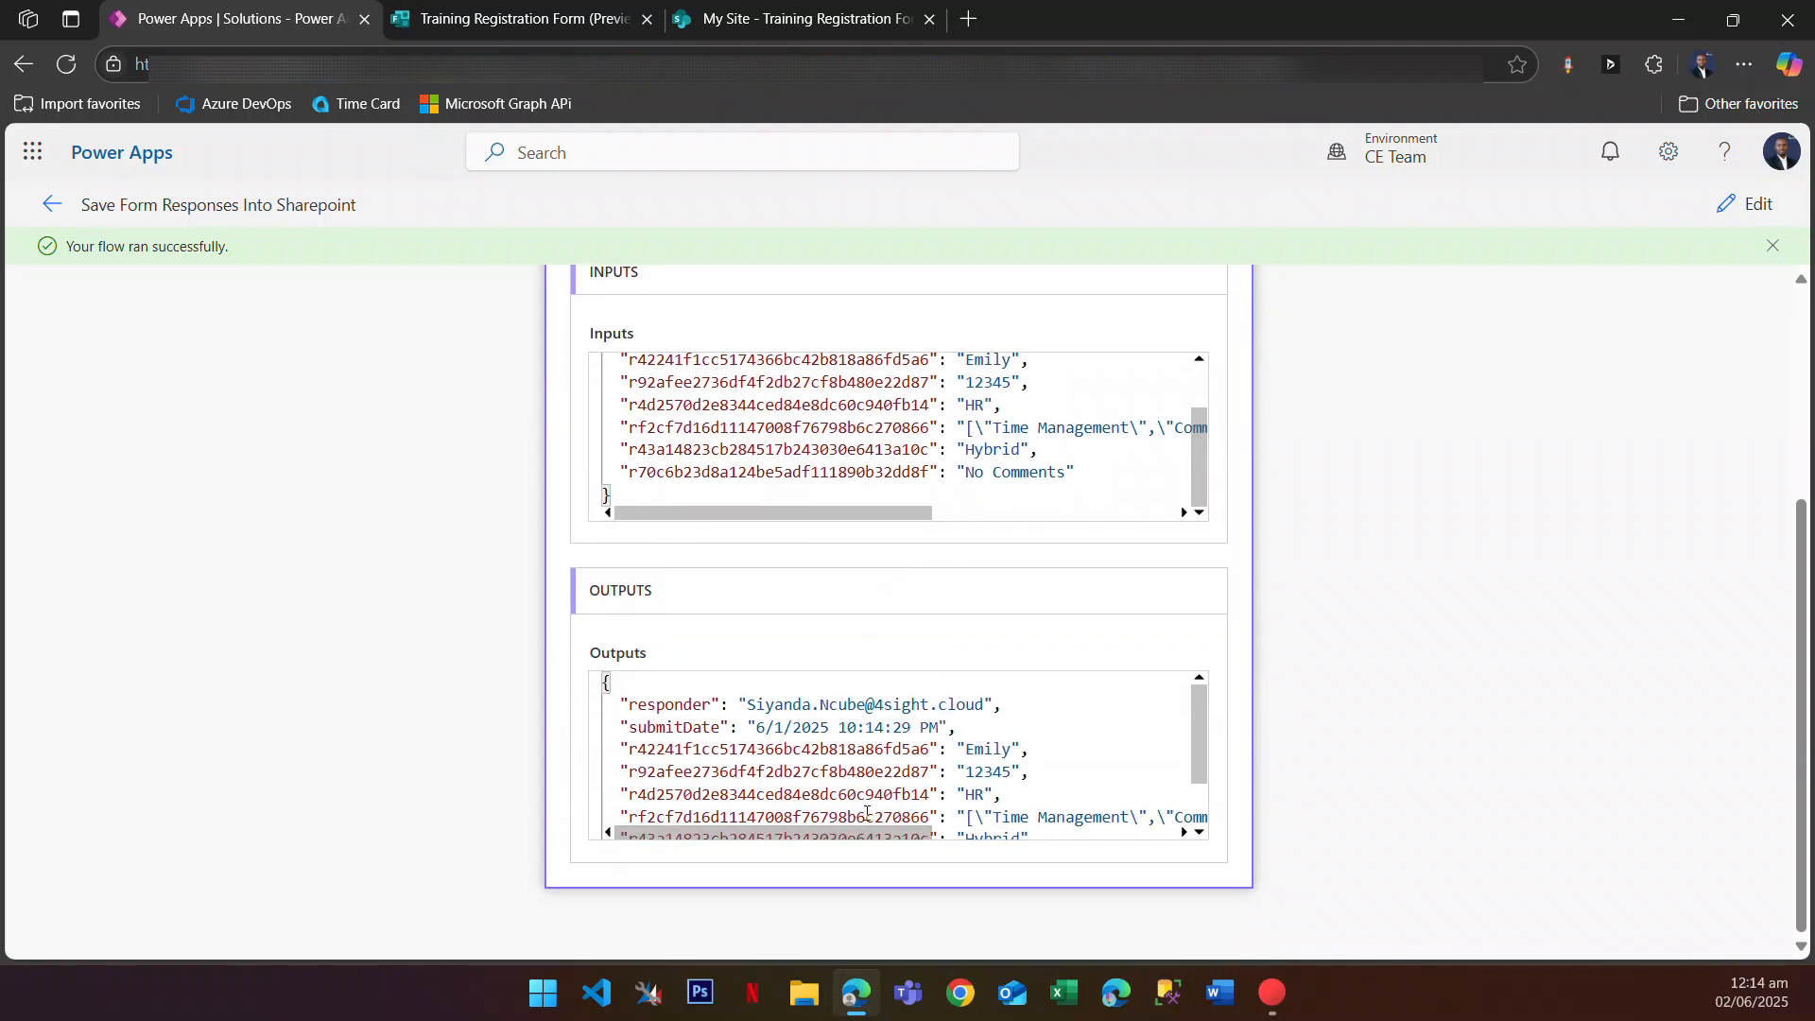
pyautogui.click(1006, 781)
pyautogui.hotkey('ctrl', 'a')
pyautogui.hotkey('ctrl', 'c')
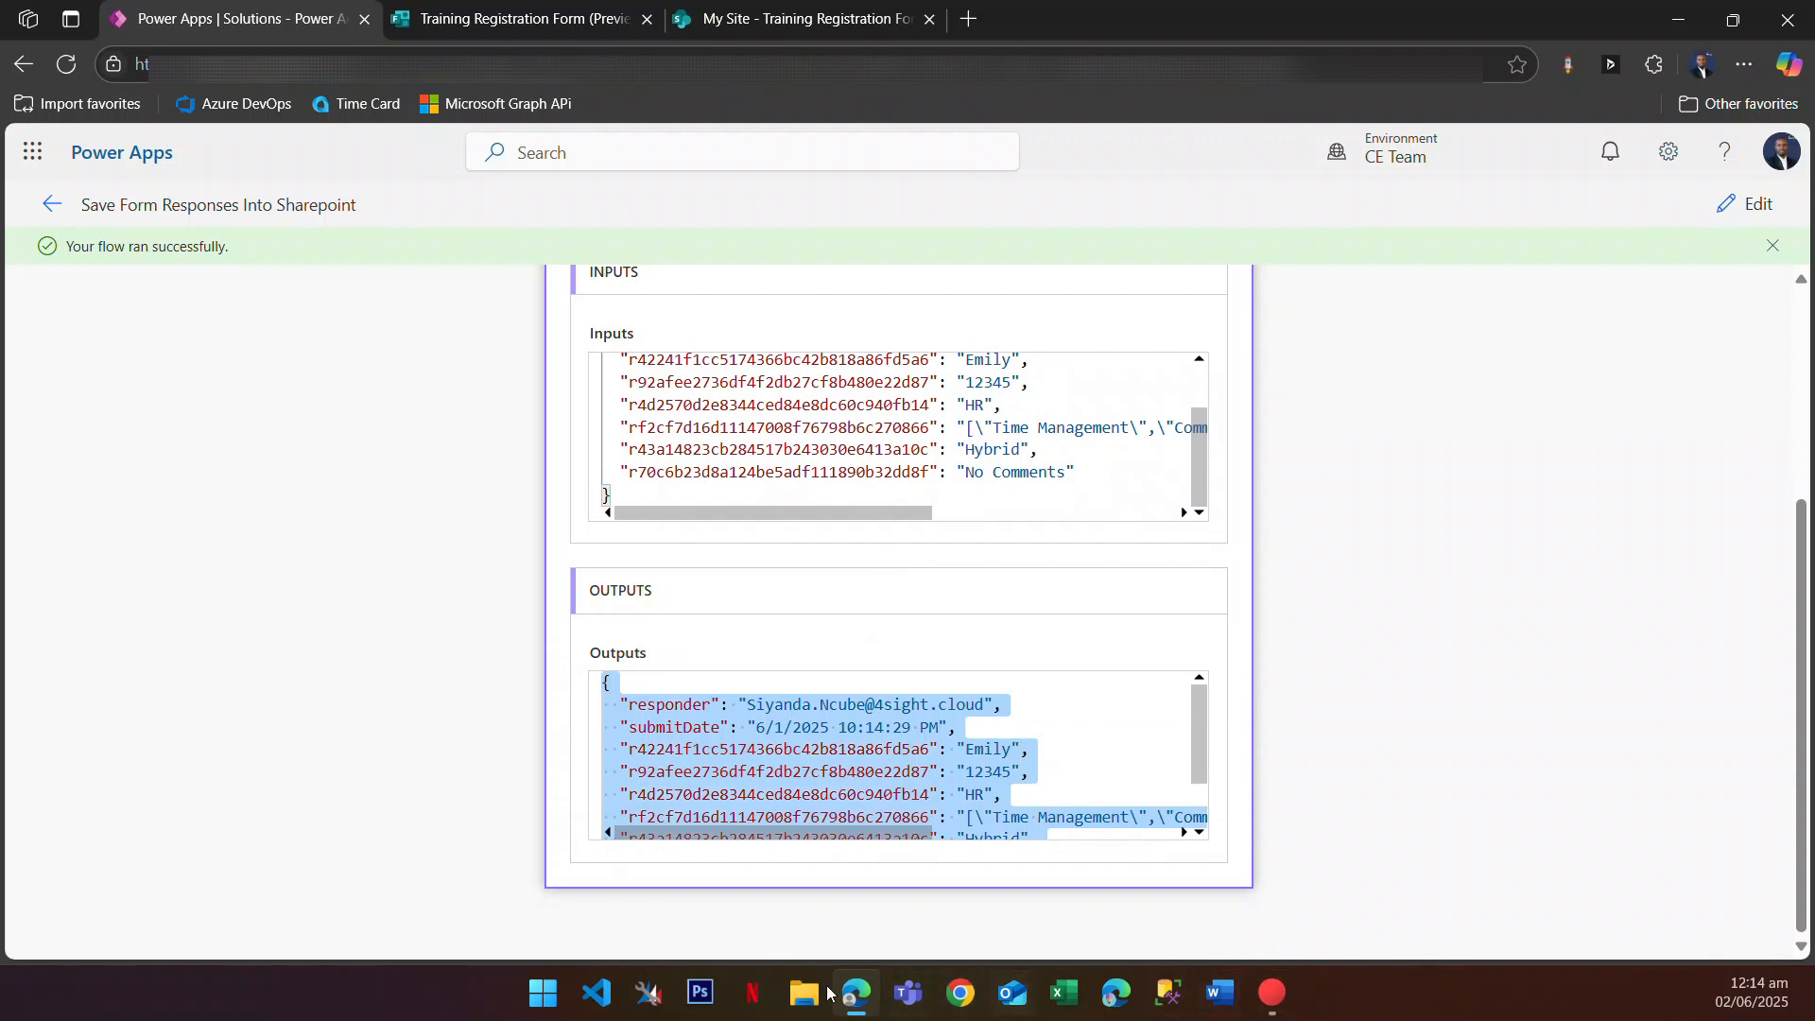
# Step: Open Notepad++ and replace all text in the open document with the copied Compose outputs
pyautogui.click(554, 986)
pyautogui.write('note')
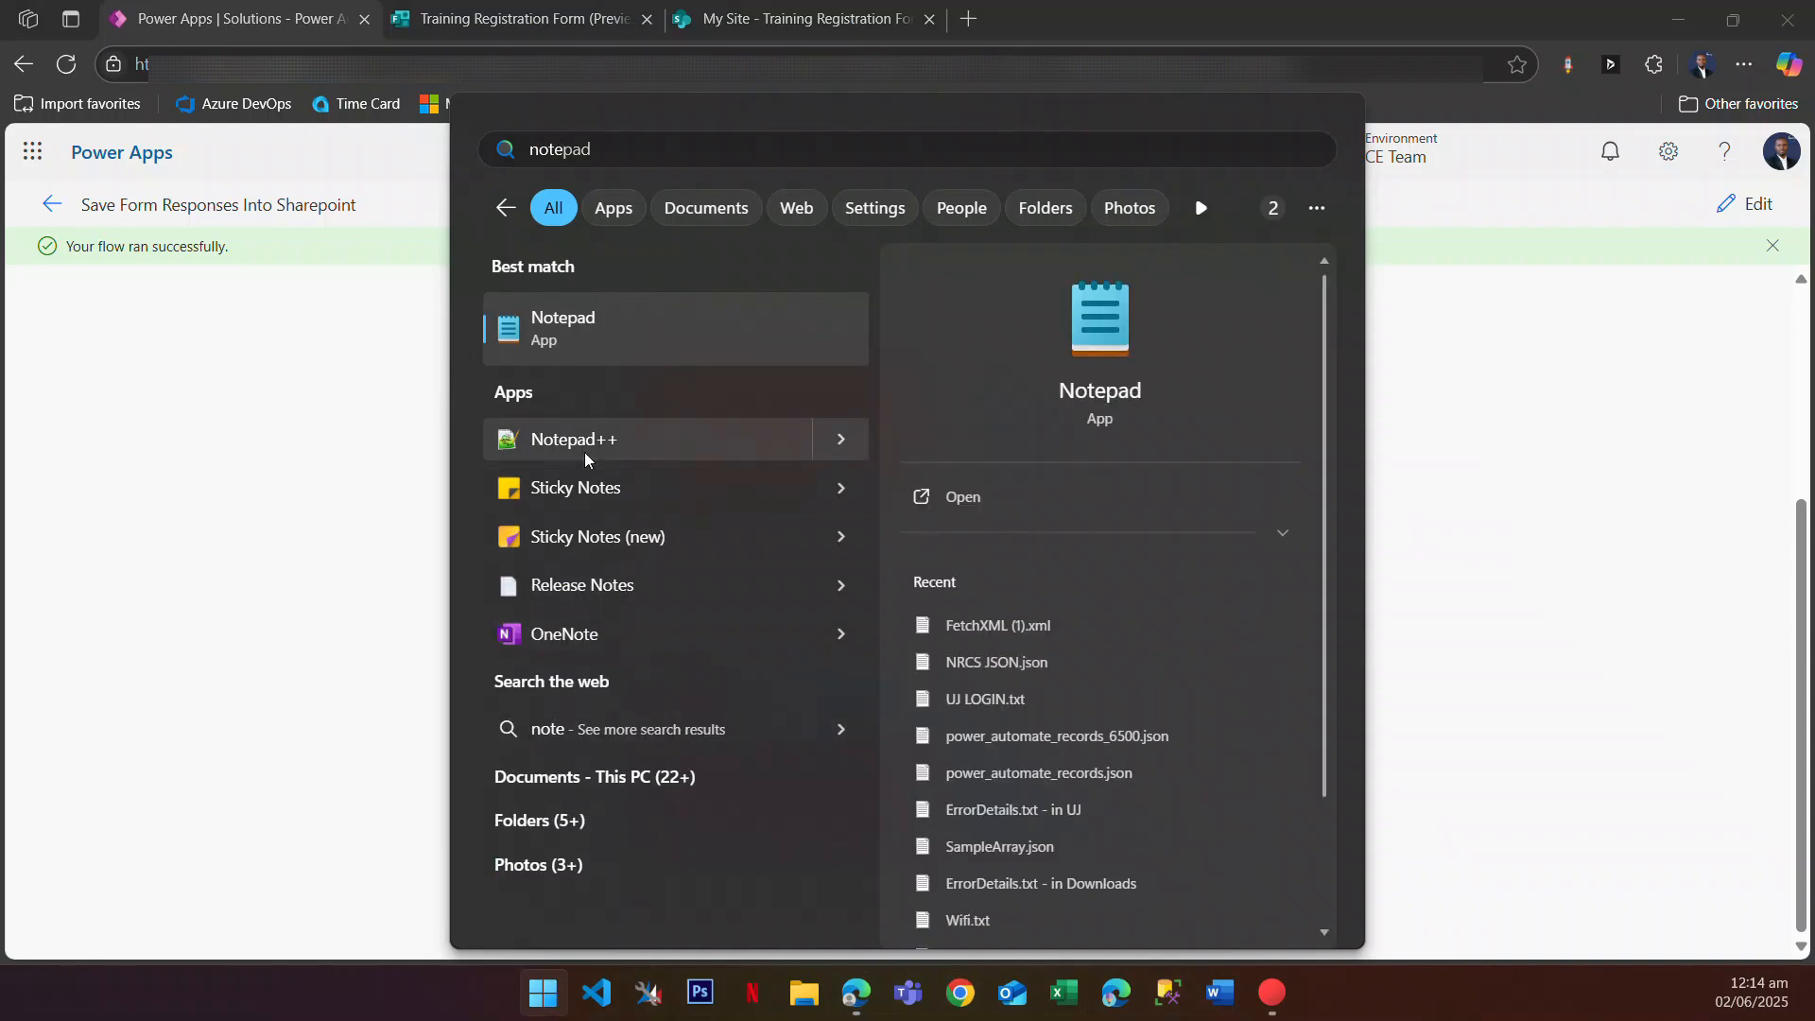
pyautogui.click(592, 442)
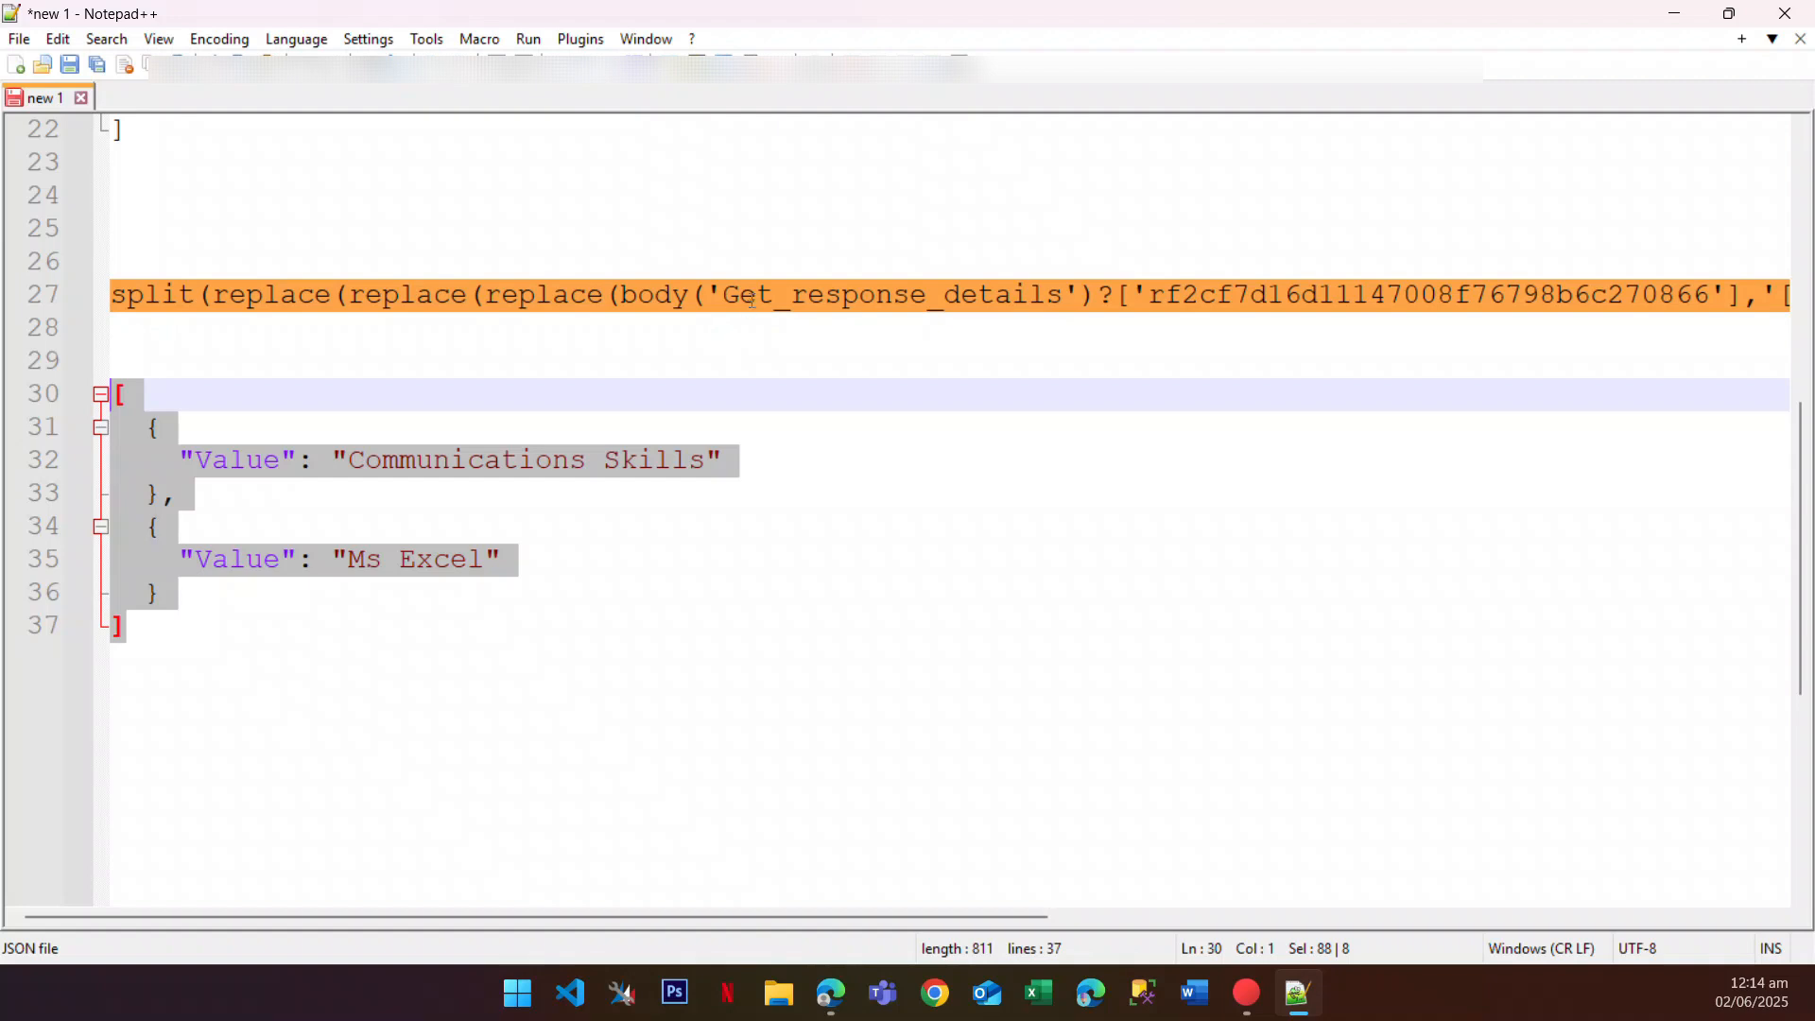
pyautogui.press('Delete')
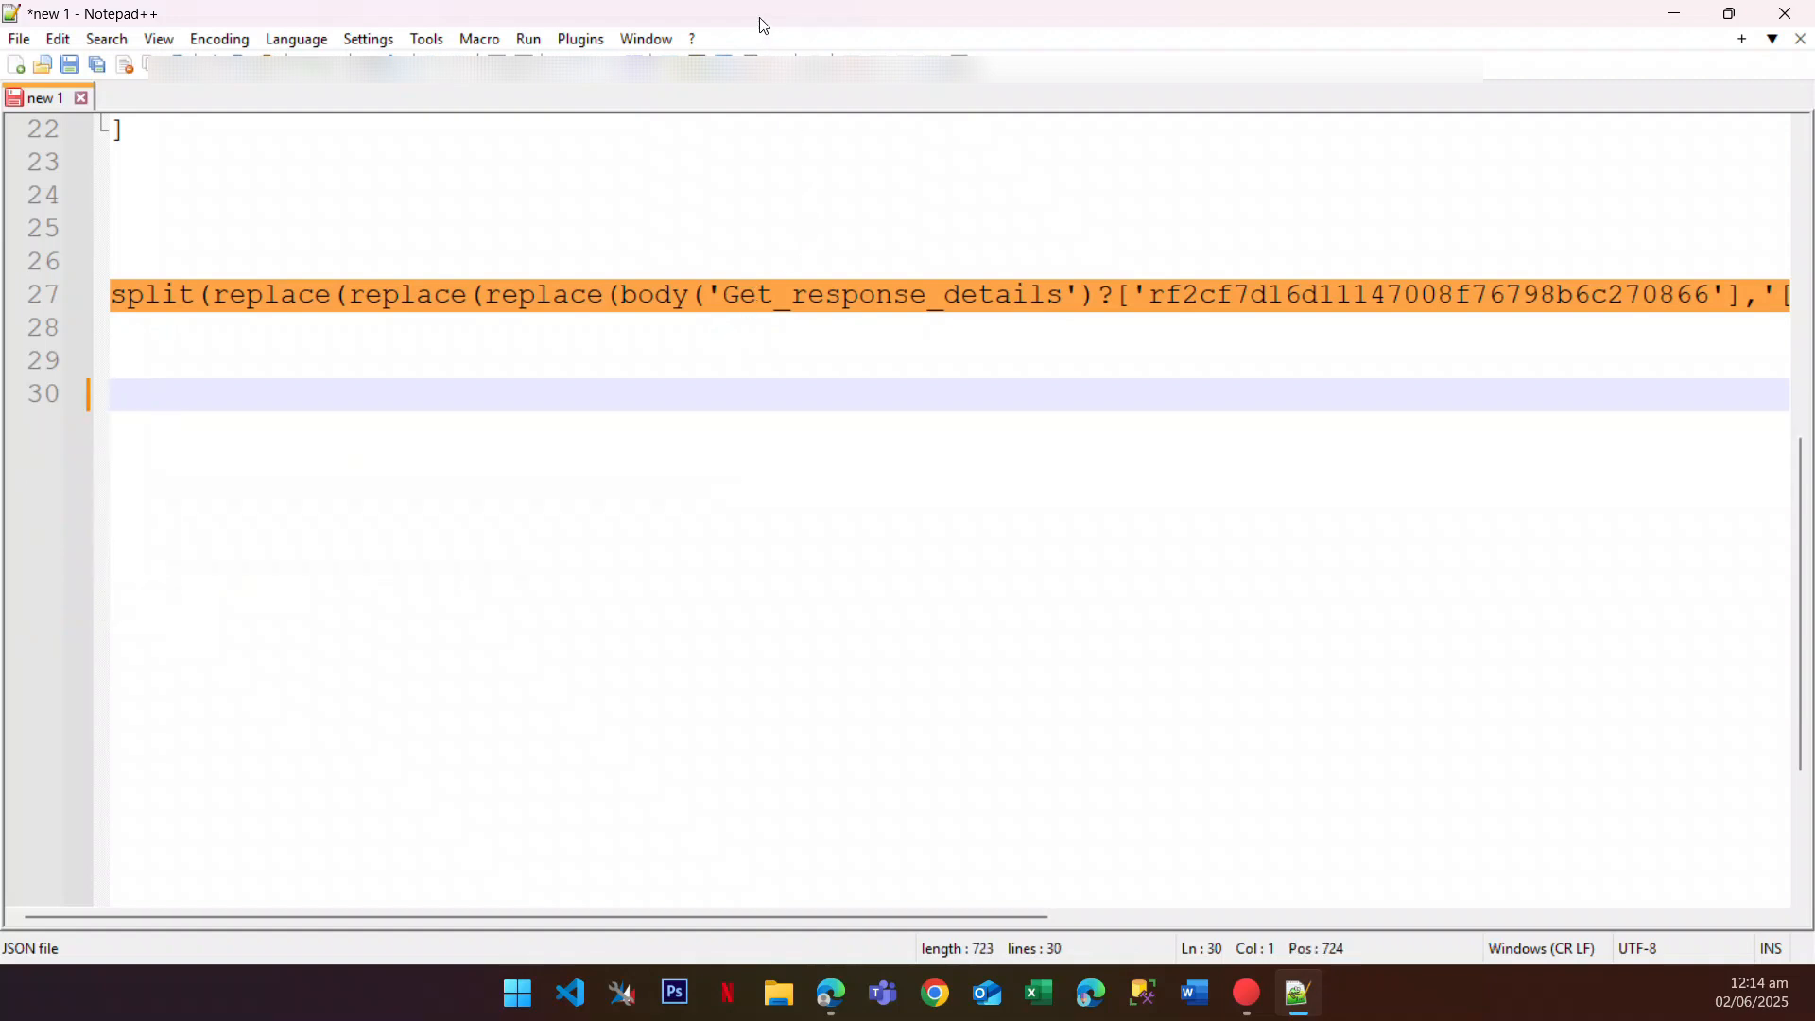
pyautogui.hotkey('ctrl', 'a')
pyautogui.press('Delete')
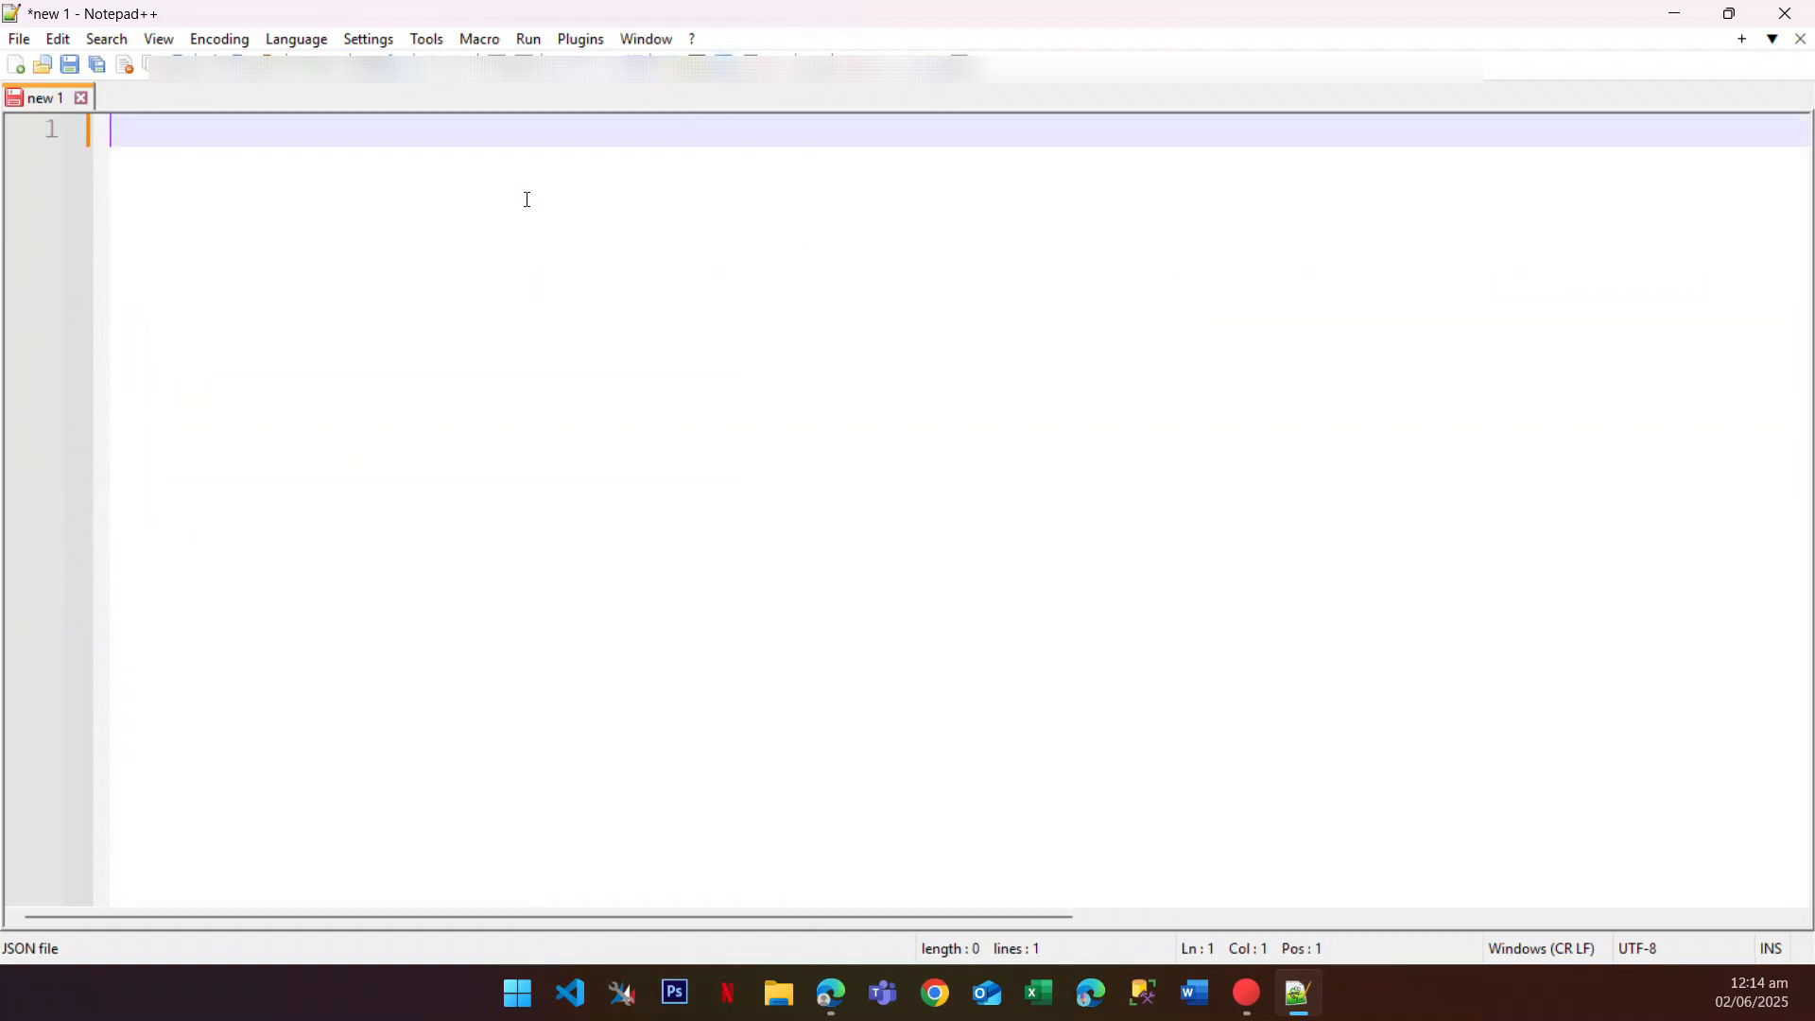
pyautogui.hotkey('ctrl', 'v')
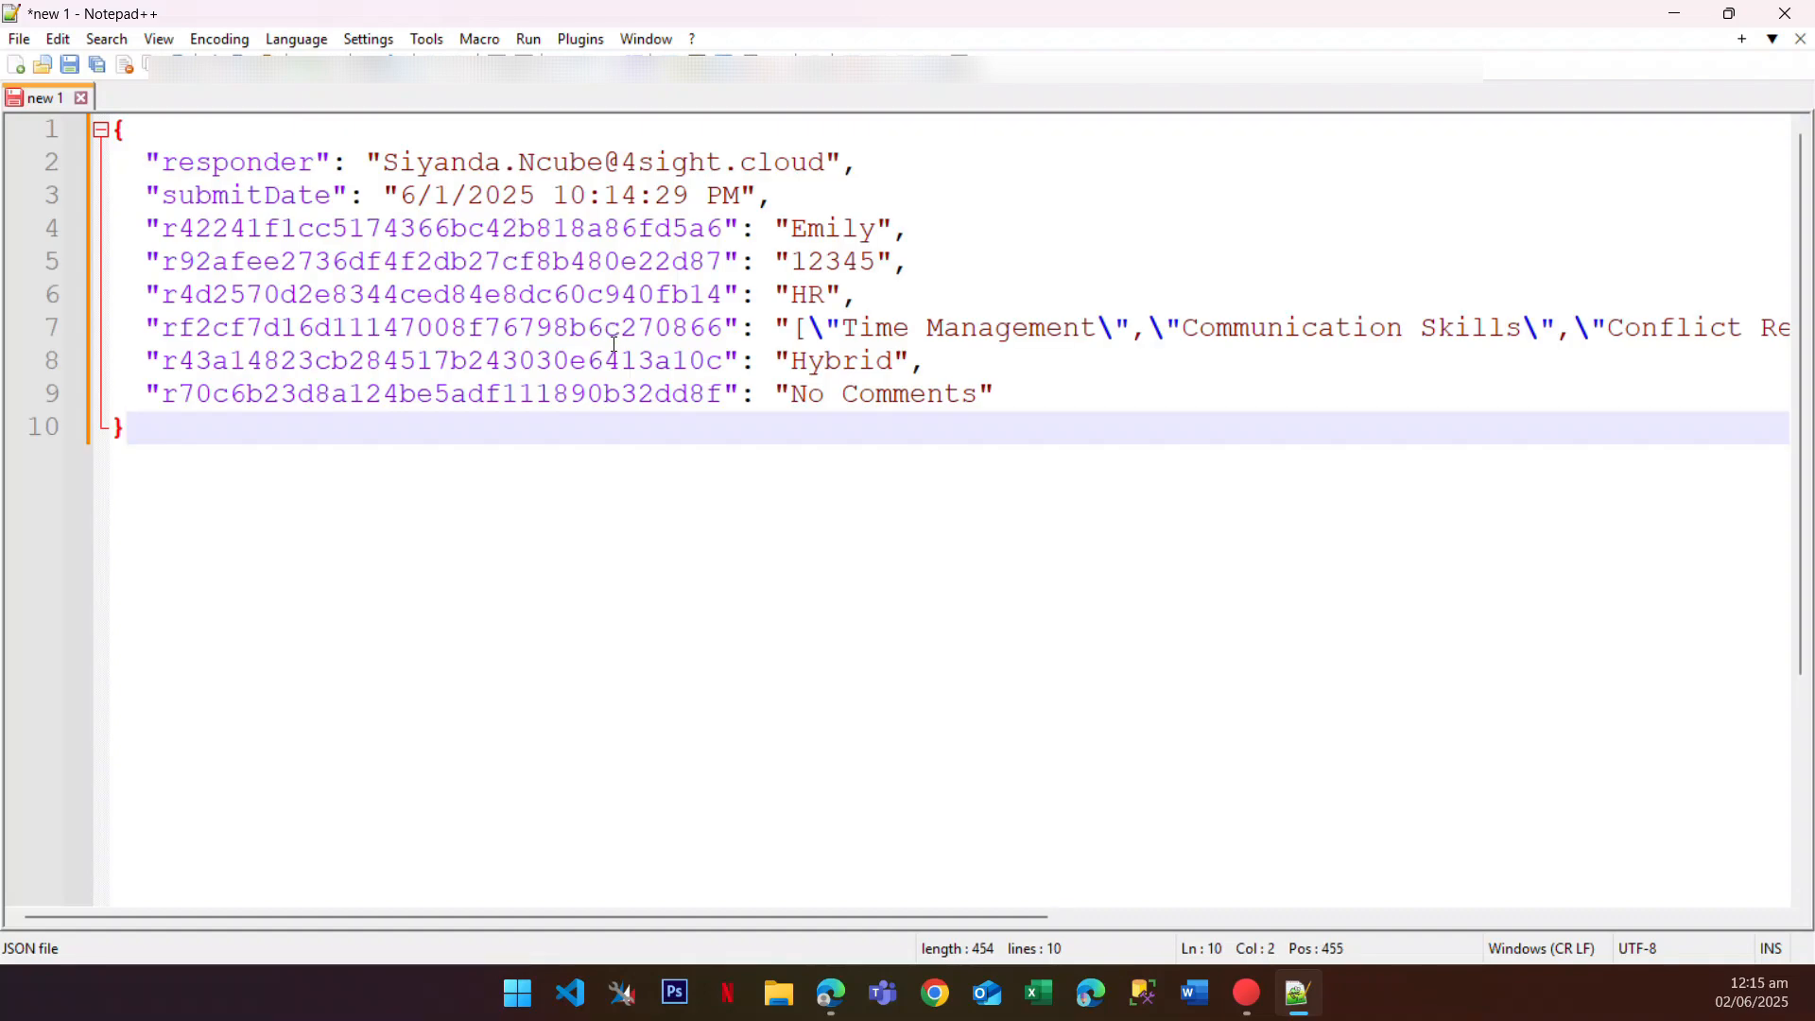
pyautogui.hotkey('ctrl', '-')
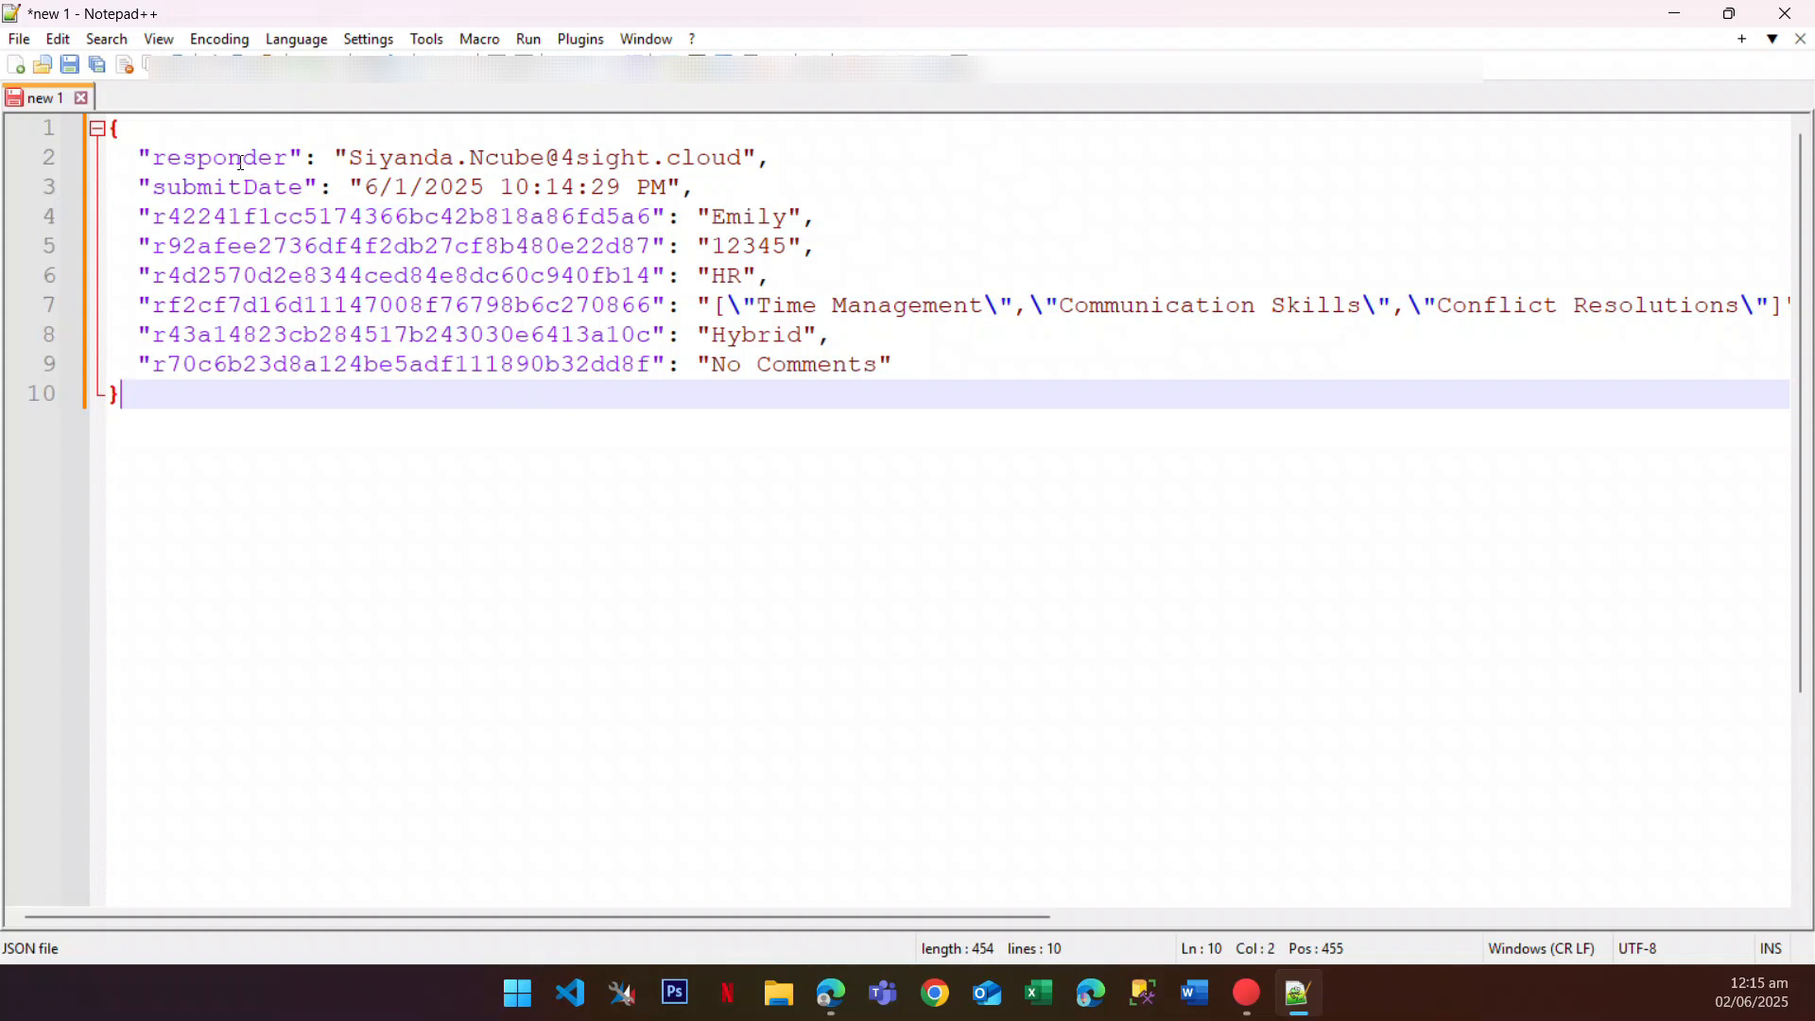
# Step: Examine the pasted JSON's property names, from responder and submitDate through the question IDs
pyautogui.moveTo(144, 155); pyautogui.dragTo(923, 357)
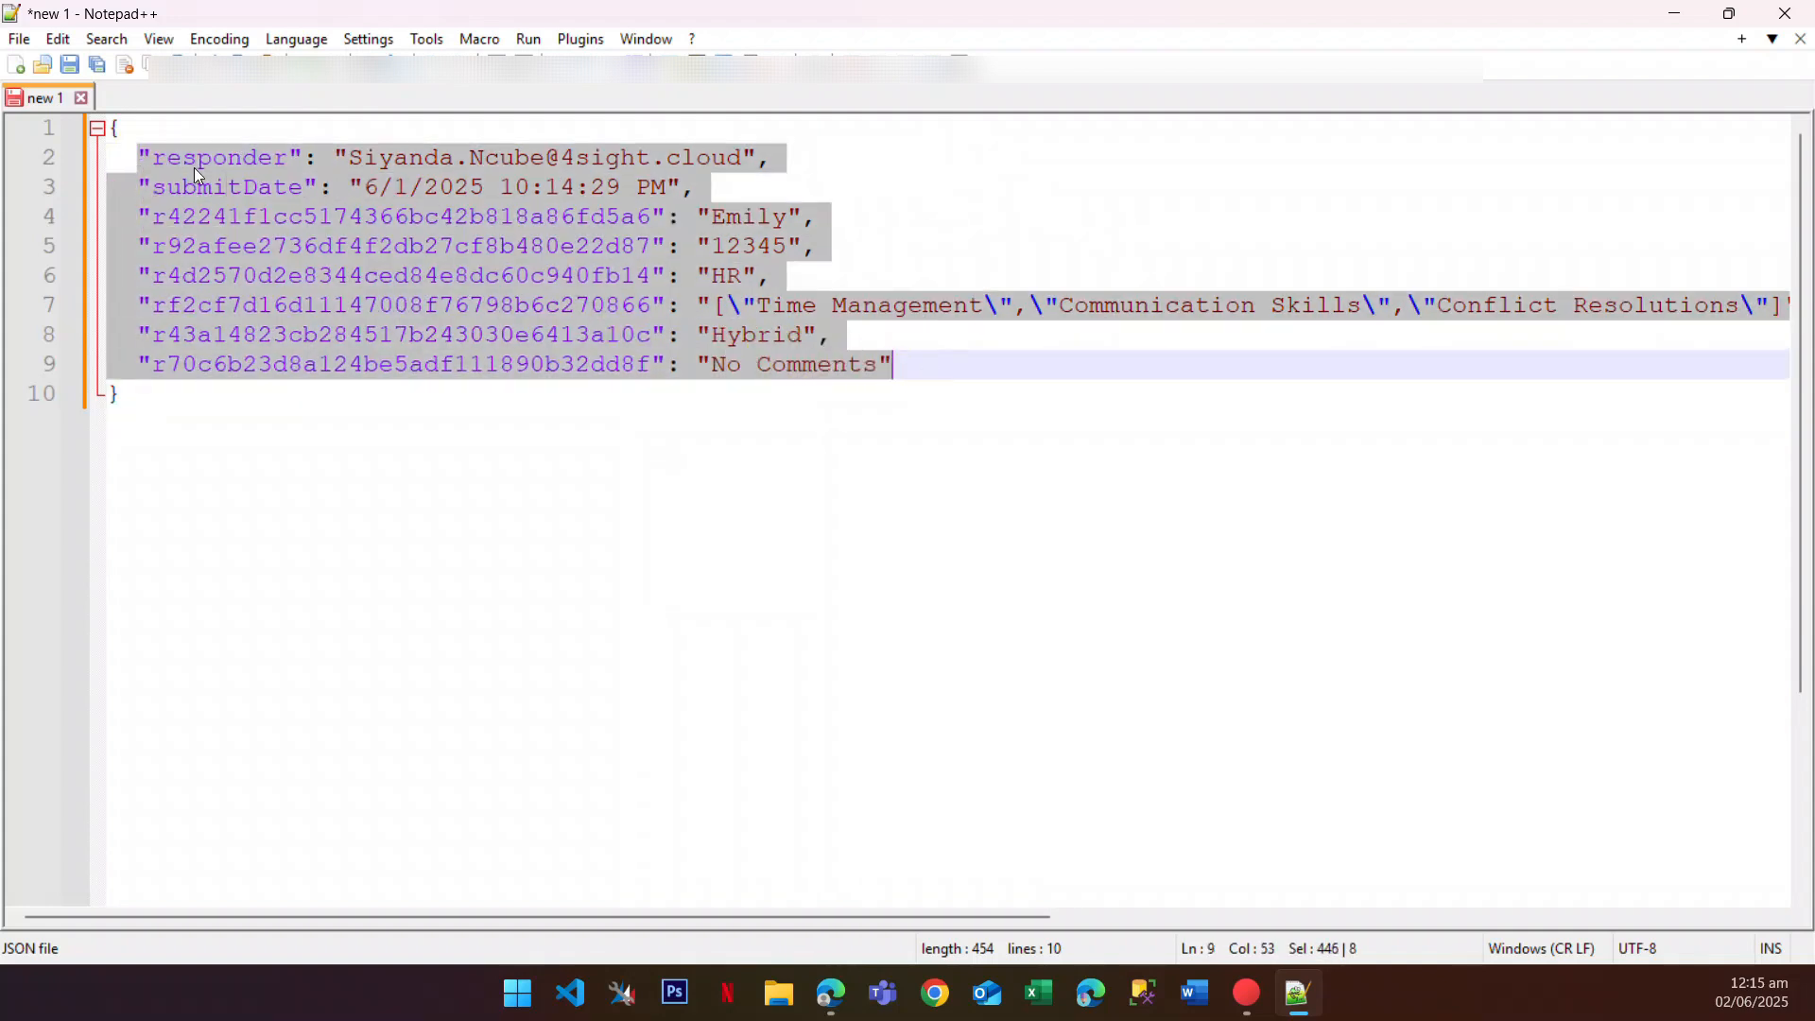
pyautogui.click(251, 159)
pyautogui.doubleClick(223, 161)
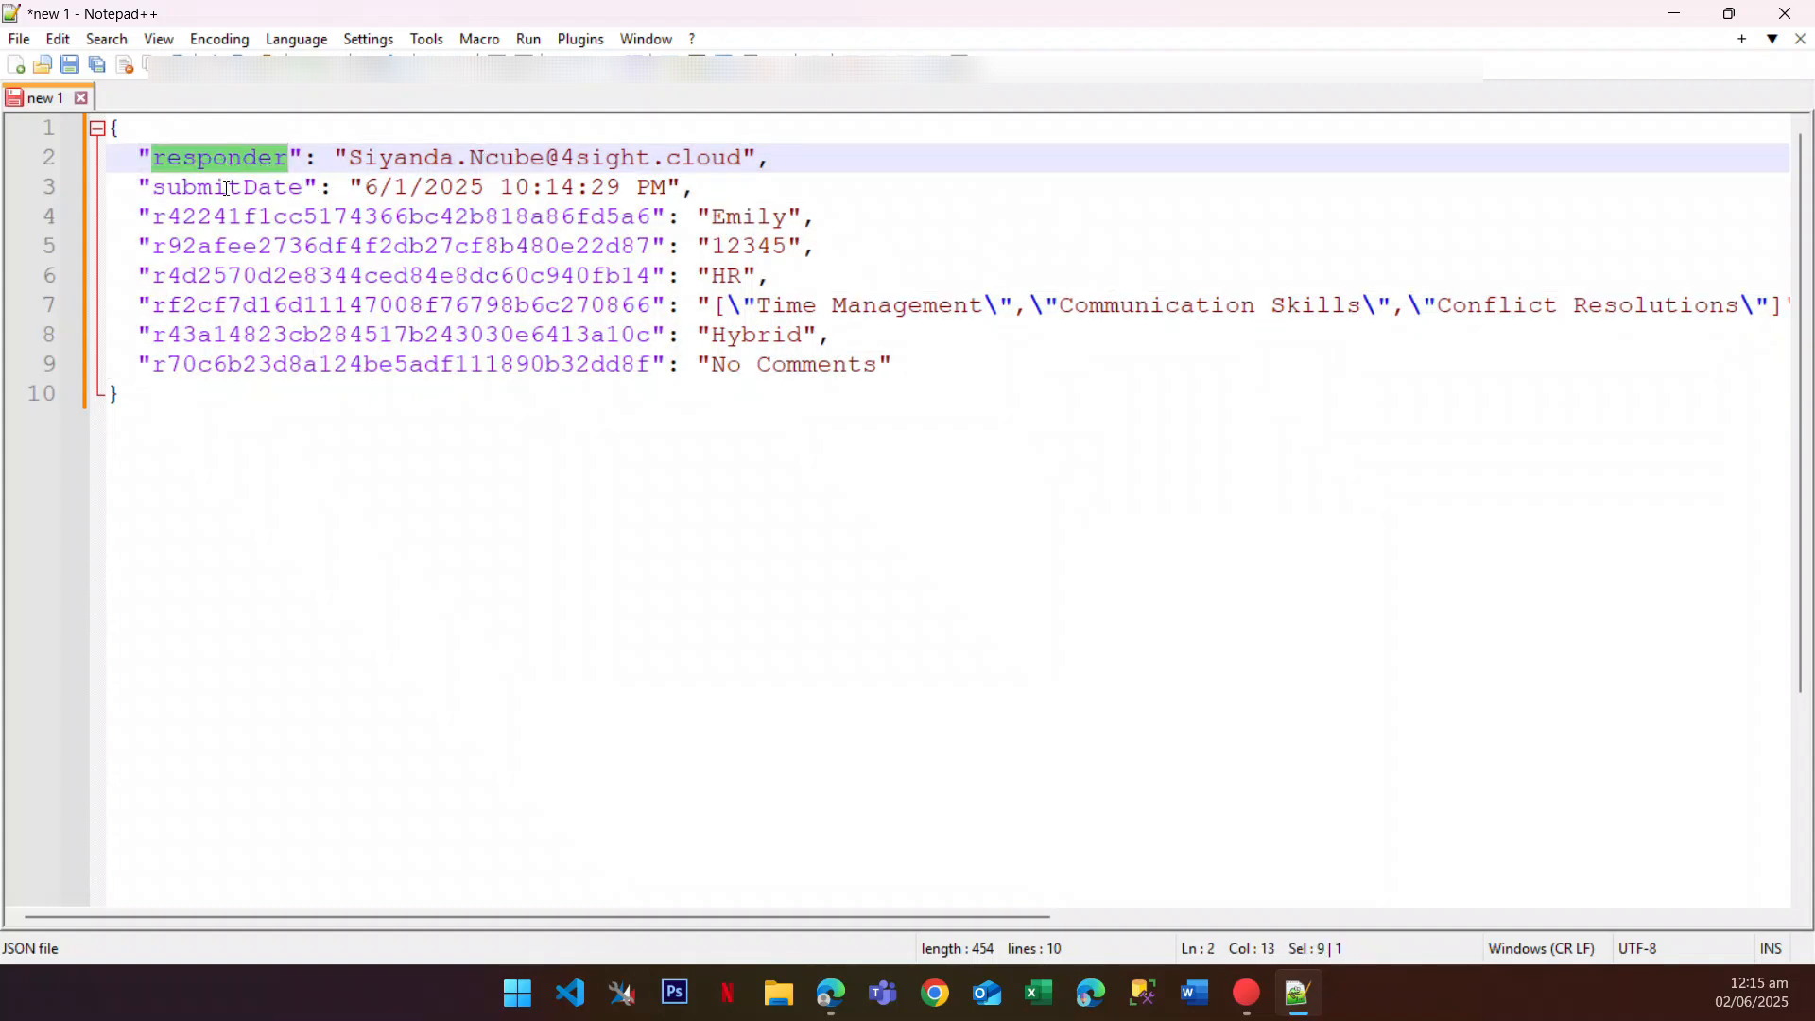
pyautogui.doubleClick(226, 187)
pyautogui.click(455, 216)
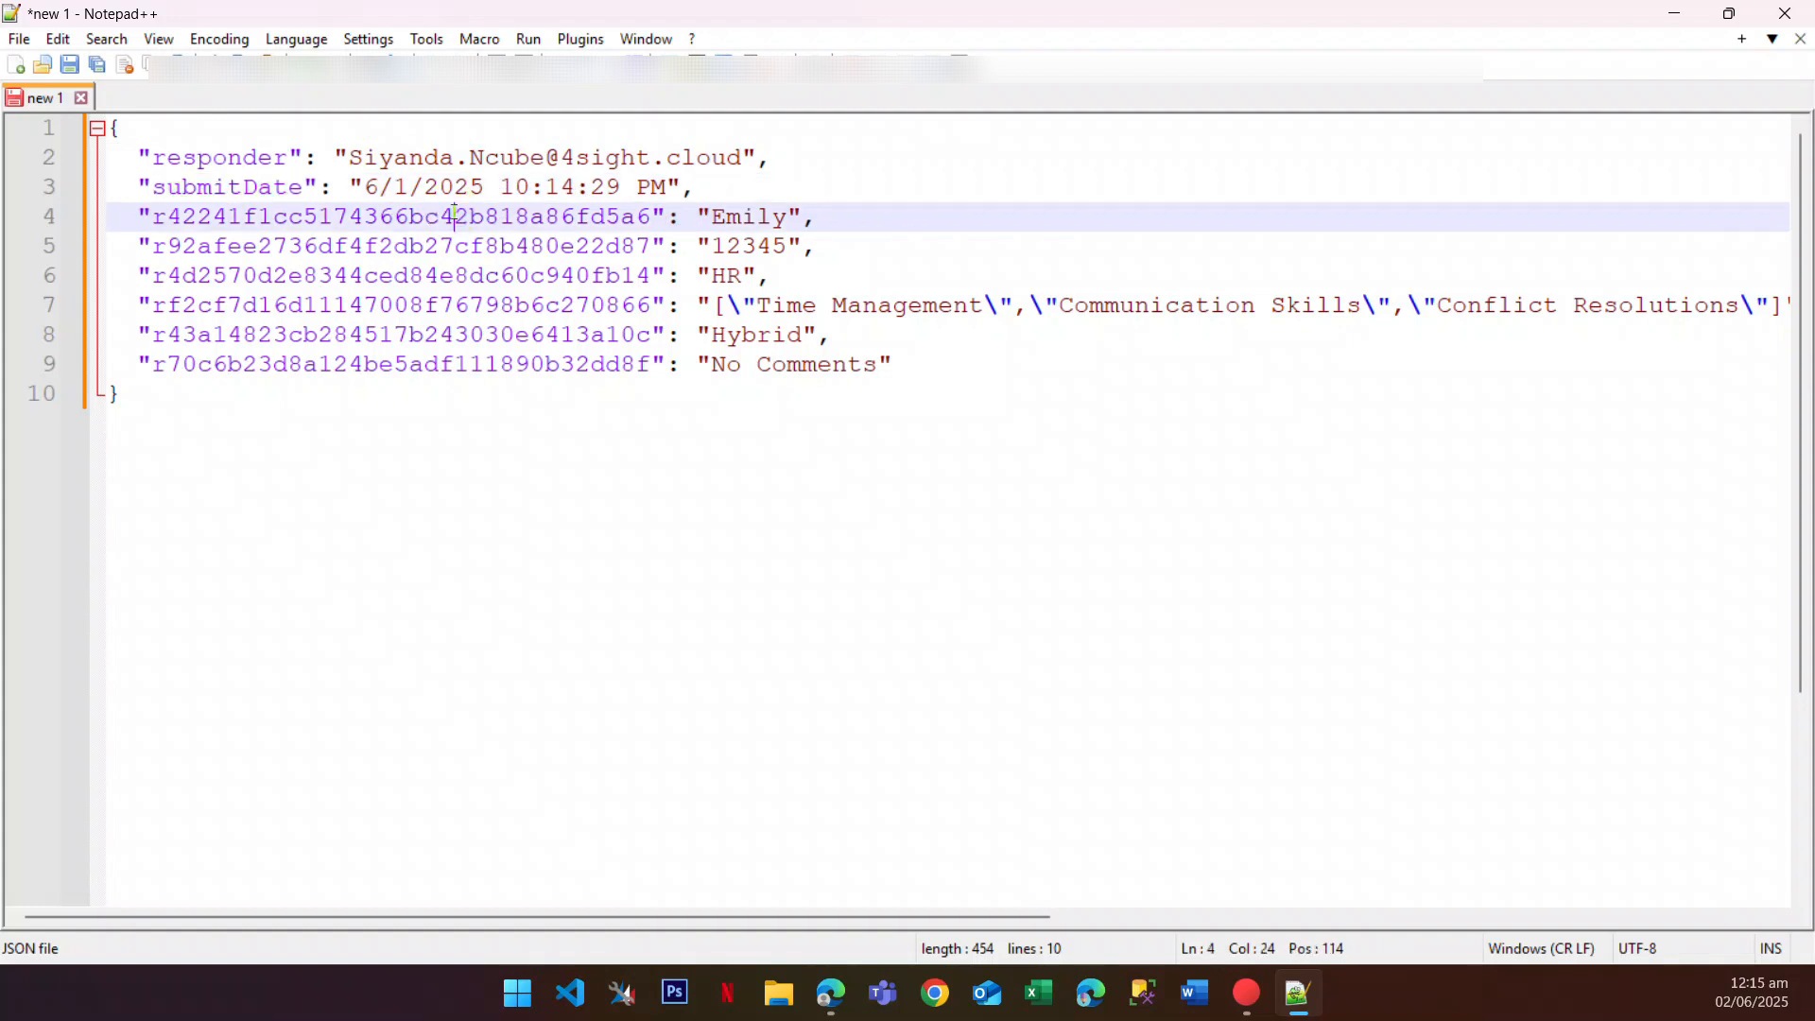
pyautogui.moveTo(157, 216); pyautogui.dragTo(671, 358)
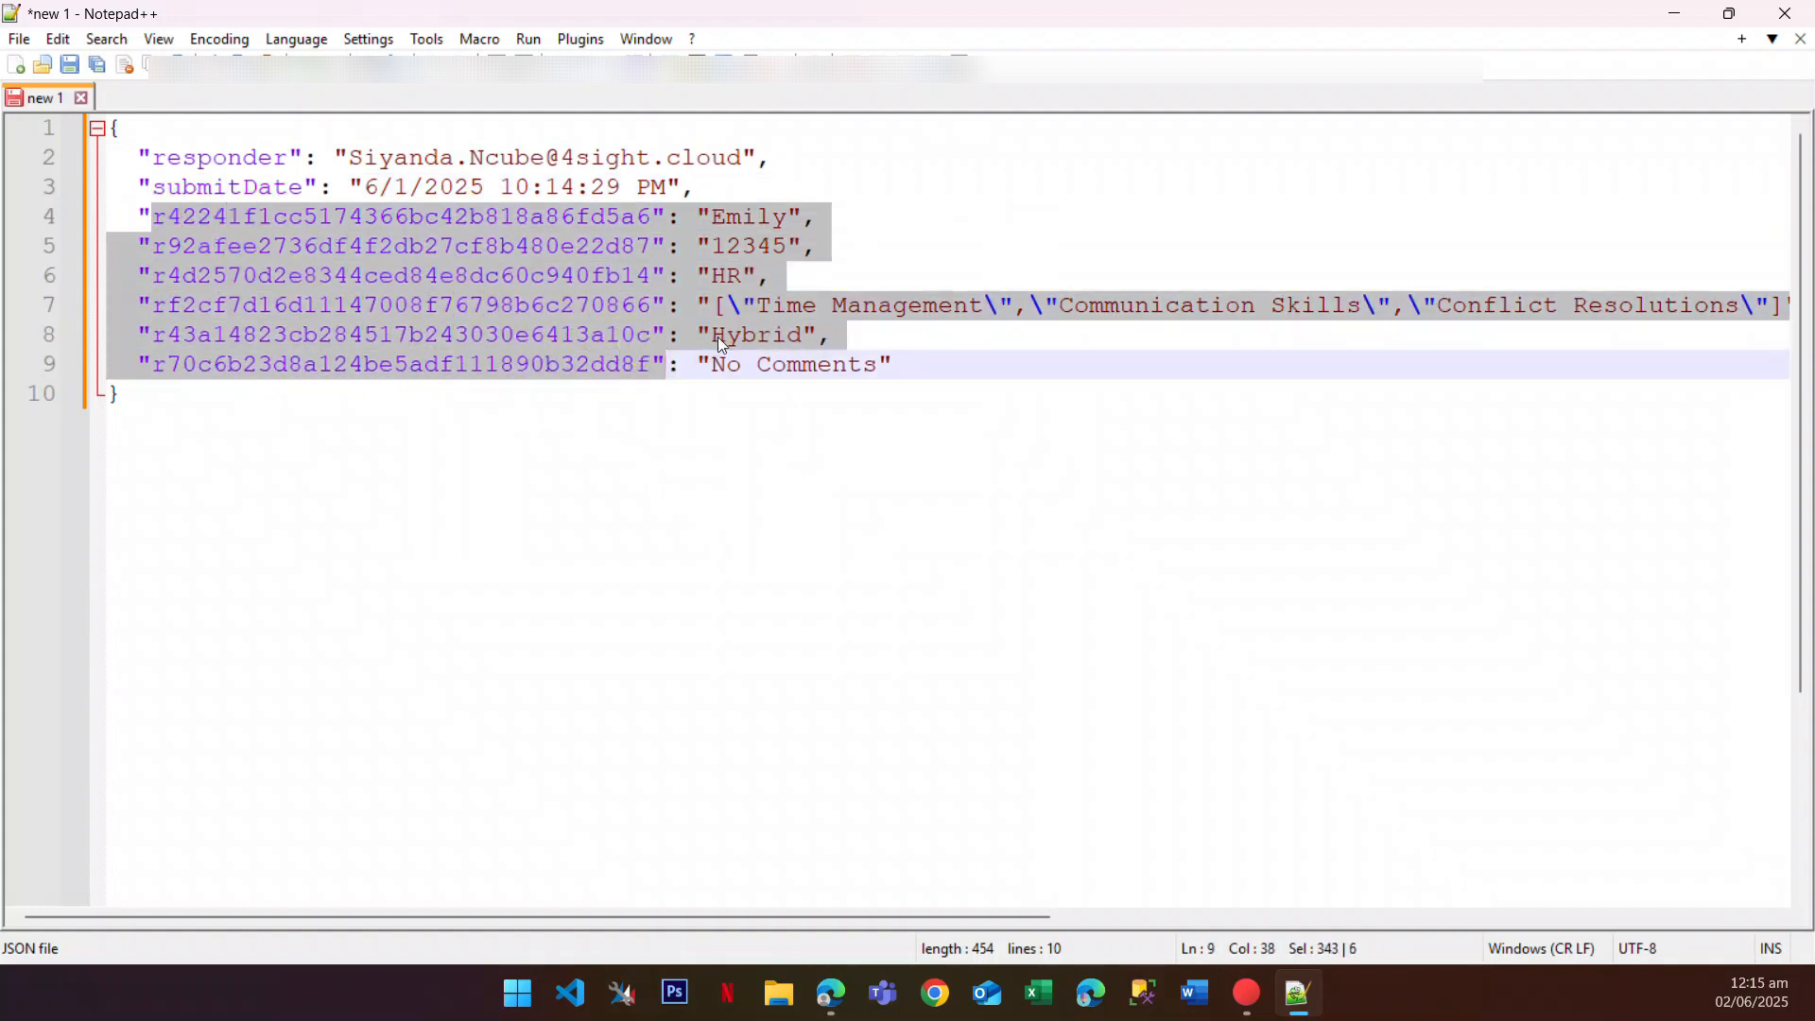
# Step: Match each question ID in the JSON to its submitted answer, from the name through the comments
pyautogui.click(747, 221)
pyautogui.doubleClick(747, 221)
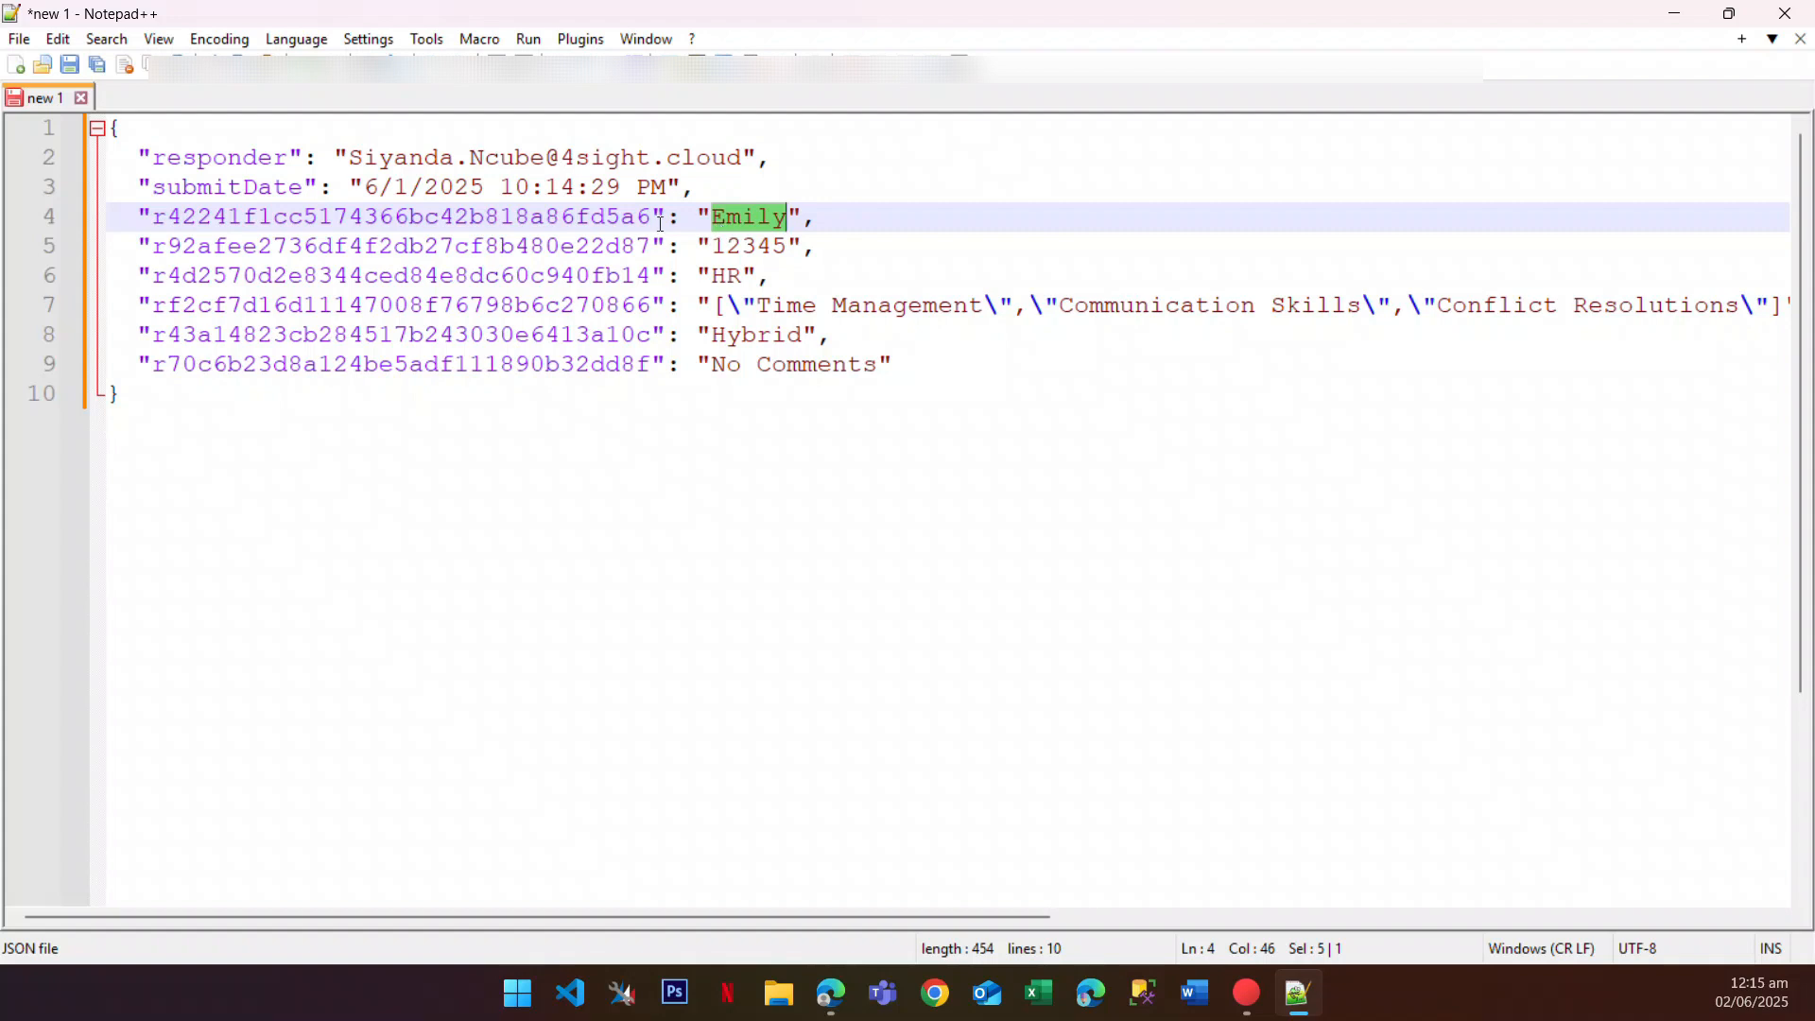
pyautogui.moveTo(658, 223); pyautogui.dragTo(512, 225)
pyautogui.doubleClick(730, 246)
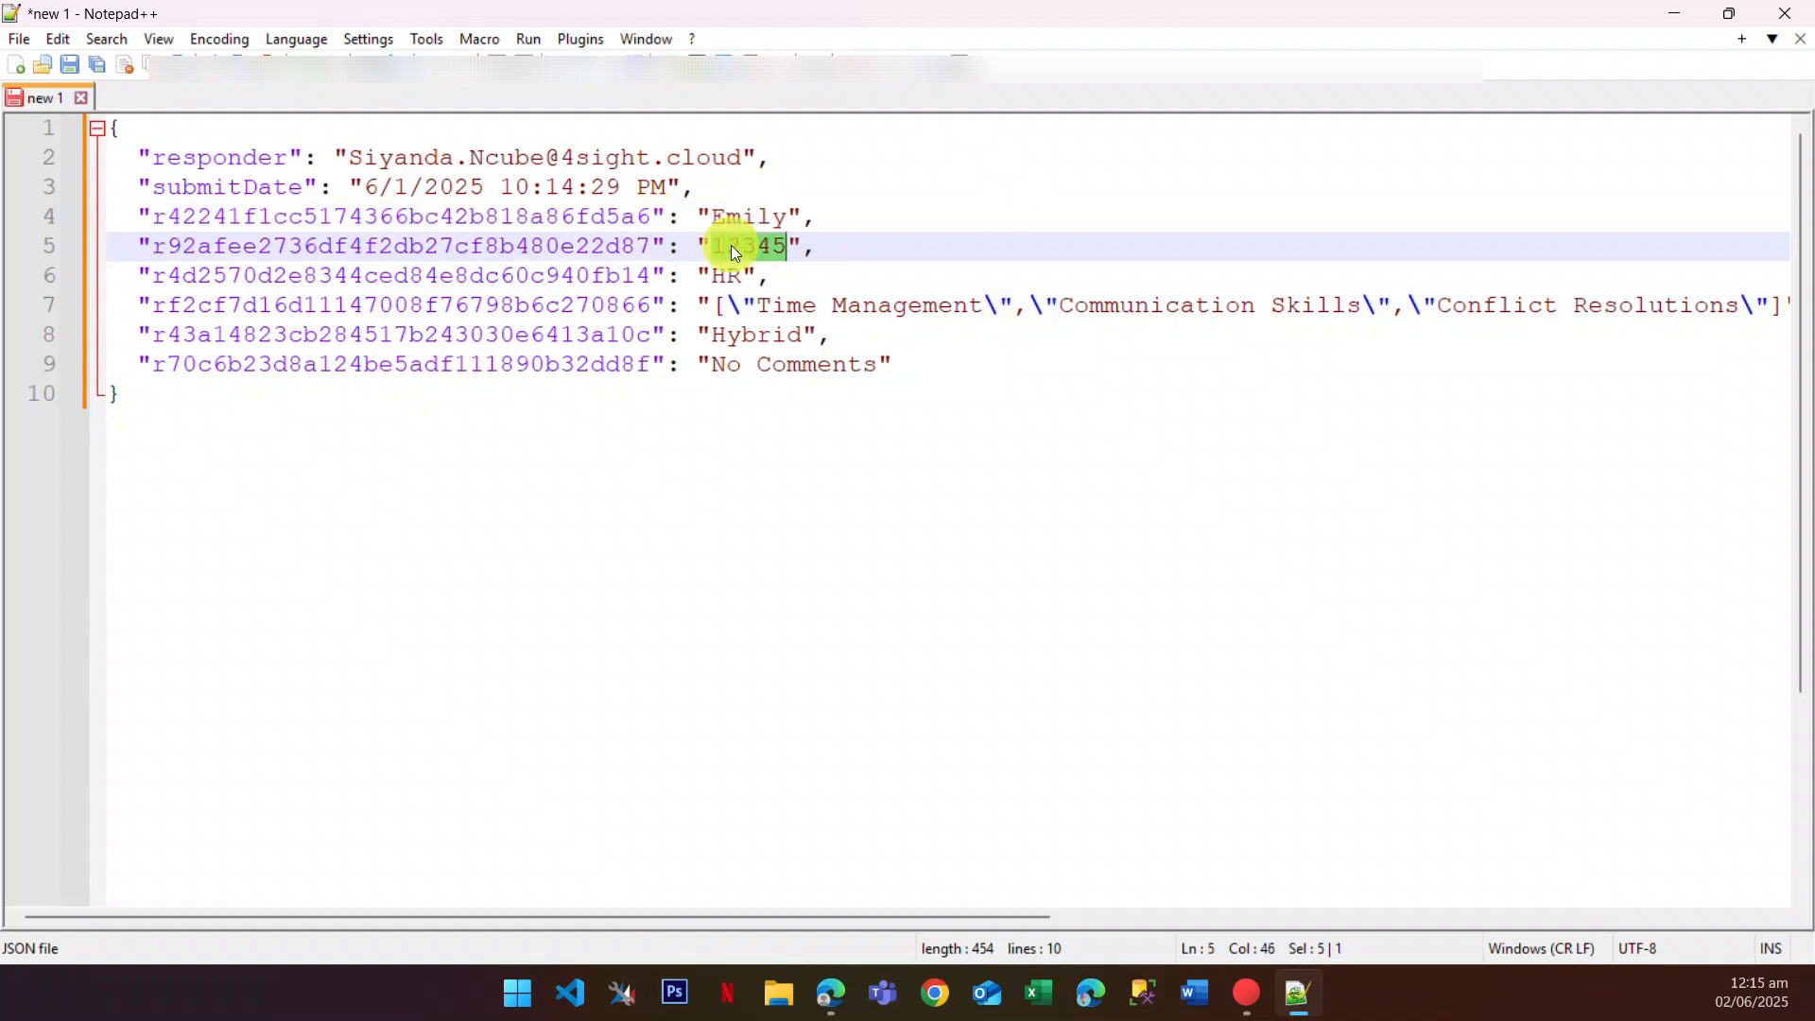
pyautogui.moveTo(650, 242); pyautogui.dragTo(257, 242)
pyautogui.click(723, 274)
pyautogui.doubleClick(724, 274)
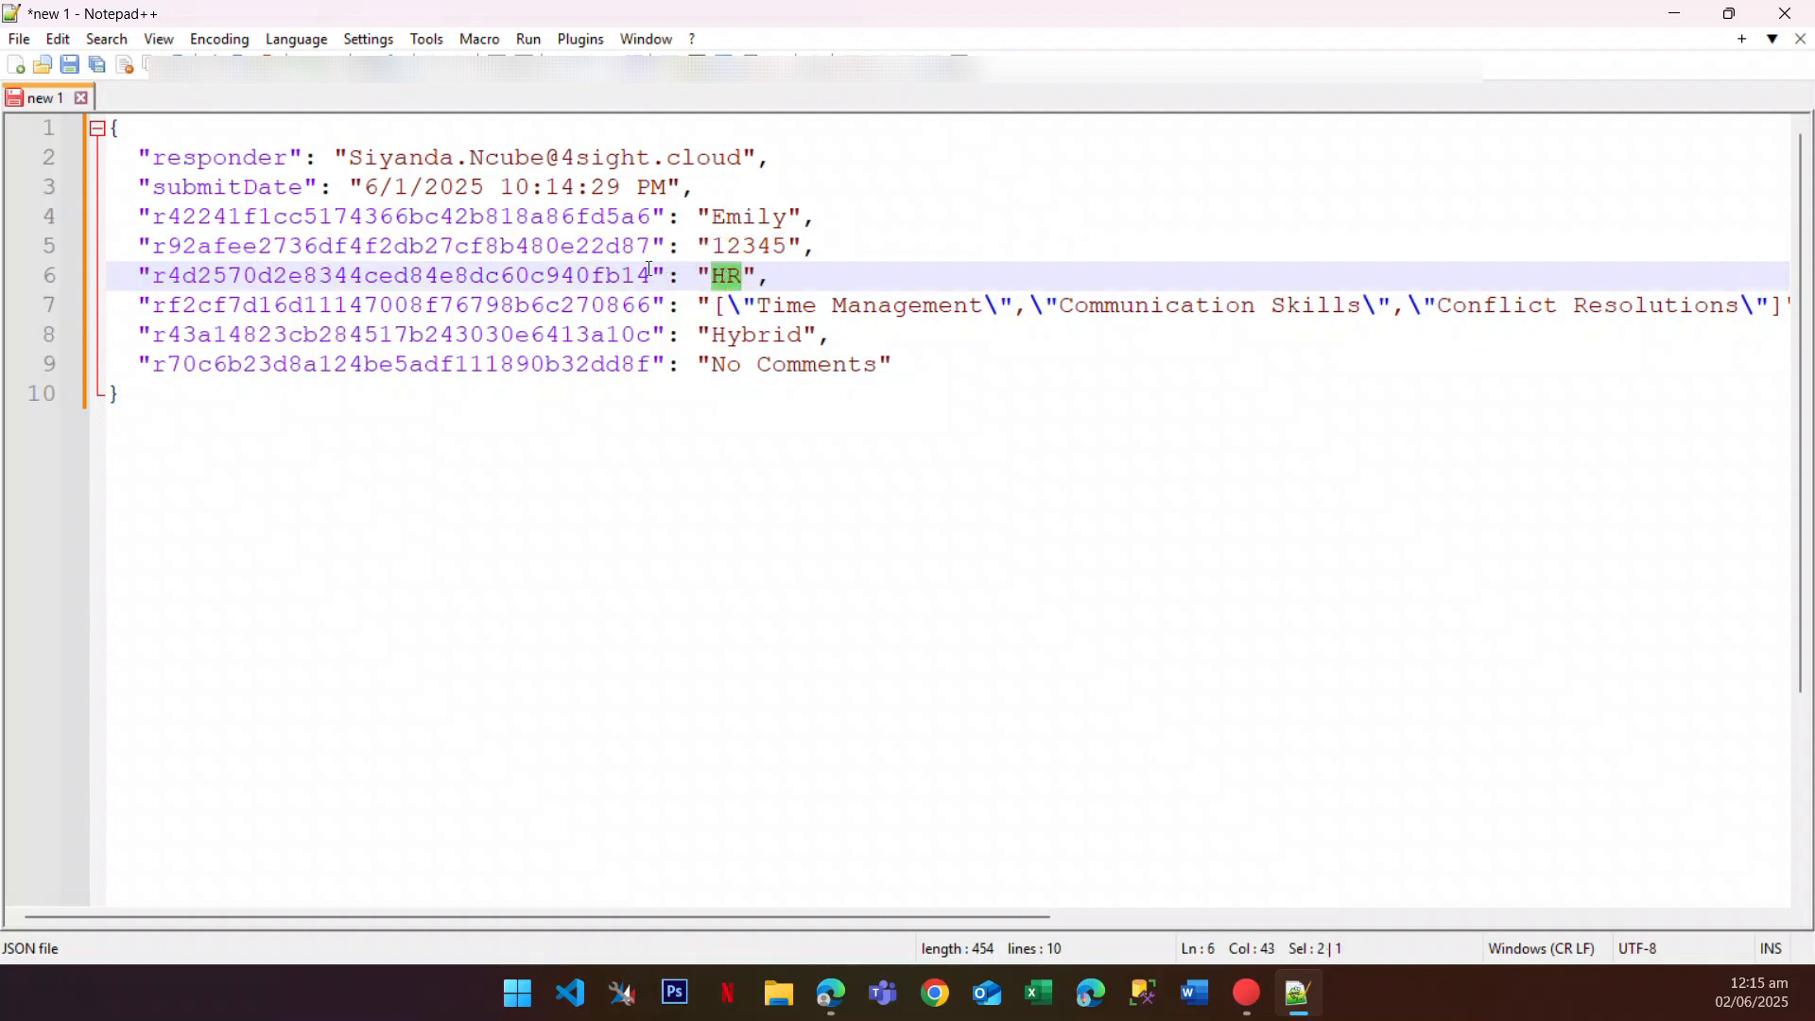
pyautogui.moveTo(650, 274); pyautogui.dragTo(212, 275)
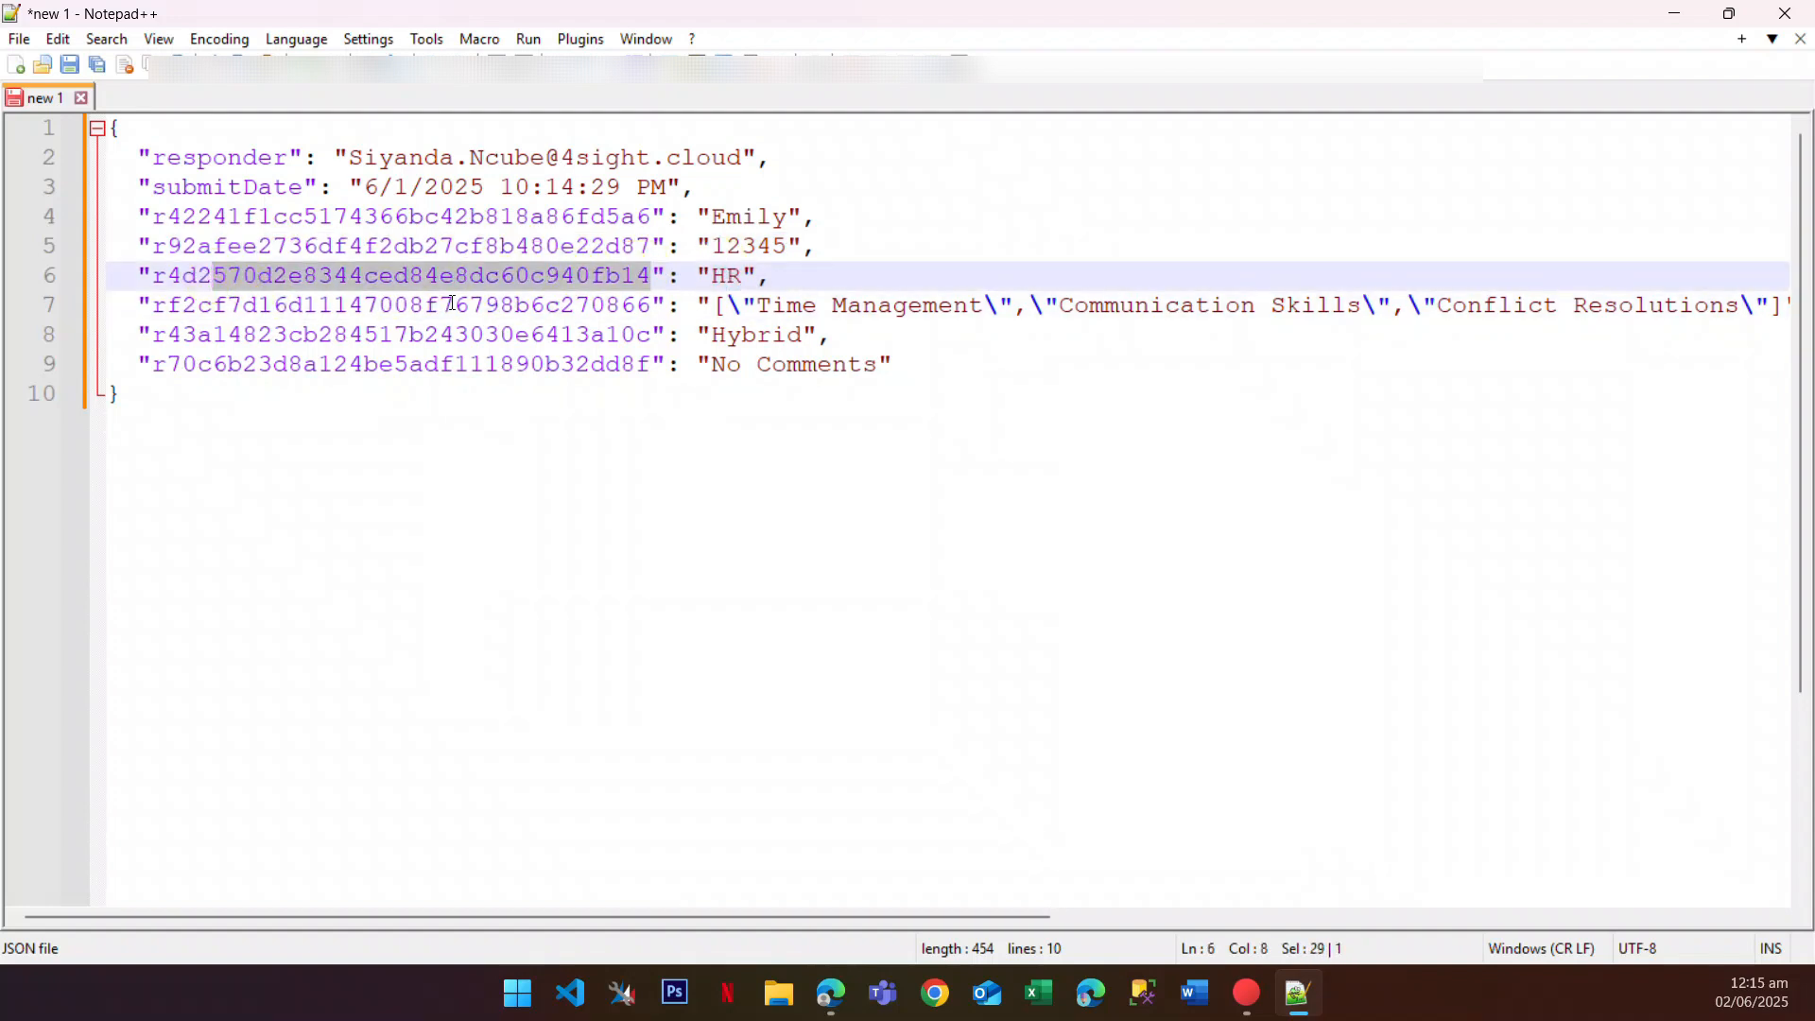
pyautogui.moveTo(649, 304); pyautogui.dragTo(163, 314)
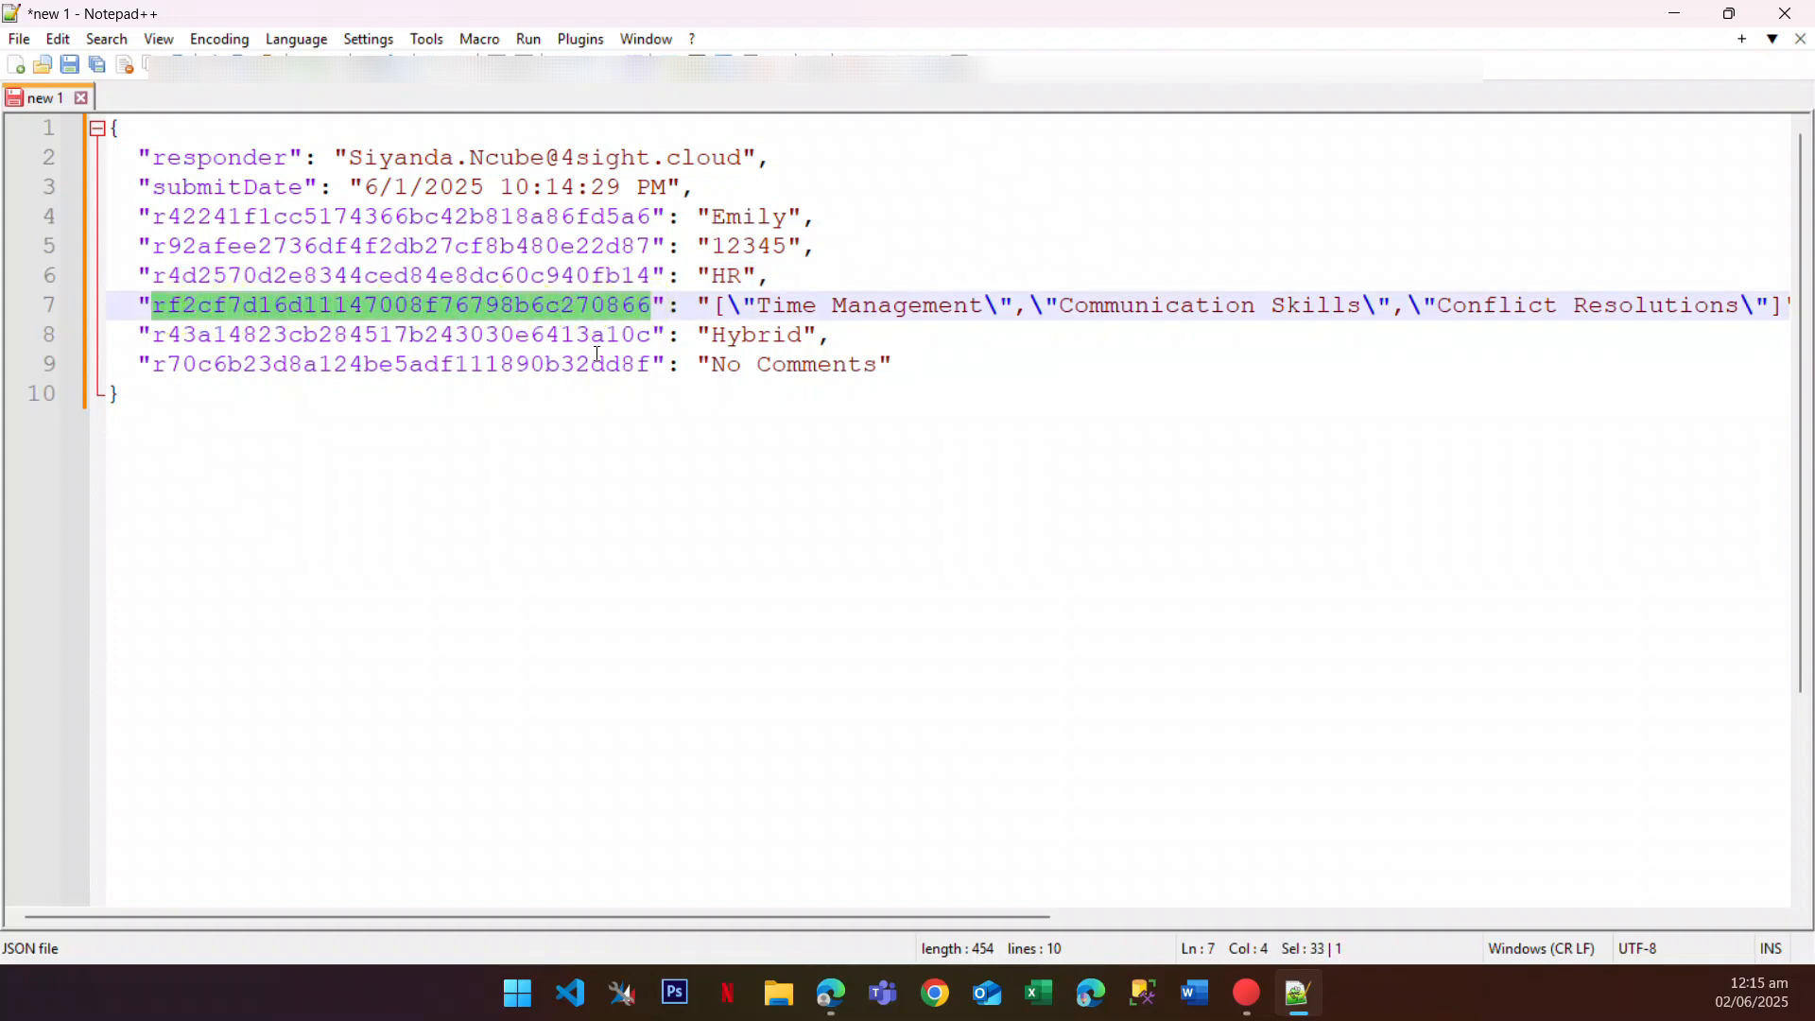
pyautogui.moveTo(679, 334); pyautogui.dragTo(158, 333)
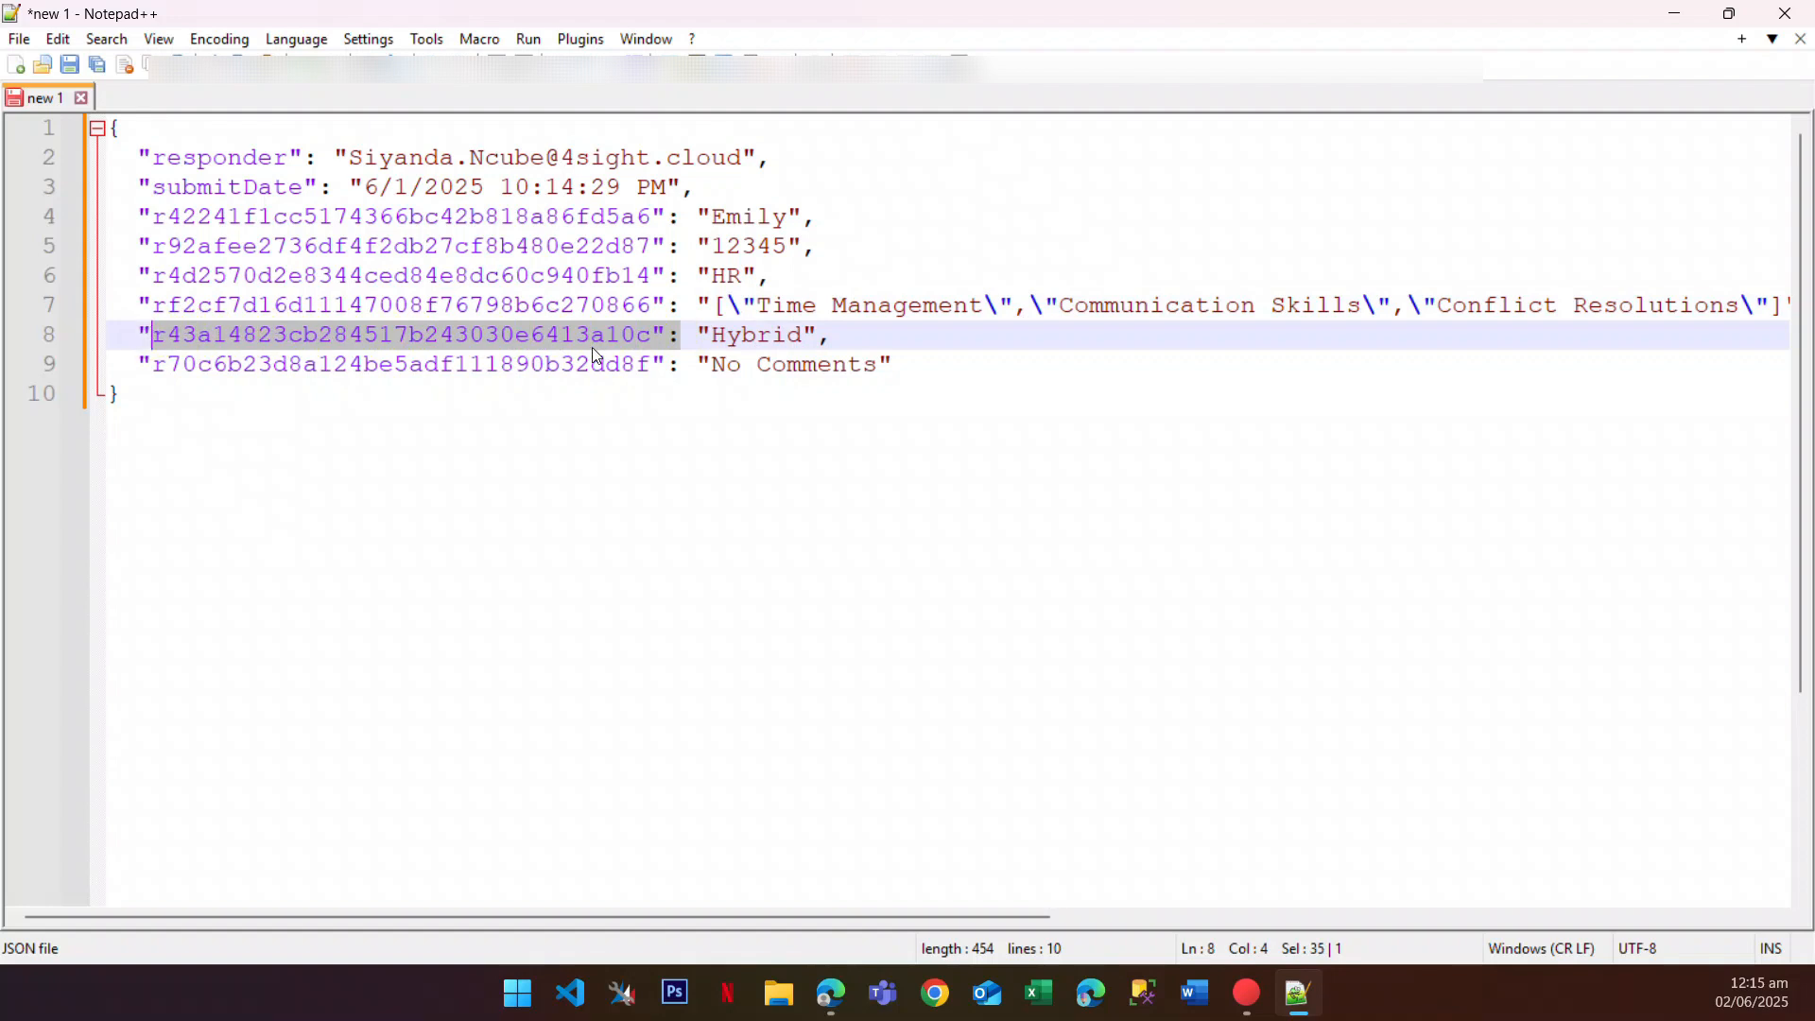
pyautogui.moveTo(679, 364); pyautogui.dragTo(274, 364)
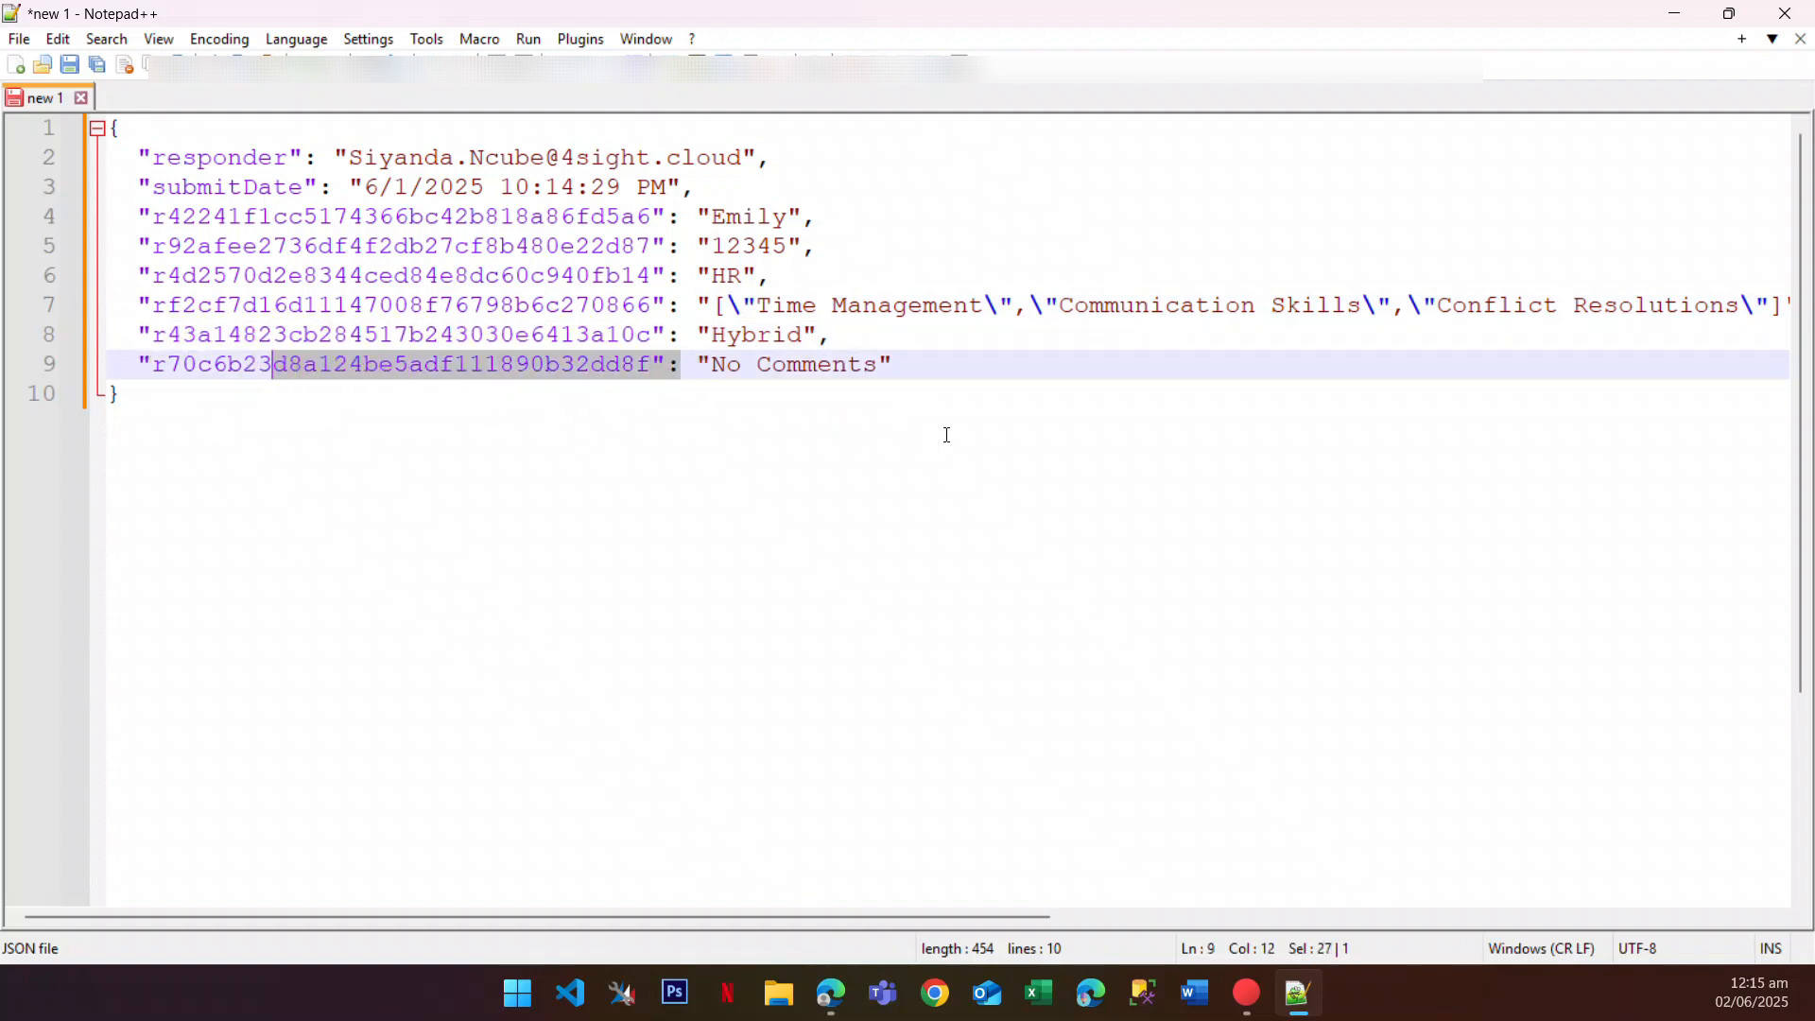
# Step: Return to the flow in Power Apps, open it for editing and delete the Compose action
pyautogui.hotkey('alt', 'Tab')
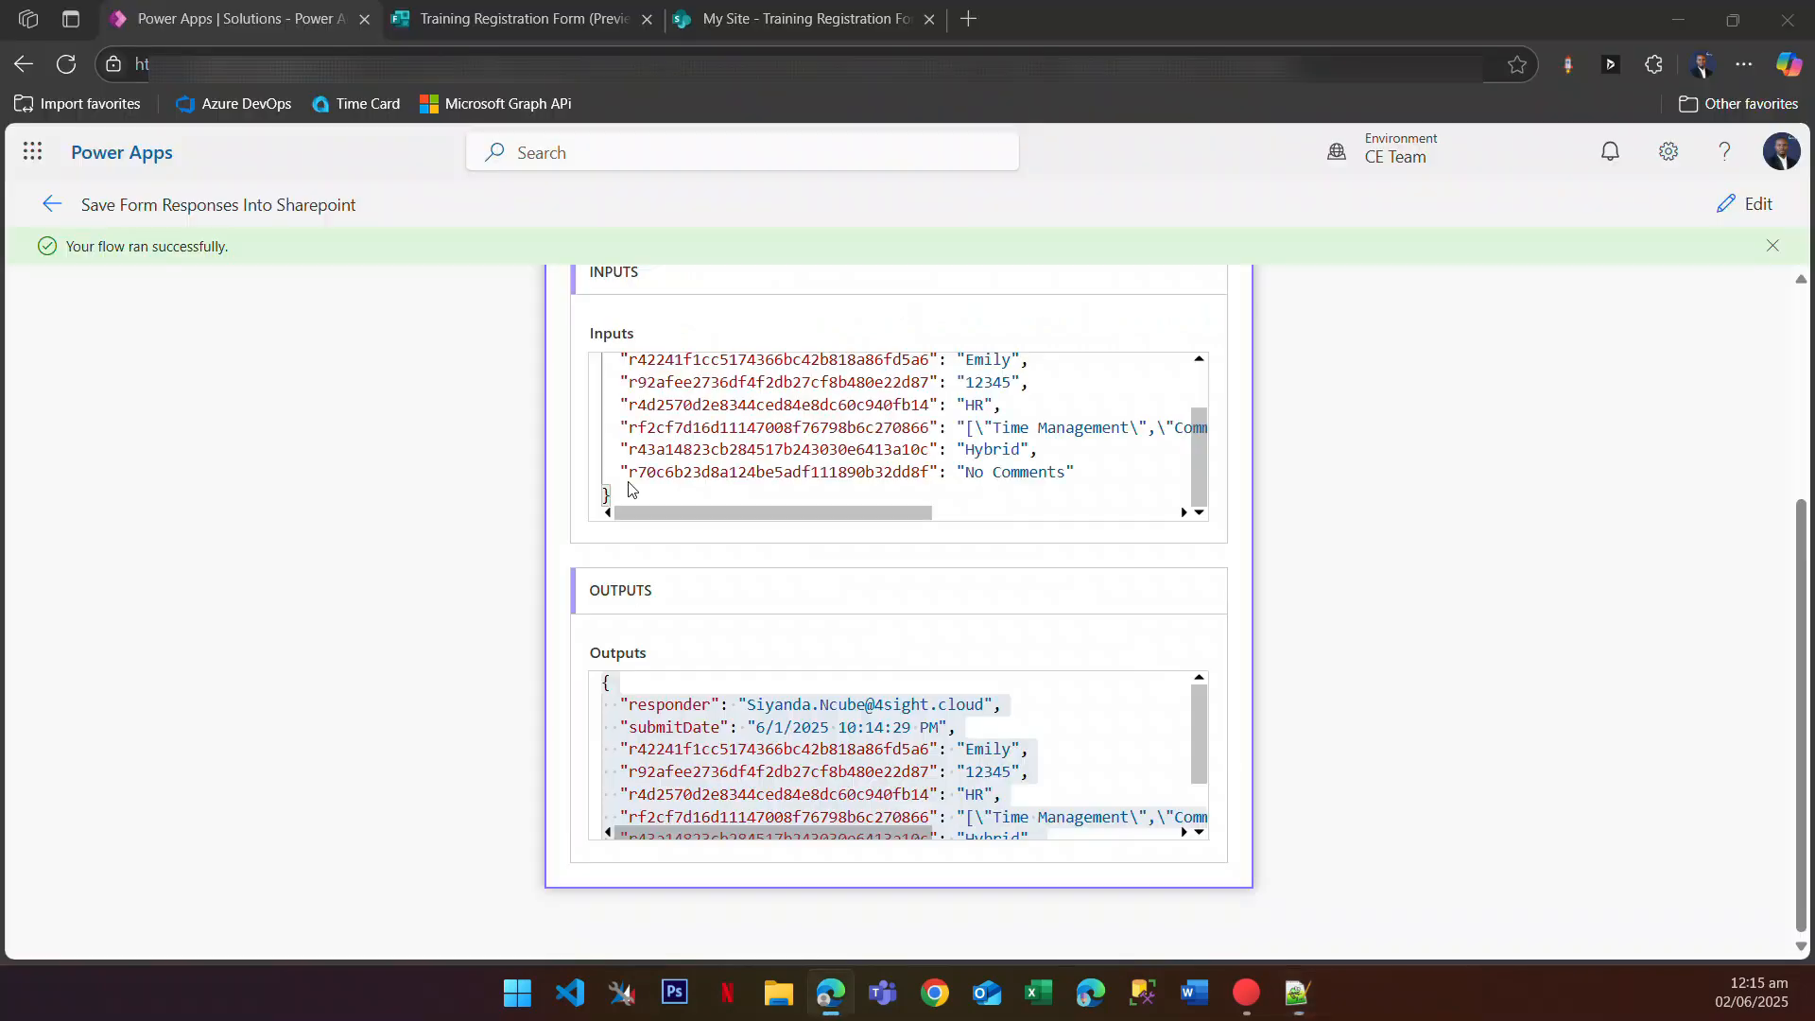
pyautogui.hotkey('ctrl', 'Tab')
pyautogui.hotkey('ctrl', 'Tab')
pyautogui.hotkey('alt', 'Tab')
pyautogui.hotkey('alt', 'Tab')
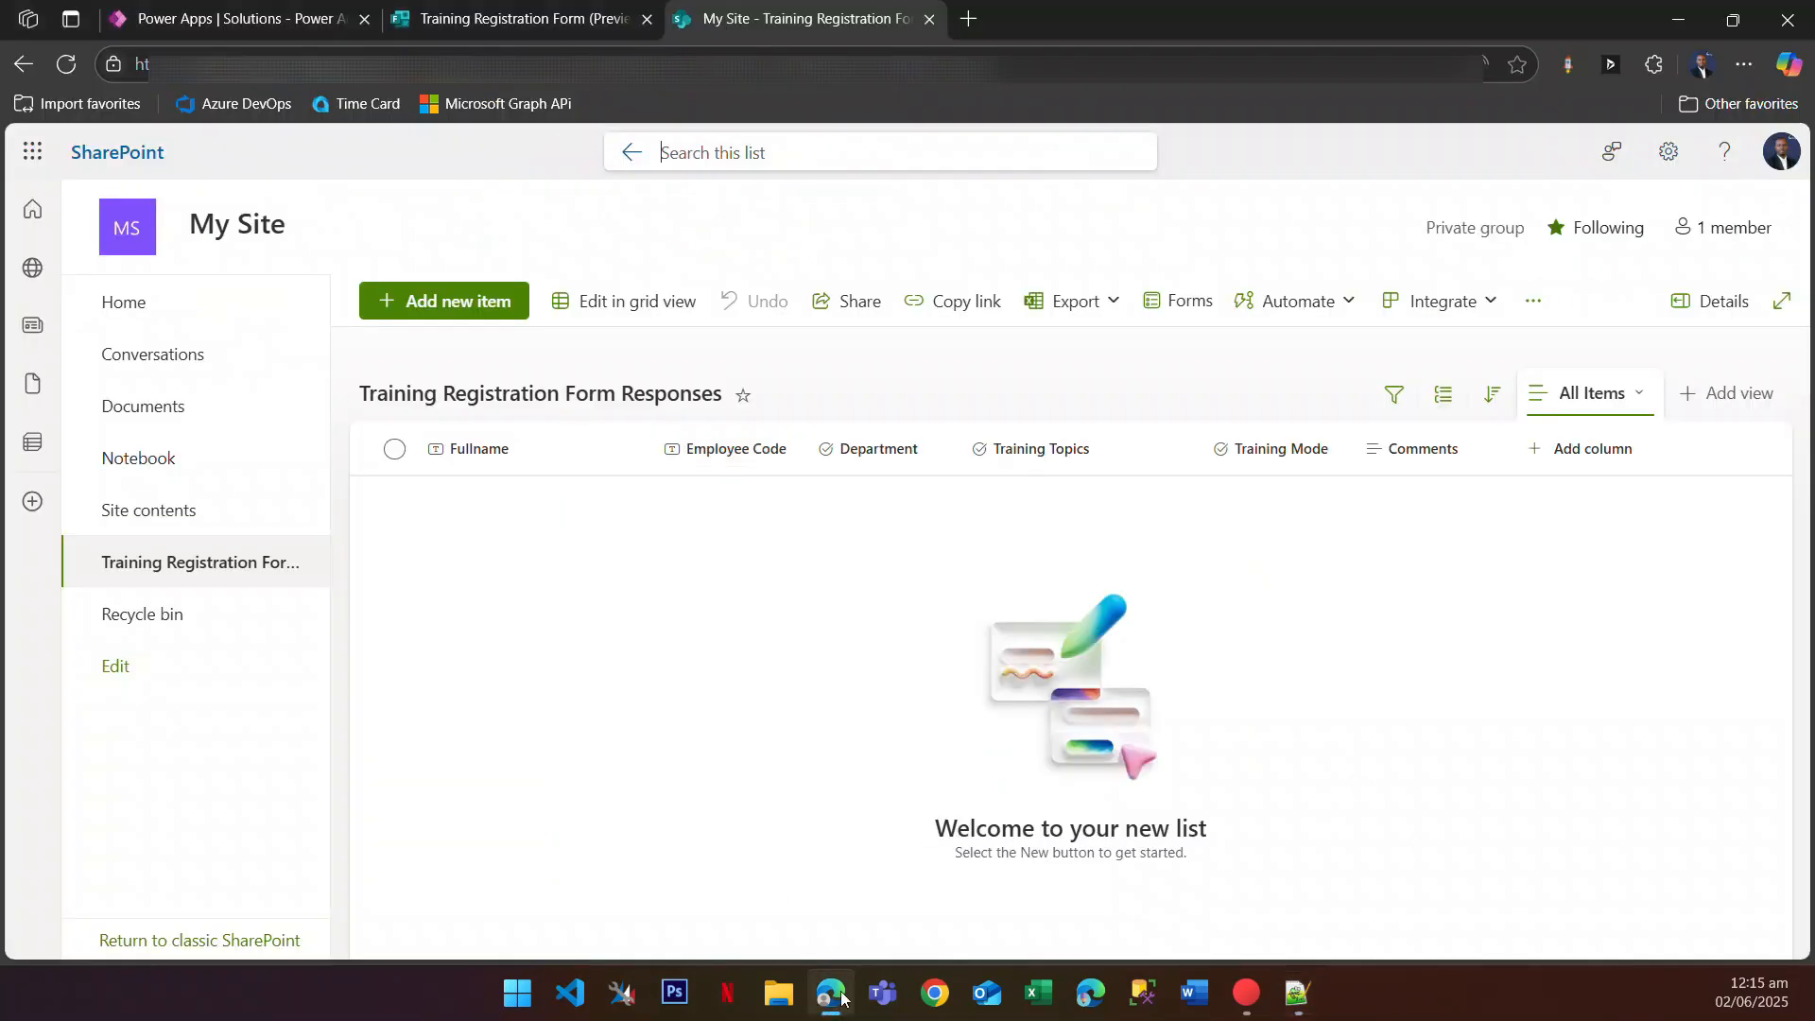
pyautogui.click(268, 14)
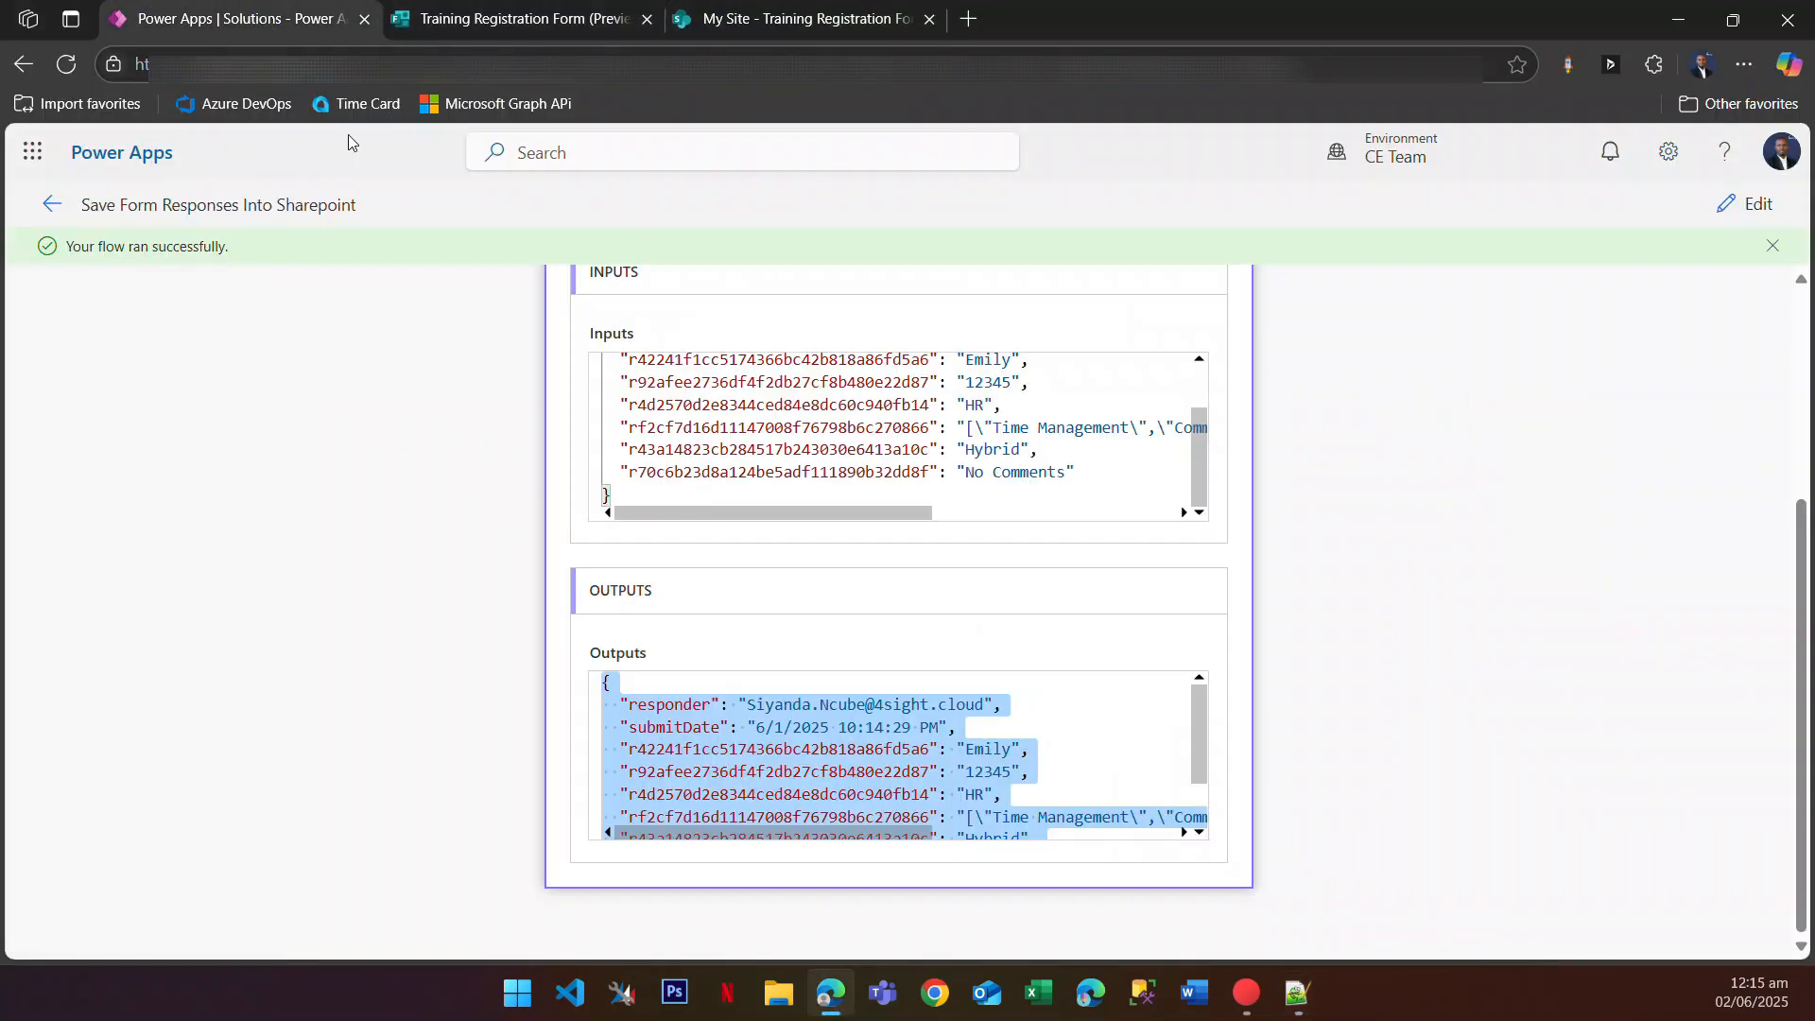
pyautogui.click(1748, 206)
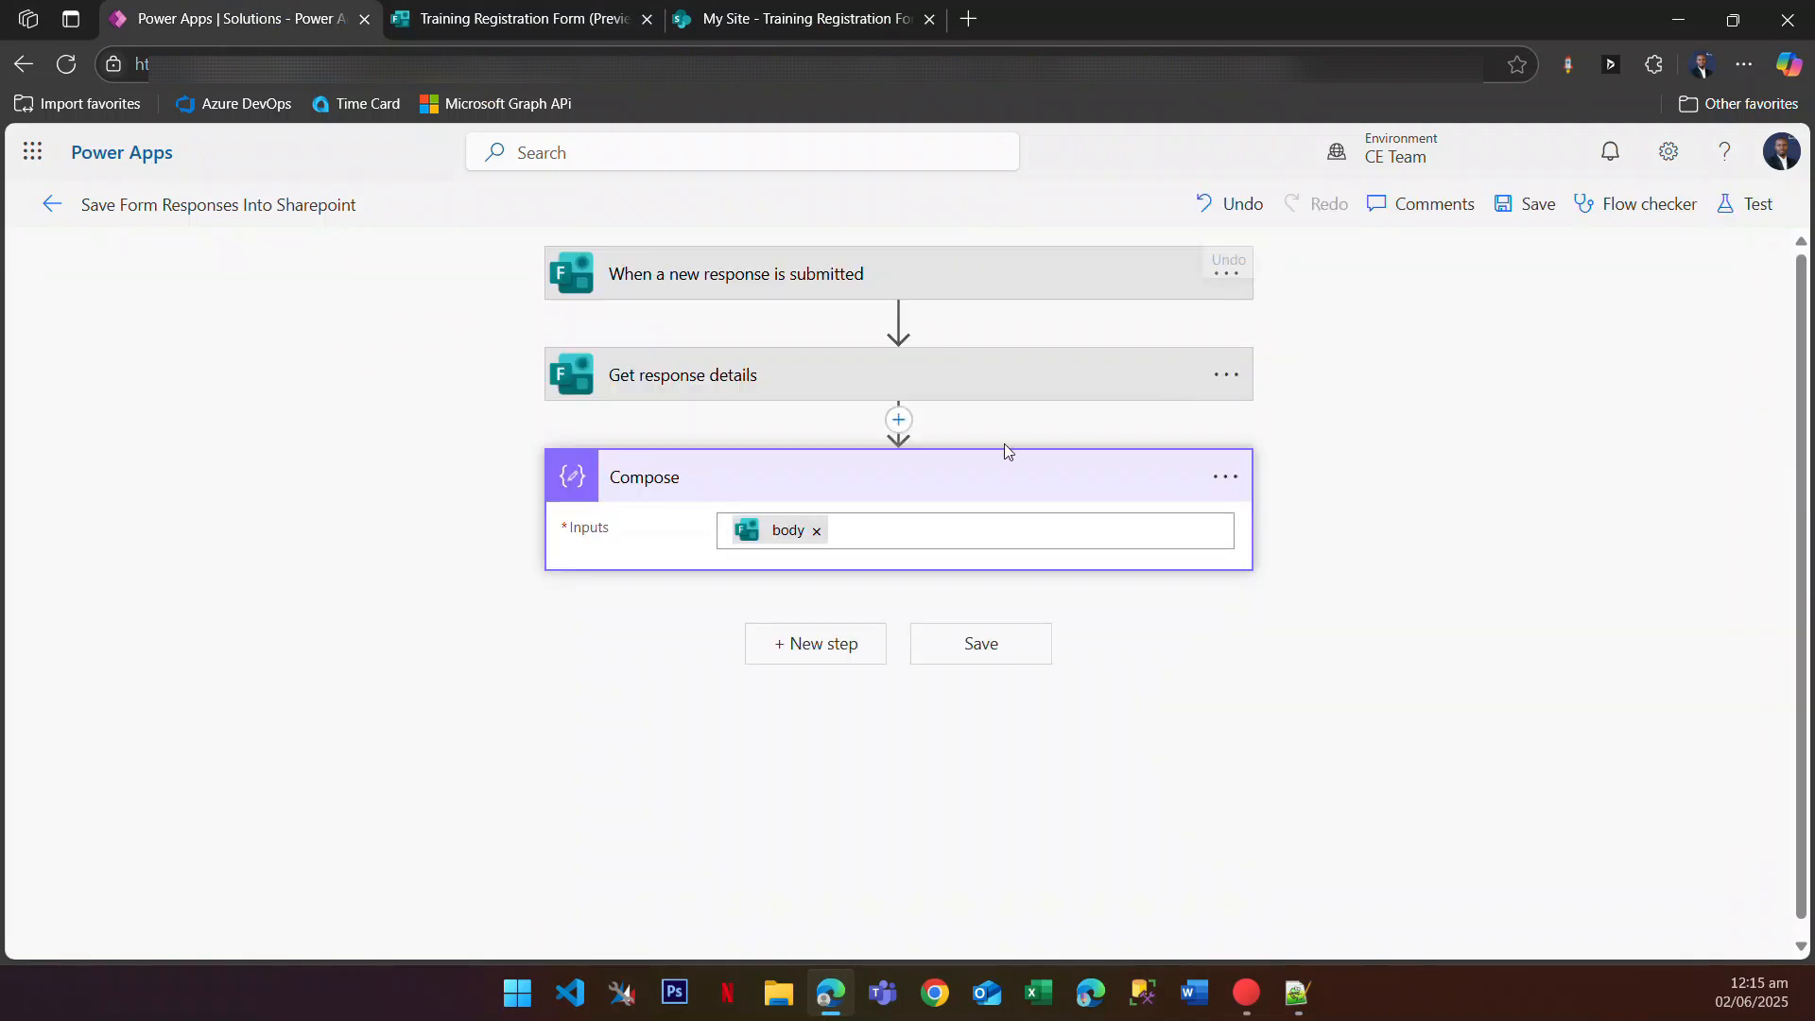
pyautogui.click(1225, 476)
pyautogui.click(1346, 811)
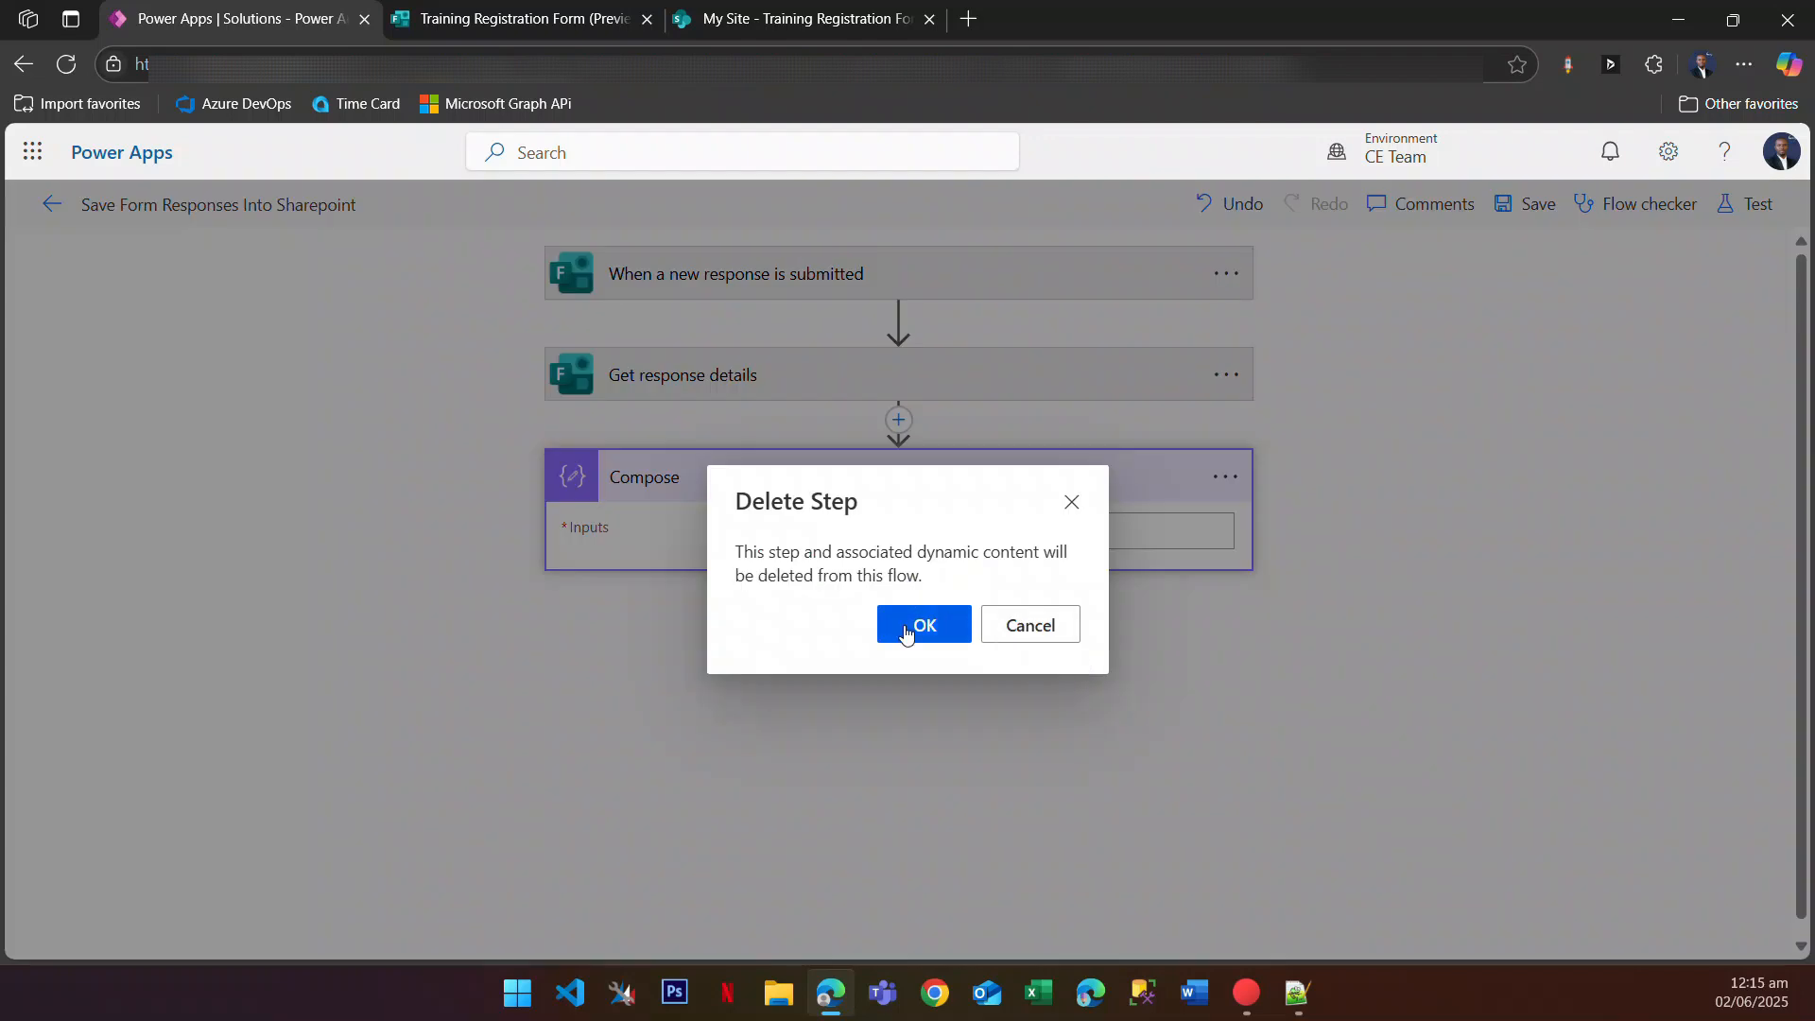
pyautogui.click(922, 623)
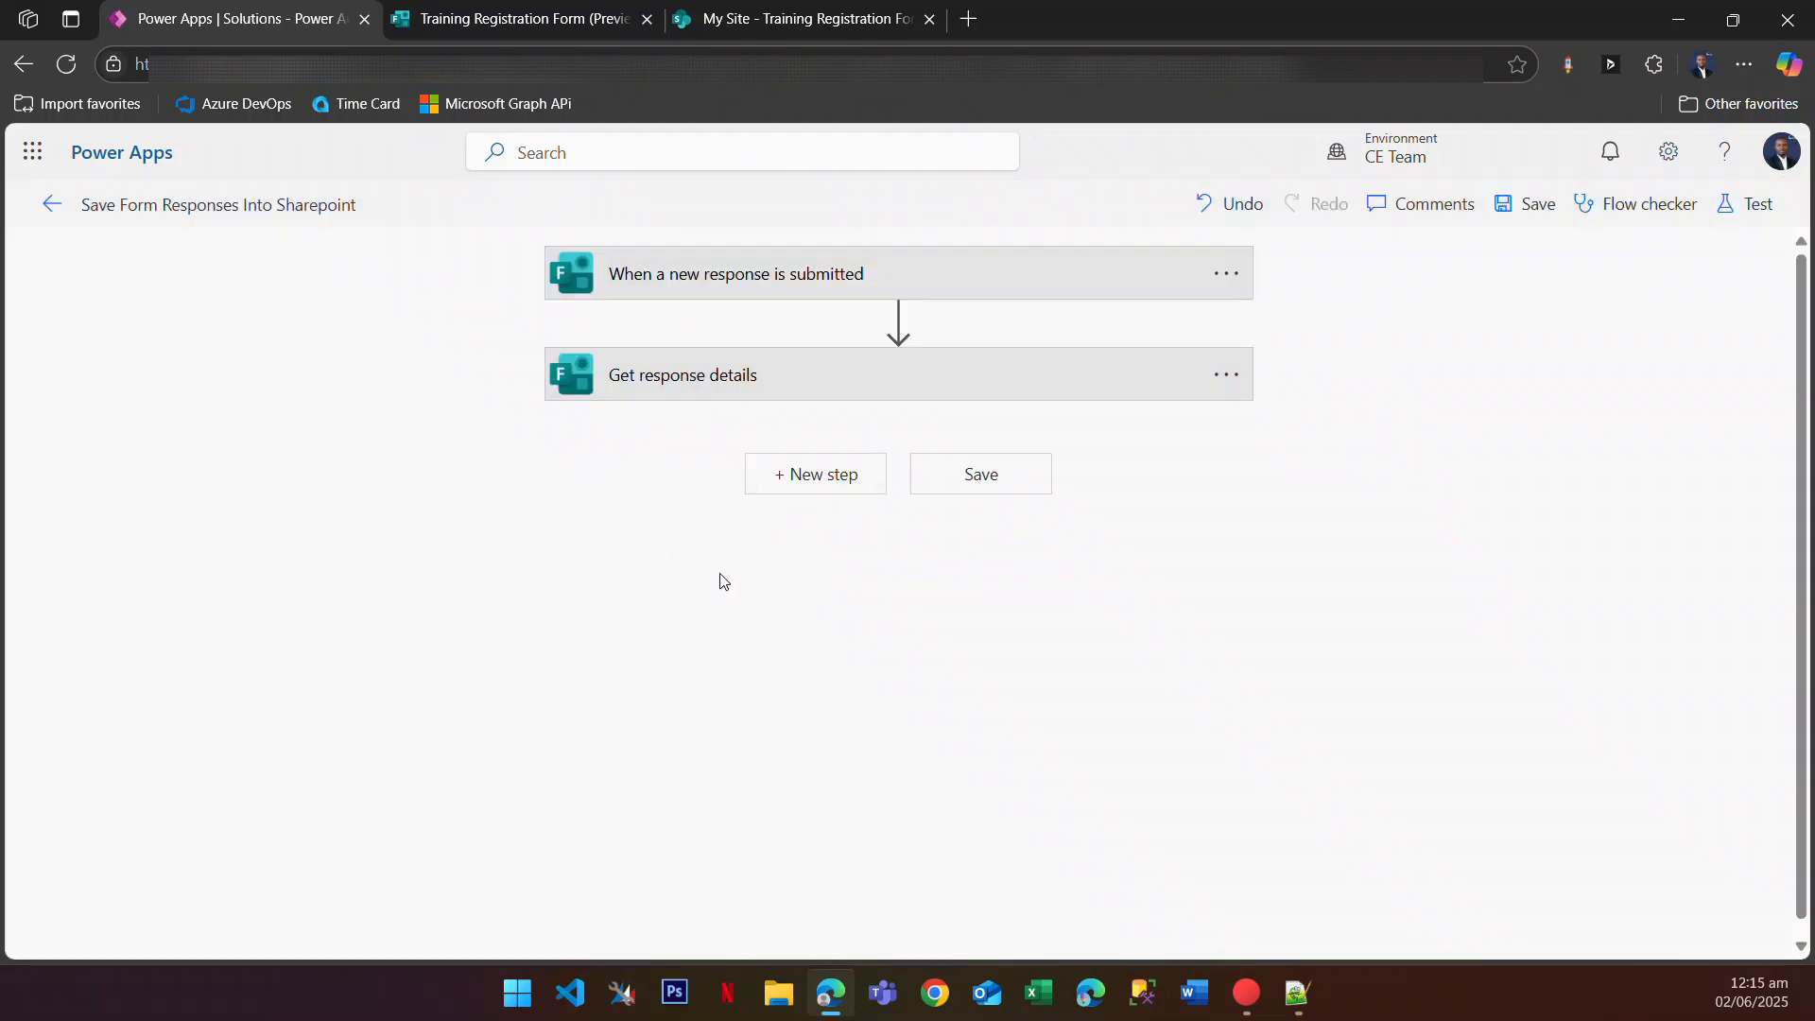
# Step: Add a SharePoint Create item action after Get response details
pyautogui.click(814, 486)
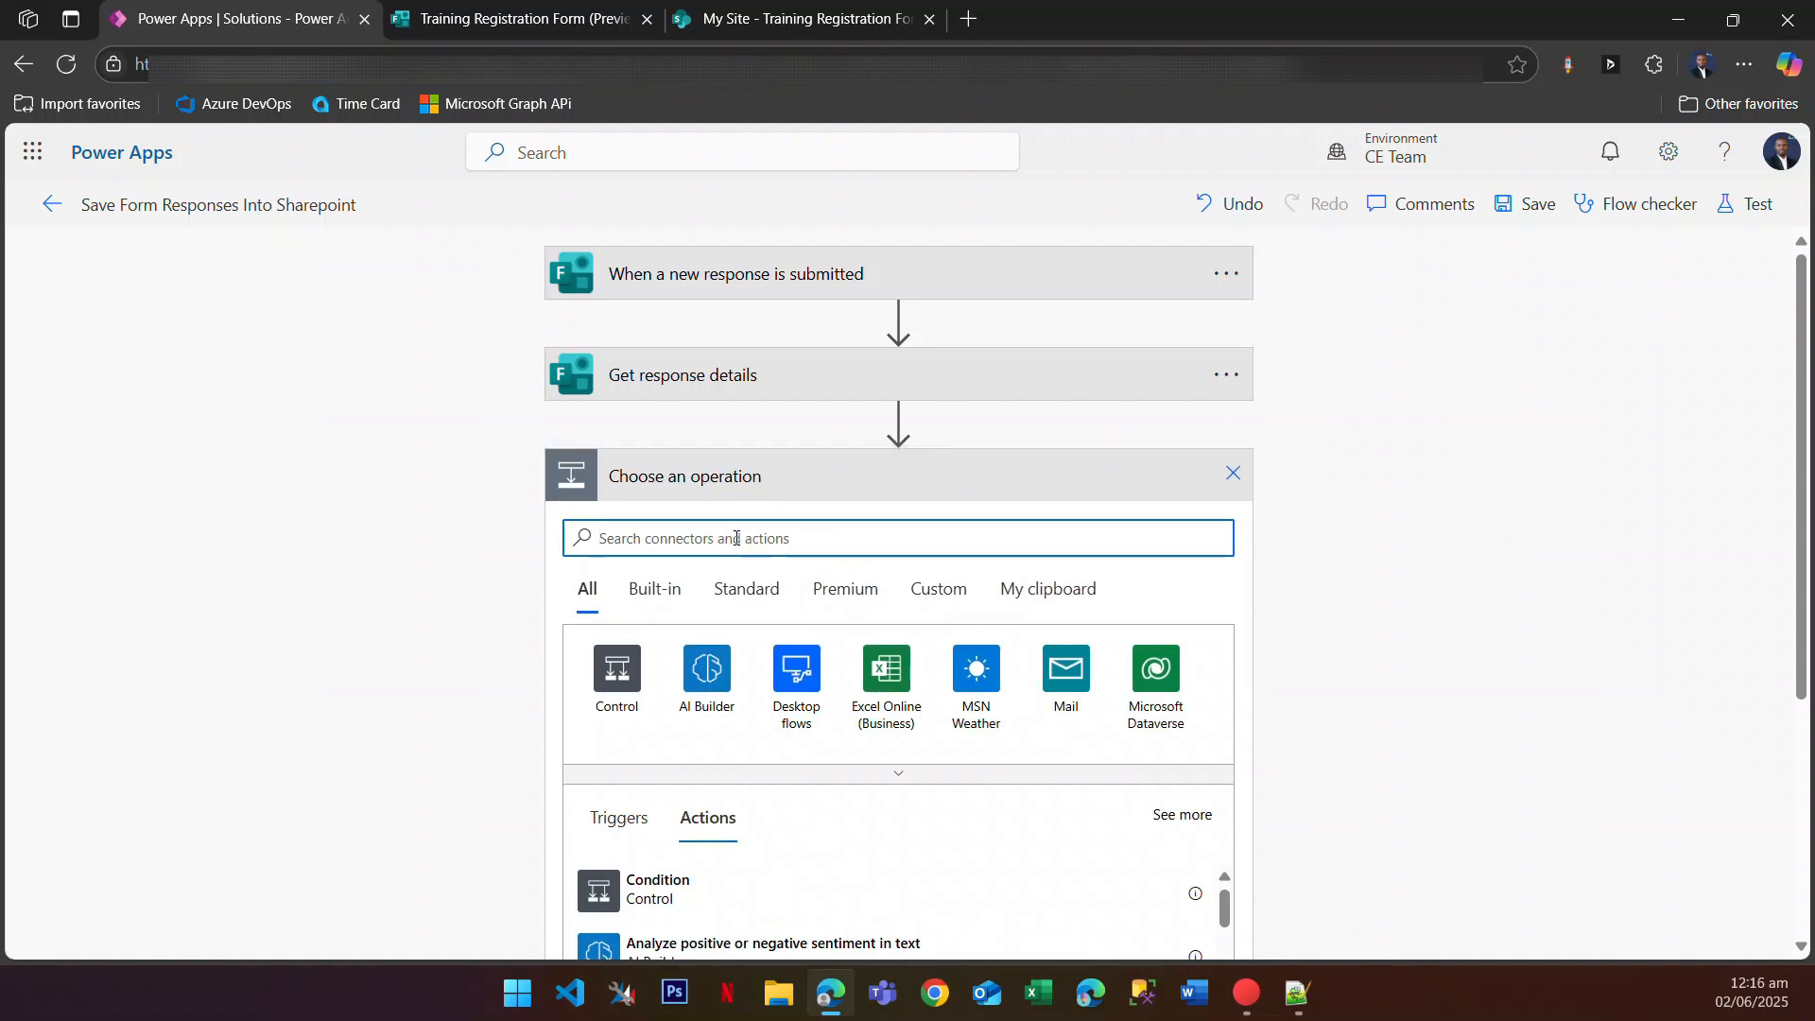
pyautogui.write('create')
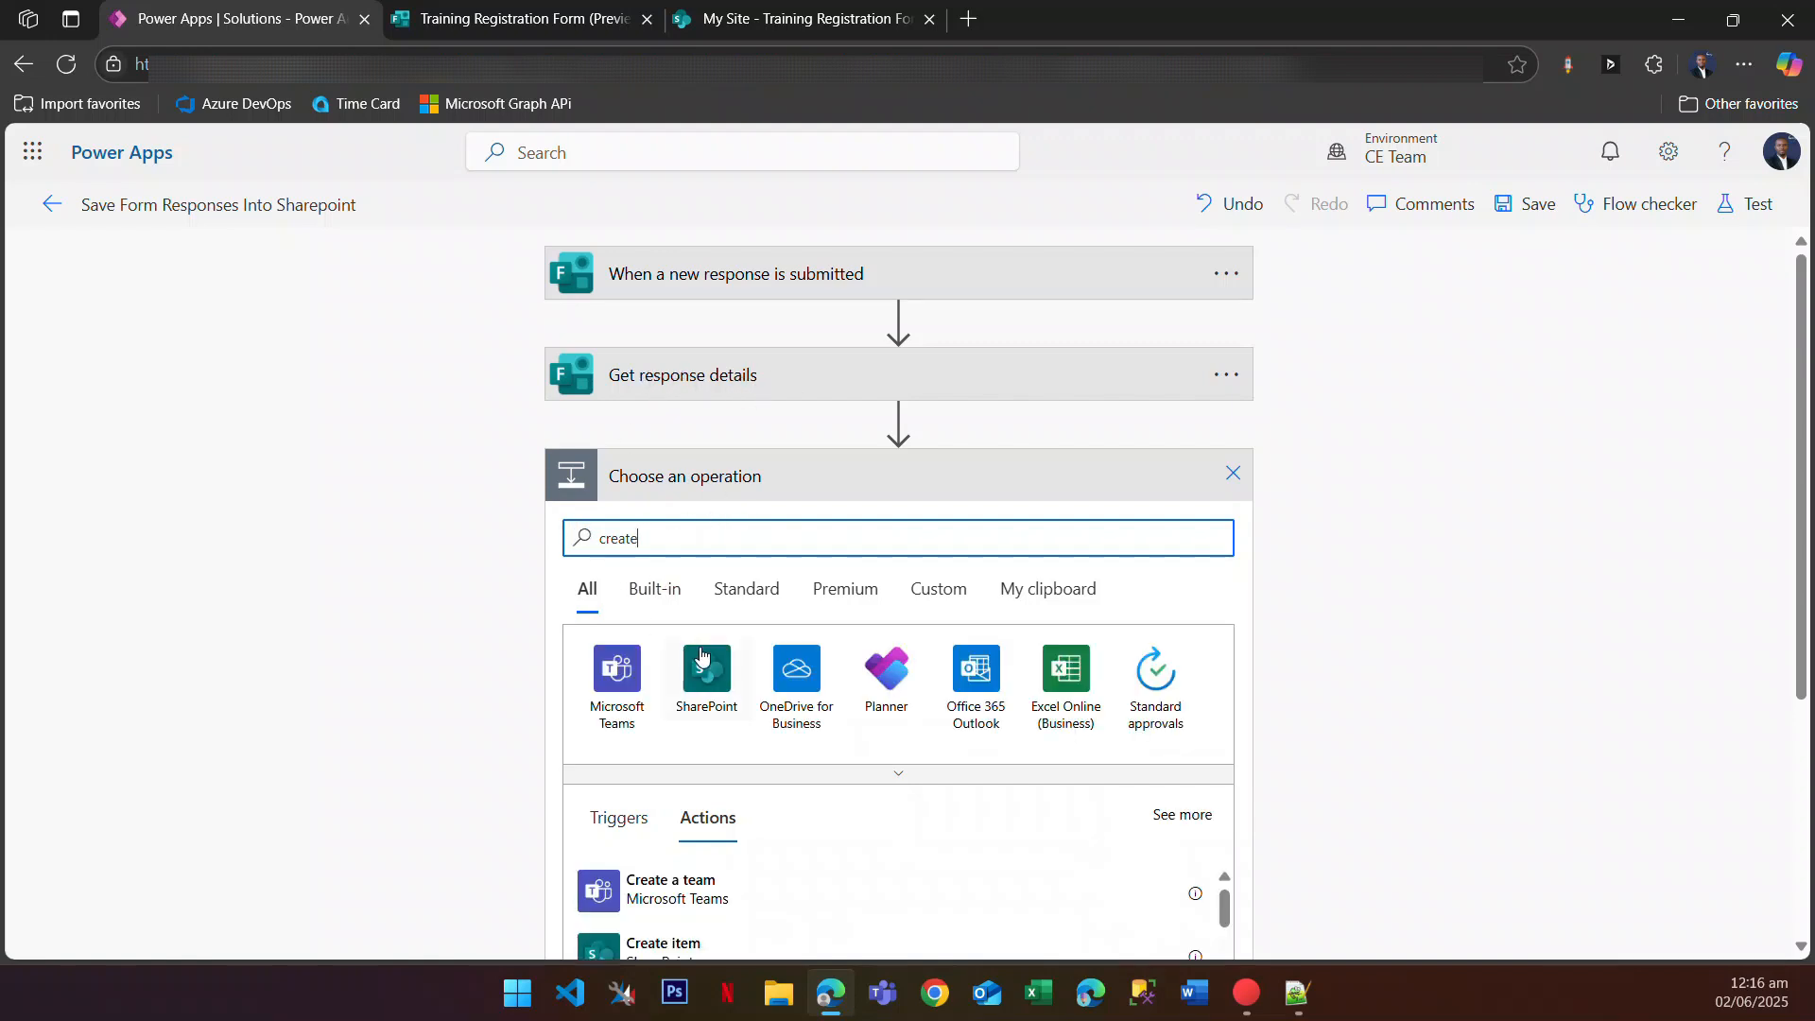
pyautogui.scroll(-1, 690, 927)
pyautogui.scroll(1, 689, 906)
pyautogui.click(688, 943)
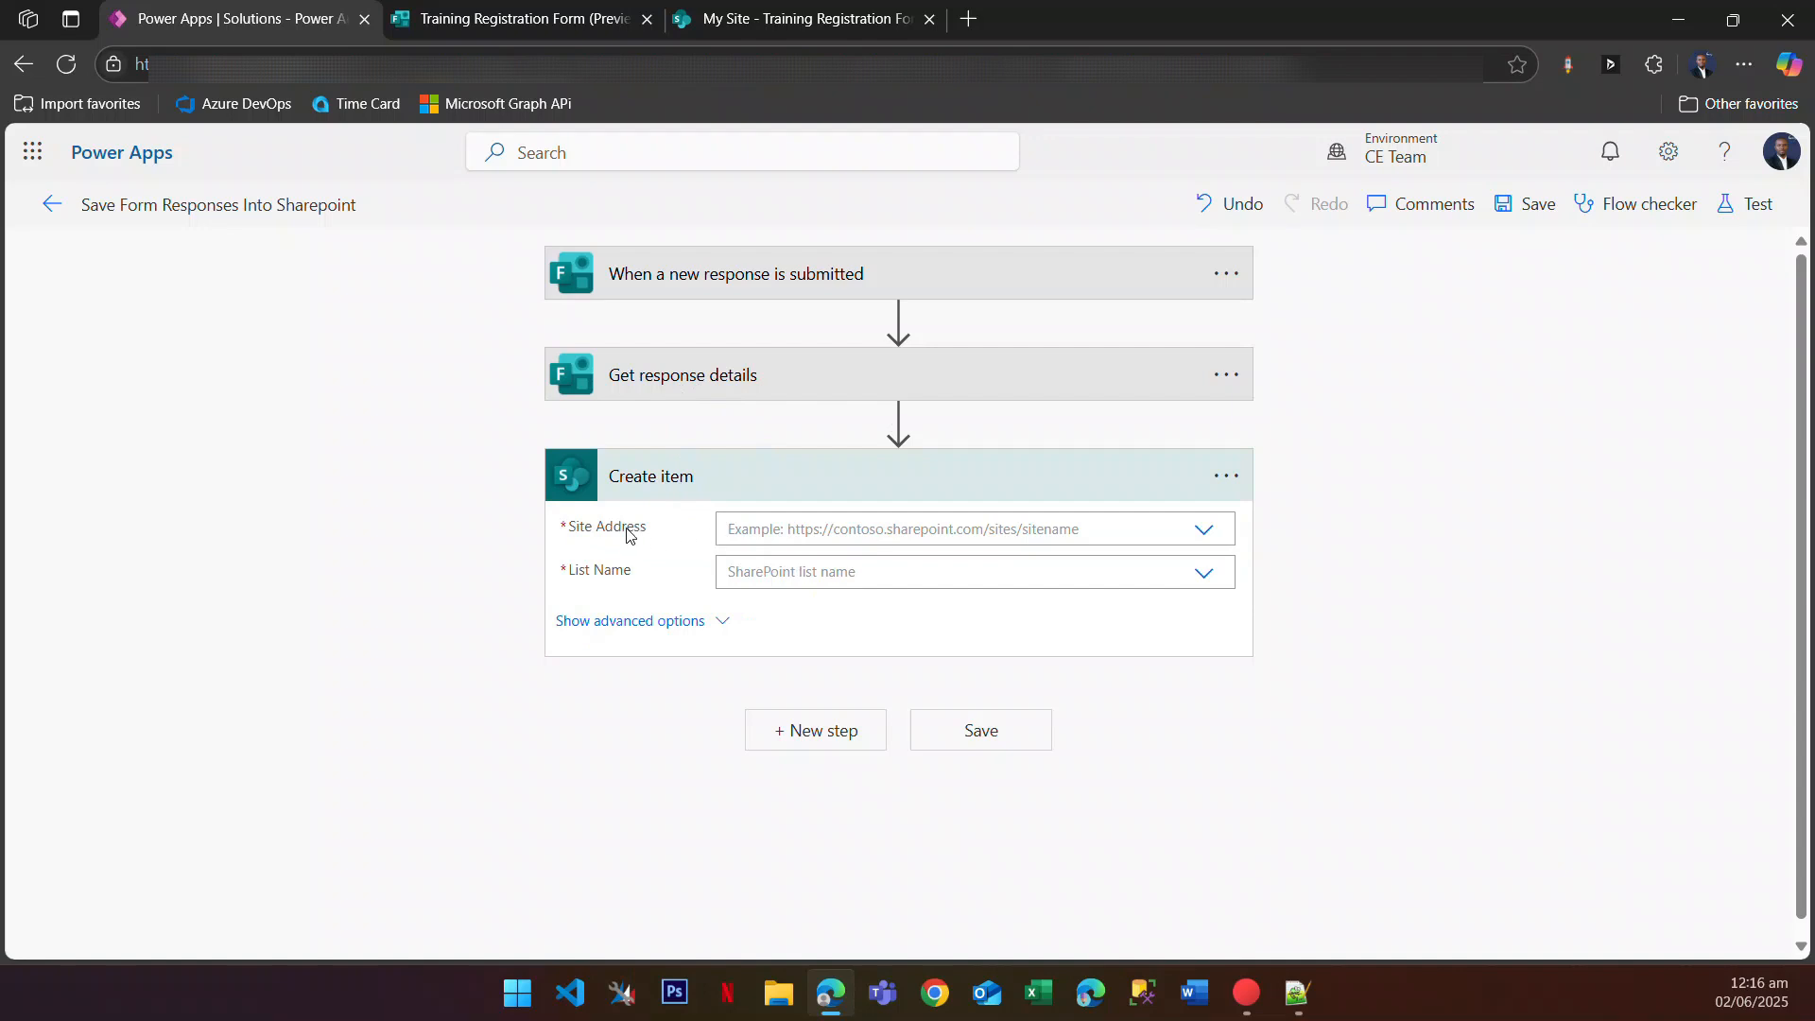
# Step: Set the Create item action's site address to My Site and its list name to Training Registration Form Responses
pyautogui.click(792, 528)
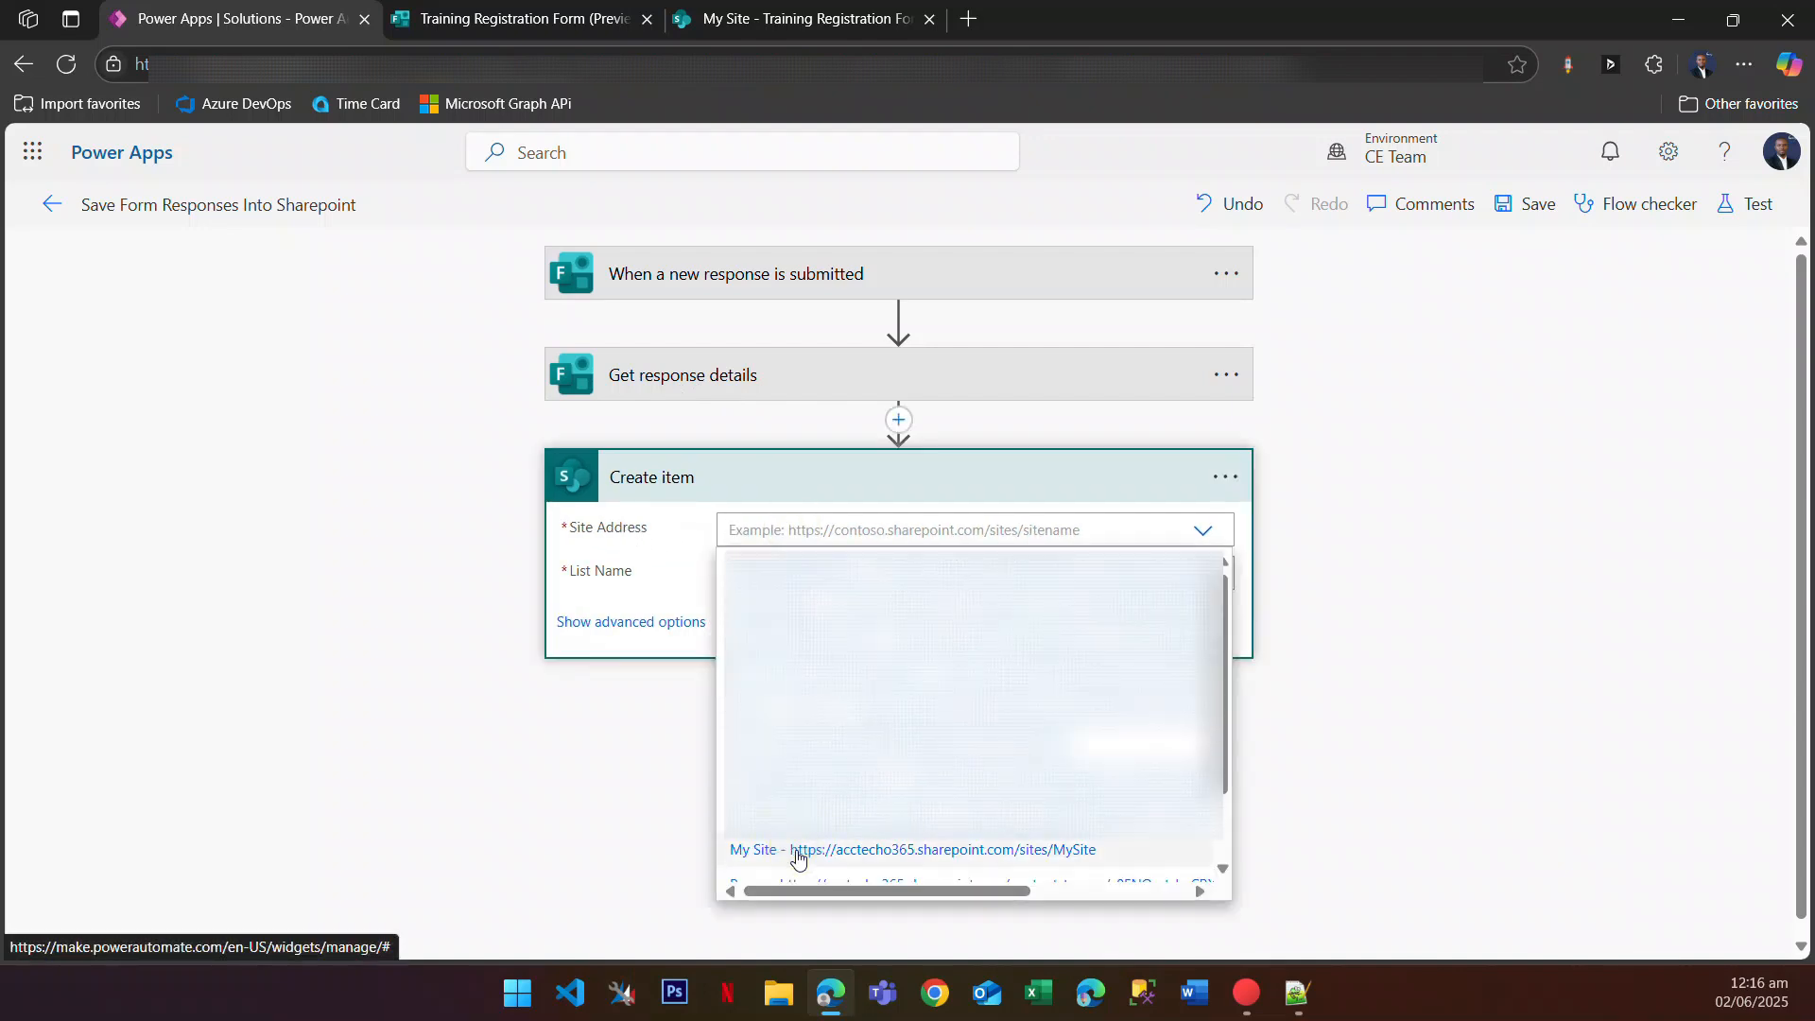
pyautogui.click(799, 849)
pyautogui.click(840, 570)
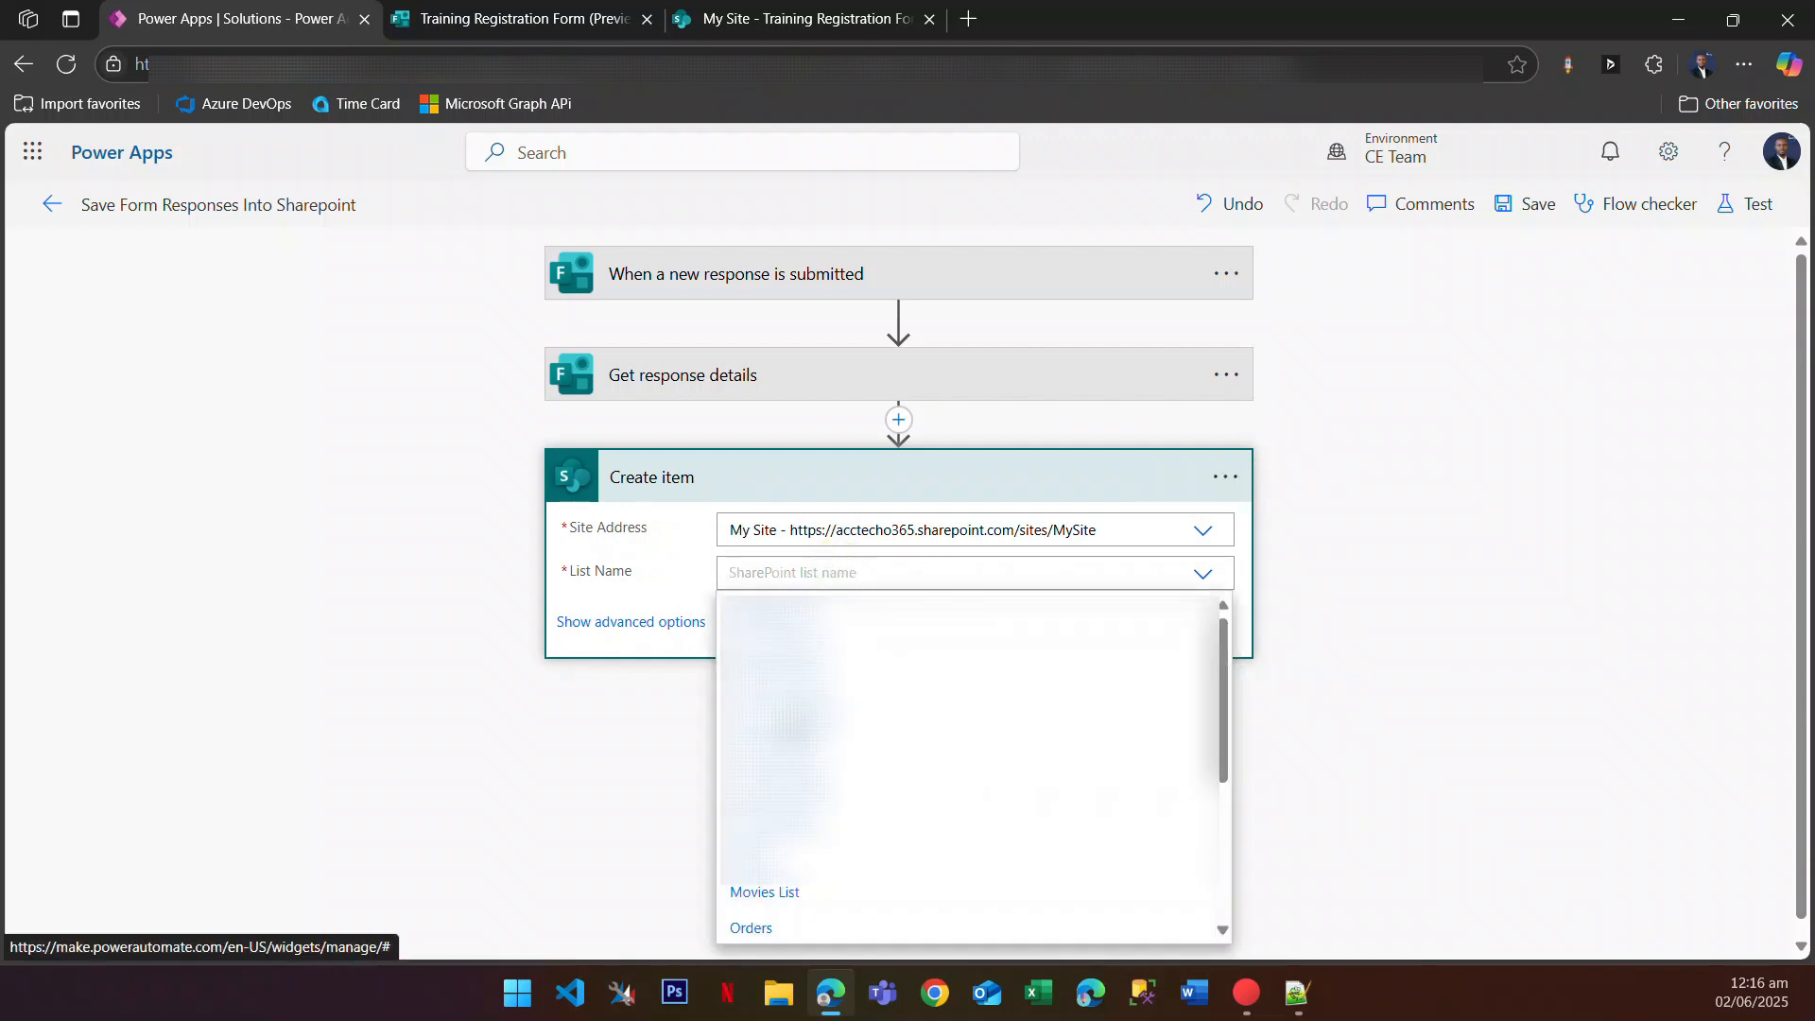
pyautogui.write('train')
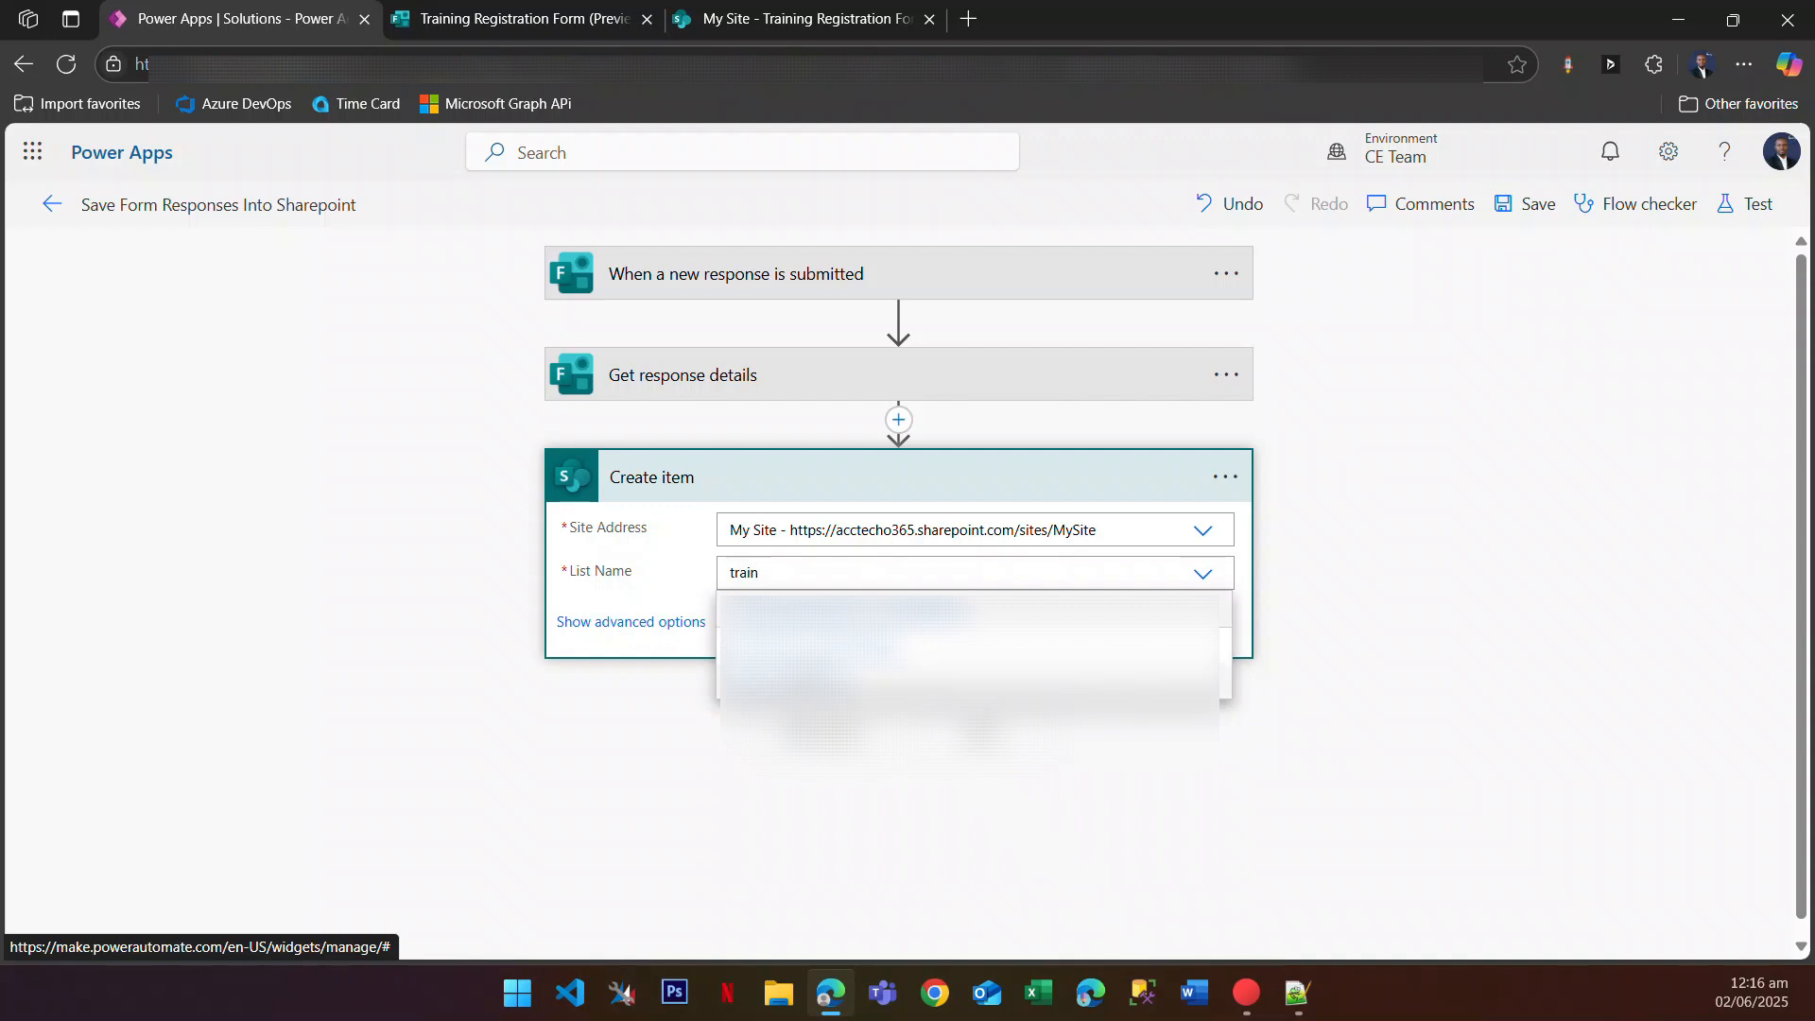
pyautogui.click(851, 613)
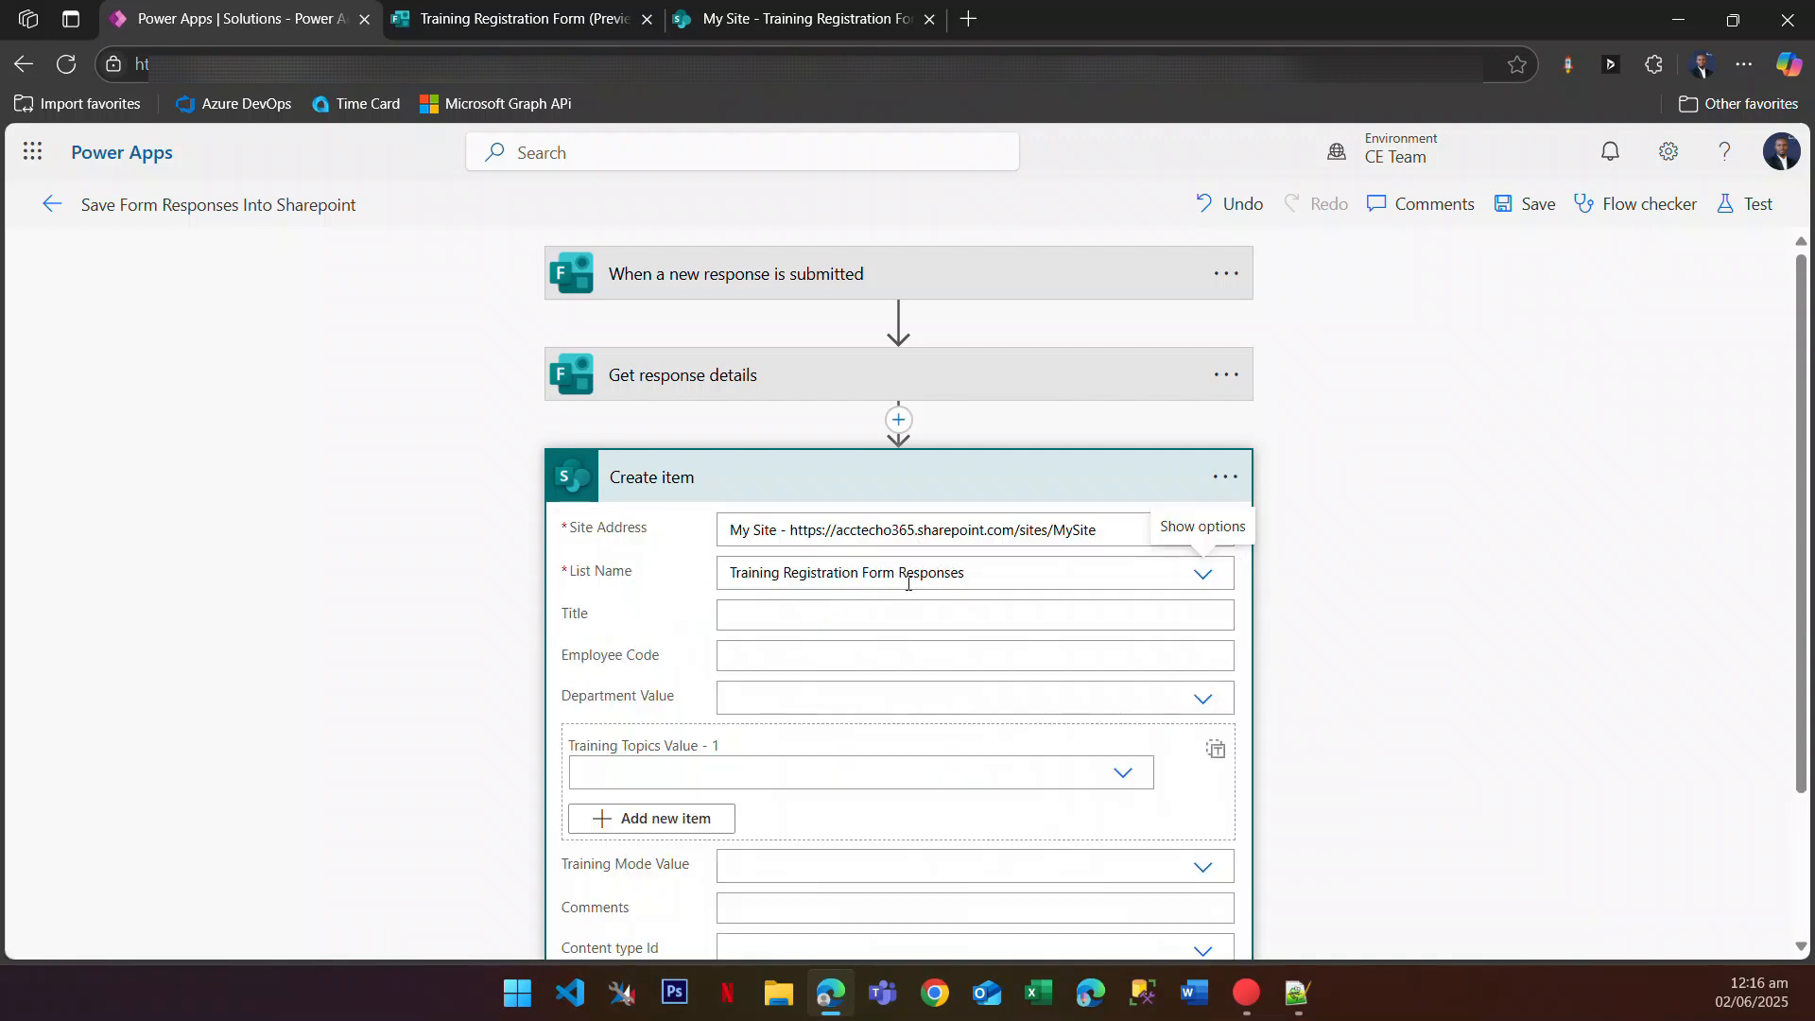
# Step: Map the Create item action's Title to the Fullname answer from Get response details
pyautogui.scroll(-2, 783, 587)
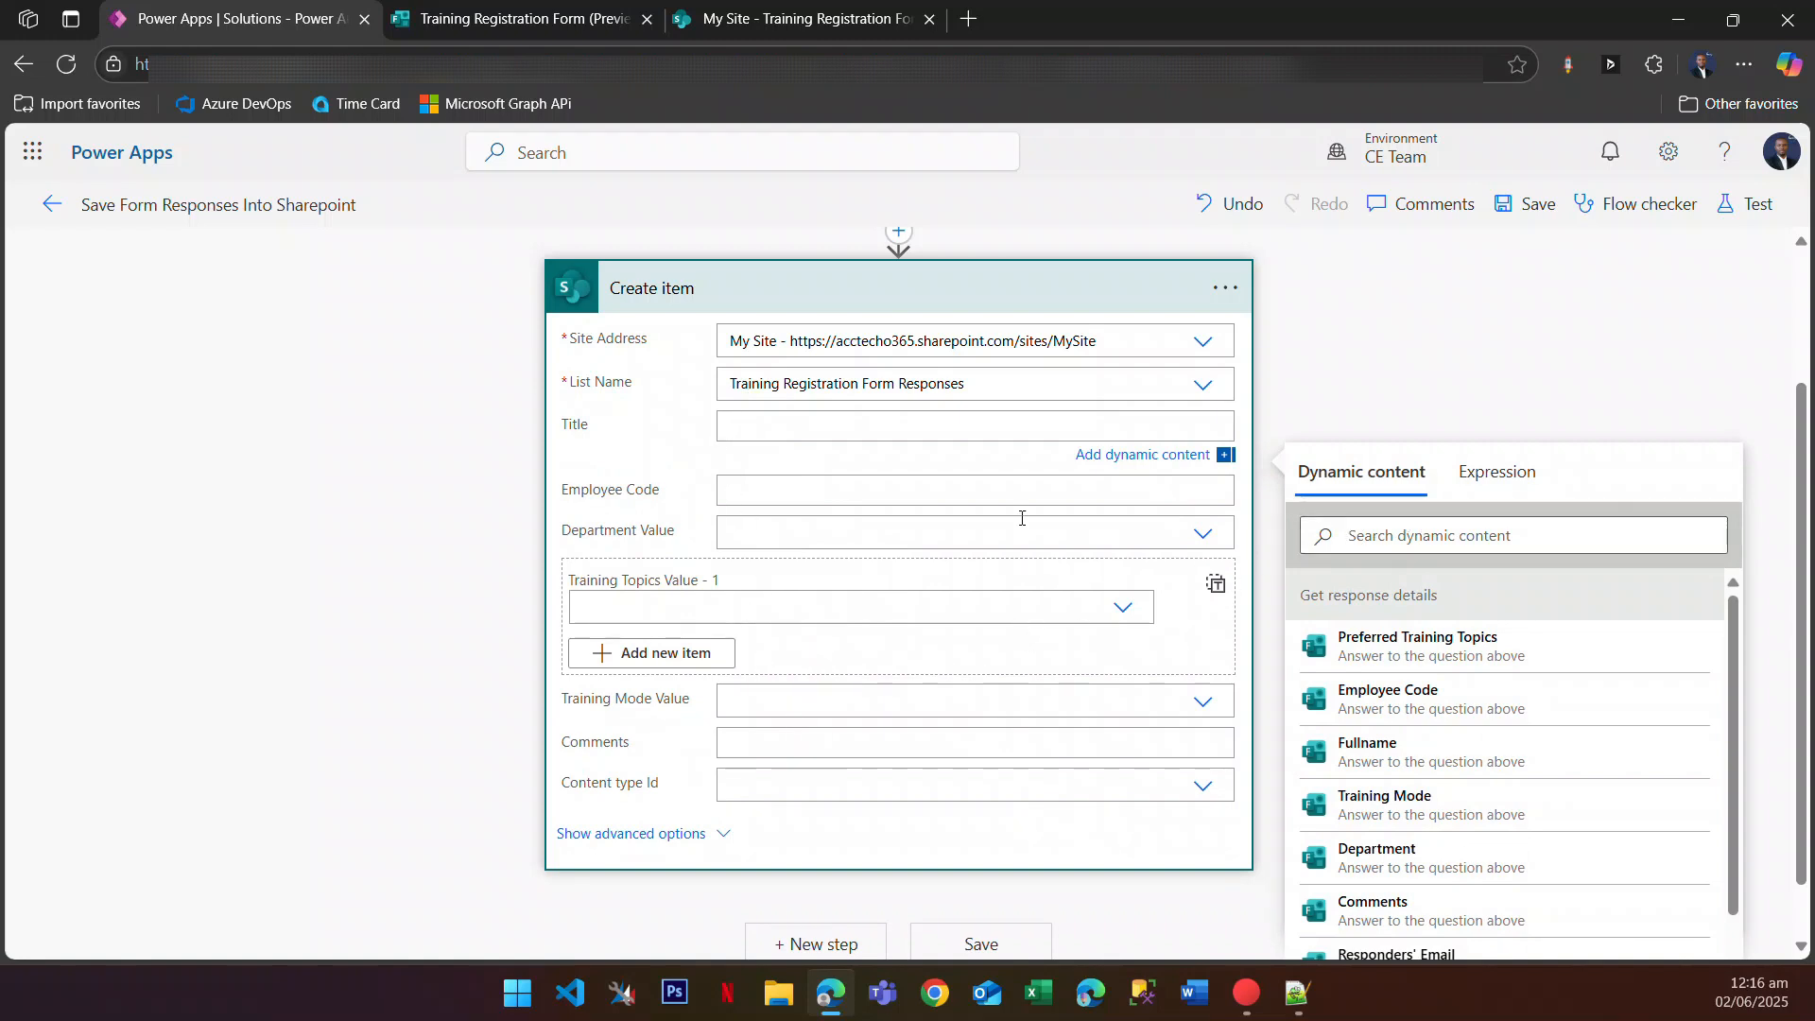
pyautogui.click(1384, 538)
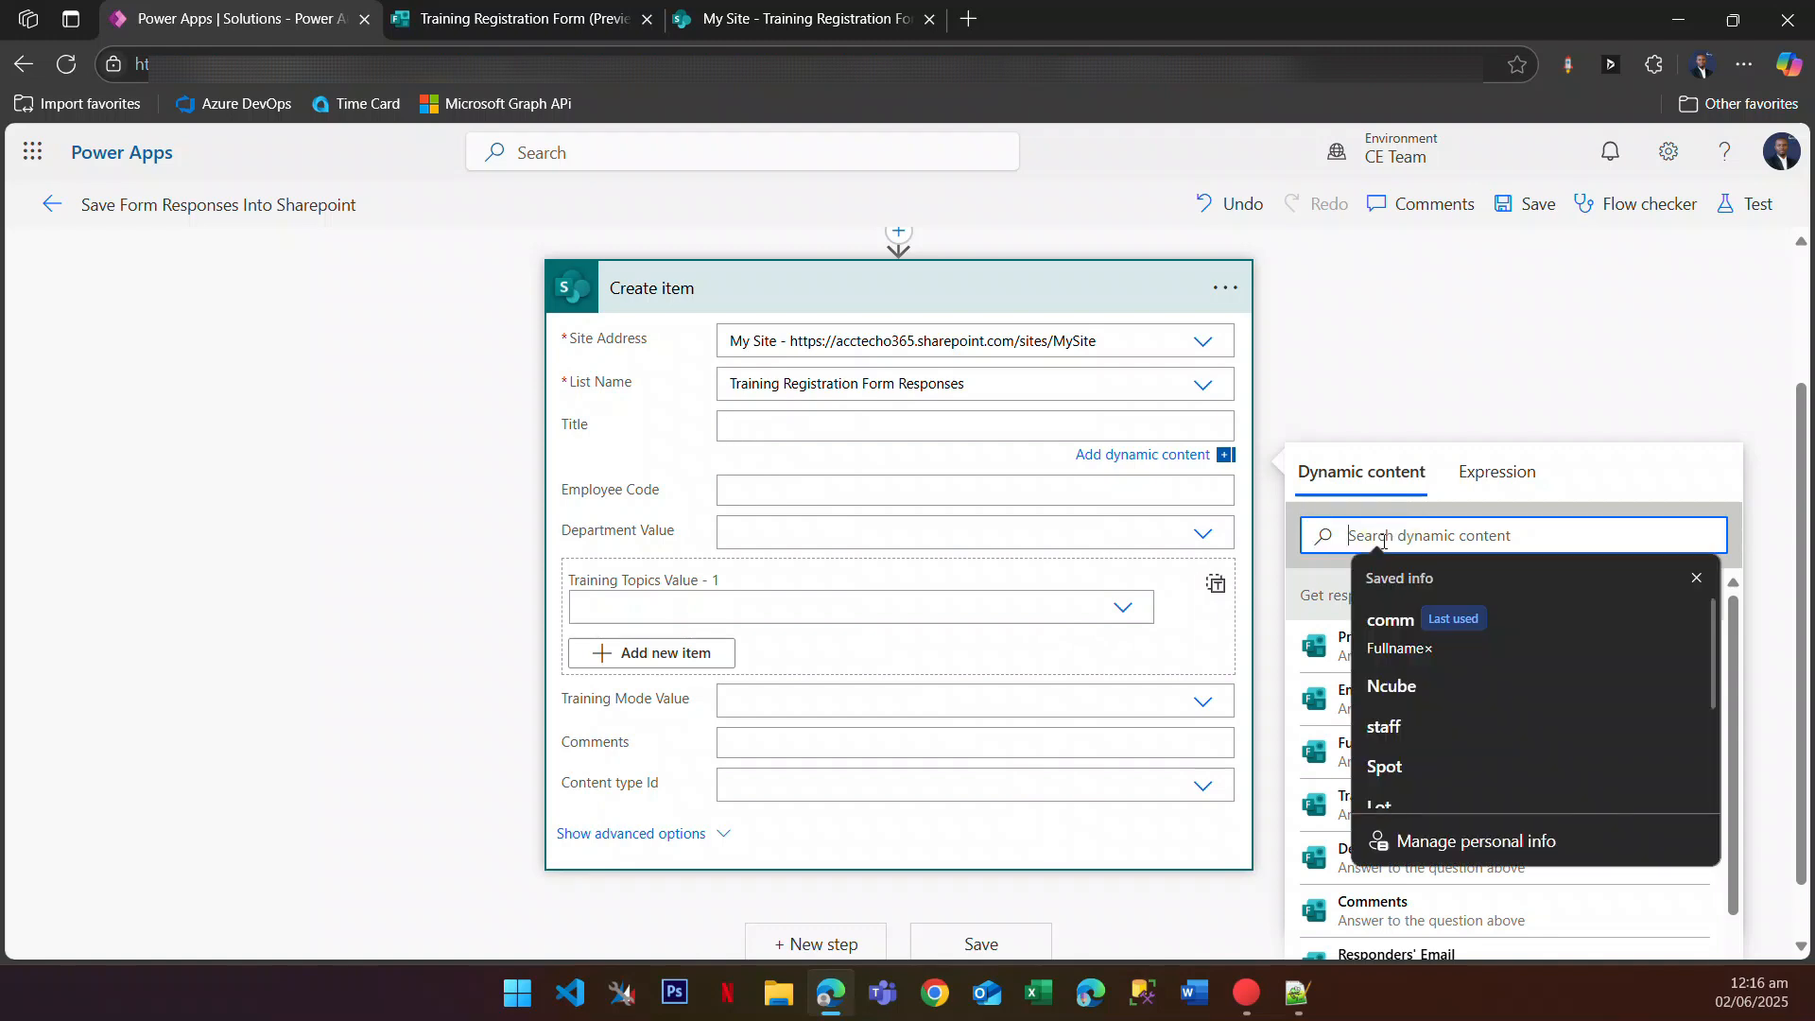
pyautogui.write('full')
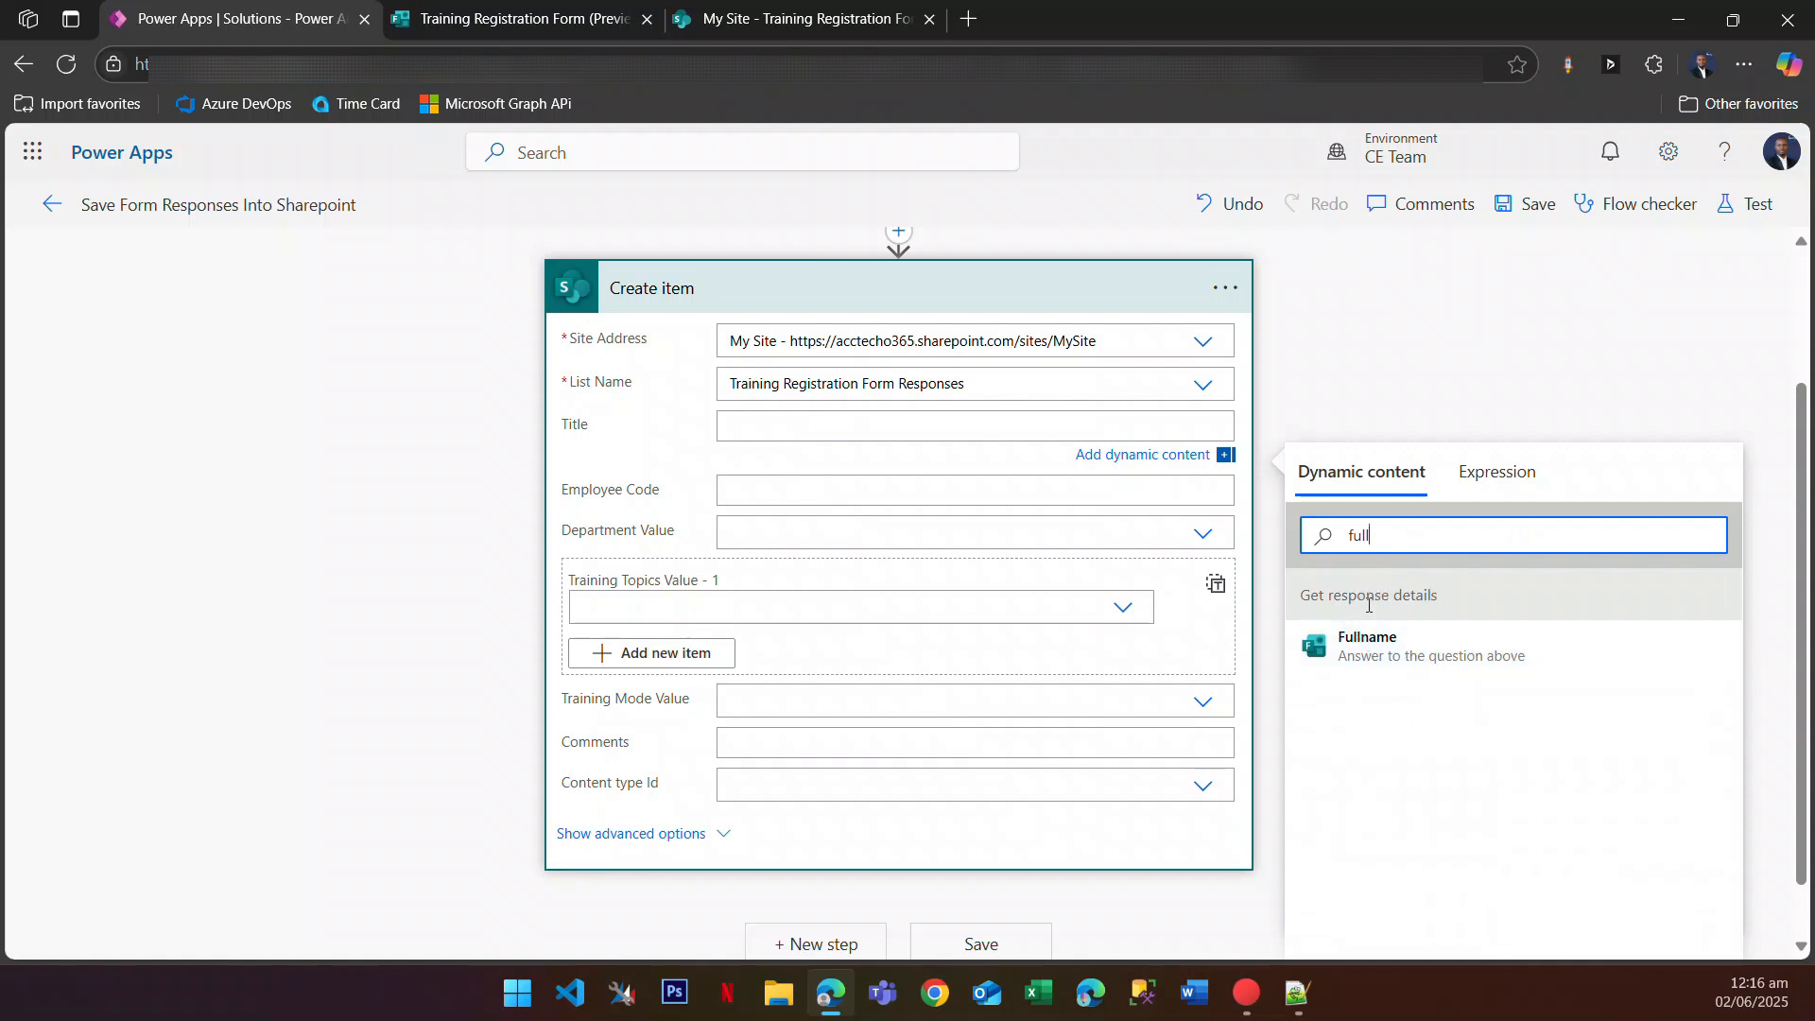
pyautogui.click(764, 433)
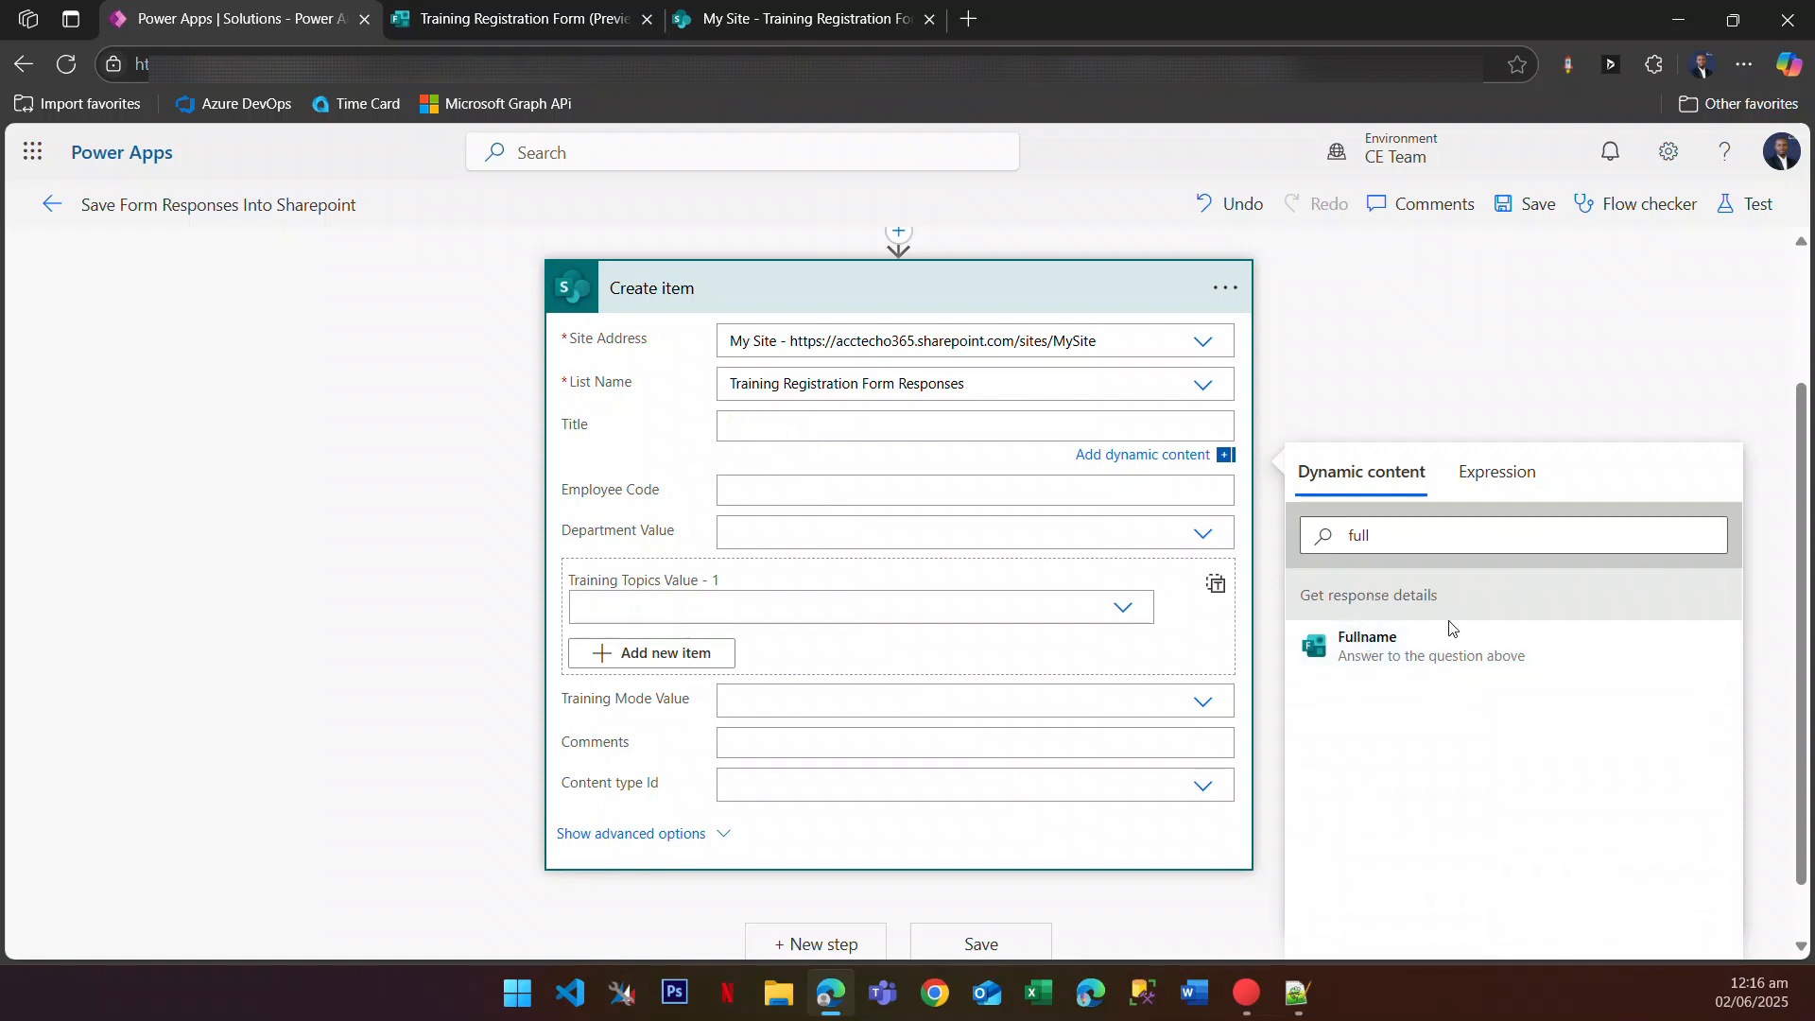
pyautogui.click(1367, 640)
# Step: Map the Create item action's Employee Code field to the Employee Code answer from Get response details
pyautogui.click(789, 491)
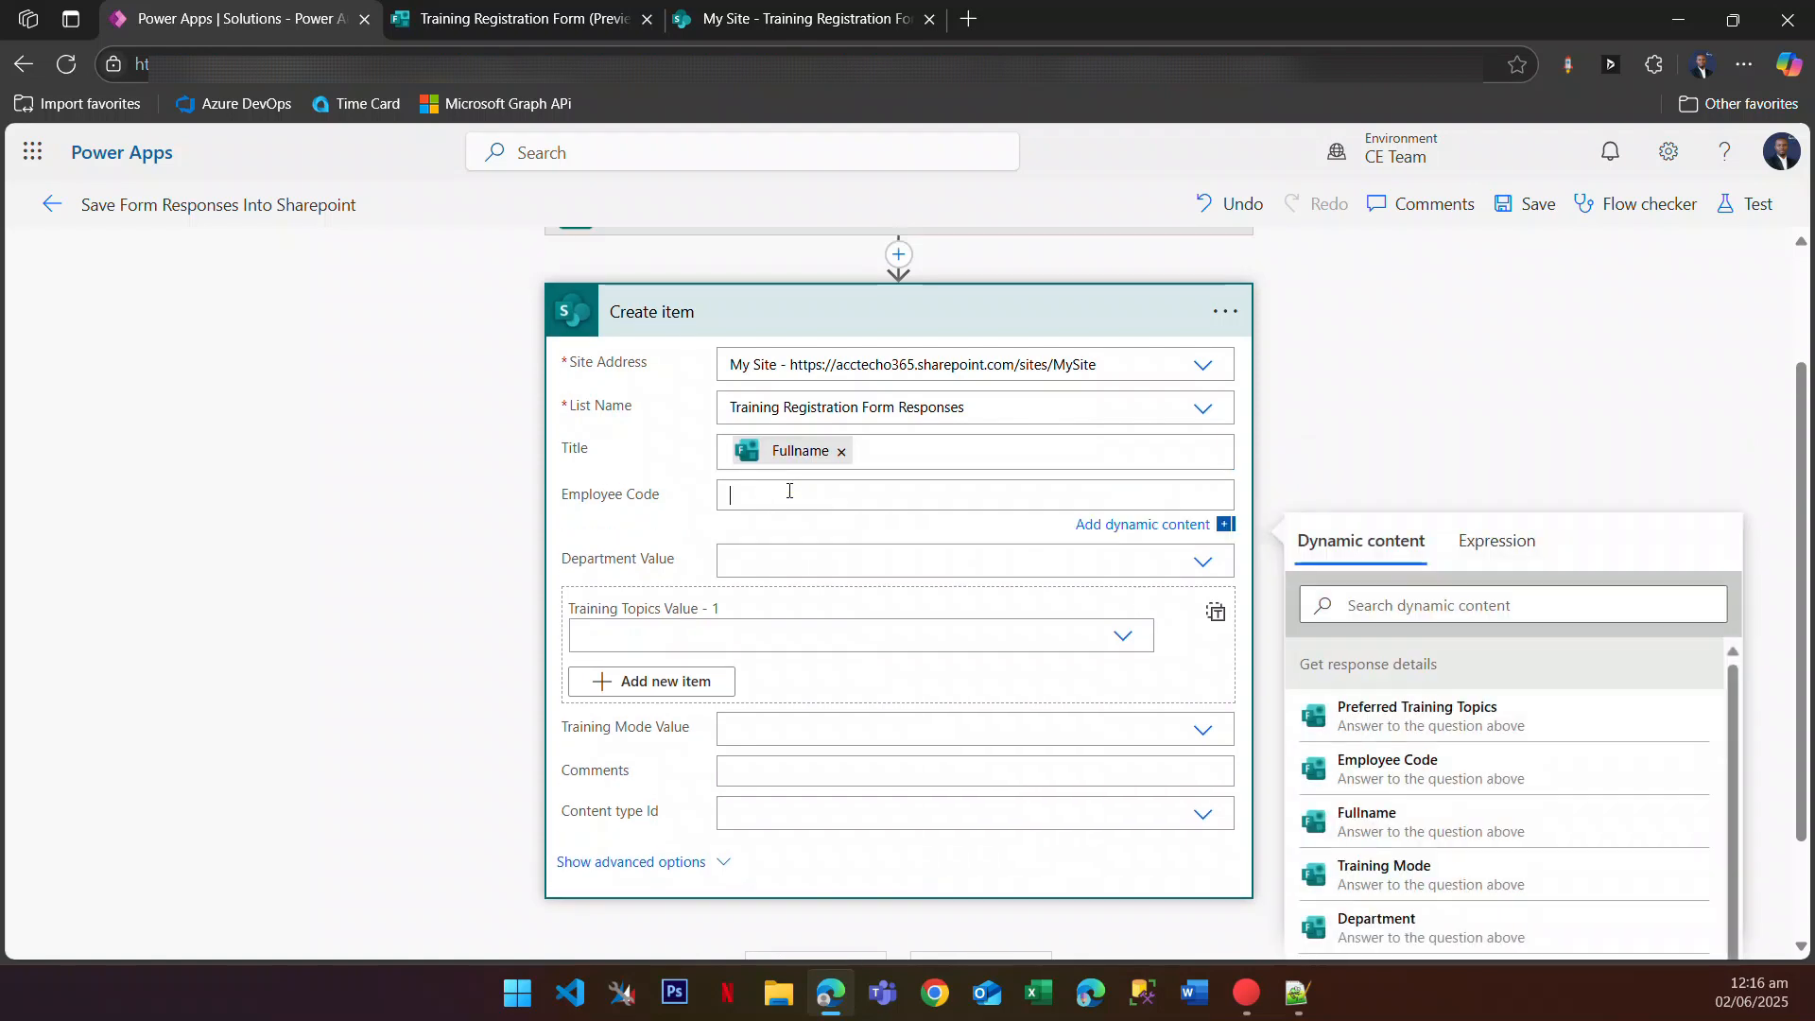
pyautogui.click(1427, 604)
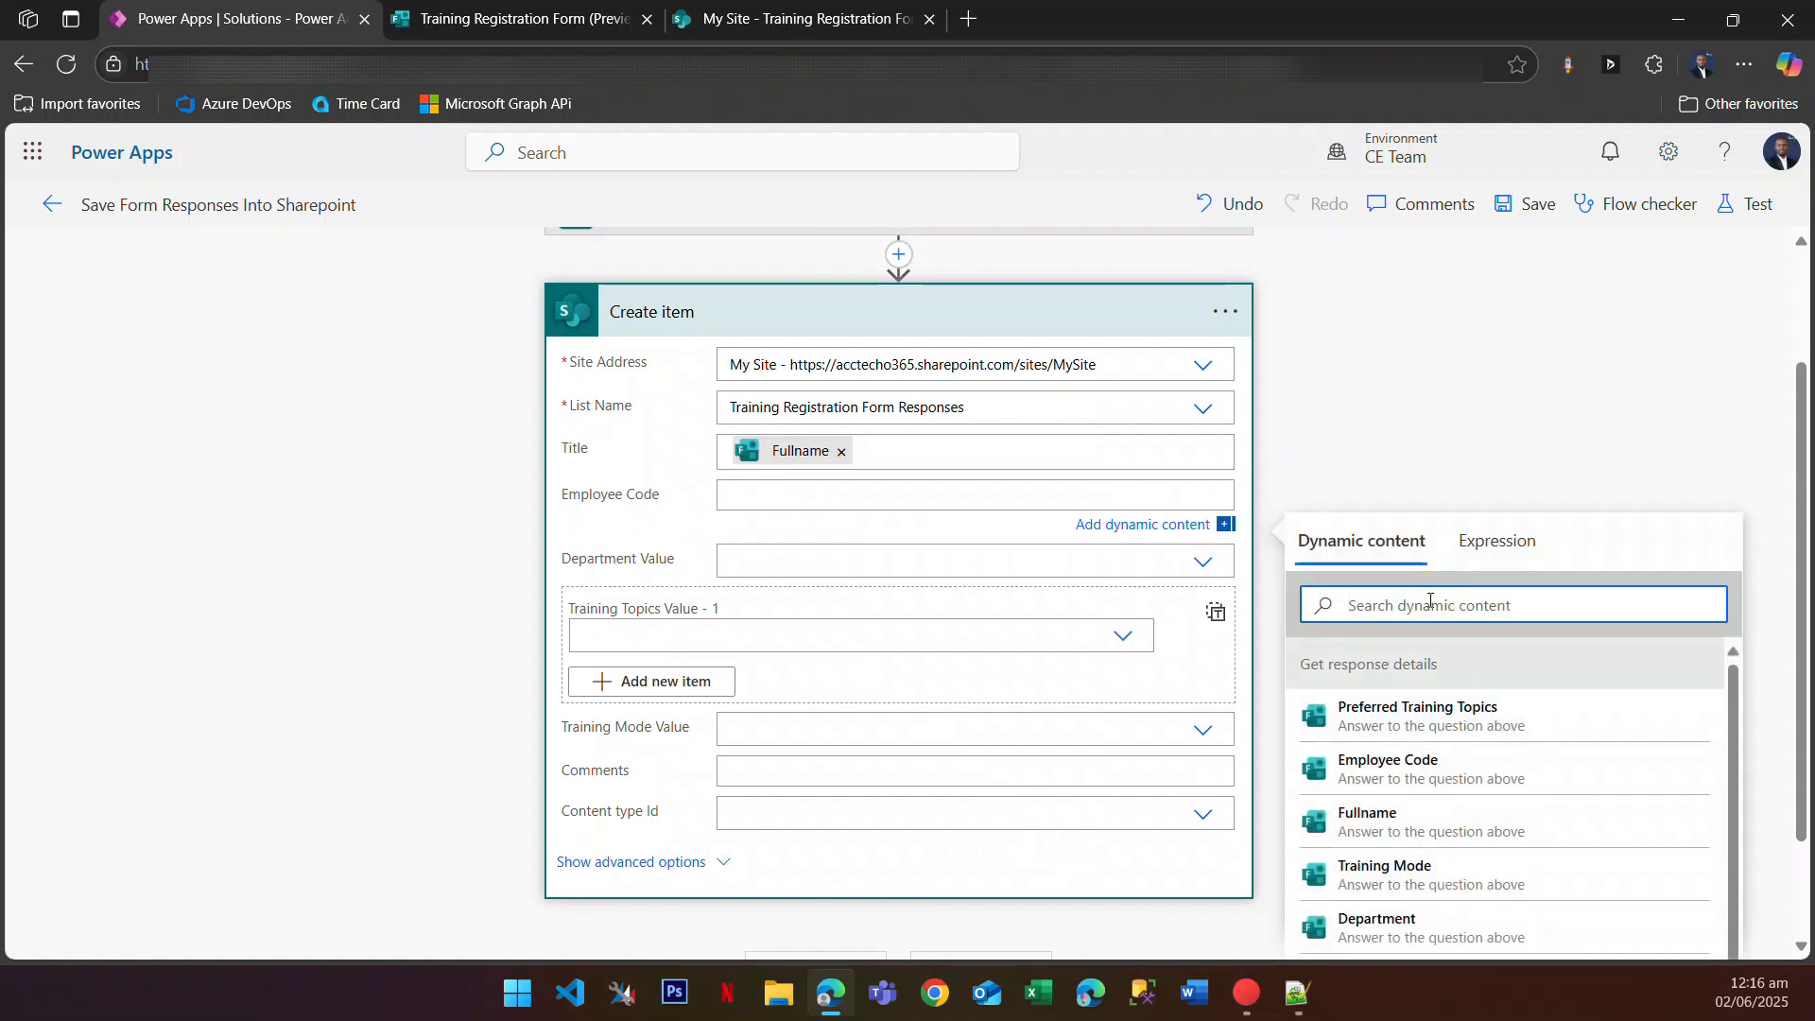
pyautogui.write('emp')
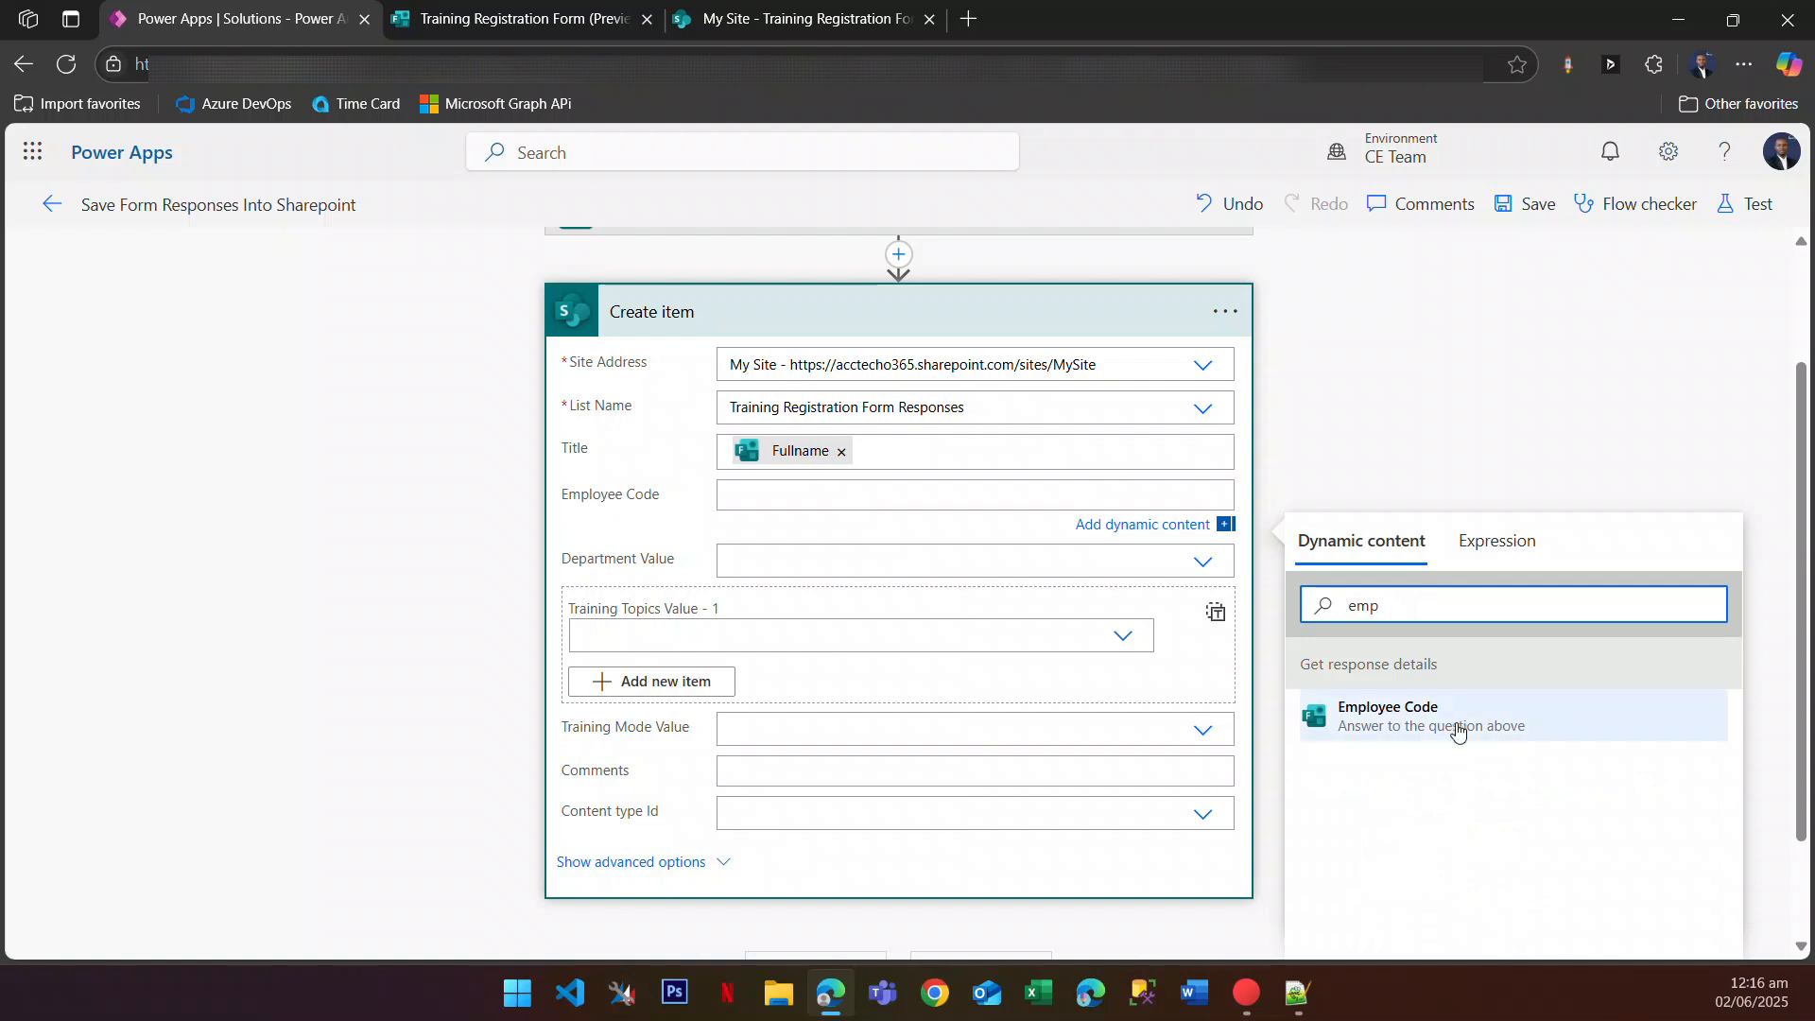
pyautogui.click(1454, 726)
# Step: Enter a custom Department Value in the Create item action, using the Department answer from Get response details
pyautogui.click(747, 559)
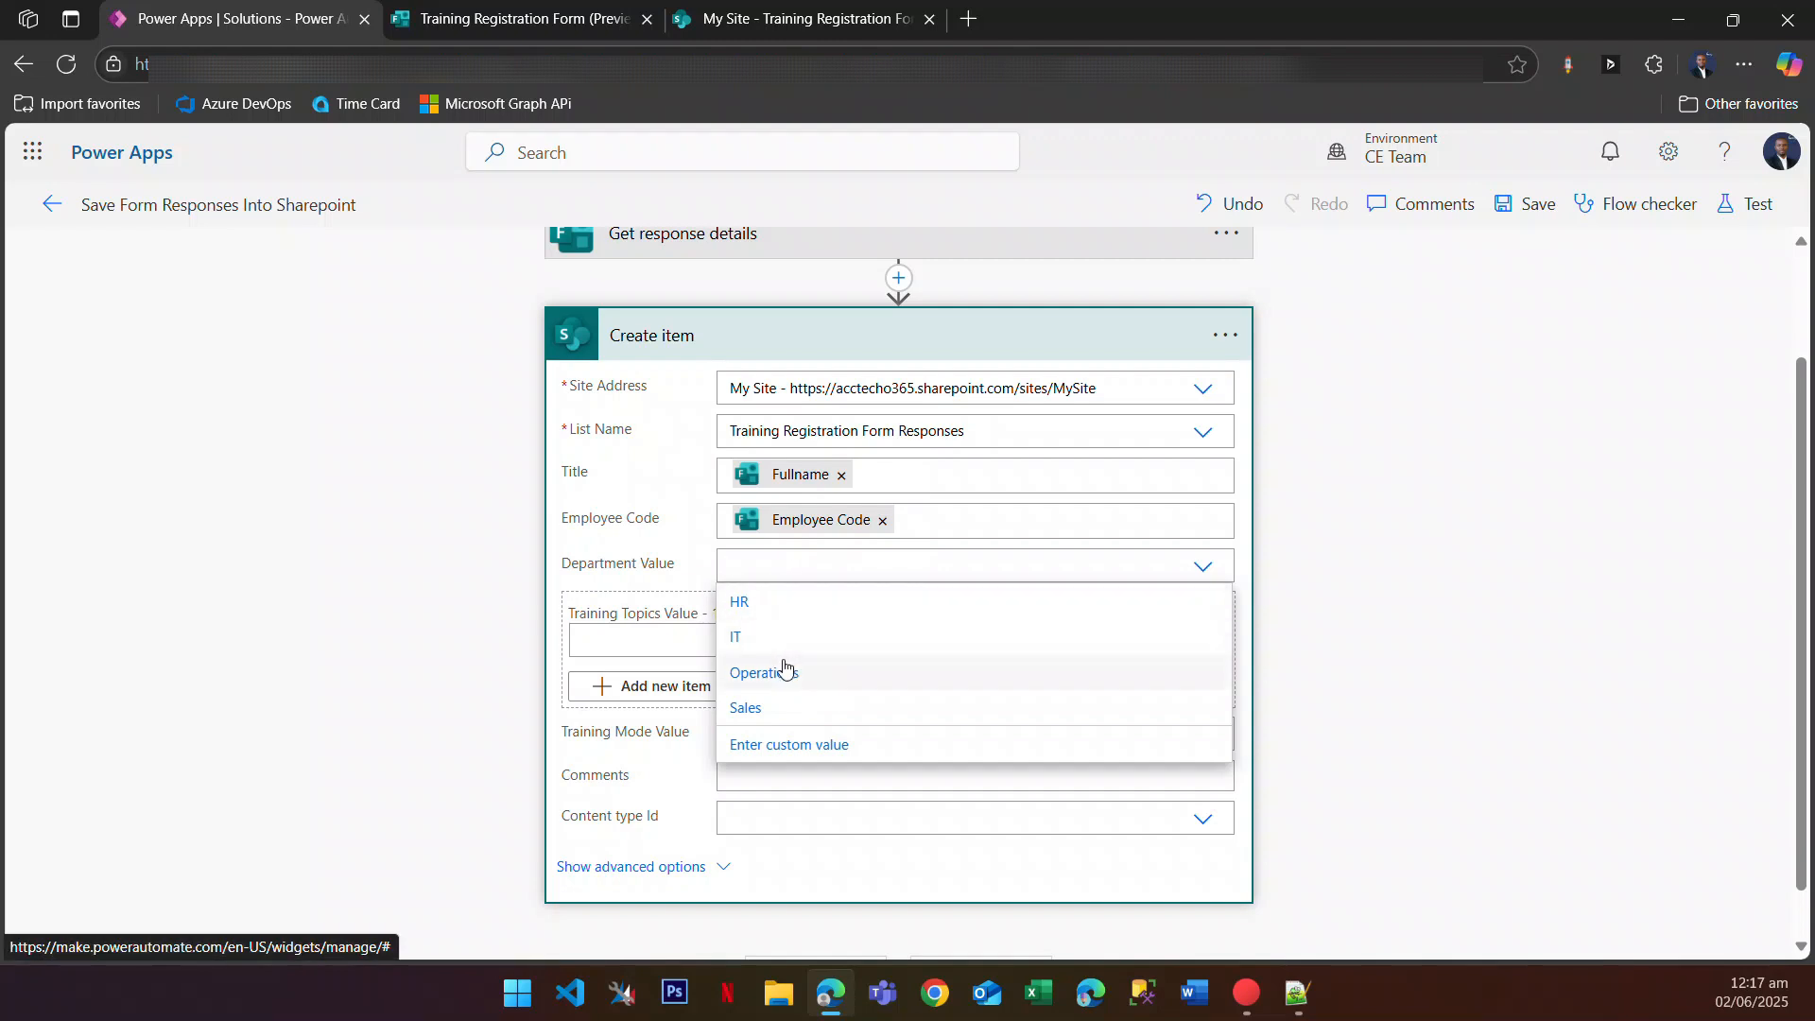
pyautogui.click(798, 746)
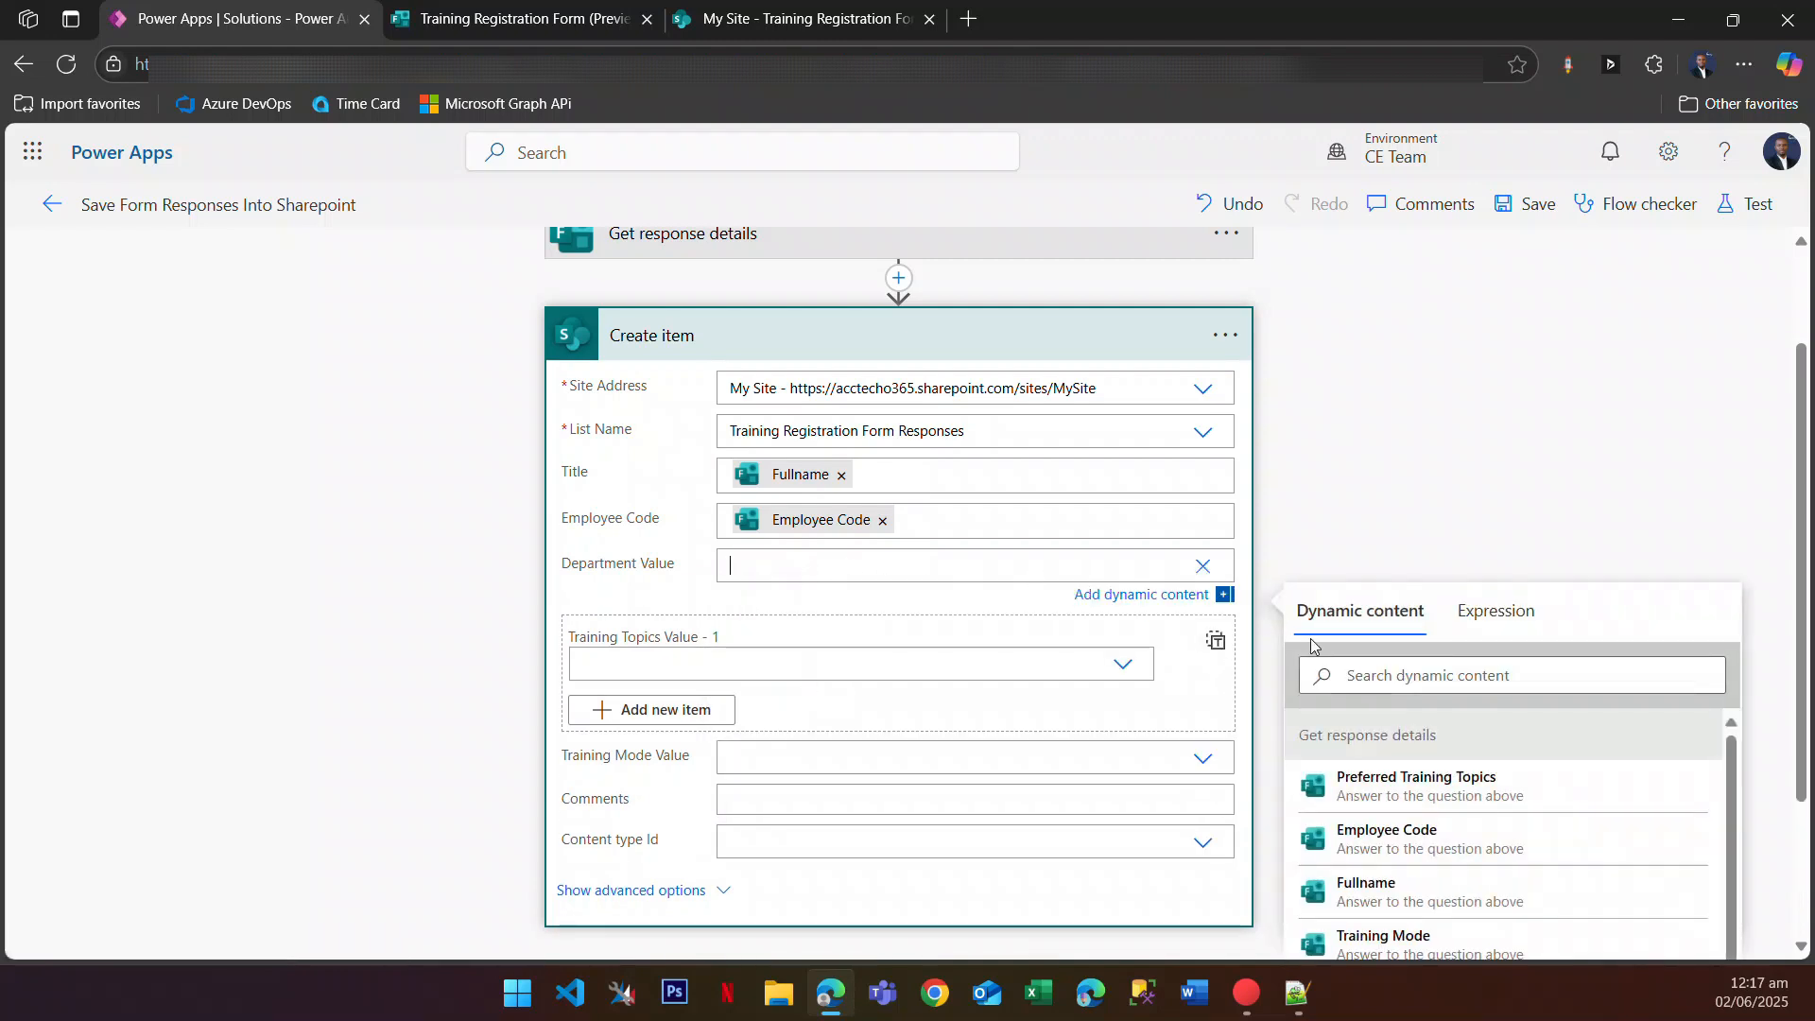
pyautogui.click(1398, 676)
pyautogui.write('depa')
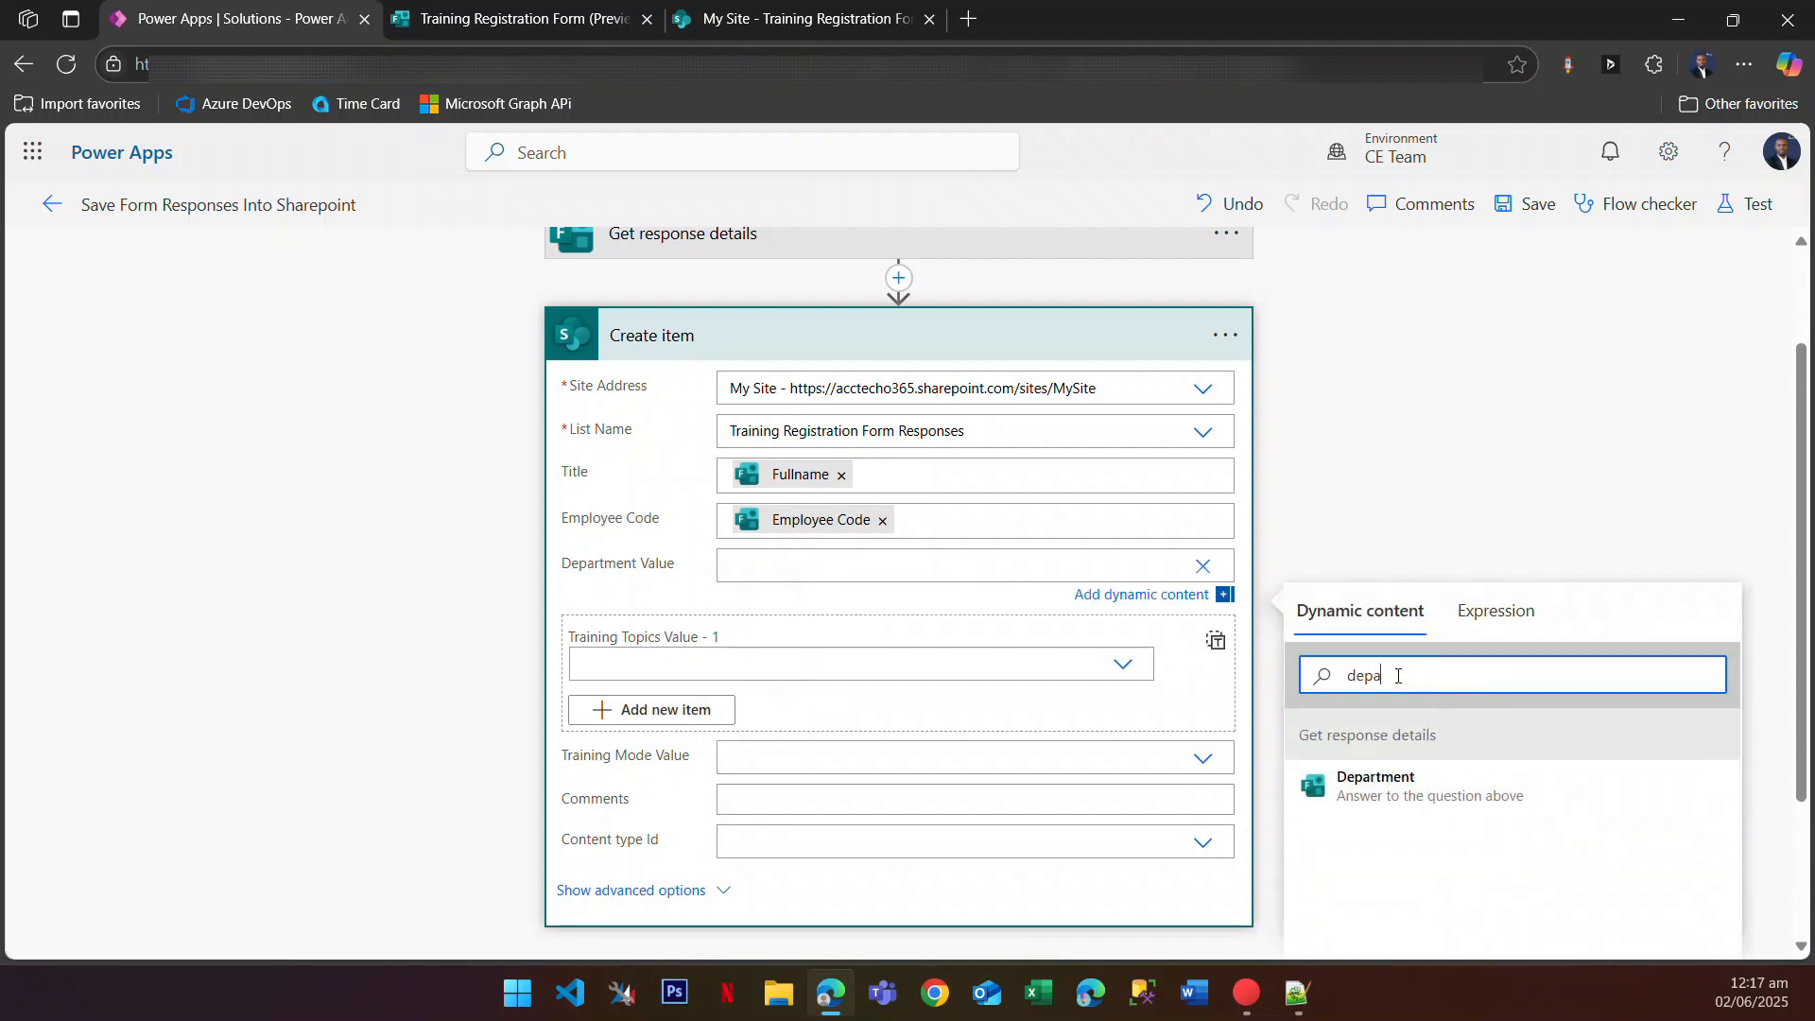
pyautogui.click(1373, 789)
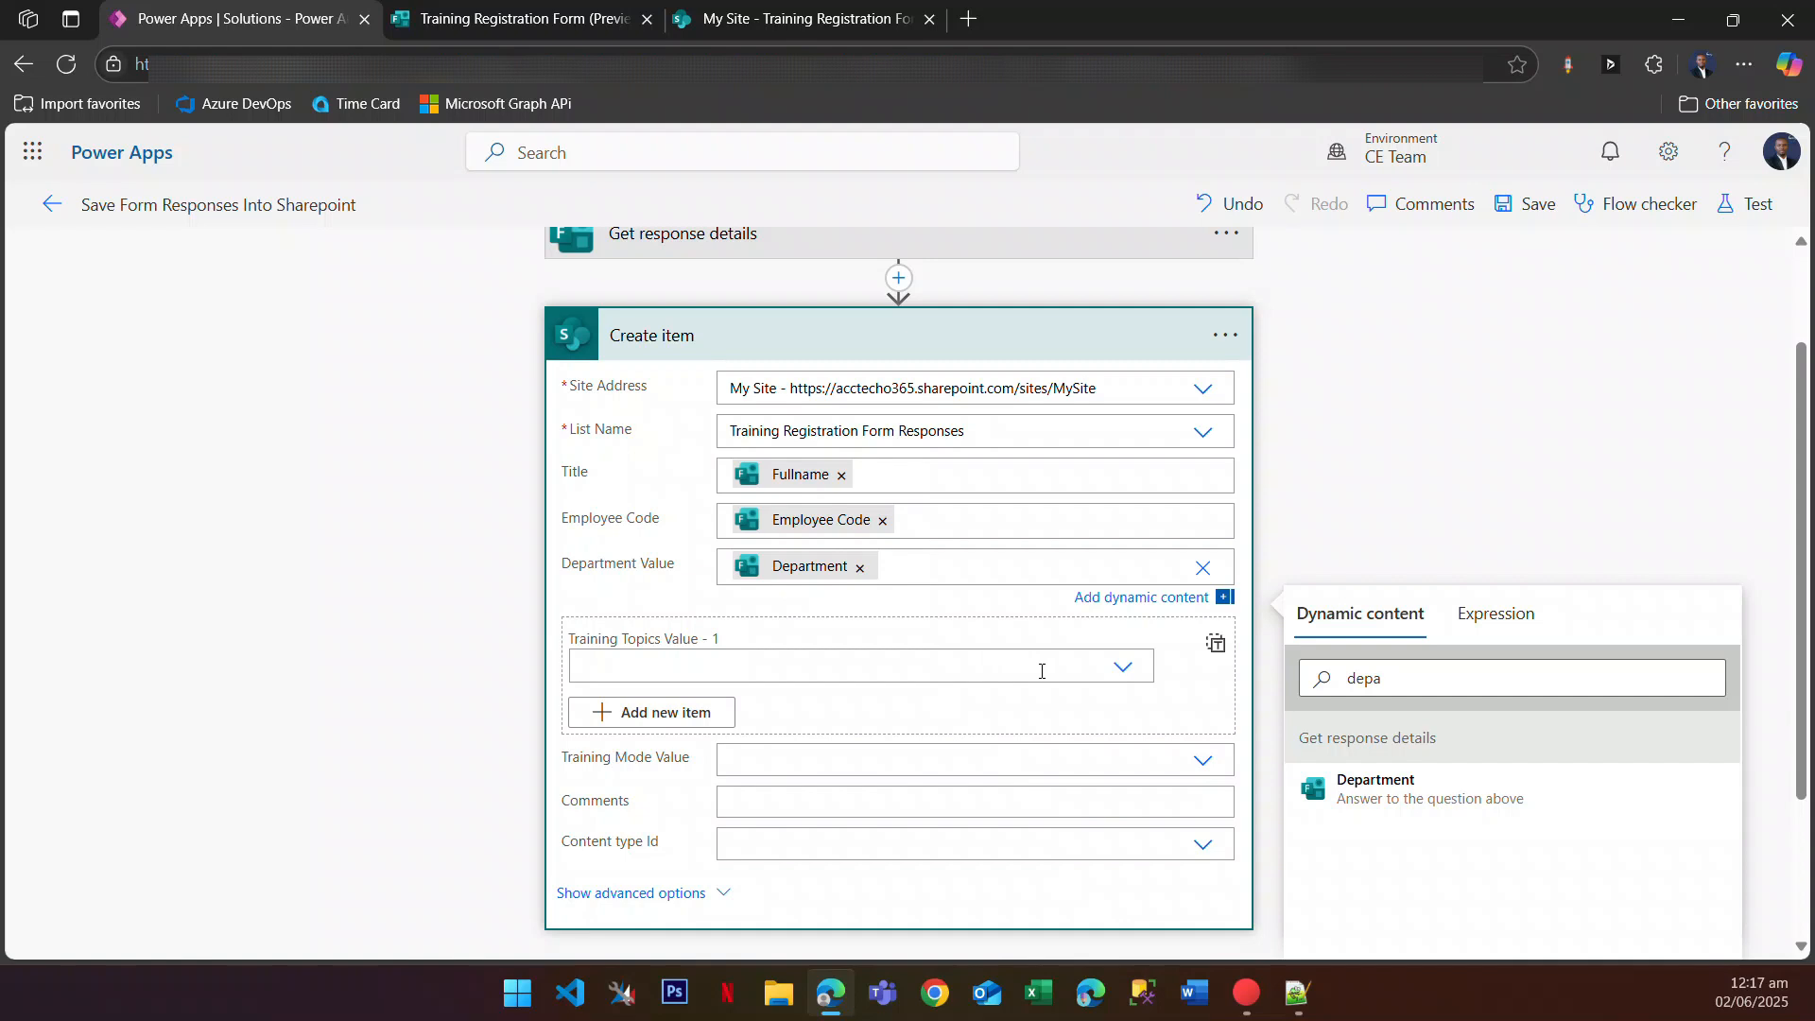
# Step: Leave Training Topics empty and give Training Mode Value a custom value using the Training Mode answer from Get response details
pyautogui.click(1125, 671)
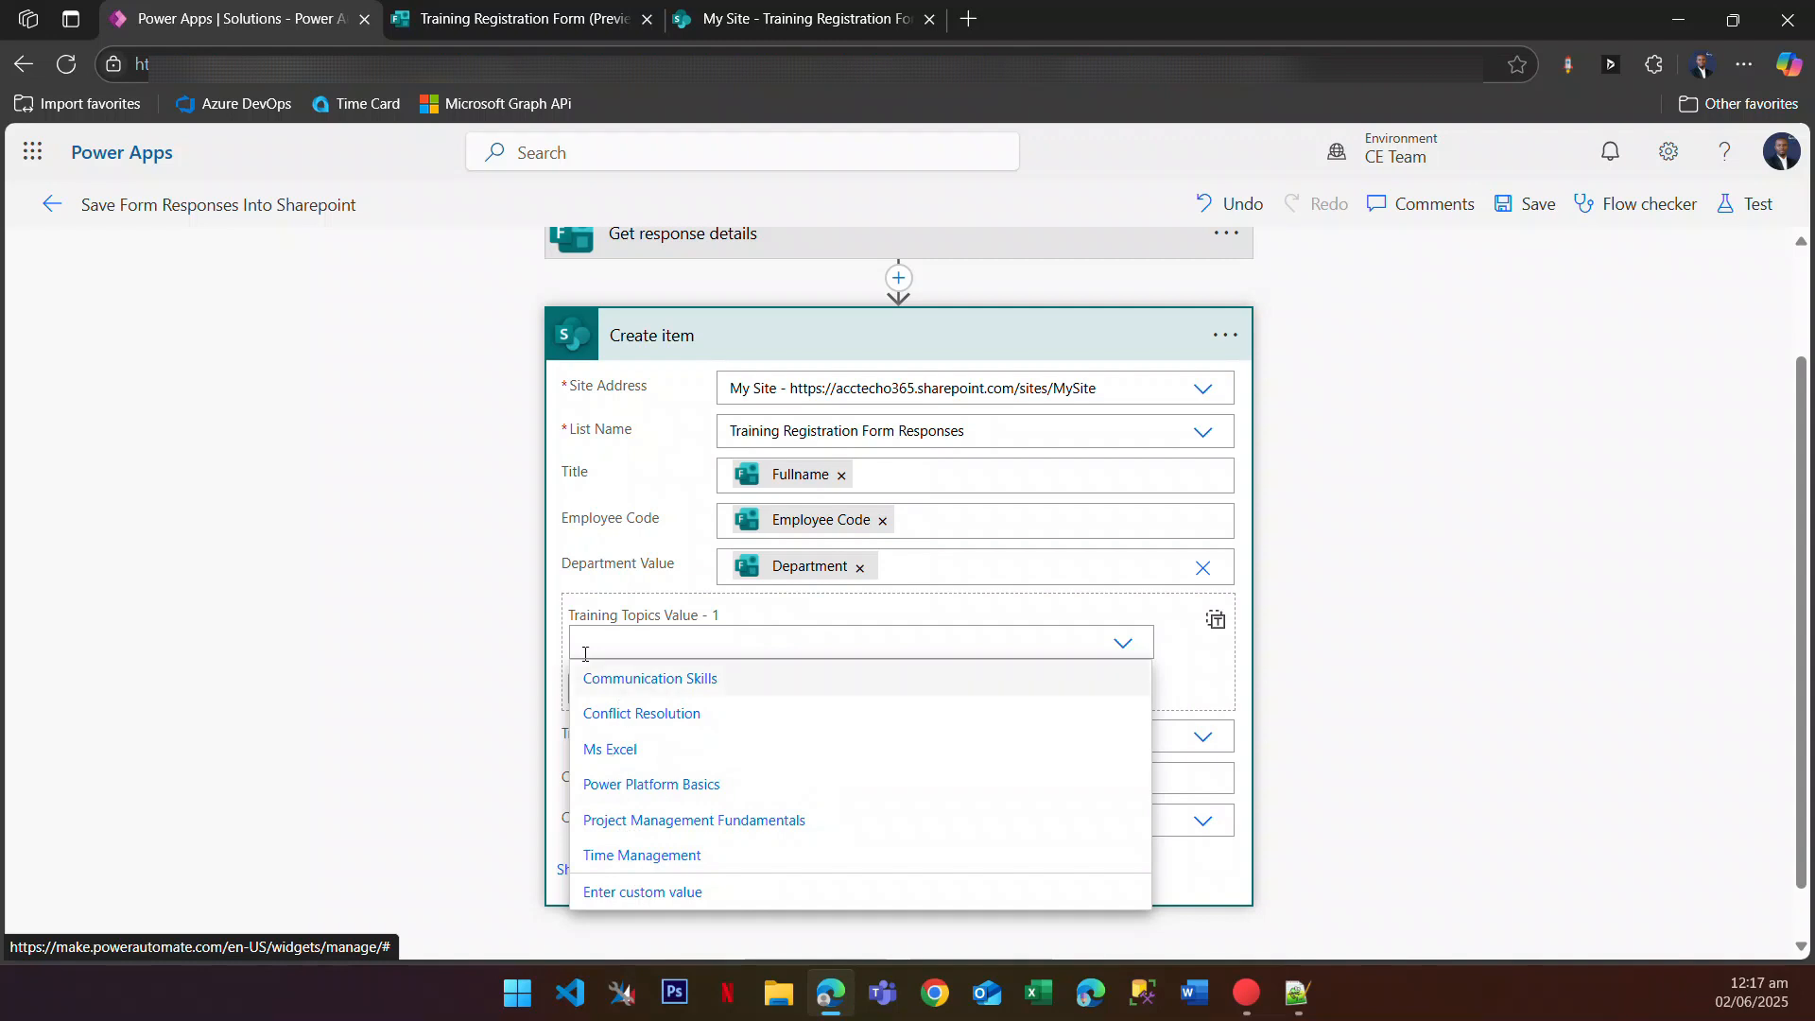
pyautogui.click(583, 619)
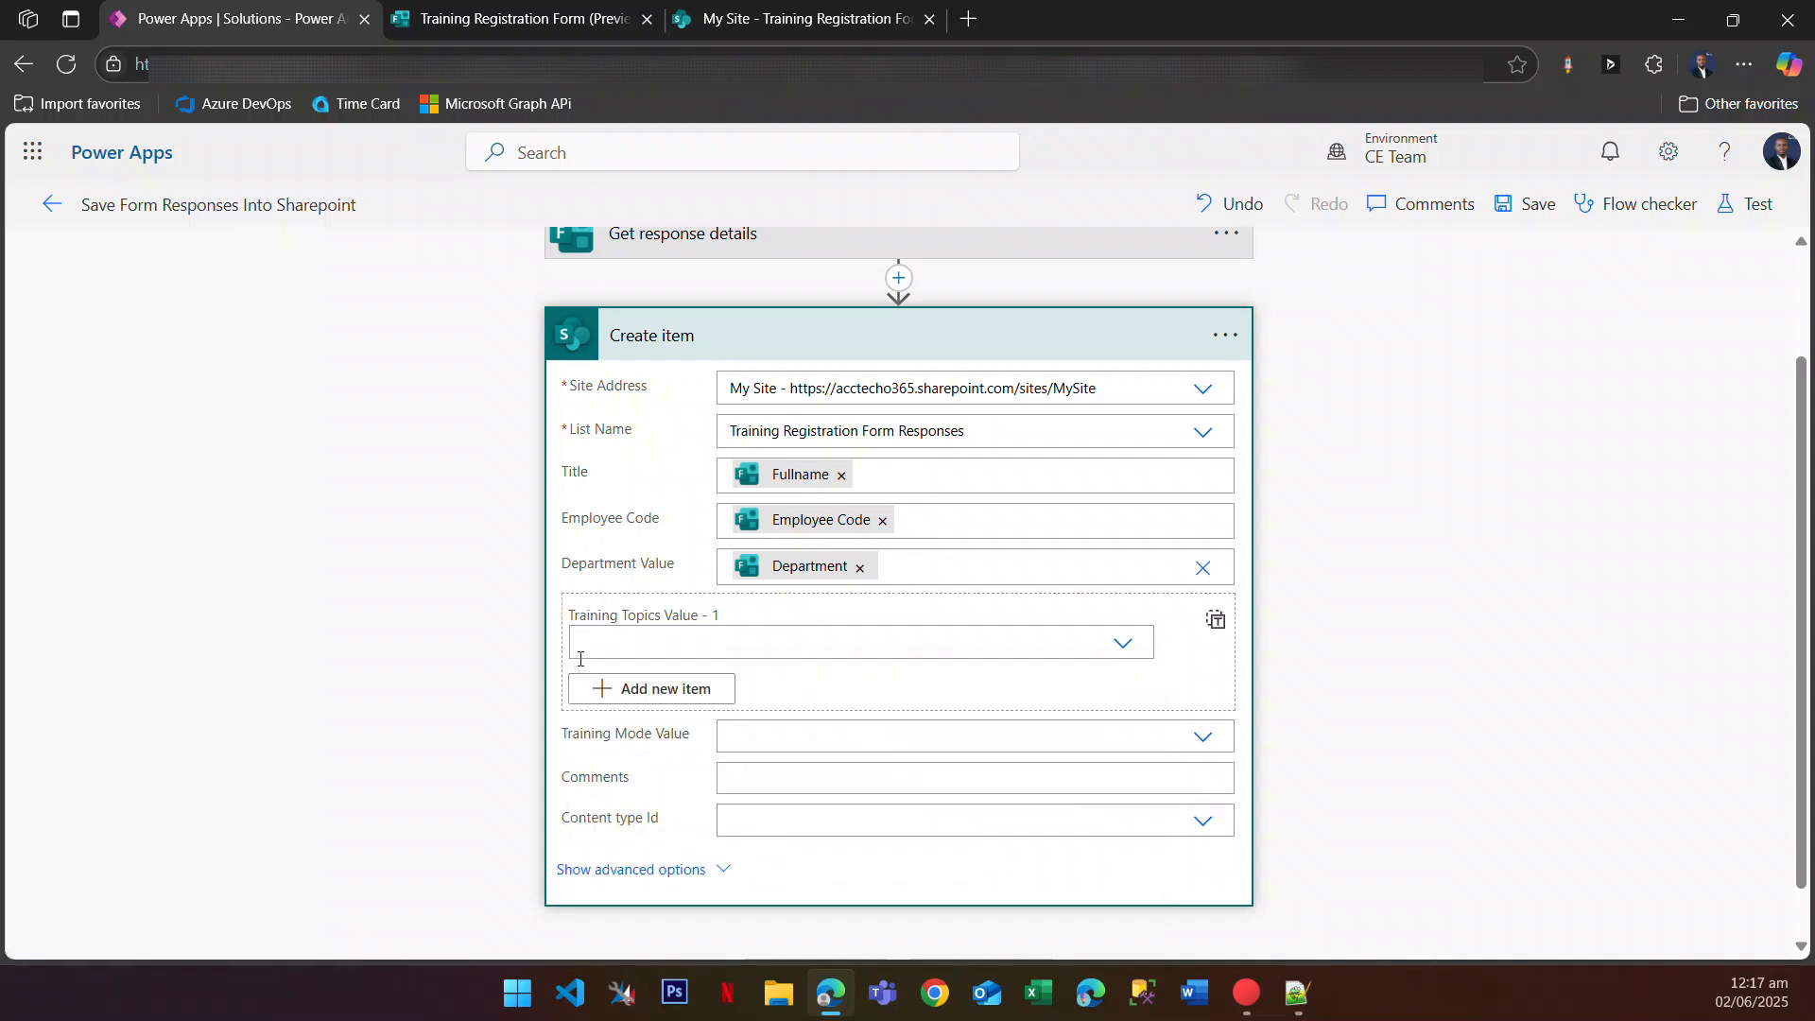
pyautogui.click(797, 739)
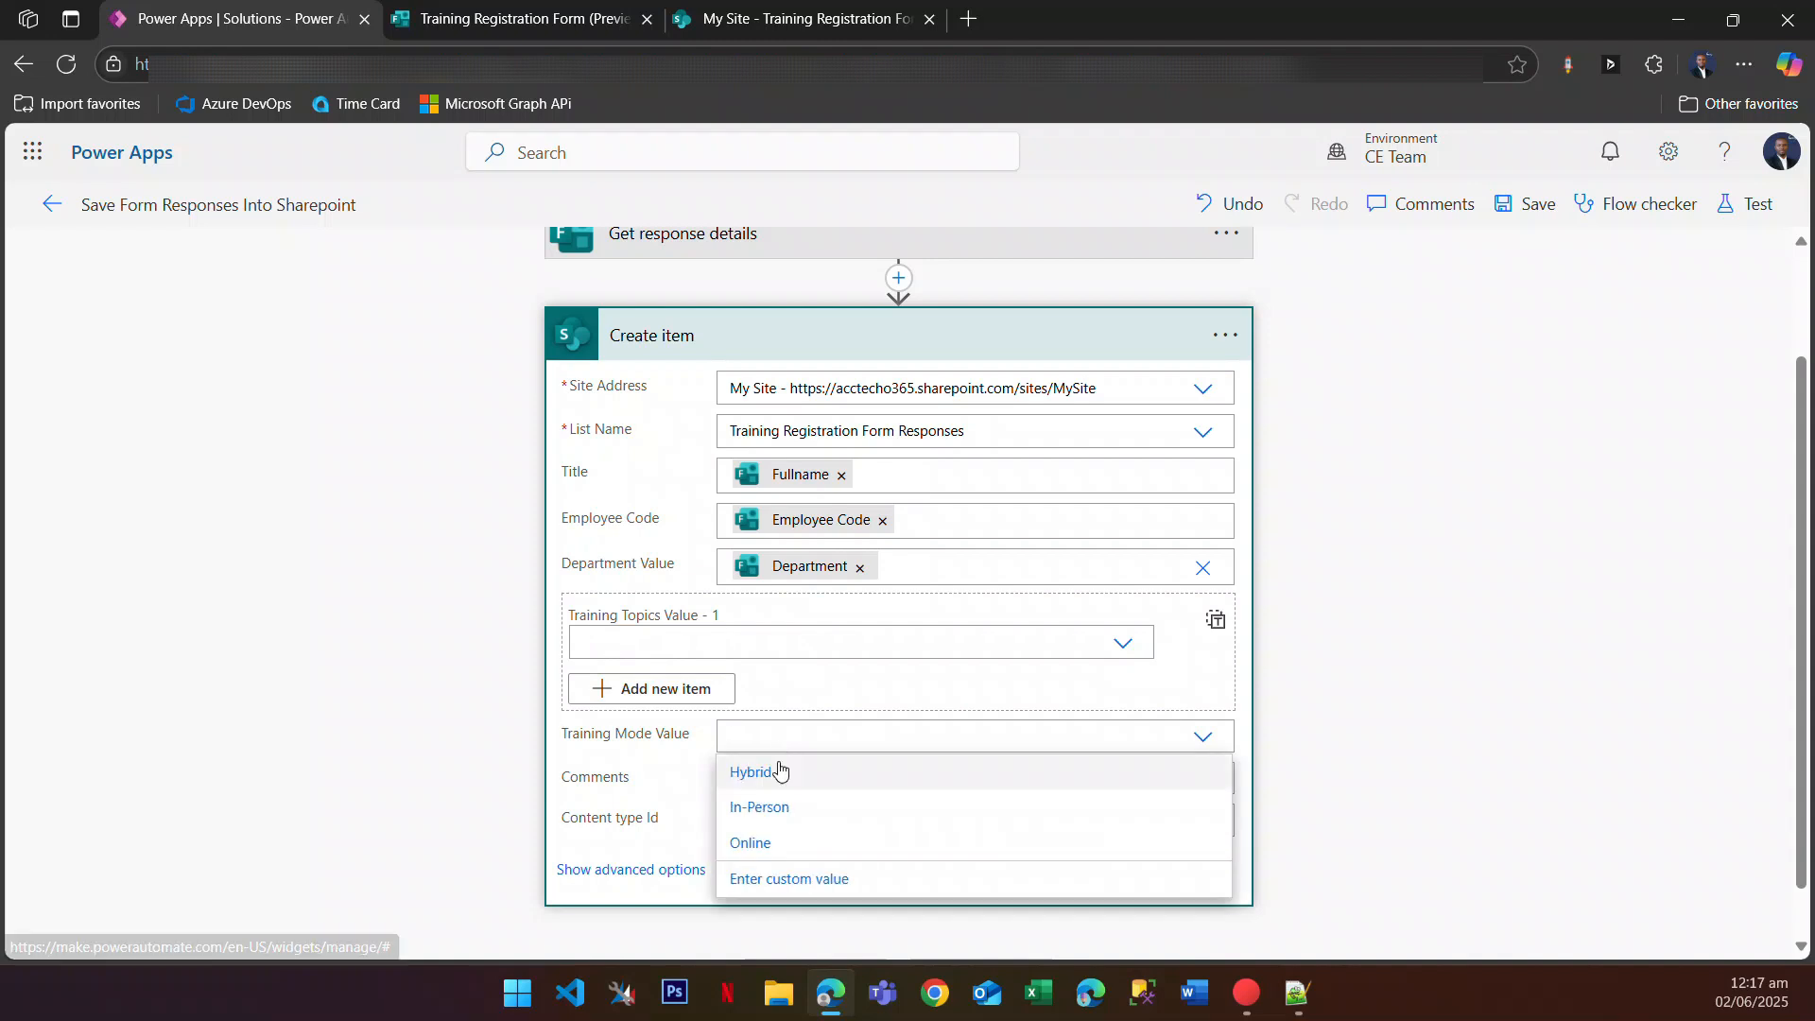
pyautogui.click(803, 880)
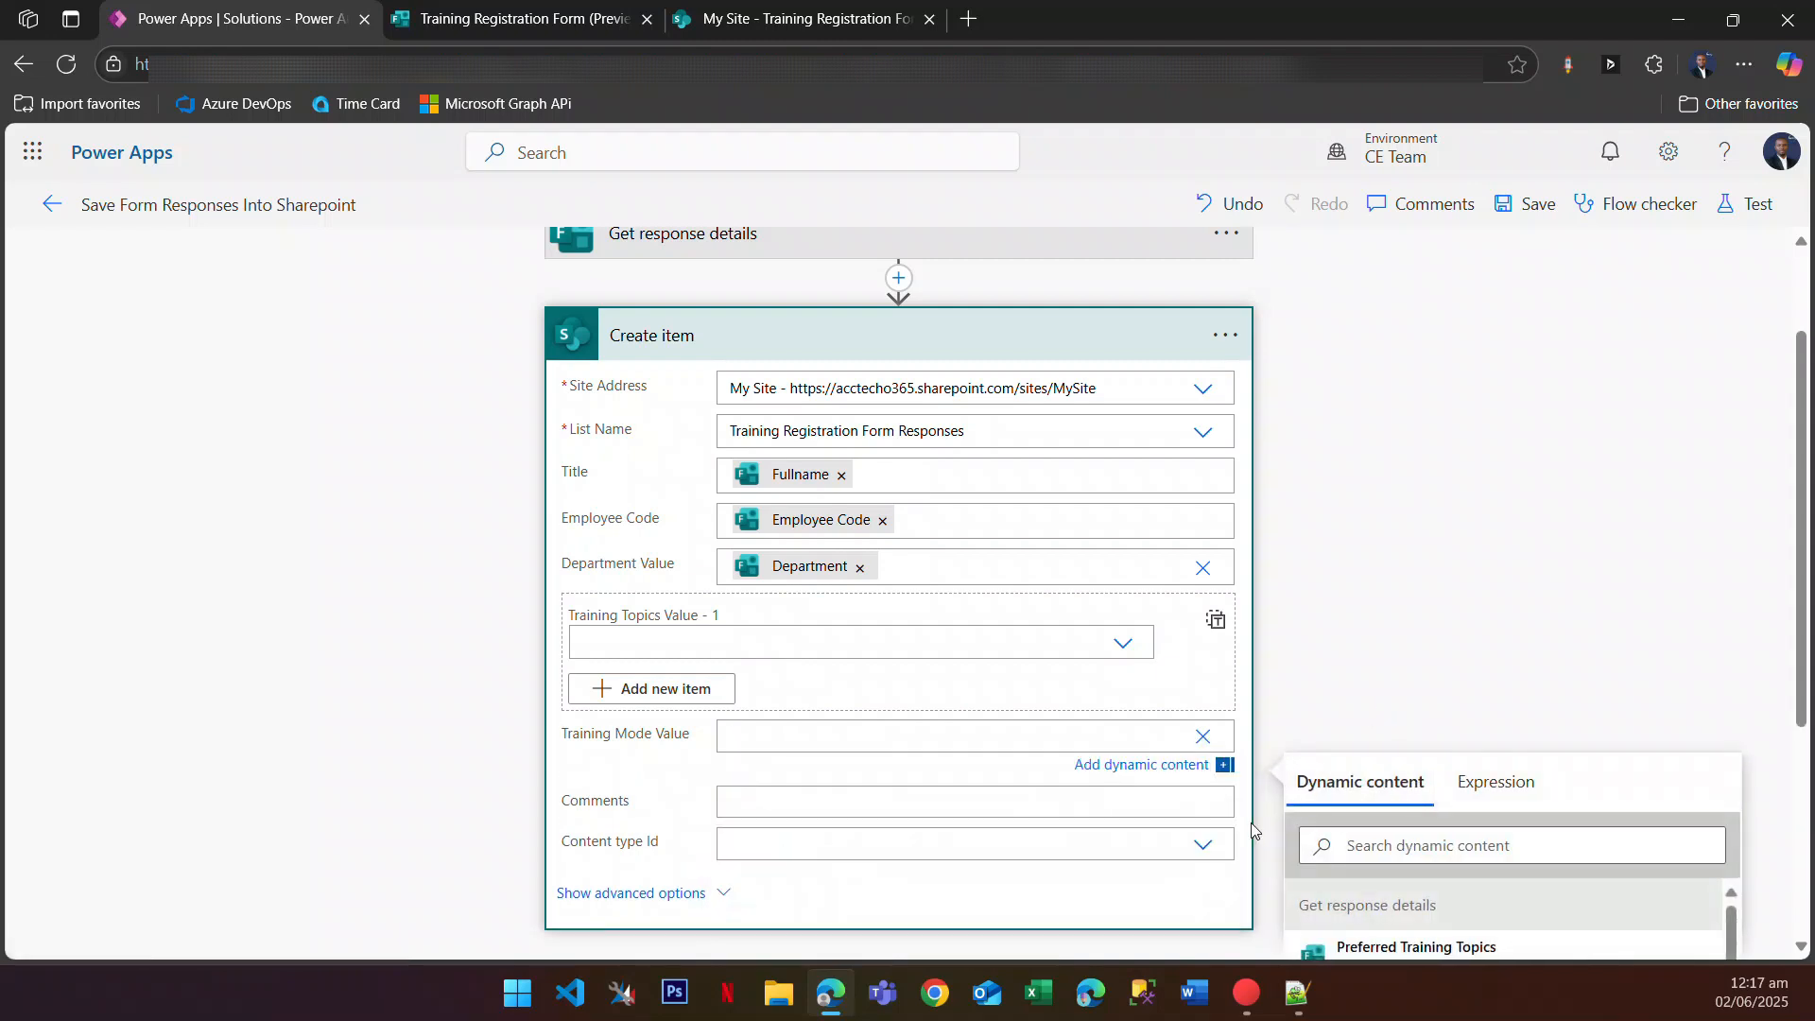
pyautogui.click(1459, 845)
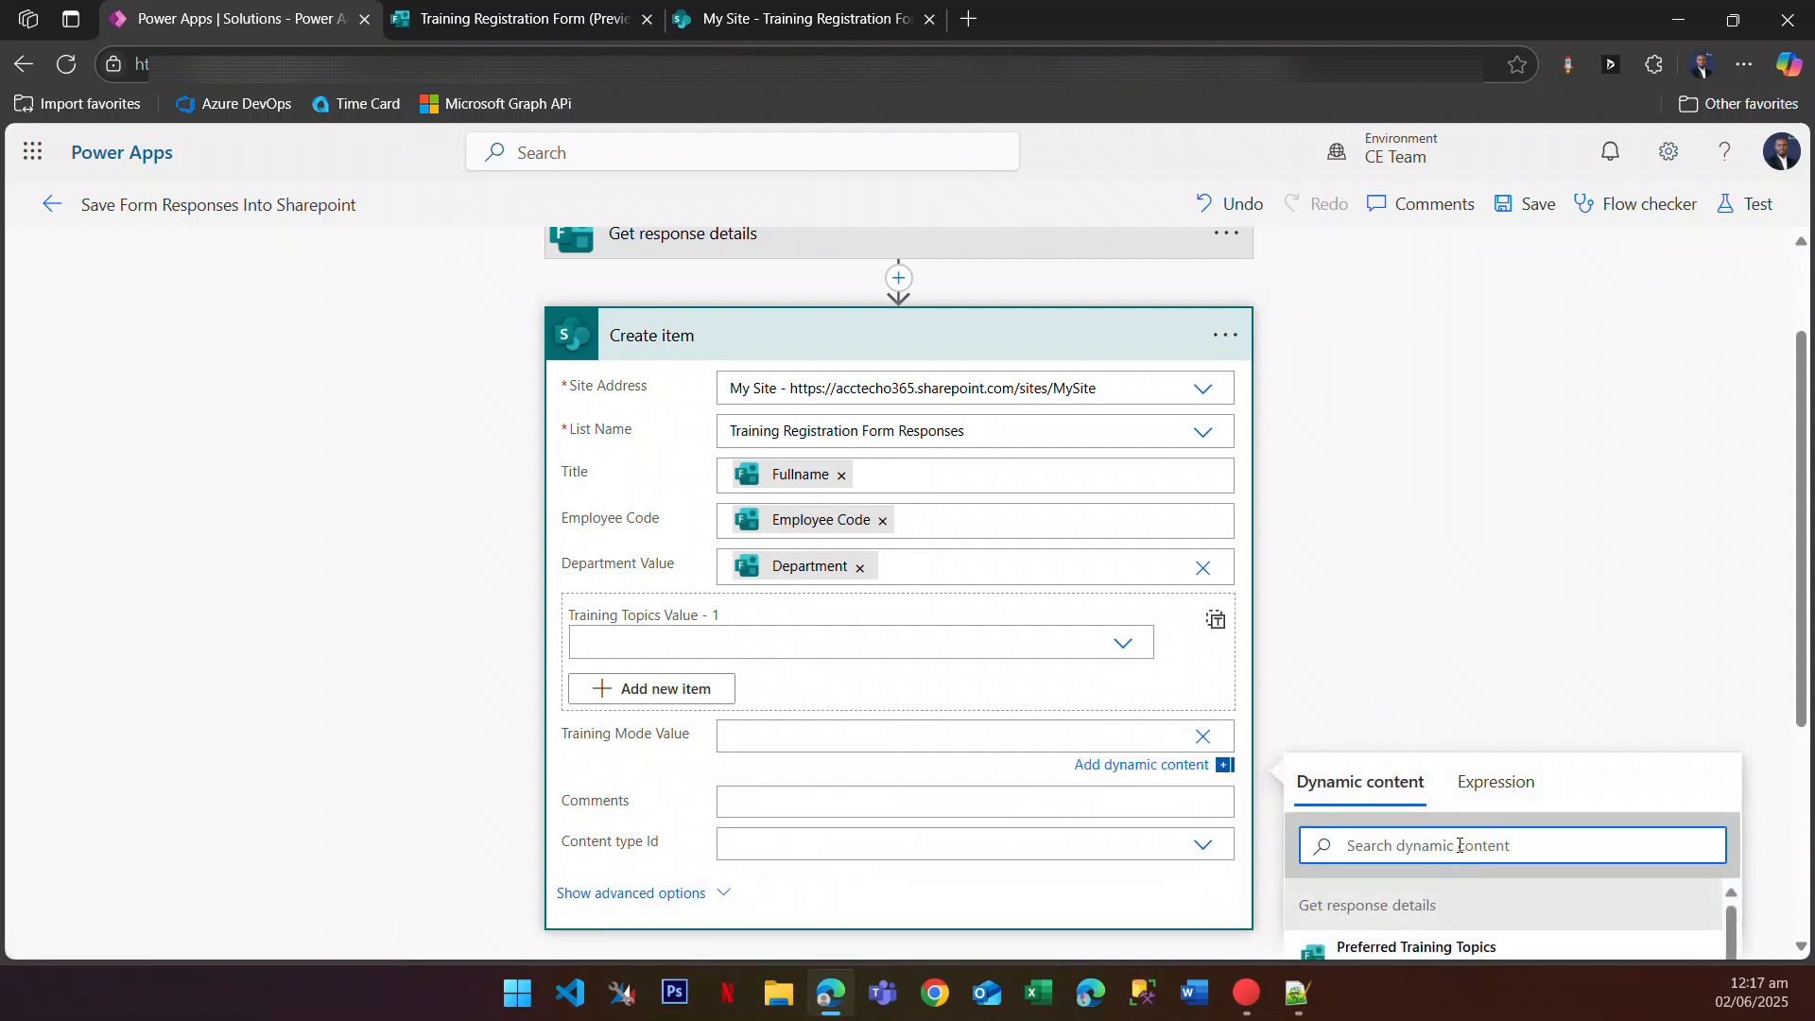
pyautogui.write('tra')
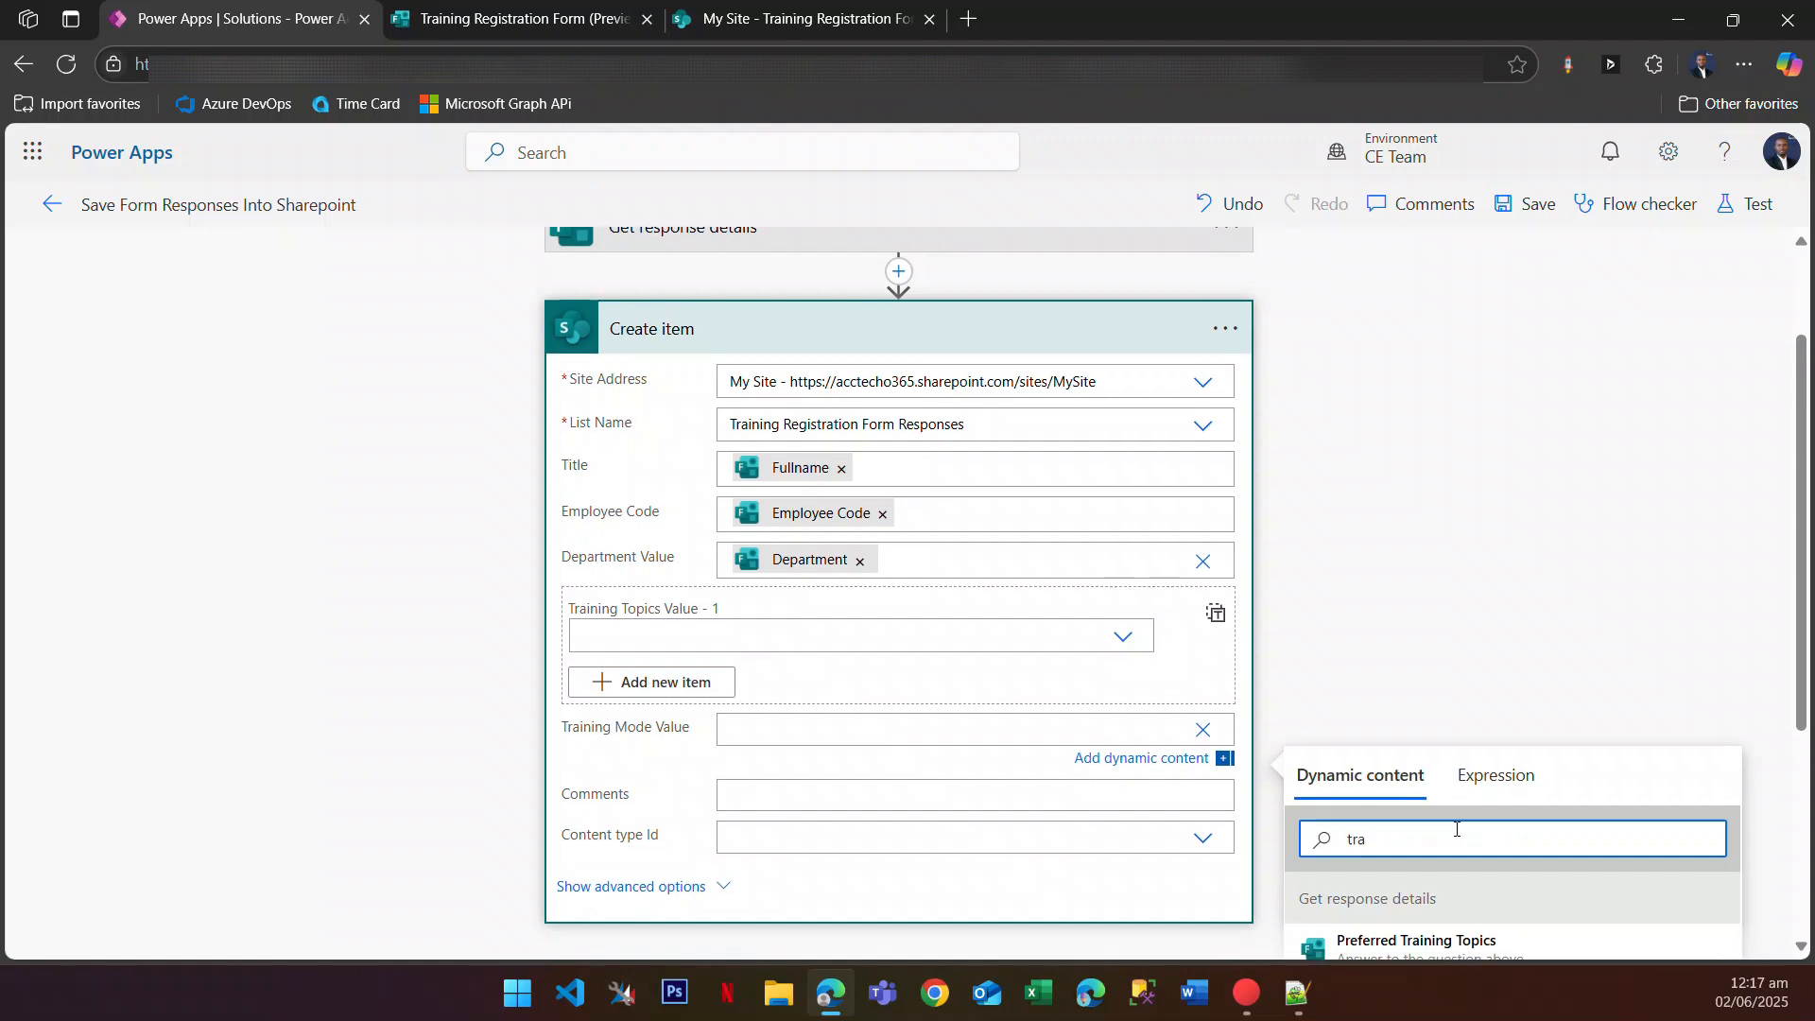
pyautogui.scroll(-4, 1454, 826)
pyautogui.click(1329, 633)
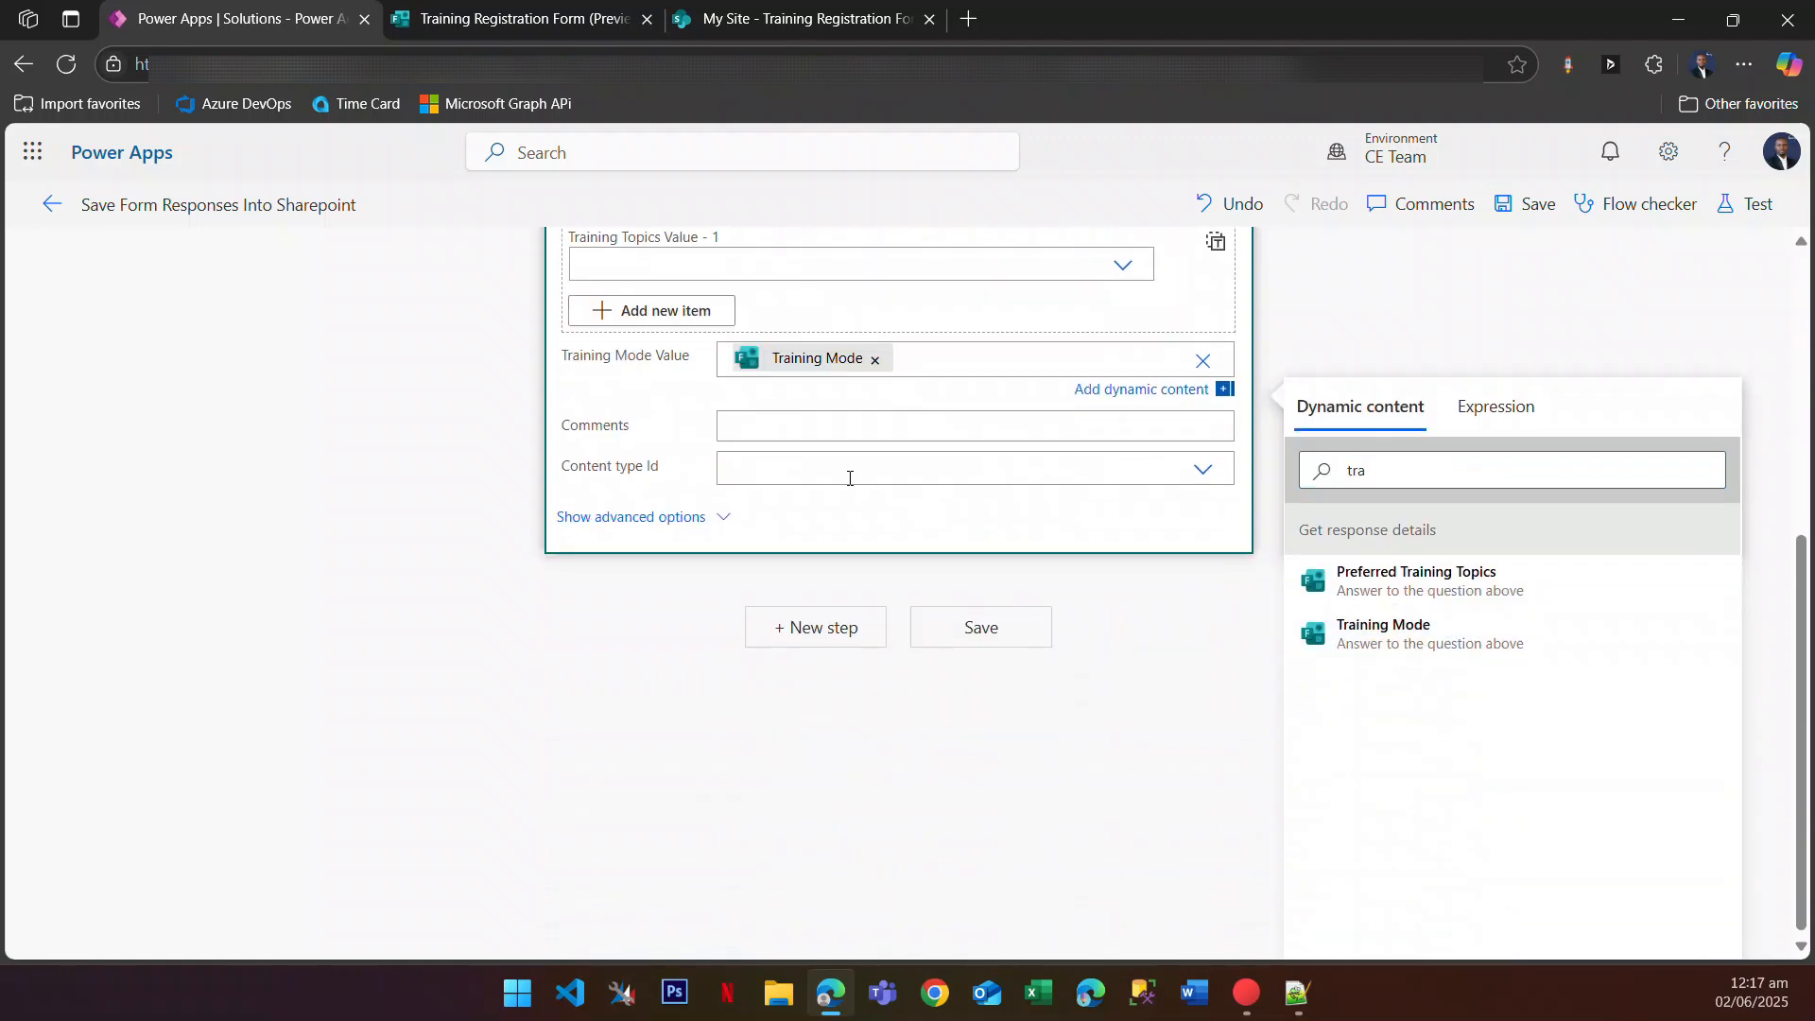
# Step: Map the Comments field to the Comments answer from Get response details and leave Content type Id empty
pyautogui.click(767, 436)
pyautogui.click(1395, 535)
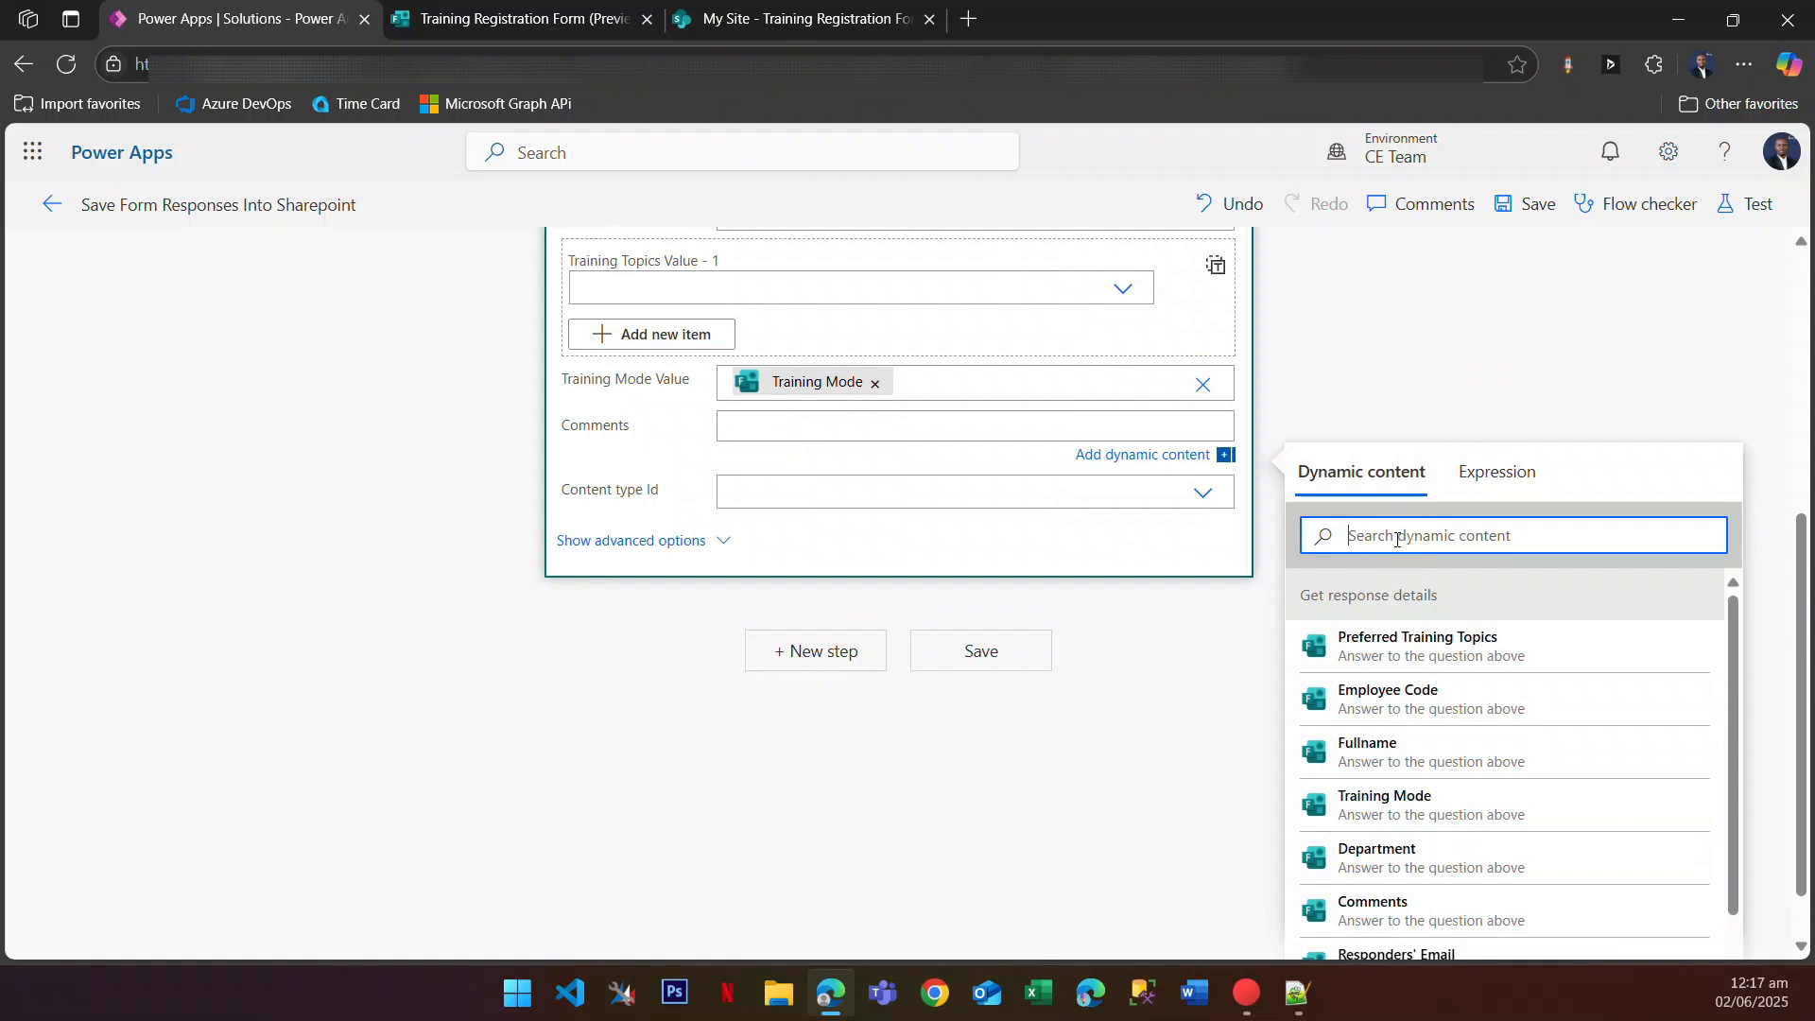
pyautogui.write('comm')
pyautogui.click(1422, 651)
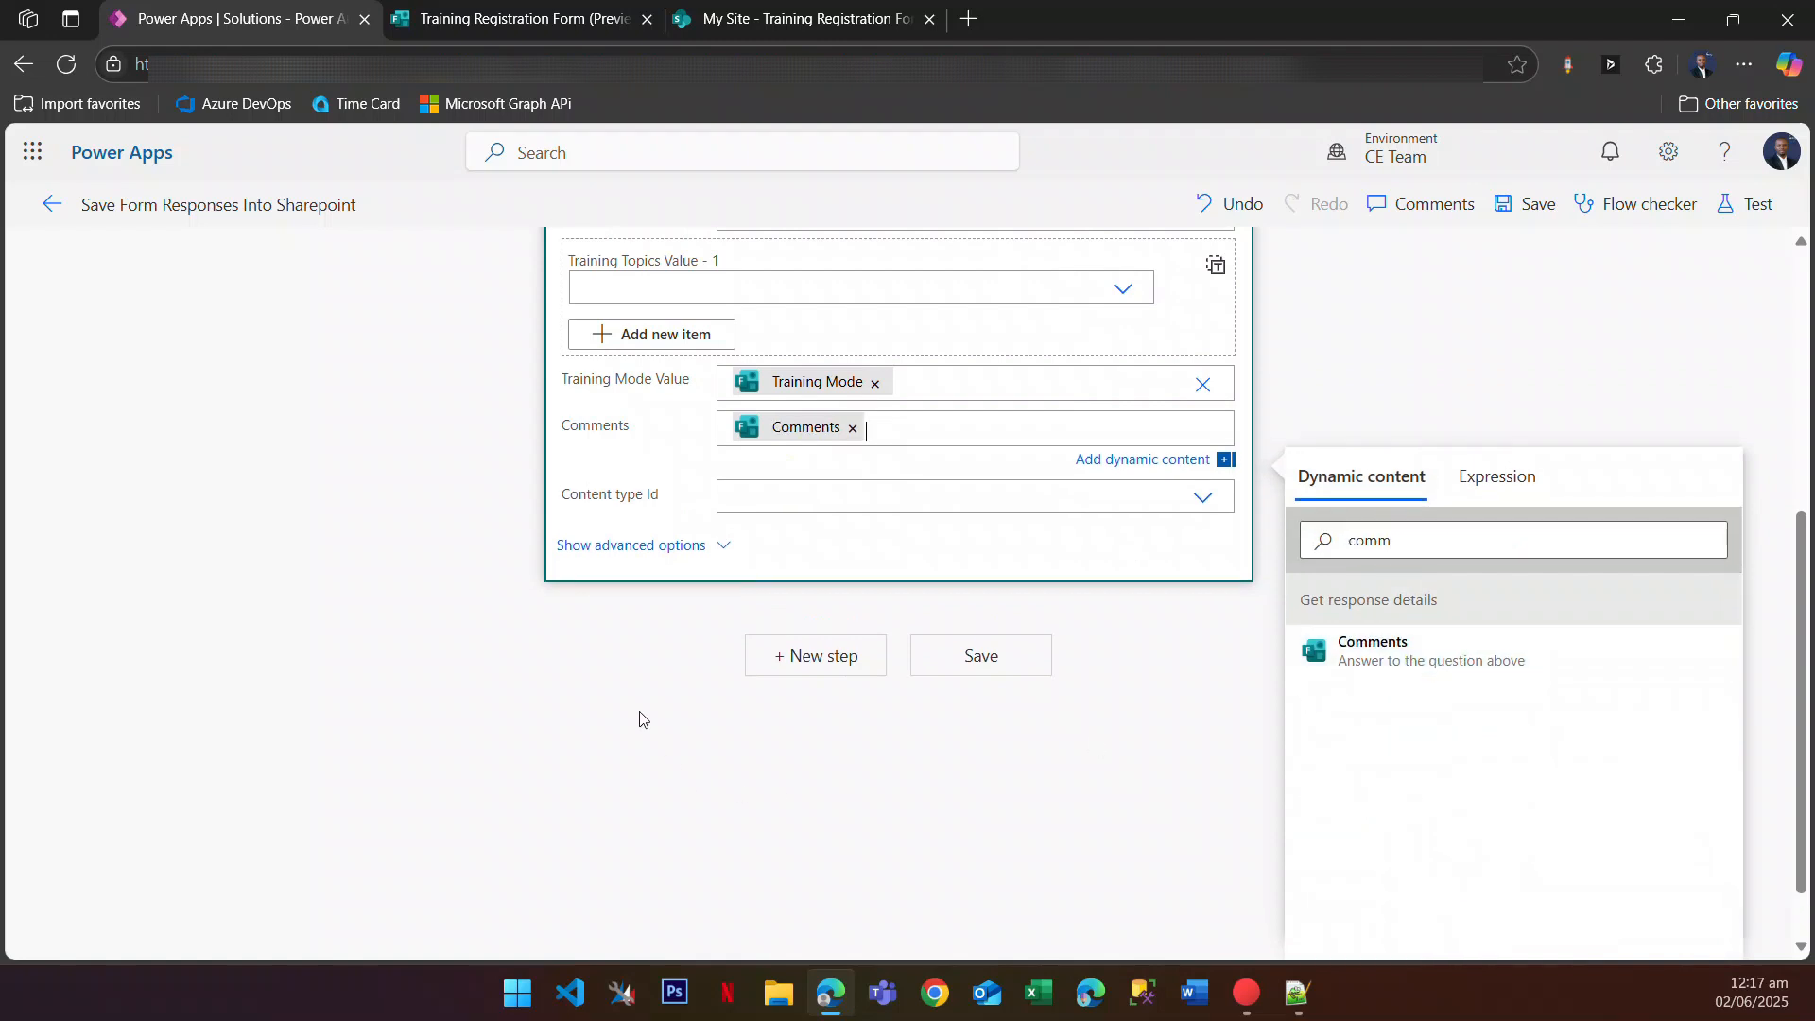
pyautogui.click(749, 492)
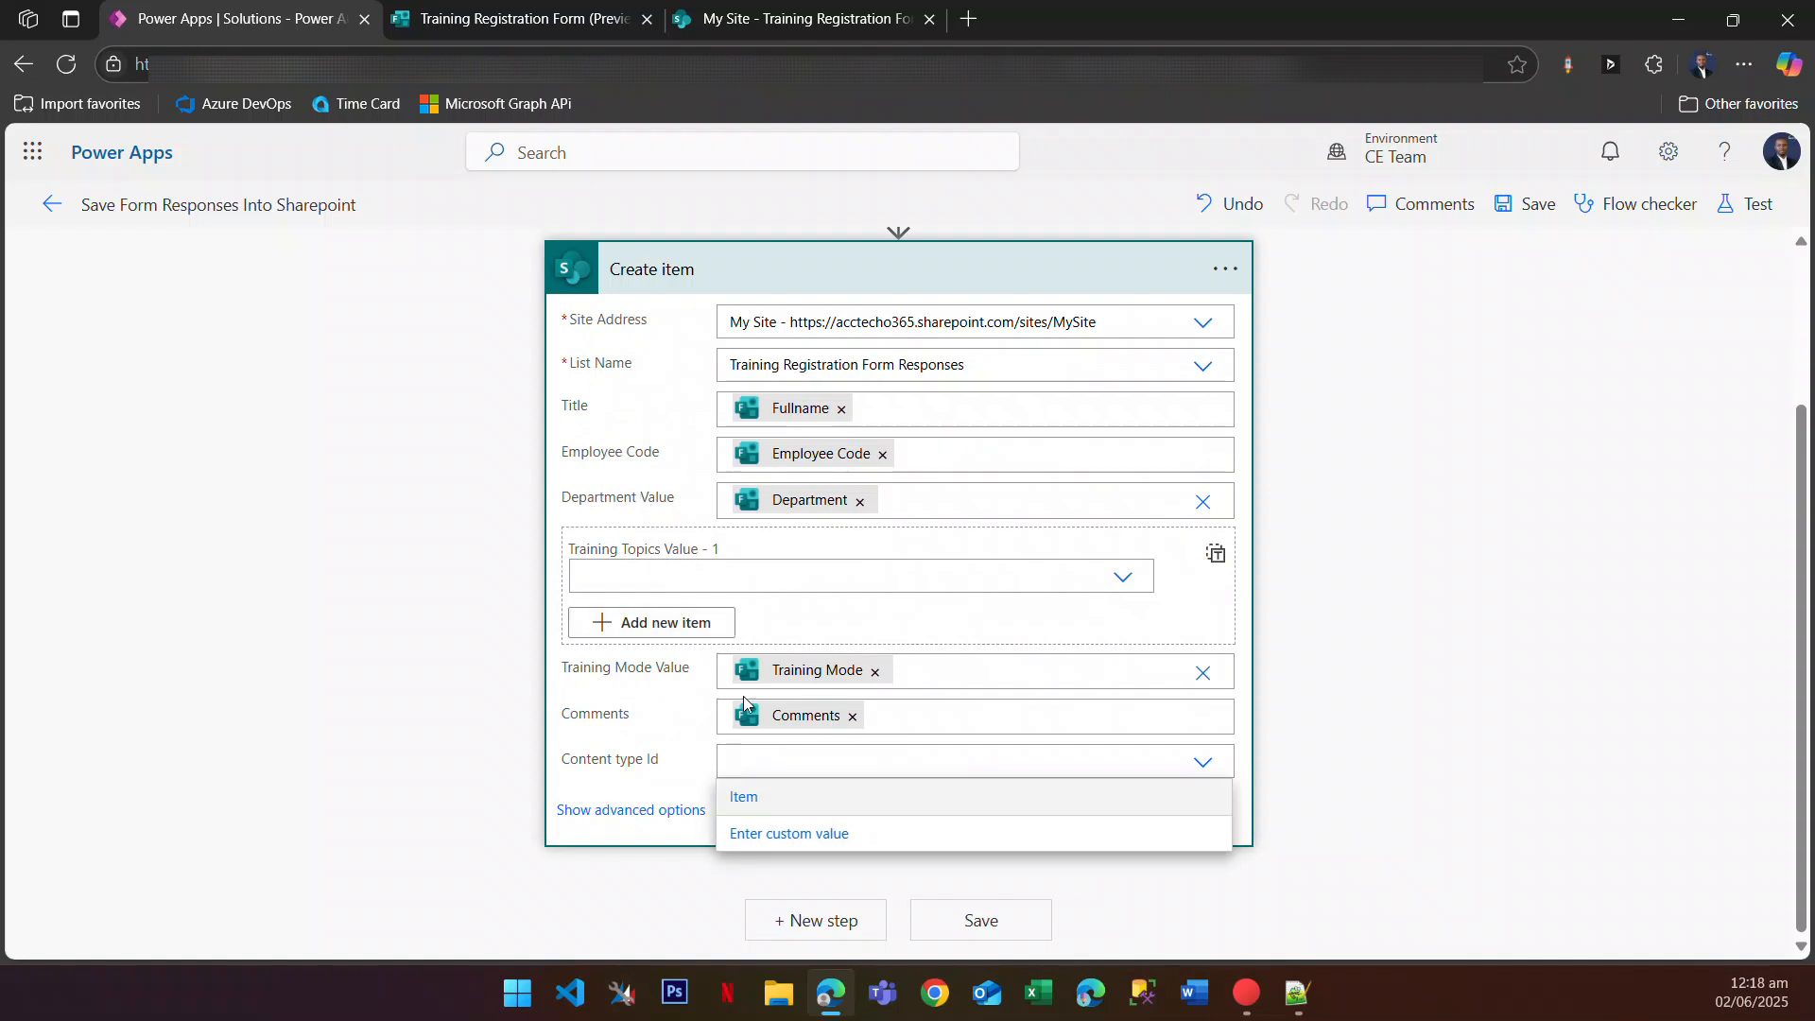
pyautogui.click(615, 747)
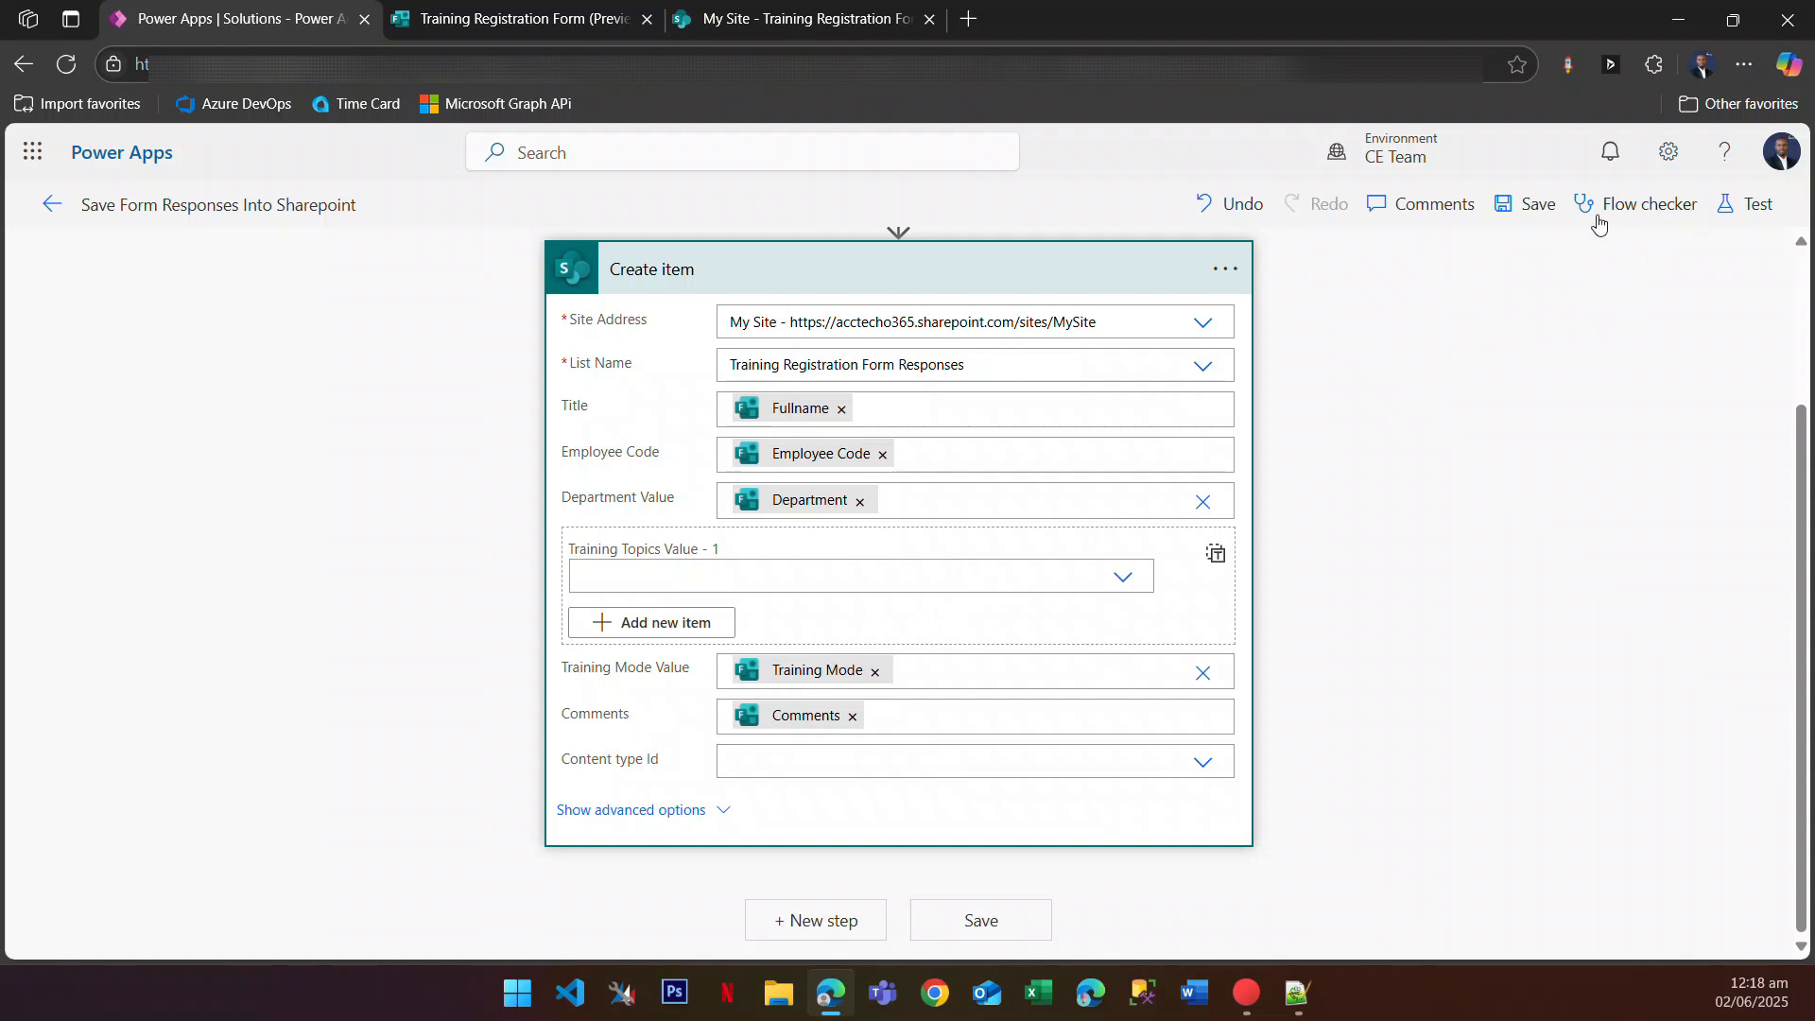
# Step: Save the flow and switch the Create item action's Training Topics field to entire array input
pyautogui.click(1537, 207)
pyautogui.click(1216, 558)
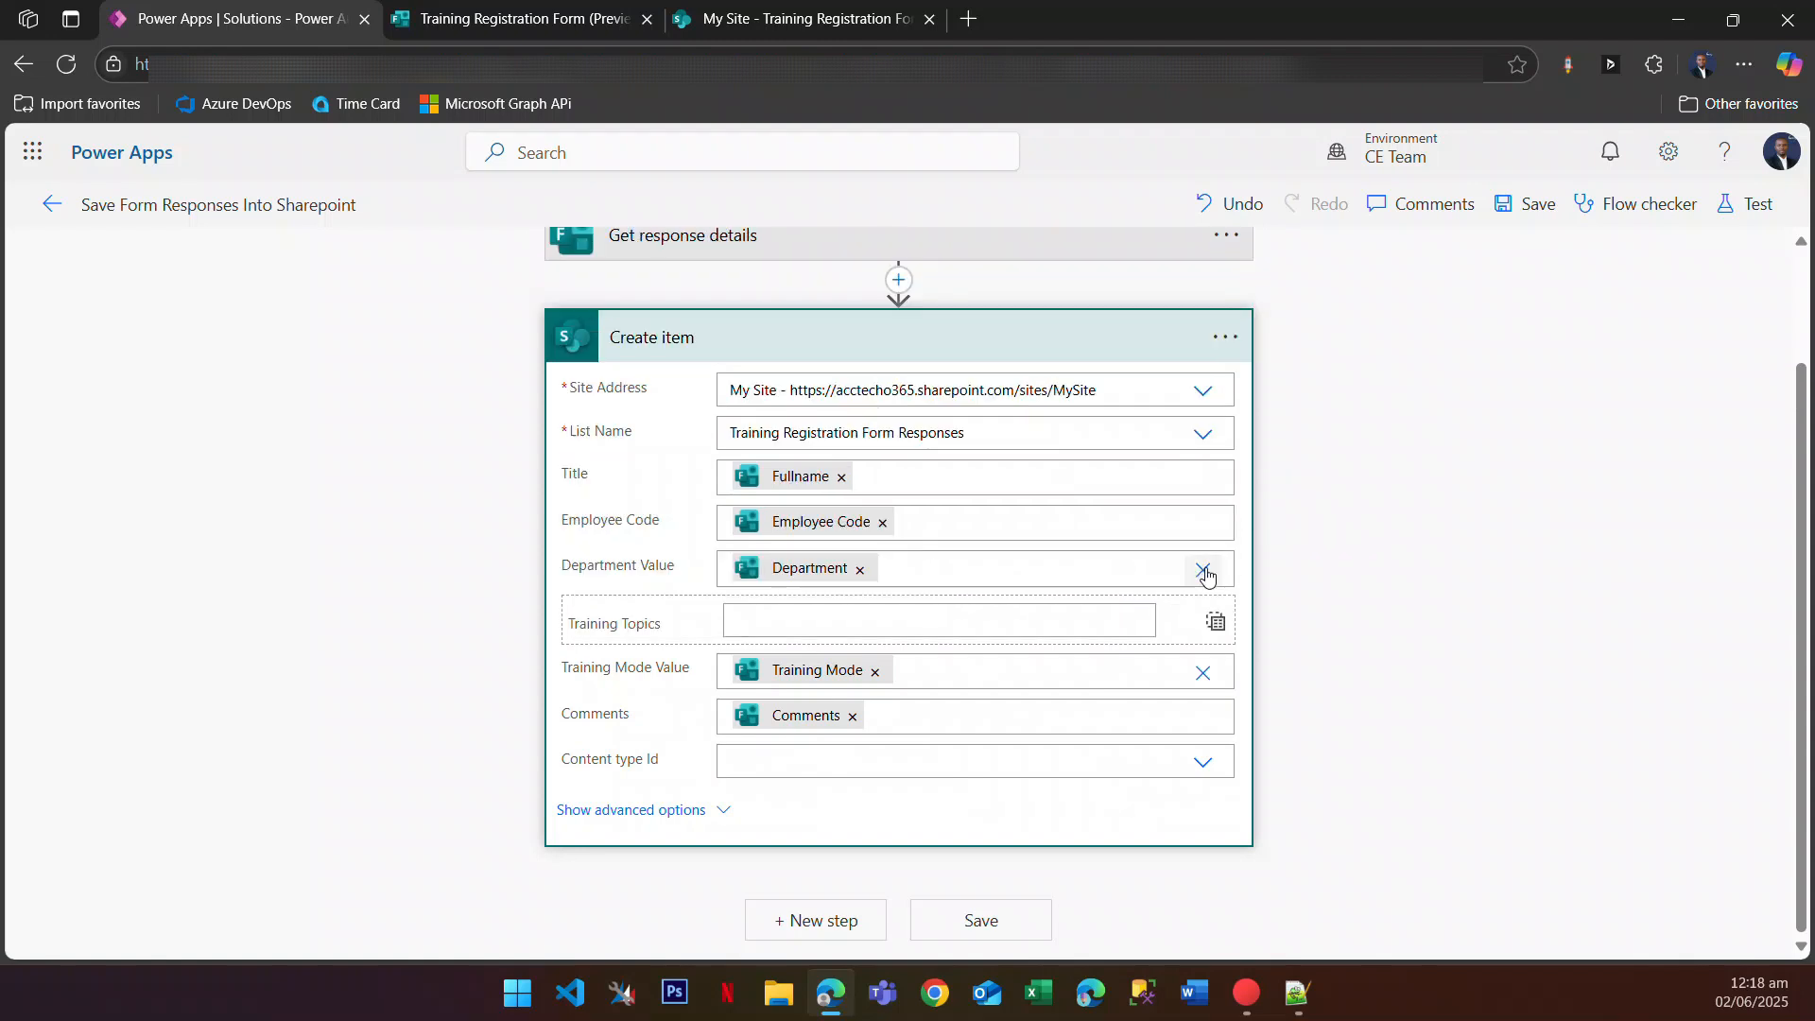
pyautogui.click(903, 619)
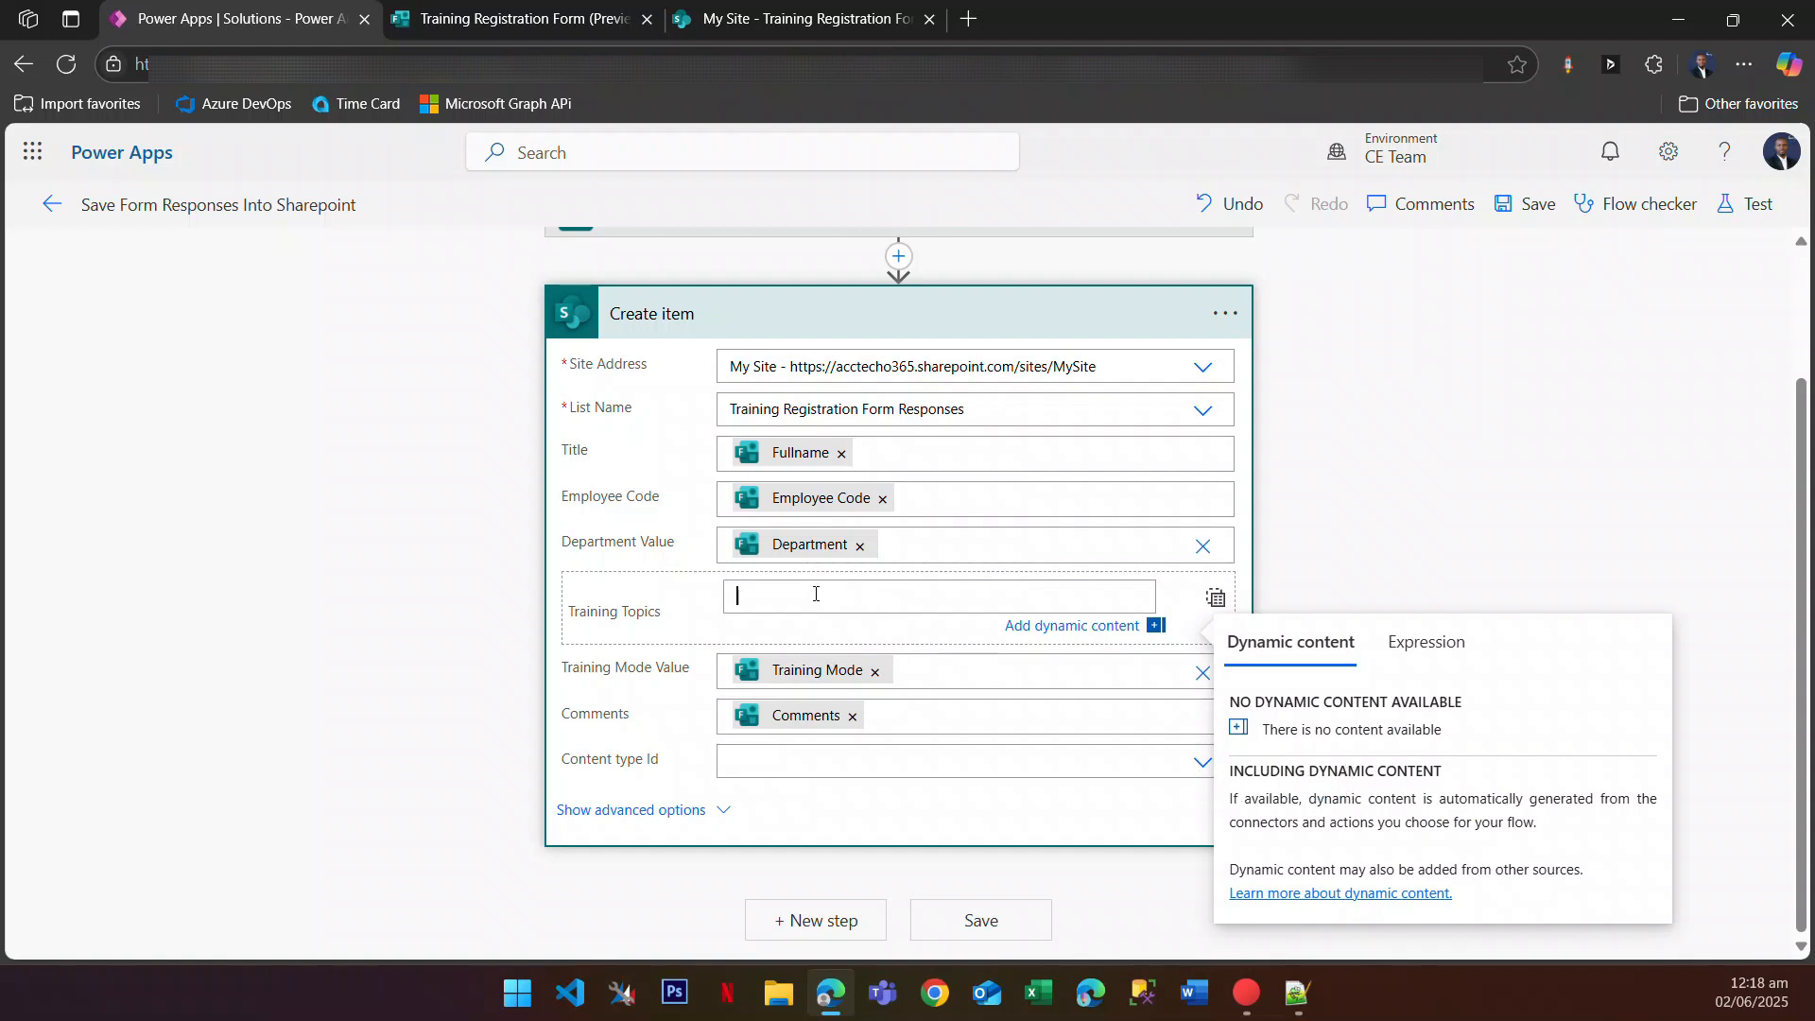
pyautogui.click(1427, 652)
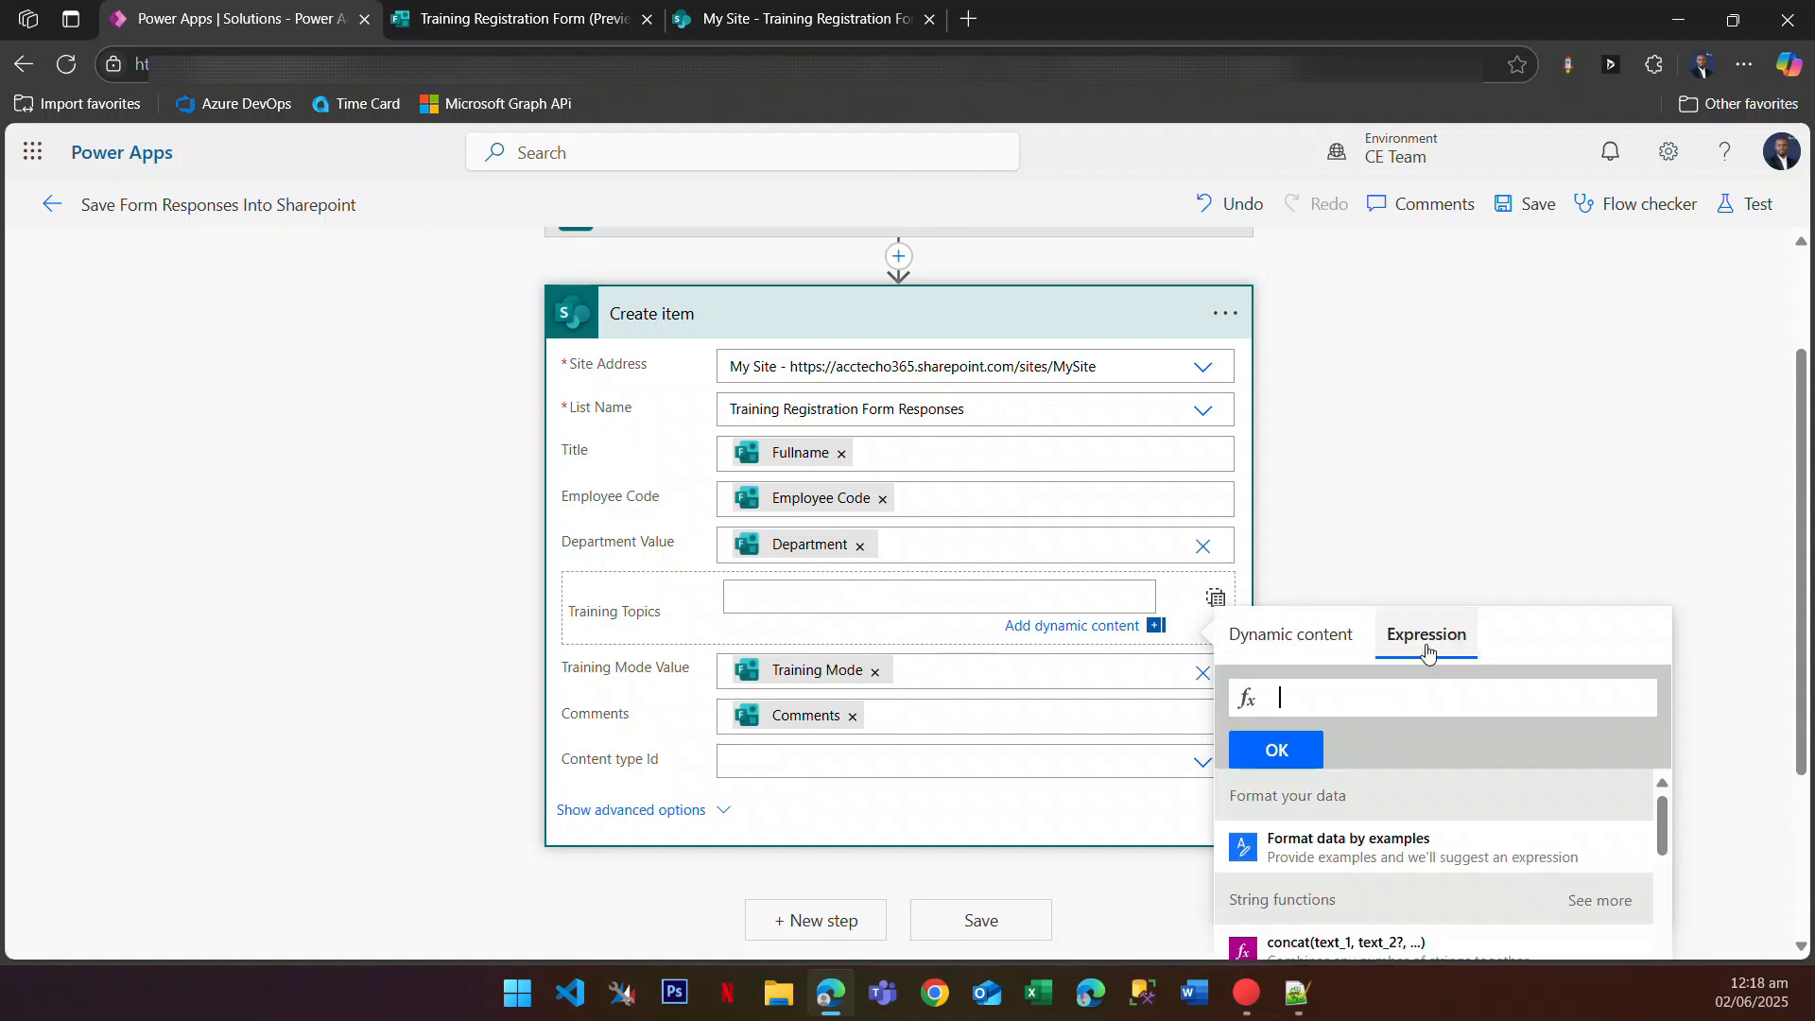
pyautogui.click(1284, 690)
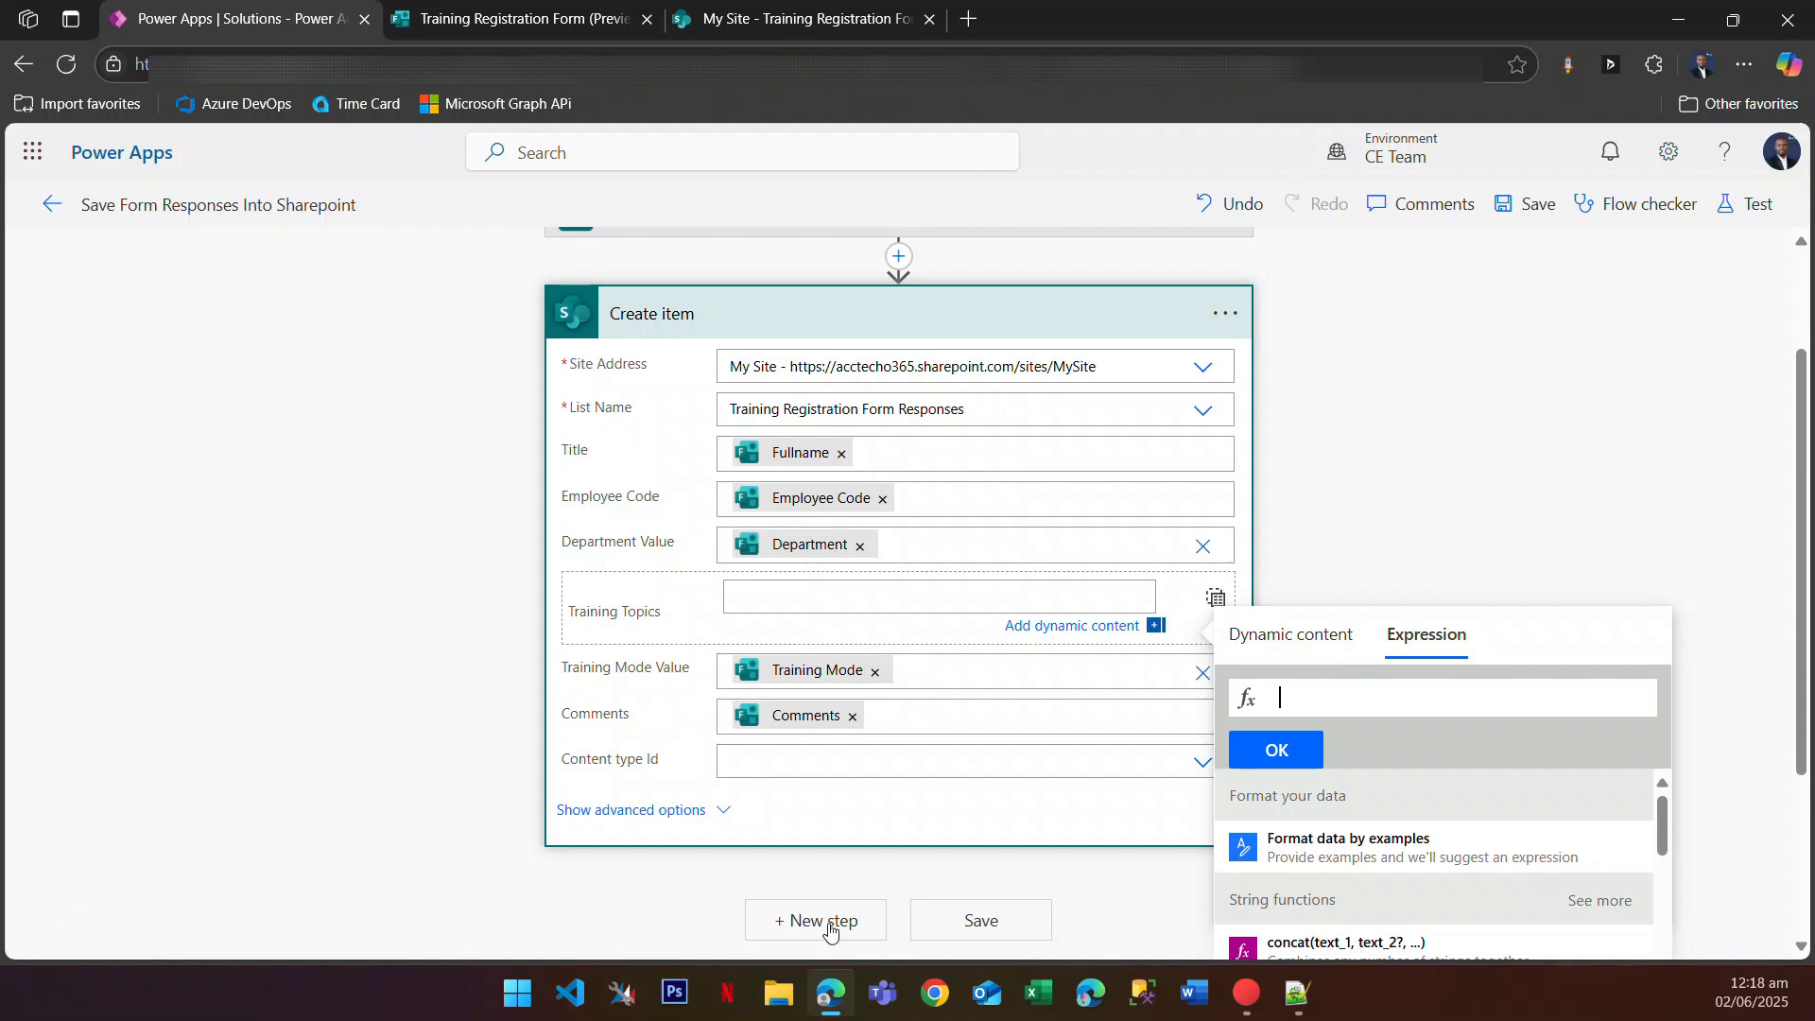
pyautogui.click(1246, 991)
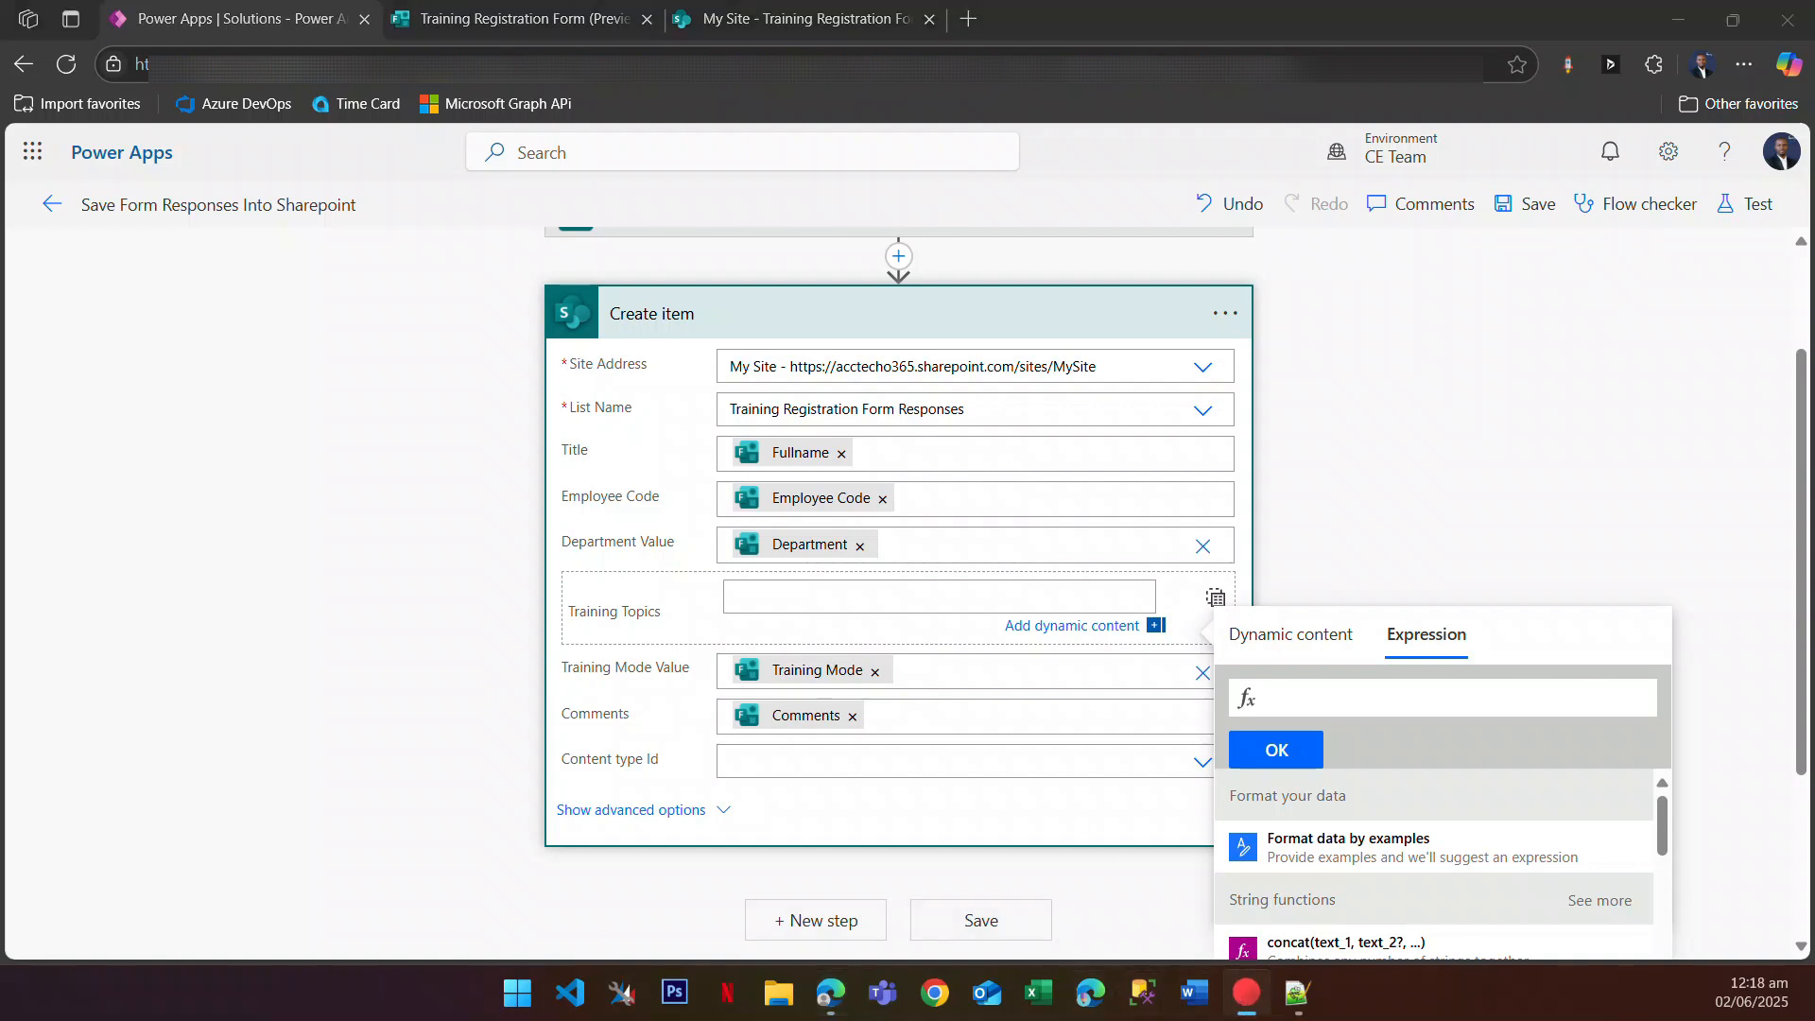
pyautogui.click(36, 797)
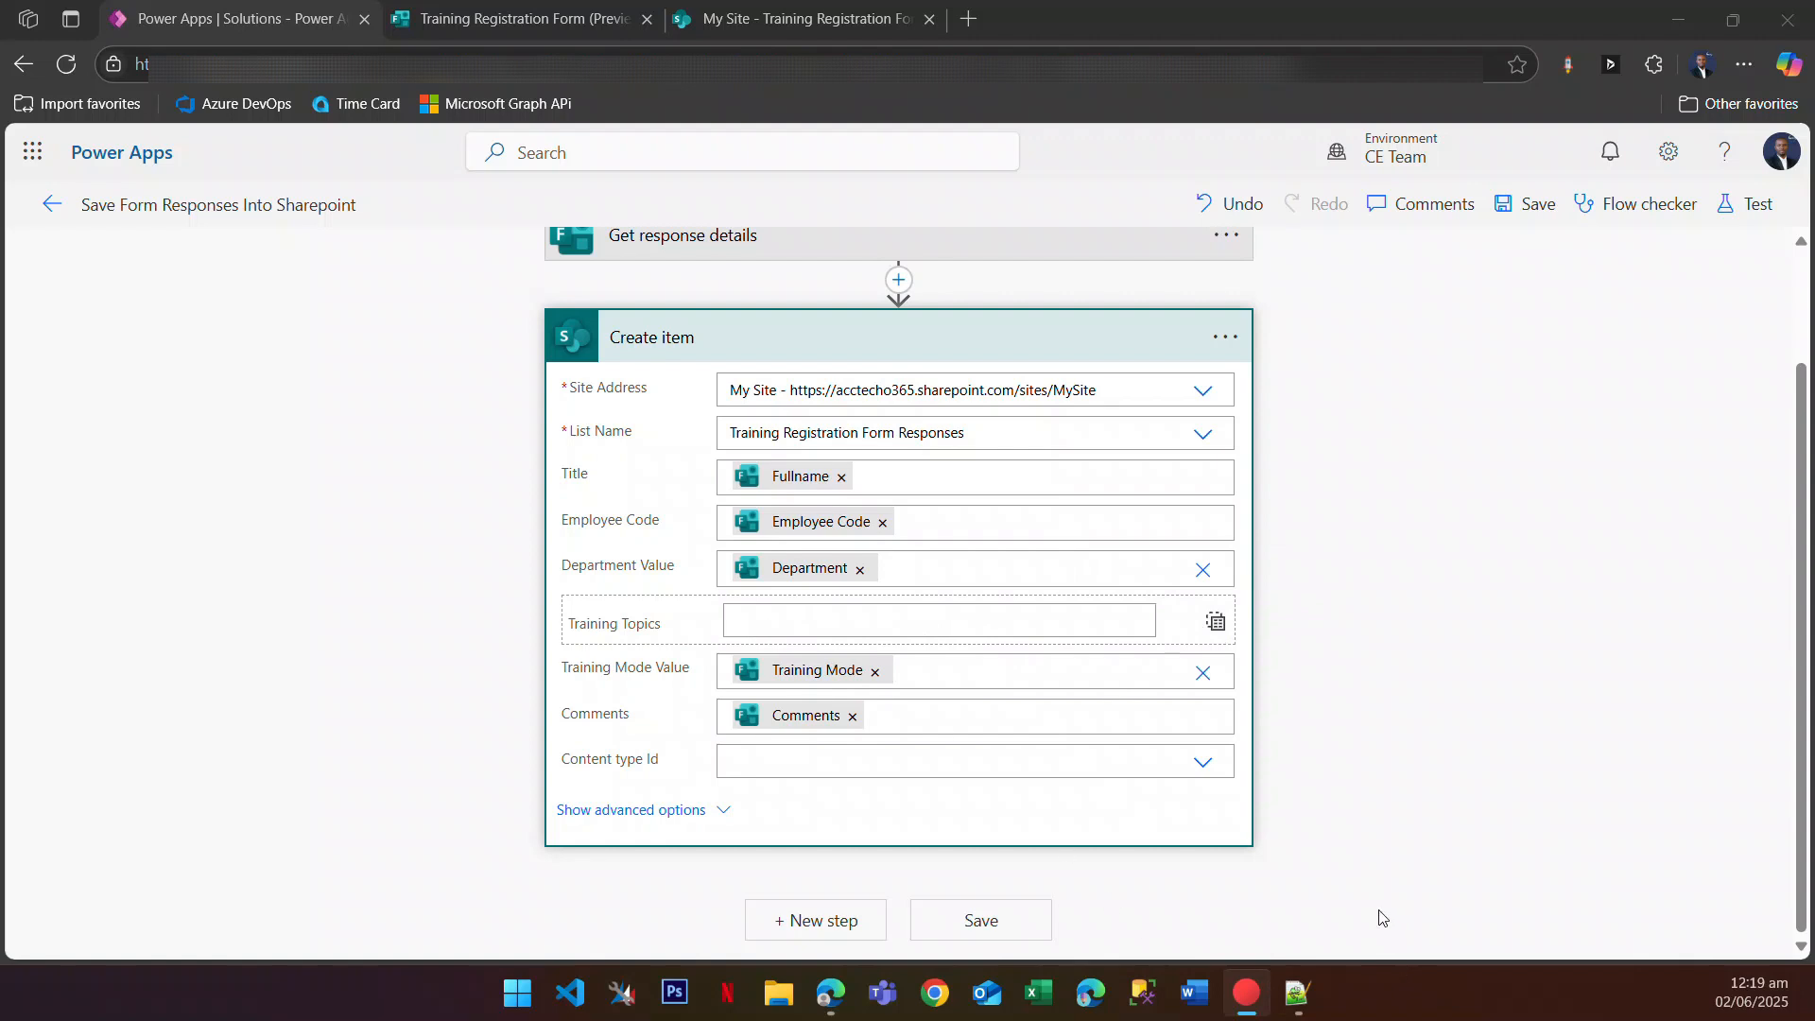
# Step: Switch to Notepad++ and examine the form response JSON, highlighting the training topics answer array and its question key
pyautogui.click(1297, 992)
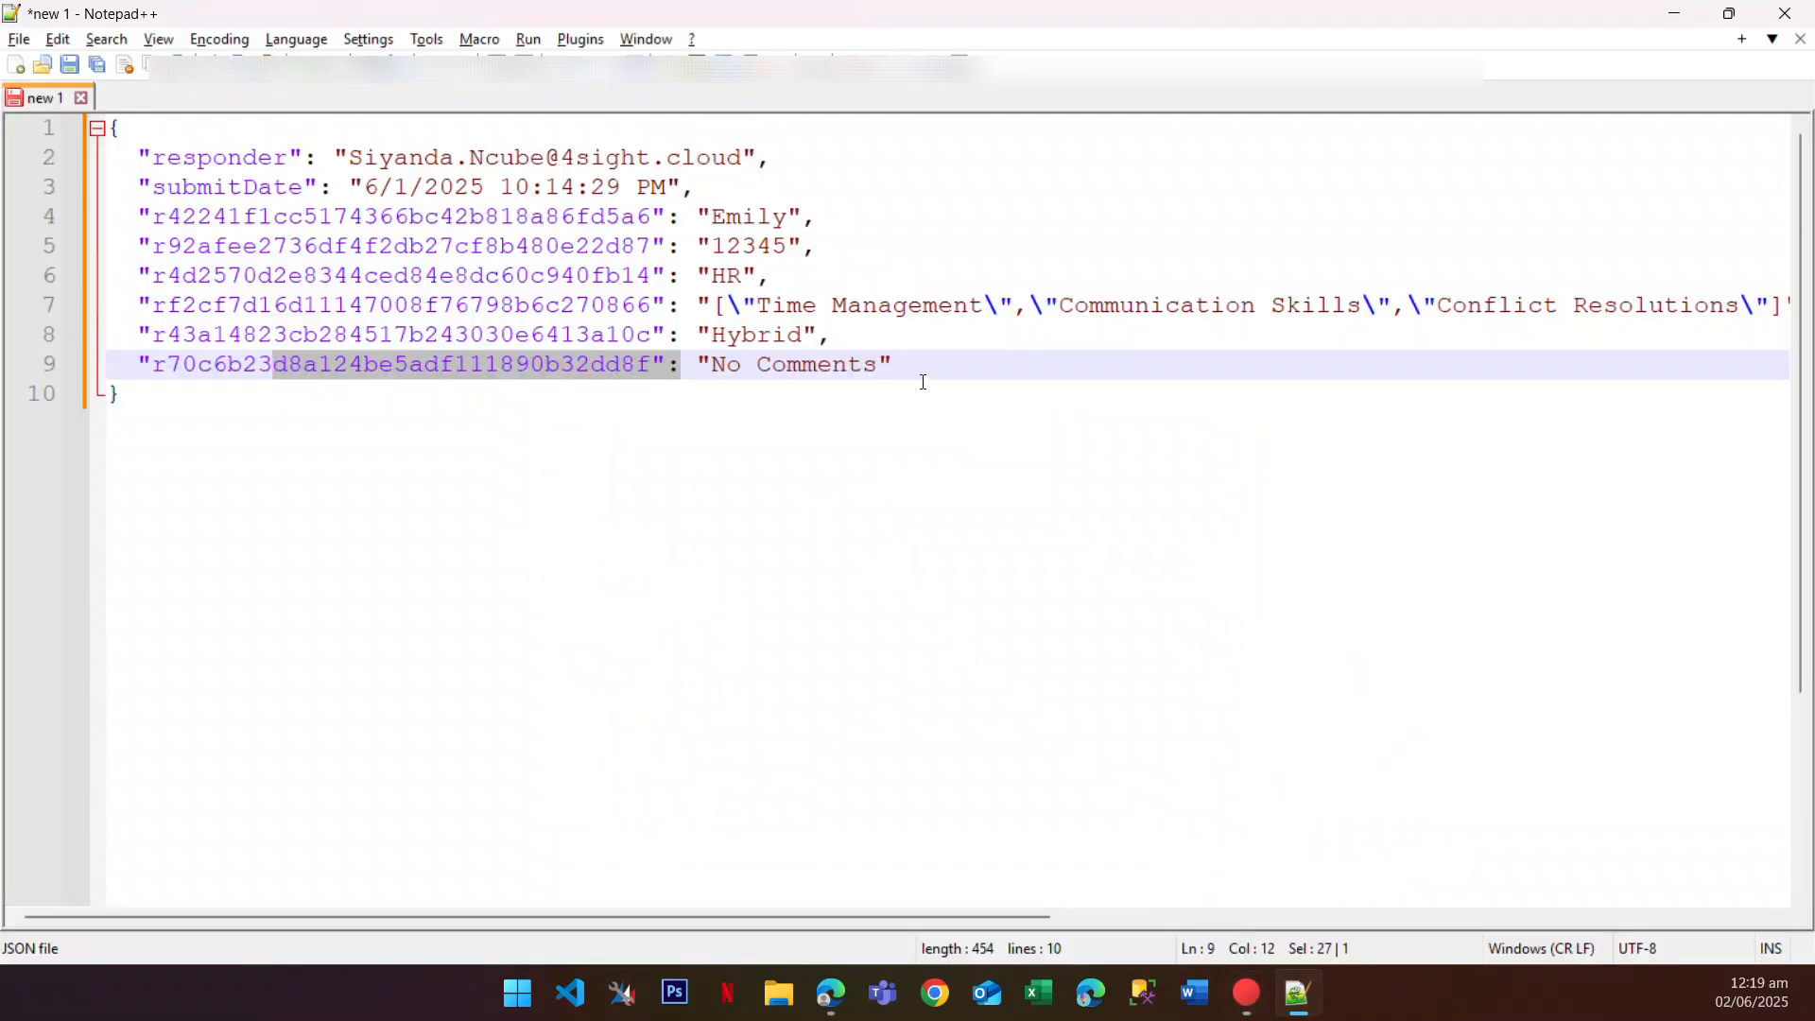
pyautogui.moveTo(922, 382); pyautogui.dragTo(126, 126)
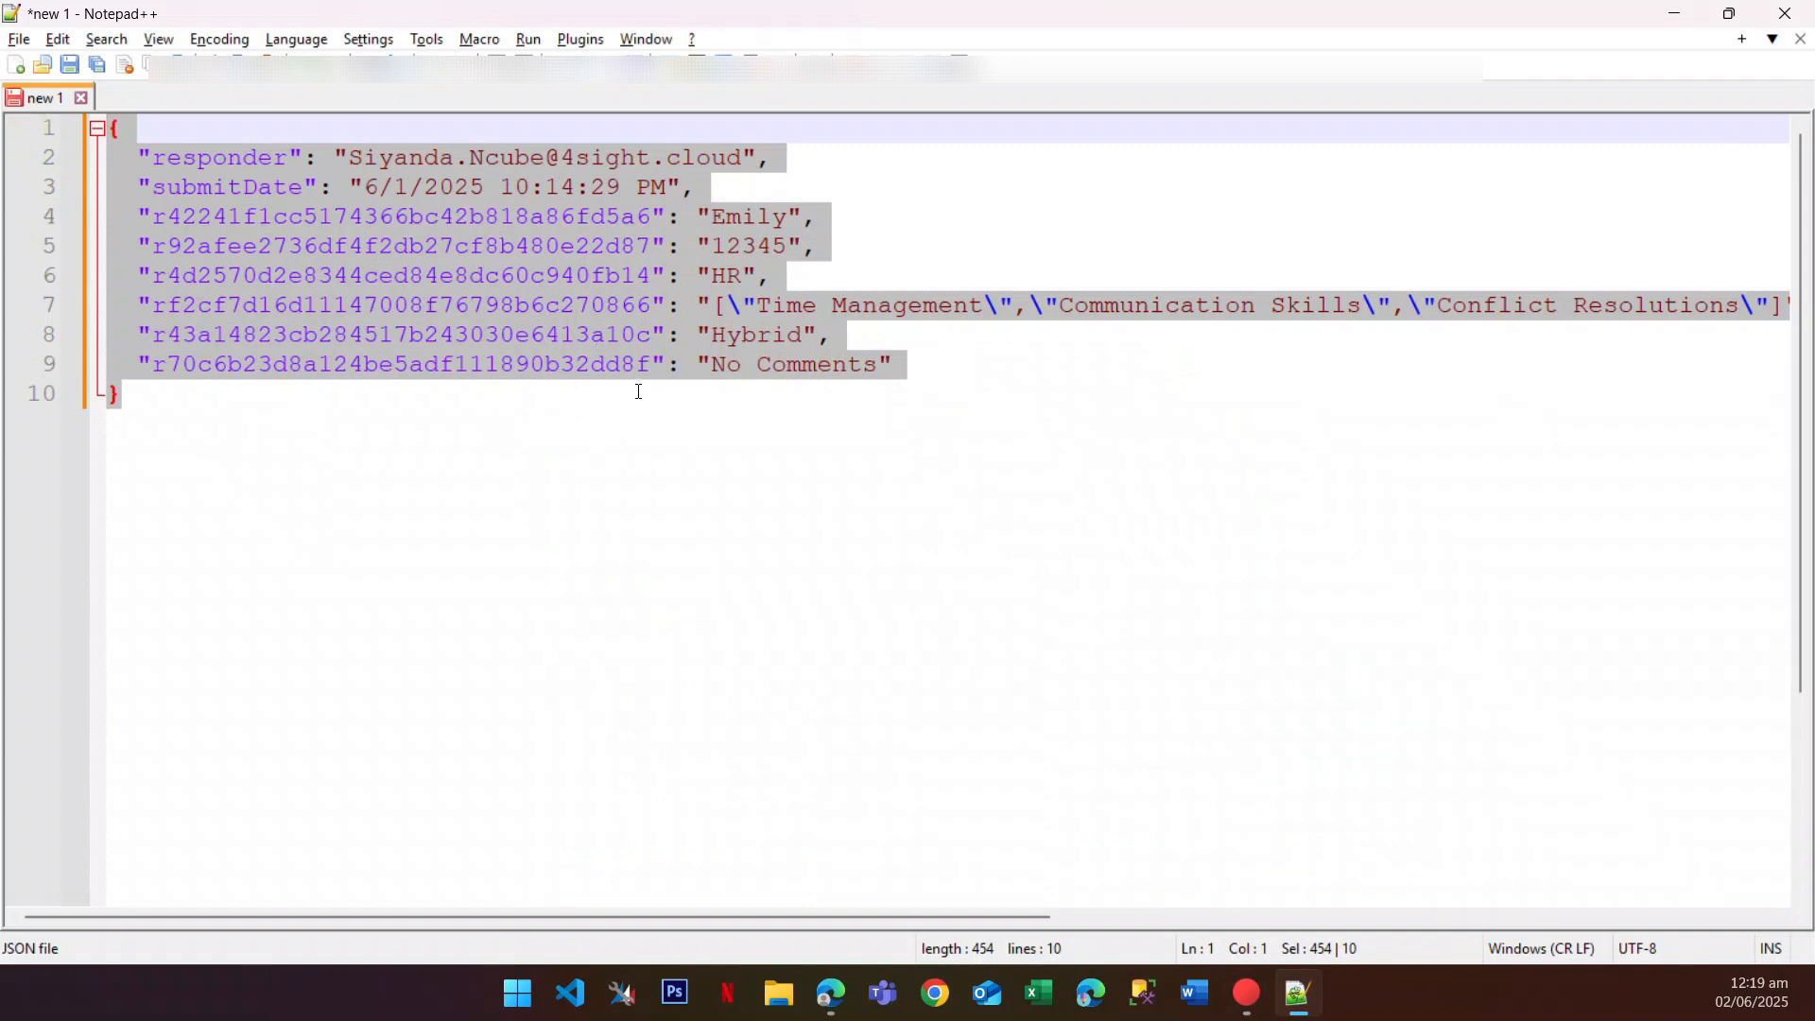
pyautogui.click(656, 301)
pyautogui.moveTo(715, 305); pyautogui.dragTo(1728, 307)
pyautogui.click(705, 304)
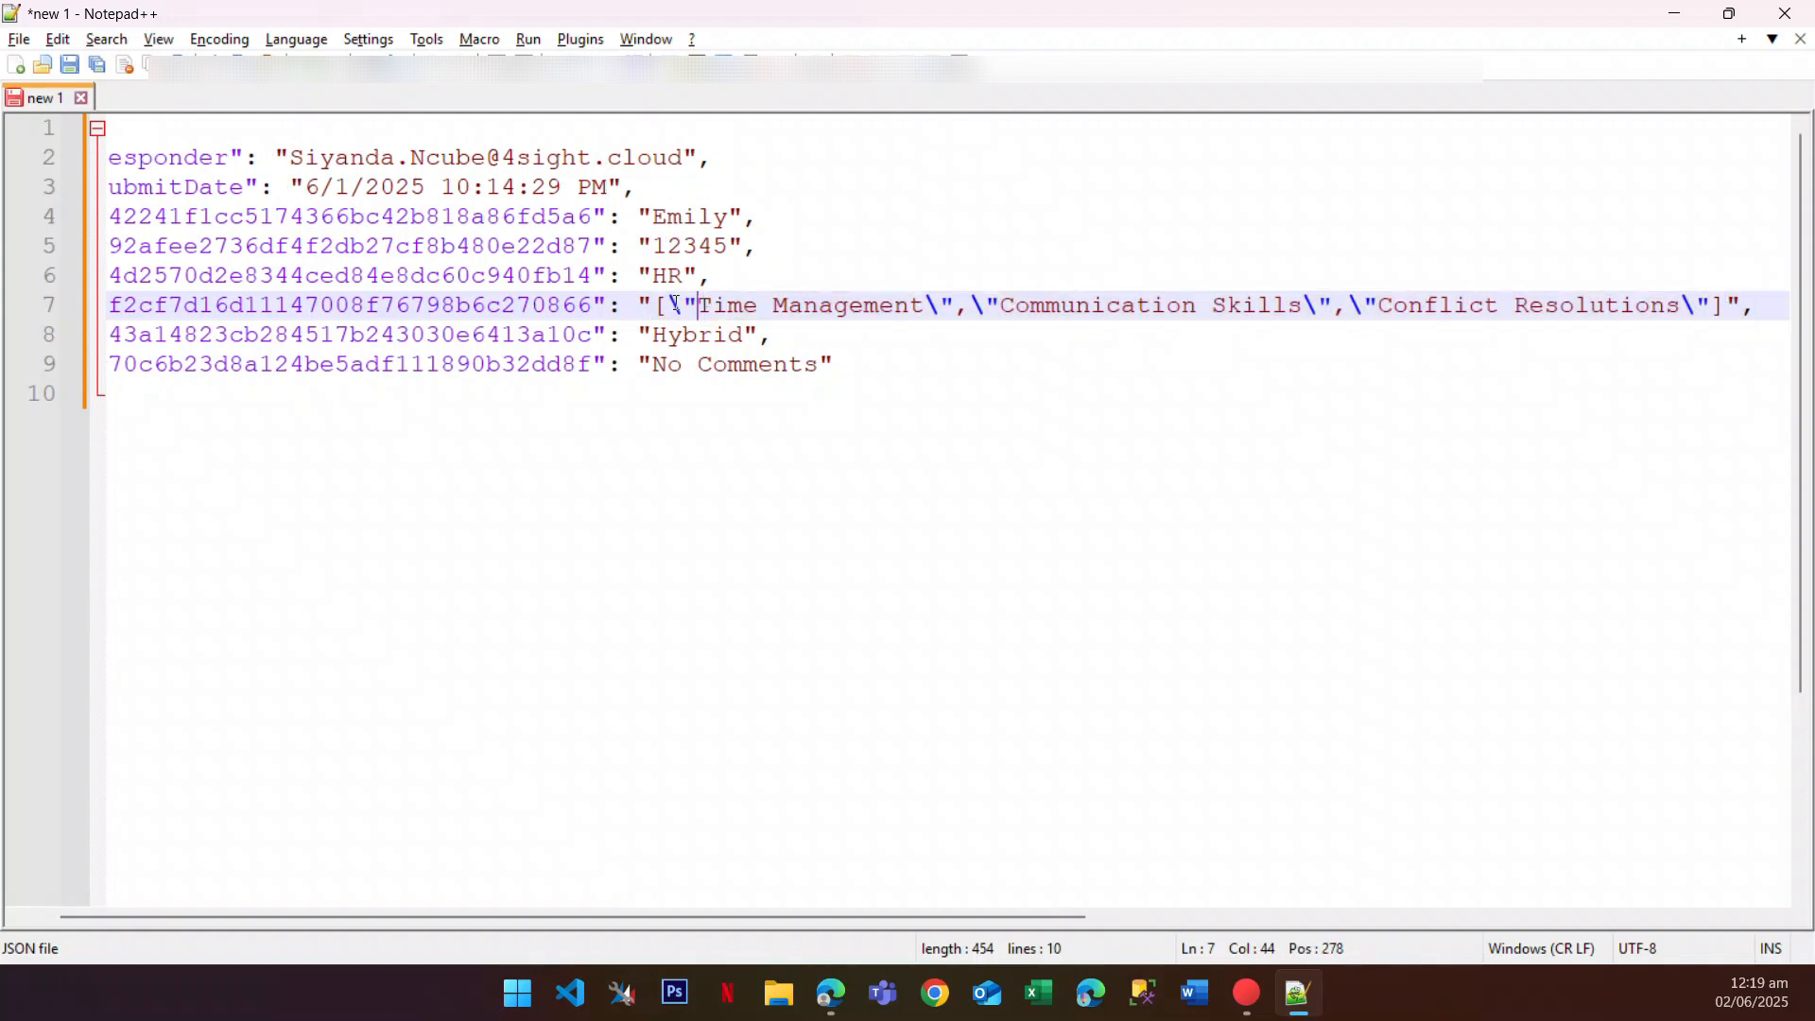
pyautogui.moveTo(594, 304); pyautogui.dragTo(153, 305)
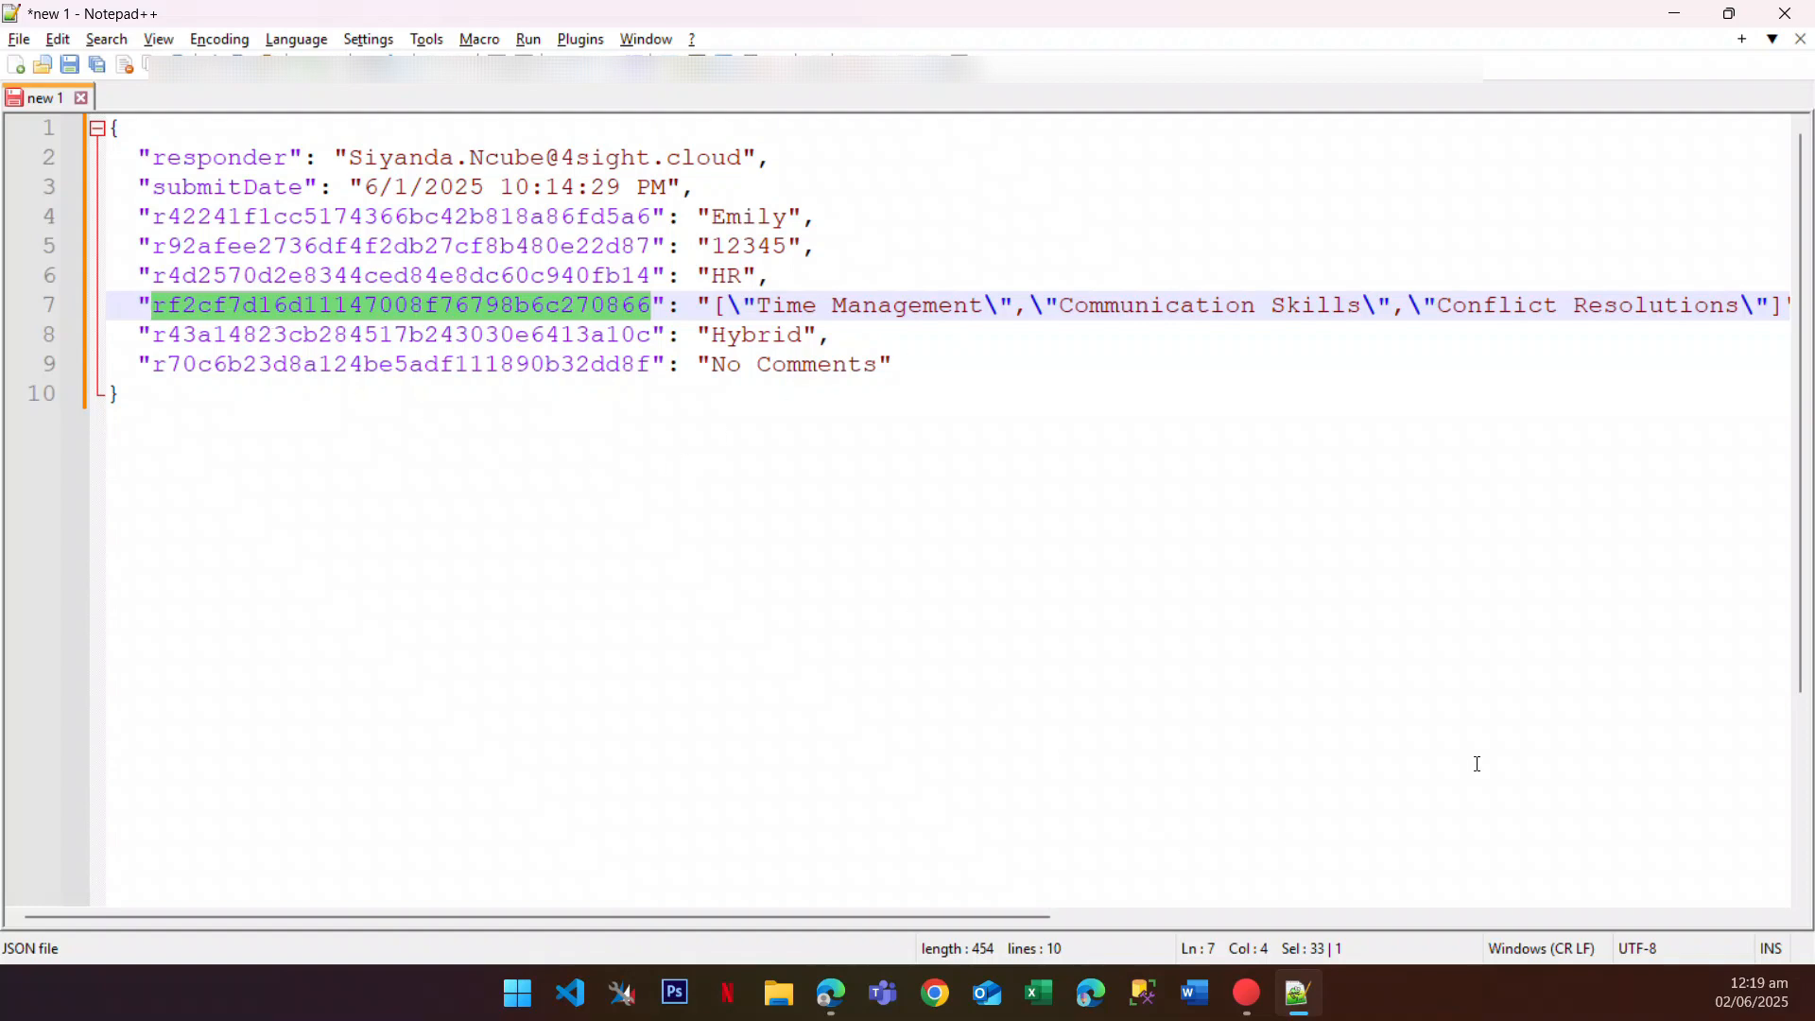
# Step: Return to the flow in the browser and switch the Training Topics field back to individual item input
pyautogui.click(832, 1000)
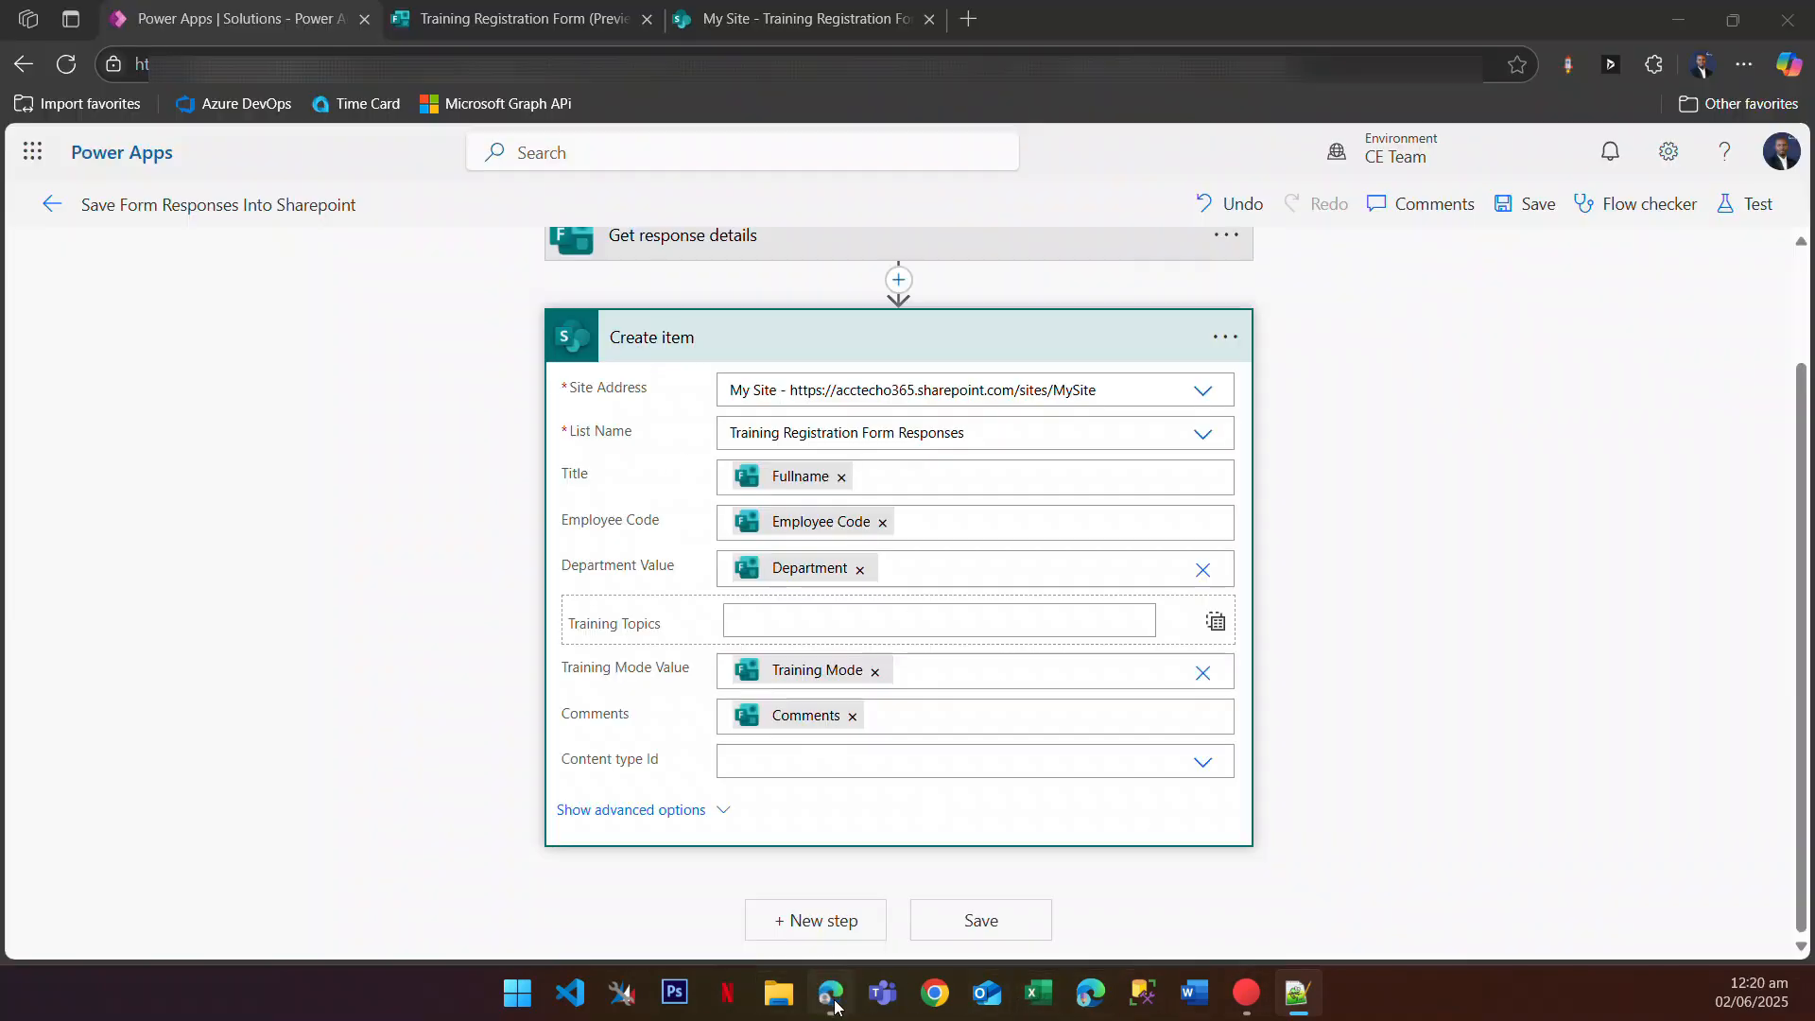
pyautogui.click(945, 621)
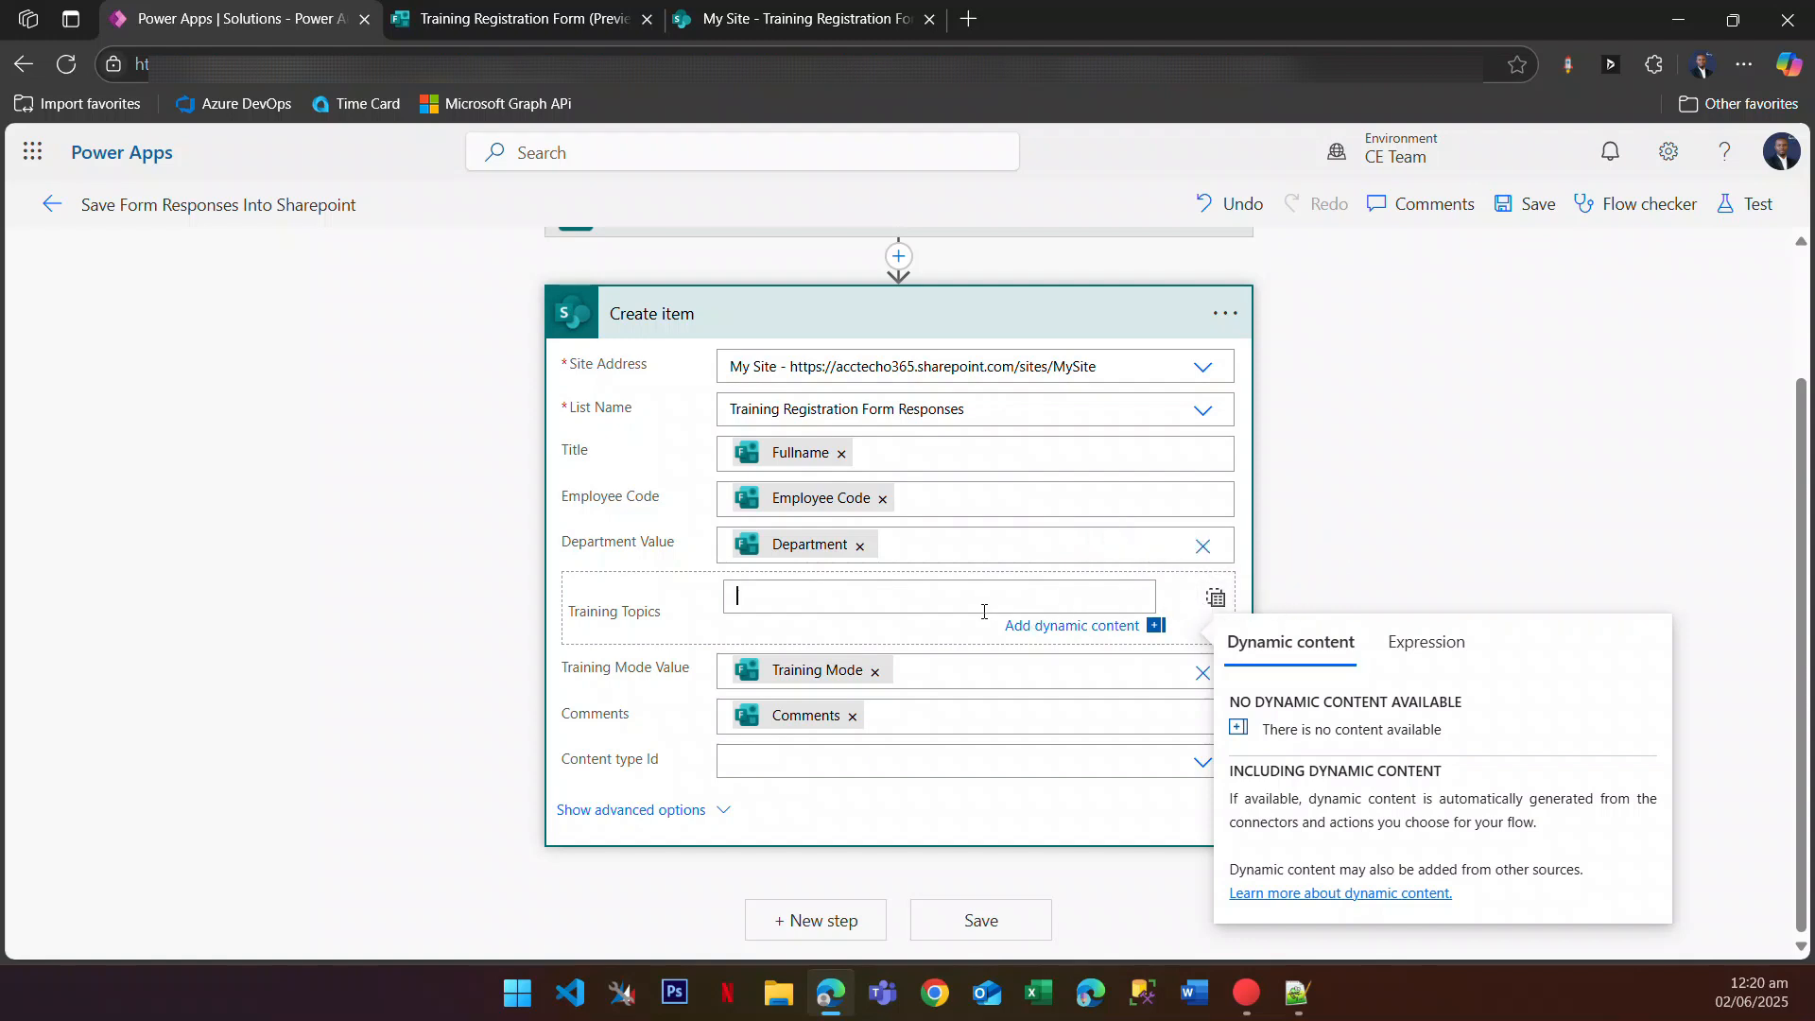
pyautogui.click(1215, 603)
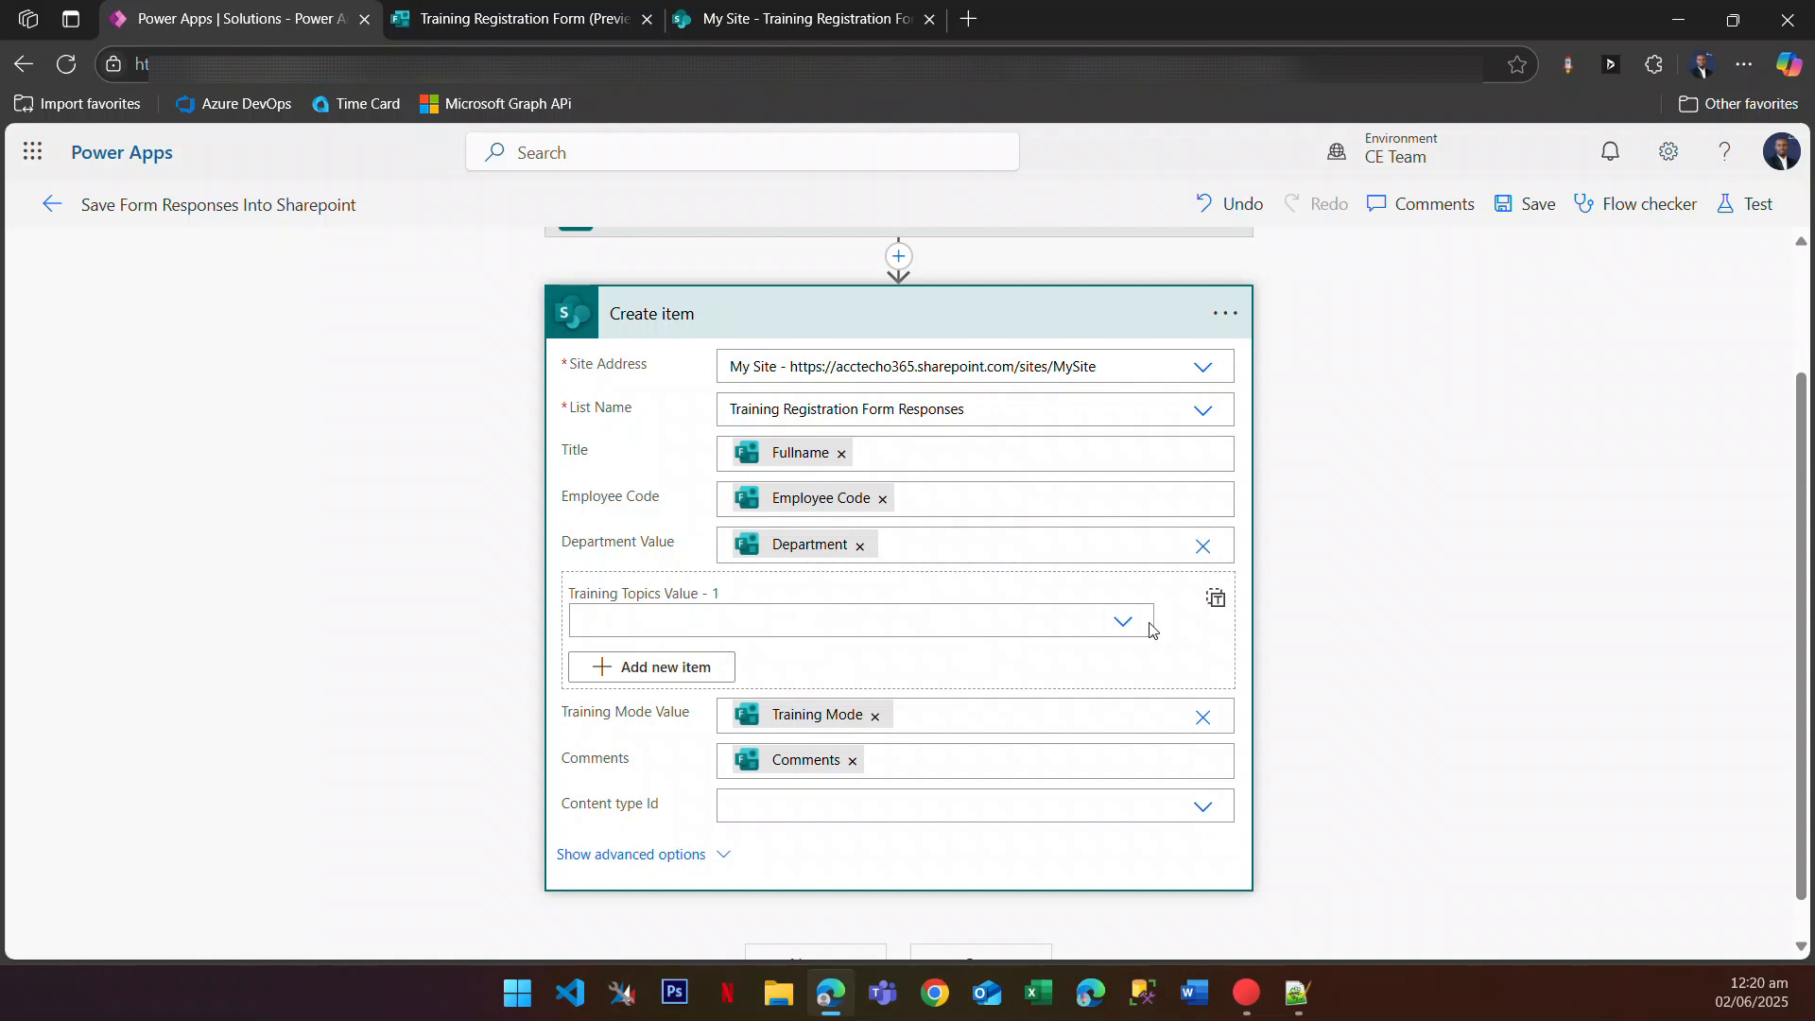
# Step: Fill the Training Topics field with three individual items: Communication Skills, Ms Excel and Power Platform Basics
pyautogui.click(1124, 622)
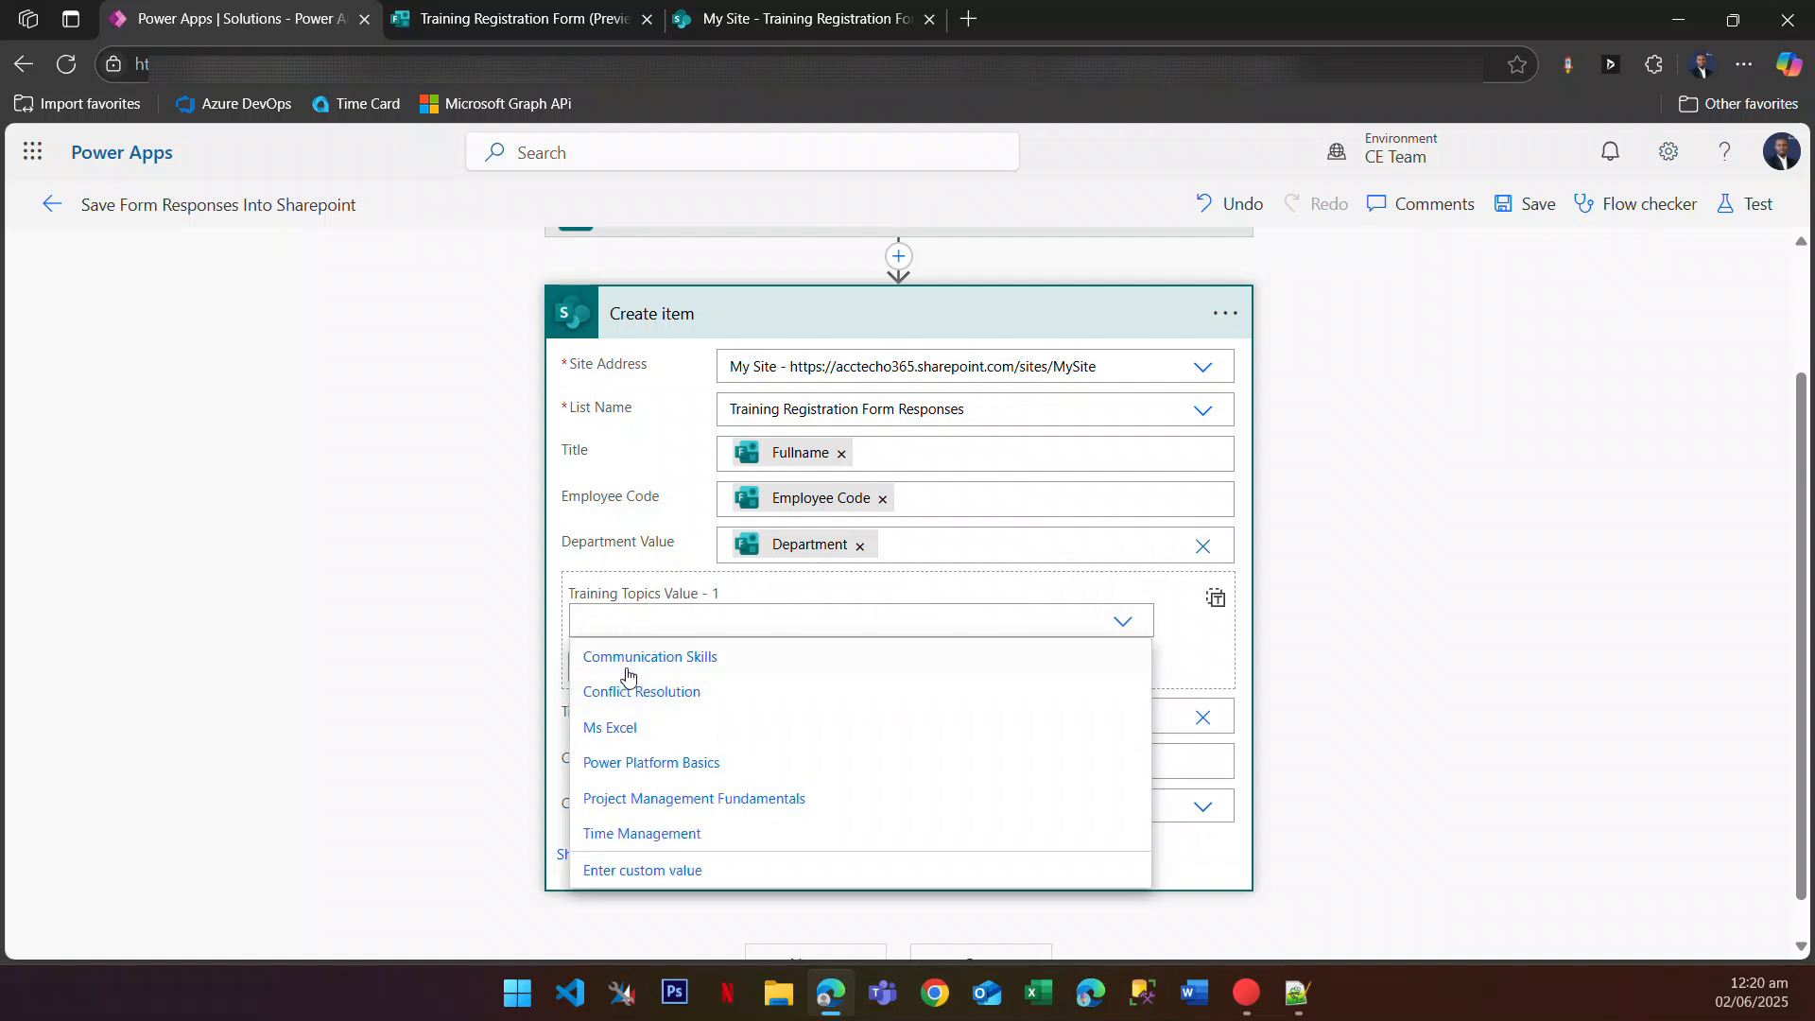
pyautogui.click(629, 665)
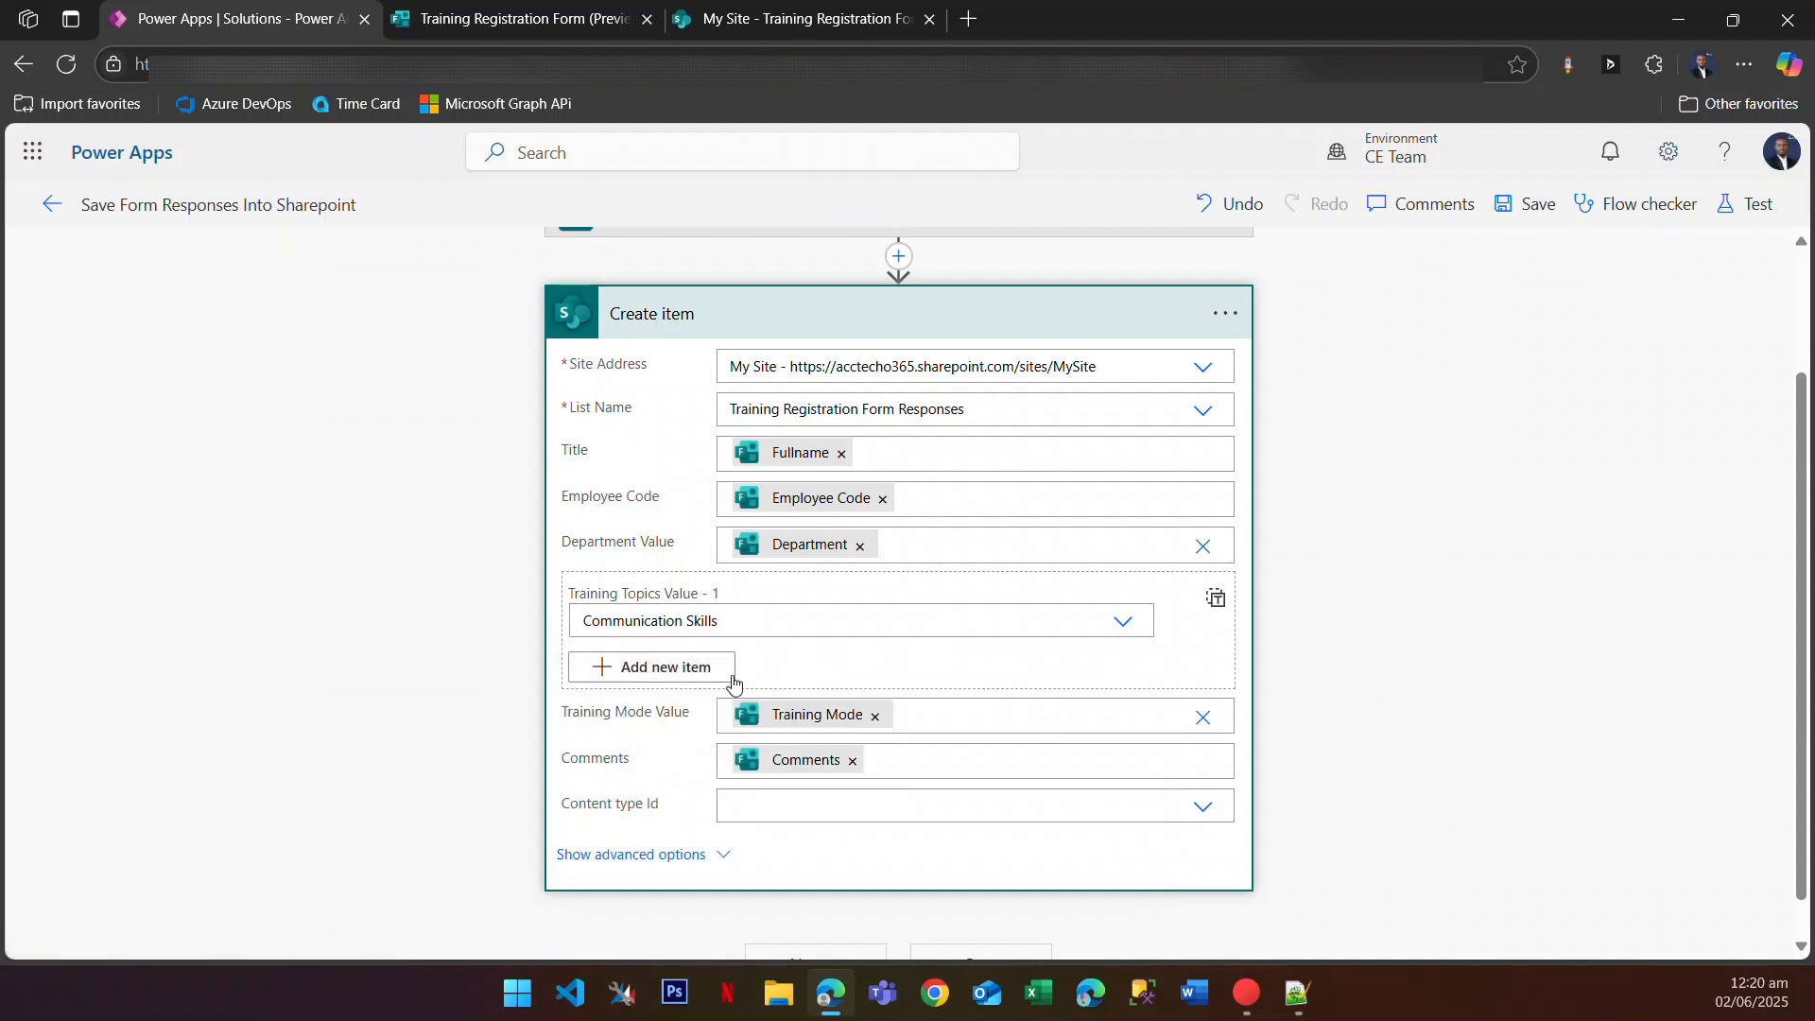
pyautogui.click(636, 669)
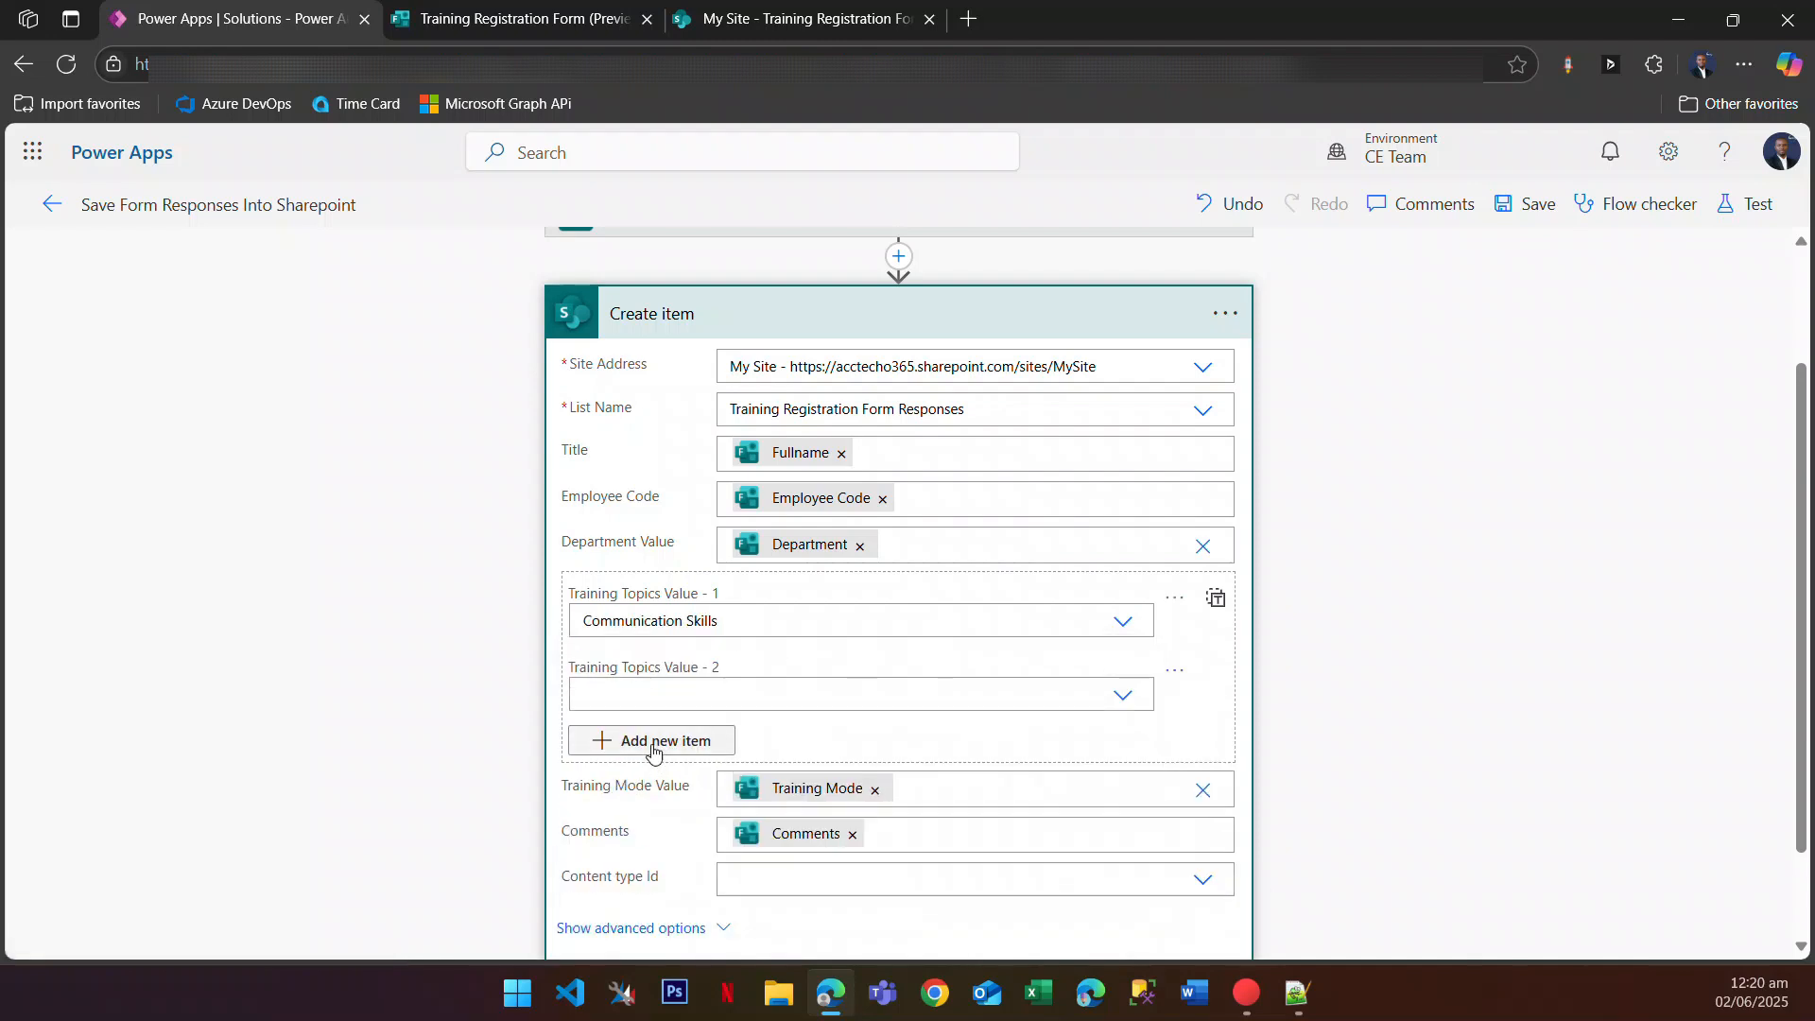
pyautogui.click(649, 690)
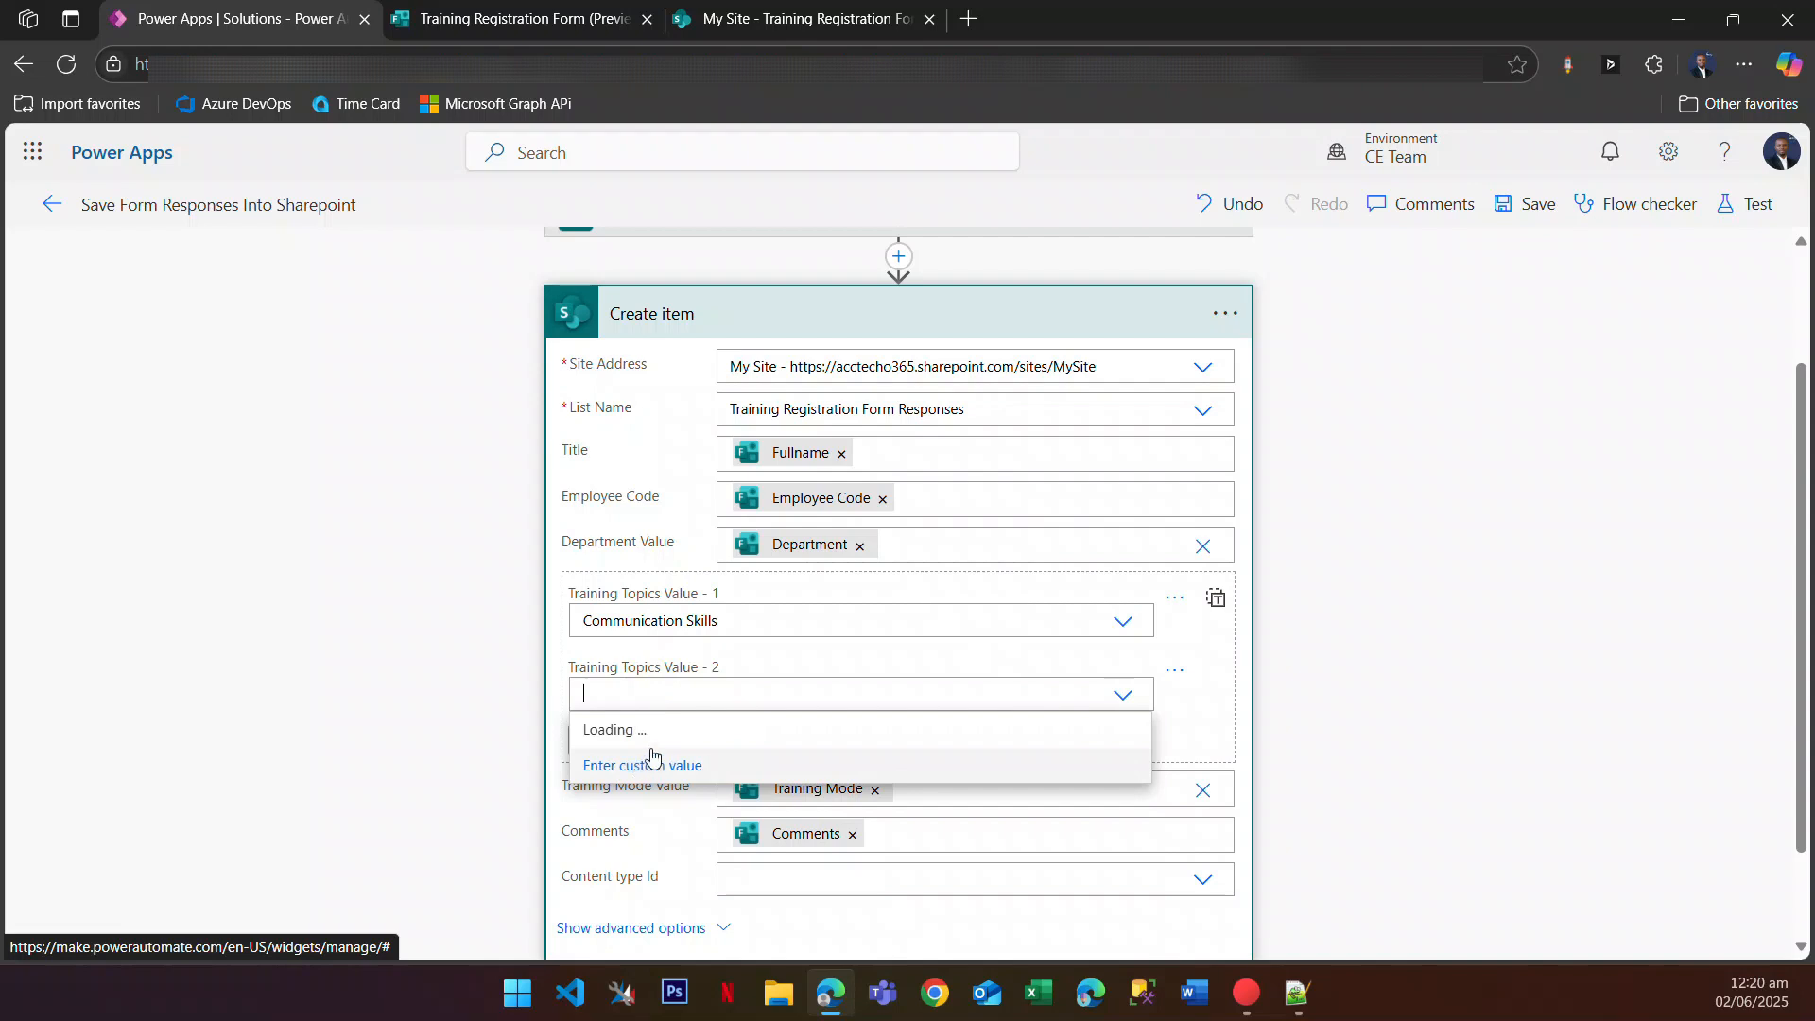
pyautogui.click(614, 801)
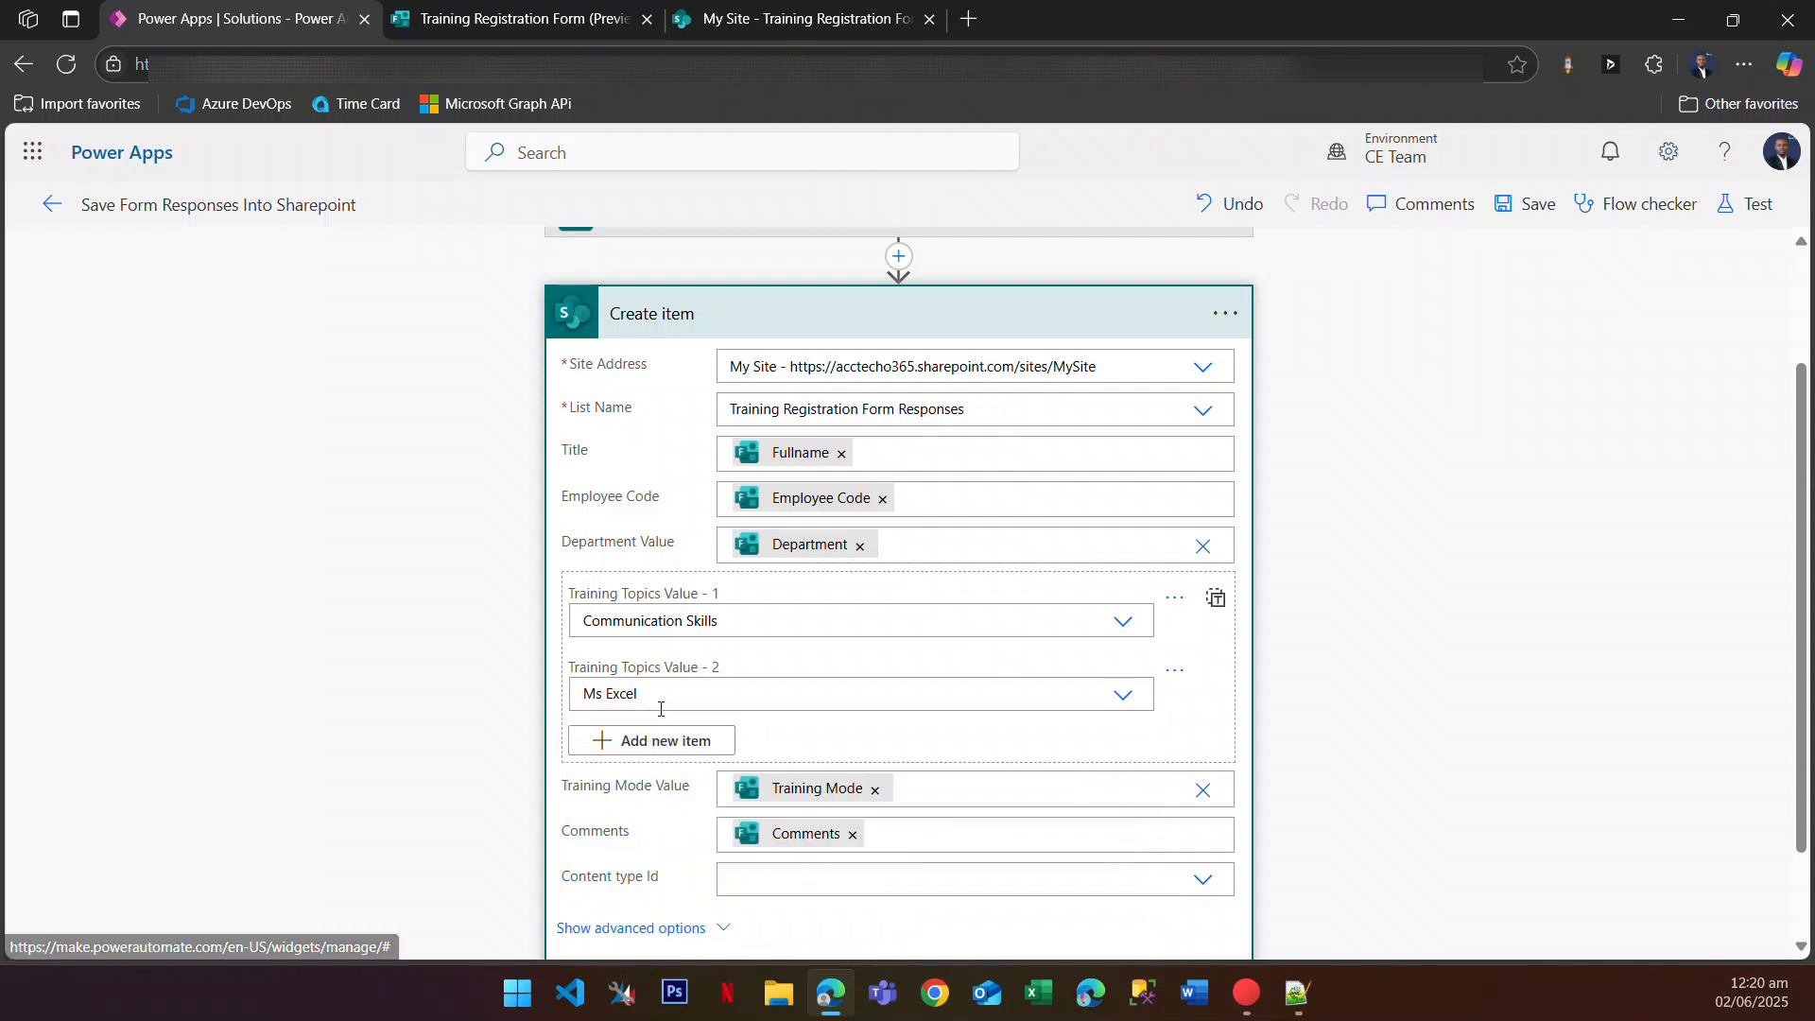
pyautogui.click(646, 747)
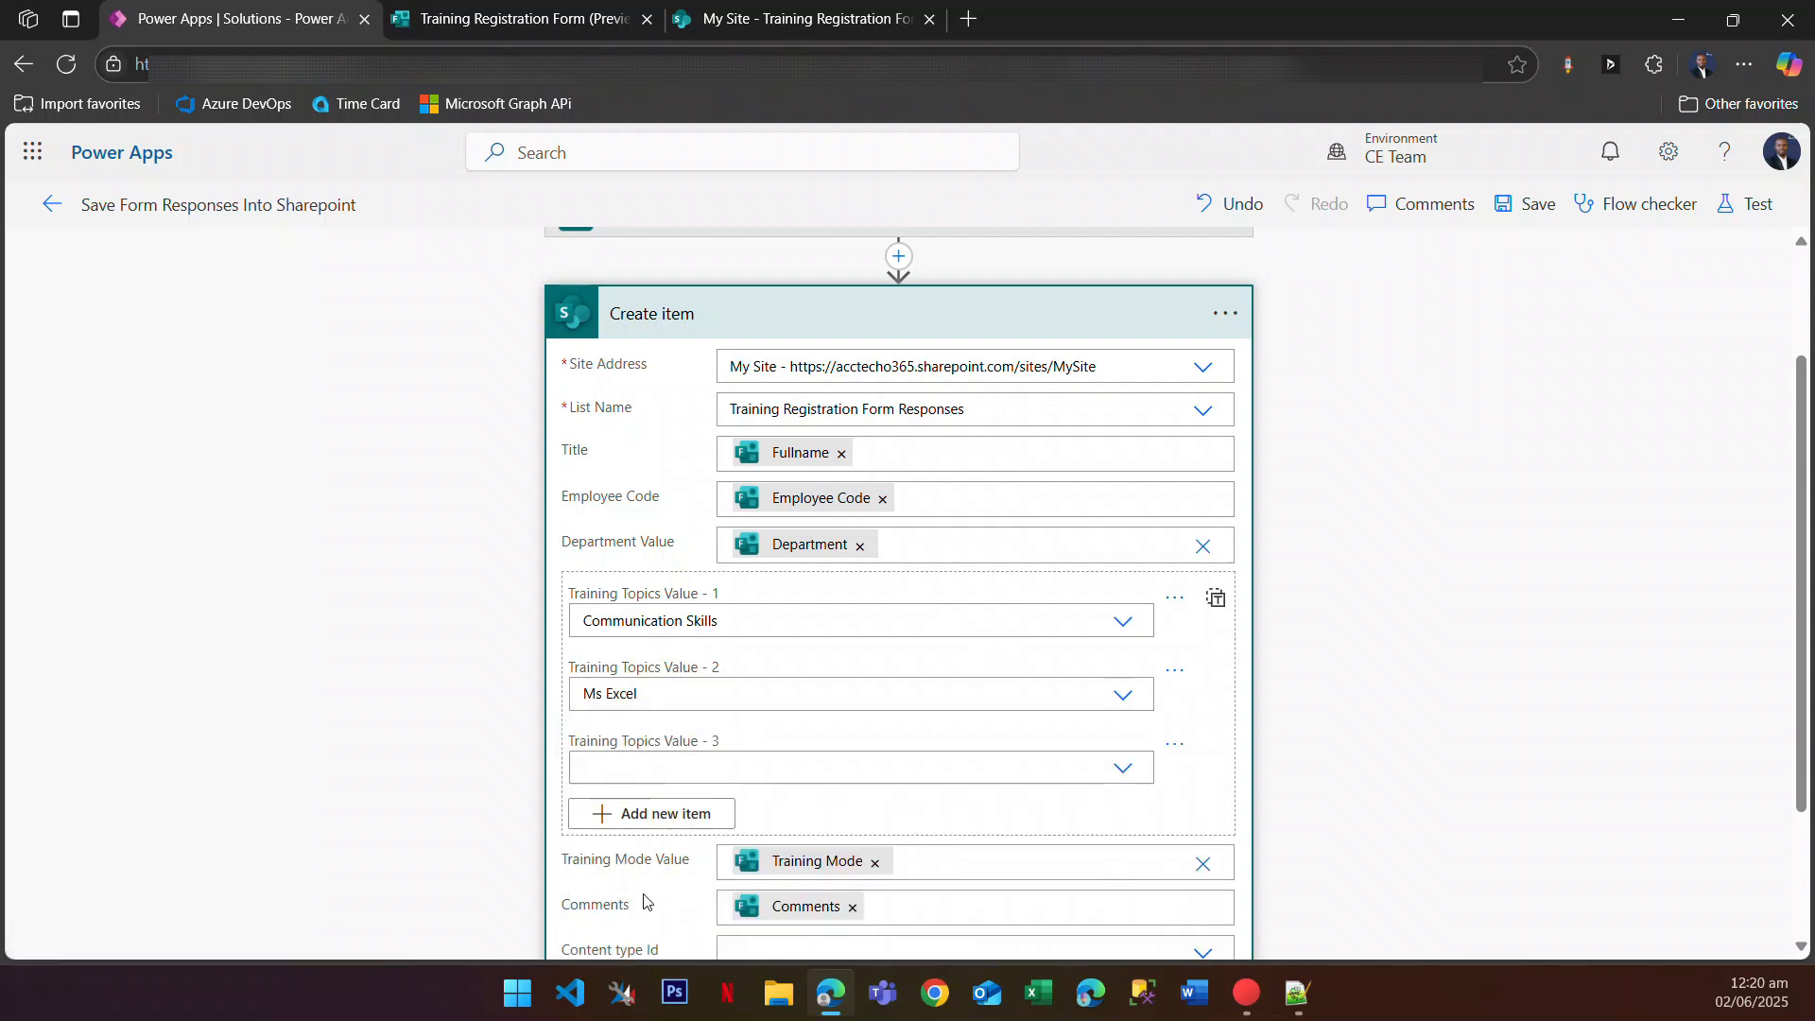
pyautogui.click(668, 769)
pyautogui.scroll(-2, 626, 804)
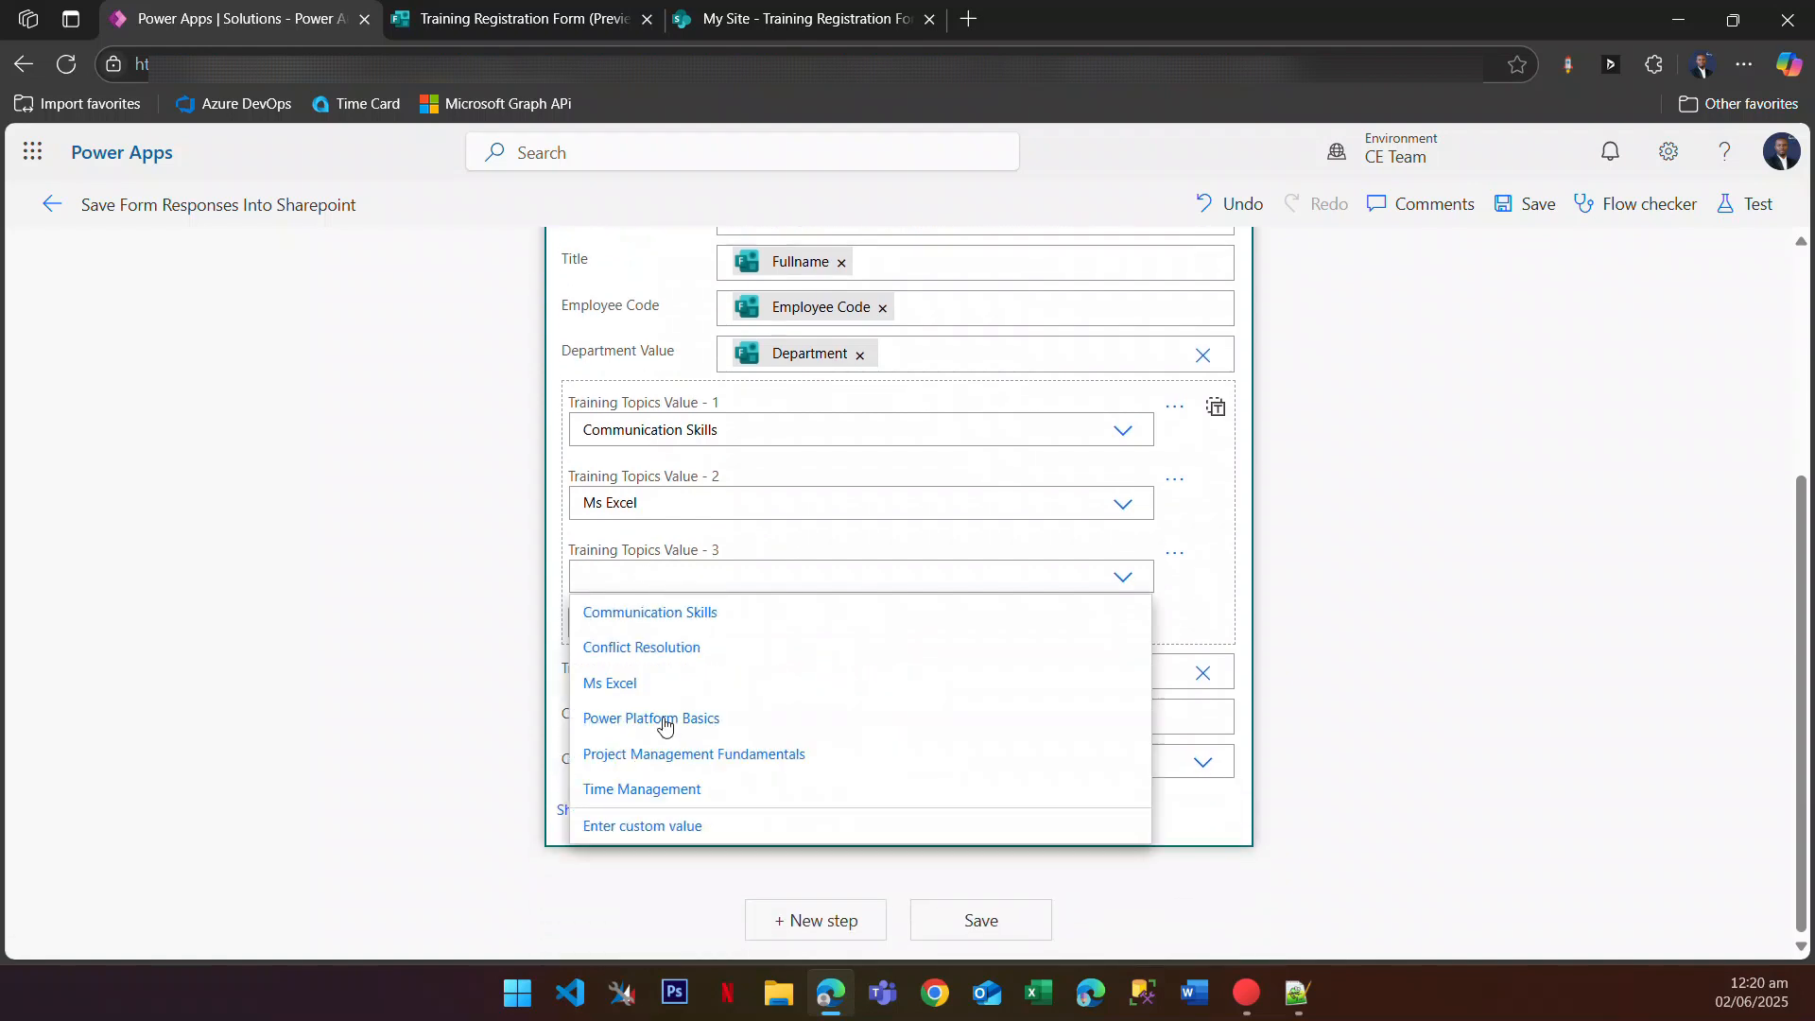
pyautogui.click(646, 721)
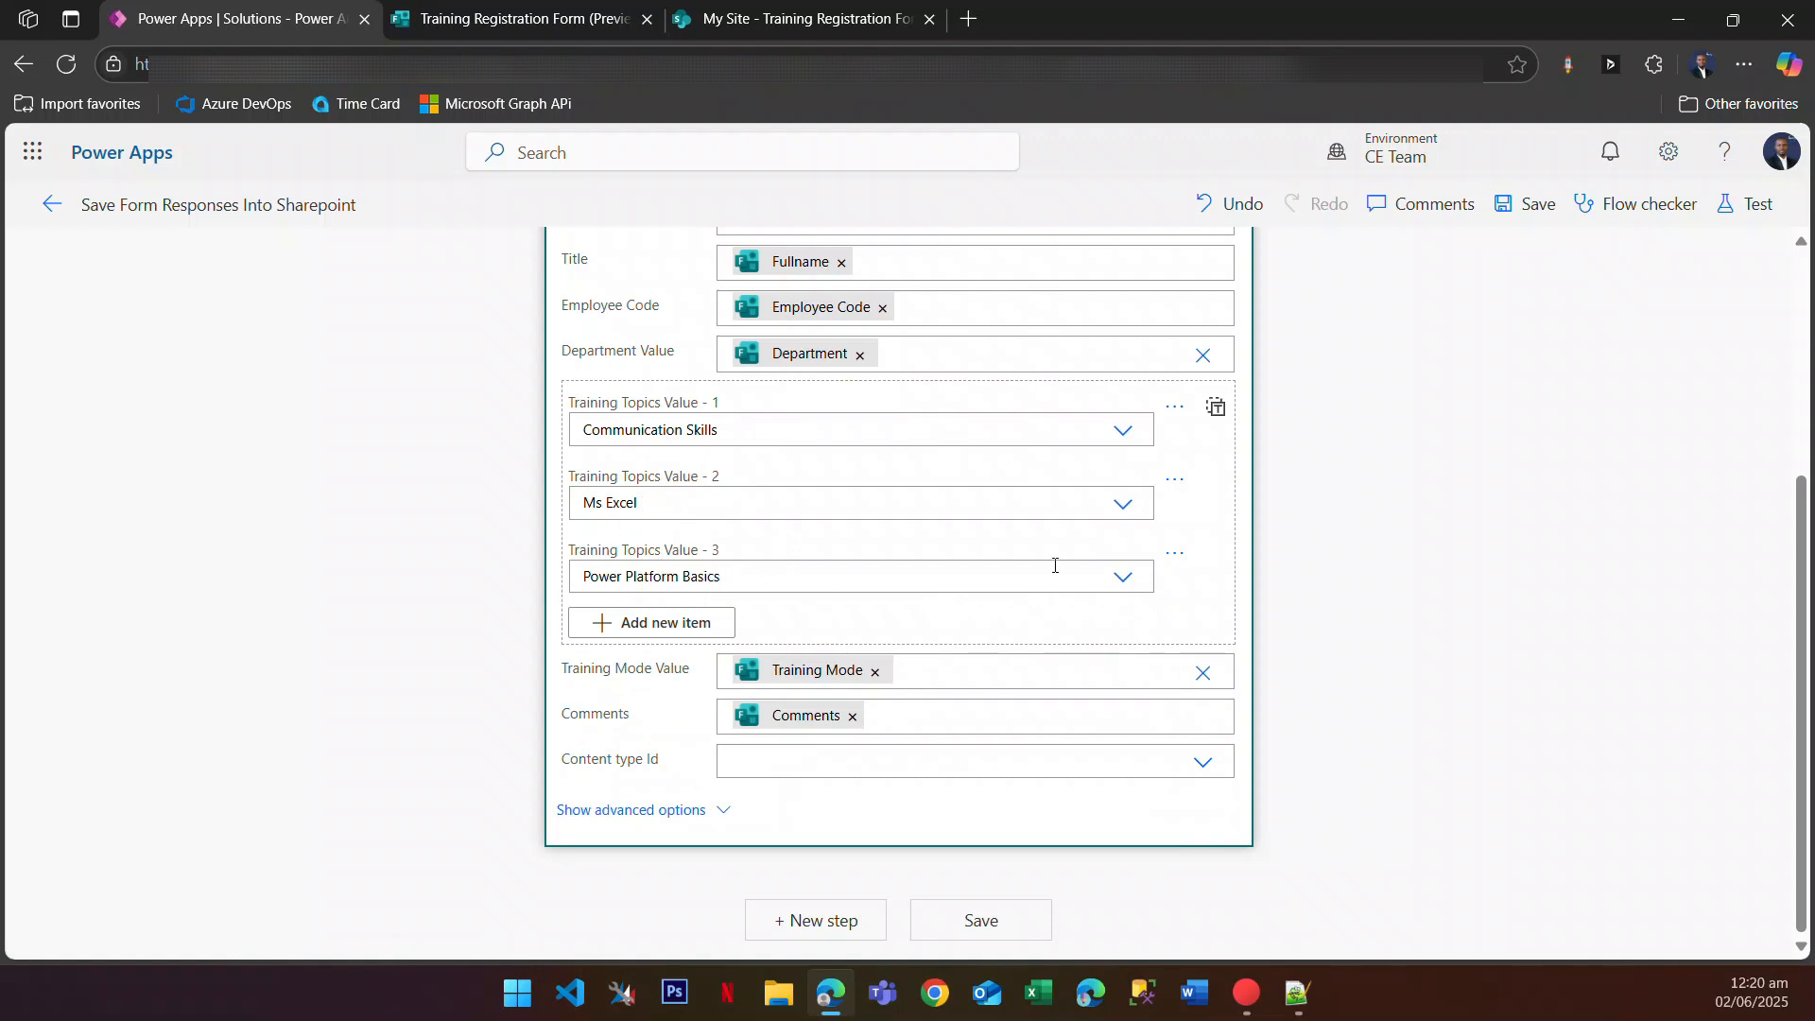
# Step: Switch Training Topics to entire array input and copy the generated array into Notepad++, several lines below the form response JSON
pyautogui.click(1223, 421)
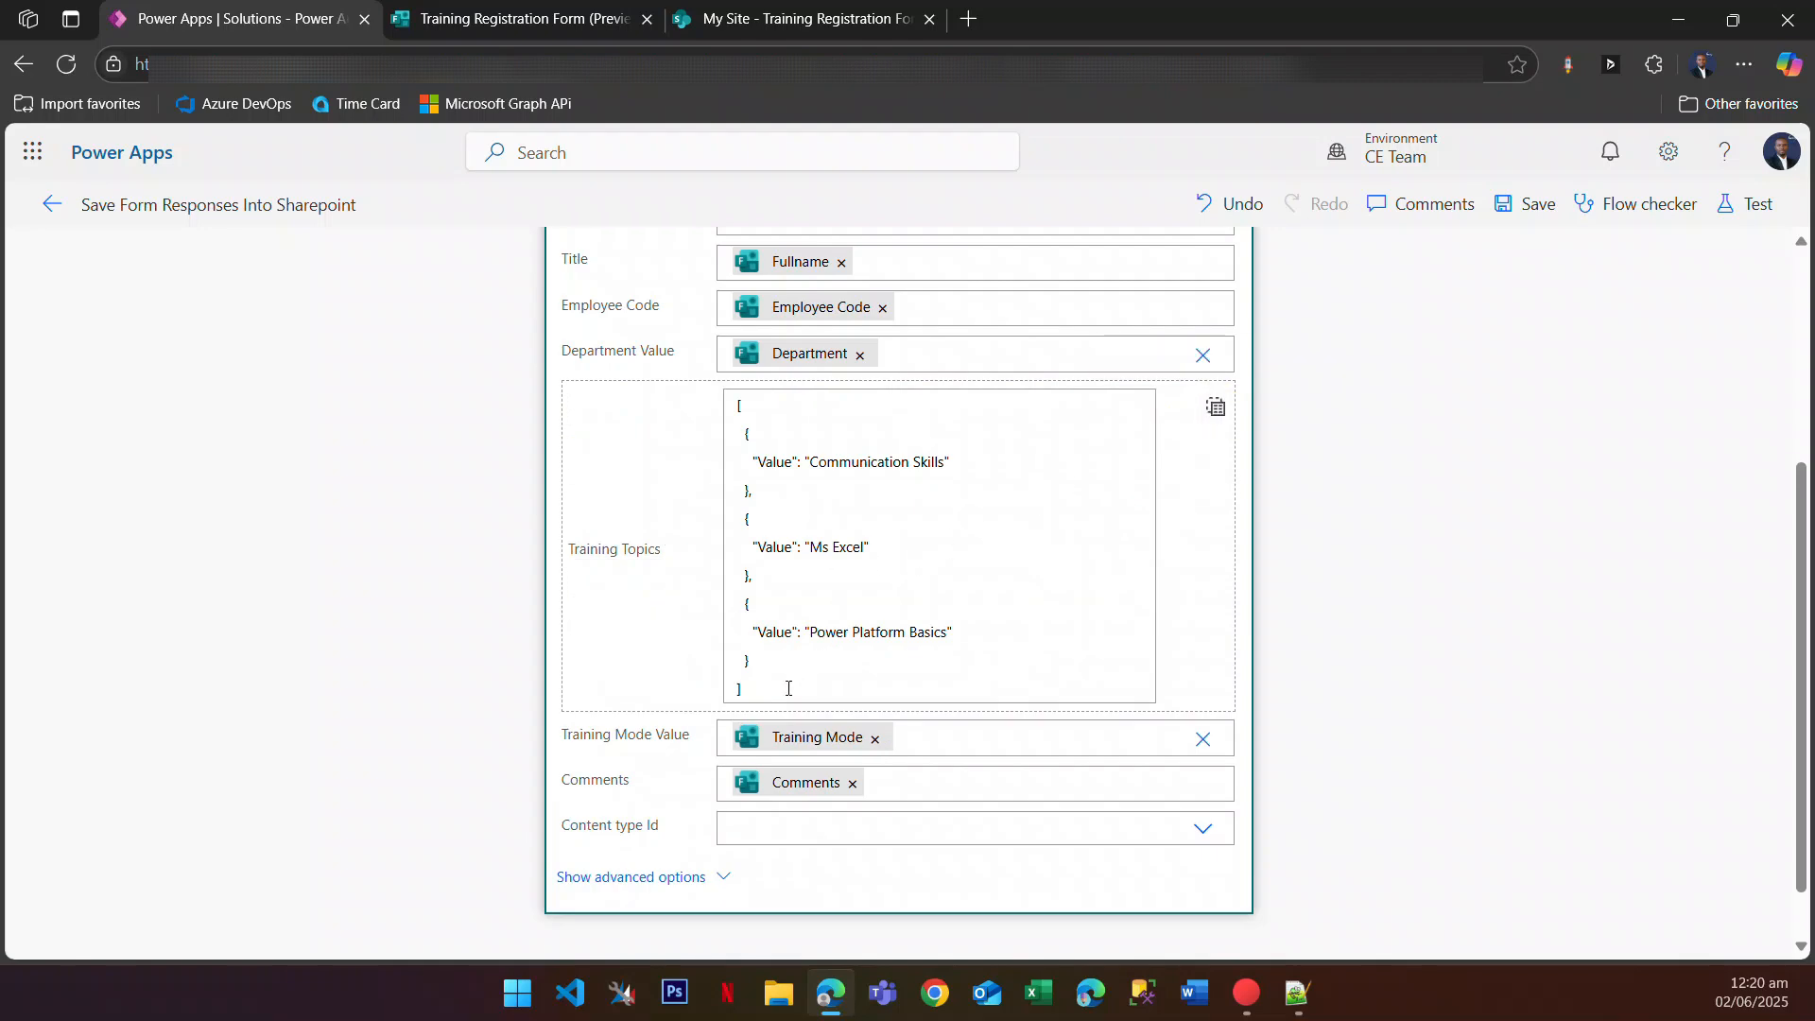
pyautogui.moveTo(788, 688); pyautogui.dragTo(686, 409)
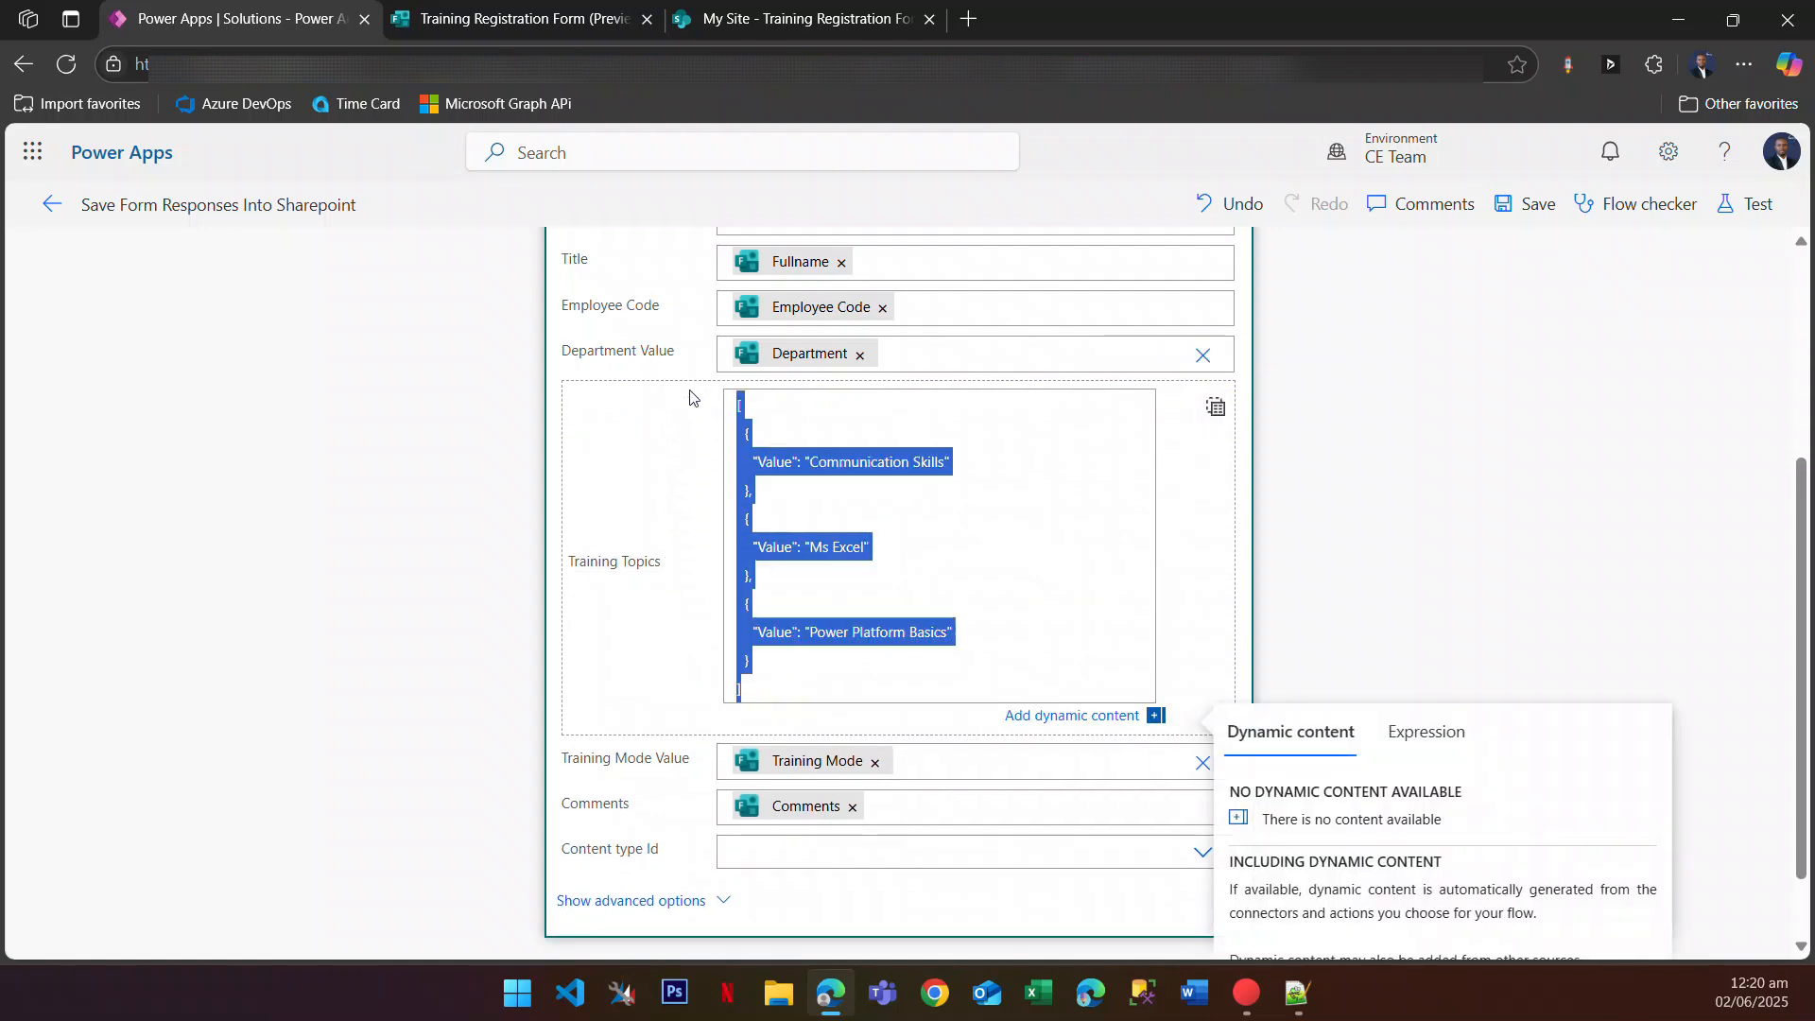
pyautogui.click(891, 507)
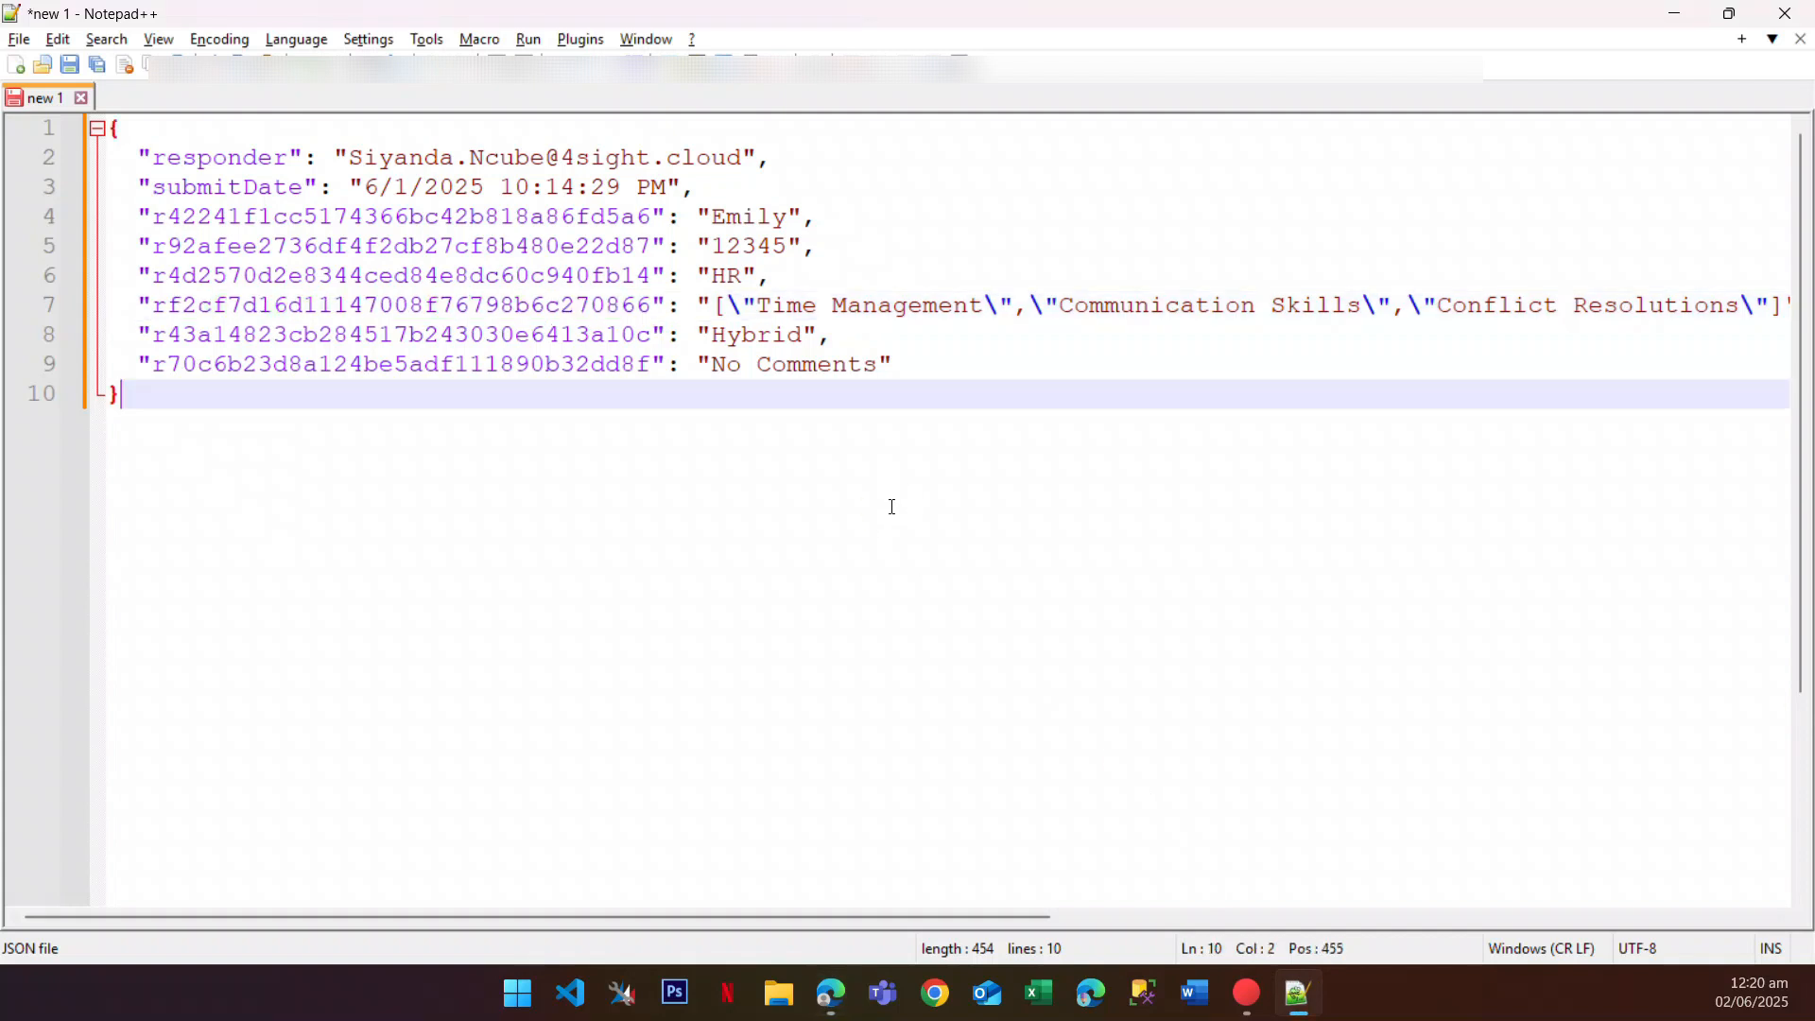
pyautogui.press('Return')
pyautogui.press('Return')
pyautogui.press('Return')
pyautogui.press('Return')
pyautogui.press('Return')
pyautogui.write('[   {     "Value": "Communication Skills"   },   {     "Value": "Ms Excel"   },   {     "Value": "Power Platform Basics"   } ]')
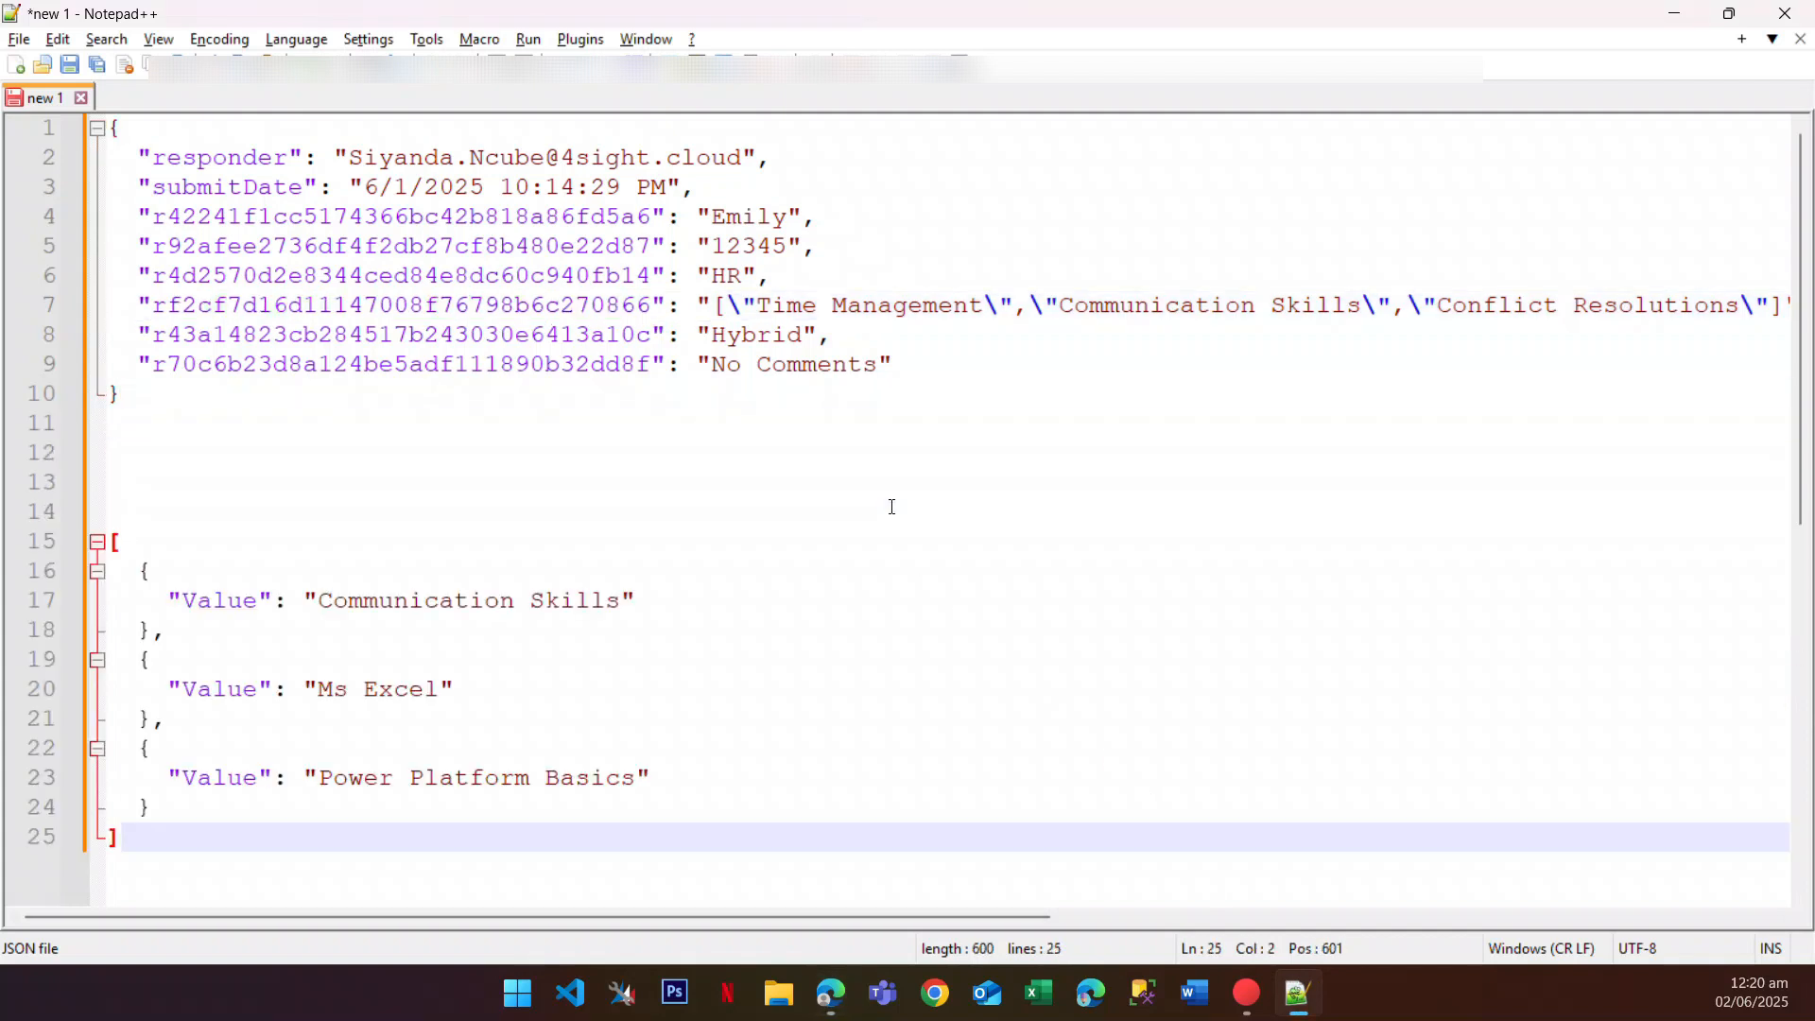
# Step: Copy the bracketed training topics answer array from the response JSON and paste it on its own line above the Value array
pyautogui.click(713, 396)
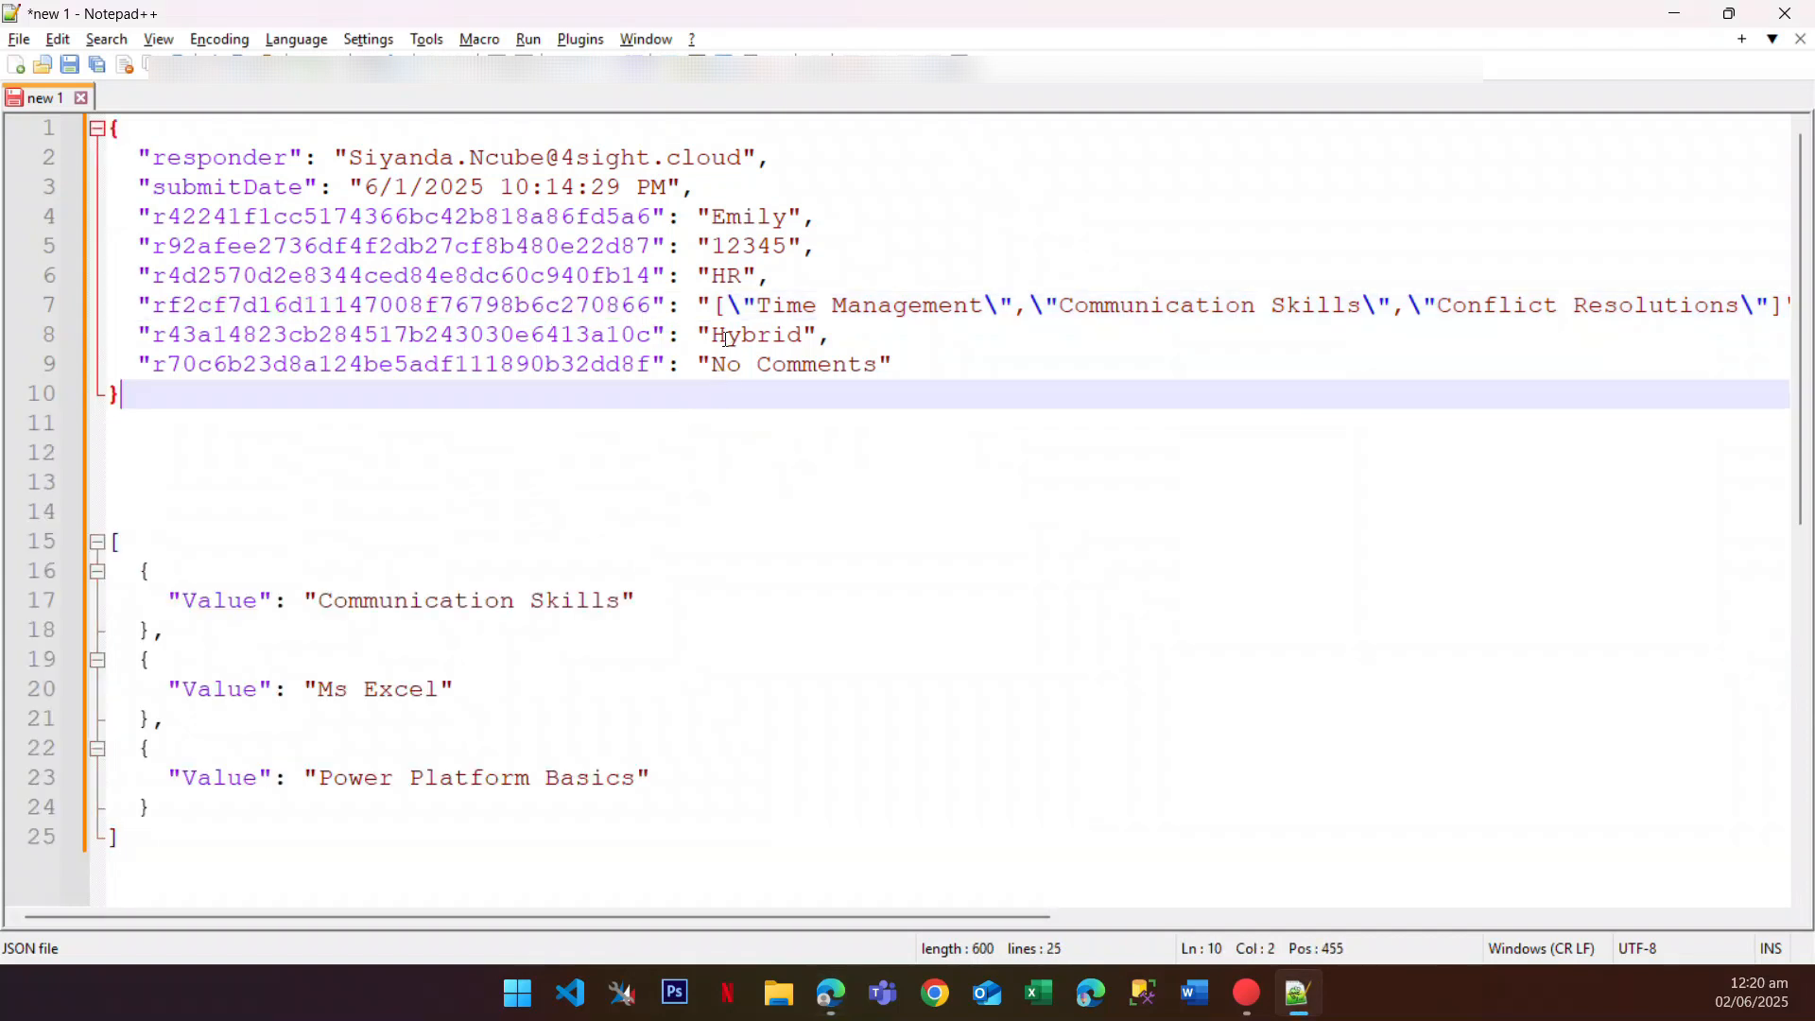
pyautogui.press('Up')
pyautogui.press('Up')
pyautogui.doubleClick(517, 305)
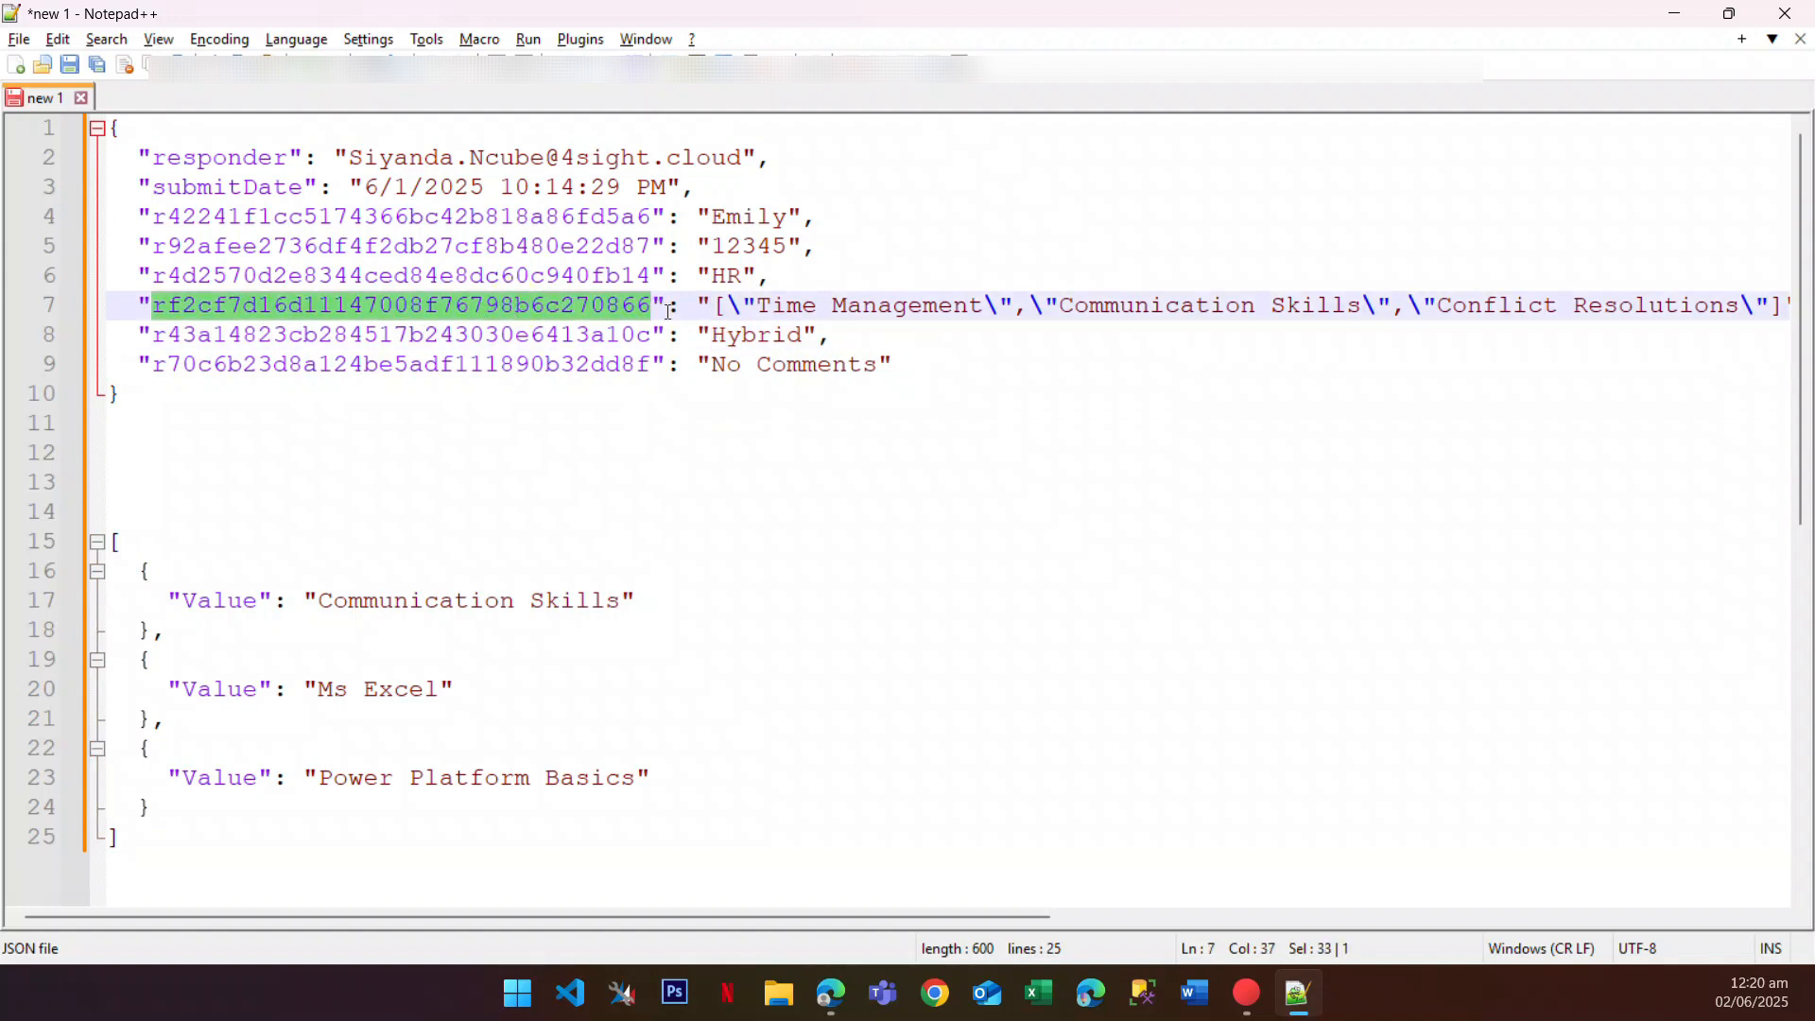
pyautogui.moveTo(721, 306); pyautogui.dragTo(1734, 303)
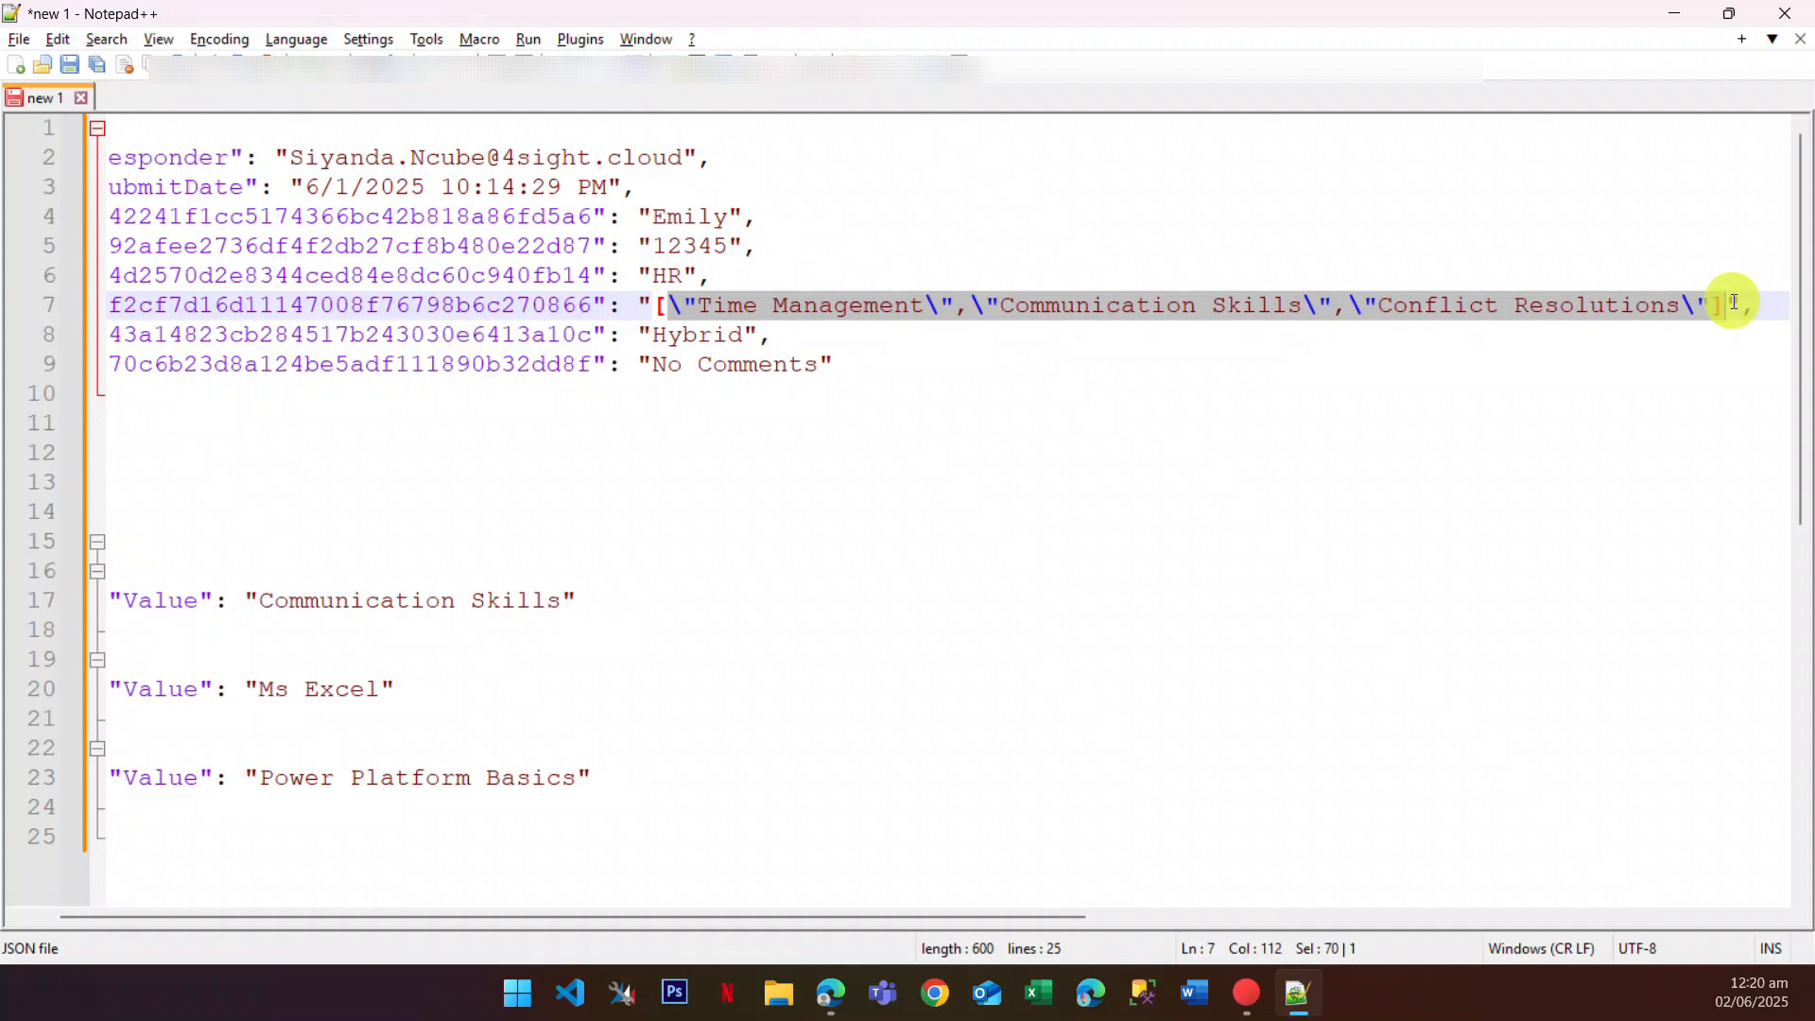
pyautogui.click(1730, 303)
pyautogui.moveTo(1681, 303); pyautogui.dragTo(810, 325)
pyautogui.click(745, 305)
pyautogui.moveTo(659, 305); pyautogui.dragTo(1728, 305)
pyautogui.hotkey('ctrl', 'c')
pyautogui.click(160, 535)
pyautogui.click(194, 511)
pyautogui.click(193, 479)
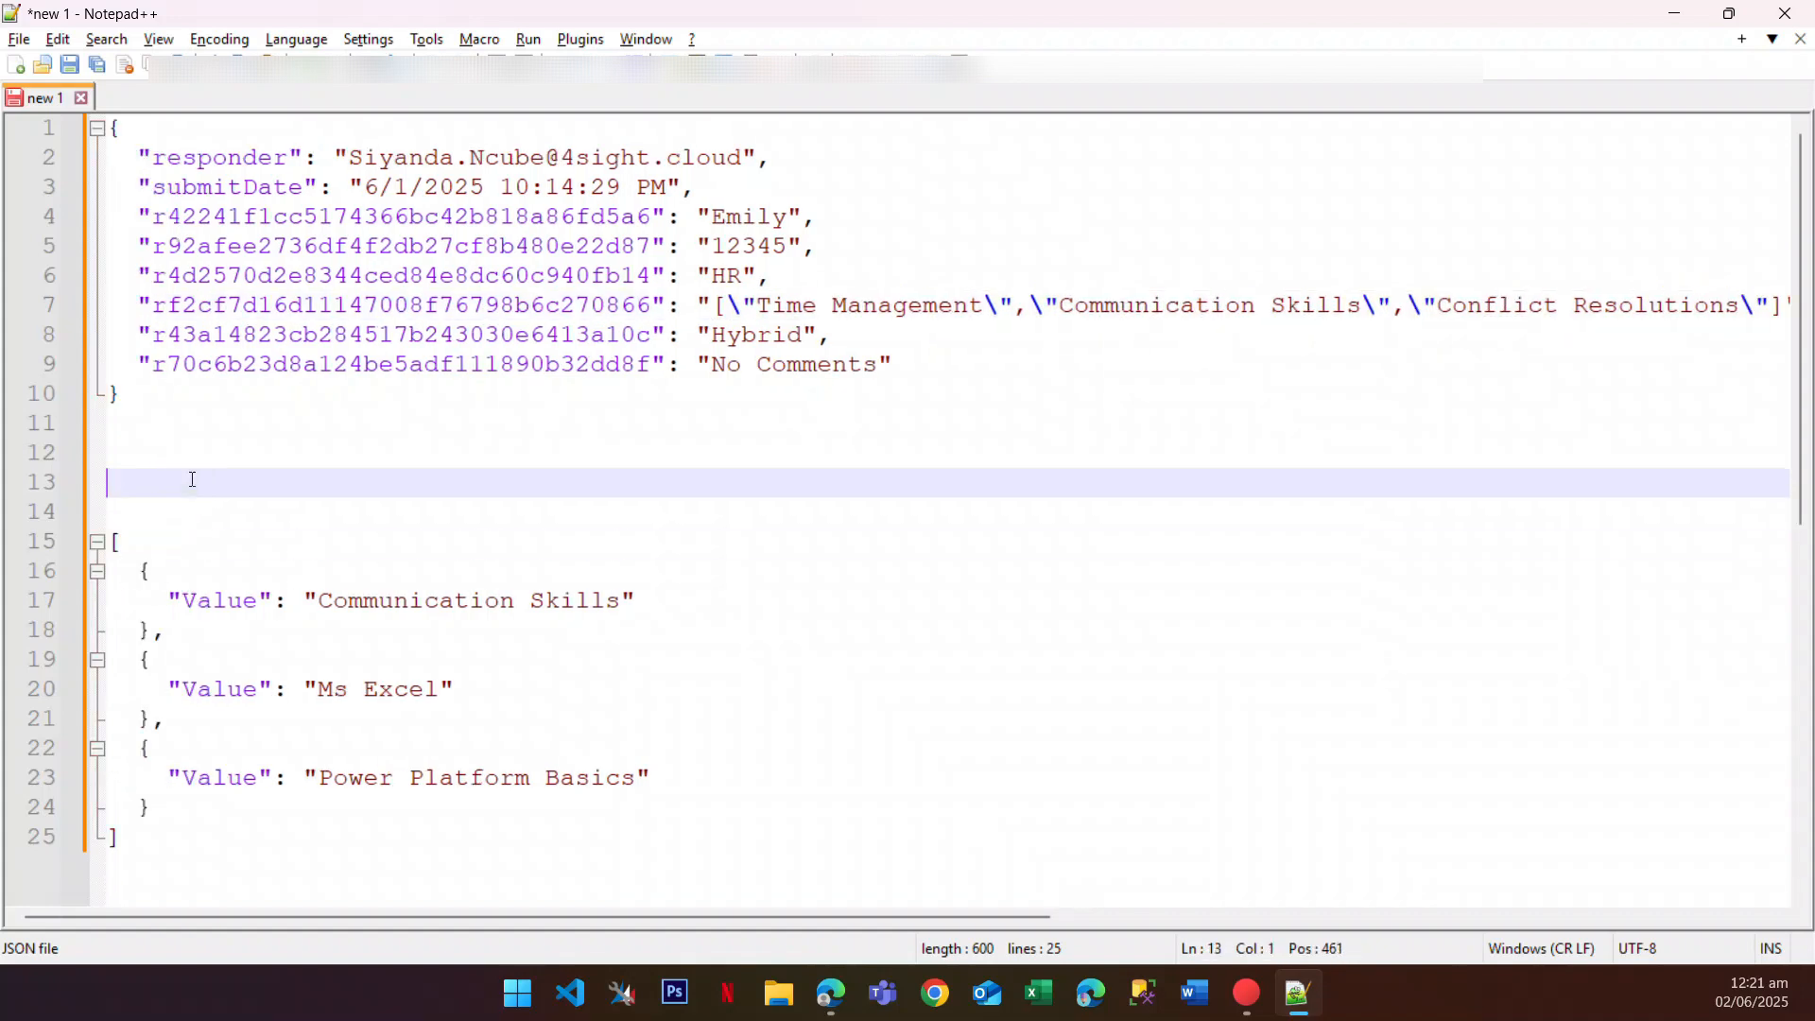
pyautogui.press('Return')
pyautogui.hotkey('ctrl', 'v')
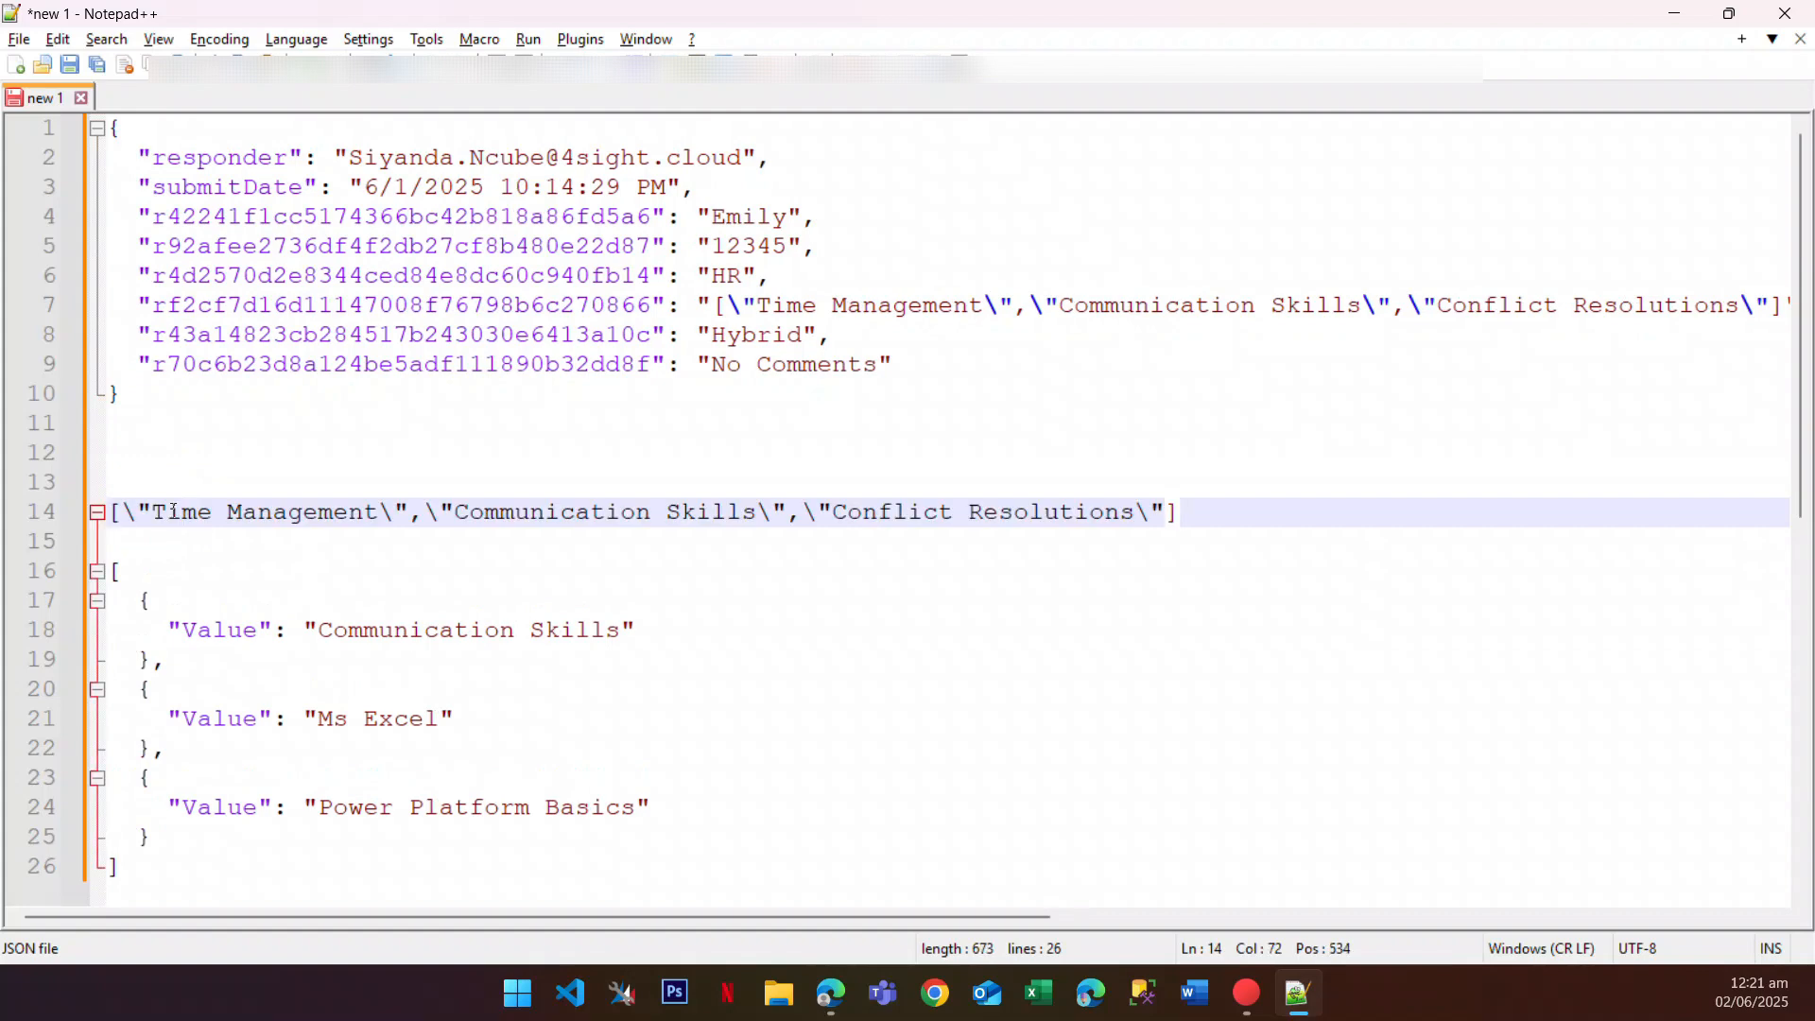
# Step: Compare the form's training topics answer array with the Value object array in the notes and in the Create item action
pyautogui.scroll(-2, 186, 541)
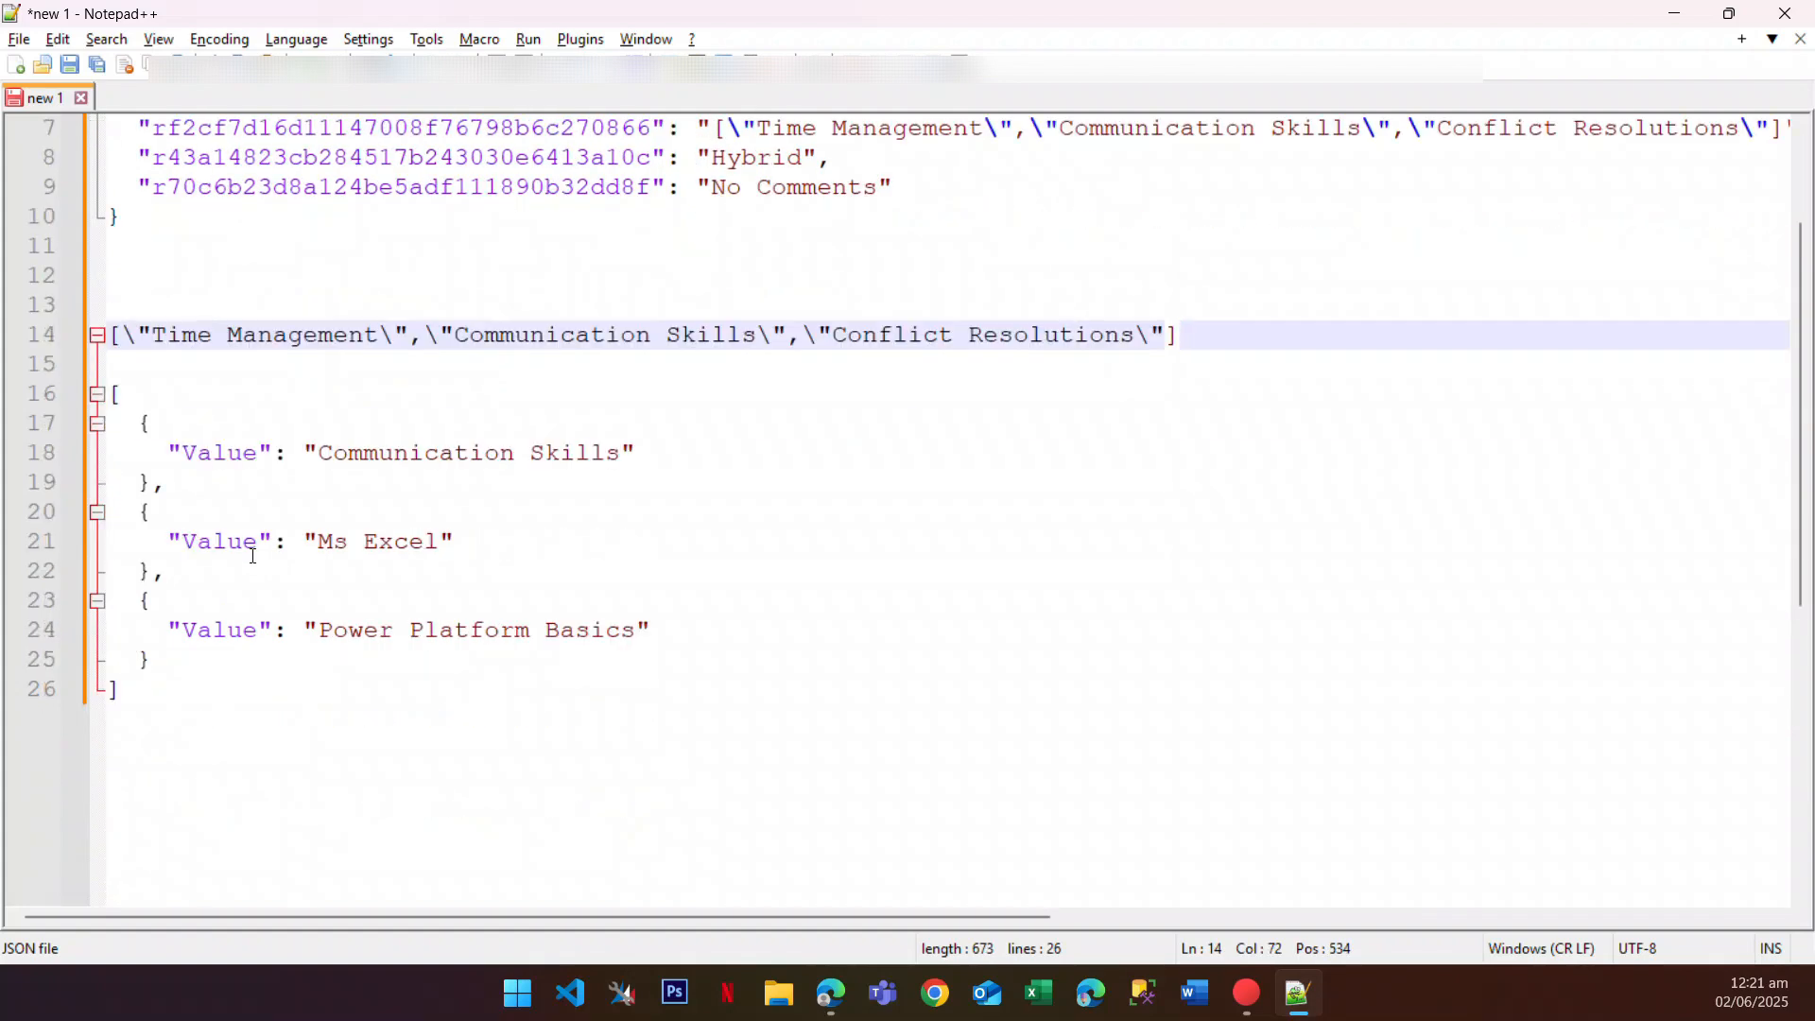
pyautogui.click(1069, 337)
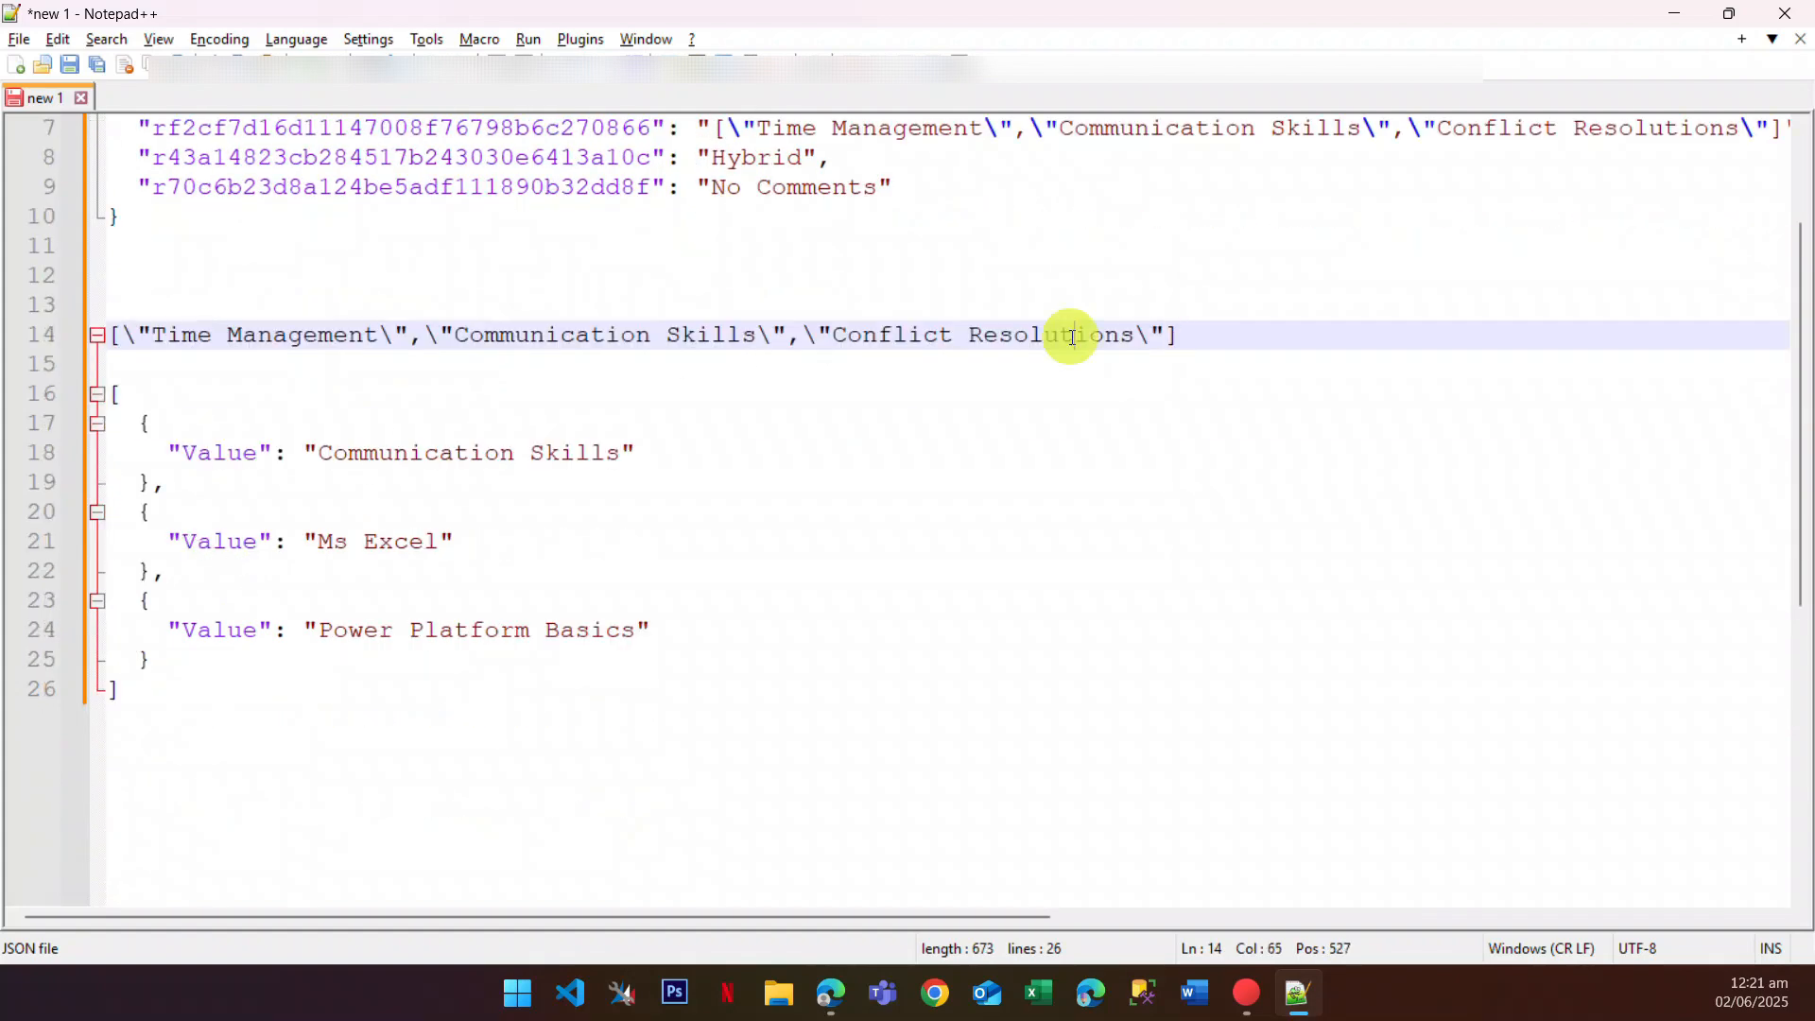
pyautogui.moveTo(1192, 334); pyautogui.dragTo(113, 340)
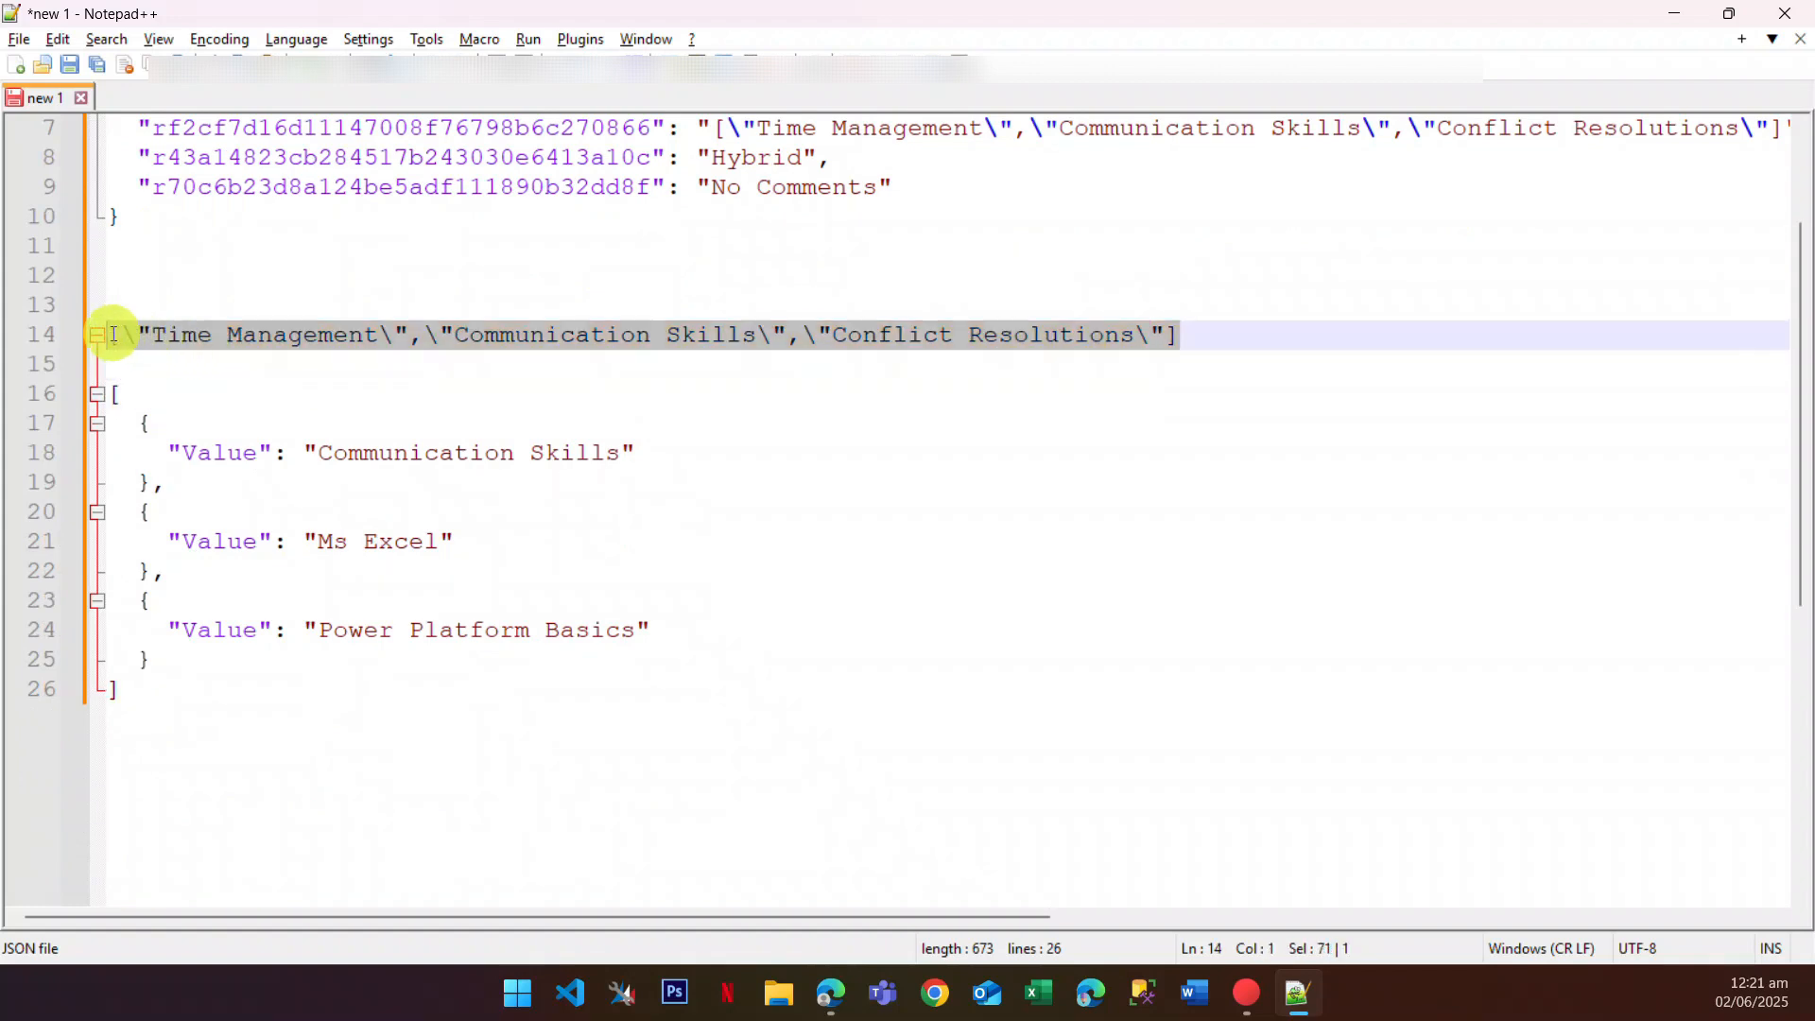
pyautogui.moveTo(149, 693); pyautogui.dragTo(53, 396)
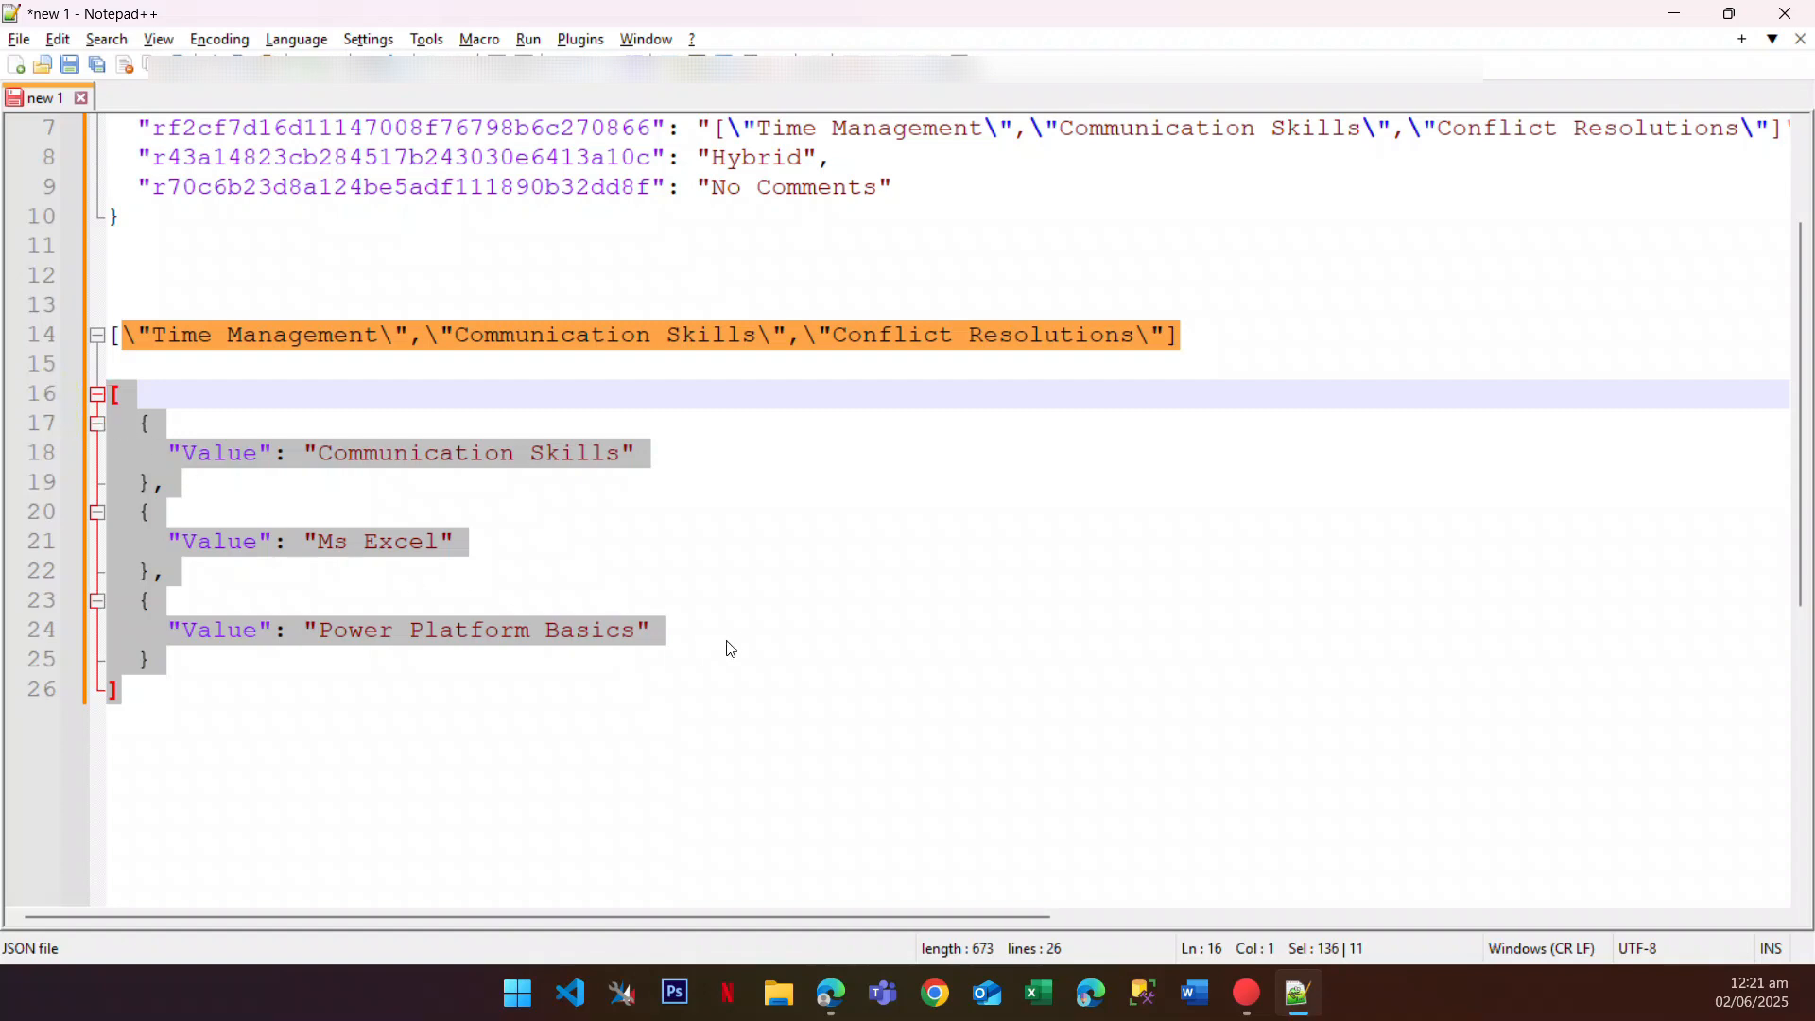
pyautogui.hotkey('alt', 'Tab')
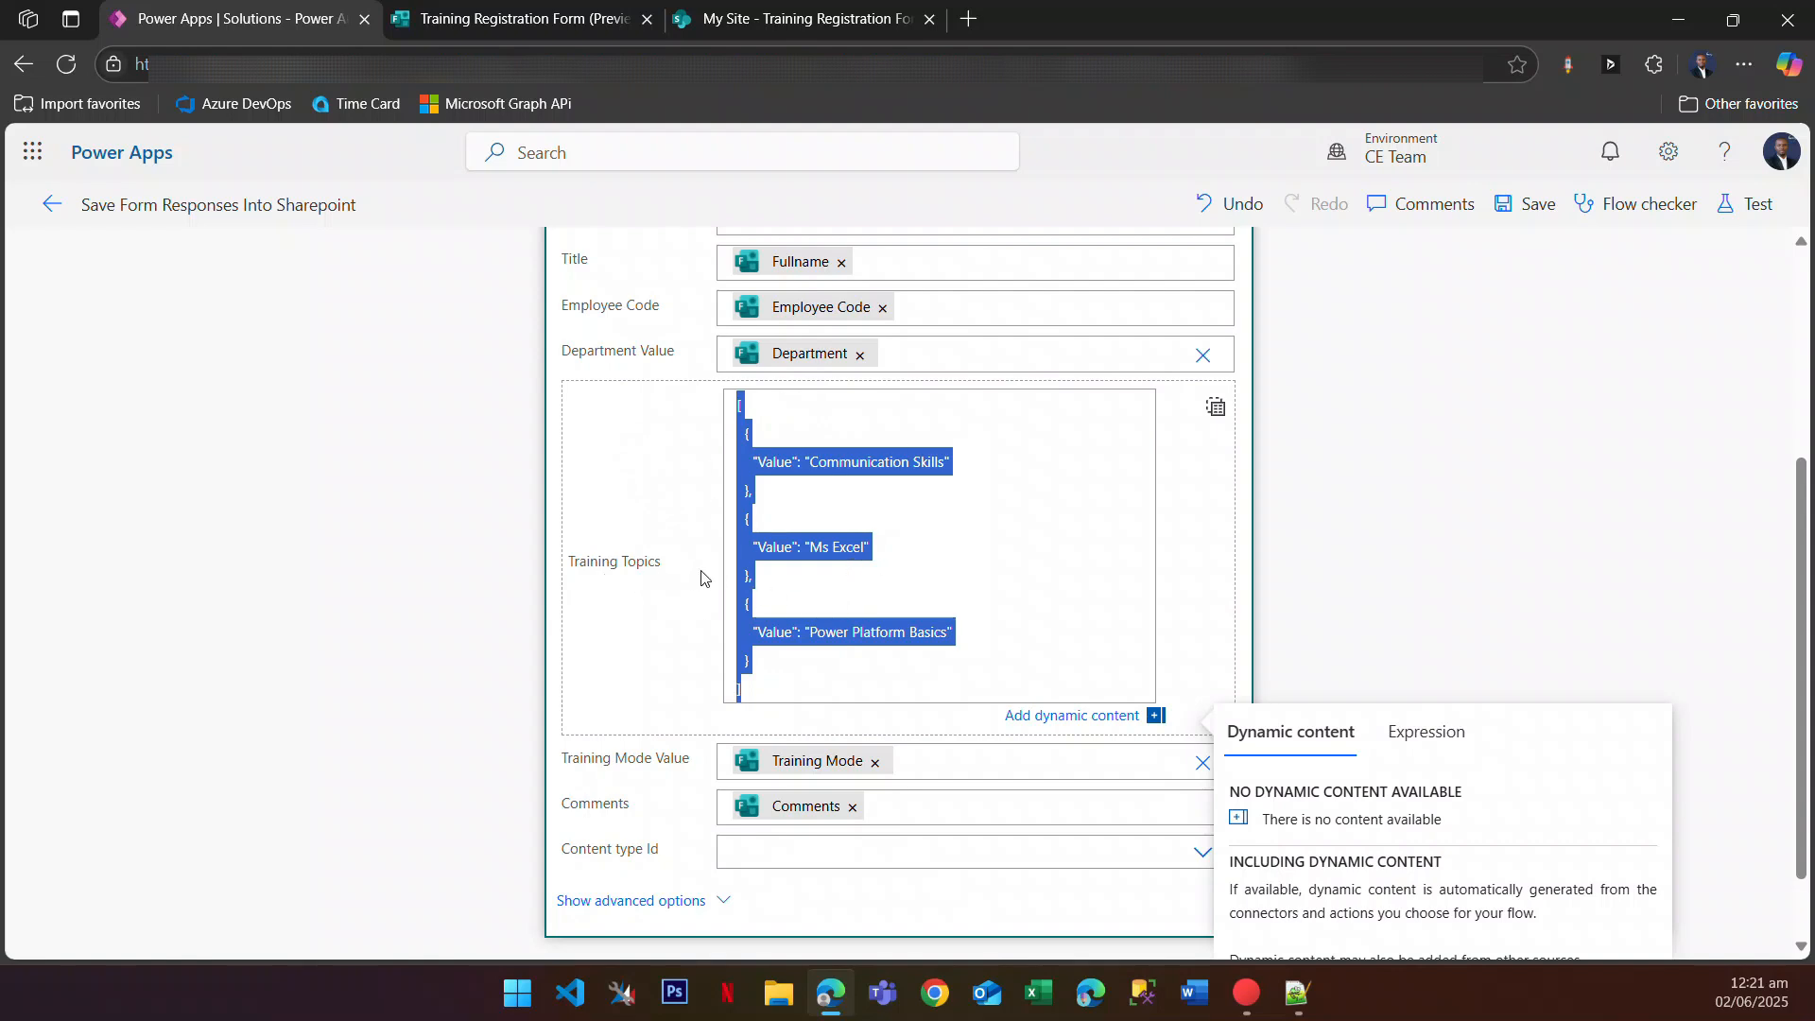
pyautogui.moveTo(799, 683); pyautogui.dragTo(707, 399)
pyautogui.hotkey('alt', 'Tab')
pyautogui.click(282, 430)
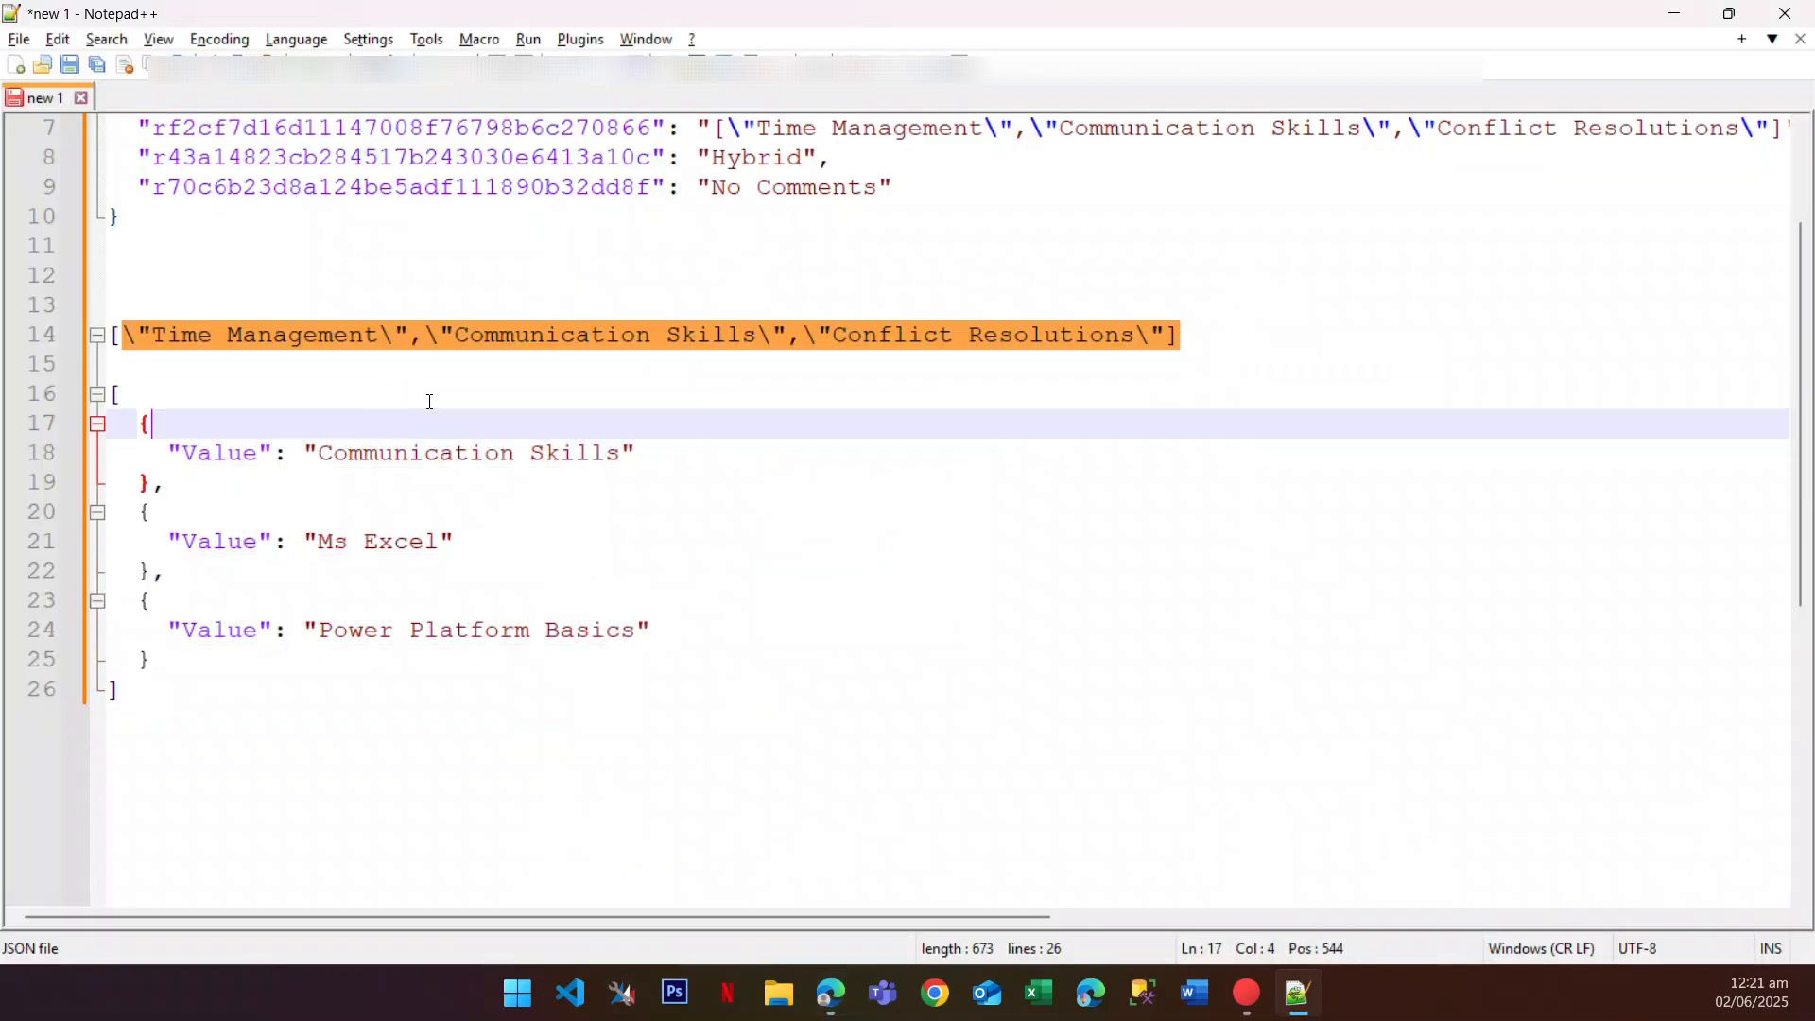
pyautogui.moveTo(1181, 335); pyautogui.dragTo(145, 326)
pyautogui.moveTo(213, 690); pyautogui.dragTo(40, 409)
pyautogui.click(854, 403)
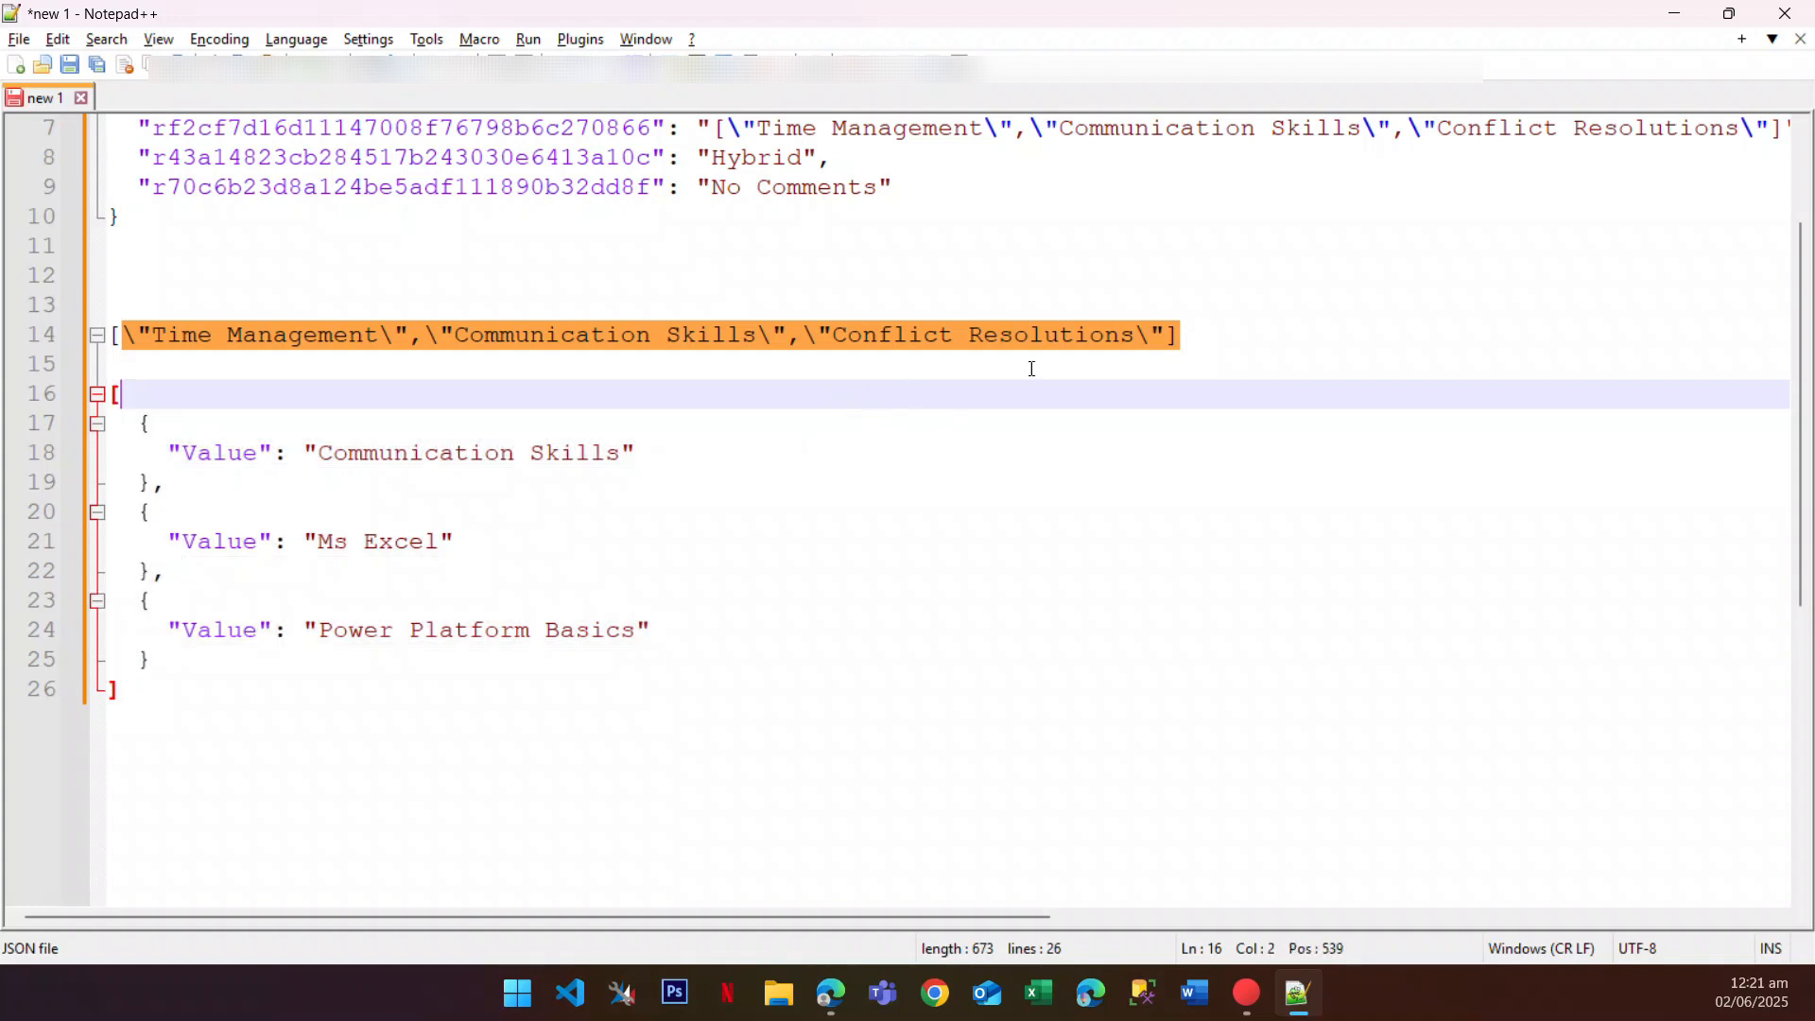
# Step: Insert five blank lines in the notes between the form's answer array and the Value object array
pyautogui.click(1182, 335)
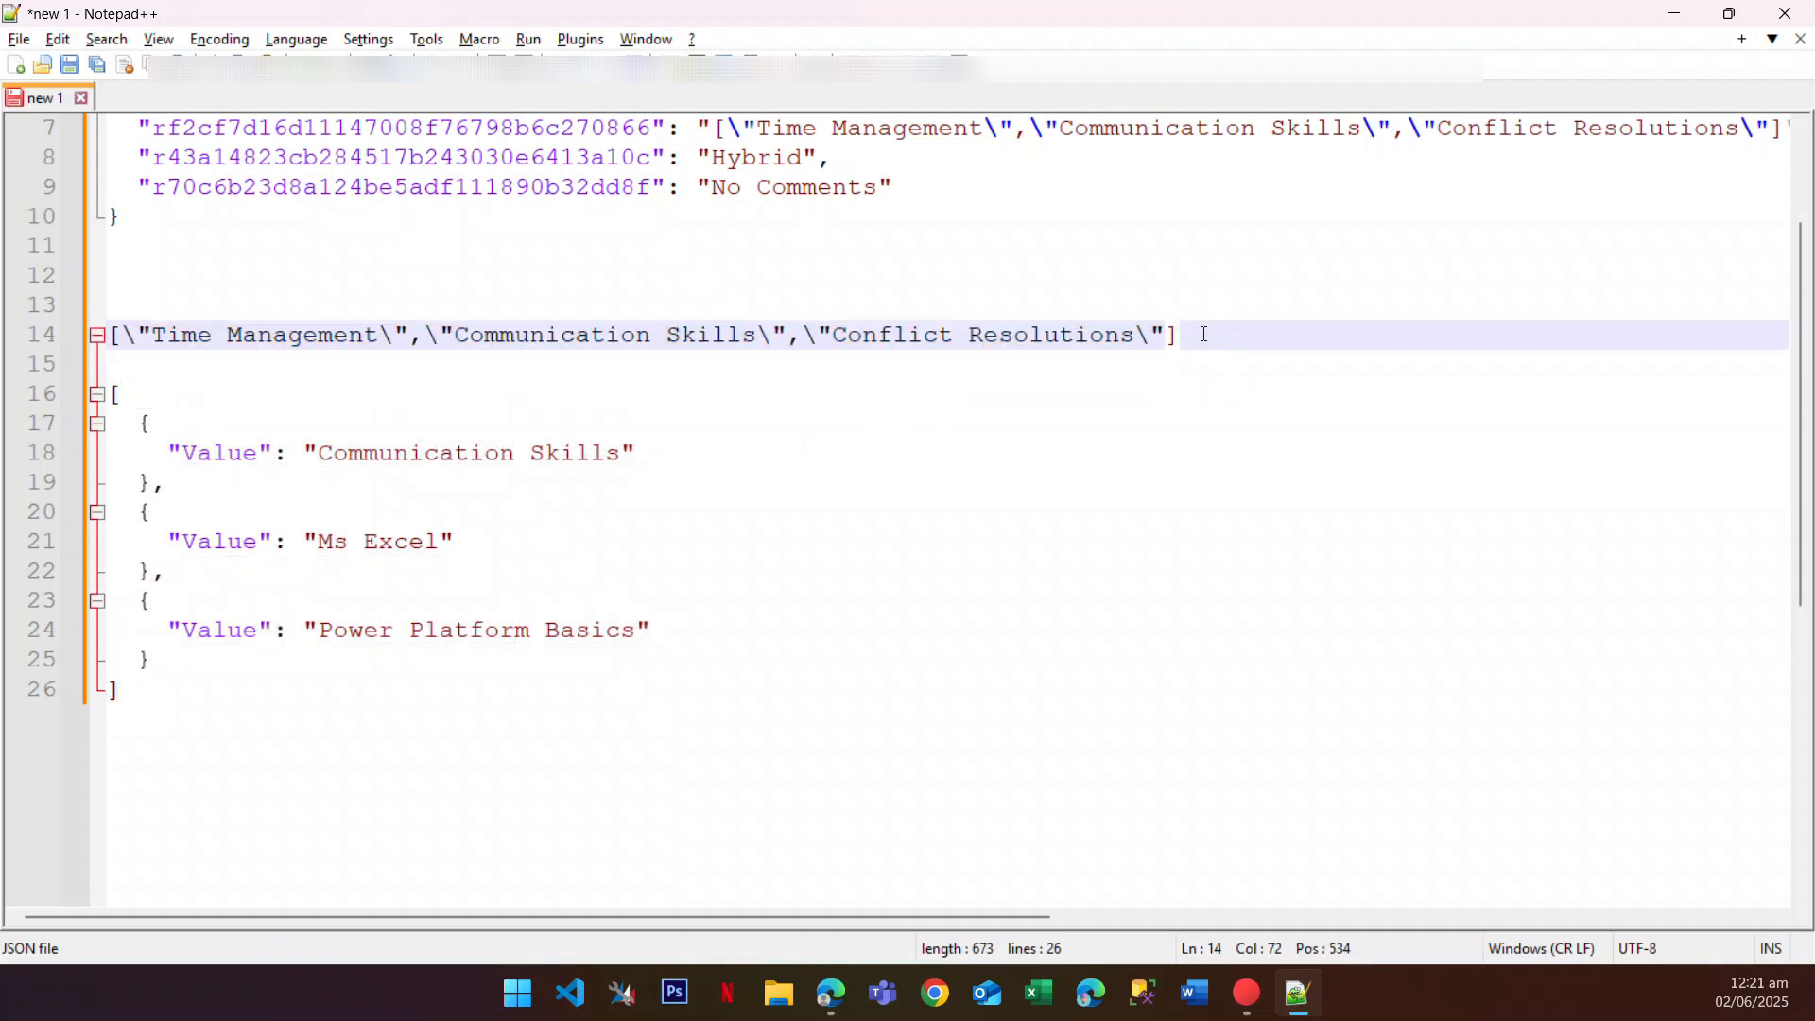
pyautogui.press('Return')
pyautogui.press('Return')
pyautogui.press('Return')
pyautogui.press('Return')
pyautogui.press('Return')
pyautogui.scroll(-1, 581, 447)
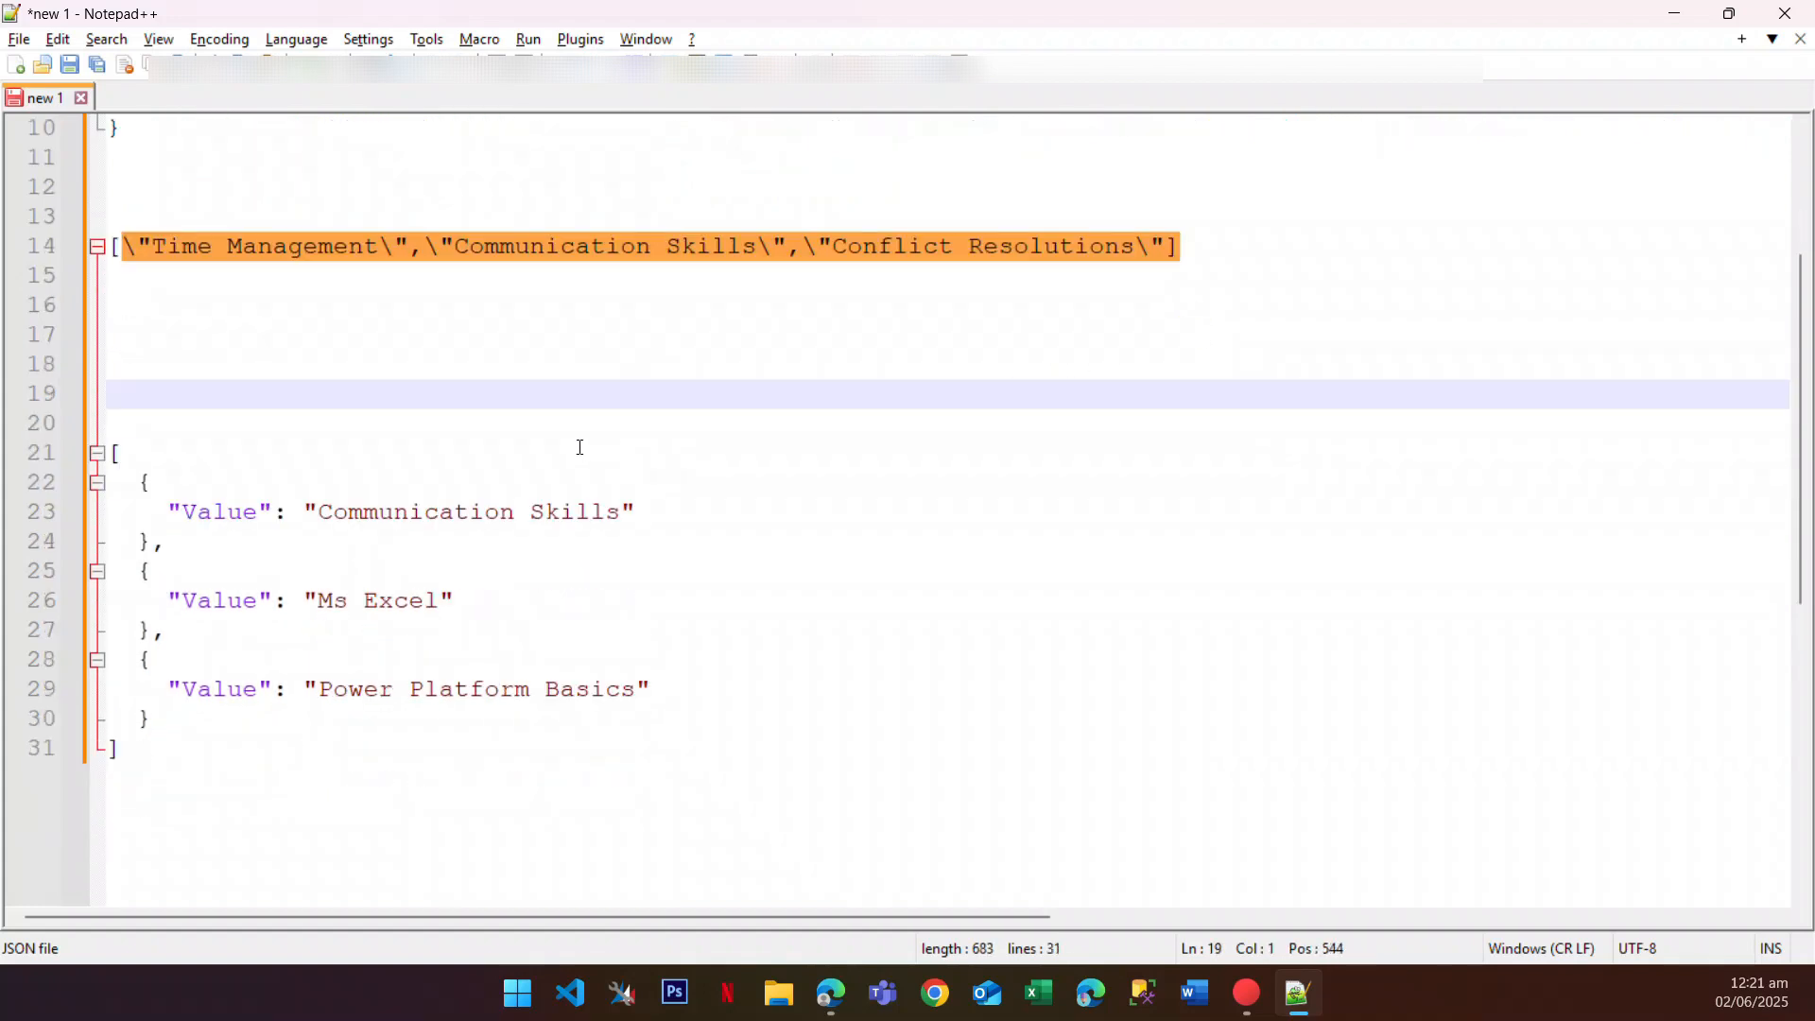
pyautogui.click(255, 309)
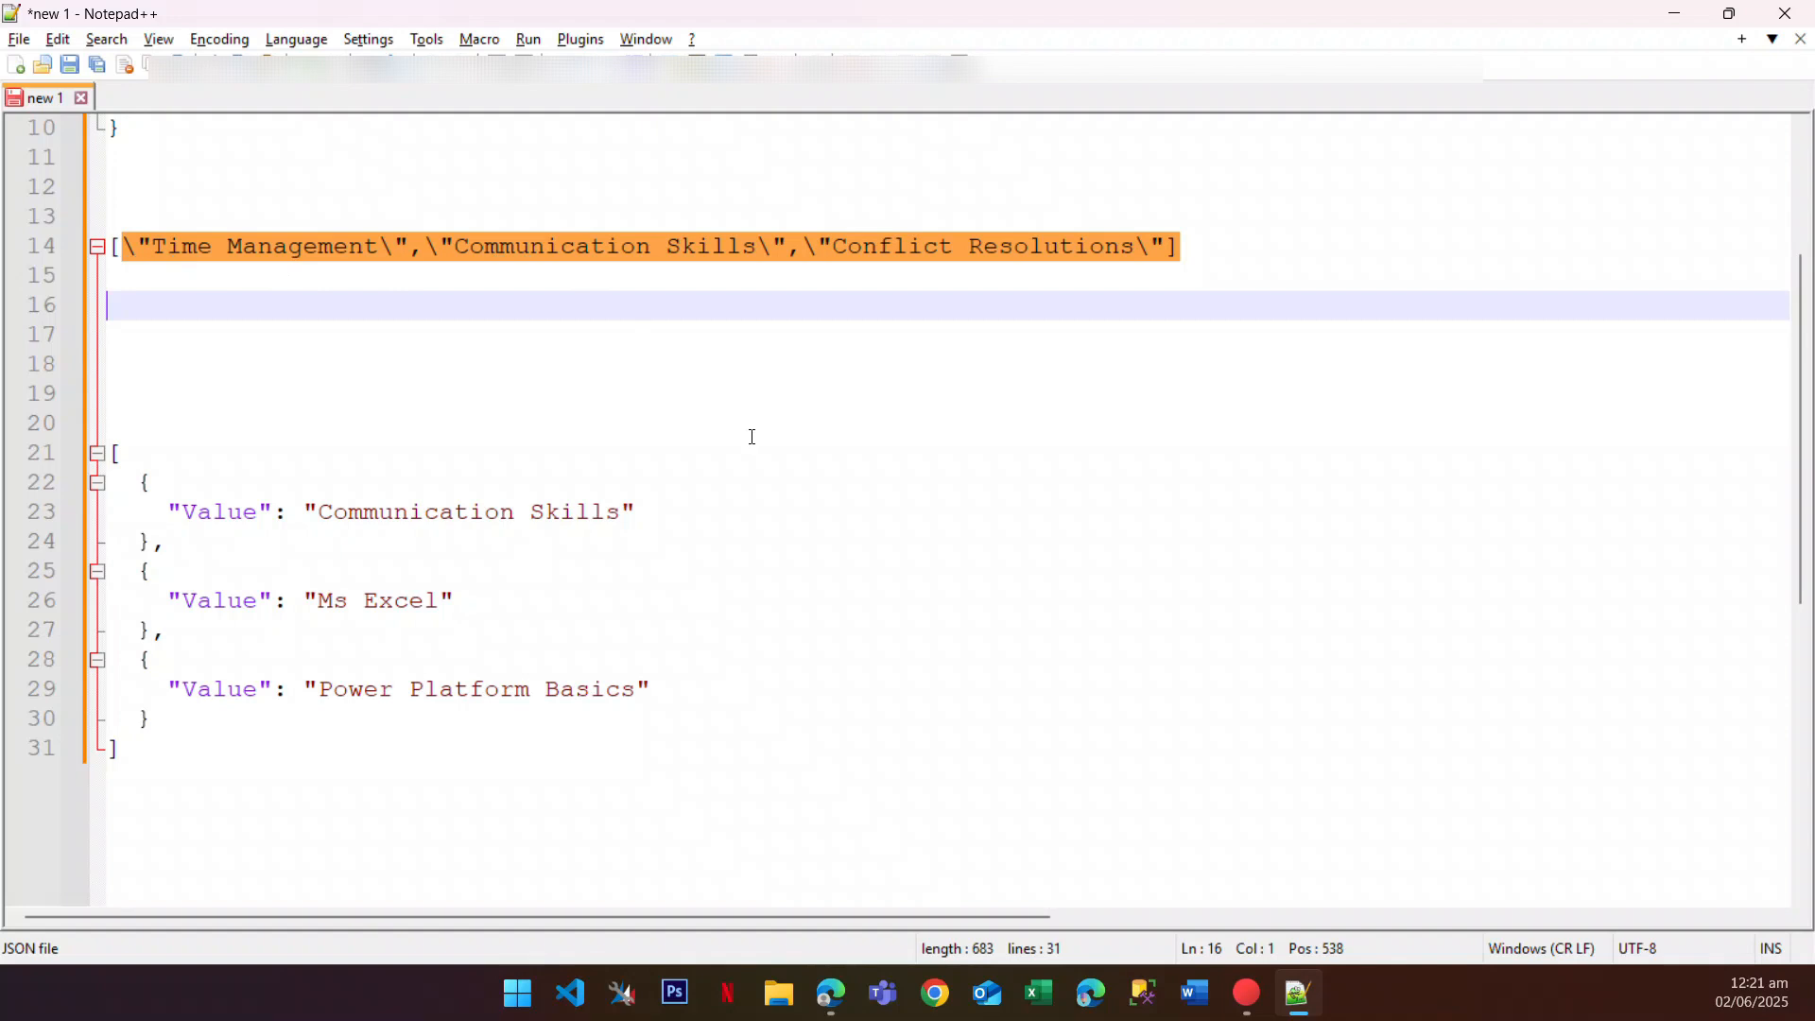
# Step: Return to the flow in the browser, switch Training Topics back to individual item input and collapse the Create item action
pyautogui.click(830, 993)
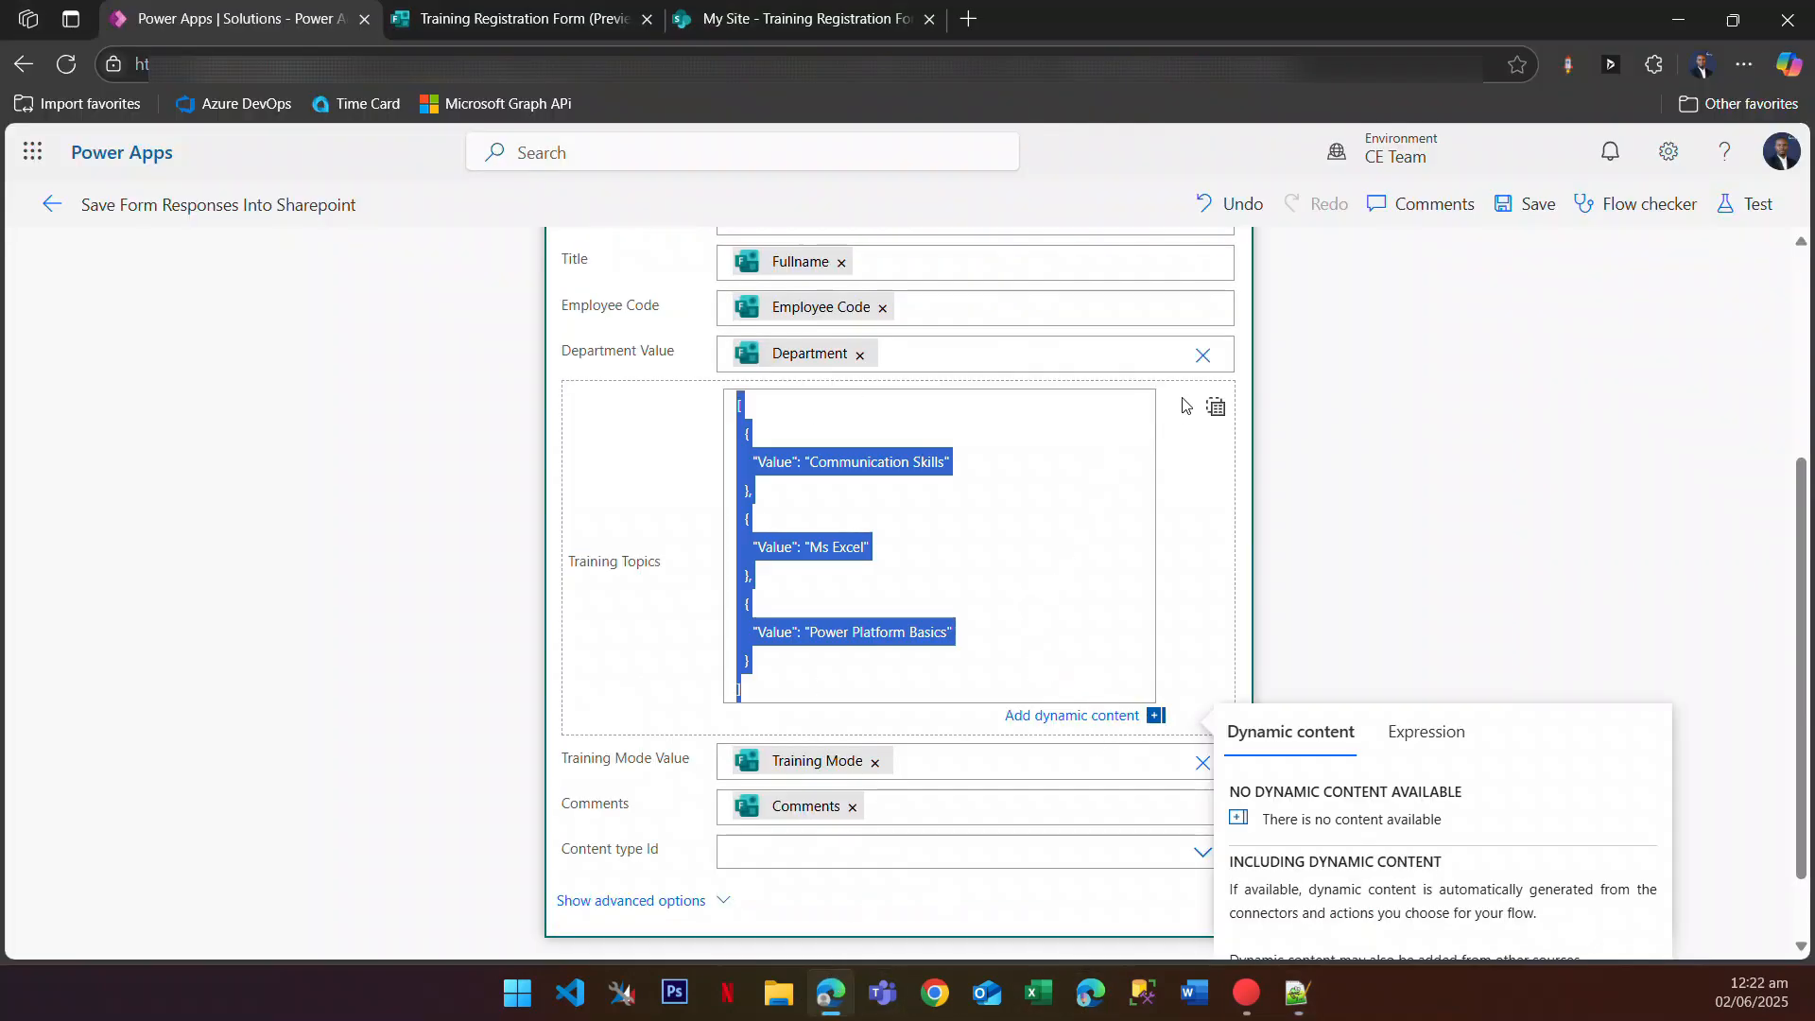
pyautogui.click(1215, 407)
pyautogui.scroll(4, 838, 496)
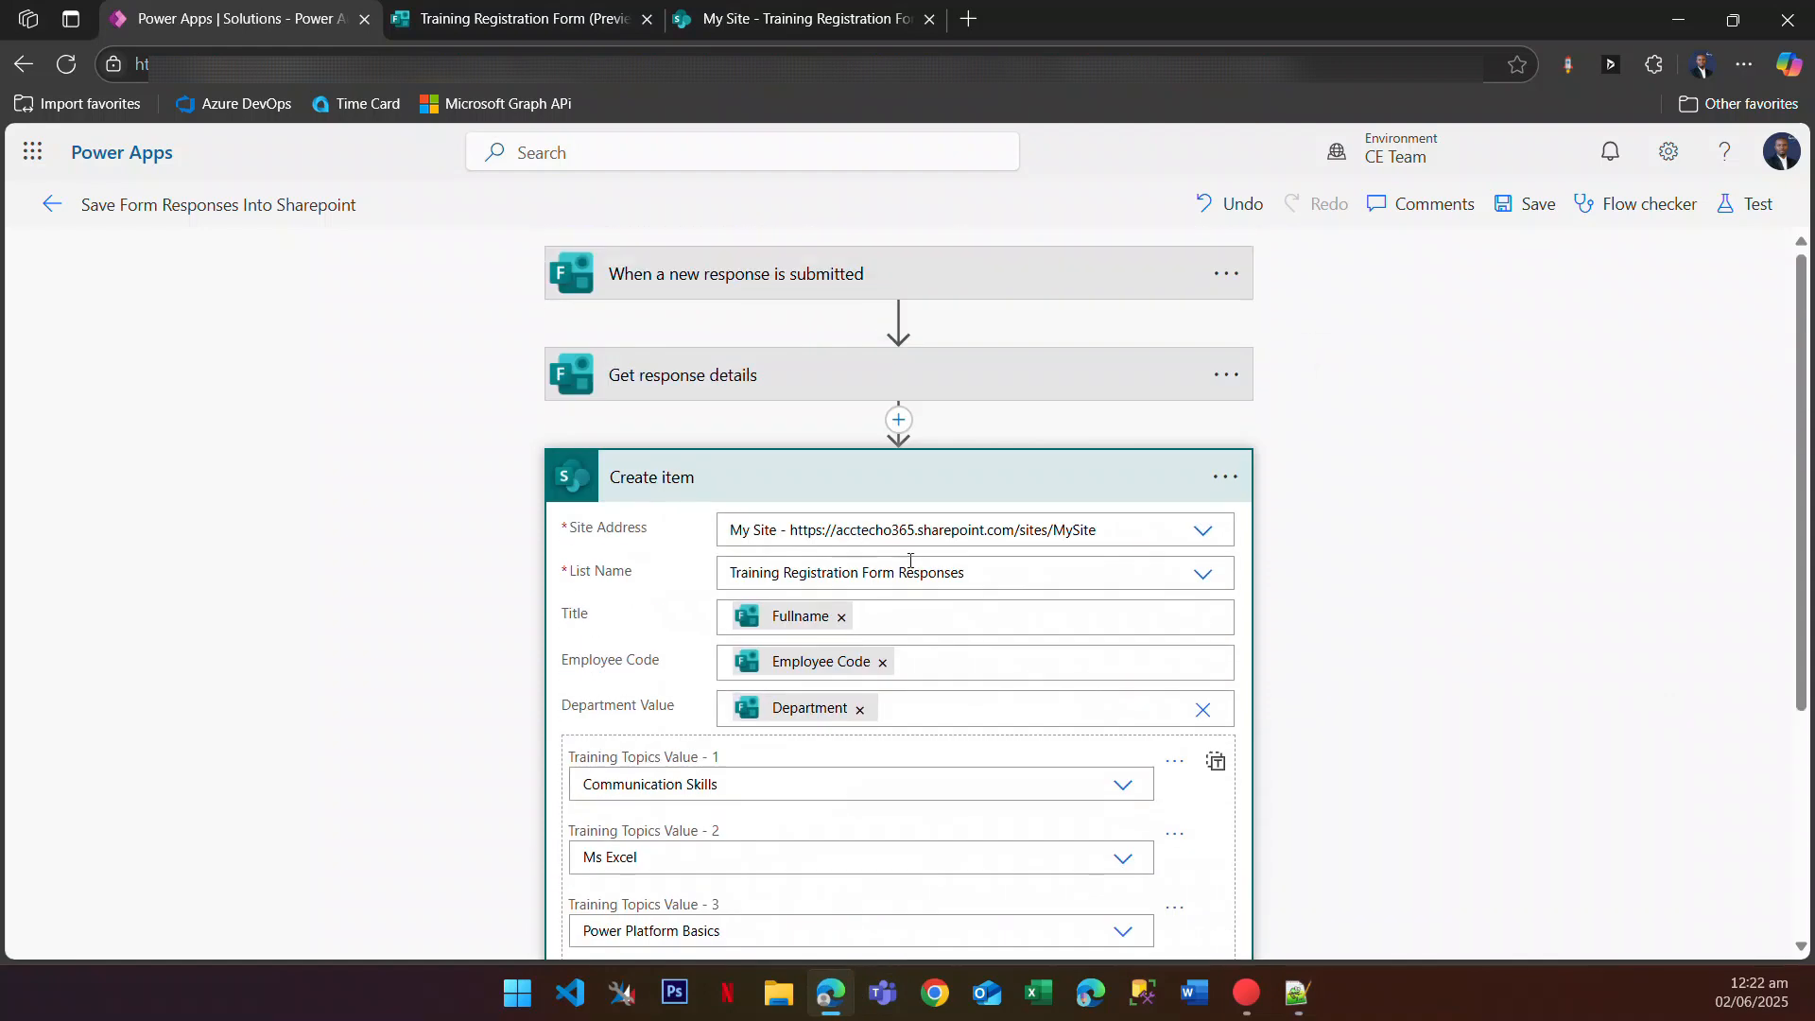
pyautogui.click(914, 480)
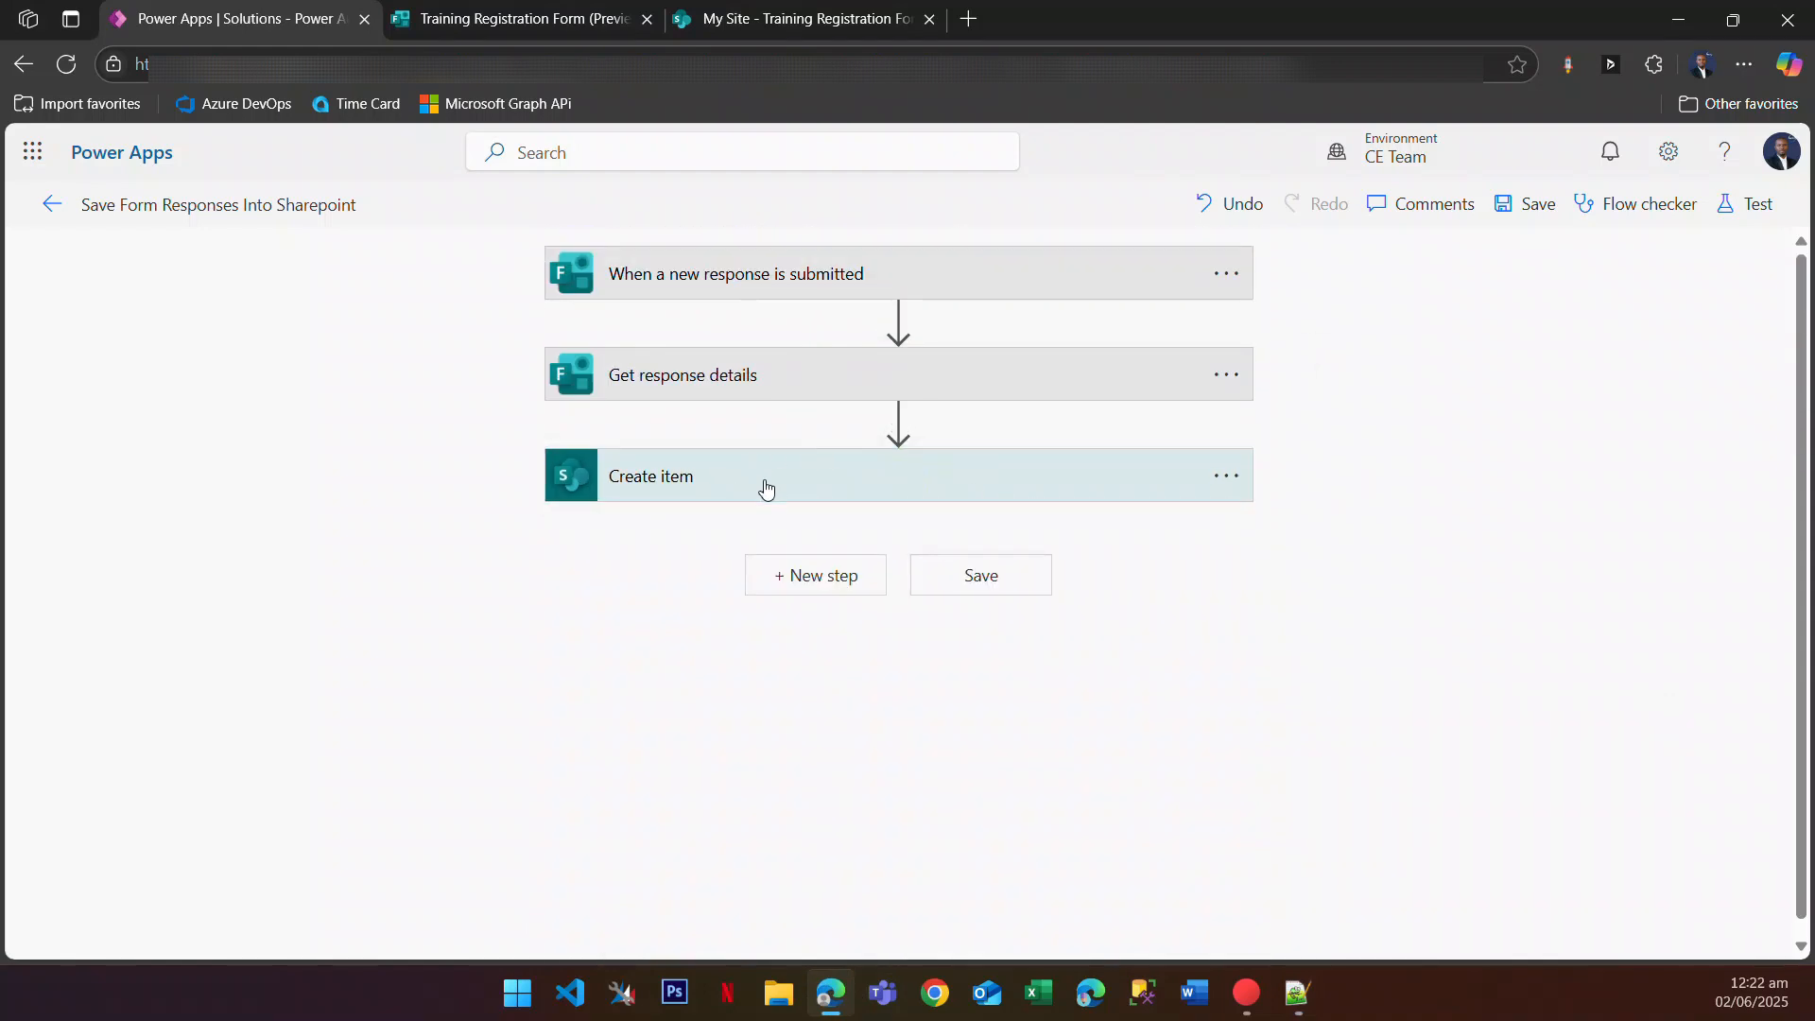
# Step: Insert a Terminate action between Get response details and Create item with its status set to Succeeded
pyautogui.click(898, 420)
pyautogui.click(874, 453)
pyautogui.click(718, 528)
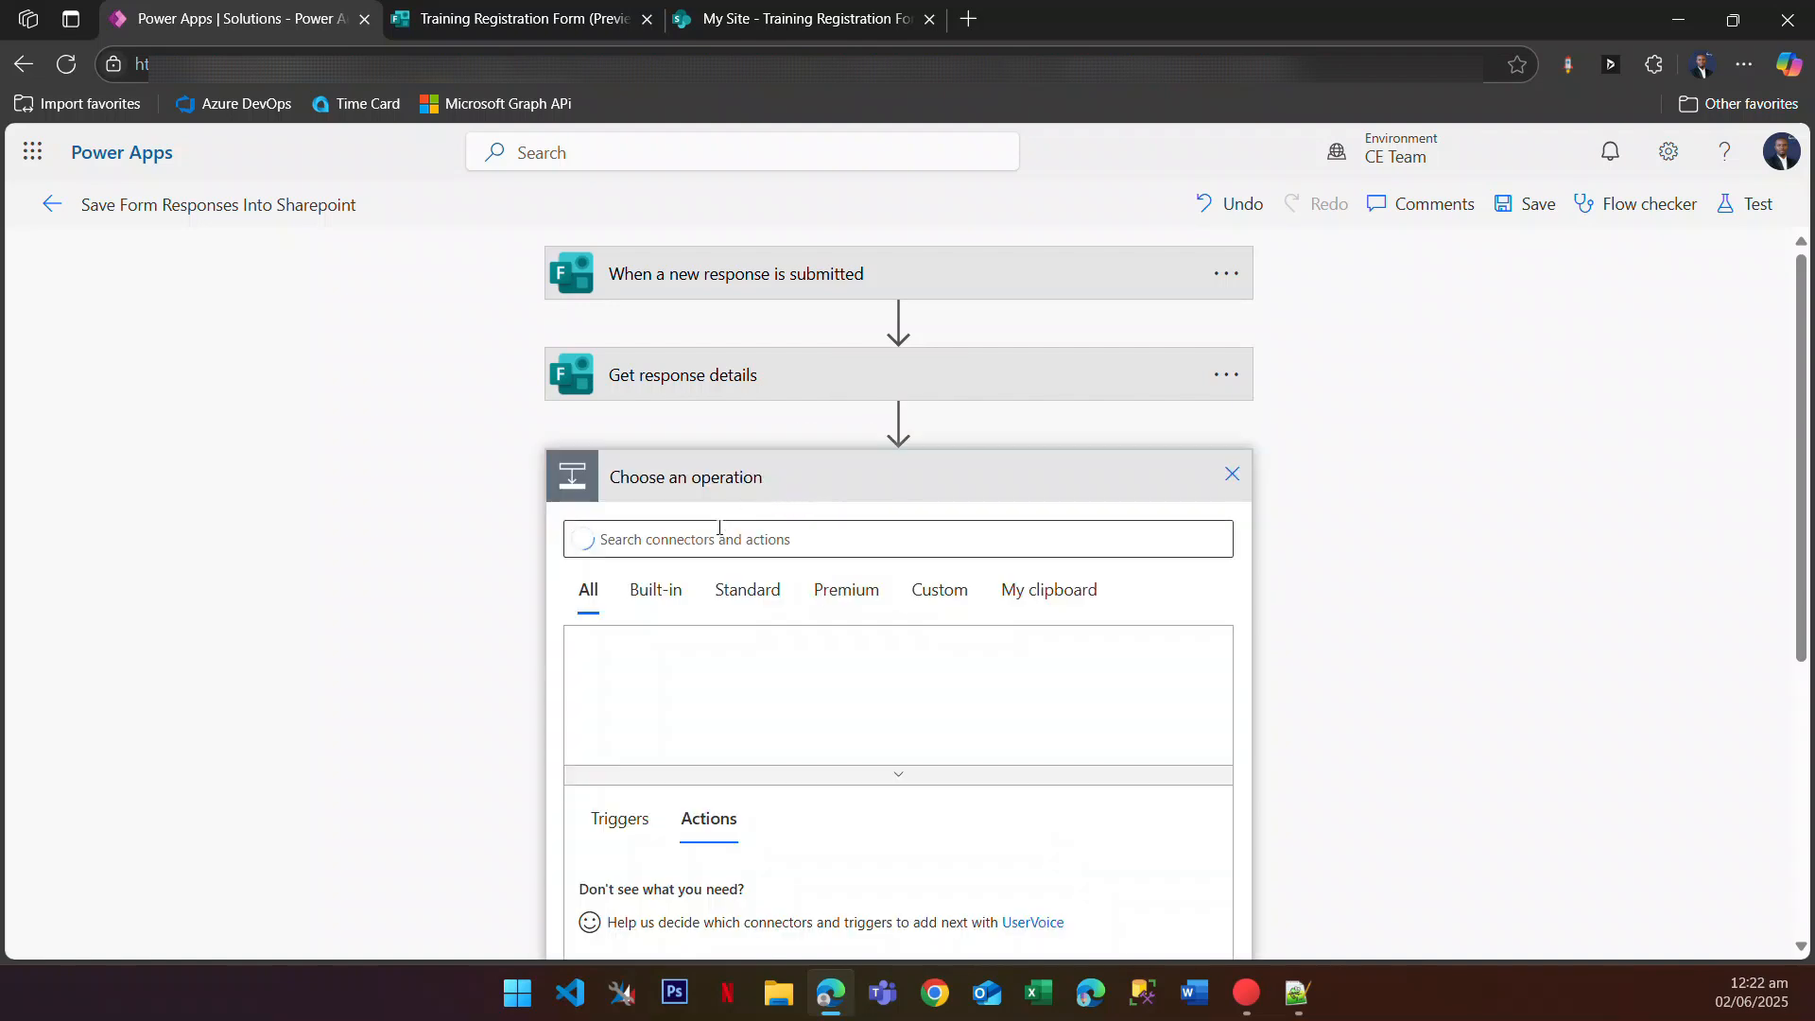
pyautogui.write('terminate')
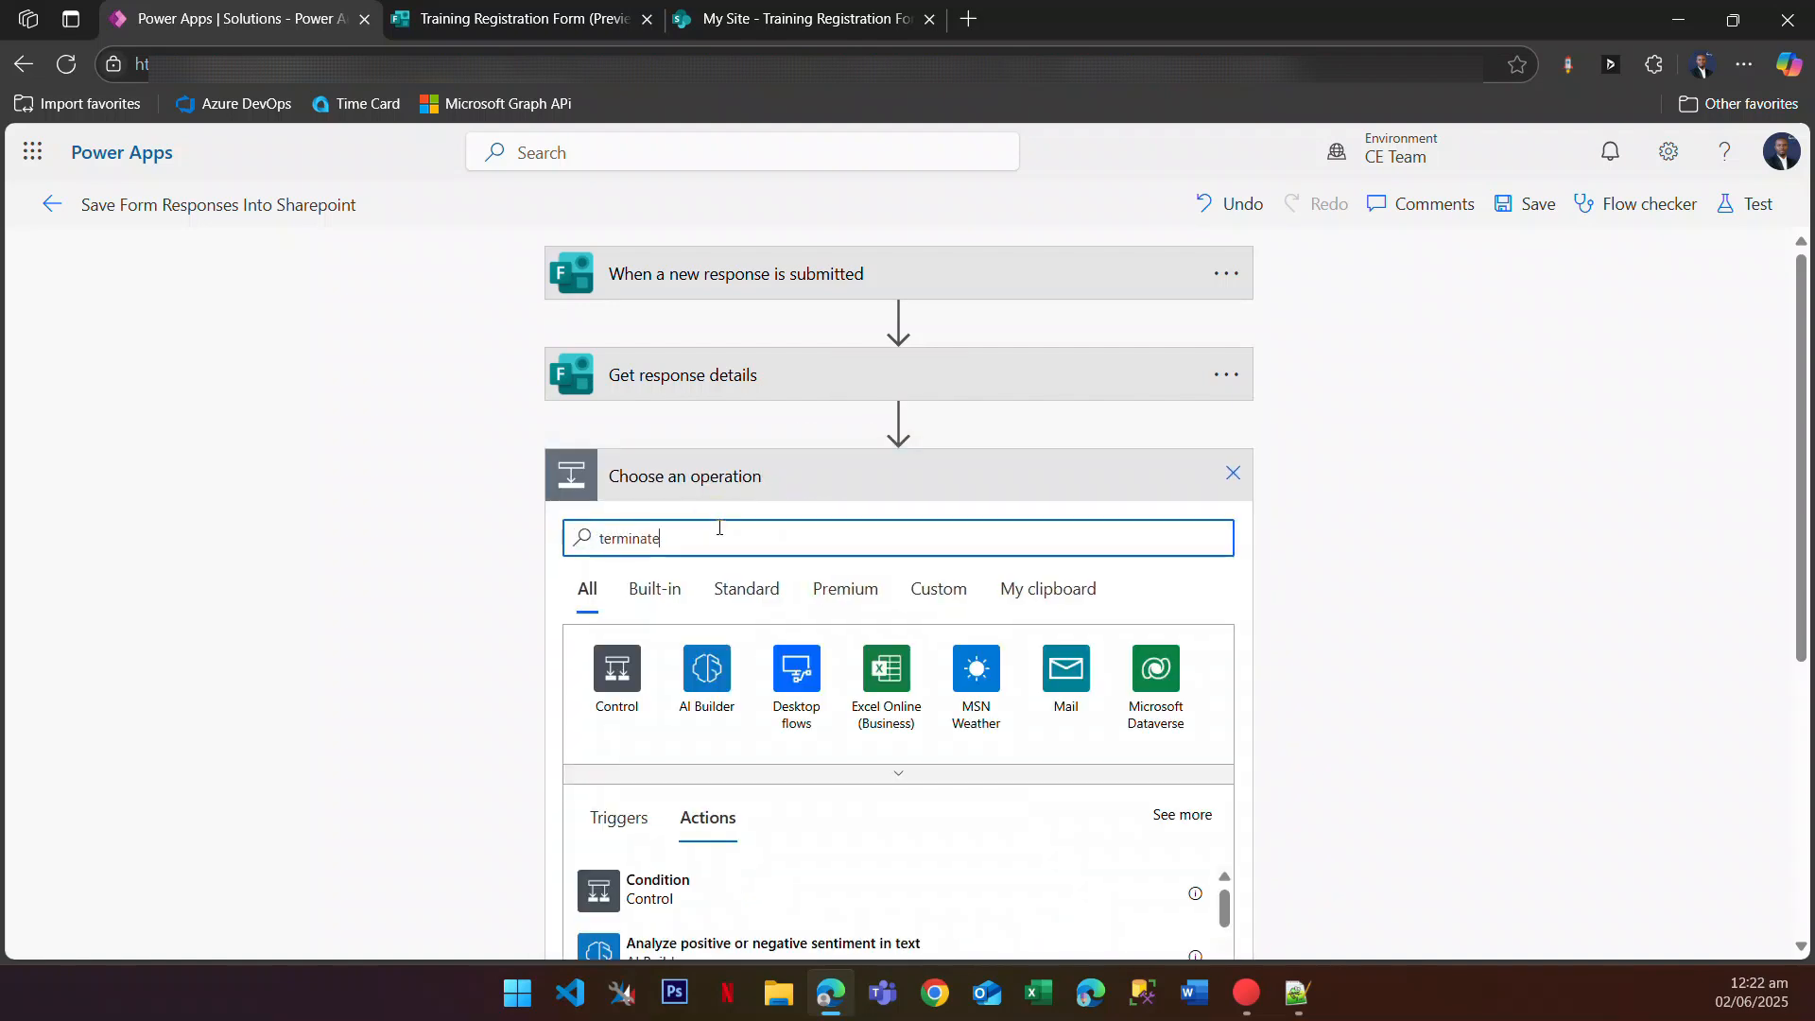
pyautogui.scroll(-3, 700, 538)
pyautogui.click(665, 651)
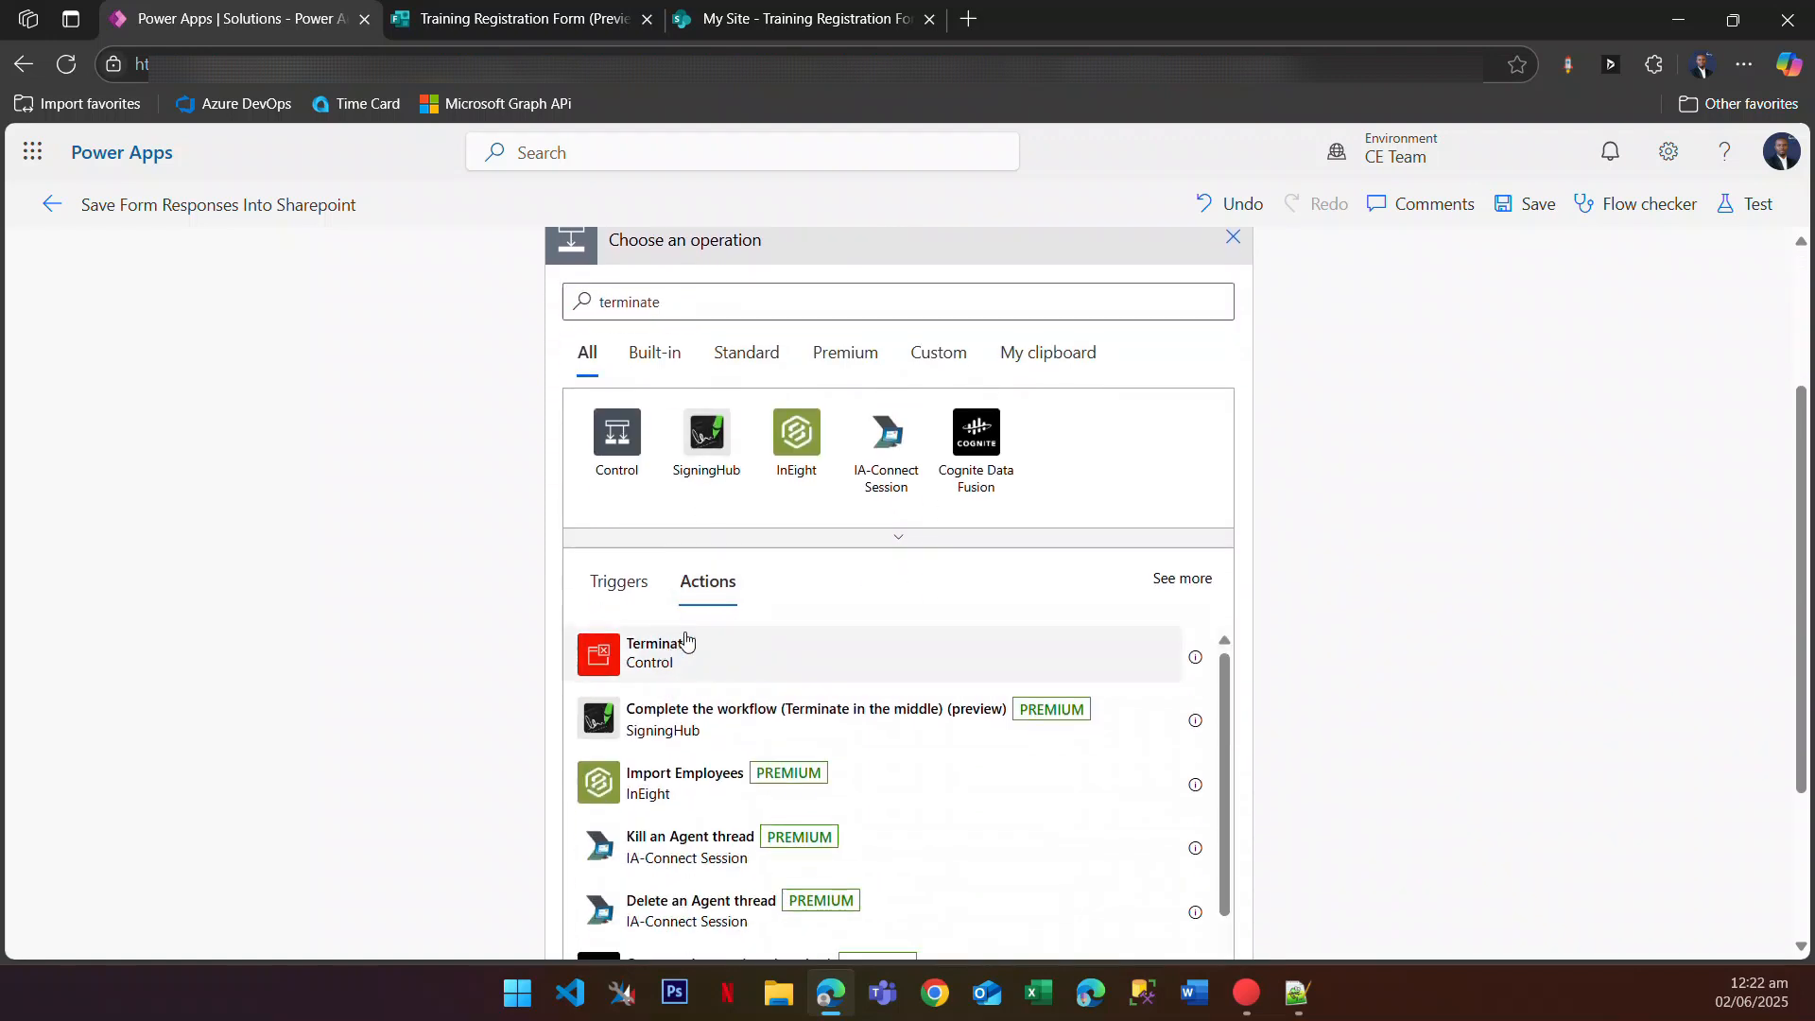
pyautogui.click(788, 526)
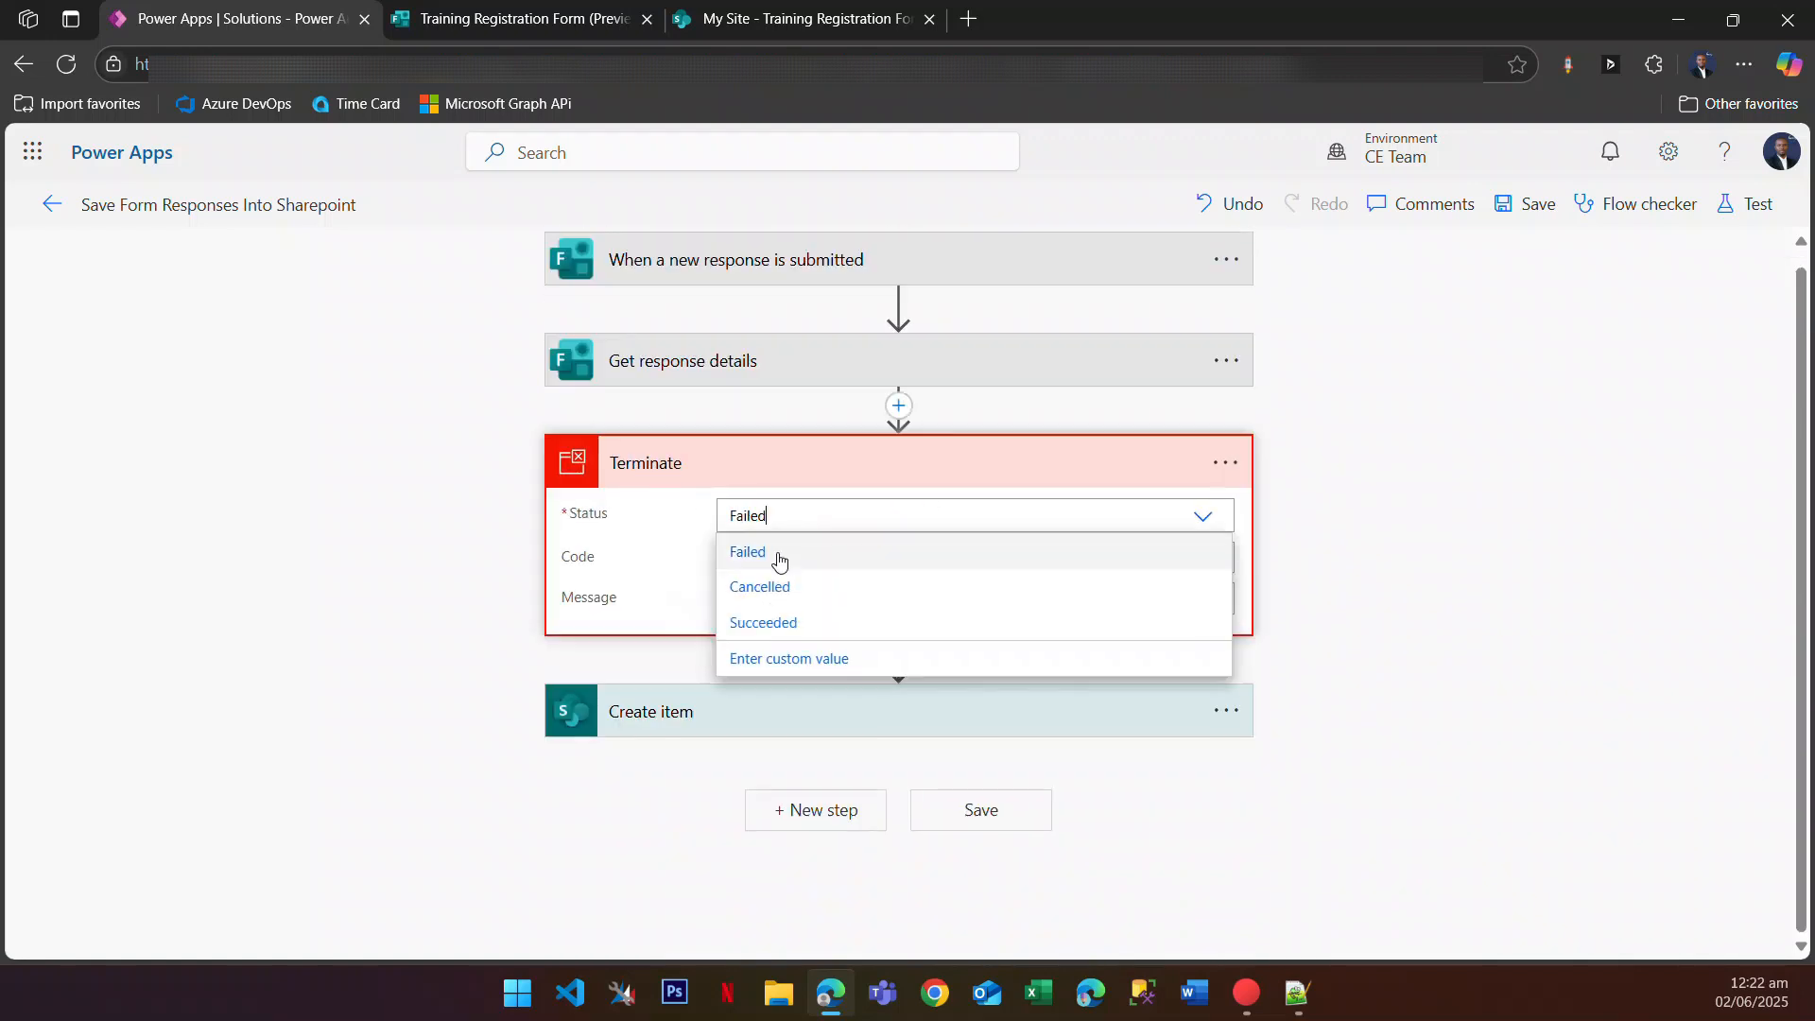
pyautogui.click(790, 624)
# Step: Insert a Compose data operation between Get response details and Terminate
pyautogui.click(897, 407)
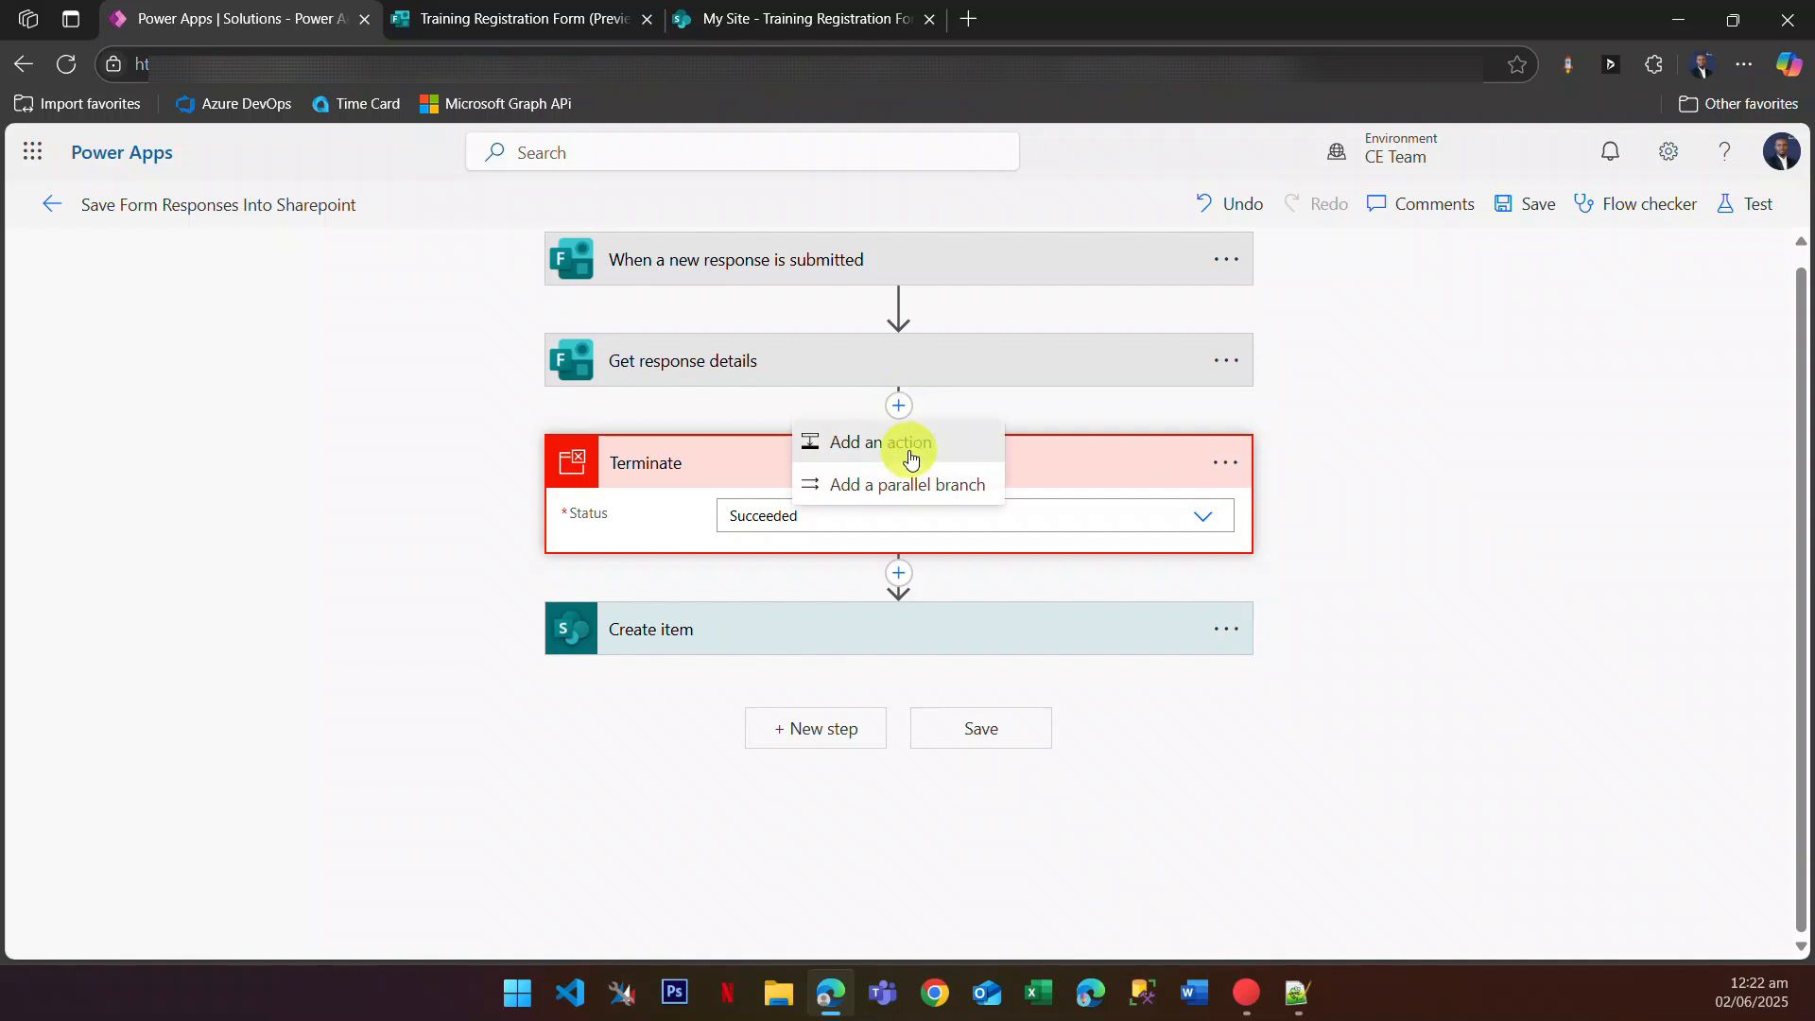
pyautogui.click(906, 445)
pyautogui.write('compose')
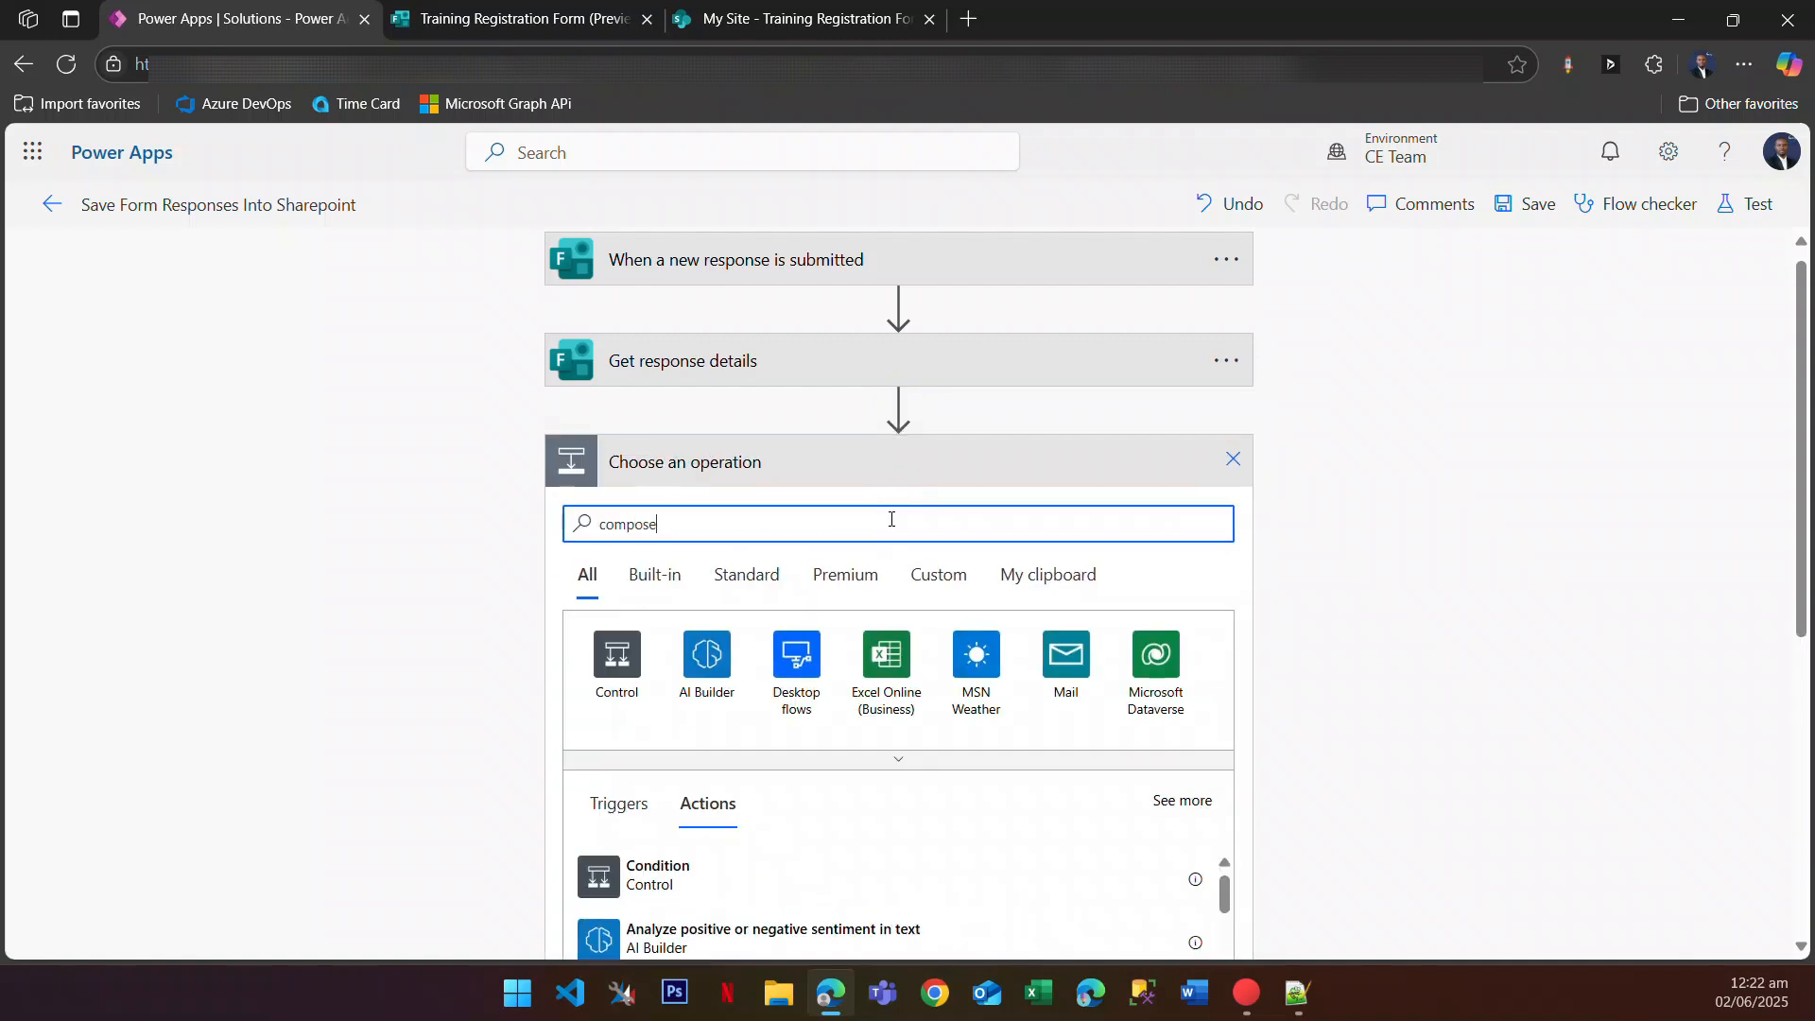
pyautogui.scroll(-4, 890, 519)
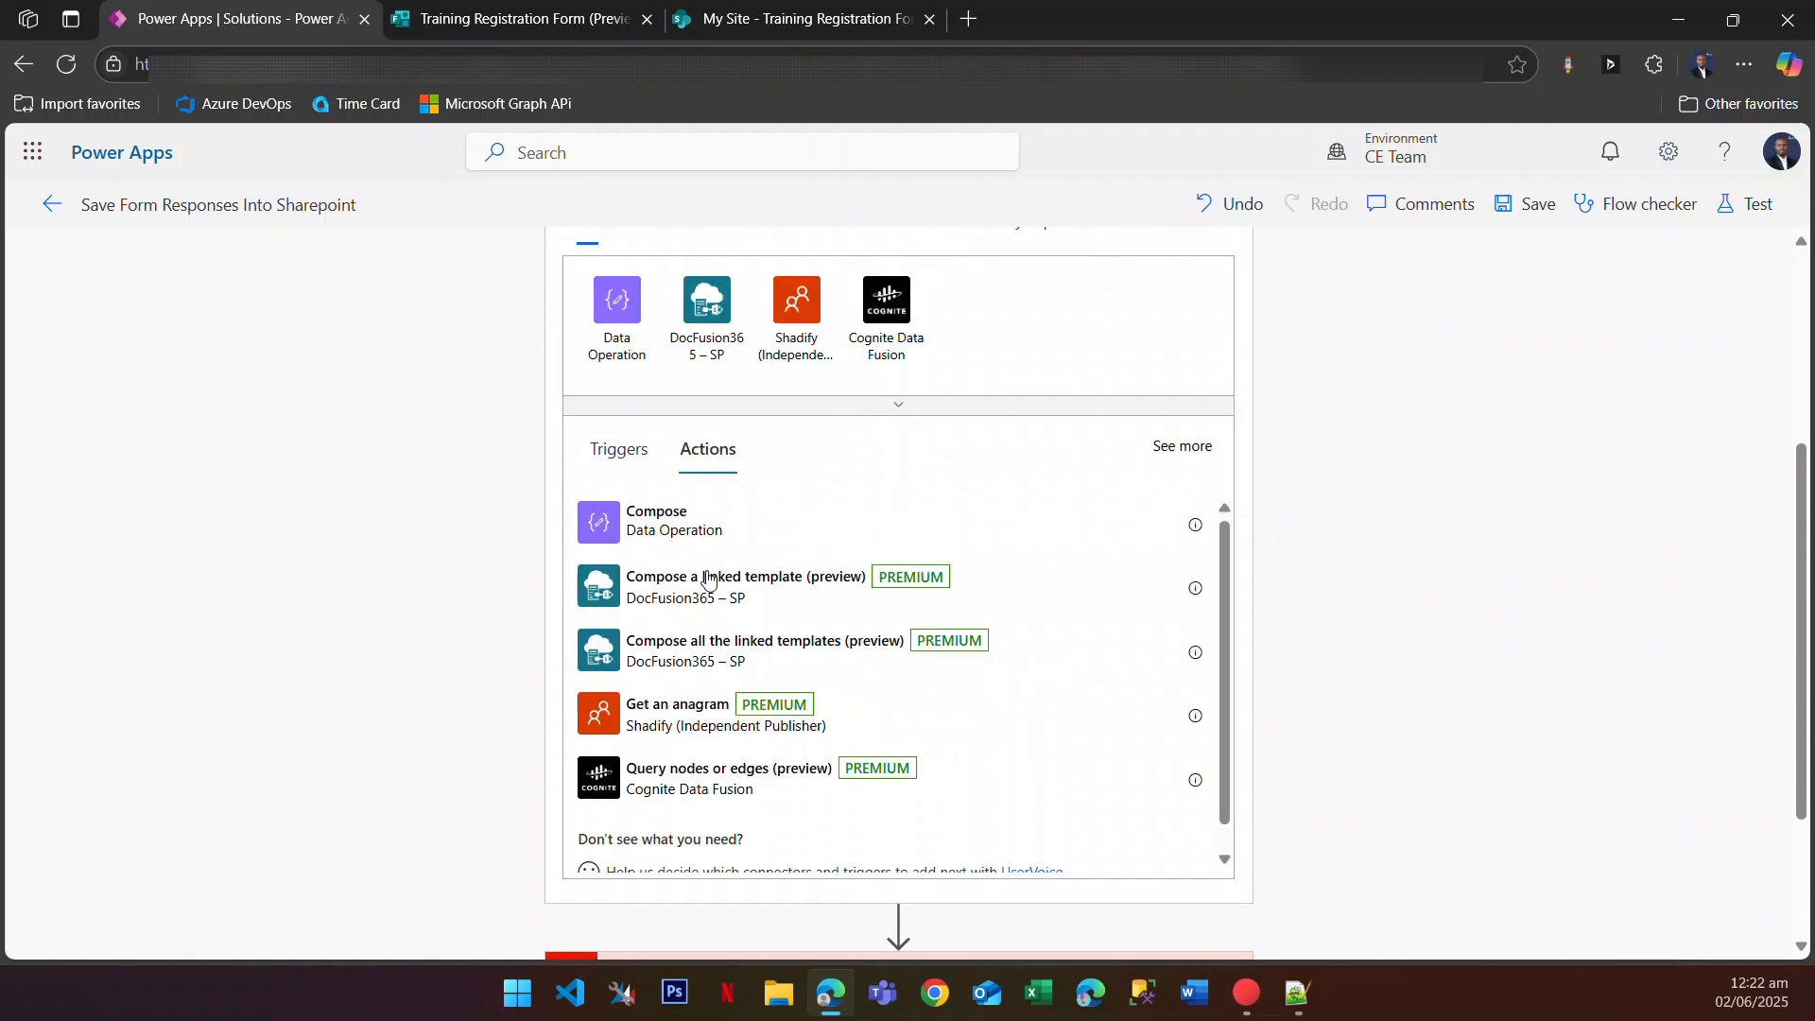
pyautogui.click(721, 508)
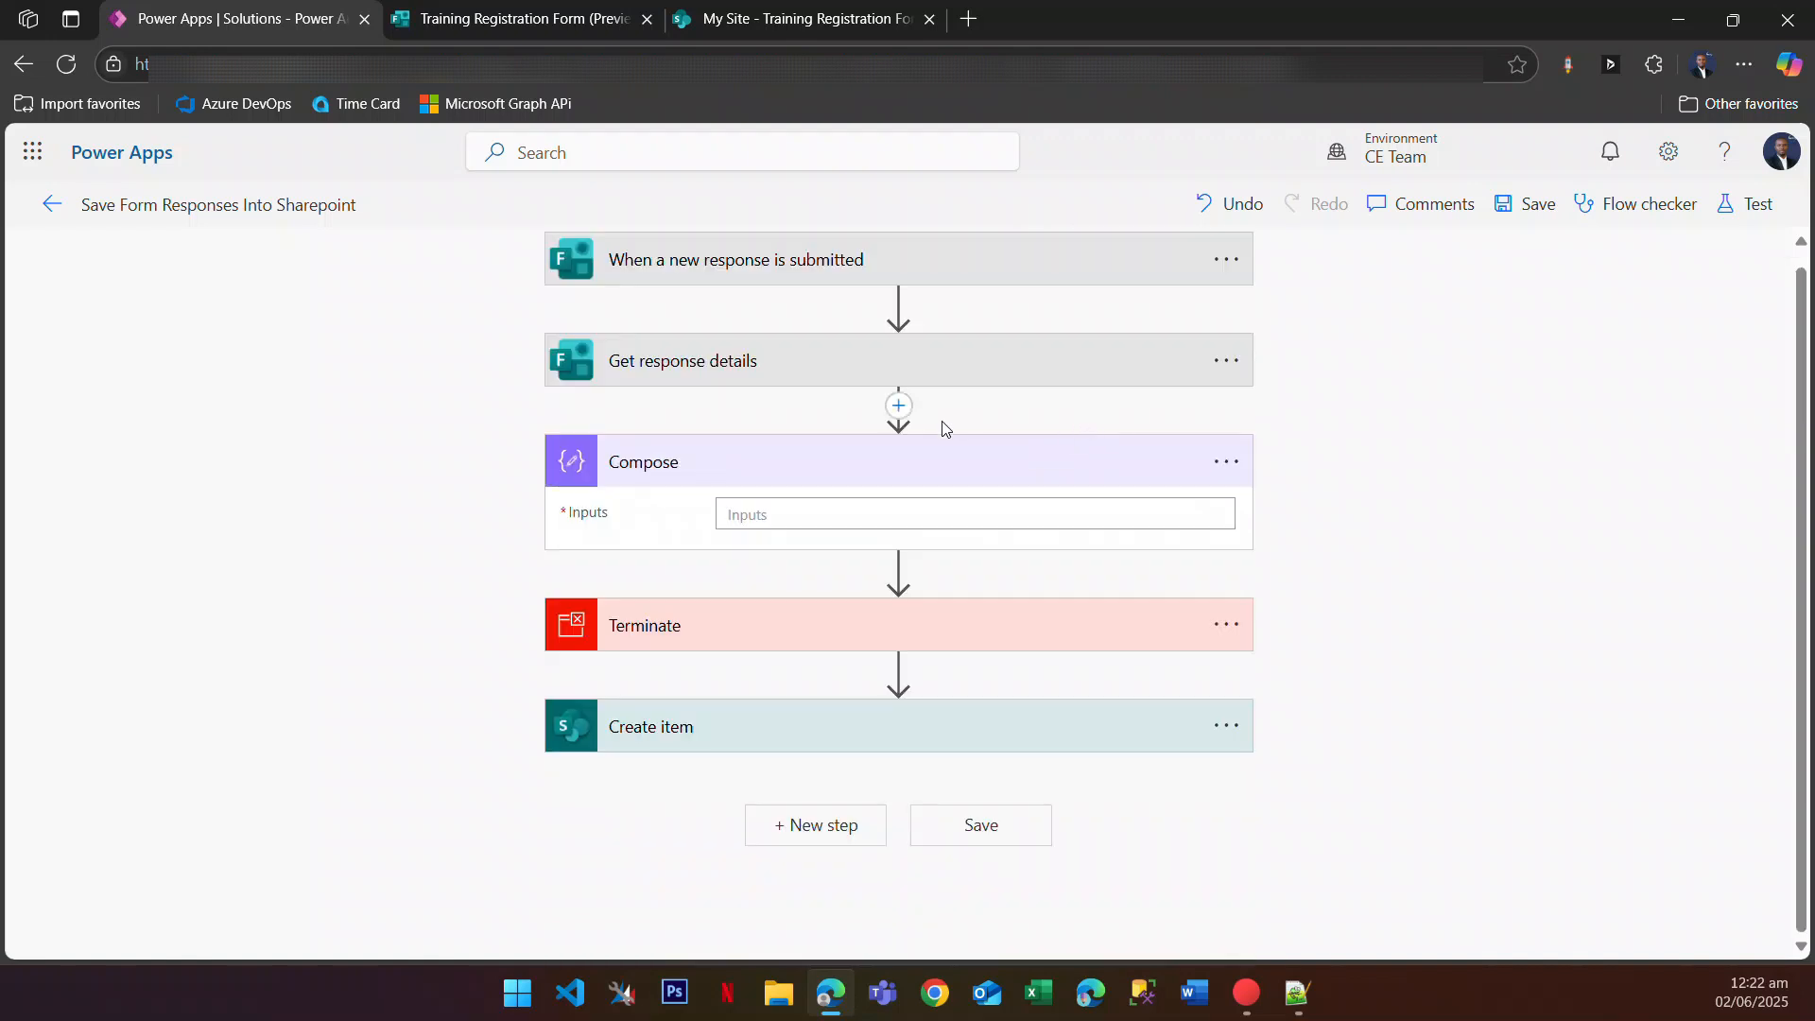
# Step: Start an expression for the Compose inputs reading body('Get_response_details')?[''], leaving the key between the quotes empty
pyautogui.click(837, 511)
pyautogui.click(1467, 580)
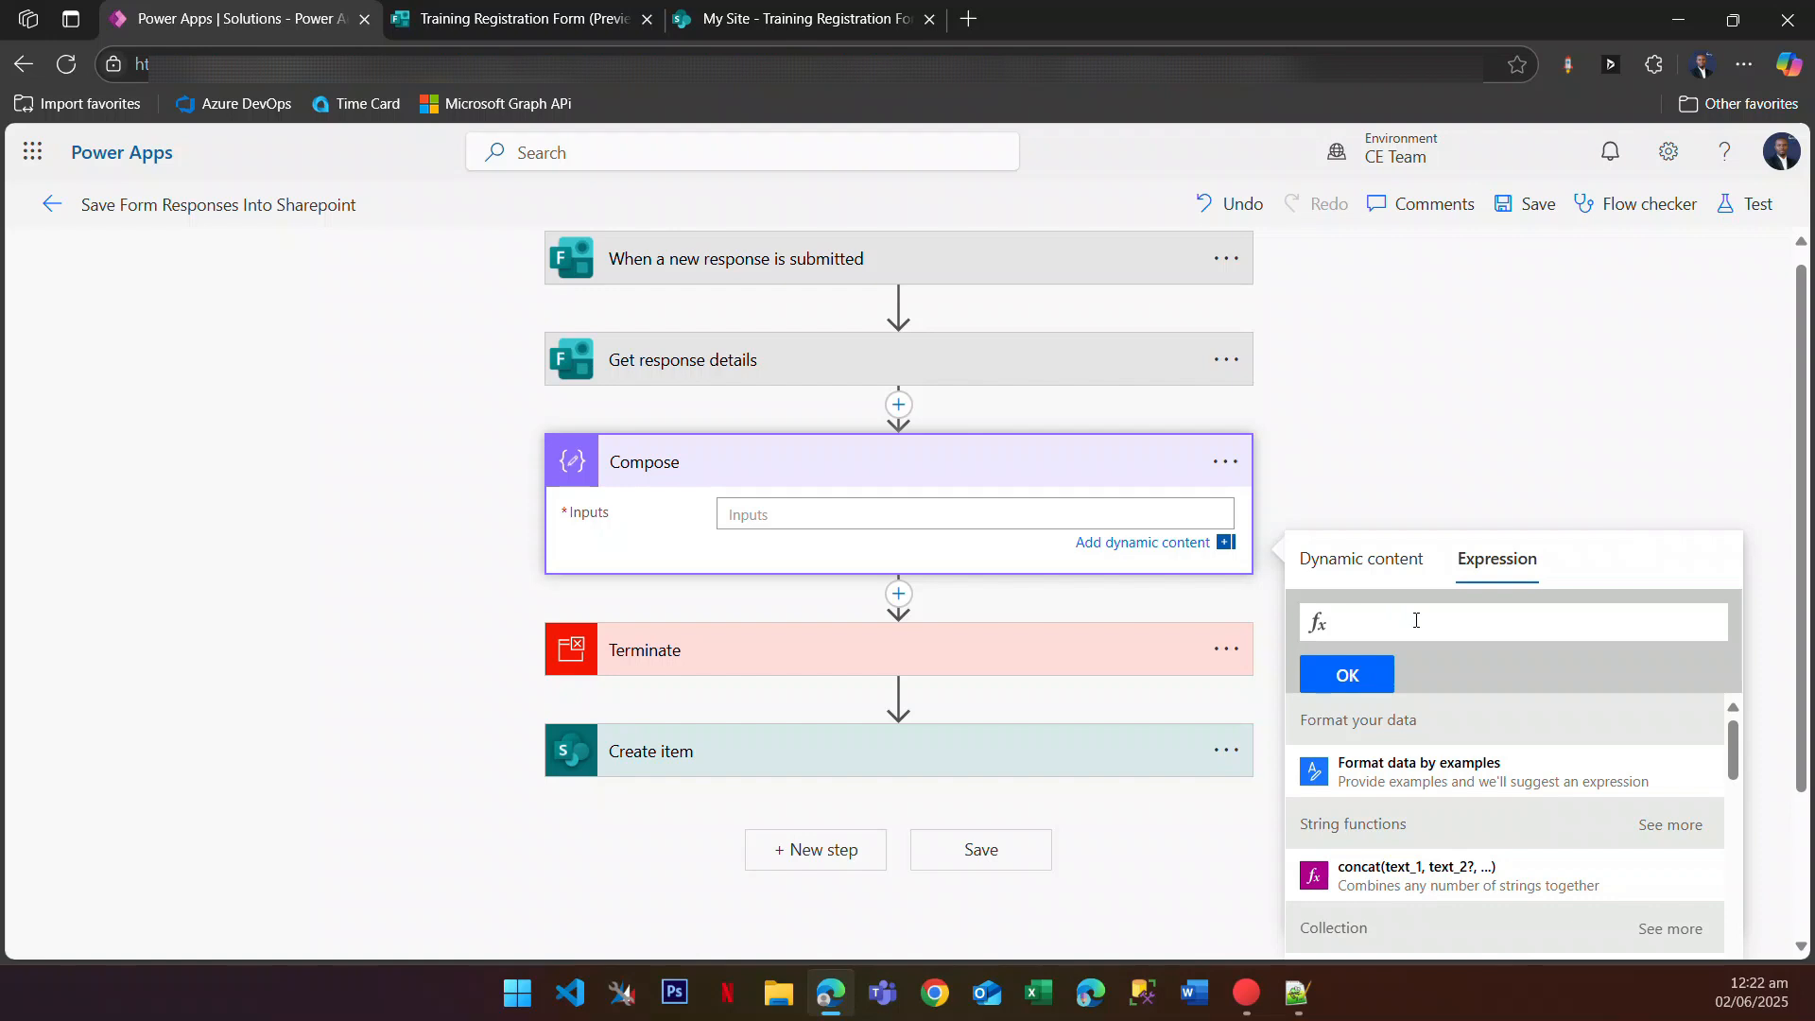
pyautogui.write('body()')
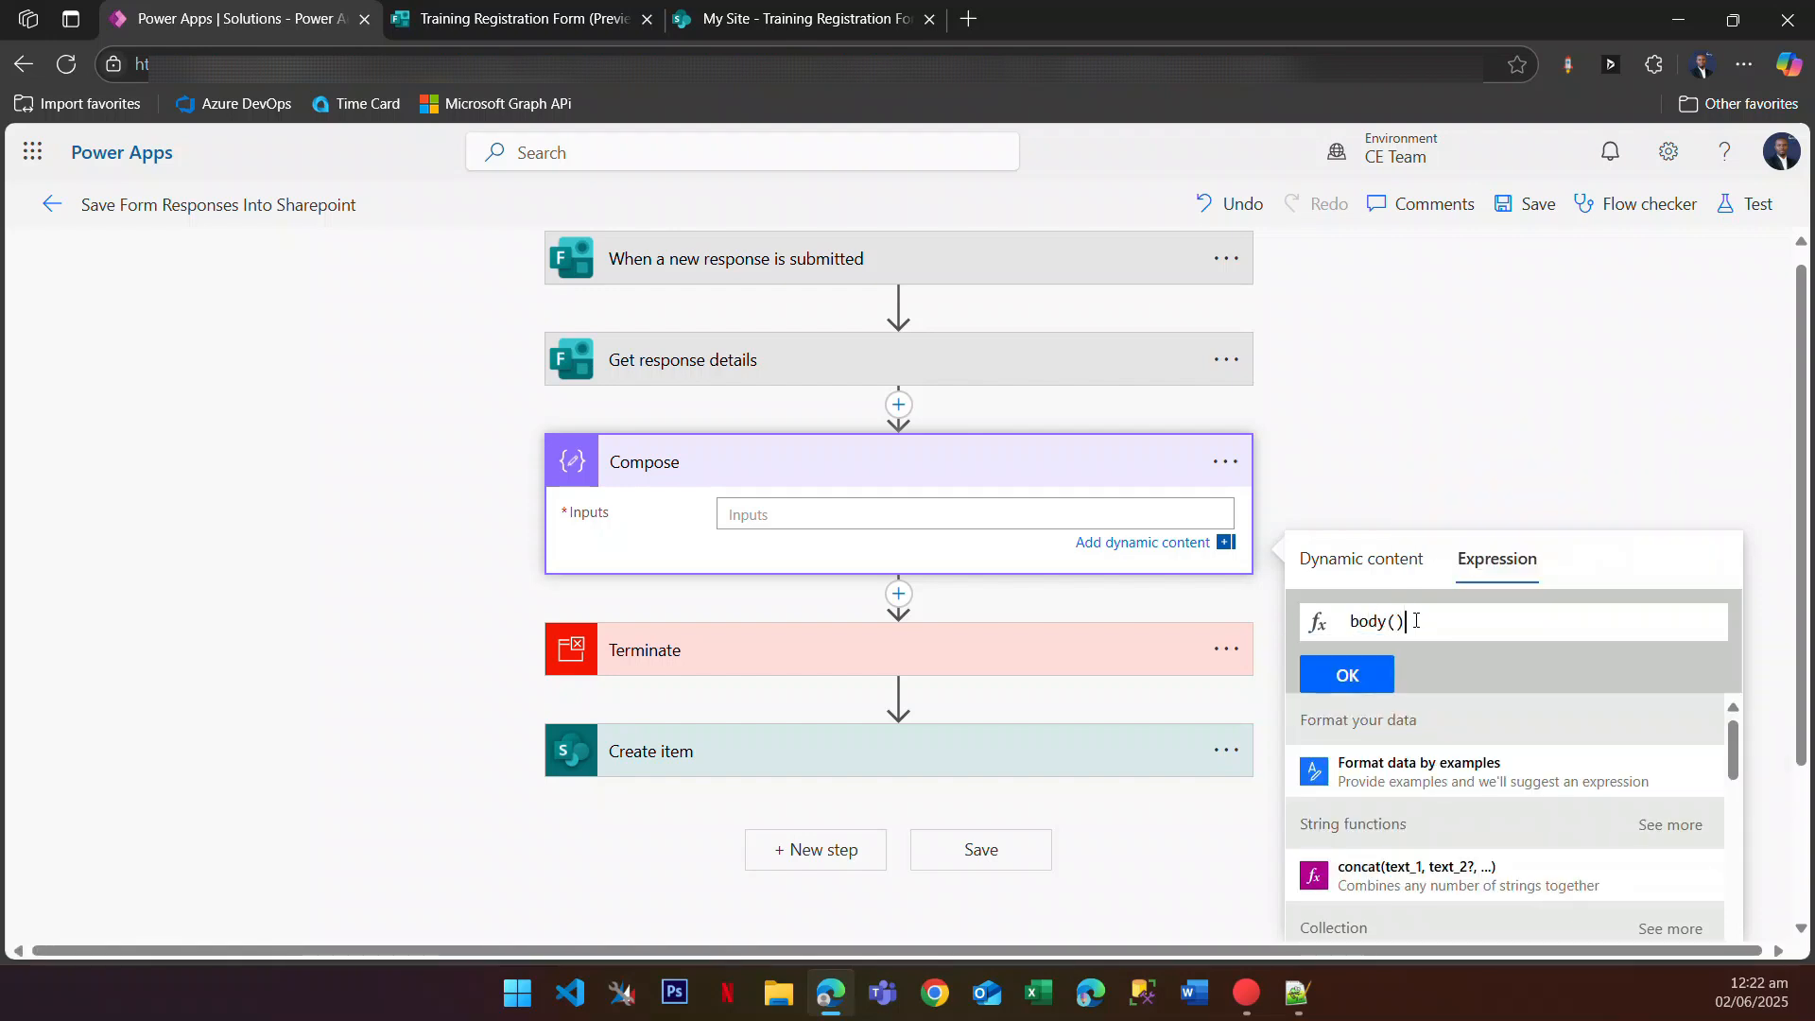
pyautogui.press('Left')
pyautogui.write("'")
pyautogui.write('Get_r')
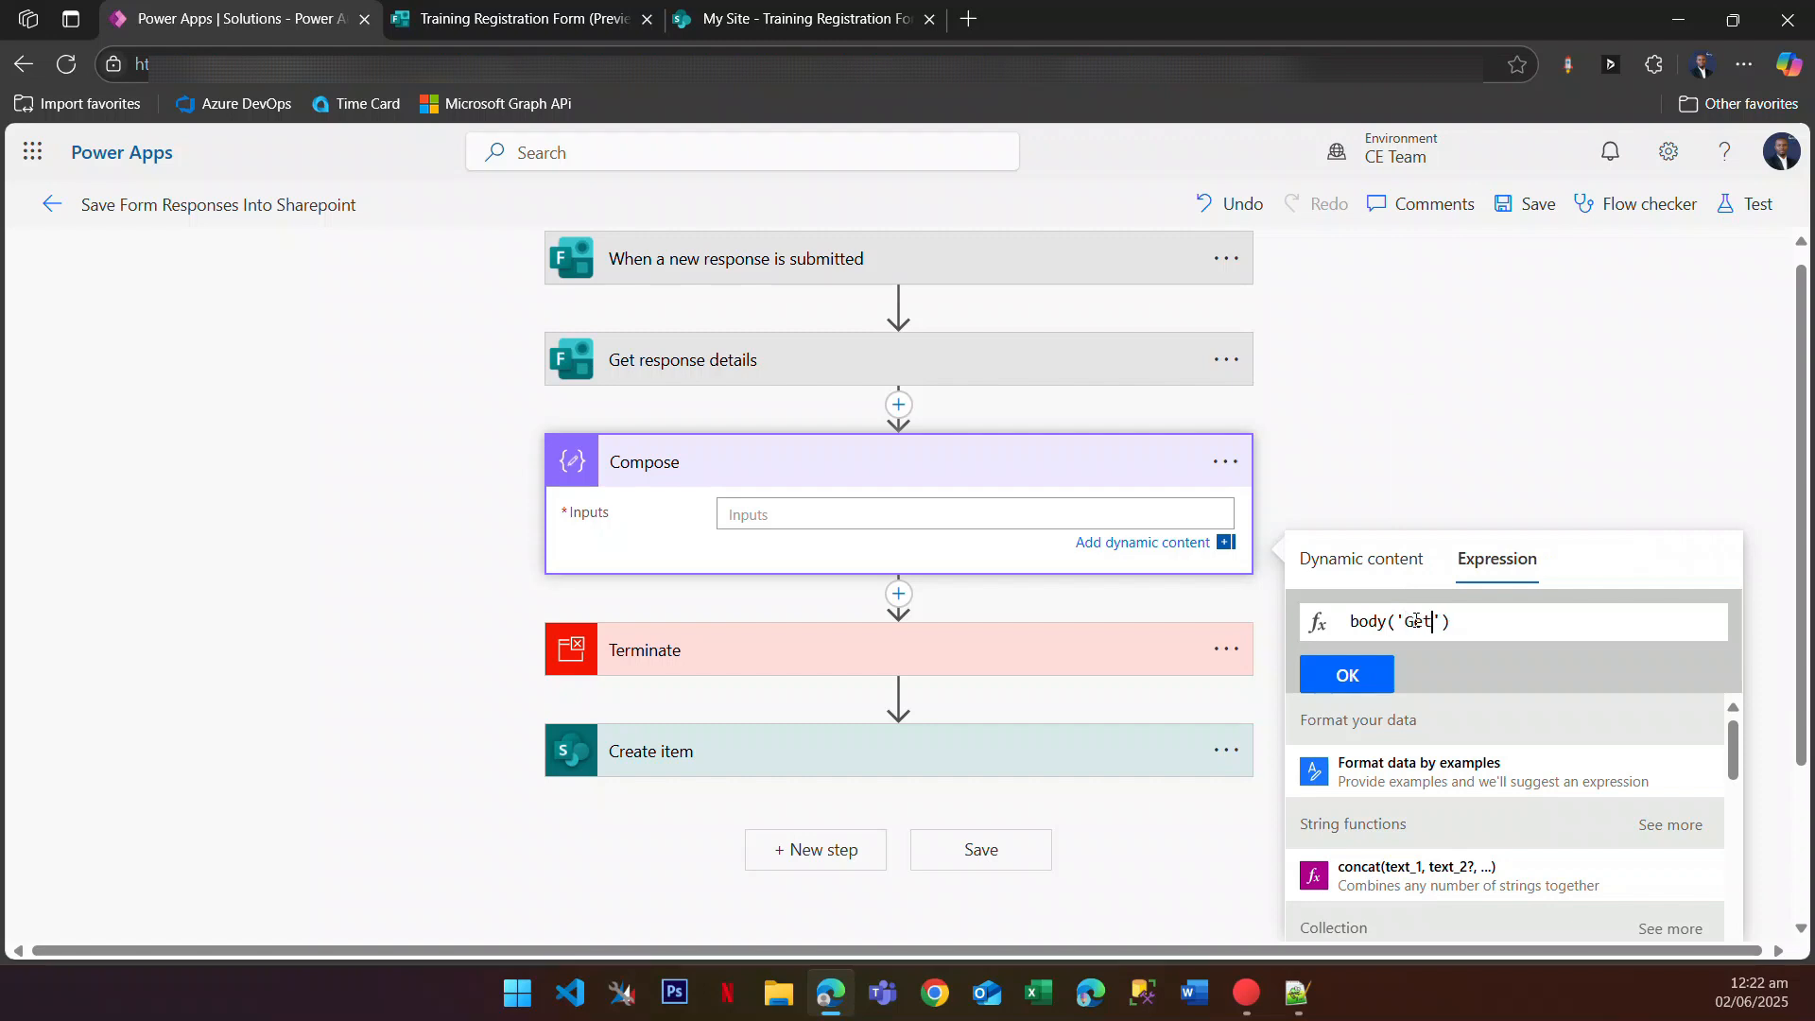
pyautogui.write('esp')
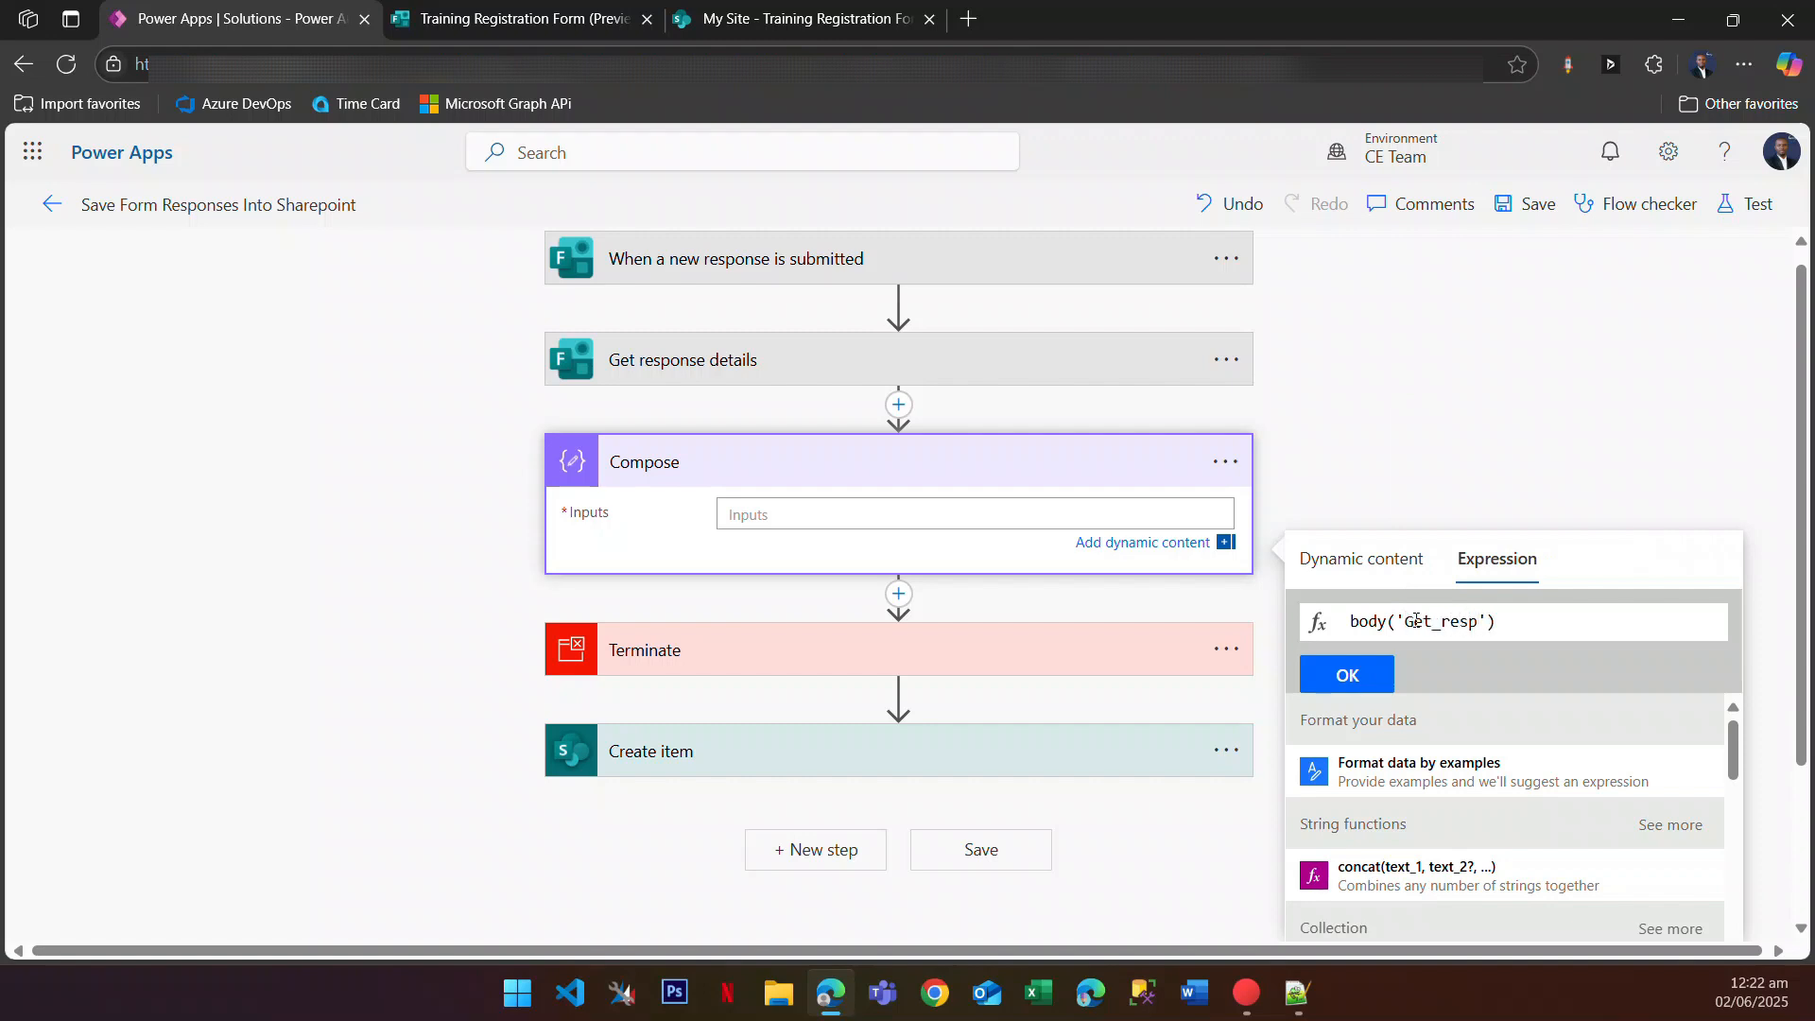
pyautogui.write('onse_details')
pyautogui.click(1650, 613)
pyautogui.write("?['")
pyautogui.hotkey('alt', 'Tab')
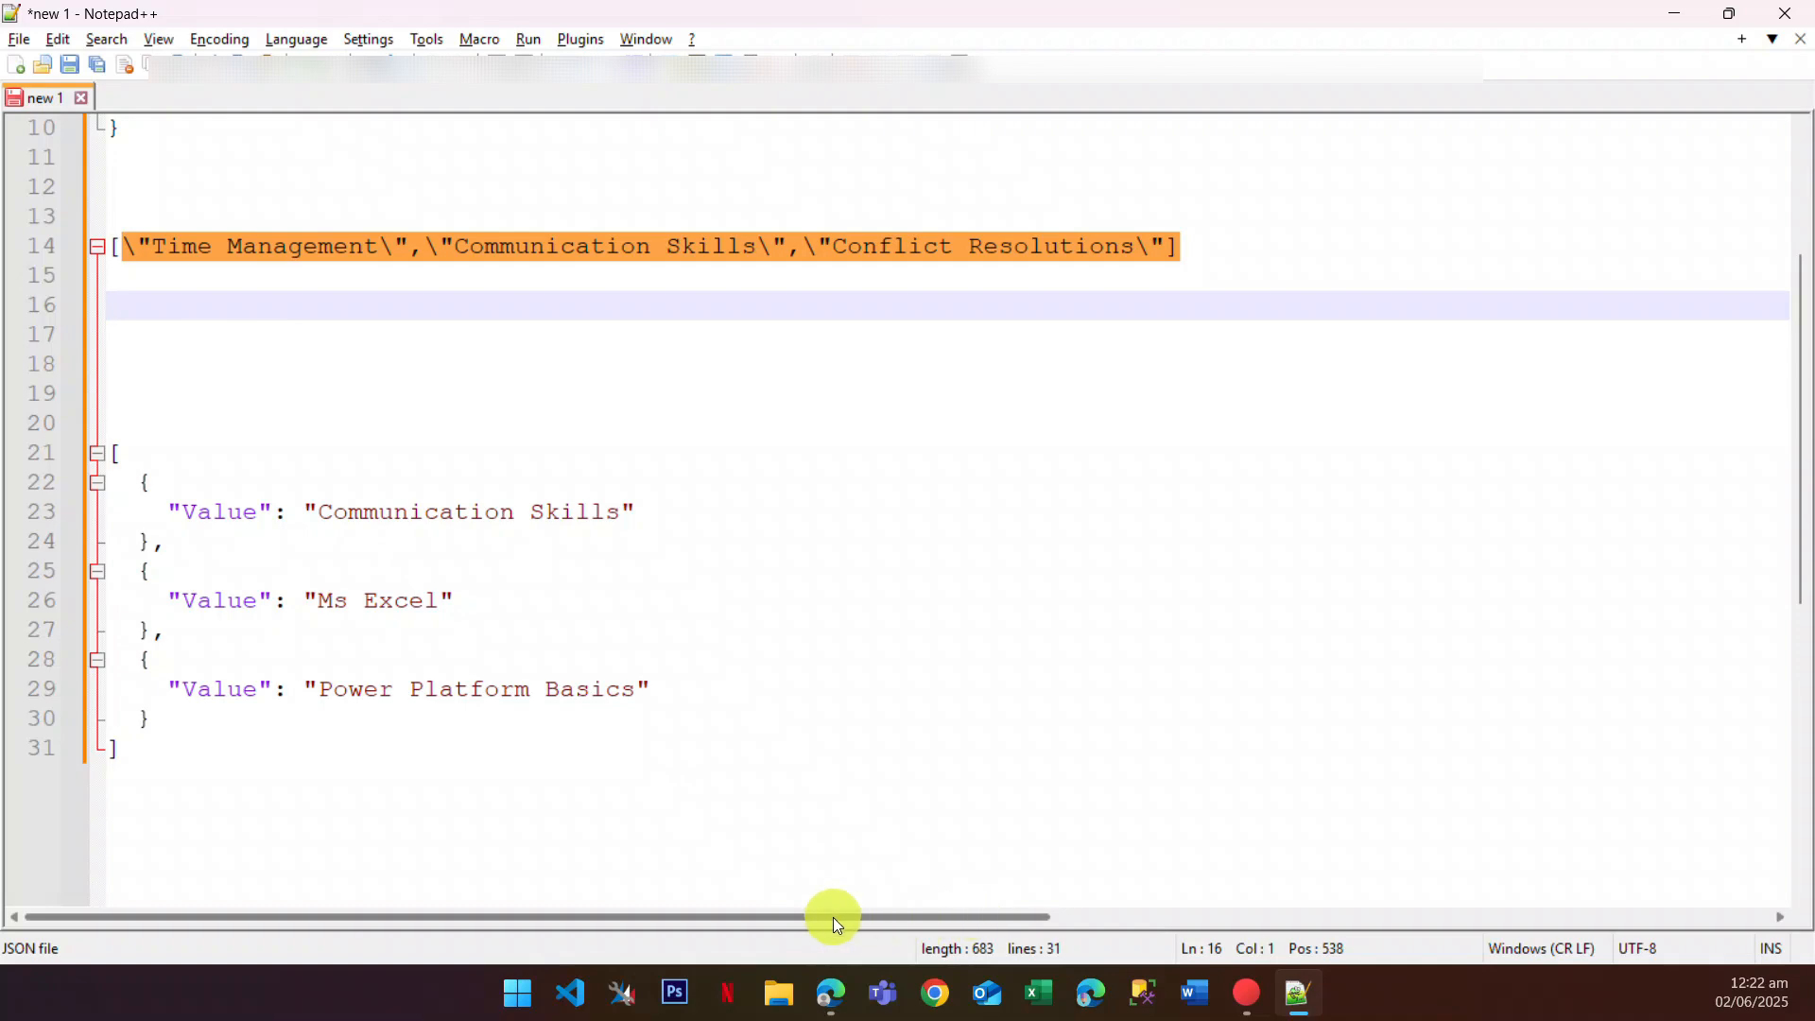
pyautogui.scroll(3, 496, 478)
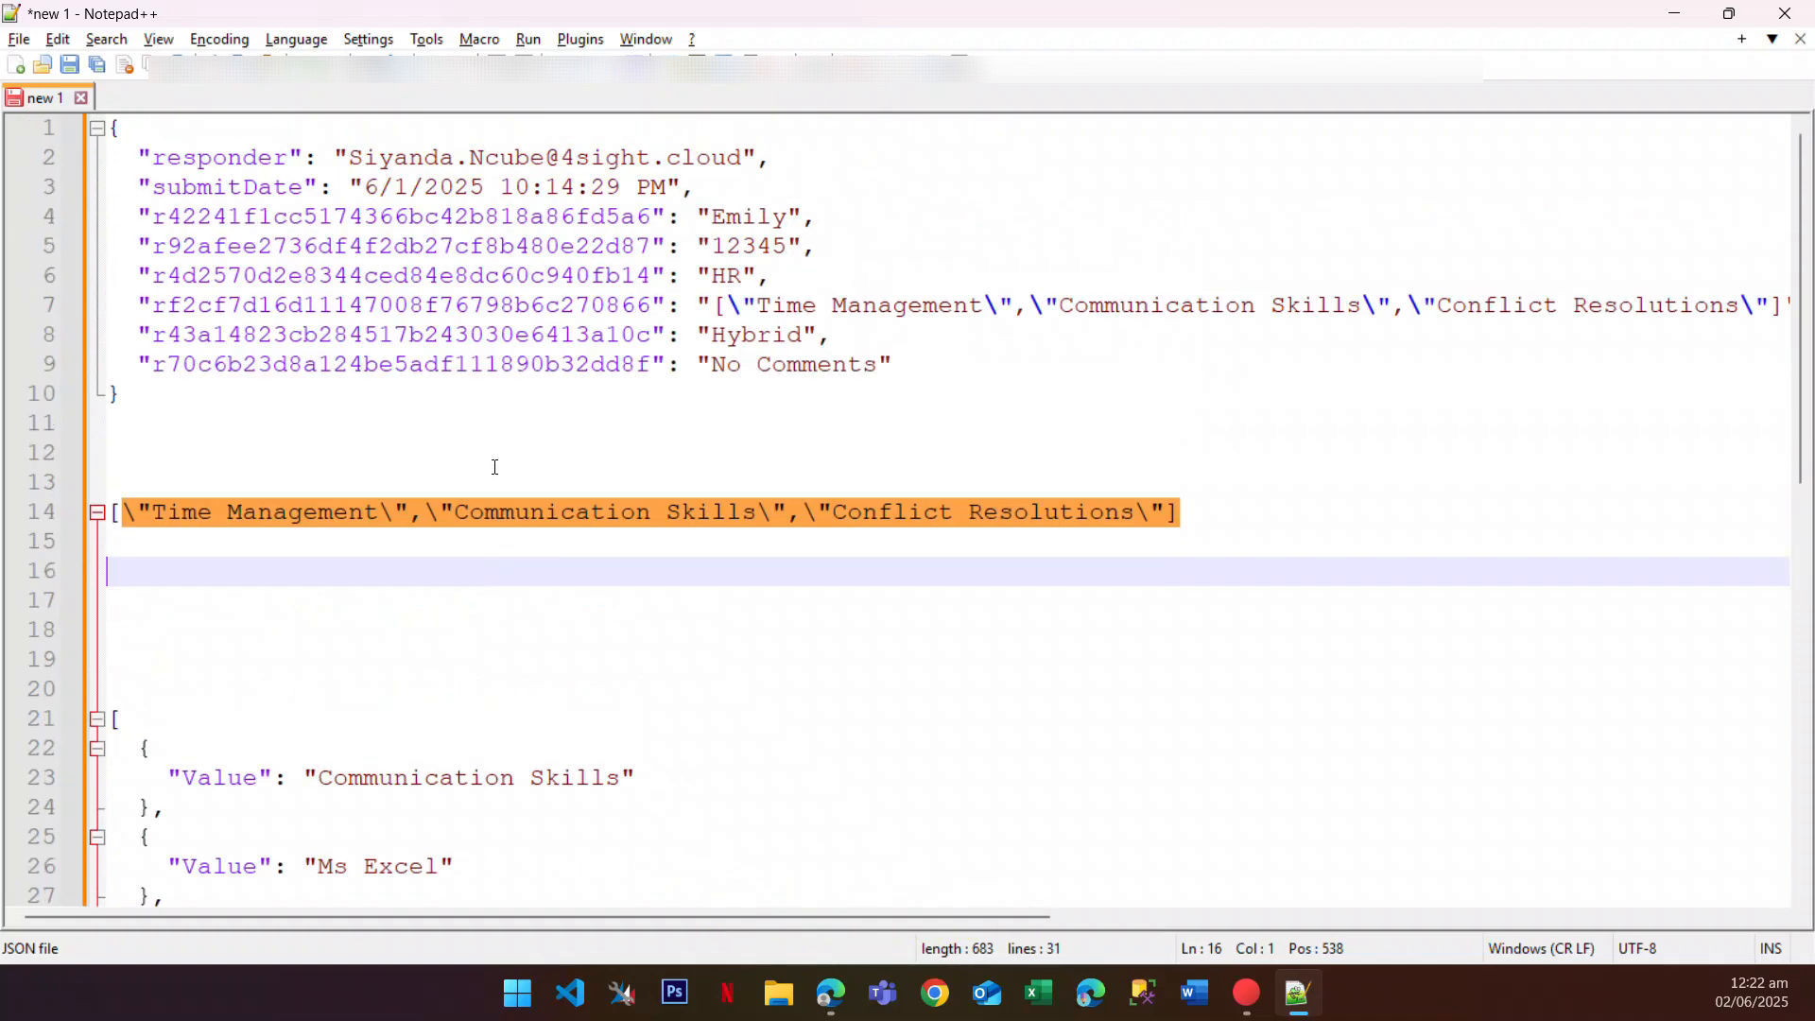
pyautogui.doubleClick(565, 304)
pyautogui.hotkey('ctrl', 'c')
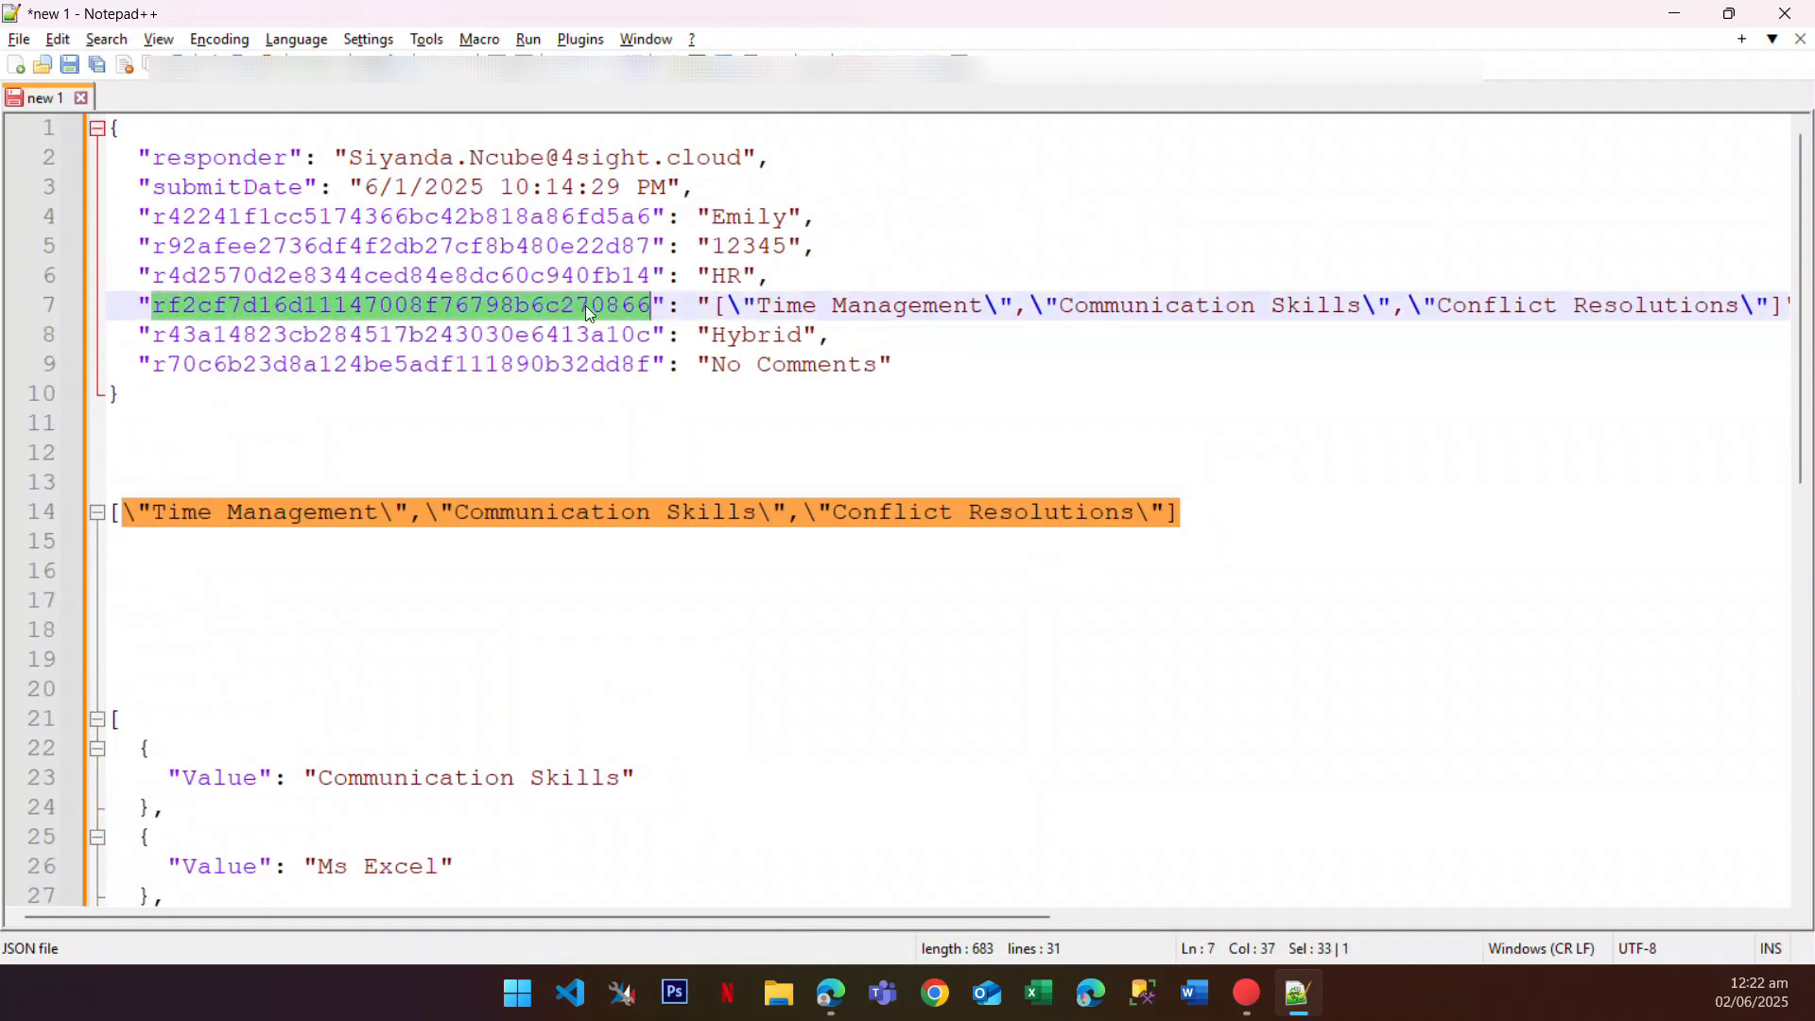
pyautogui.hotkey('alt', 'Tab')
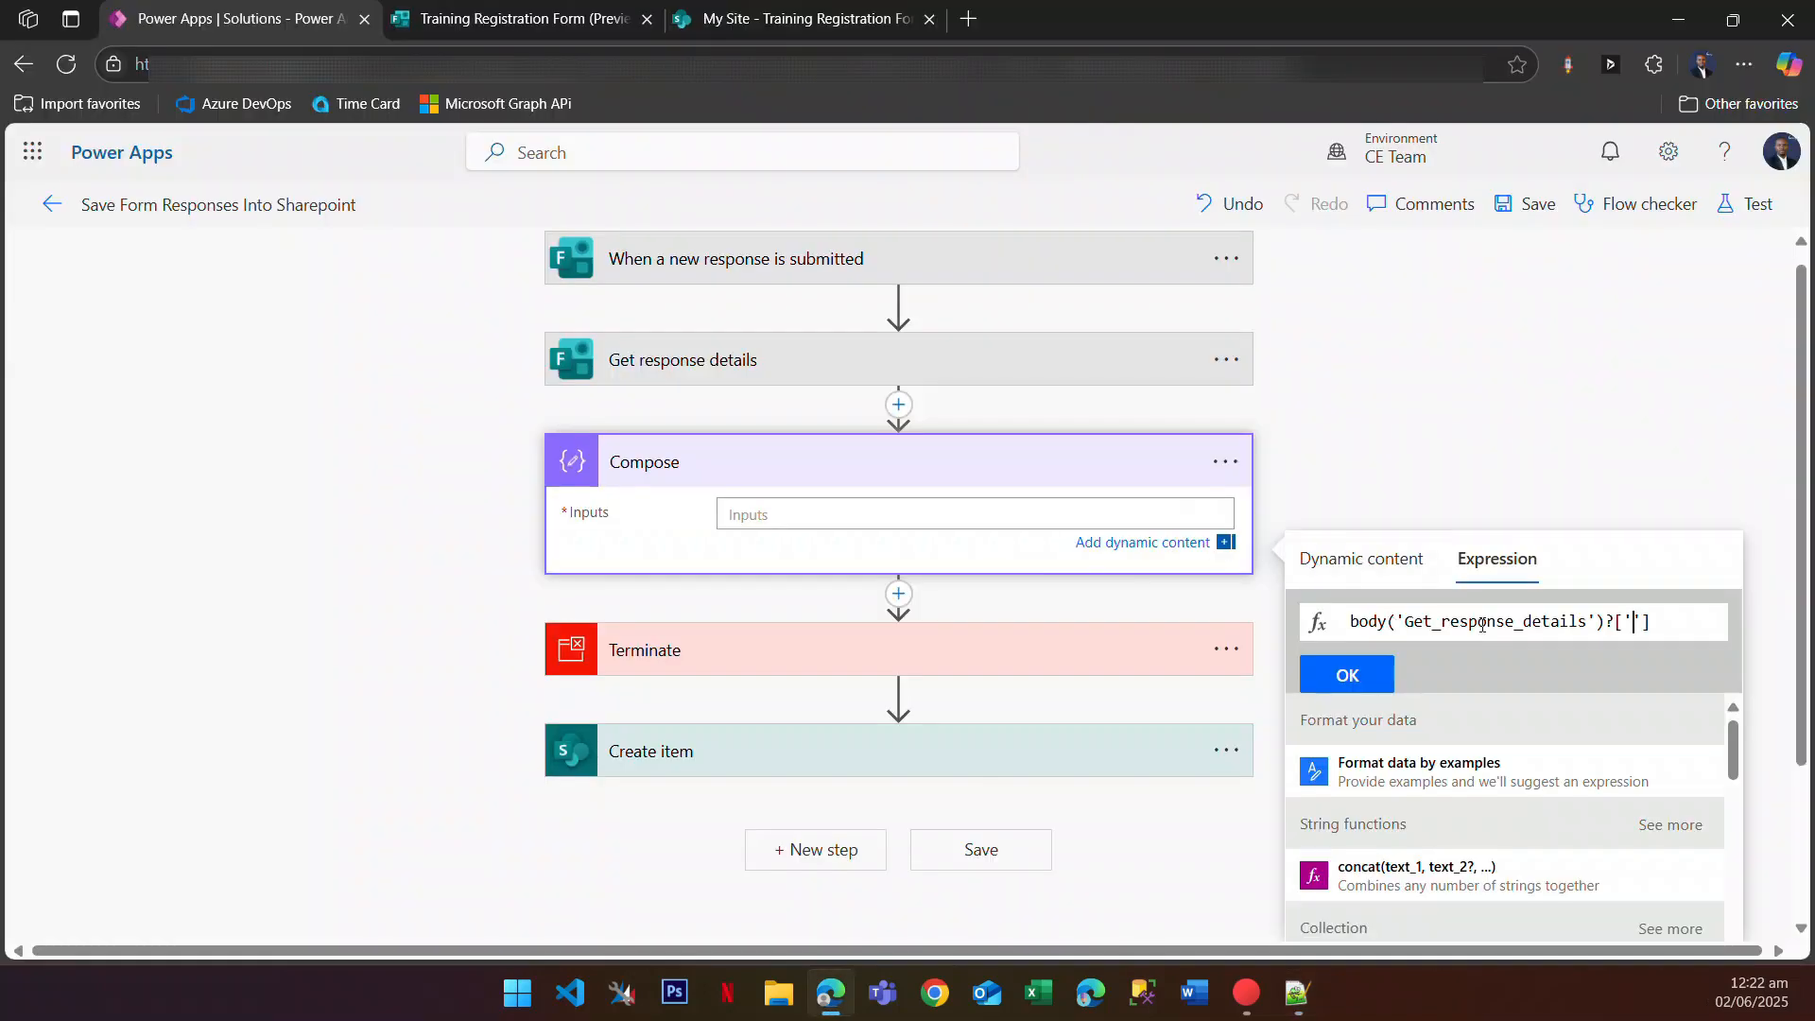
pyautogui.click(1628, 629)
pyautogui.hotkey('ctrl', 'v')
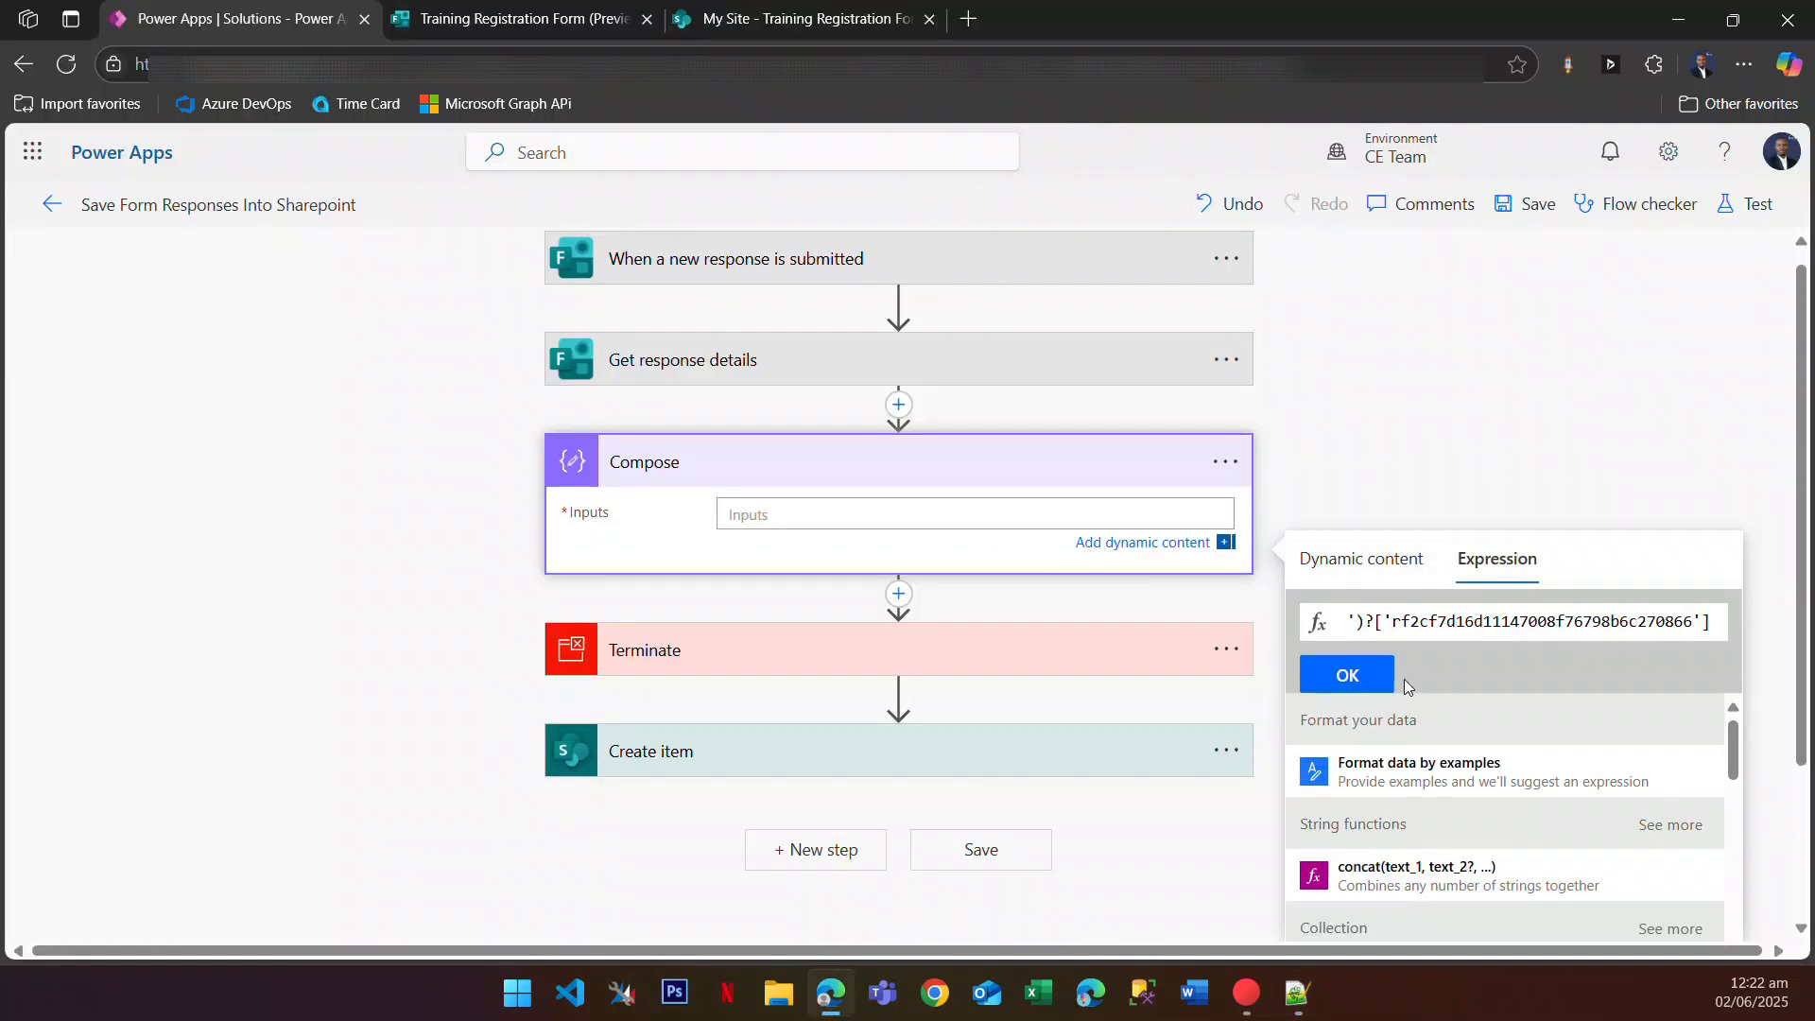
# Step: Check the full expression against the training topics key in the notes and insert it as the Compose input
pyautogui.moveTo(1714, 614); pyautogui.dragTo(1404, 621)
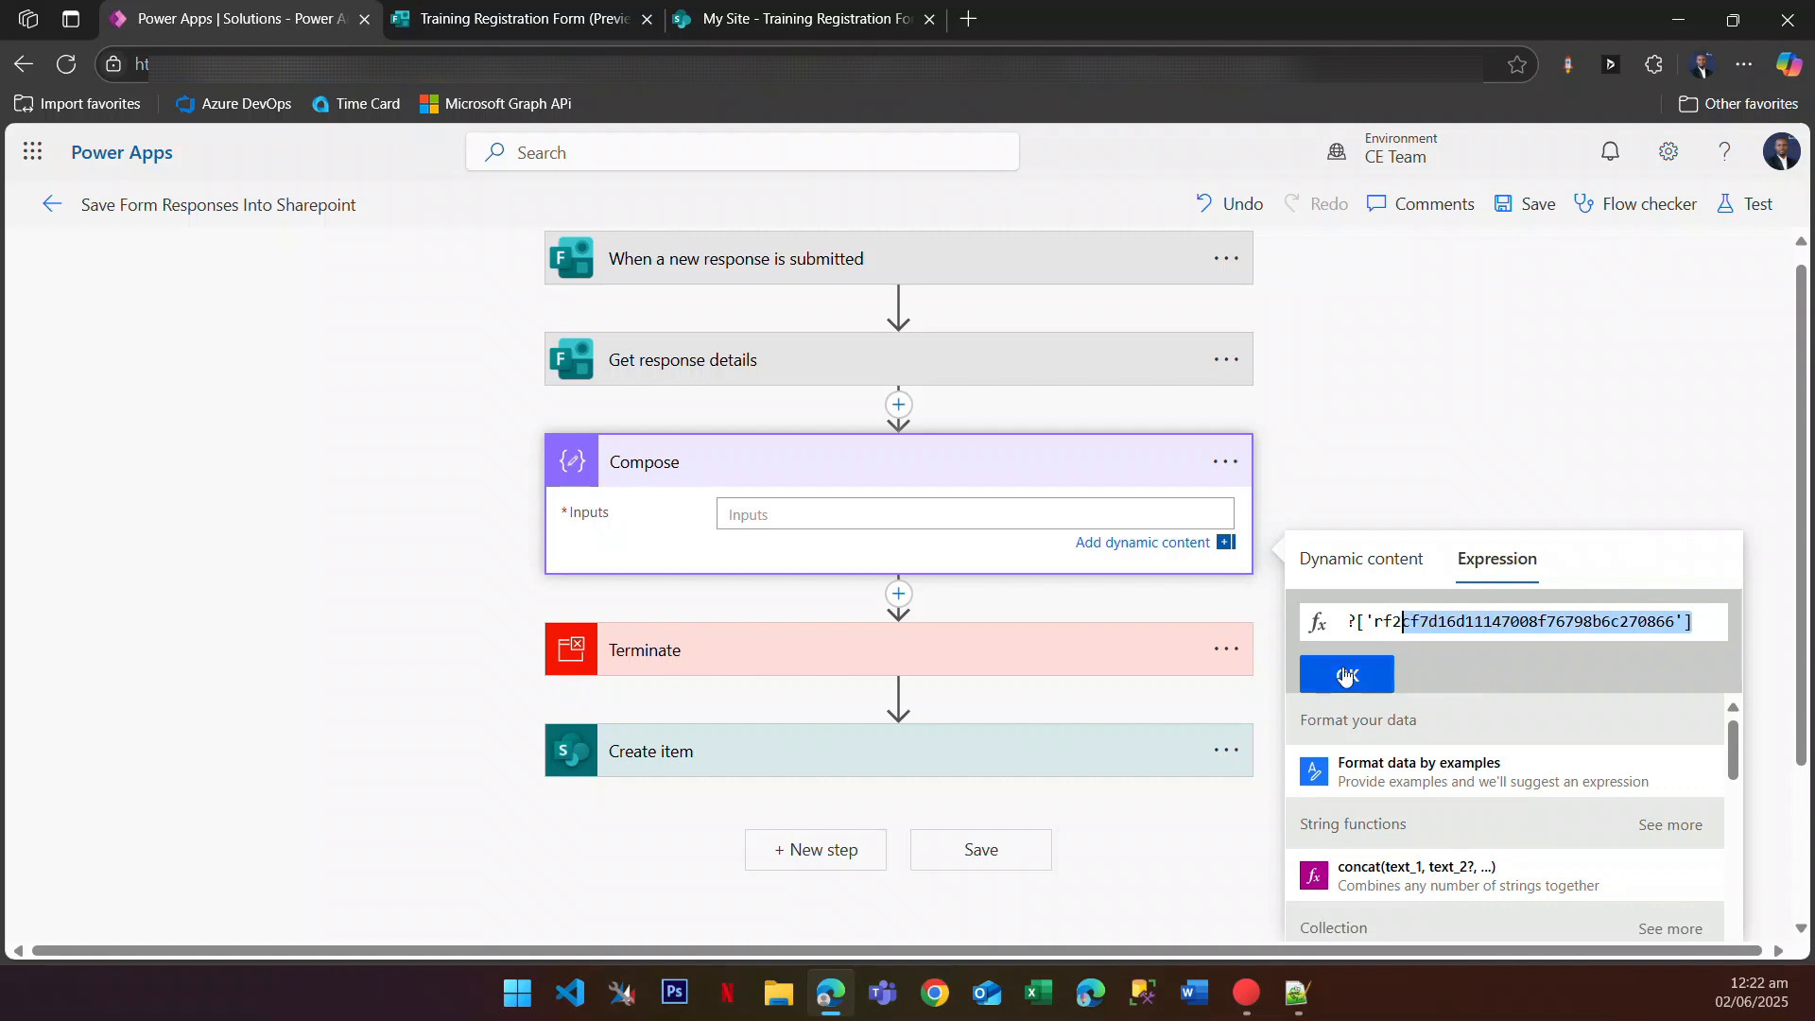
pyautogui.click(1526, 624)
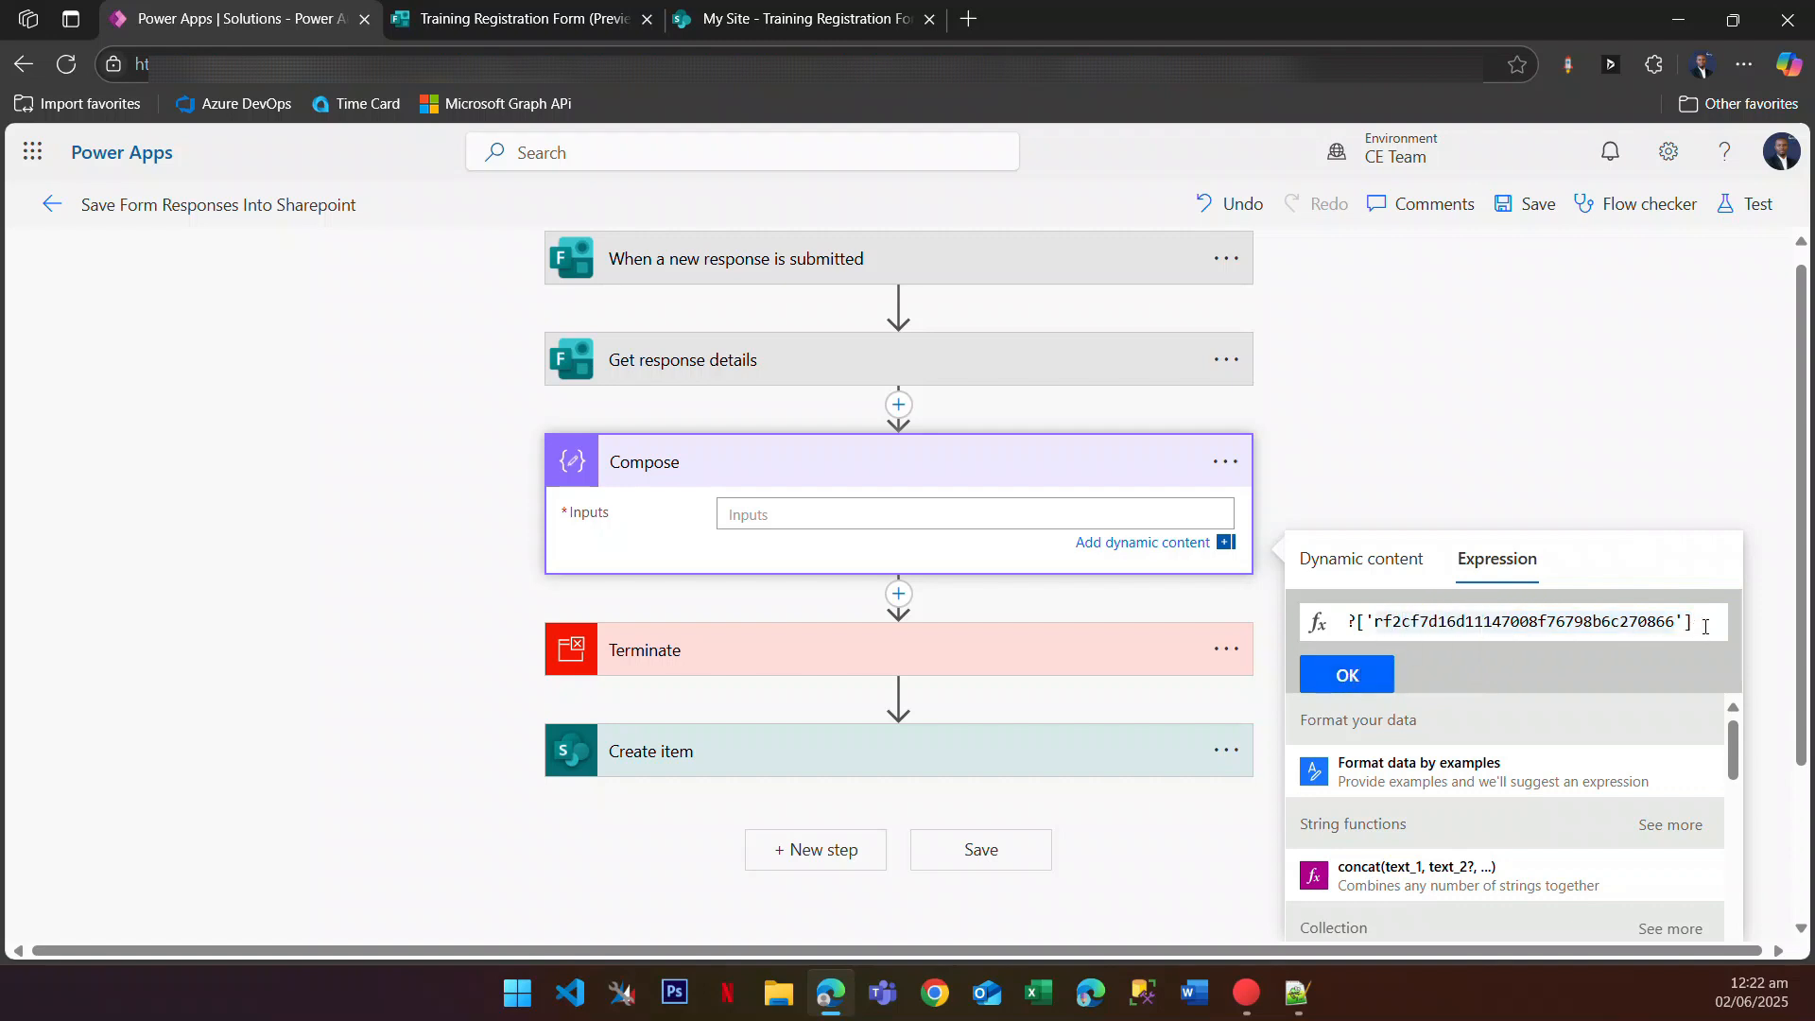
pyautogui.moveTo(1706, 623); pyautogui.dragTo(1251, 628)
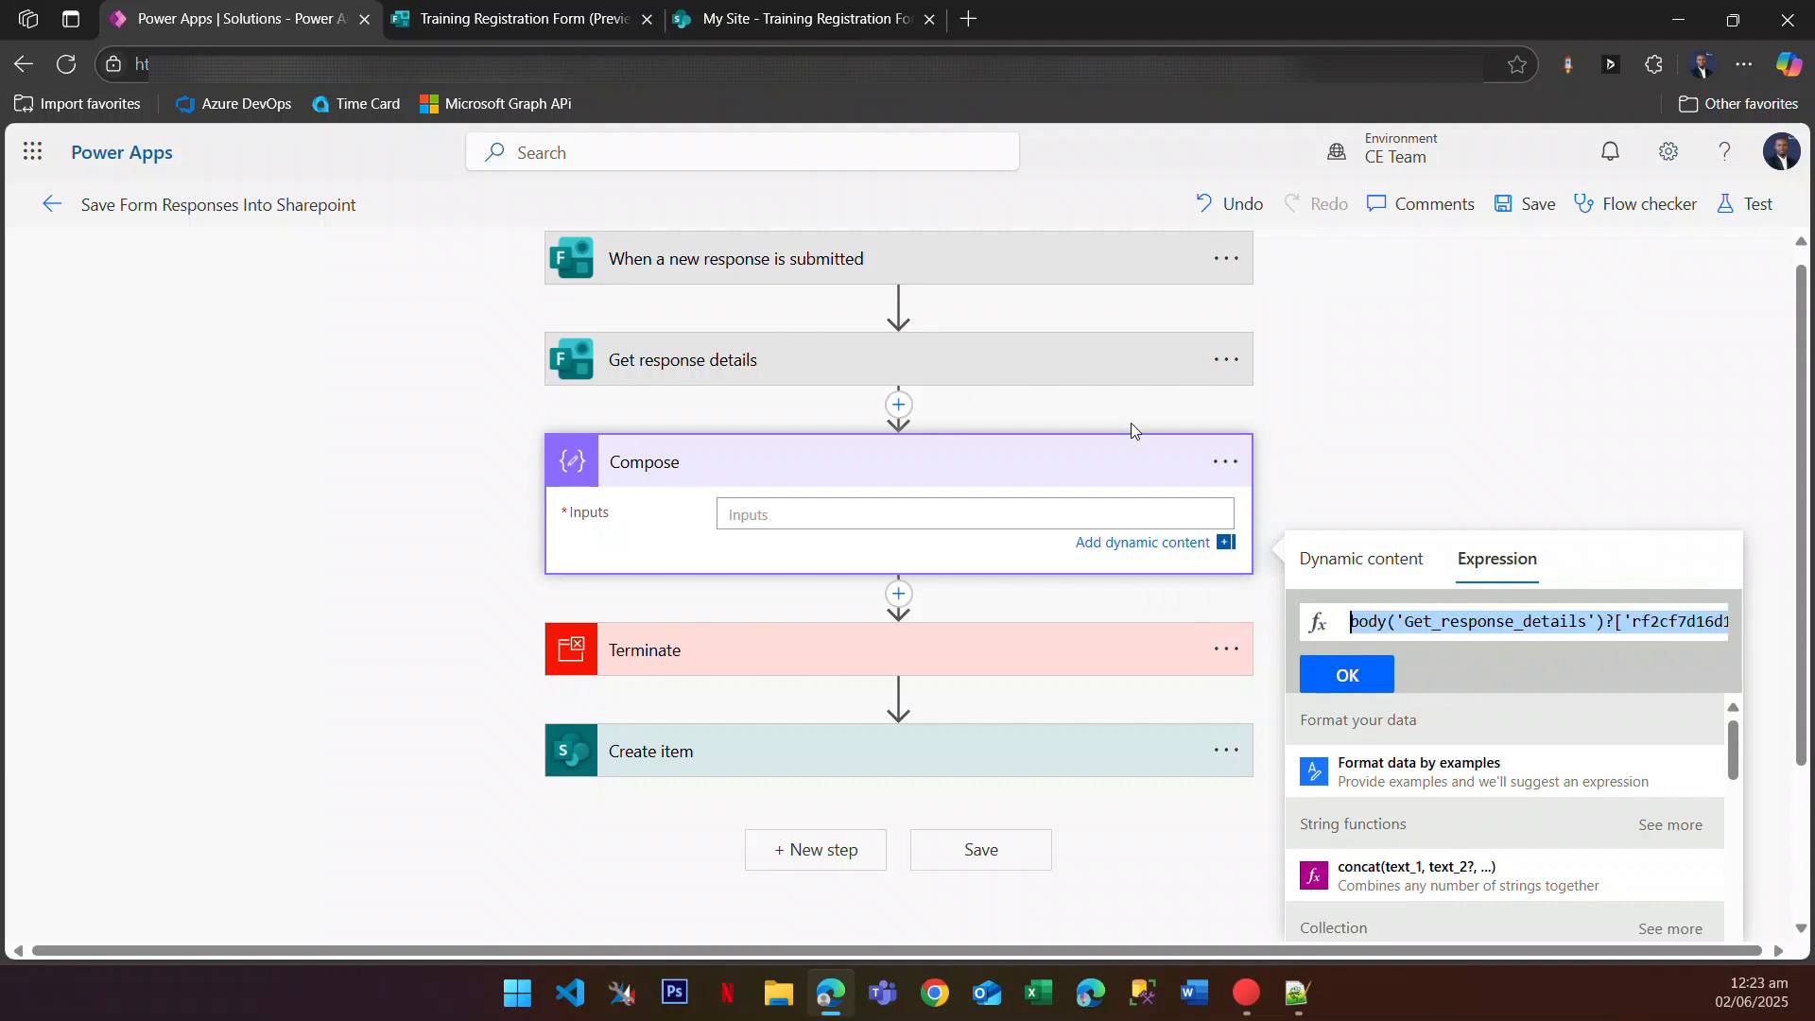
pyautogui.hotkey('alt', 'Tab')
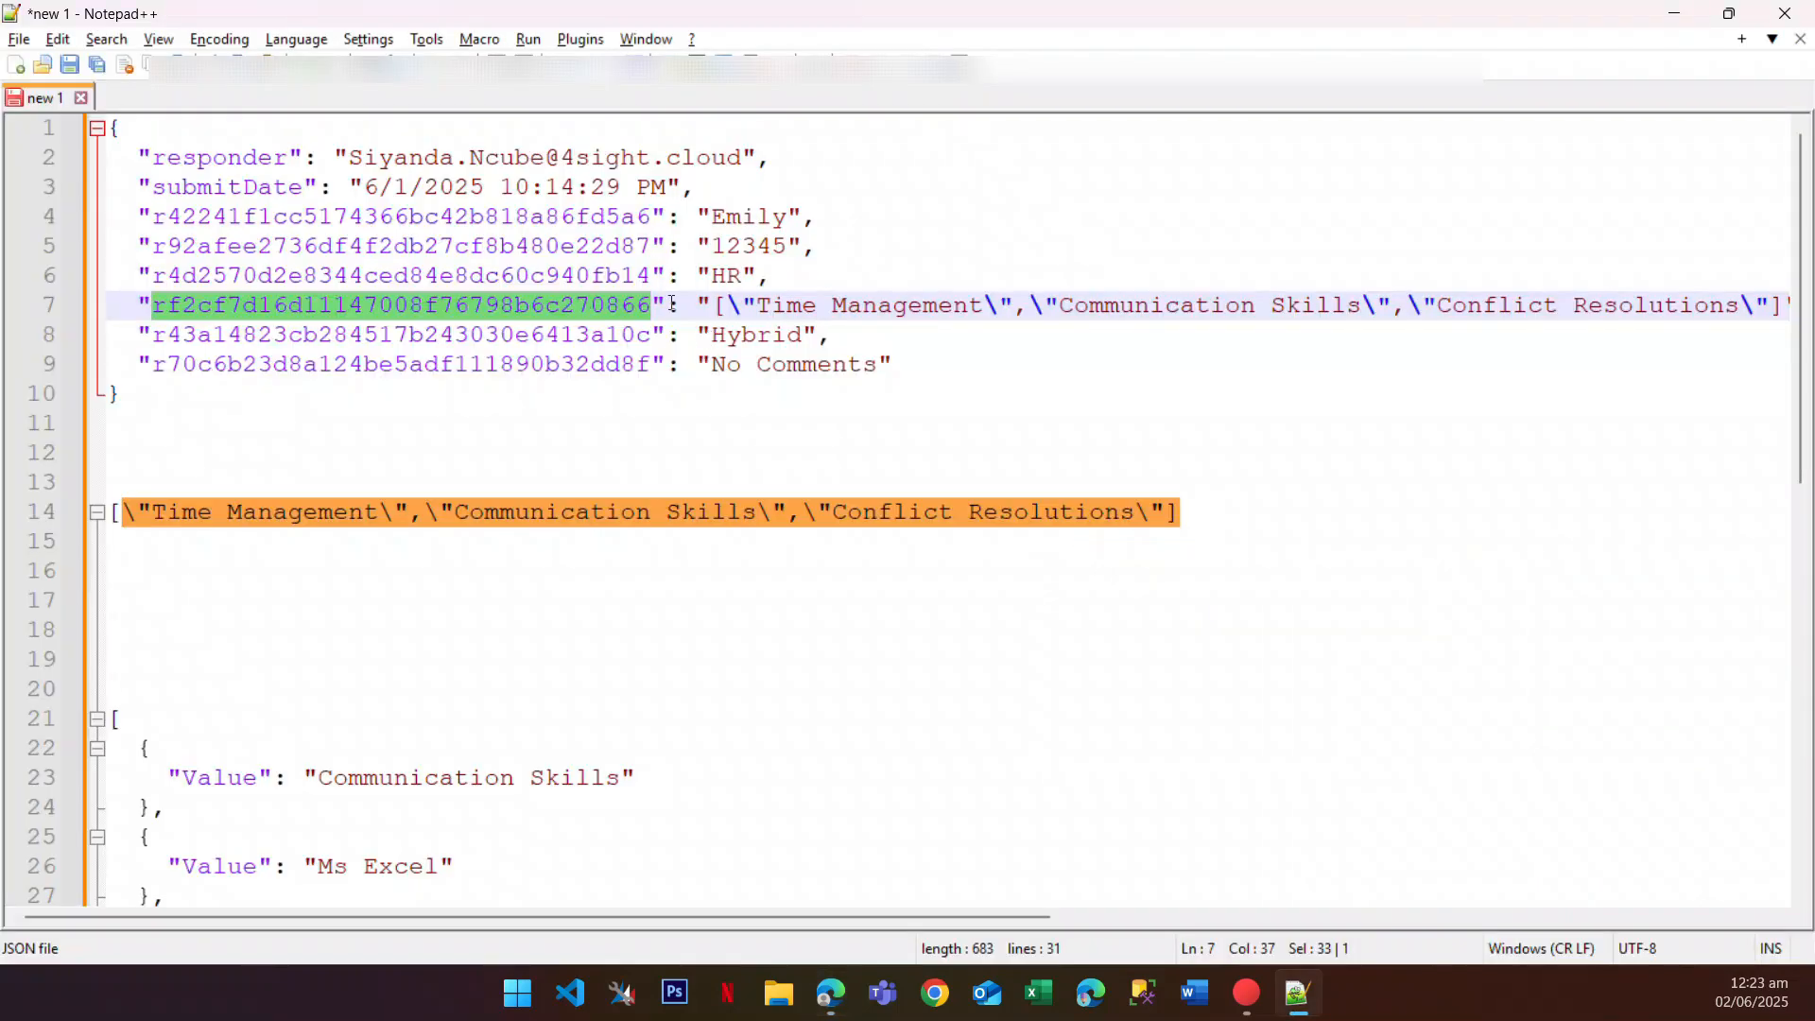
pyautogui.hotkey('alt', 'Tab')
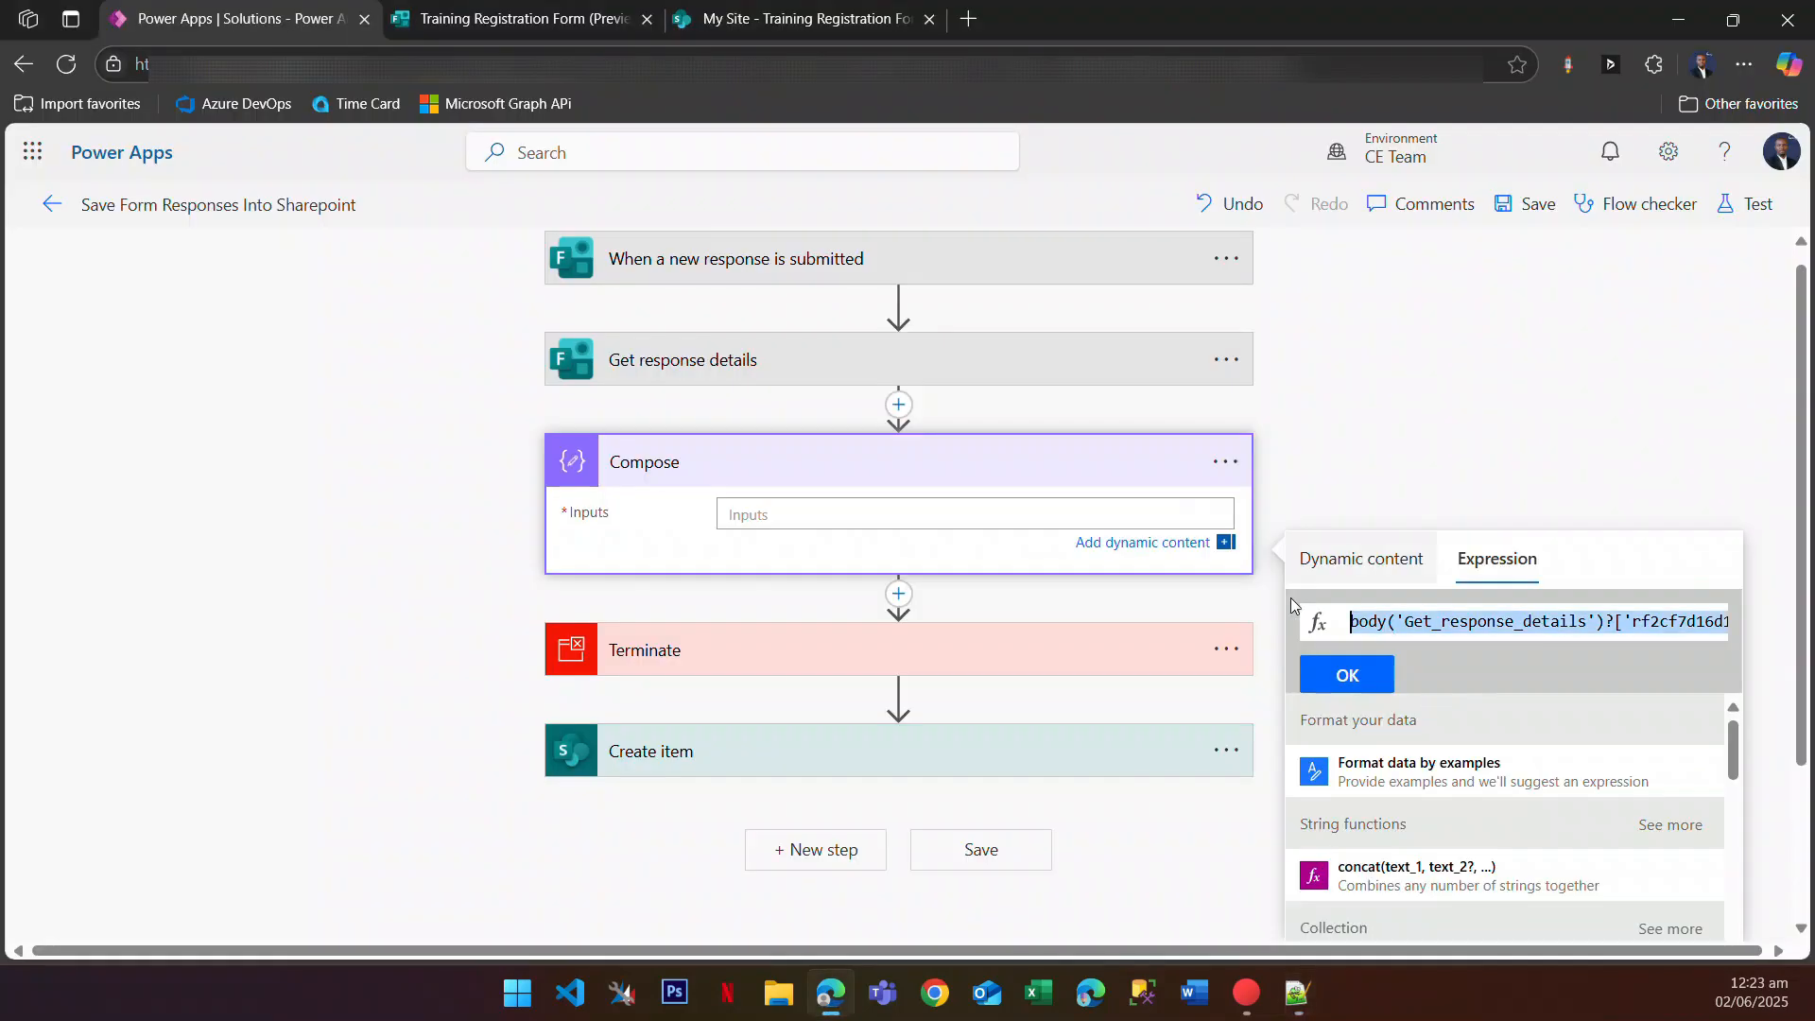
pyautogui.click(1373, 681)
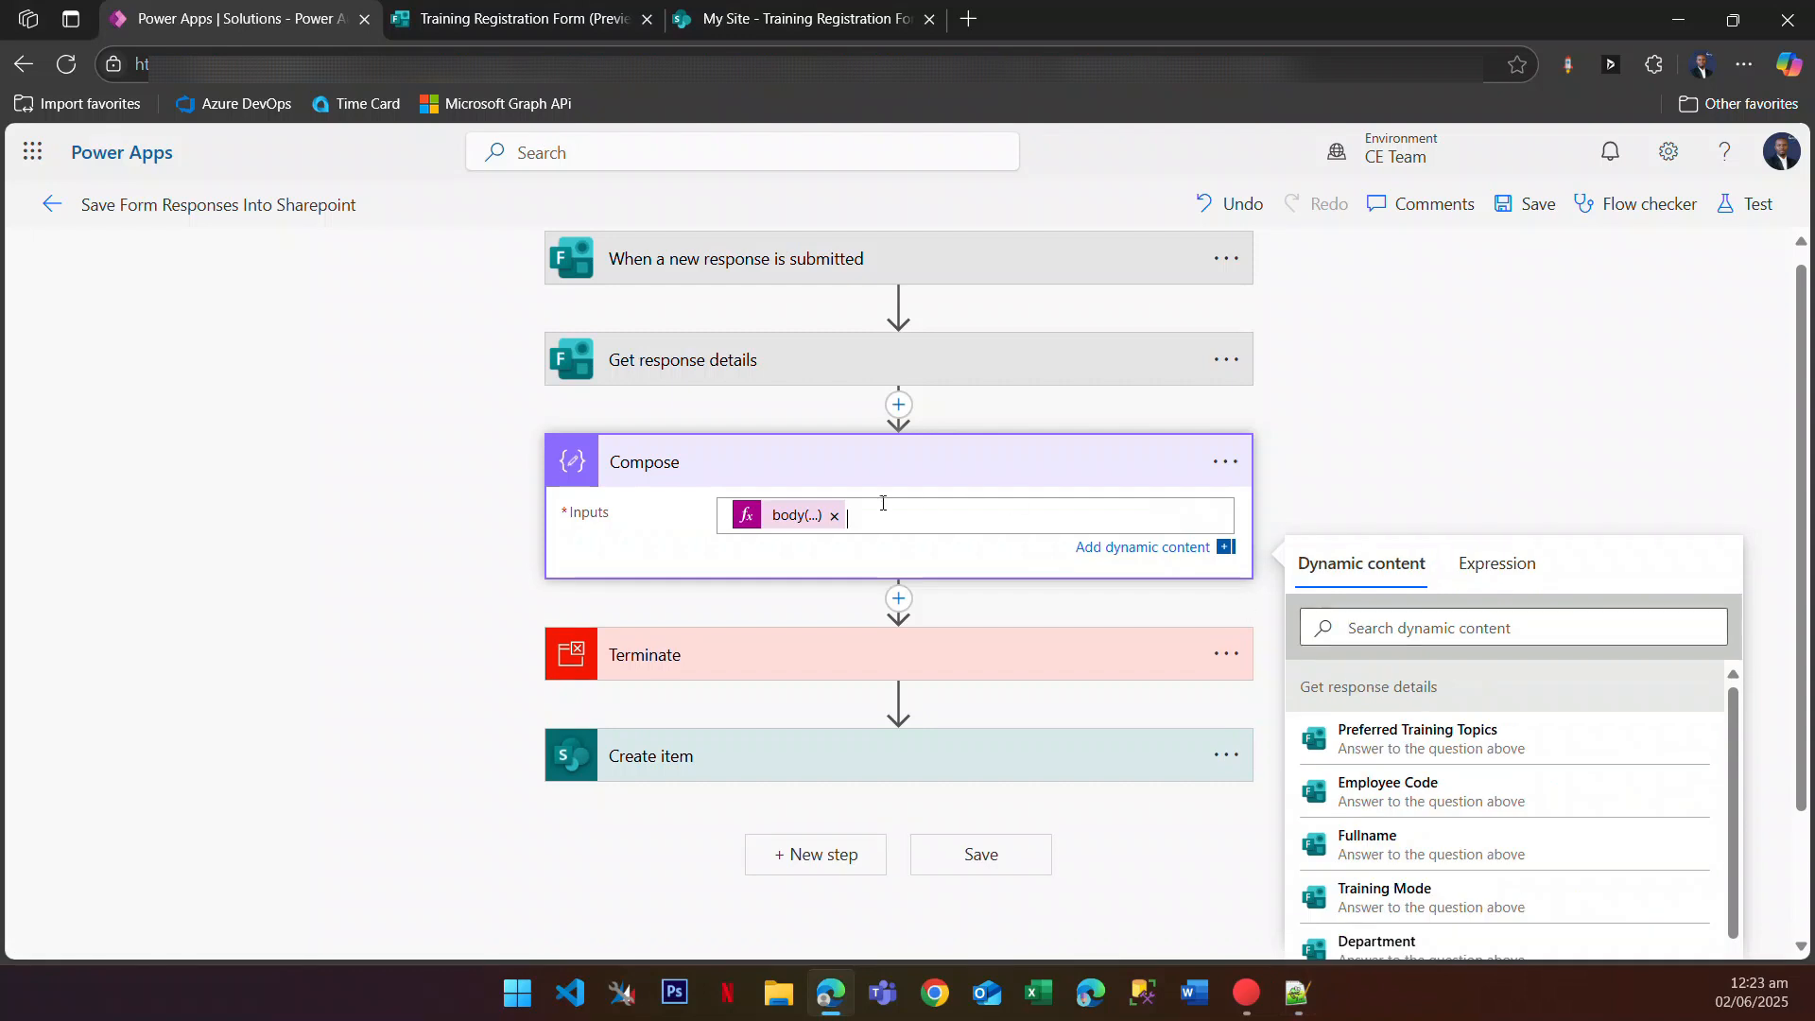
# Step: Save the flow and test it automatically with the recently used trigger from the succeeded run
pyautogui.click(1744, 202)
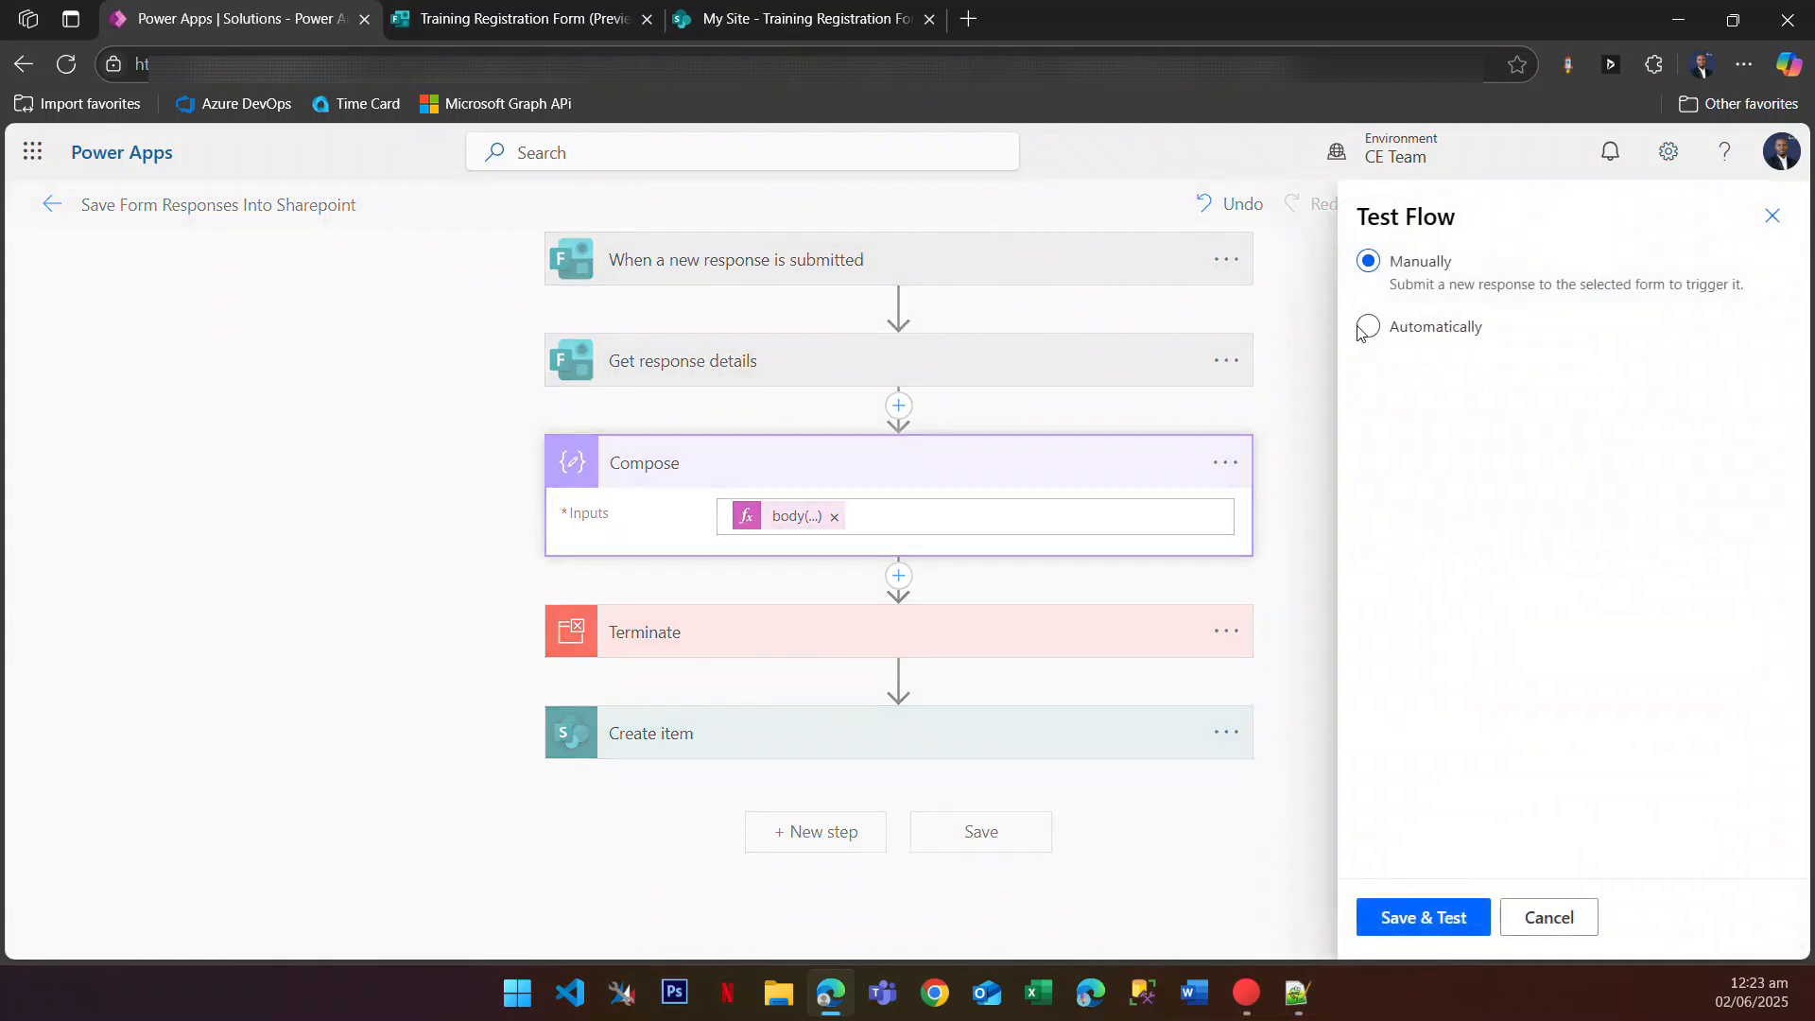
pyautogui.click(1396, 330)
pyautogui.click(1434, 414)
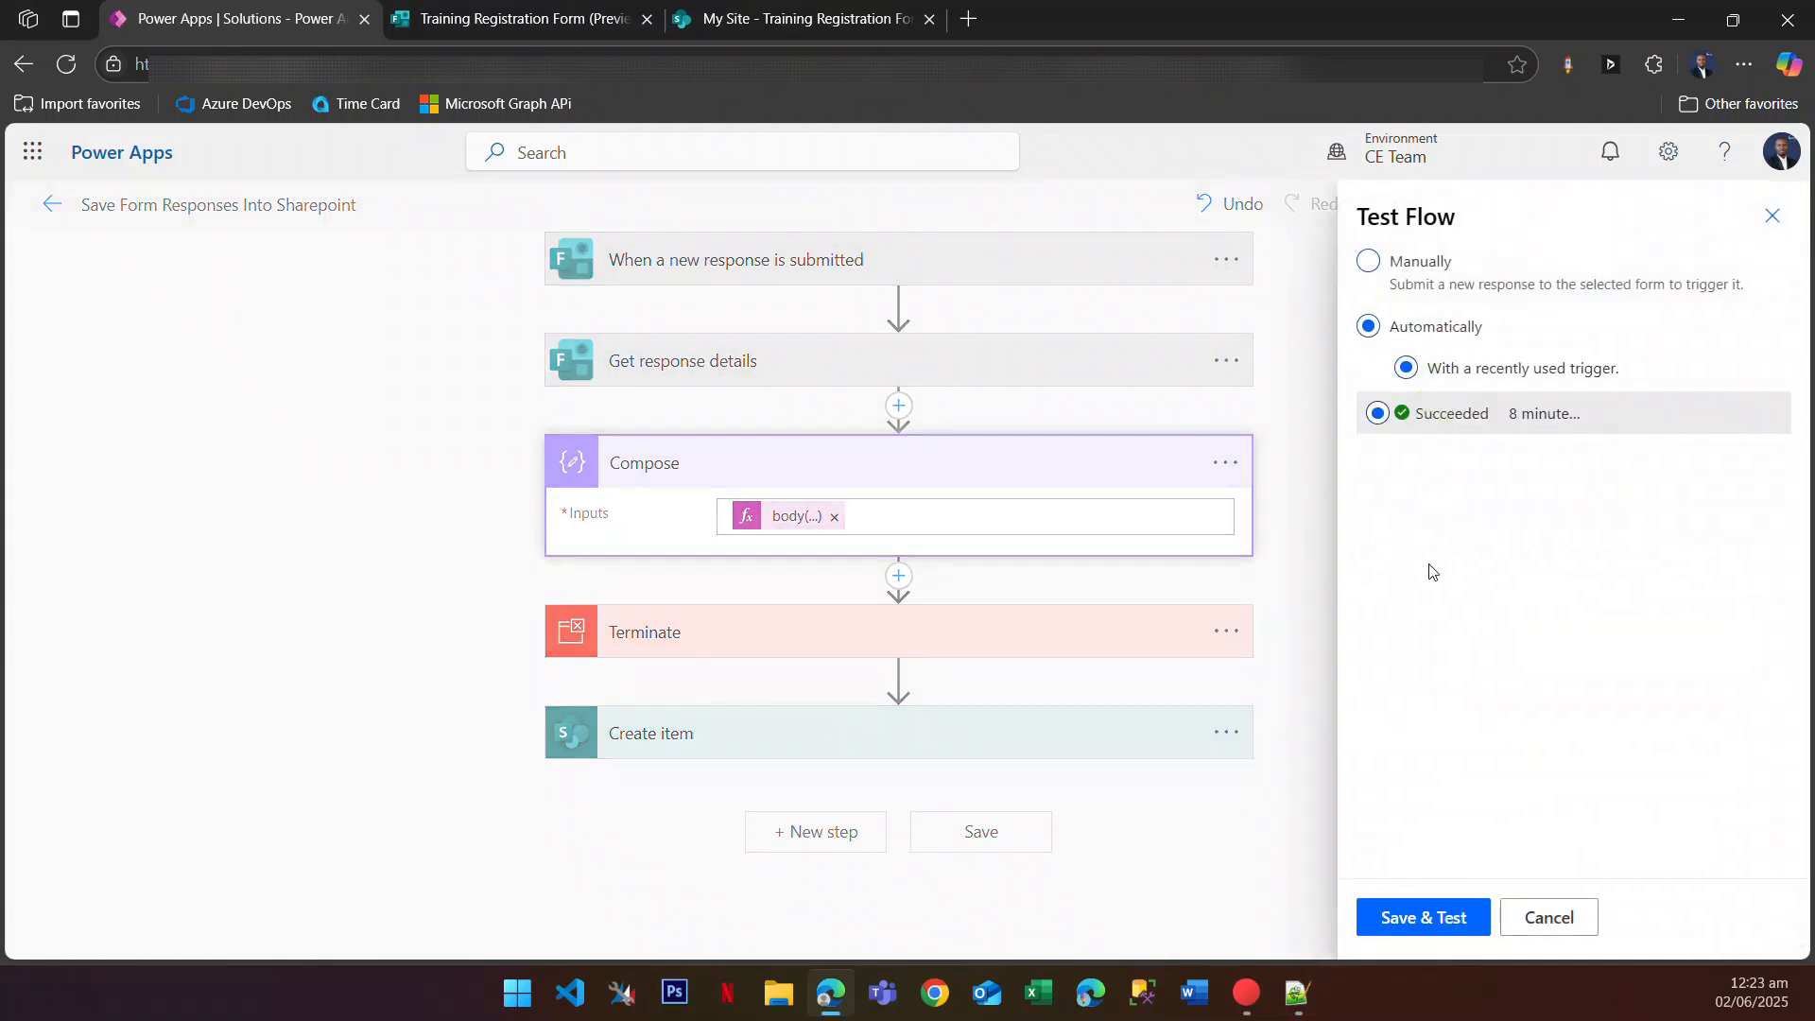
pyautogui.click(1433, 915)
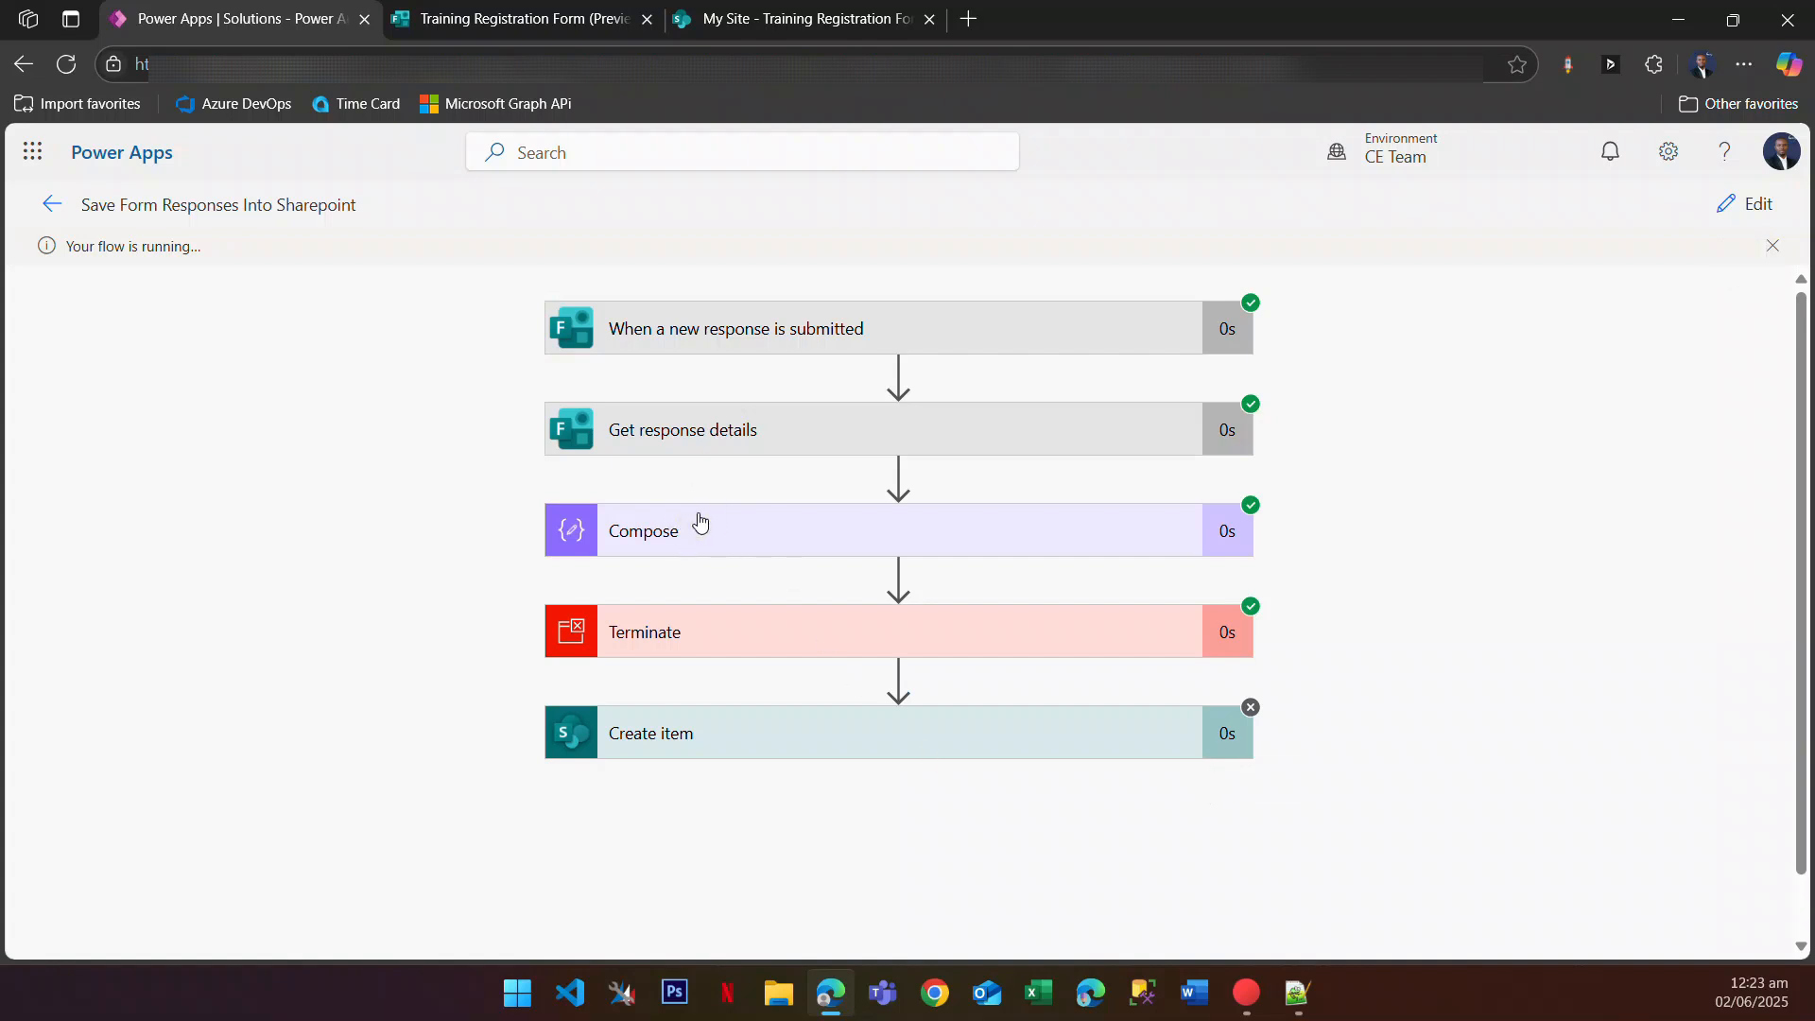
# Step: Copy the topics array from the Compose action's run details and paste it in the notes directly below the escaped array
pyautogui.click(721, 546)
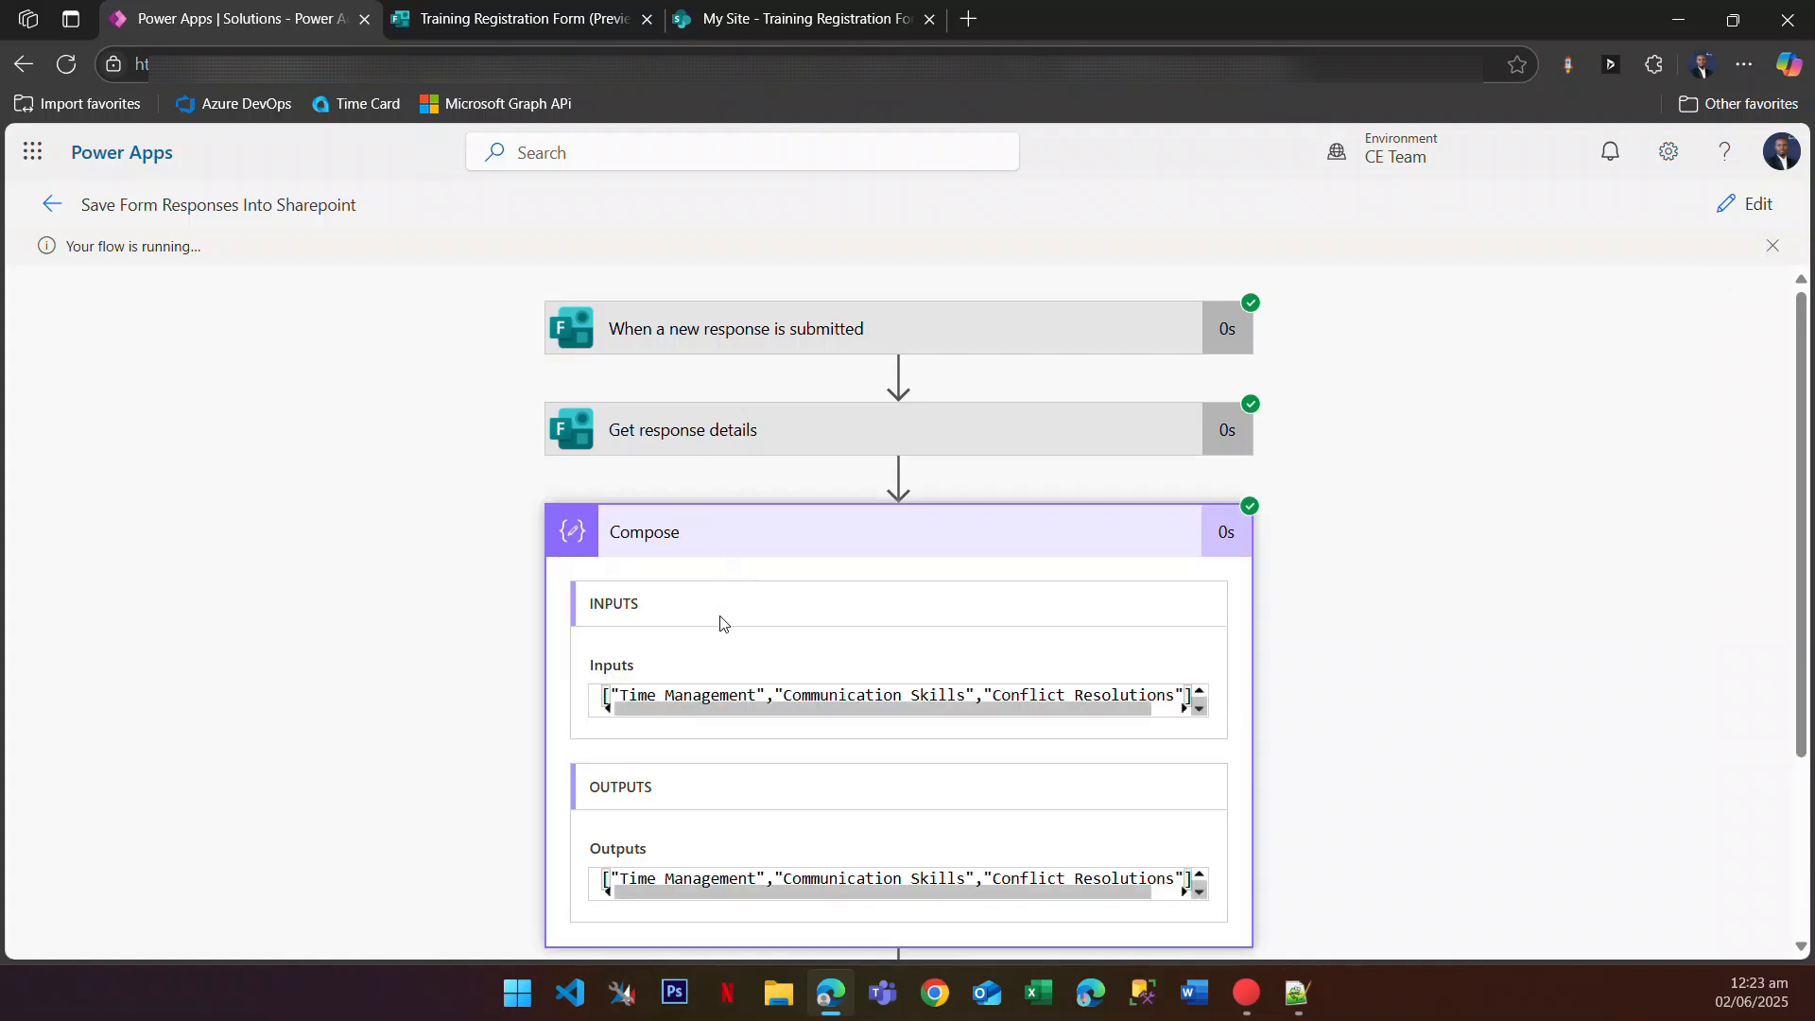
pyautogui.tripleClick(783, 691)
pyautogui.hotkey('ctrl', 'c')
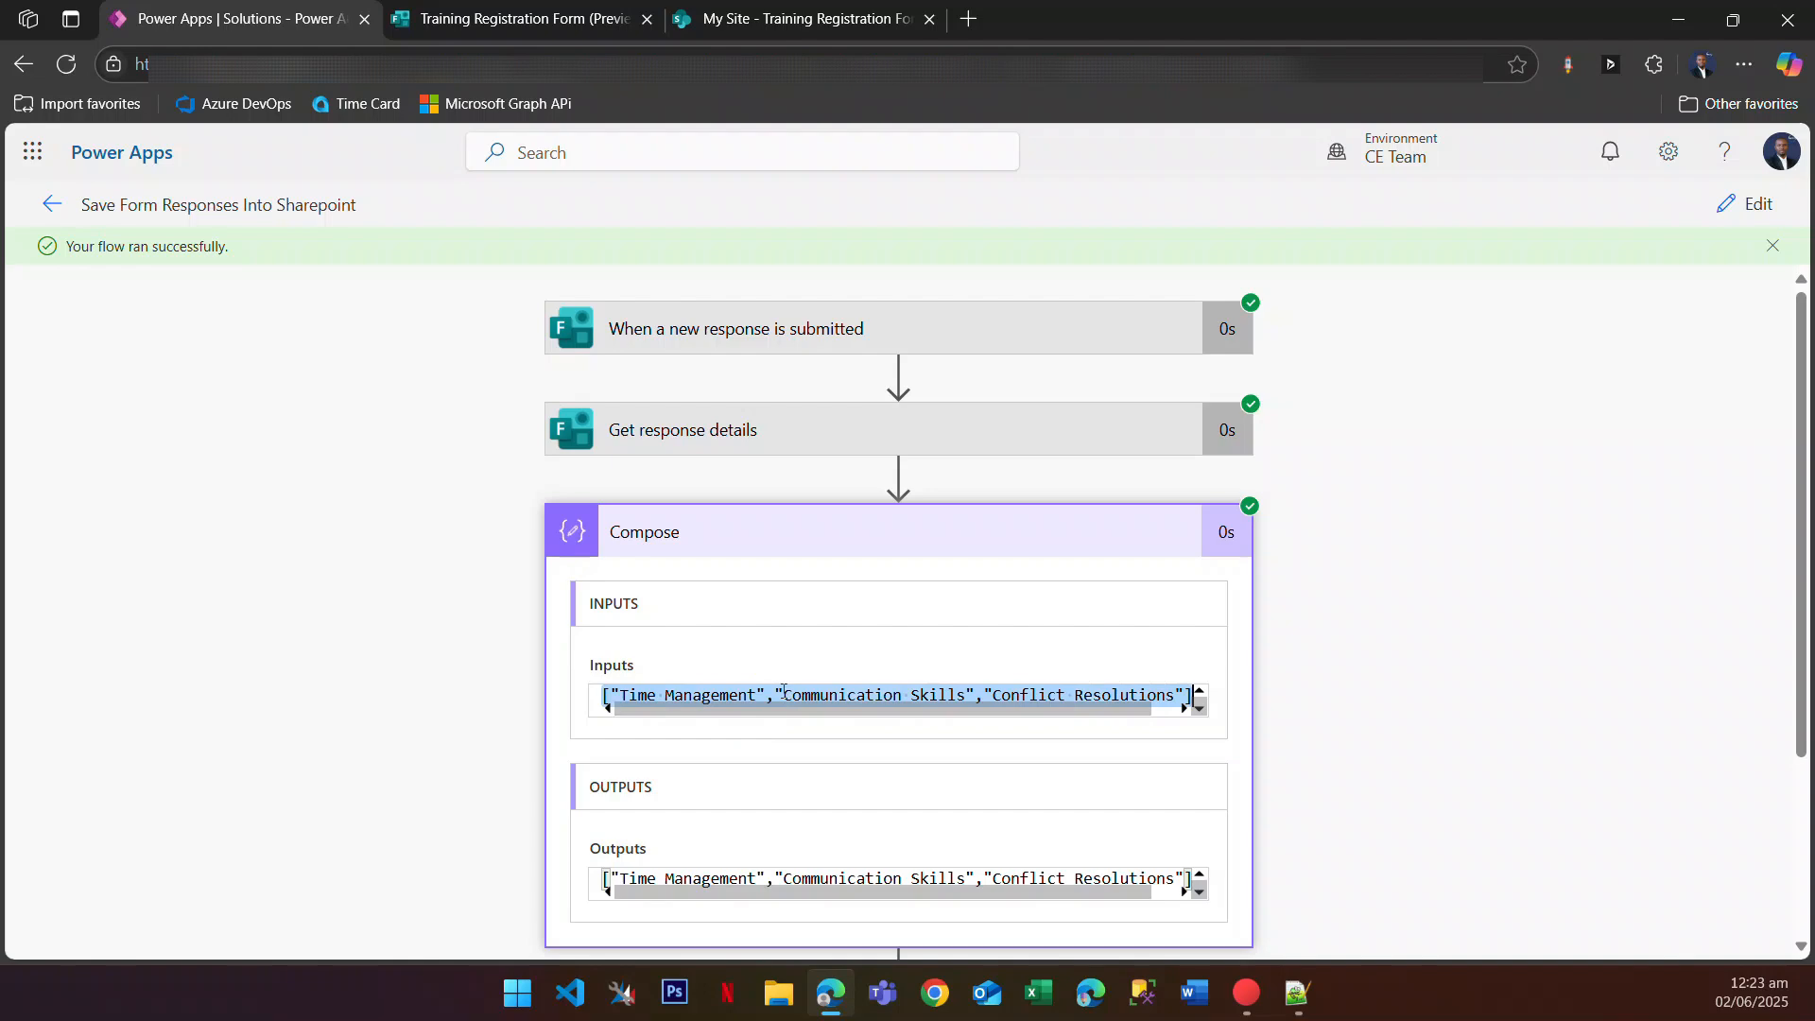
pyautogui.hotkey('alt', 'Tab')
pyautogui.click(280, 615)
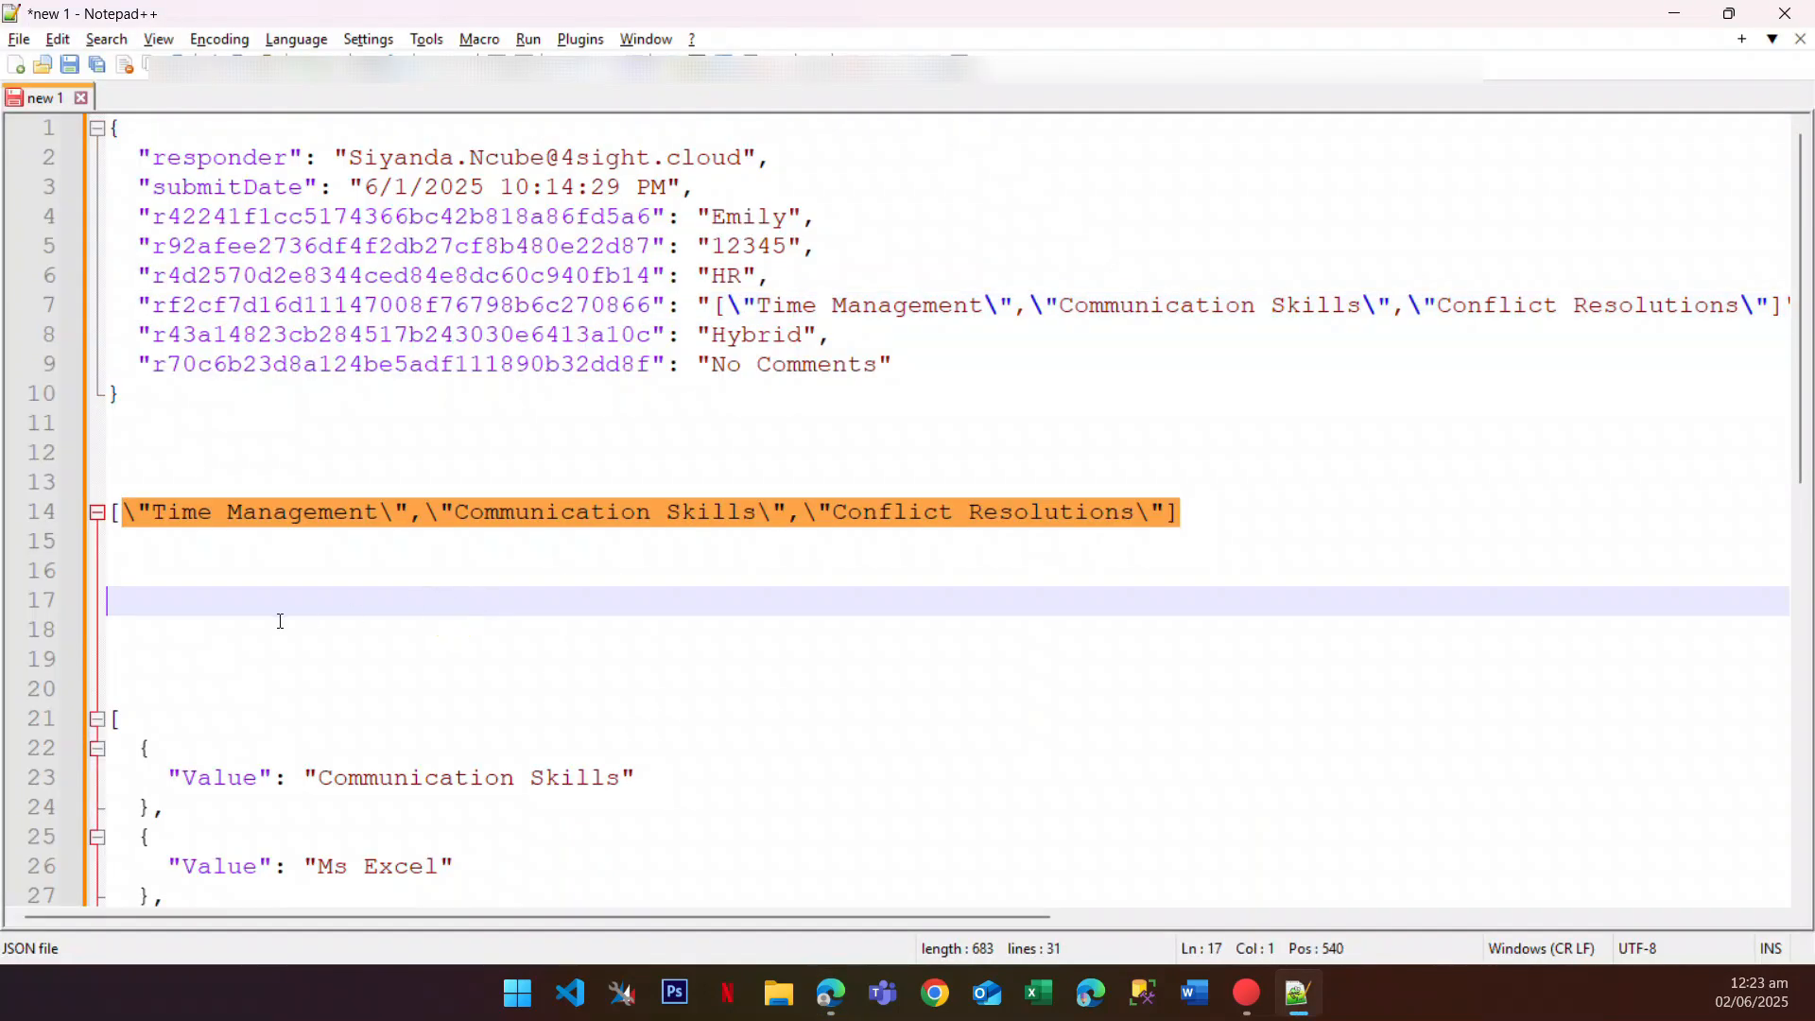
pyautogui.click(214, 559)
pyautogui.click(205, 544)
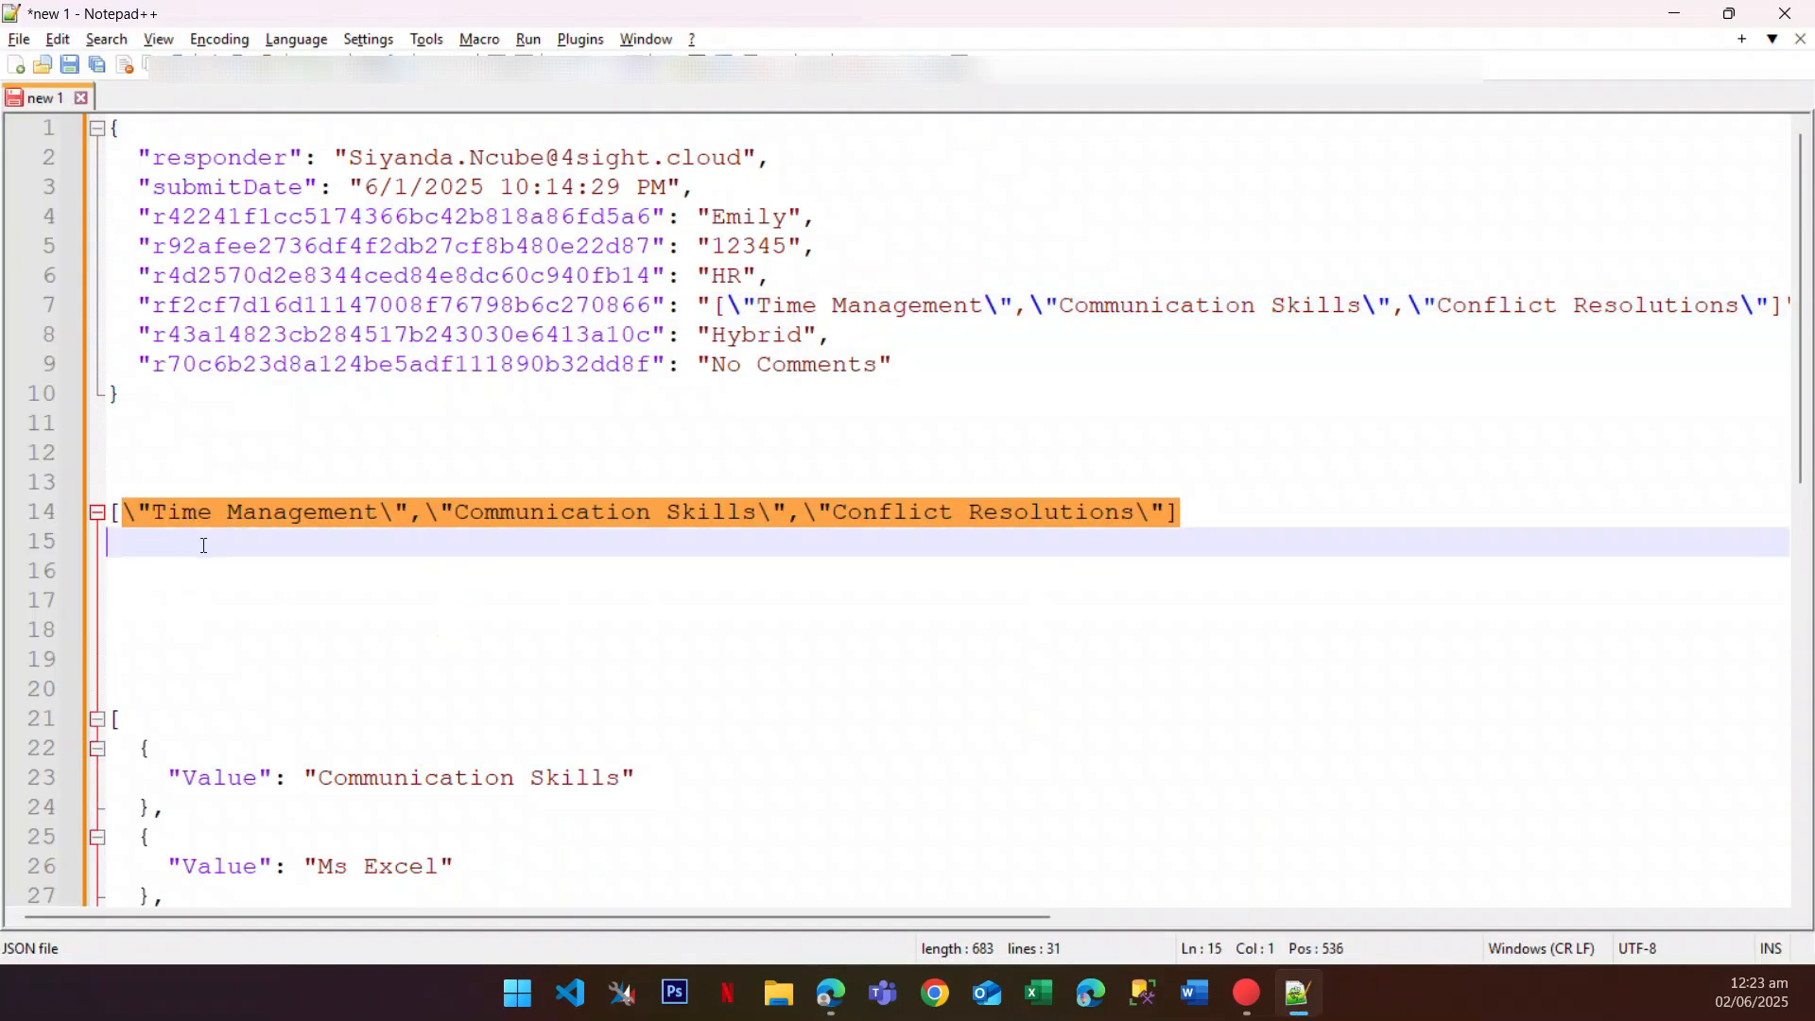
pyautogui.hotkey('ctrl', 'v')
# Step: Delete the escaped topics array with the backslashes from line 14 of the notes
pyautogui.click(1209, 506)
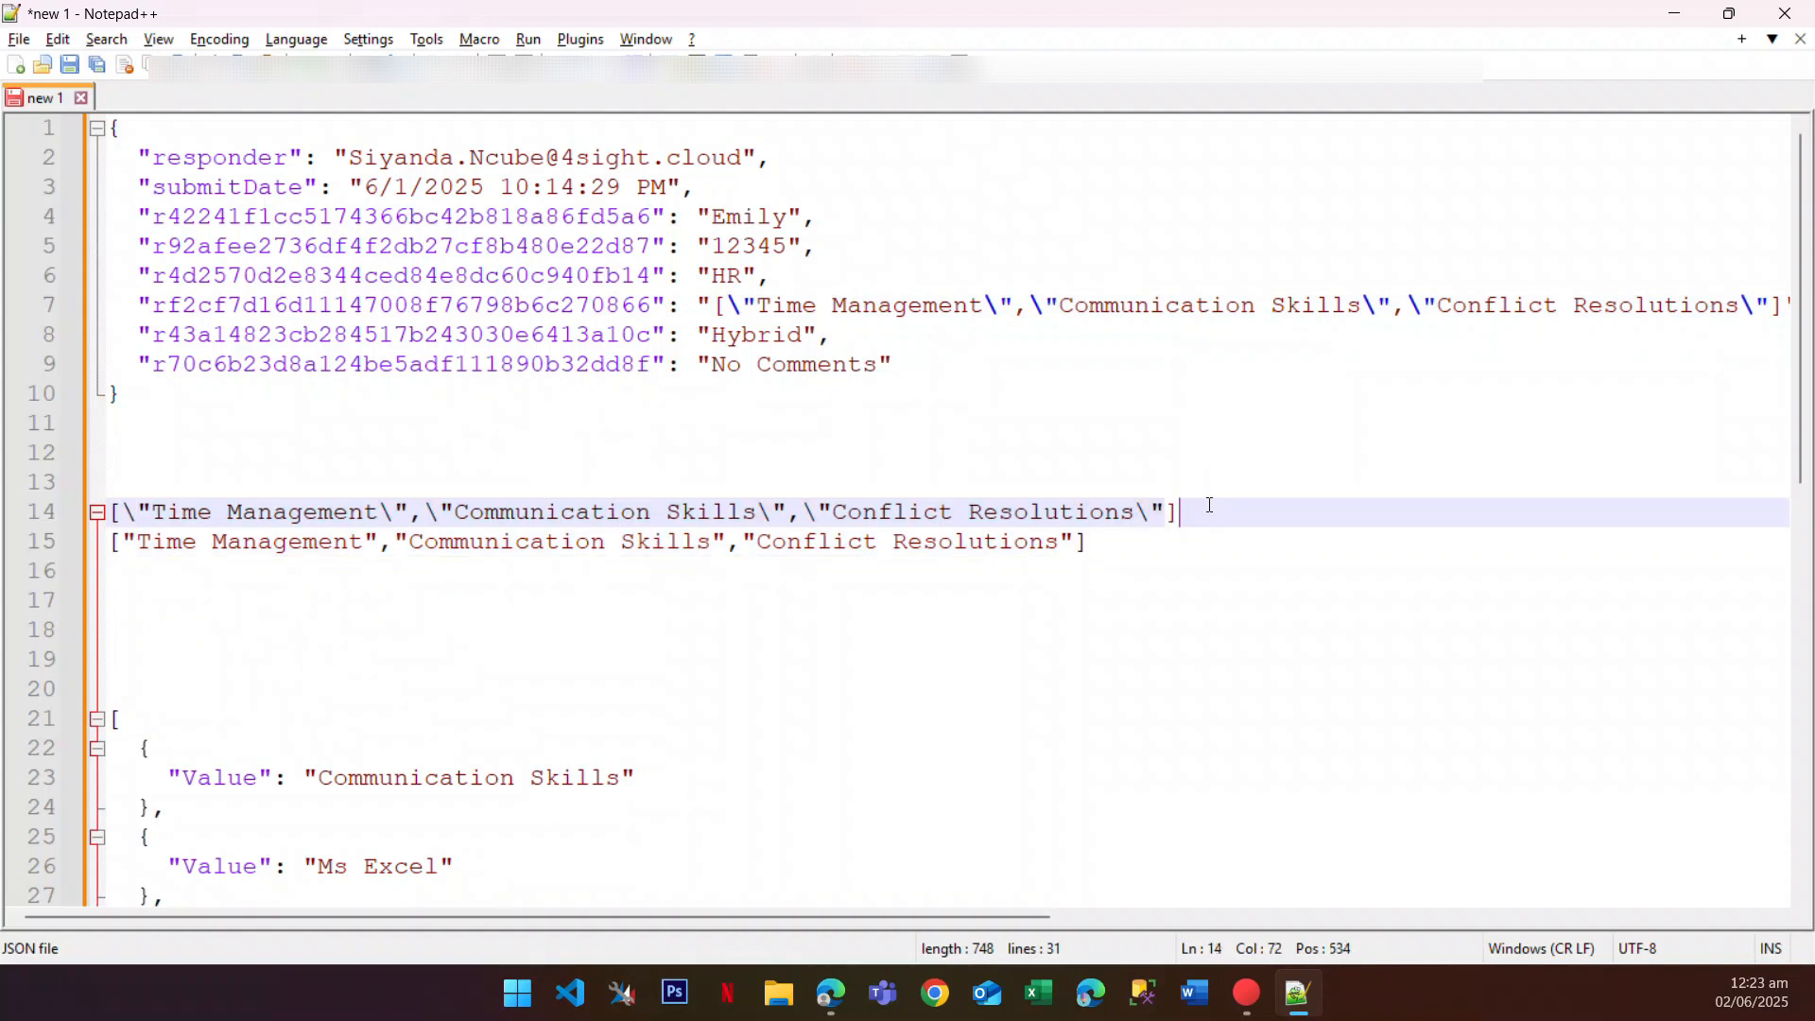
pyautogui.moveTo(1209, 506); pyautogui.dragTo(12, 511)
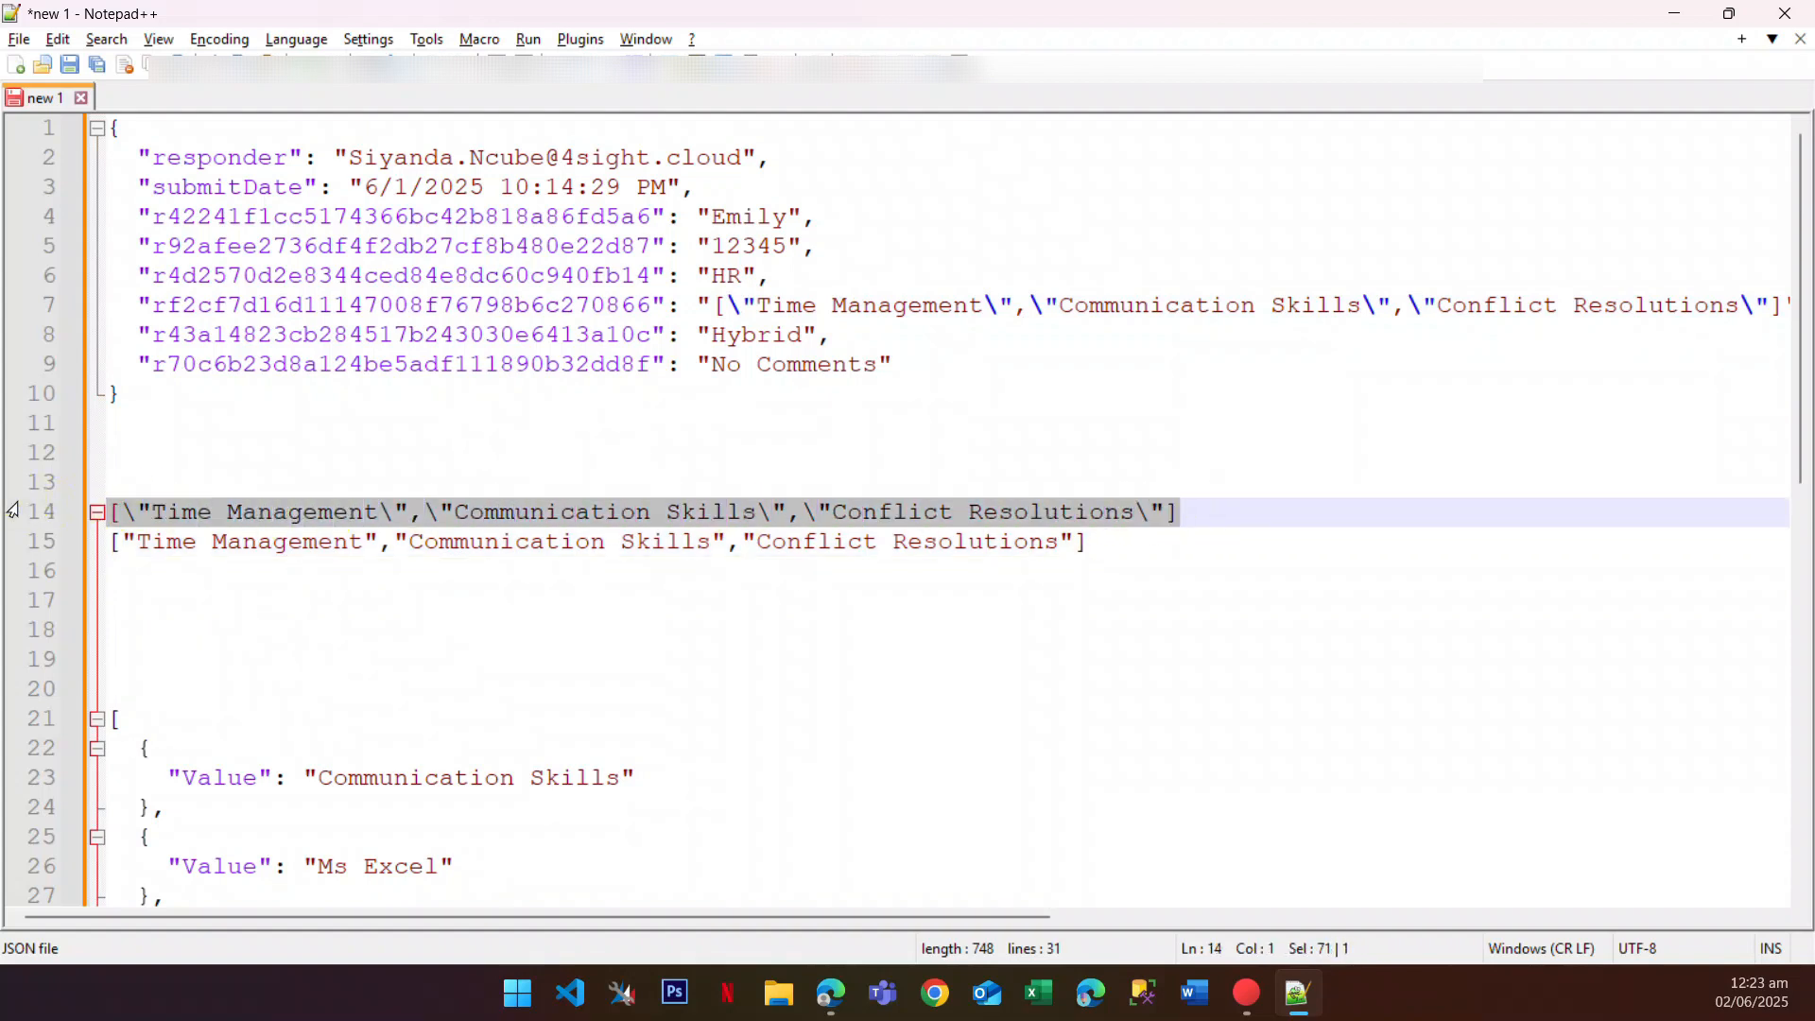
pyautogui.press('Delete')
# Step: Compare the plain topics array with the Value object array, examining its outer brackets, opening quotes and the separators between topics
pyautogui.moveTo(1150, 545); pyautogui.dragTo(57, 553)
pyautogui.scroll(-4, 383, 553)
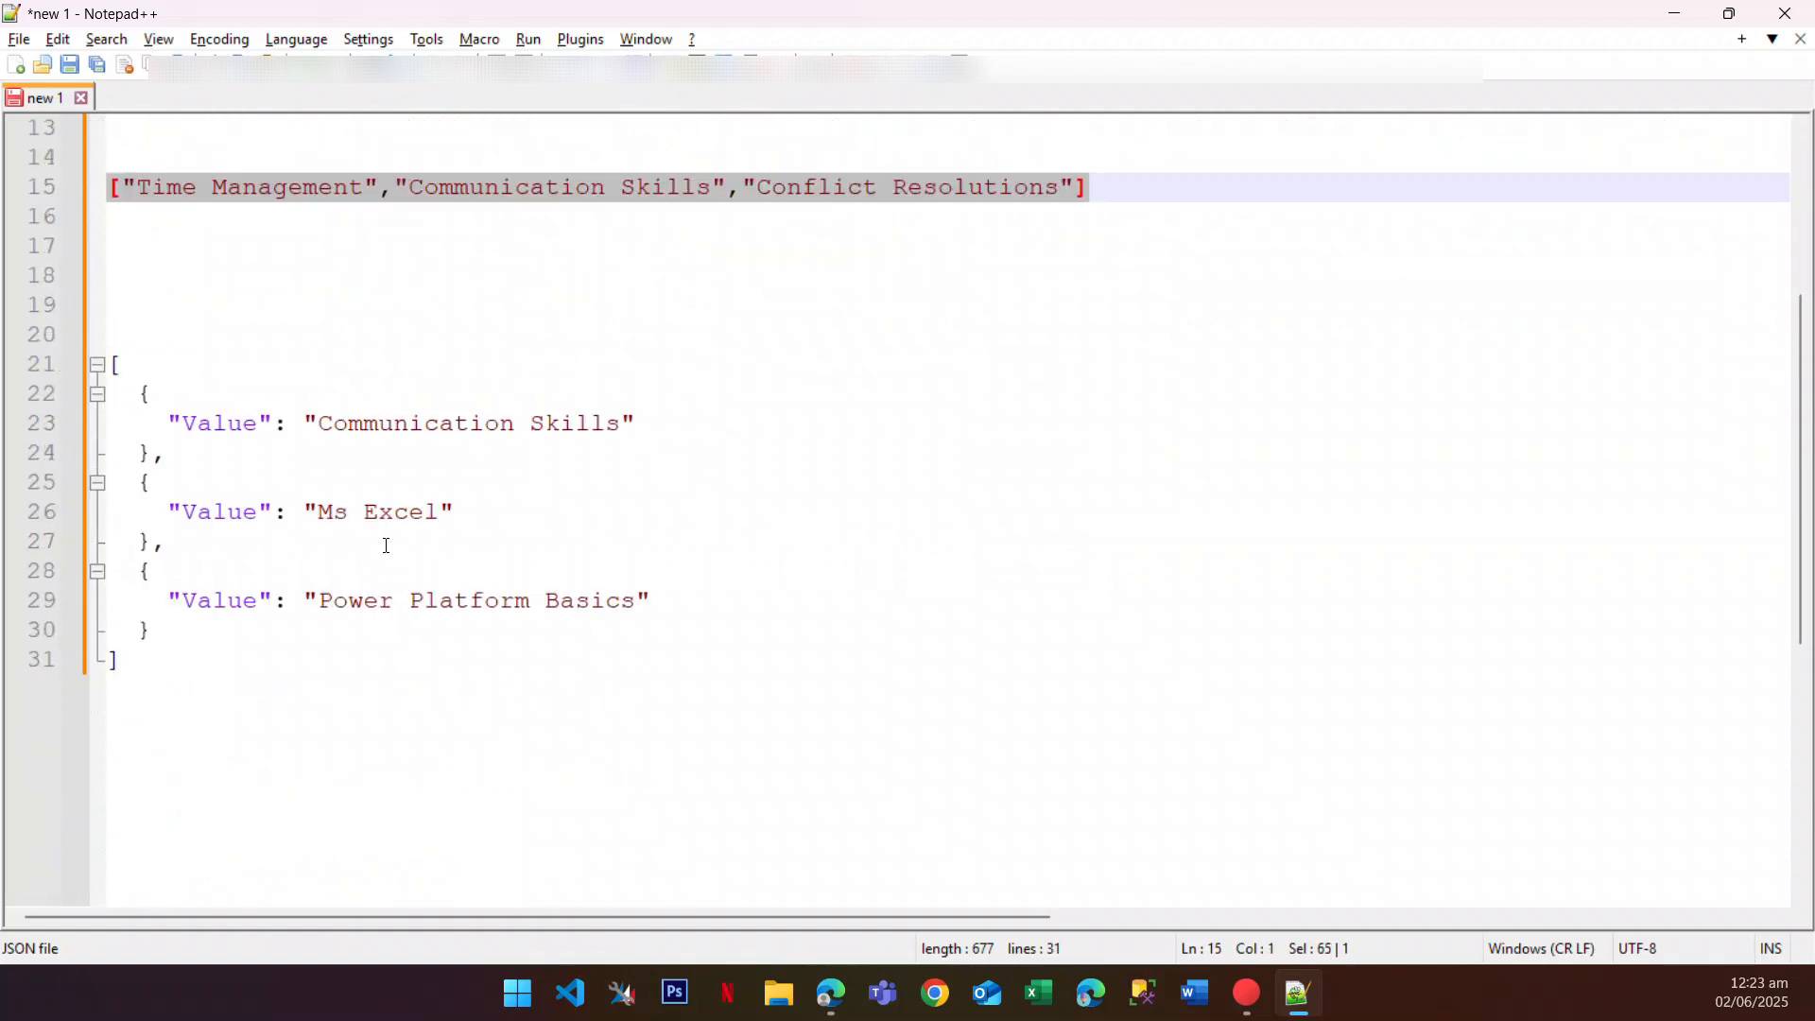
pyautogui.moveTo(1101, 186); pyautogui.dragTo(73, 187)
pyautogui.moveTo(239, 631); pyautogui.dragTo(60, 360)
pyautogui.scroll(2, 799, 482)
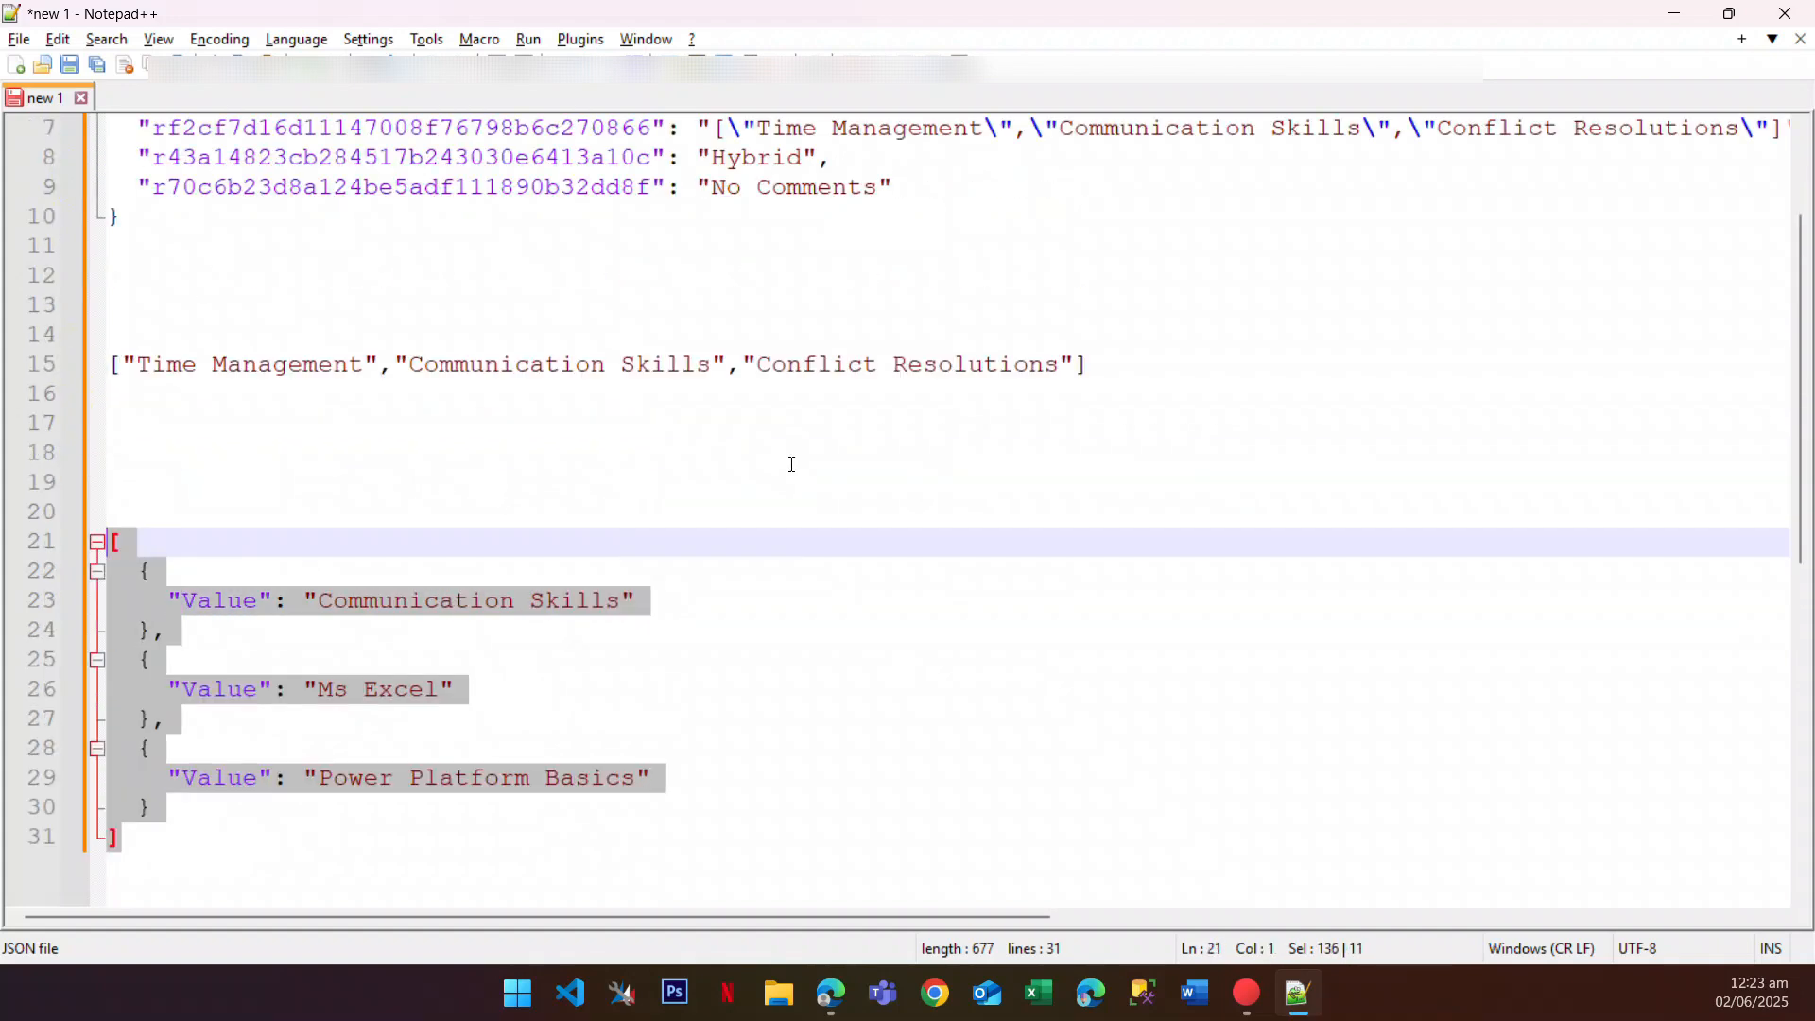
pyautogui.click(147, 423)
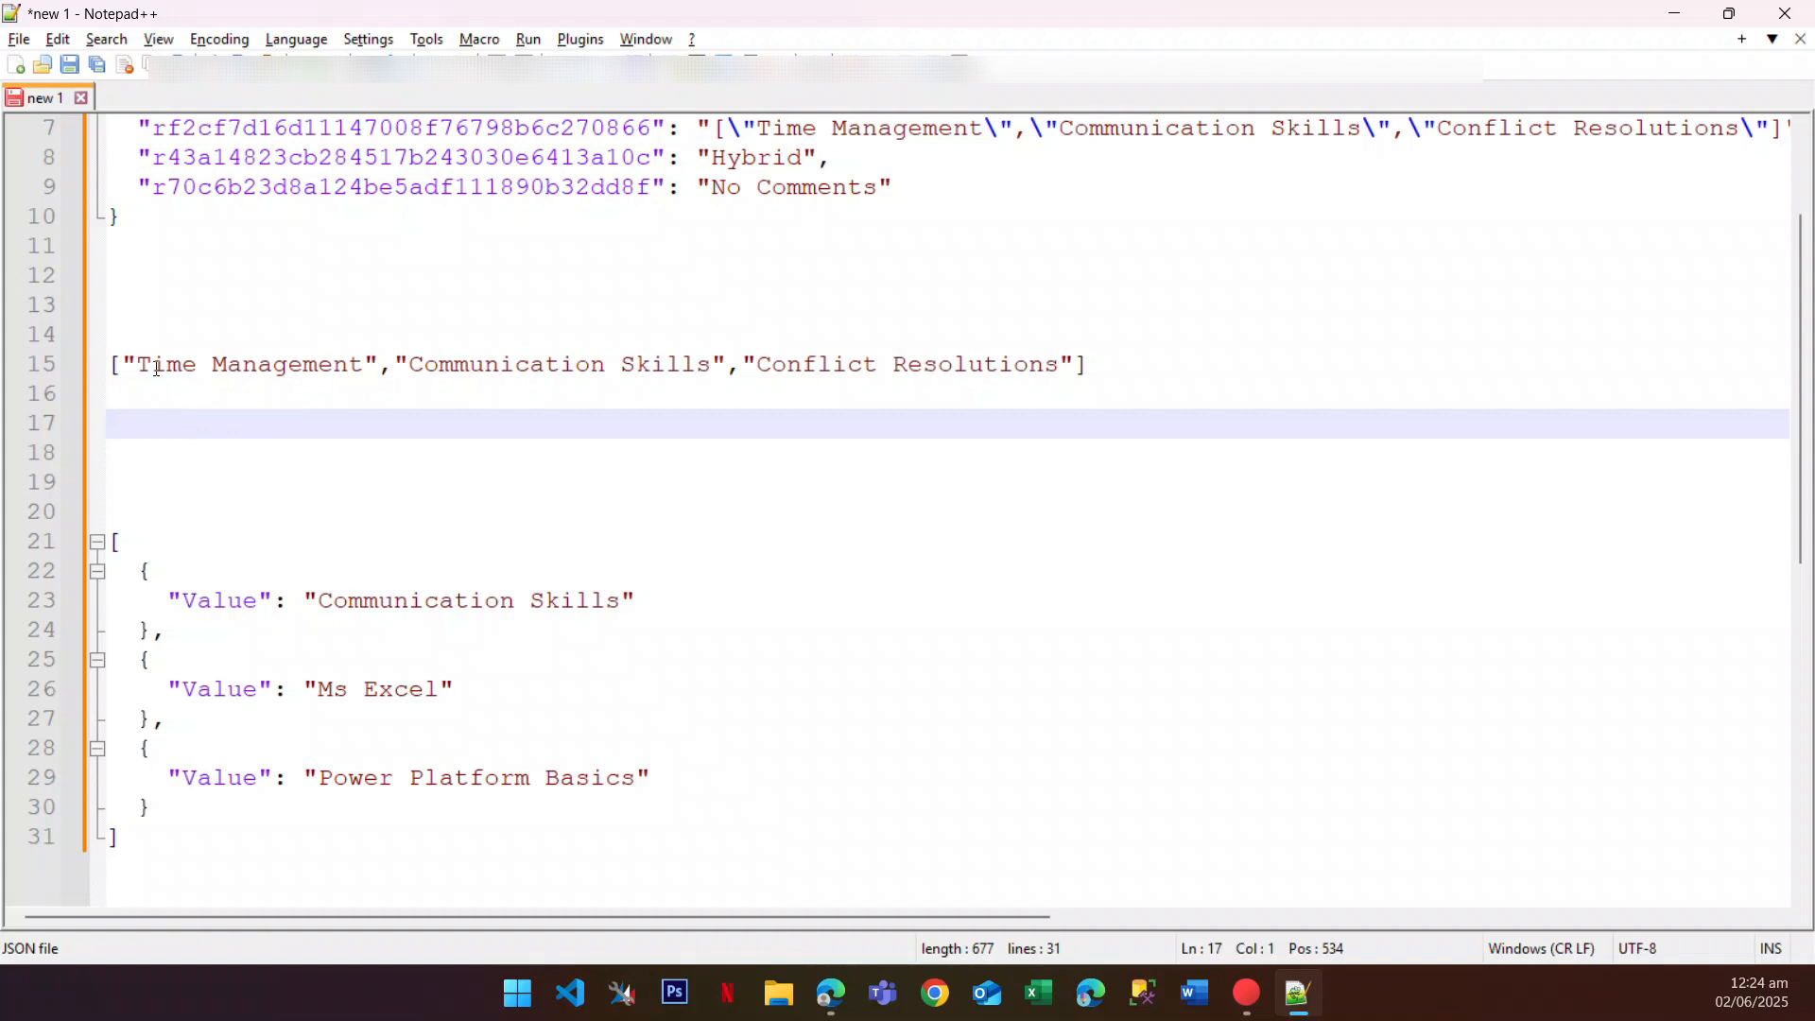
pyautogui.moveTo(124, 365); pyautogui.dragTo(112, 365)
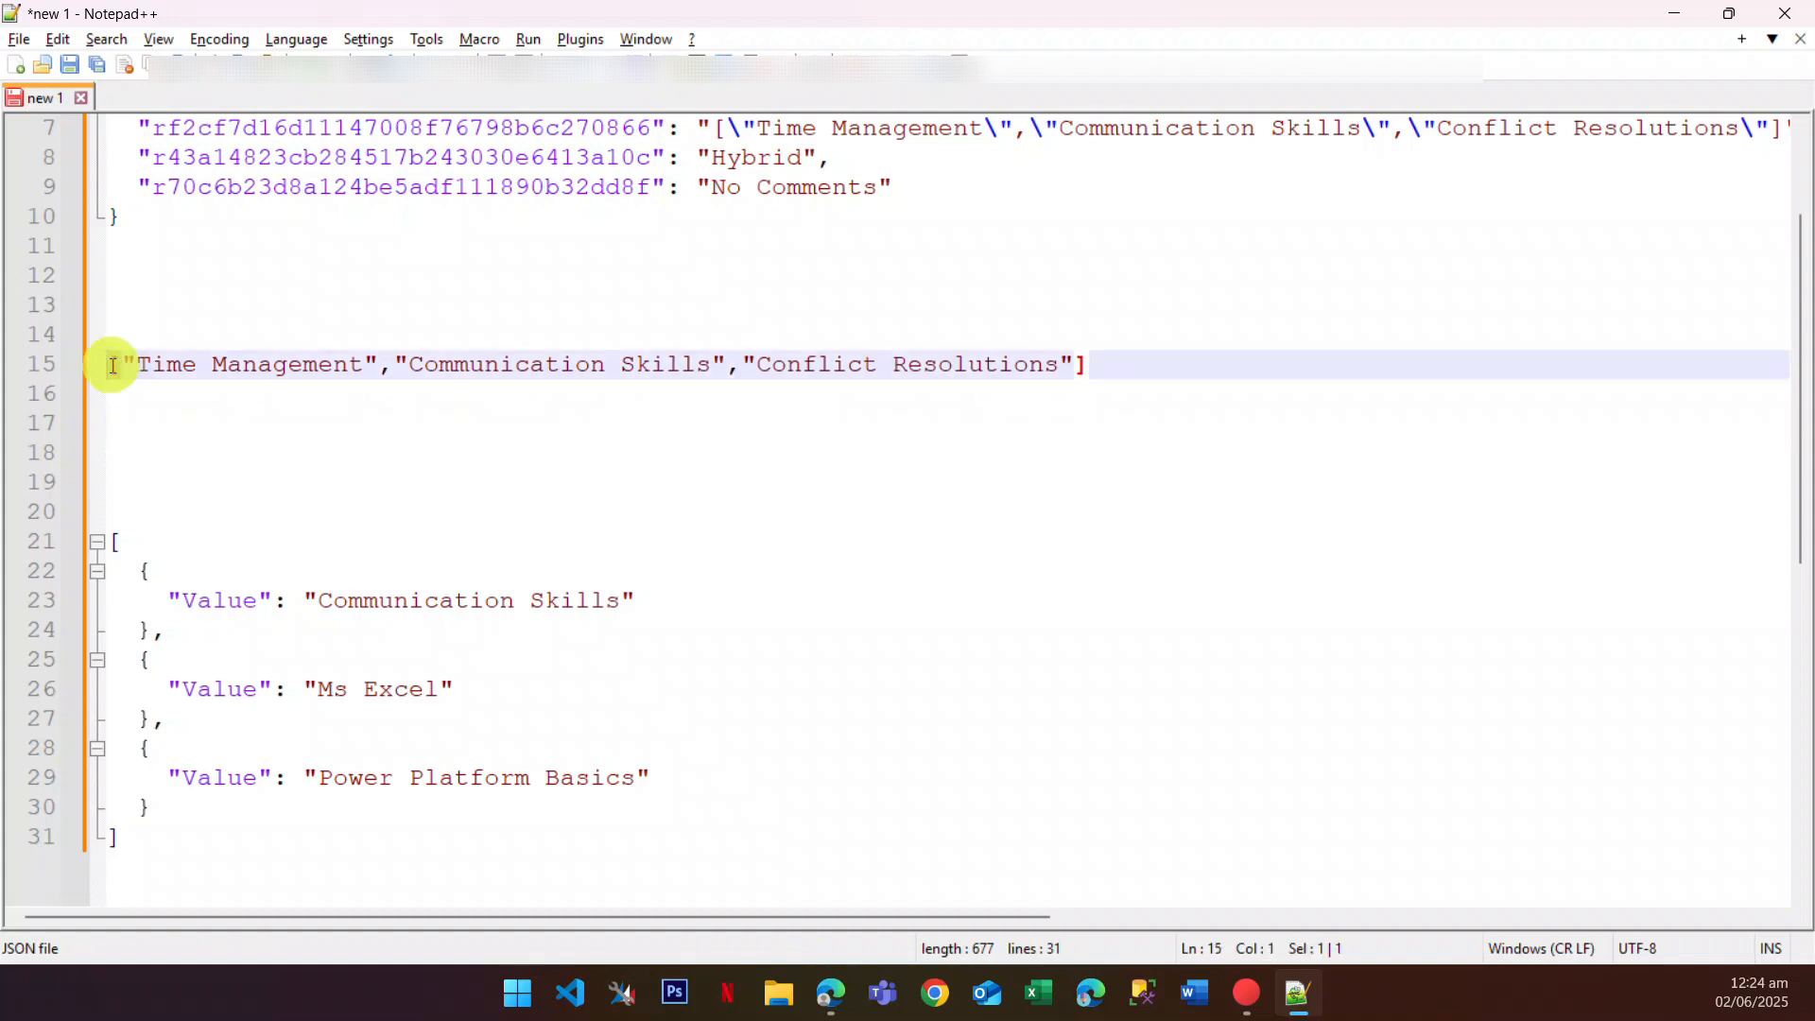
pyautogui.moveTo(1087, 367); pyautogui.dragTo(1077, 369)
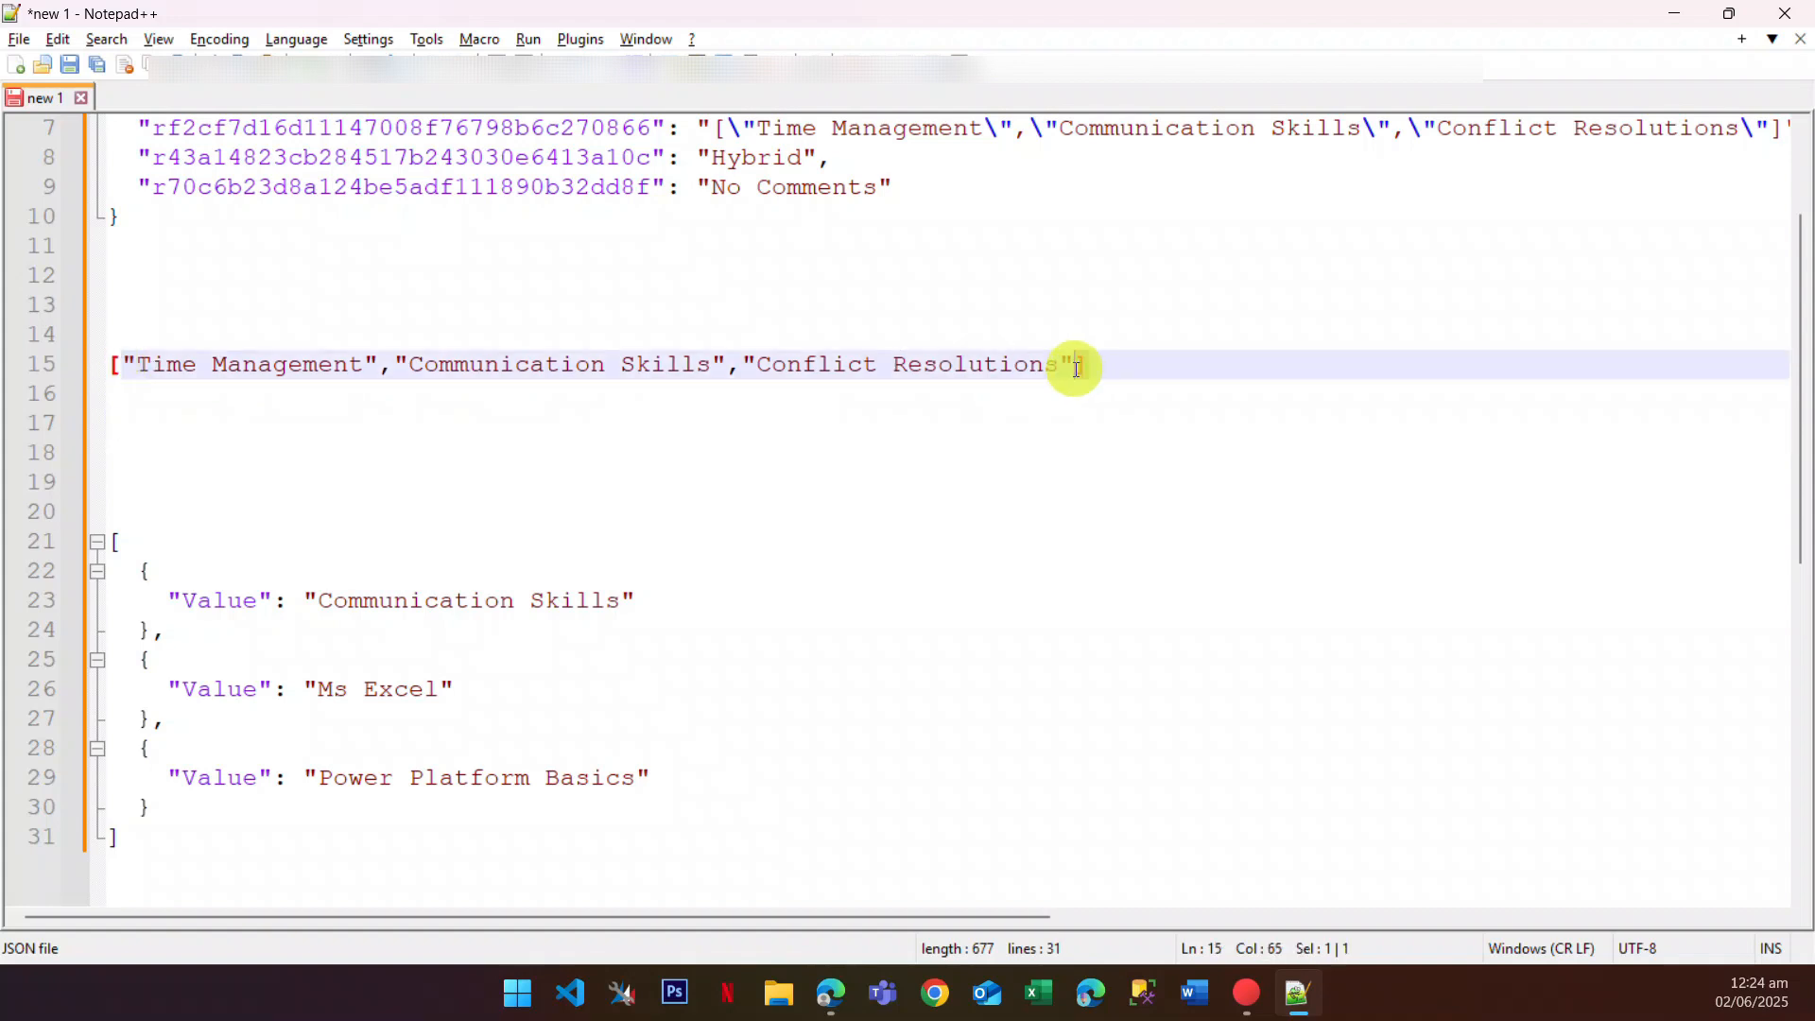
pyautogui.click(138, 364)
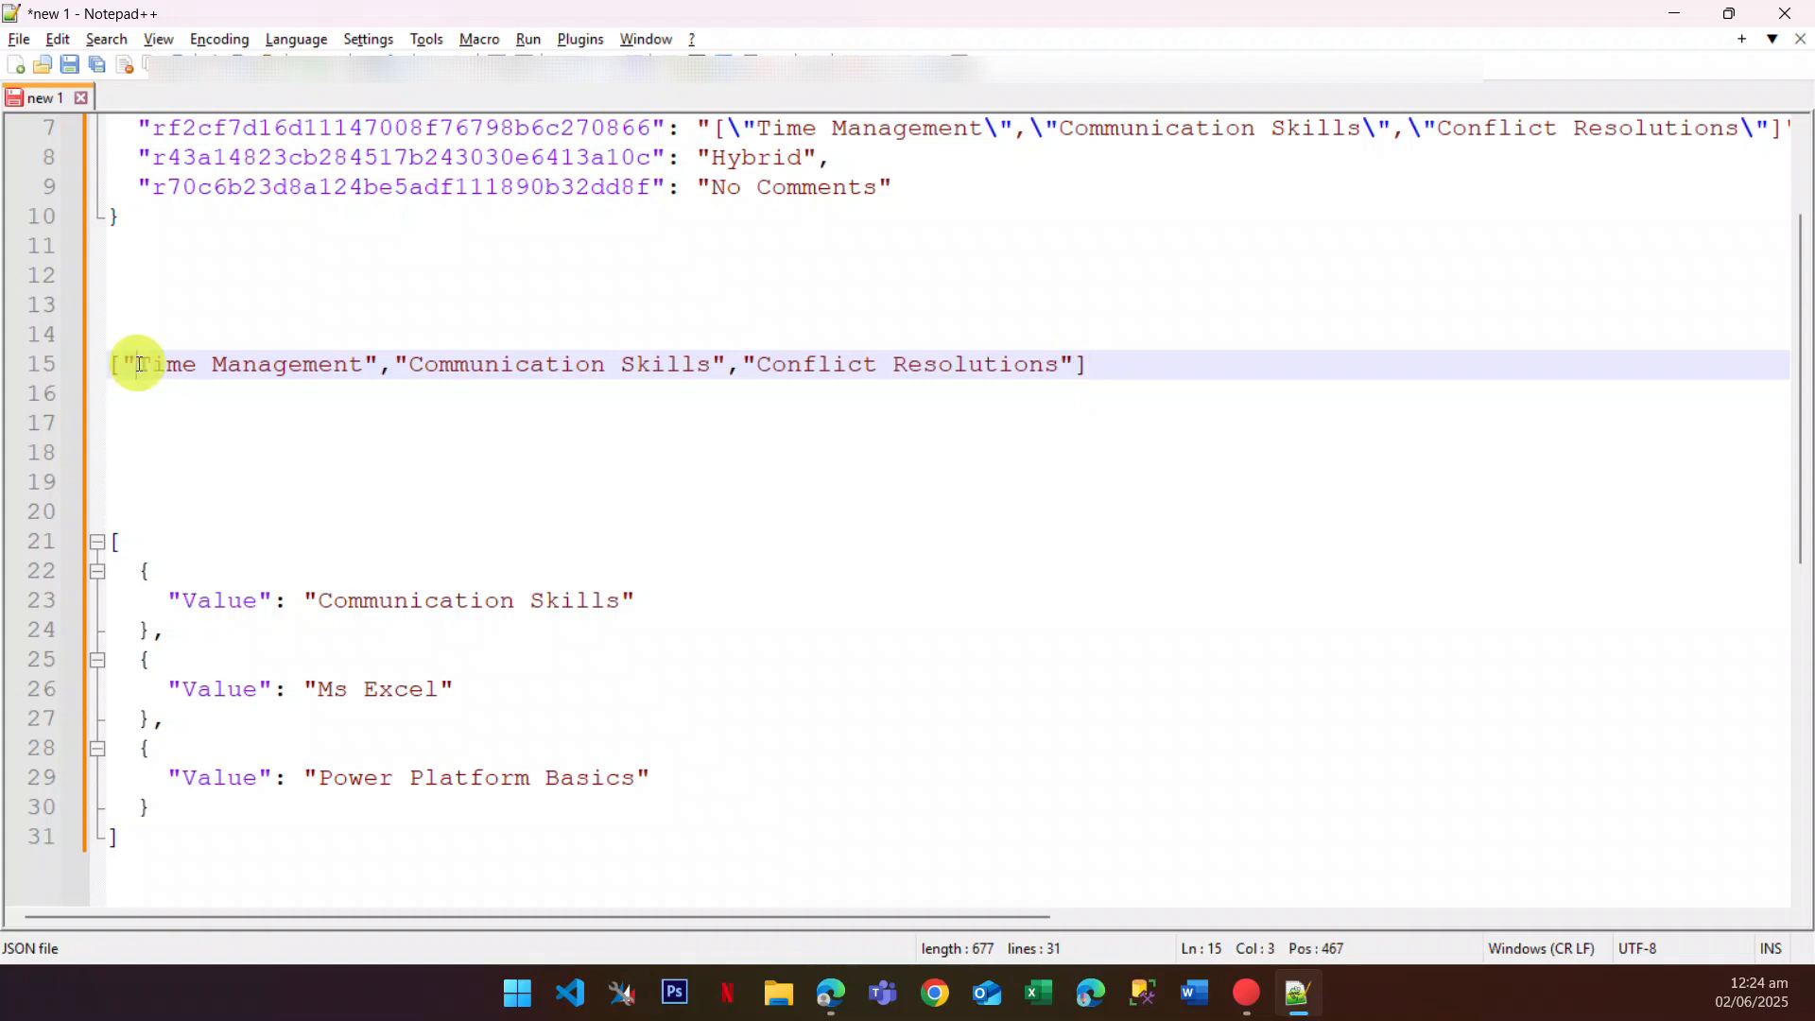
pyautogui.moveTo(139, 364); pyautogui.dragTo(121, 362)
pyautogui.moveTo(377, 367); pyautogui.dragTo(396, 366)
# Step: Begin a replace expression on line 18 of the notes, with a body() call on the Get response details action as its first argument
pyautogui.click(223, 459)
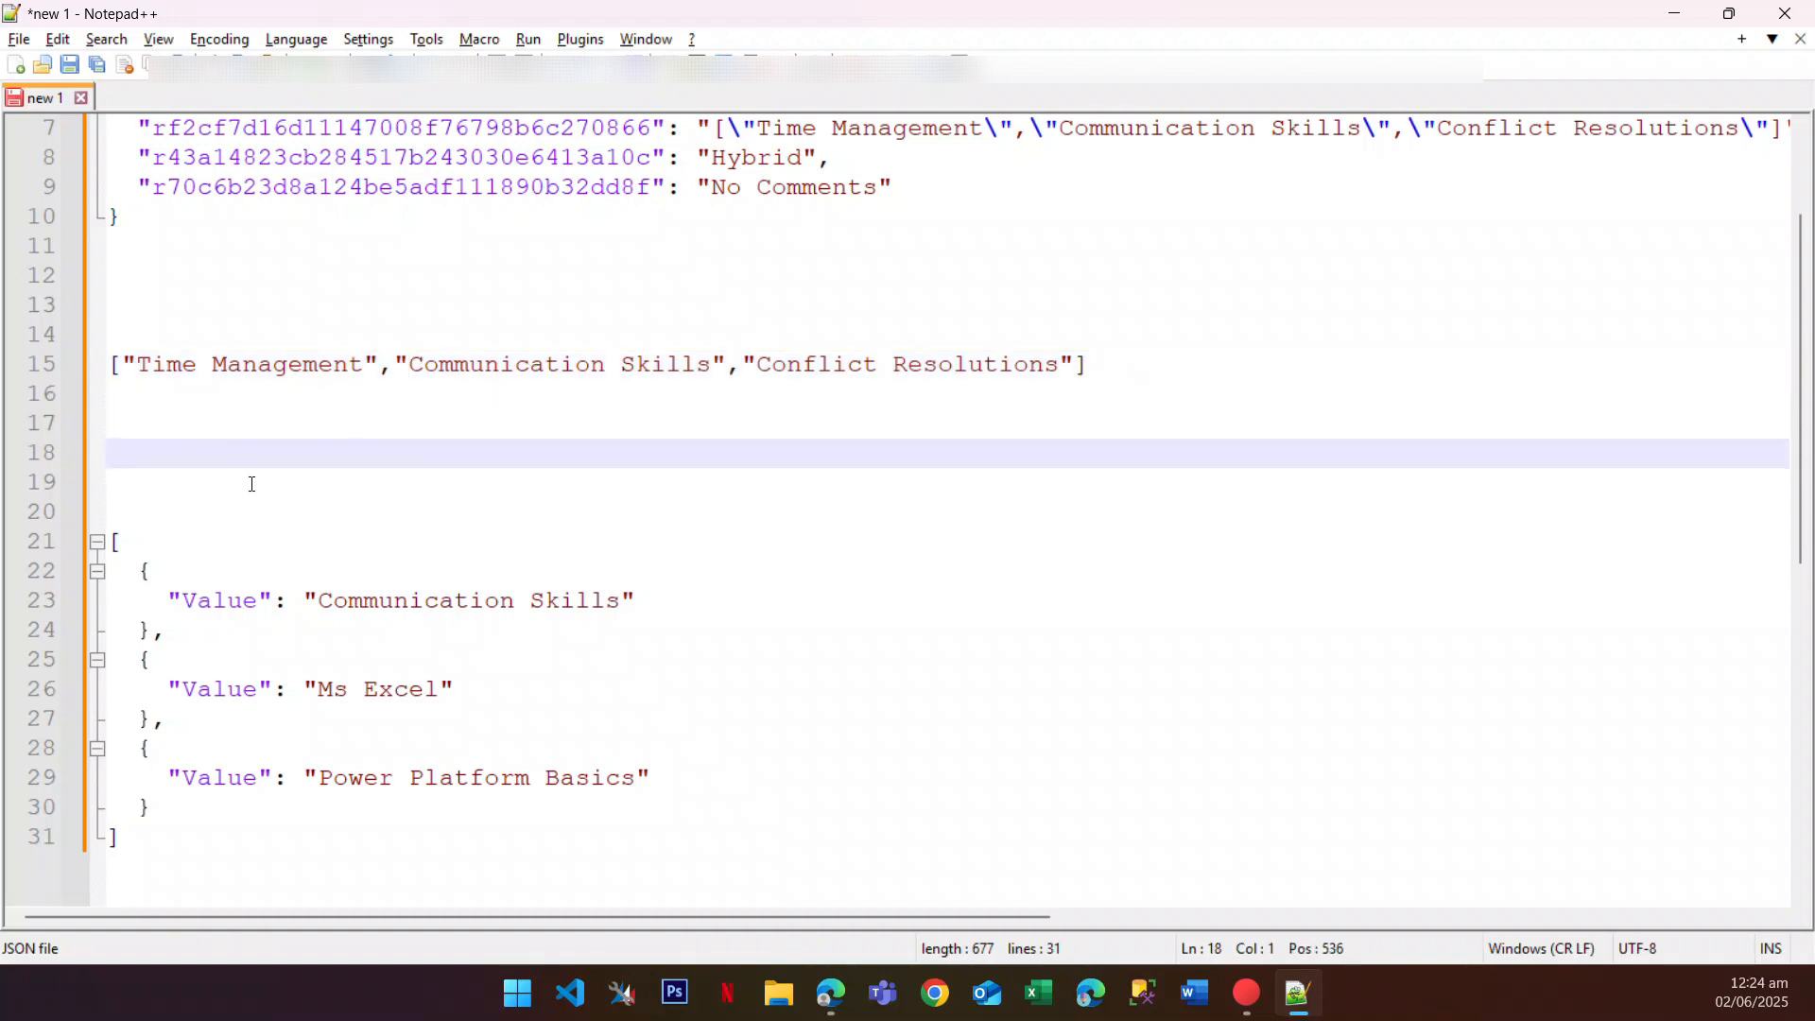
pyautogui.write('replace(')
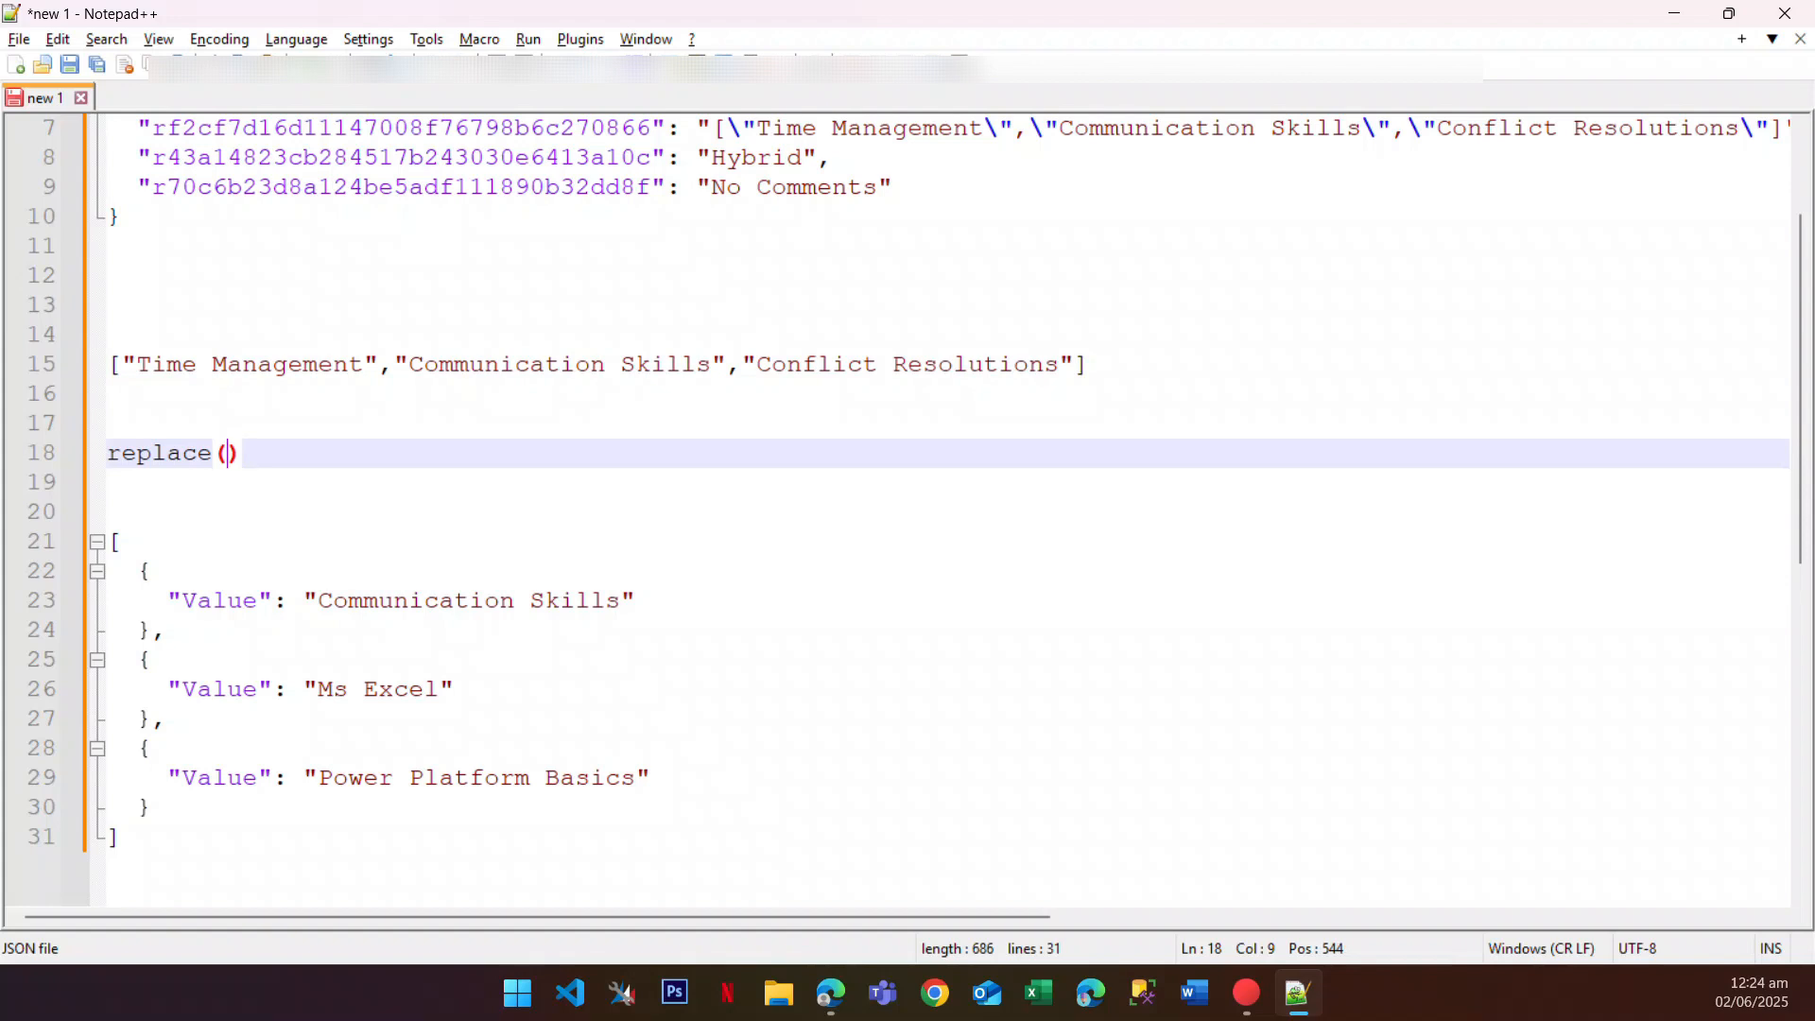
pyautogui.write('body')
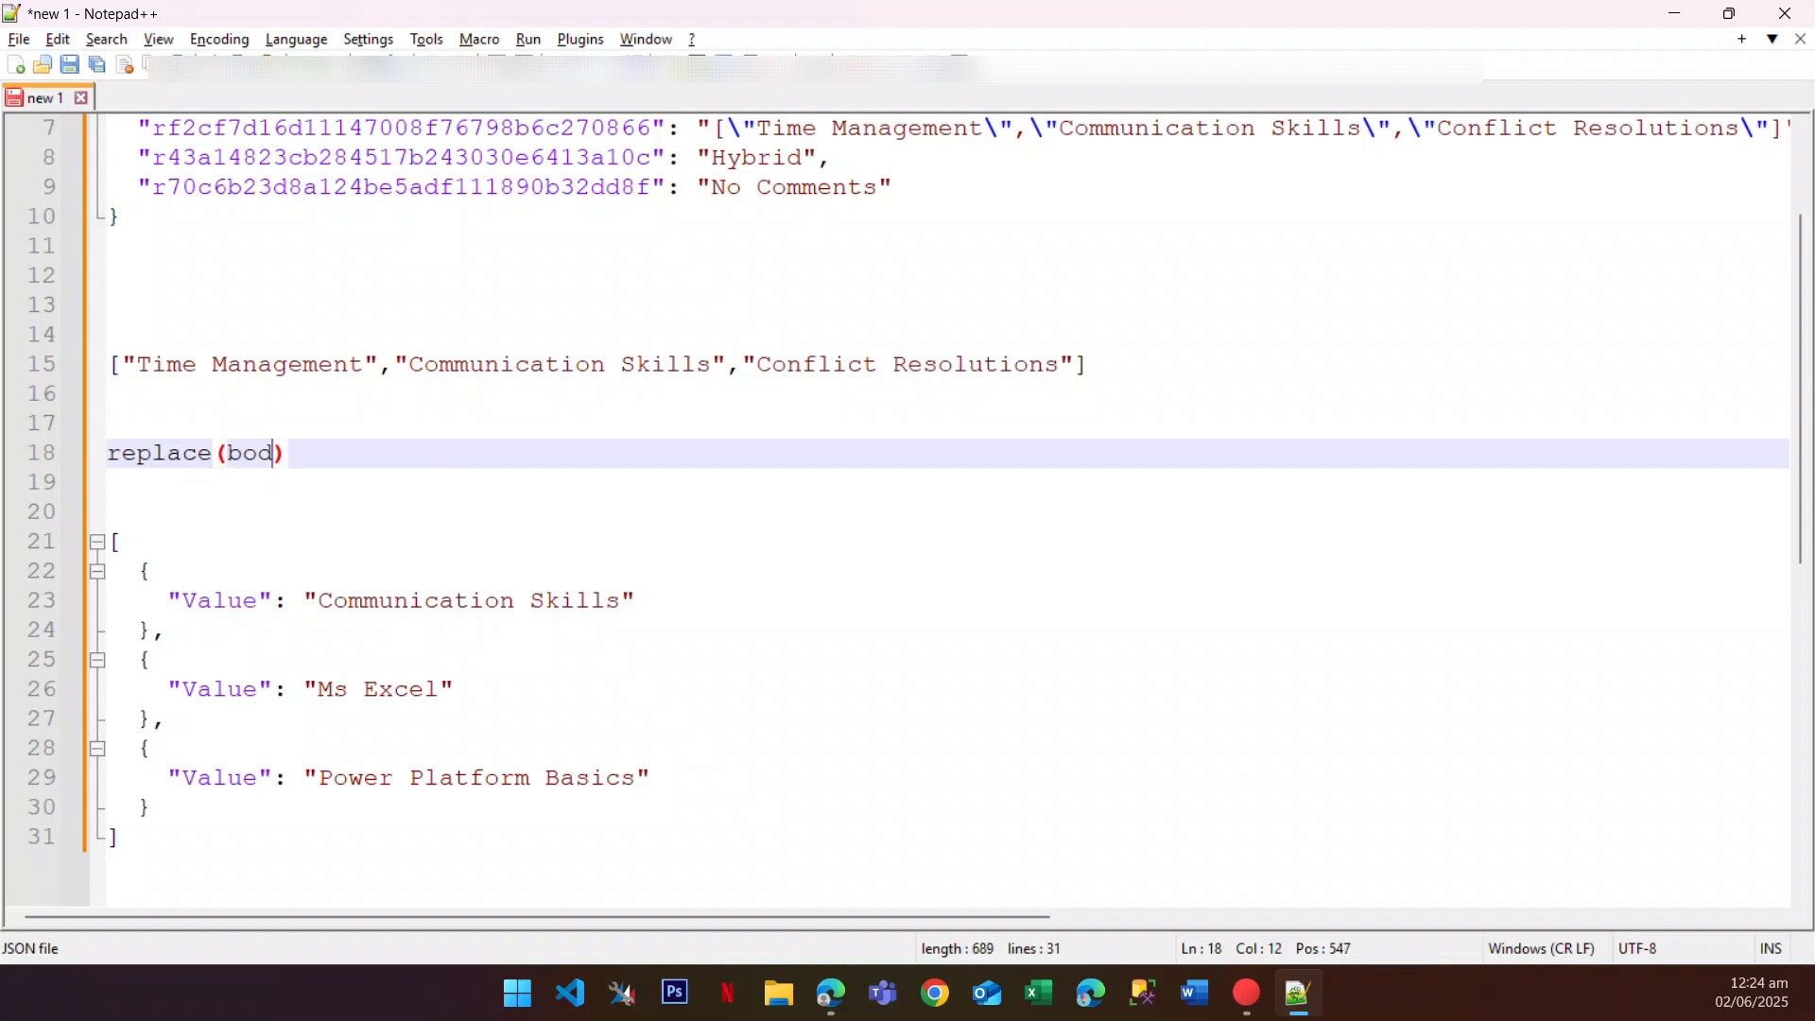
pyautogui.write('()')
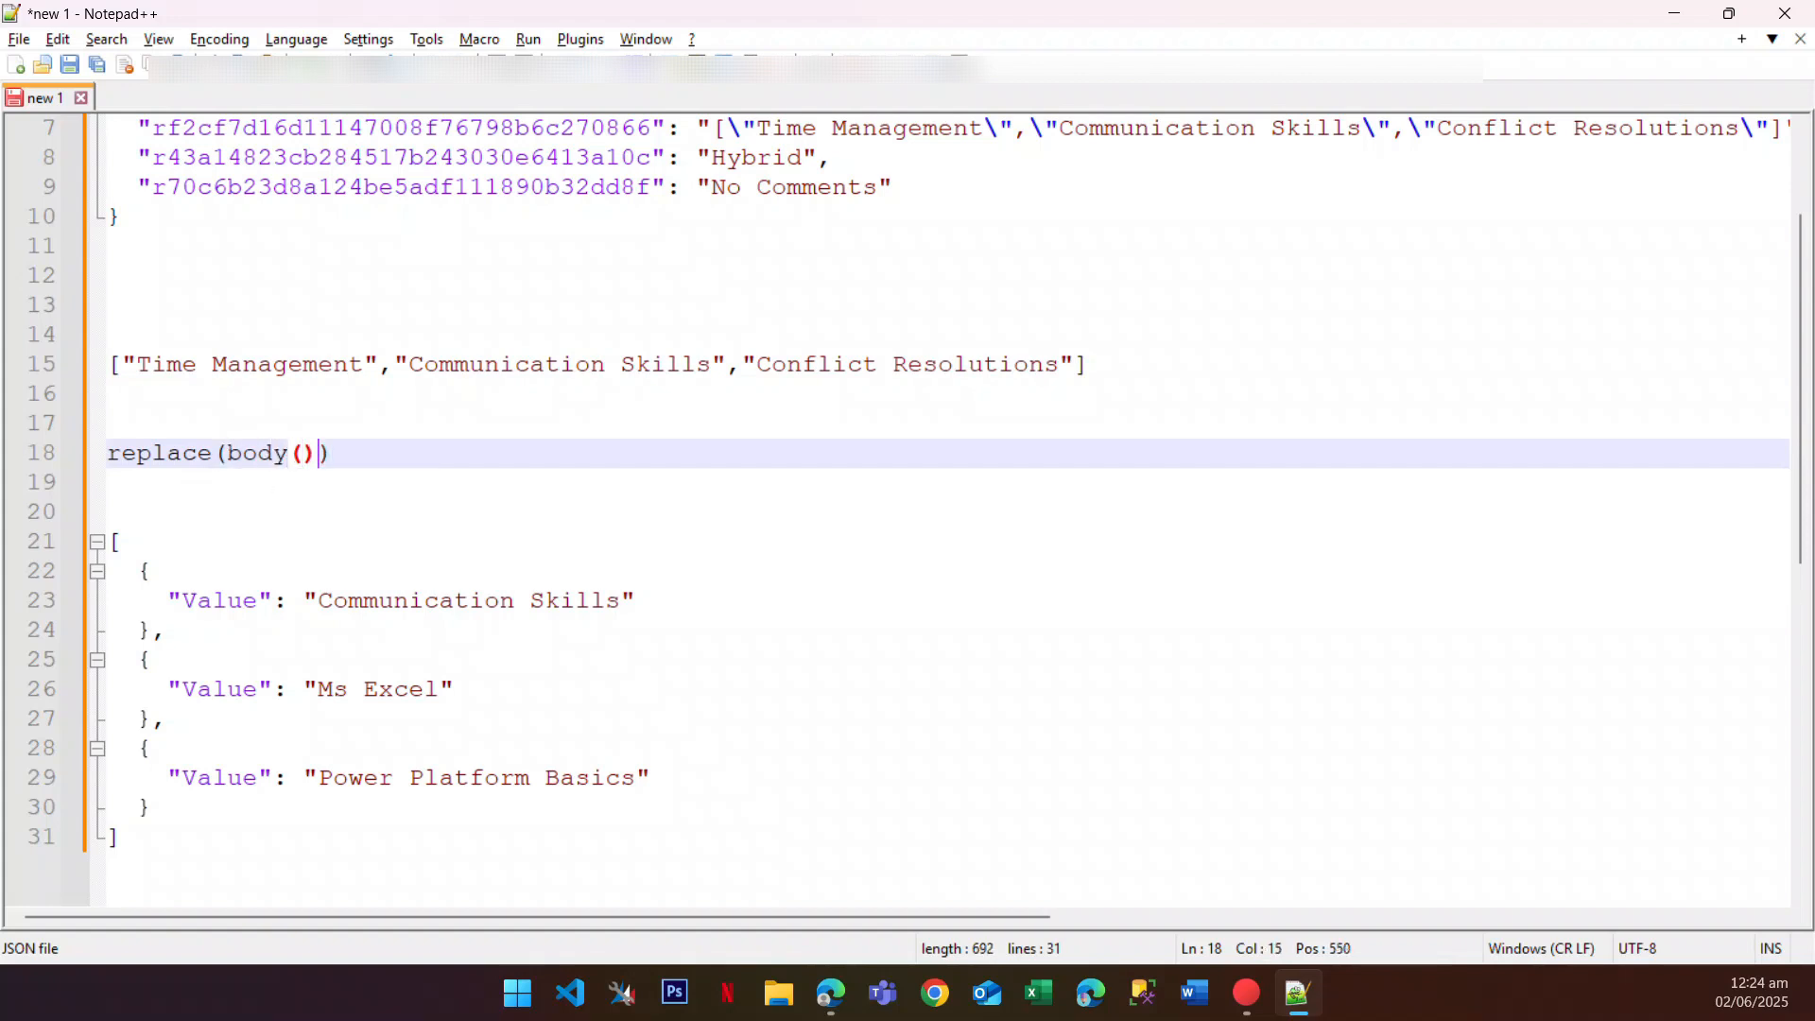
pyautogui.press('Left')
pyautogui.write('ge')
pyautogui.press('BackSpace')
pyautogui.press('BackSpace')
pyautogui.write("'Get_r")
pyautogui.write('eps')
pyautogui.press('BackSpace')
pyautogui.press('BackSpace')
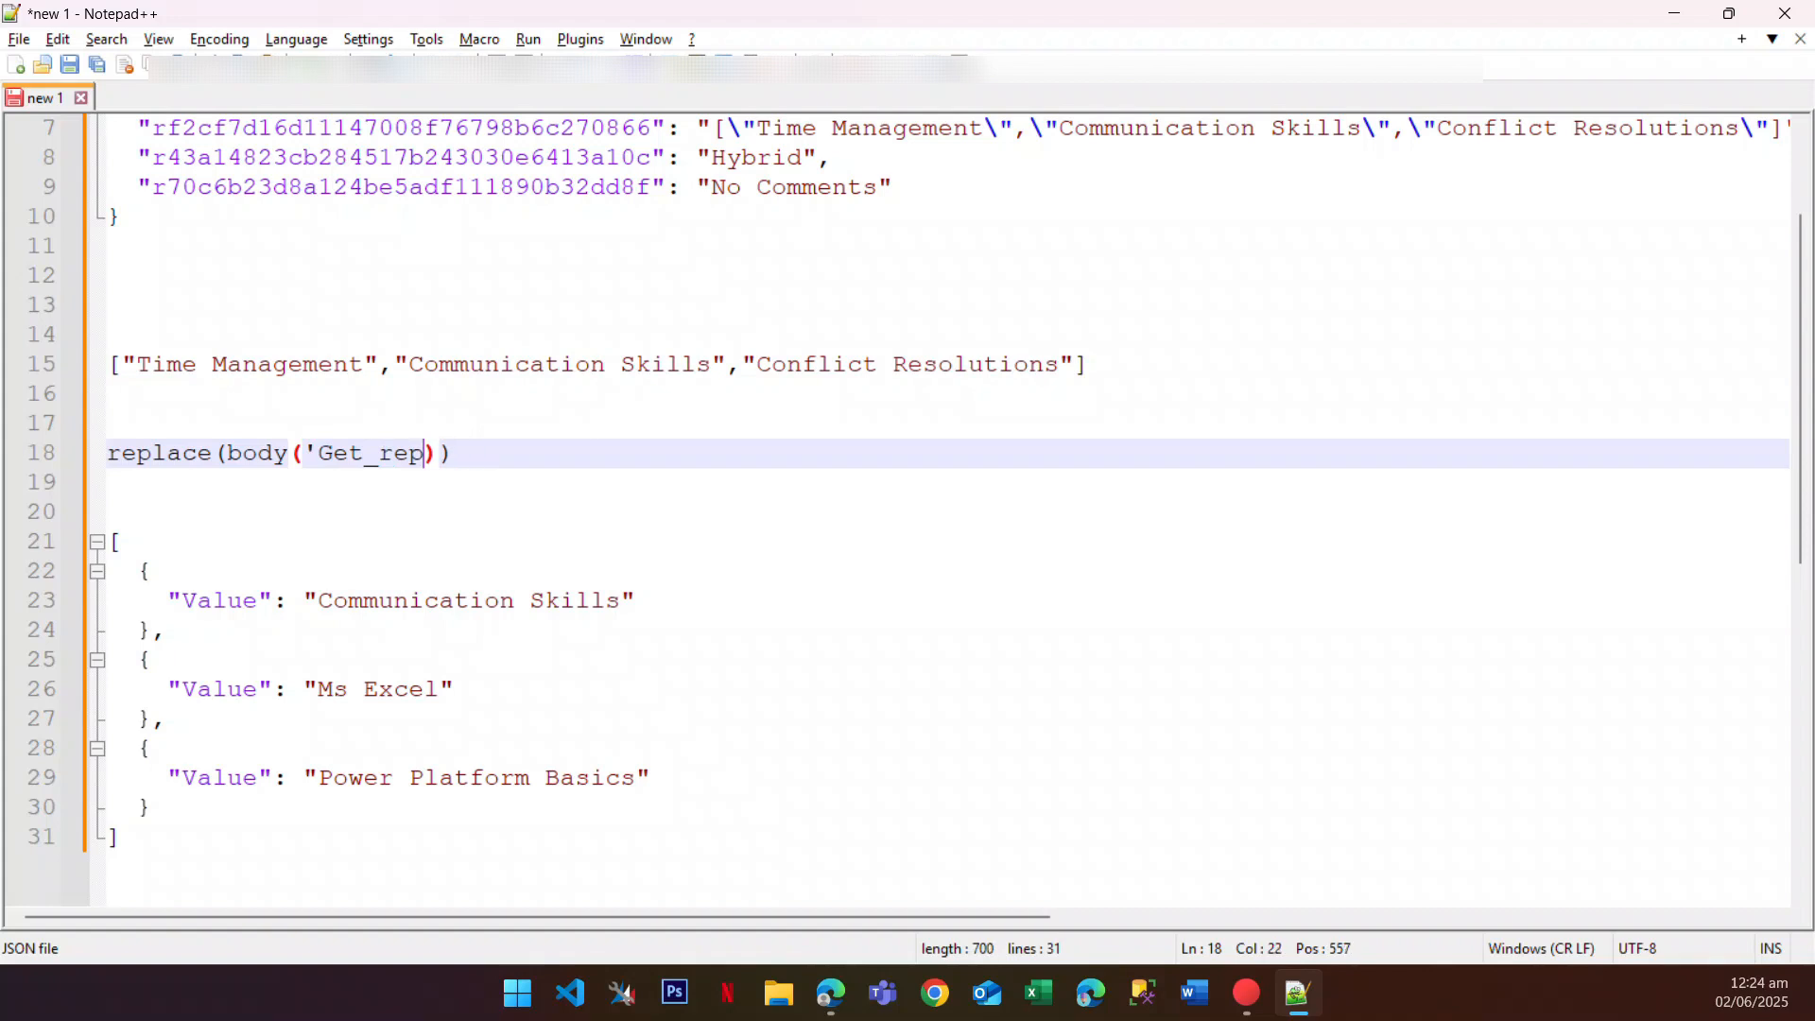
# Step: Complete the expression on line 18 as replace(body('Get_form_response)?[''])
pyautogui.write('sponse')
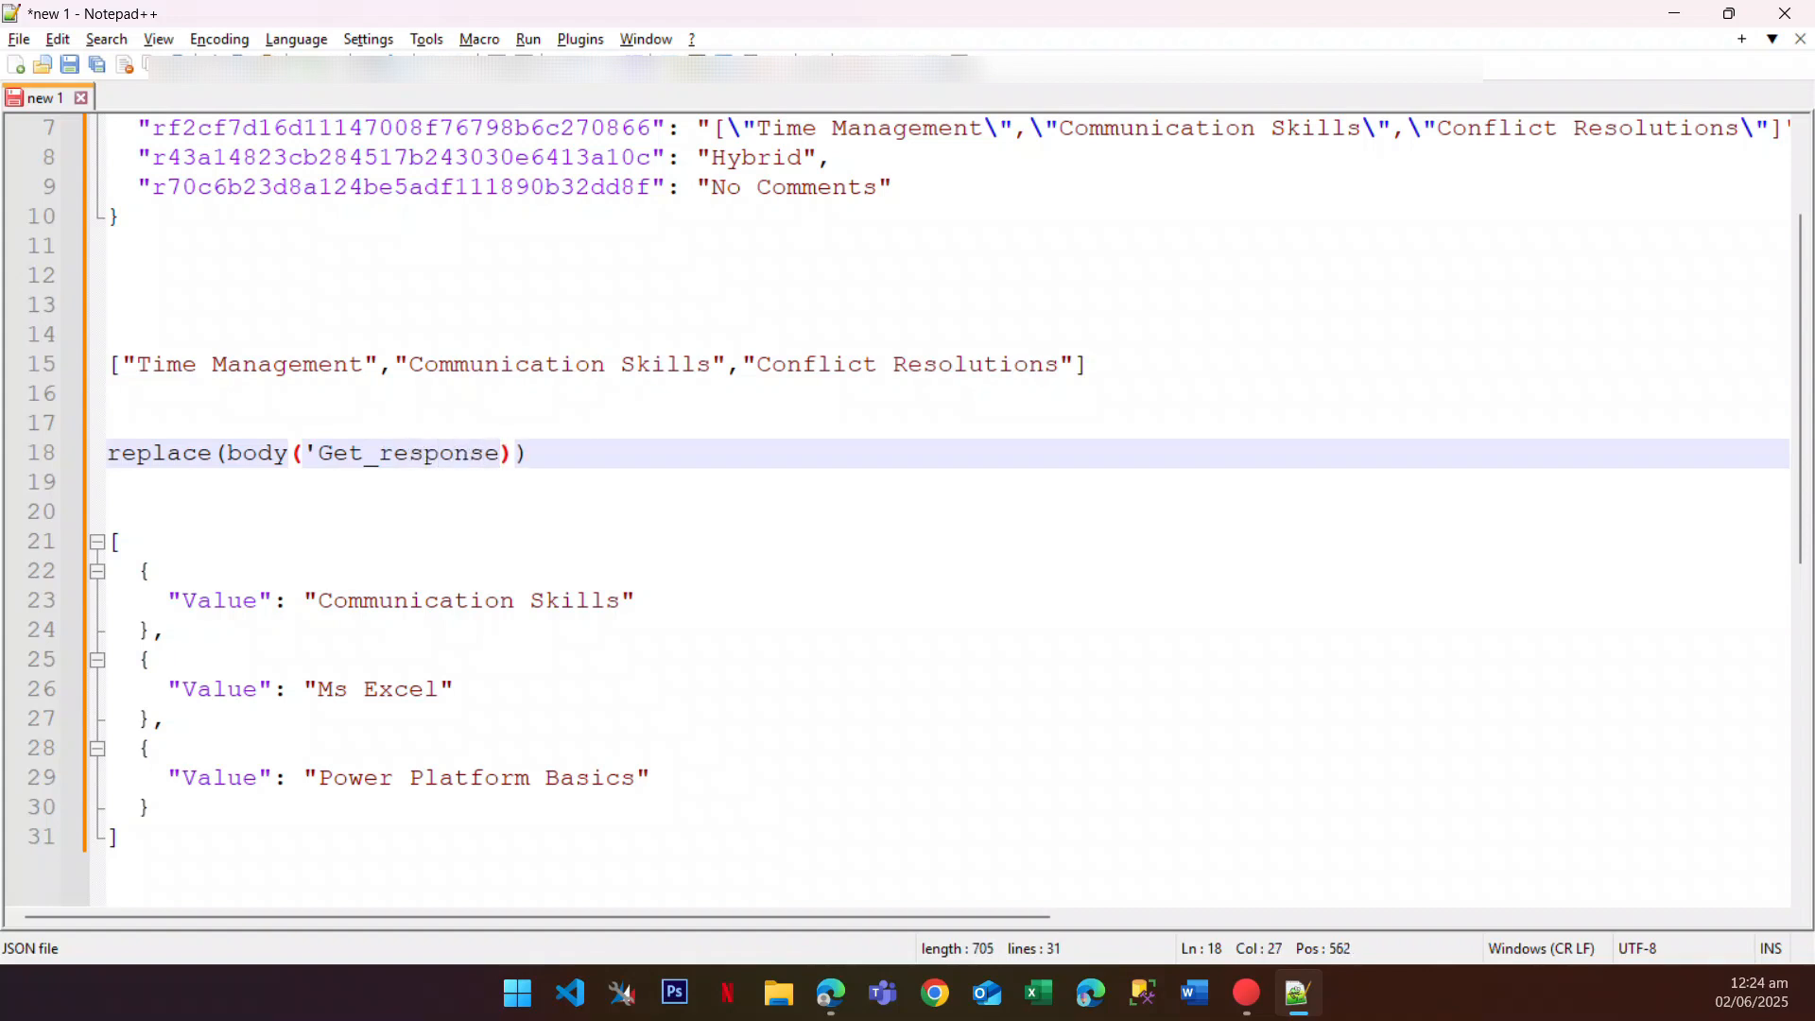
pyautogui.press('BackSpace')
pyautogui.press('BackSpace')
pyautogui.press('BackSpace')
pyautogui.press('BackSpace')
pyautogui.press('BackSpace')
pyautogui.press('BackSpace')
pyautogui.press('BackSpace')
pyautogui.press('BackSpace')
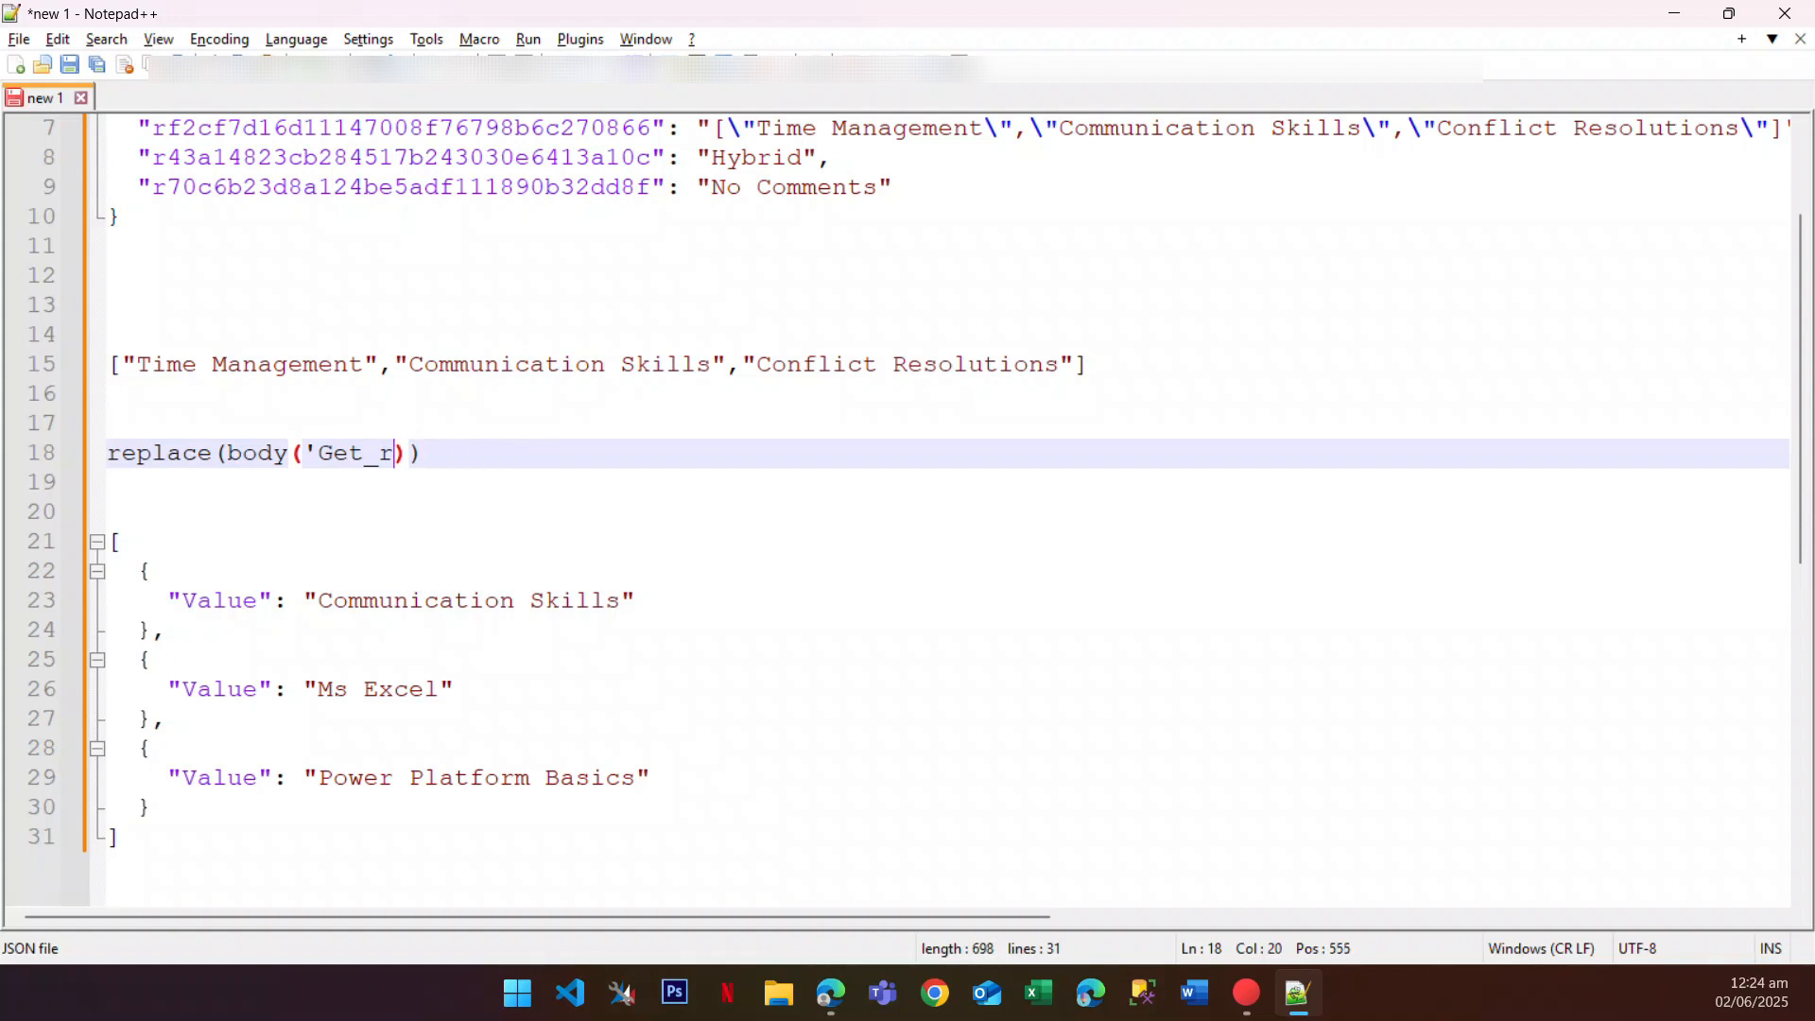
pyautogui.write('form_response')
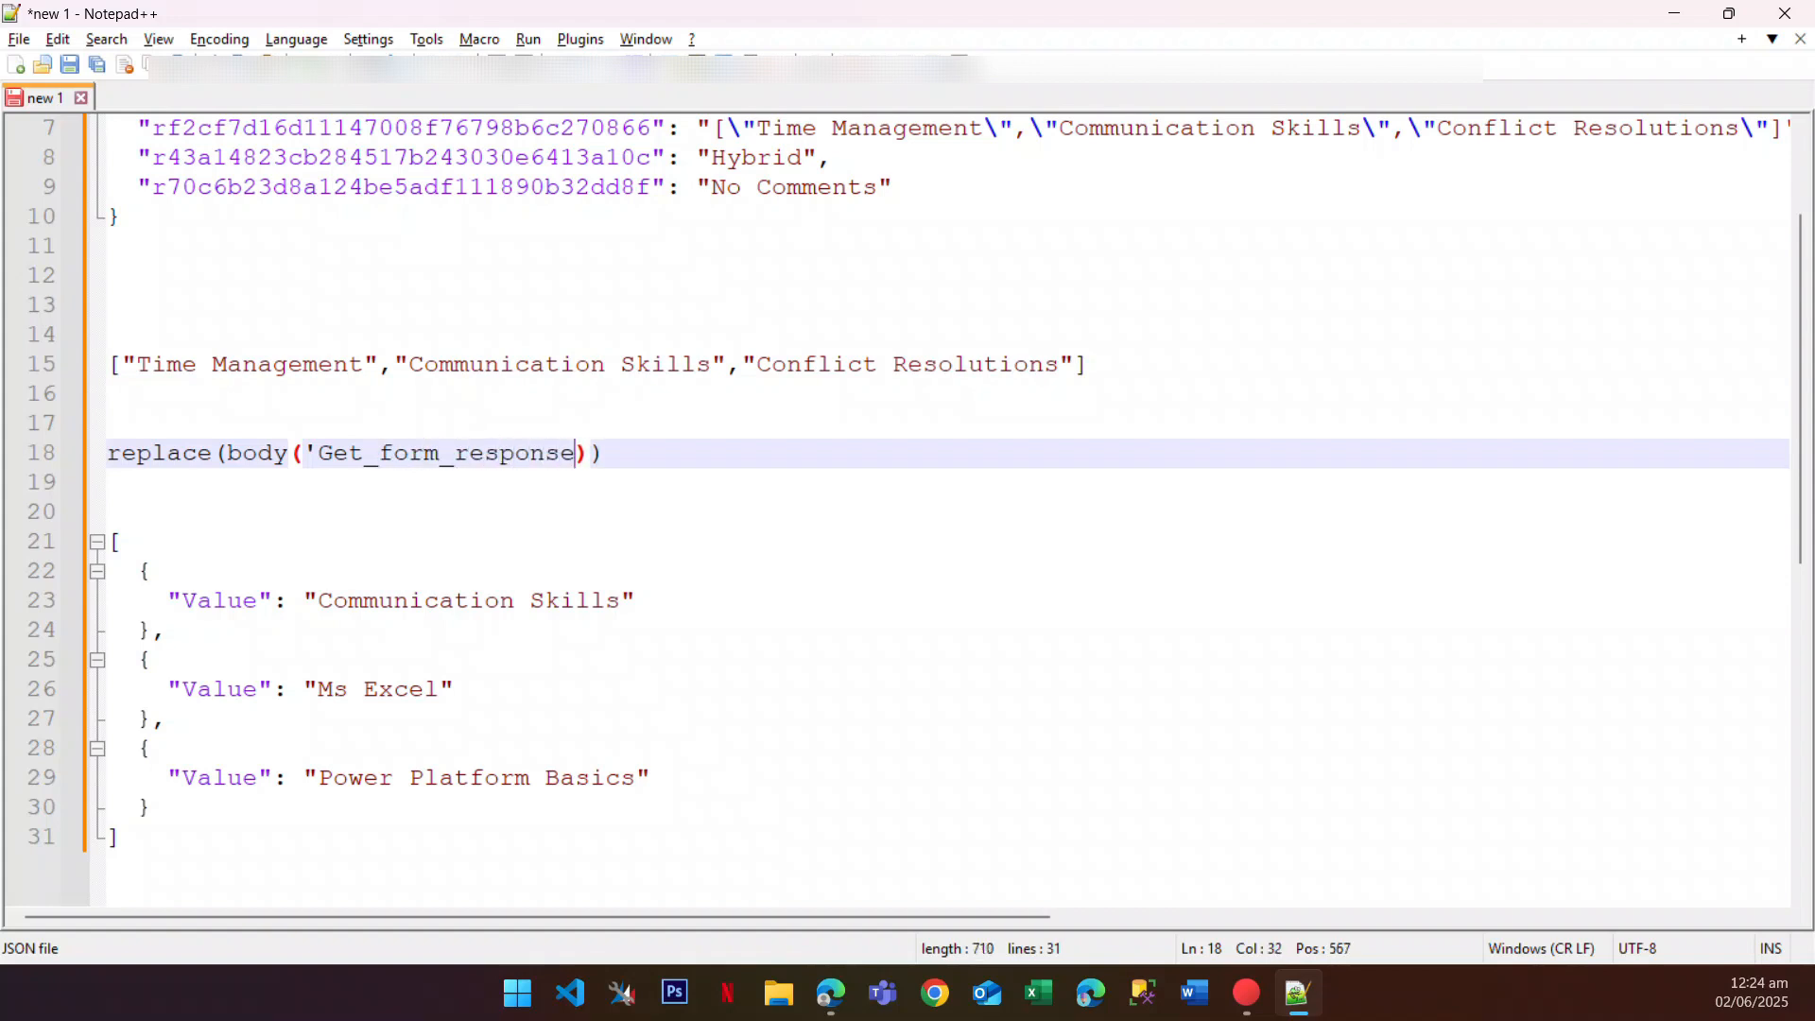
pyautogui.write(')?')
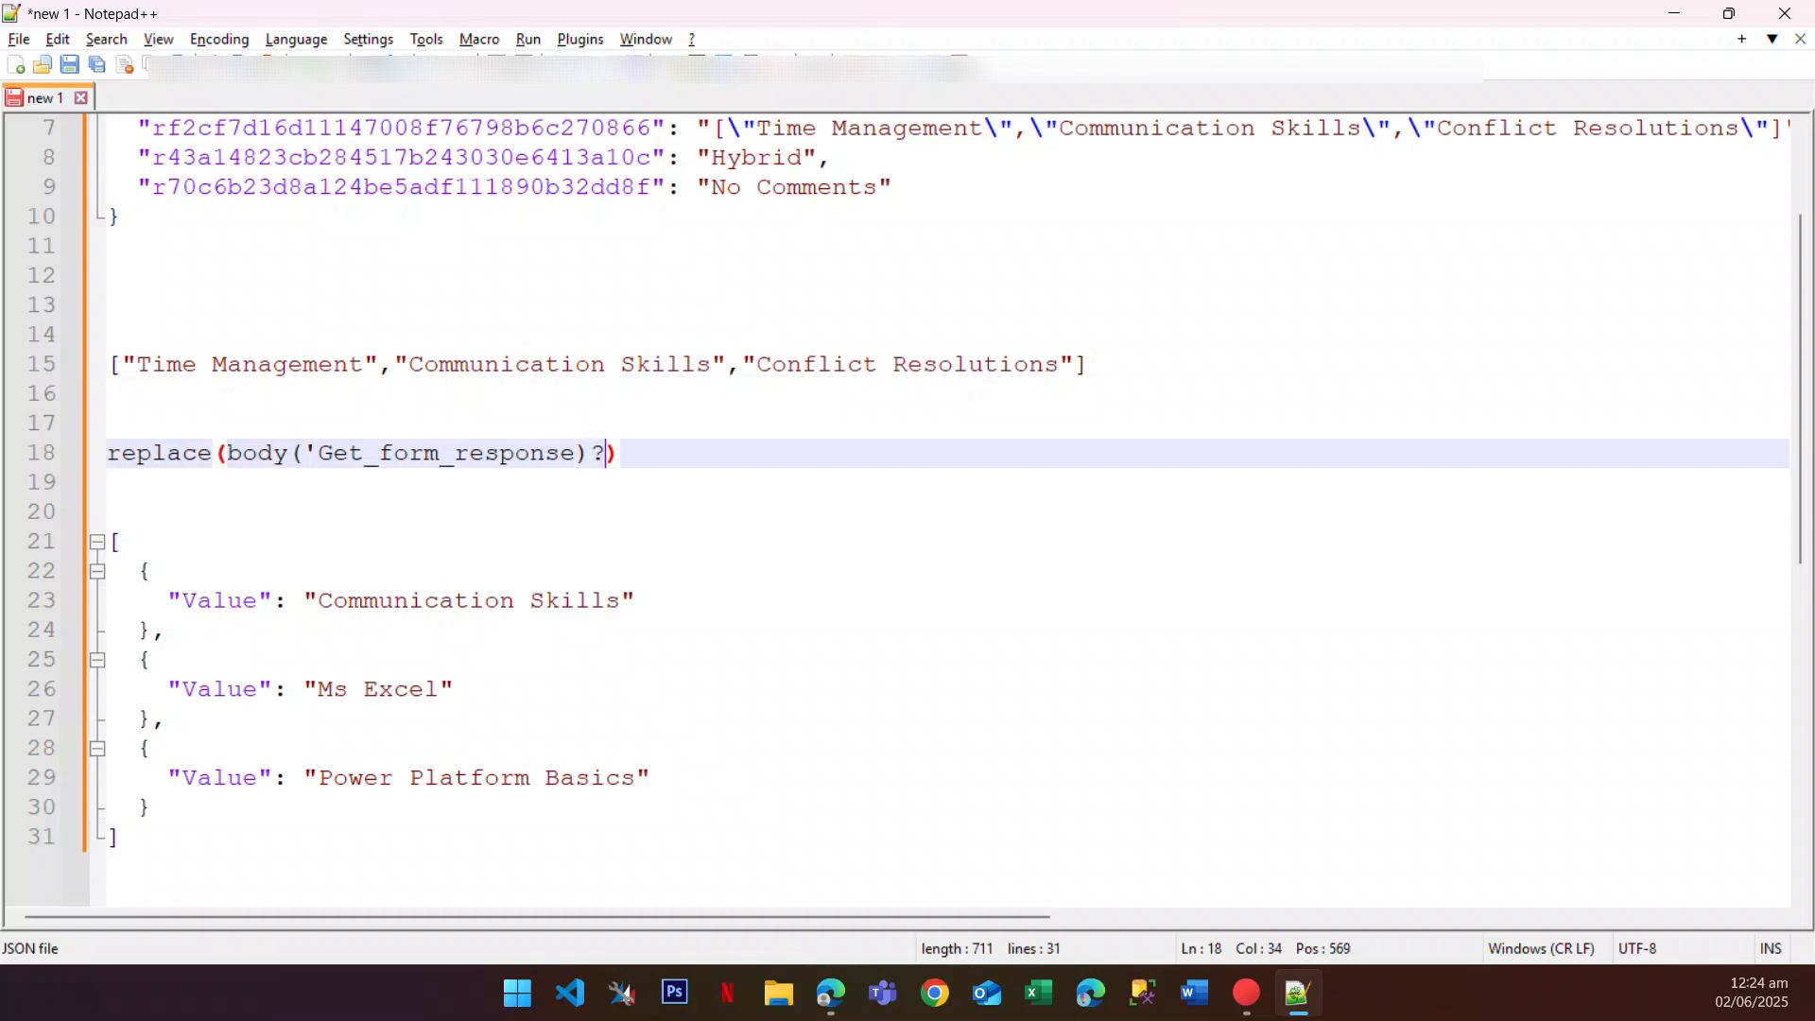
pyautogui.write("[''")
pyautogui.scroll(2, 525, 328)
pyautogui.doubleClick(510, 315)
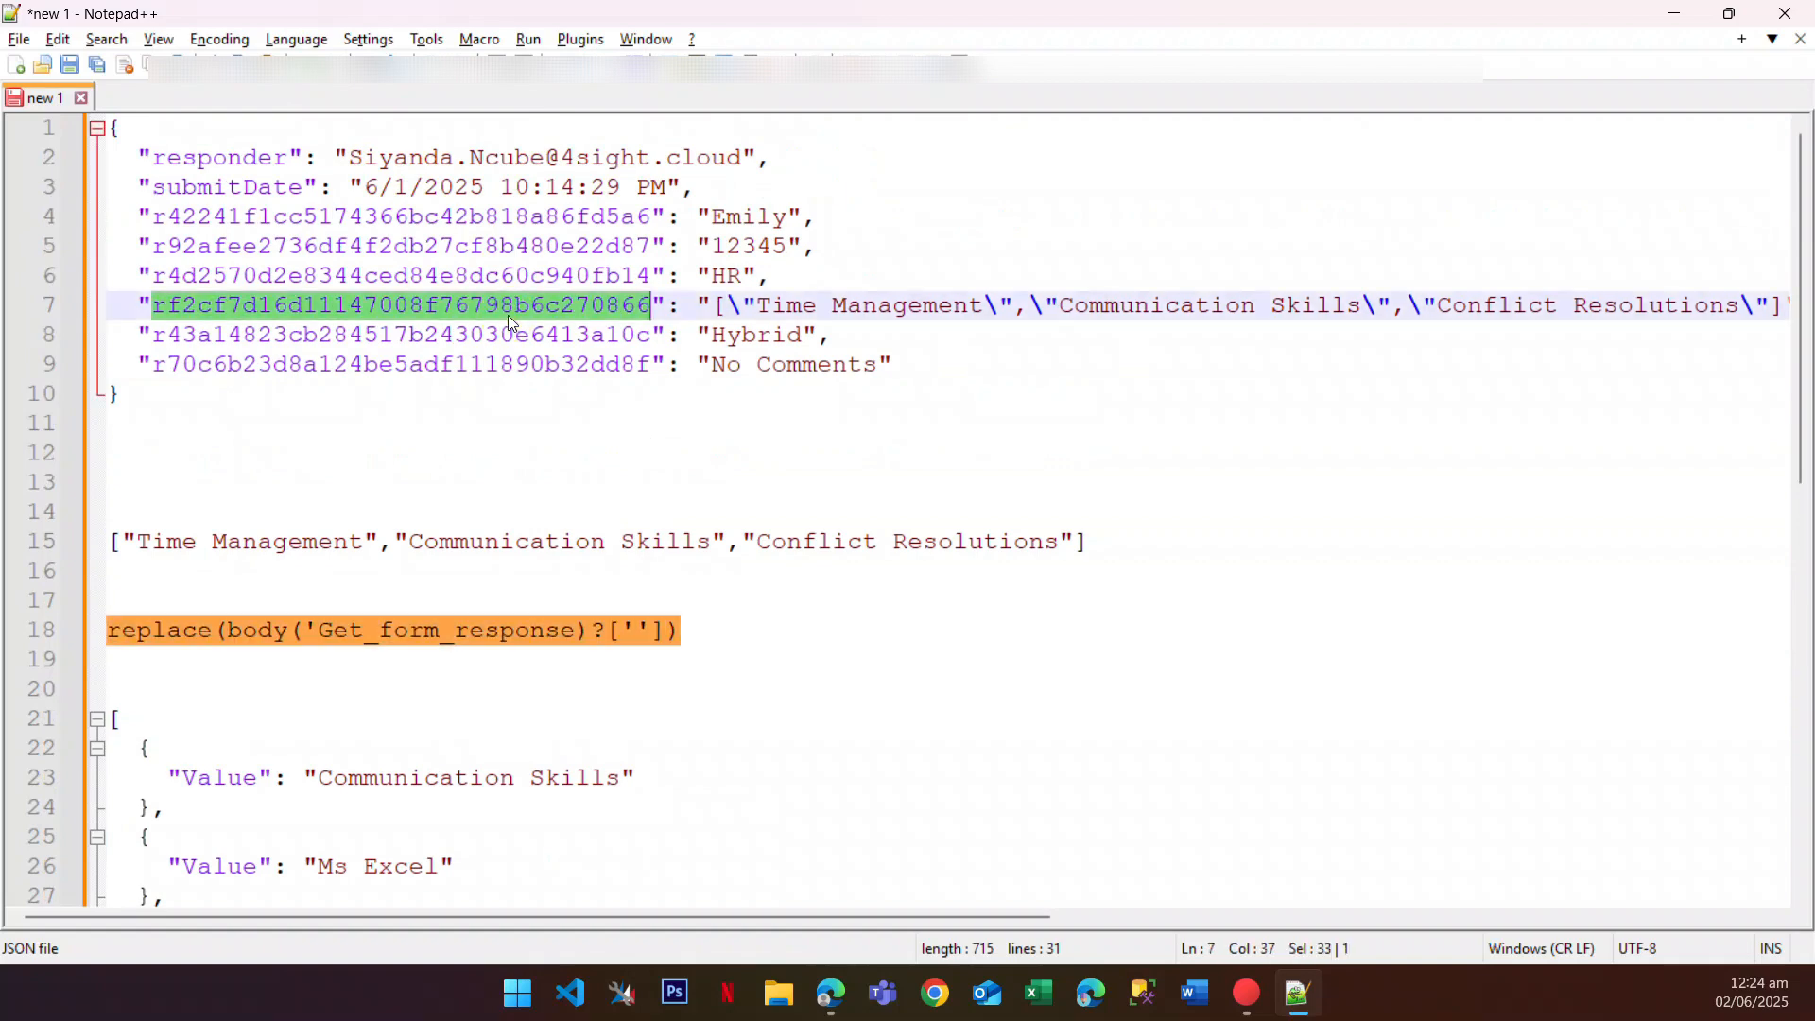
pyautogui.hotkey('ctrl', 'c')
pyautogui.click(639, 628)
pyautogui.hotkey('ctrl', 'v')
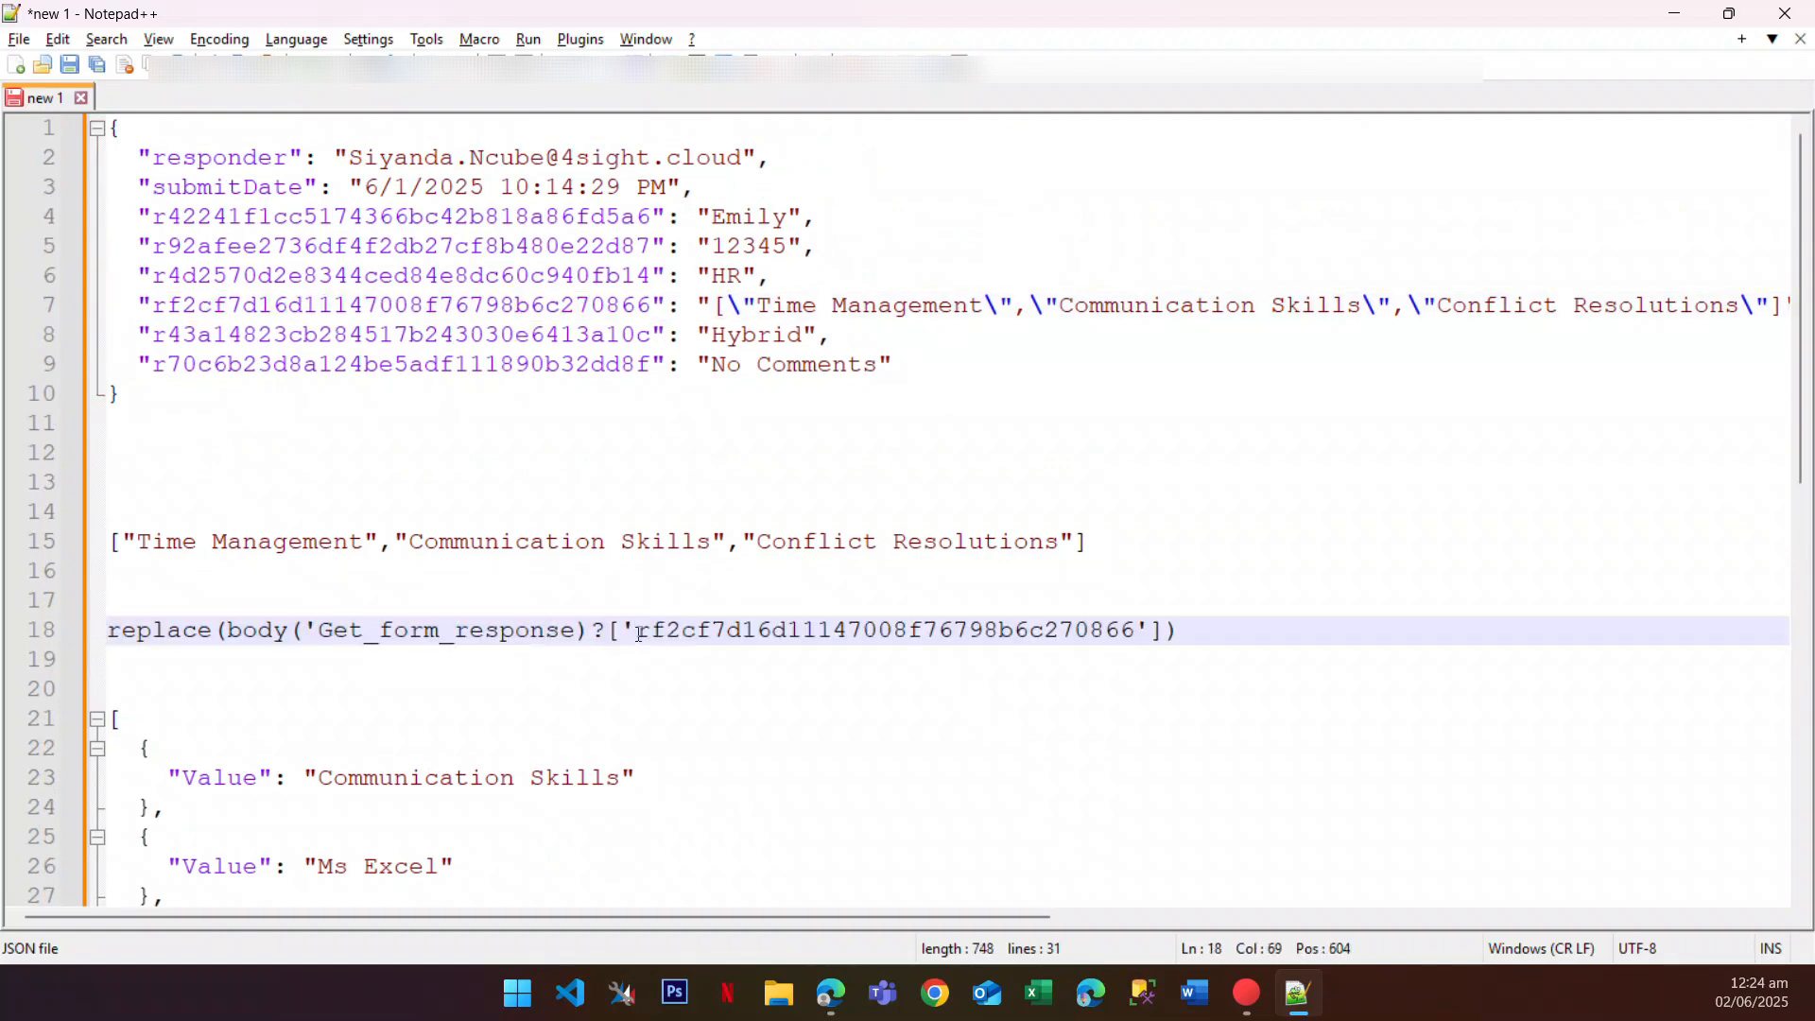
# Step: Add '[' and '' as the search and replacement arguments of the replace expression
pyautogui.scroll(-2, 806, 593)
pyautogui.tripleClick(292, 463)
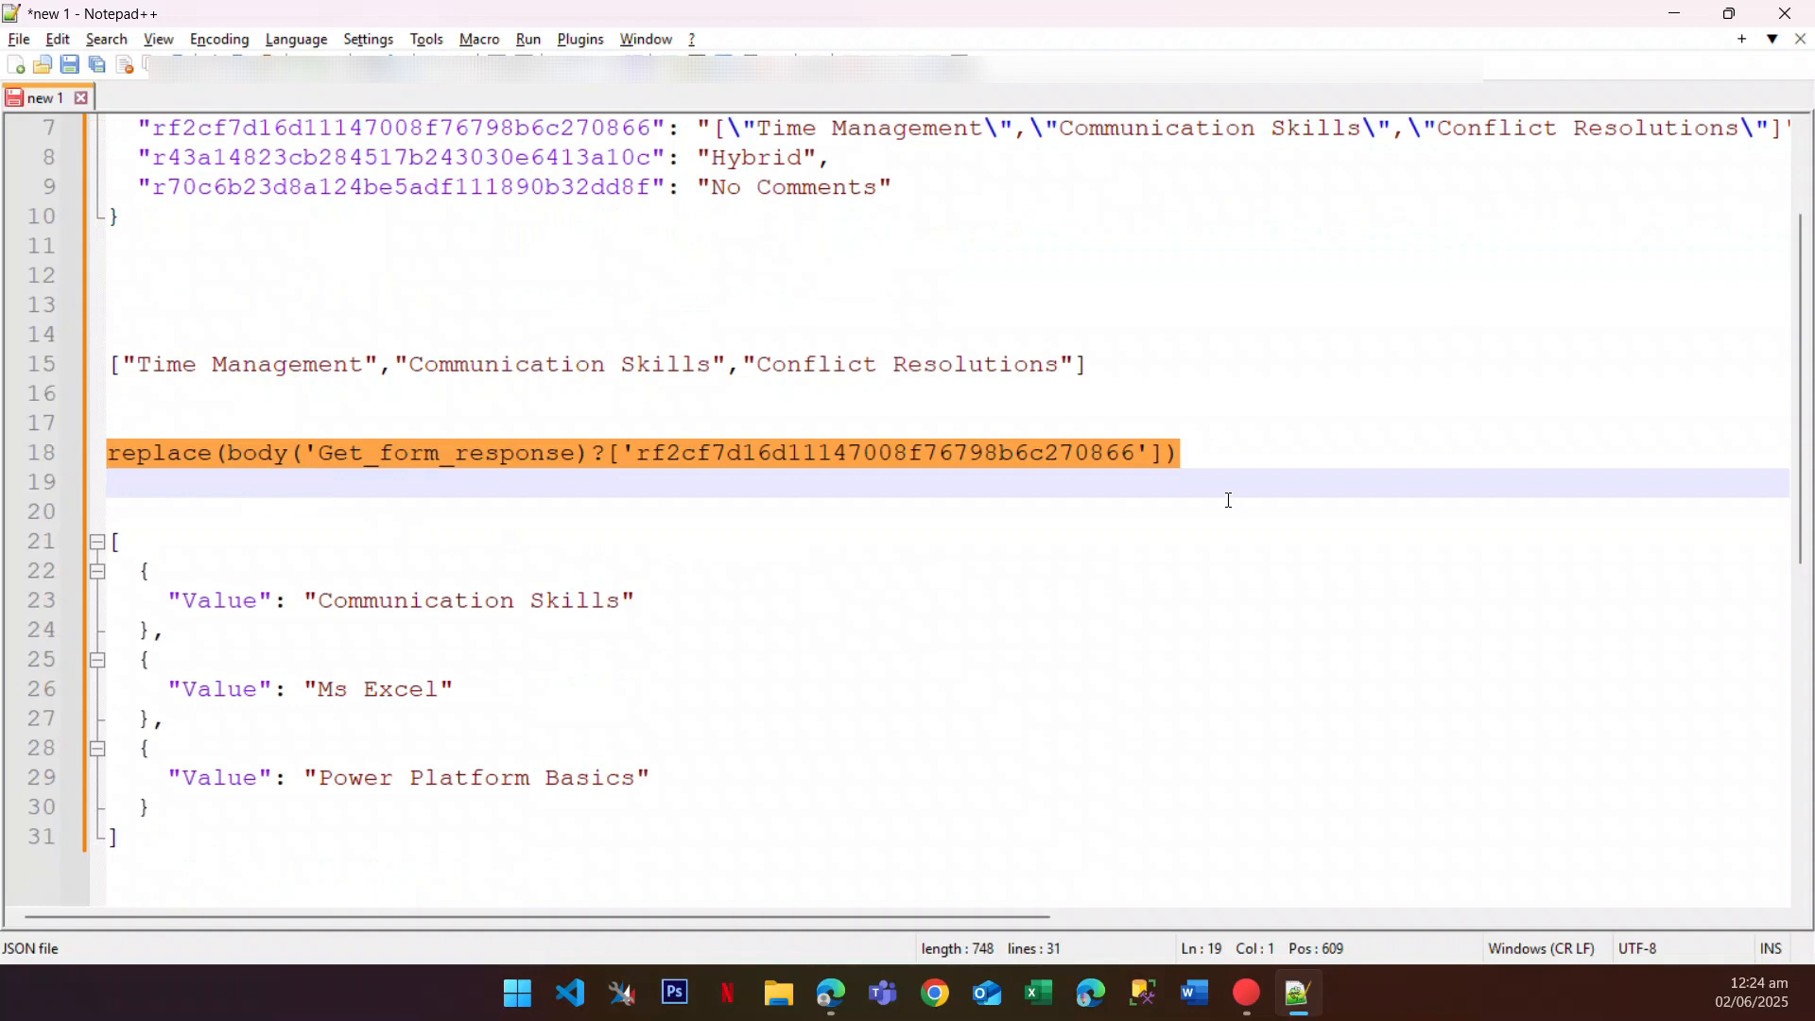
pyautogui.click(1172, 458)
pyautogui.click(1167, 452)
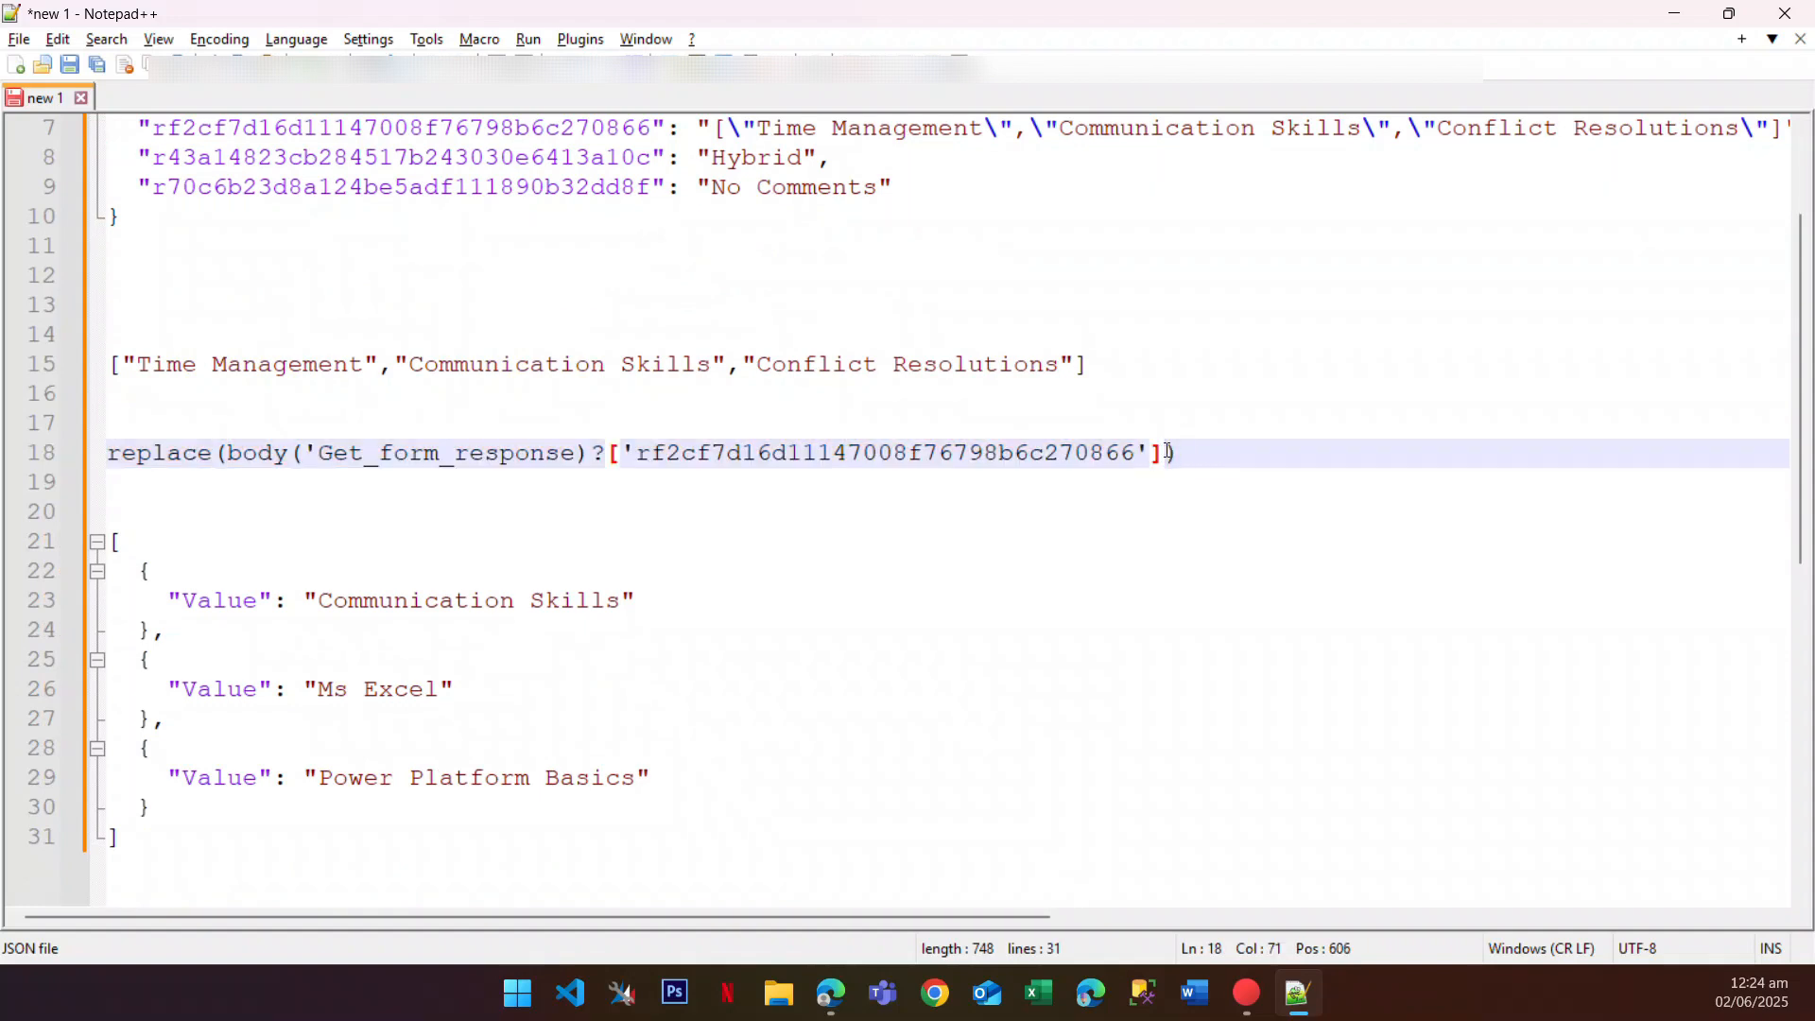
pyautogui.write(',')
pyautogui.write("'['")
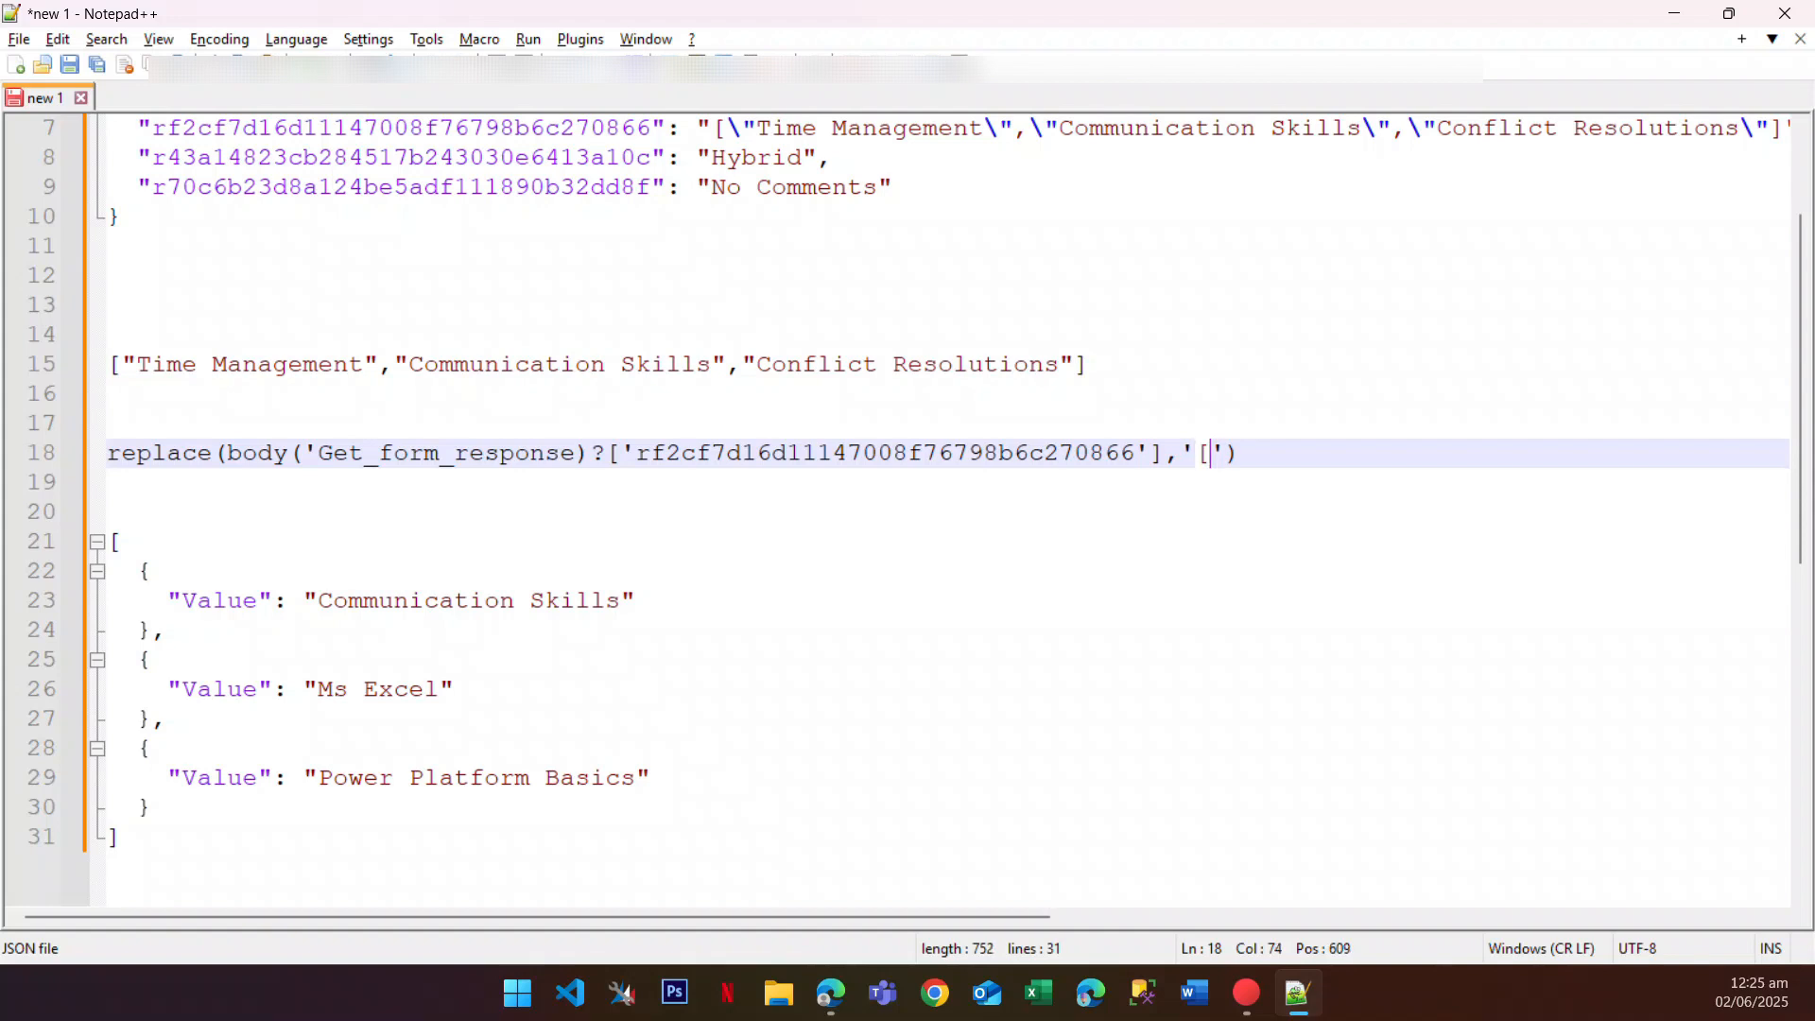
pyautogui.write(",''")
# Step: Create a replace() on the line below and move the existing replace expression inside its parentheses
pyautogui.press('Return')
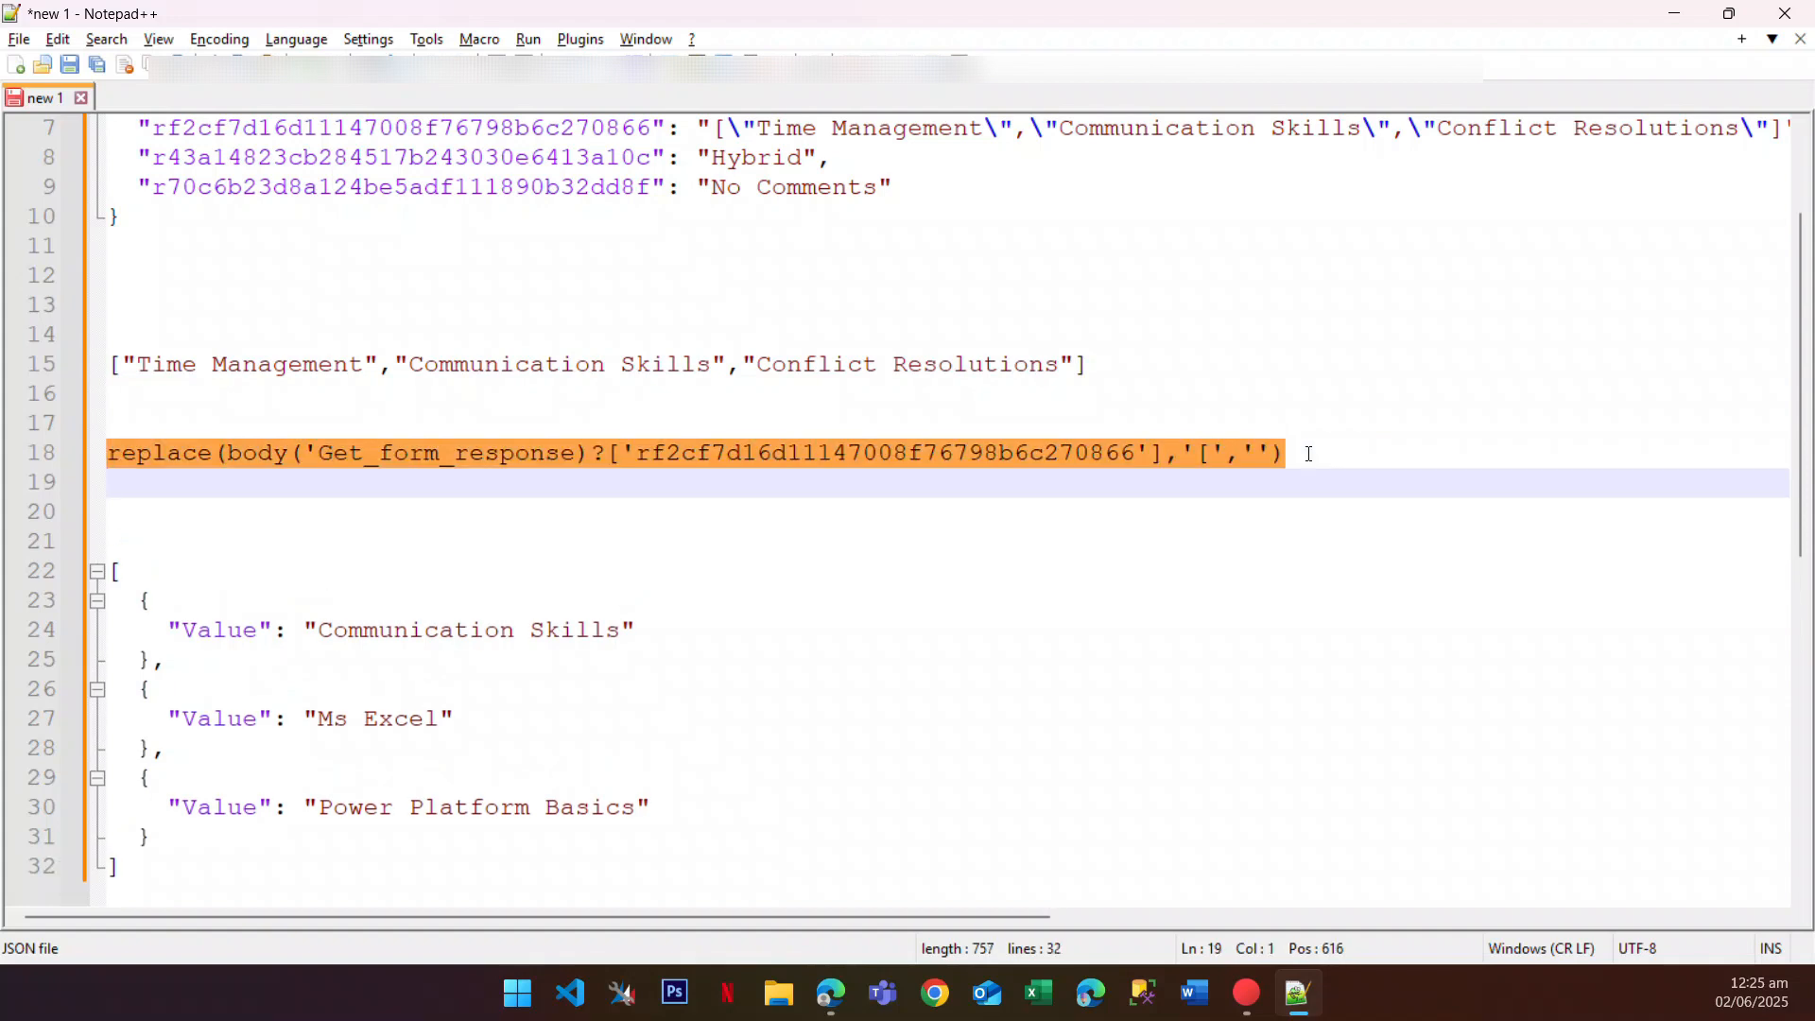
pyautogui.write('replace()')
pyautogui.press('Left')
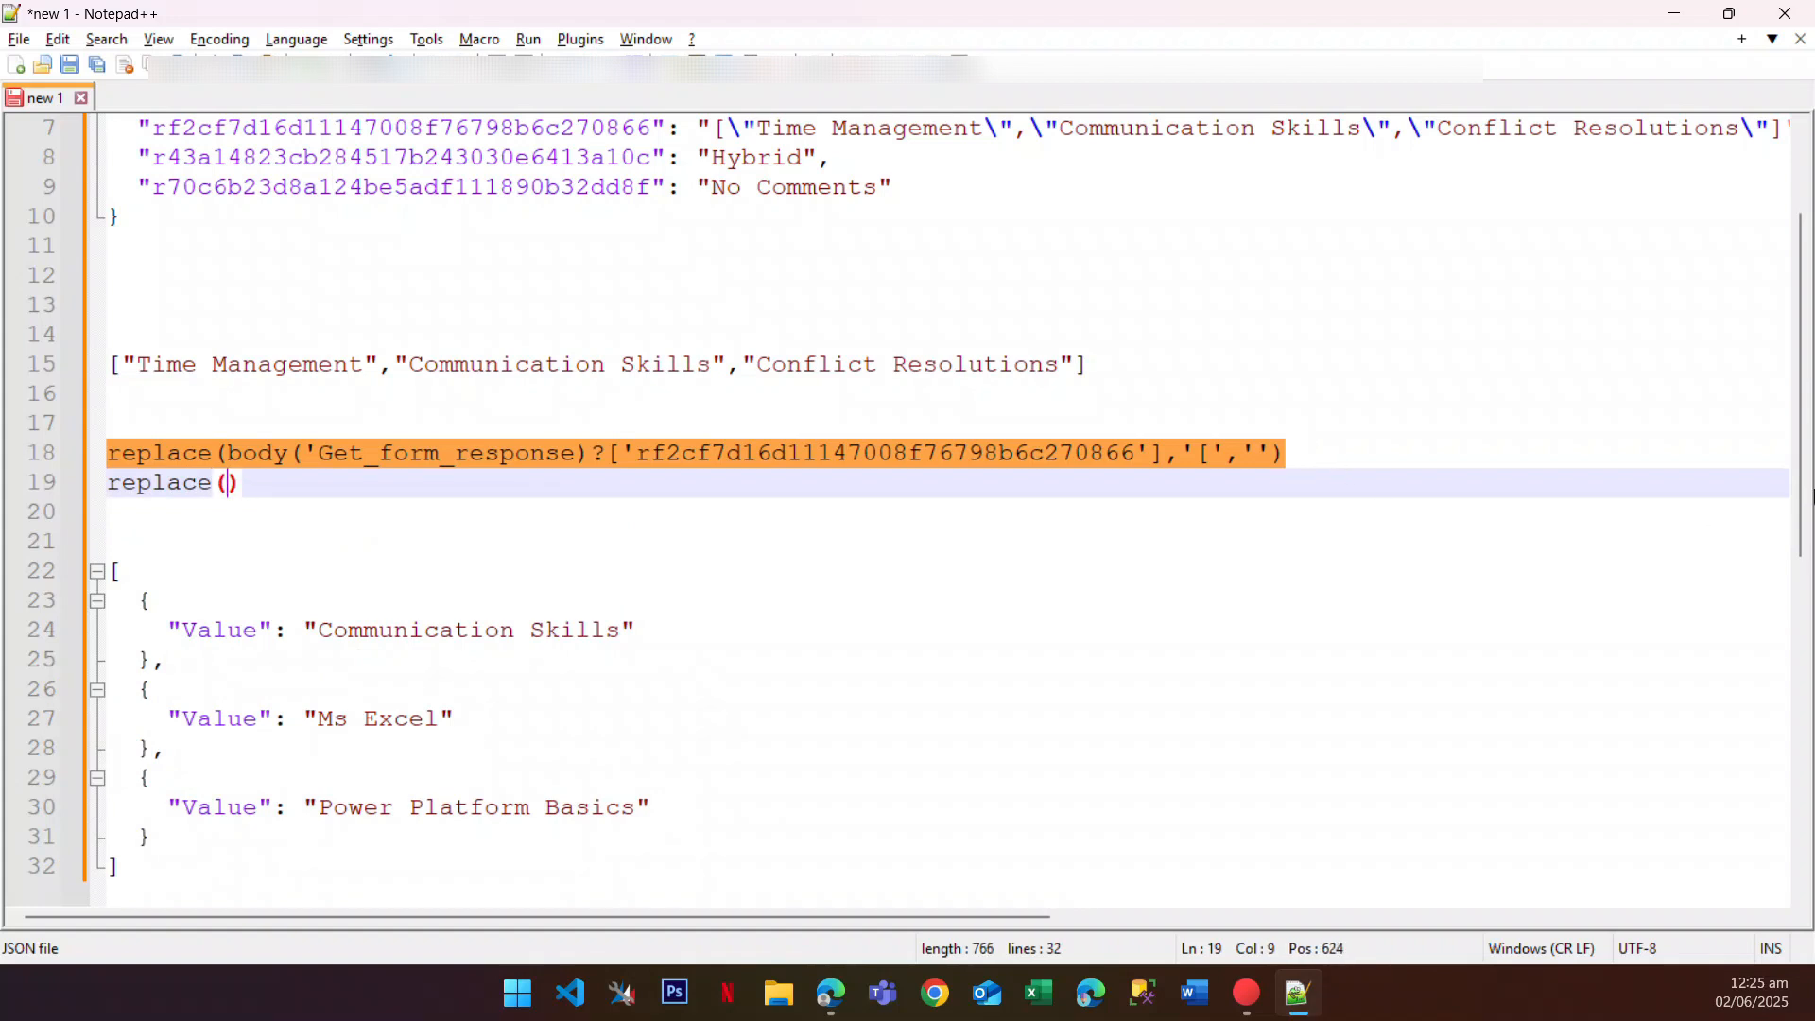
pyautogui.moveTo(1288, 453); pyautogui.dragTo(60, 451)
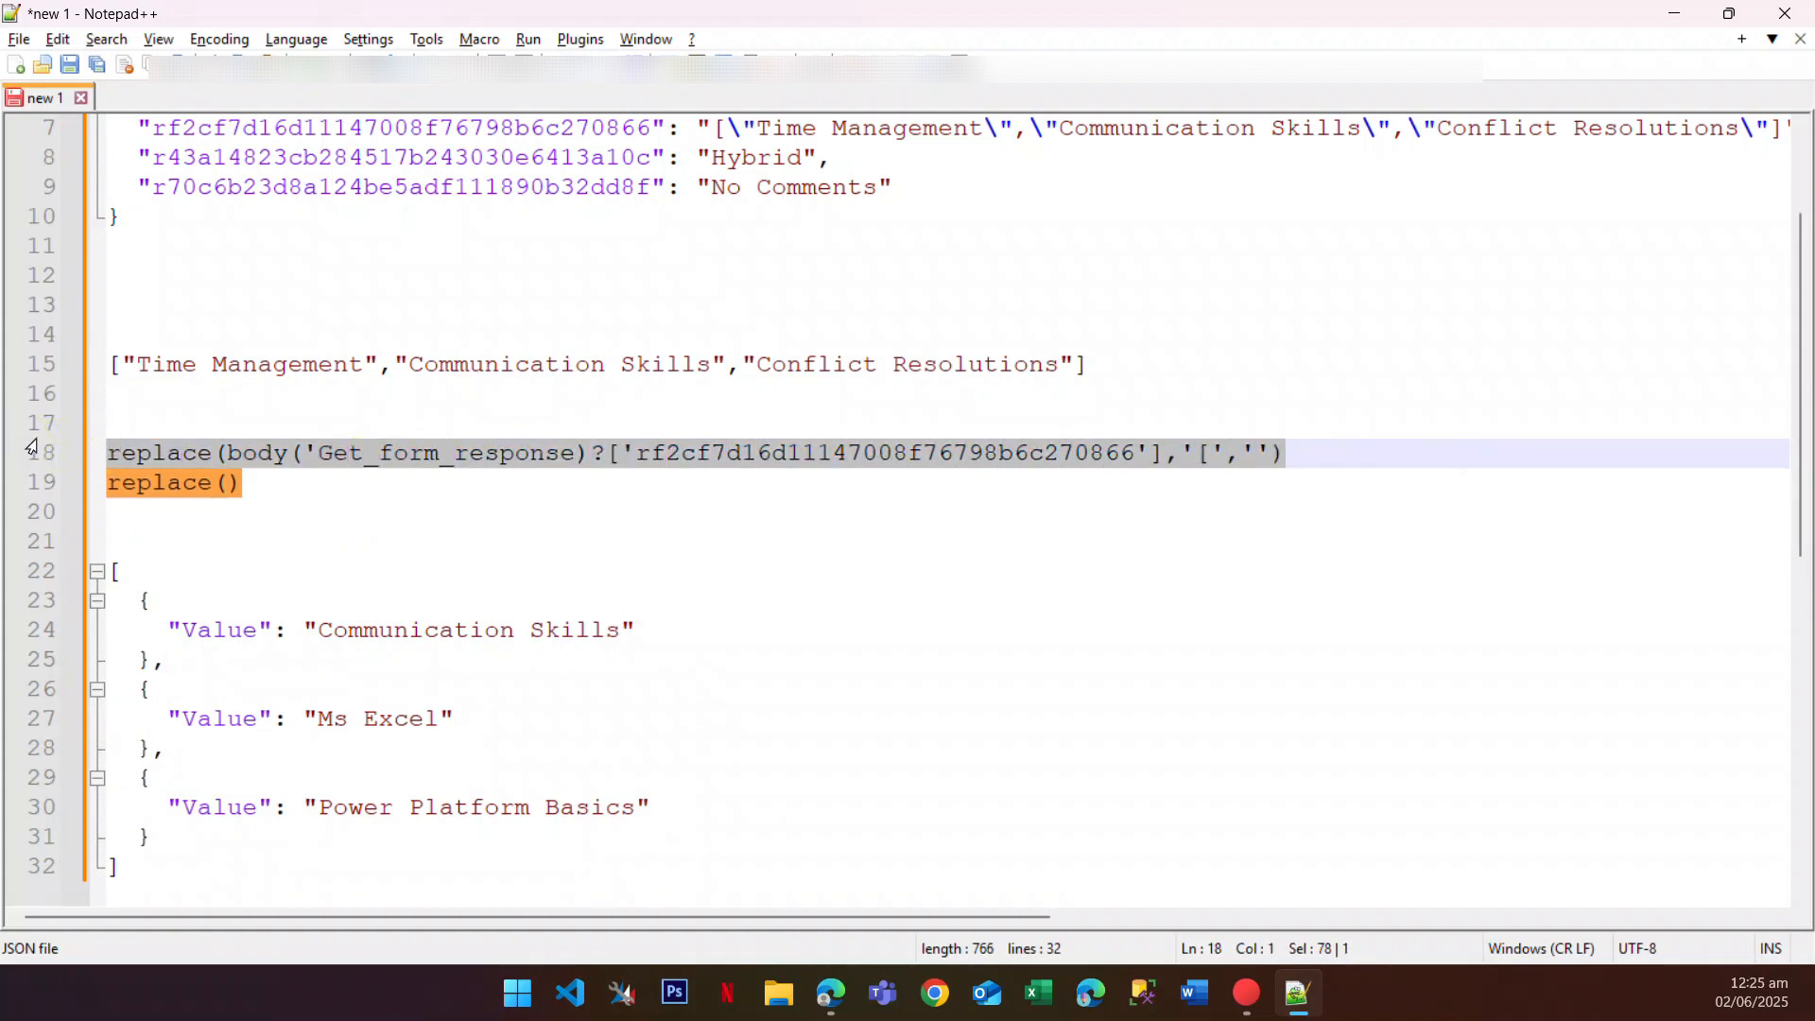
pyautogui.press('Delete')
pyautogui.click(227, 483)
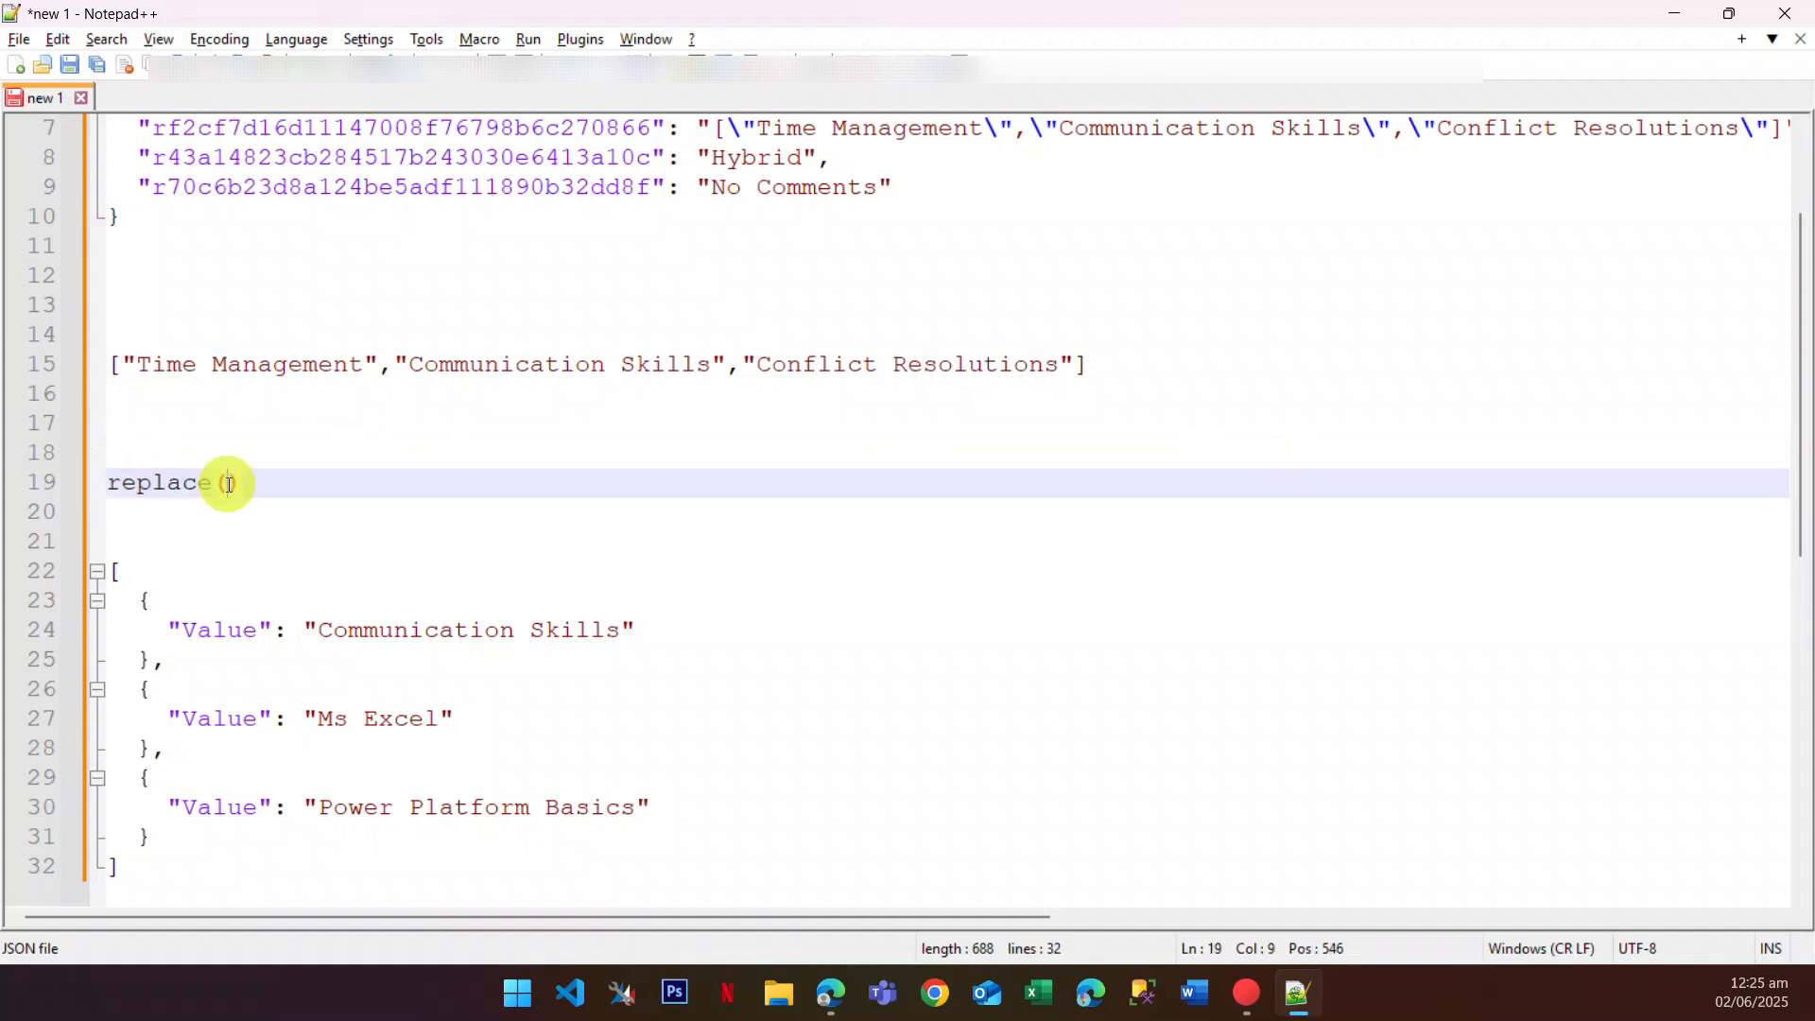
pyautogui.hotkey('ctrl', 'v')
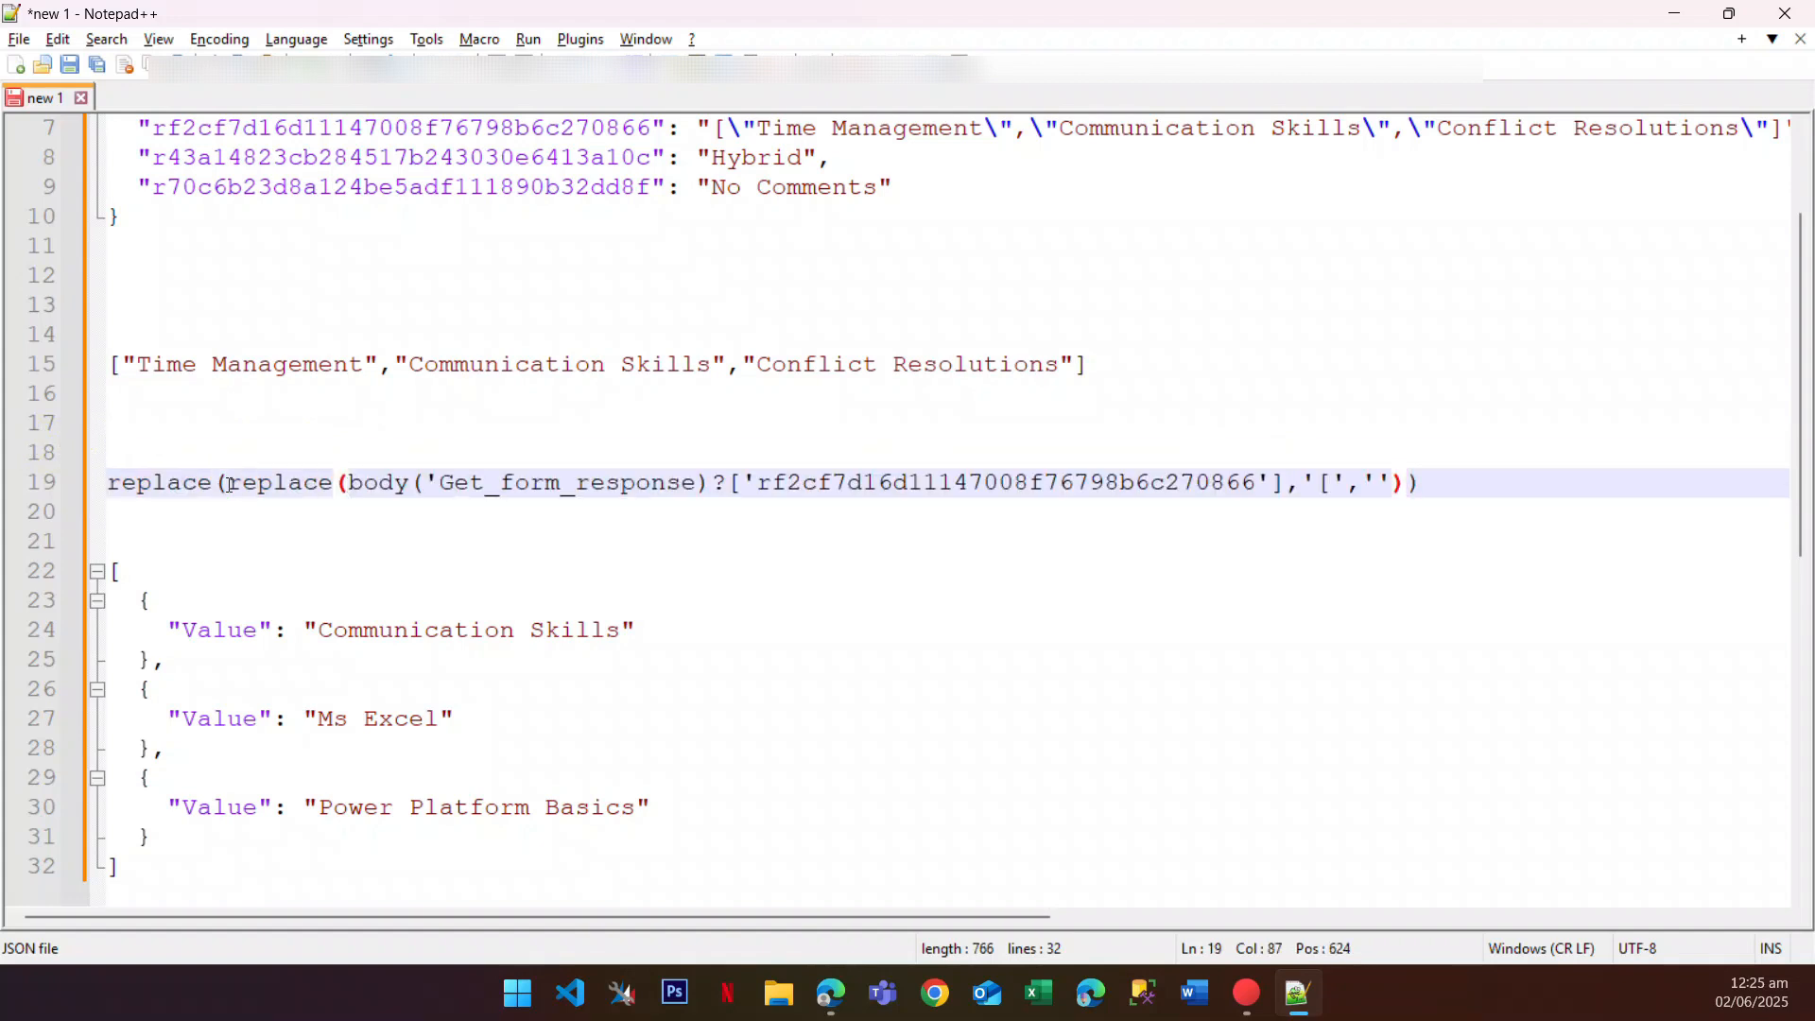
# Step: Give the outer replace on line 19 the arguments ']' and ''
pyautogui.write(",''")
pyautogui.press('Left')
pyautogui.write(']')
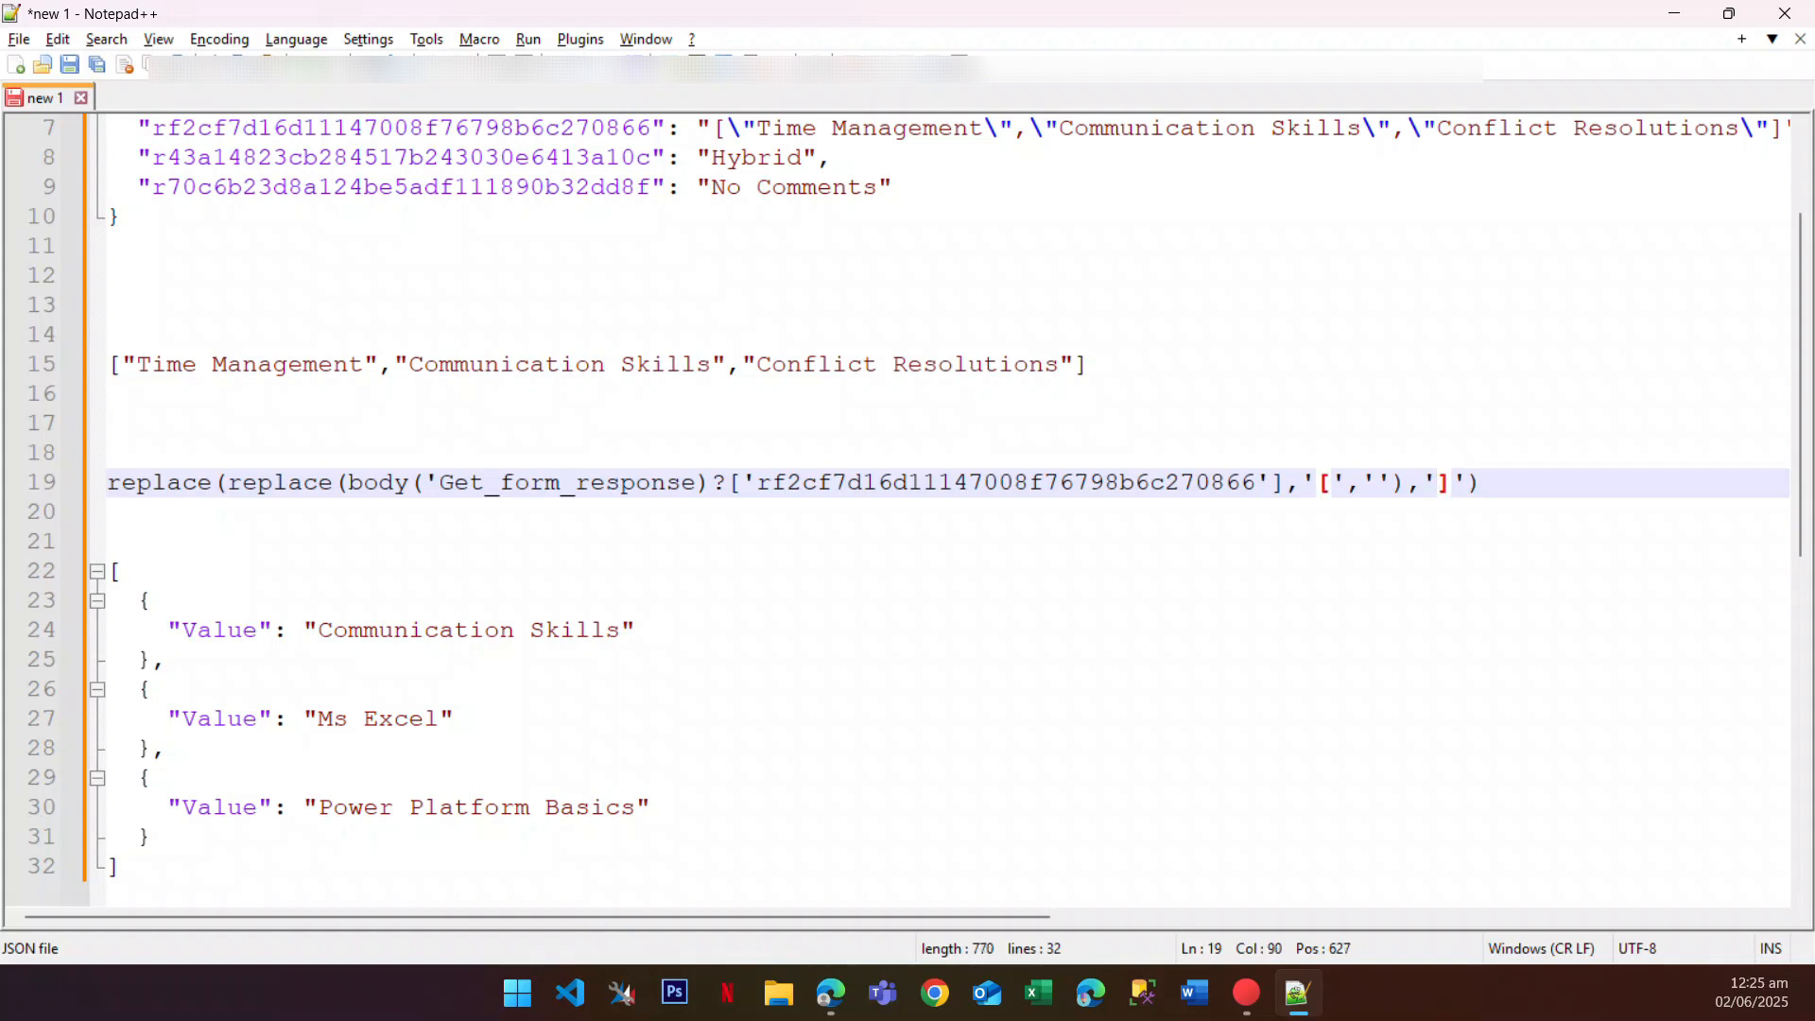
pyautogui.press('Right')
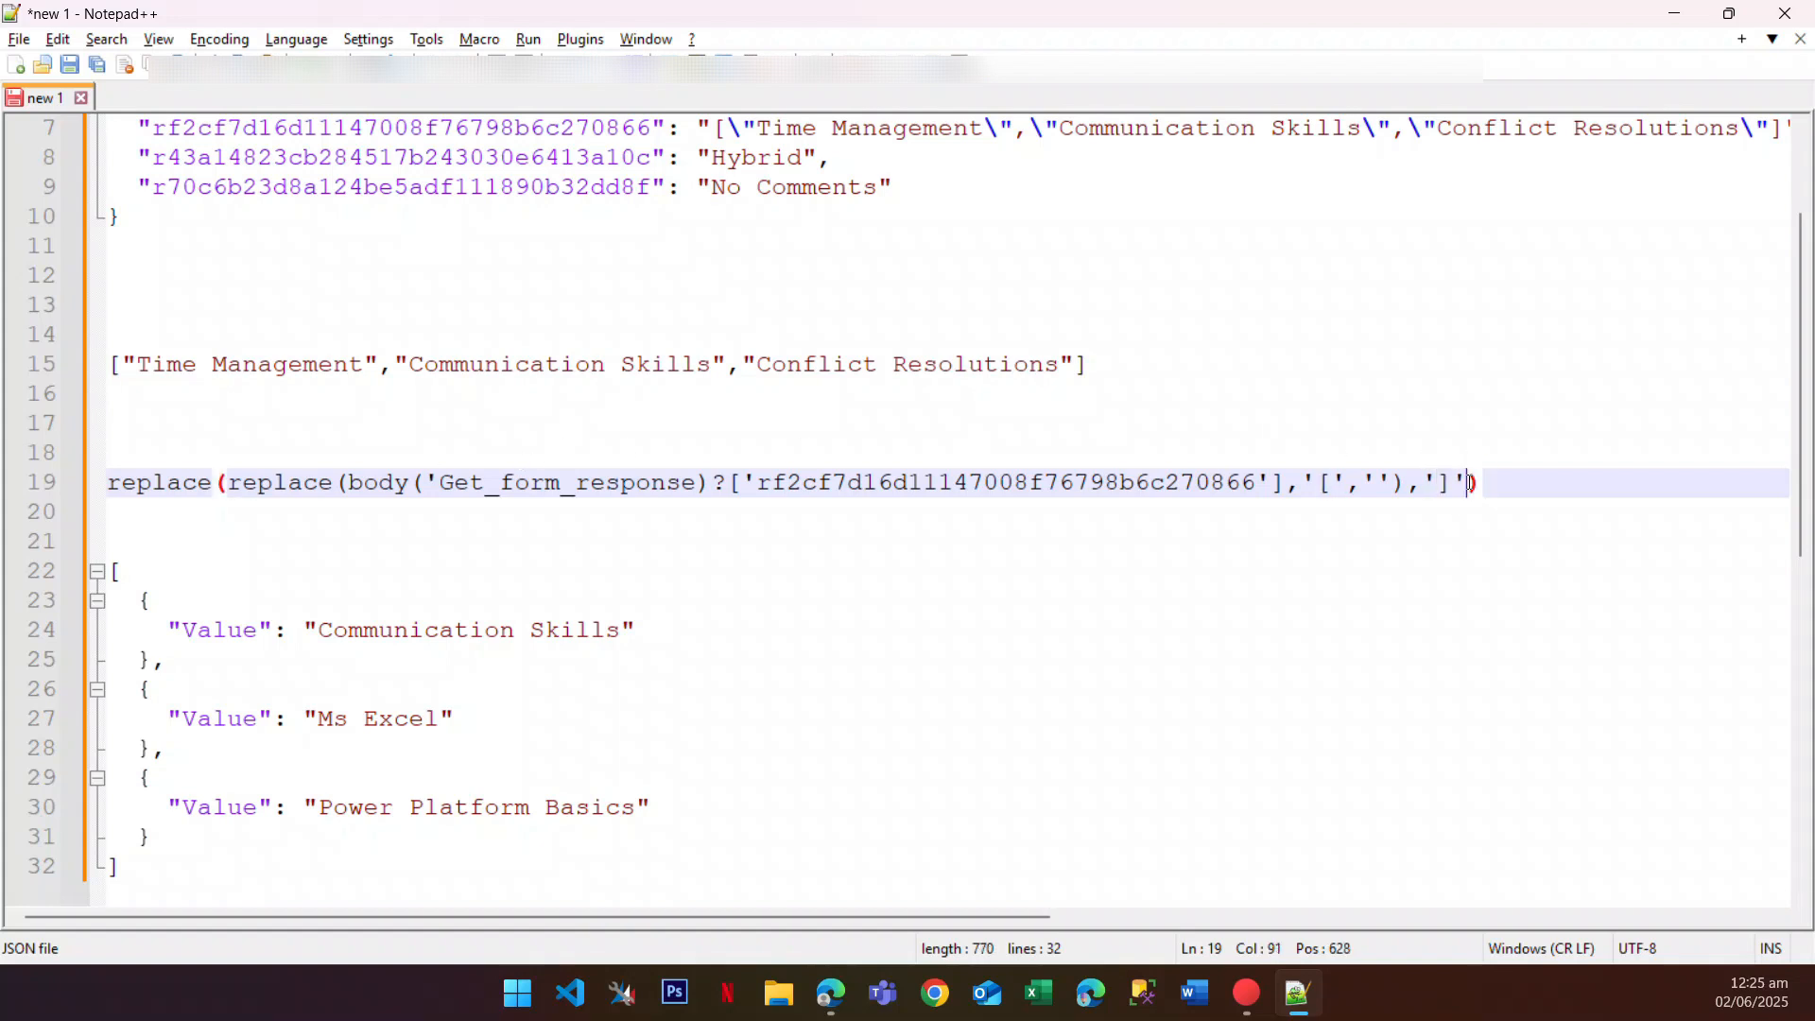
pyautogui.write(",''")
# Step: Add a third replace() on line 20 and move the nested two-level replace expression into it
pyautogui.click(1563, 478)
pyautogui.press('Return')
pyautogui.write('r')
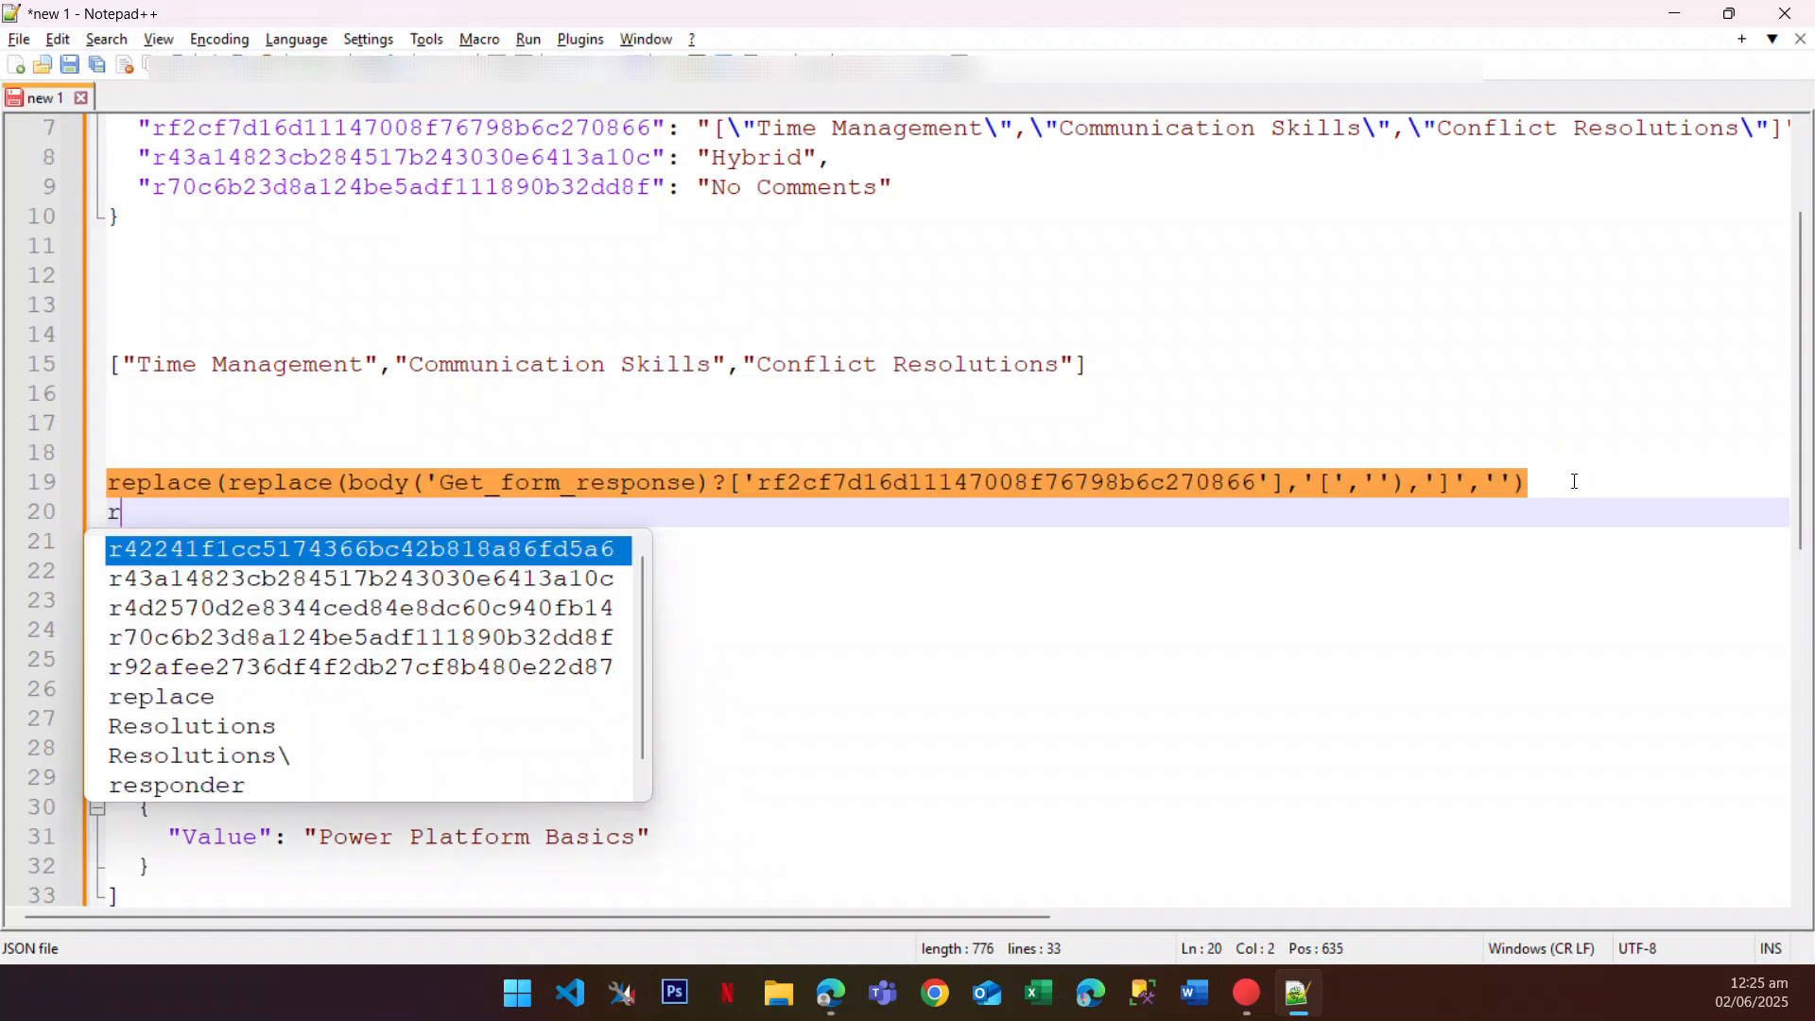
pyautogui.write('eplace()(')
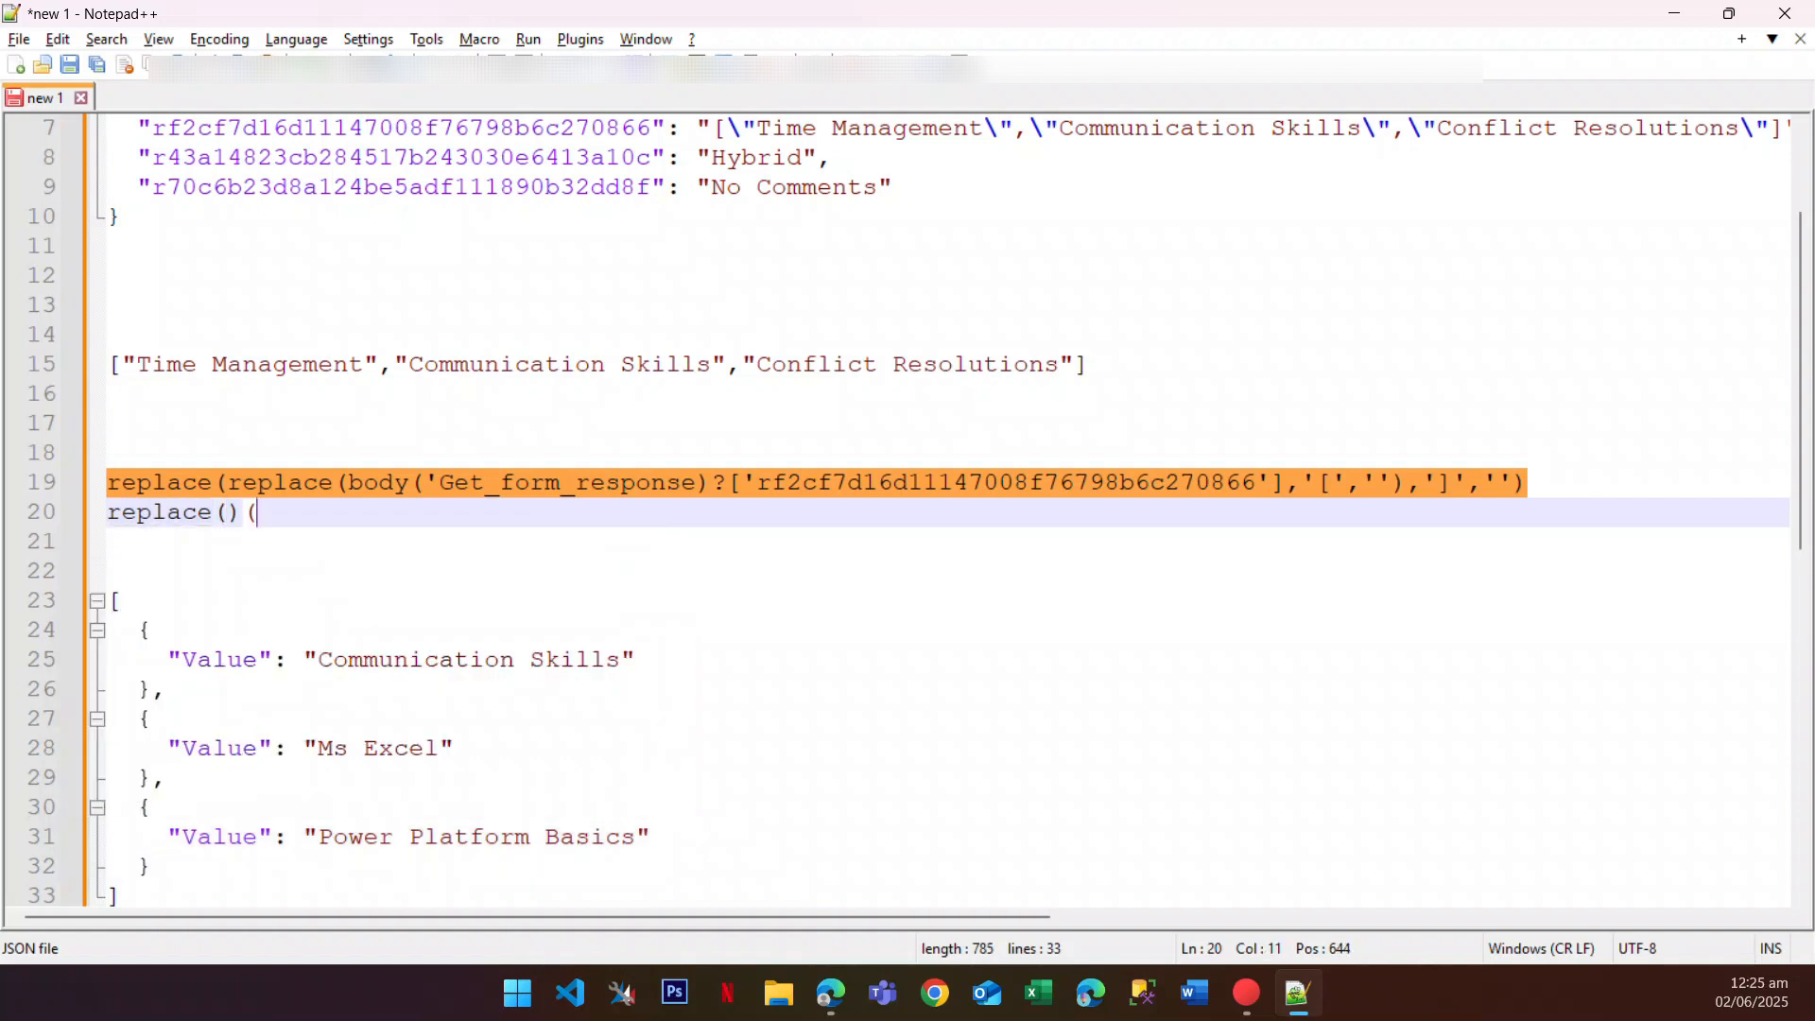
pyautogui.press('BackSpace')
pyautogui.press('Left')
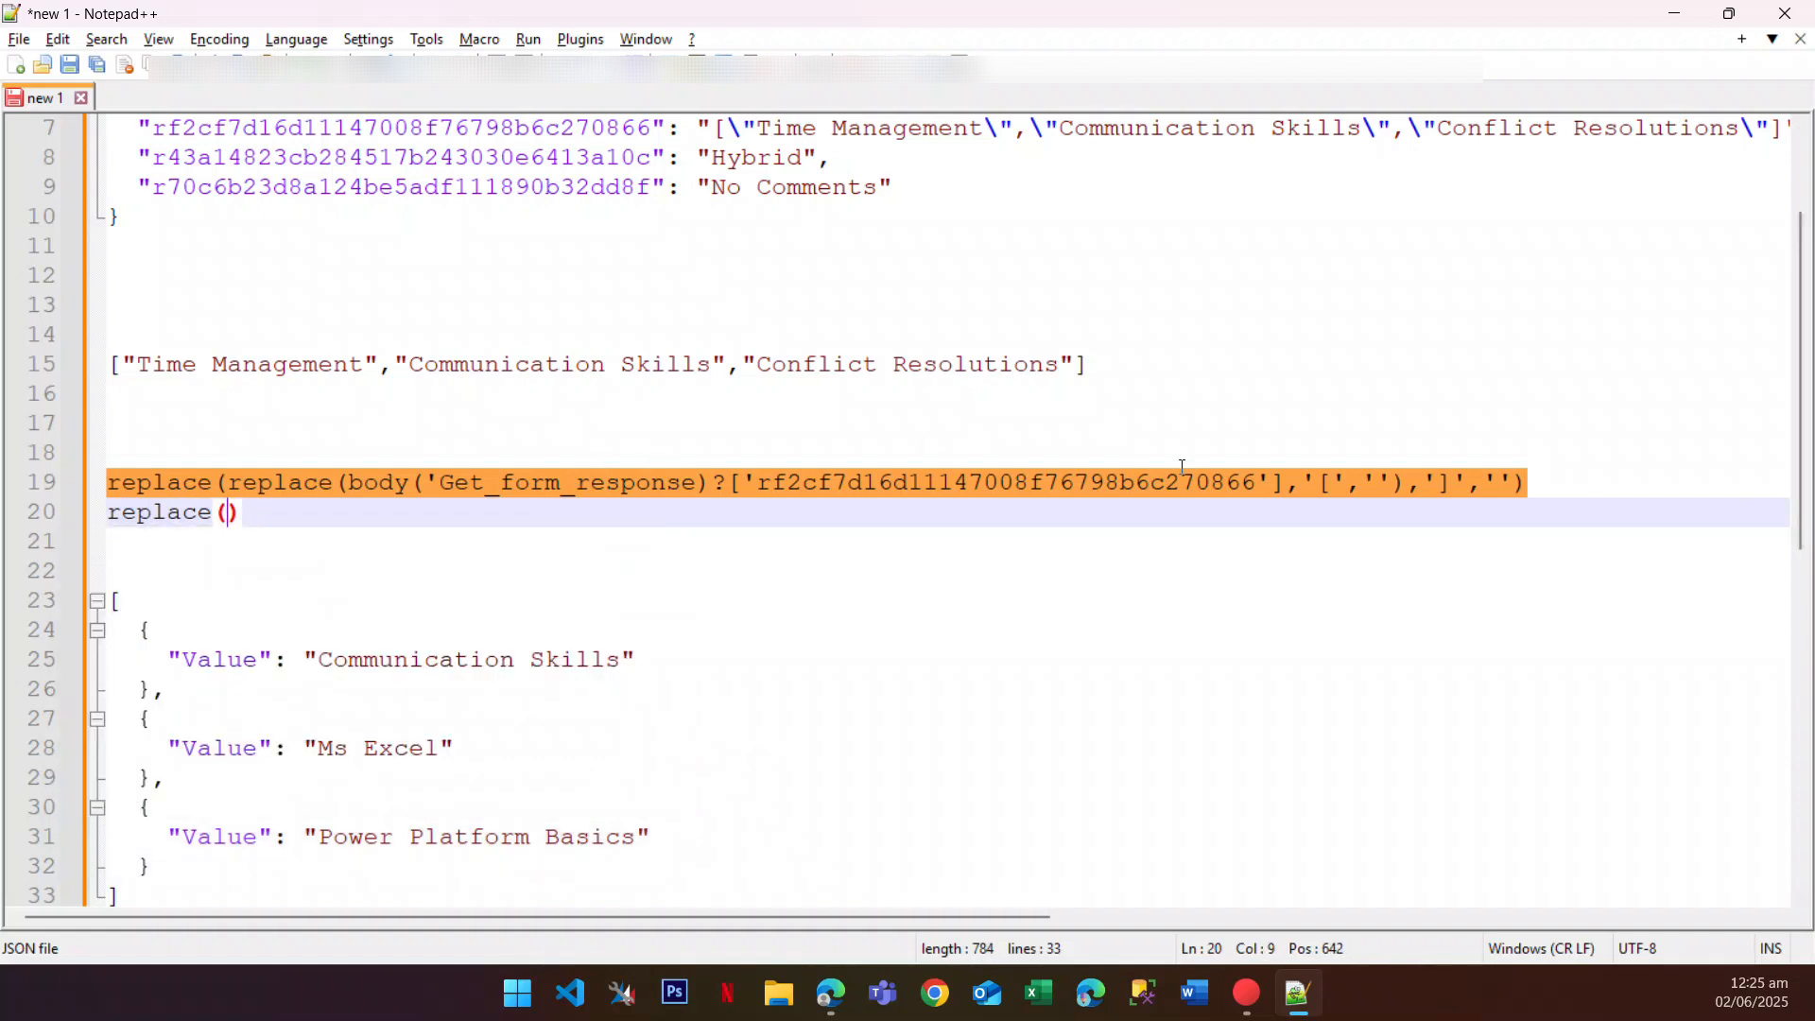
pyautogui.moveTo(1557, 491); pyautogui.dragTo(58, 484)
pyautogui.hotkey('ctrl', 'x')
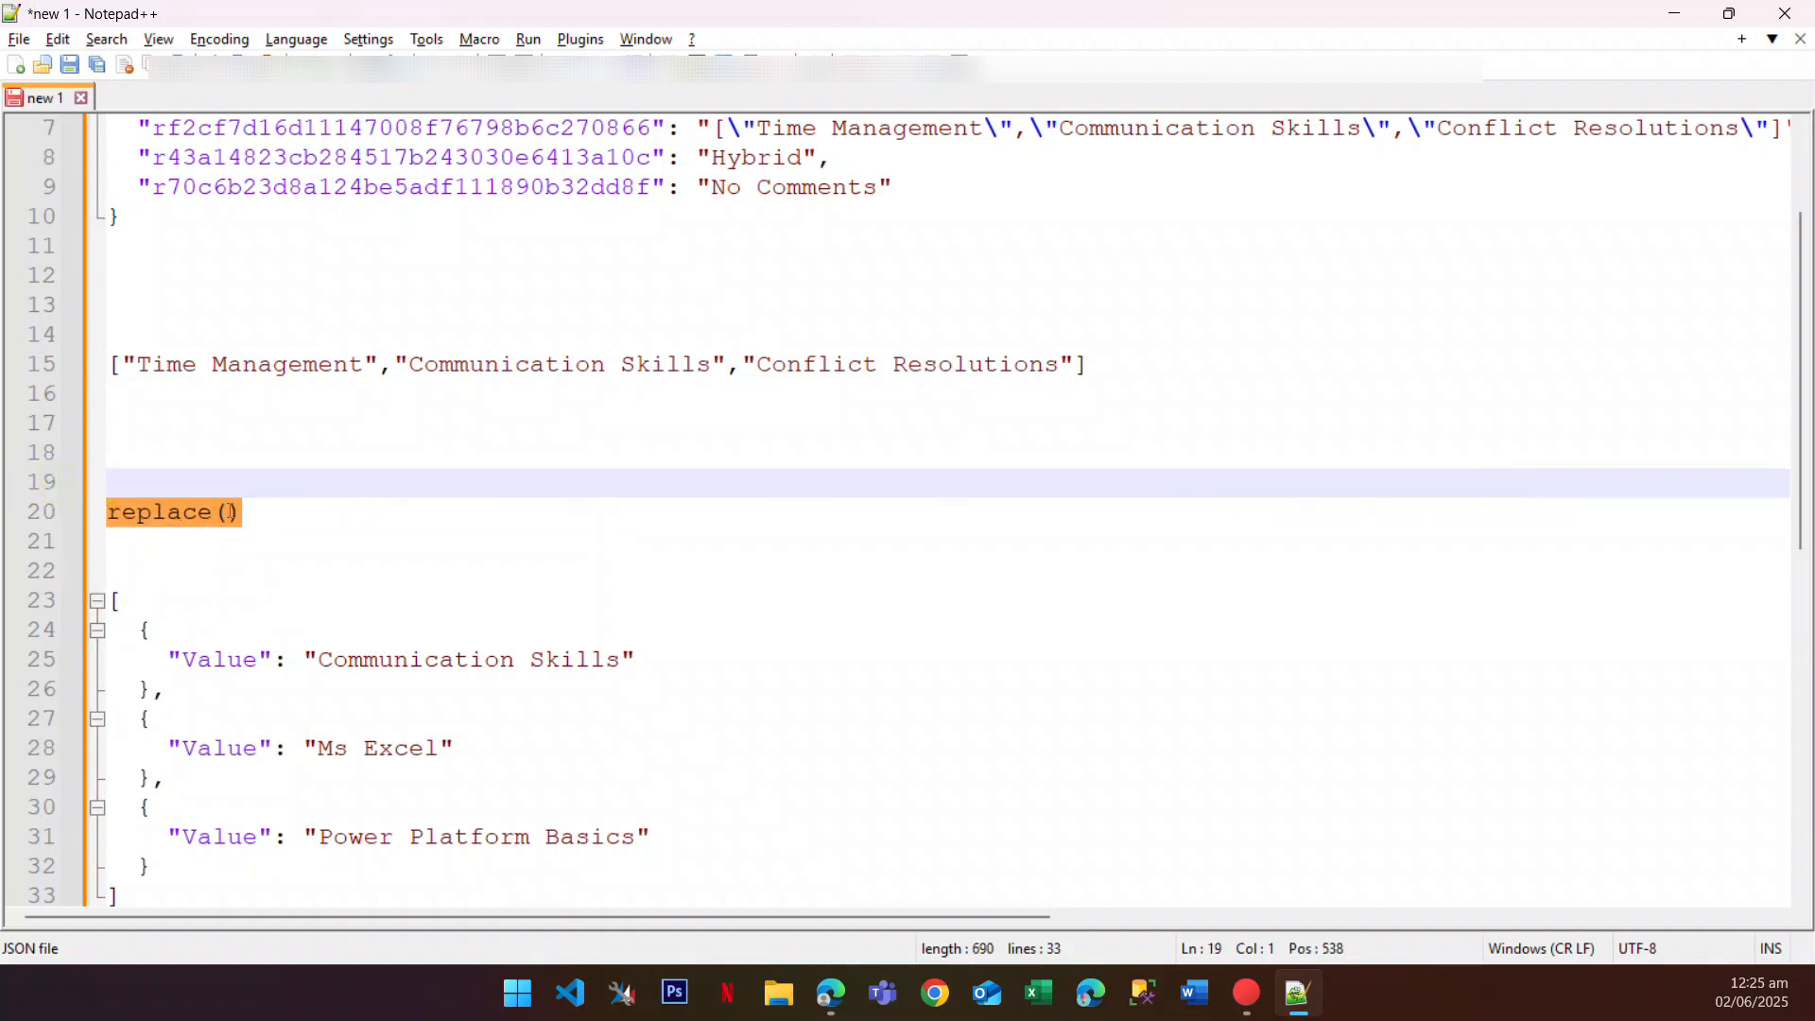
pyautogui.click(228, 512)
pyautogui.hotkey('ctrl', 'v')
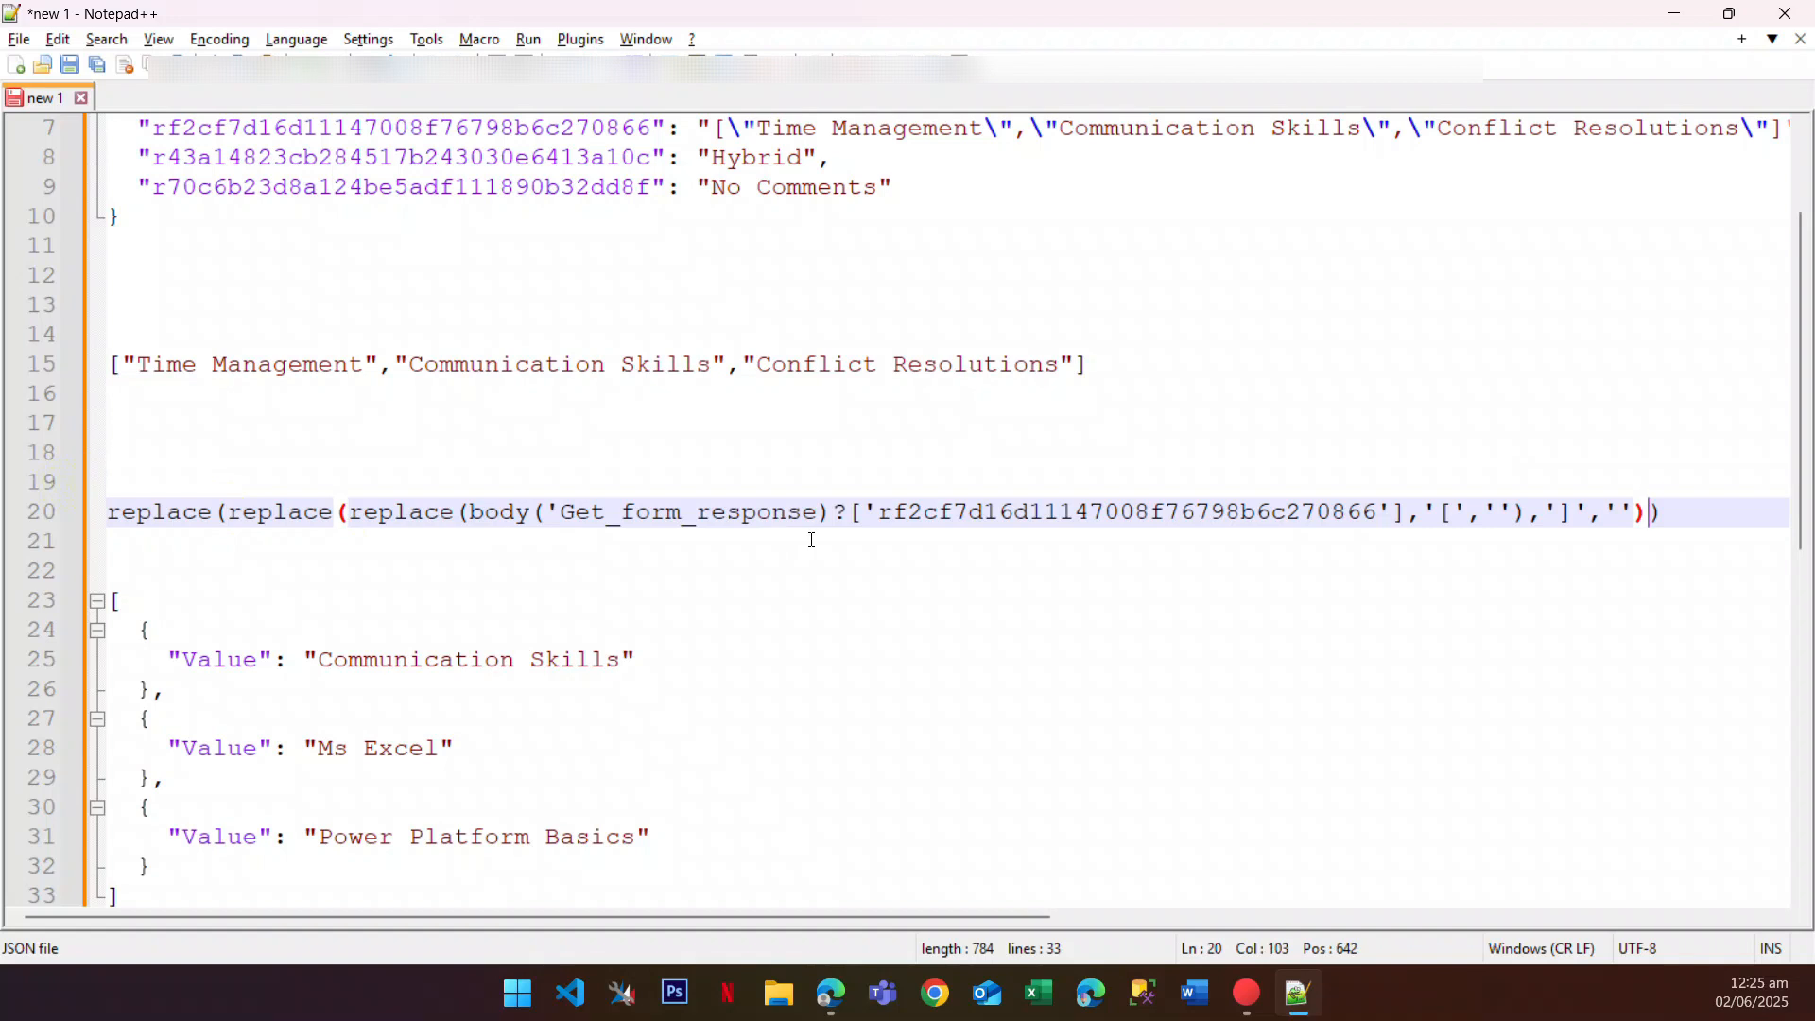
# Step: Give the outermost replace on line 20 the arguments '"' and ''
pyautogui.write(',')
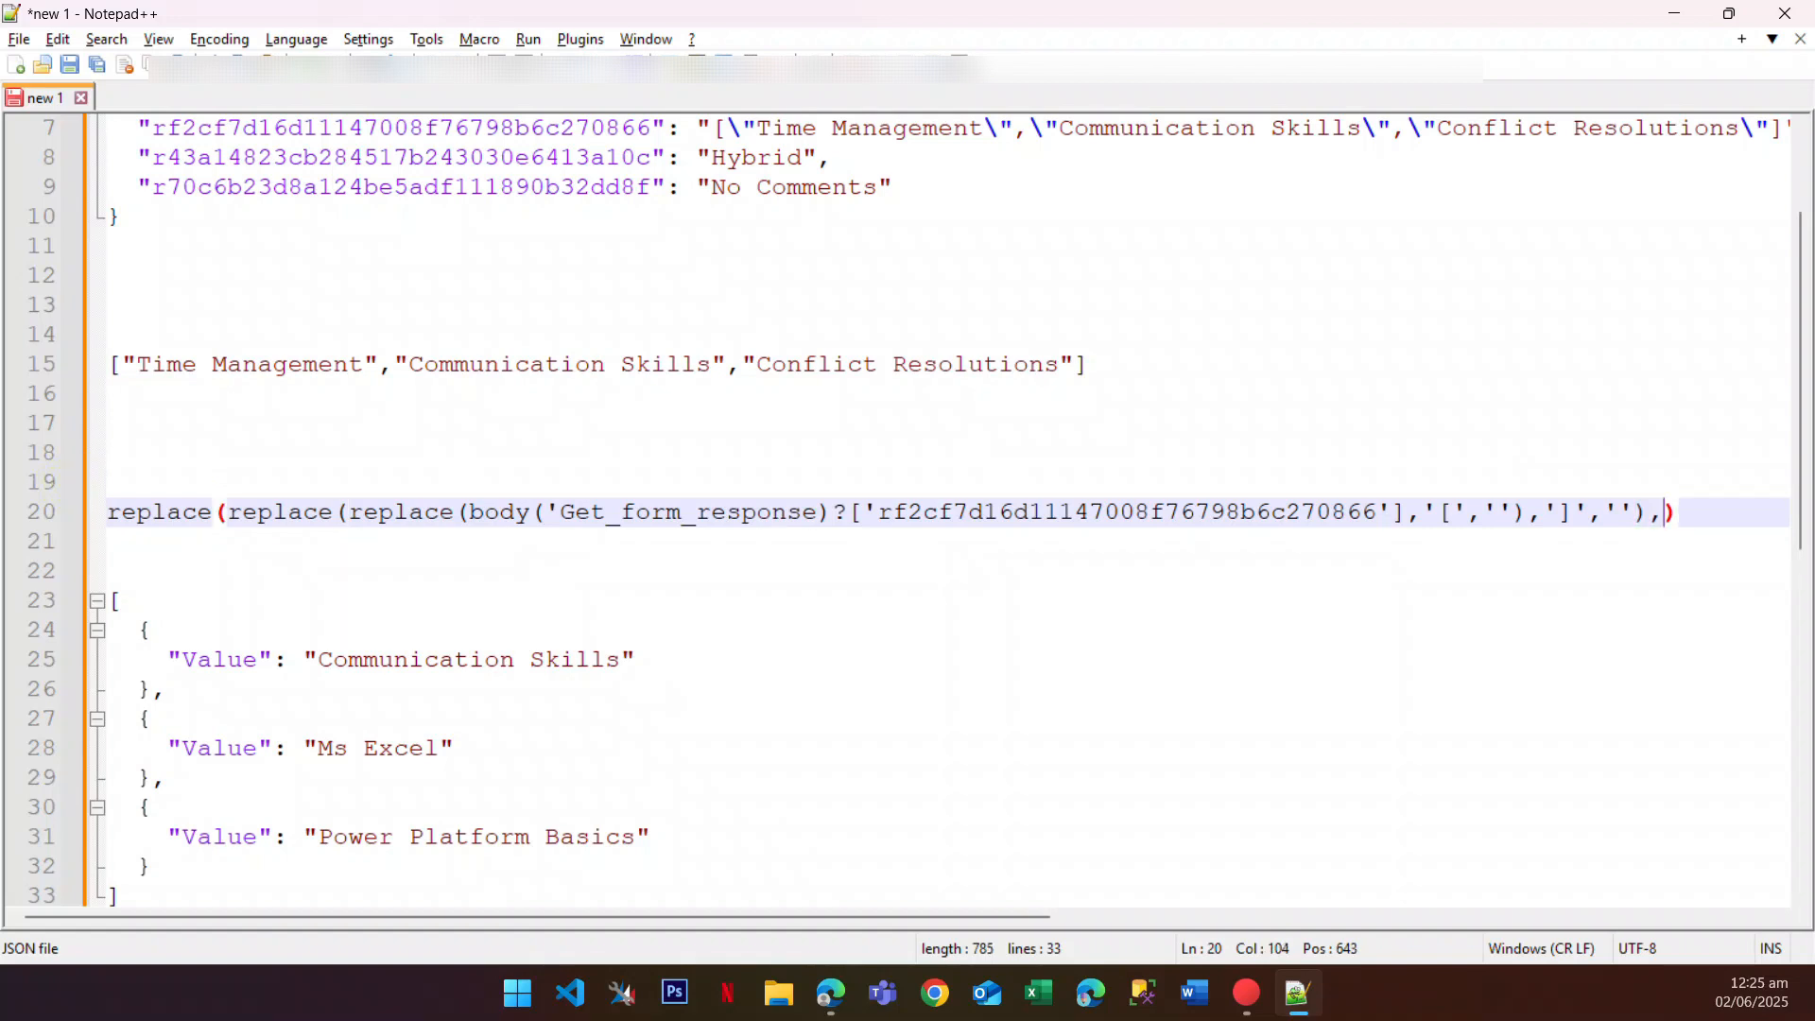
pyautogui.write("''")
pyautogui.press('Left')
pyautogui.write('"')
pyautogui.press('Right')
pyautogui.write(",''")
pyautogui.moveTo(1759, 515); pyautogui.dragTo(4, 503)
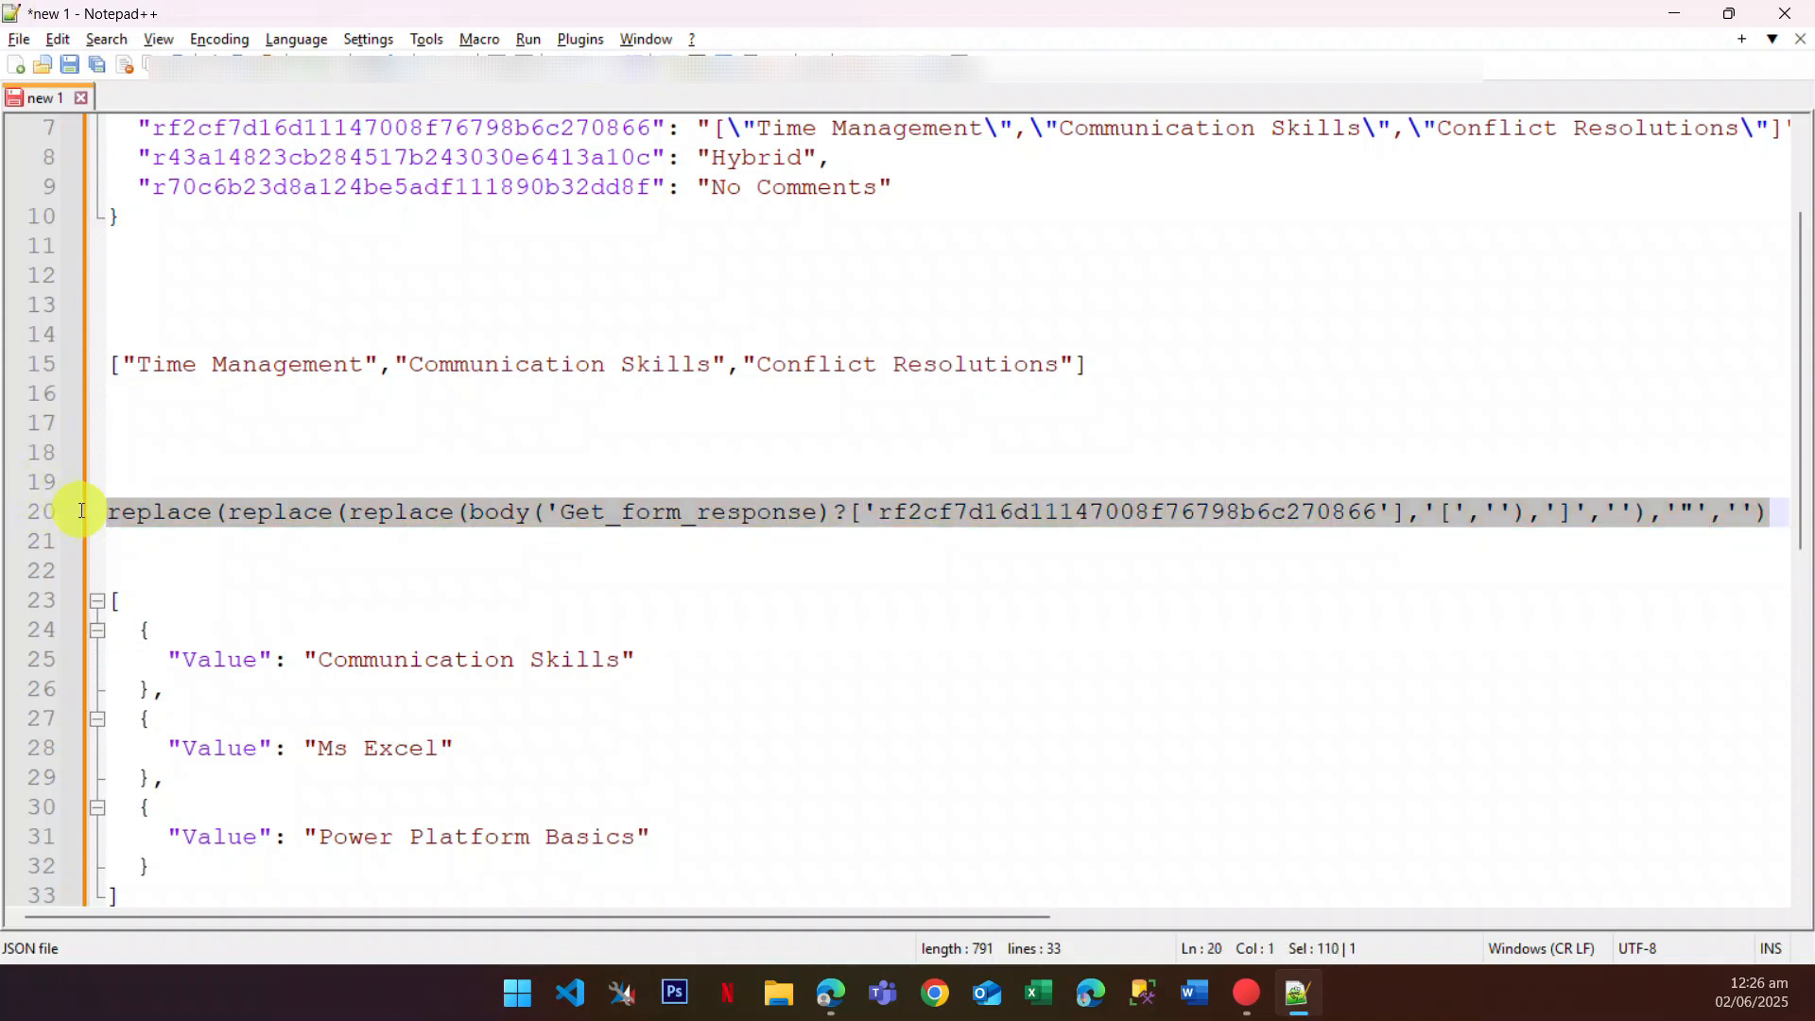
pyautogui.click(275, 430)
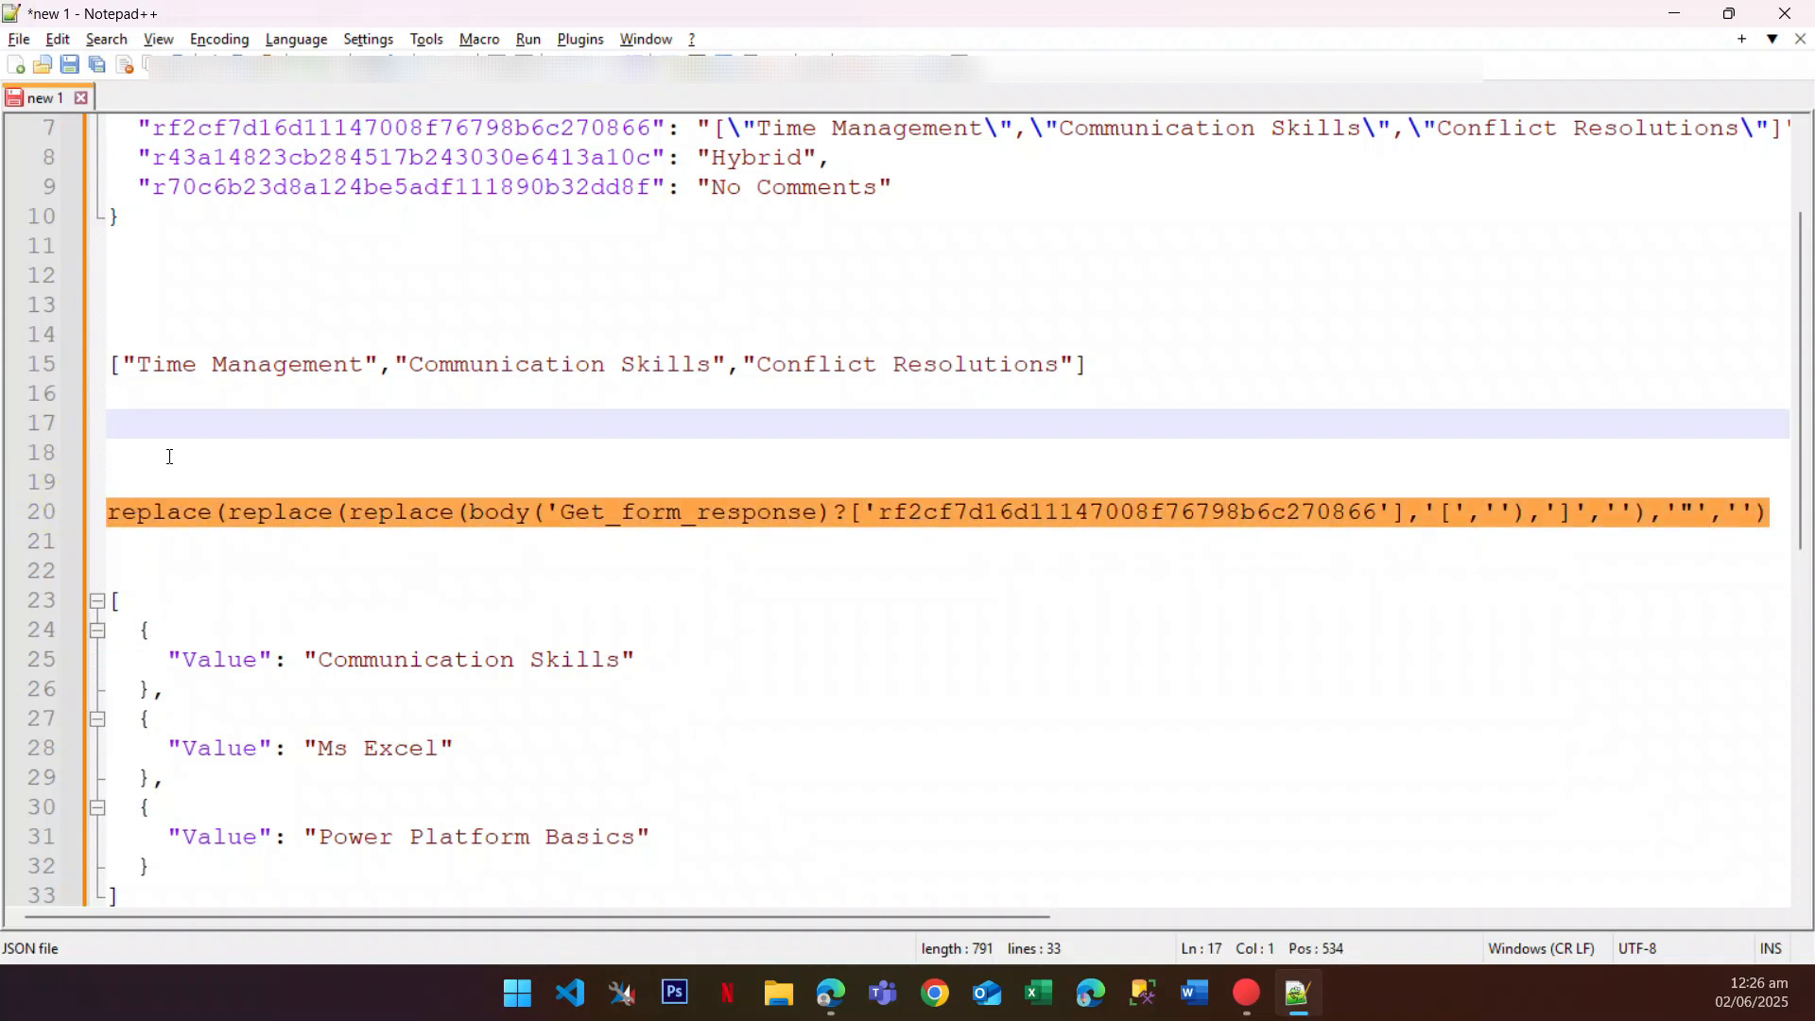
# Step: Strip the square brackets and double quotes from the sample array on line 15, leaving Time Management,Communication Skills,Conflict Resolutions
pyautogui.click(141, 365)
pyautogui.press('BackSpace')
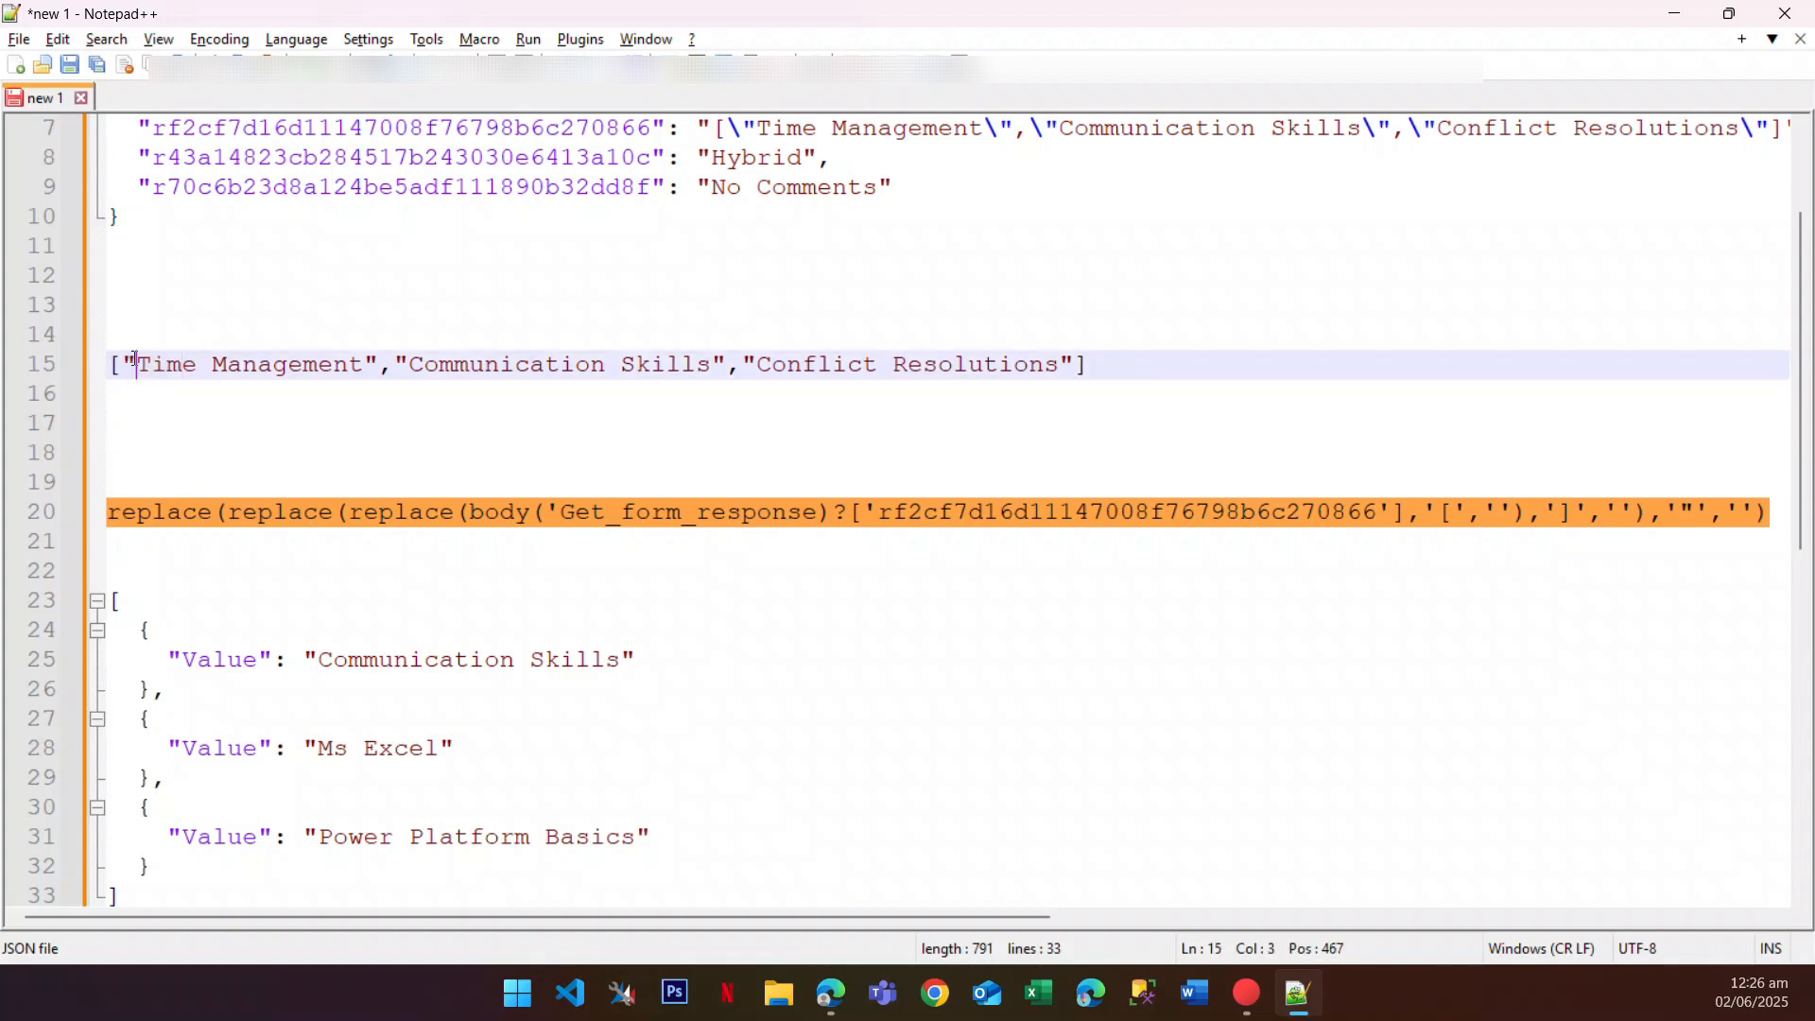
pyautogui.press('BackSpace')
pyautogui.click(343, 360)
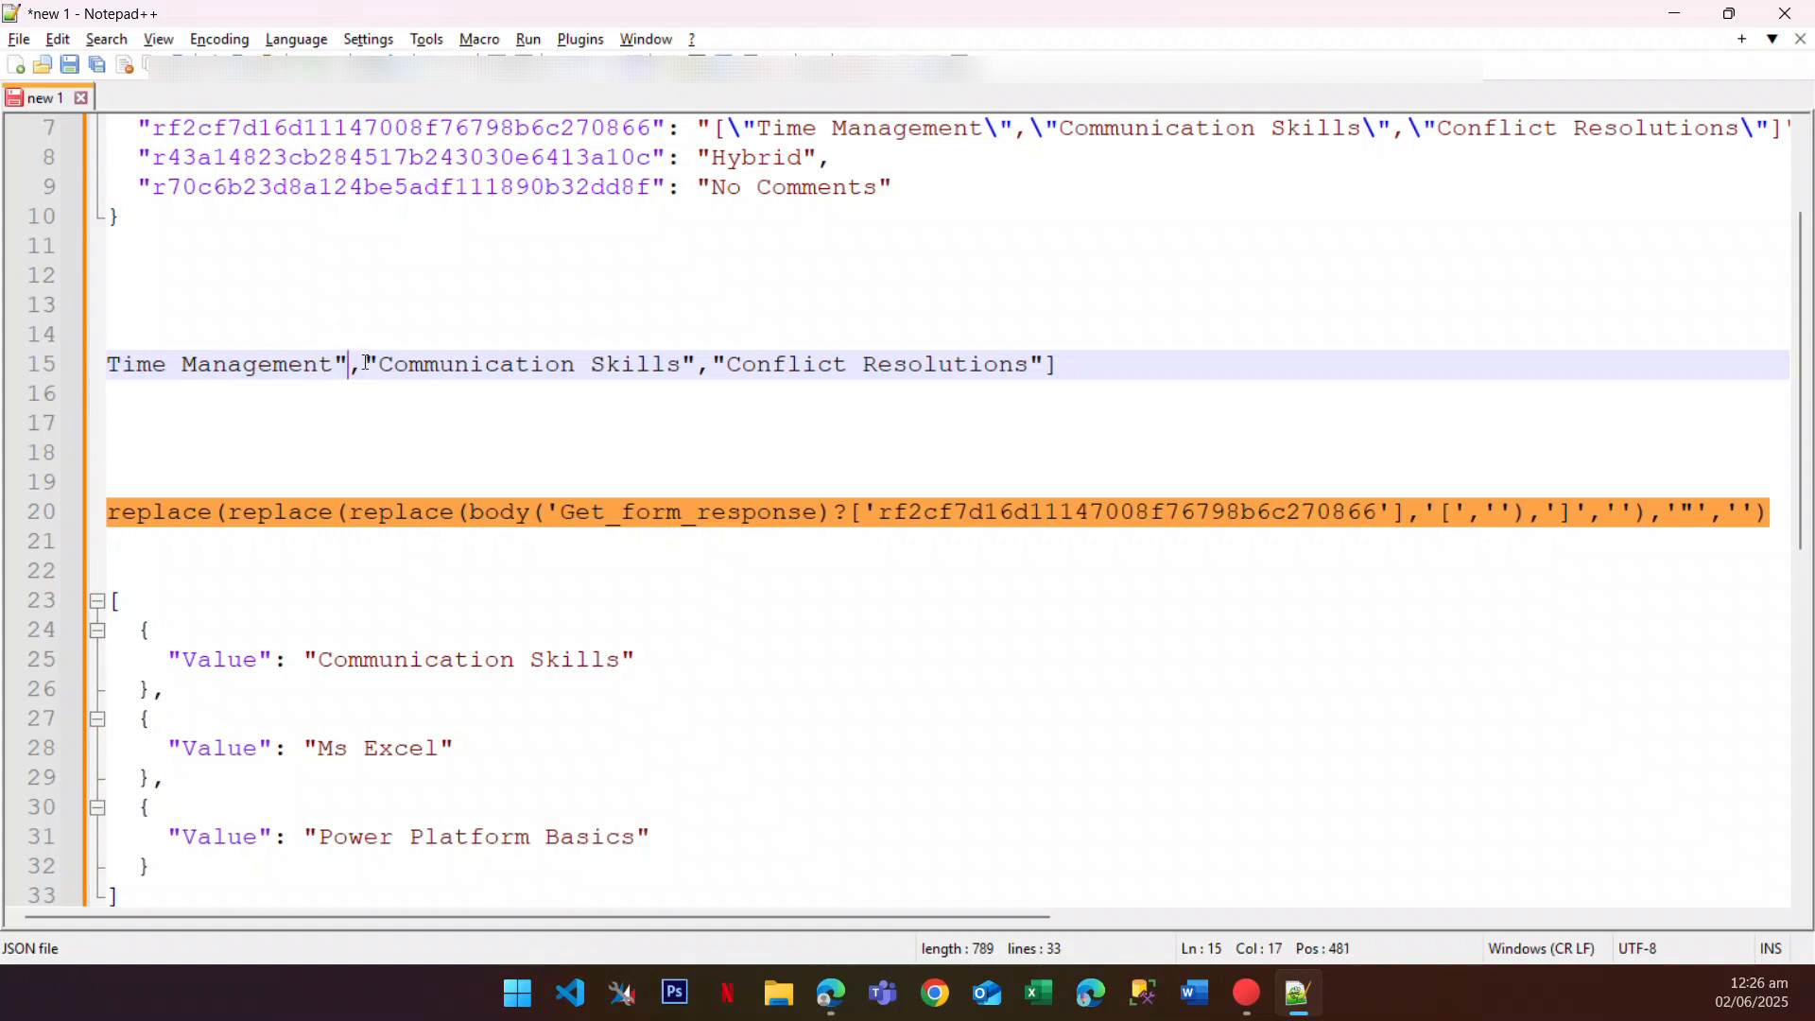
pyautogui.press('BackSpace')
pyautogui.click(365, 360)
pyautogui.press('BackSpace')
pyautogui.click(662, 362)
pyautogui.press('BackSpace')
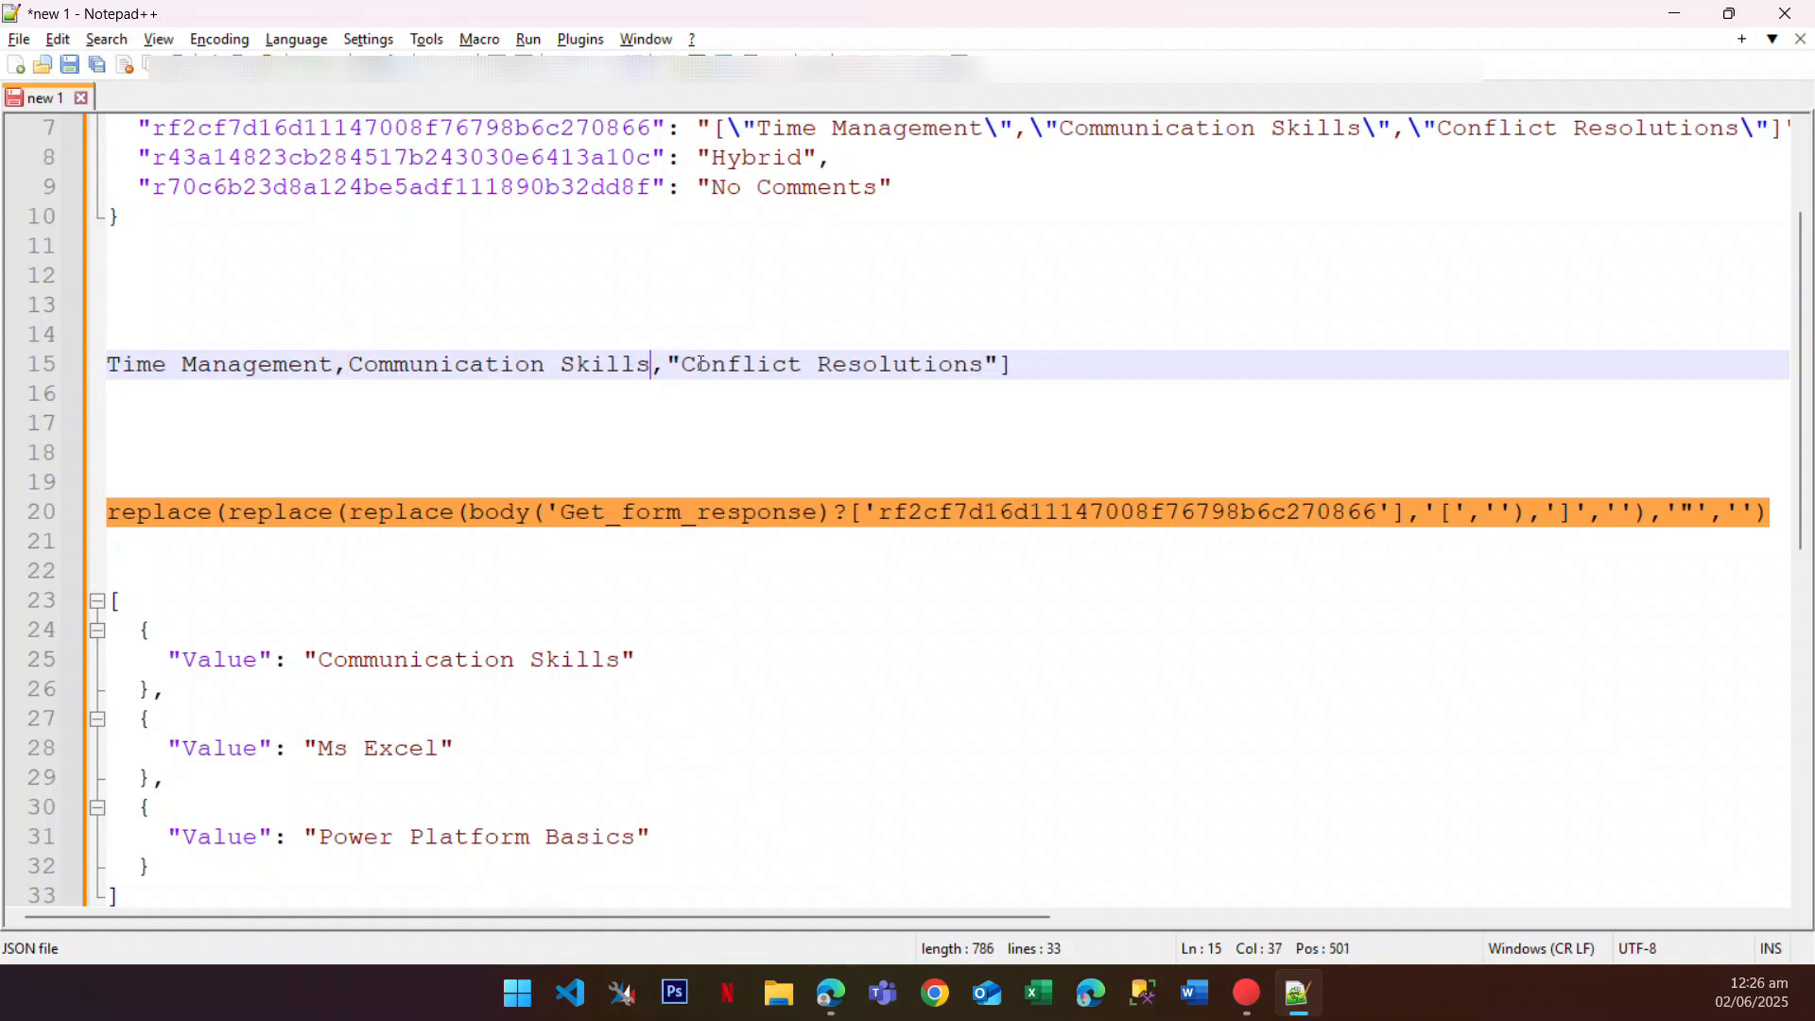
pyautogui.click(684, 364)
pyautogui.press('BackSpace')
pyautogui.click(1004, 367)
pyautogui.press('BackSpace')
pyautogui.press('BackSpace')
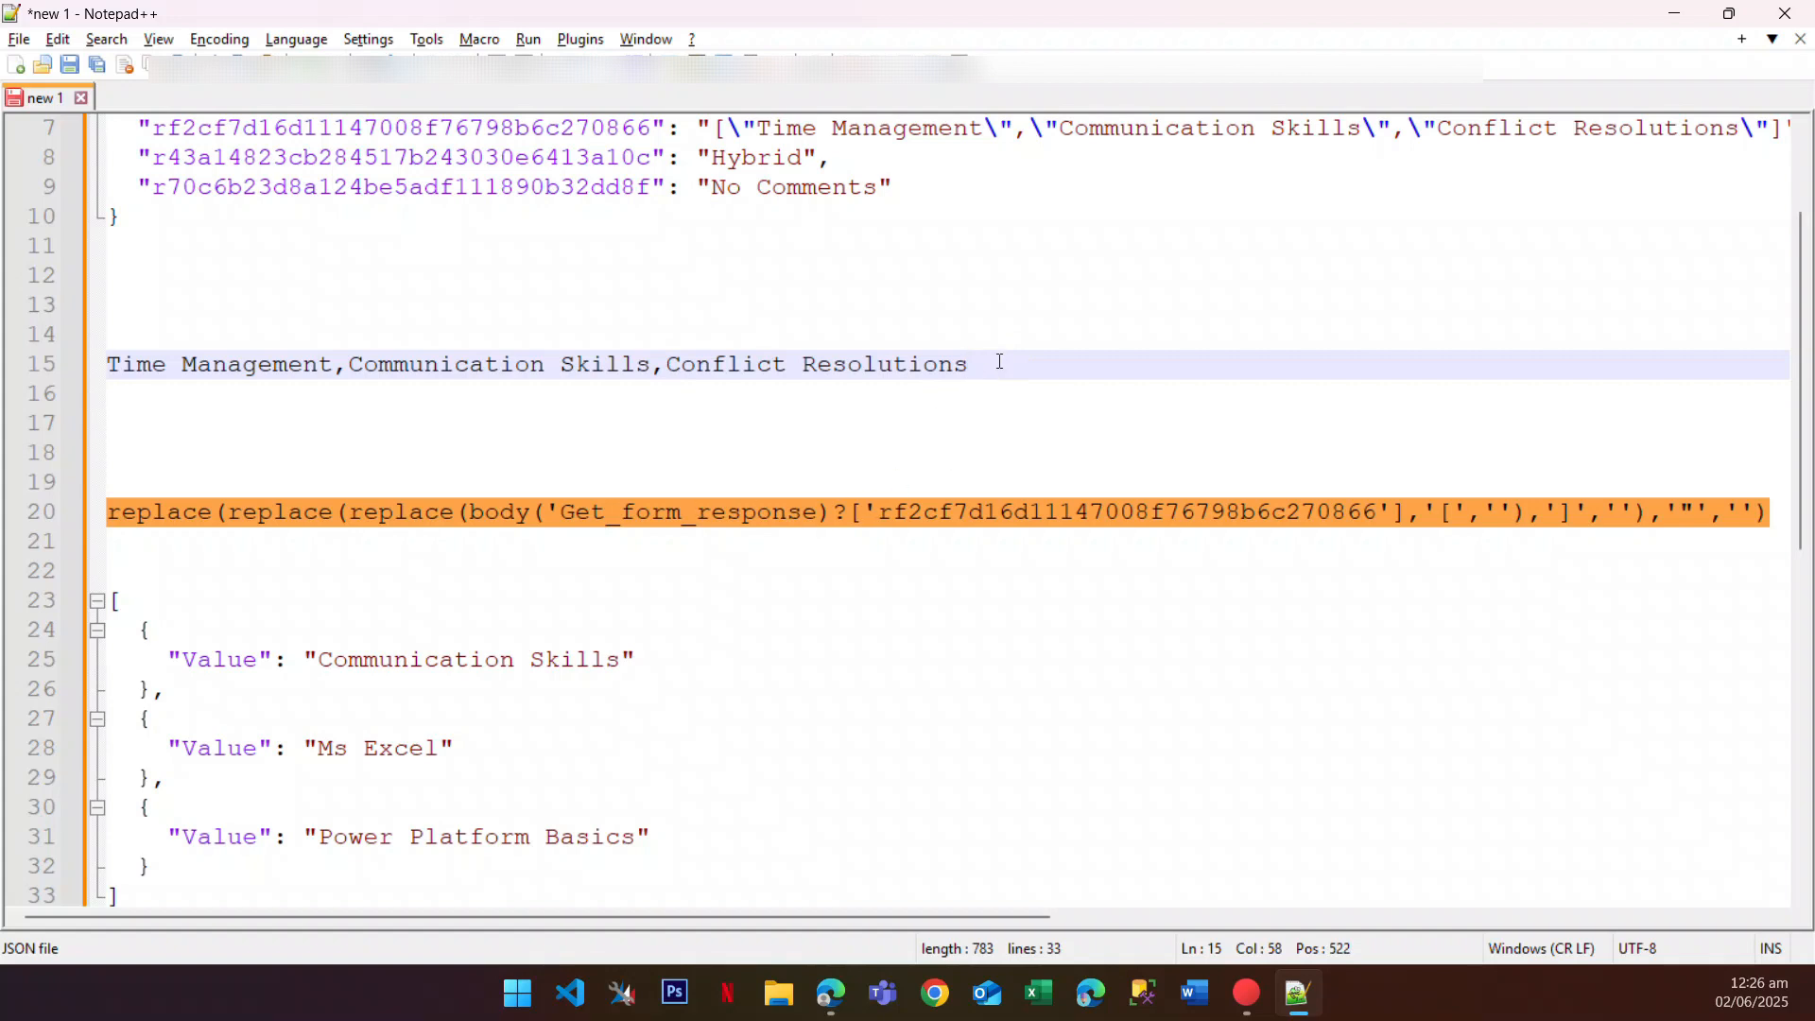
pyautogui.moveTo(1000, 362); pyautogui.dragTo(100, 384)
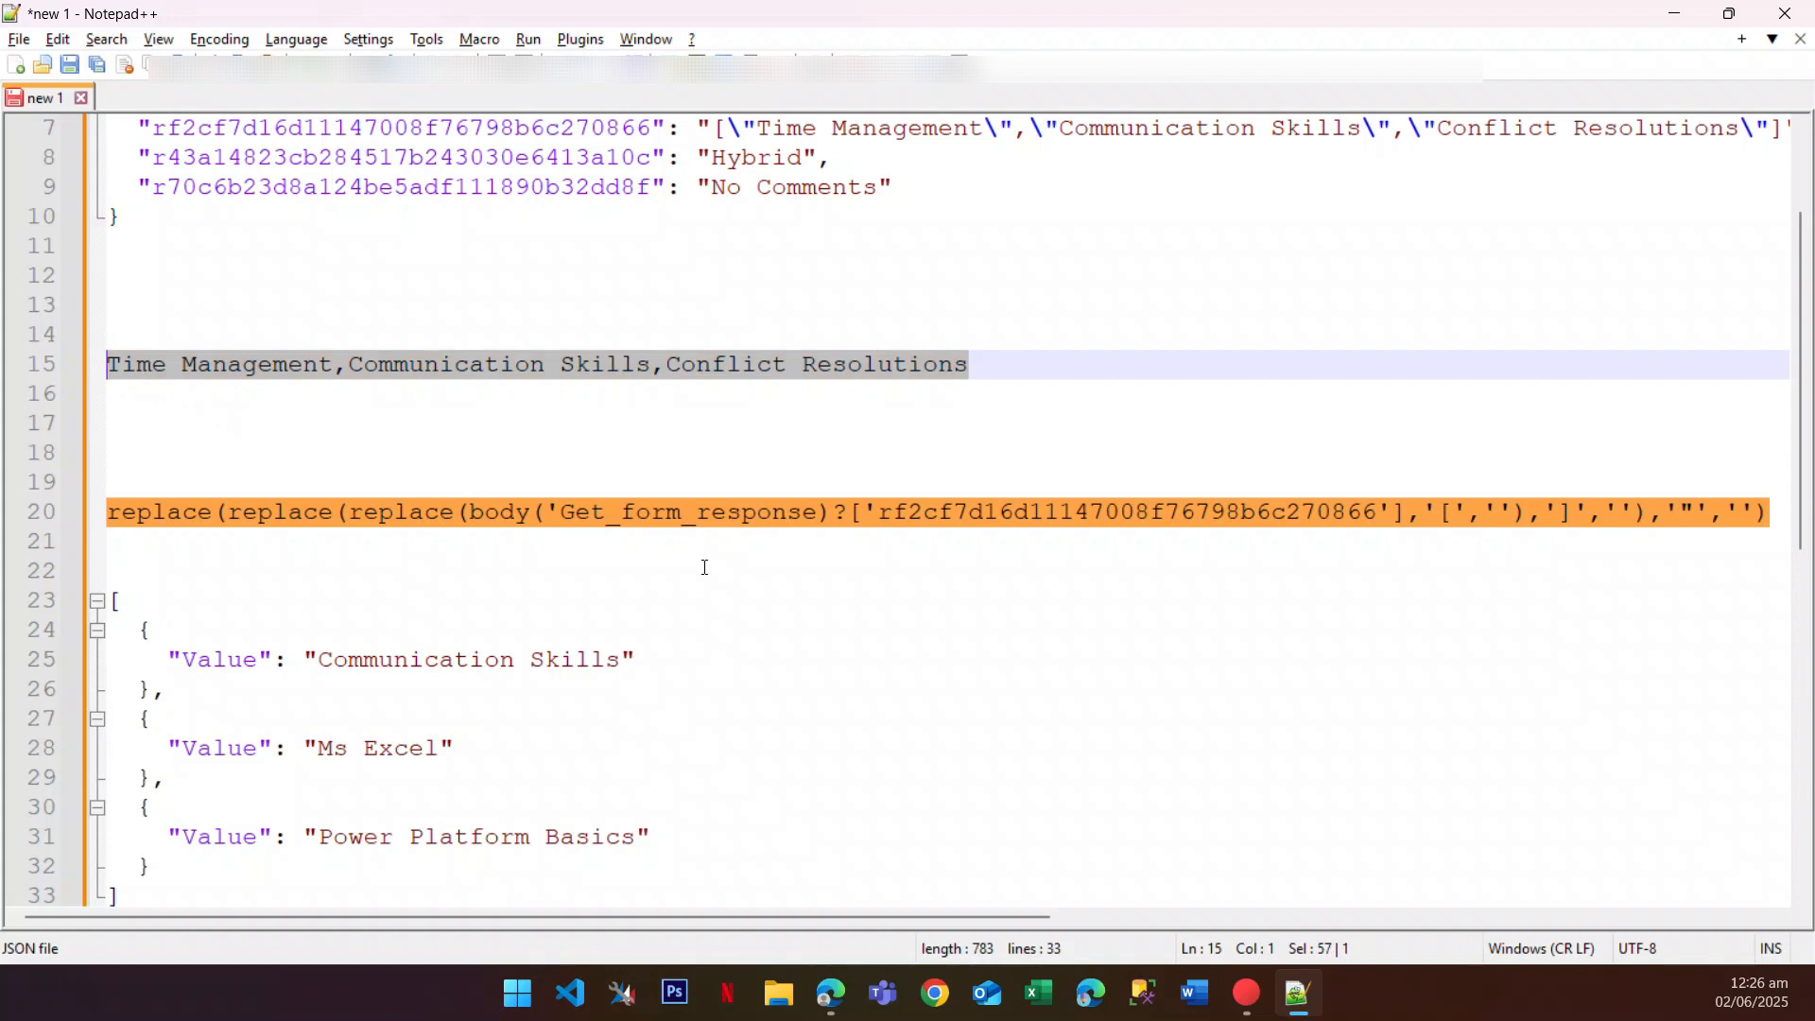
pyautogui.click(332, 567)
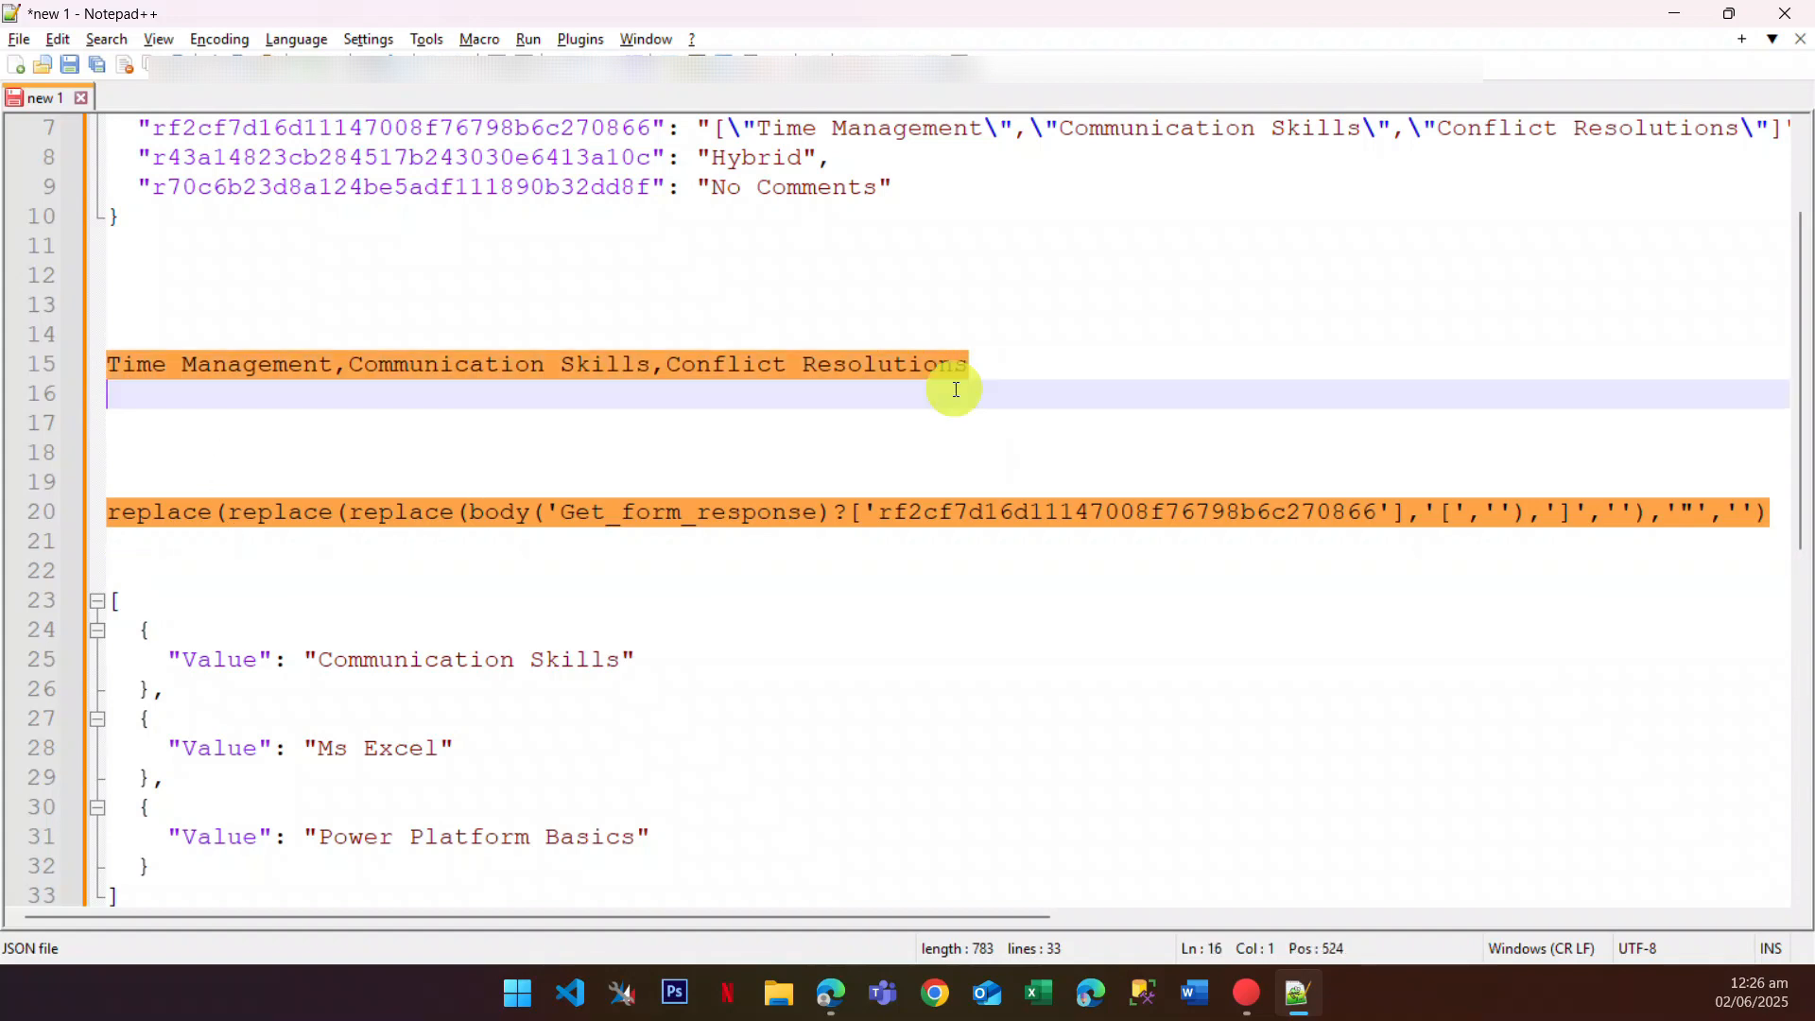
pyautogui.moveTo(948, 364); pyautogui.dragTo(117, 379)
# Step: Add a split() on line 22 and move the full nested replace expression inside its parentheses
pyautogui.click(161, 545)
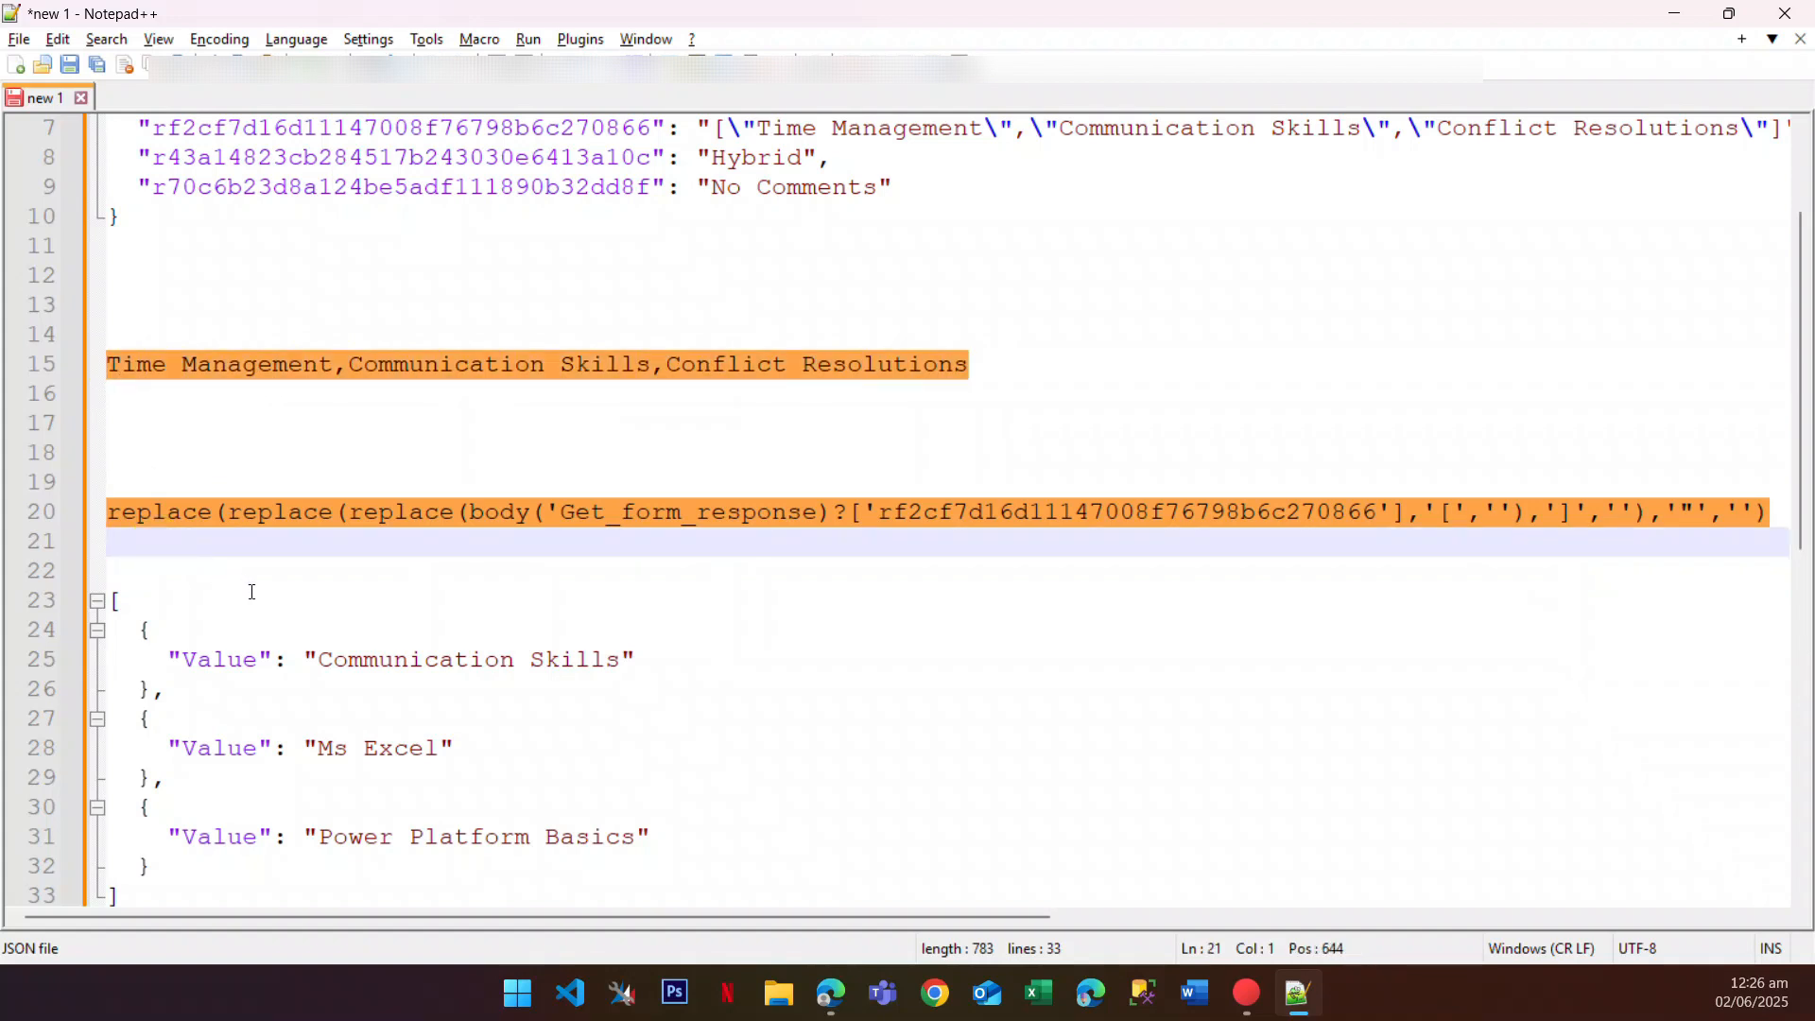
pyautogui.press('Return')
pyautogui.write('split')
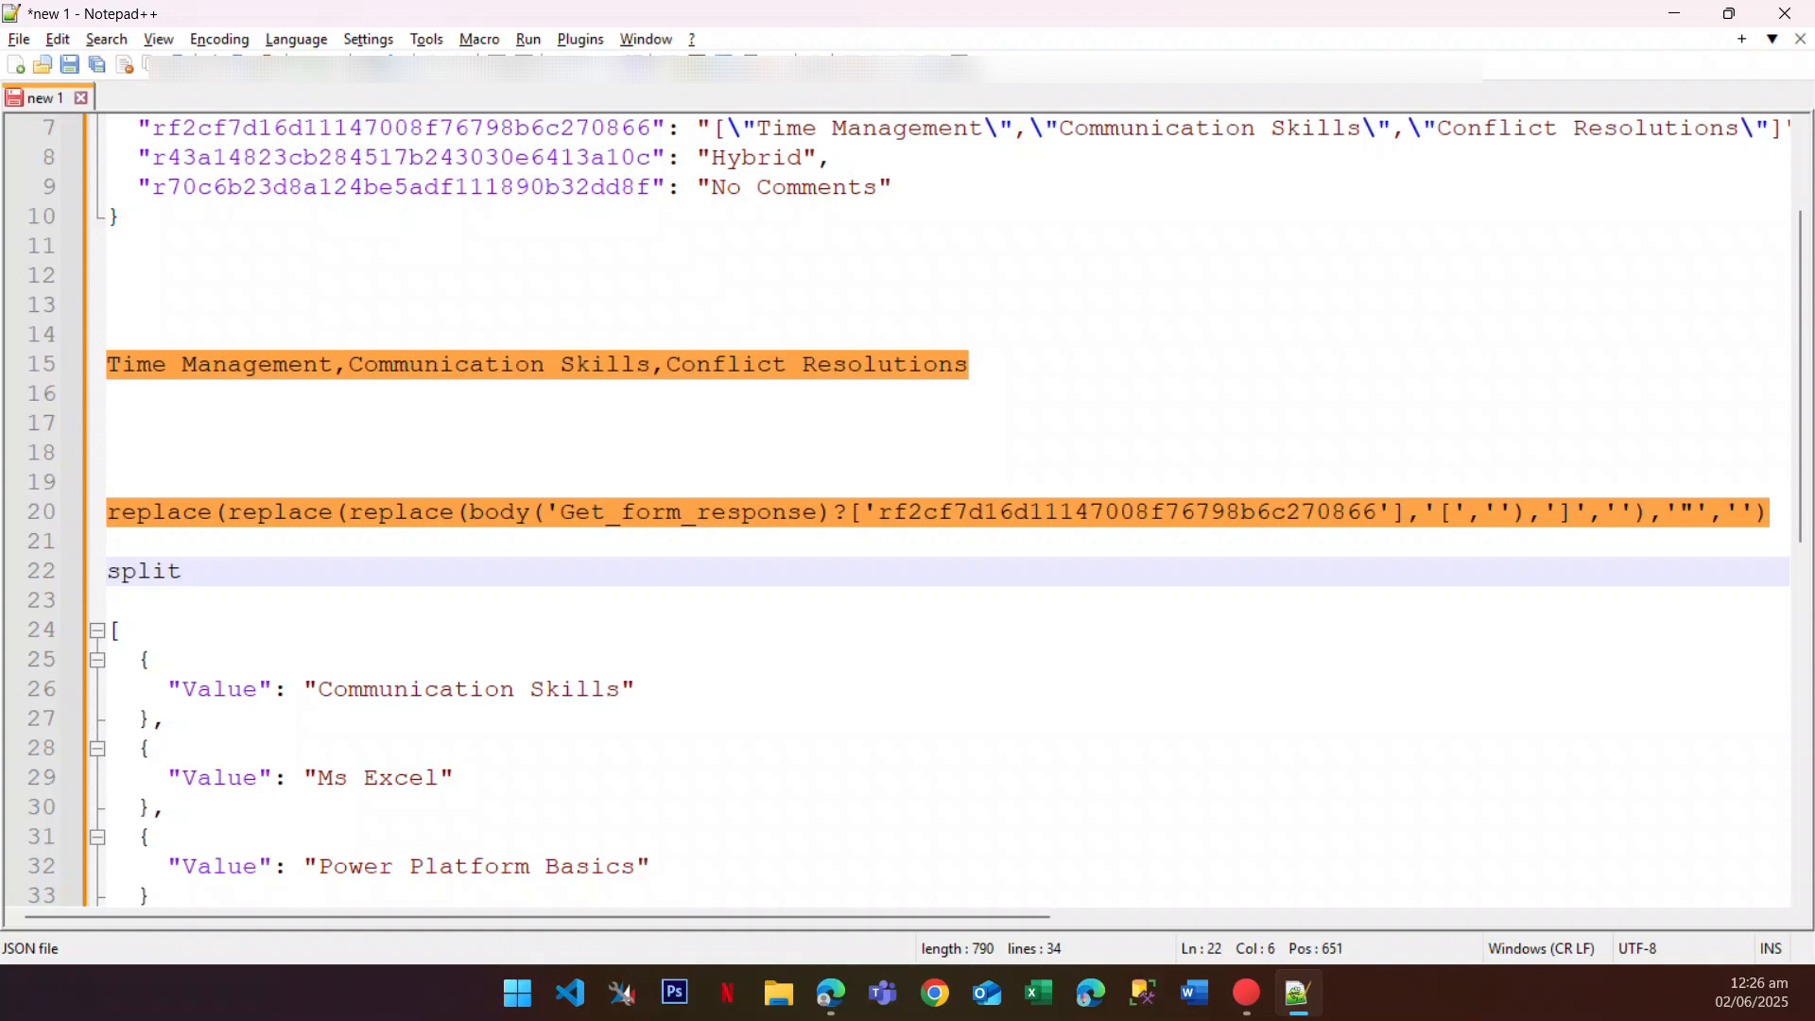
pyautogui.write('()')
pyautogui.press('Up')
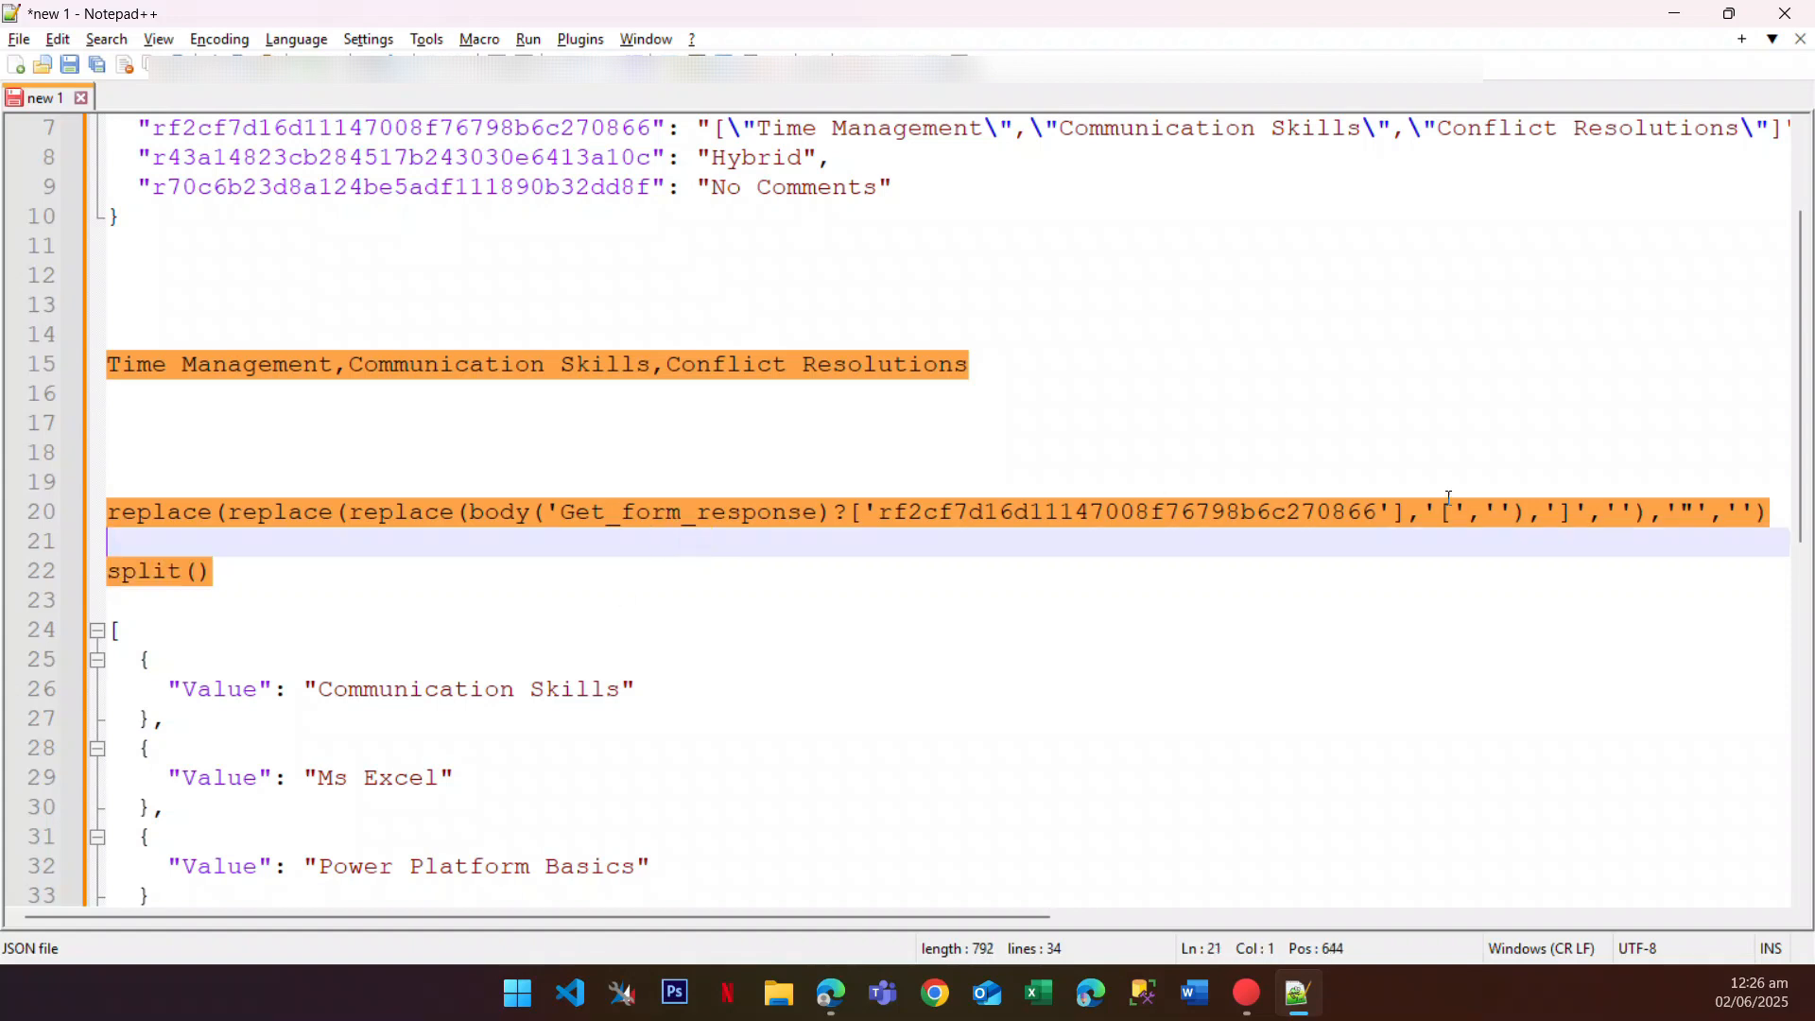
pyautogui.moveTo(1769, 515); pyautogui.dragTo(109, 510)
pyautogui.hotkey('ctrl', 'x')
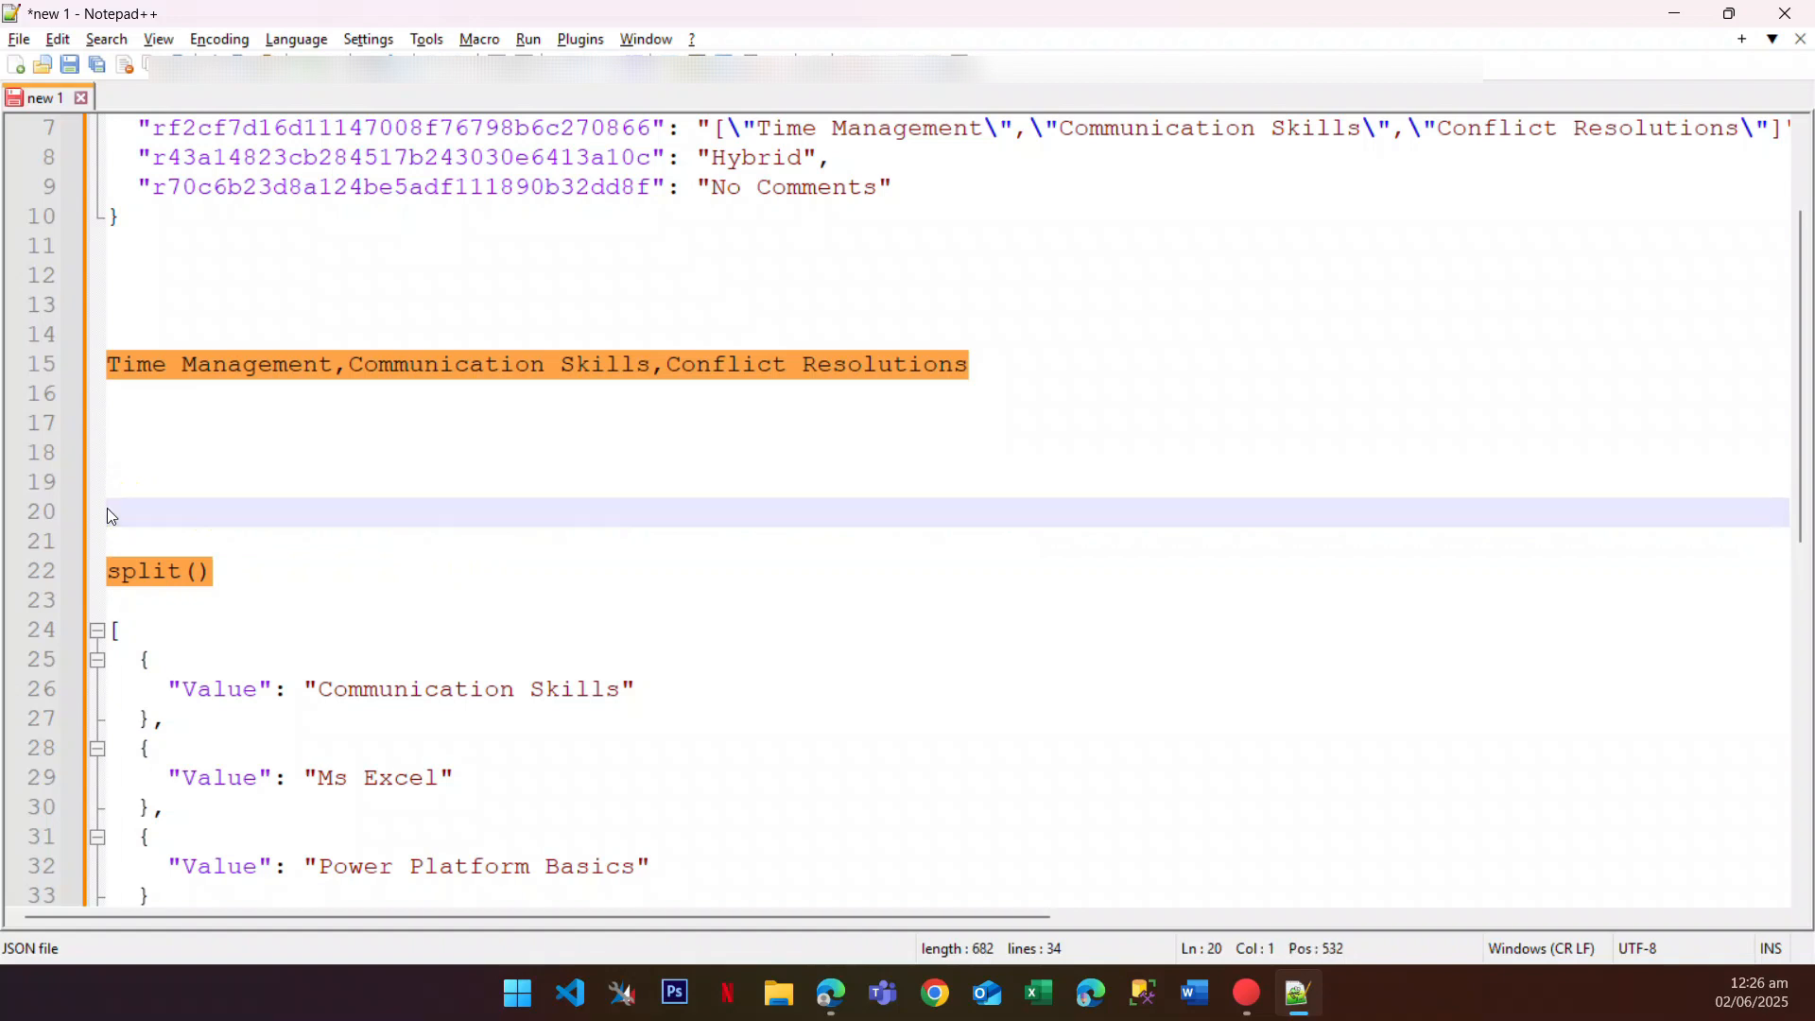
pyautogui.click(196, 572)
pyautogui.hotkey('ctrl', 'v')
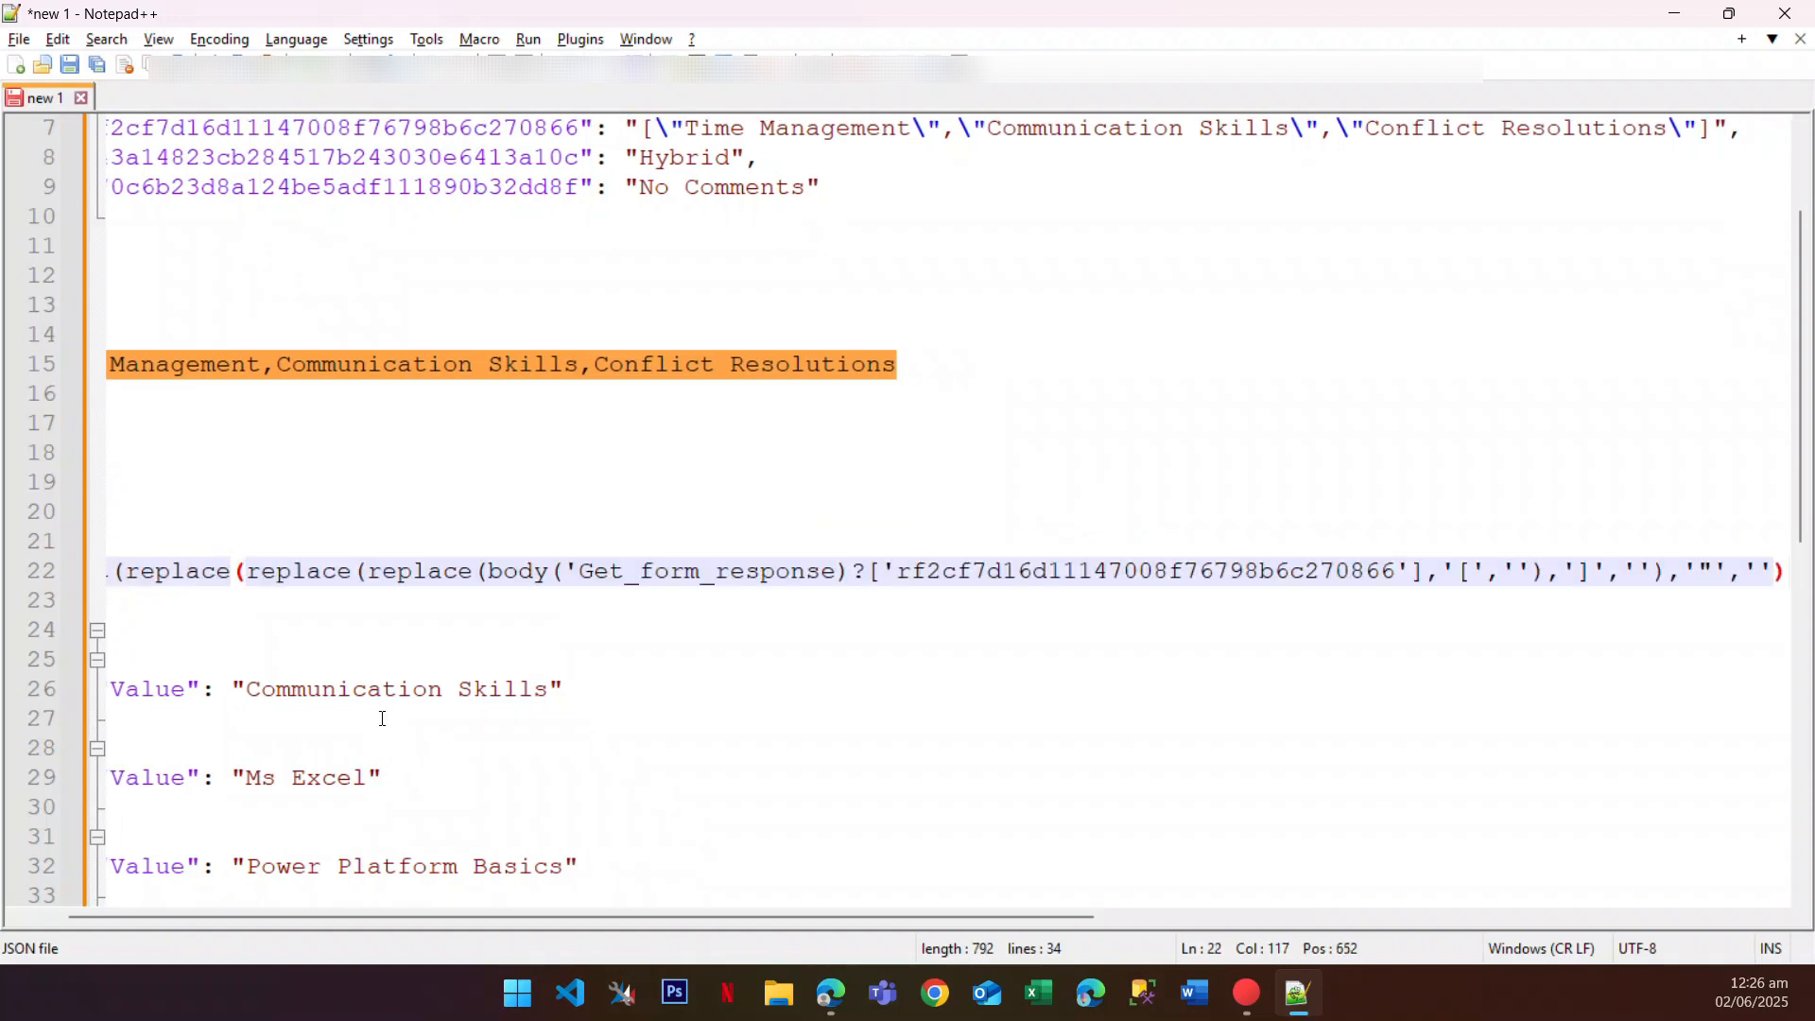
# Step: Add ',' as the delimiter argument of the split() expression on line 22
pyautogui.moveTo(636, 920); pyautogui.dragTo(1009, 919)
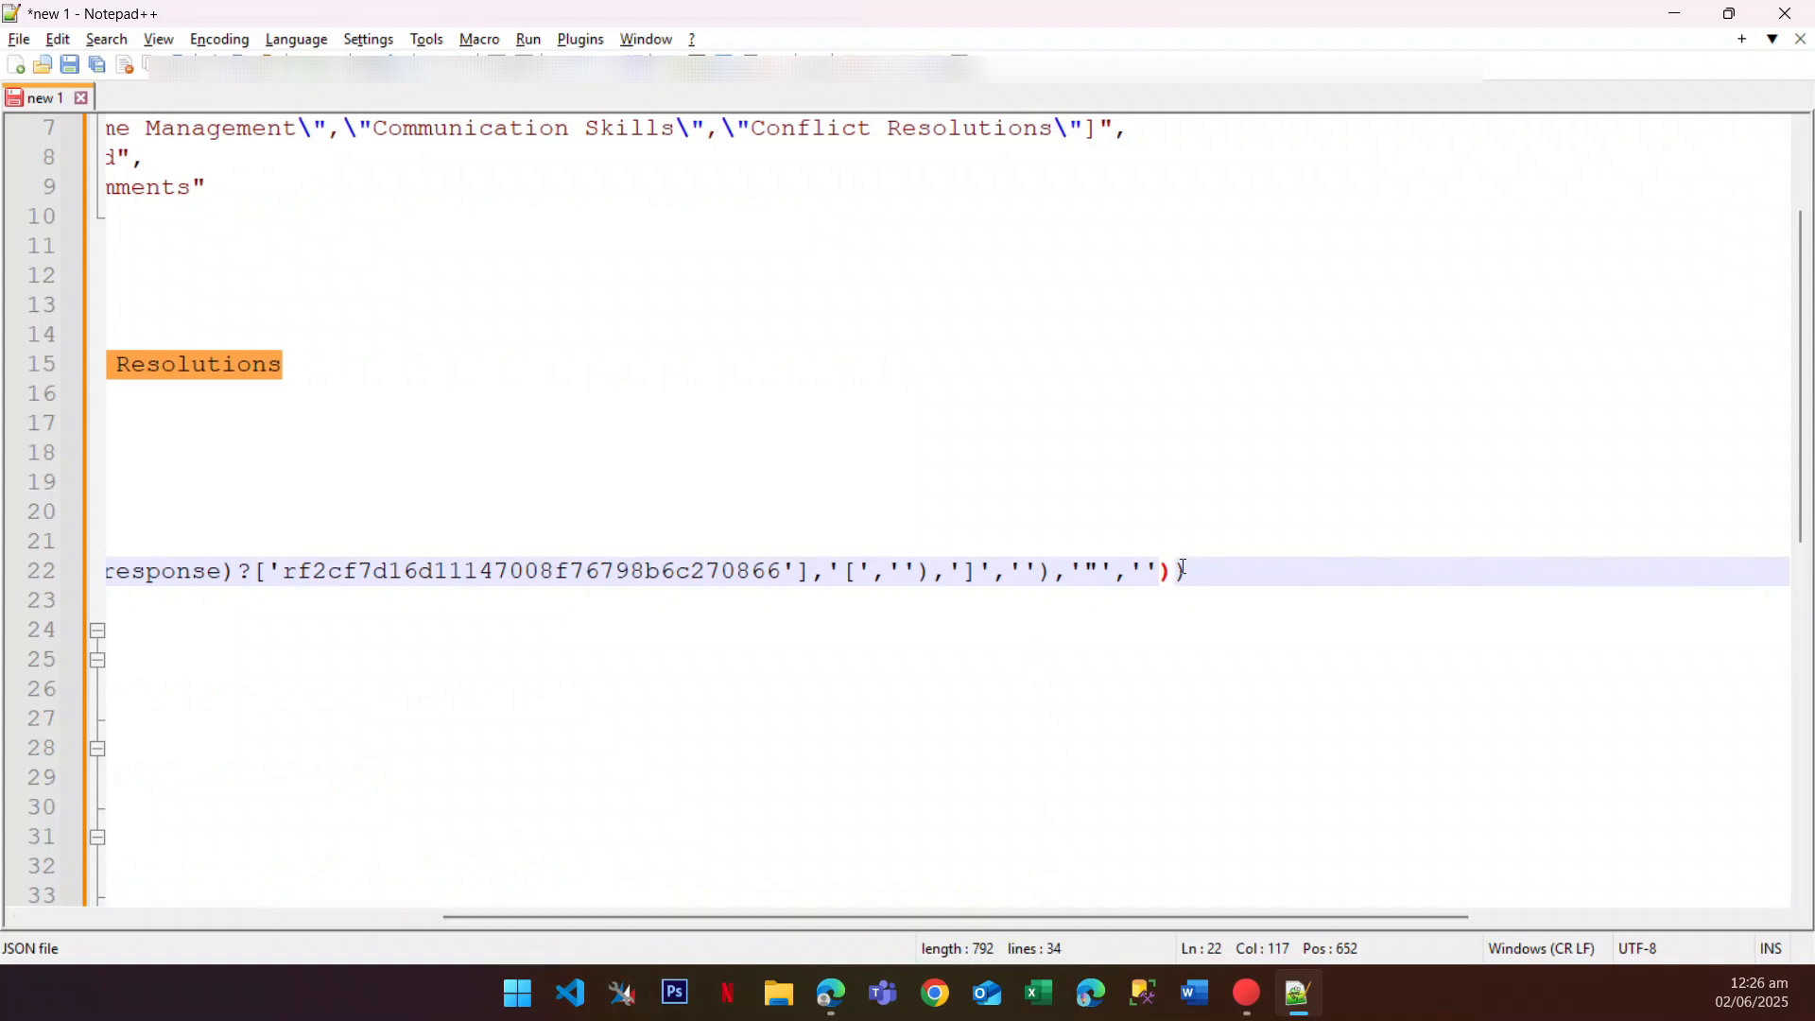
pyautogui.write(",',")
pyautogui.moveTo(1319, 920); pyautogui.dragTo(758, 913)
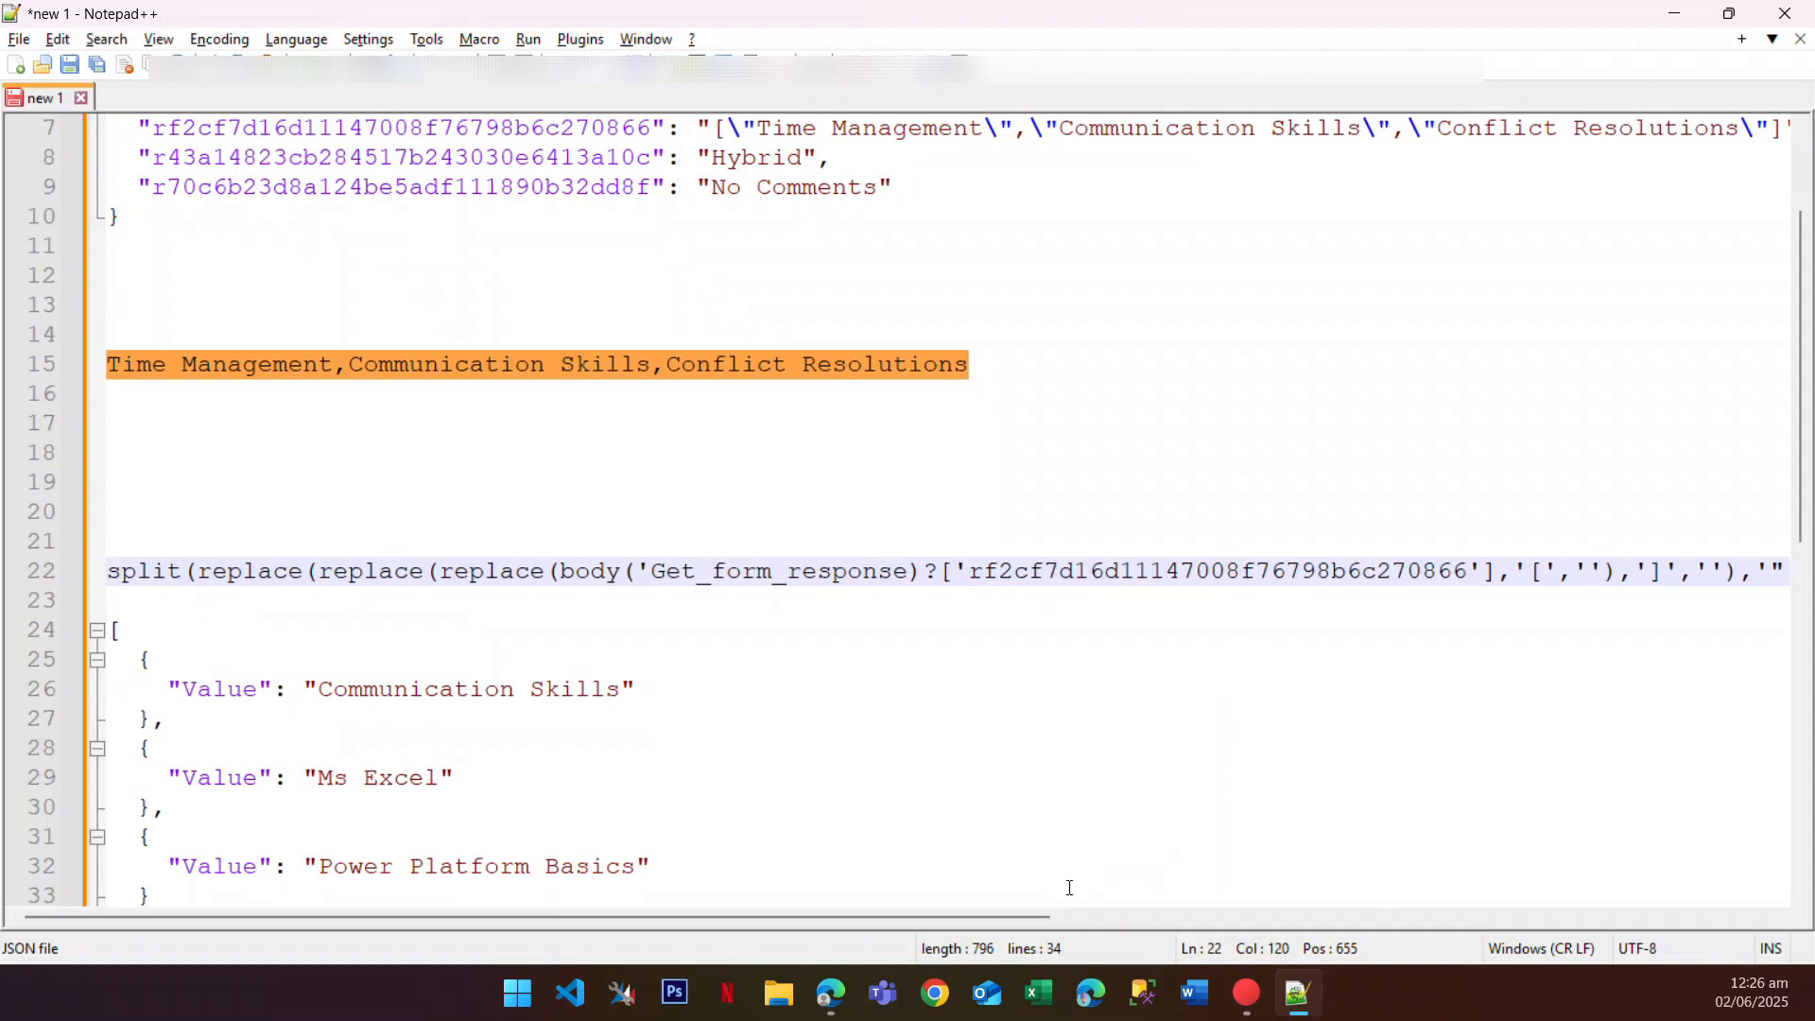
pyautogui.scroll(-1, 961, 557)
pyautogui.scroll(-1, 982, 556)
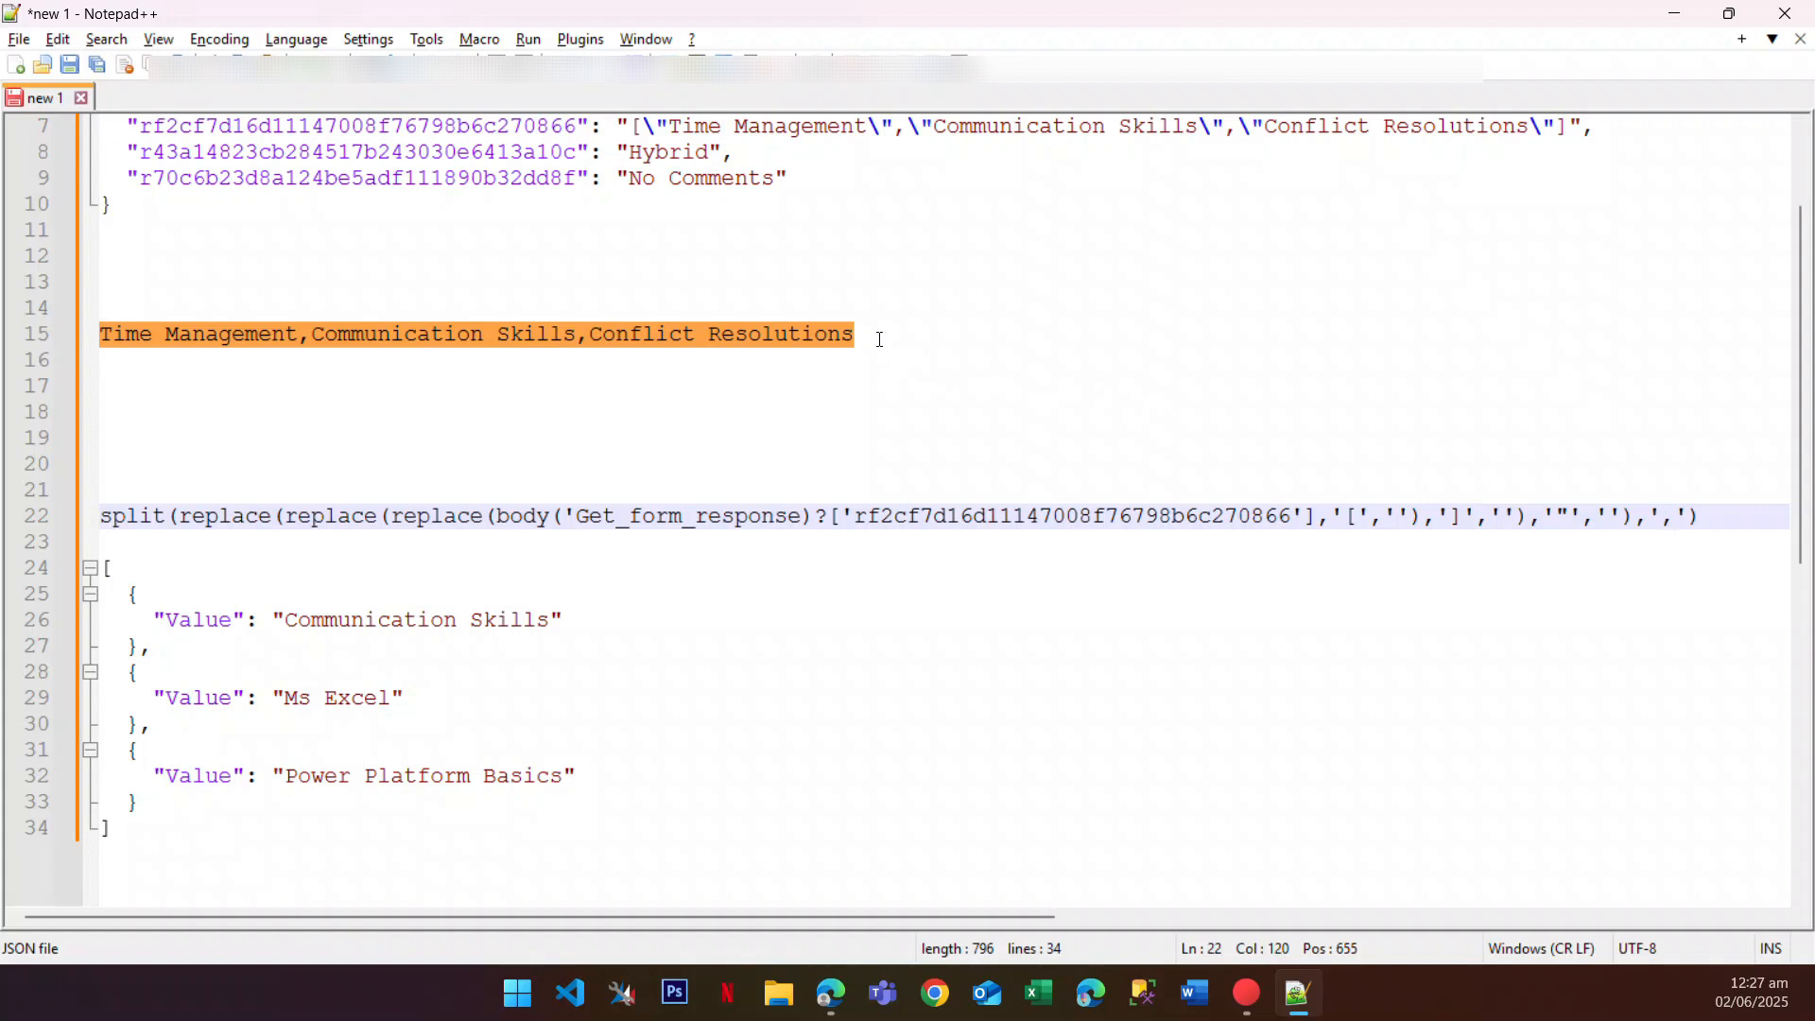
# Step: Move the complete split expression from line 22 to line 17, below the comma-separated sample text
pyautogui.moveTo(879, 332); pyautogui.dragTo(49, 332)
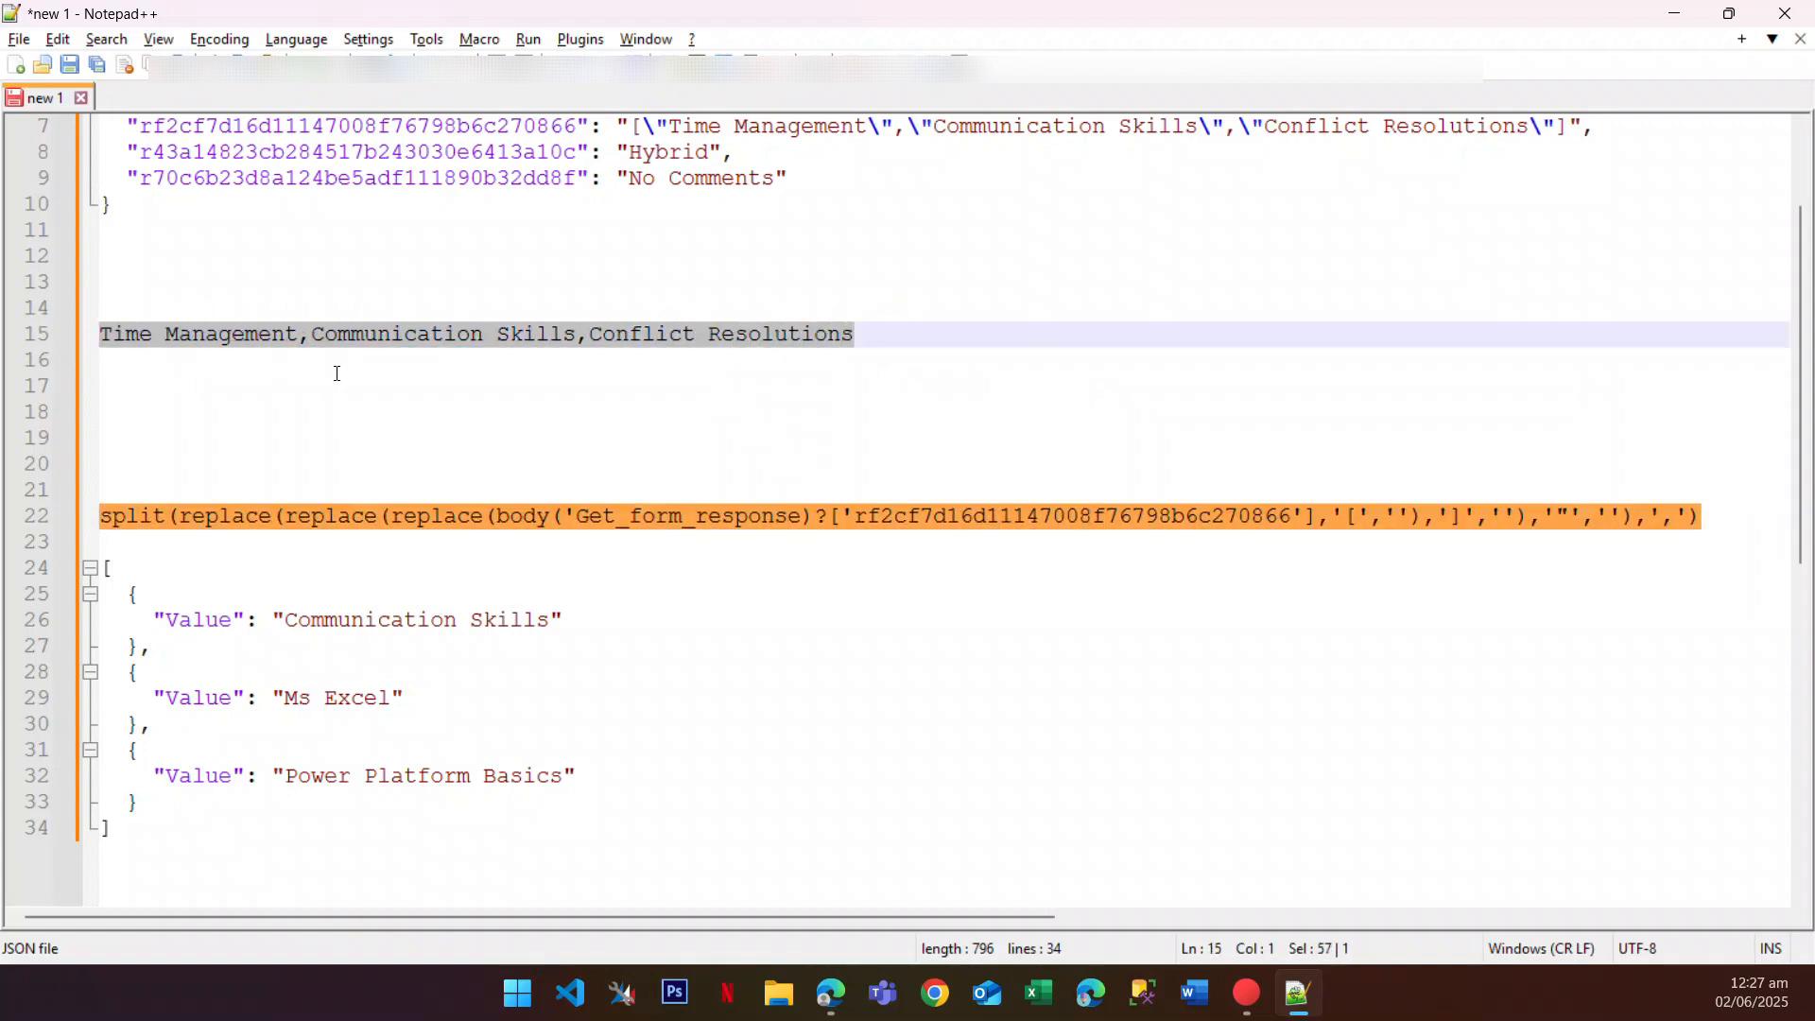
pyautogui.moveTo(1692, 516); pyautogui.dragTo(95, 515)
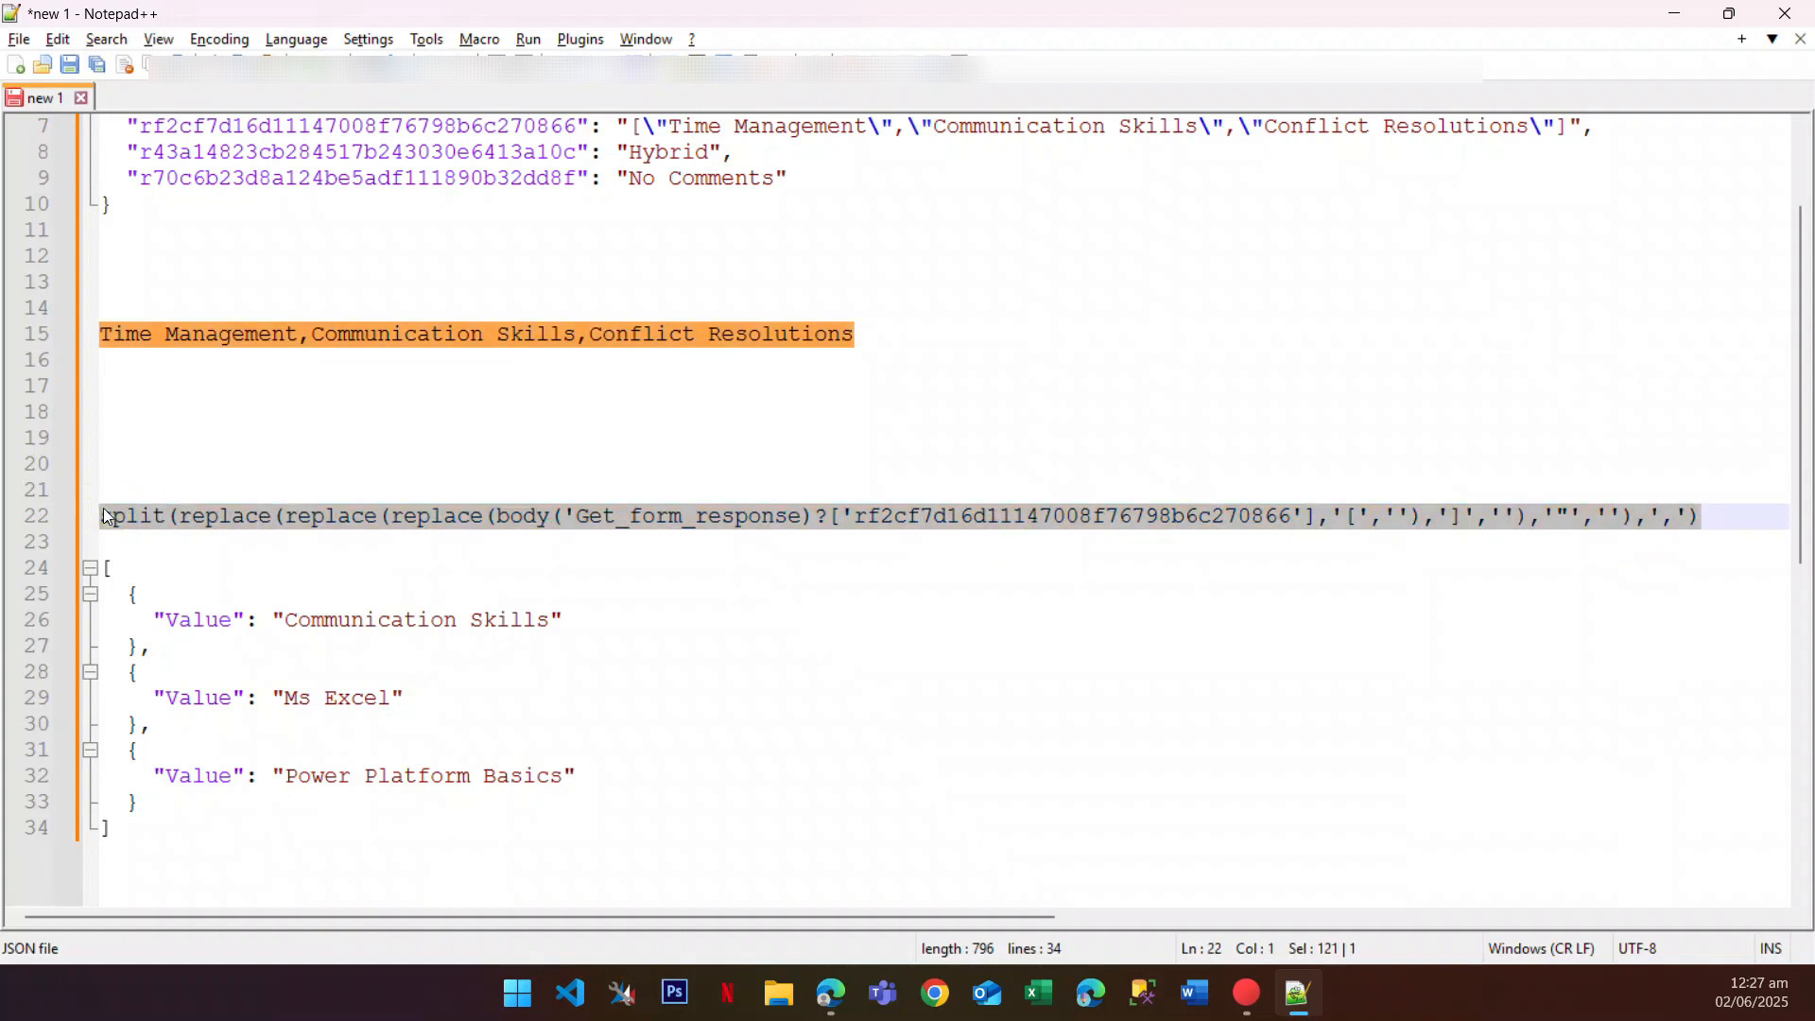
pyautogui.press('Delete')
# Step: Switch to the Save Form Responses Into Sharepoint flow in Power Apps, open it for editing and remove the body expression from Compose's Inputs
pyautogui.hotkey('alt', 'Tab')
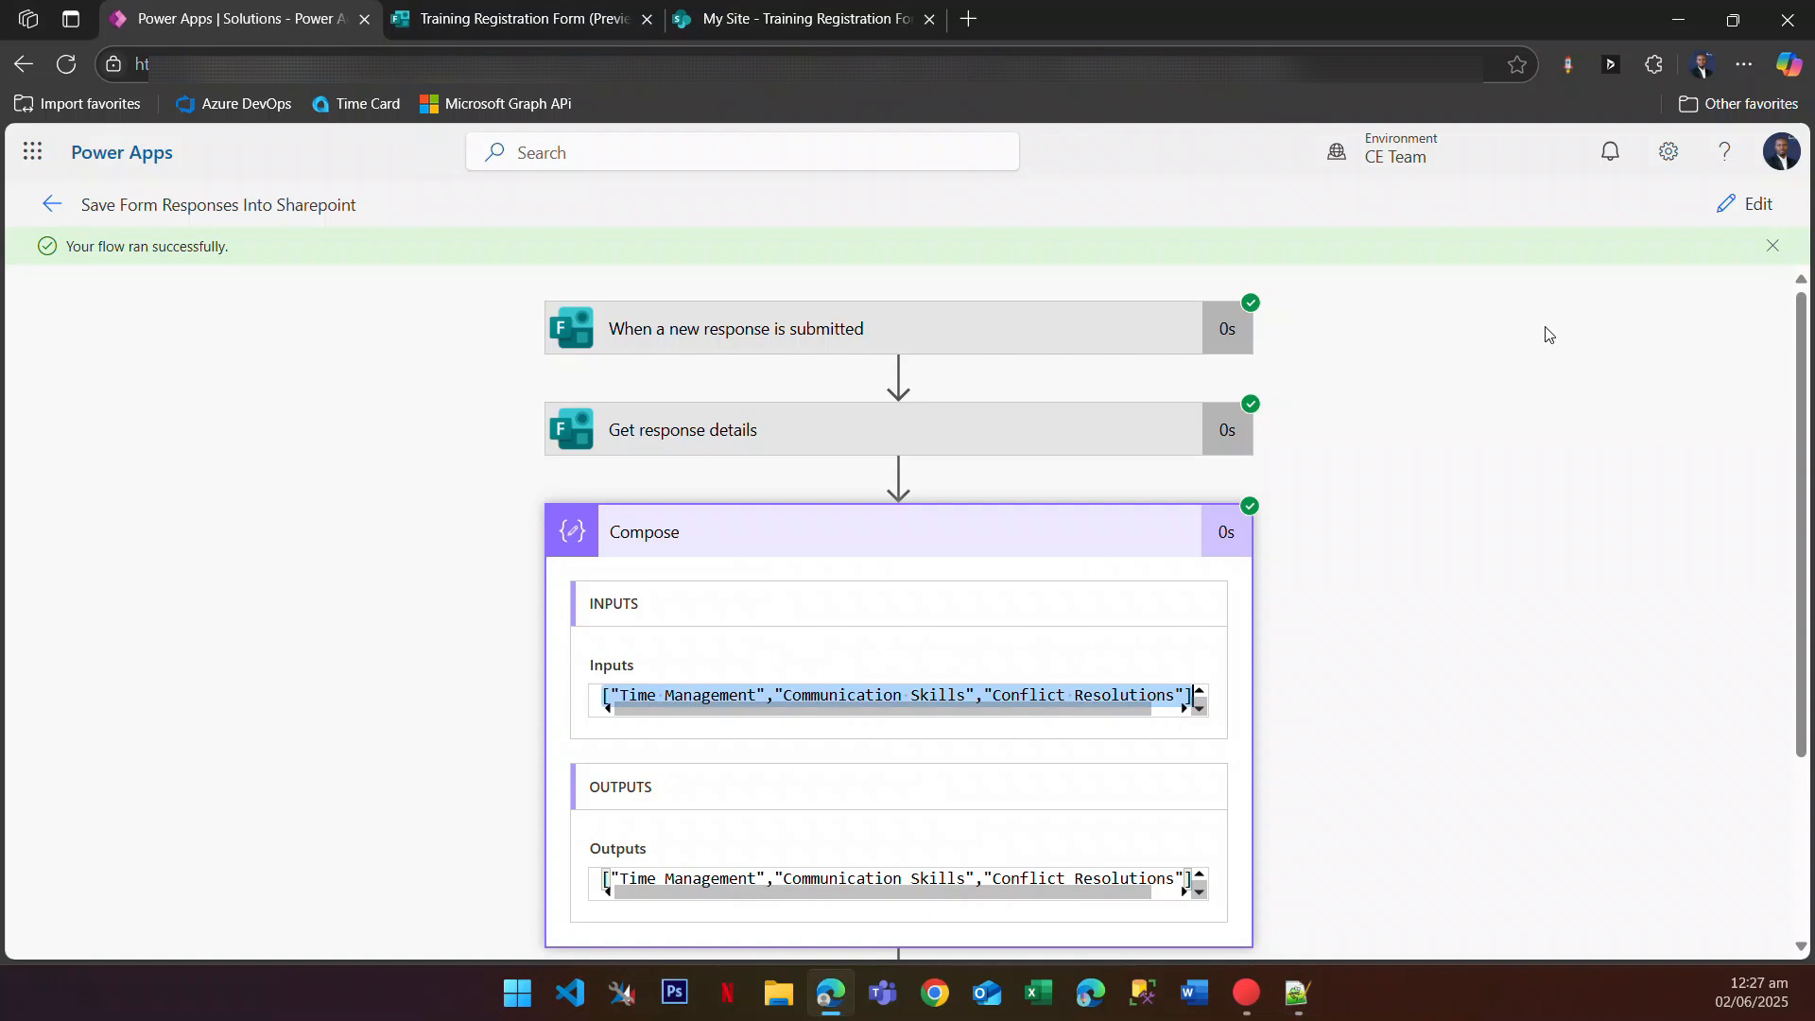
pyautogui.click(1723, 208)
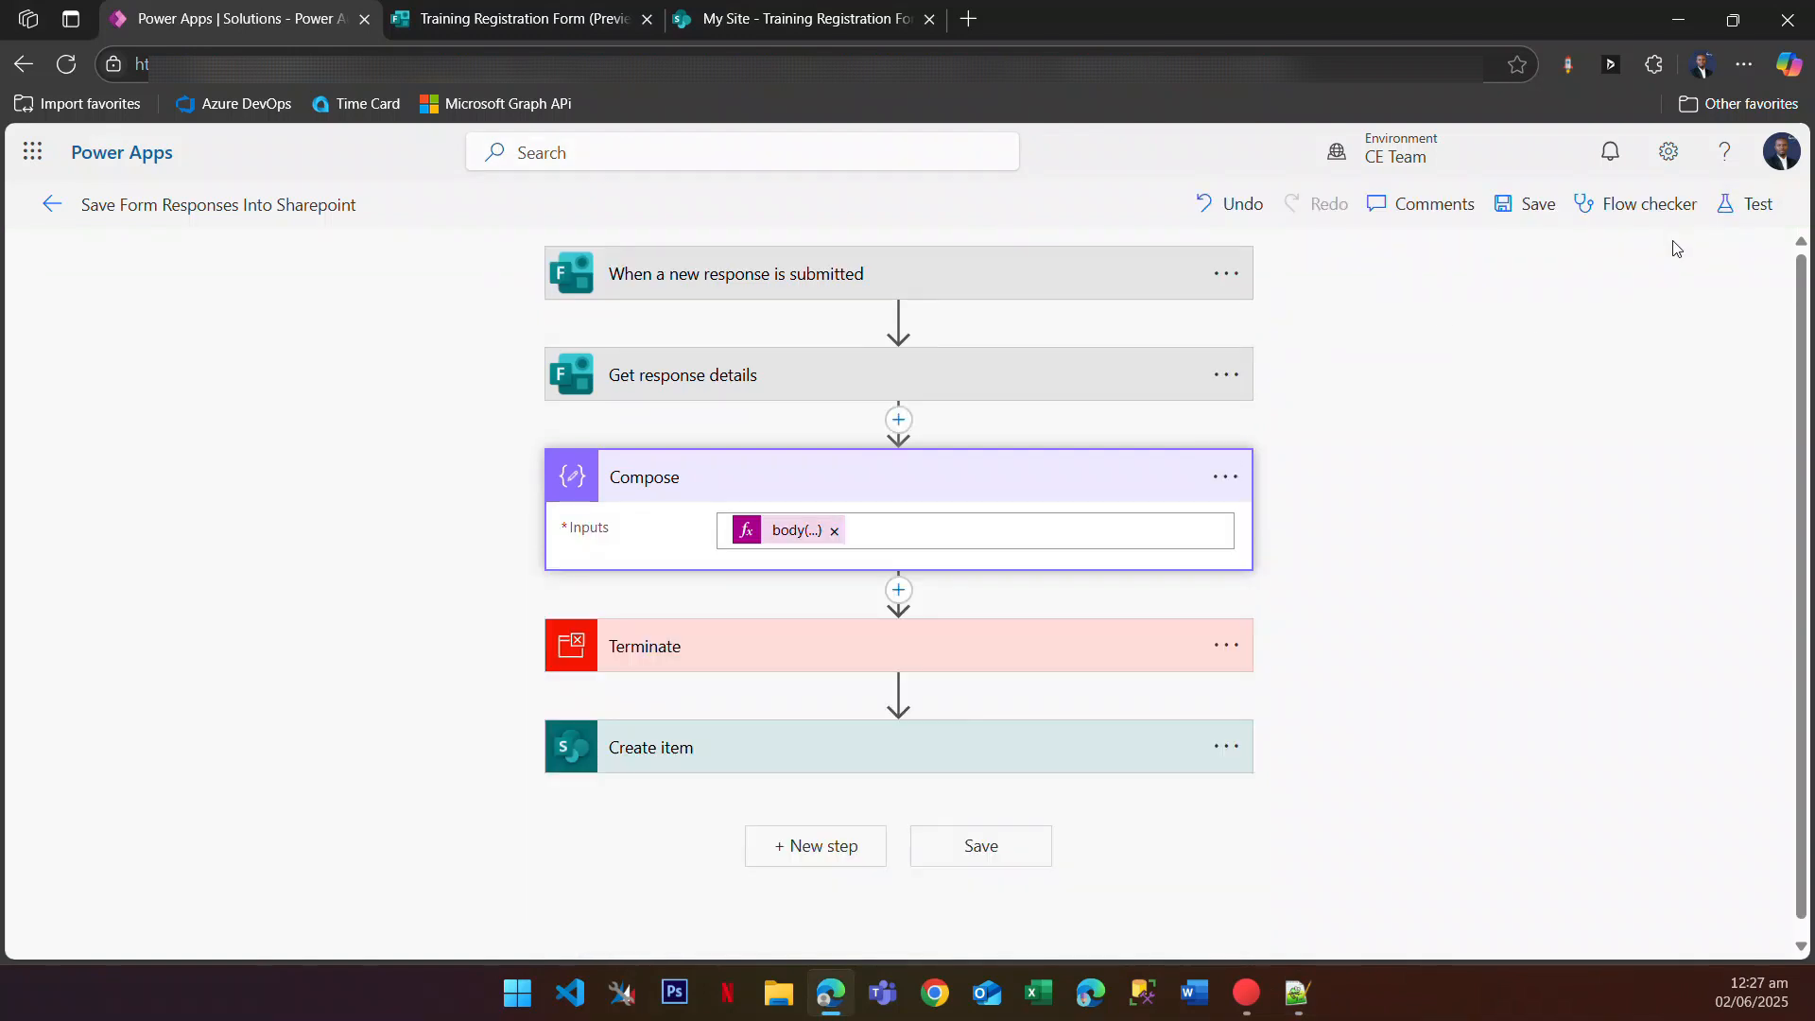
pyautogui.click(834, 530)
# Step: Try to insert the copied split expression into the Compose action's Inputs
pyautogui.click(1497, 574)
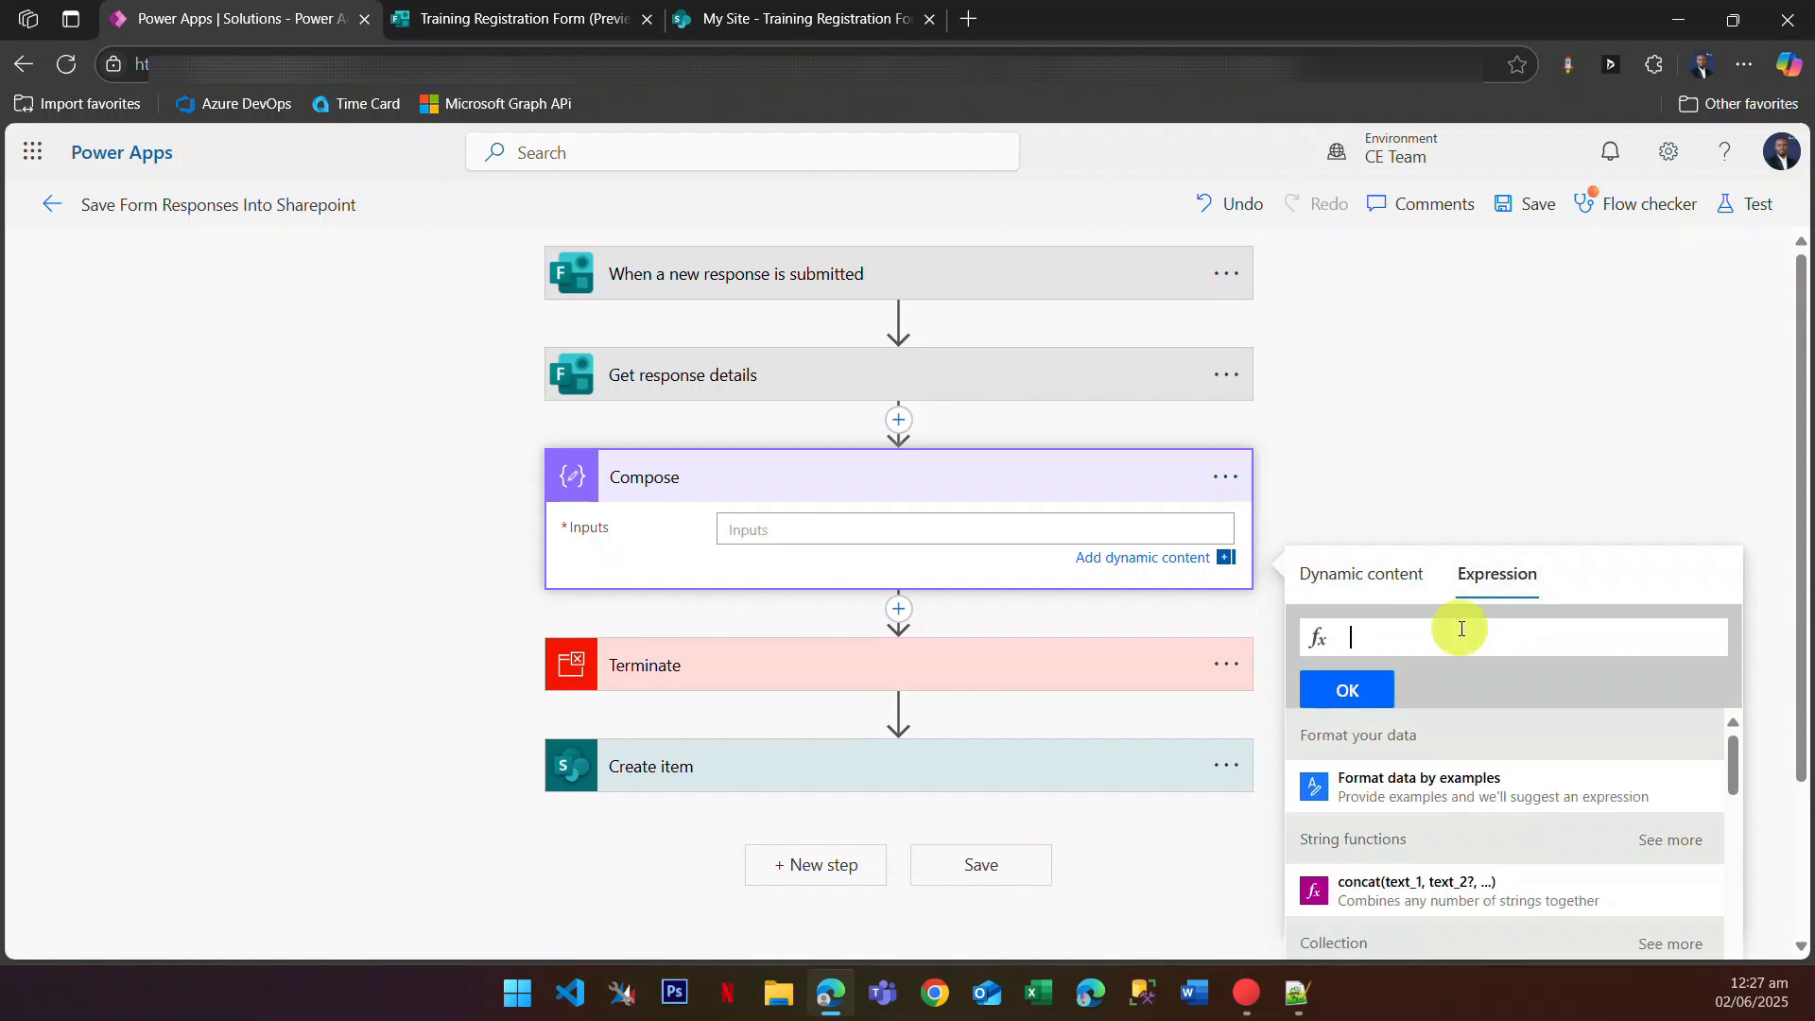
pyautogui.hotkey('ctrl', 'v')
pyautogui.click(1361, 690)
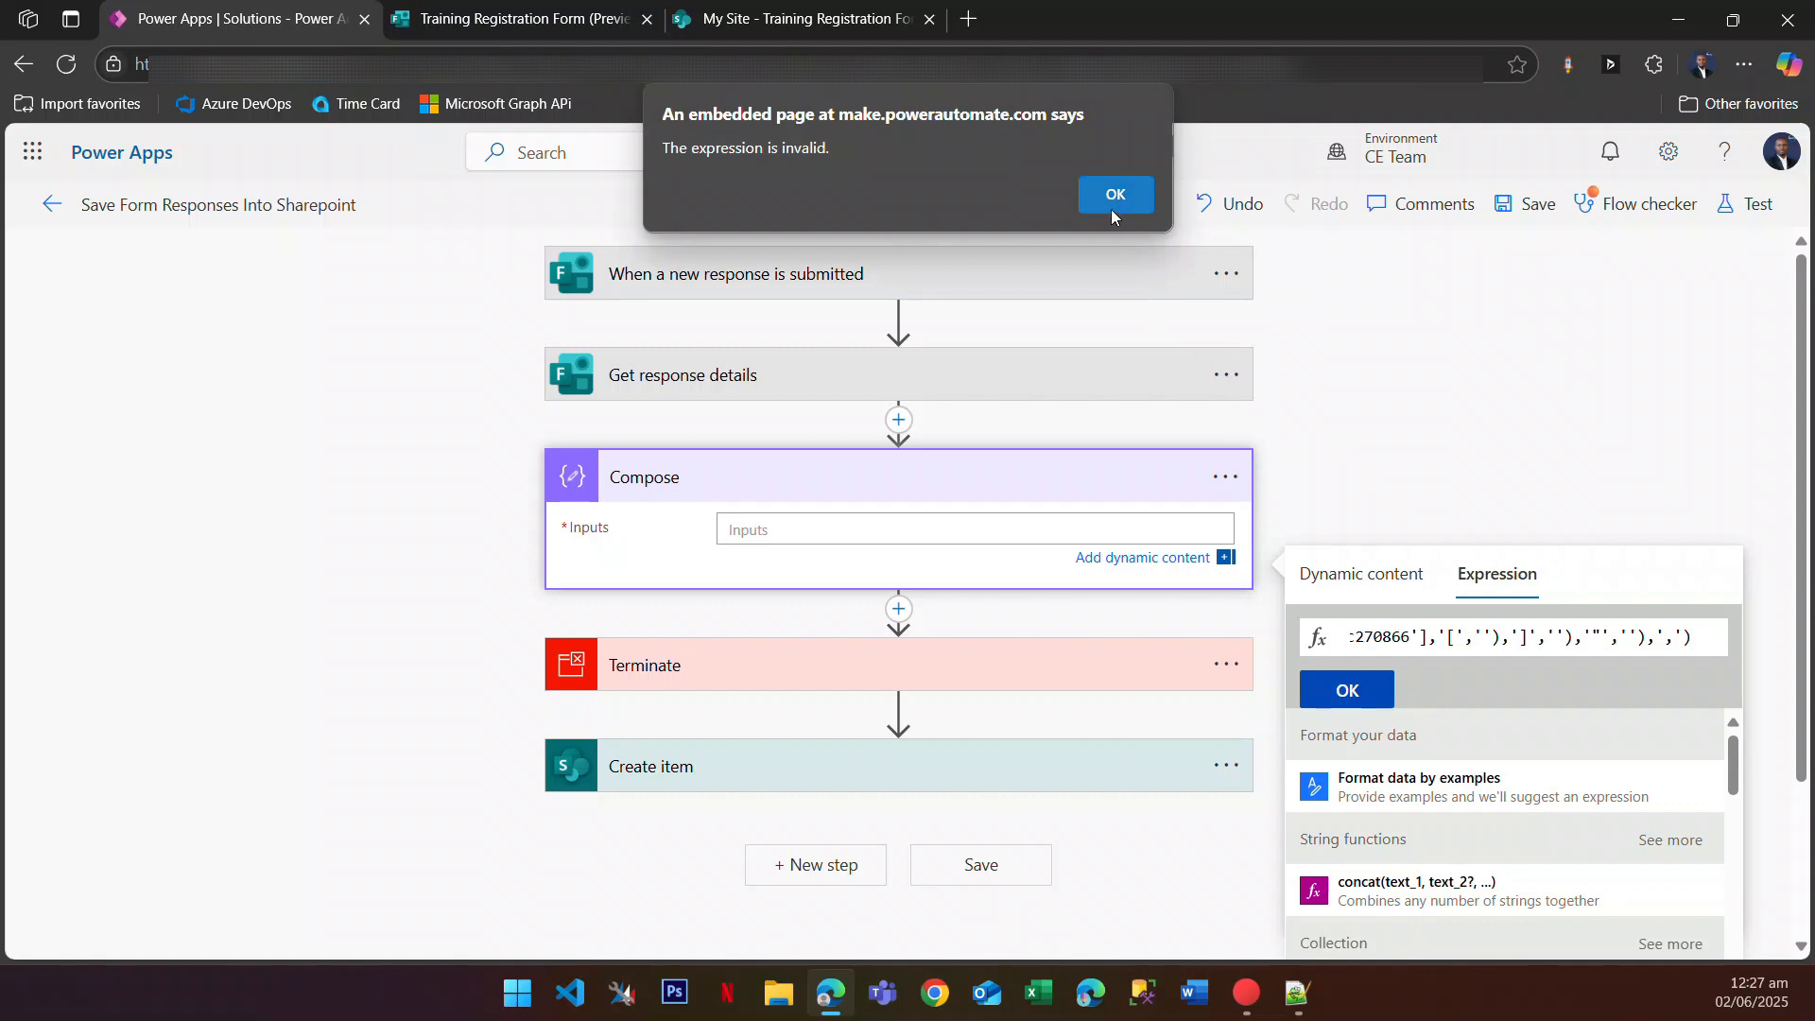
pyautogui.click(1111, 210)
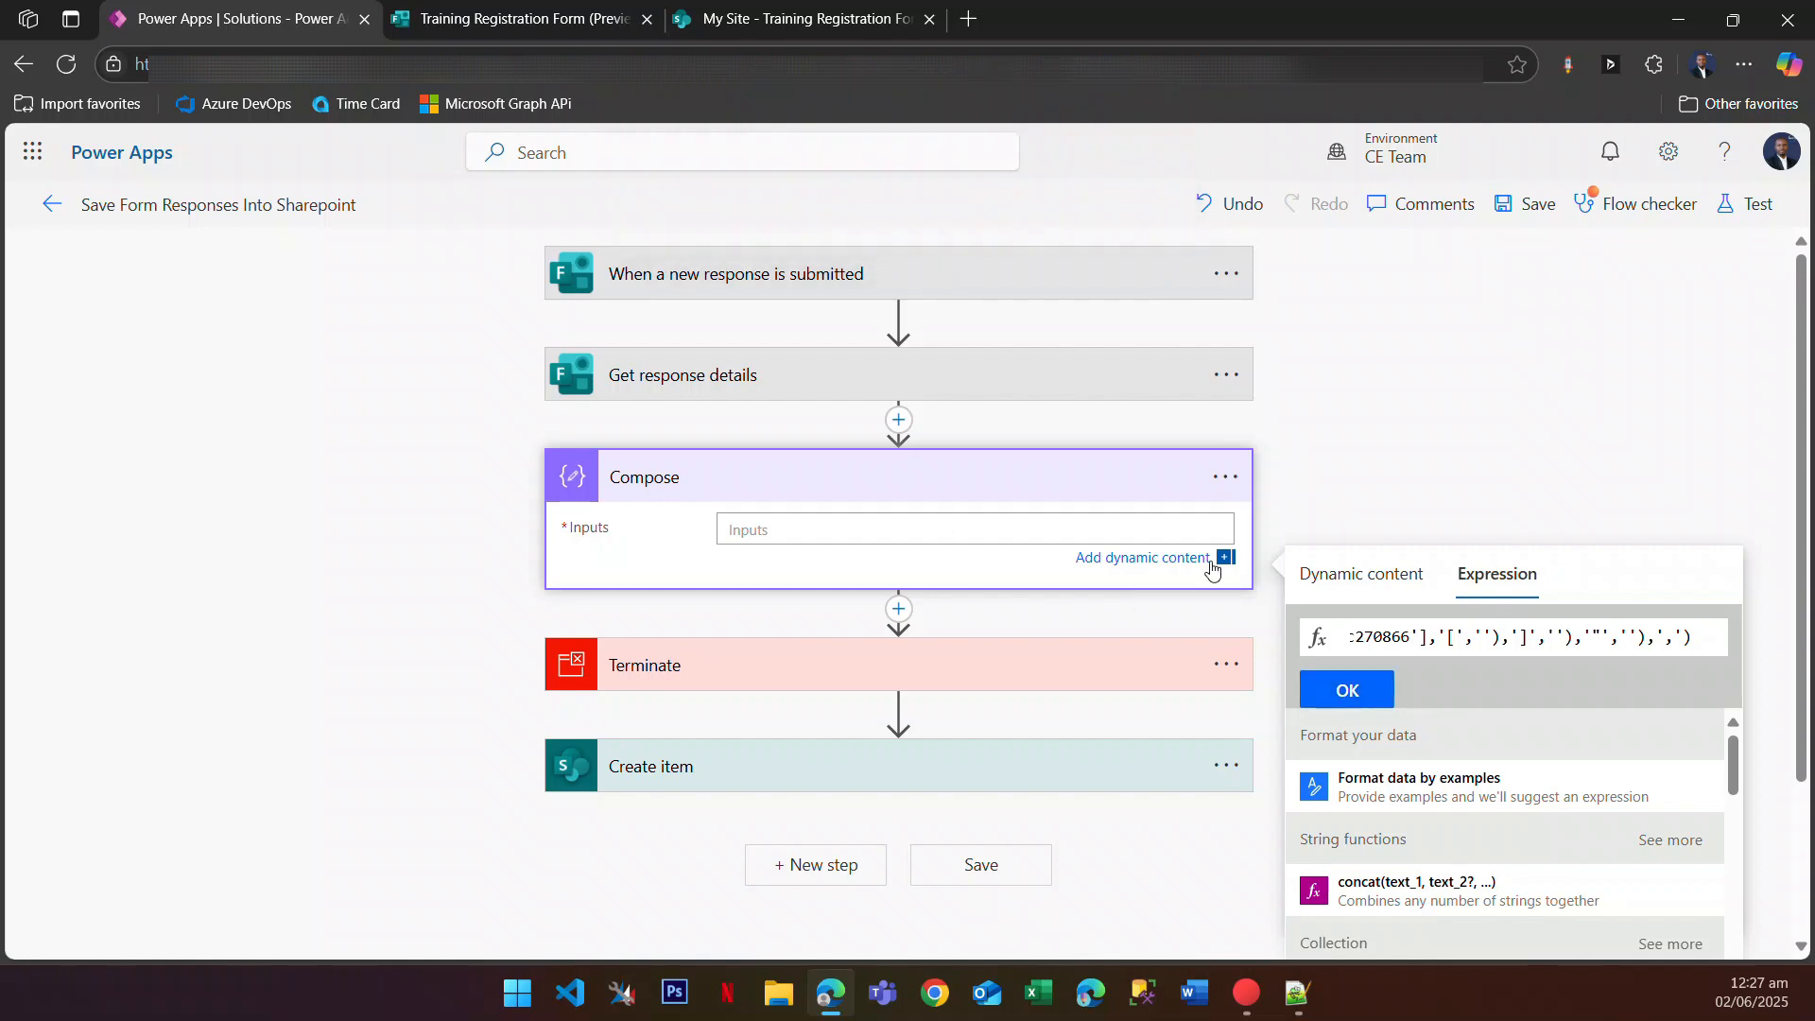
# Step: Switch to Notepad++, check the line 17 expression's quote and comma arguments, and compare its body() reference with the flow's action names
pyautogui.hotkey('alt', 'Tab')
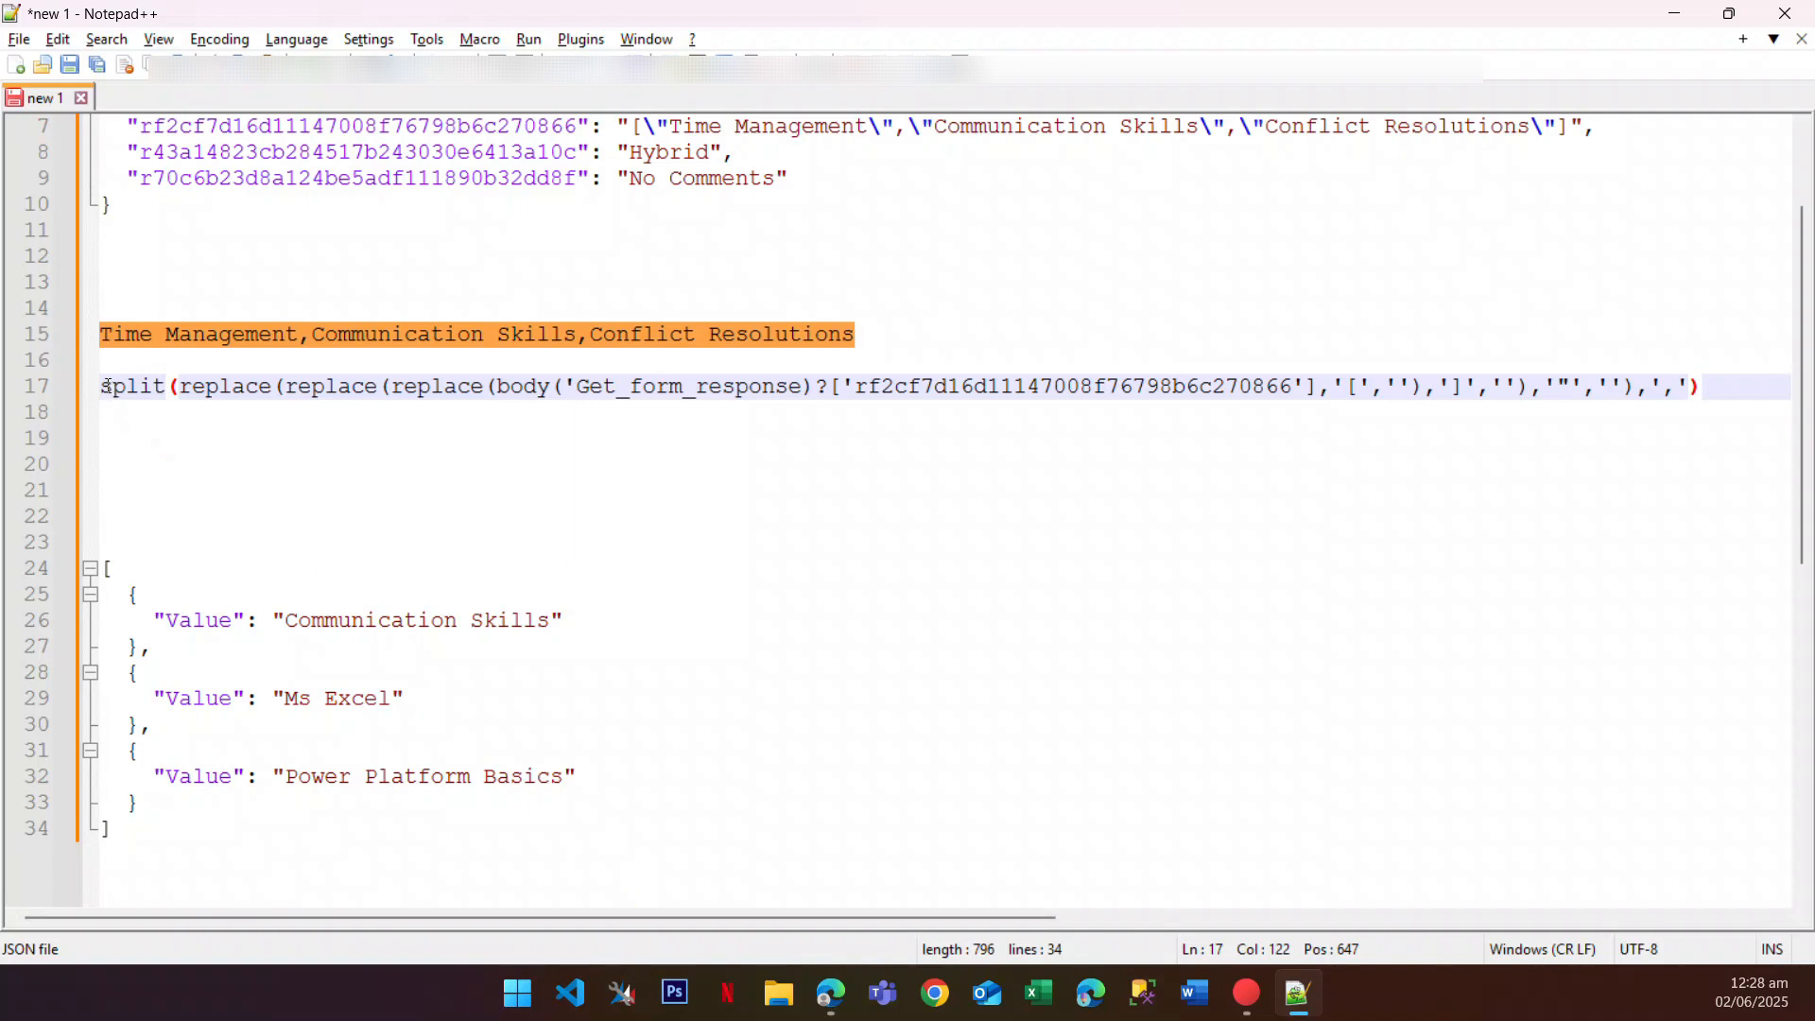
pyautogui.click(103, 387)
pyautogui.moveTo(1642, 389); pyautogui.dragTo(1673, 389)
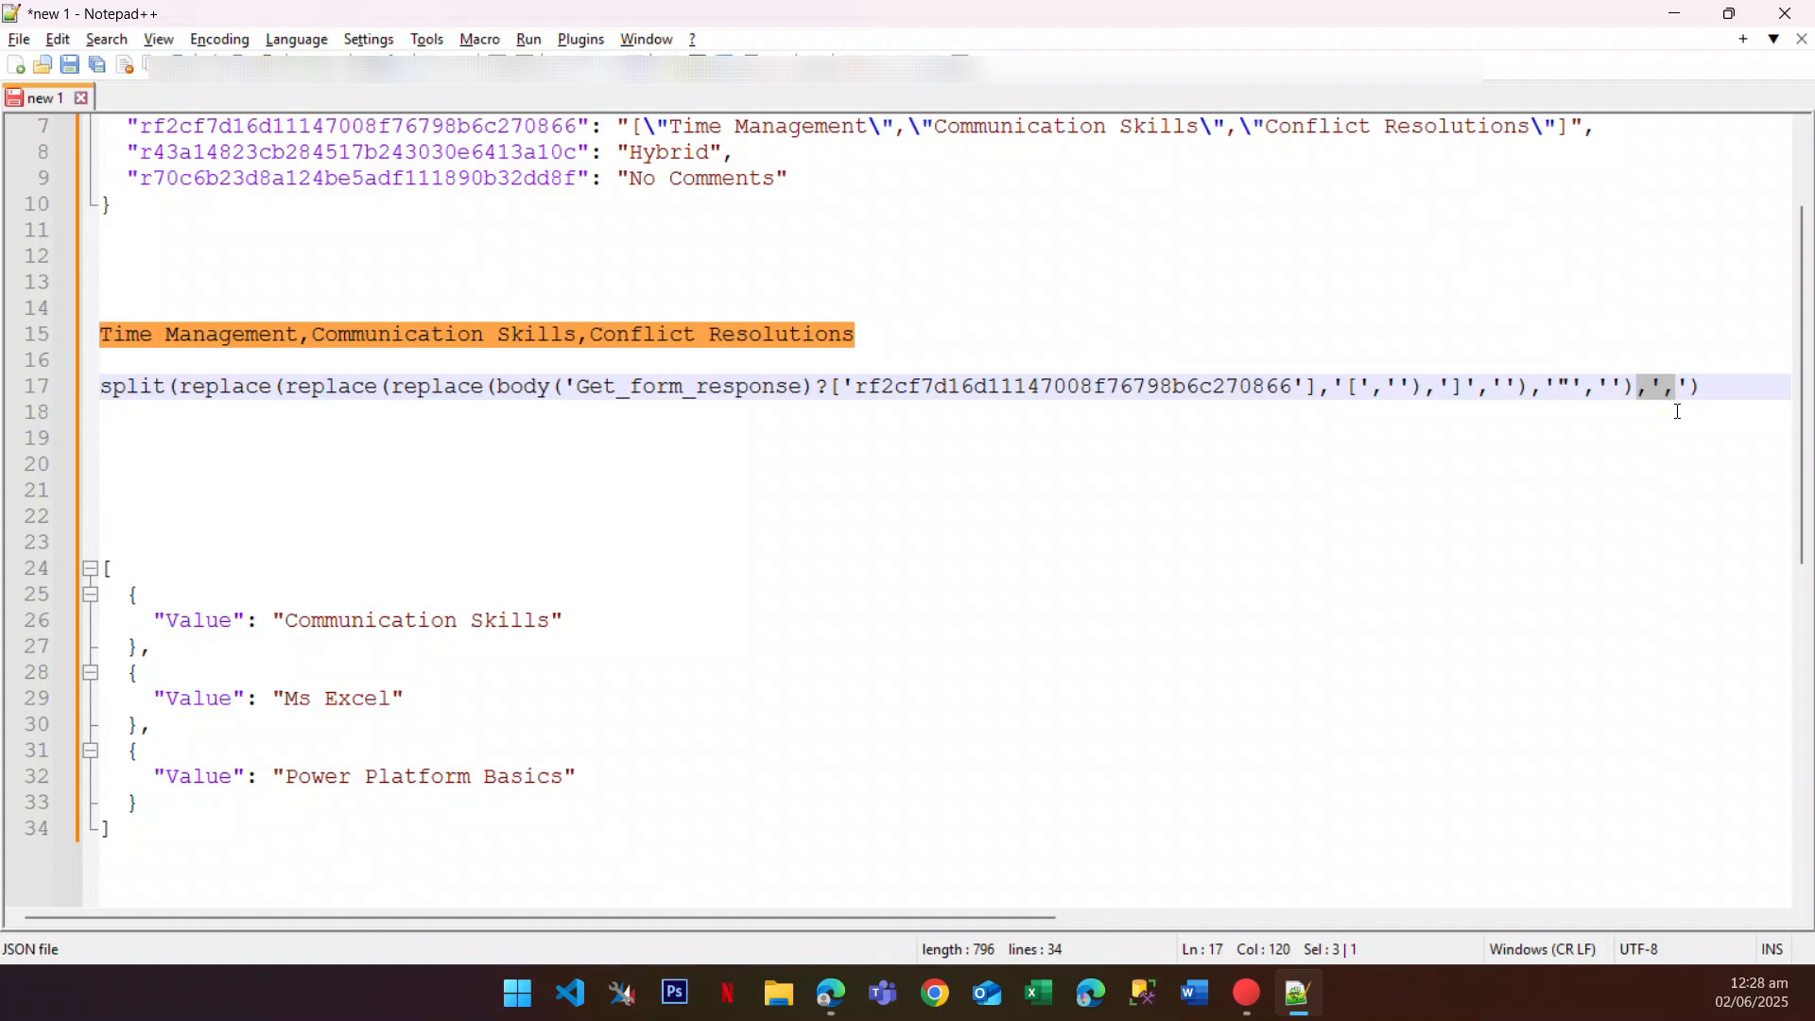
pyautogui.click(1709, 390)
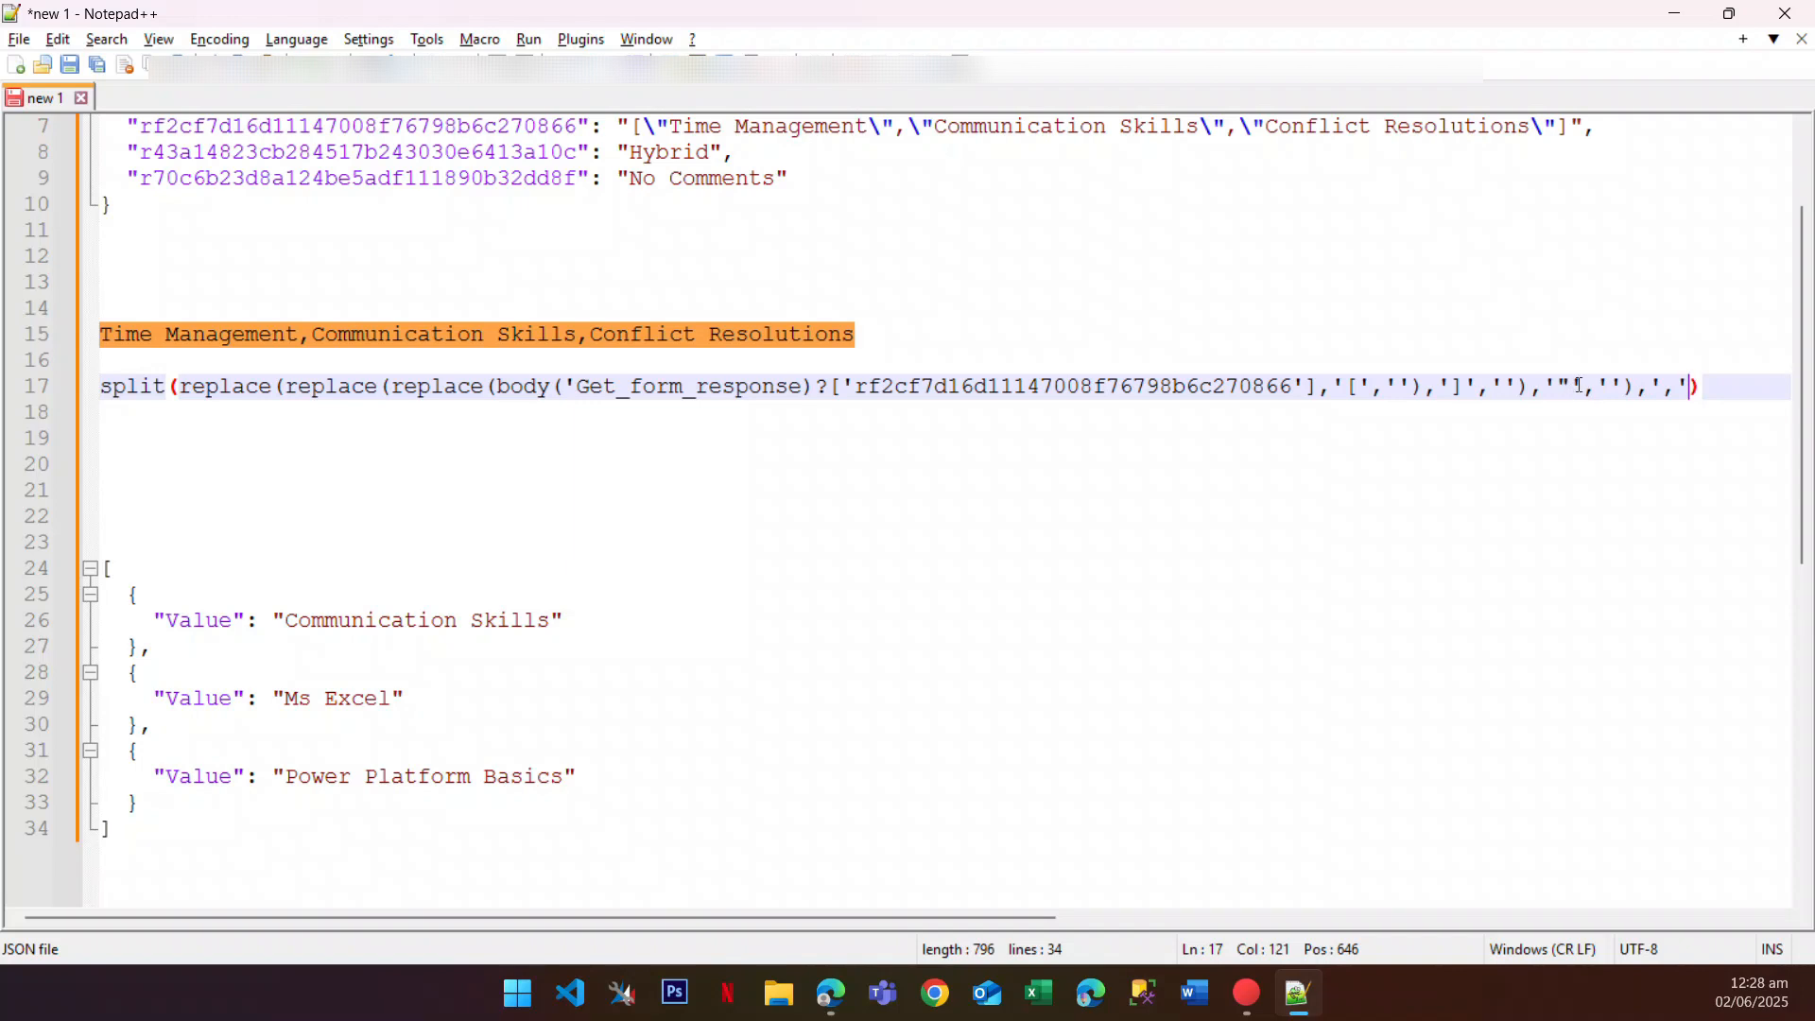
pyautogui.moveTo(1582, 386); pyautogui.dragTo(1545, 387)
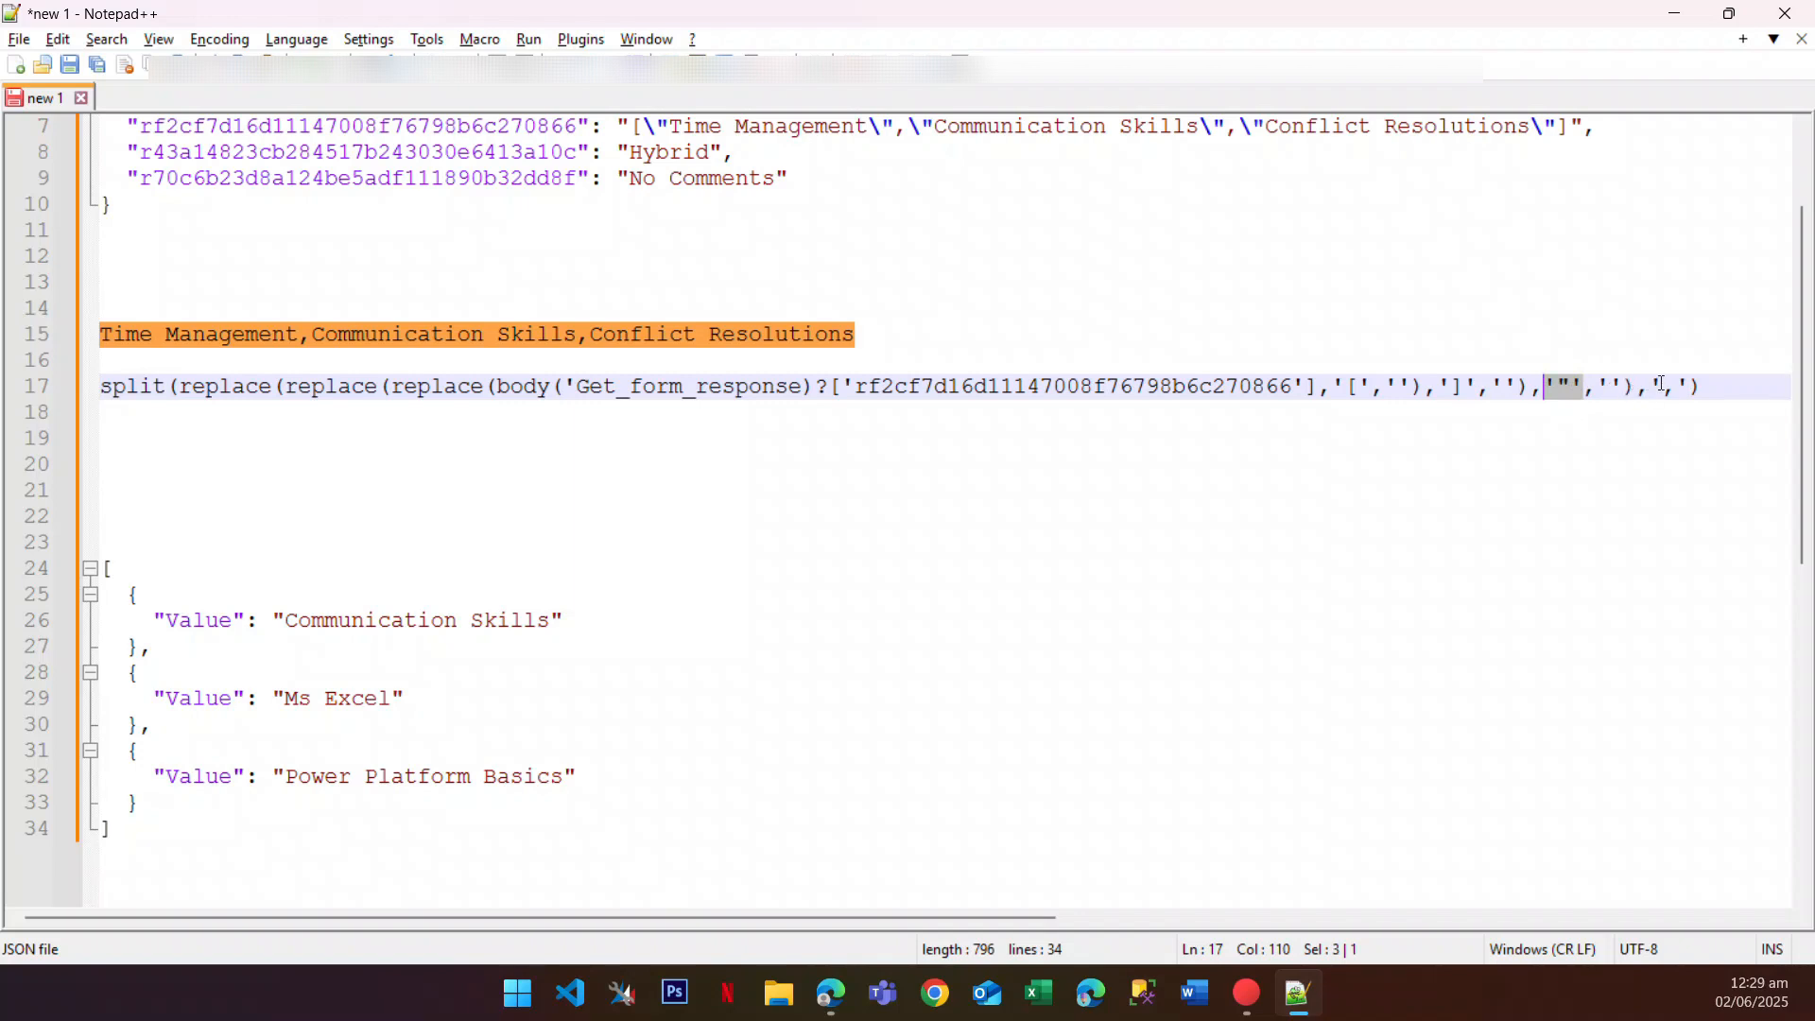
pyautogui.click(1663, 386)
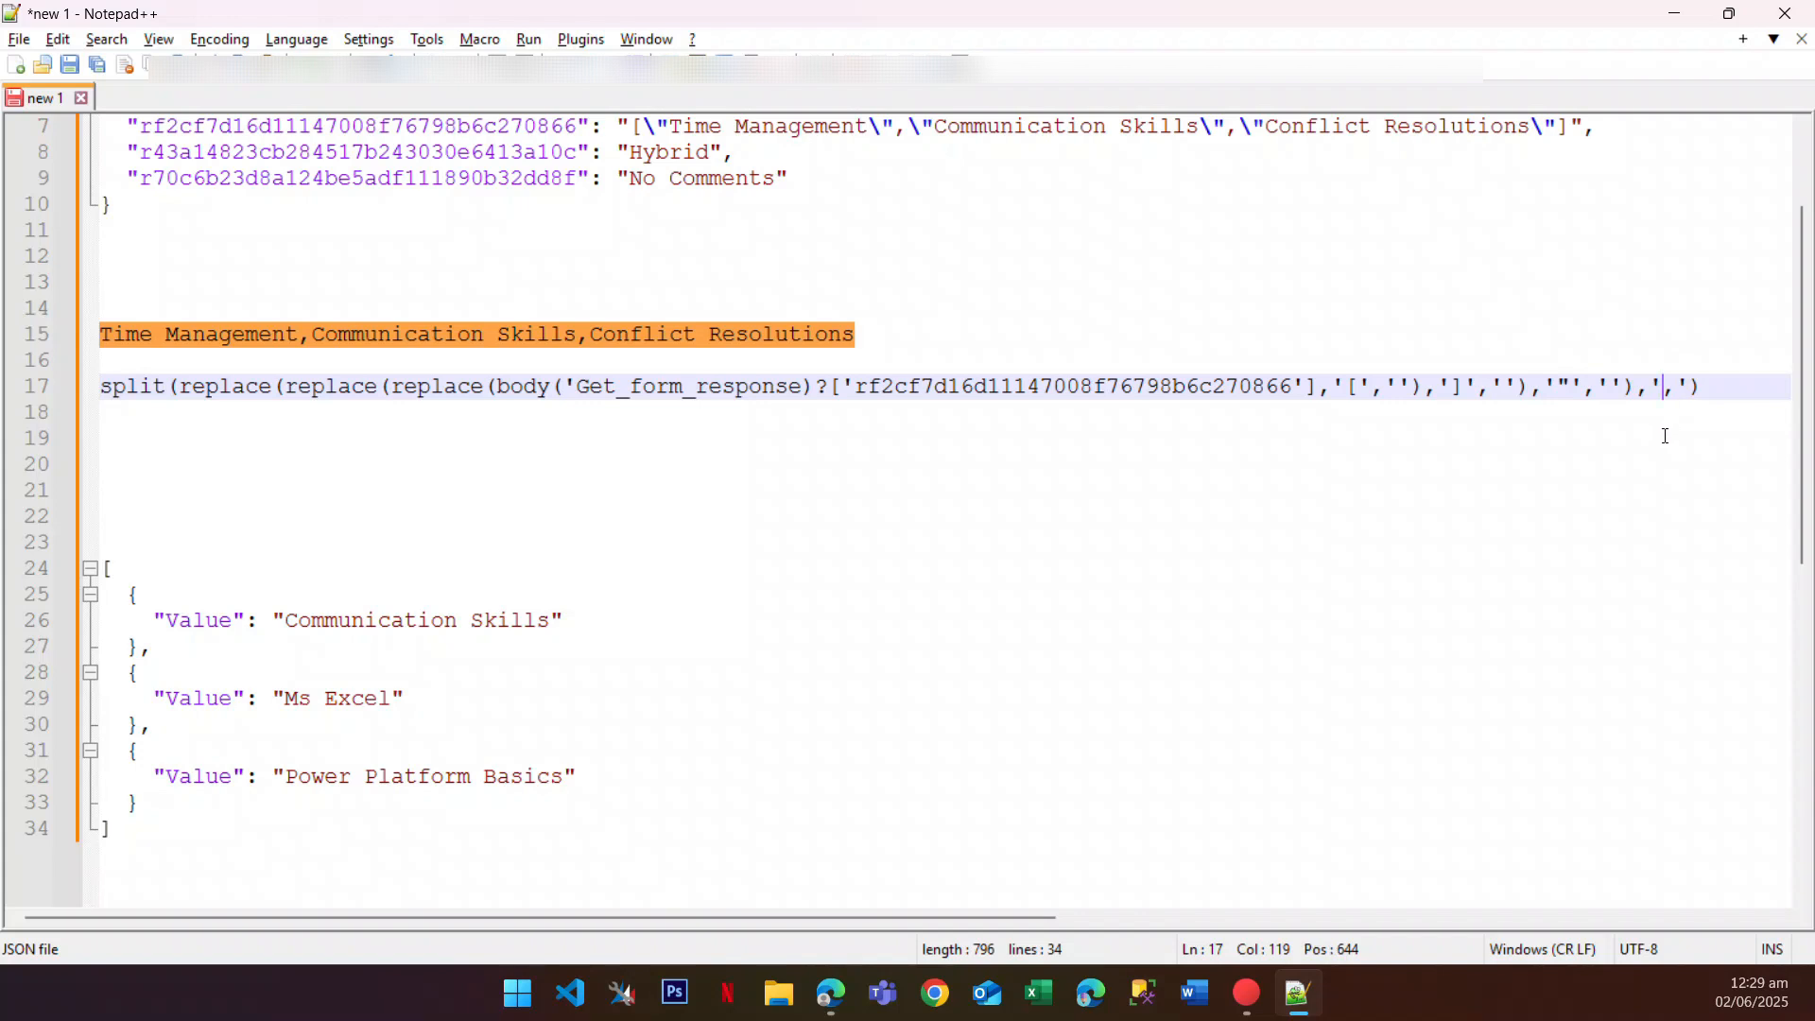
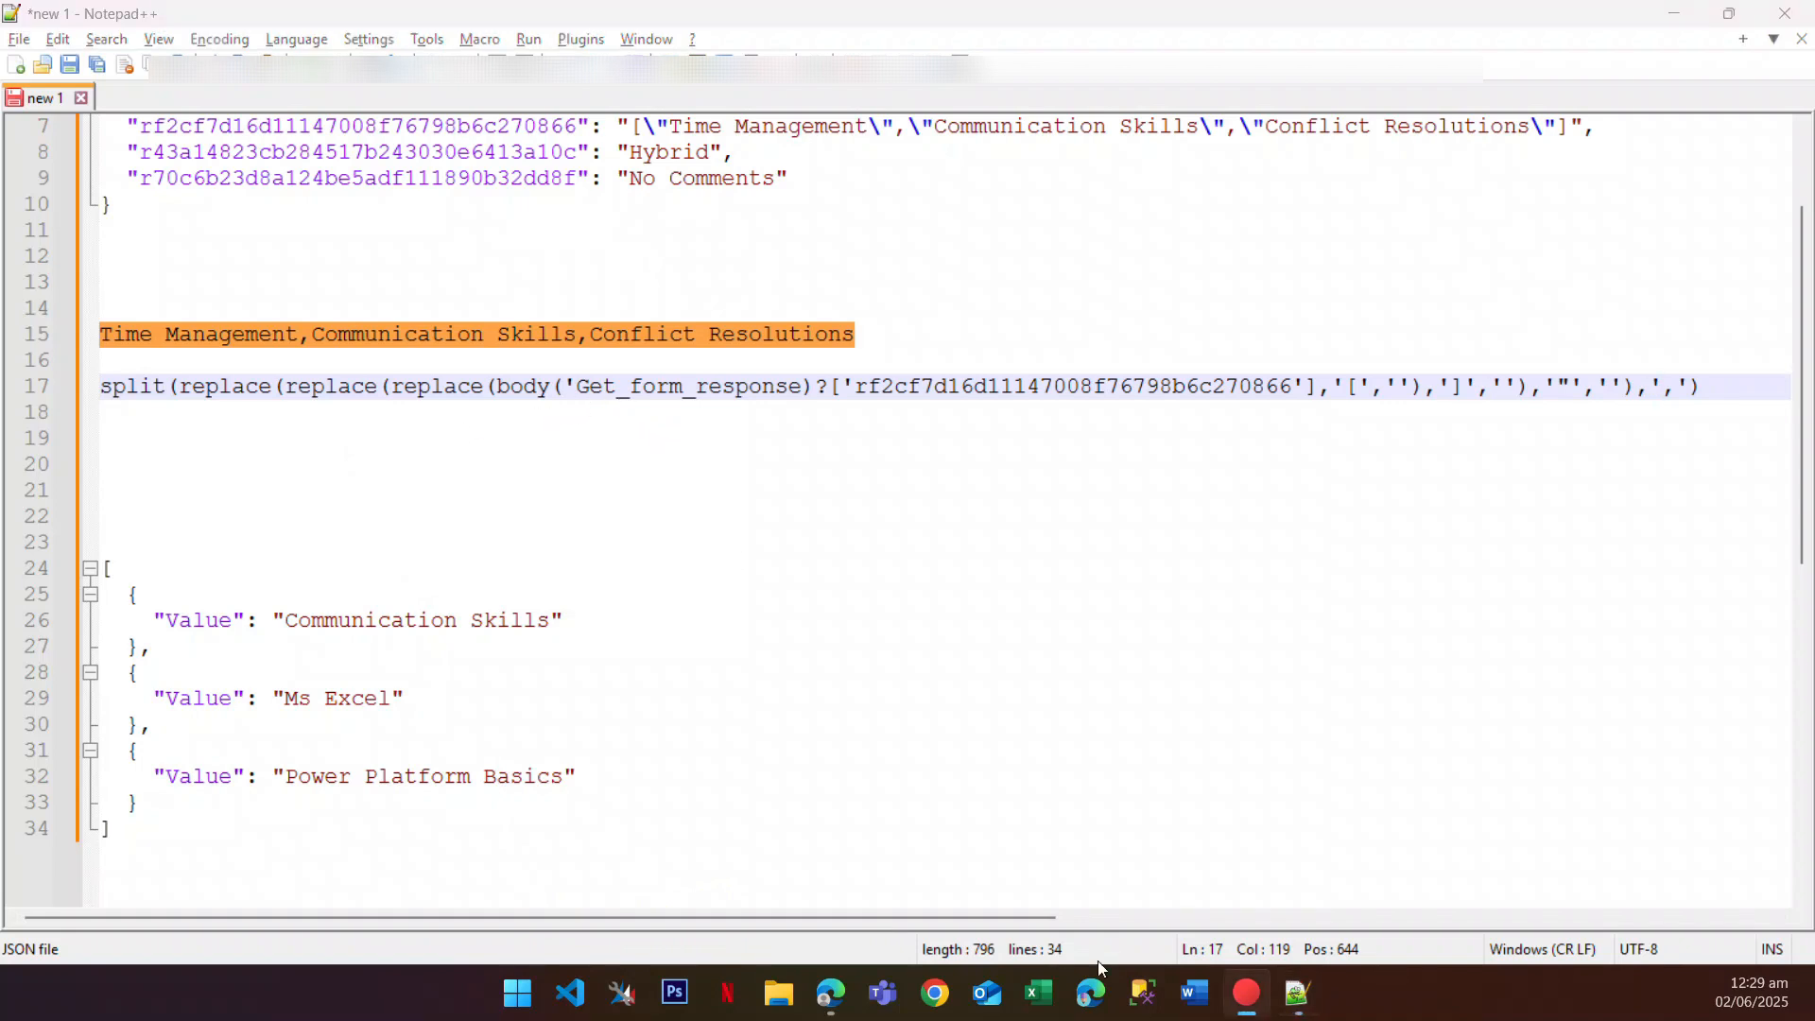
pyautogui.click(830, 992)
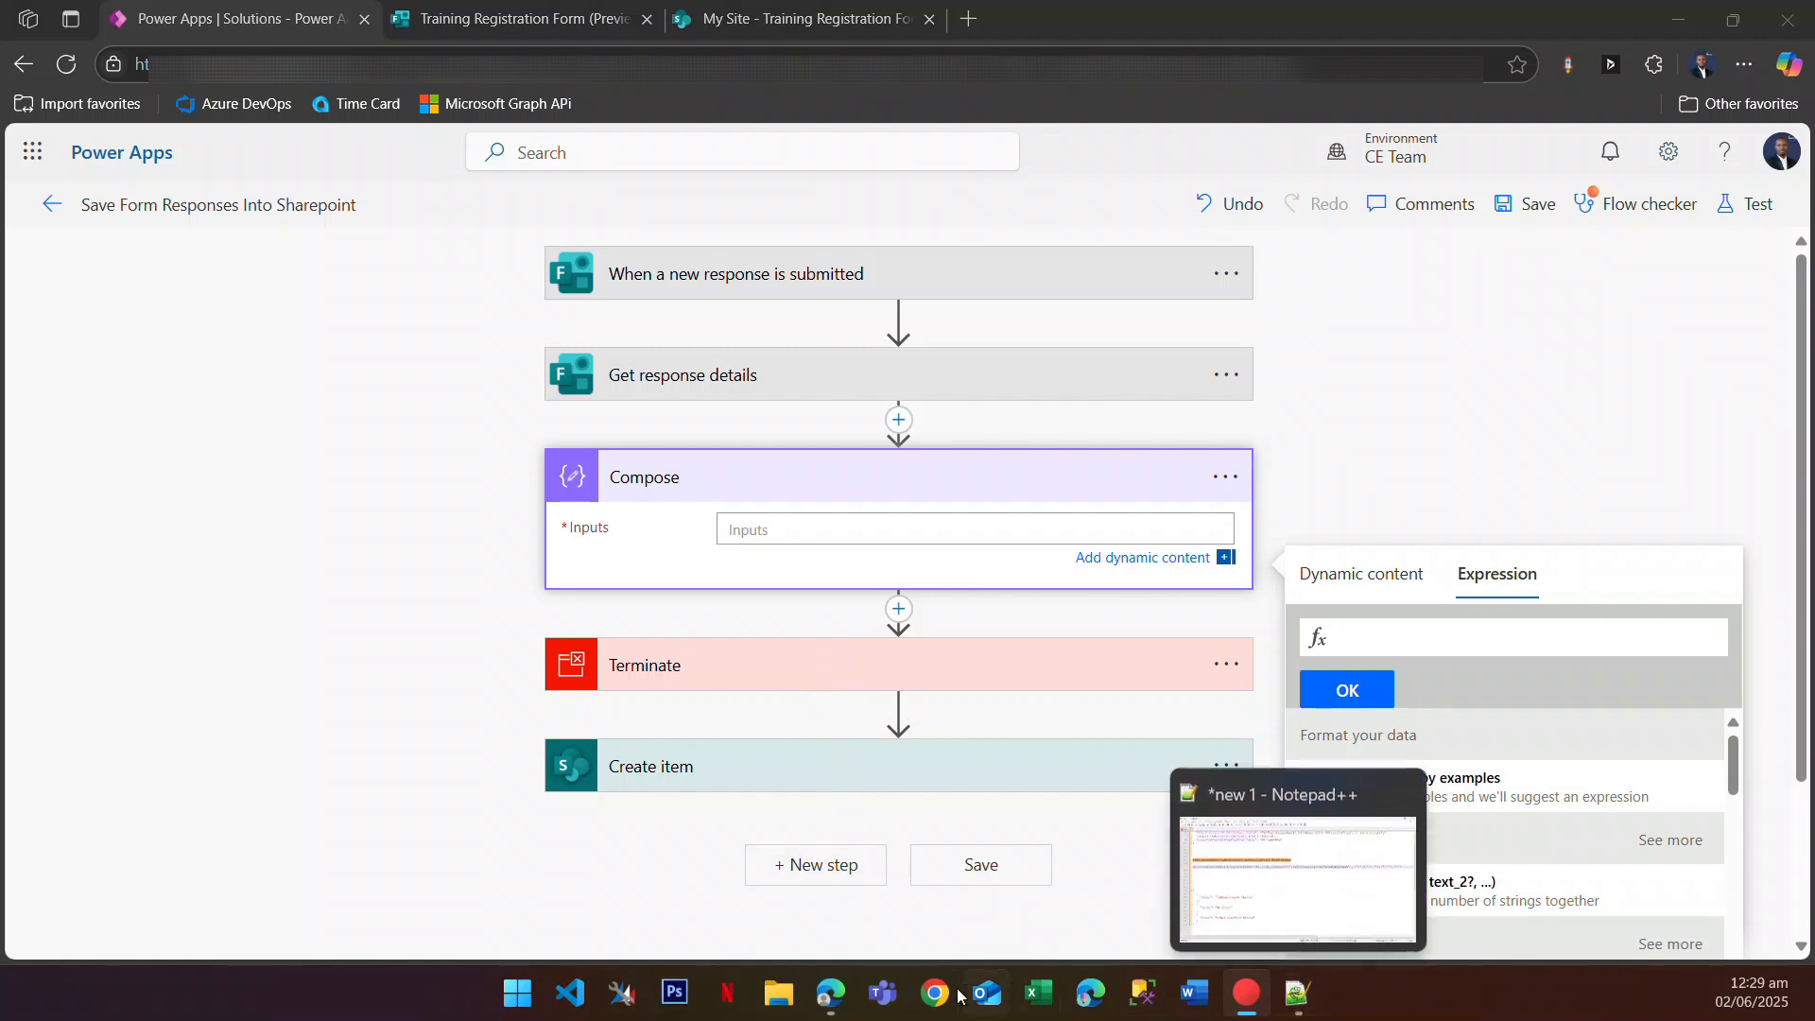
pyautogui.click(1298, 995)
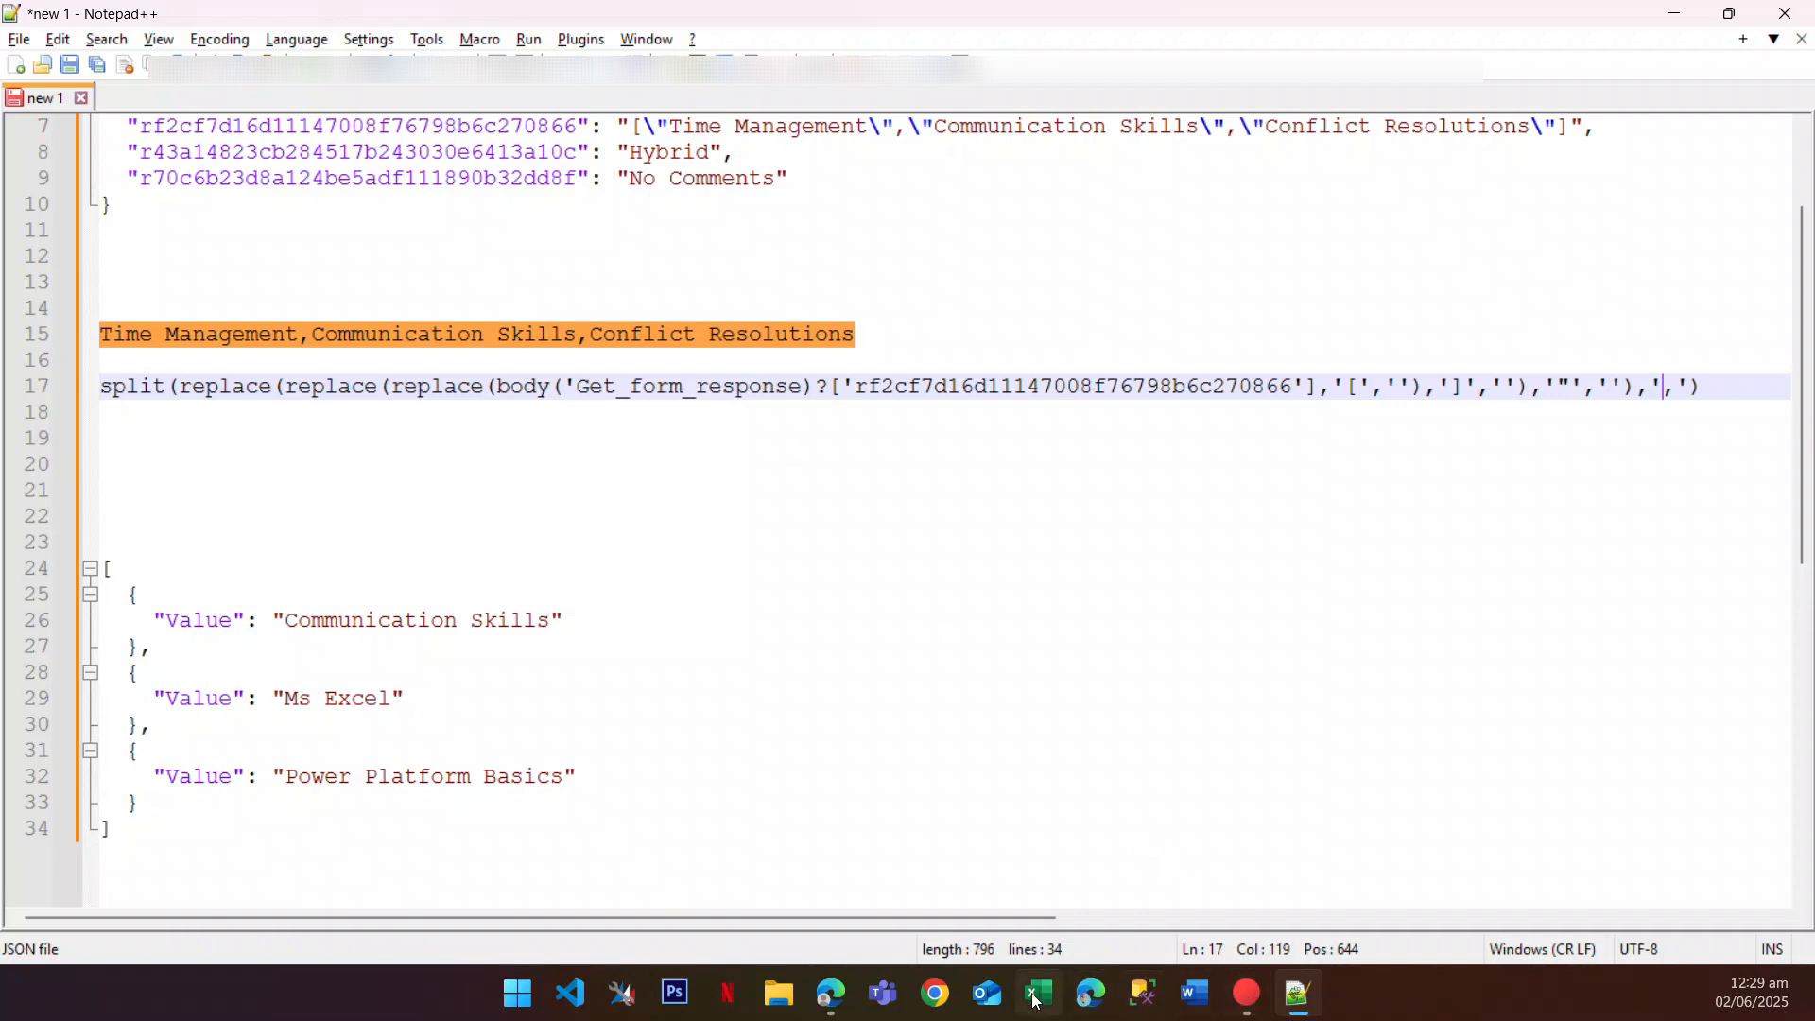
pyautogui.click(830, 992)
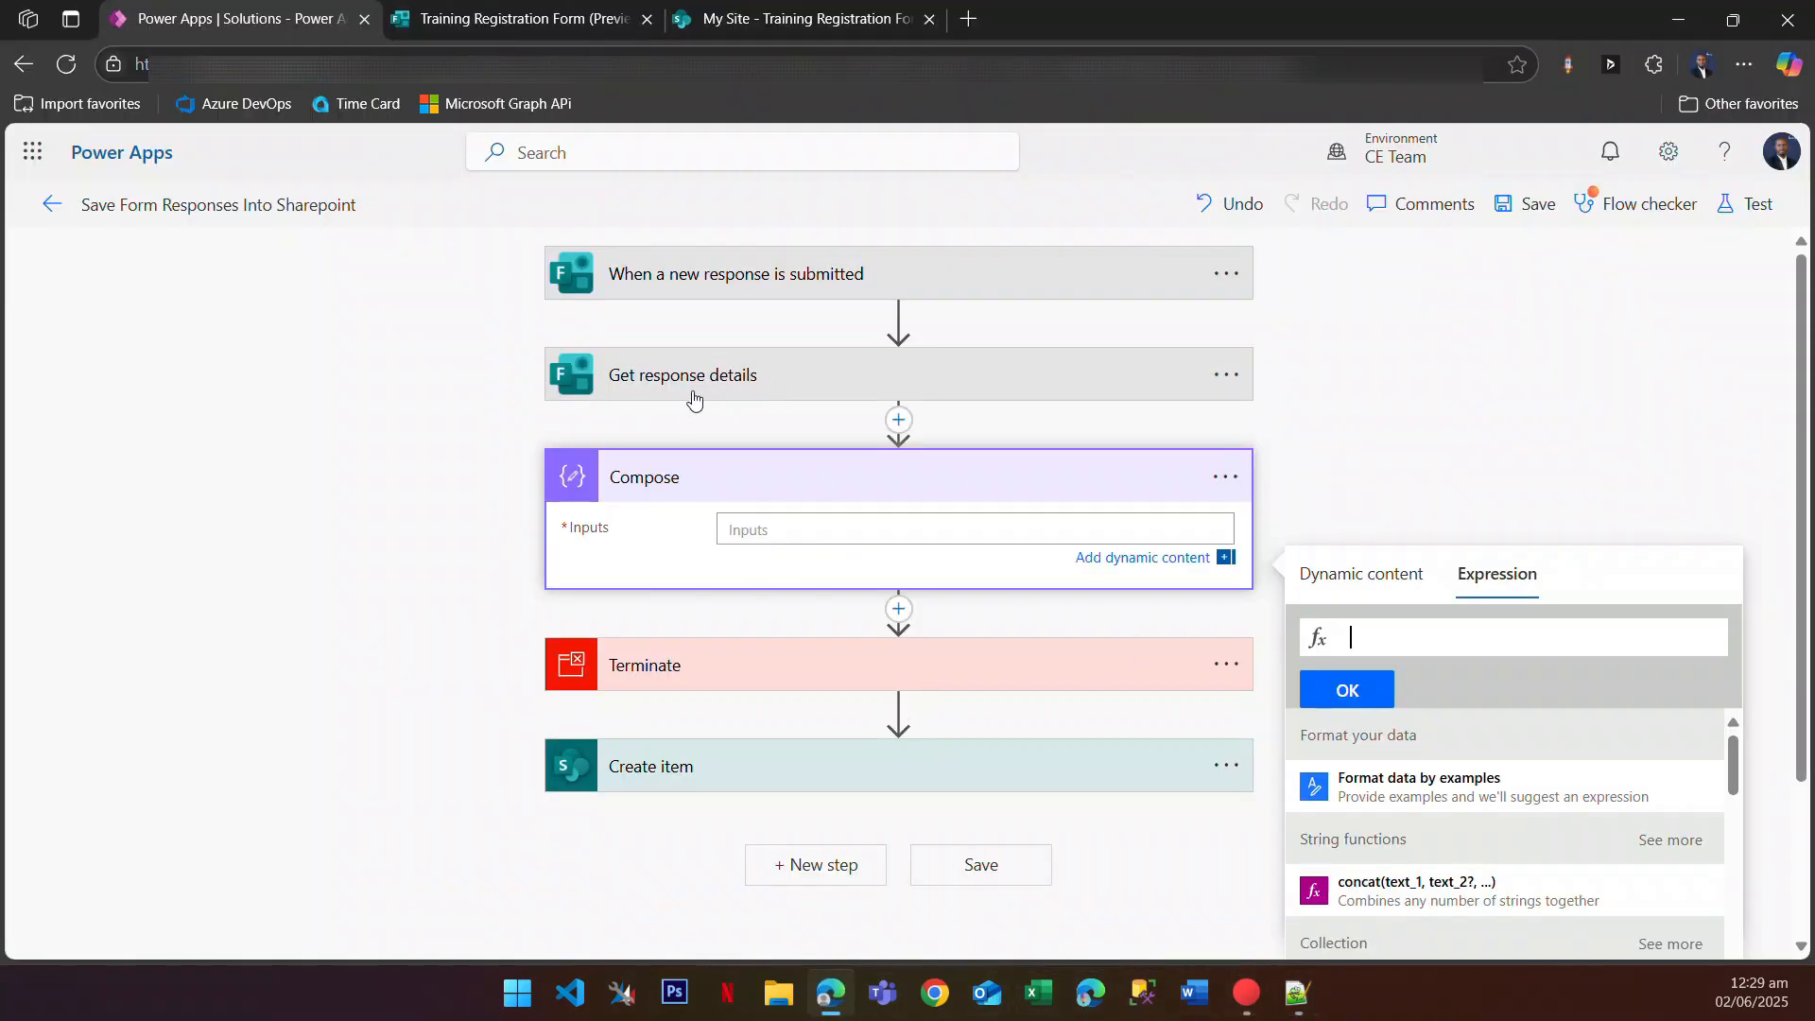
pyautogui.click(1312, 1004)
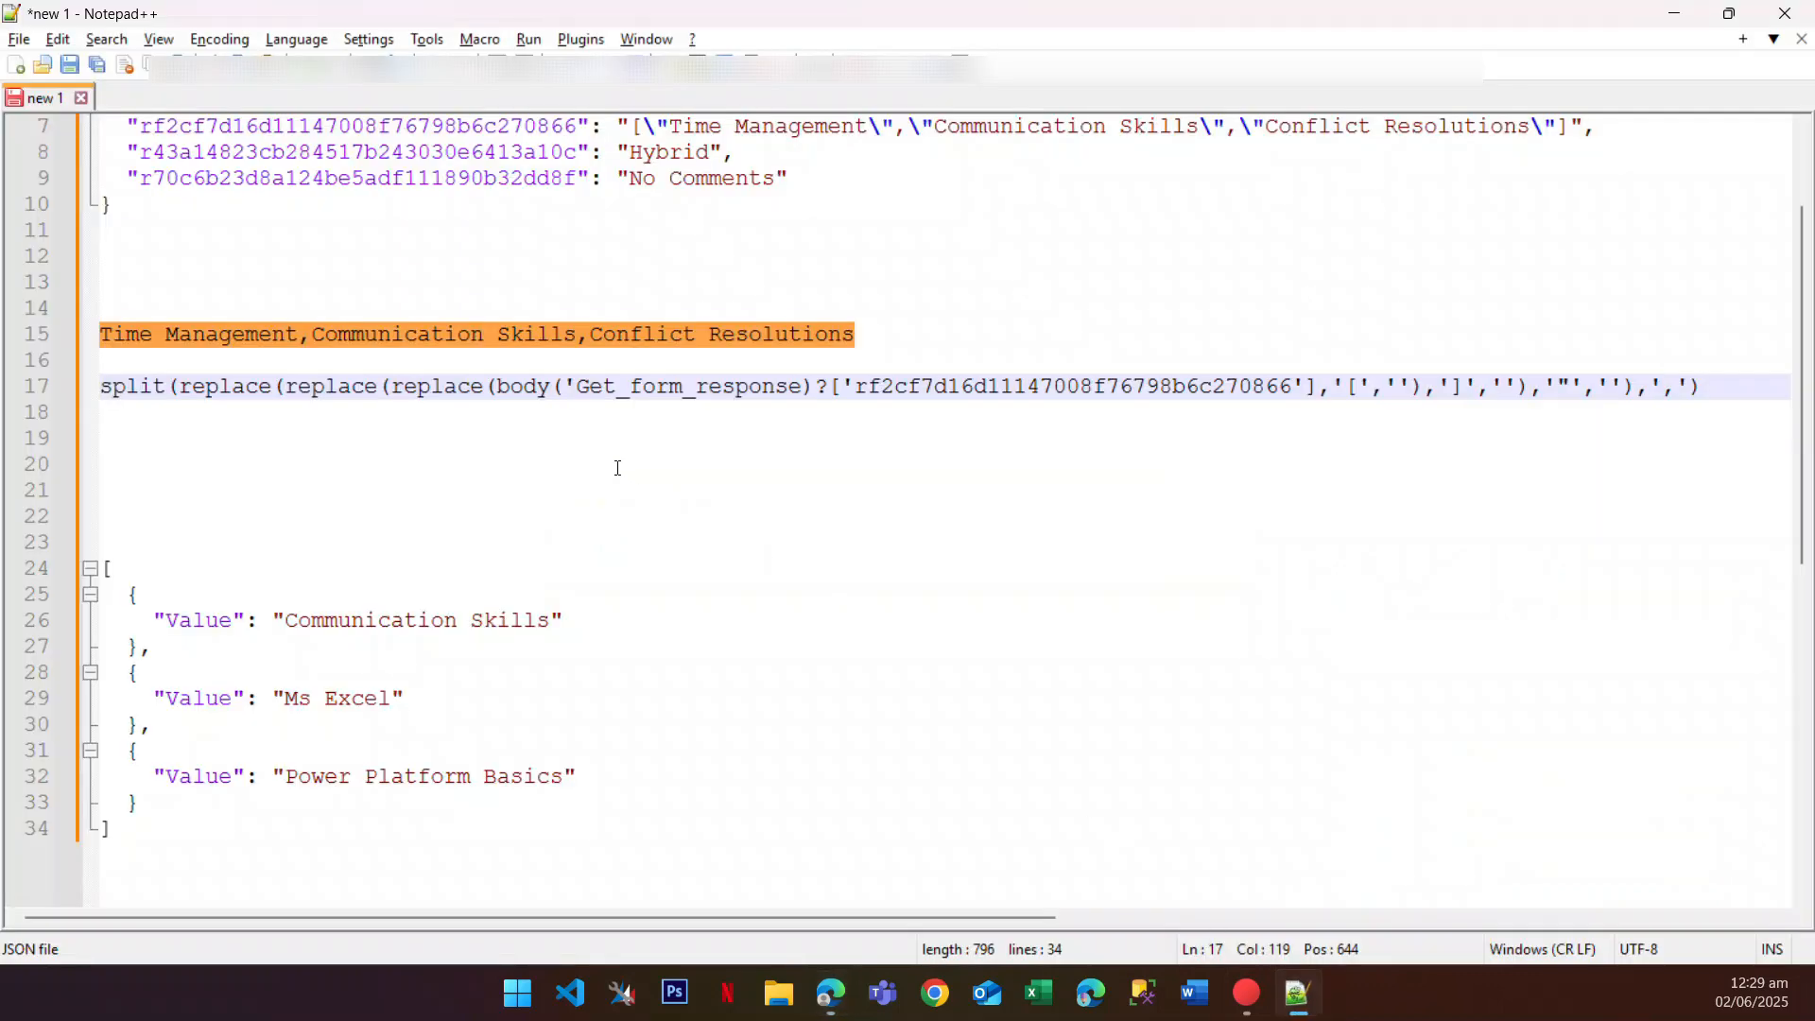
# Step: Change the action name inside body() on line 17 from Get_form_response to Get_response_details
pyautogui.click(620, 387)
pyautogui.doubleClick(665, 390)
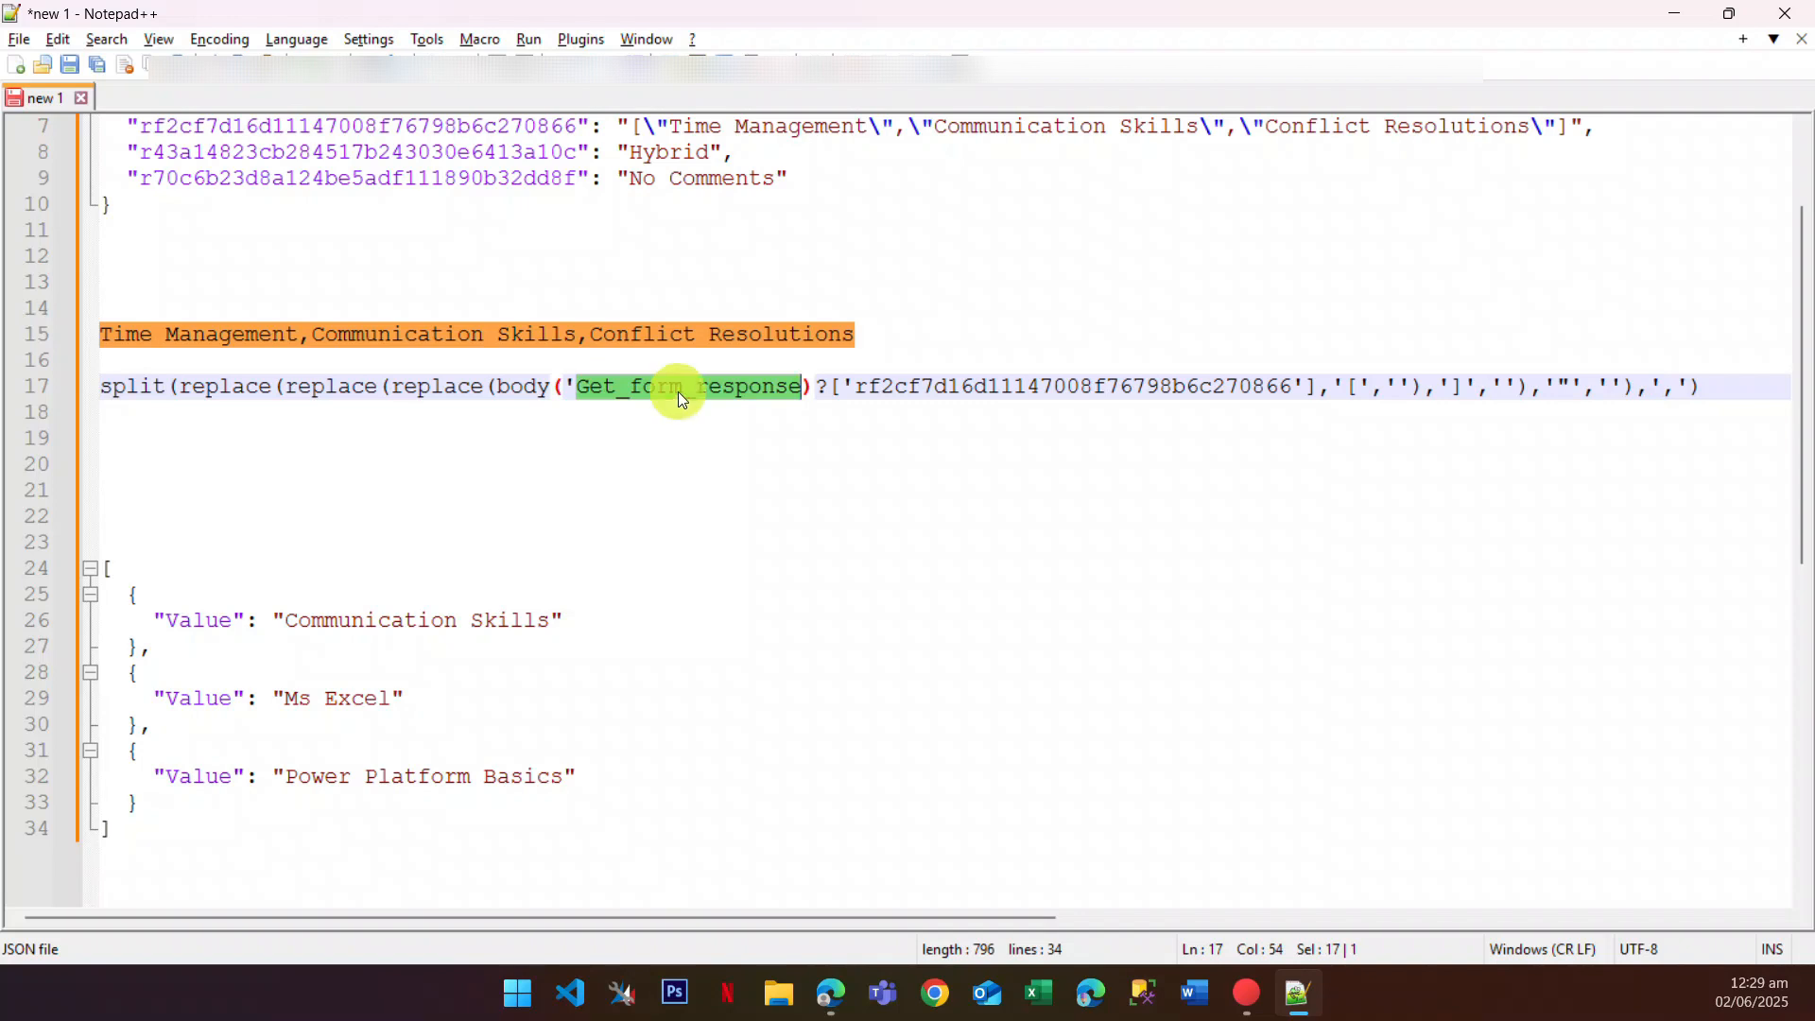
pyautogui.click(687, 390)
pyautogui.click(700, 391)
pyautogui.write('==')
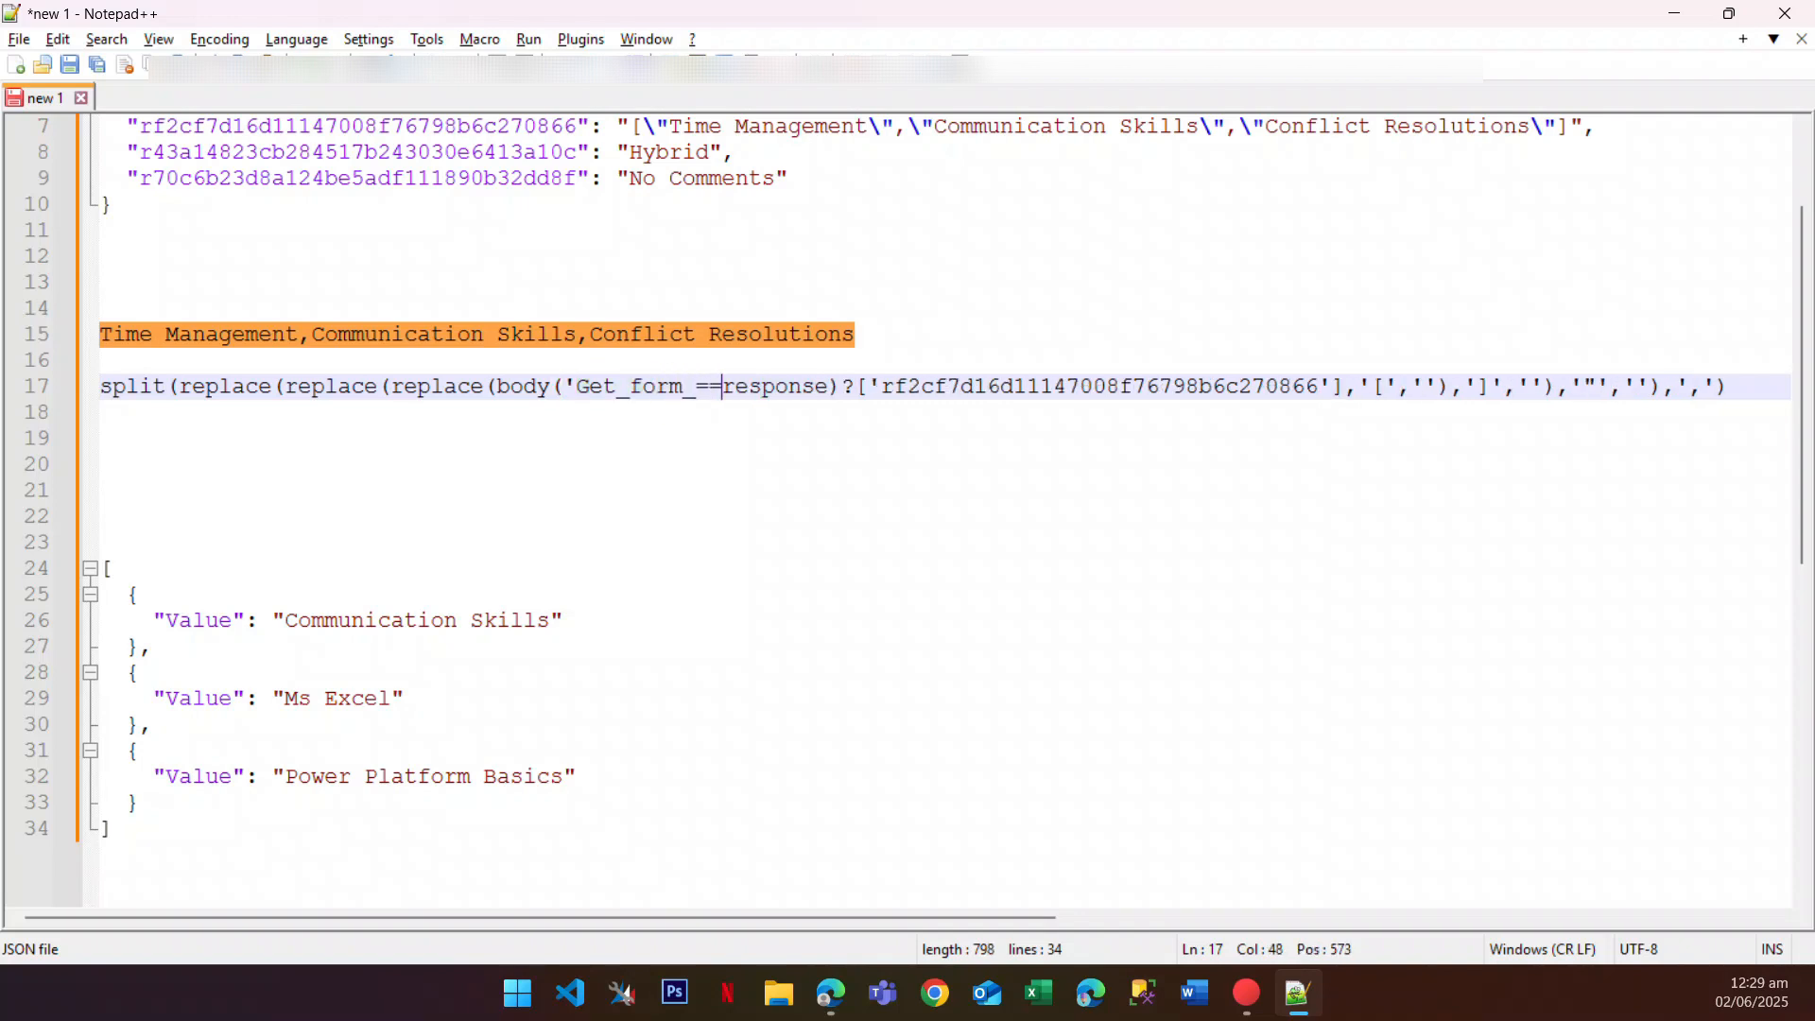
pyautogui.press('BackSpace')
pyautogui.press('BackSpace')
pyautogui.press('BackSpace')
pyautogui.press('BackSpace')
pyautogui.press('BackSpace')
pyautogui.press('BackSpace')
pyautogui.press('BackSpace')
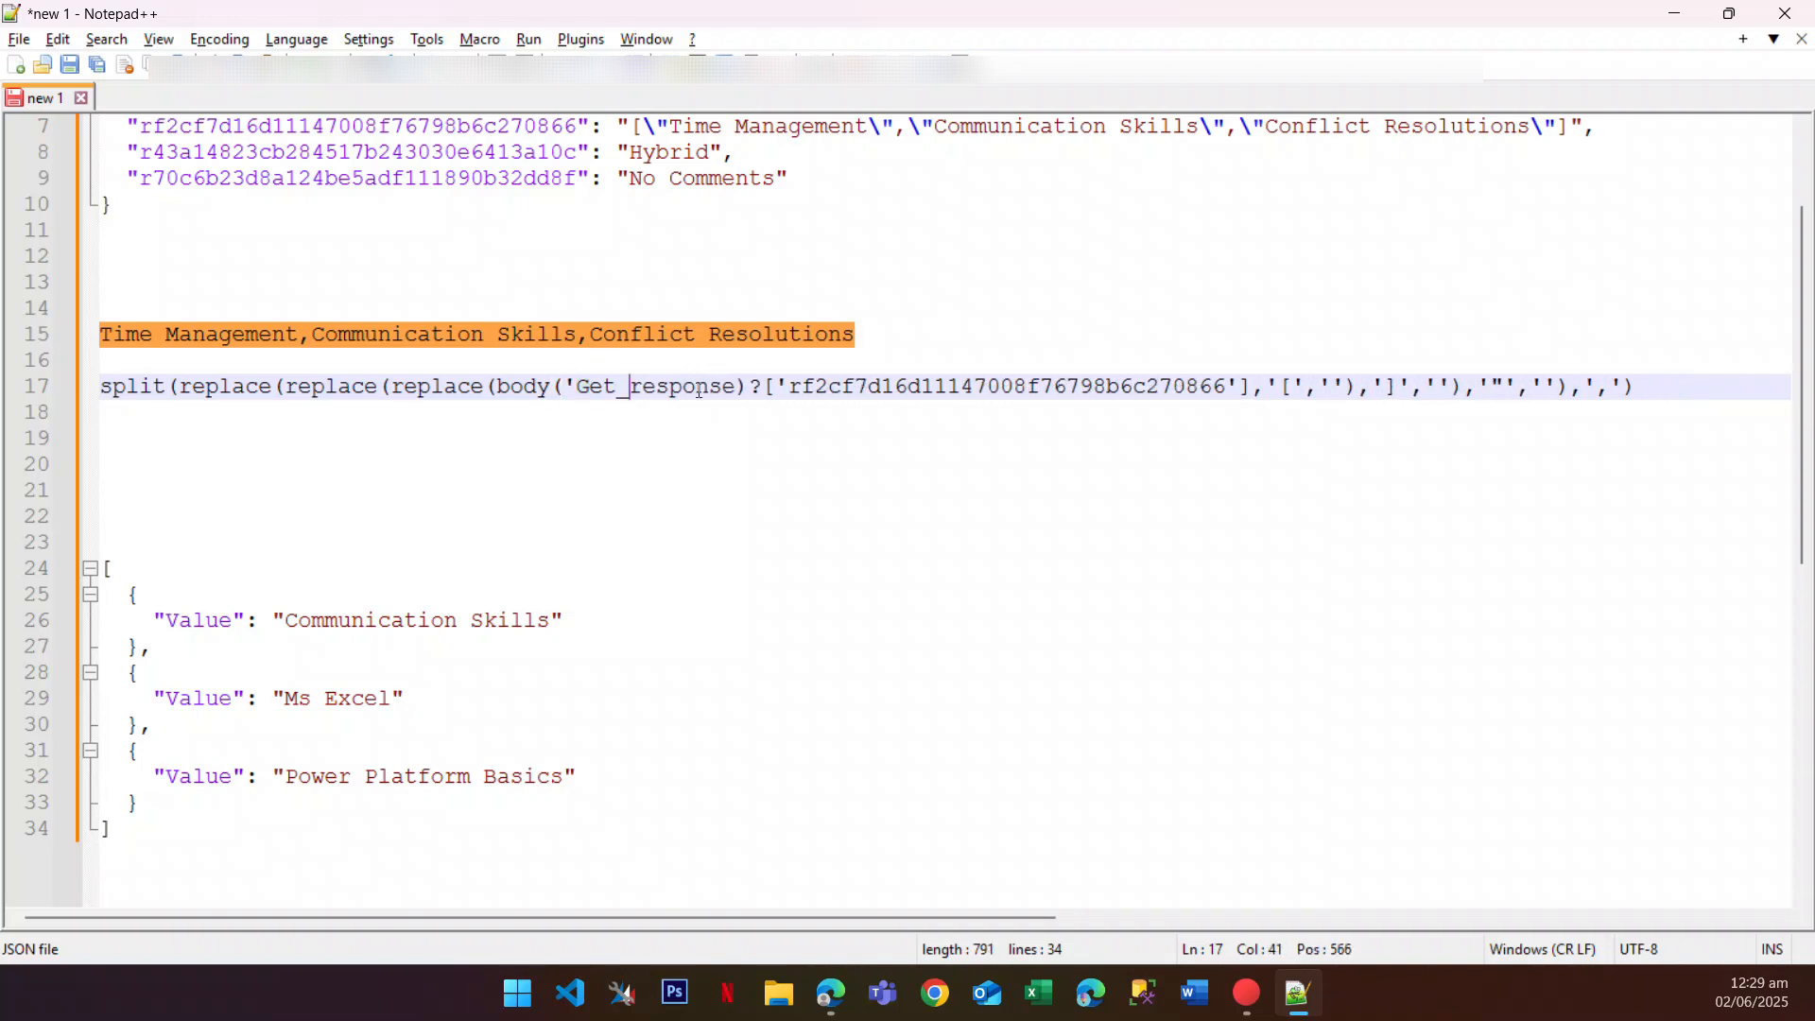
pyautogui.click(741, 389)
pyautogui.write('_')
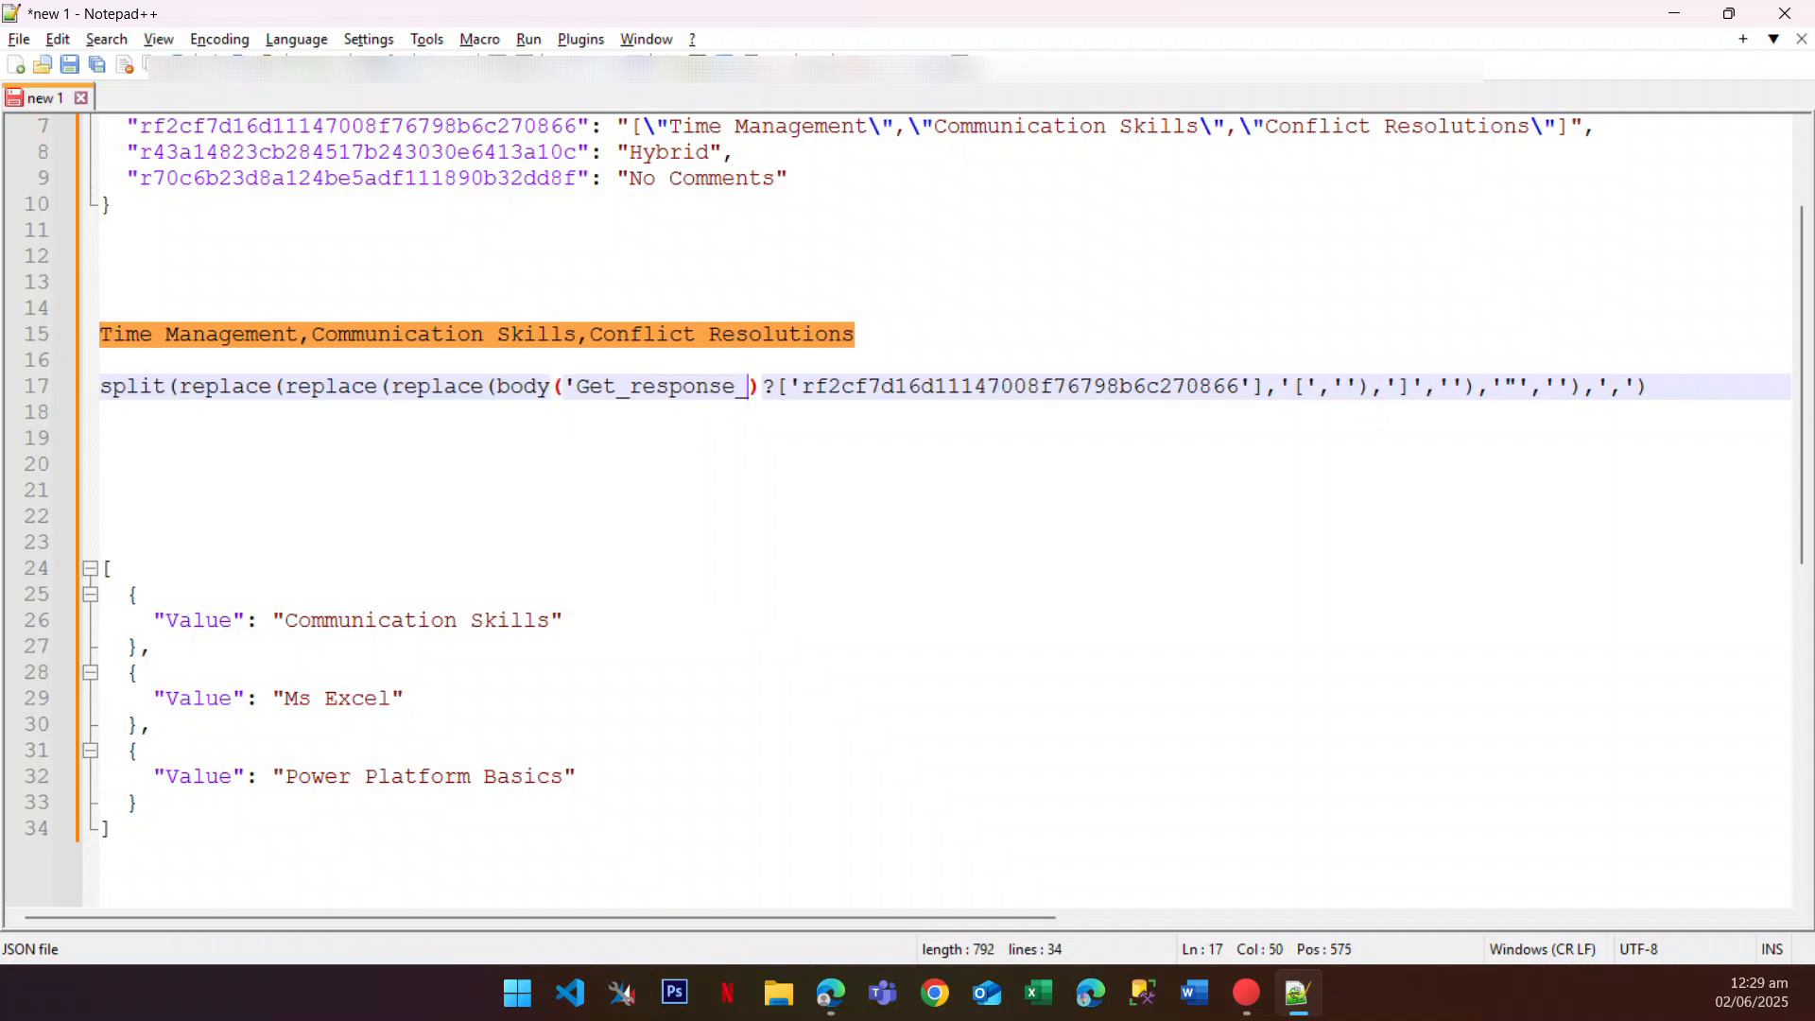
pyautogui.write('details')
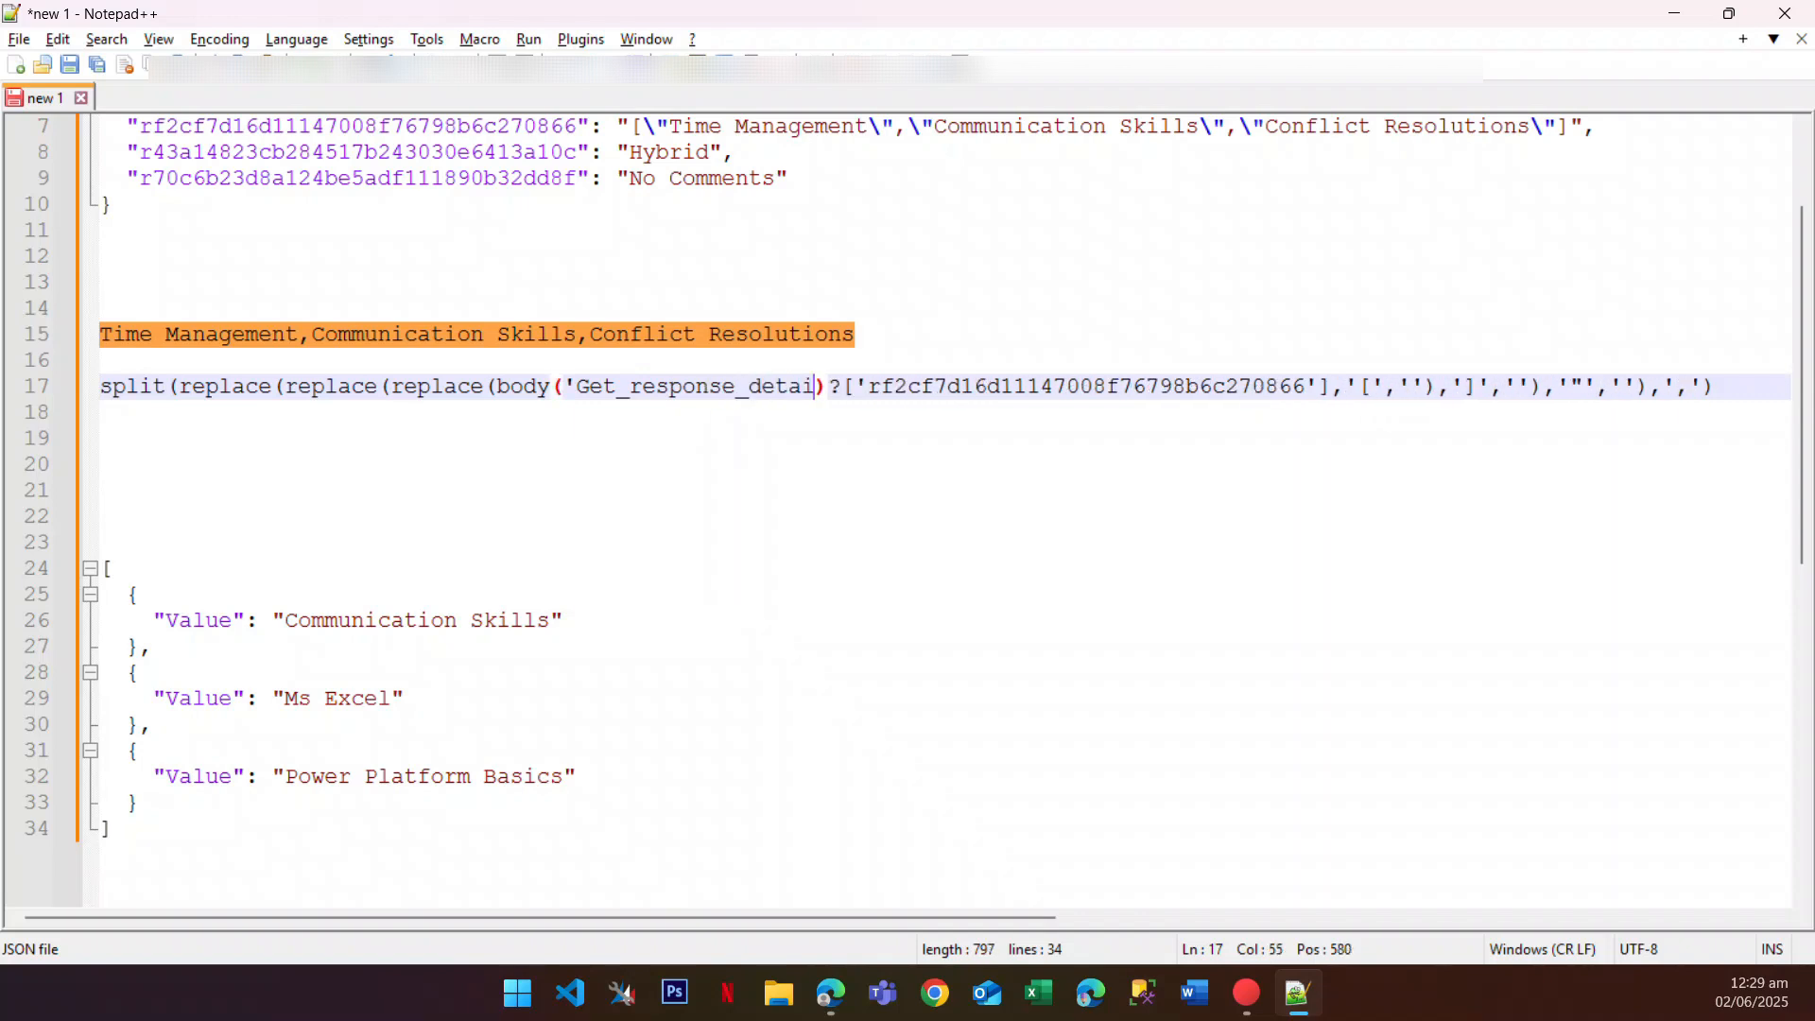
# Step: Copy the line 17 expression with Get_response_details and try to insert it into Compose's Inputs in Power Apps
pyautogui.moveTo(1764, 391)
pyautogui.mouseDown()
pyautogui.moveTo(1434, 417)
pyautogui.moveTo(83, 384)
pyautogui.moveTo(1770, 385)
pyautogui.moveTo(1748, 387)
pyautogui.mouseUp()
pyautogui.rightClick(83, 385)
pyautogui.click(217, 388)
pyautogui.click(105, 386)
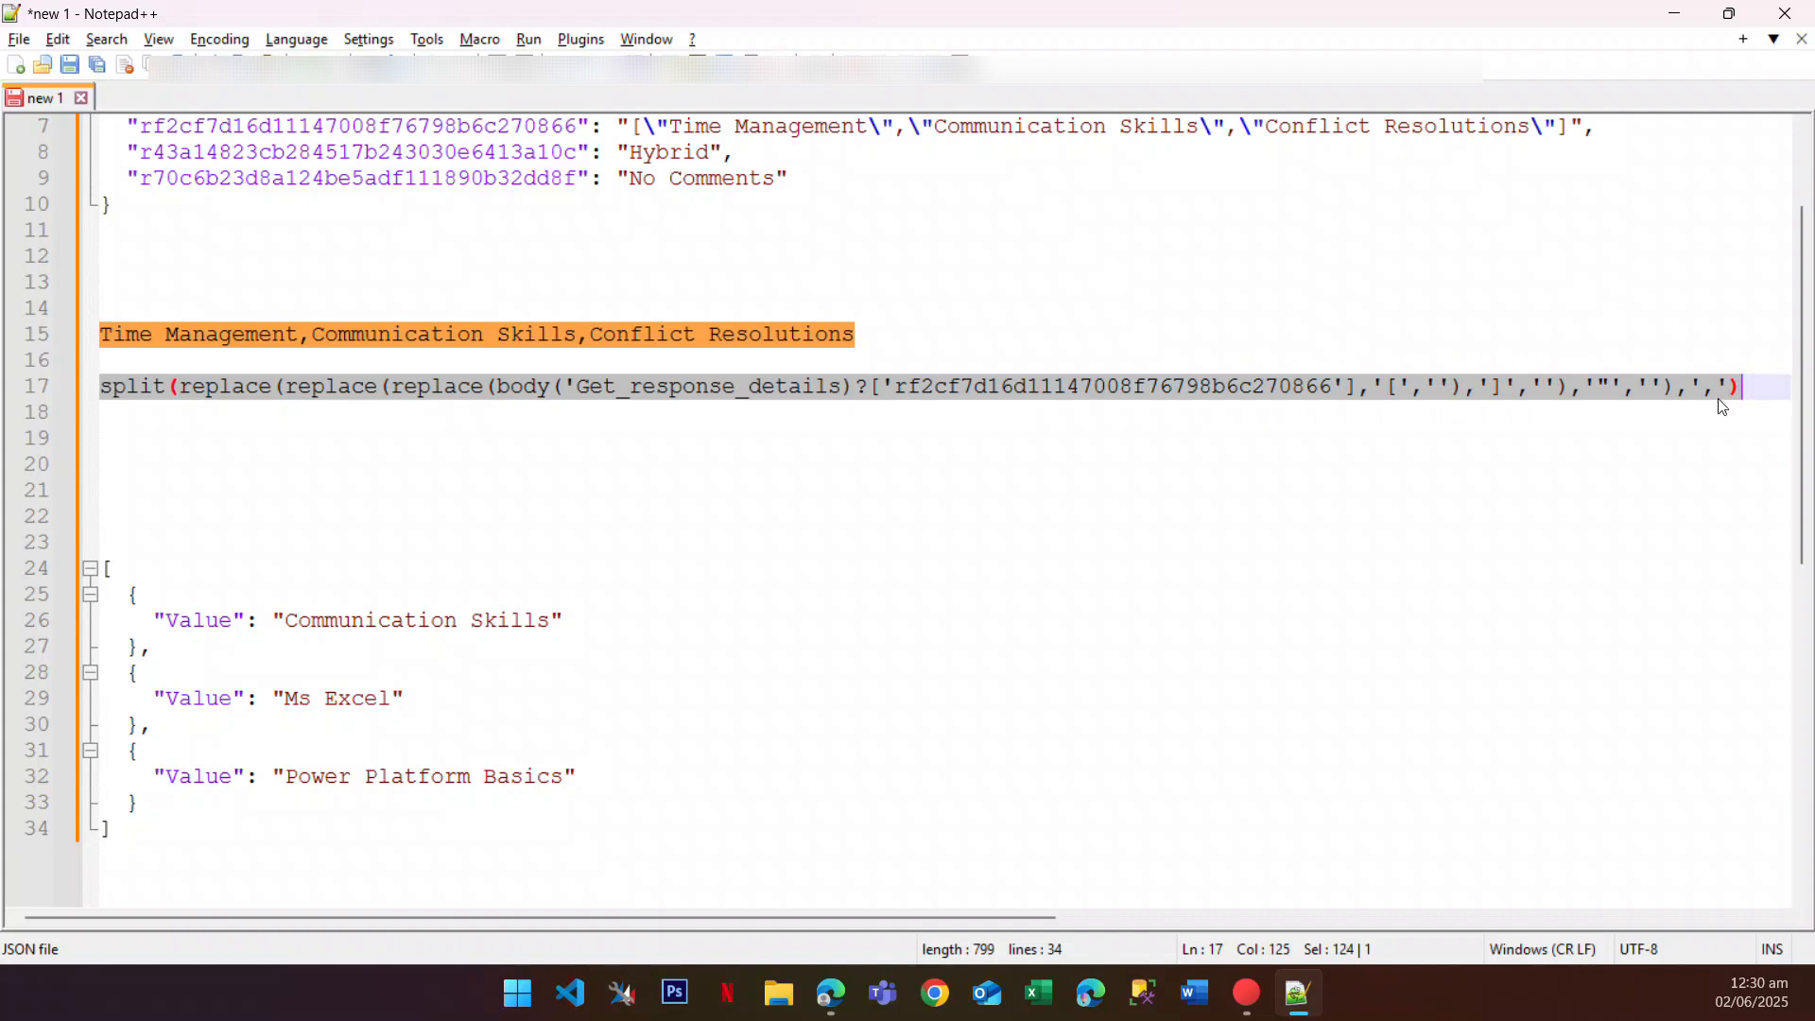
pyautogui.hotkey('alt', 'Tab')
pyautogui.hotkey('ctrl', 'v')
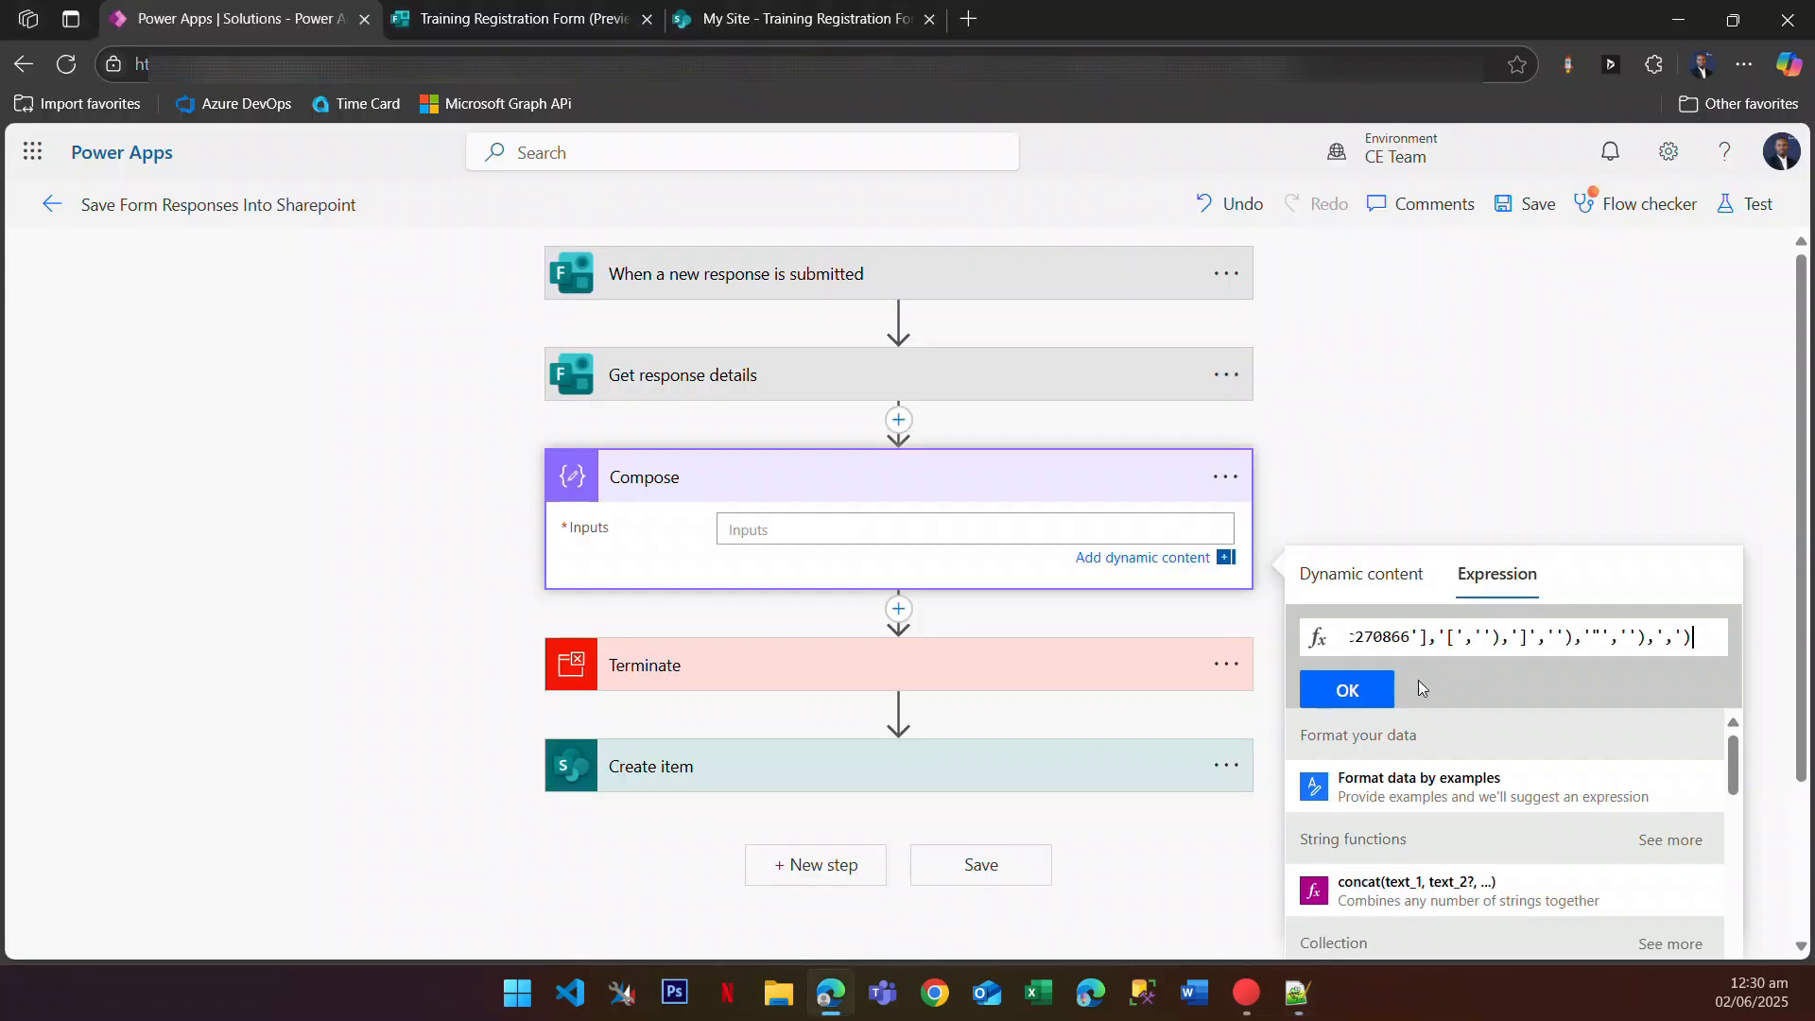
pyautogui.click(1347, 690)
pyautogui.click(1106, 199)
# Step: Switch to Notepad++ and add the missing closing single quote after Get_response_details in the line 17 expression
pyautogui.hotkey('alt', 'Tab')
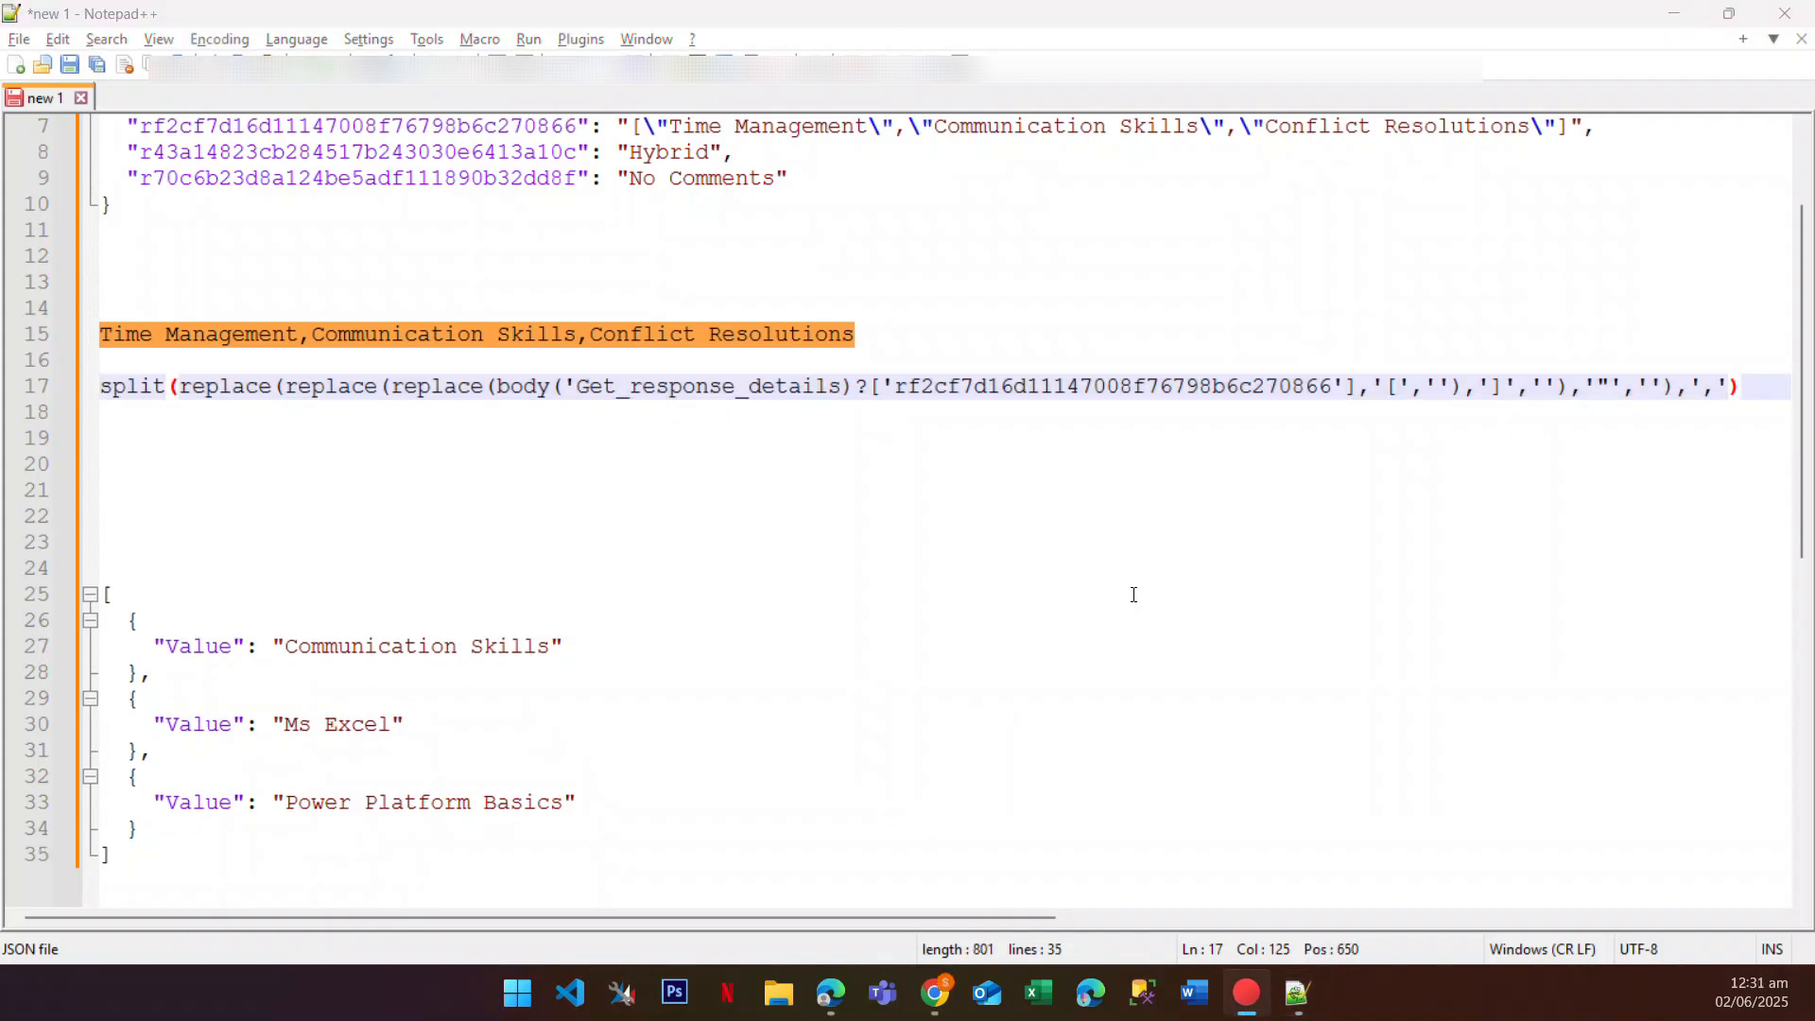
pyautogui.click(790, 430)
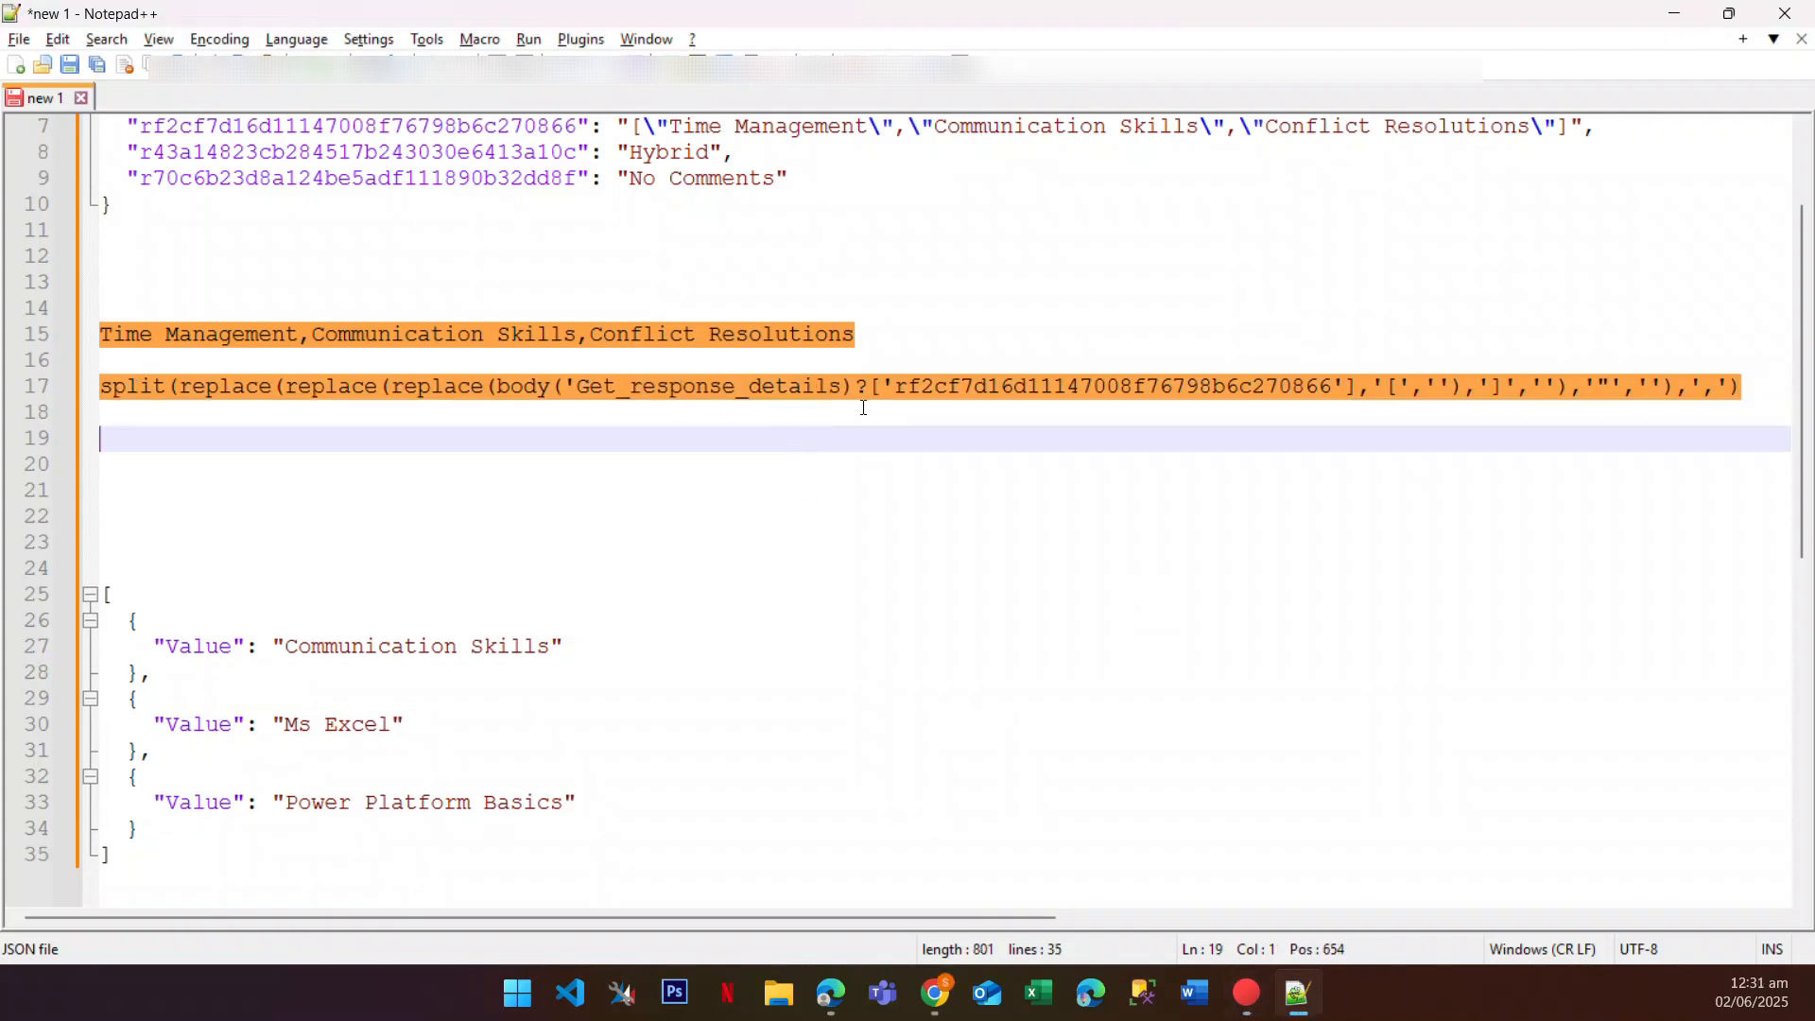
pyautogui.click(861, 406)
pyautogui.click(829, 389)
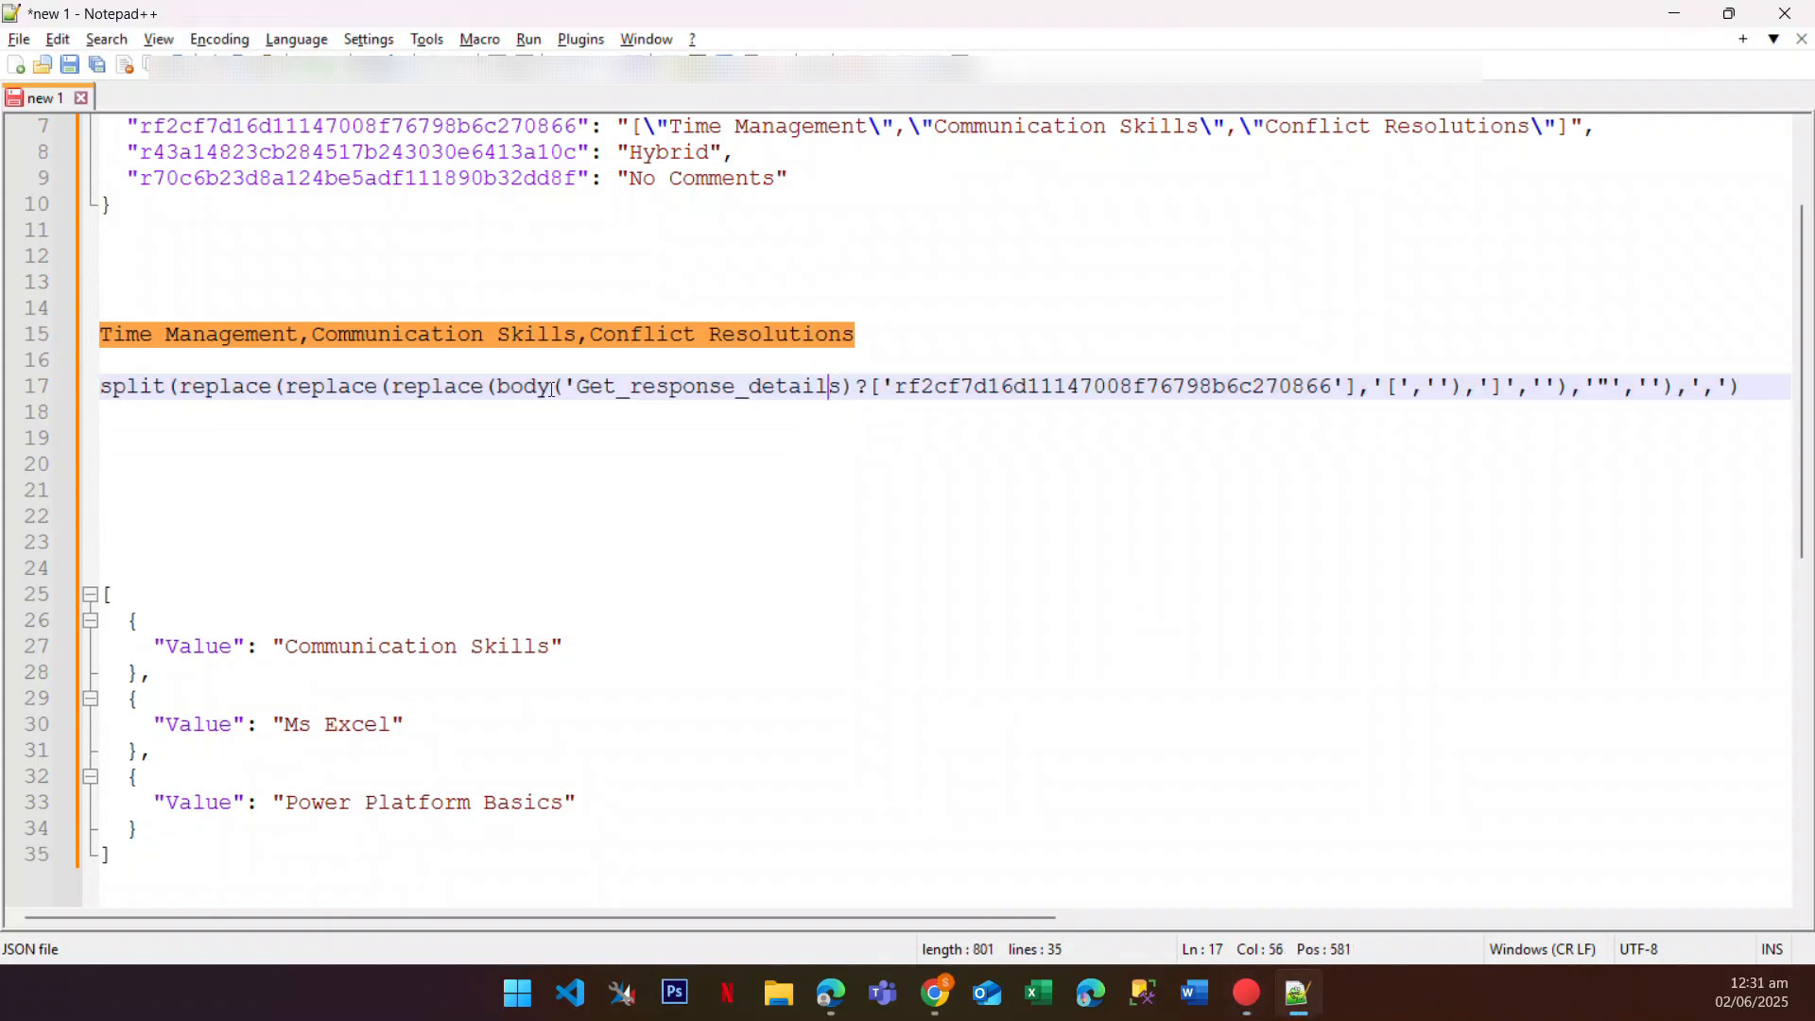
pyautogui.click(845, 389)
pyautogui.write("'")
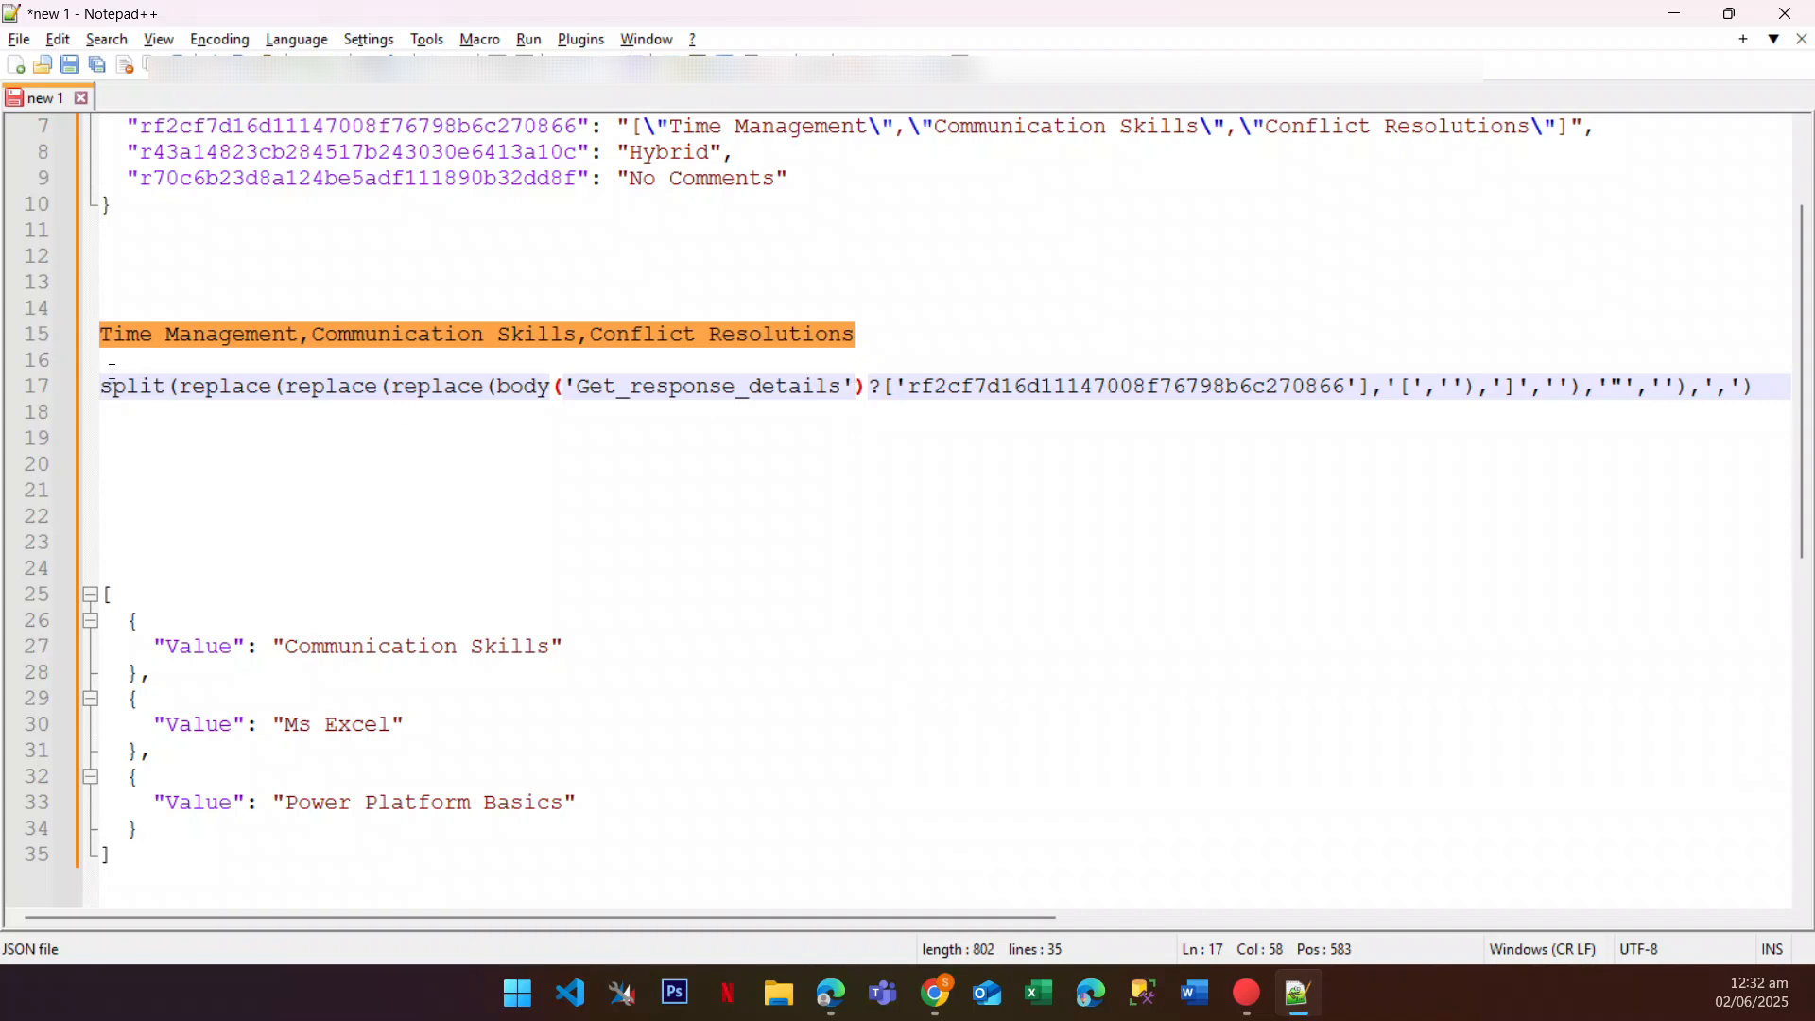
# Step: Copy the corrected line 17 expression and insert it into Compose's Inputs in Power Apps, replacing the expression entered there
pyautogui.moveTo(101, 388); pyautogui.dragTo(1763, 387)
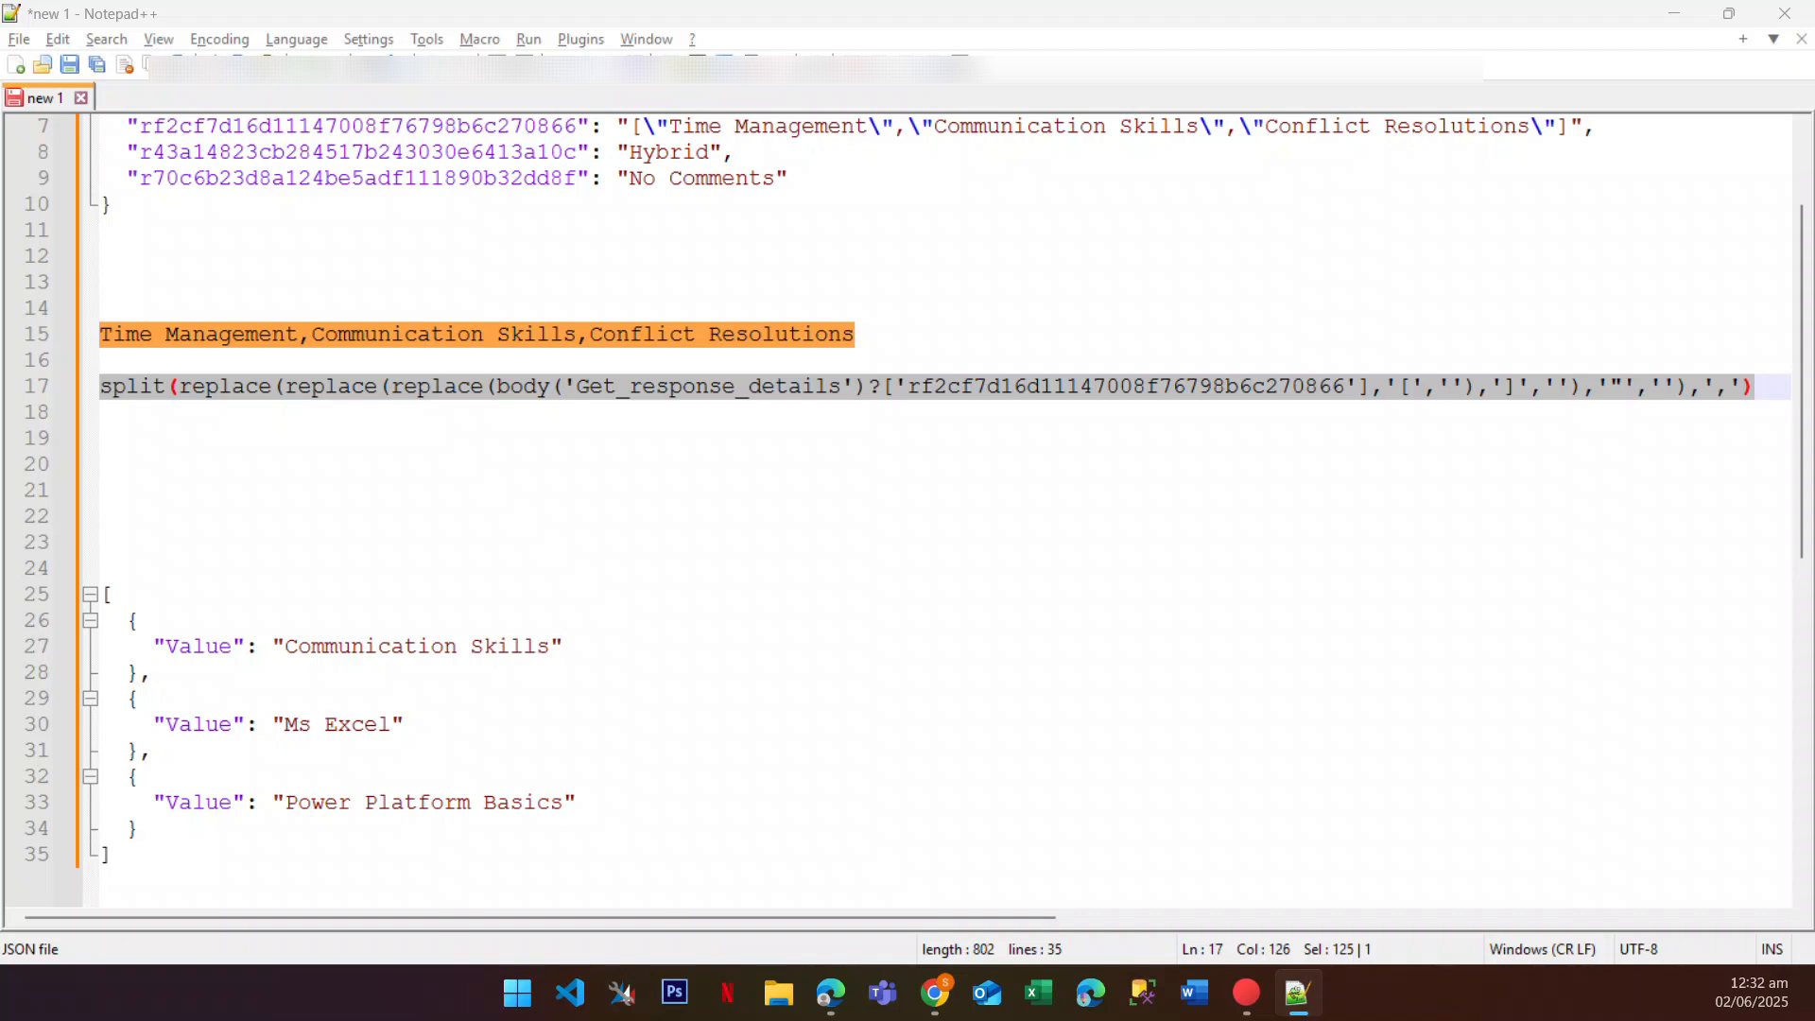
pyautogui.hotkey('alt', 'Tab')
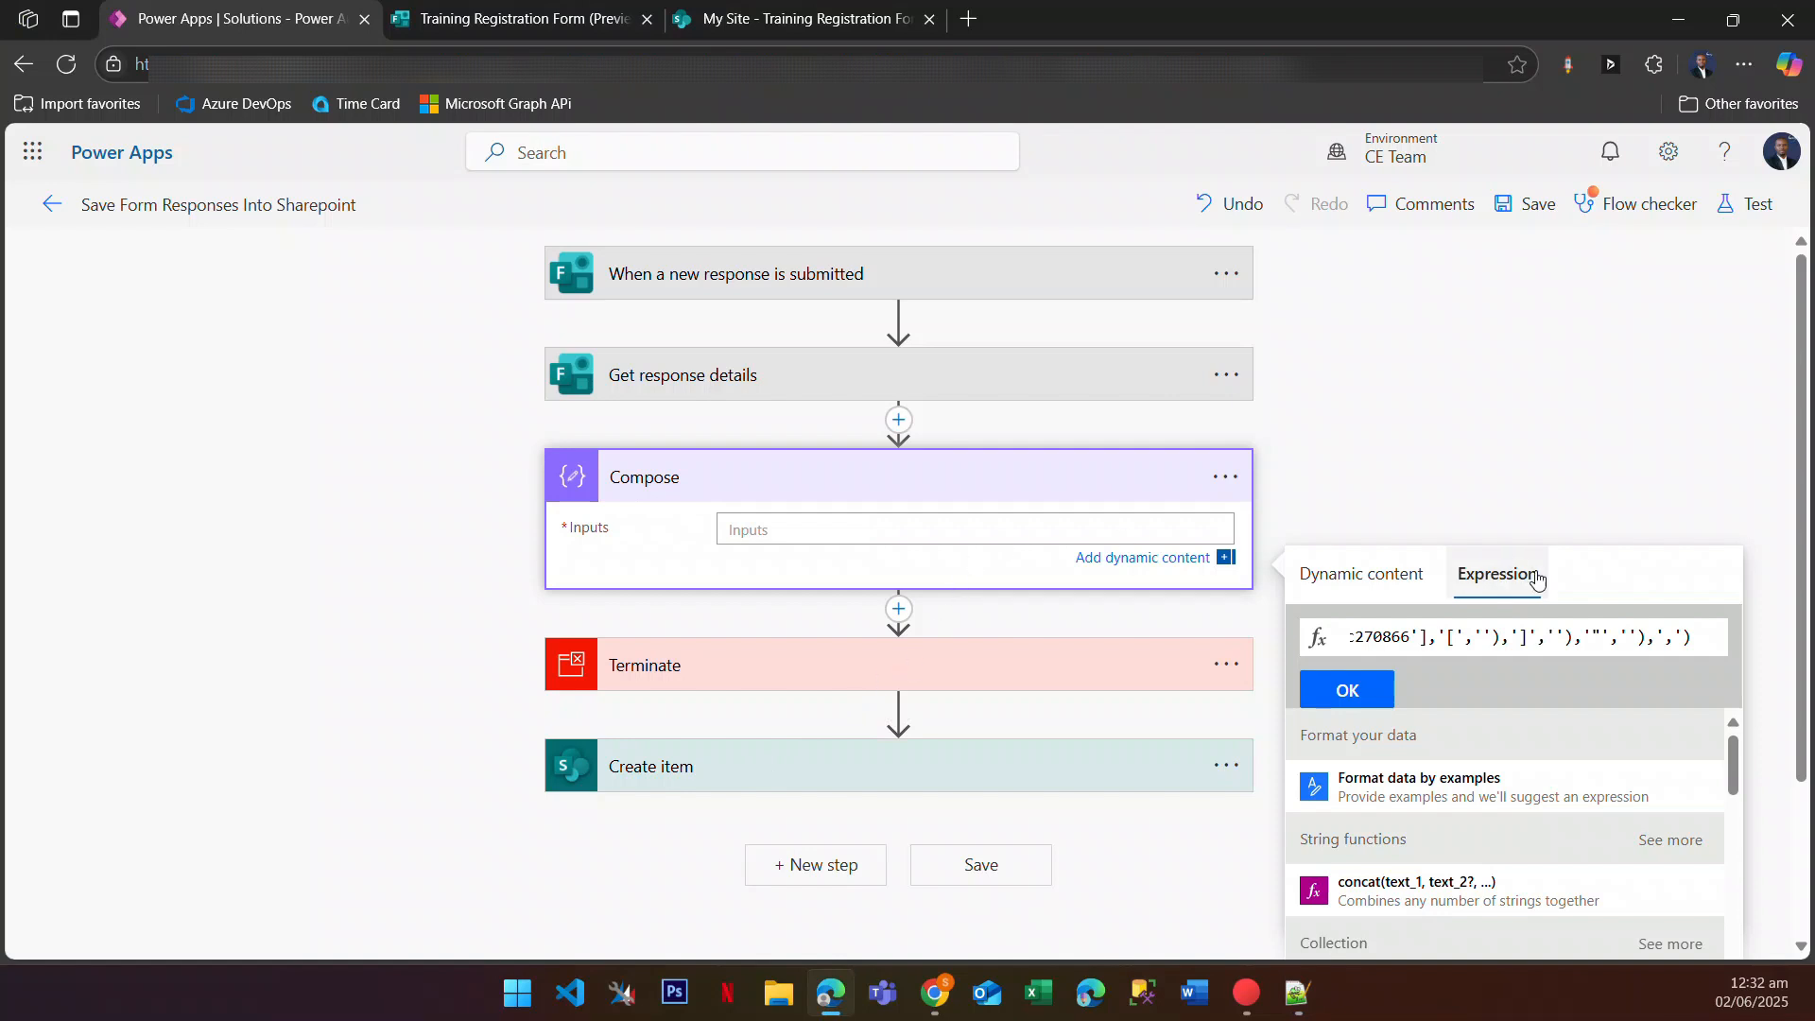
pyautogui.click(1584, 635)
pyautogui.hotkey('ctrl', 'a')
pyautogui.hotkey('ctrl', 'v')
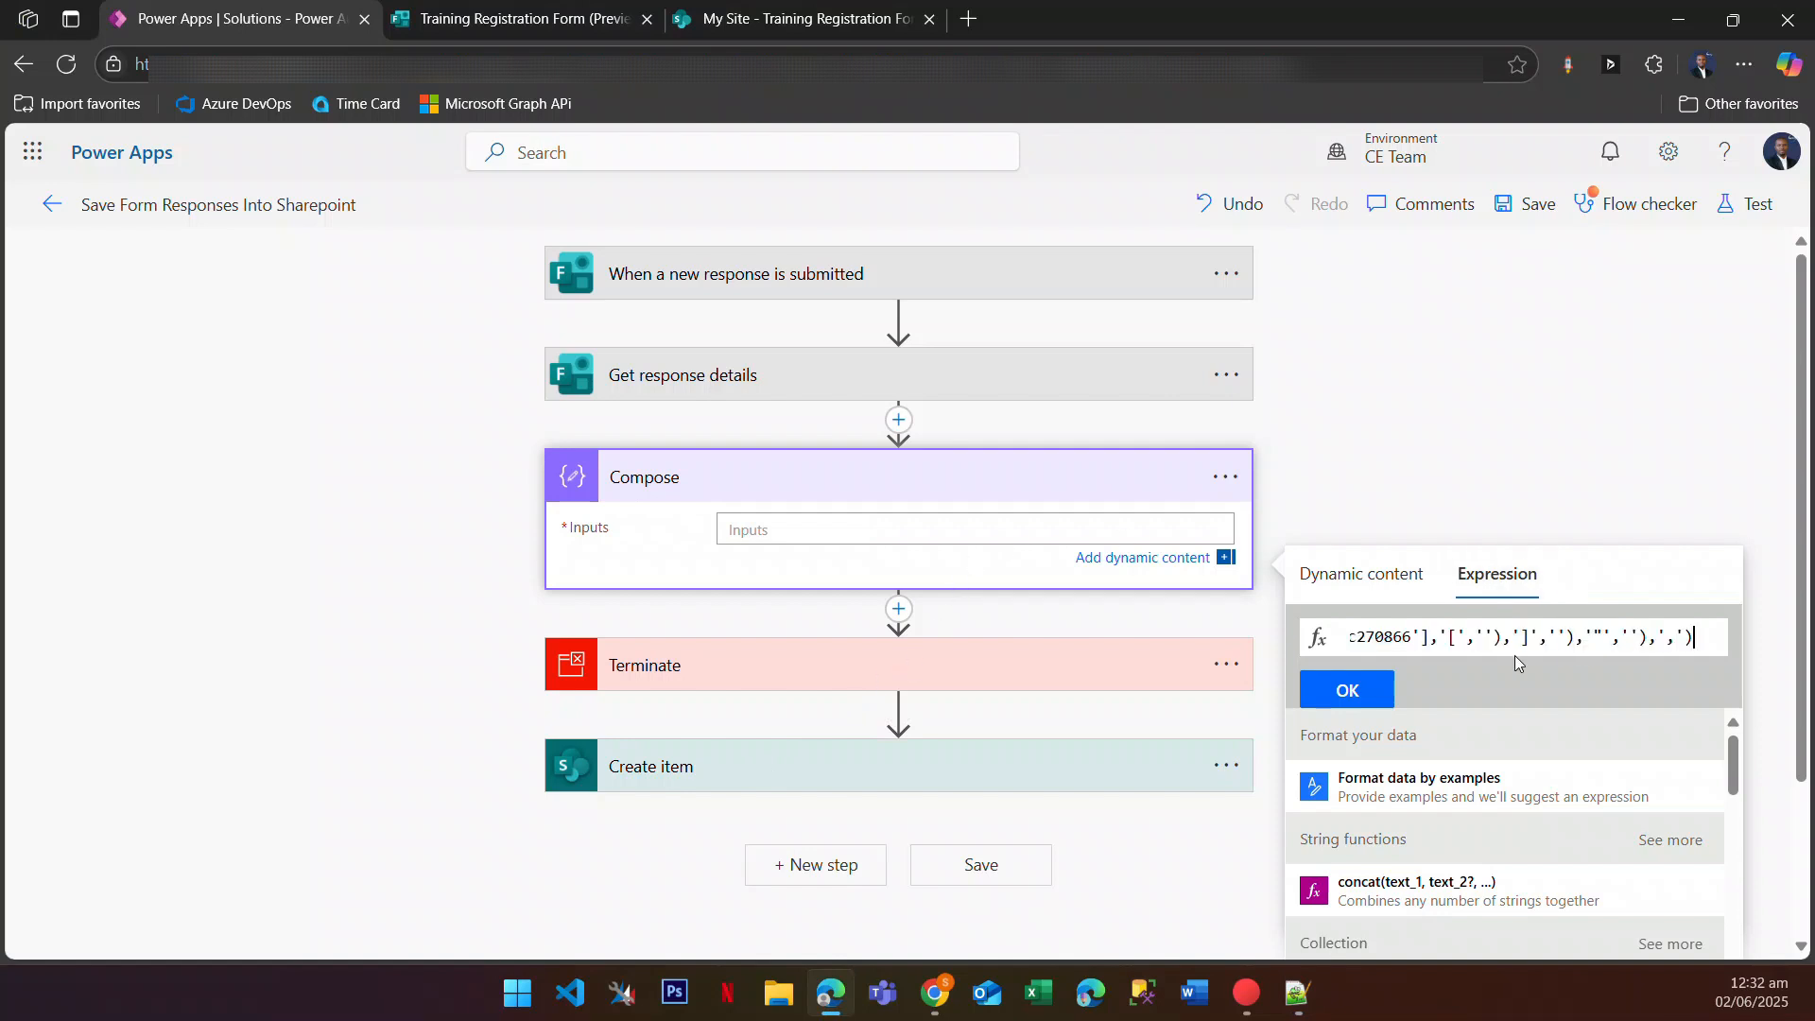
pyautogui.click(1354, 693)
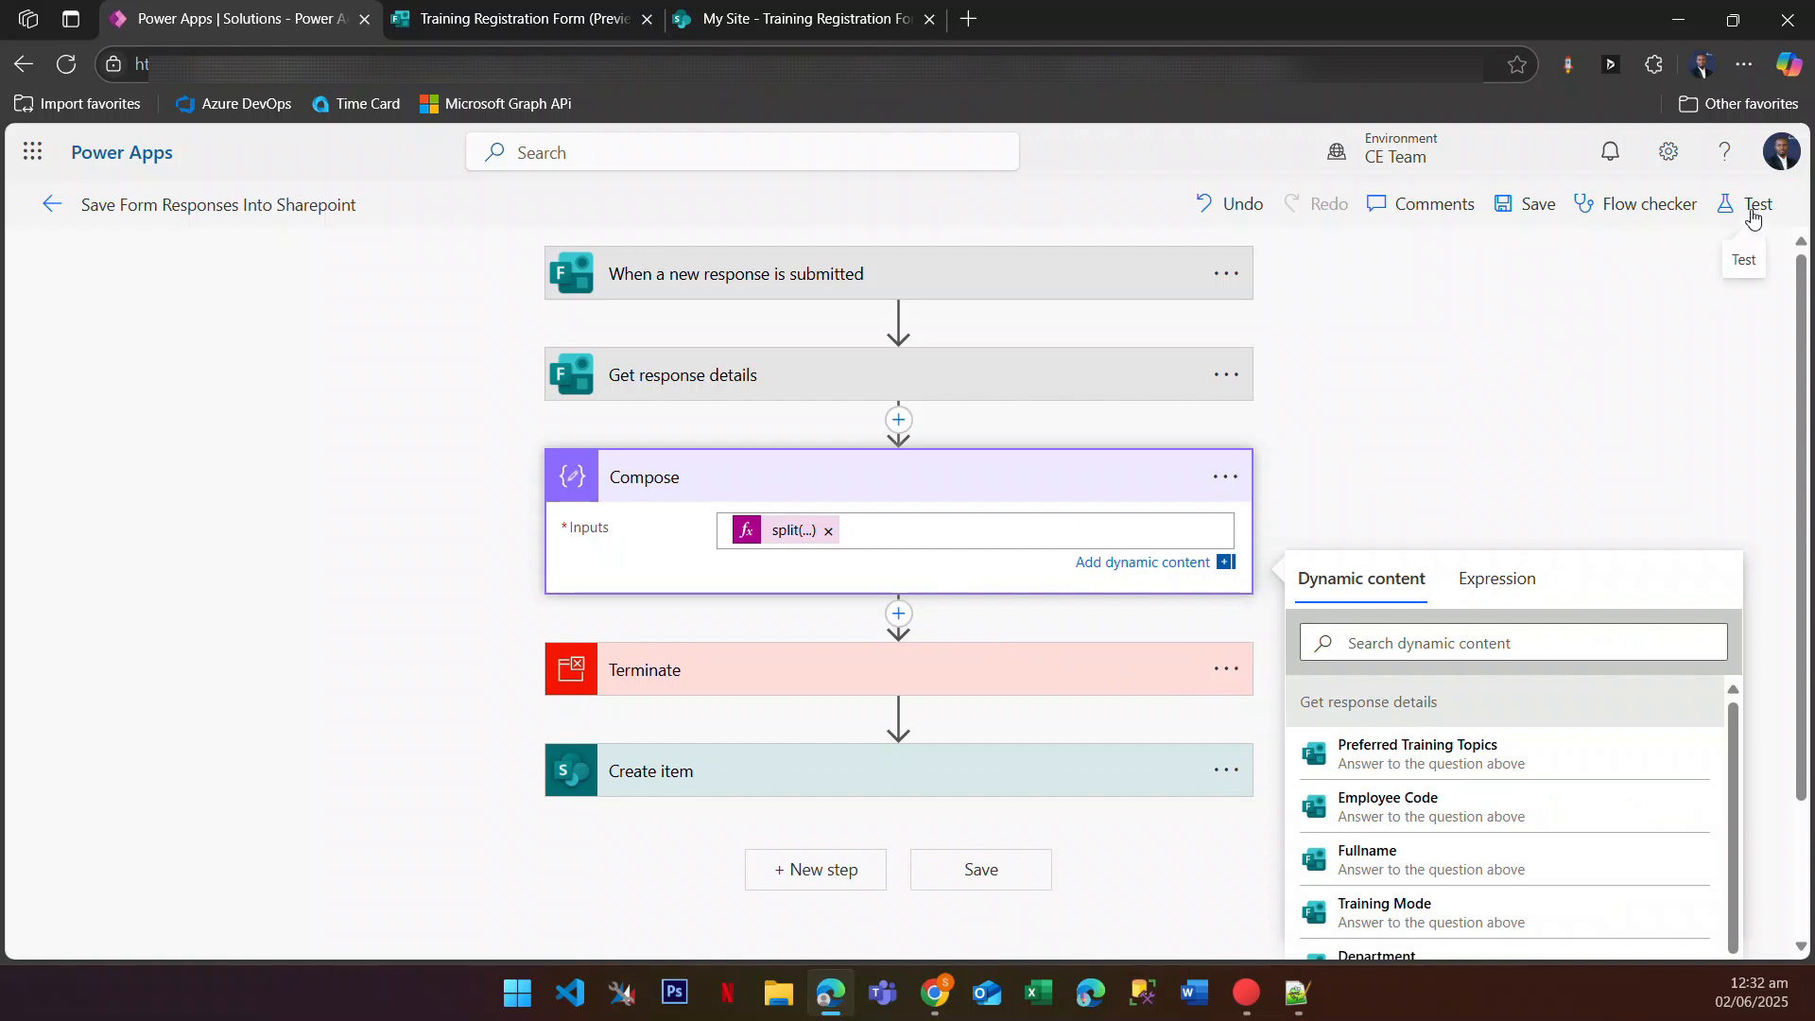
# Step: Save and test the flow with the recently used successful trigger, and examine Compose's output in the run
pyautogui.click(1754, 217)
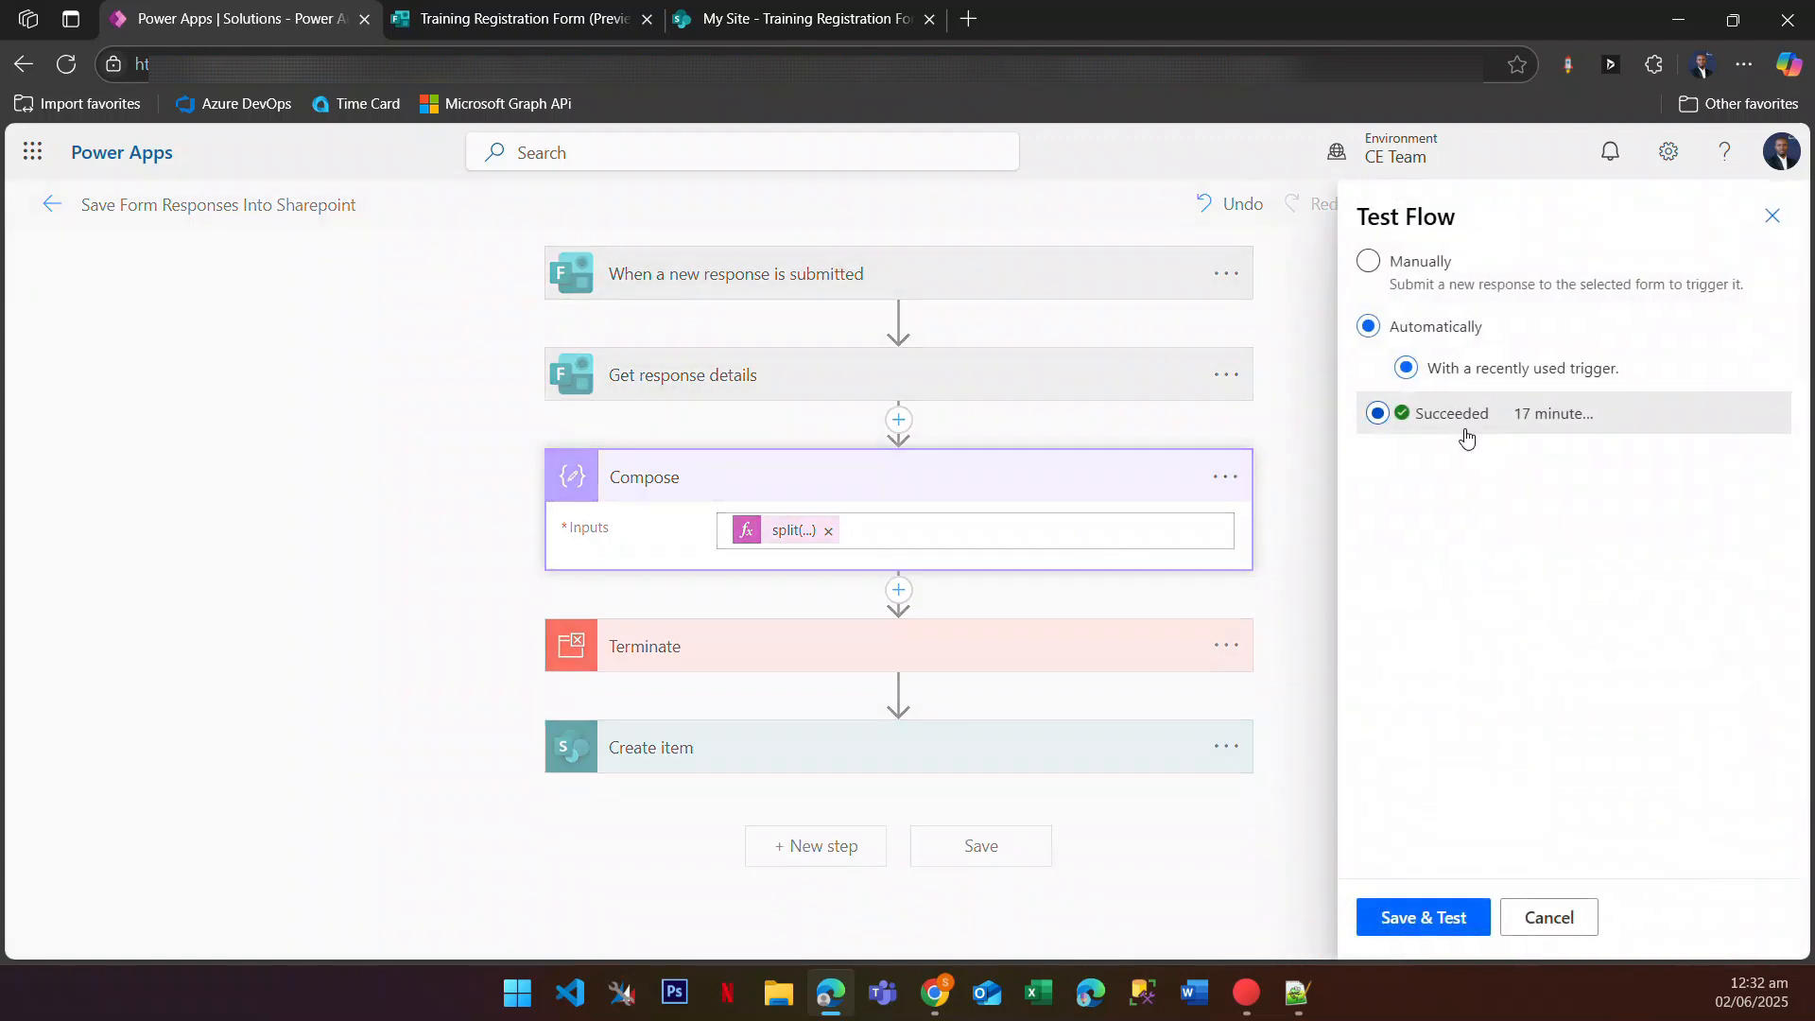
pyautogui.click(1393, 931)
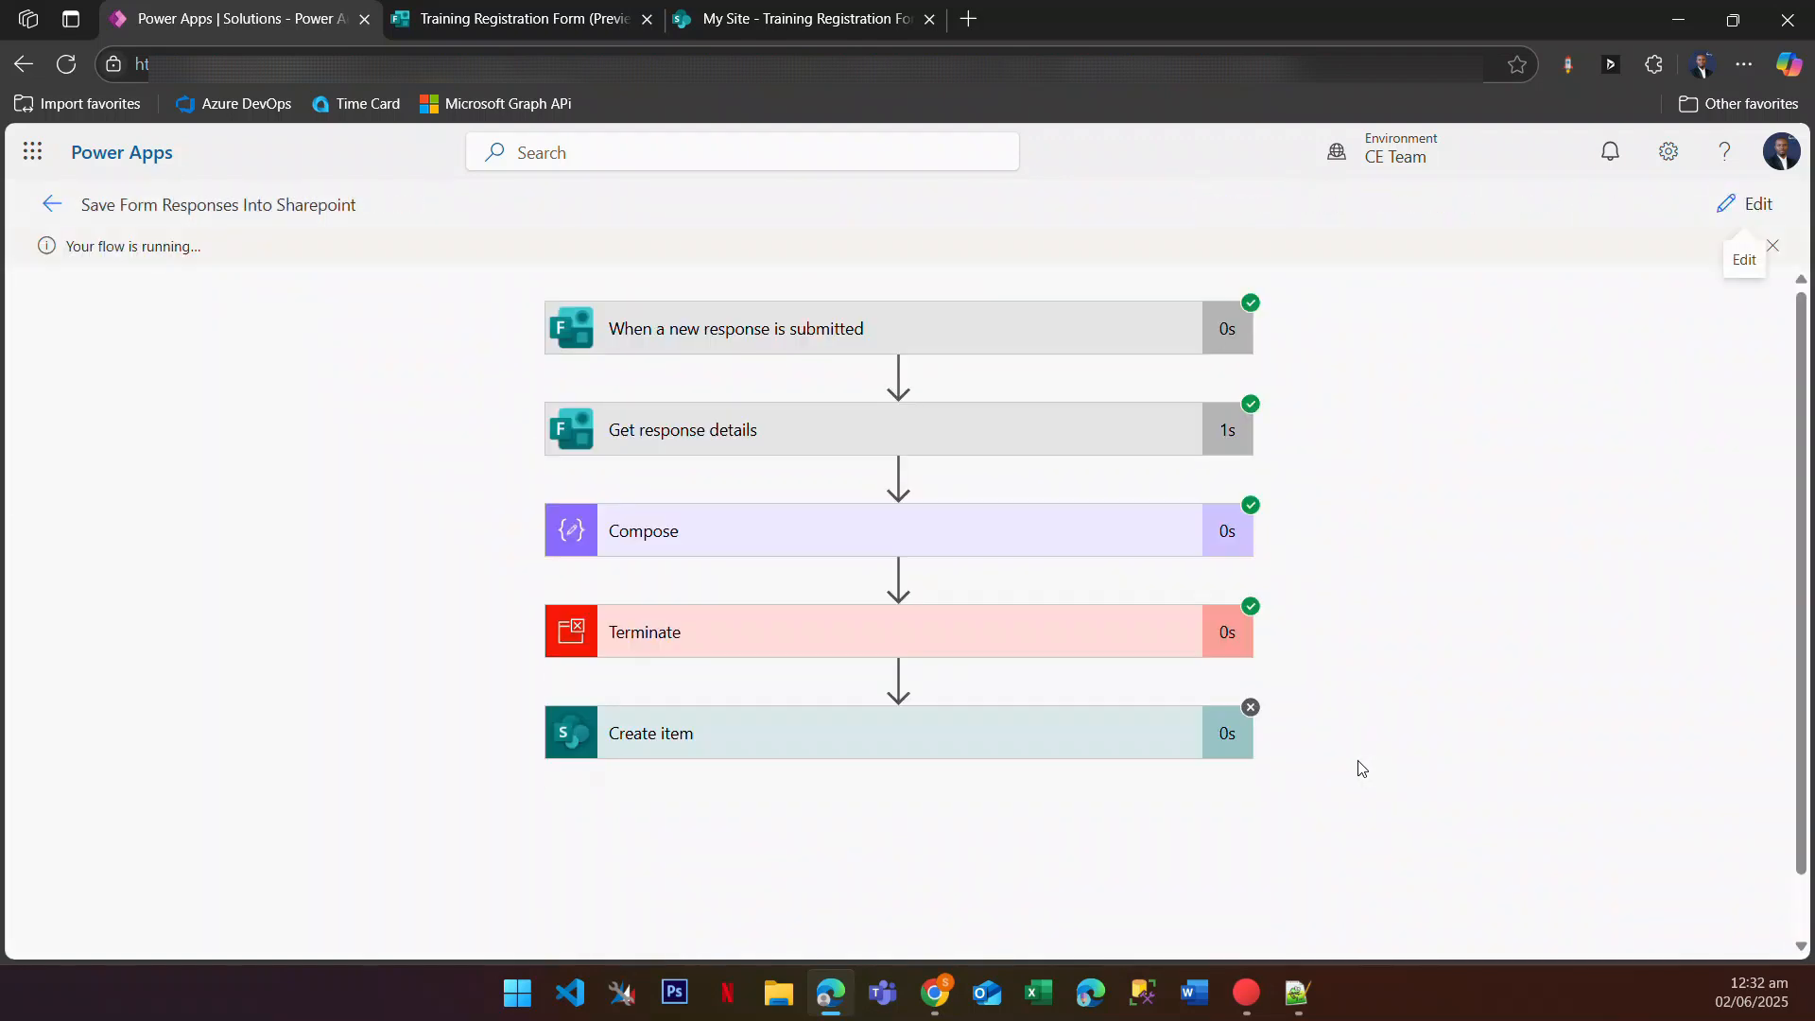
pyautogui.click(662, 531)
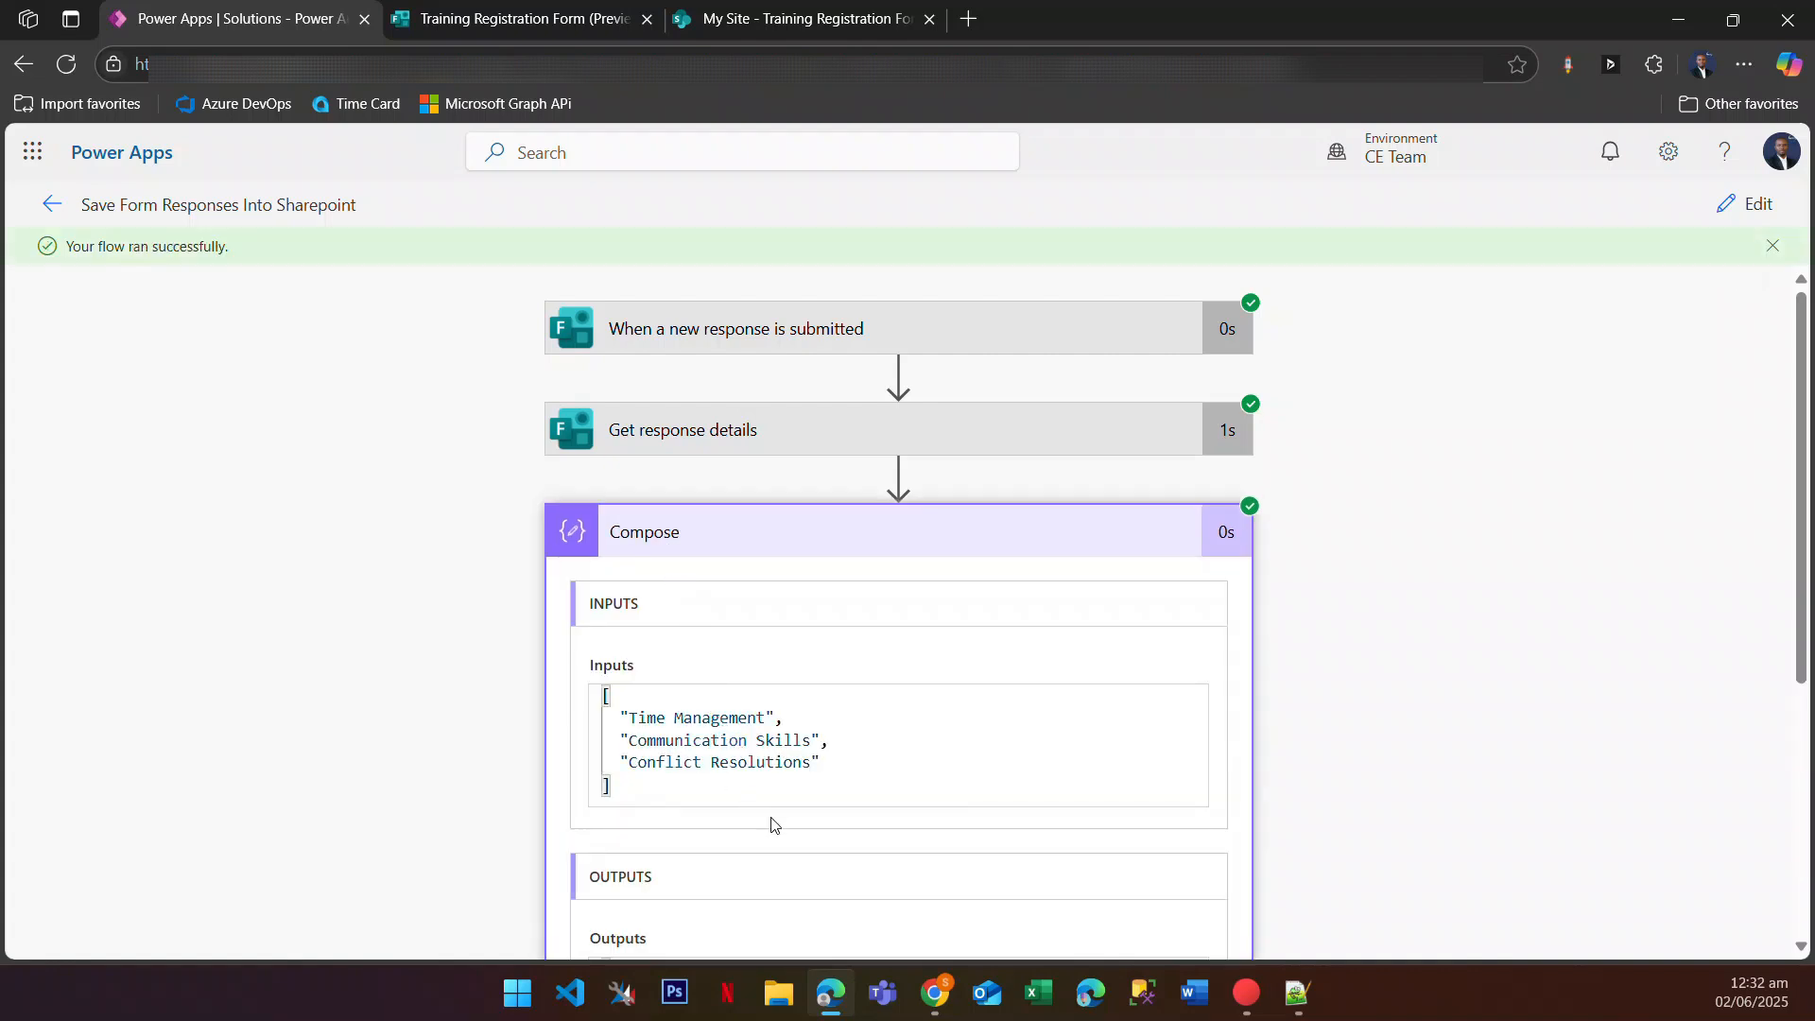
pyautogui.scroll(-4, 671, 760)
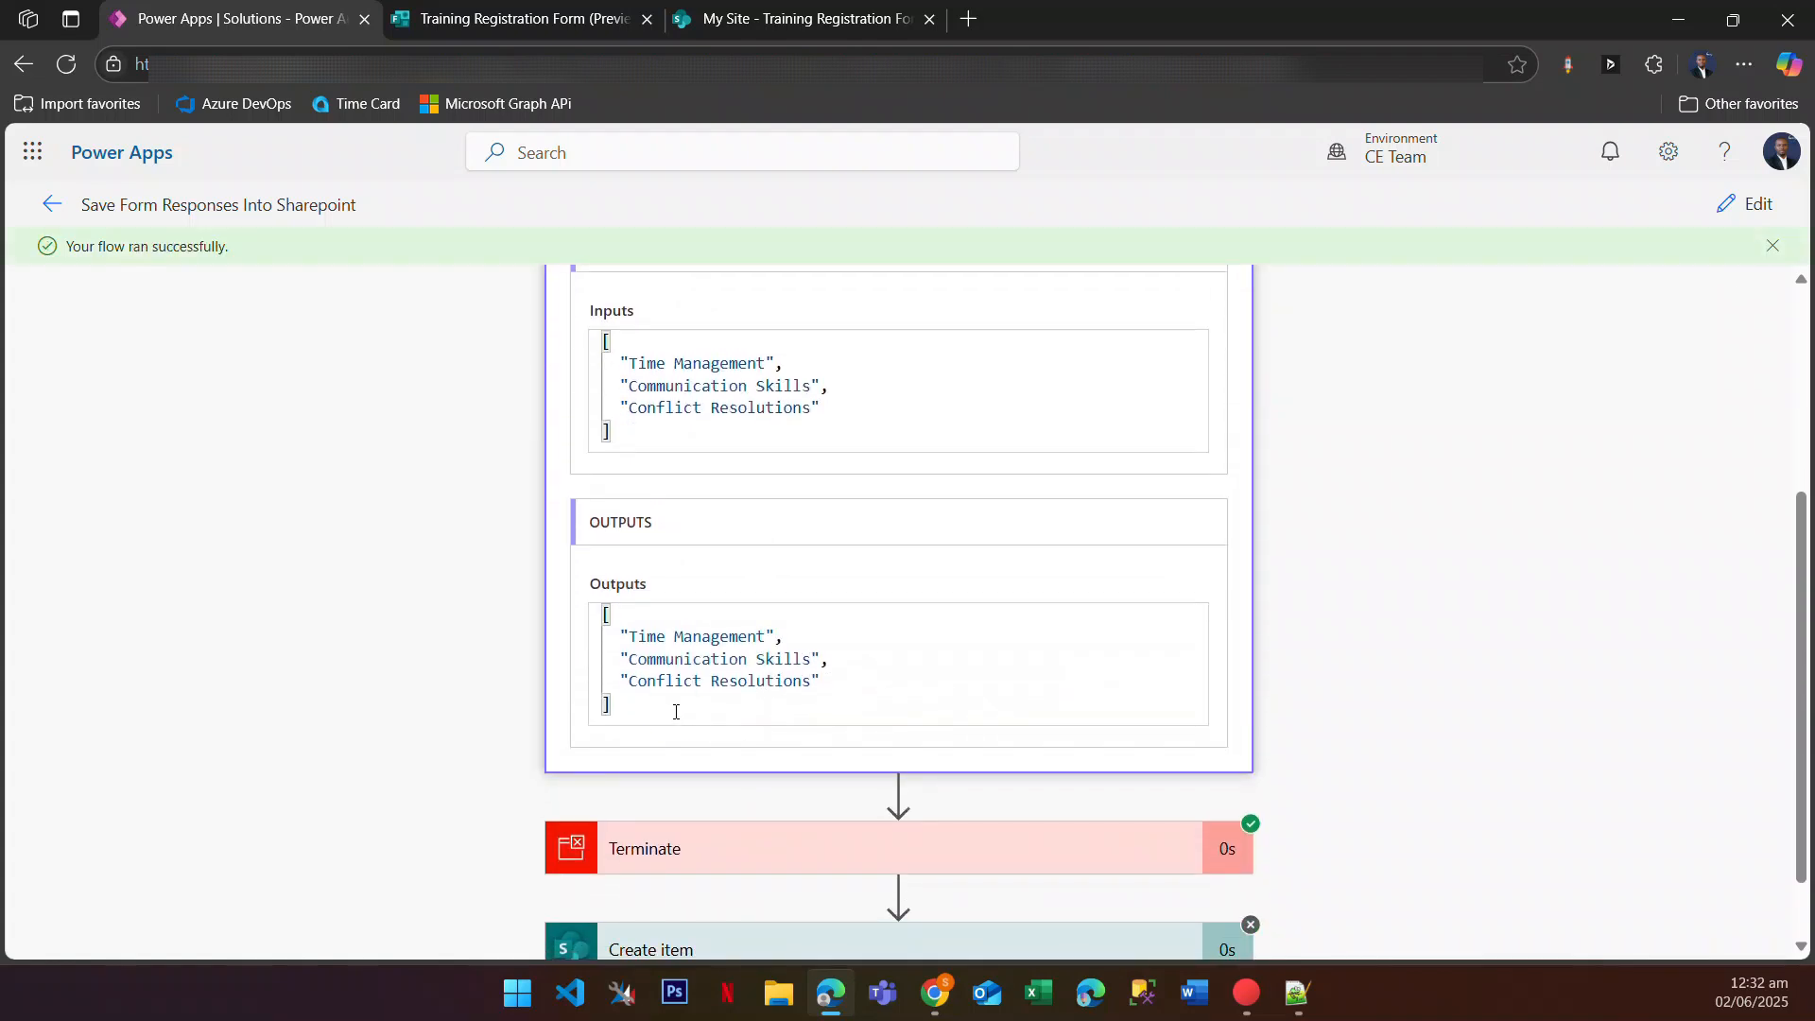
# Step: Copy the Compose output array and paste it at line 20 of the Notepad++ document, below the split expression
pyautogui.moveTo(649, 702); pyautogui.dragTo(602, 609)
pyautogui.hotkey('ctrl', 'c')
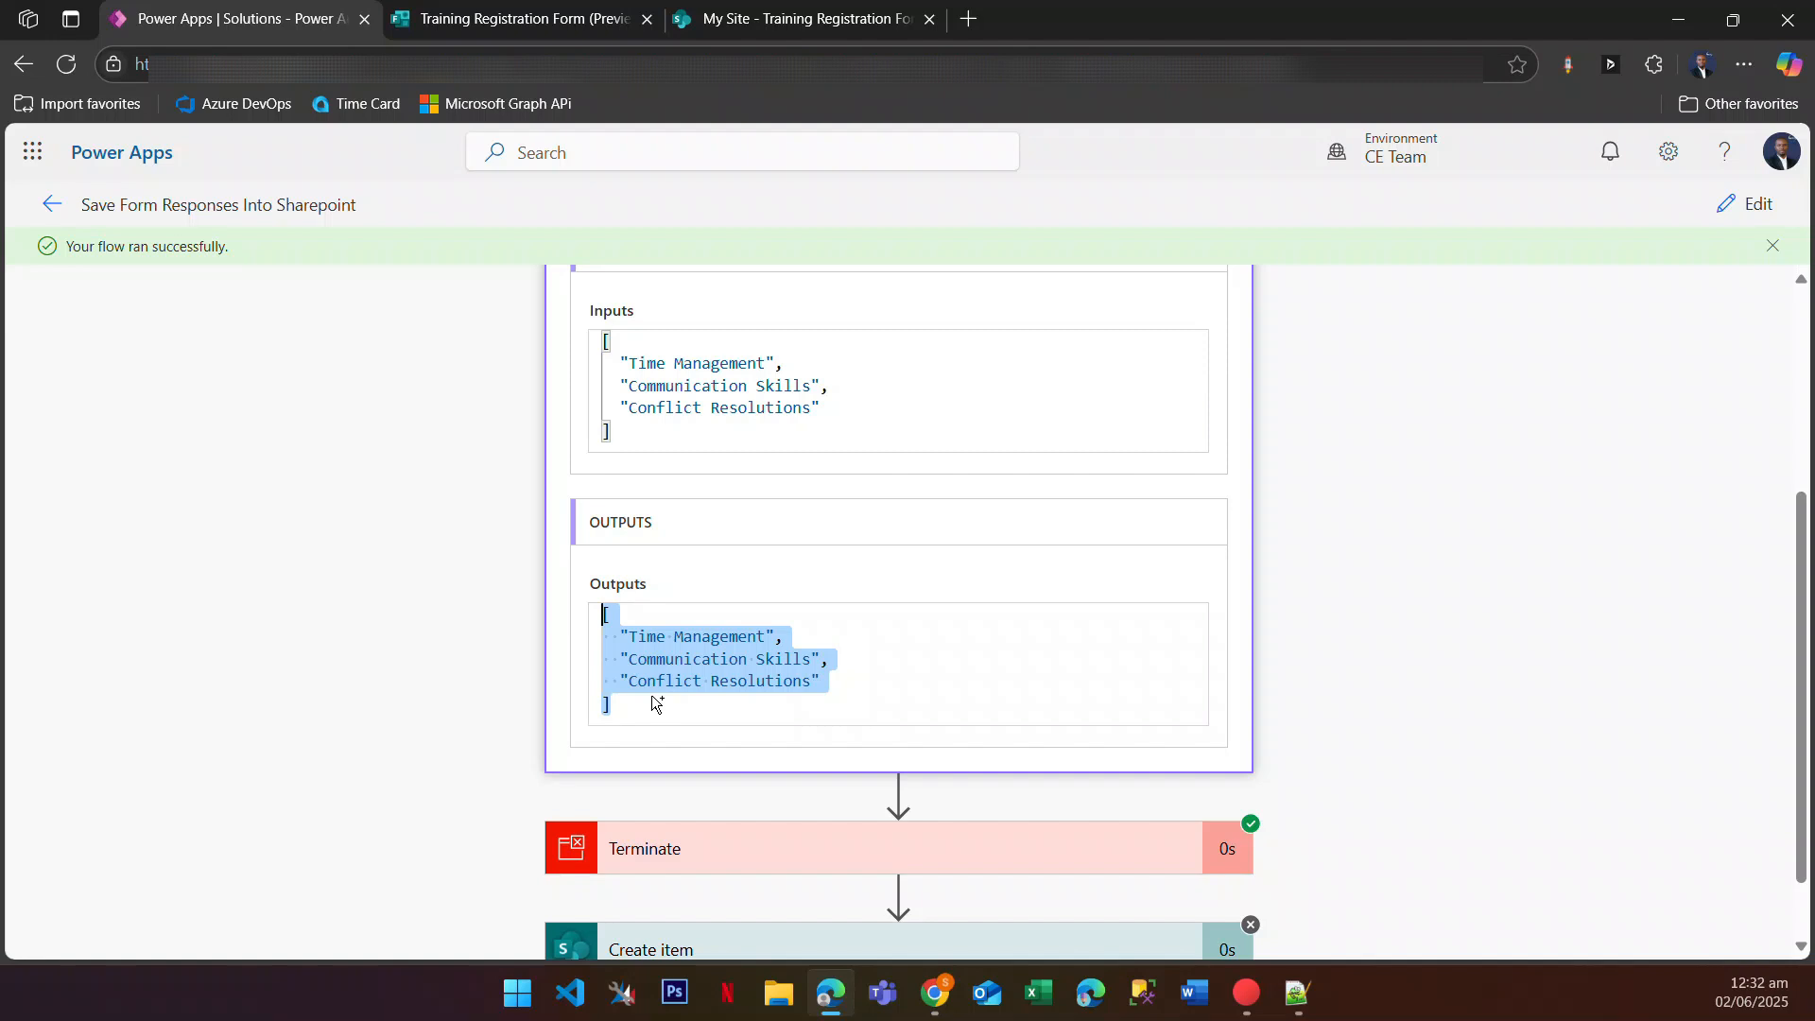
pyautogui.hotkey('alt', 'Tab')
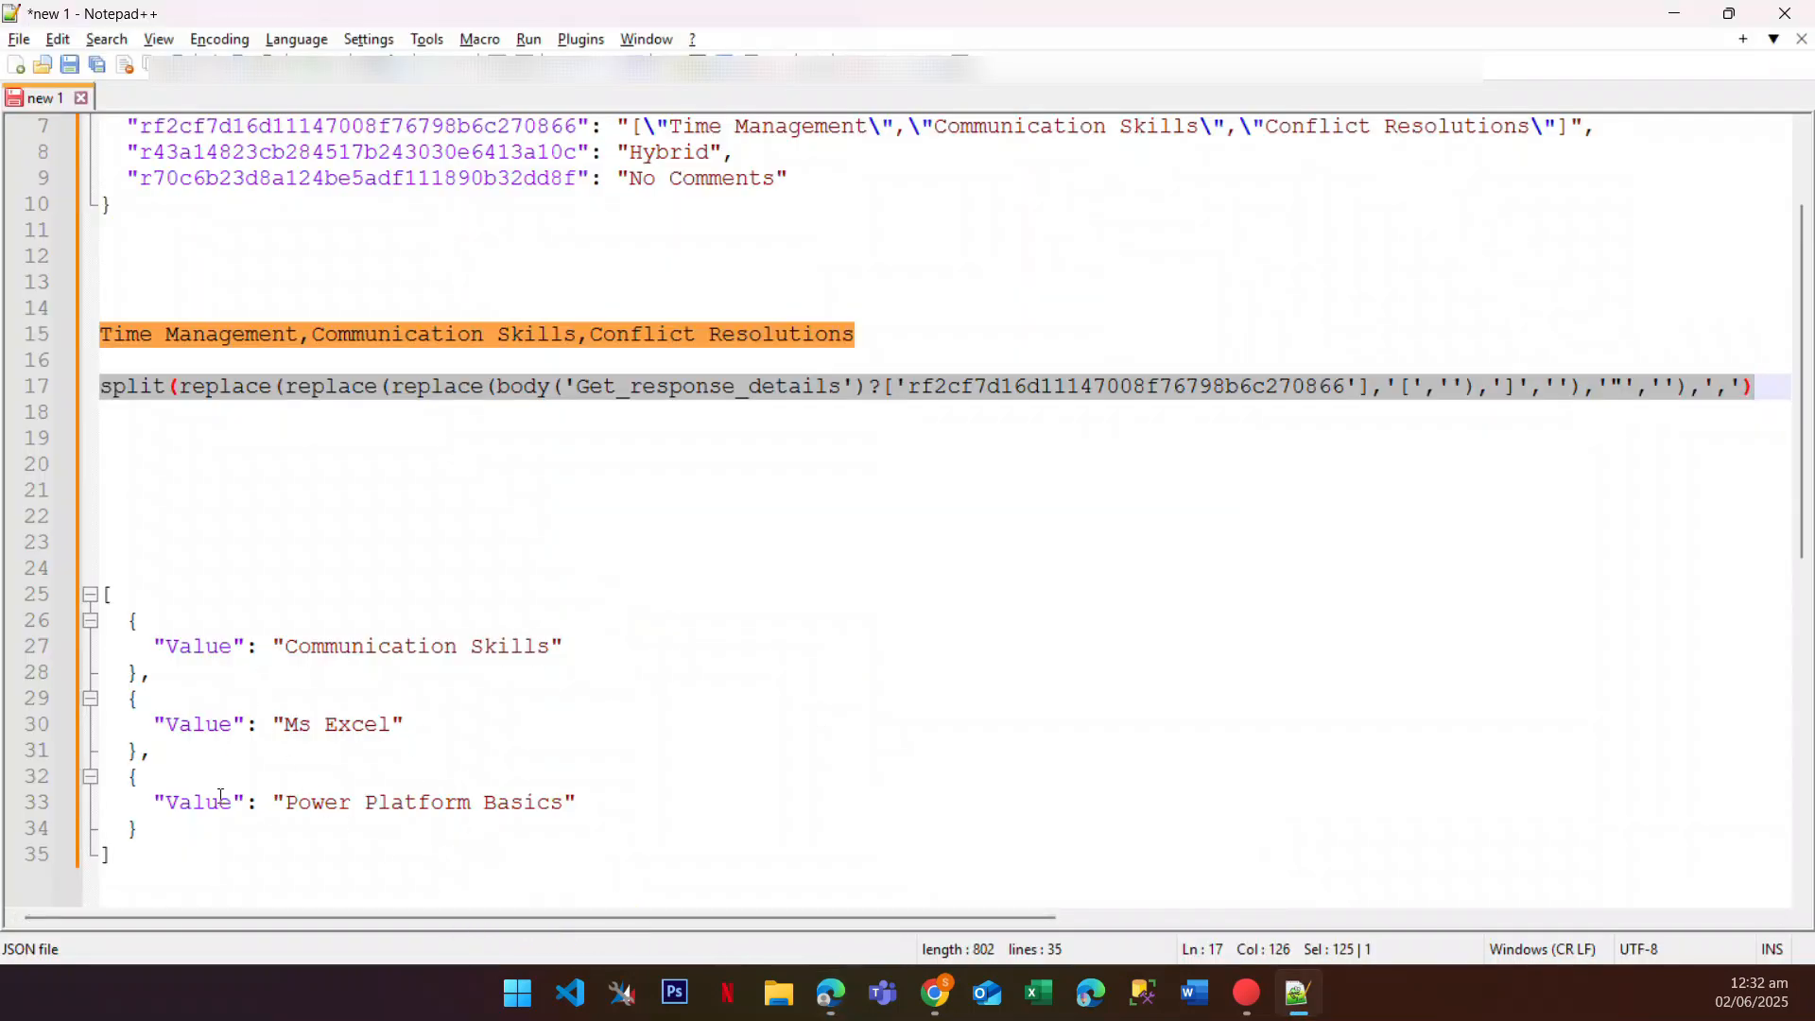
pyautogui.click(178, 466)
pyautogui.hotkey('ctrl', 'v')
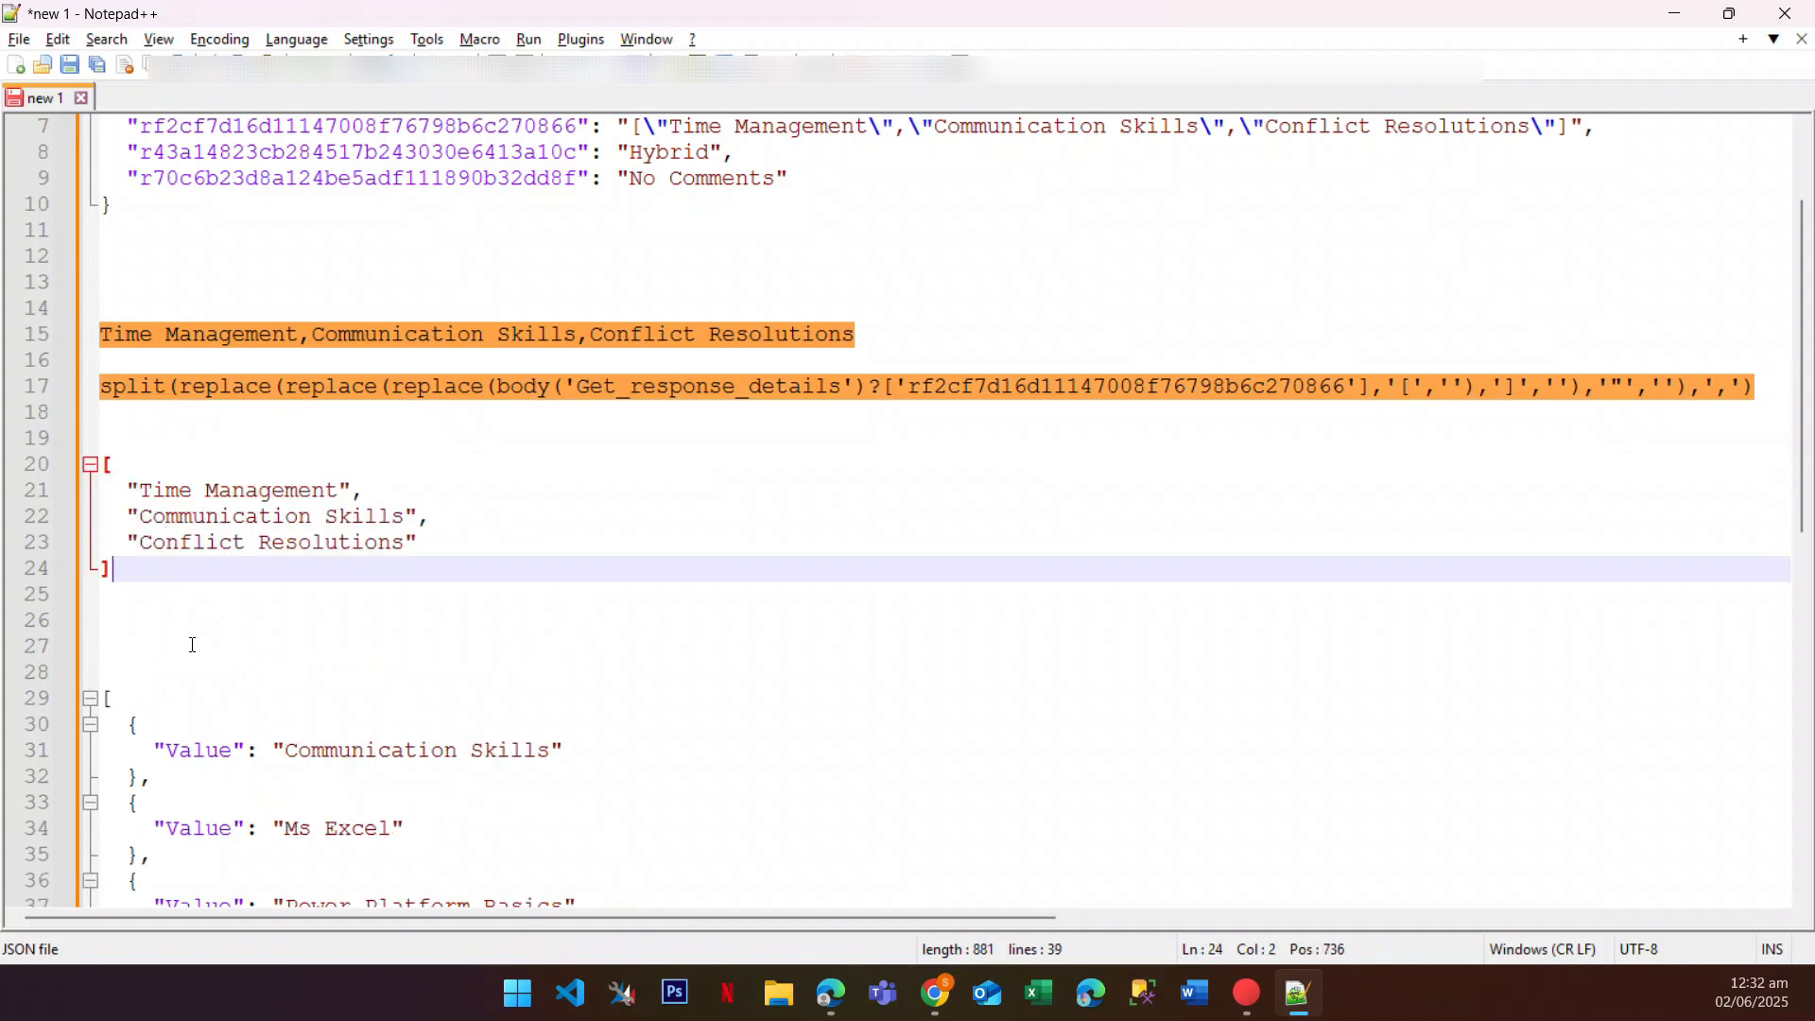
# Step: Compare the pasted topics array with the array of "Value" objects further down the document
pyautogui.scroll(-2, 191, 645)
pyautogui.moveTo(176, 413); pyautogui.dragTo(75, 311)
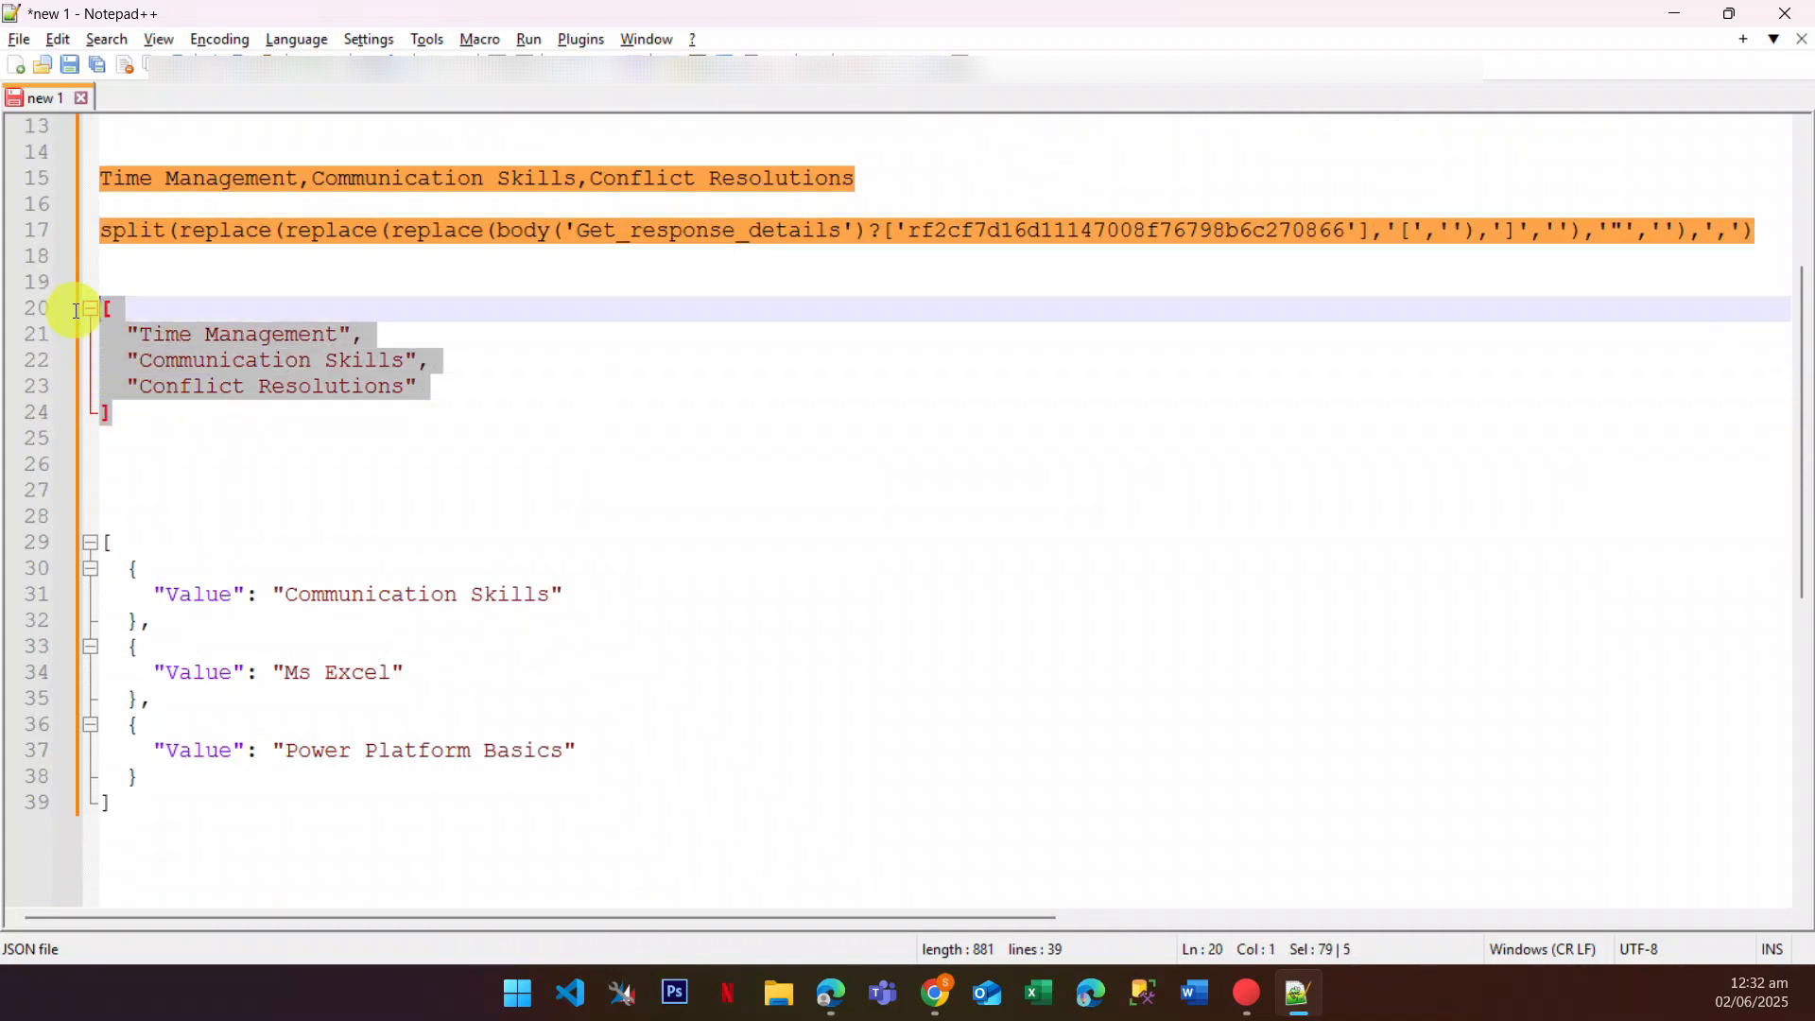
pyautogui.moveTo(147, 808); pyautogui.dragTo(82, 532)
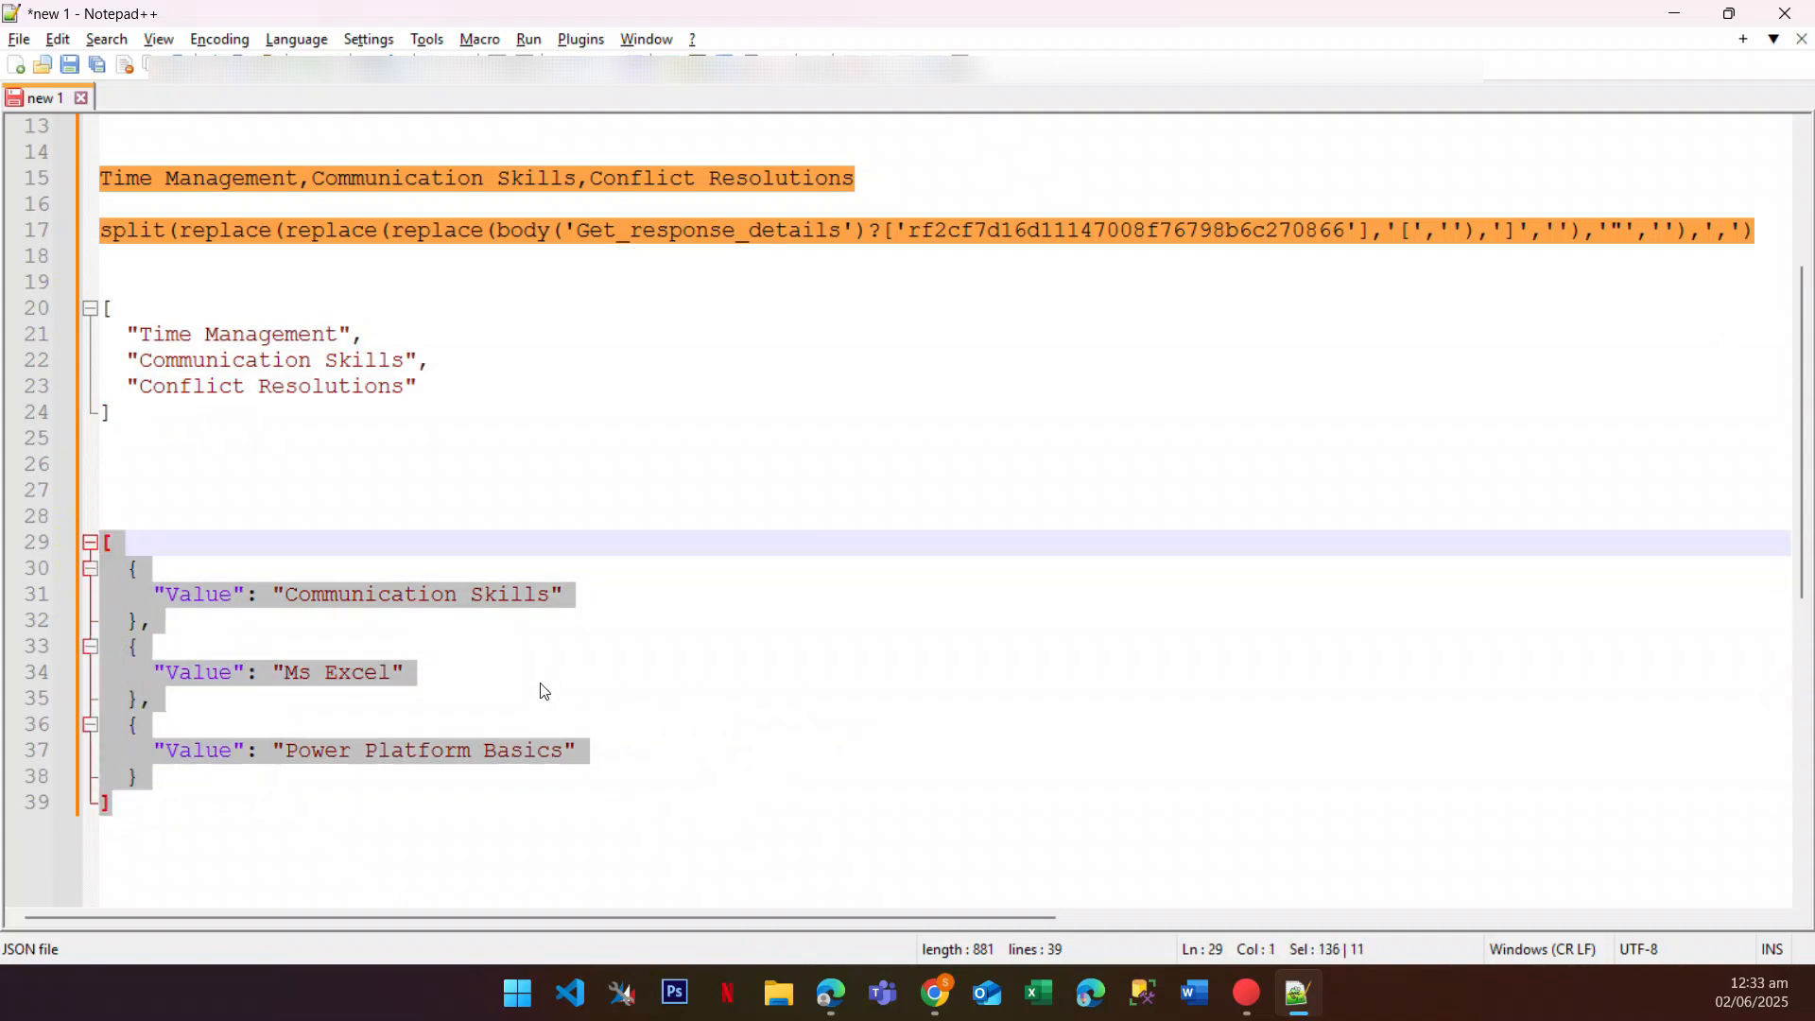
# Step: Switch to Power Apps, put the flow in edit mode and delete the Compose action
pyautogui.hotkey('alt', 'Tab')
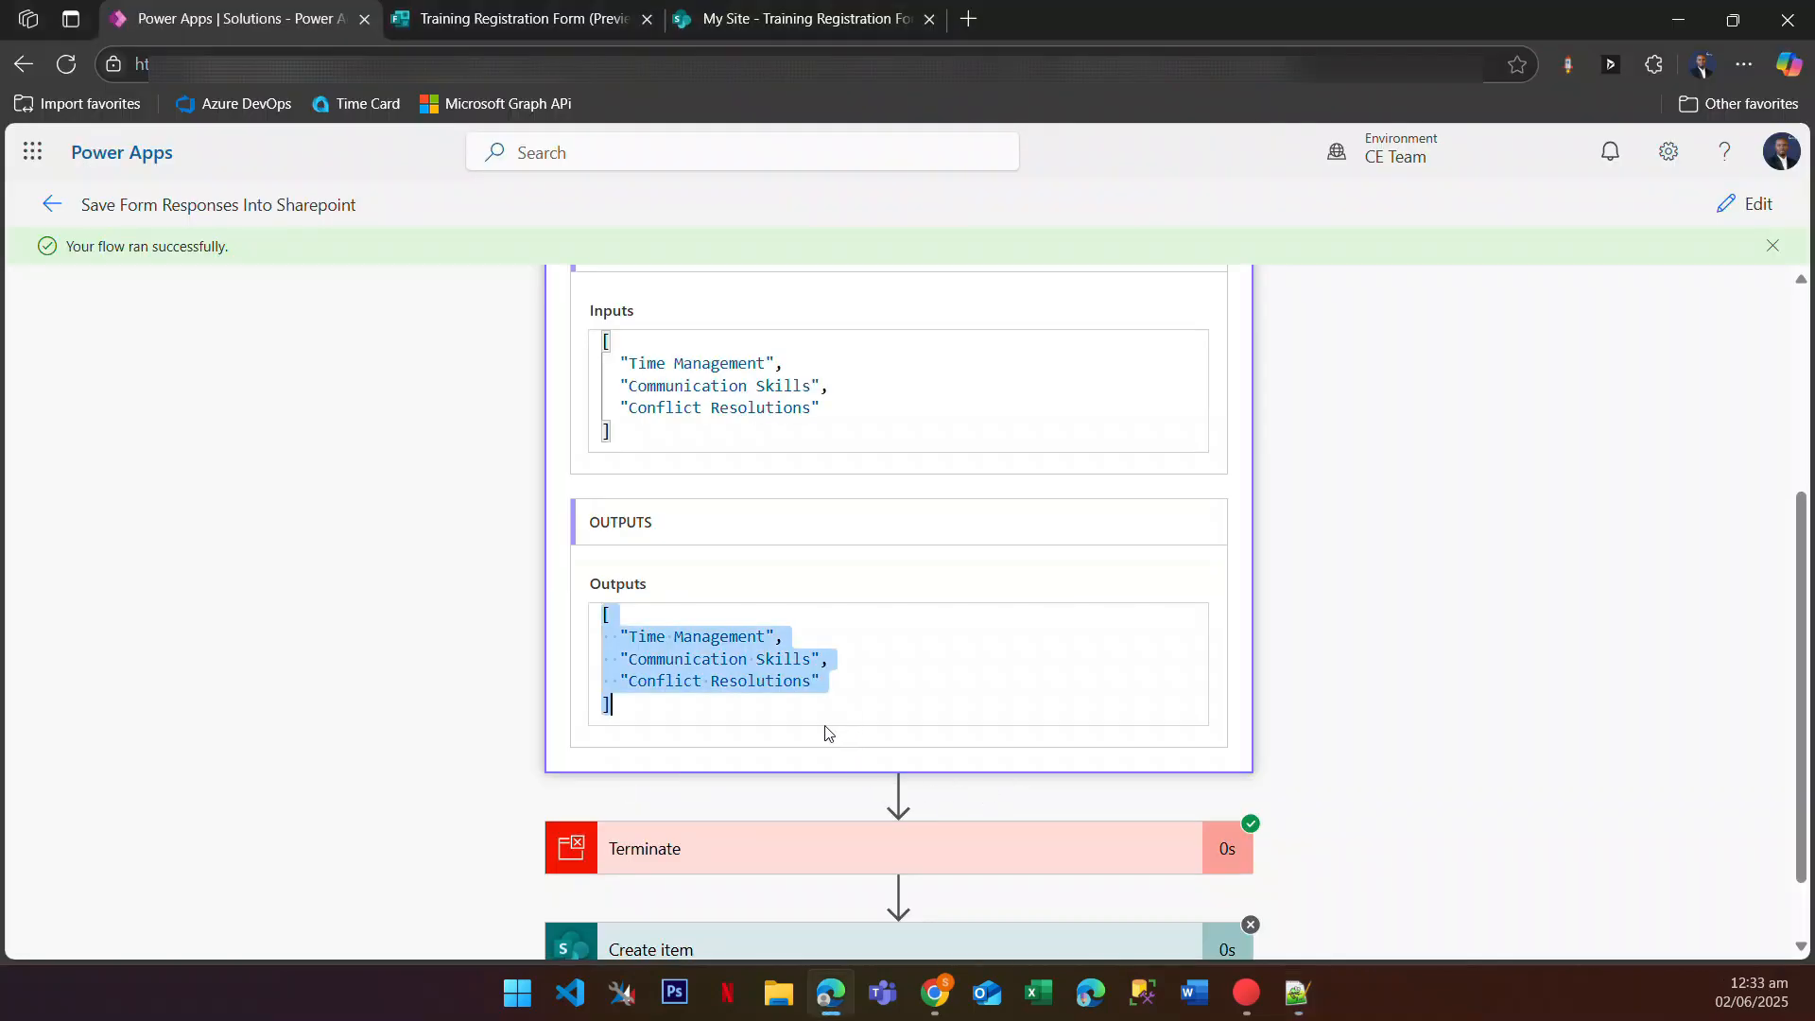
pyautogui.hotkey('alt', 'Tab')
pyautogui.hotkey('alt', 'Tab')
pyautogui.click(1744, 204)
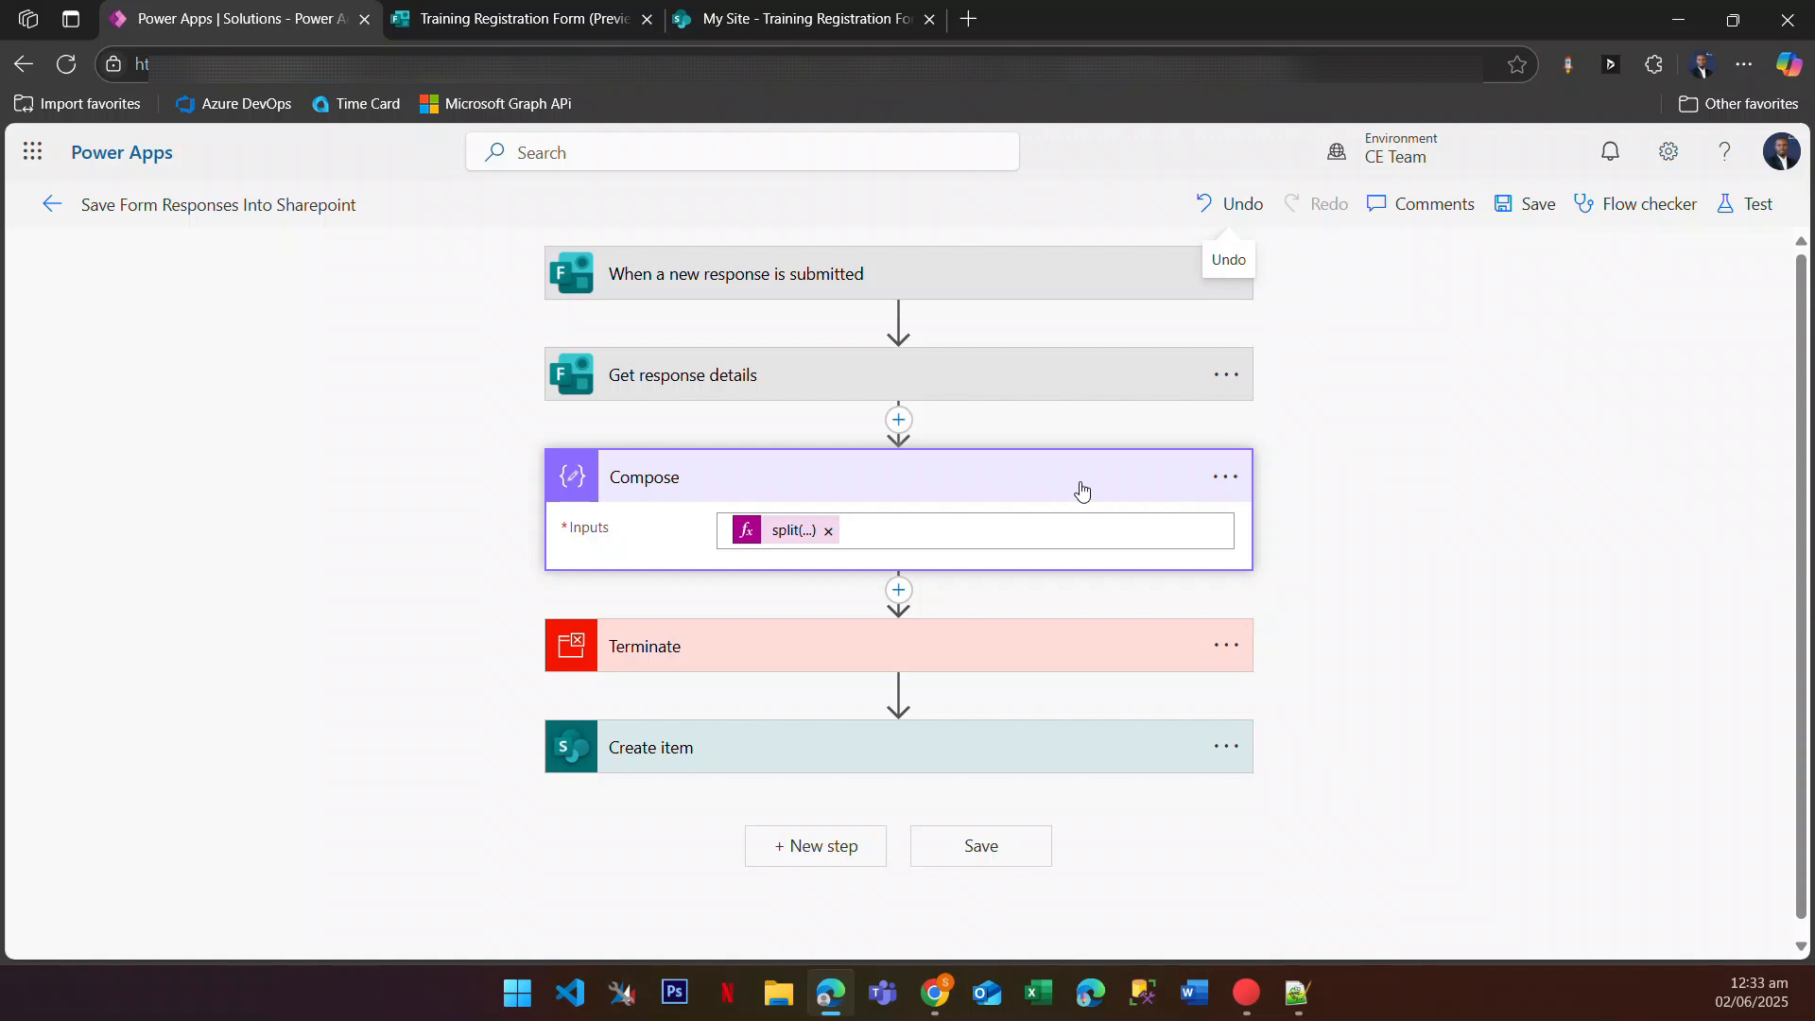
pyautogui.click(1224, 477)
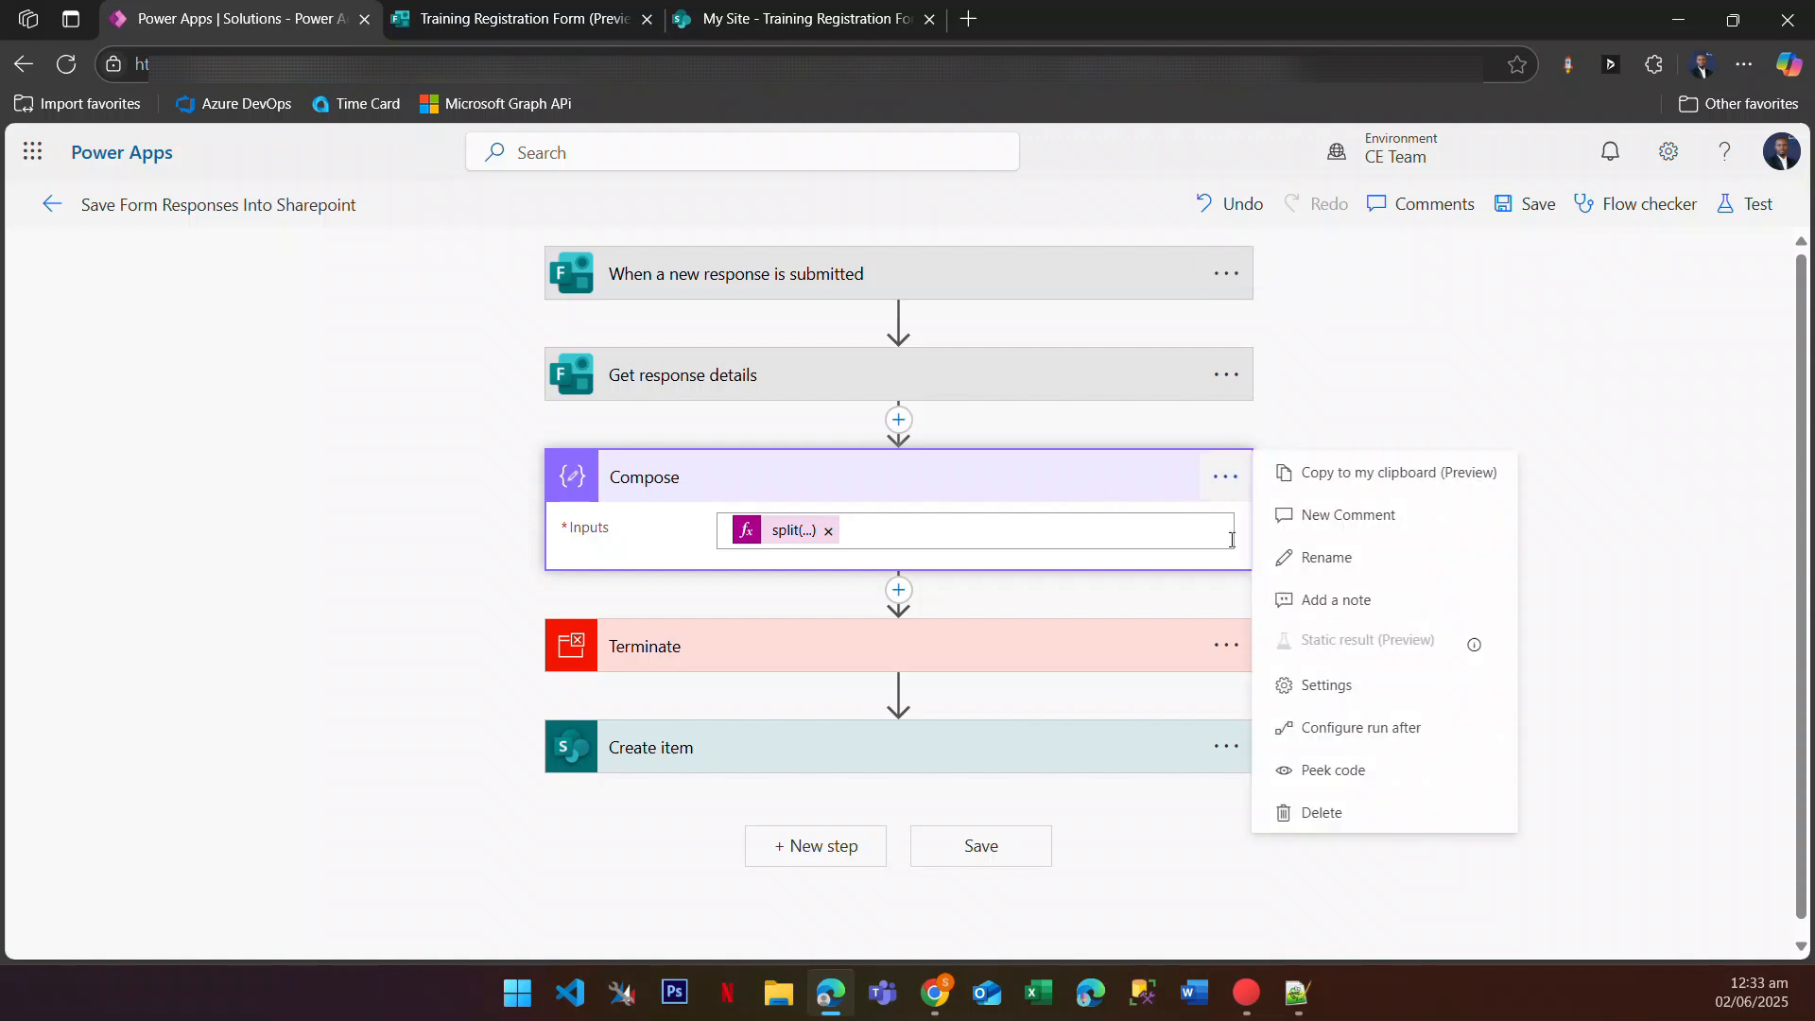
pyautogui.click(1337, 813)
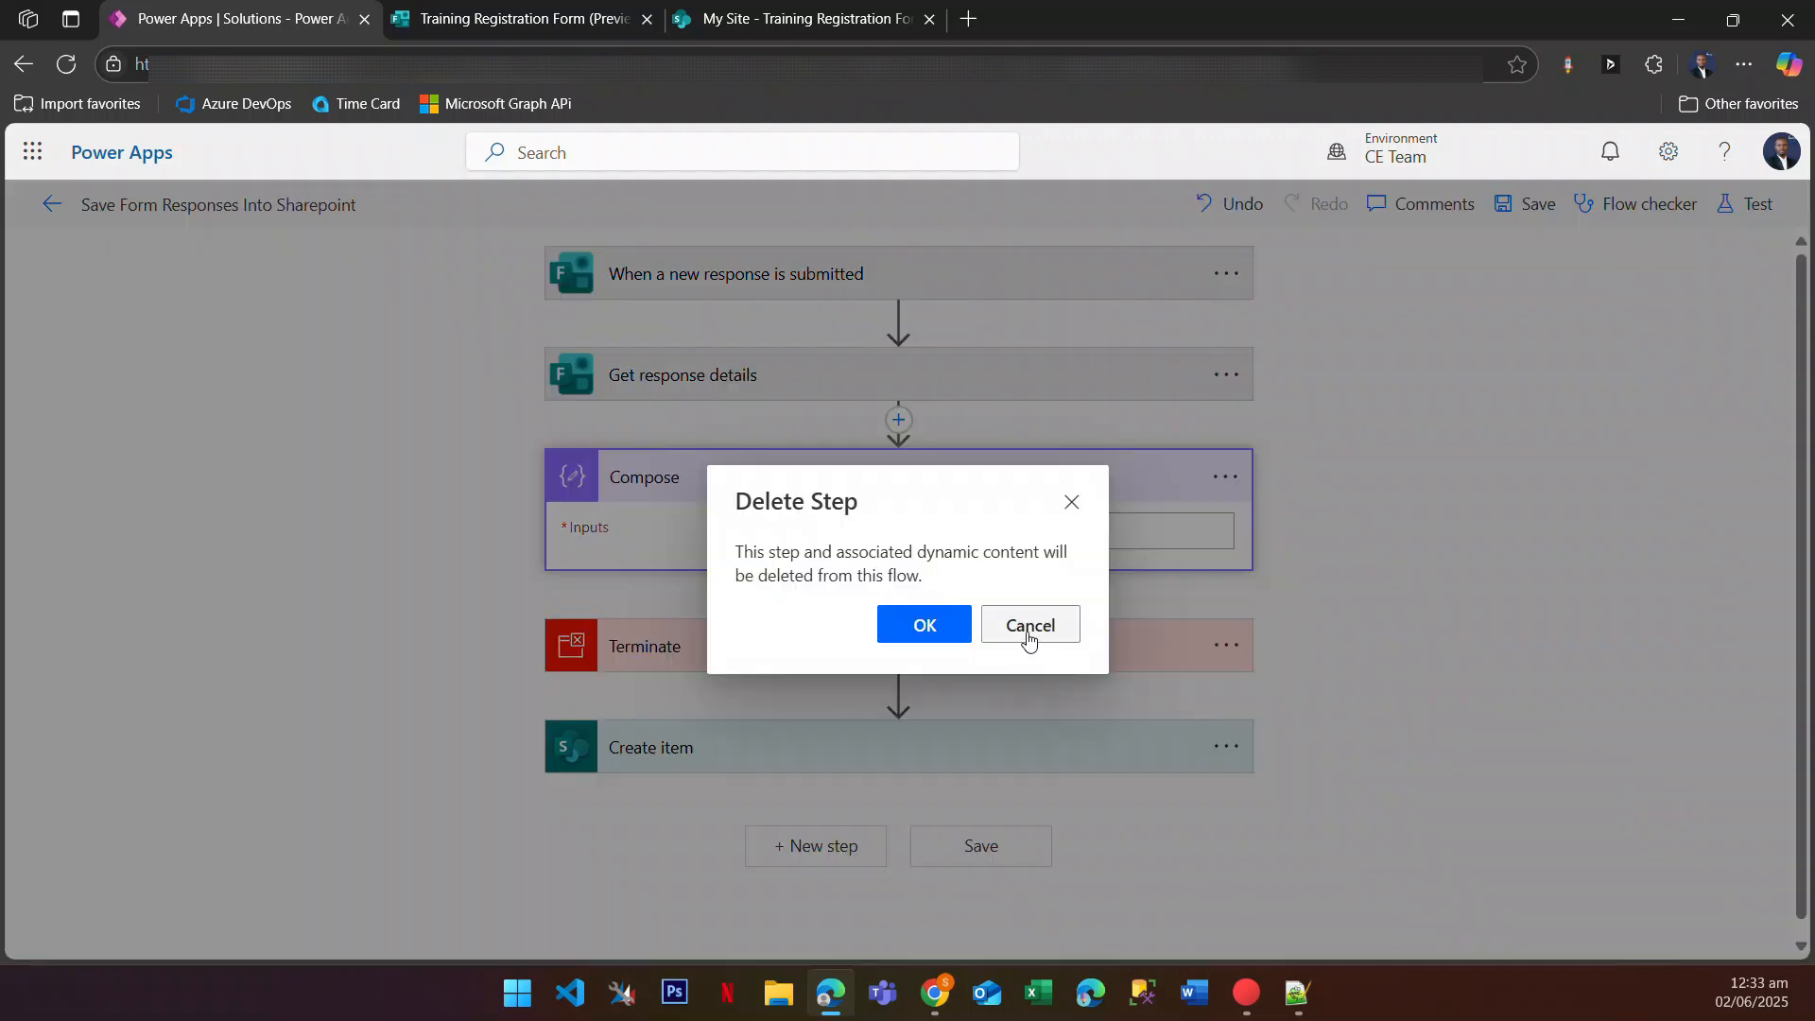
pyautogui.click(929, 631)
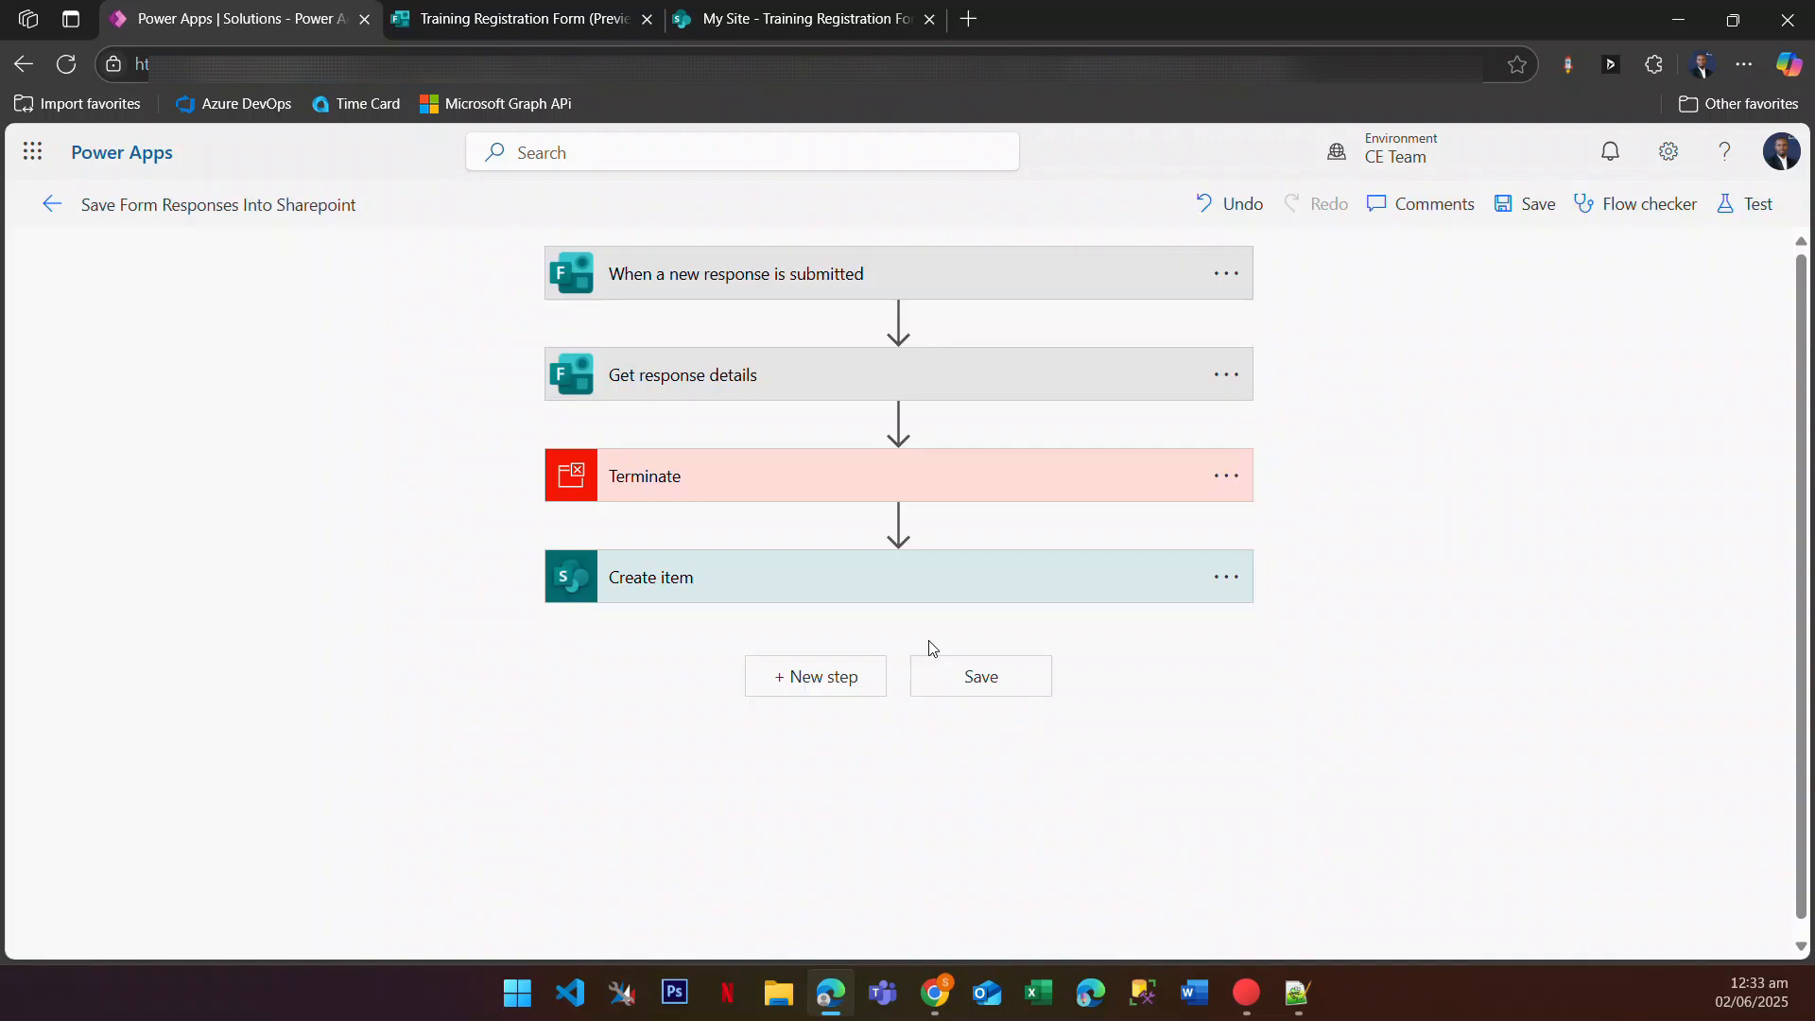
# Step: Add an Initialize variable action between Get response details and Terminate
pyautogui.click(898, 419)
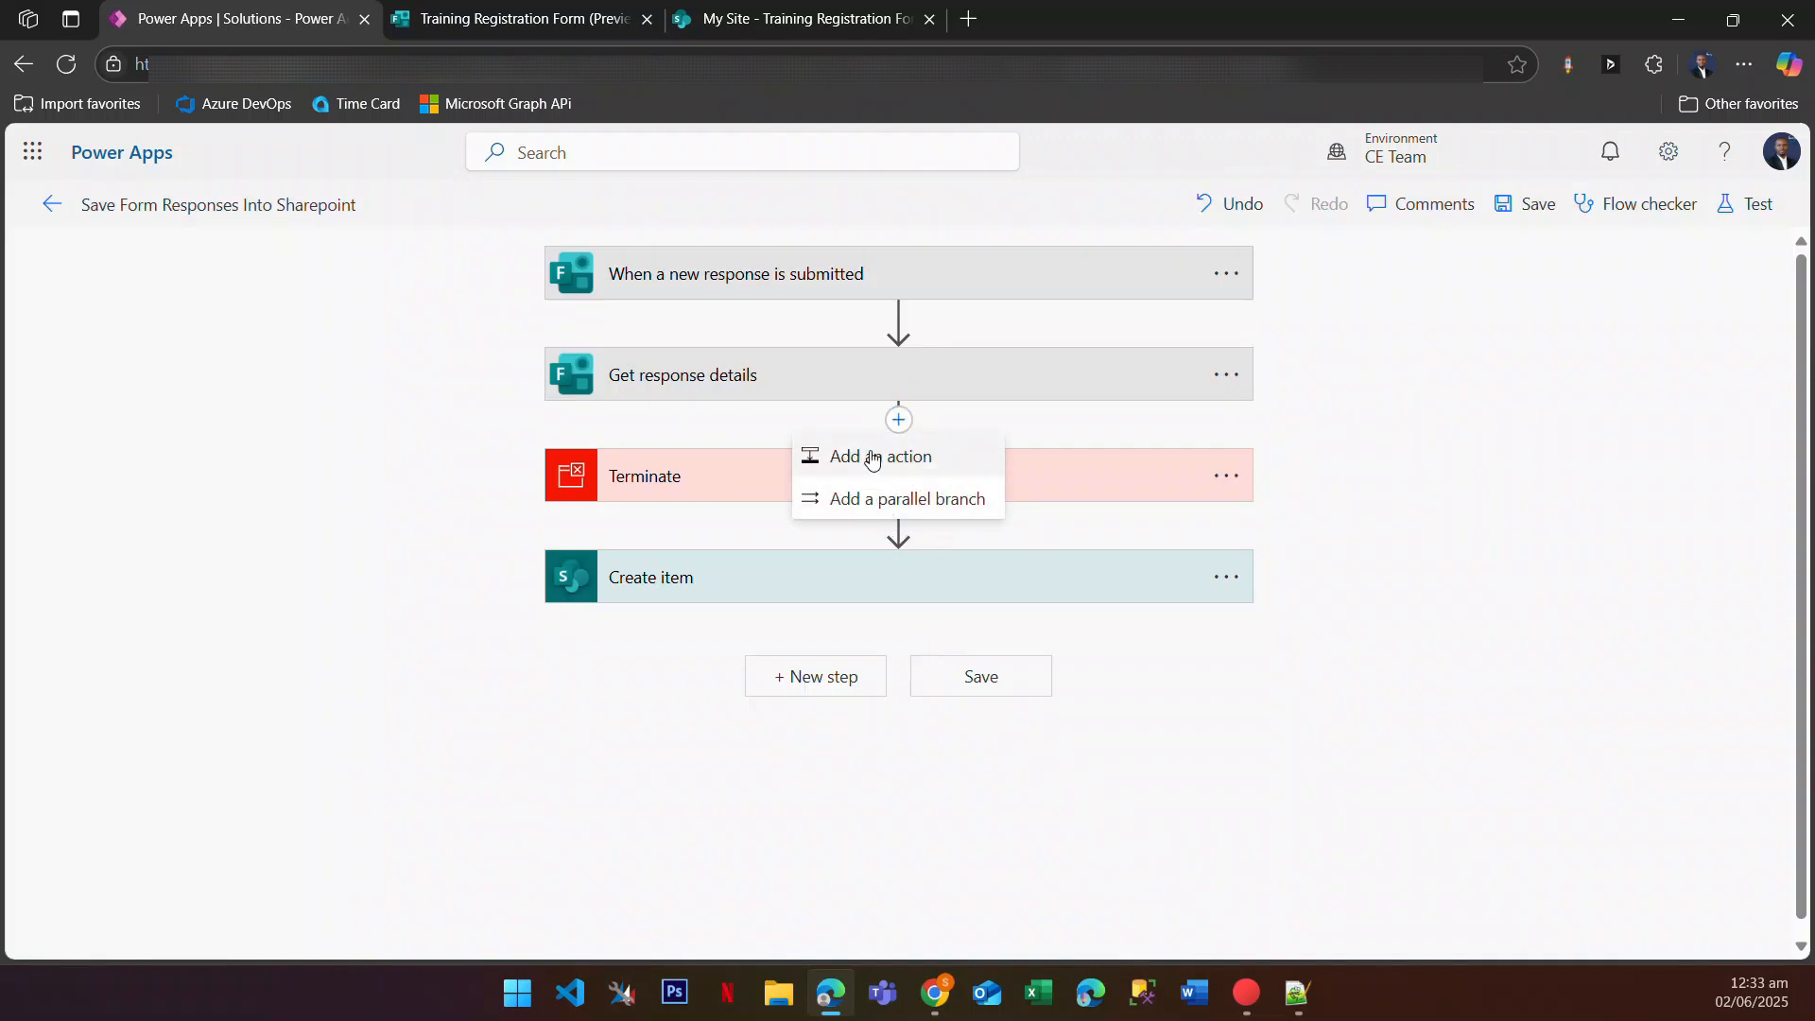
pyautogui.click(871, 458)
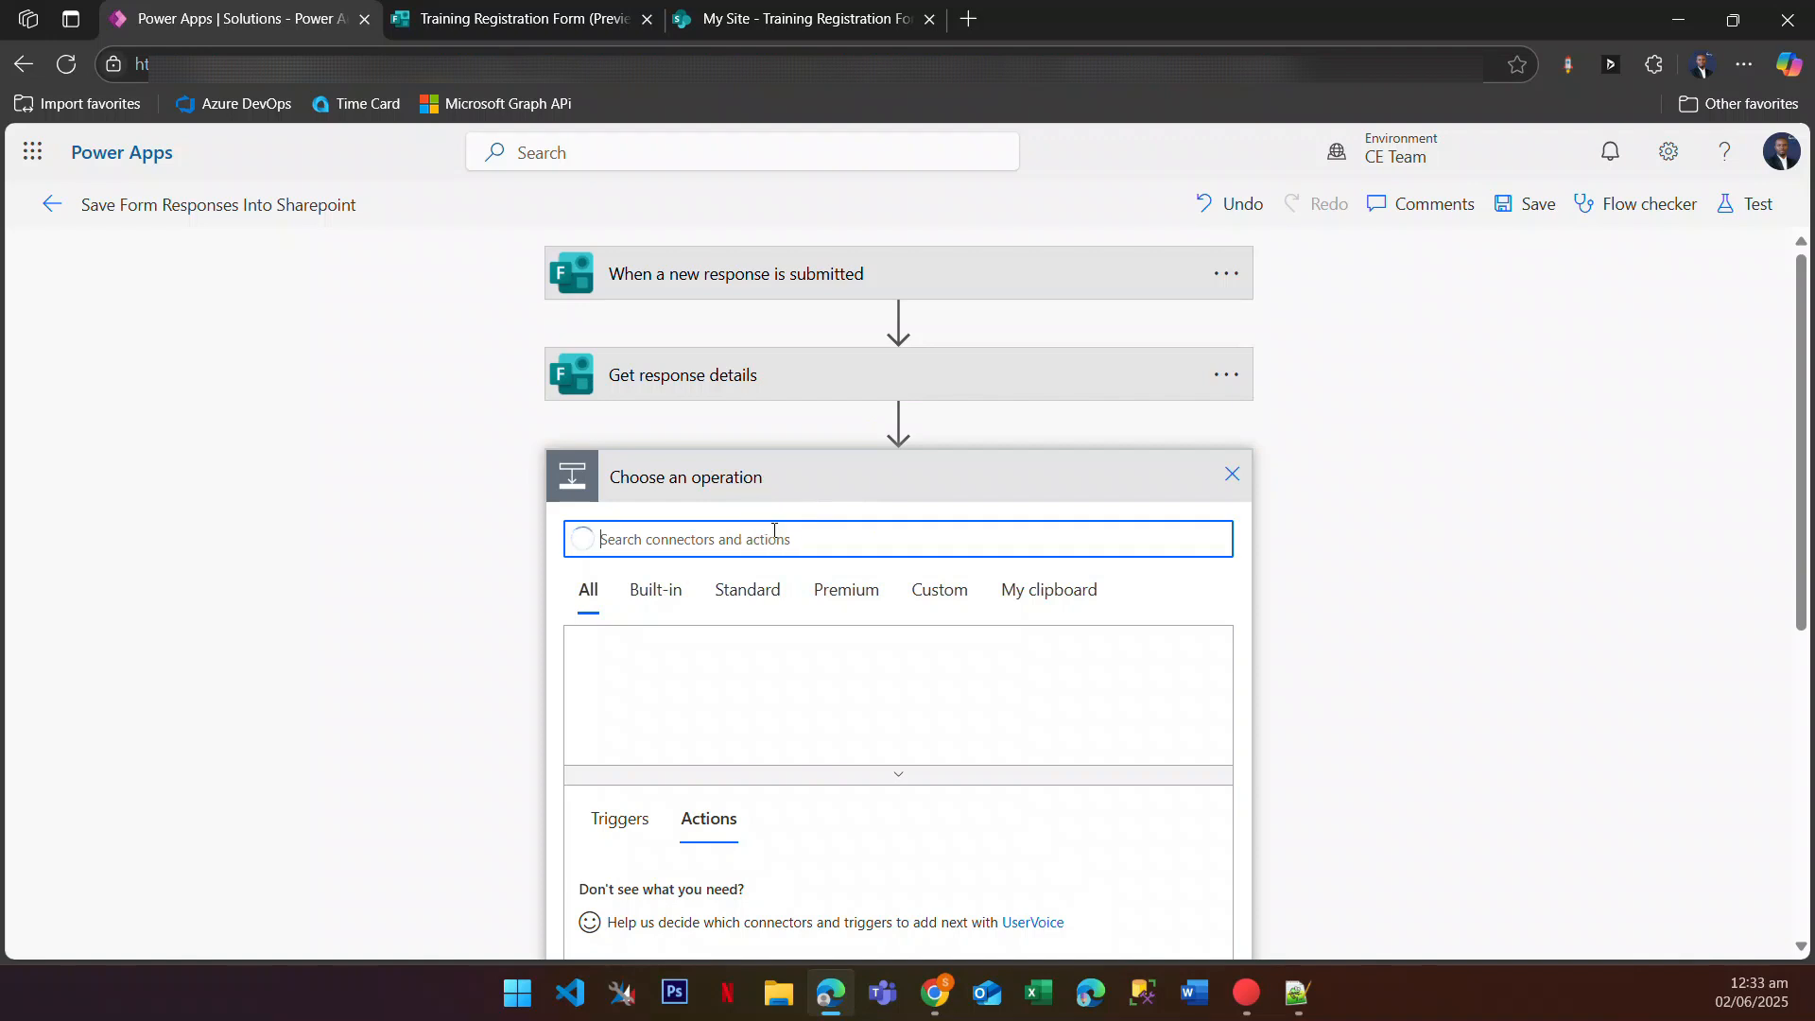
pyautogui.write('i')
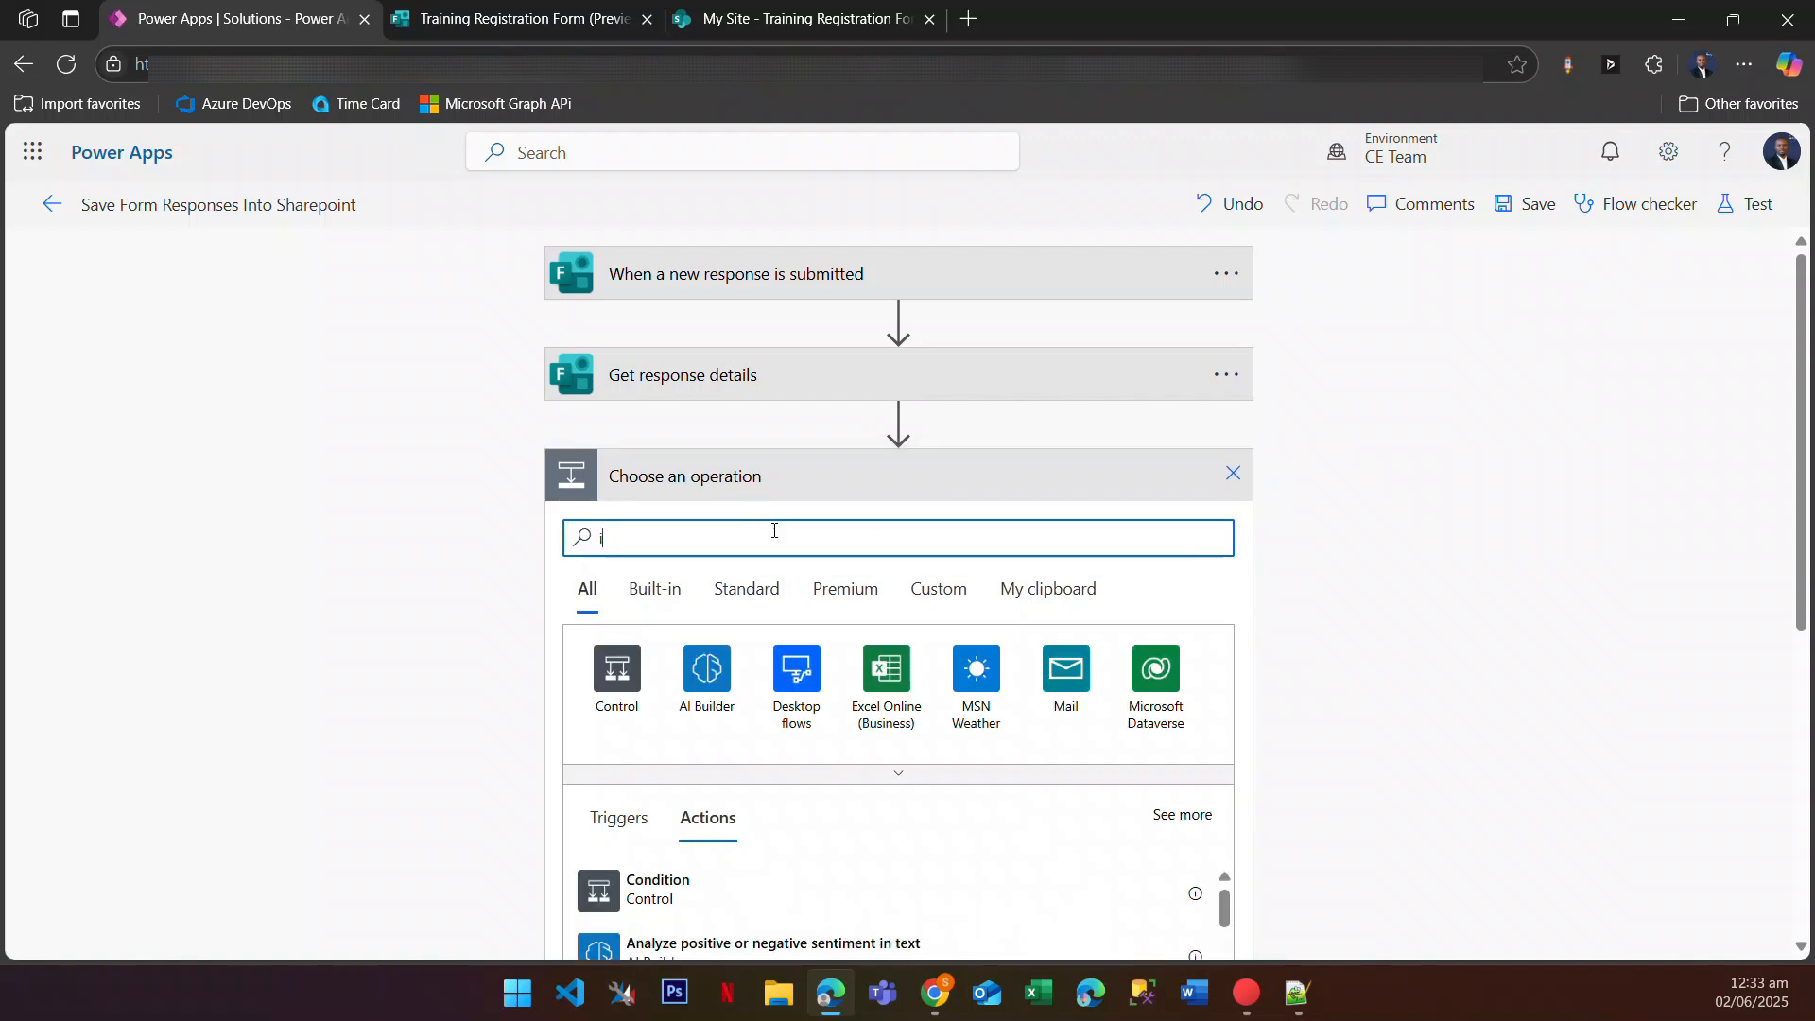
pyautogui.write('nitiali')
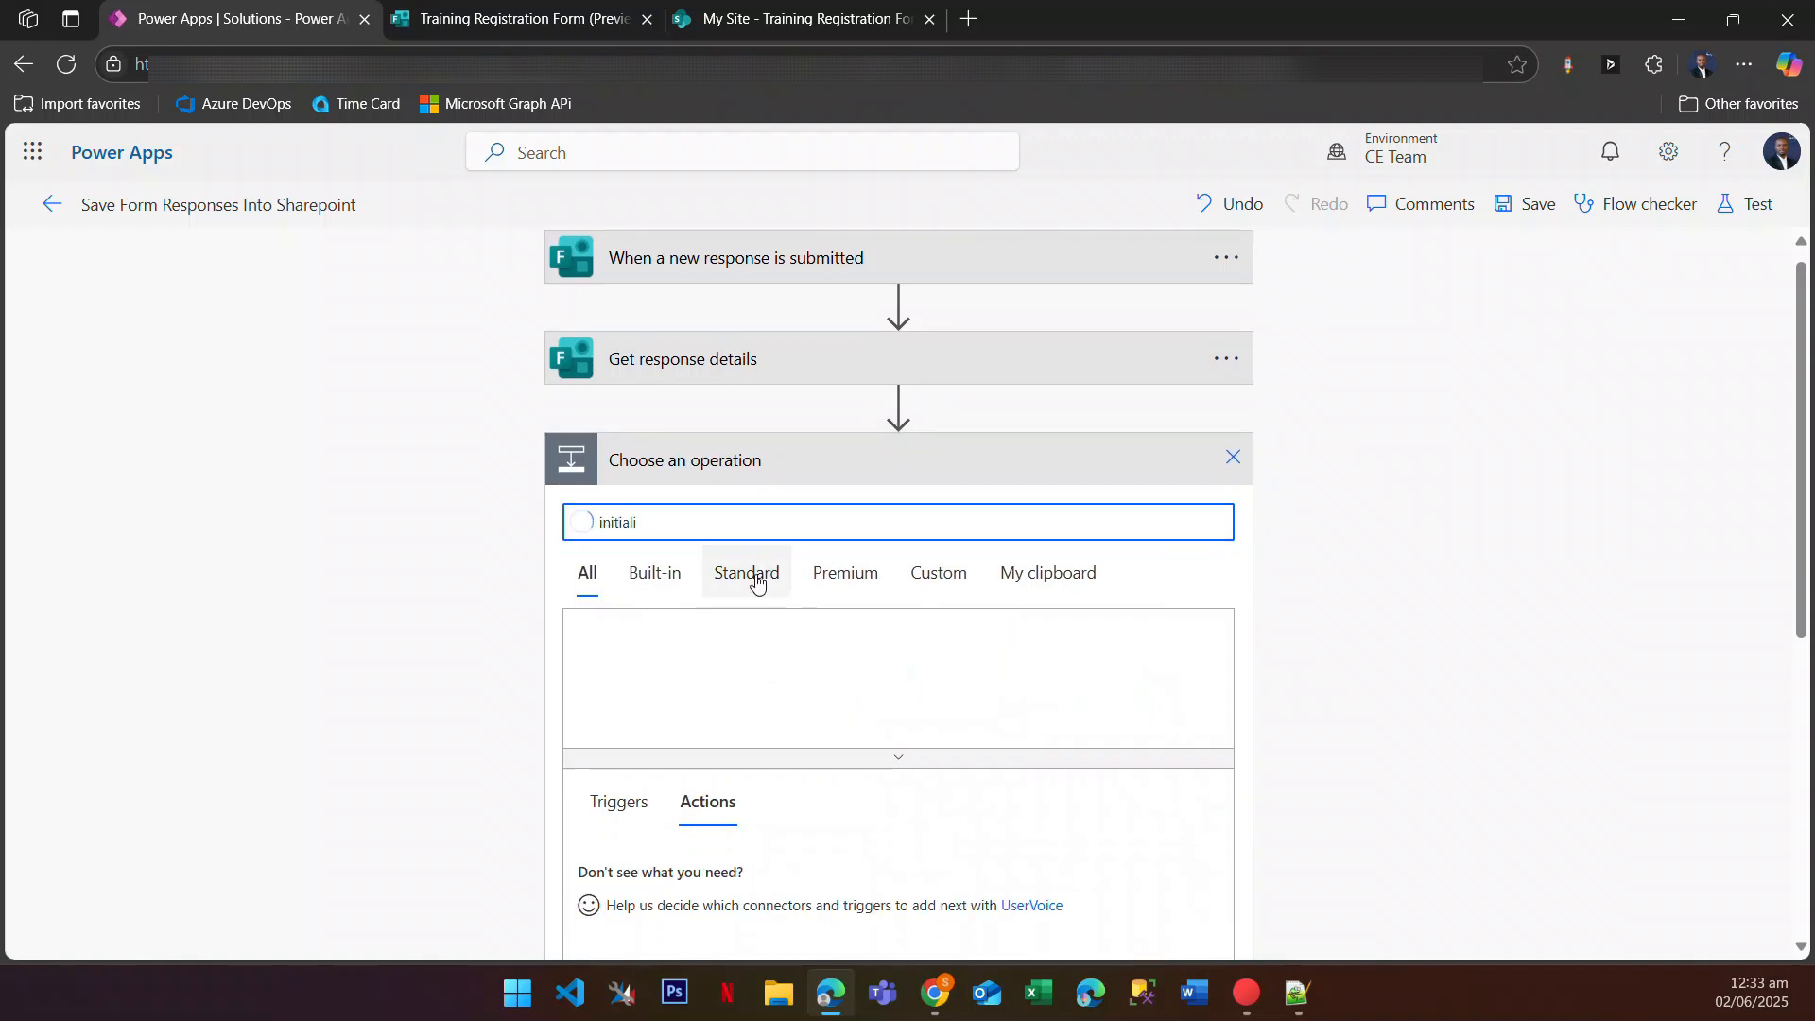
pyautogui.scroll(-3, 747, 582)
pyautogui.click(731, 713)
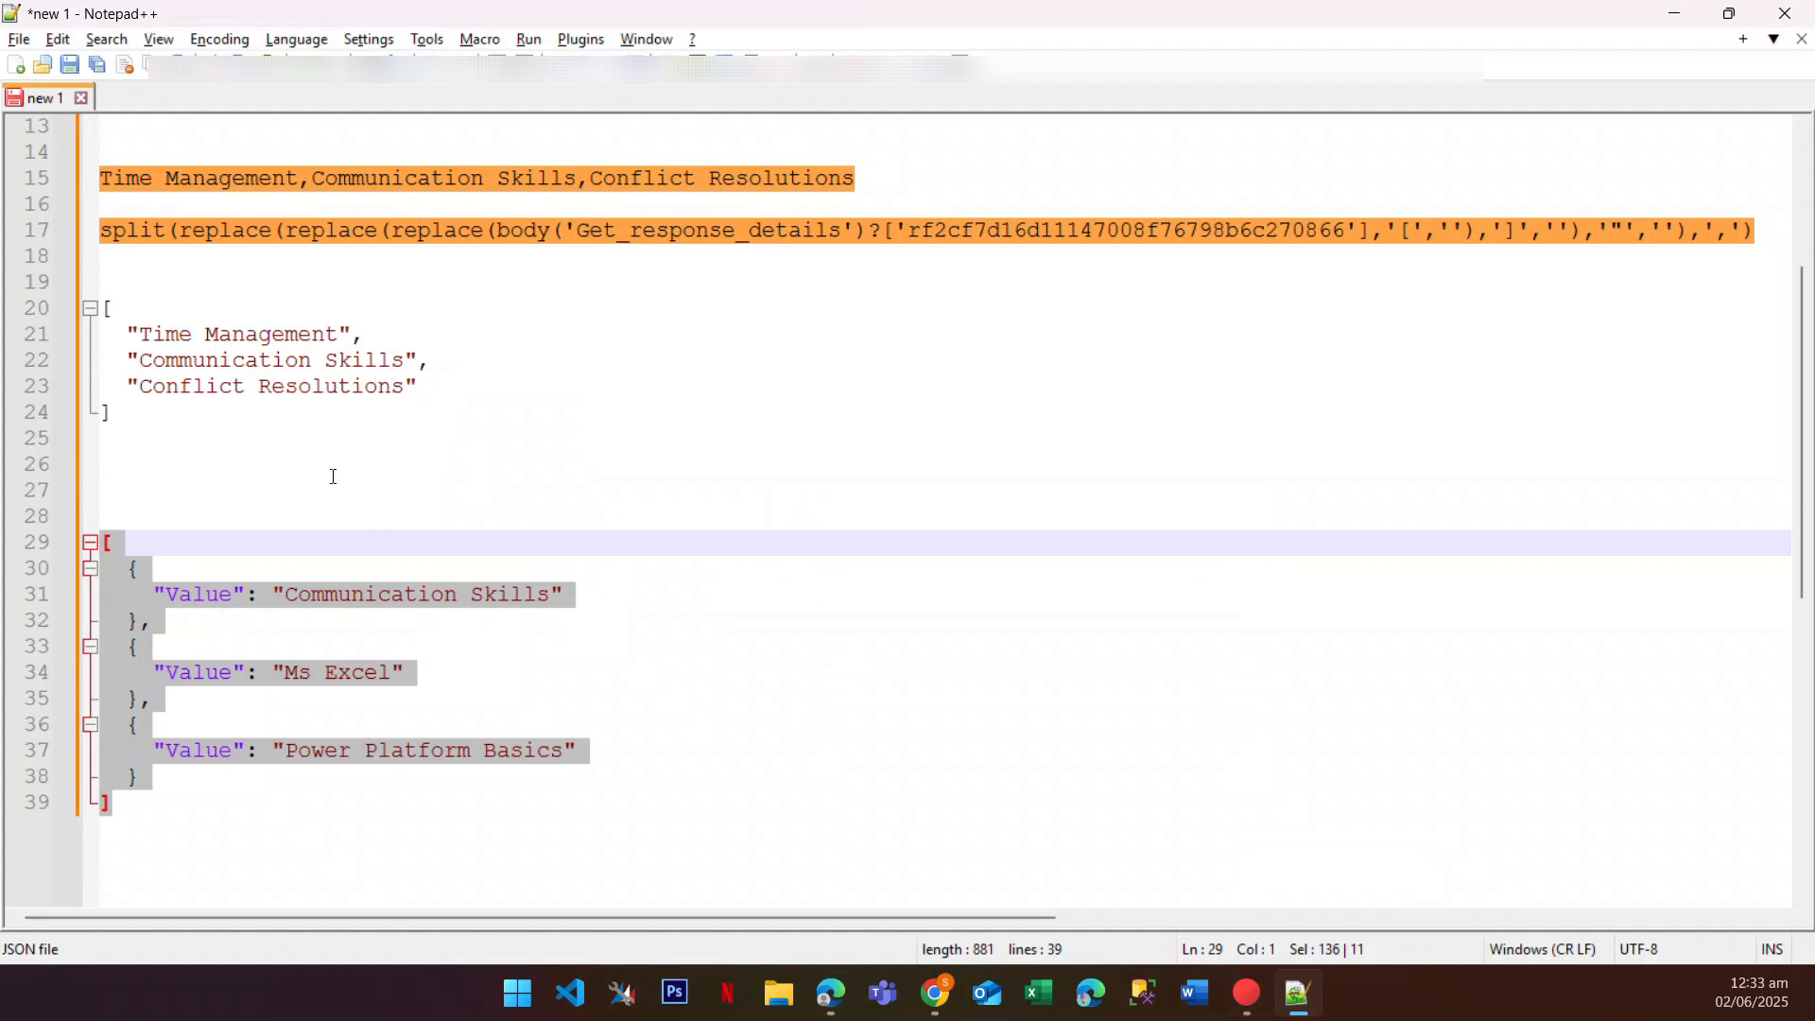
# Step: Examine the topics array on lines 20 to 24 in Notepad++ and return to Power Apps
pyautogui.click(319, 439)
pyautogui.moveTo(233, 412); pyautogui.dragTo(83, 322)
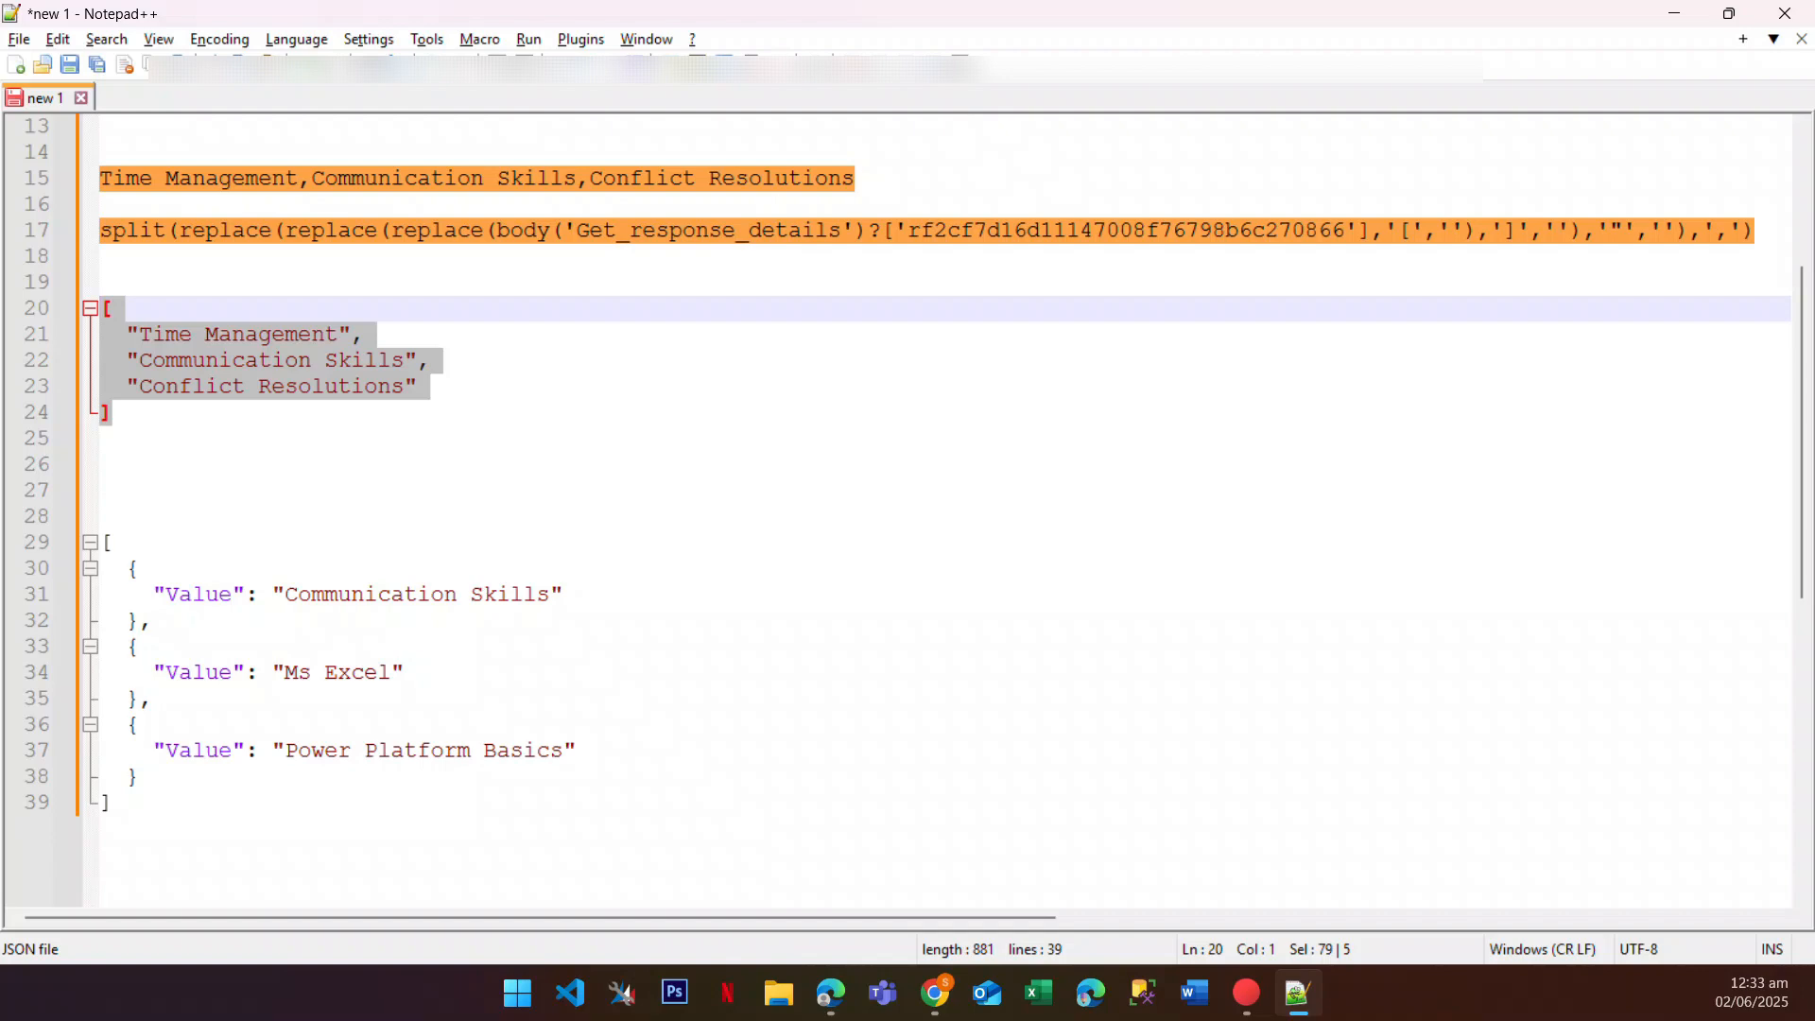
pyautogui.click(1674, 13)
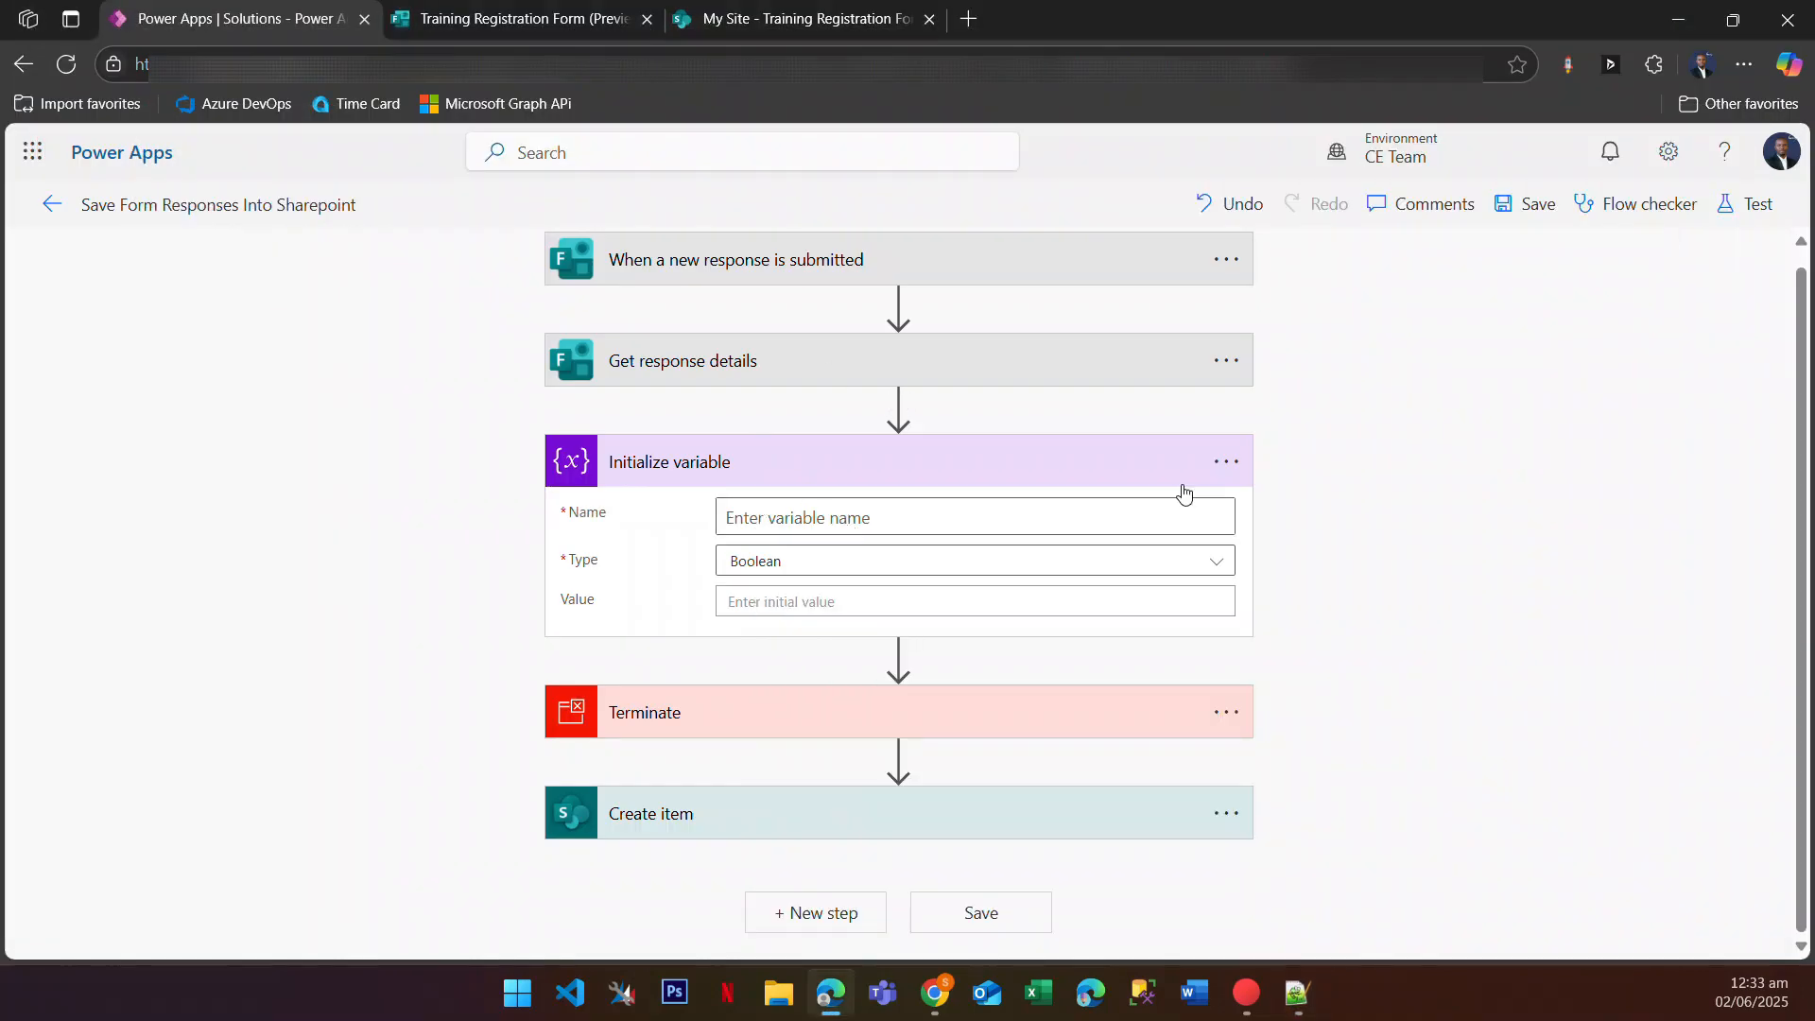
# Step: Rename the Initialize variable action to "Initialize variable : Training Topics"
pyautogui.click(1226, 461)
pyautogui.click(1340, 546)
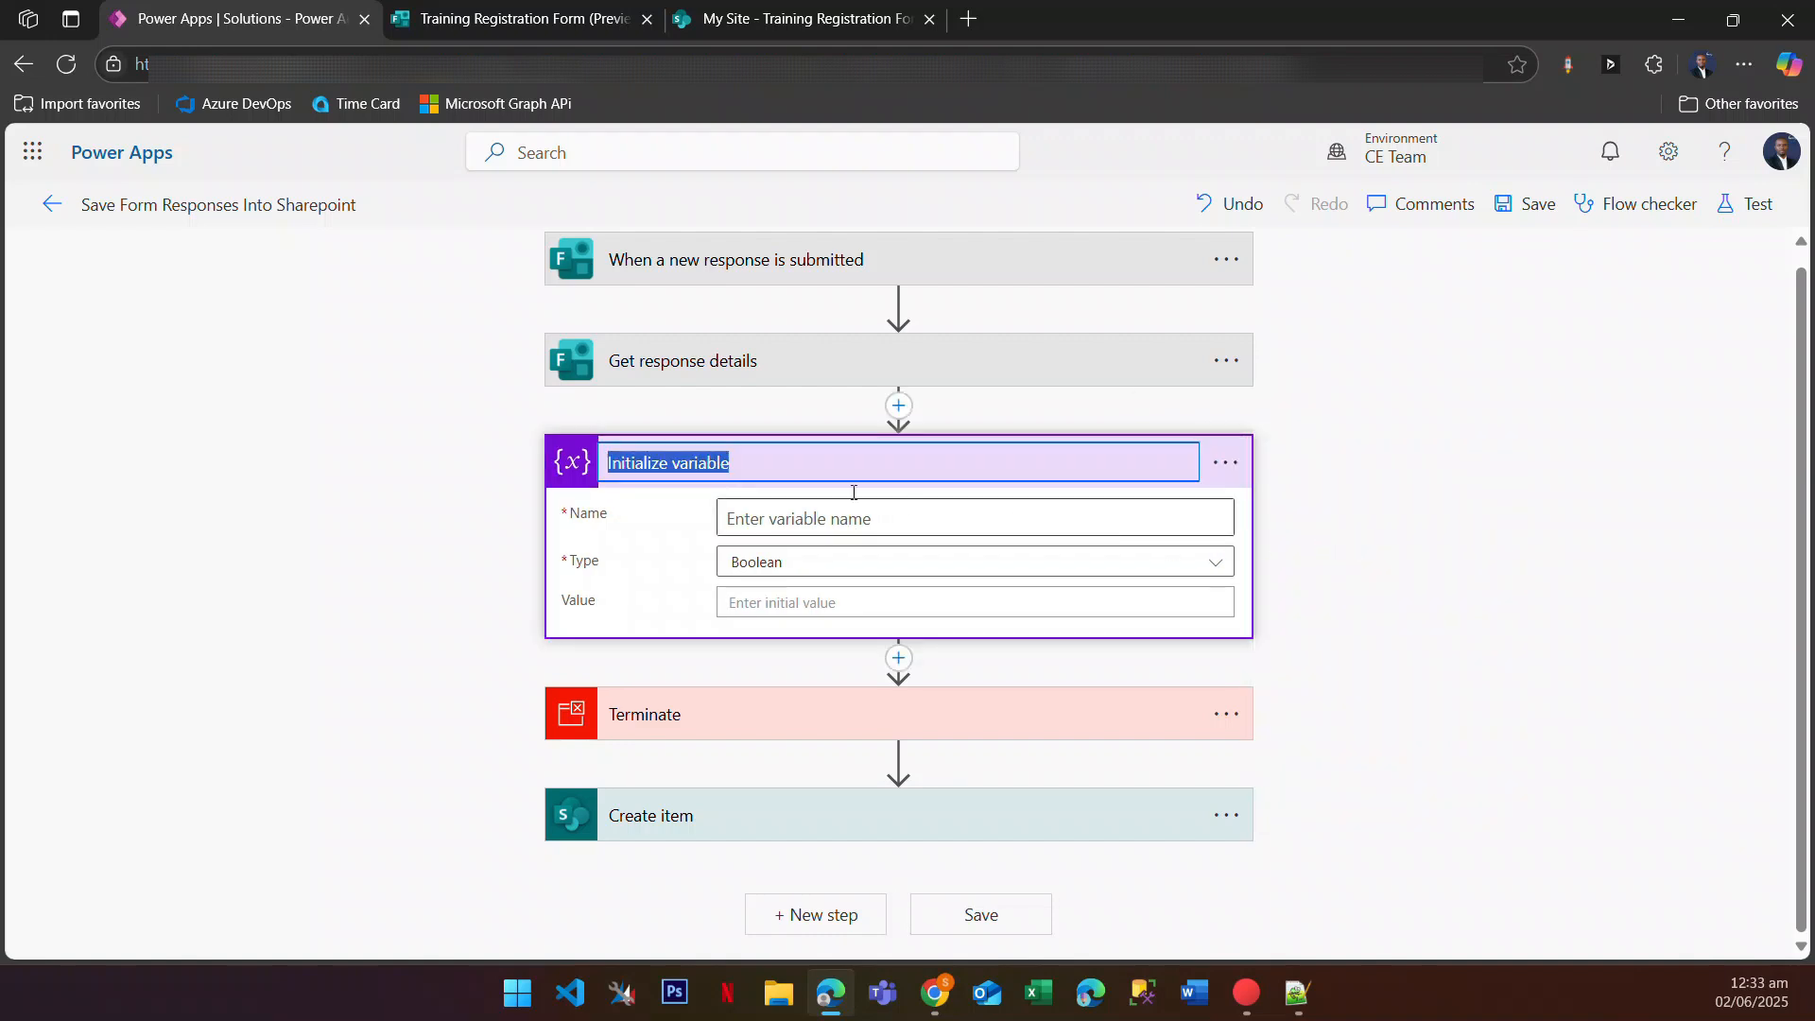
pyautogui.click(738, 465)
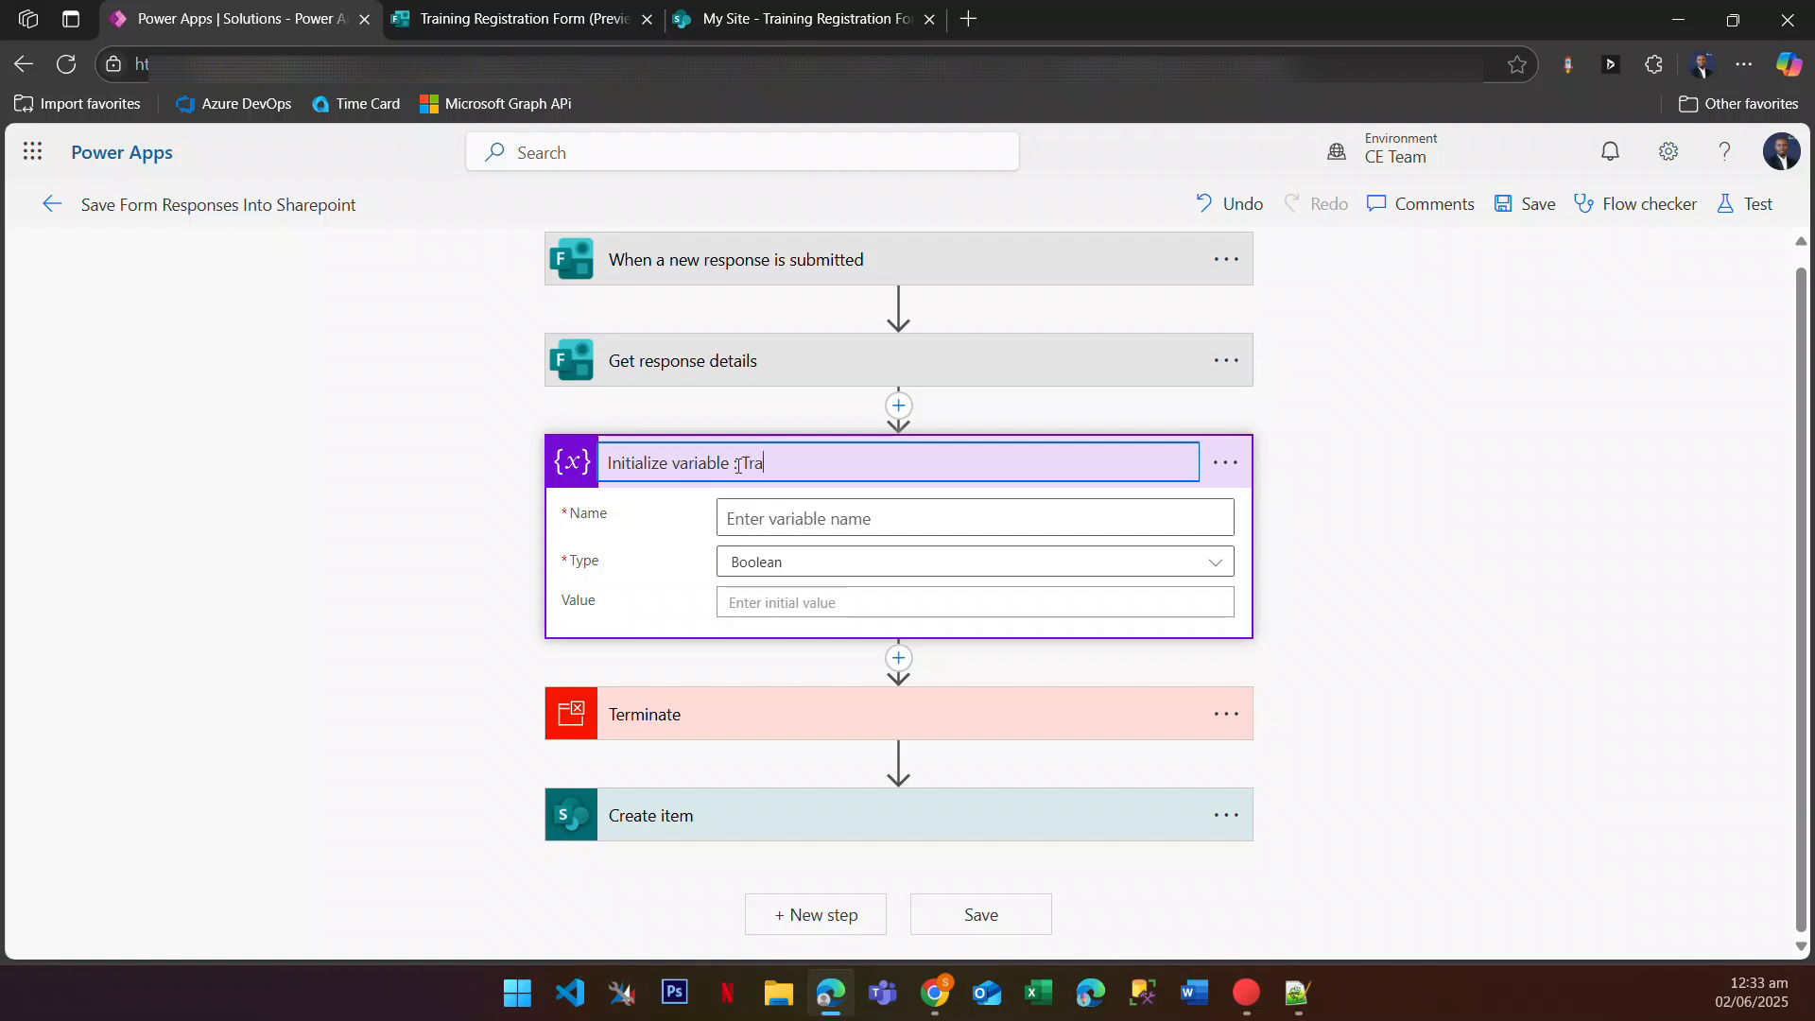
pyautogui.write('Tops')
# Step: Name the variable varTopics and set its type to Array
pyautogui.click(769, 520)
pyautogui.write('var')
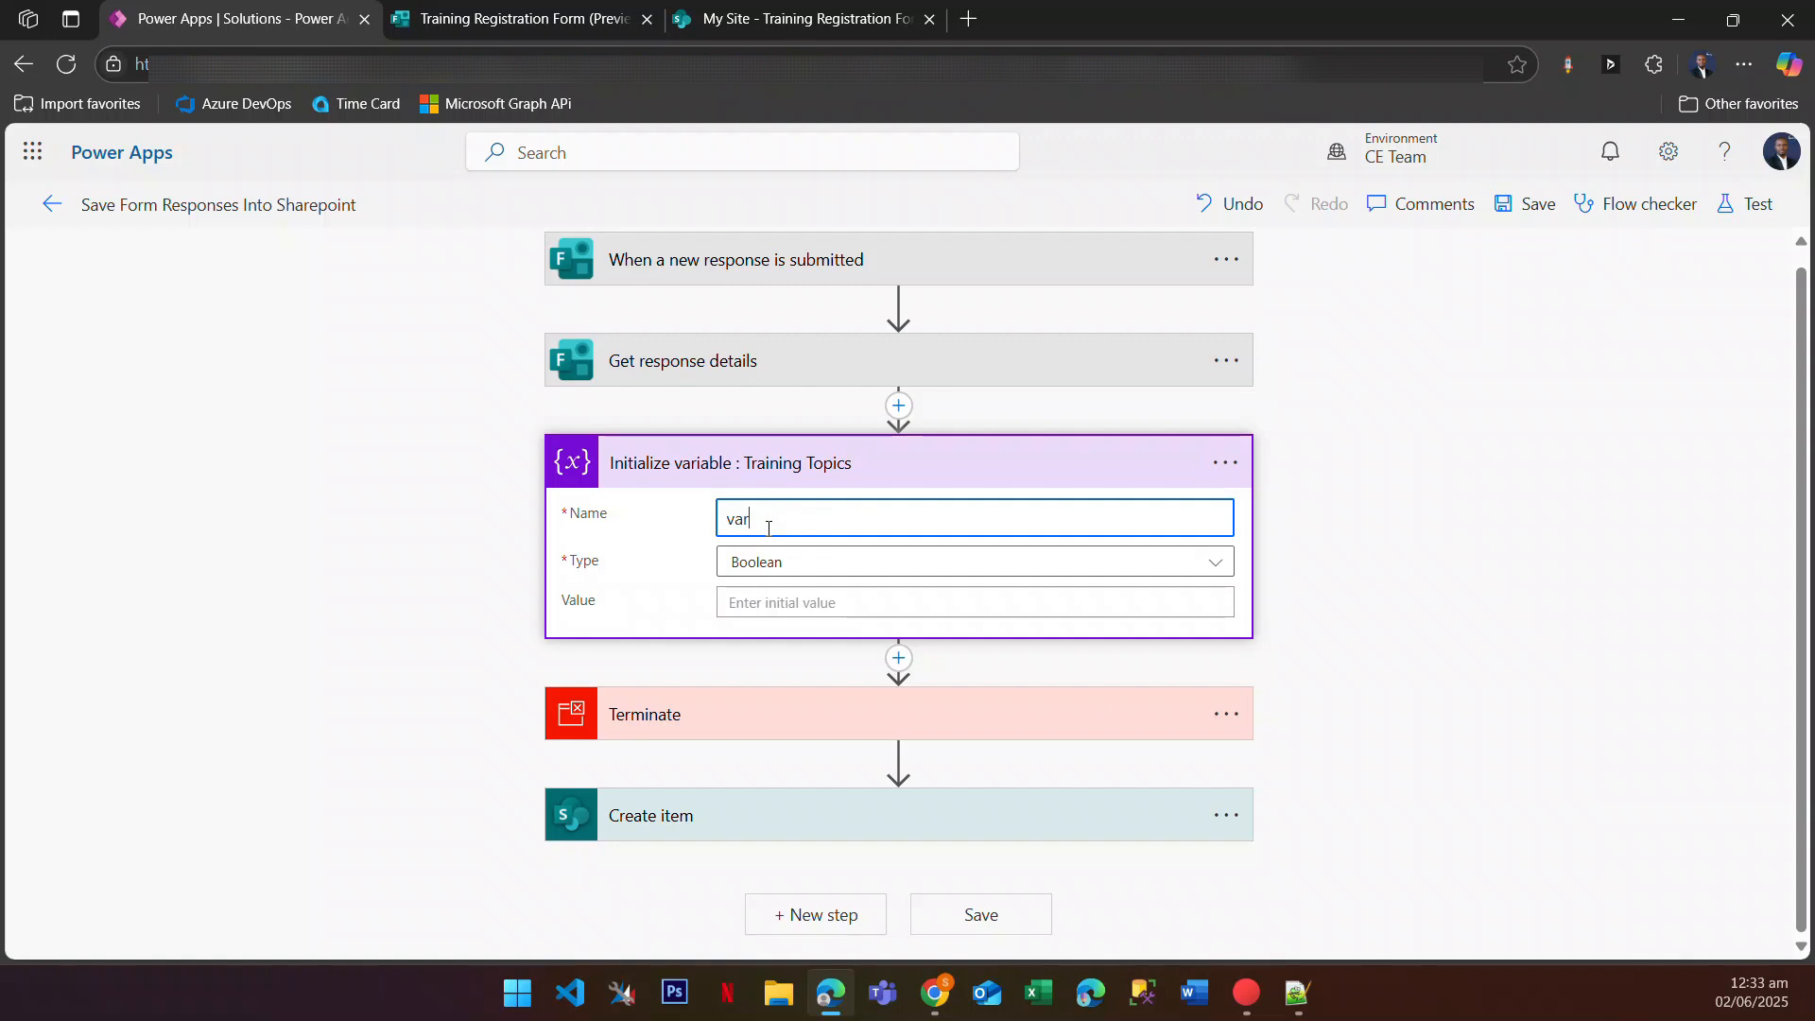
pyautogui.write('Topics')
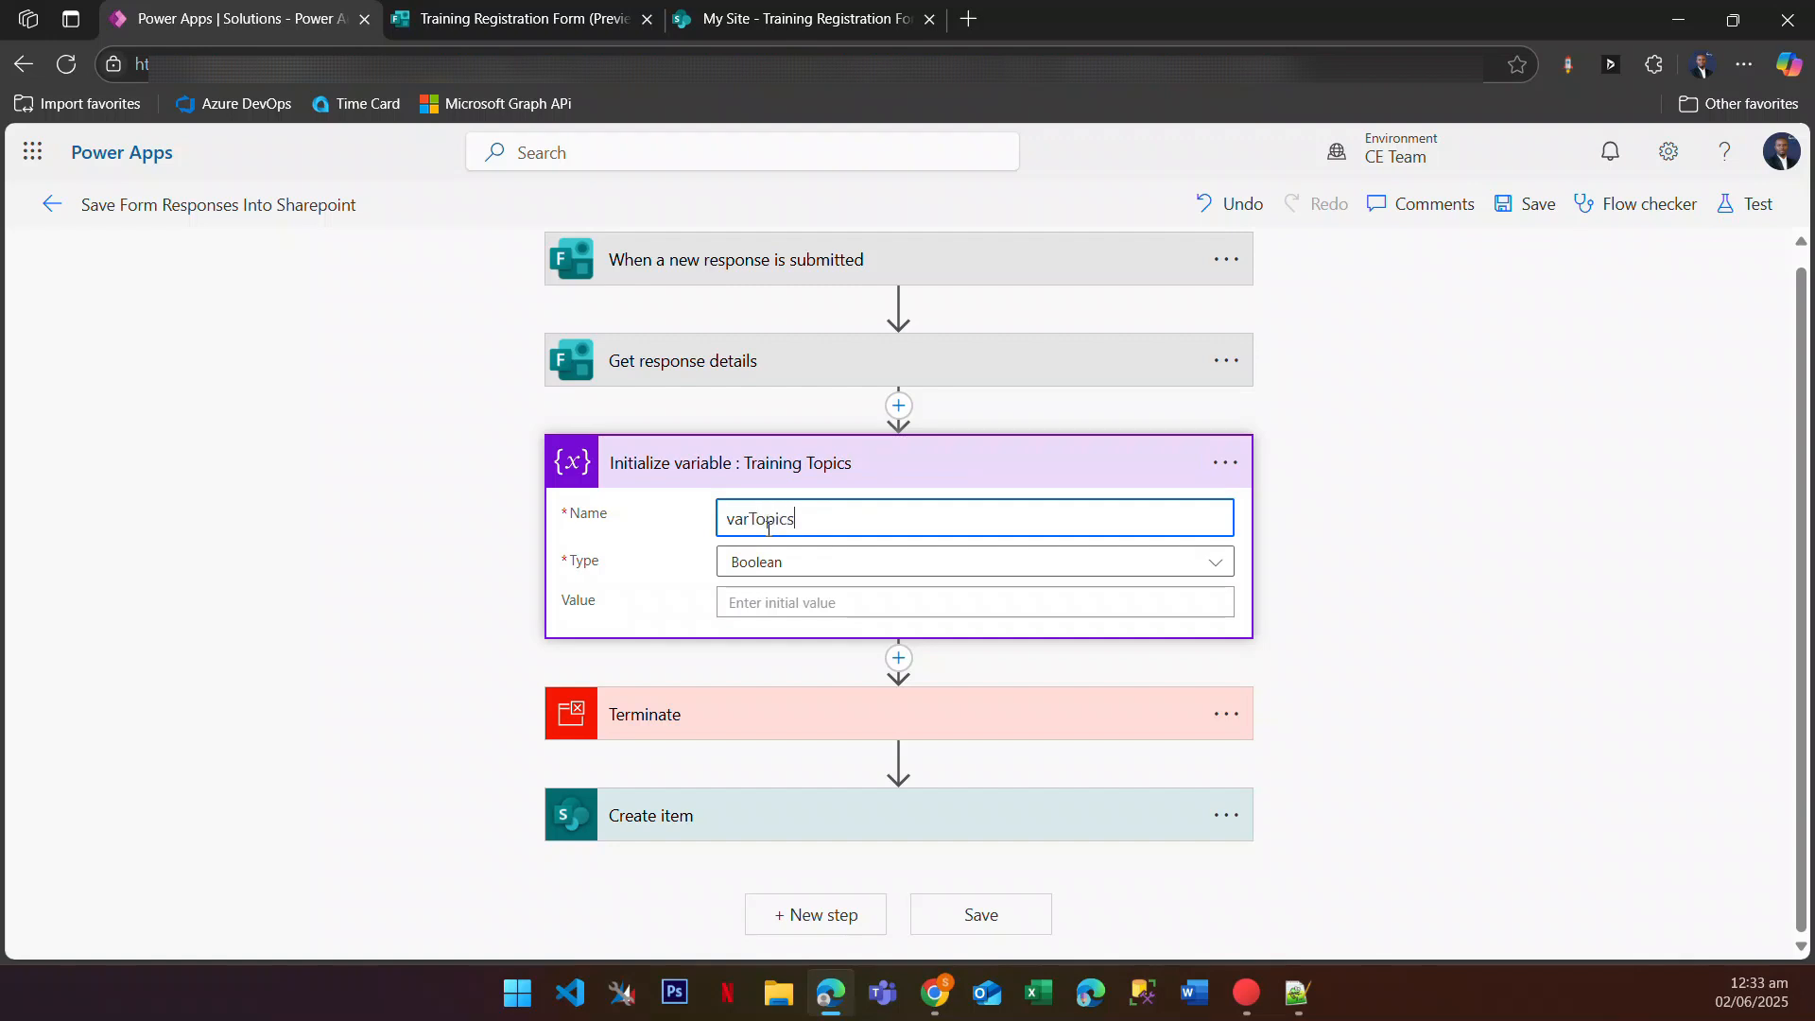
pyautogui.click(796, 565)
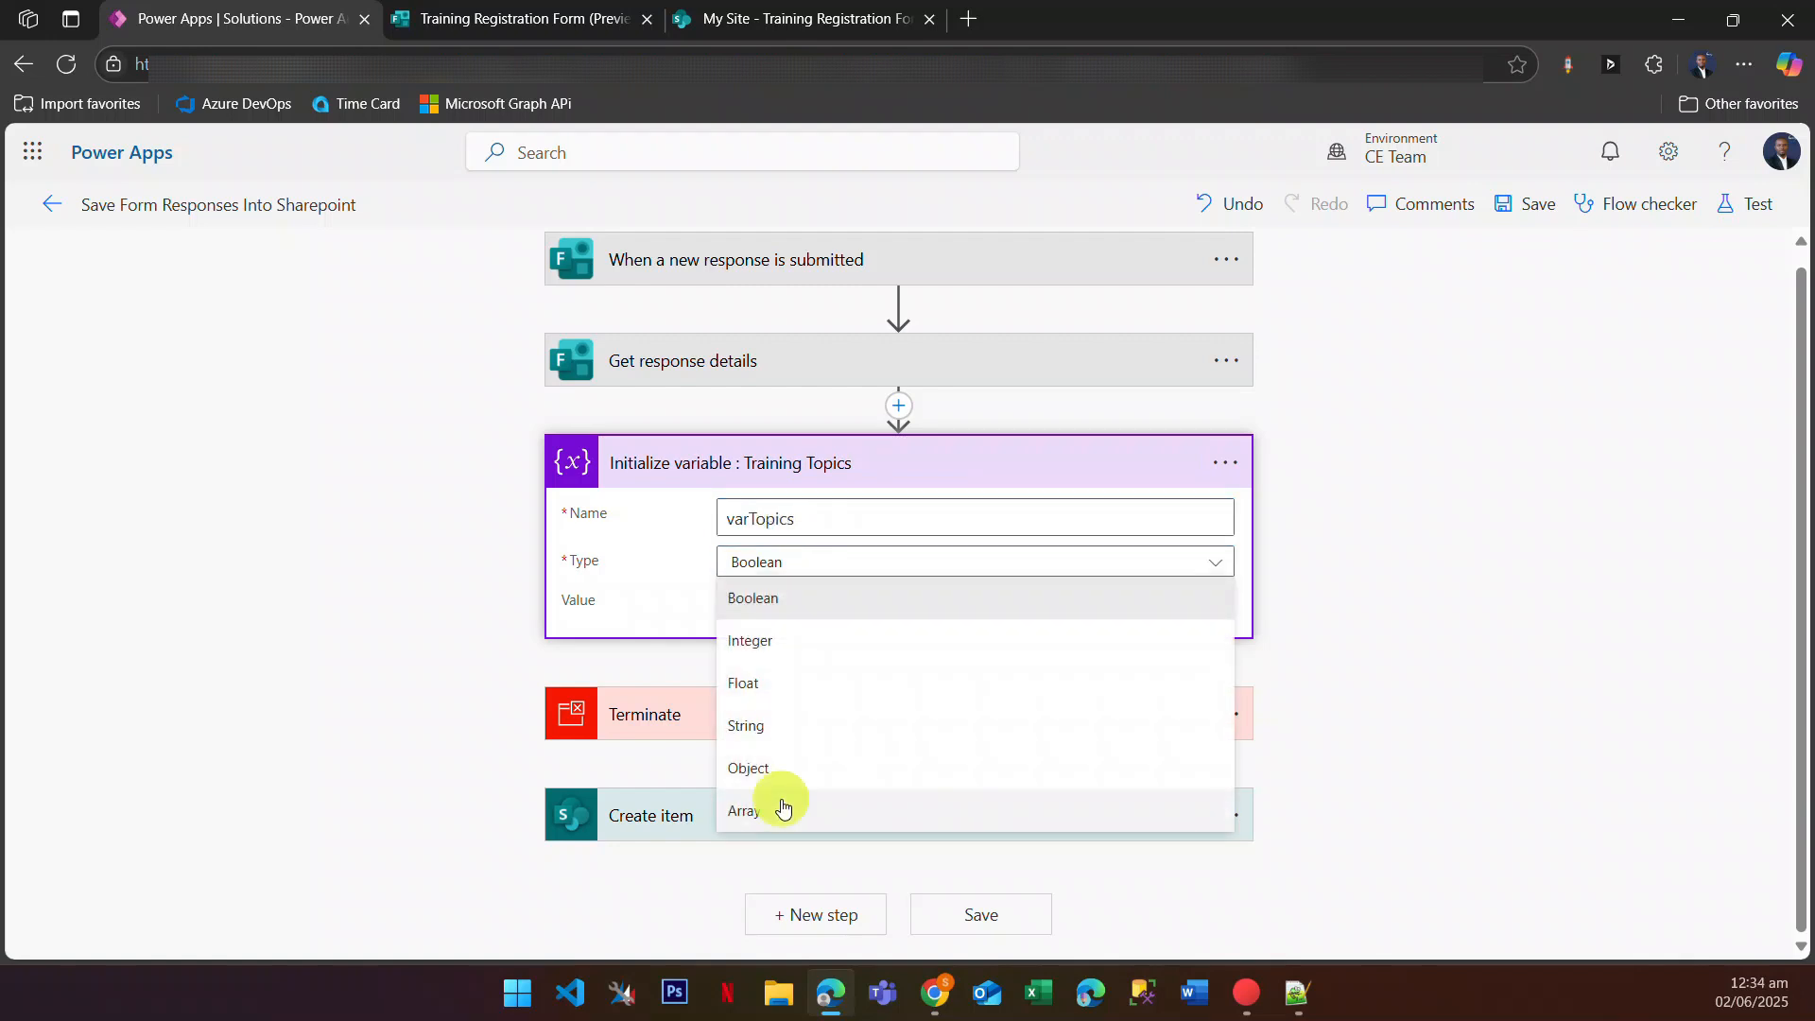
pyautogui.click(782, 810)
# Step: Open the expression editor for varTopics's Value and try to insert ] as the expression
pyautogui.click(810, 602)
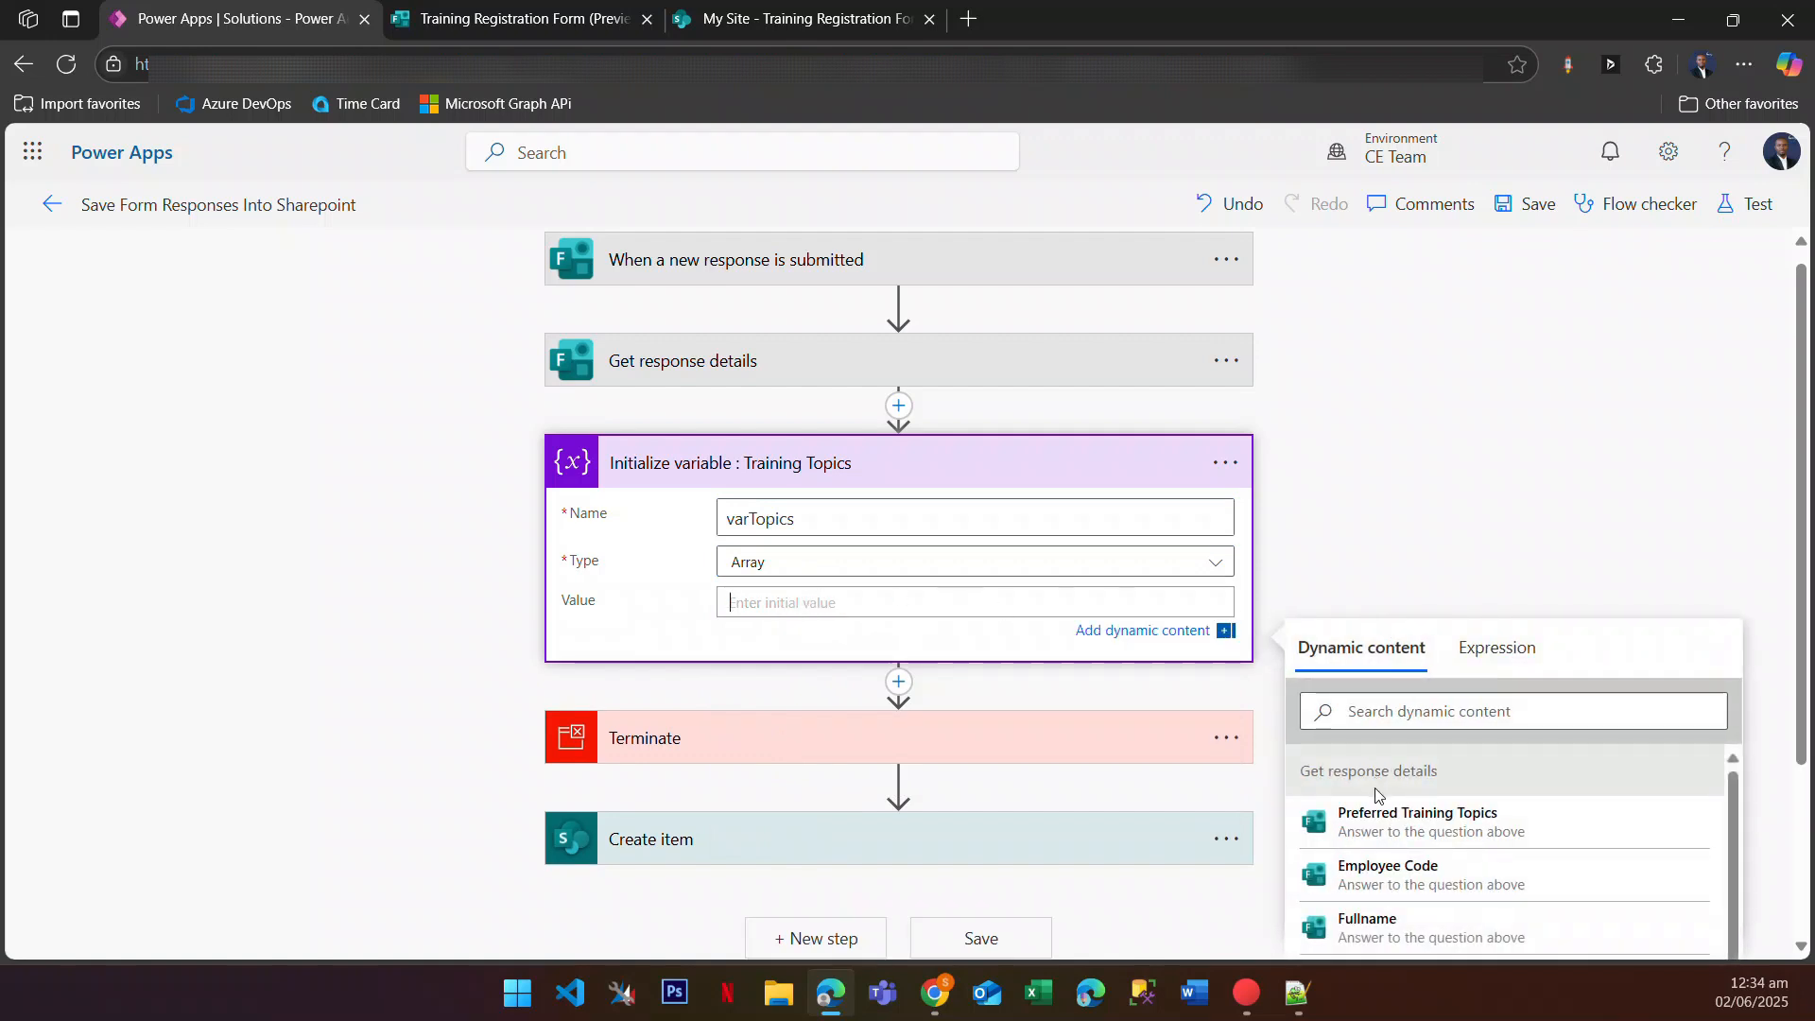
pyautogui.click(1392, 719)
pyautogui.click(1049, 600)
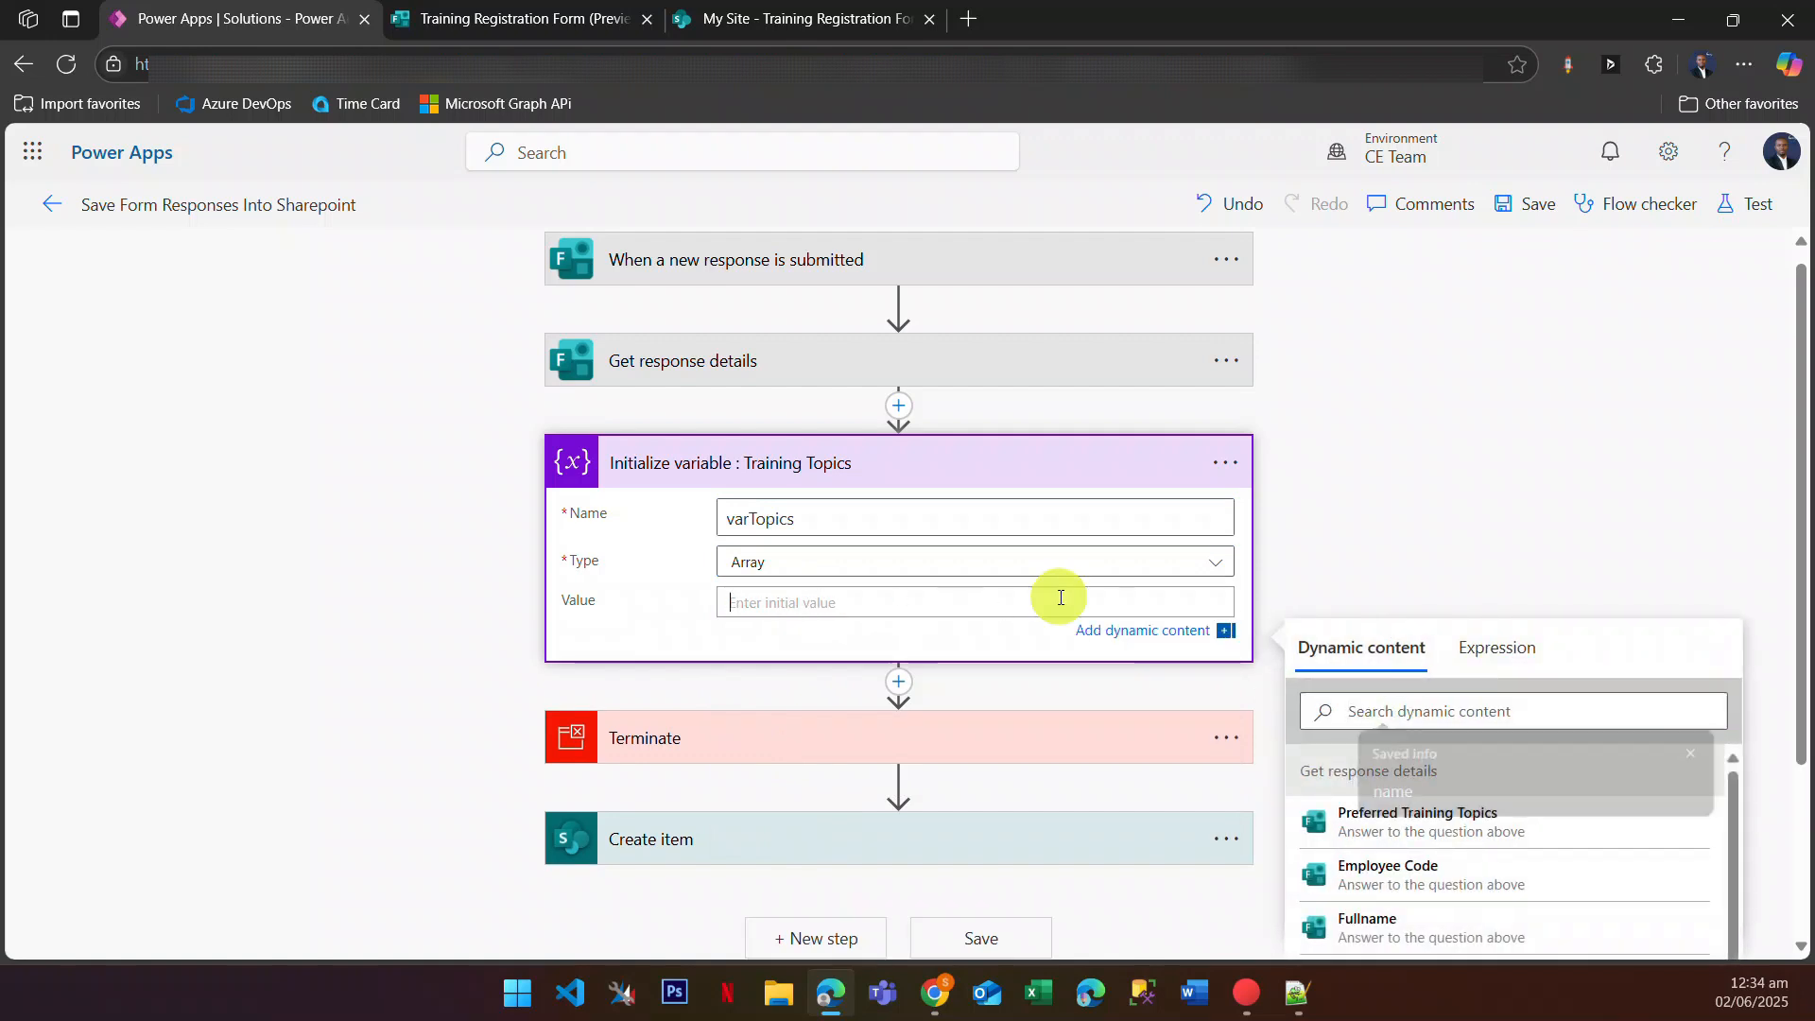
pyautogui.click(1508, 664)
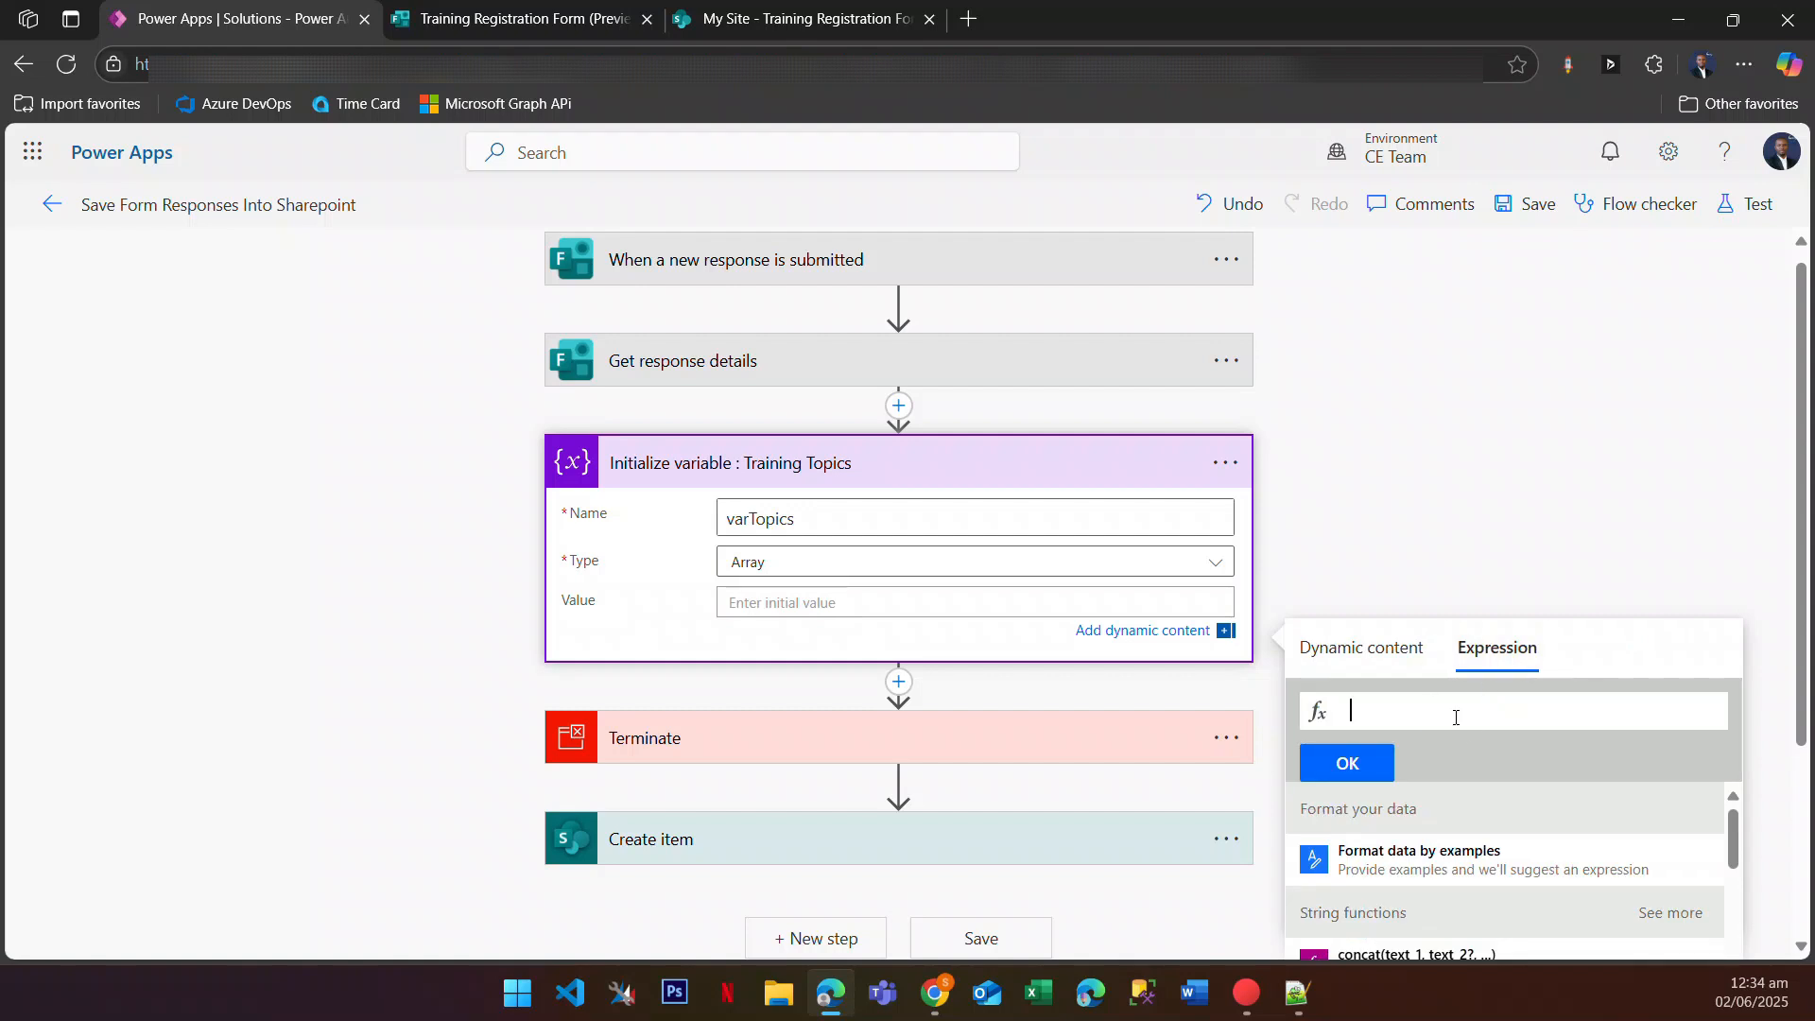
pyautogui.write(']')
pyautogui.click(1372, 764)
pyautogui.click(1130, 183)
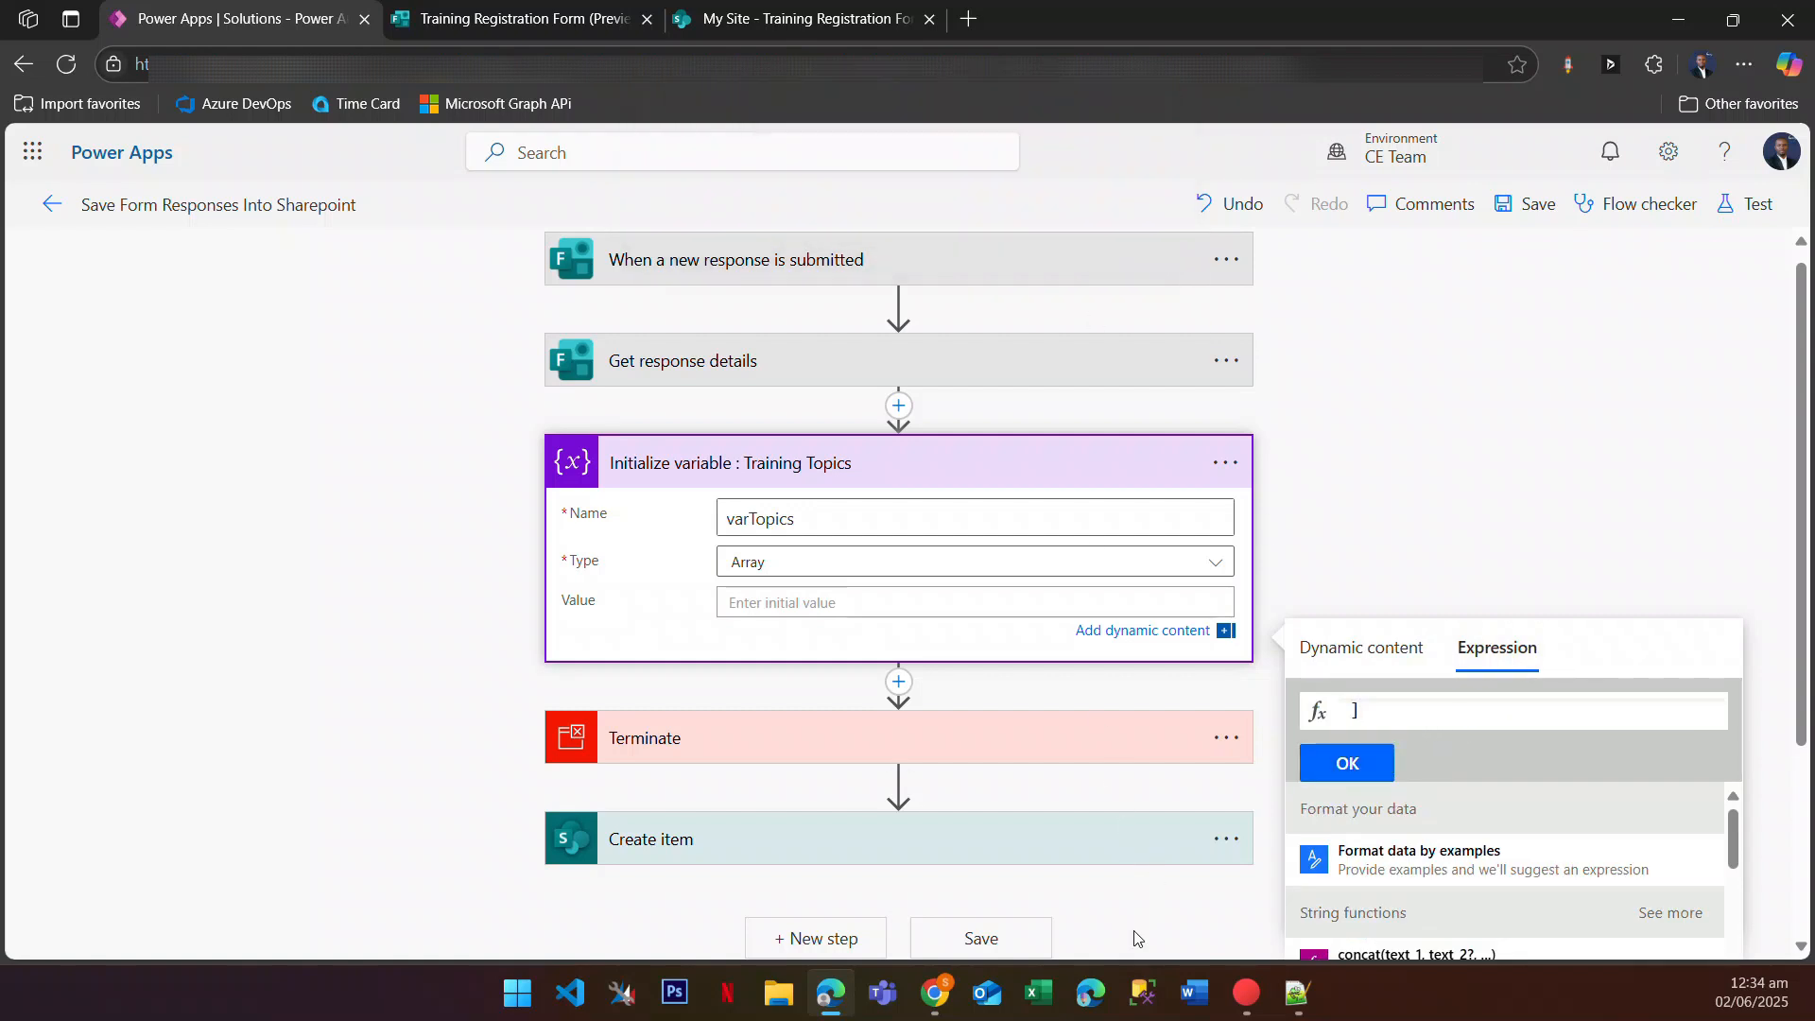
# Step: Copy the split expression on line 17 in Notepad++ and insert it as varTopics's Value in Power Apps, replacing the expression entered there
pyautogui.click(1297, 992)
pyautogui.click(364, 451)
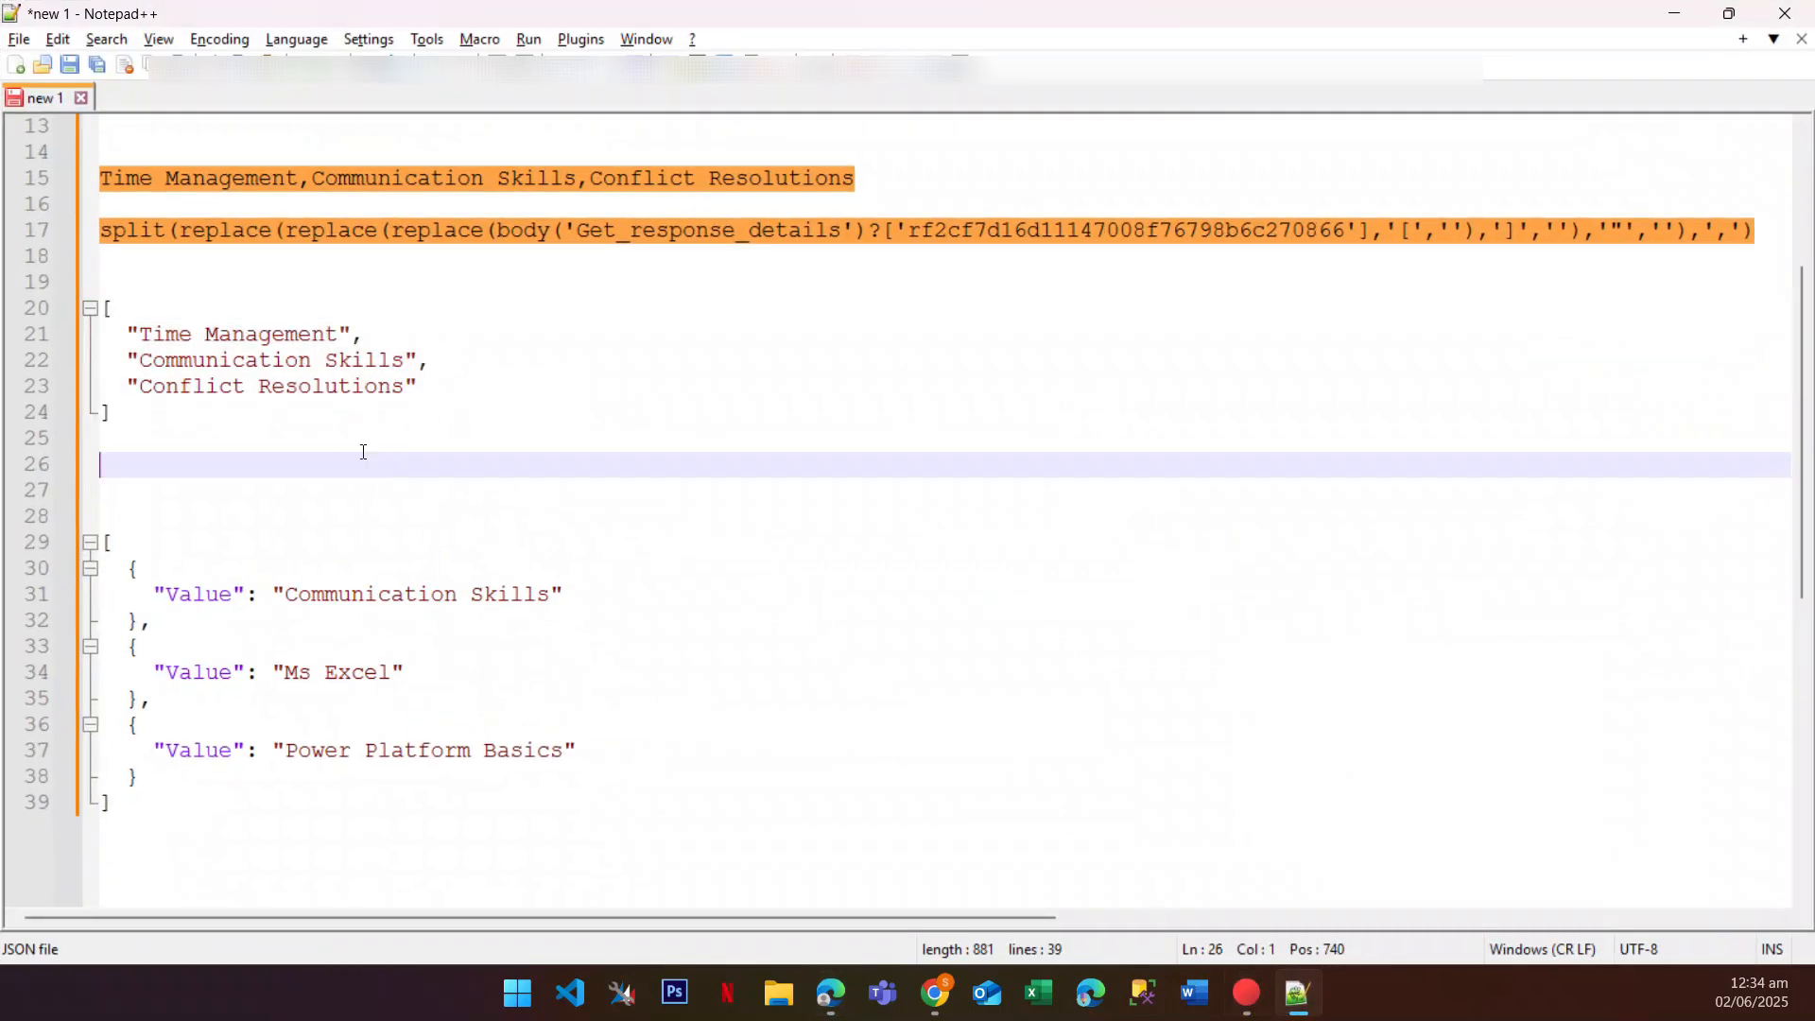
pyautogui.scroll(1, 480, 358)
pyautogui.moveTo(1755, 312); pyautogui.dragTo(102, 310)
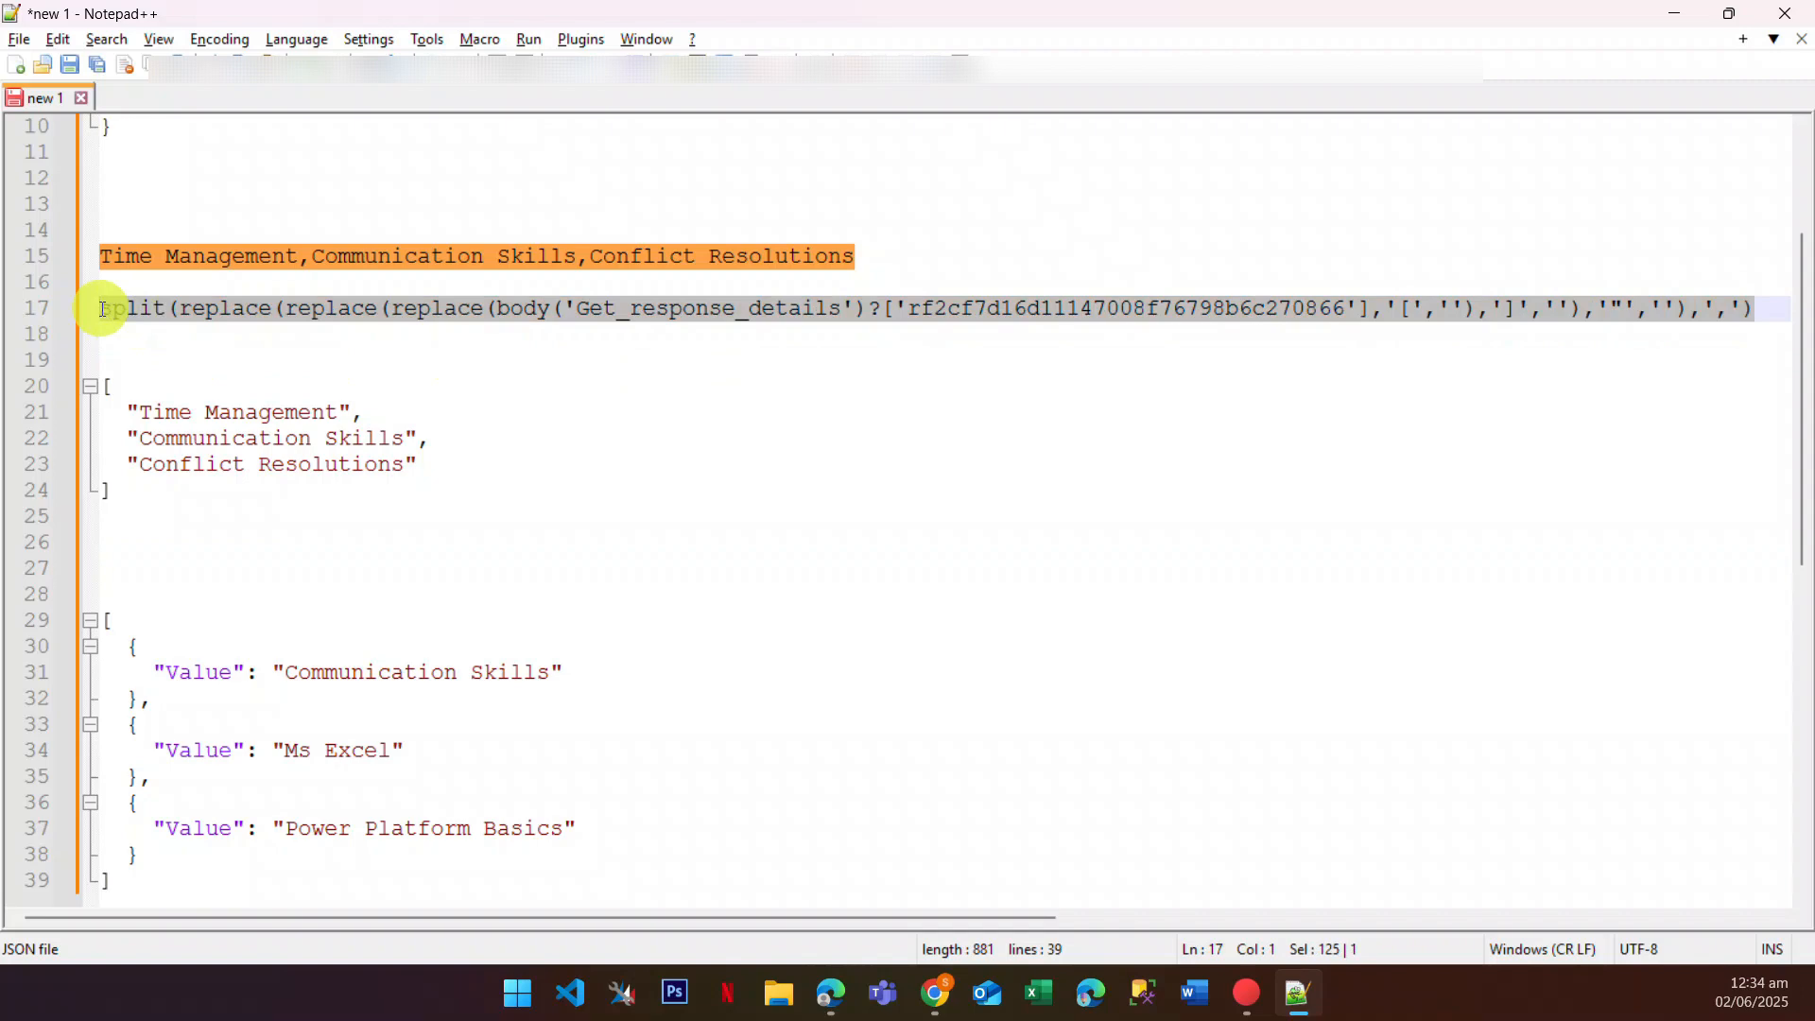
pyautogui.hotkey('alt', 'Tab')
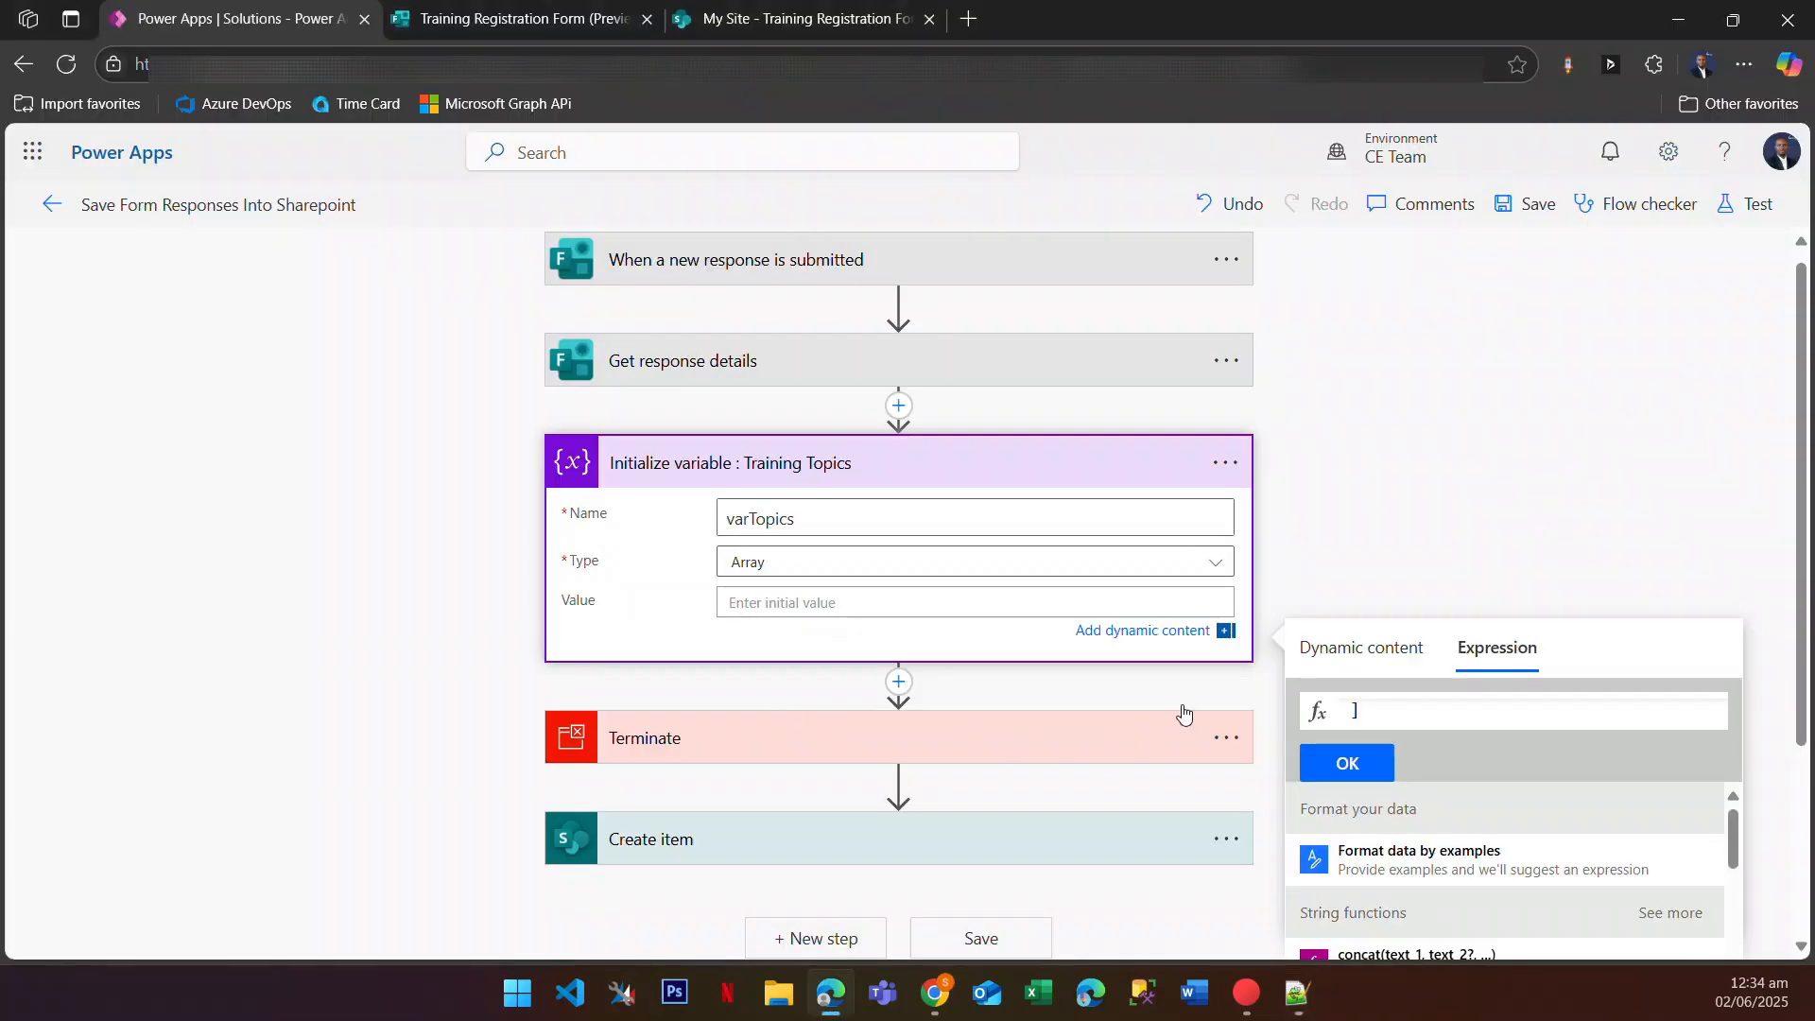
pyautogui.hotkey('ctrl', 'a')
pyautogui.click(1382, 711)
pyautogui.hotkey('ctrl', 'v')
pyautogui.click(1347, 761)
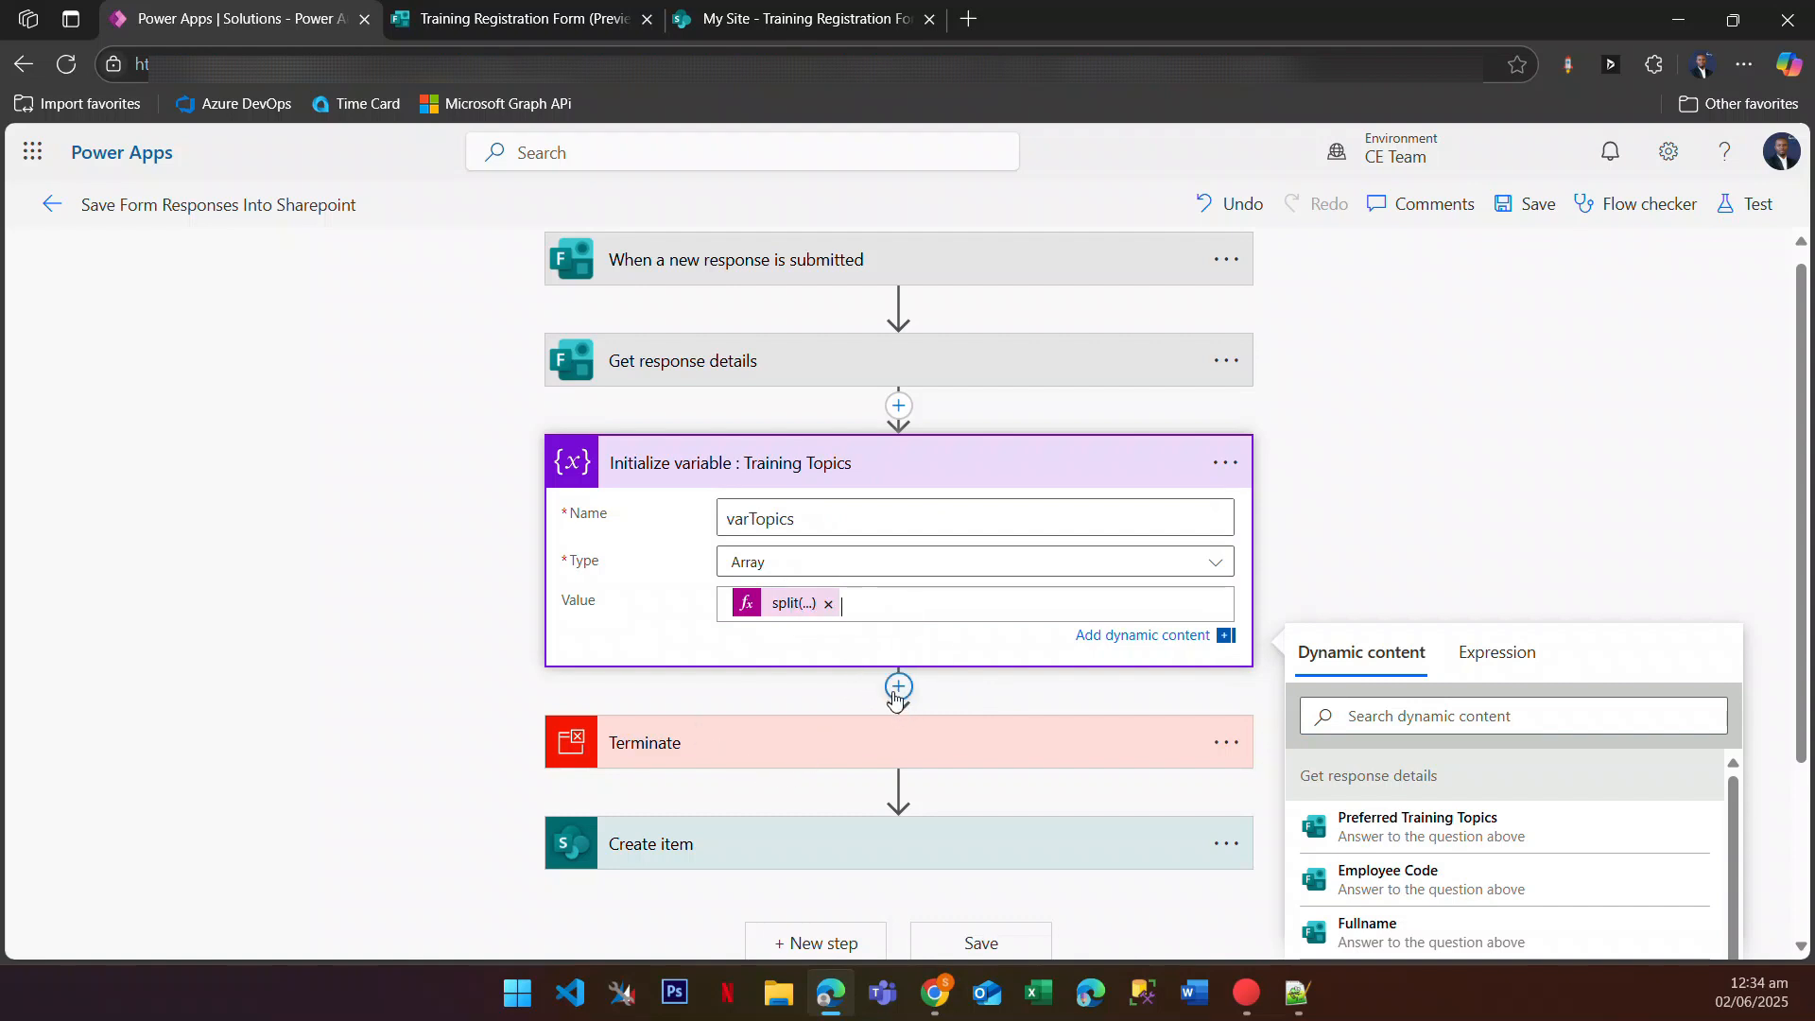
# Step: Add a Select data operation directly after "Initialize variable : Training Topics" and set its From input to varTopics
pyautogui.click(898, 688)
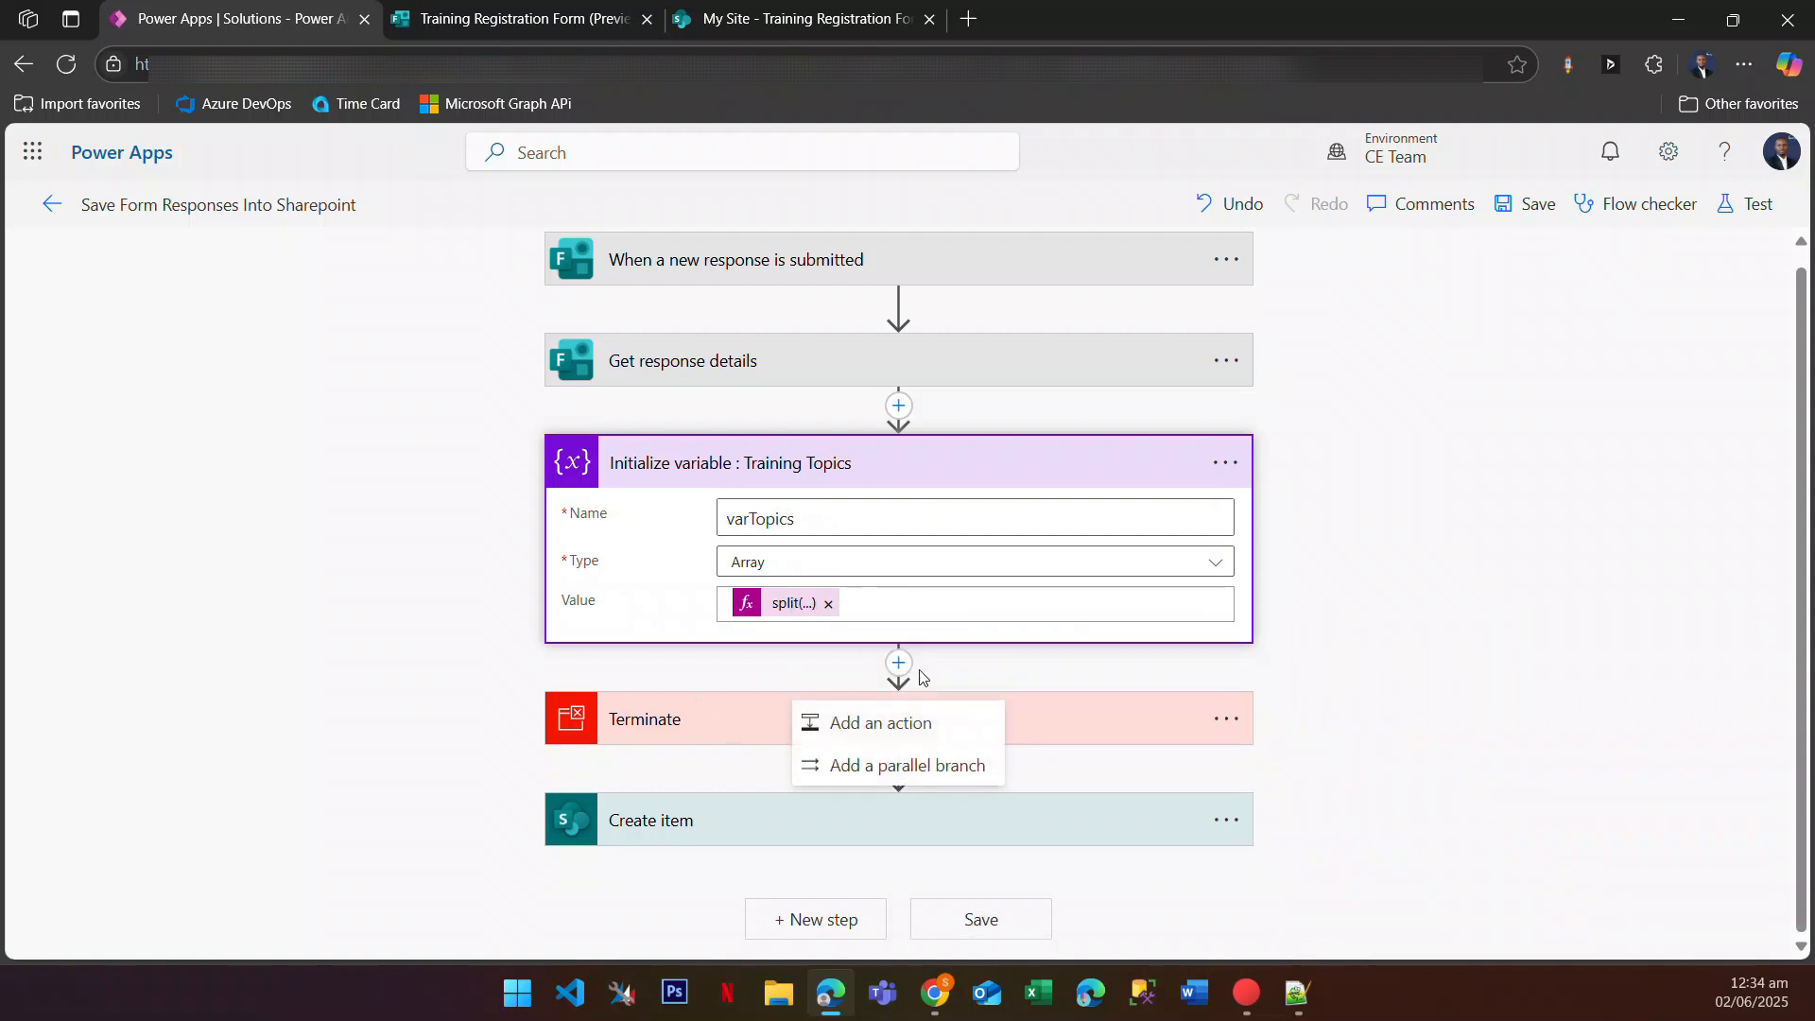
pyautogui.click(872, 724)
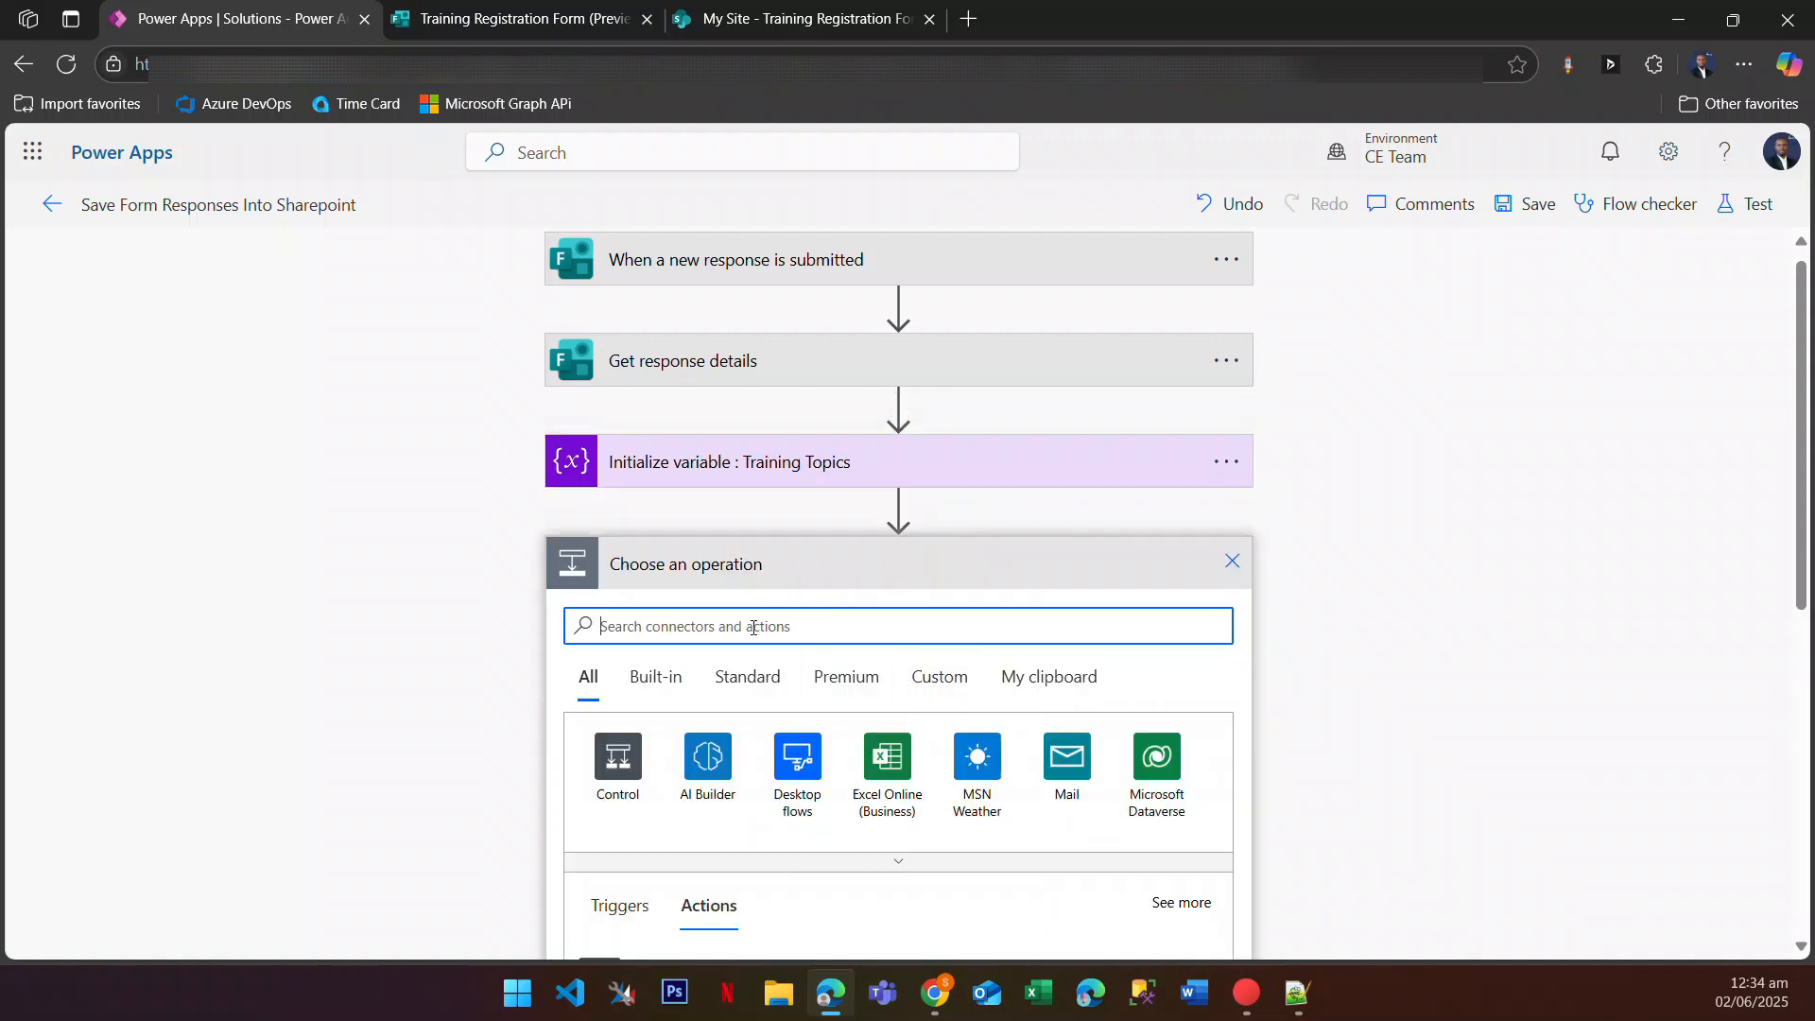
pyautogui.write('select')
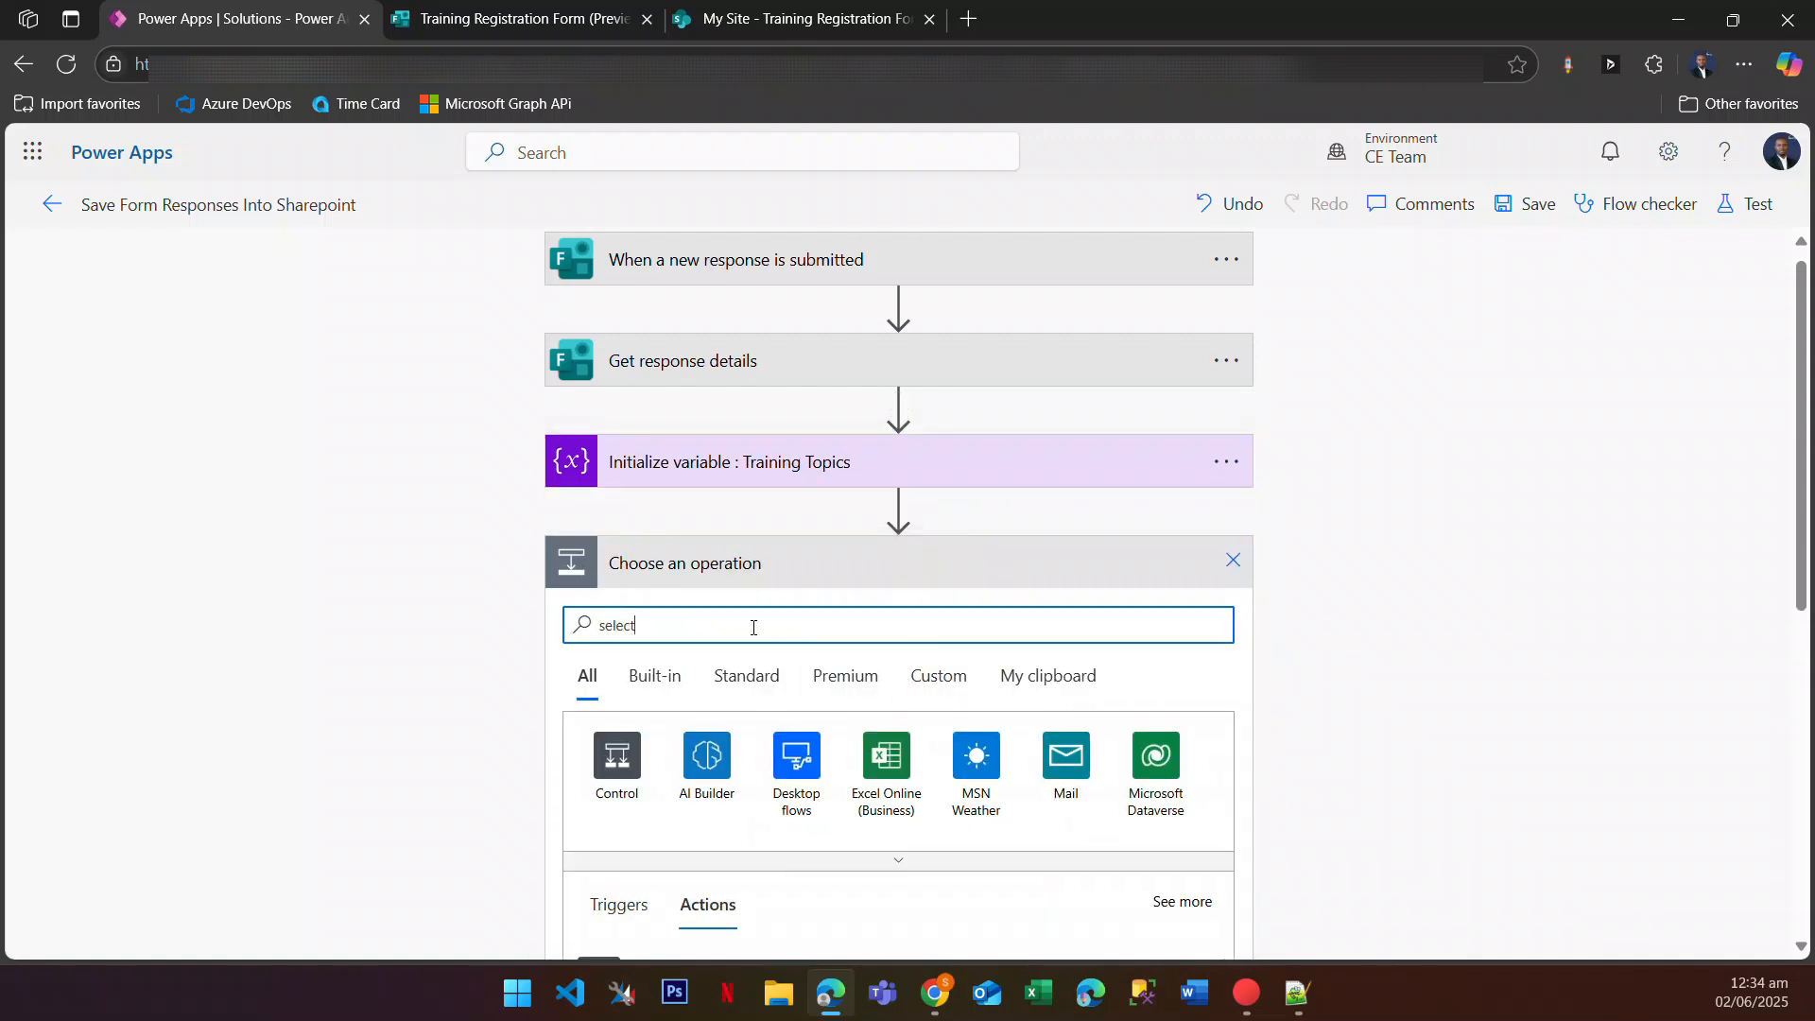
pyautogui.scroll(-2, 754, 628)
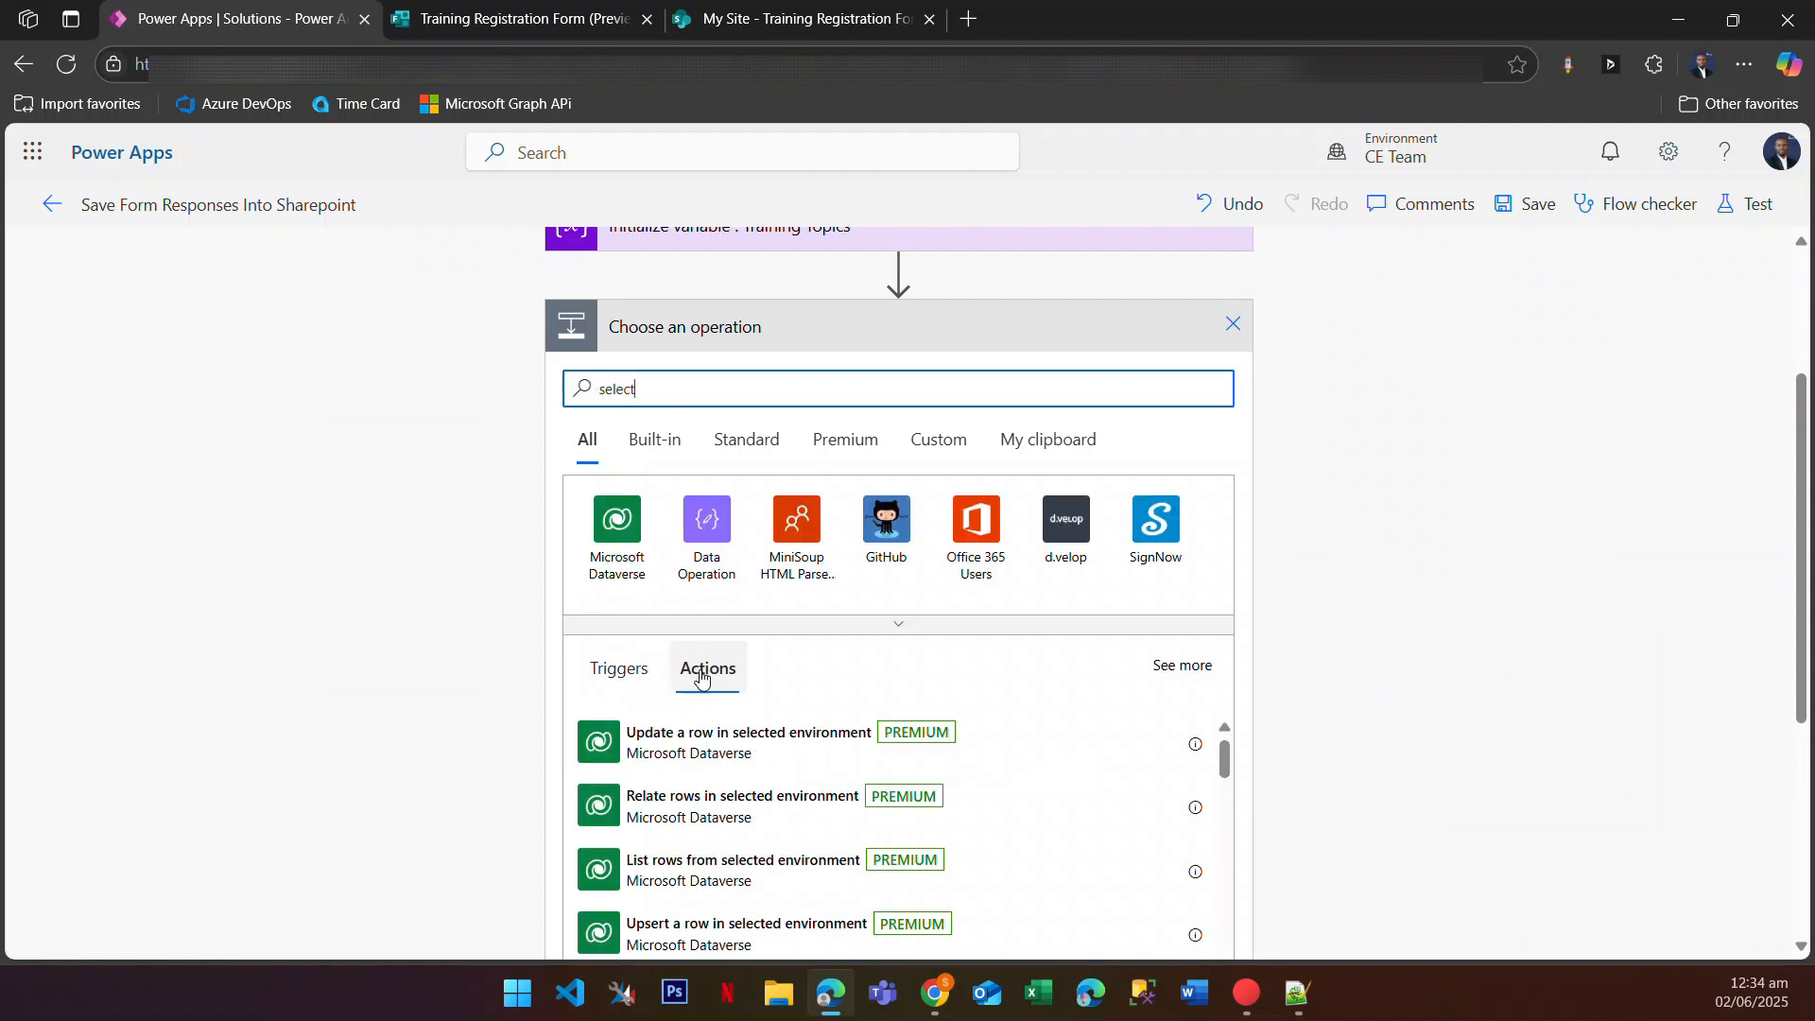
pyautogui.click(709, 529)
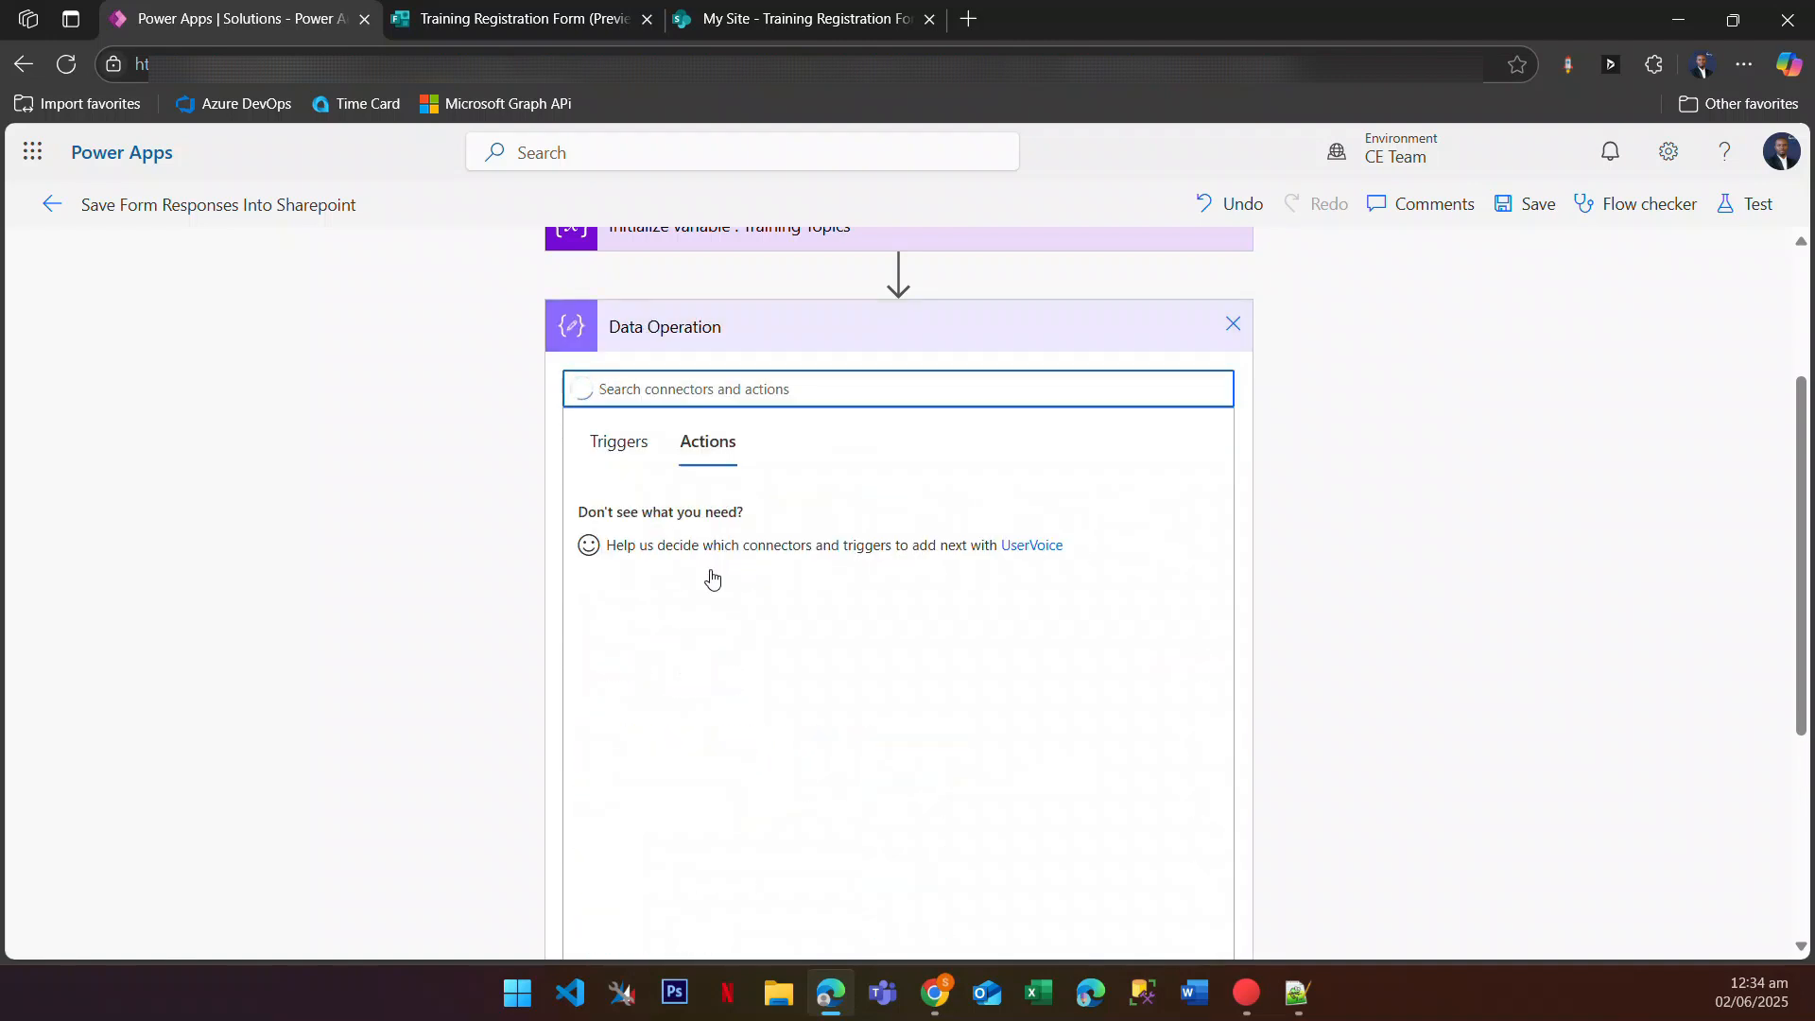
pyautogui.scroll(-2, 729, 704)
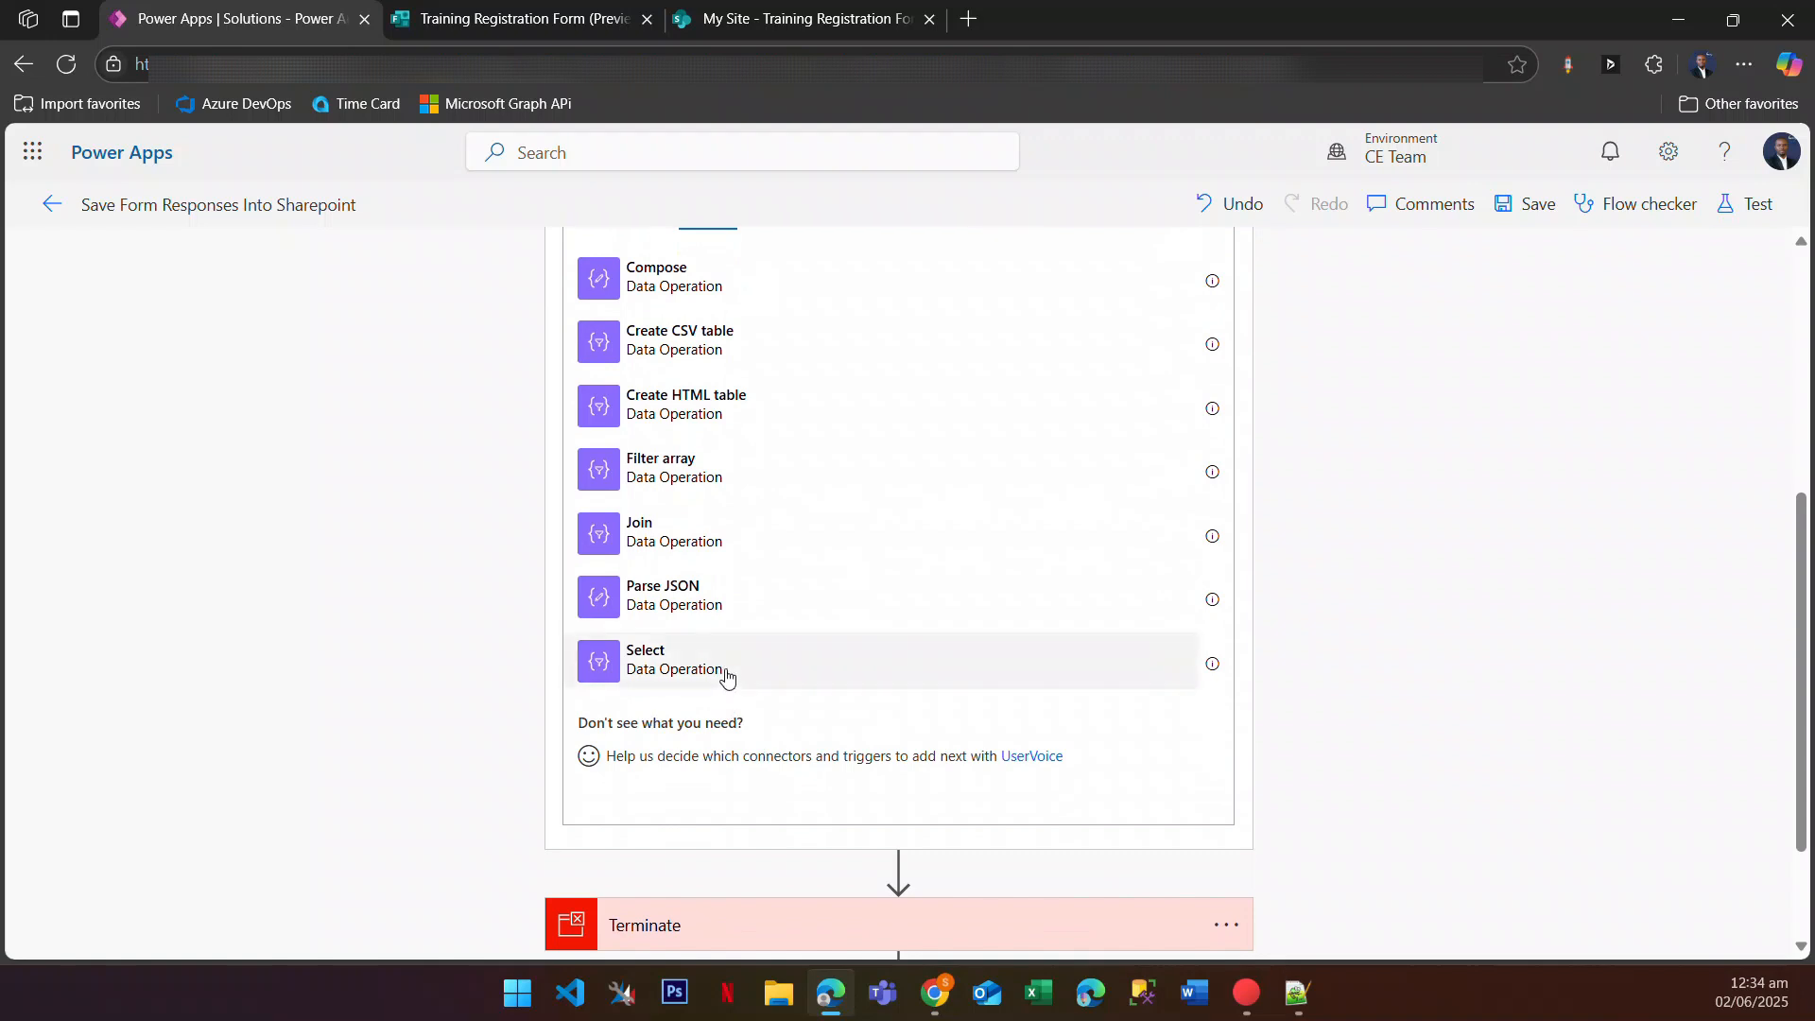
pyautogui.click(726, 670)
pyautogui.click(815, 564)
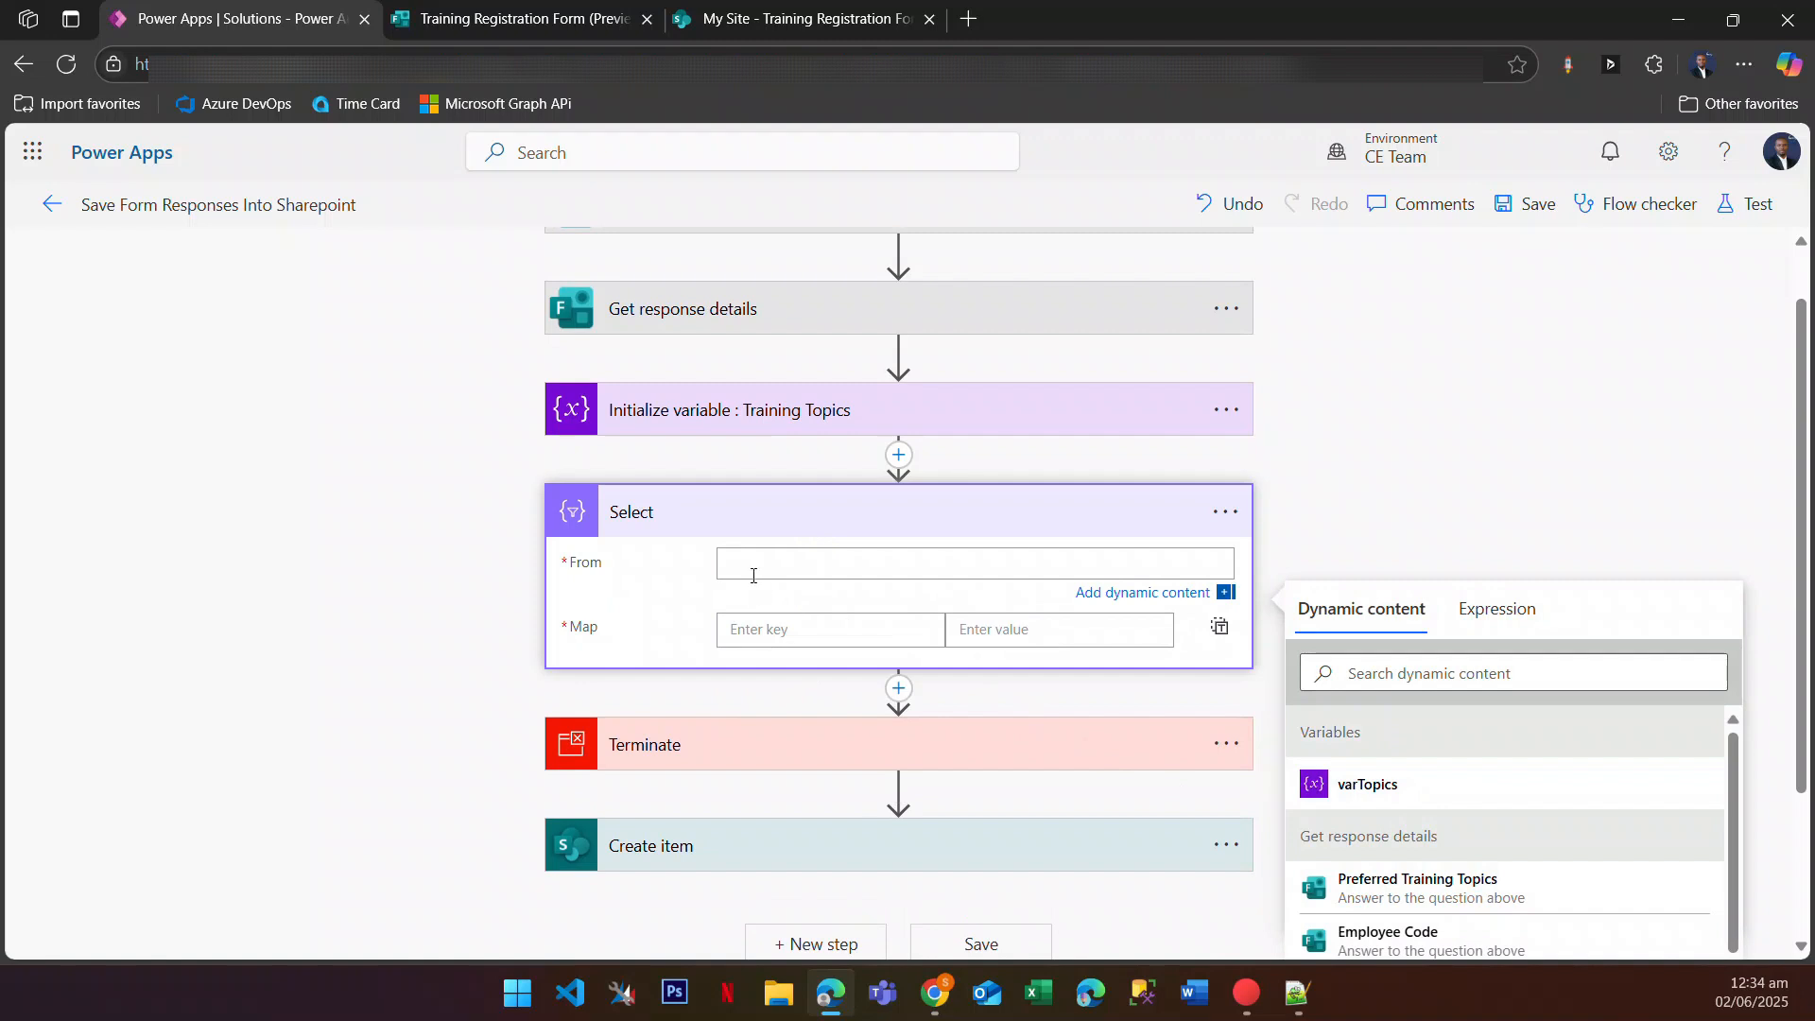
pyautogui.click(1446, 782)
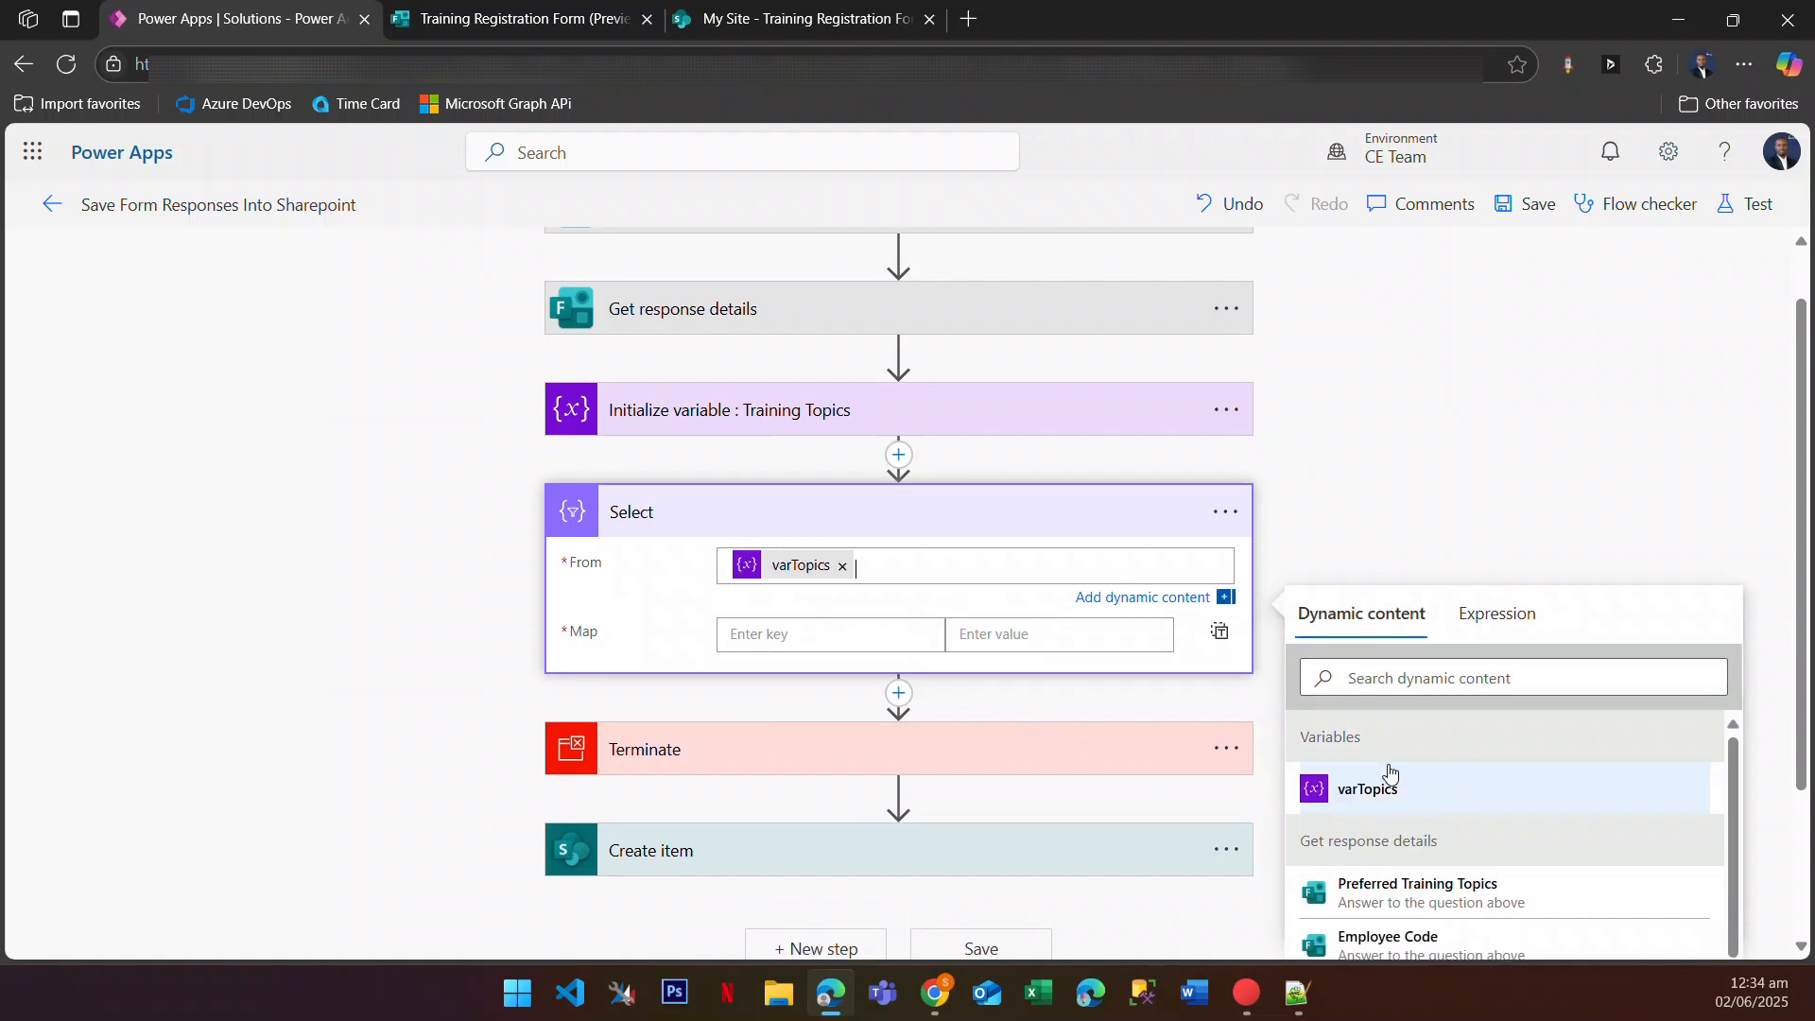
# Step: Map the key Value to the expression item() in the Select action
pyautogui.click(814, 633)
pyautogui.write('Val')
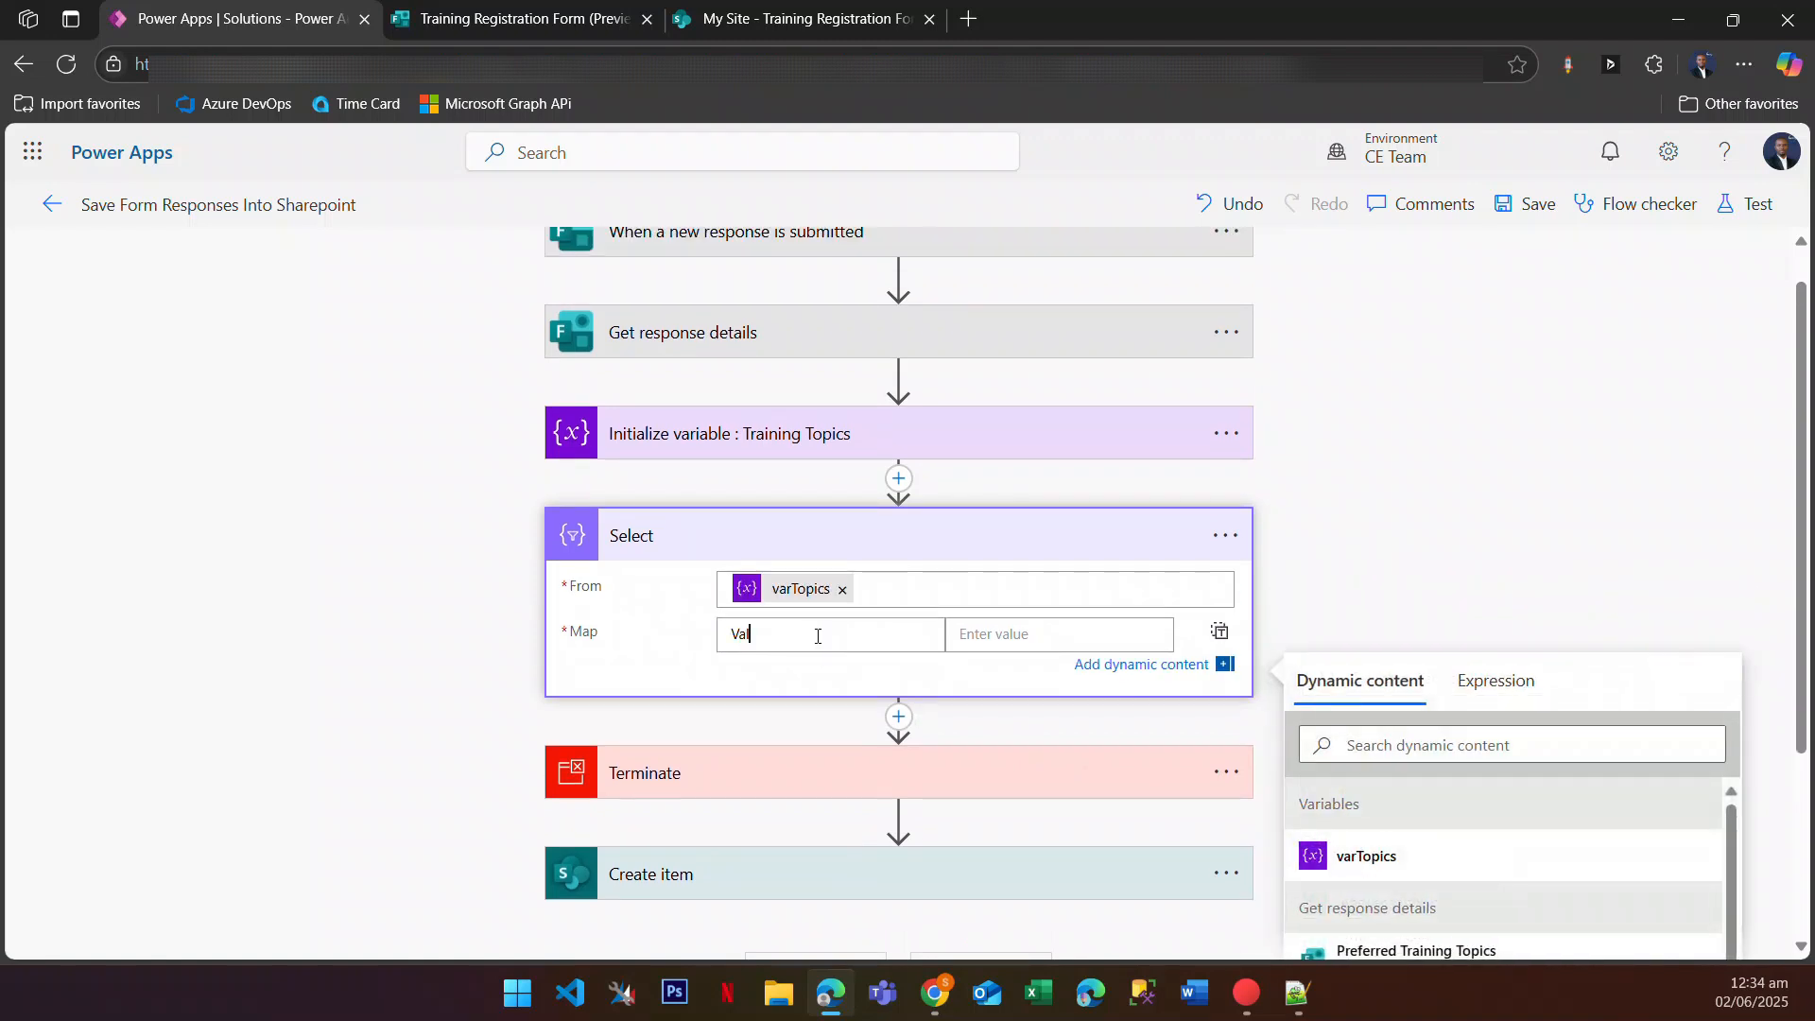
pyautogui.write('ue')
pyautogui.click(1051, 633)
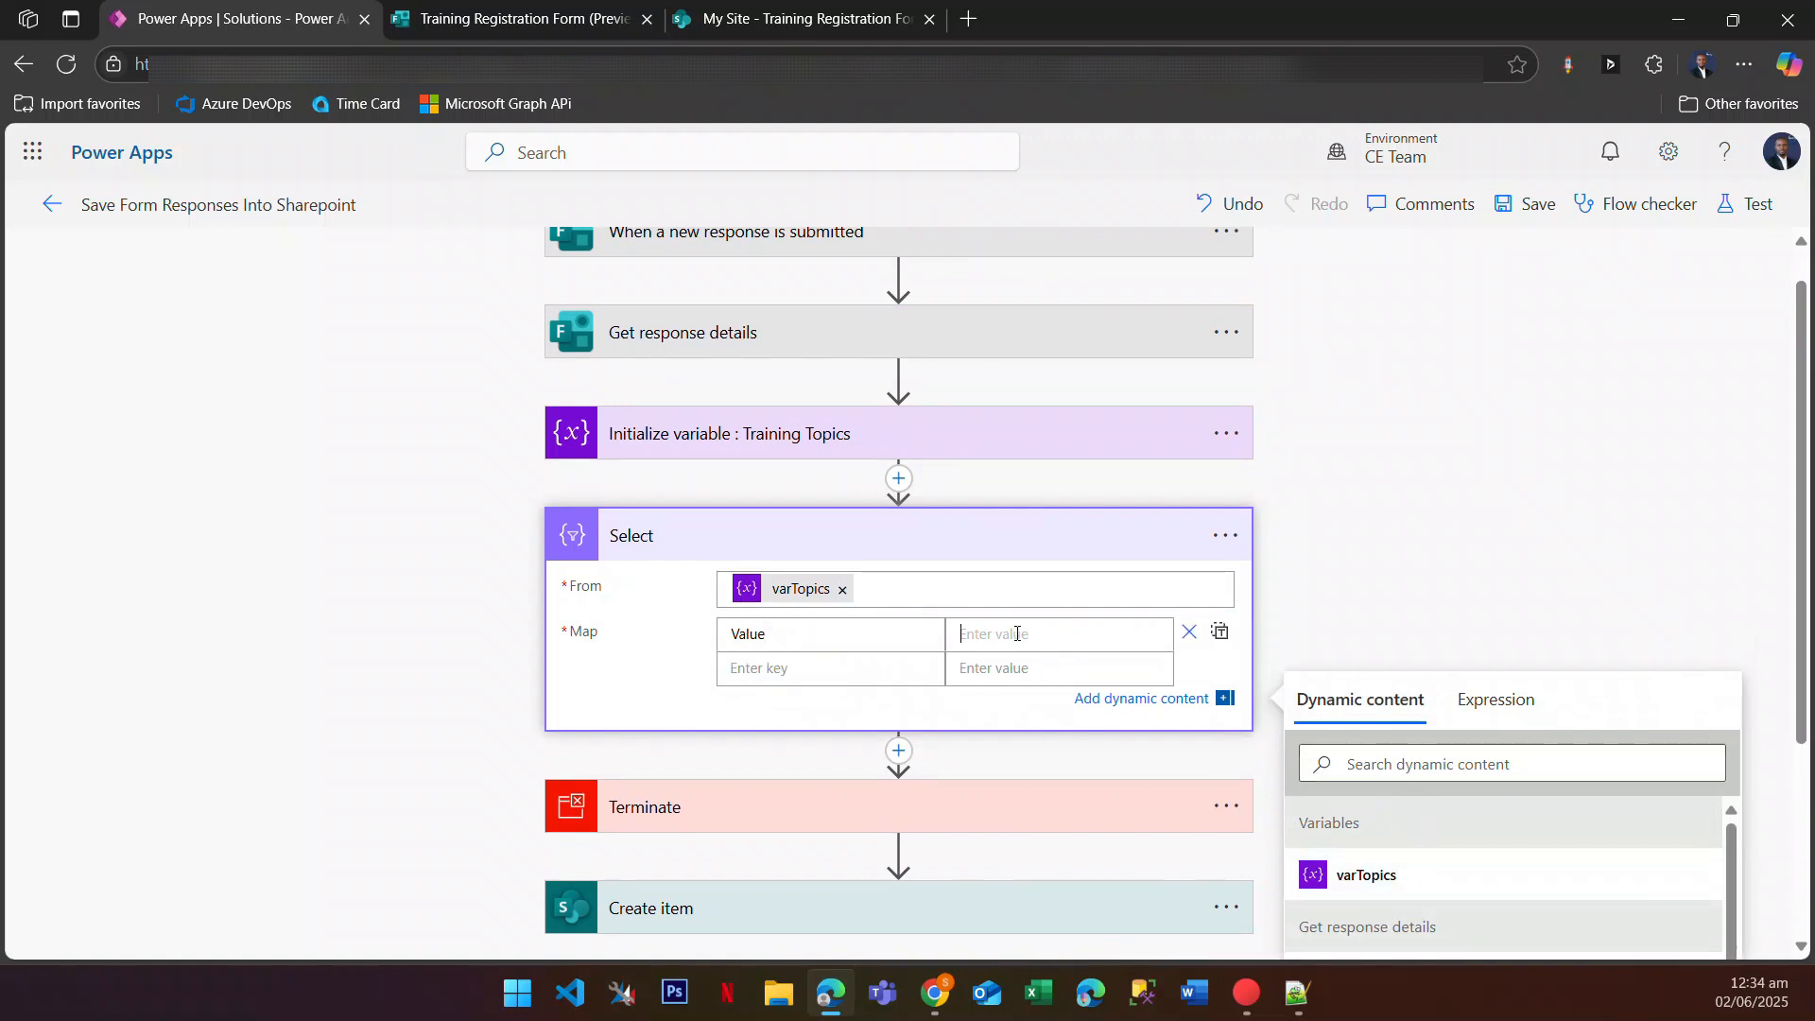
pyautogui.click(1499, 704)
pyautogui.write('i')
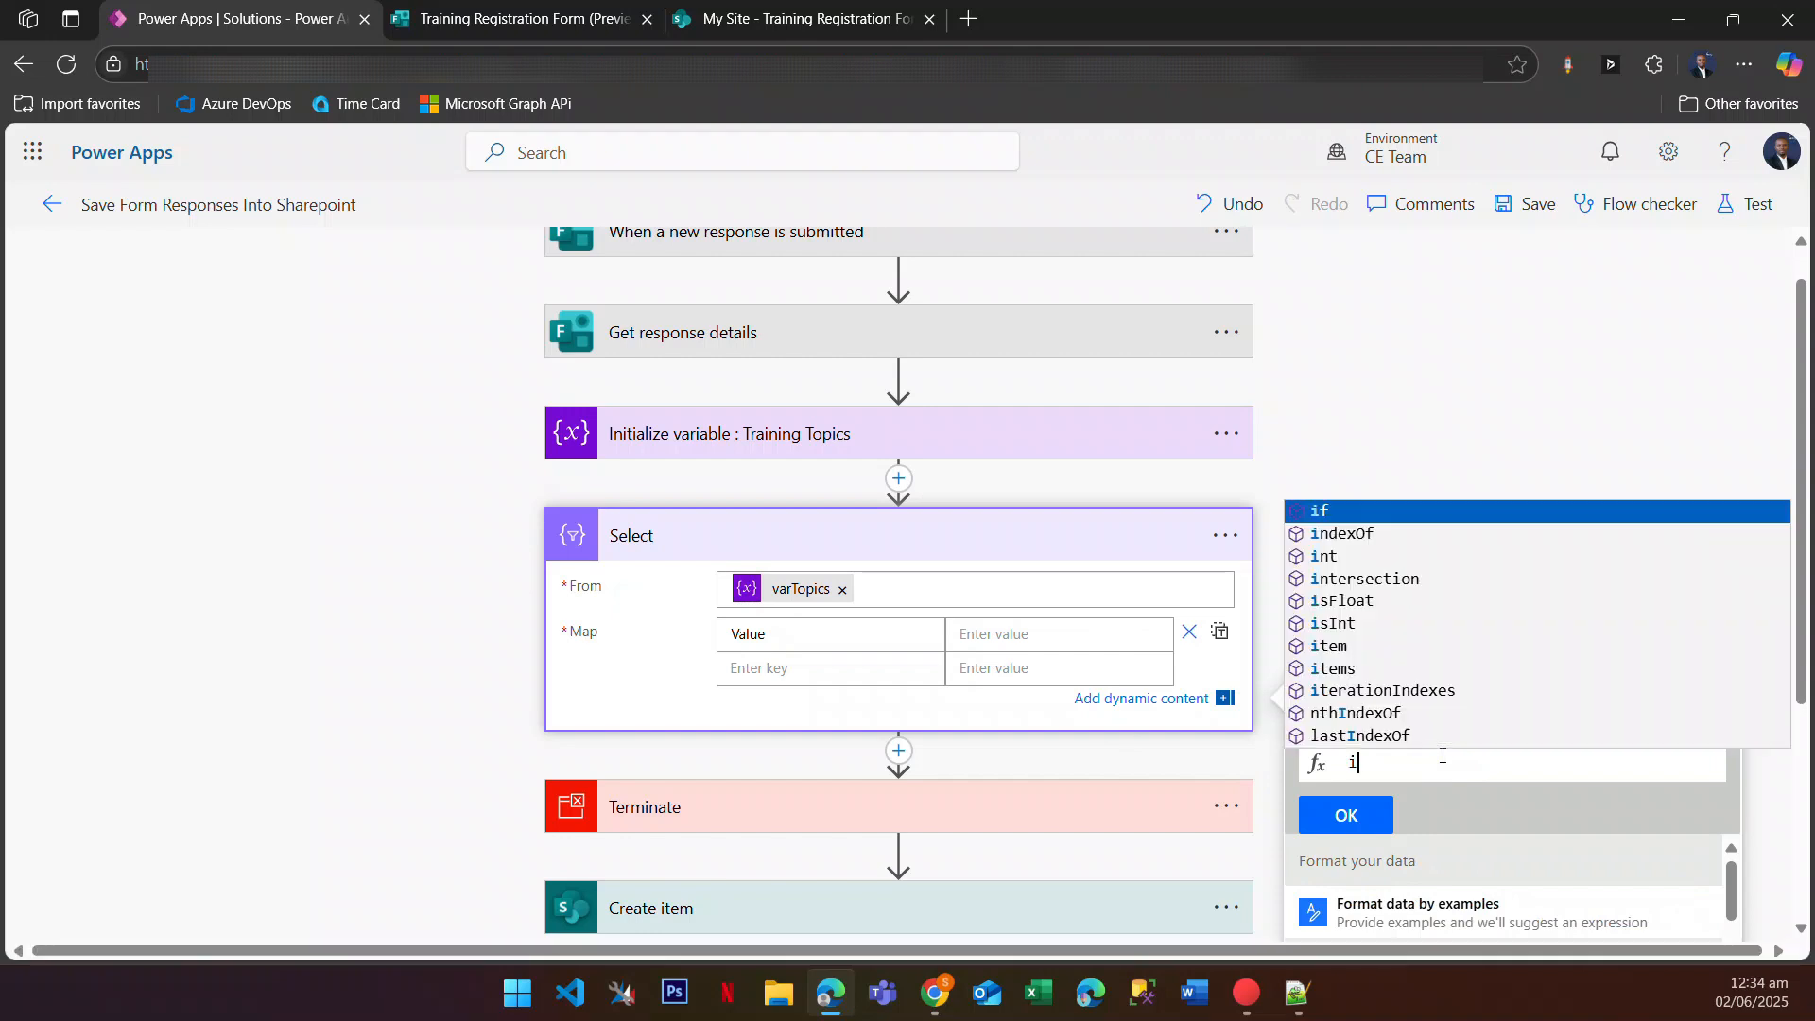
pyautogui.write('tem()')
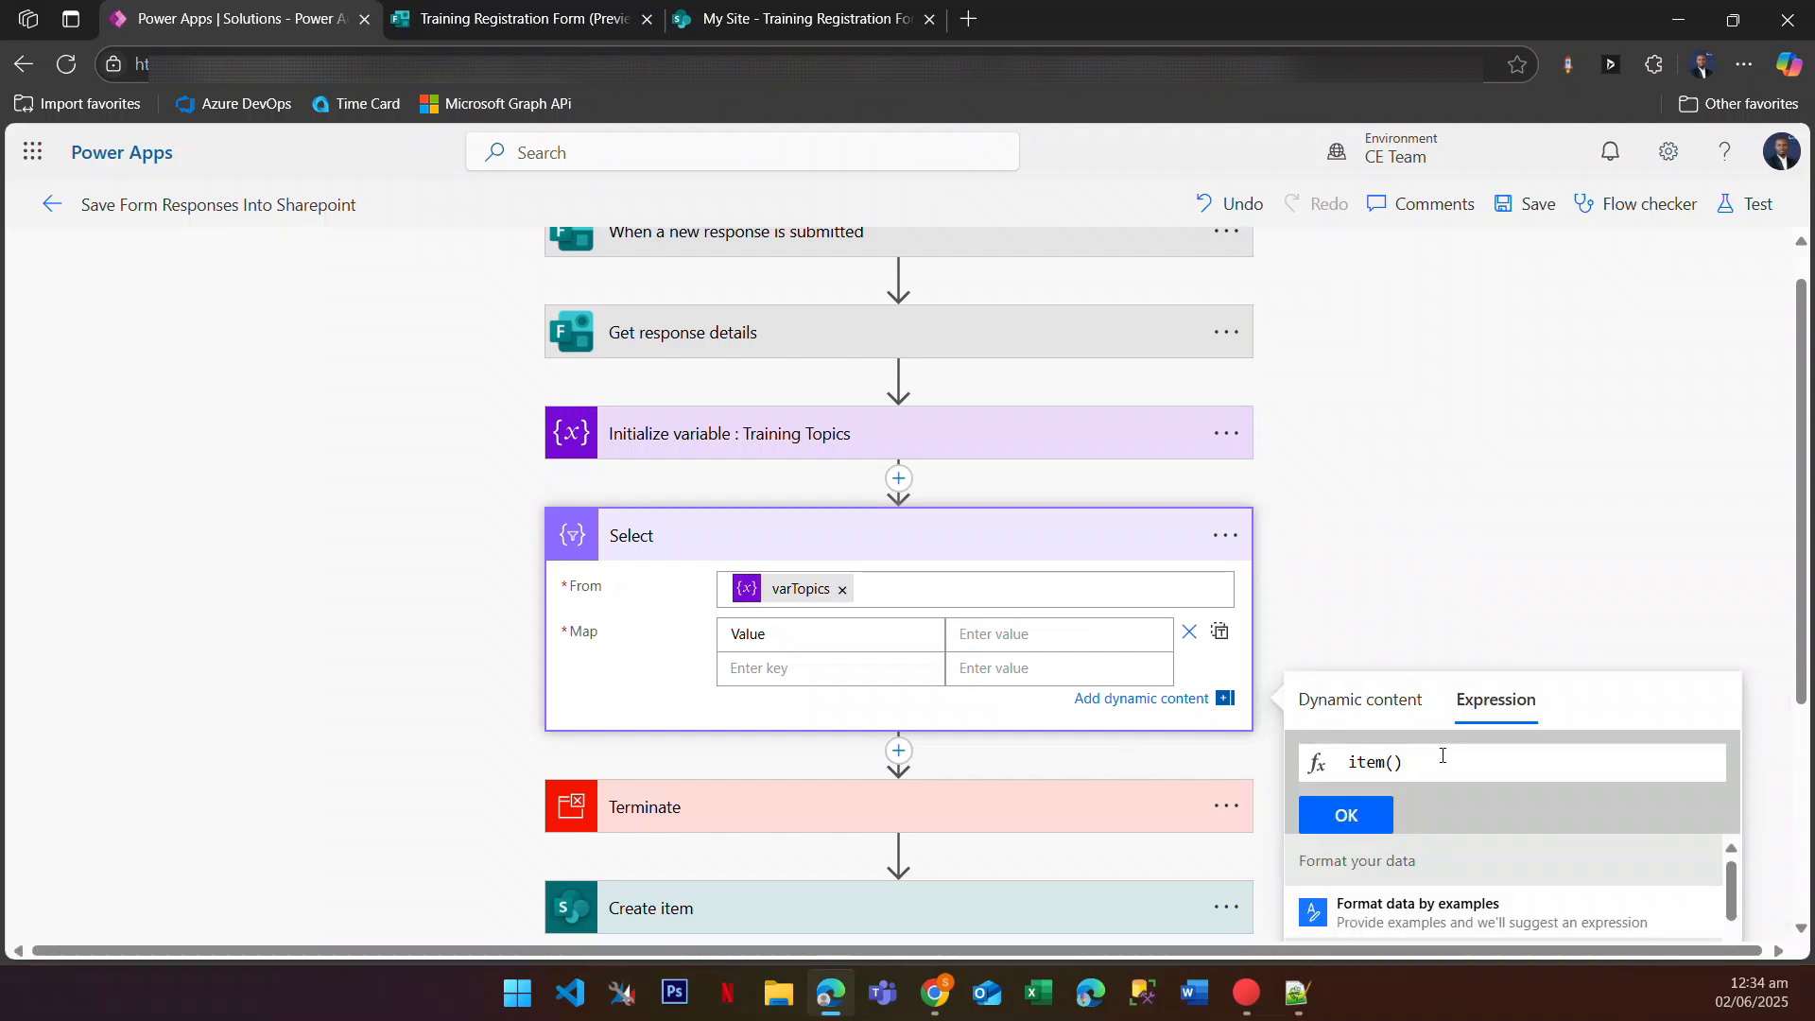
pyautogui.click(1365, 817)
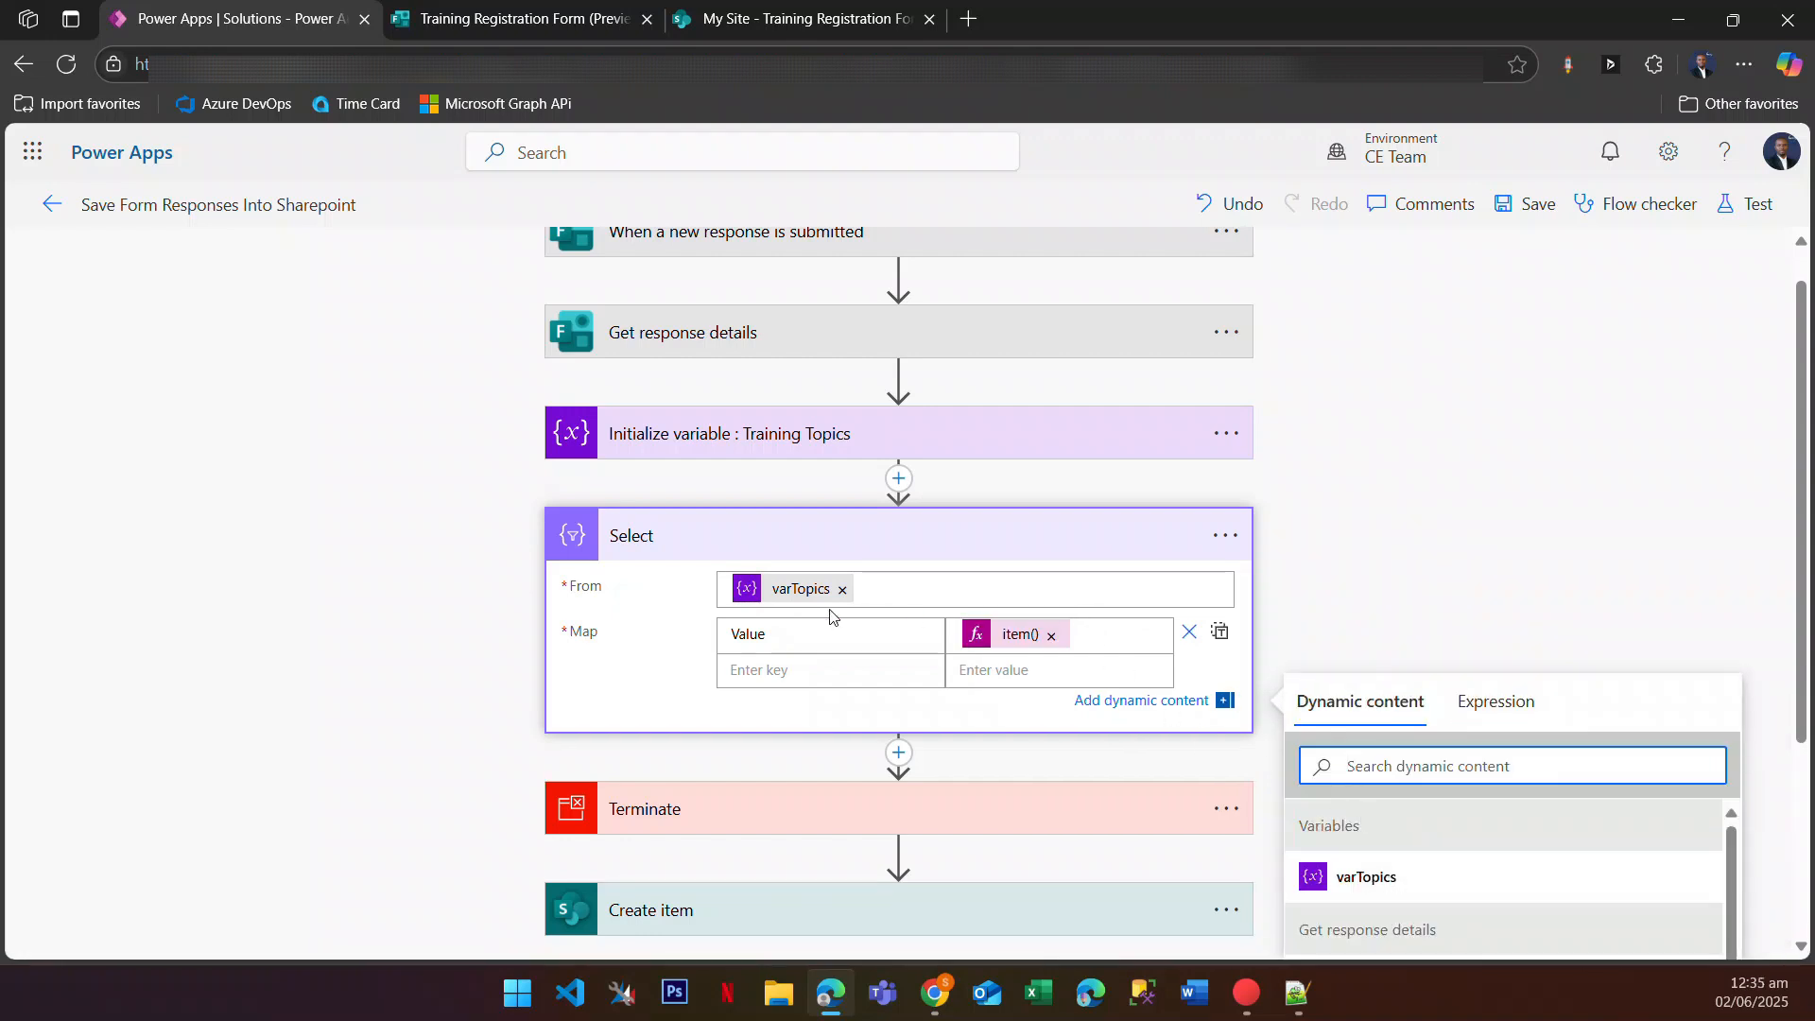
# Step: Delete the Terminate action between Select and Create item
pyautogui.scroll(-3, 867, 612)
pyautogui.scroll(-1, 945, 634)
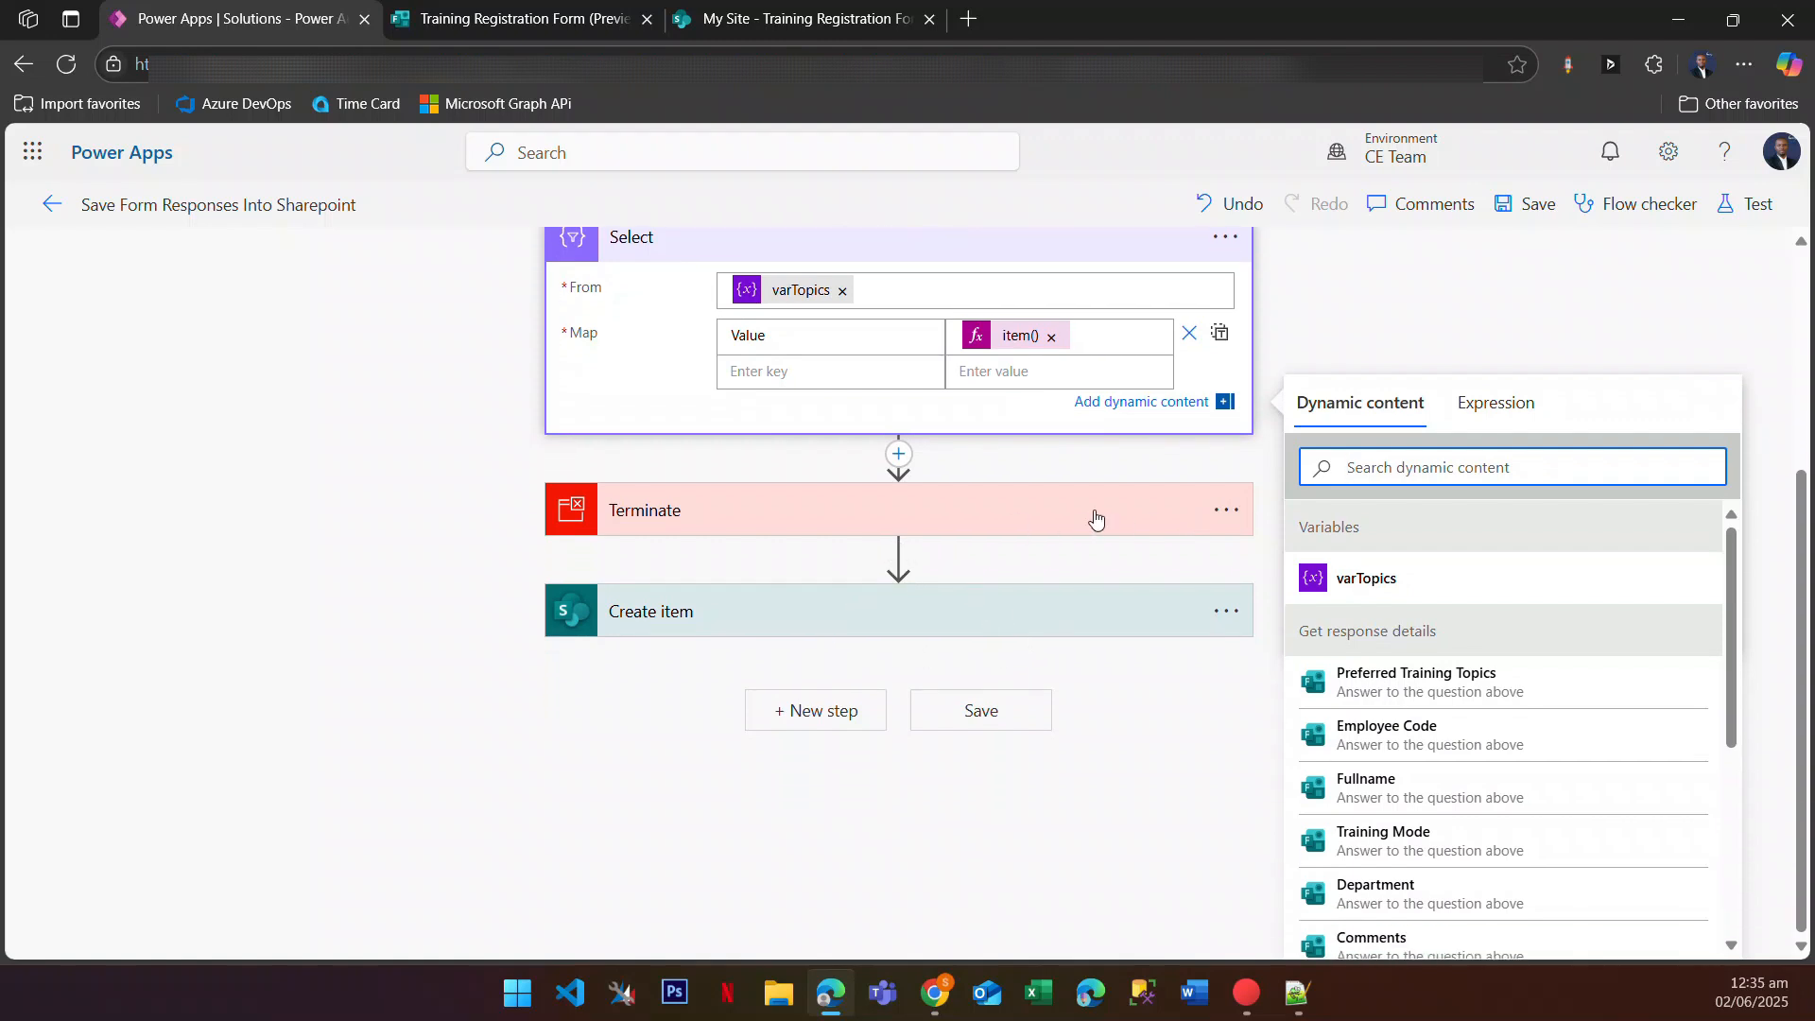
pyautogui.click(1215, 516)
pyautogui.click(1220, 719)
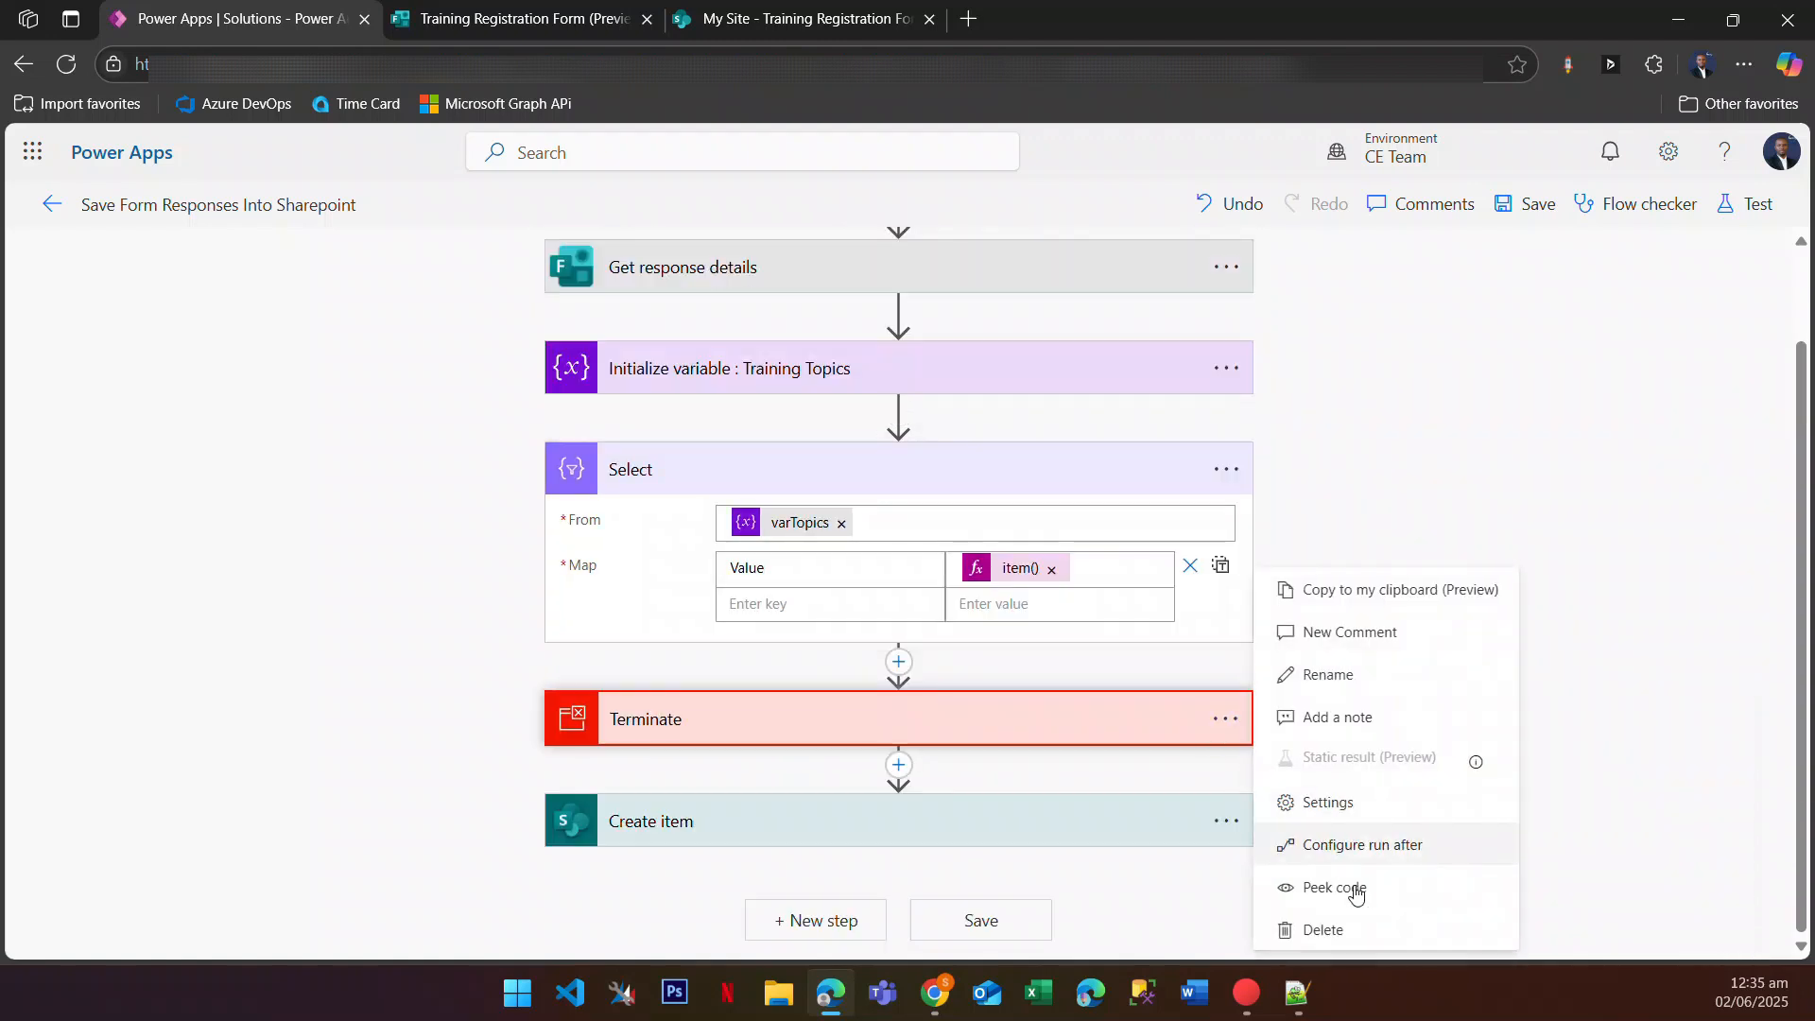
pyautogui.click(1268, 894)
pyautogui.click(920, 621)
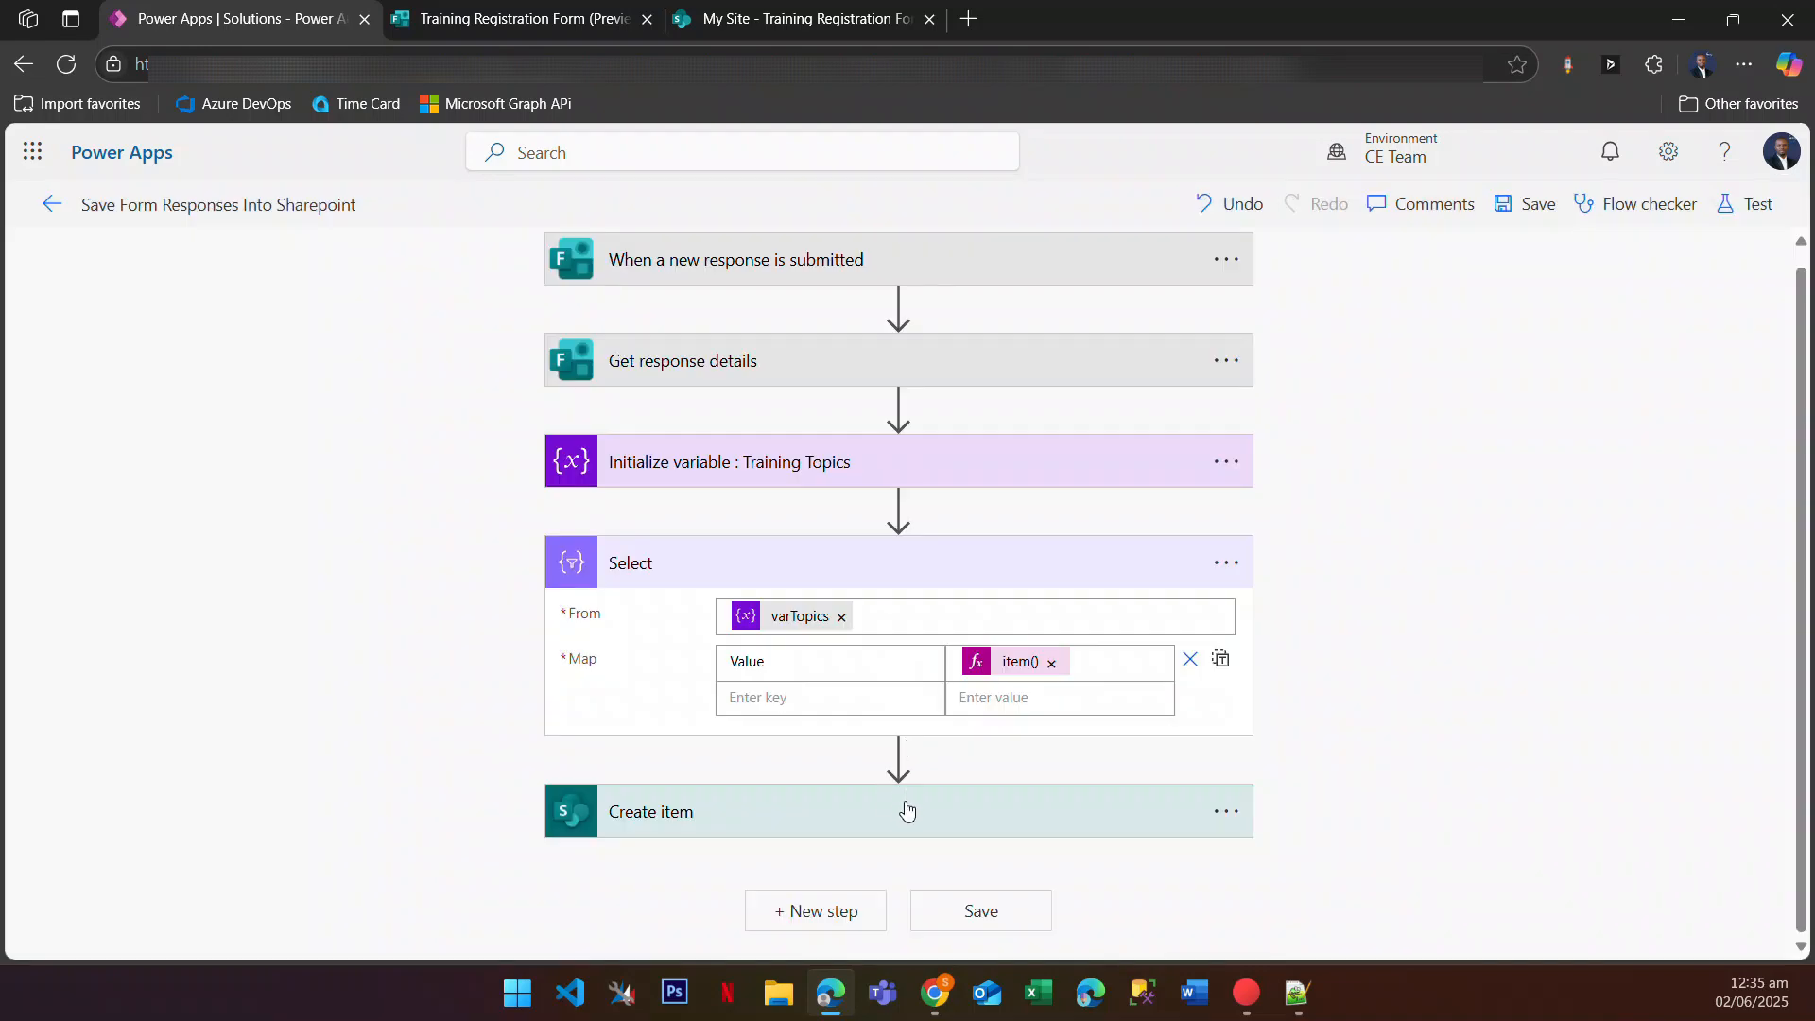
# Step: In Create item, switch Training Topics to whole-array input and replace its hard-coded values with the Select action's Output
pyautogui.click(898, 817)
pyautogui.scroll(-3, 746, 665)
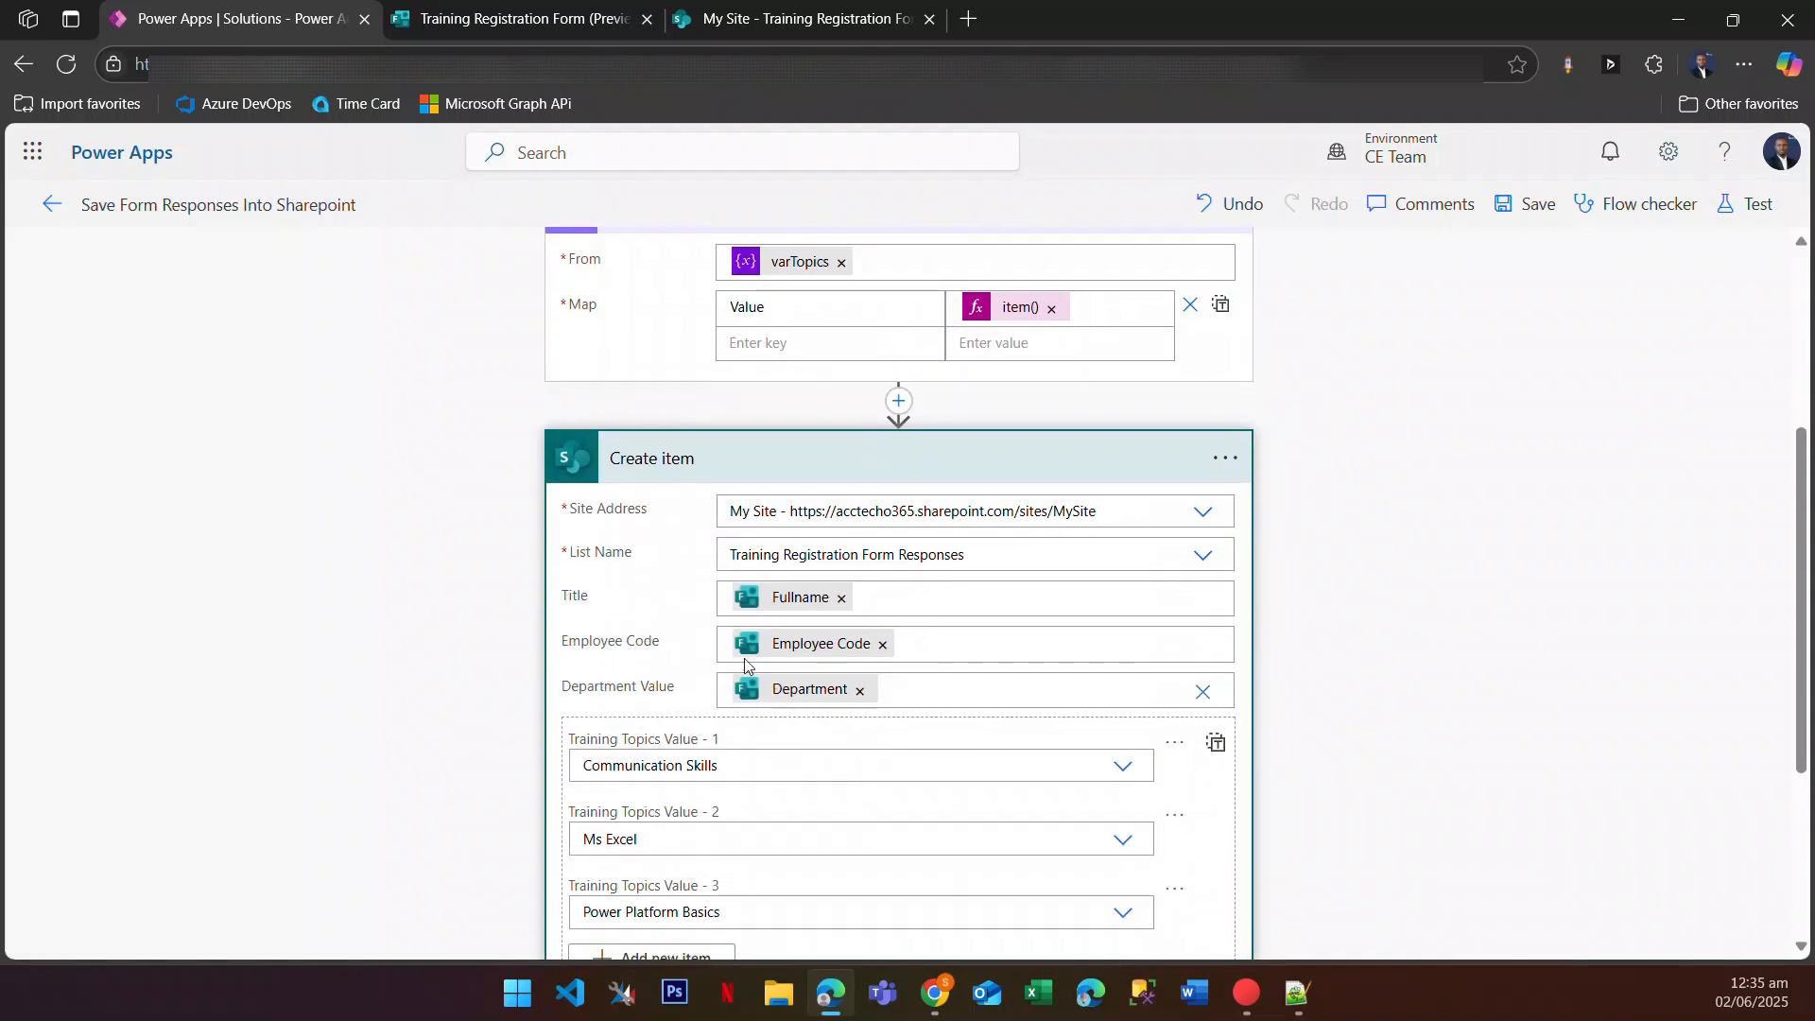
pyautogui.scroll(-2, 662, 571)
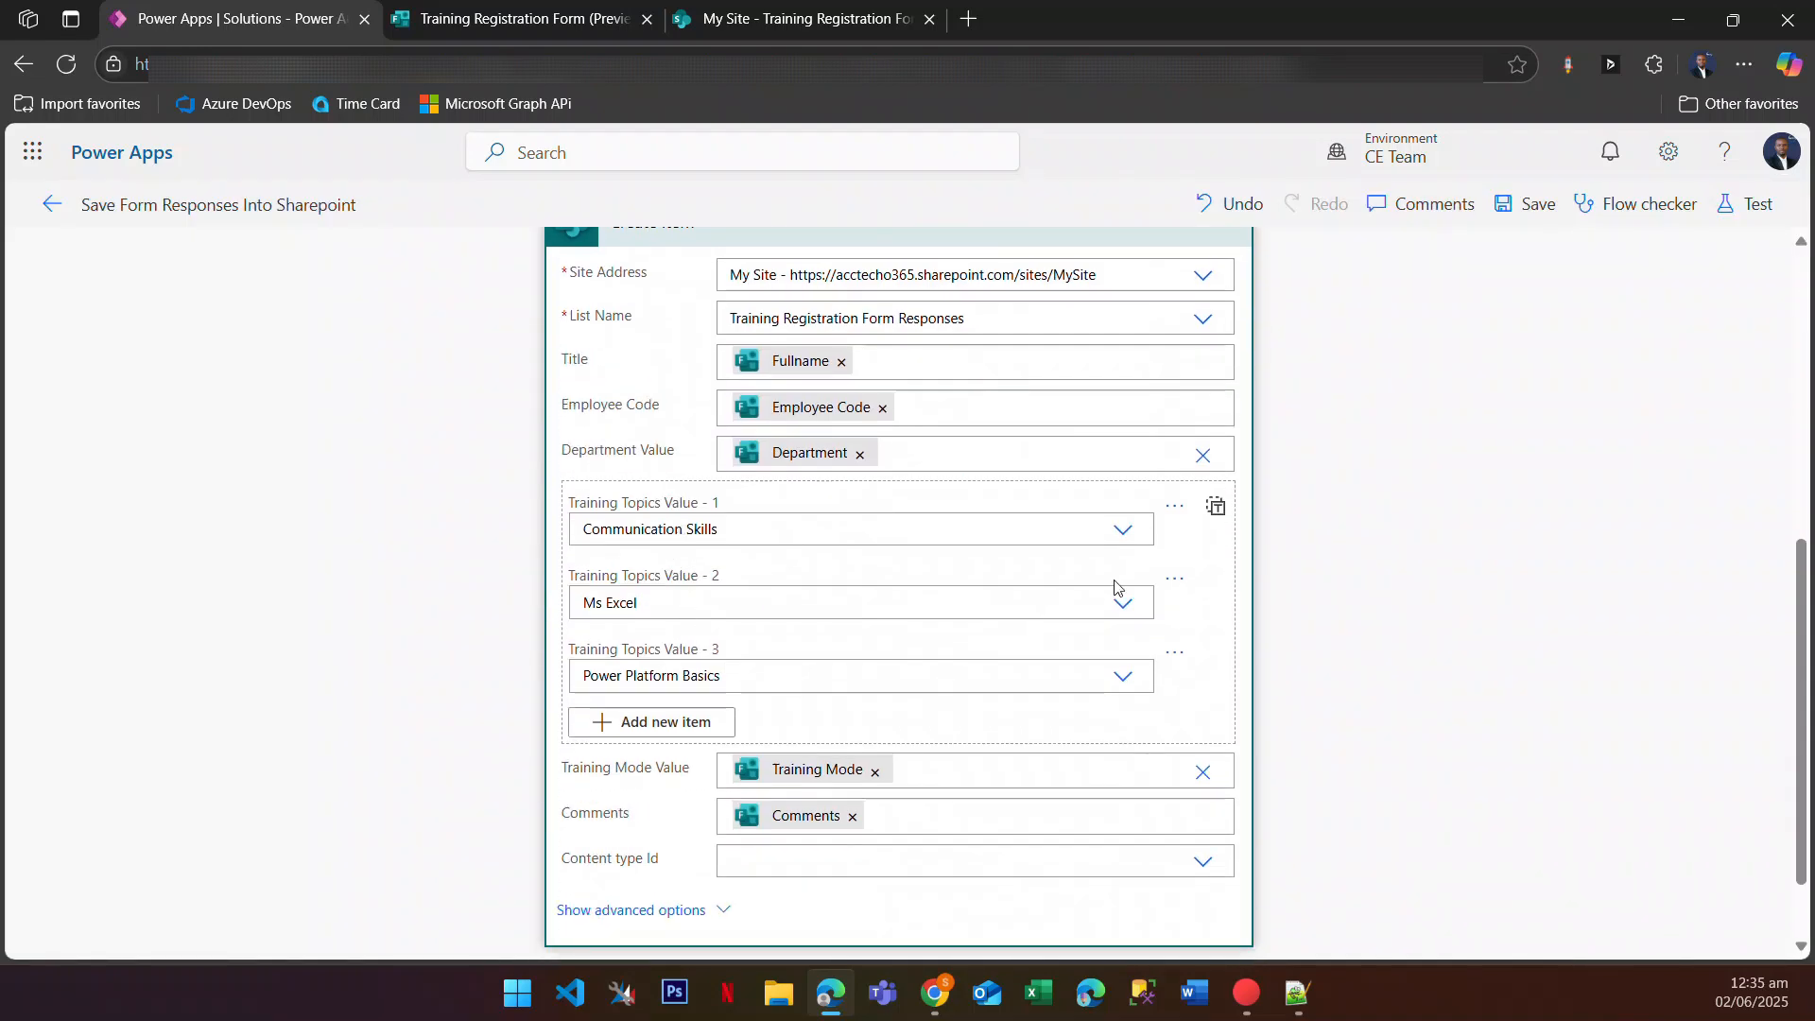
pyautogui.click(1214, 511)
pyautogui.click(863, 672)
pyautogui.hotkey('ctrl', 'a')
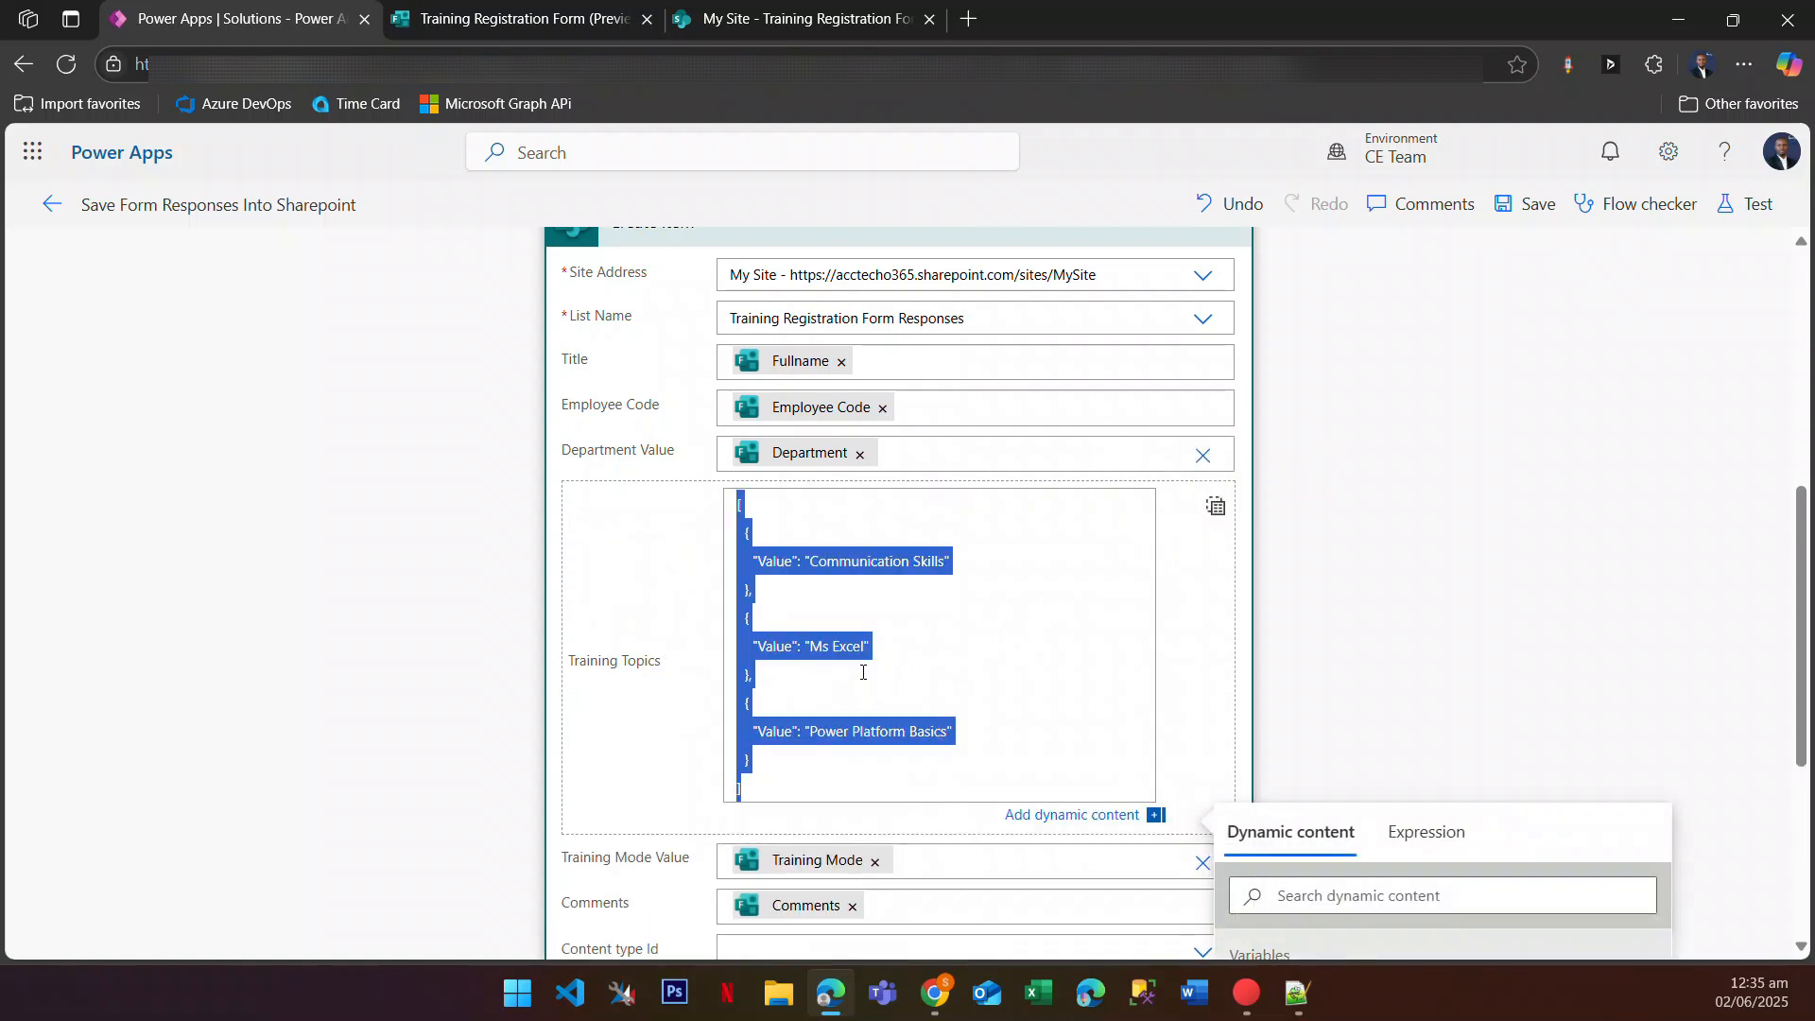
pyautogui.press('BackSpace')
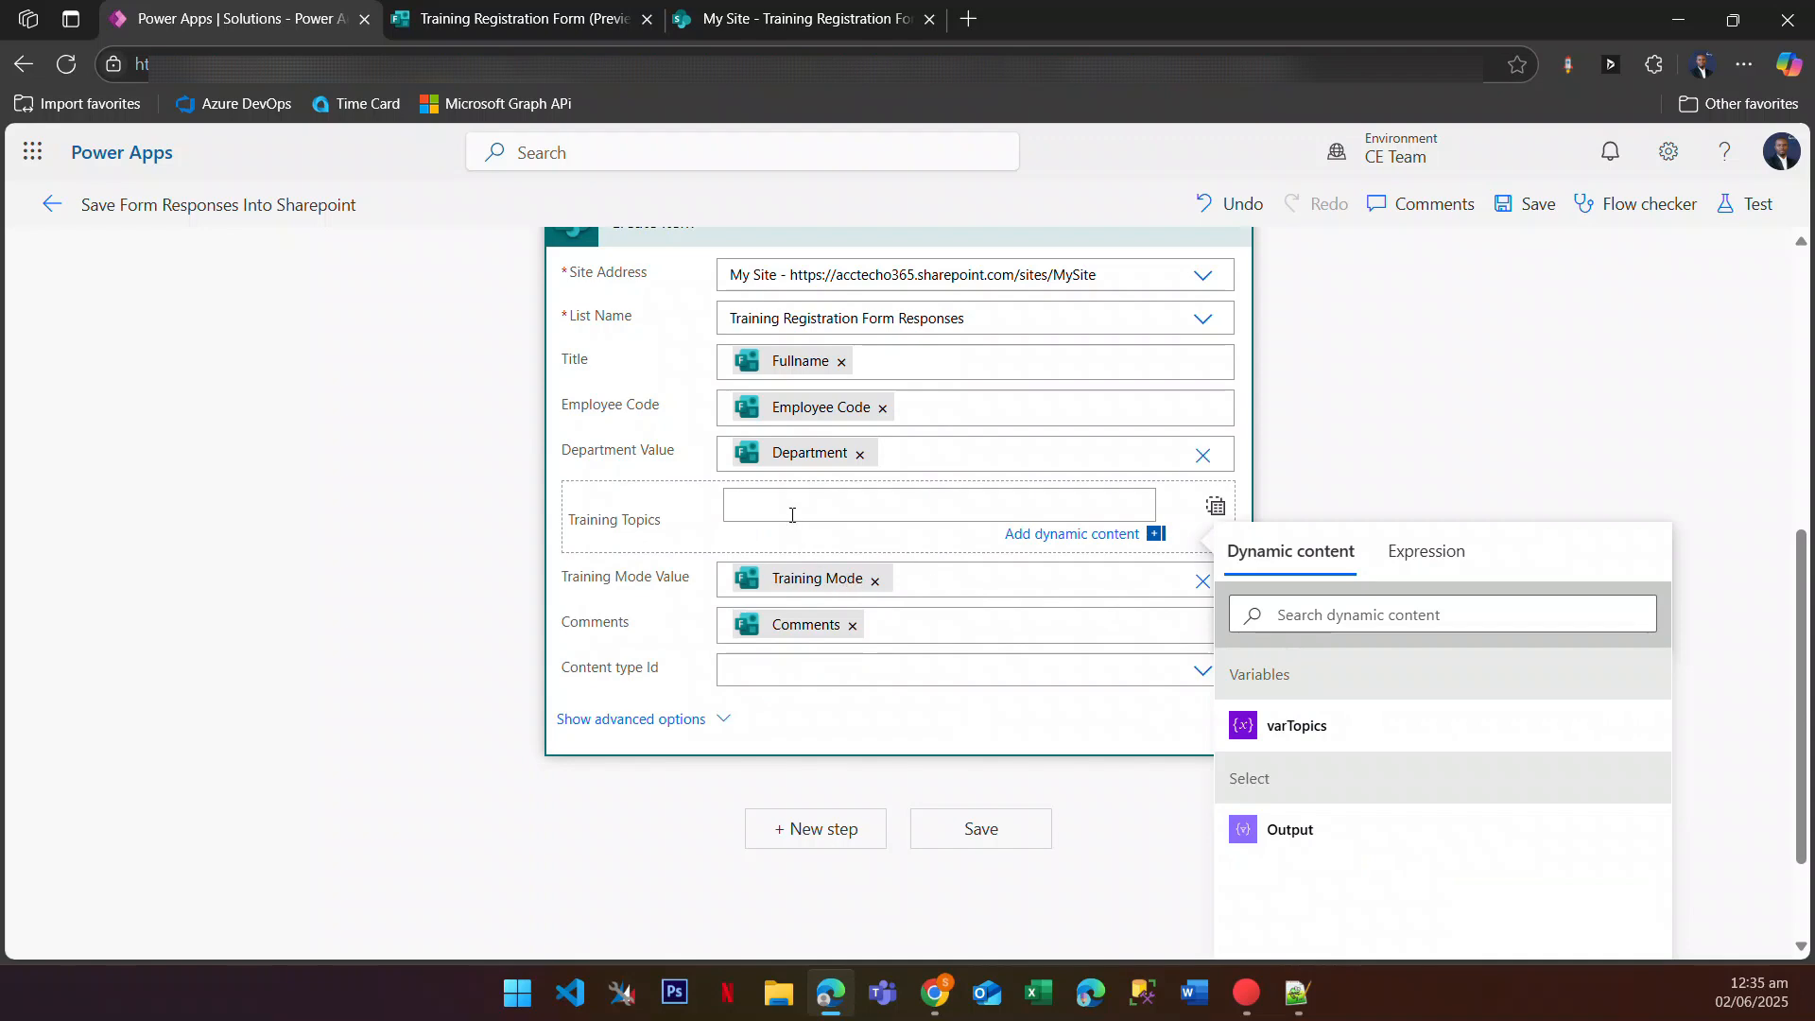
pyautogui.click(1304, 831)
# Step: Add a Compose action between Select and Create item and set its Inputs to the Select action's Output
pyautogui.scroll(6, 1166, 756)
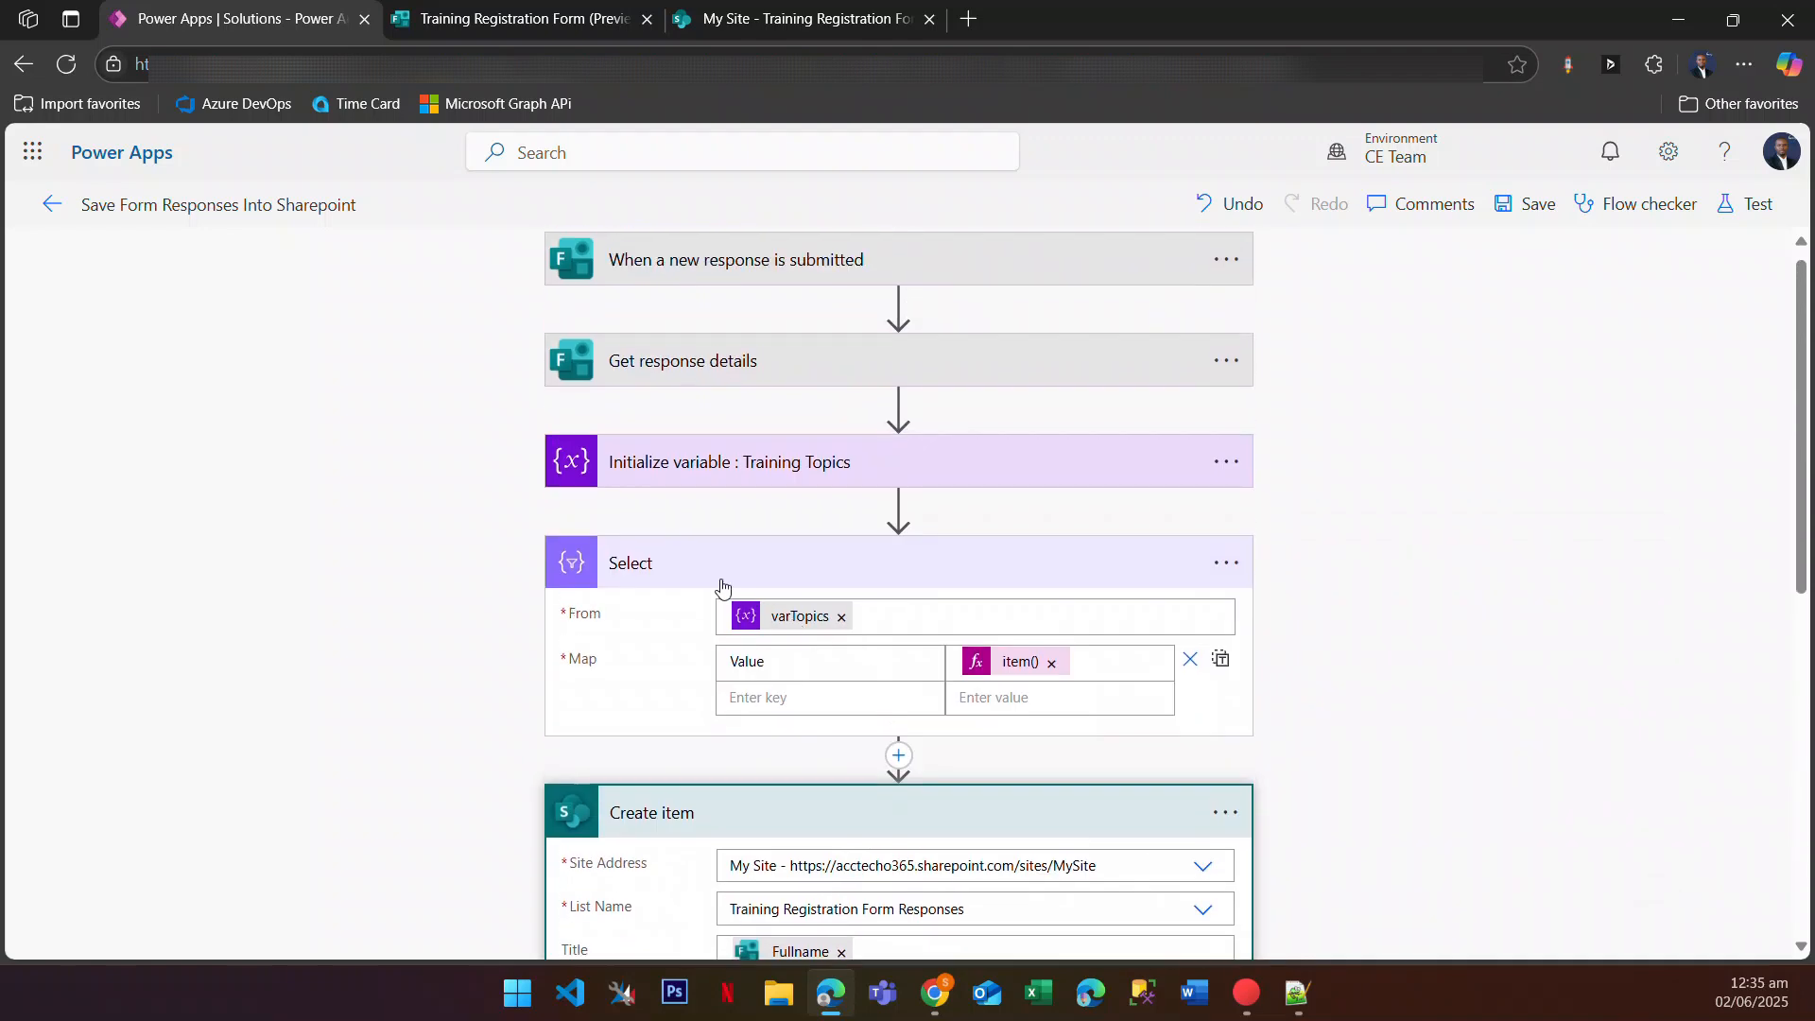
pyautogui.scroll(-3, 794, 511)
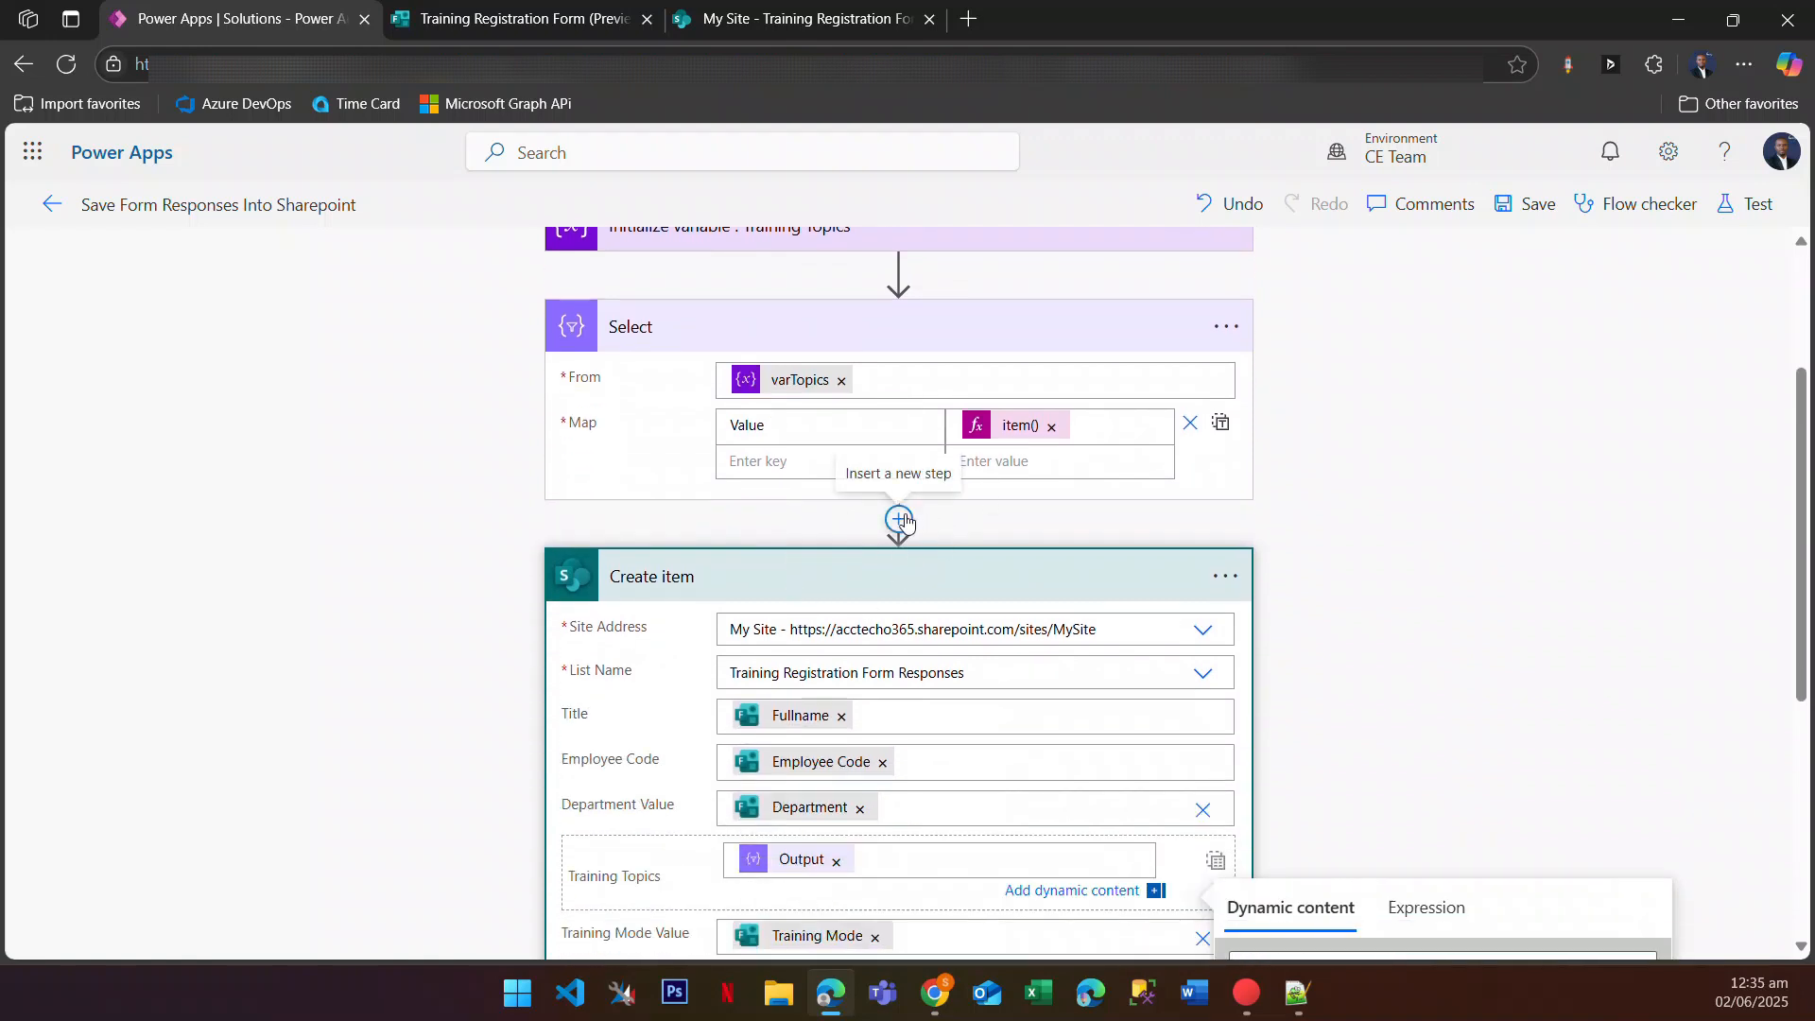
pyautogui.click(899, 519)
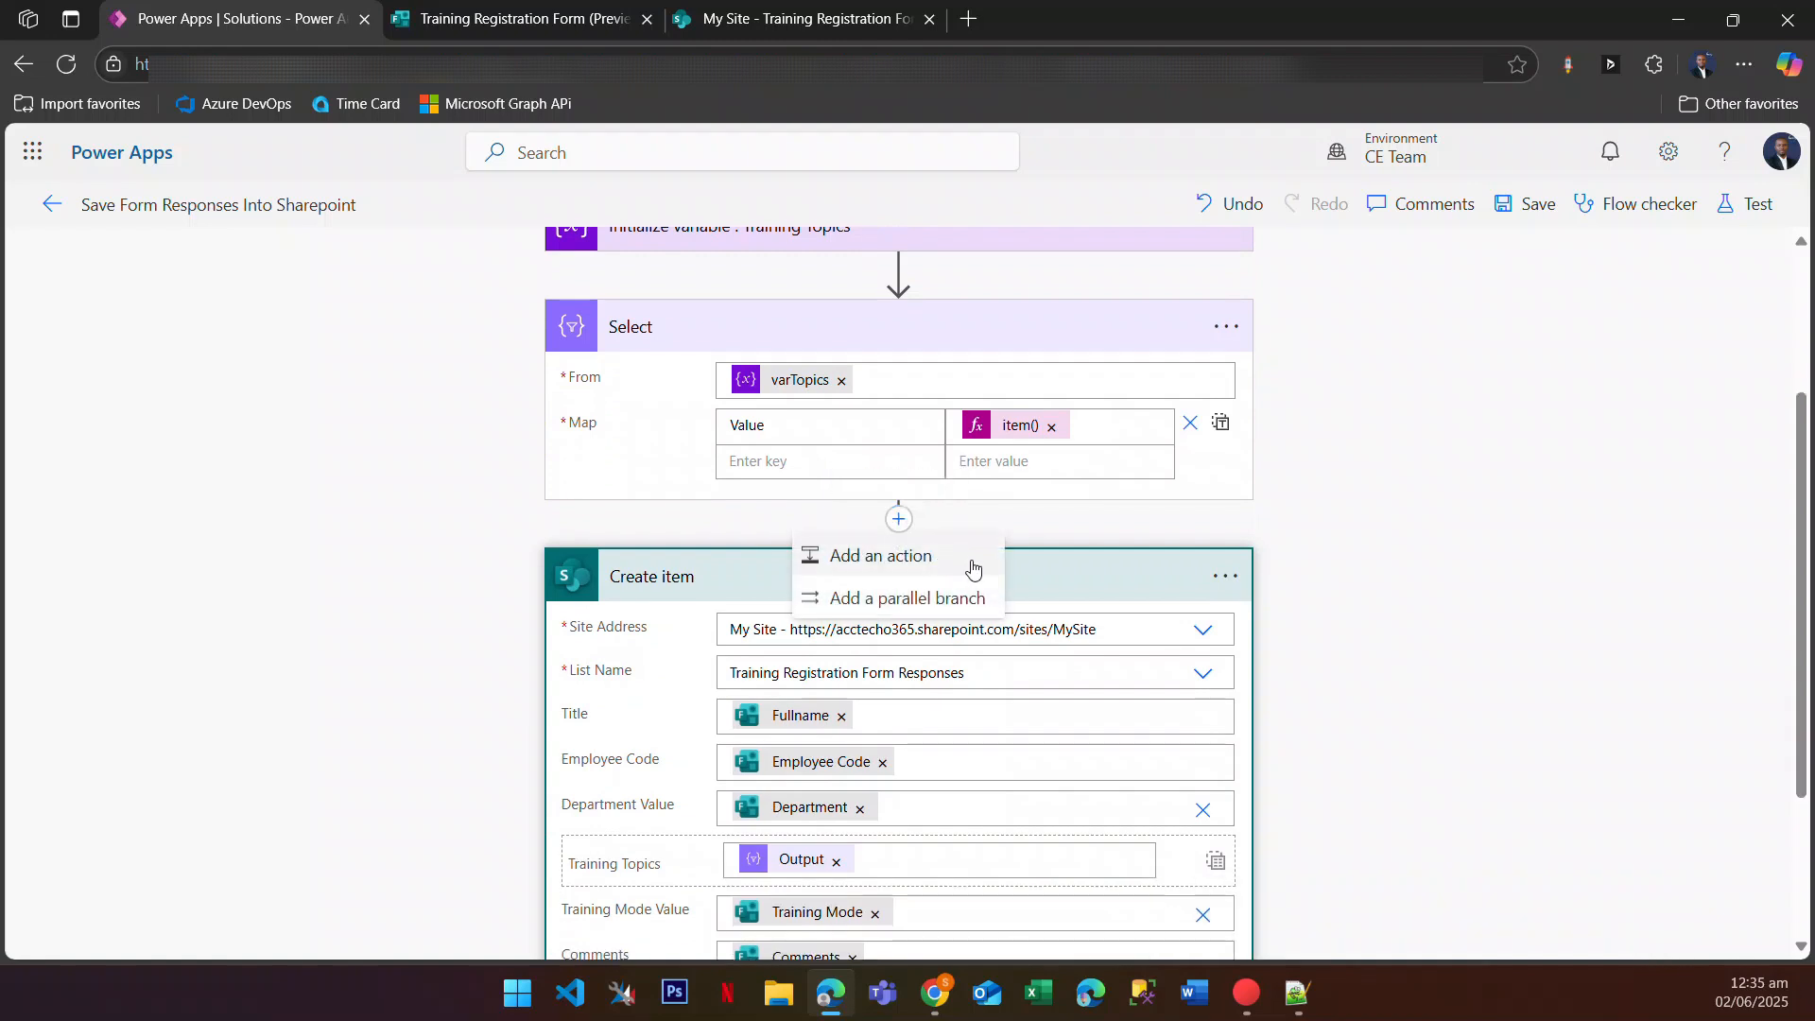
pyautogui.click(935, 562)
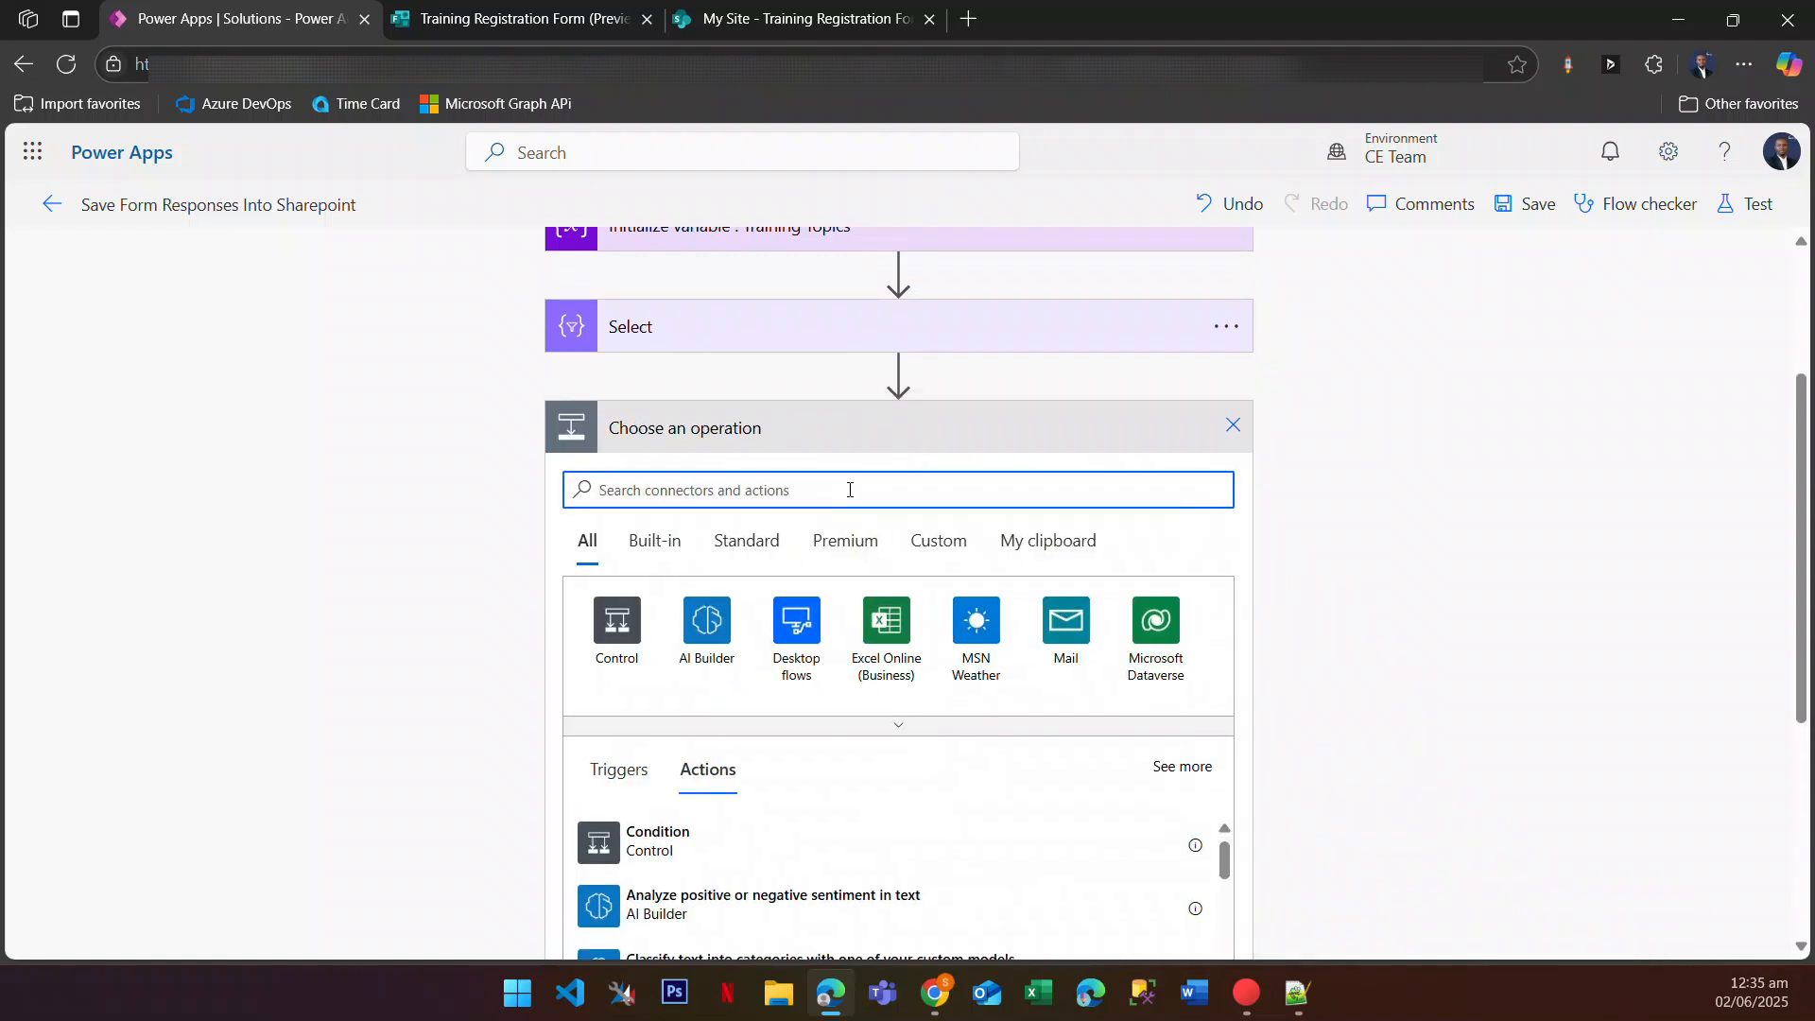
pyautogui.write('compose')
pyautogui.click(677, 607)
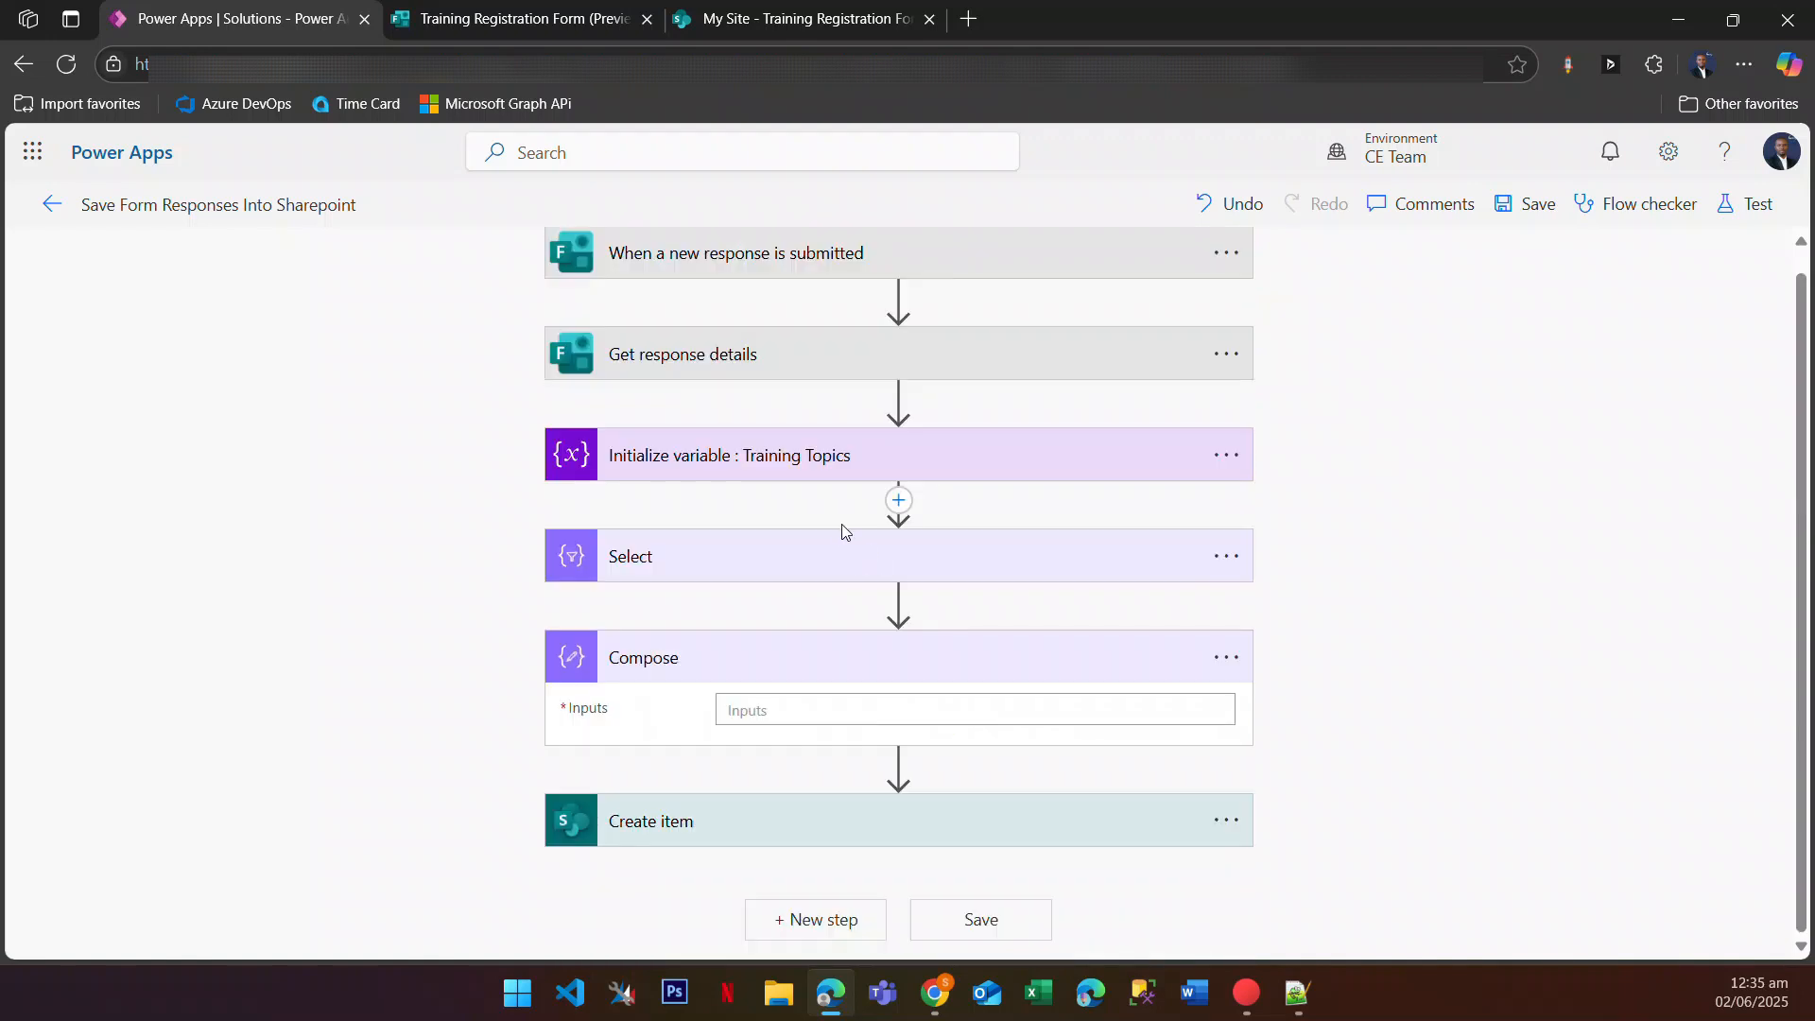
pyautogui.click(774, 707)
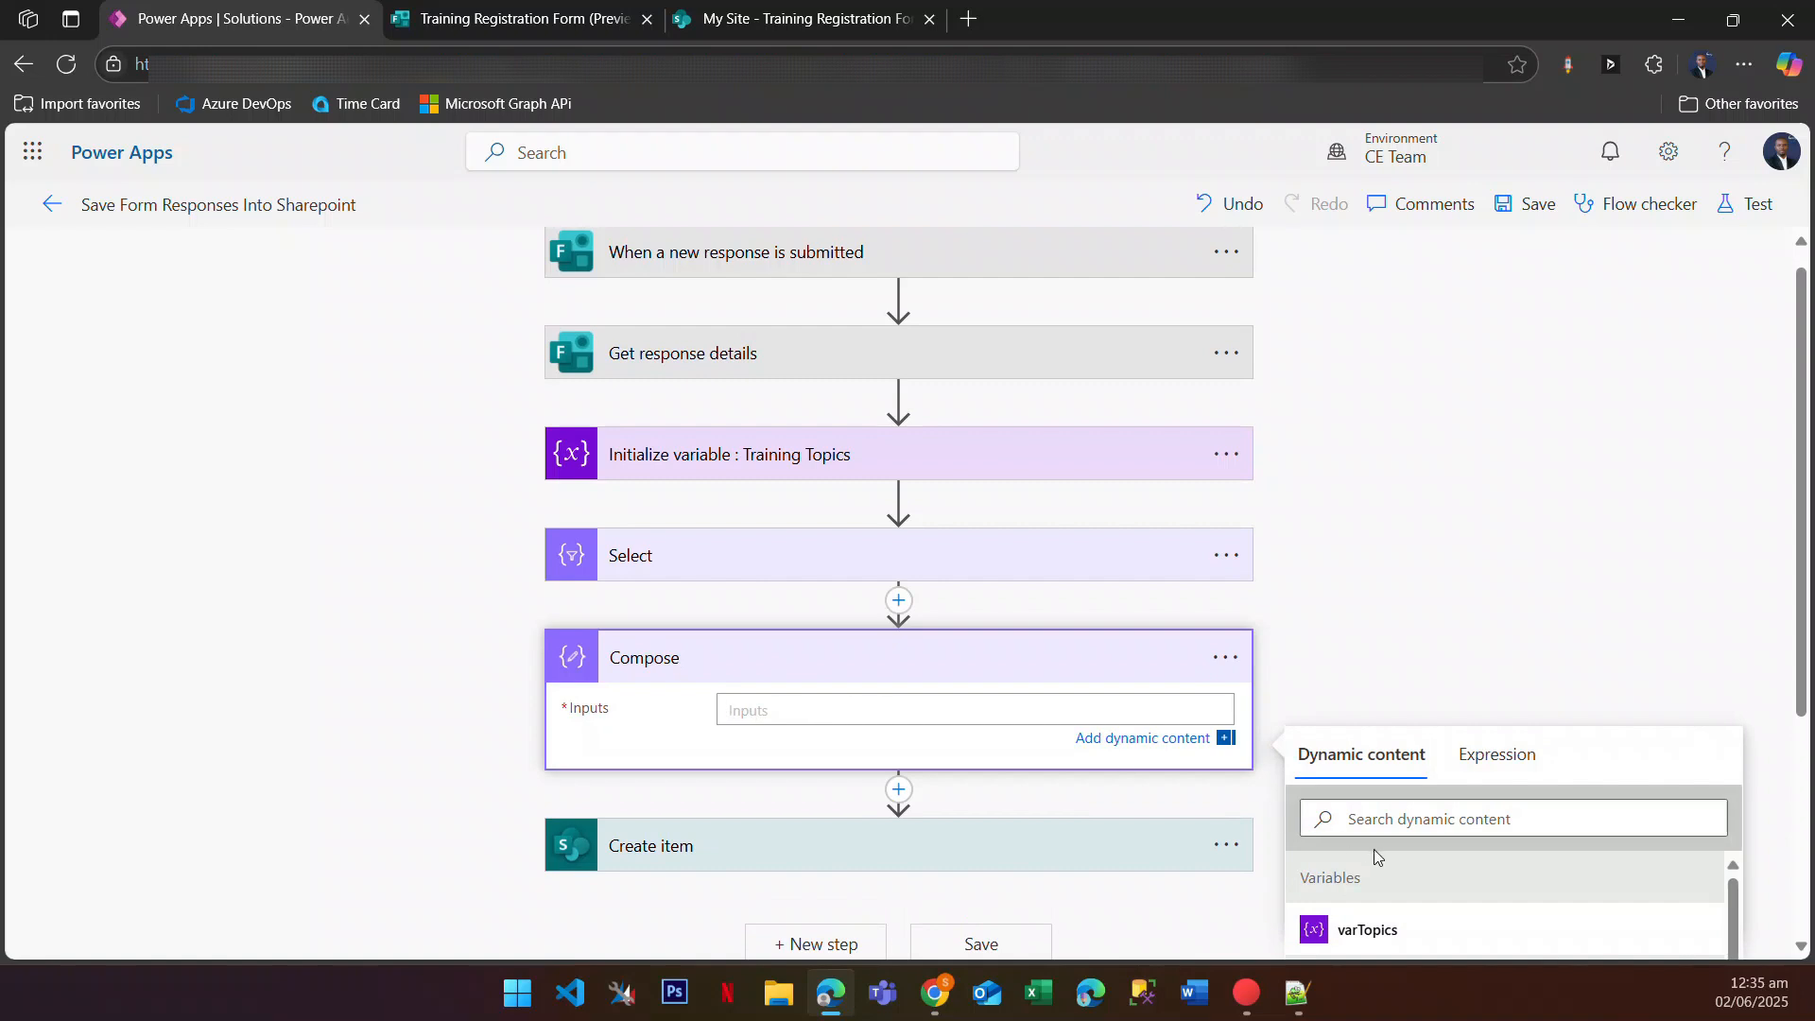
pyautogui.scroll(-3, 1388, 866)
pyautogui.click(1370, 920)
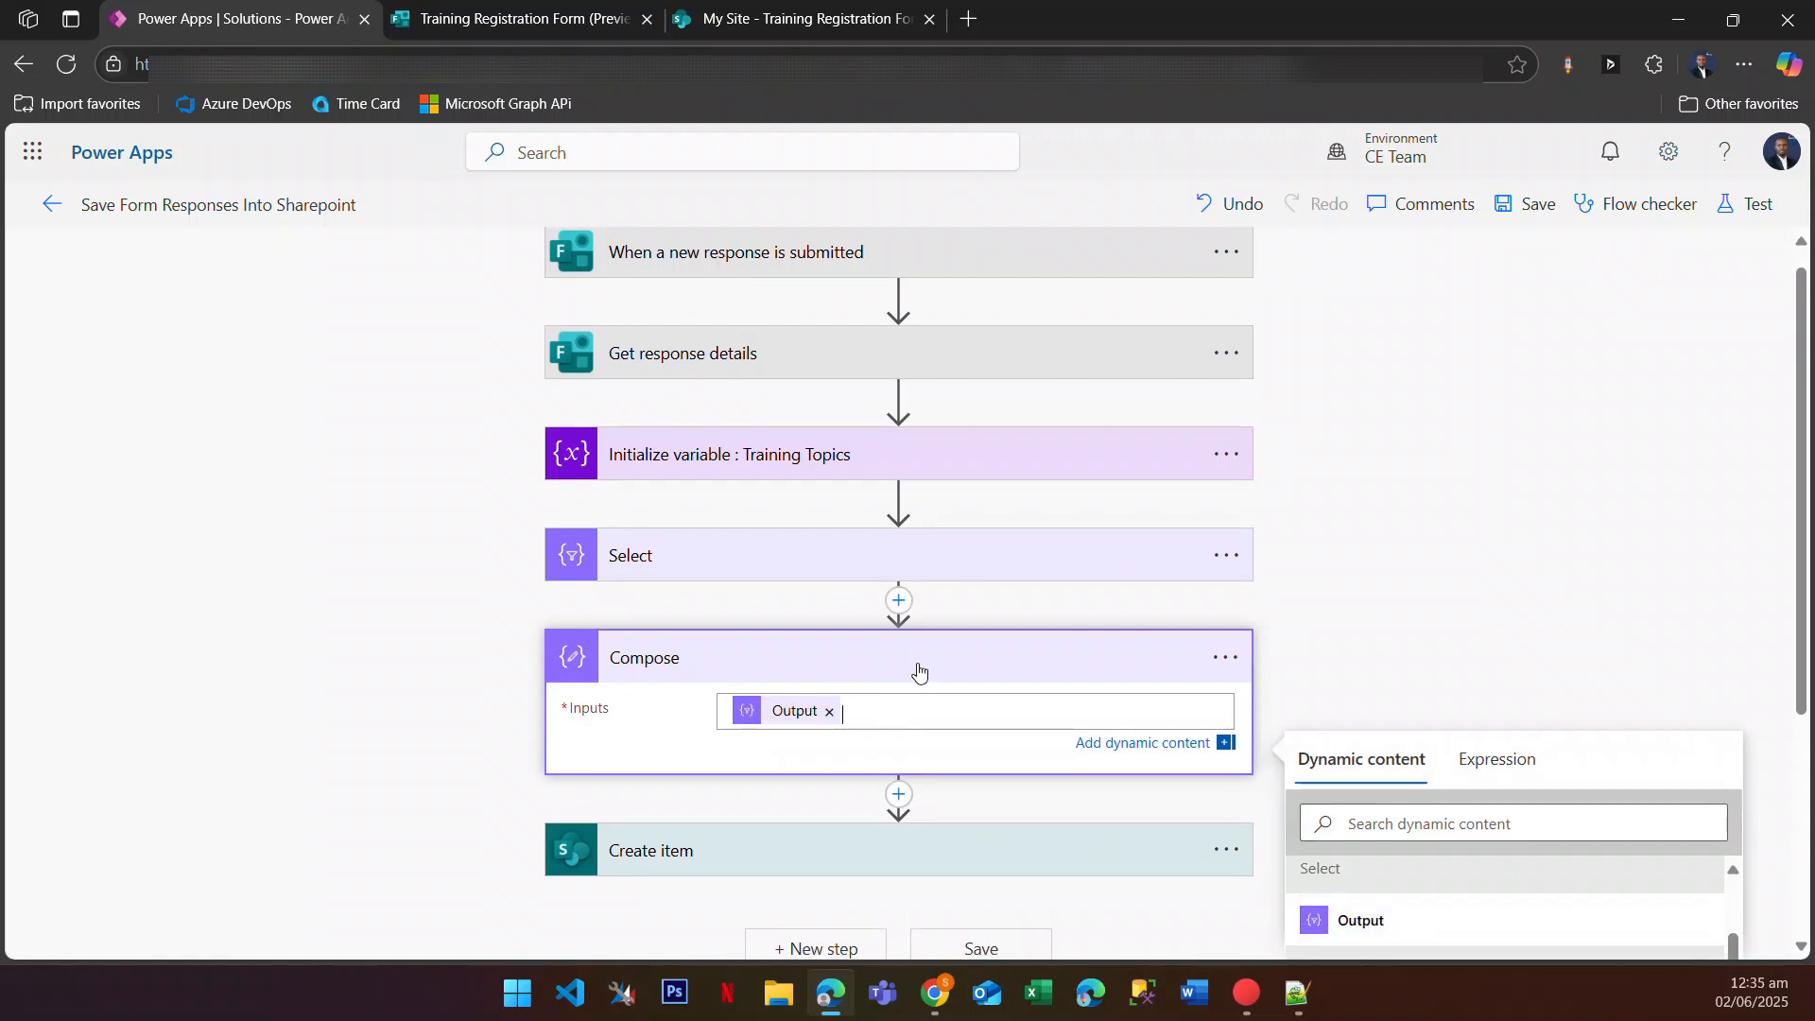
pyautogui.click(689, 561)
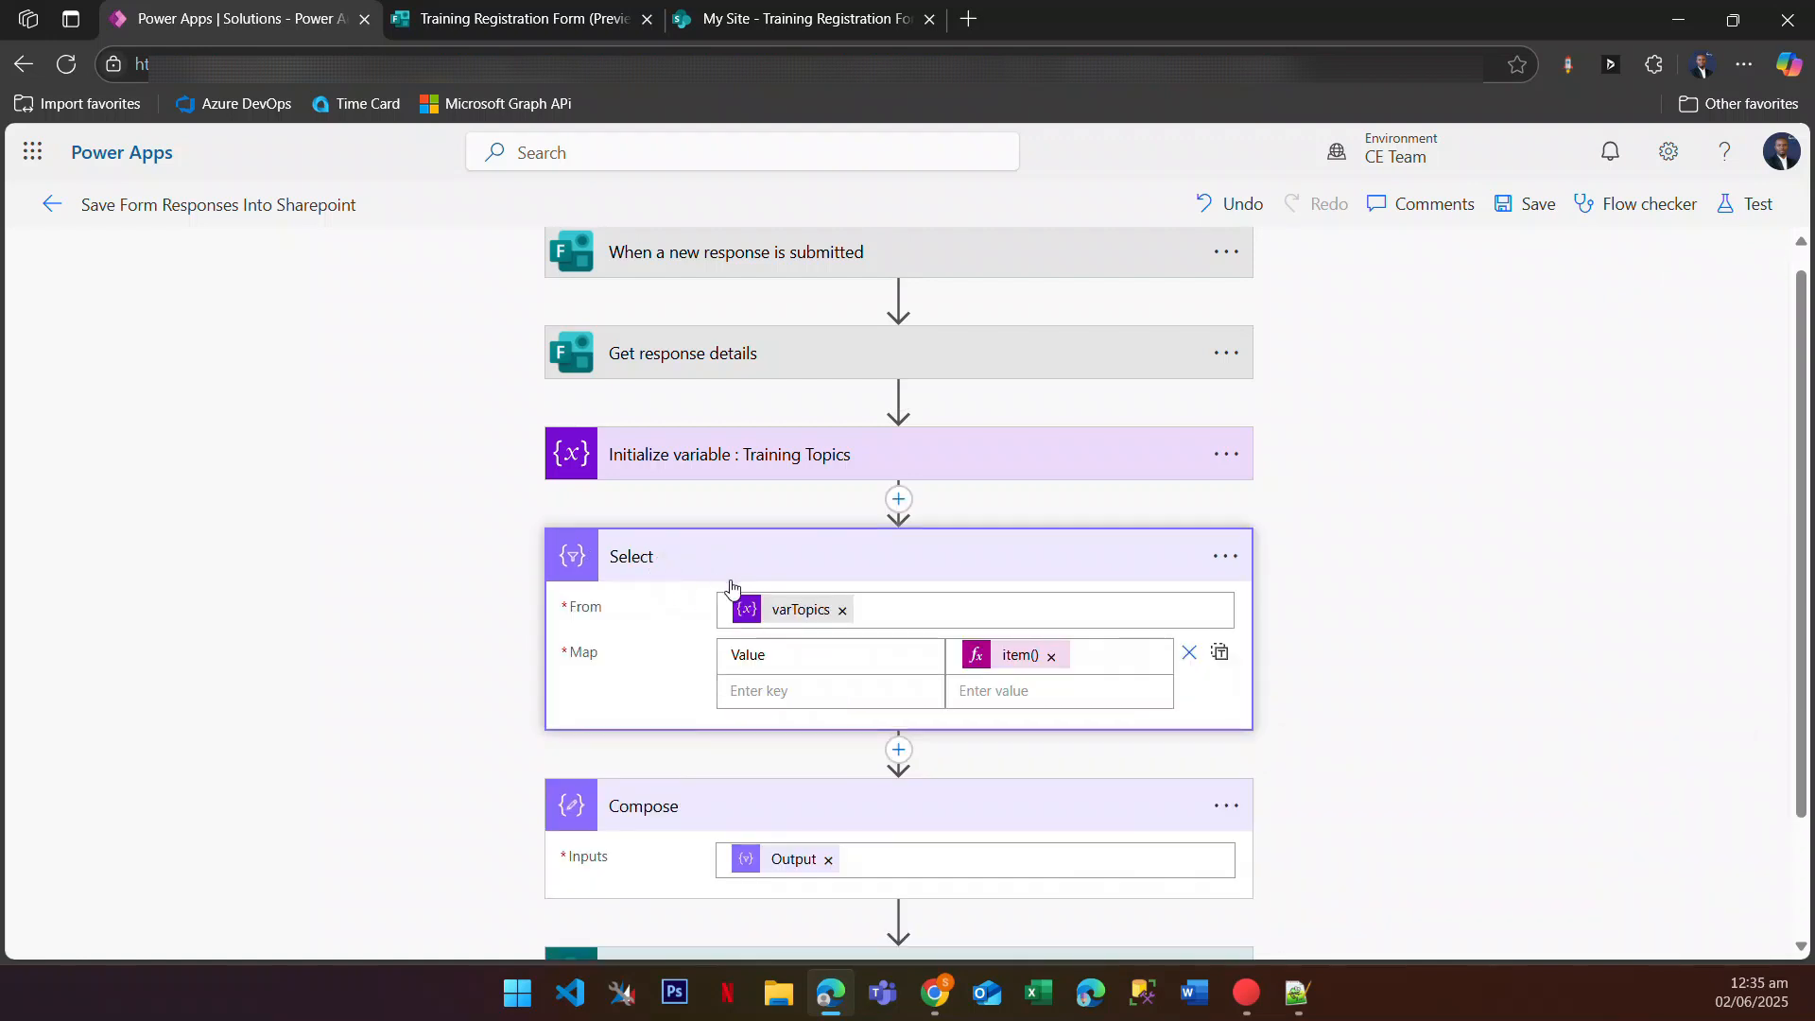
pyautogui.click(847, 571)
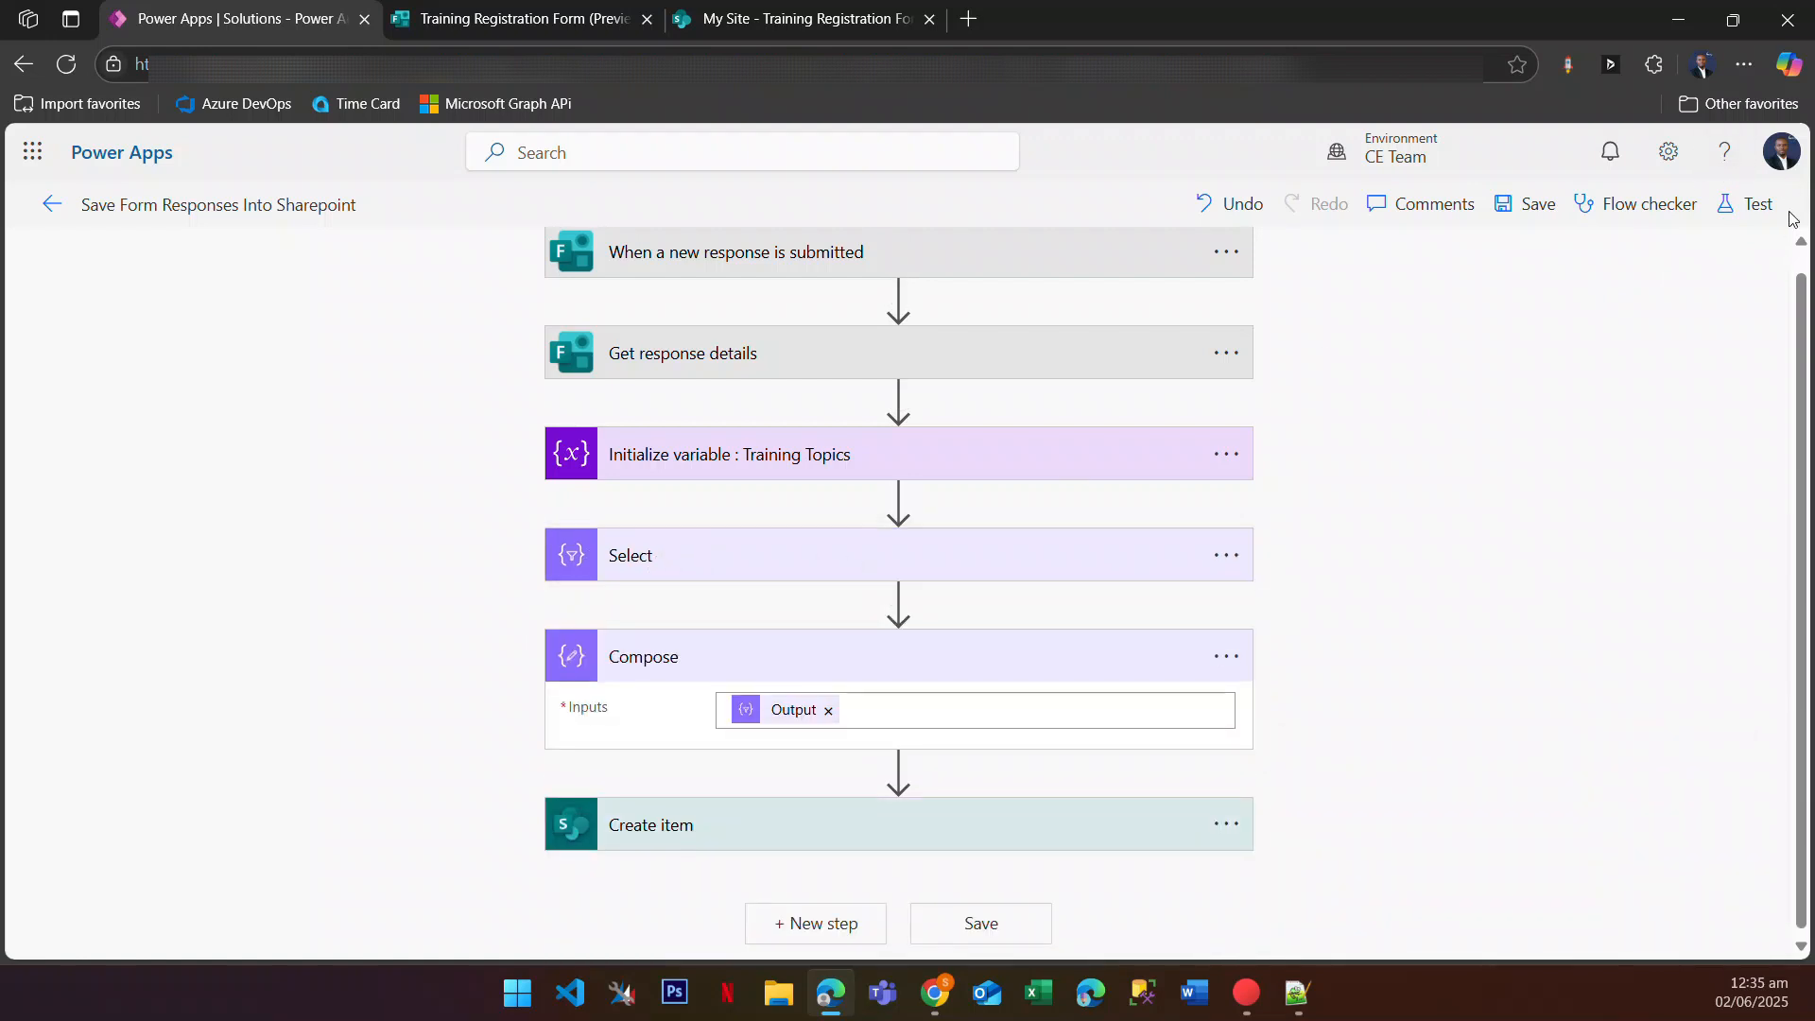
pyautogui.click(470, 24)
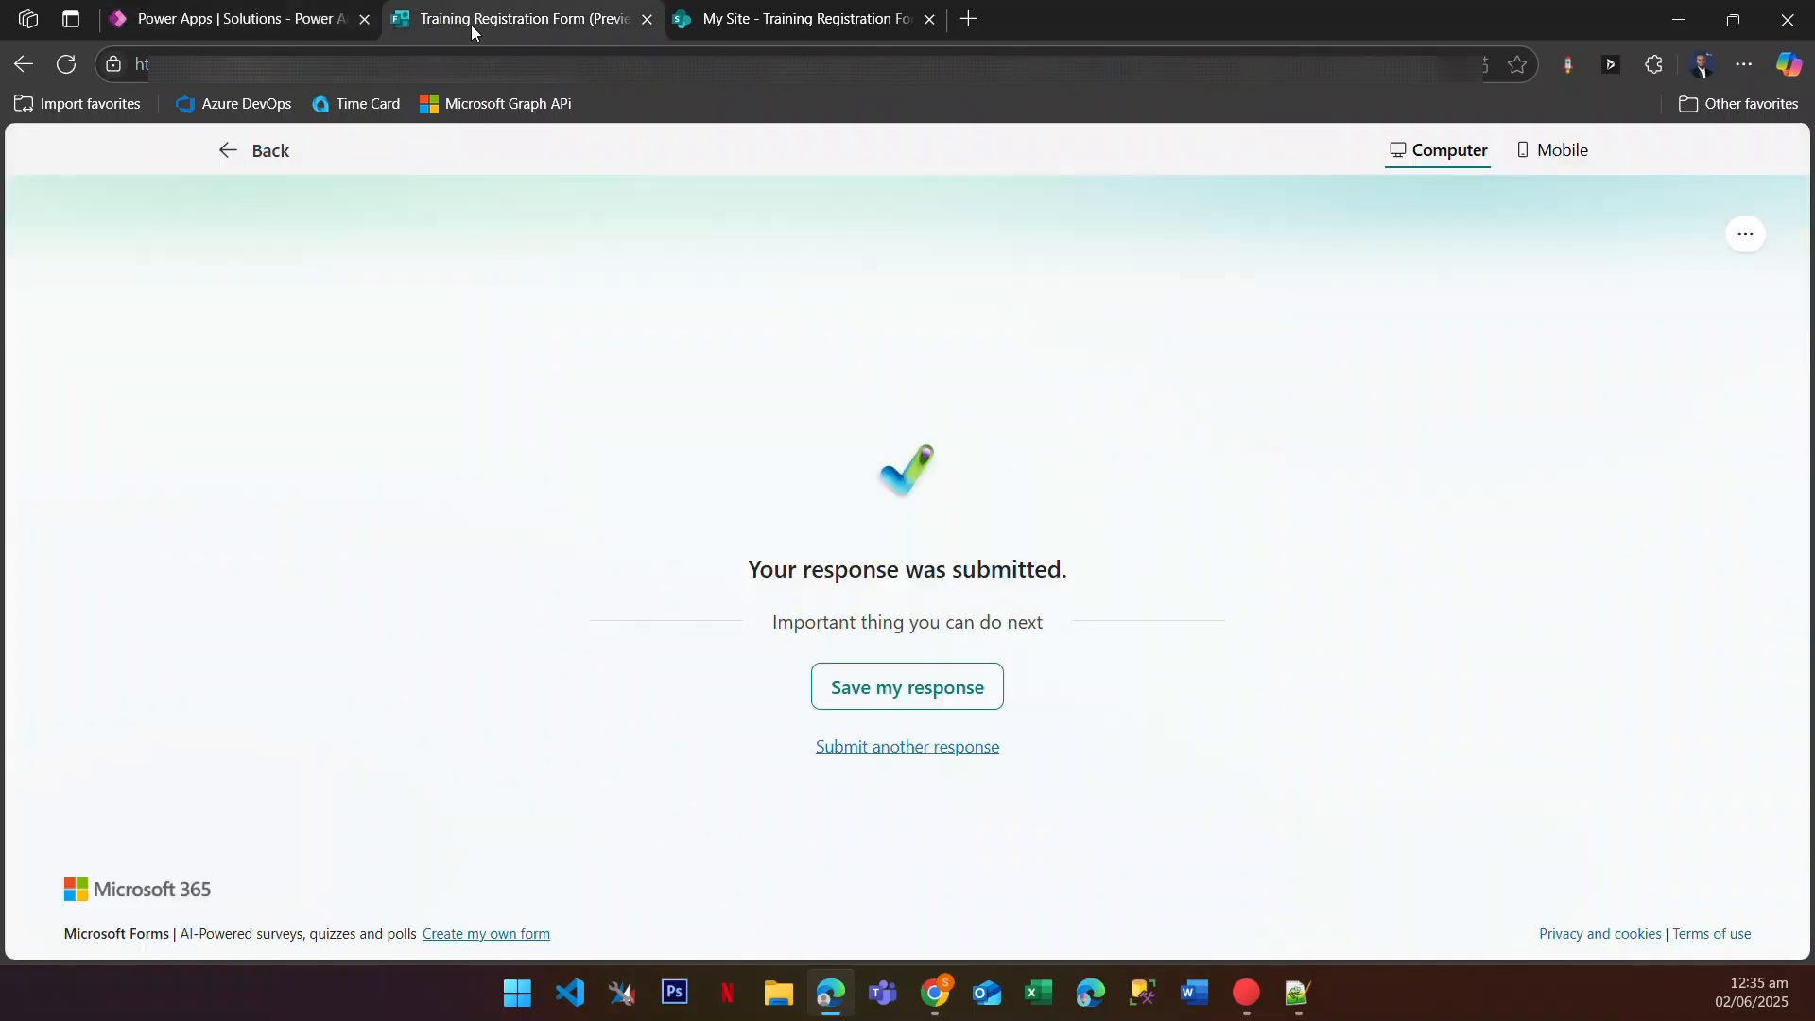
pyautogui.click(756, 18)
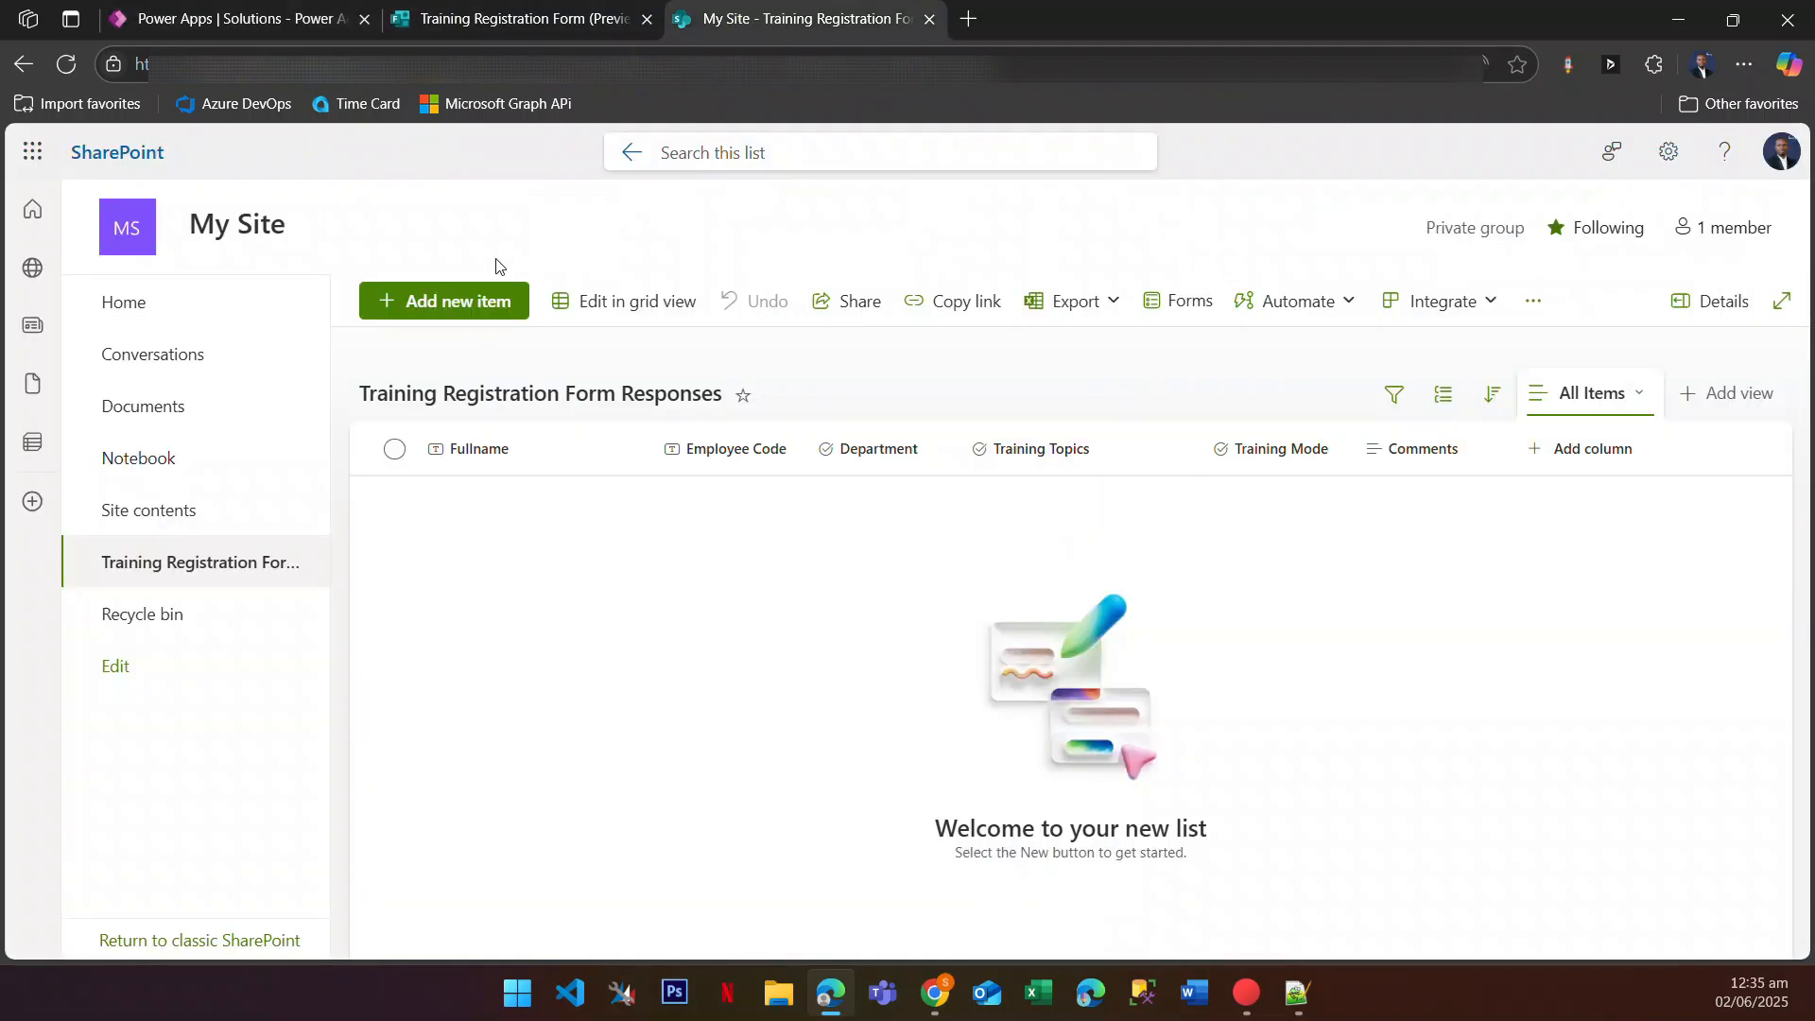
pyautogui.click(255, 19)
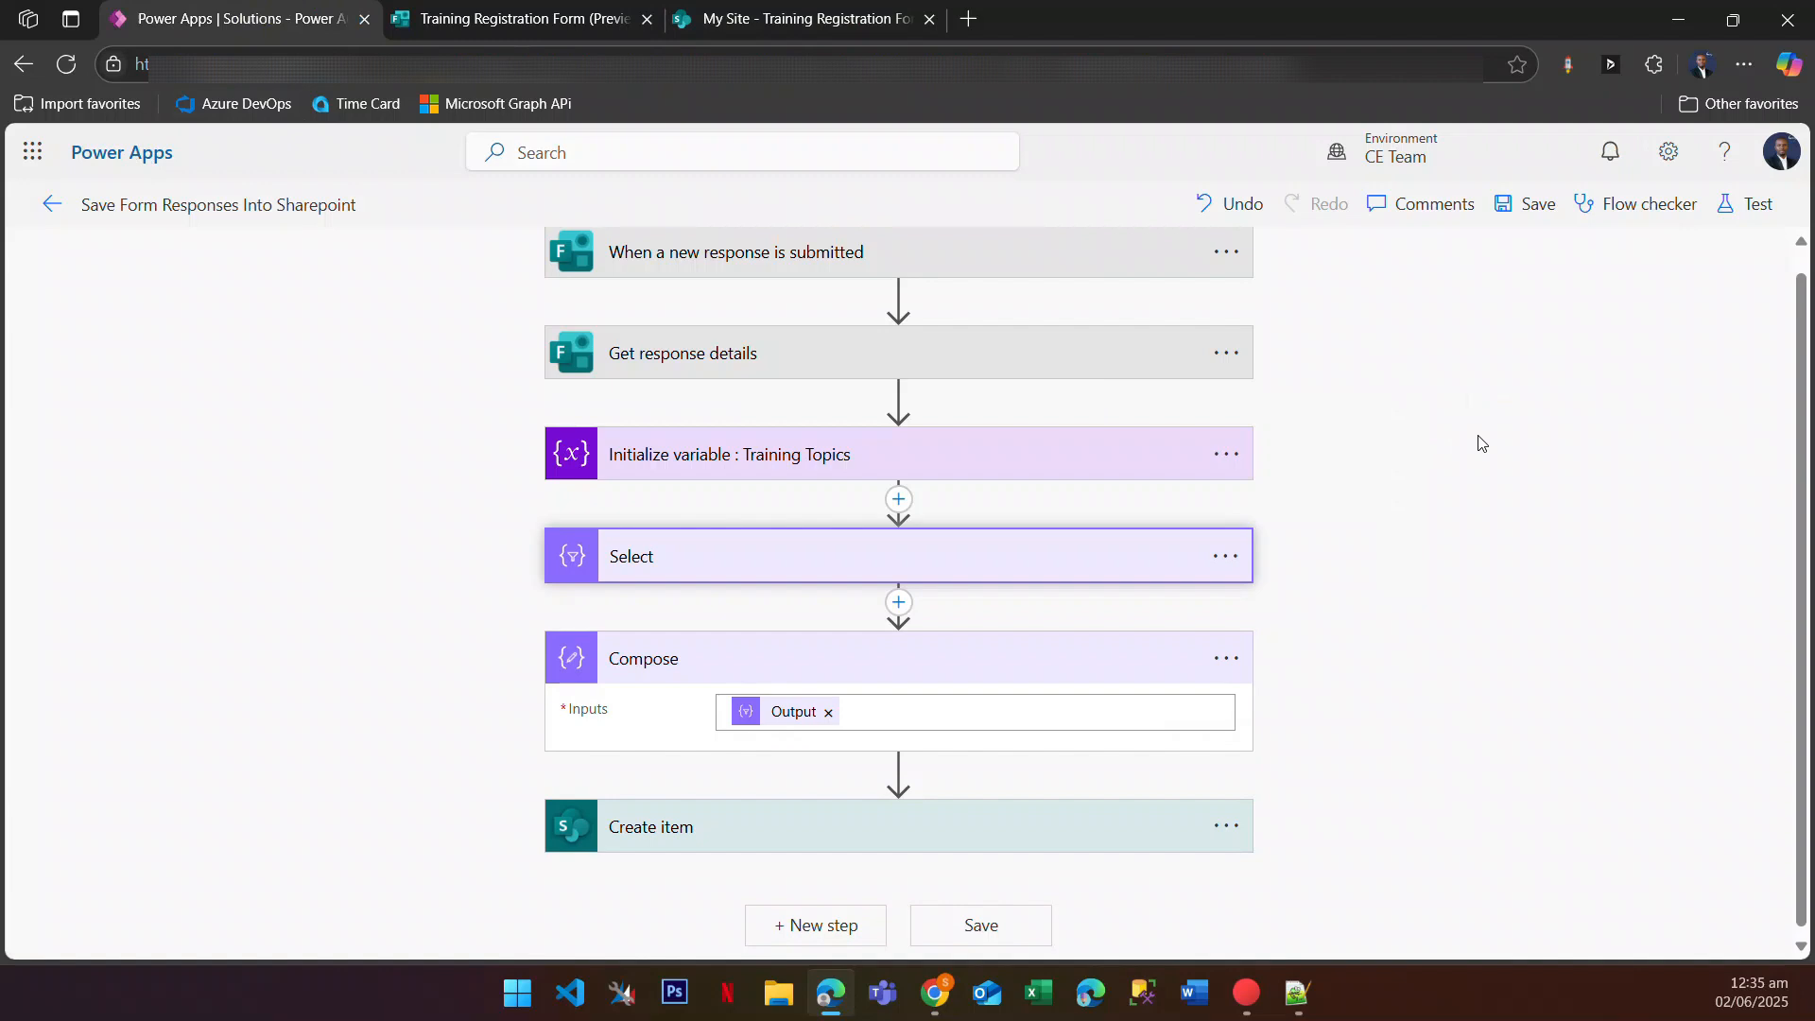
# Step: Save and test the flow automatically with the most recent trigger run, and examine the Compose action's inputs and outputs
pyautogui.click(1747, 203)
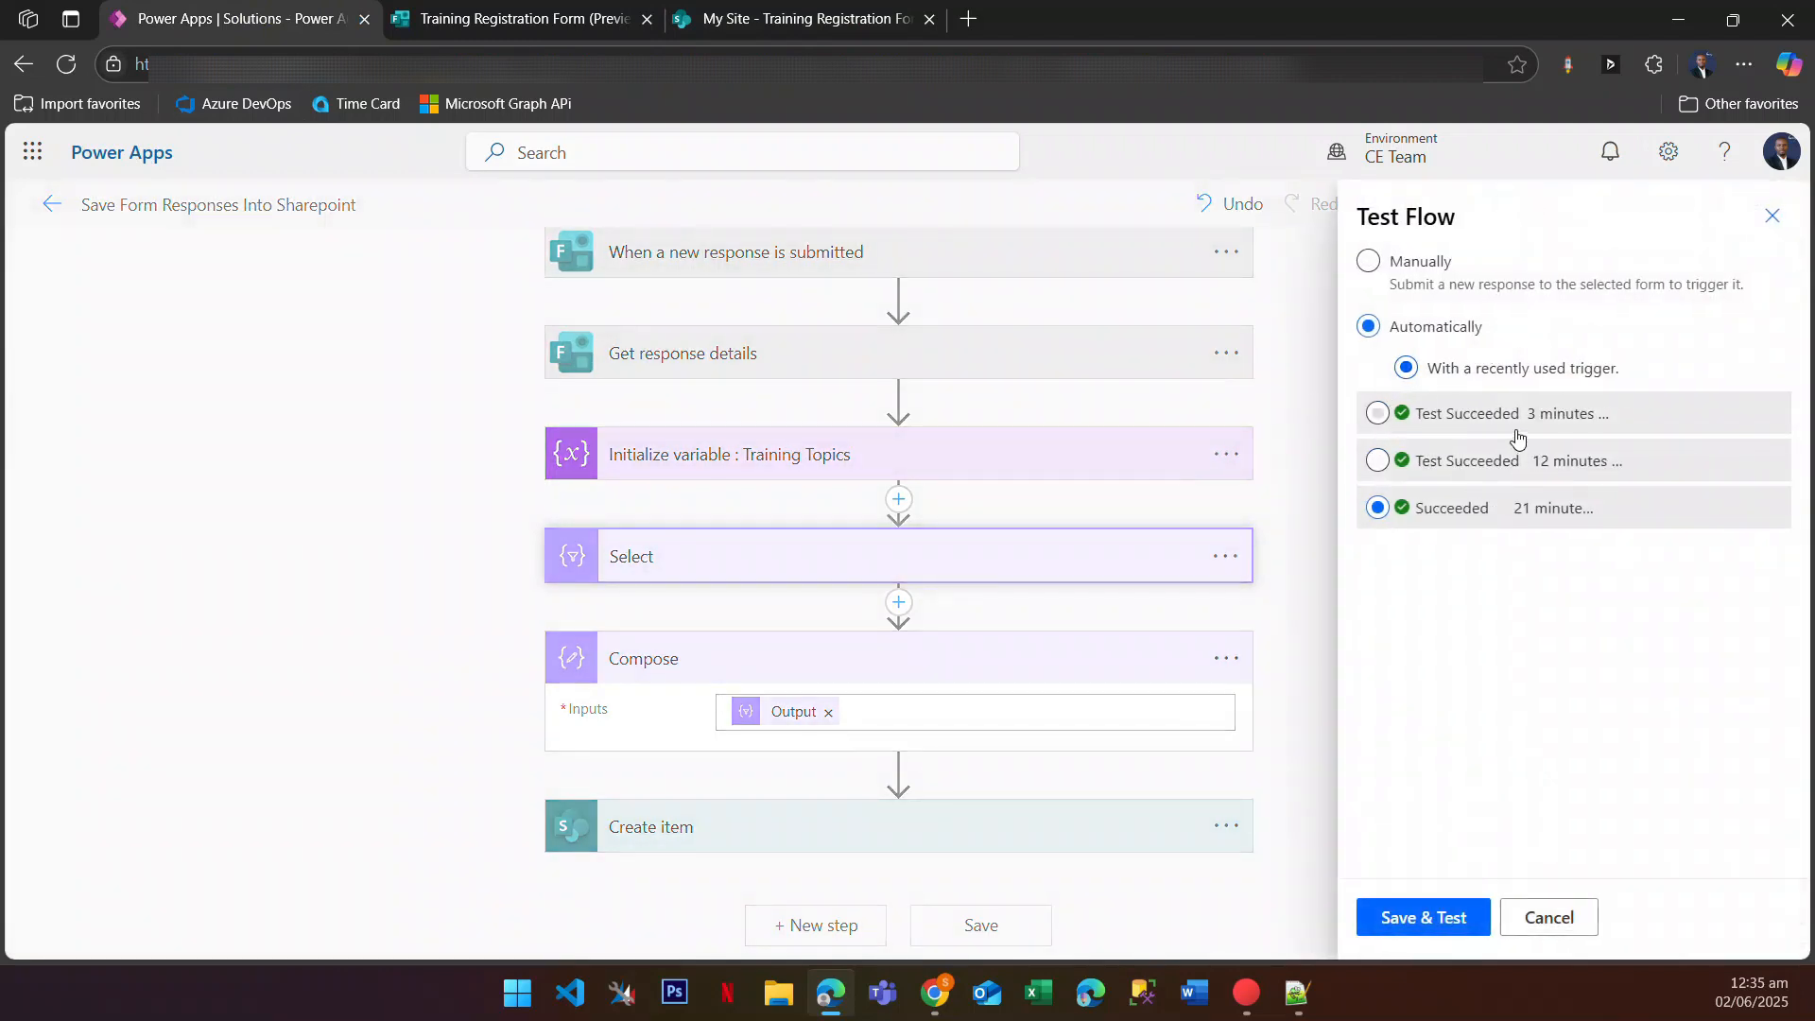
pyautogui.click(1399, 427)
pyautogui.click(1418, 913)
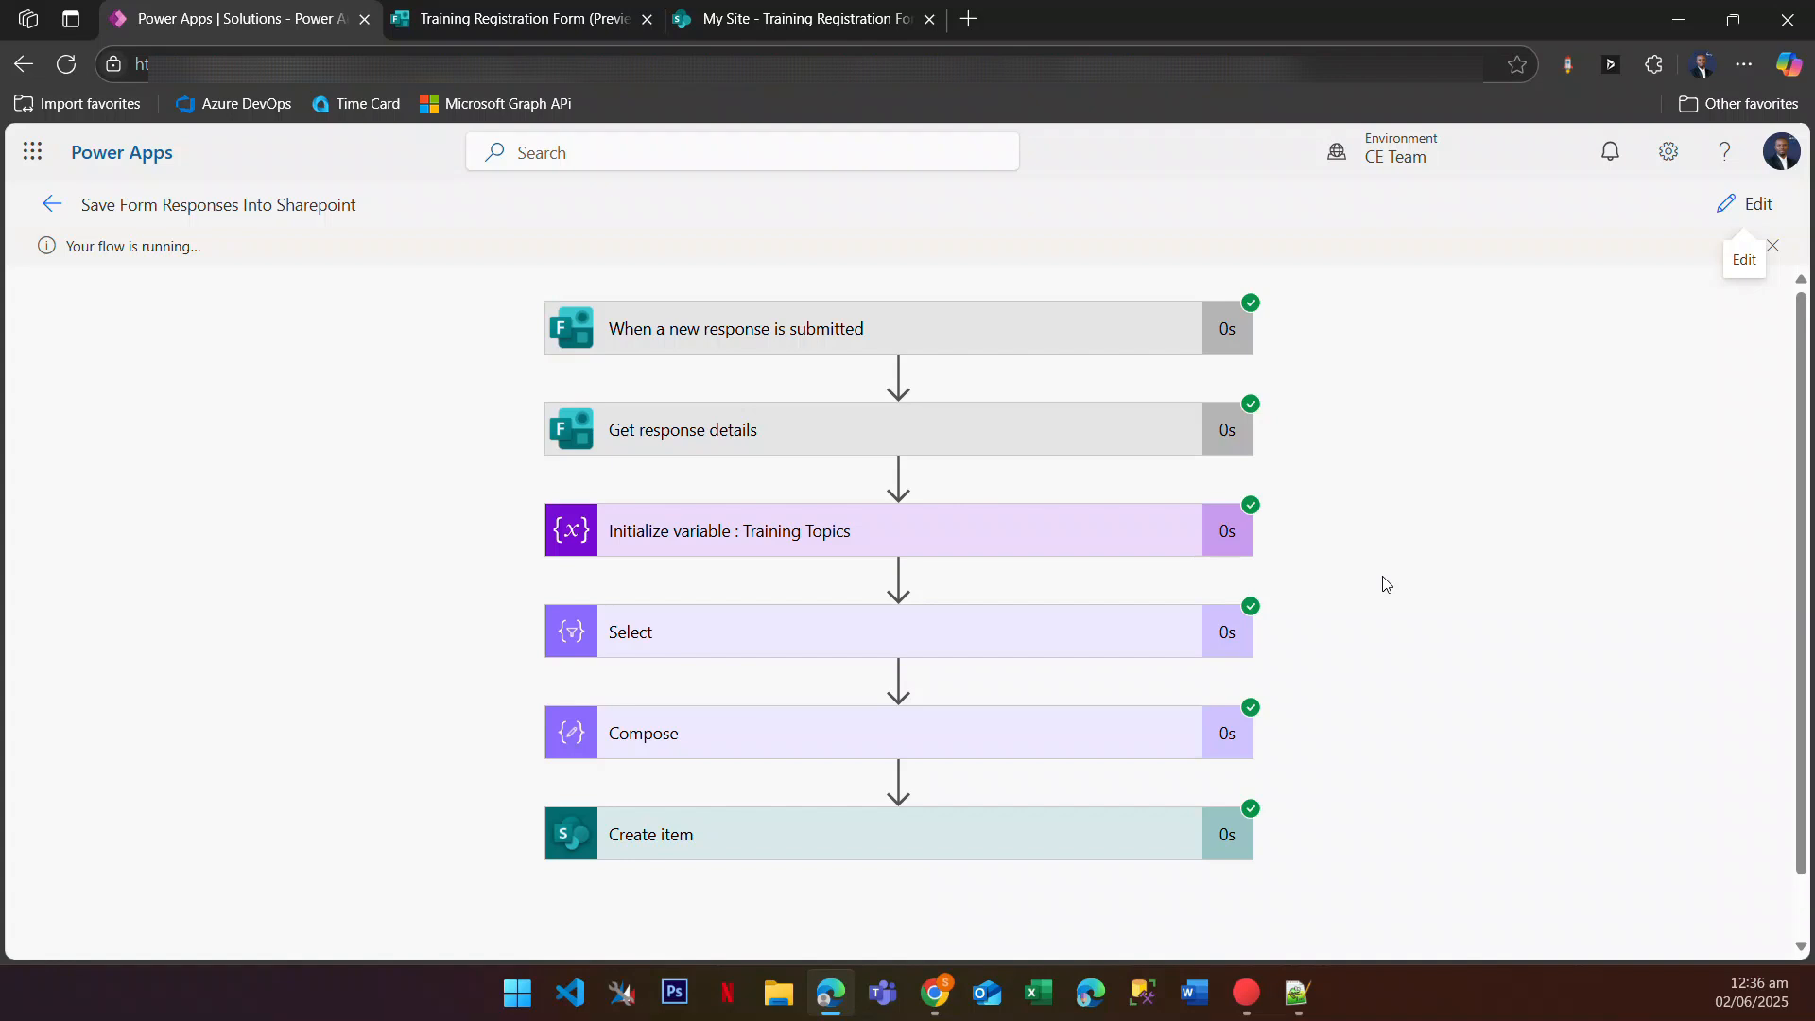
pyautogui.click(721, 752)
pyautogui.scroll(-3, 813, 718)
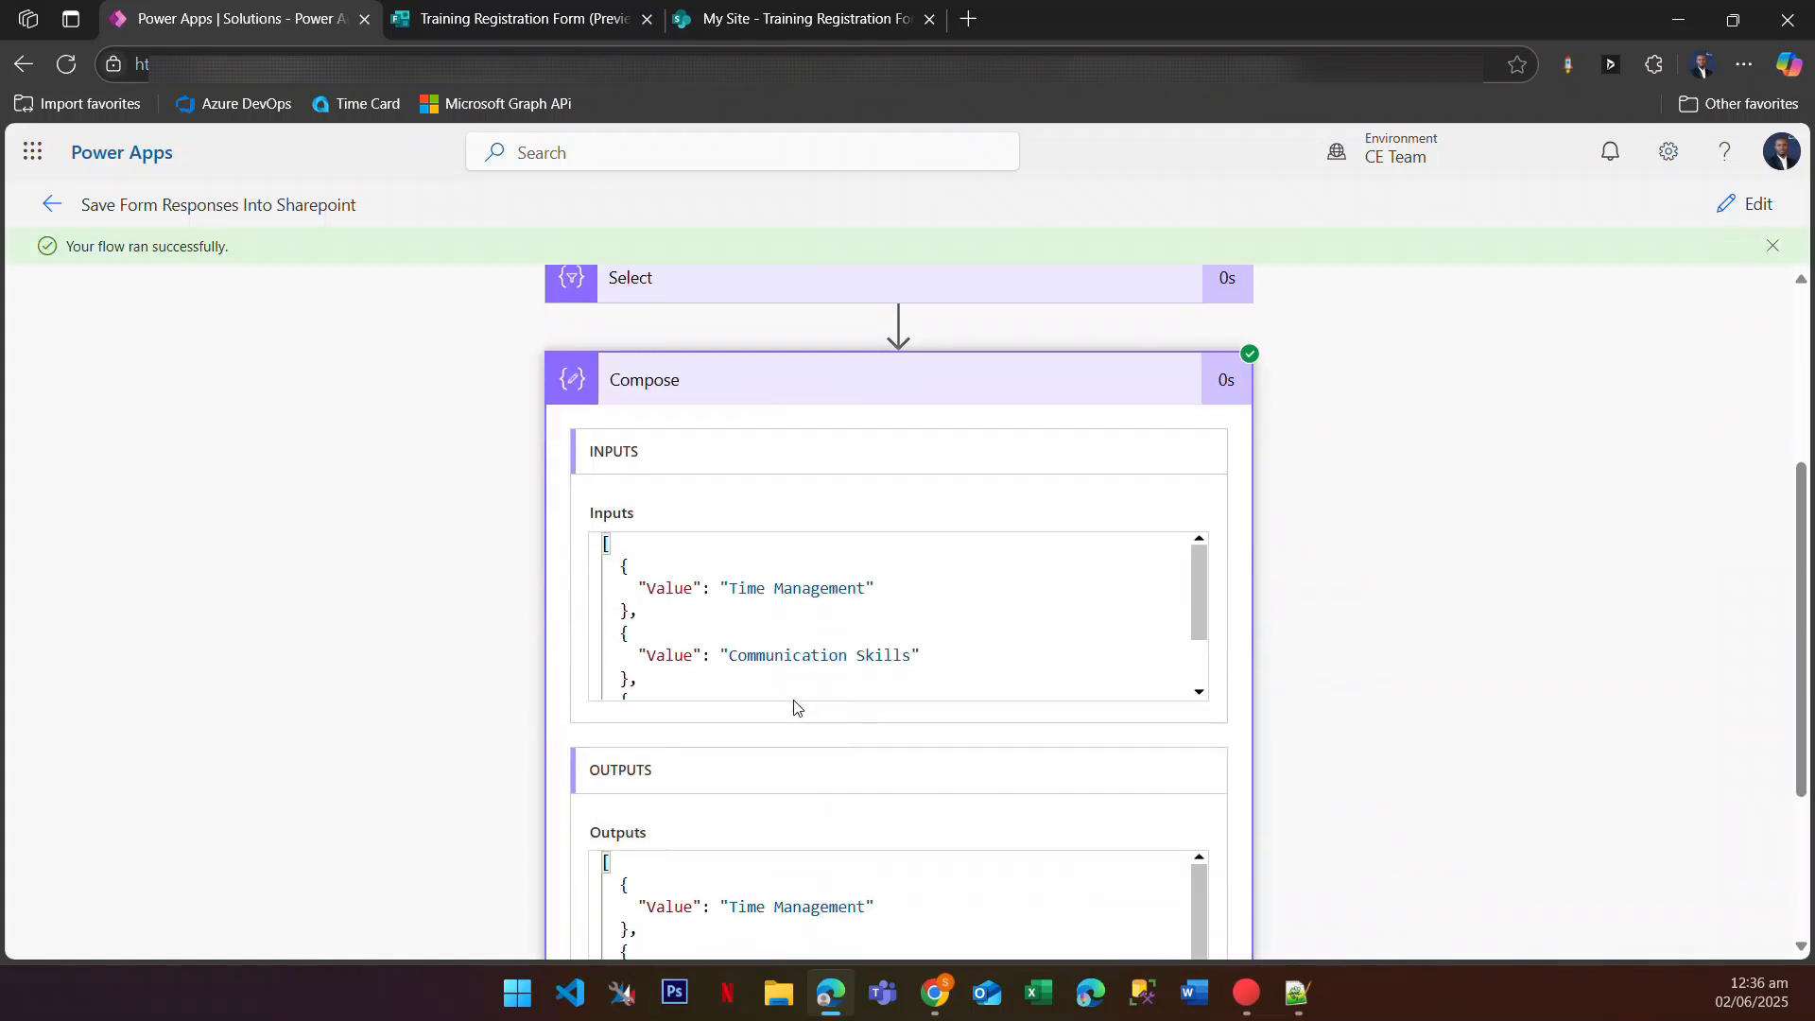
# Step: Examine the rest of the Compose action's inputs and outputs in the flow run, down to the Create item action
pyautogui.scroll(-3, 711, 673)
pyautogui.scroll(-3, 709, 747)
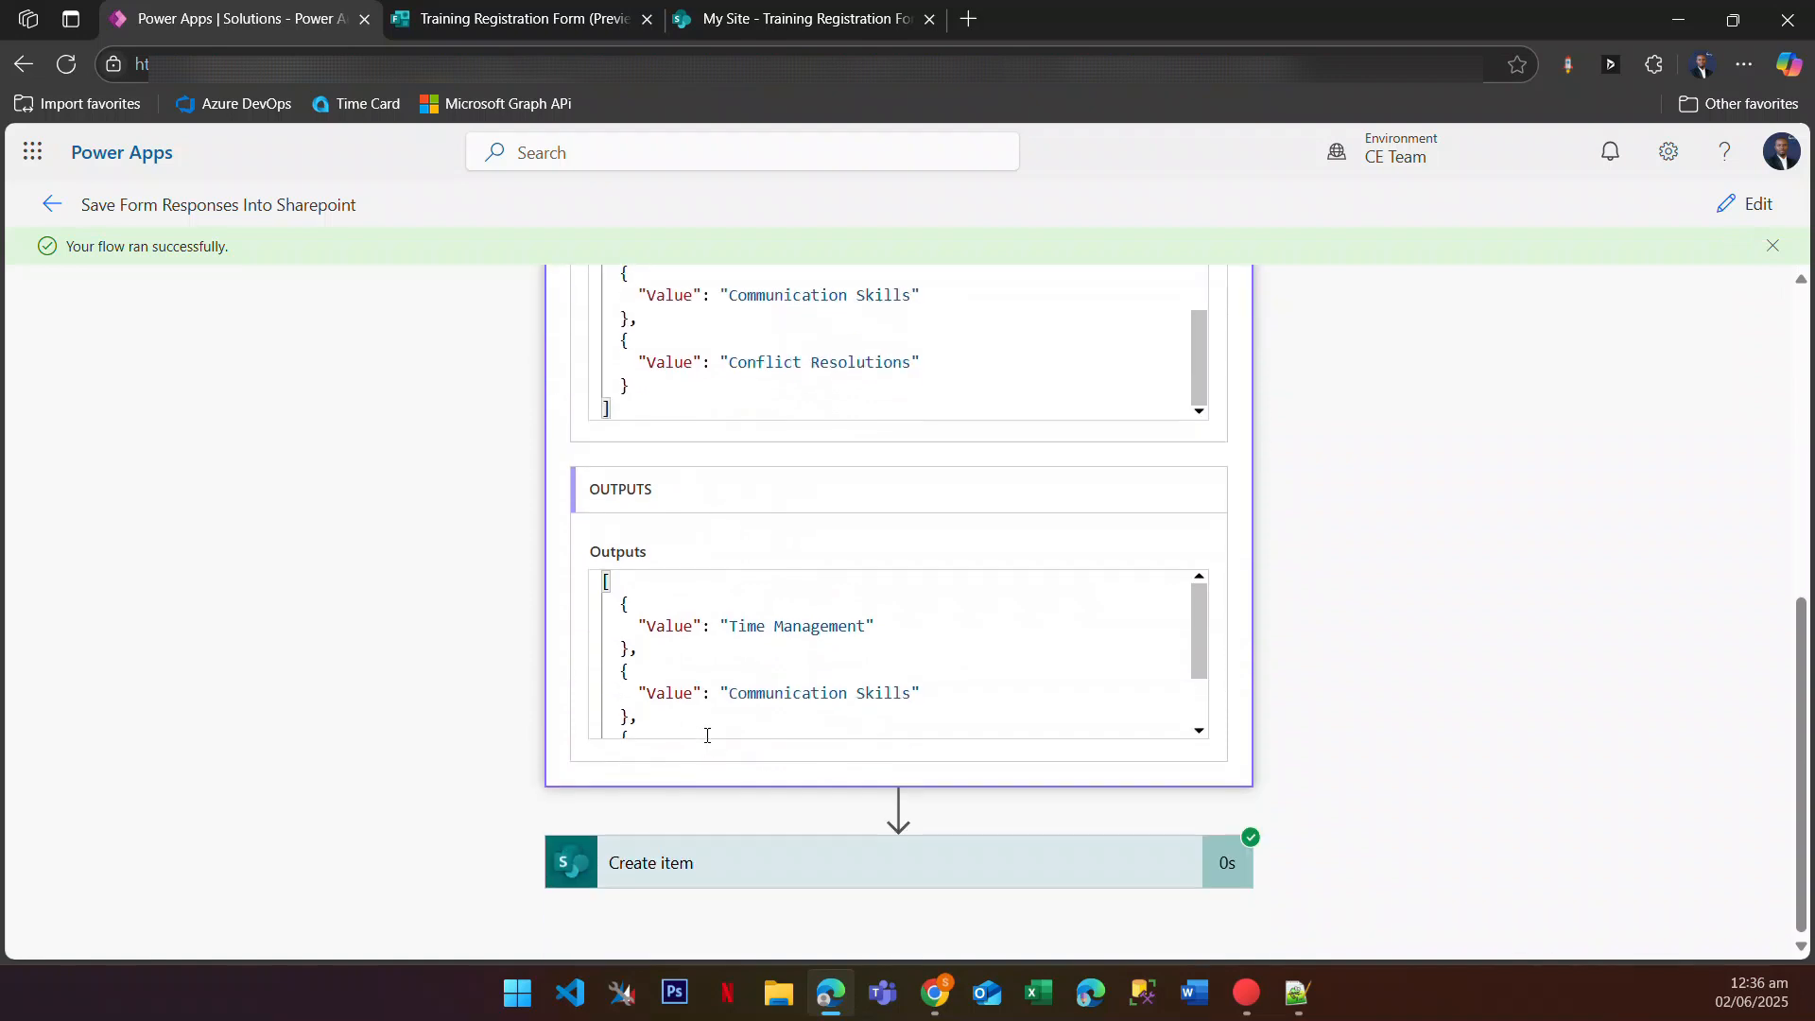
pyautogui.scroll(-2, 709, 733)
pyautogui.scroll(2, 750, 631)
pyautogui.moveTo(606, 582); pyautogui.dragTo(689, 689)
pyautogui.scroll(2, 810, 594)
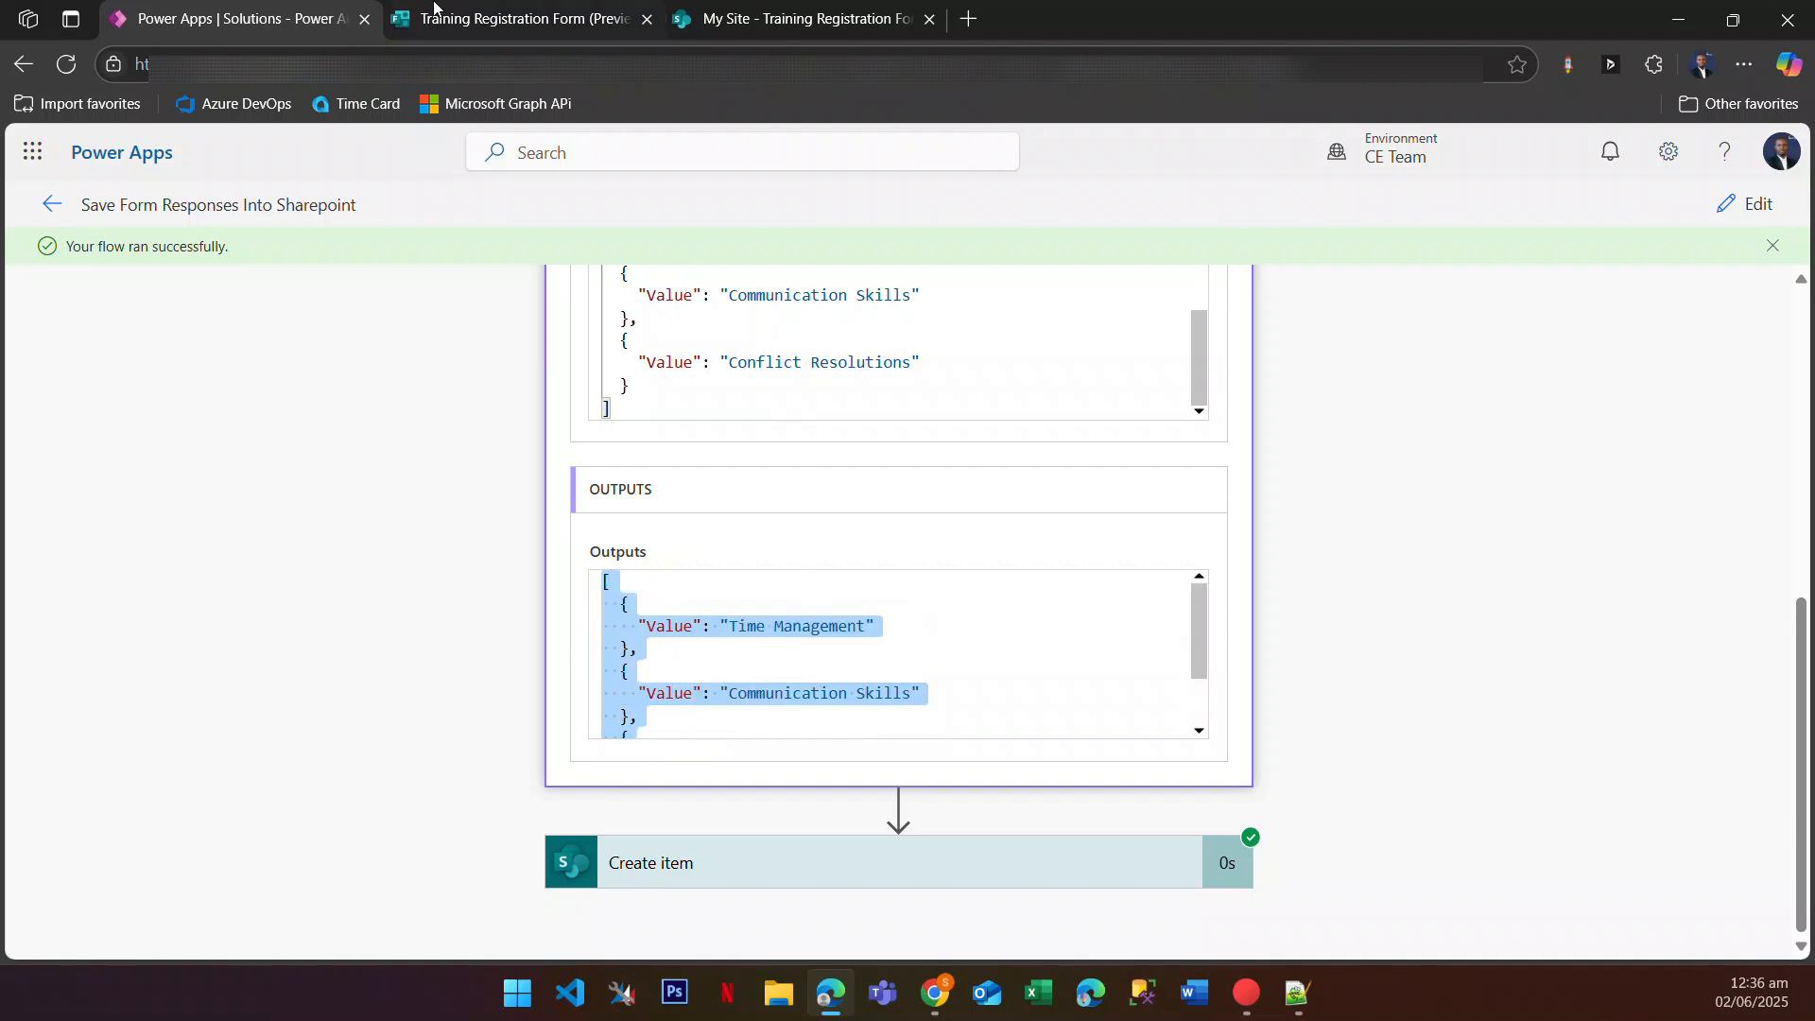
# Step: Switch to the Training Registration Form Responses list in SharePoint and refresh it to check for the new item
pyautogui.click(475, 19)
pyautogui.click(778, 17)
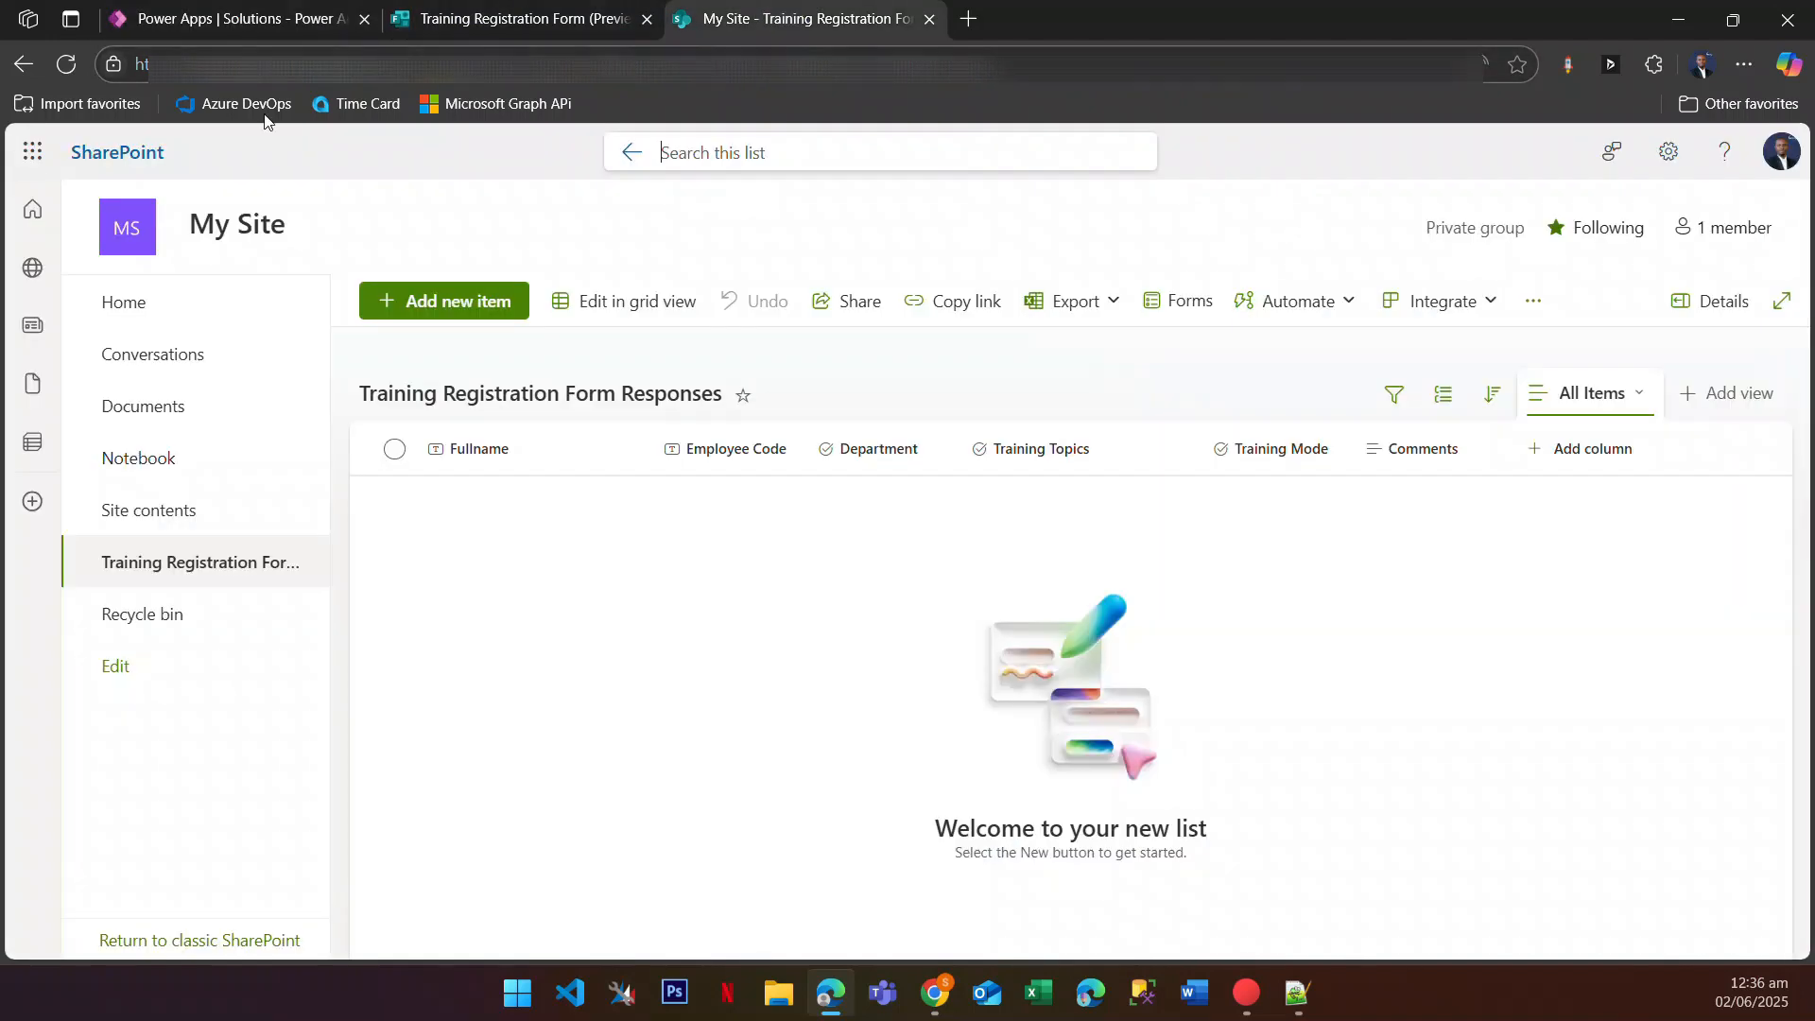
pyautogui.click(68, 65)
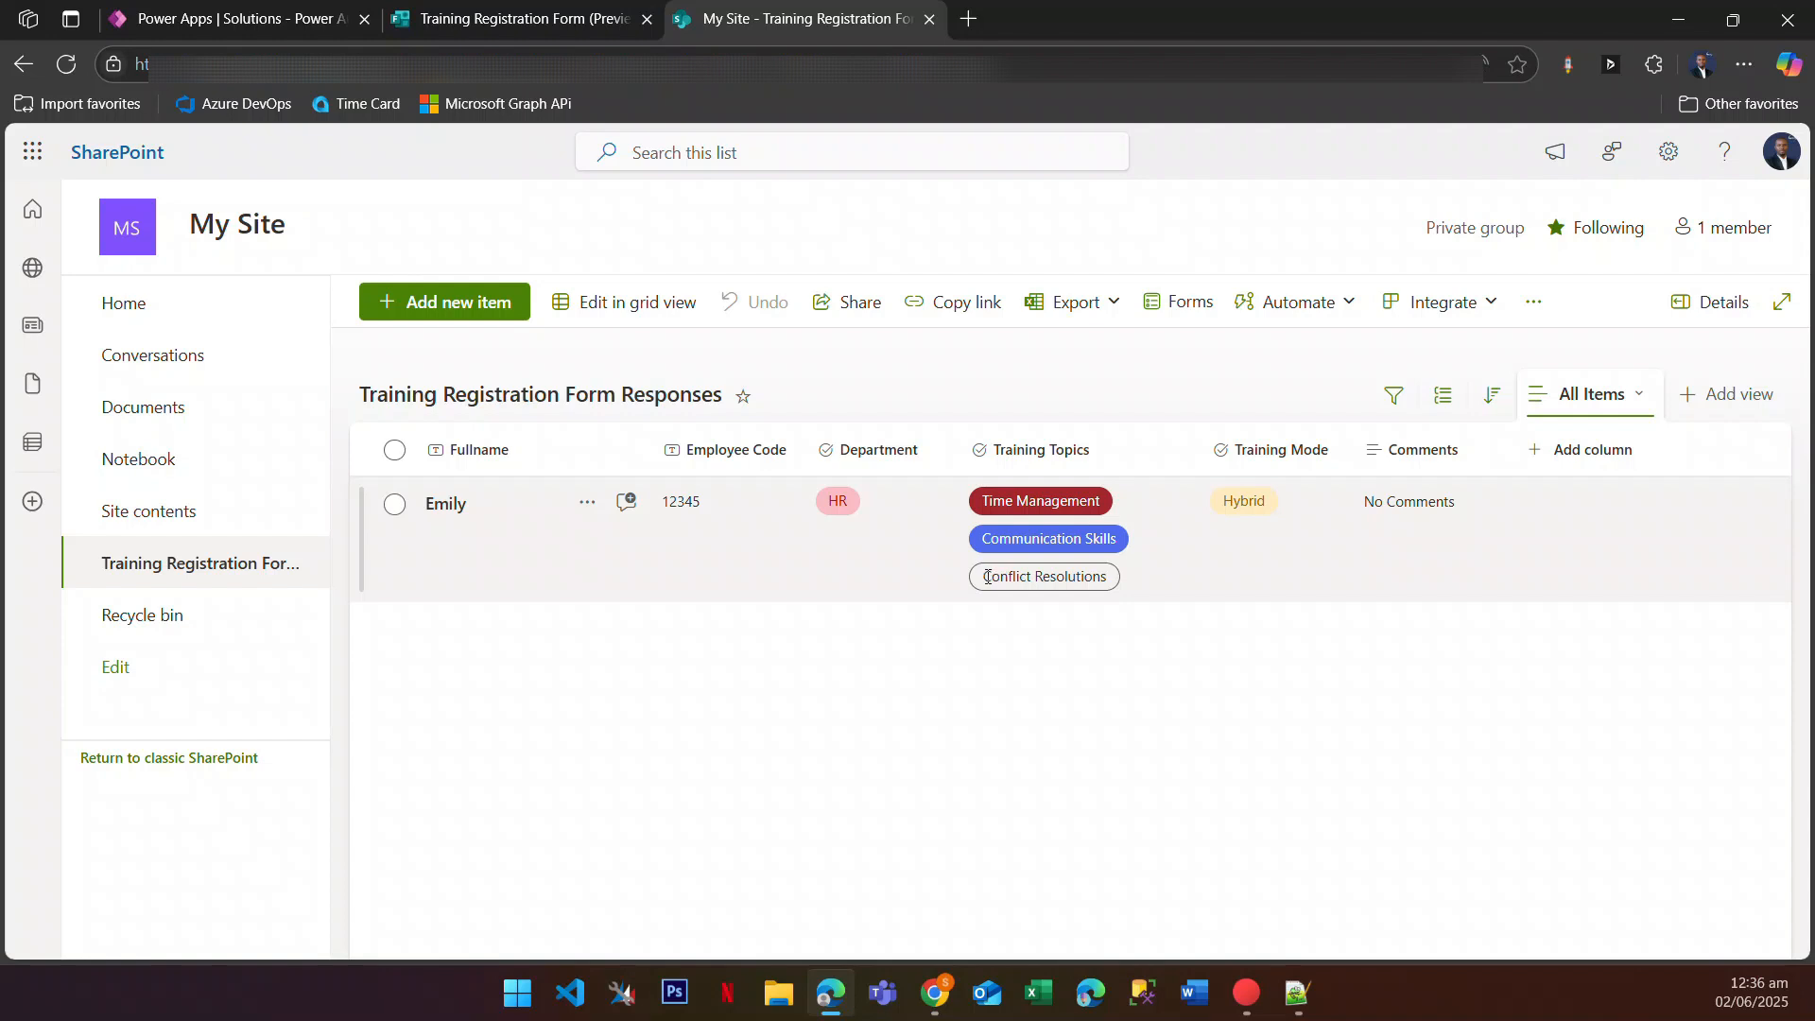
# Step: Compare the list item's Conflict Resolutions topic with the Preferred Training Topics options in a new form response
pyautogui.moveTo(987, 577); pyautogui.dragTo(1113, 581)
pyautogui.hotkey('ctrl', 'c')
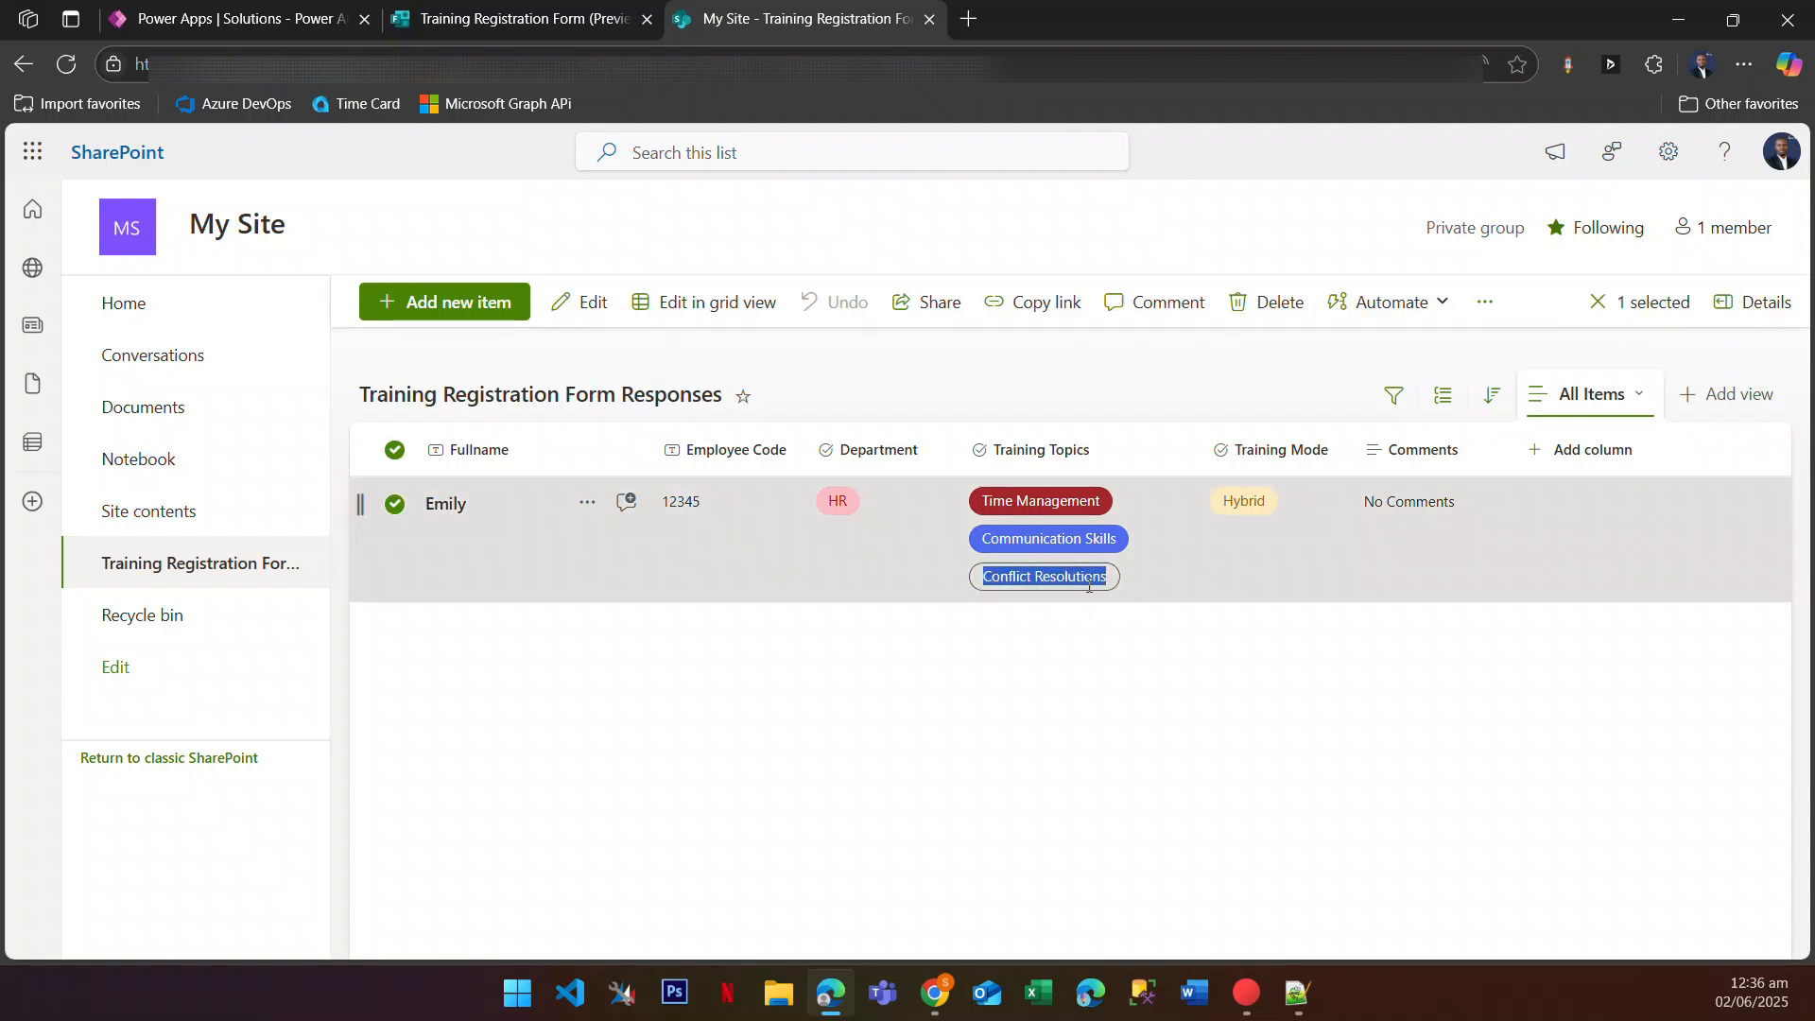
pyautogui.click(516, 14)
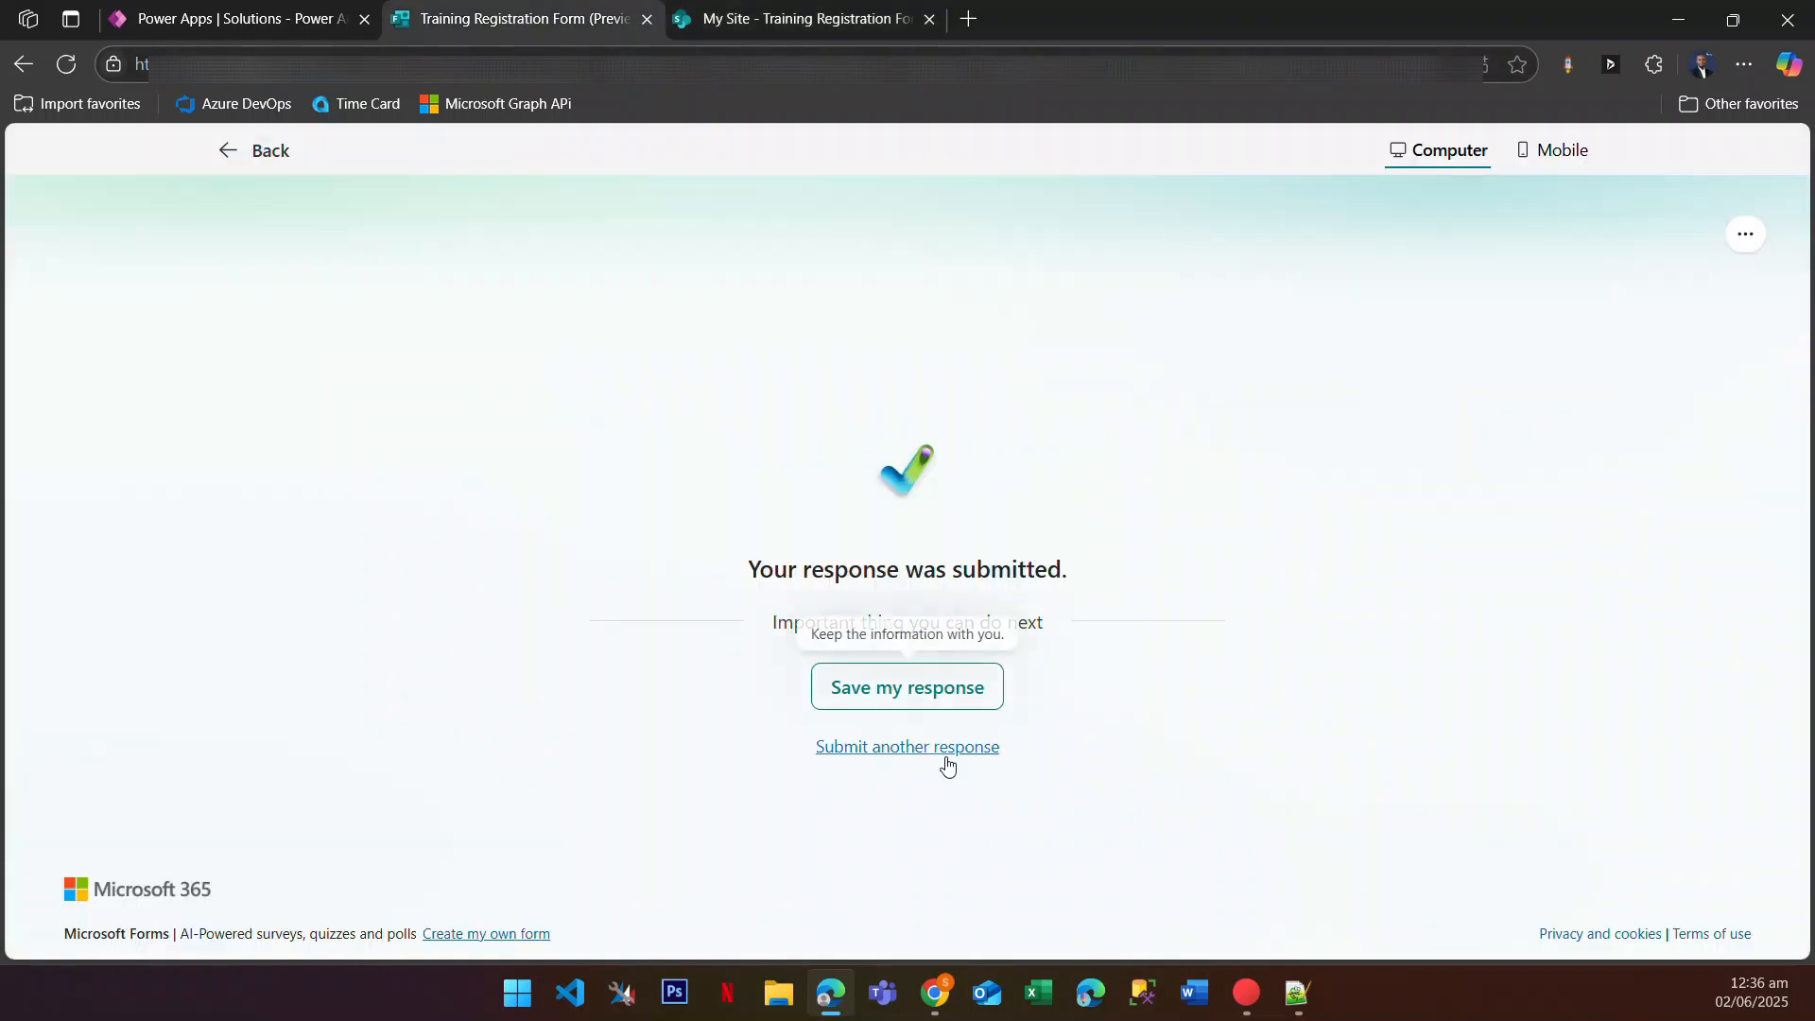
pyautogui.click(918, 752)
pyautogui.scroll(-10, 621, 754)
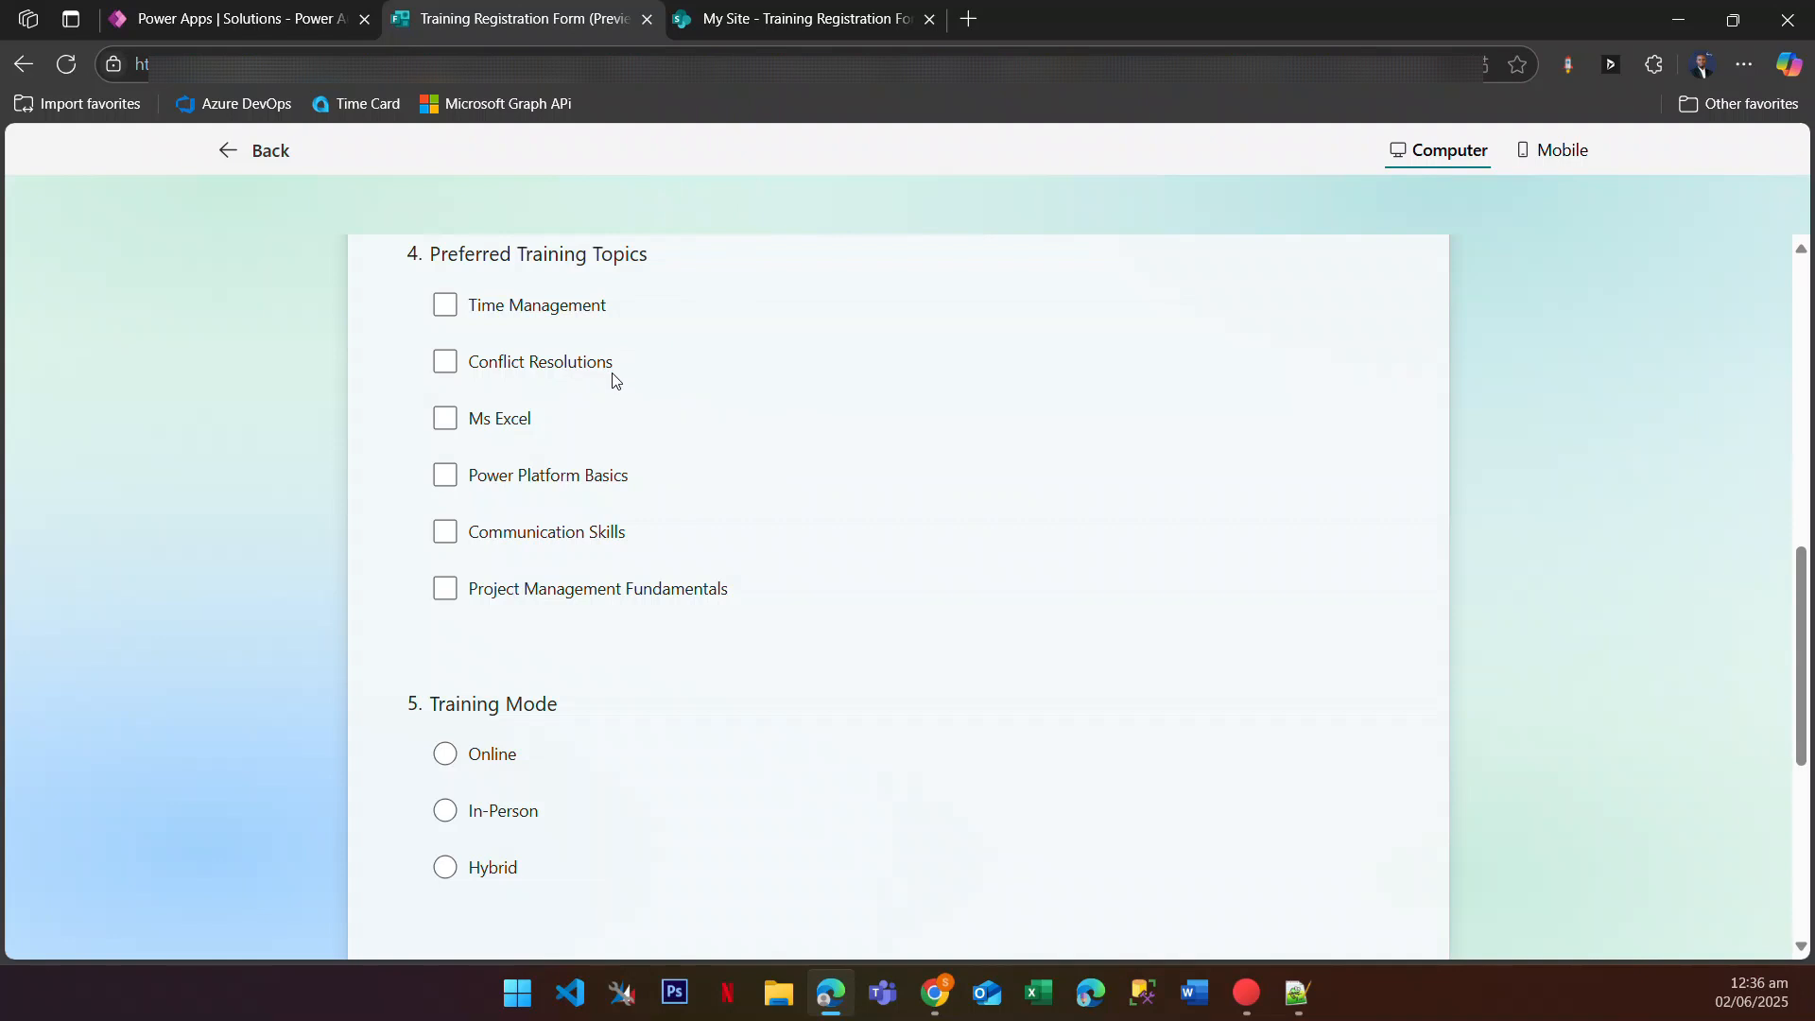
pyautogui.click(742, 19)
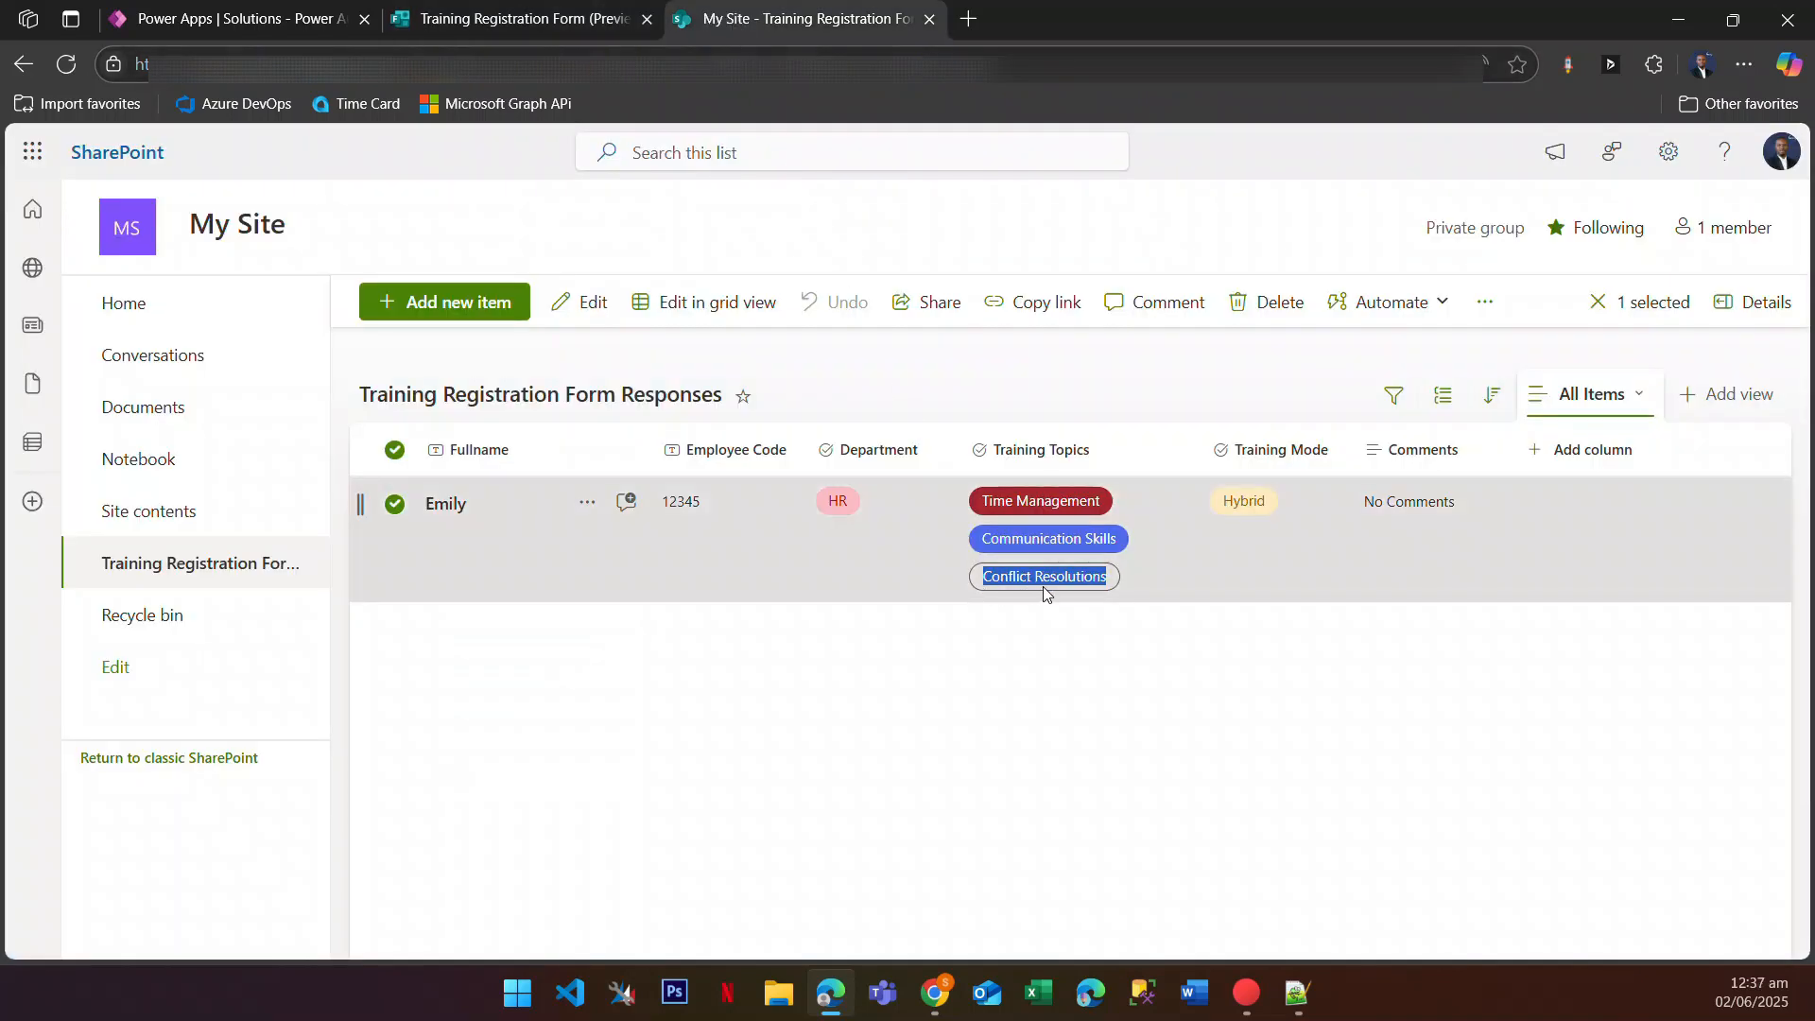
pyautogui.click(507, 21)
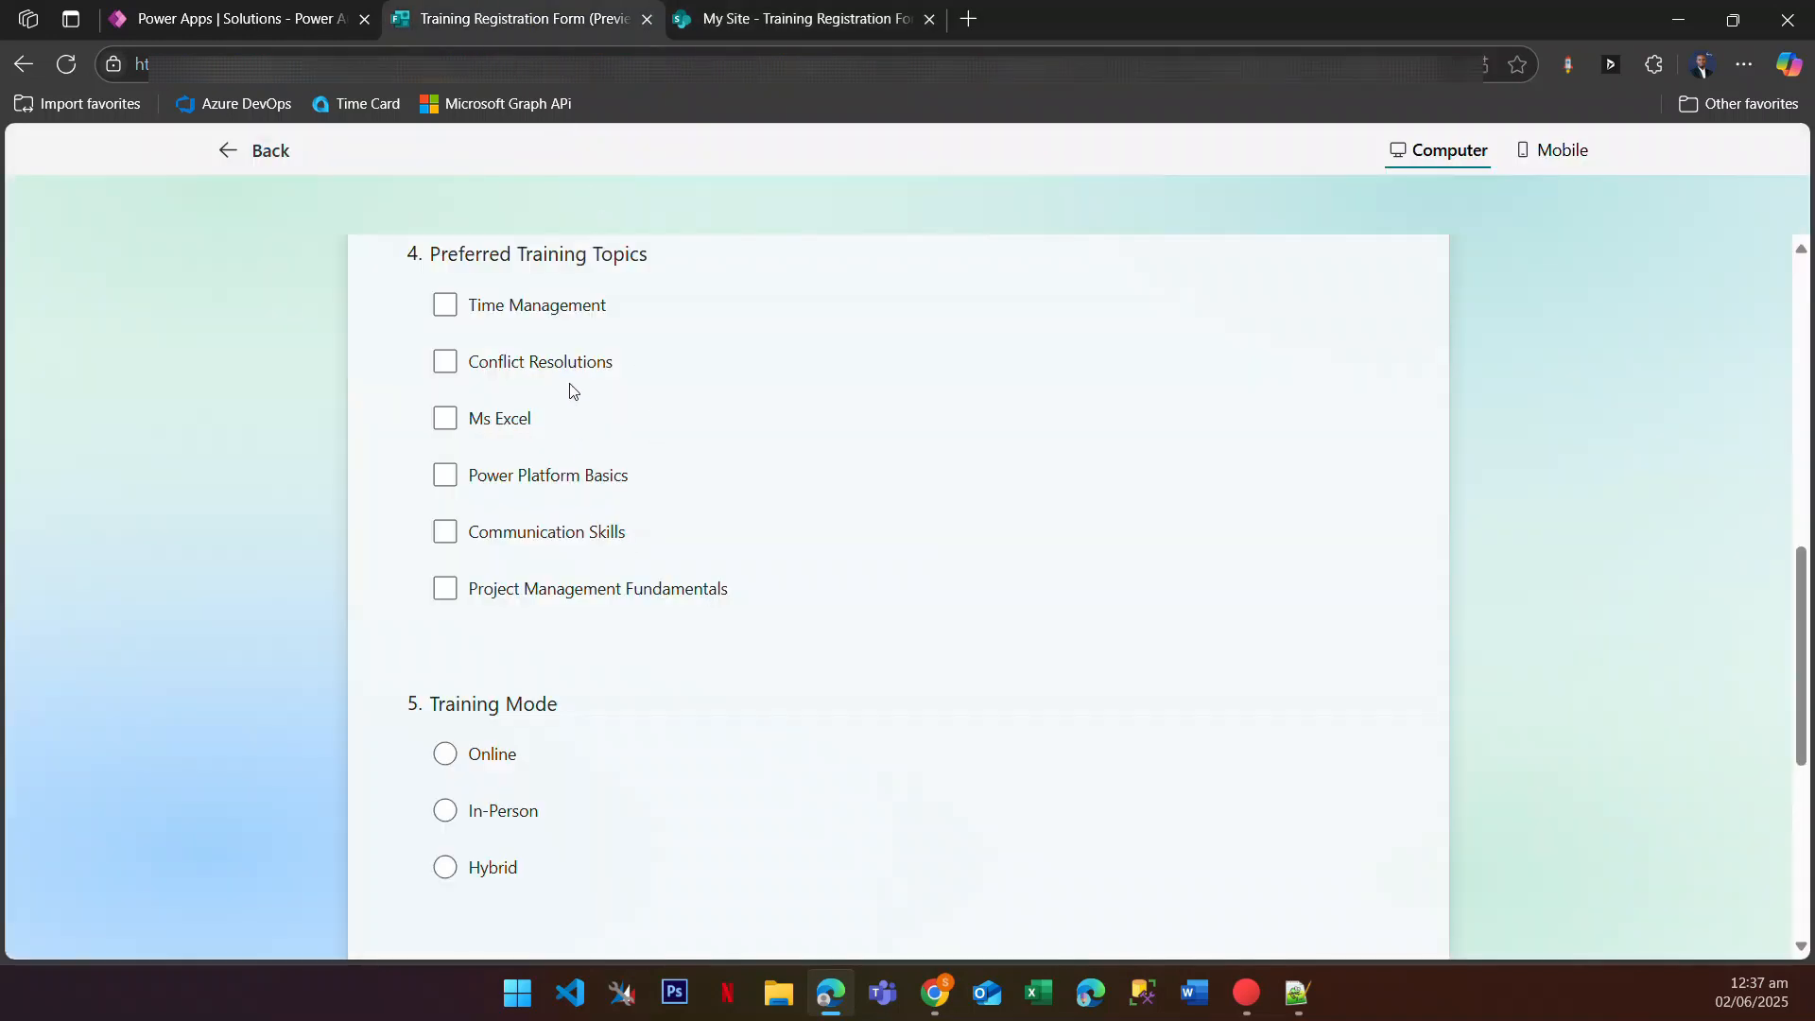
# Step: Copy the form's Conflict Resolutions option text onto the empty line 26 of the Notepad++ notes
pyautogui.click(622, 367)
pyautogui.click(571, 370)
pyautogui.moveTo(621, 369); pyautogui.dragTo(478, 374)
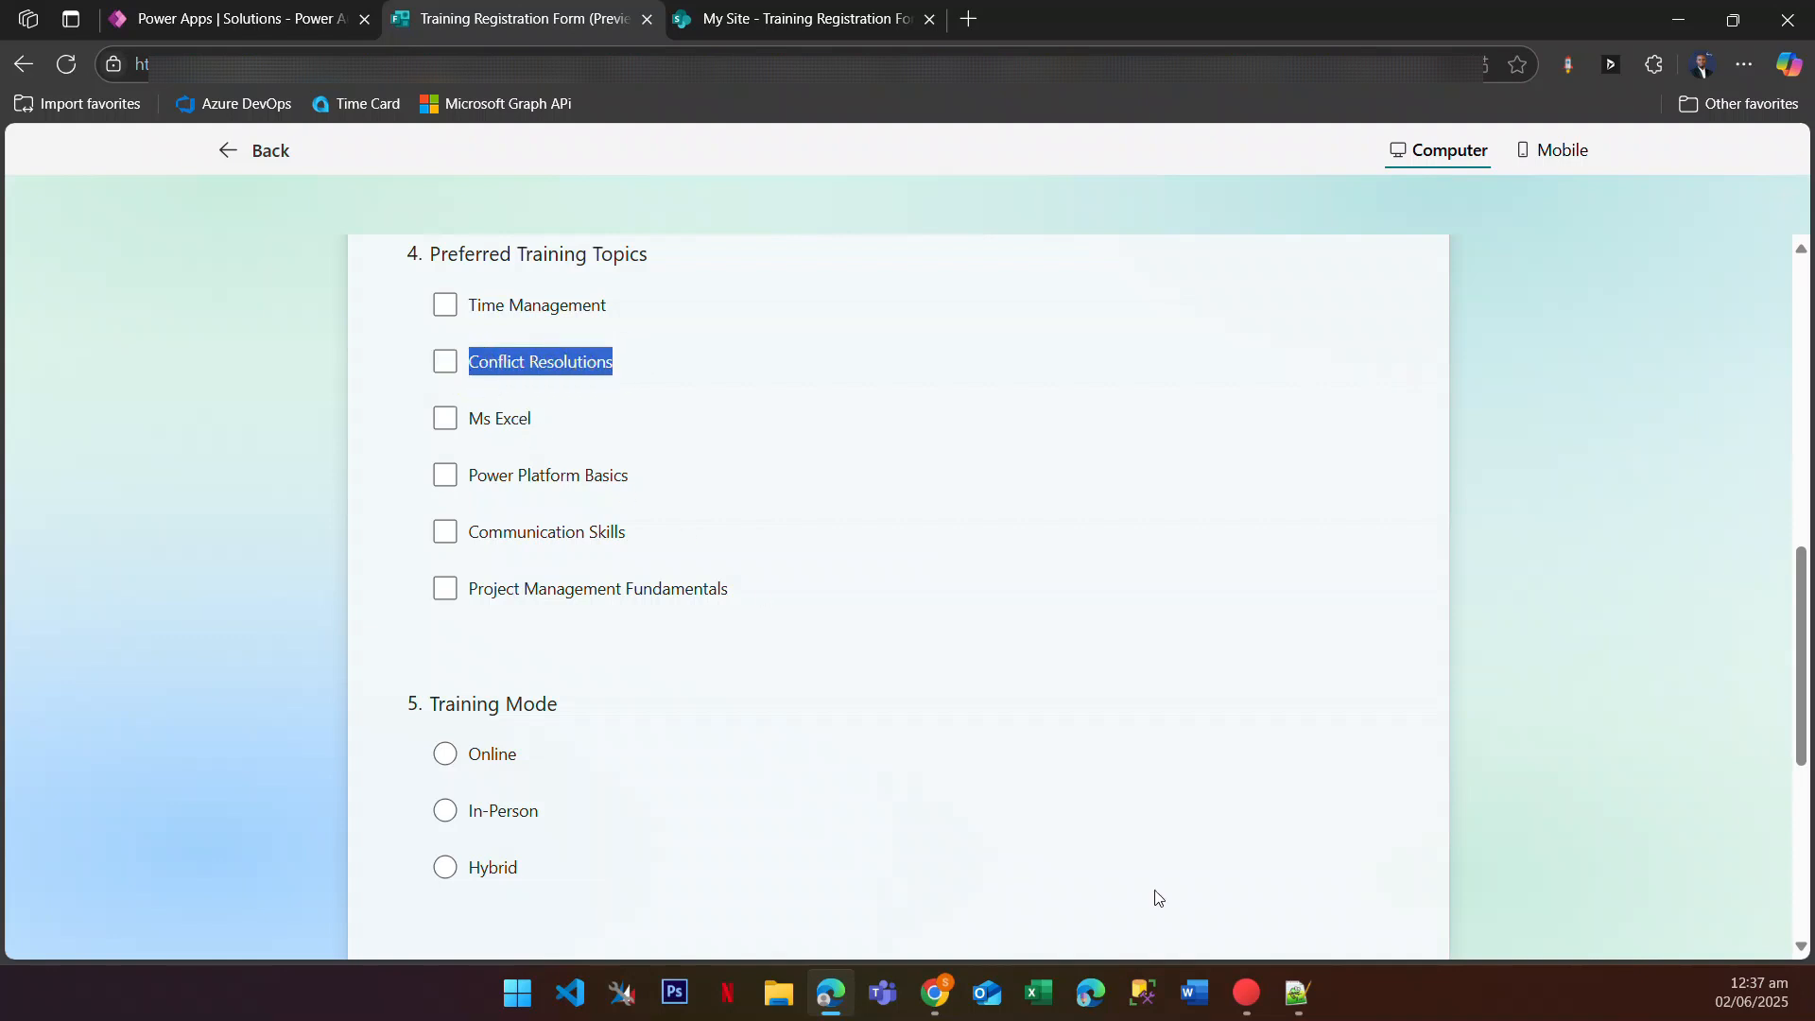
pyautogui.click(1297, 993)
pyautogui.click(401, 544)
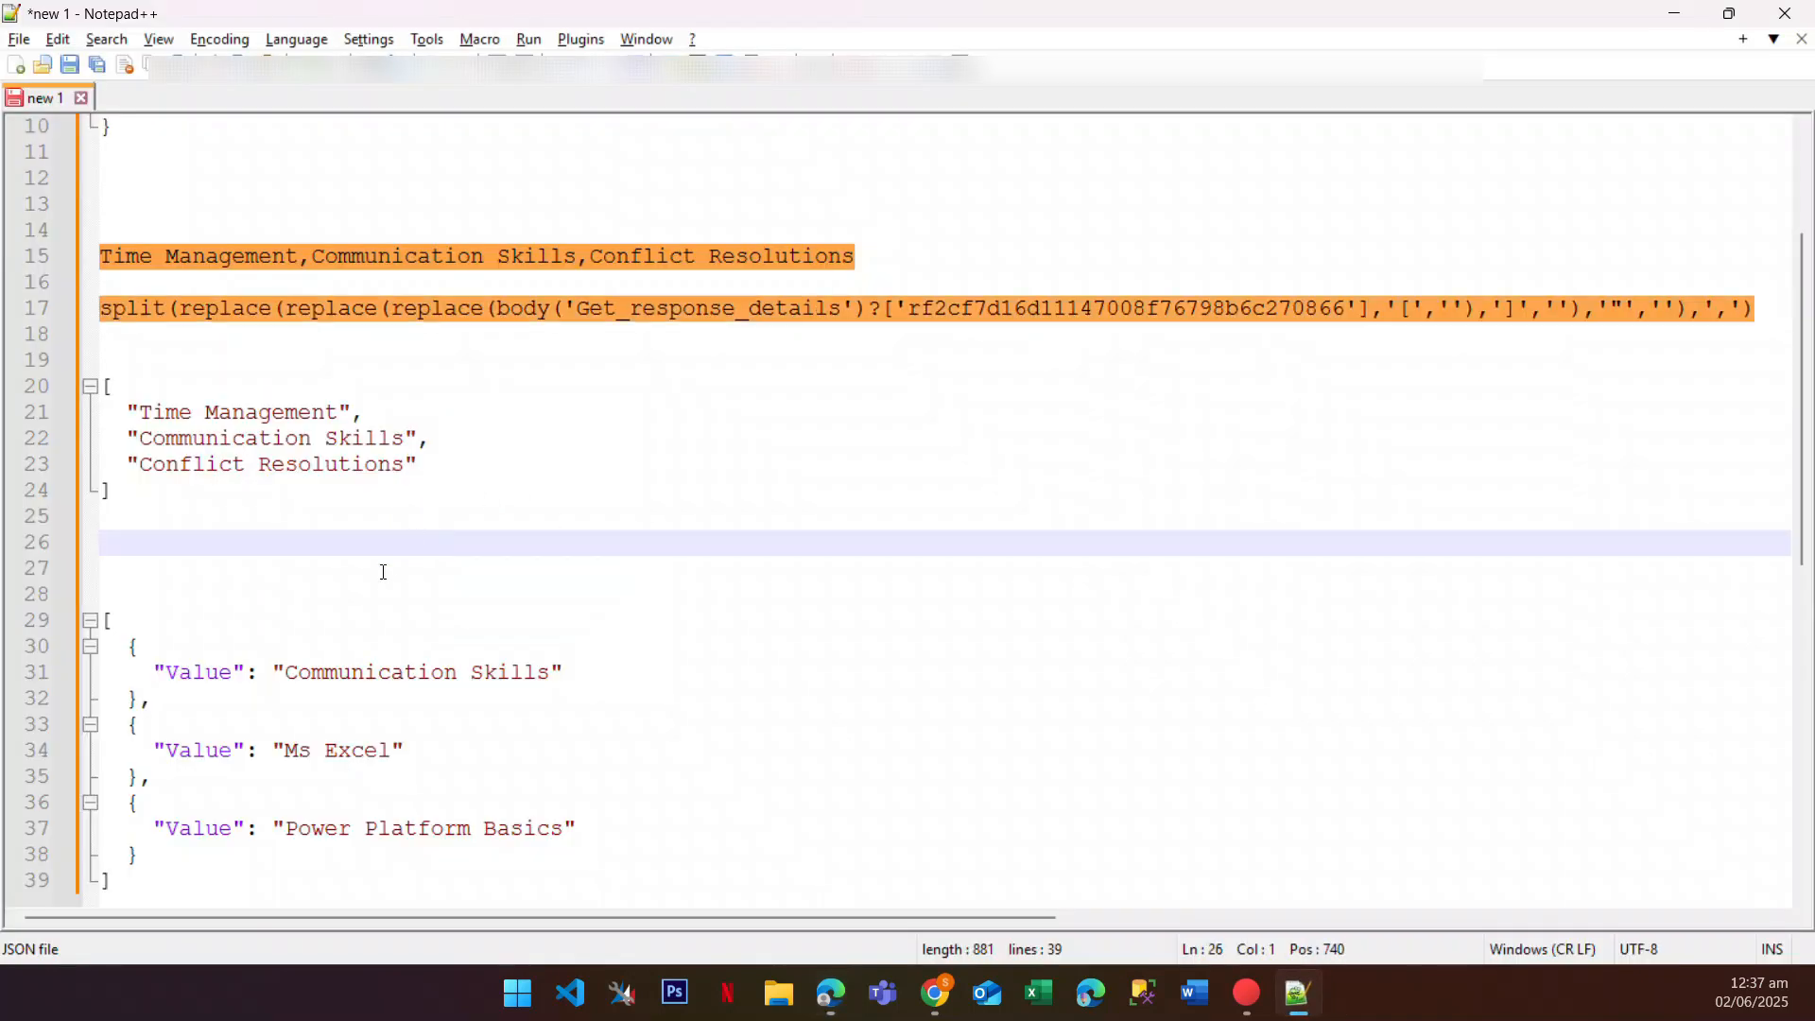
pyautogui.hotkey('ctrl', 'v')
pyautogui.hotkey('alt', 'Tab')
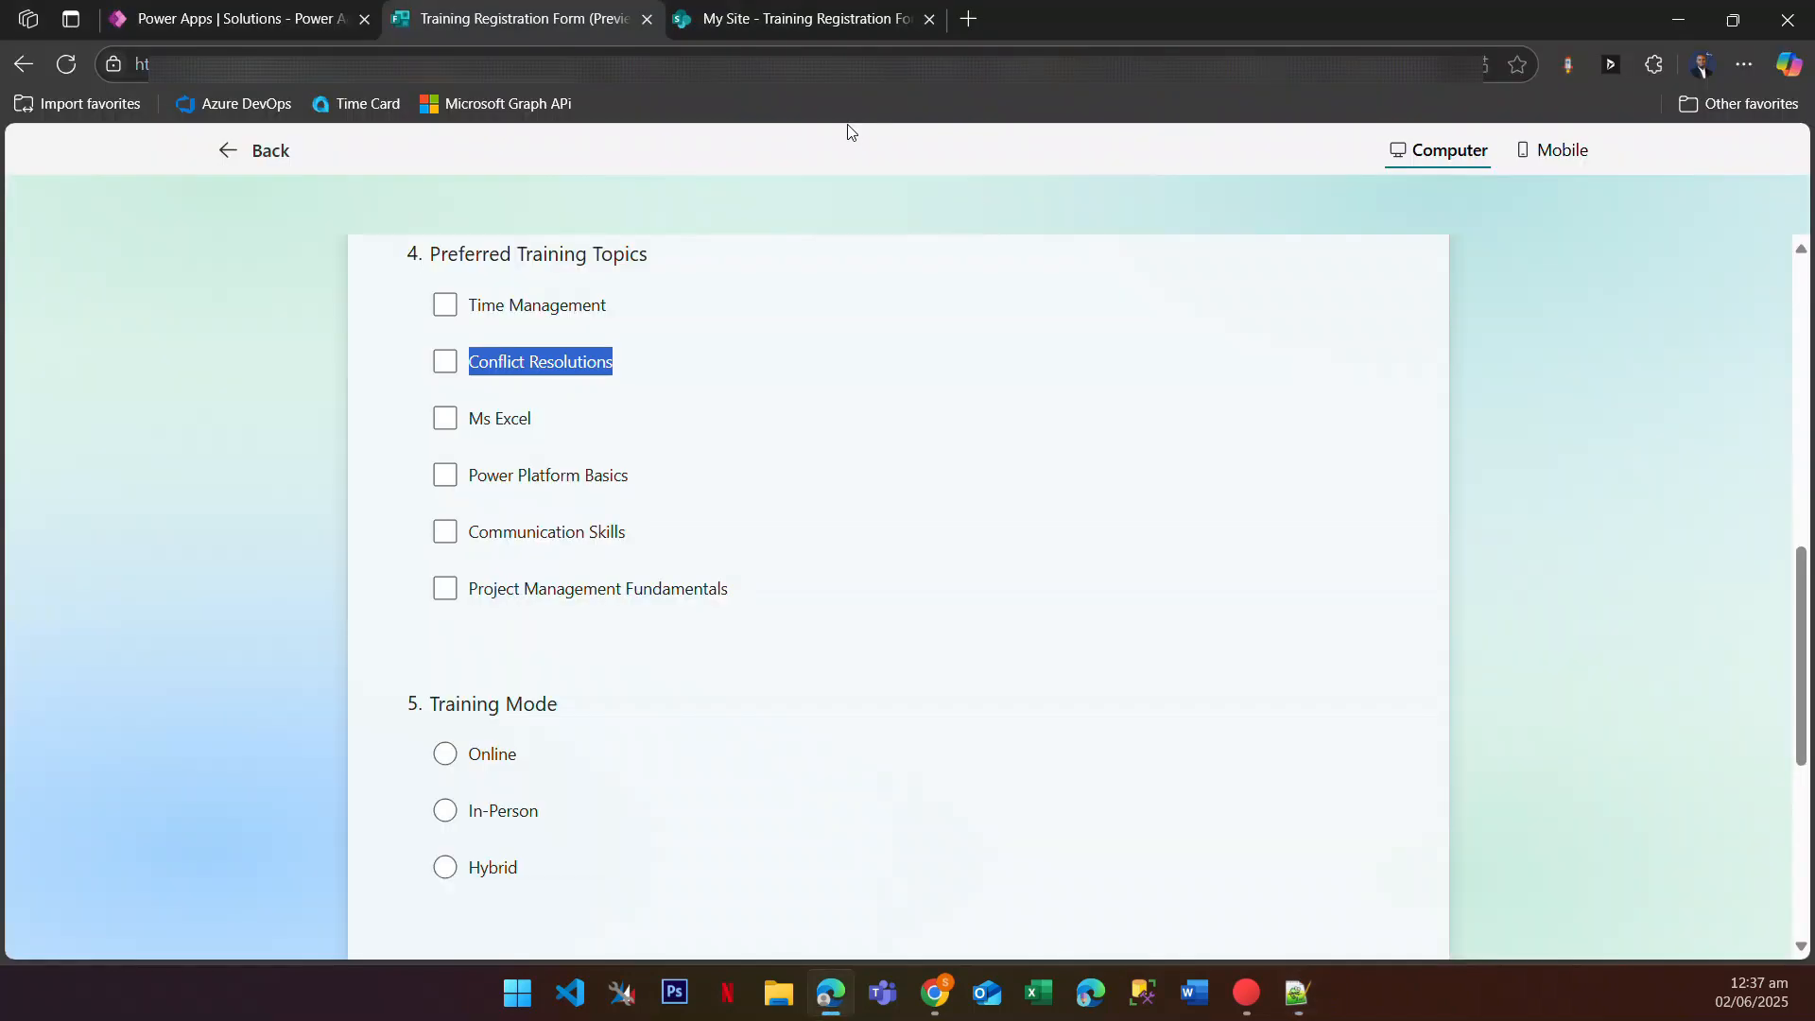
# Step: Copy Conflict Resolutions from the SharePoint item's Training Topics onto a new line below the form's text in Notepad++
pyautogui.click(795, 21)
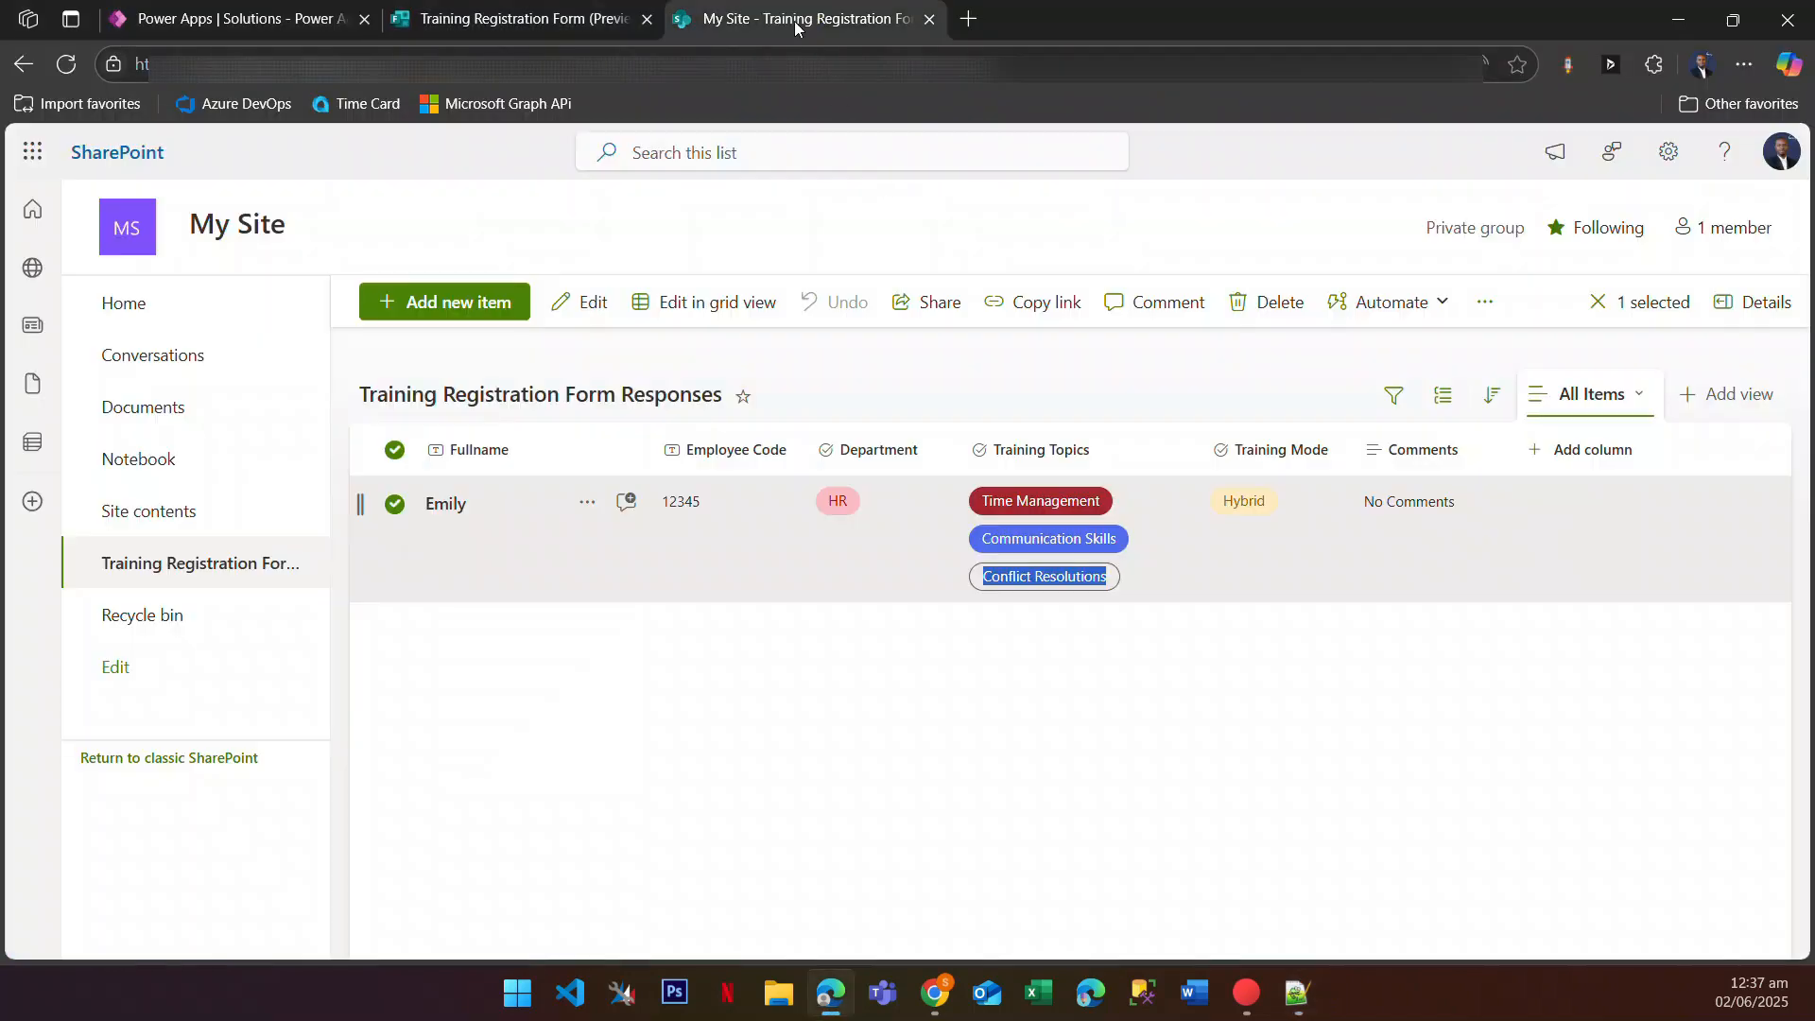
pyautogui.rightClick(1101, 584)
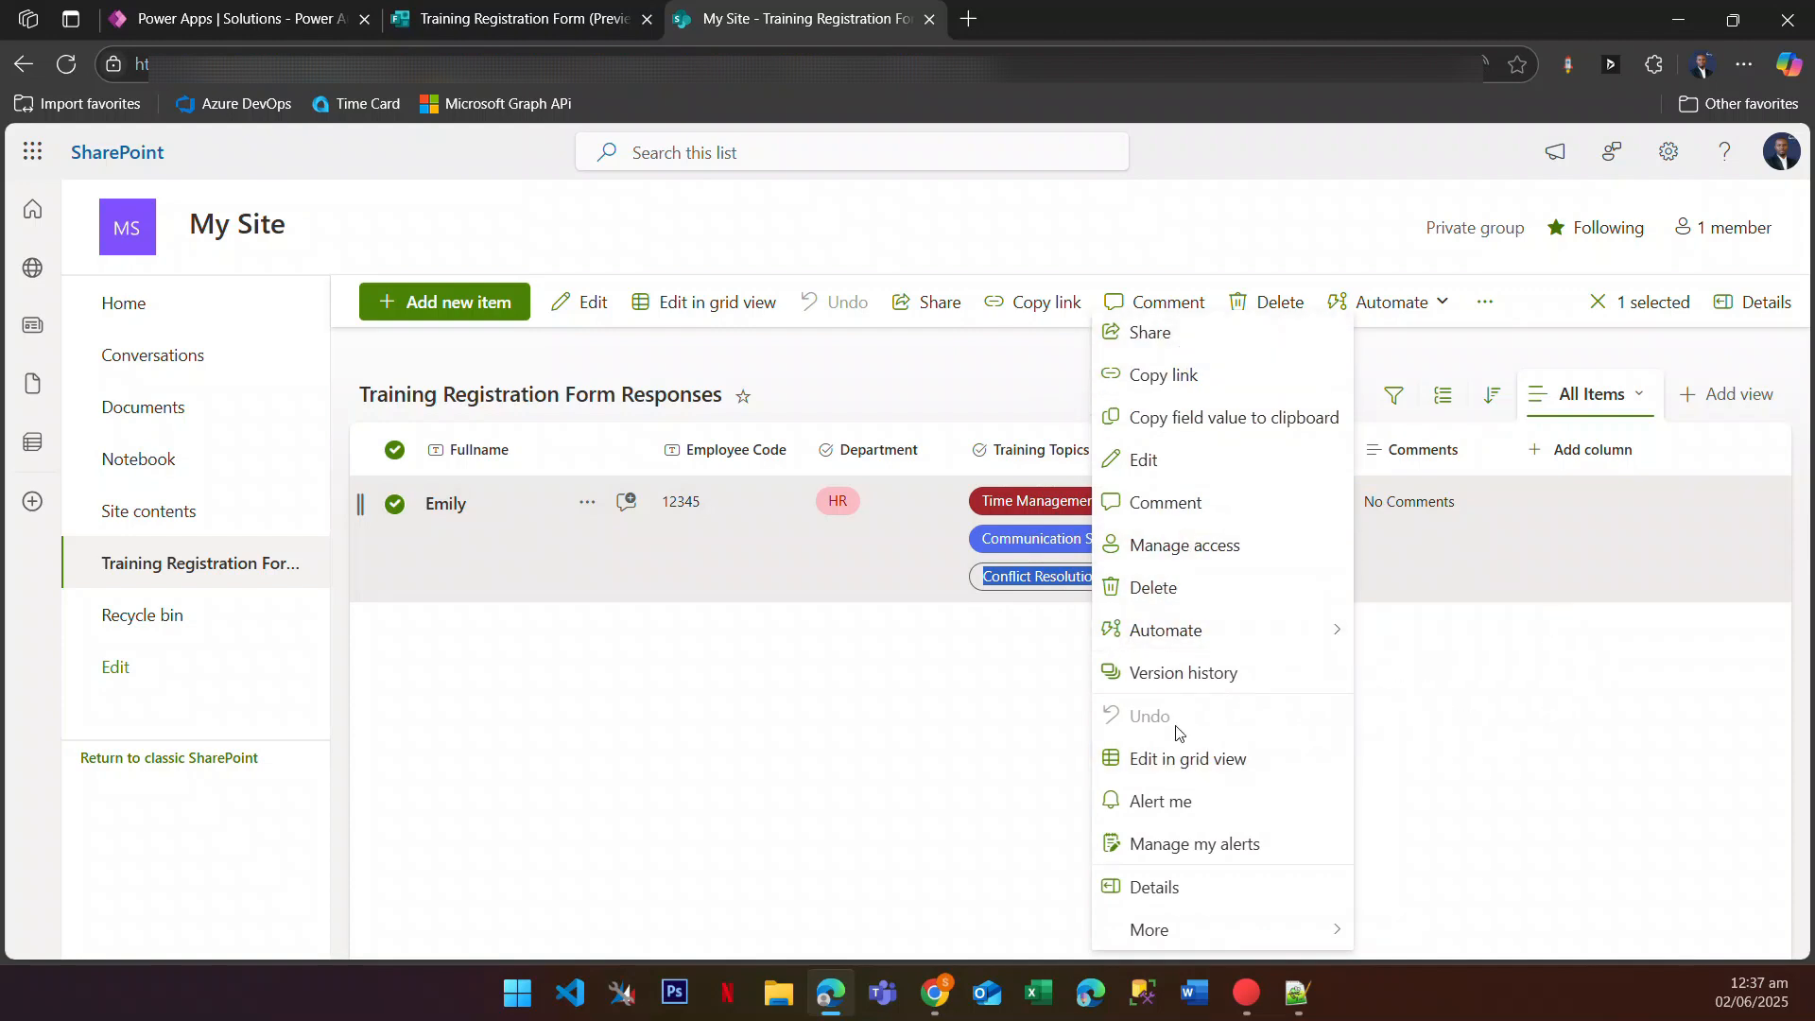
pyautogui.click(1040, 571)
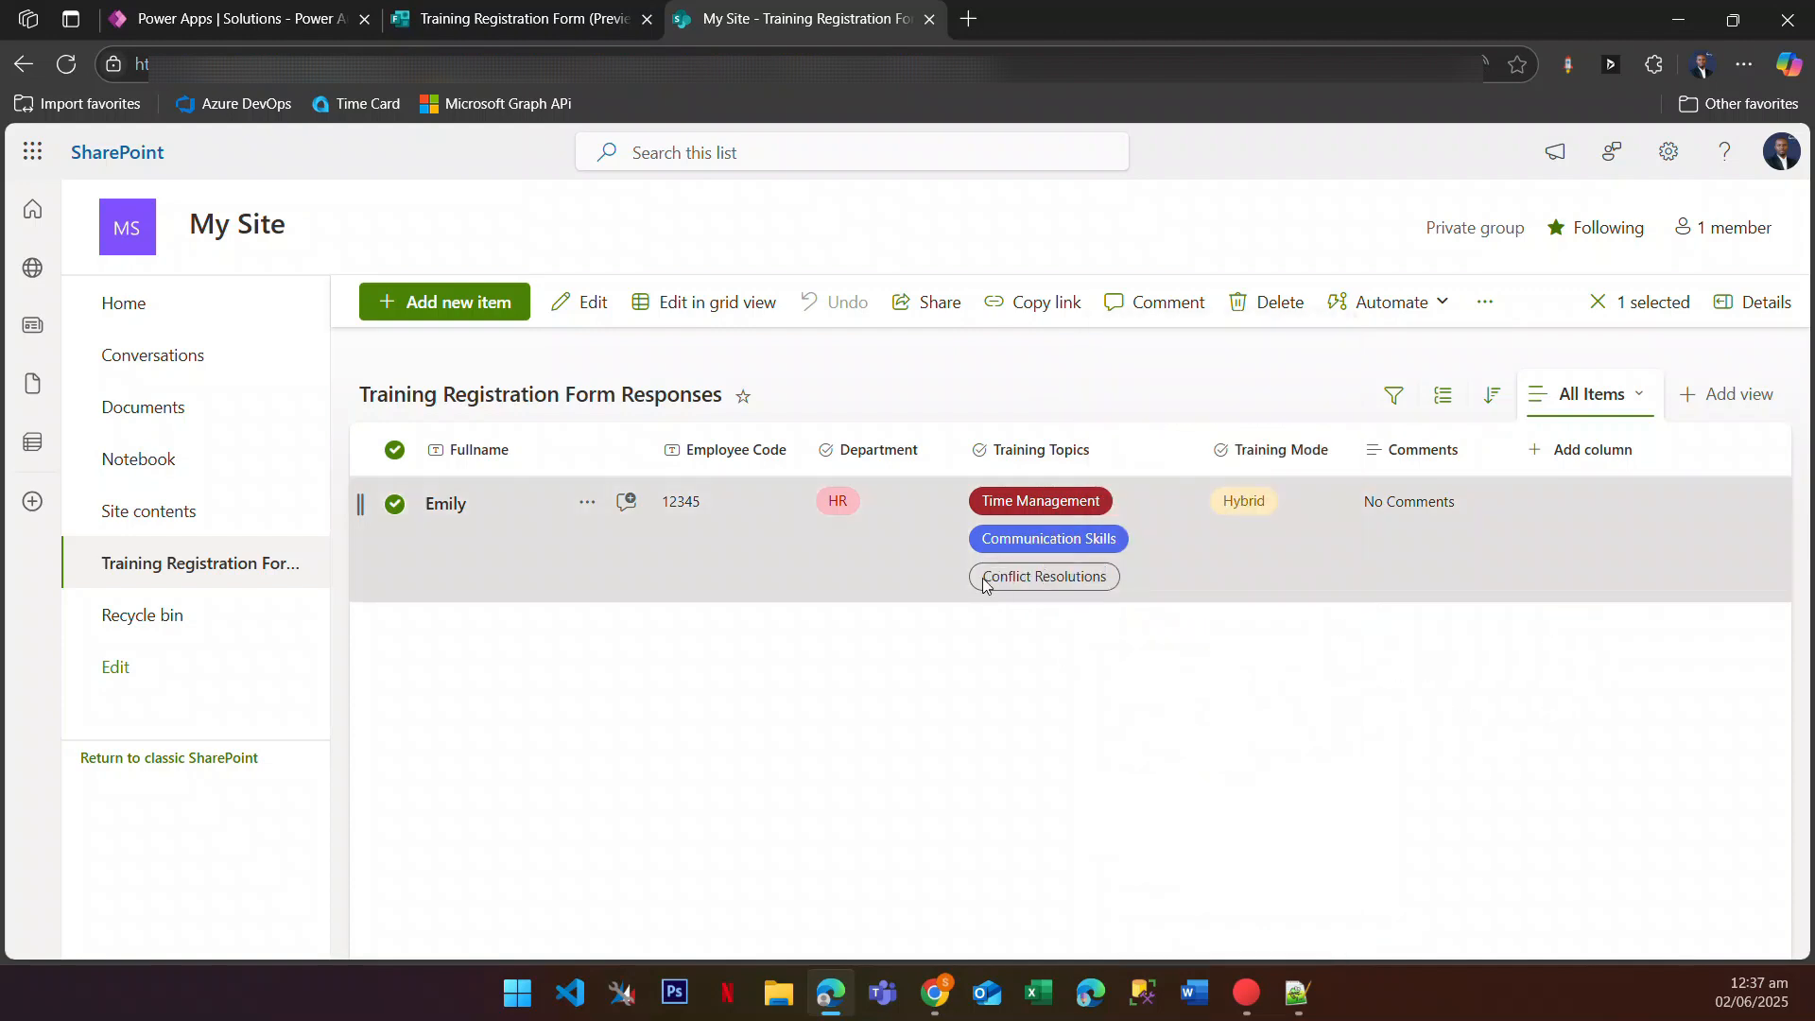
pyautogui.moveTo(983, 584); pyautogui.dragTo(1106, 578)
pyautogui.hotkey('ctrl', 'c')
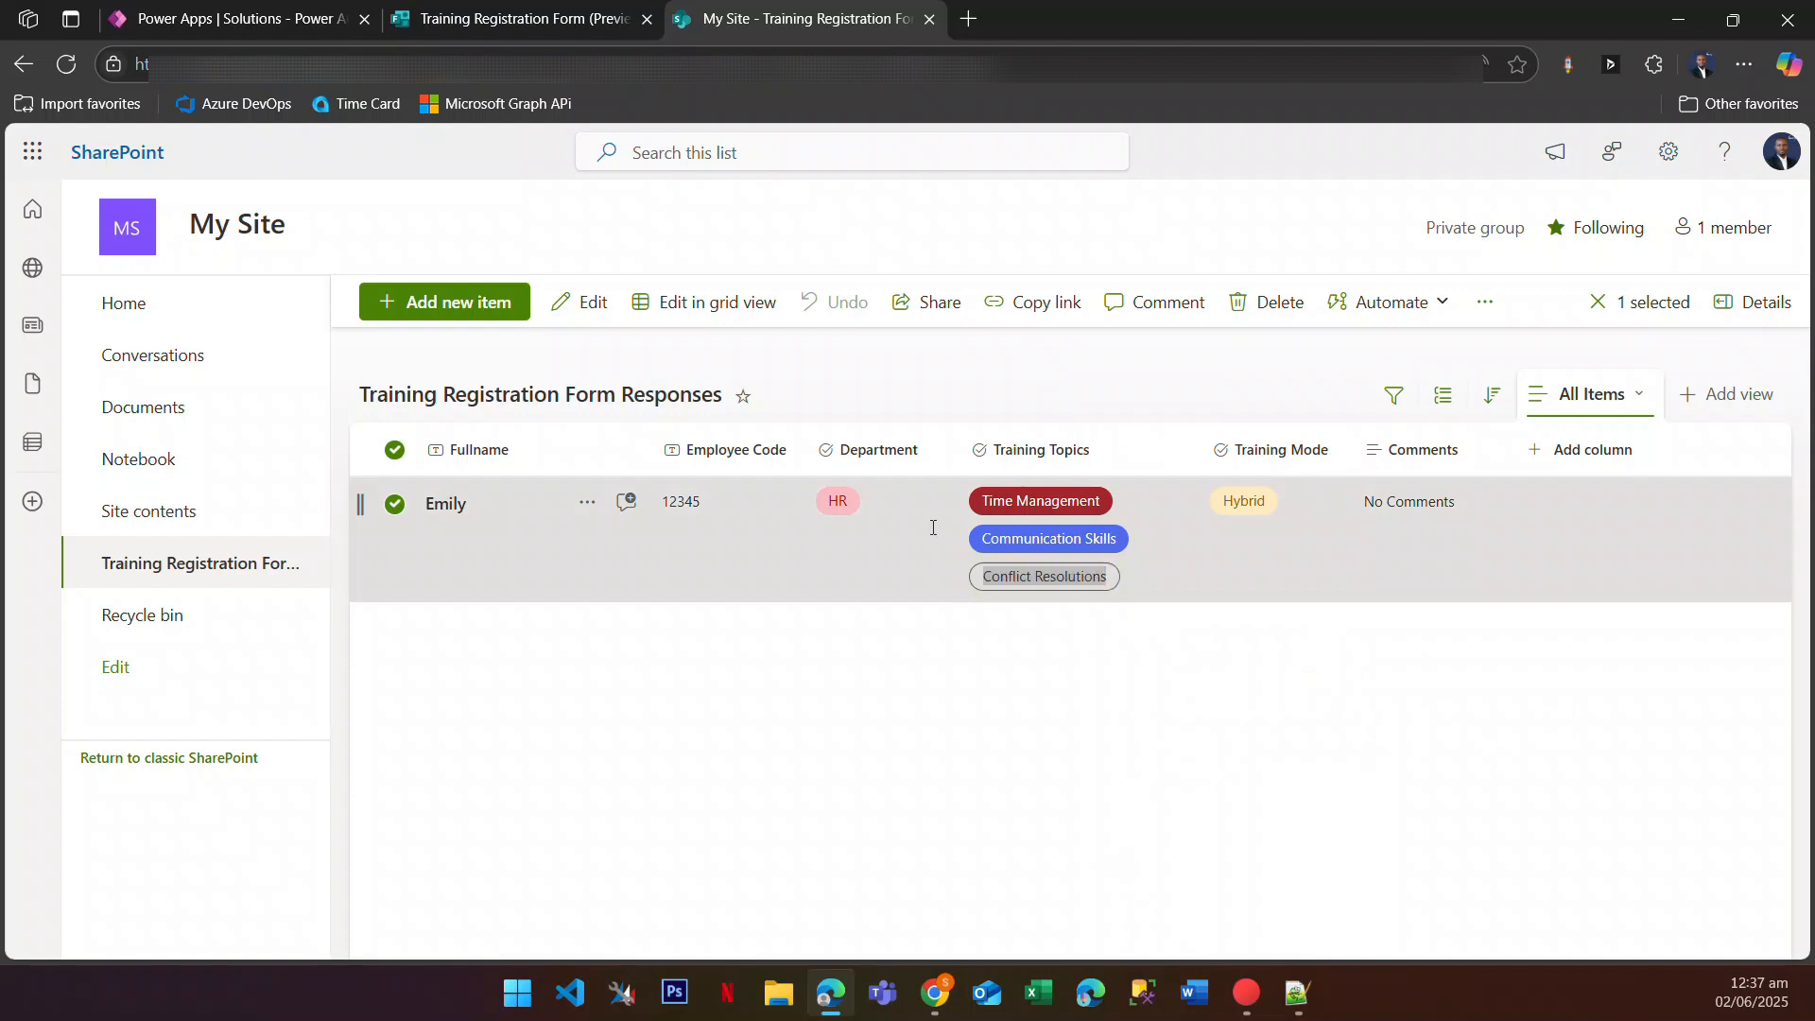
pyautogui.hotkey('alt', 'Tab')
pyautogui.press('Return')
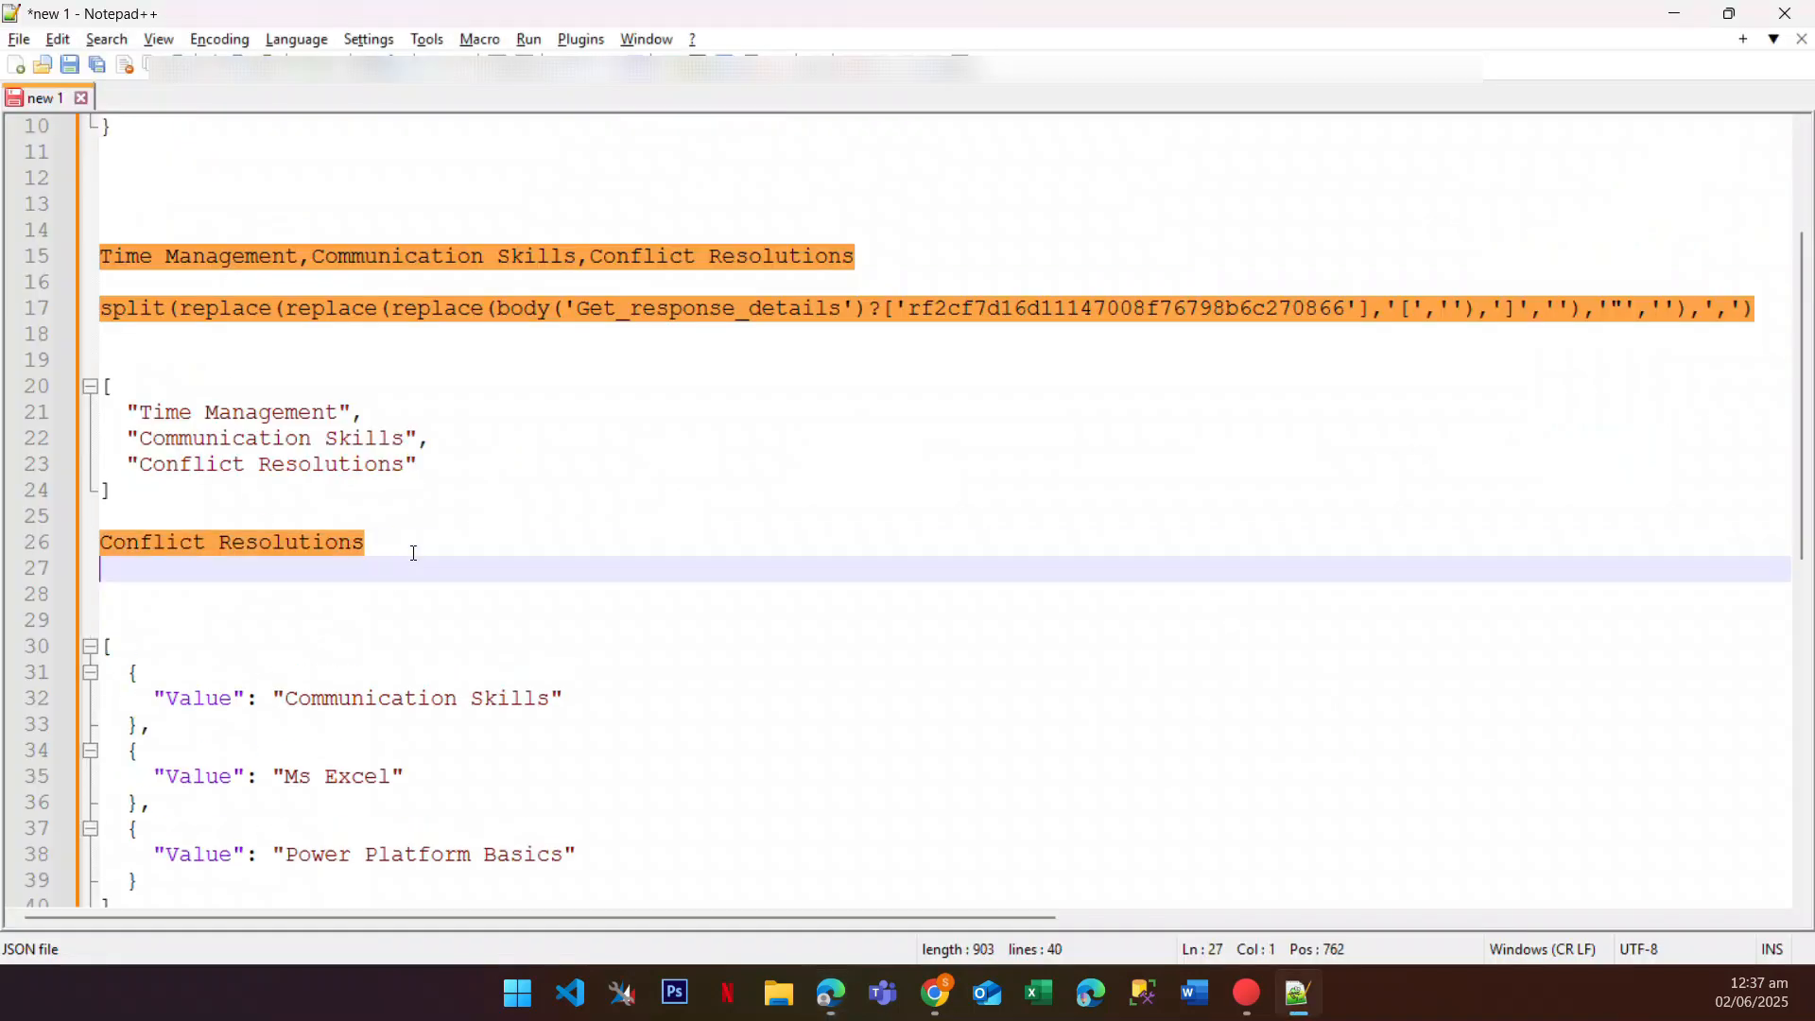
pyautogui.hotkey('ctrl', 'v')
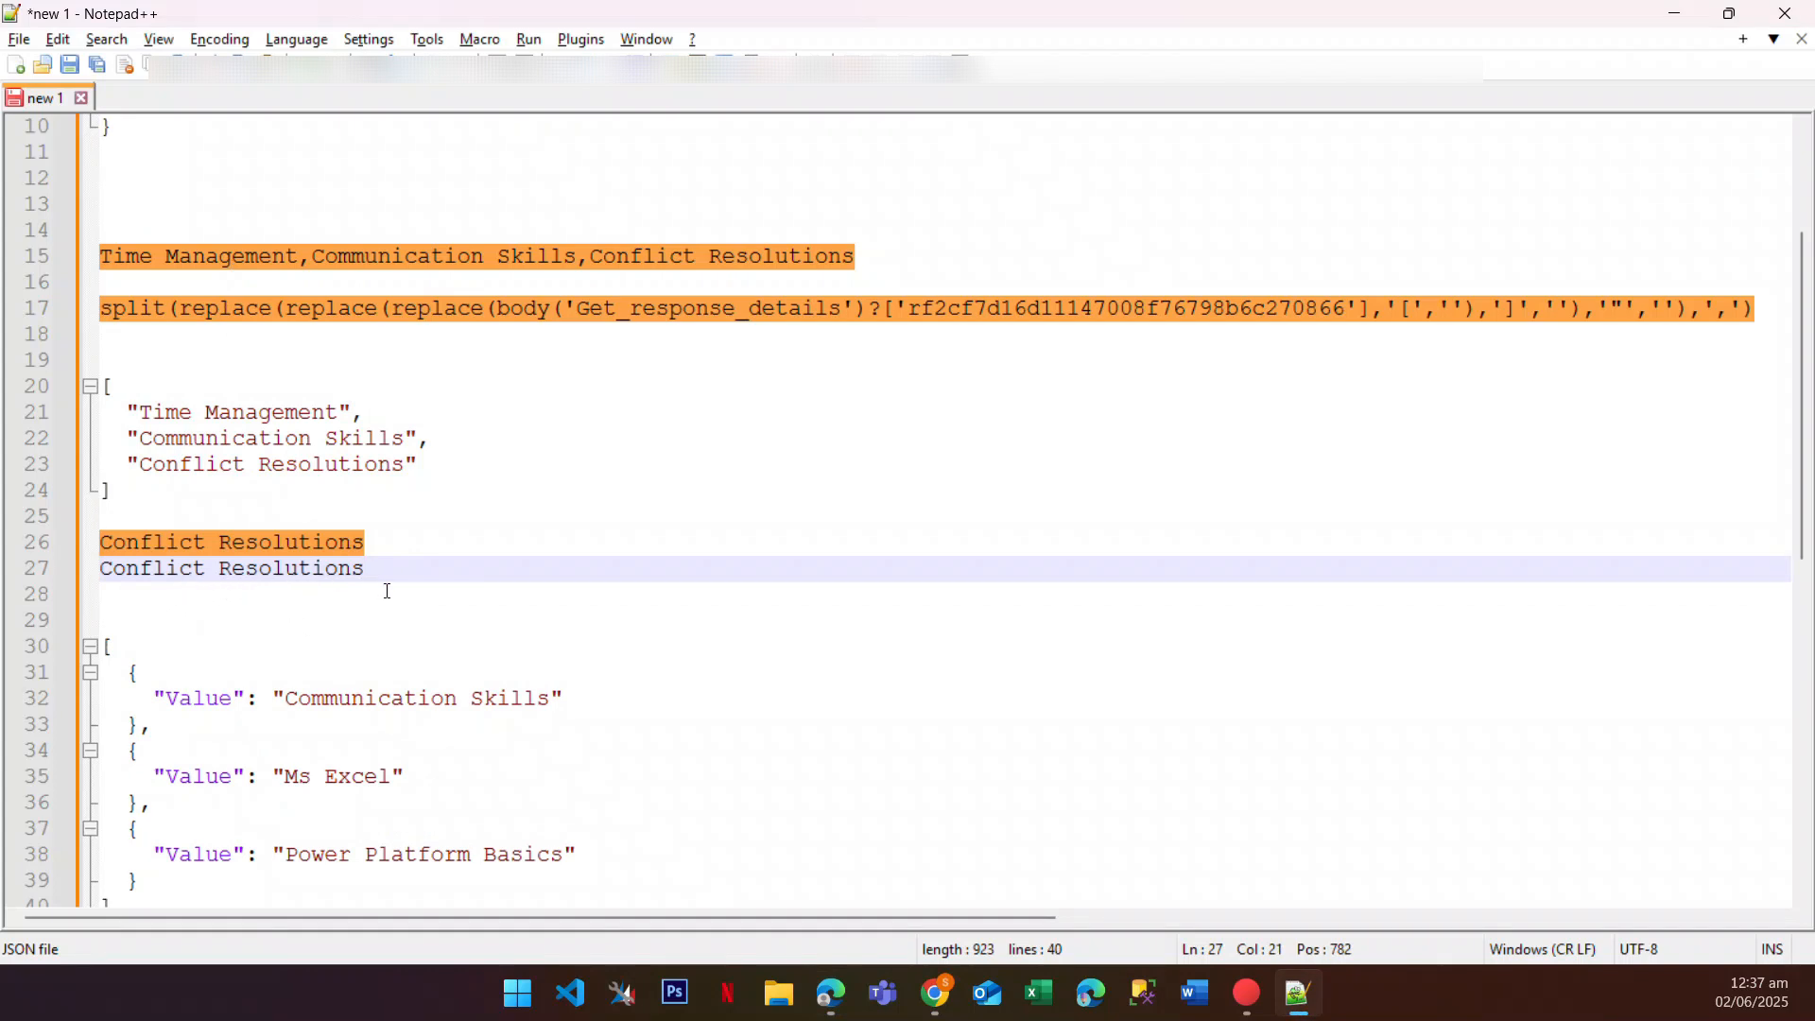
# Step: Compare the two Conflict Resolutions lines in the notes with the topic in the SharePoint list
pyautogui.hotkey('alt', 'Tab')
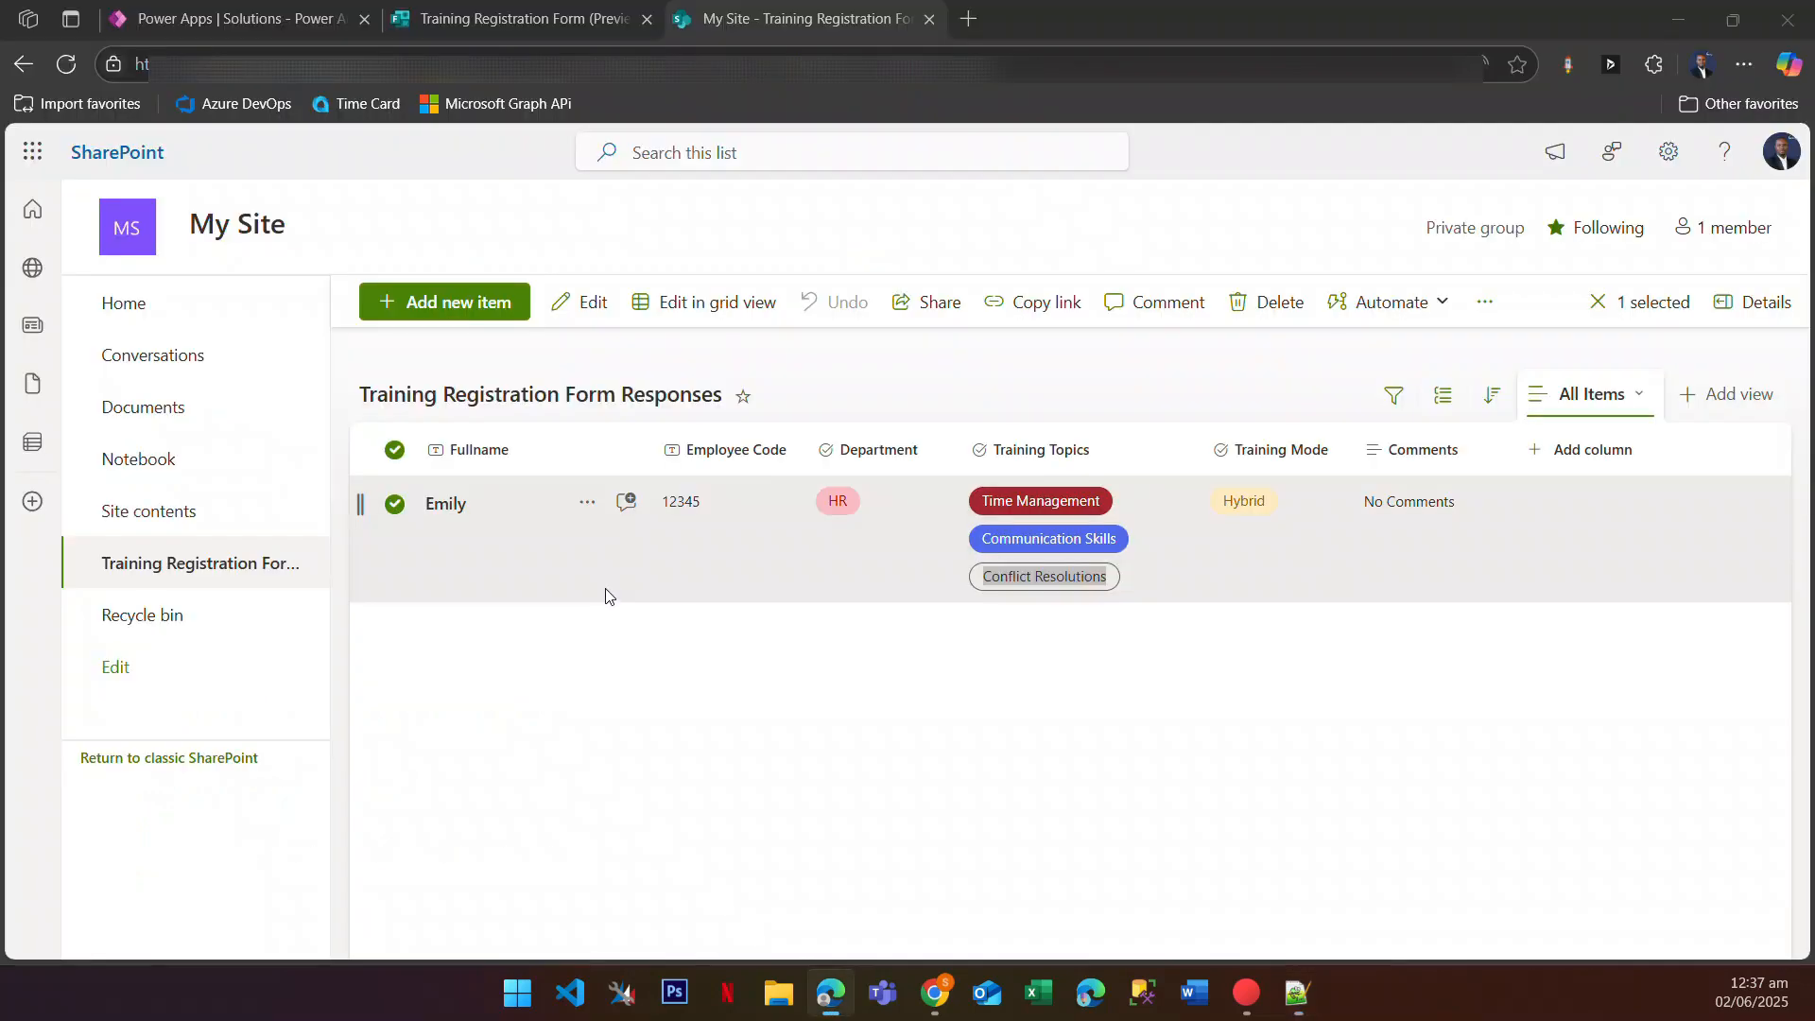
pyautogui.hotkey('alt', 'Tab')
pyautogui.hotkey('alt', 'Tab')
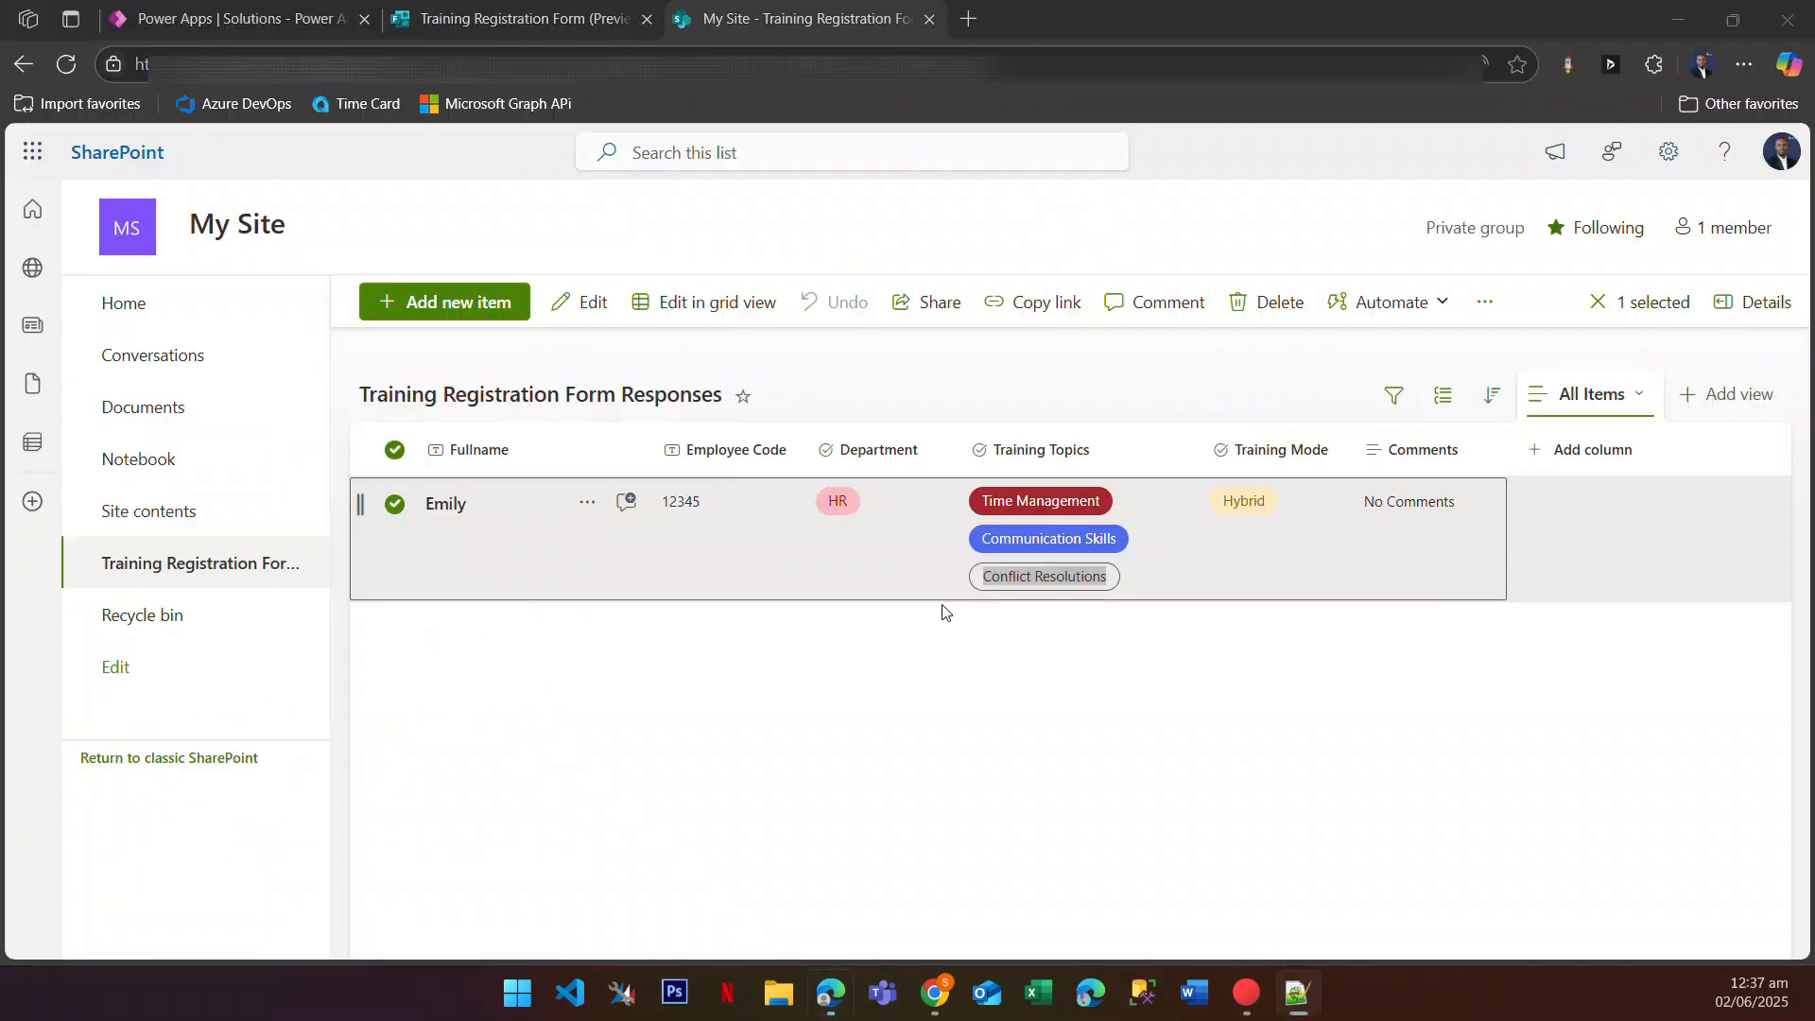
pyautogui.hotkey('alt', 'Tab')
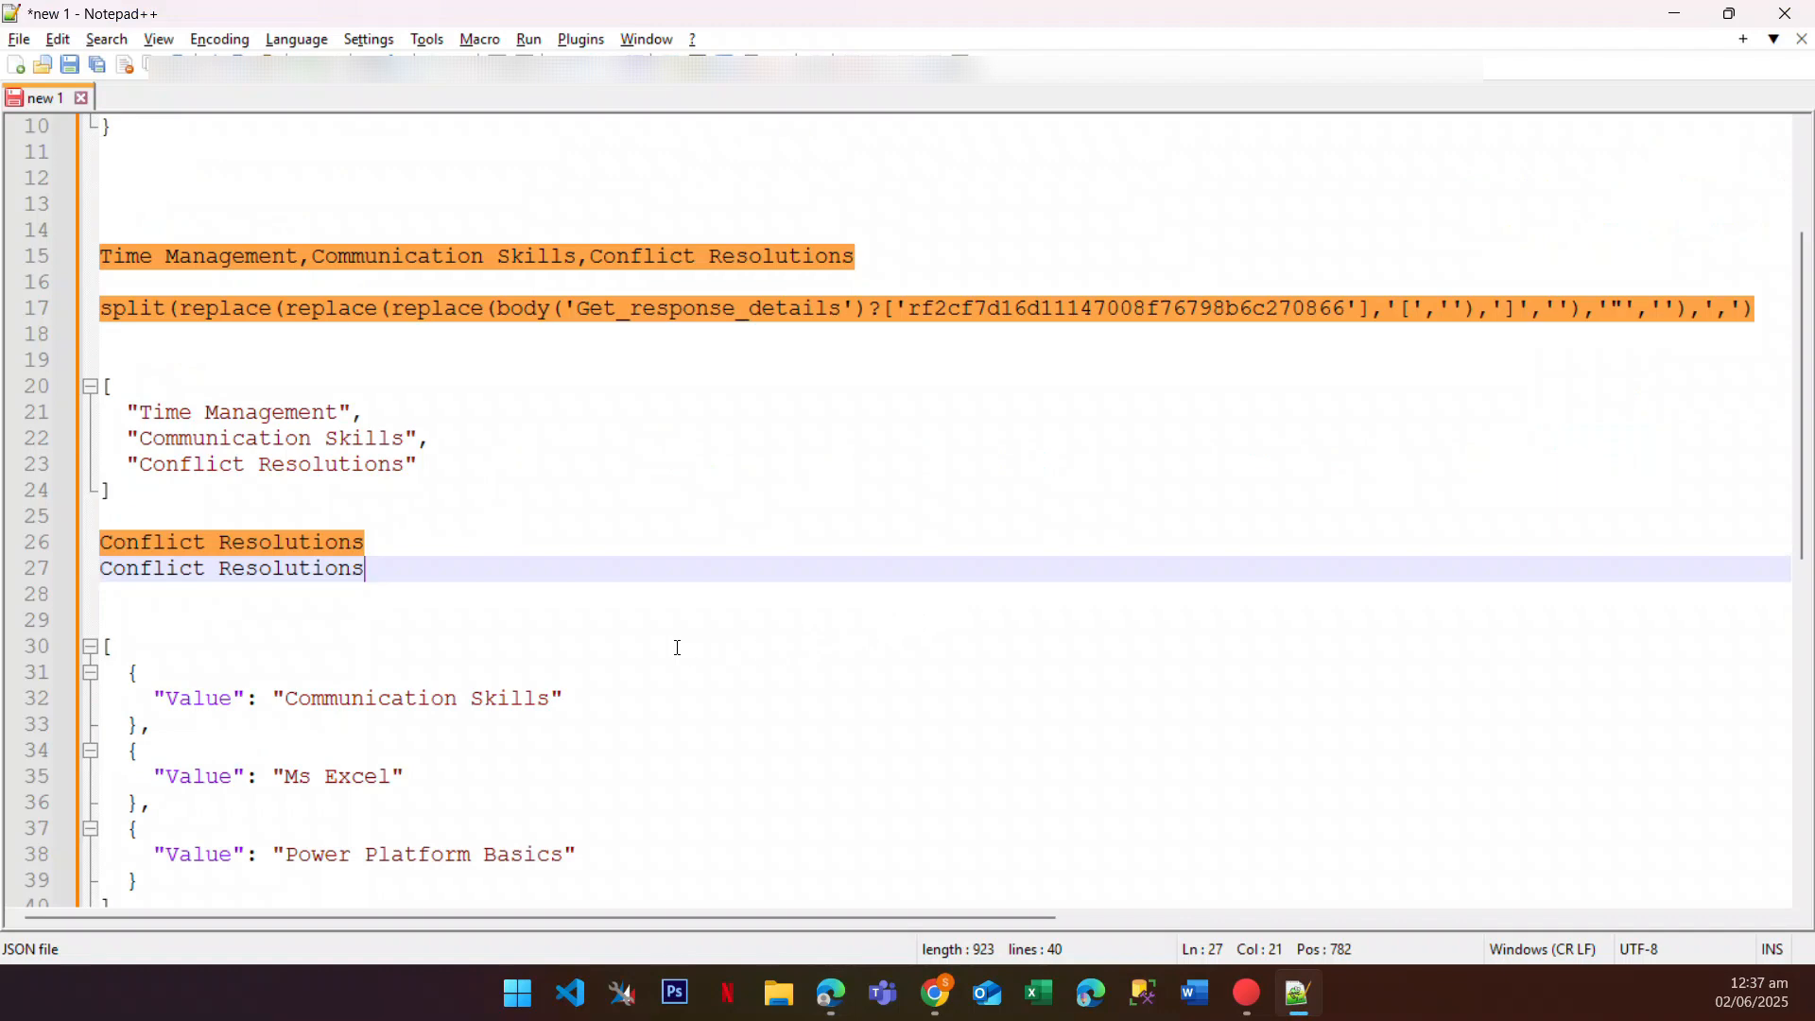
pyautogui.hotkey('alt', 'Tab')
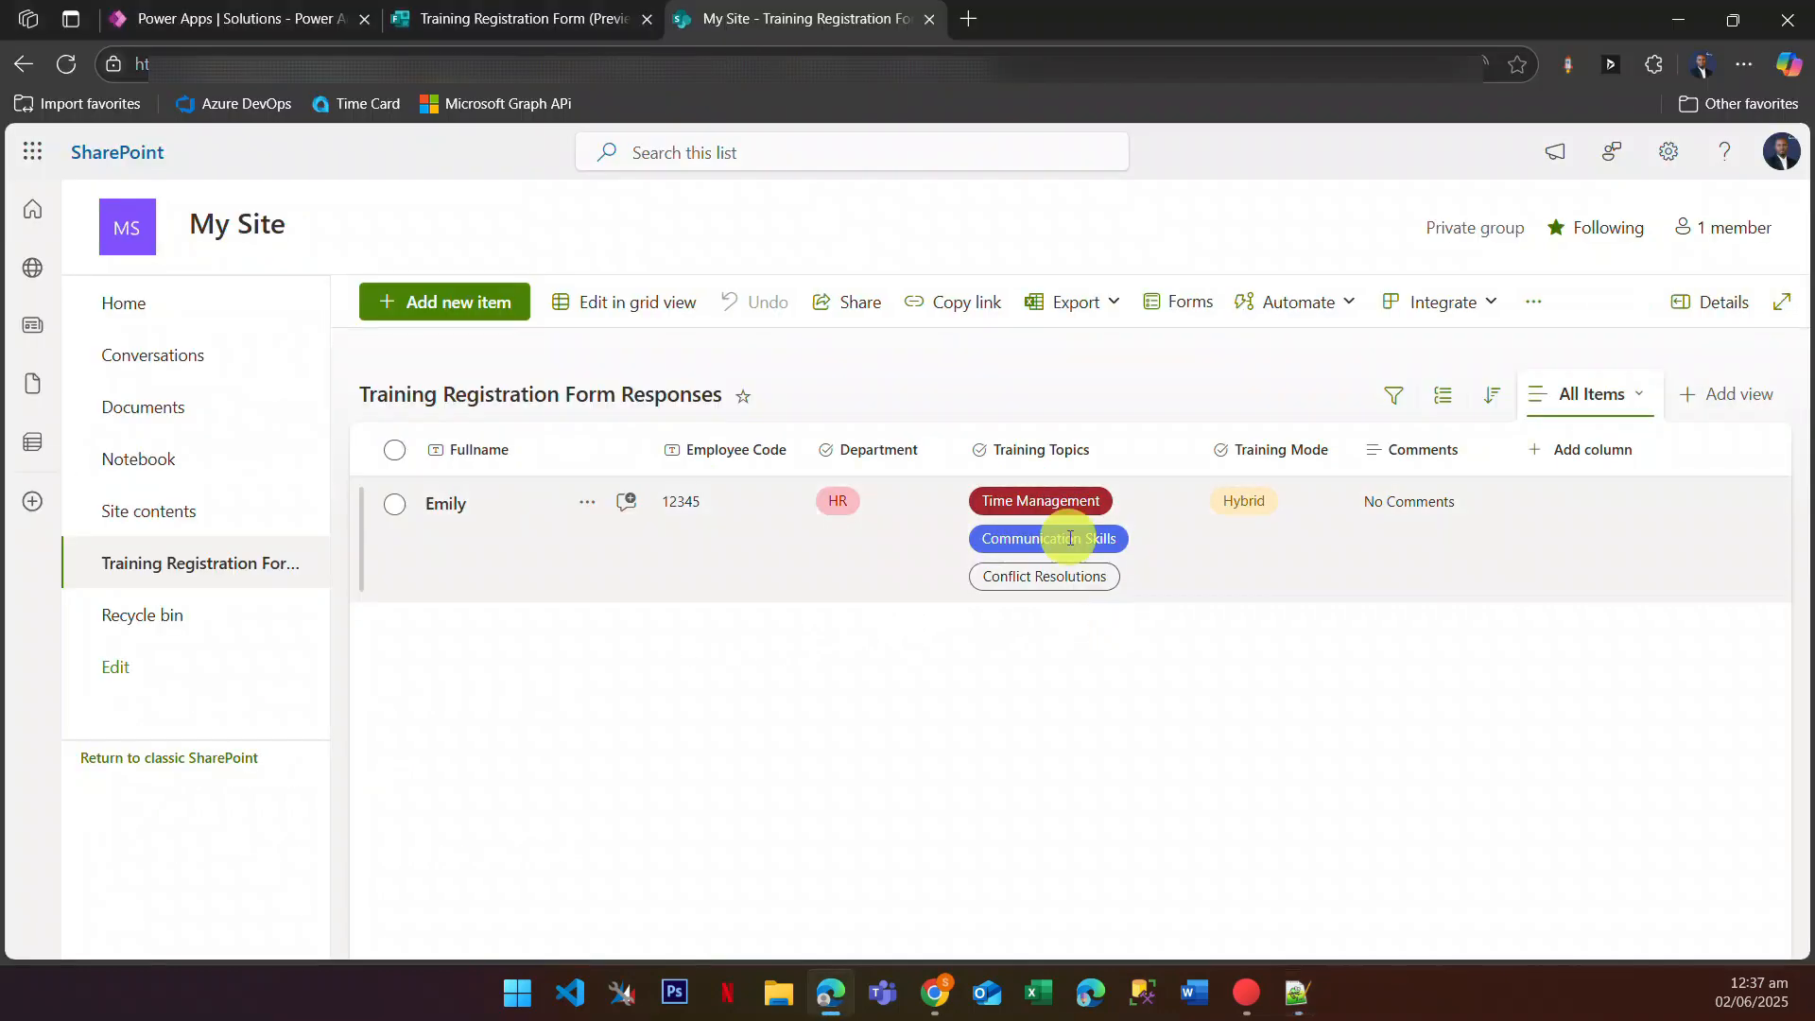
# Step: Open the SharePoint item's details and remove Conflict Resolutions from its Training Topics
pyautogui.doubleClick(1070, 538)
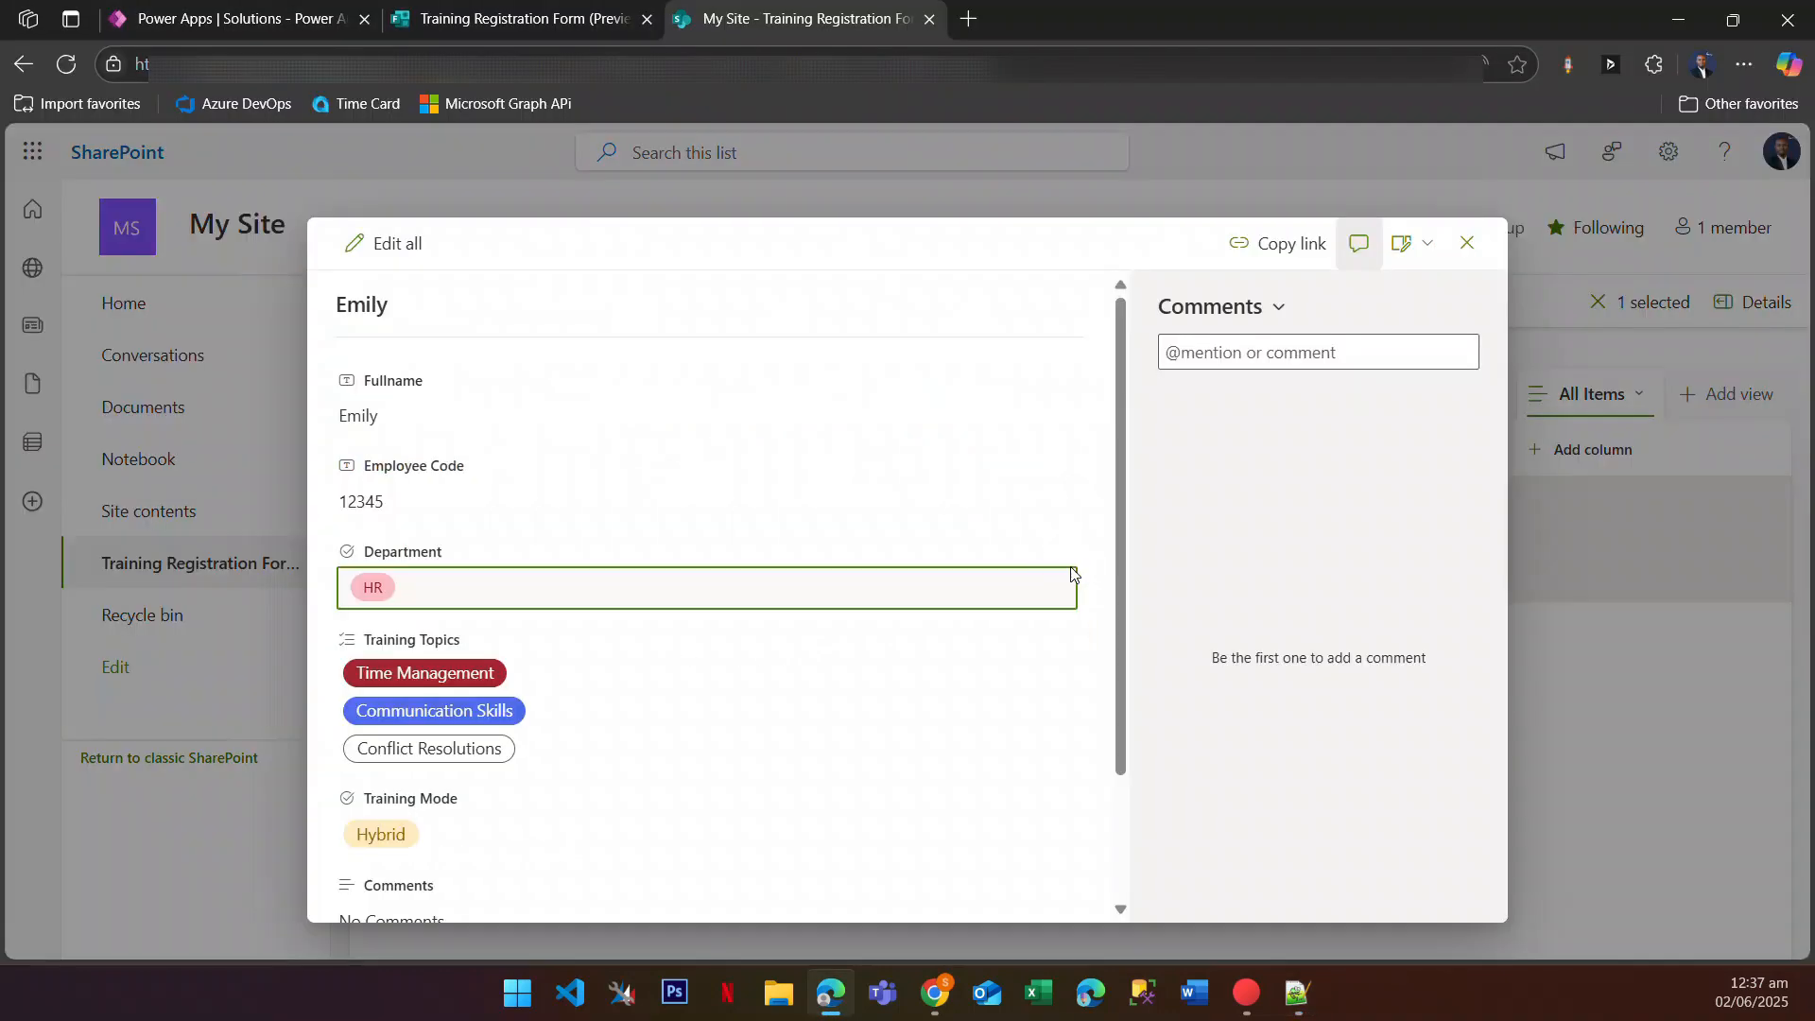
pyautogui.click(870, 621)
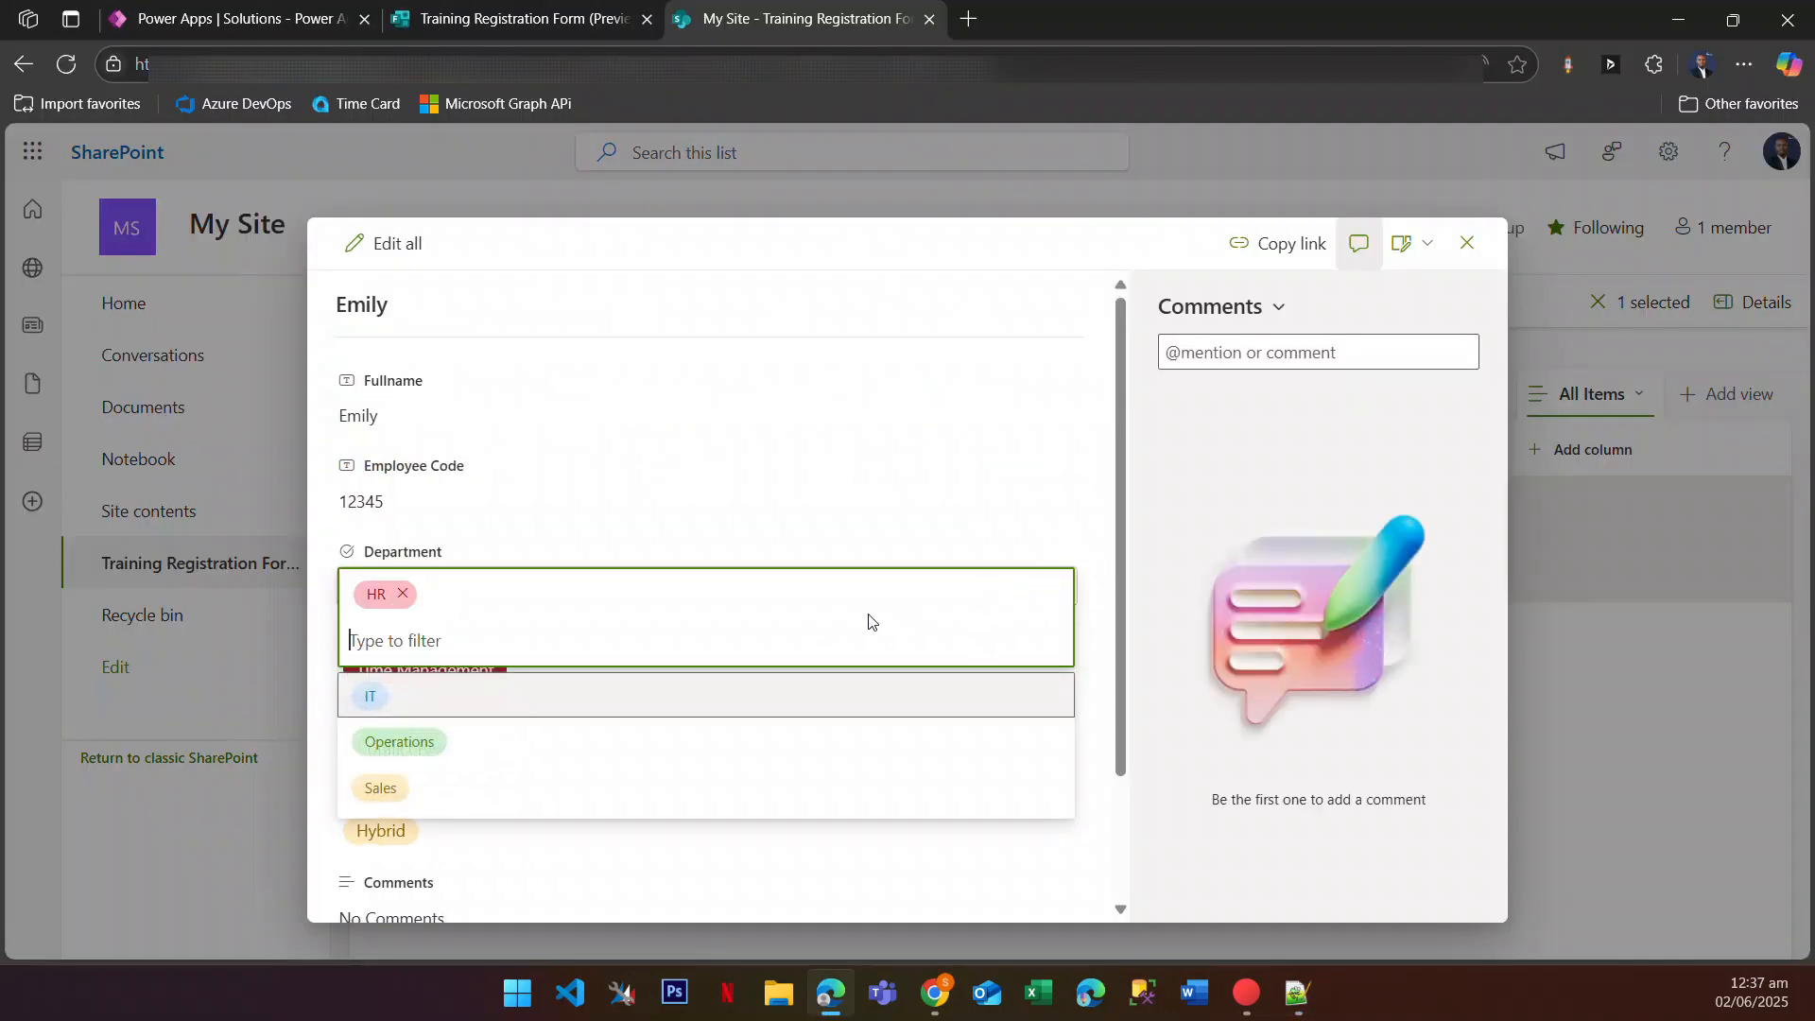
pyautogui.click(619, 495)
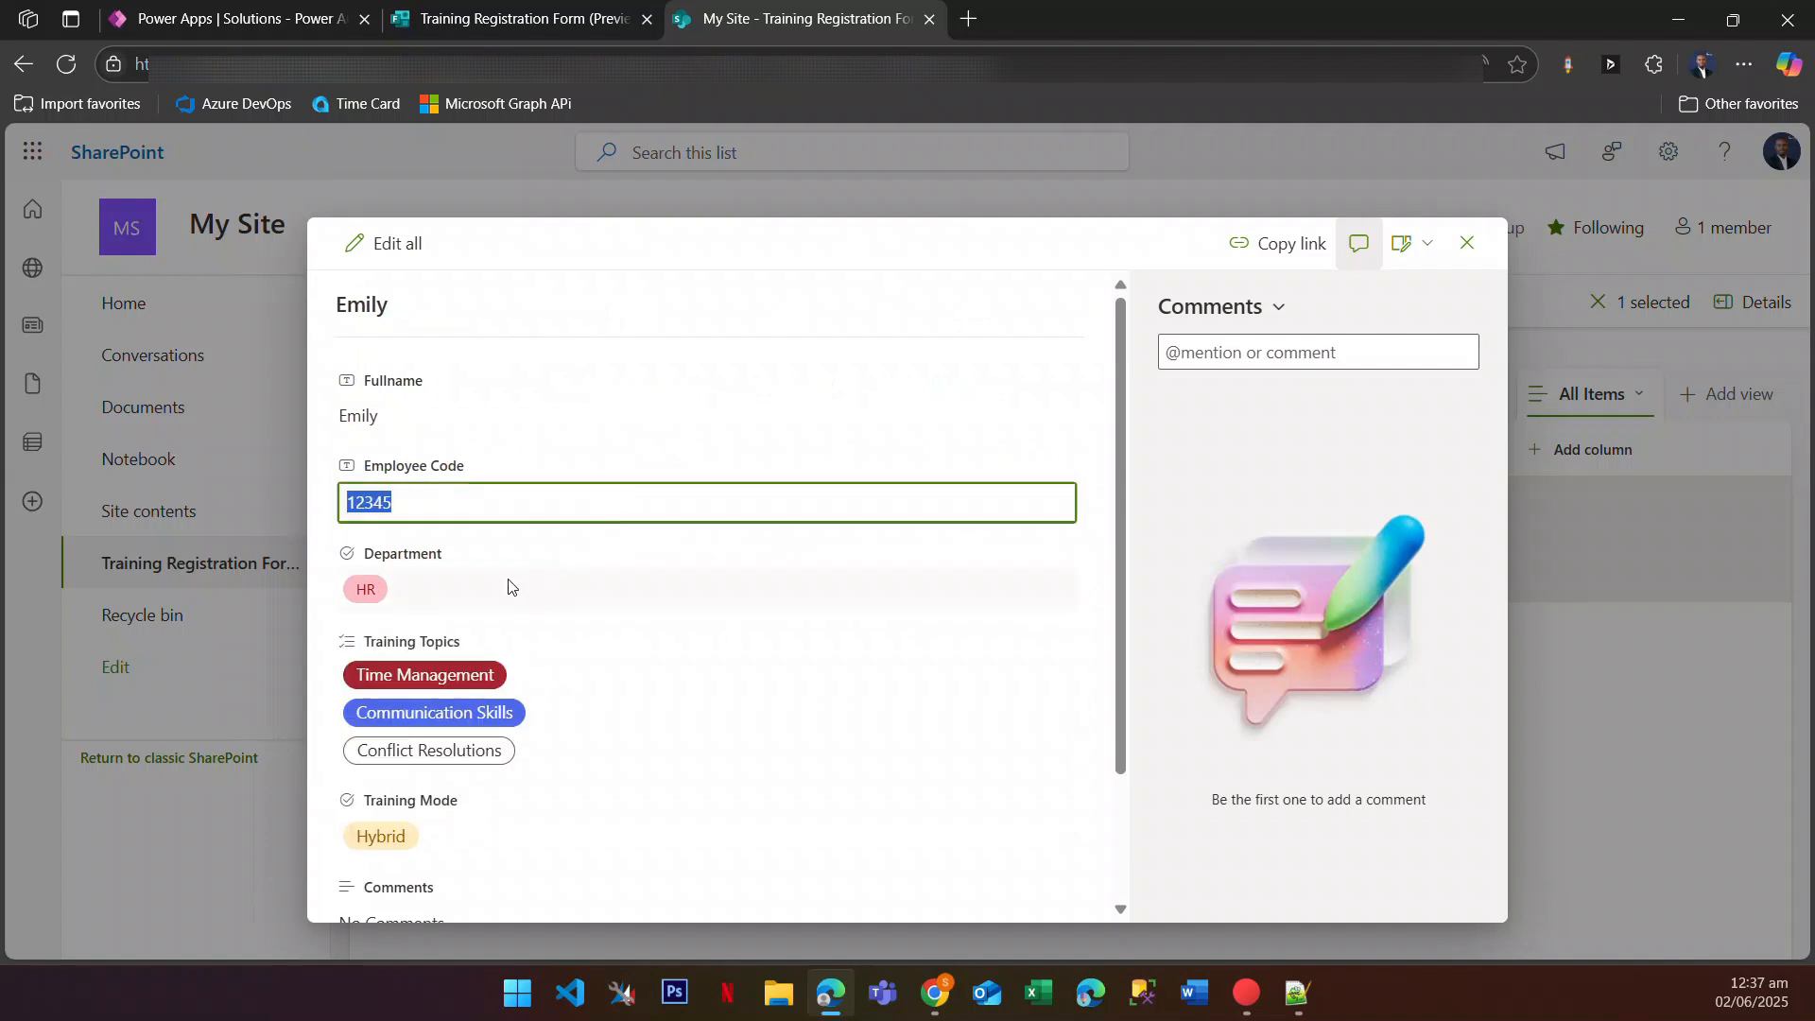
pyautogui.click(591, 729)
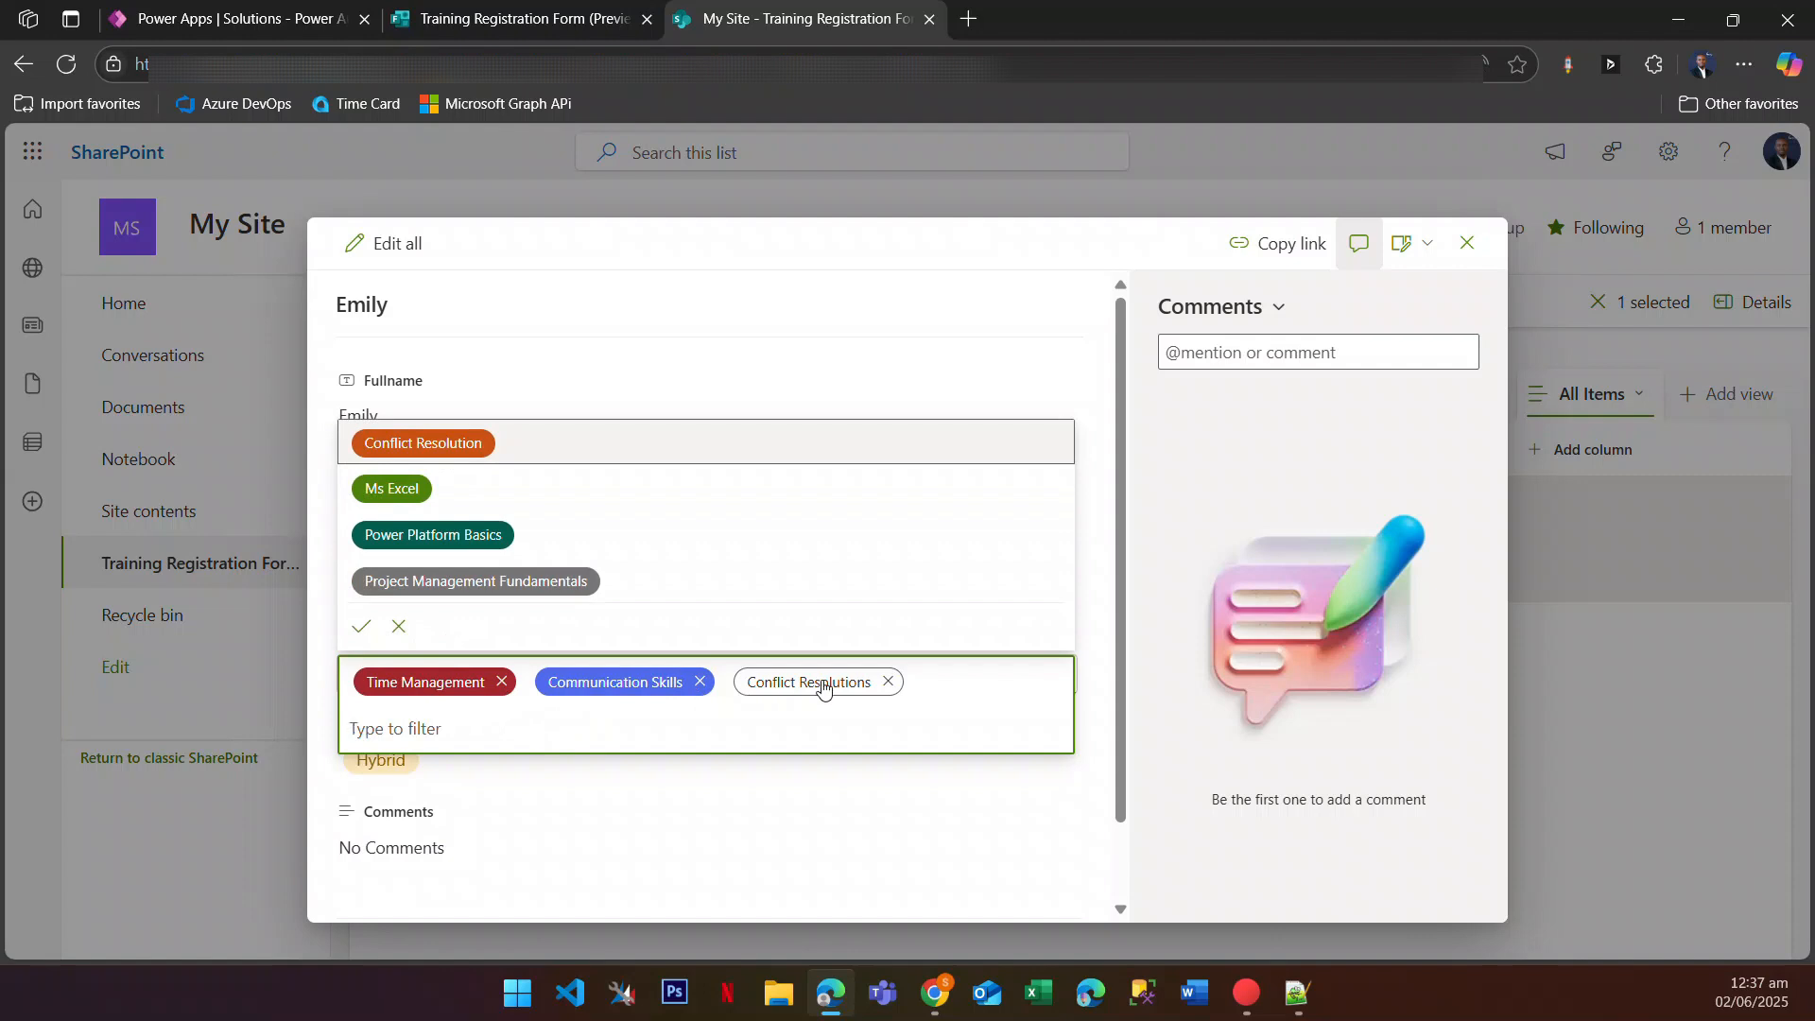
pyautogui.press('BackSpace')
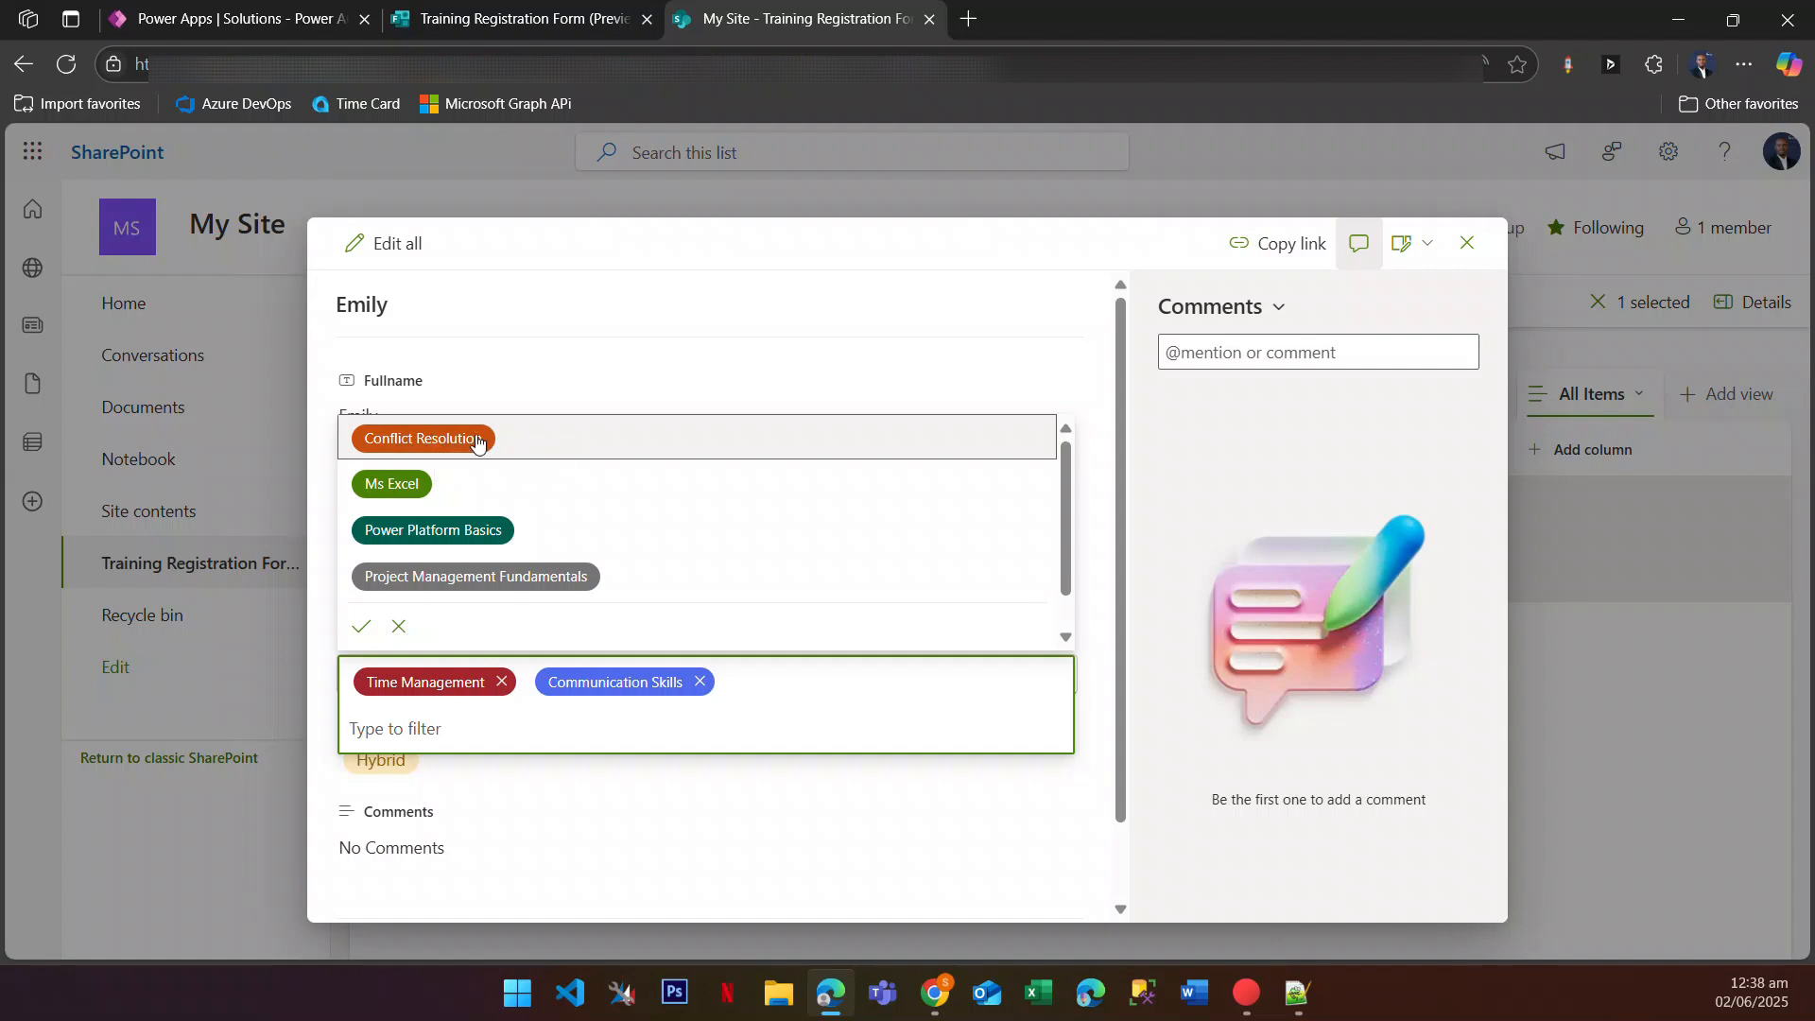
# Step: Check the spelling of the Conflict Resolutions option in the form's Preferred Training Topics
pyautogui.click(535, 26)
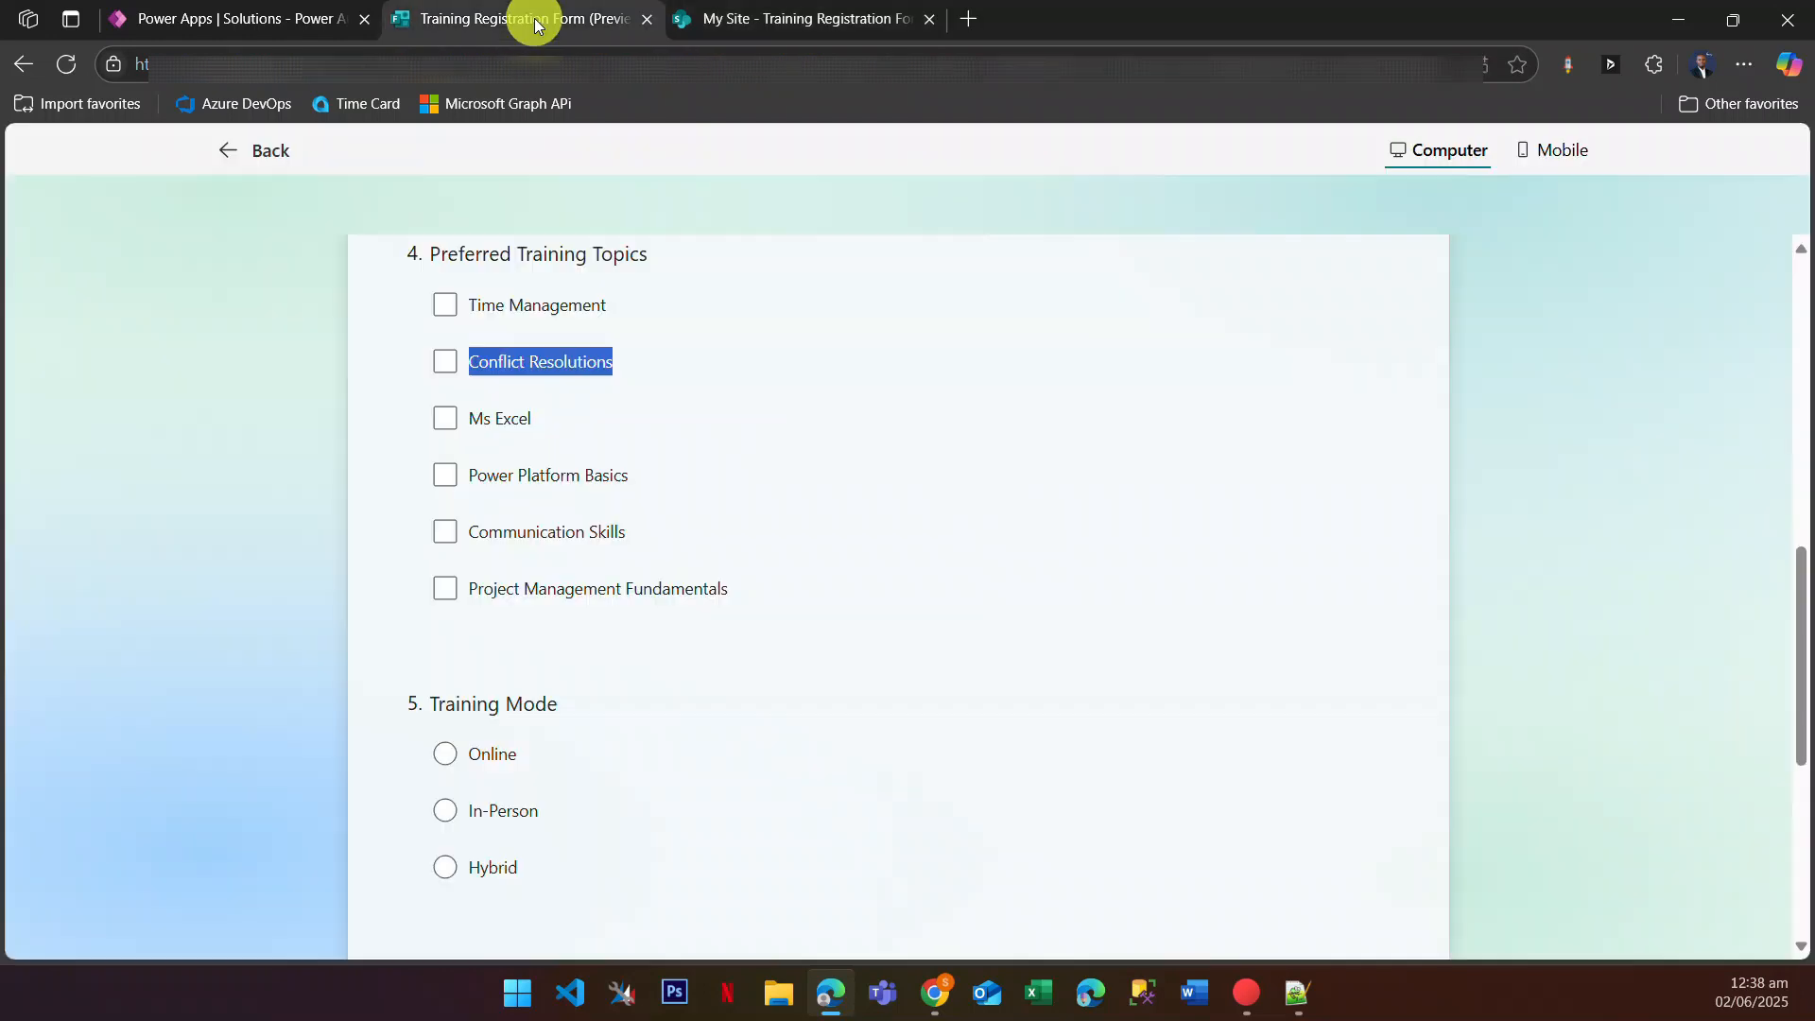
pyautogui.click(633, 371)
pyautogui.click(615, 365)
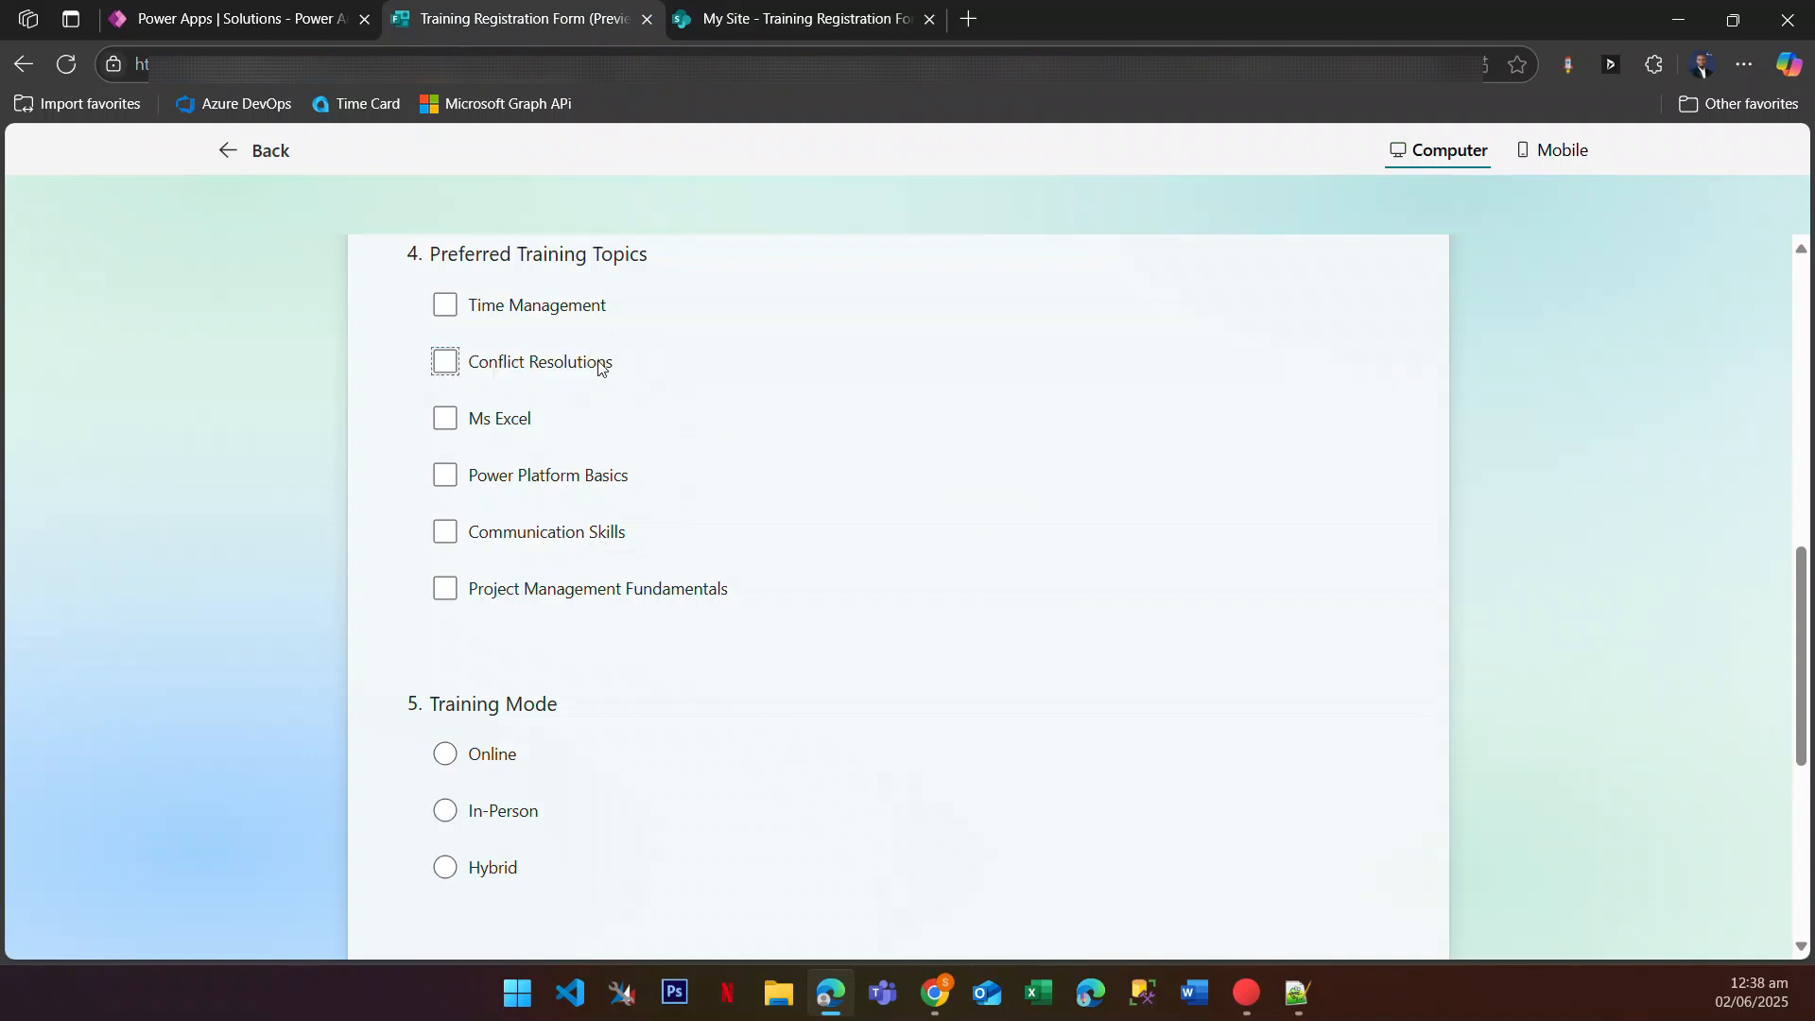
pyautogui.click(607, 369)
# Step: Rename the Conflict Resolution choice of the SharePoint list's Training Topics column to Conflict Resolutions and save the column
pyautogui.click(731, 8)
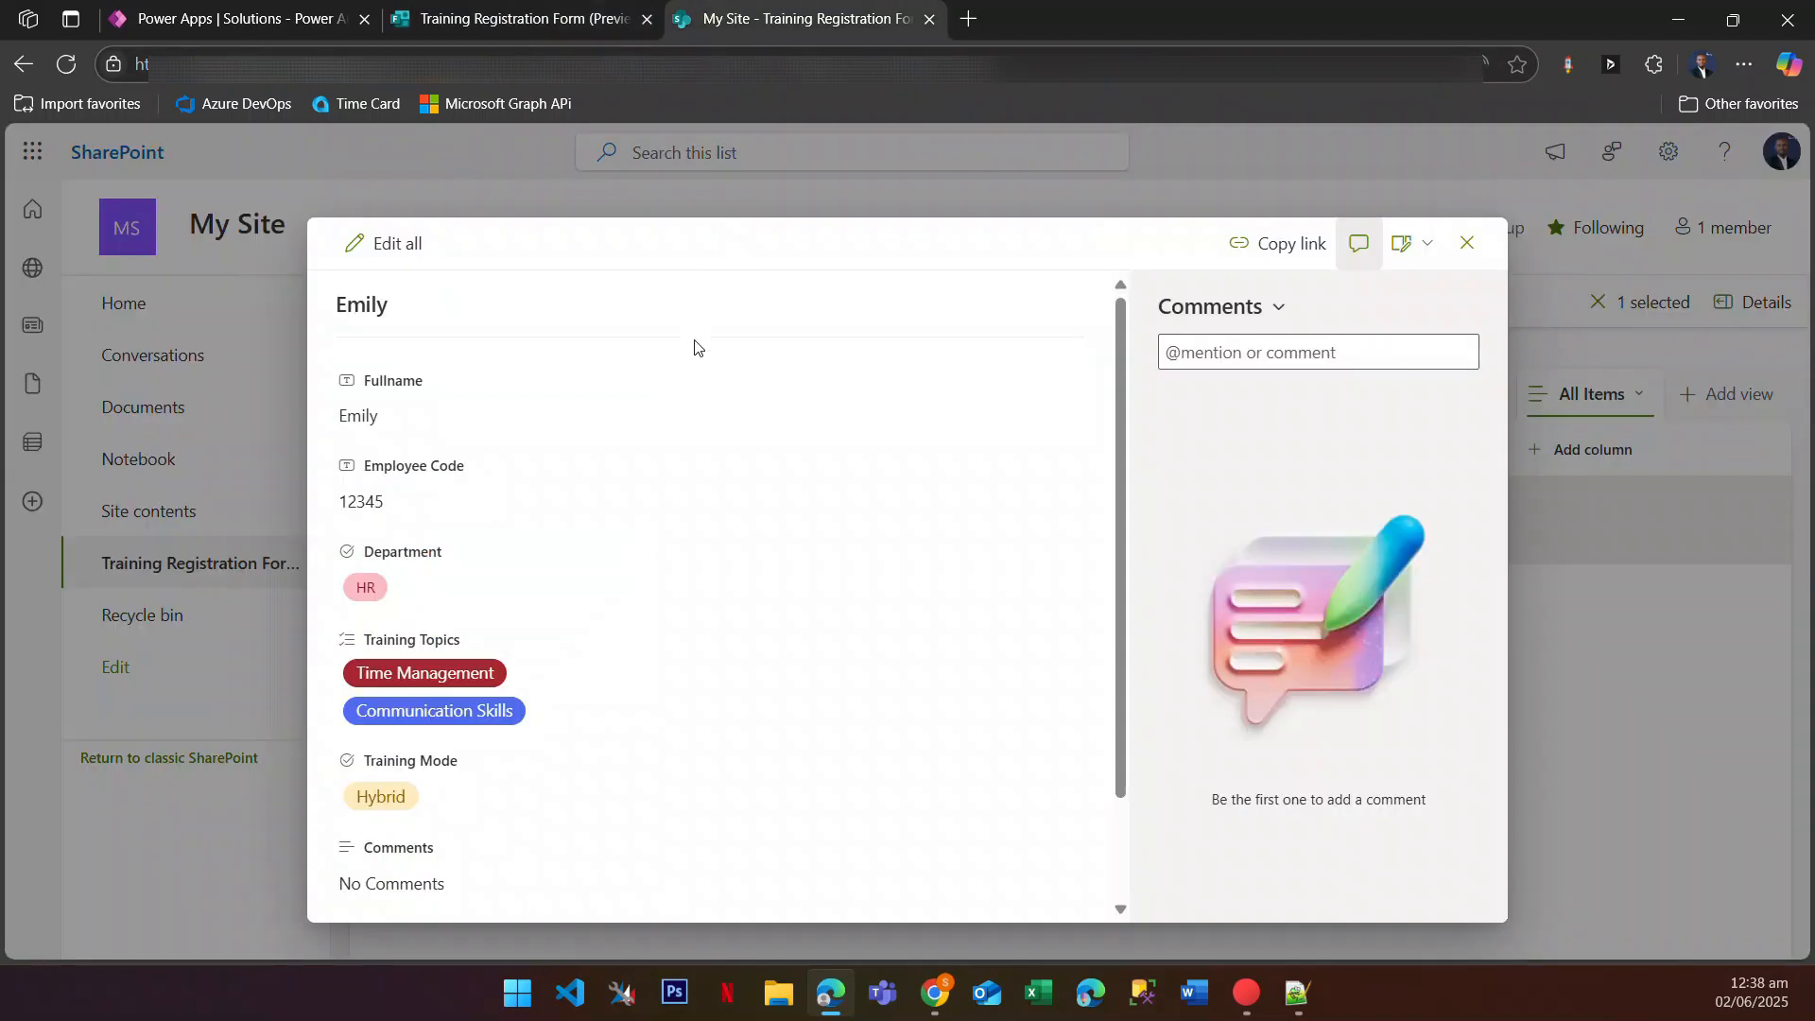
pyautogui.click(1467, 243)
pyautogui.click(1050, 454)
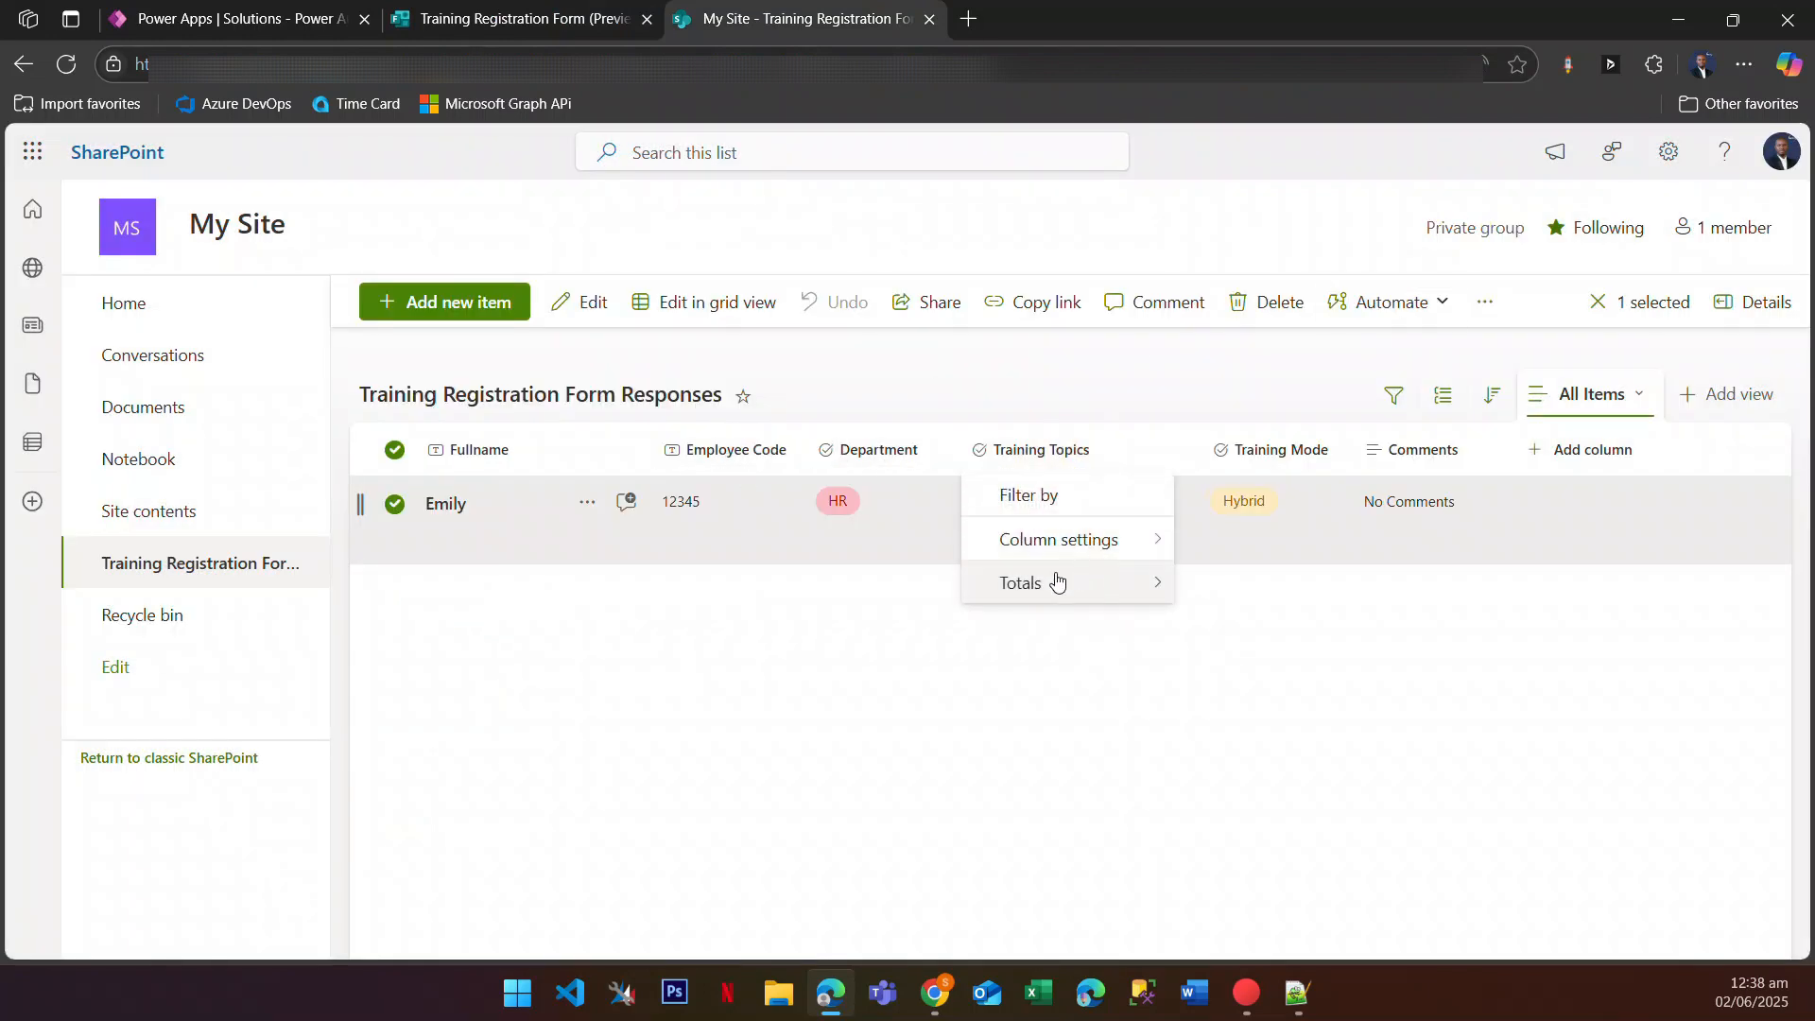
pyautogui.moveTo(1053, 580)
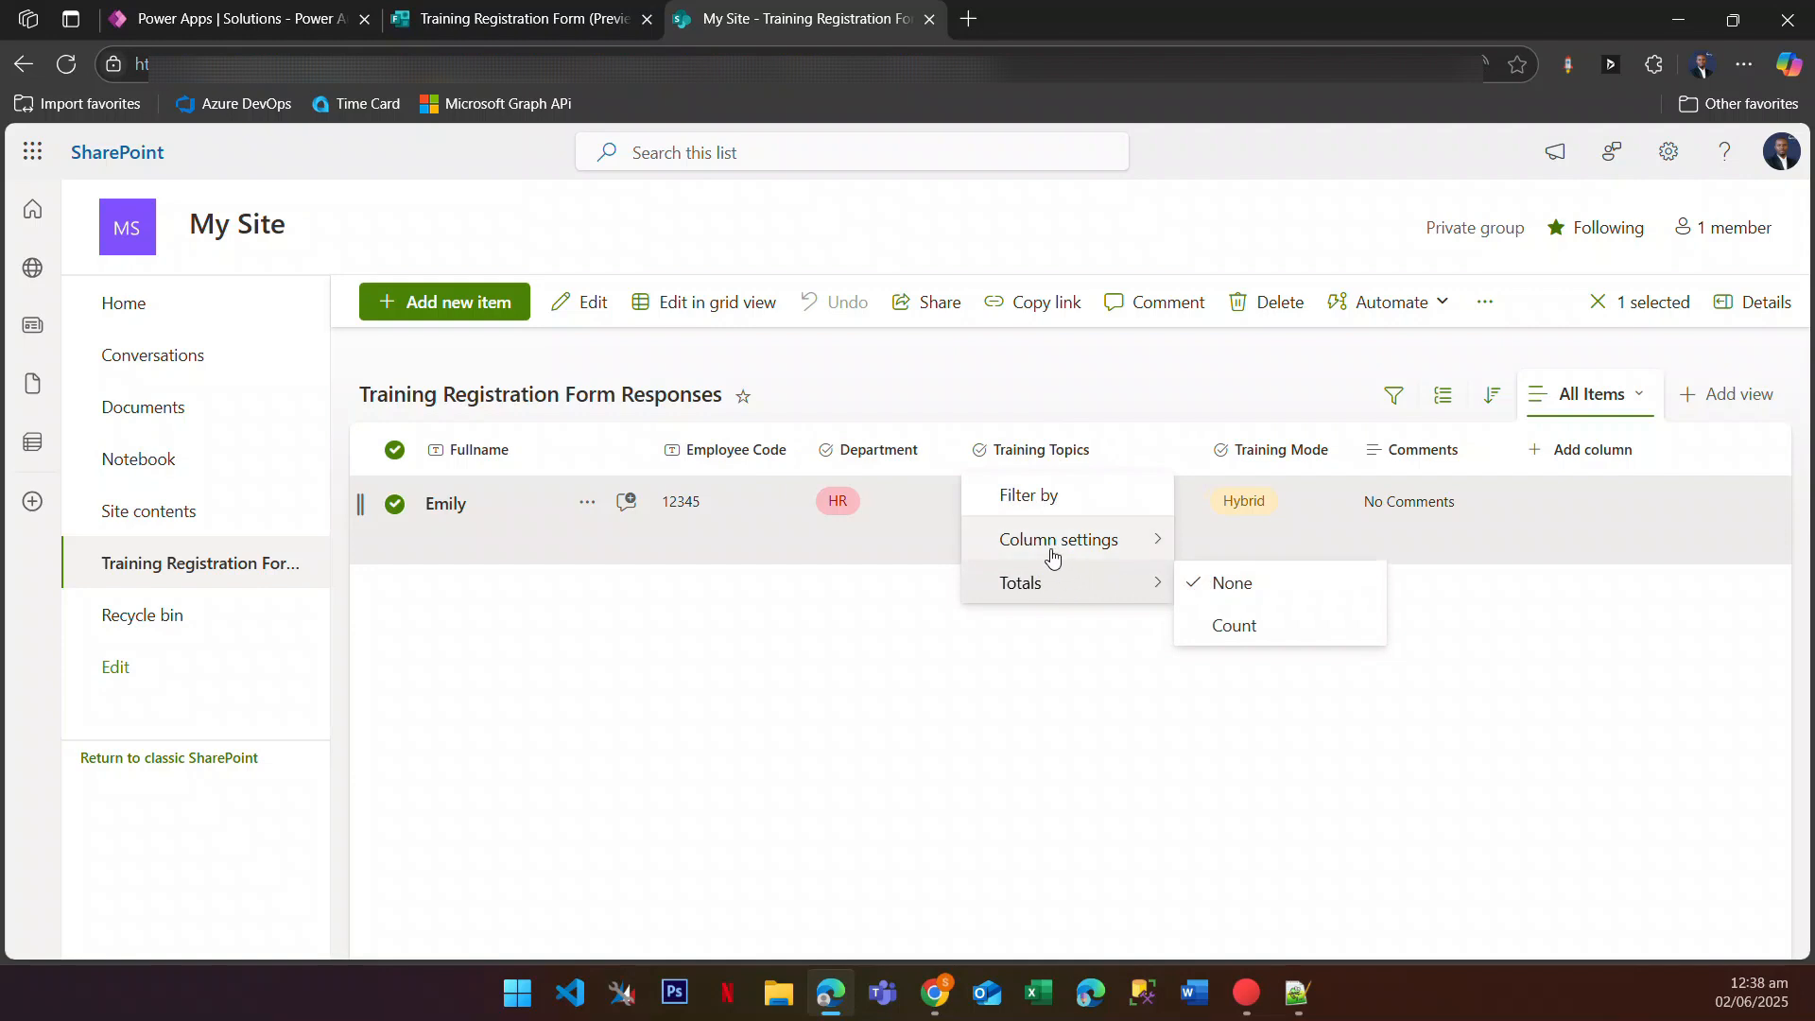
pyautogui.click(1203, 548)
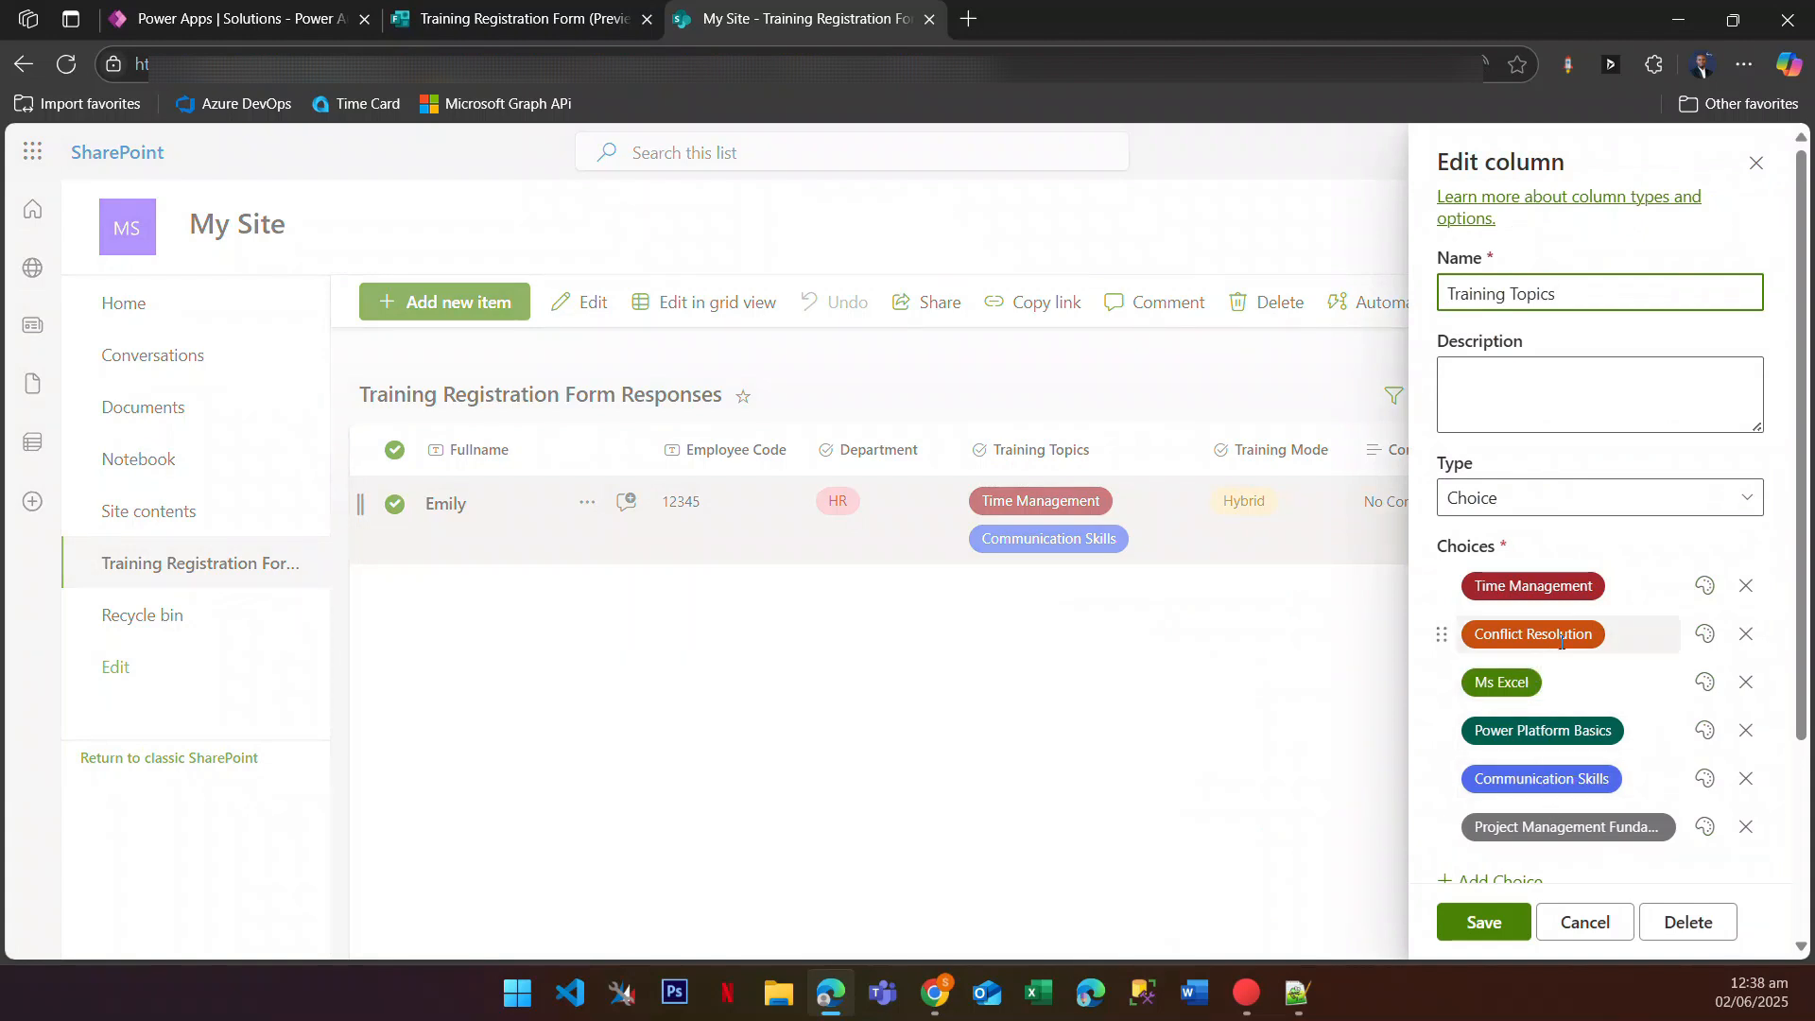
pyautogui.click(1591, 638)
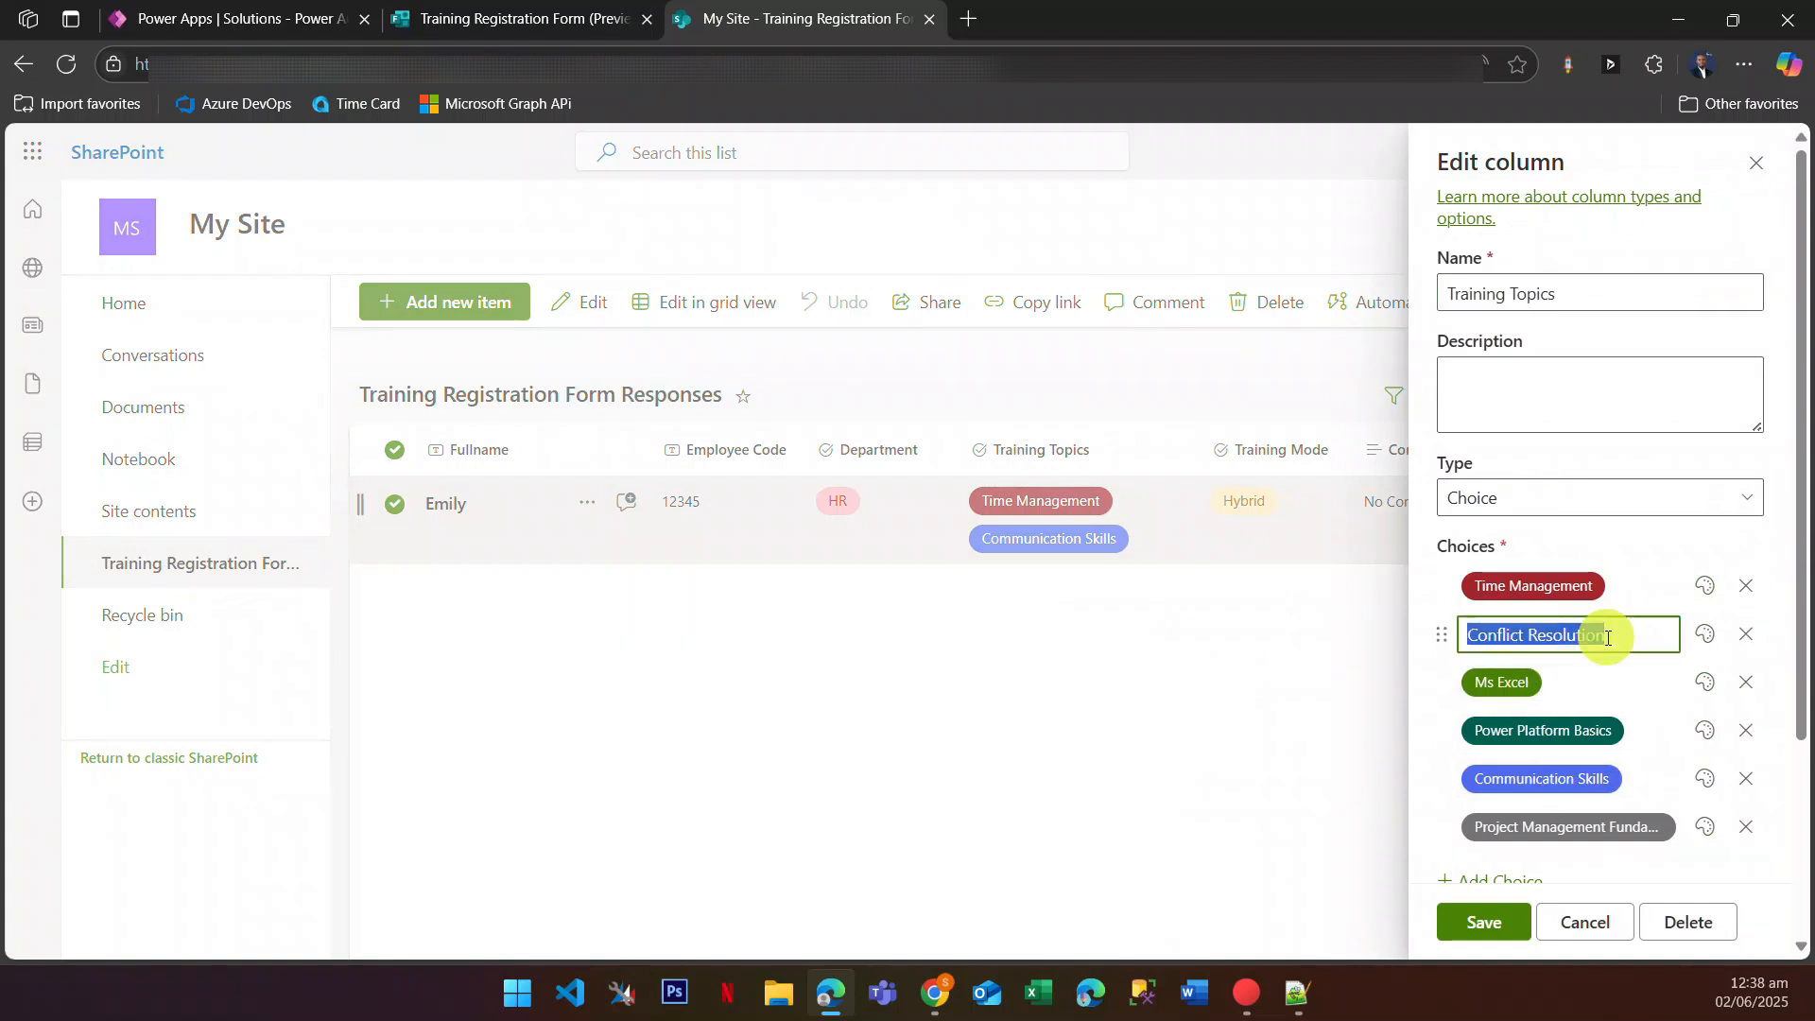
pyautogui.click(1614, 638)
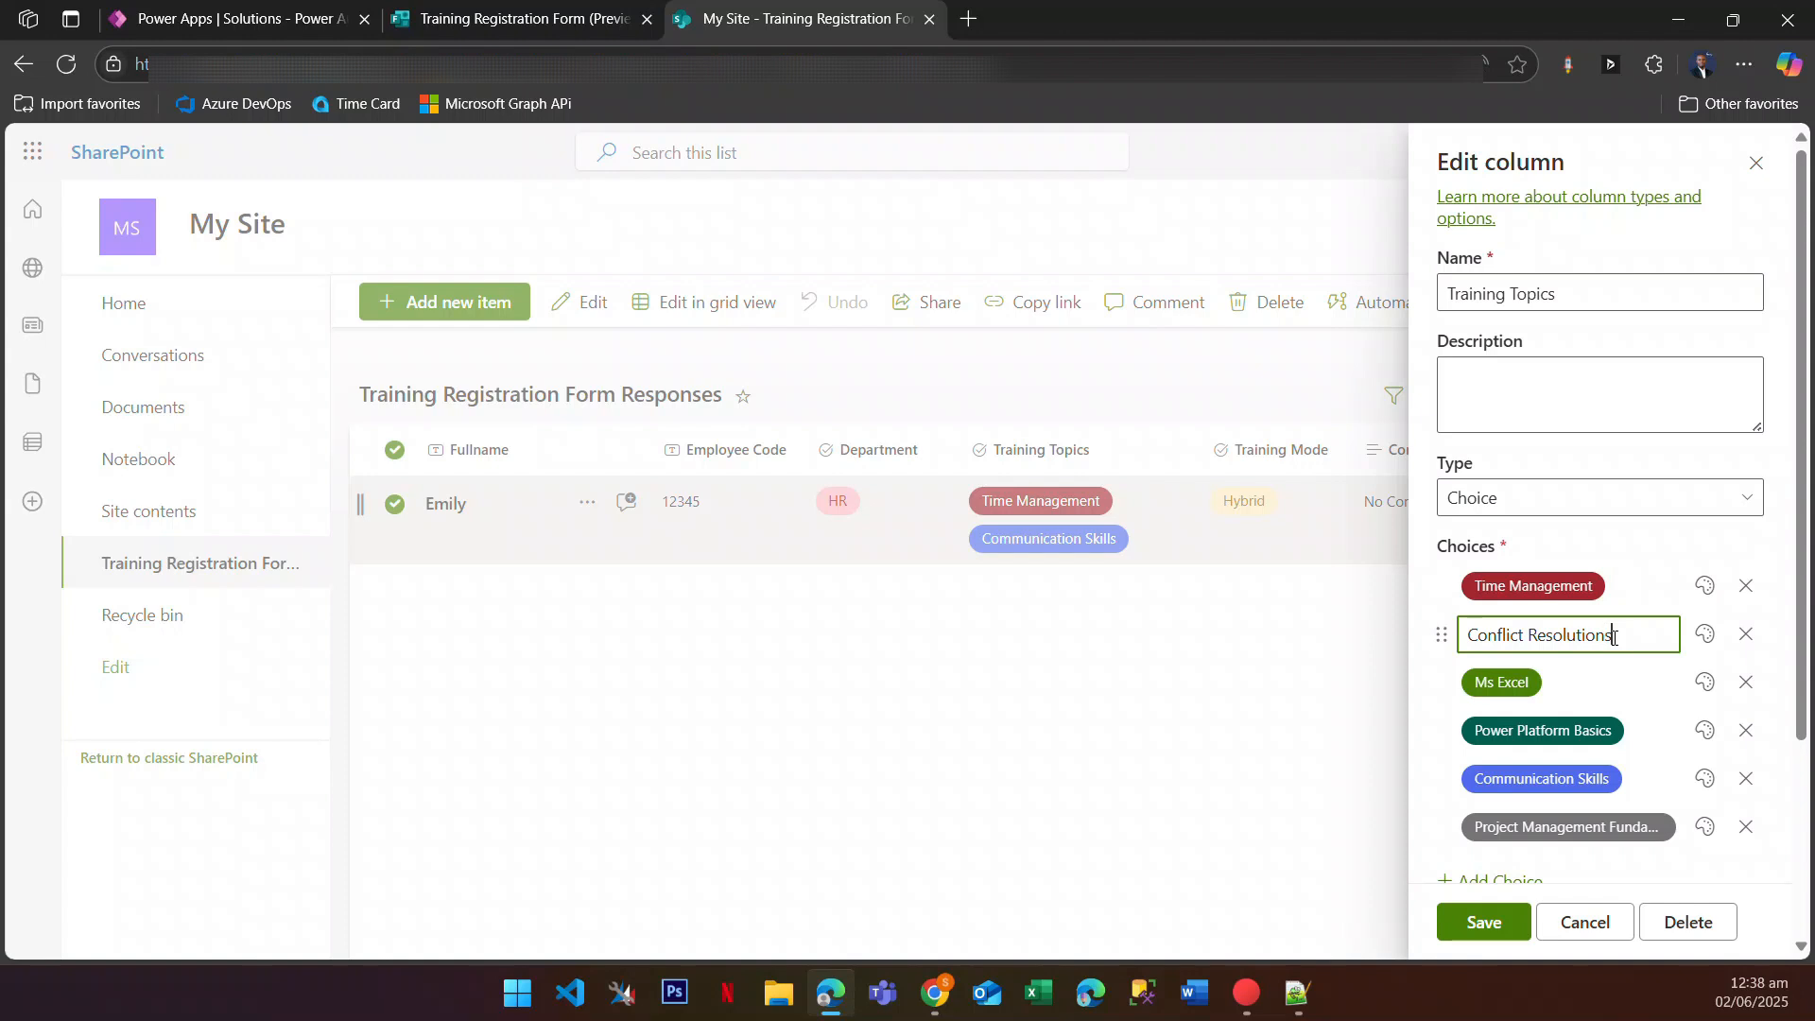
pyautogui.click(1503, 922)
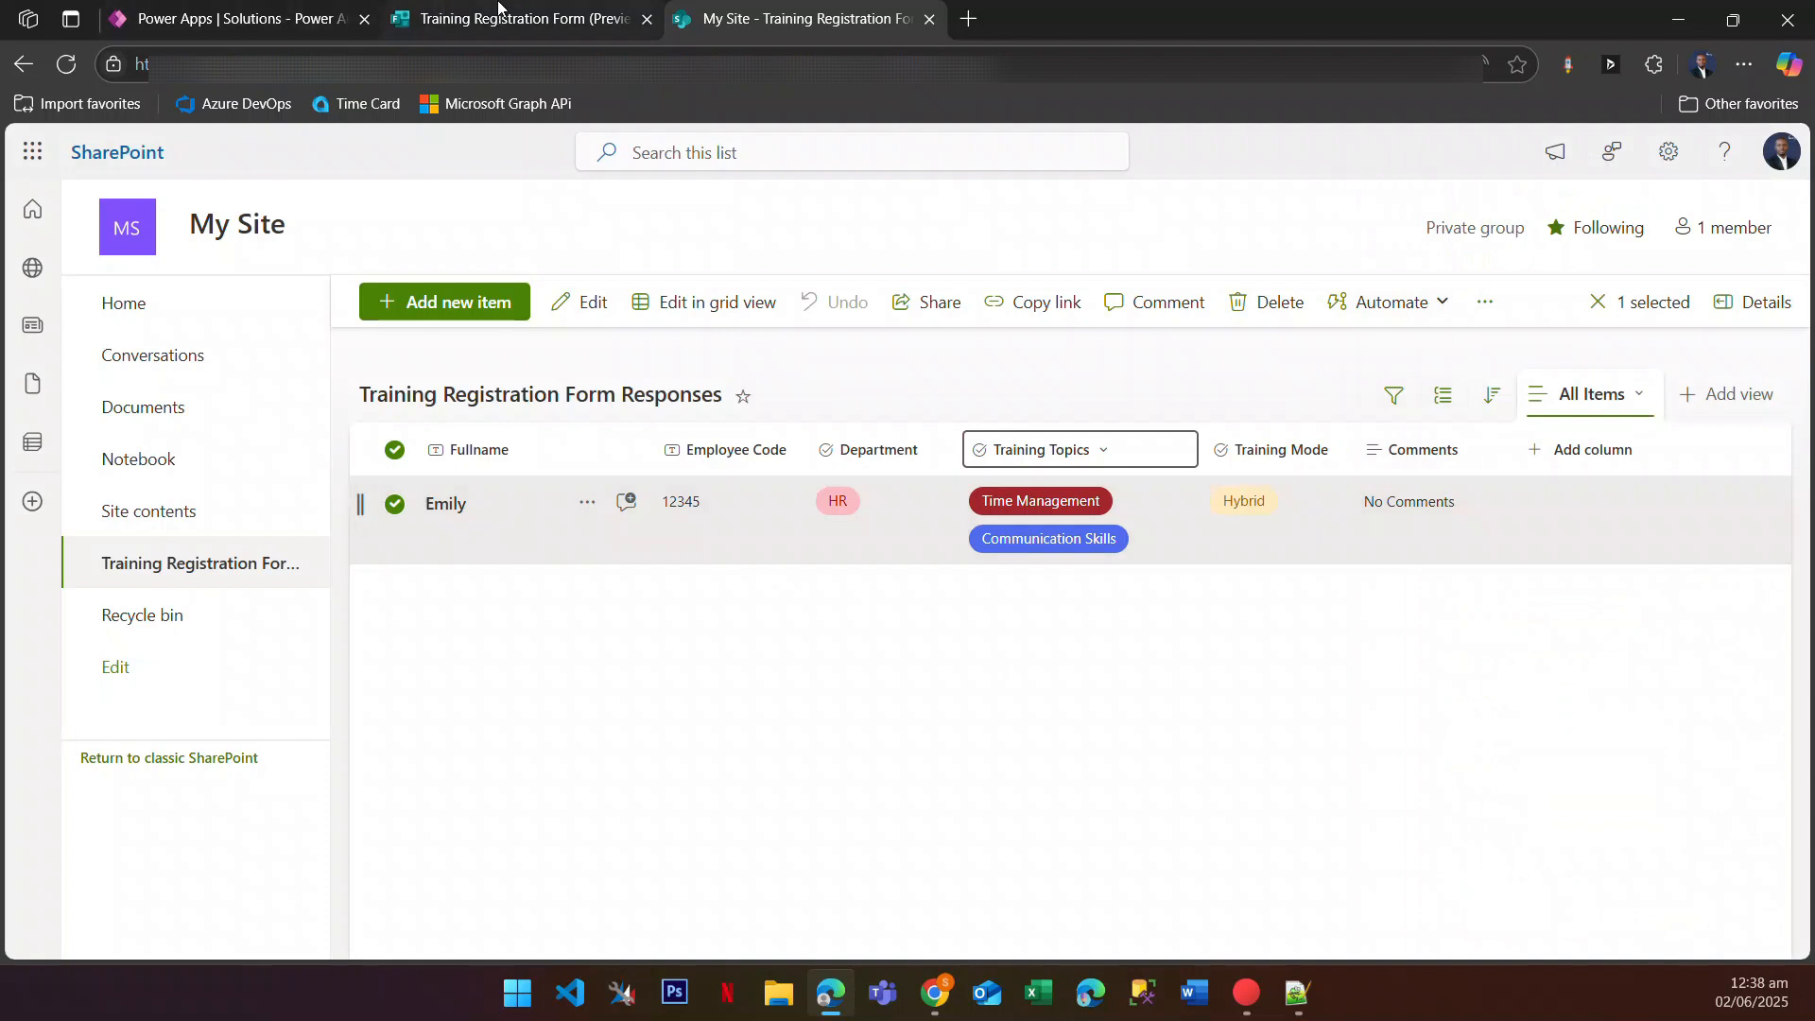
# Step: Enter a full name and employee code in the Training Registration Form and choose IT as the department
pyautogui.click(494, 16)
pyautogui.scroll(10, 579, 312)
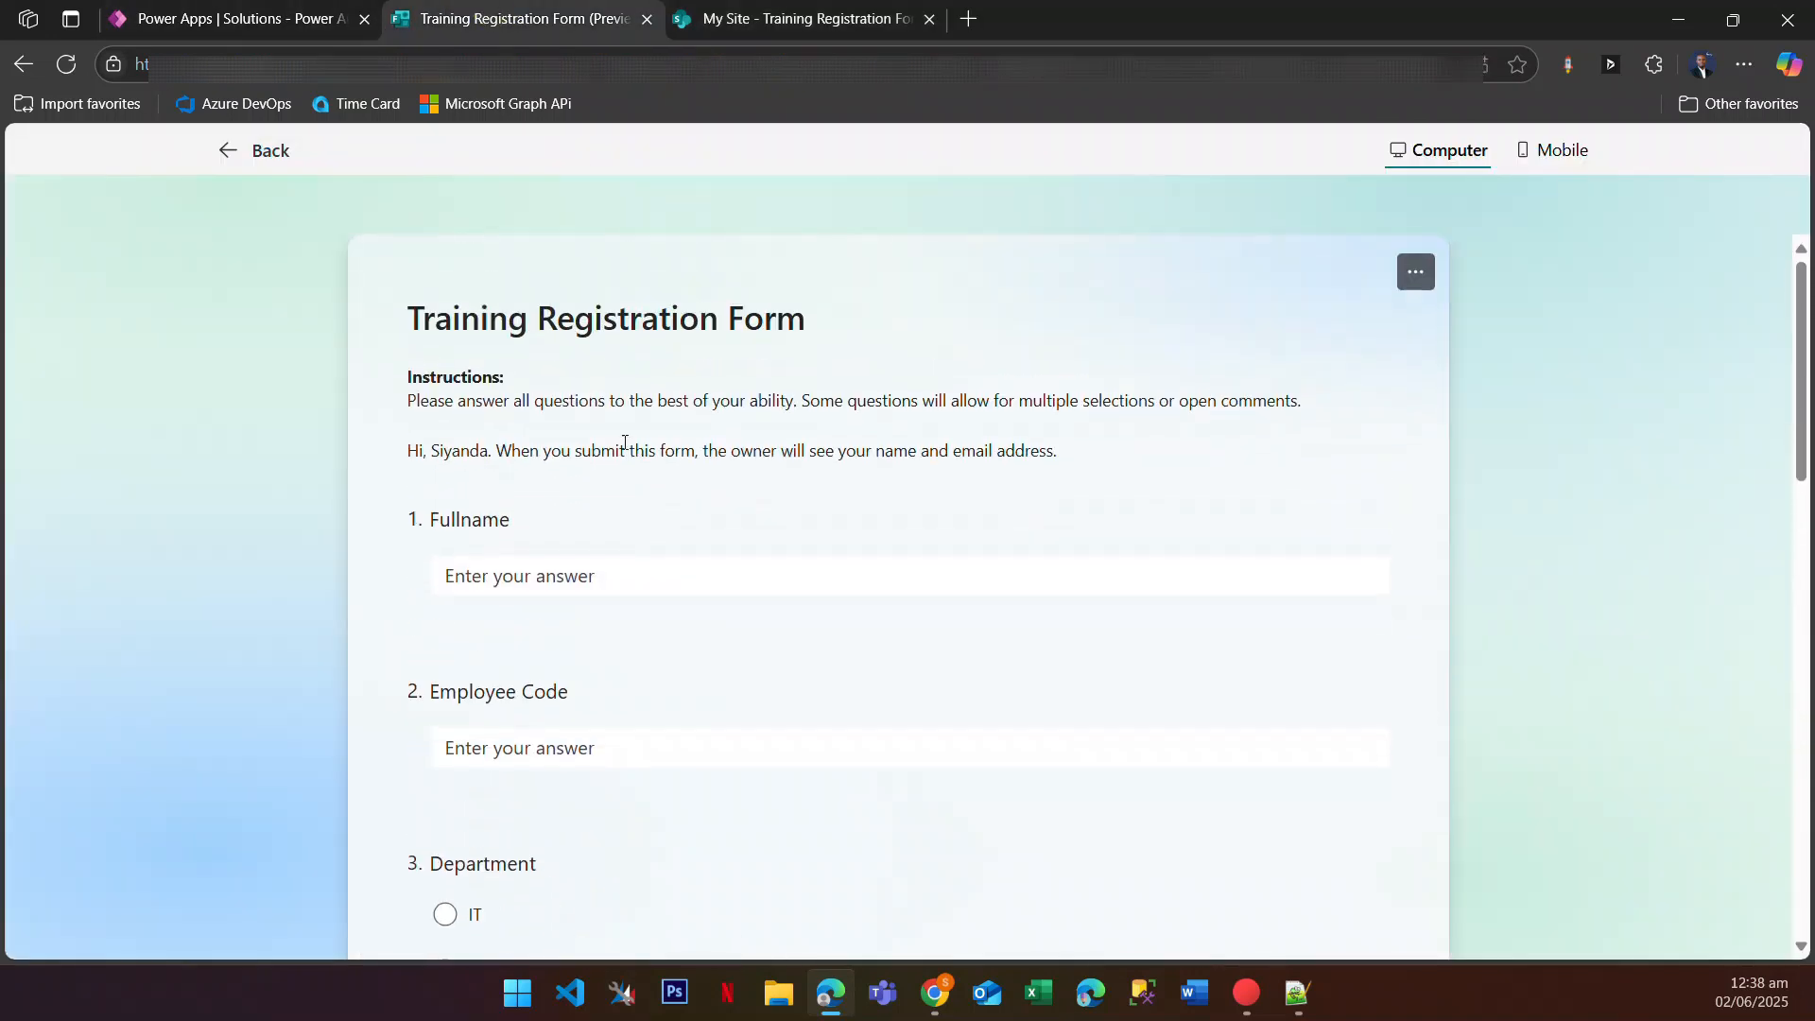
pyautogui.click(571, 571)
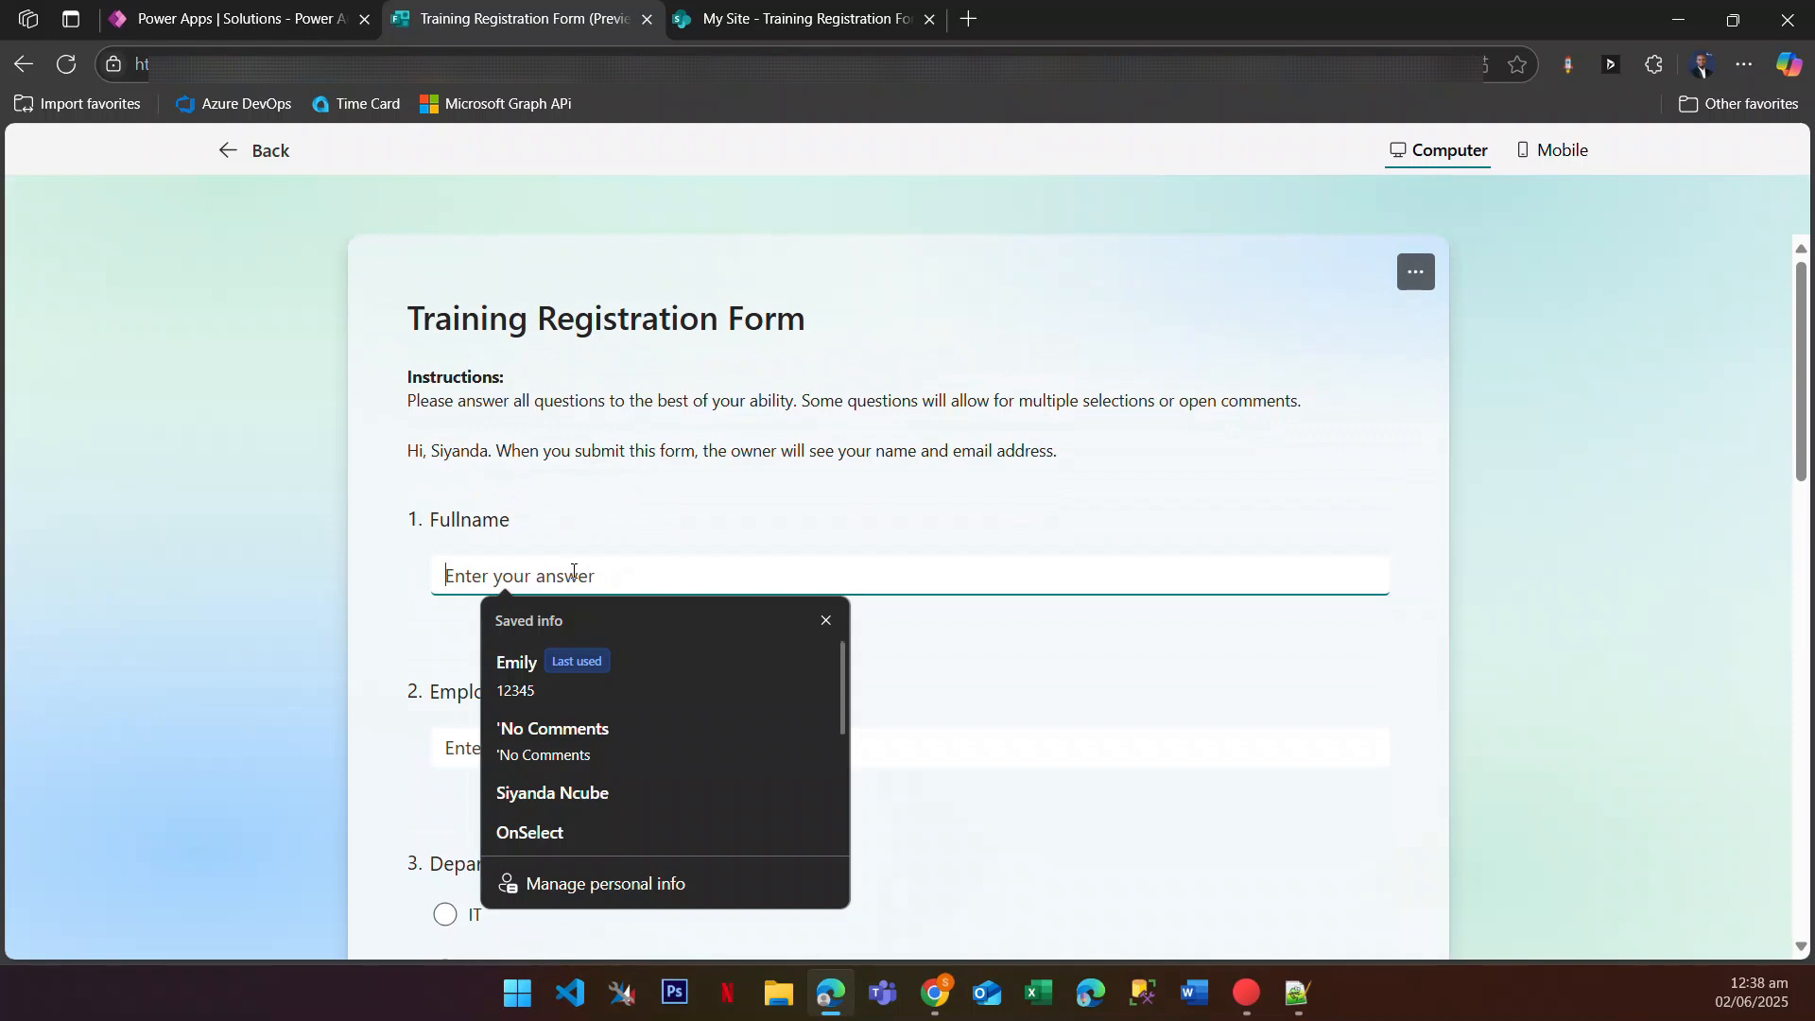
pyautogui.write('Siyanda')
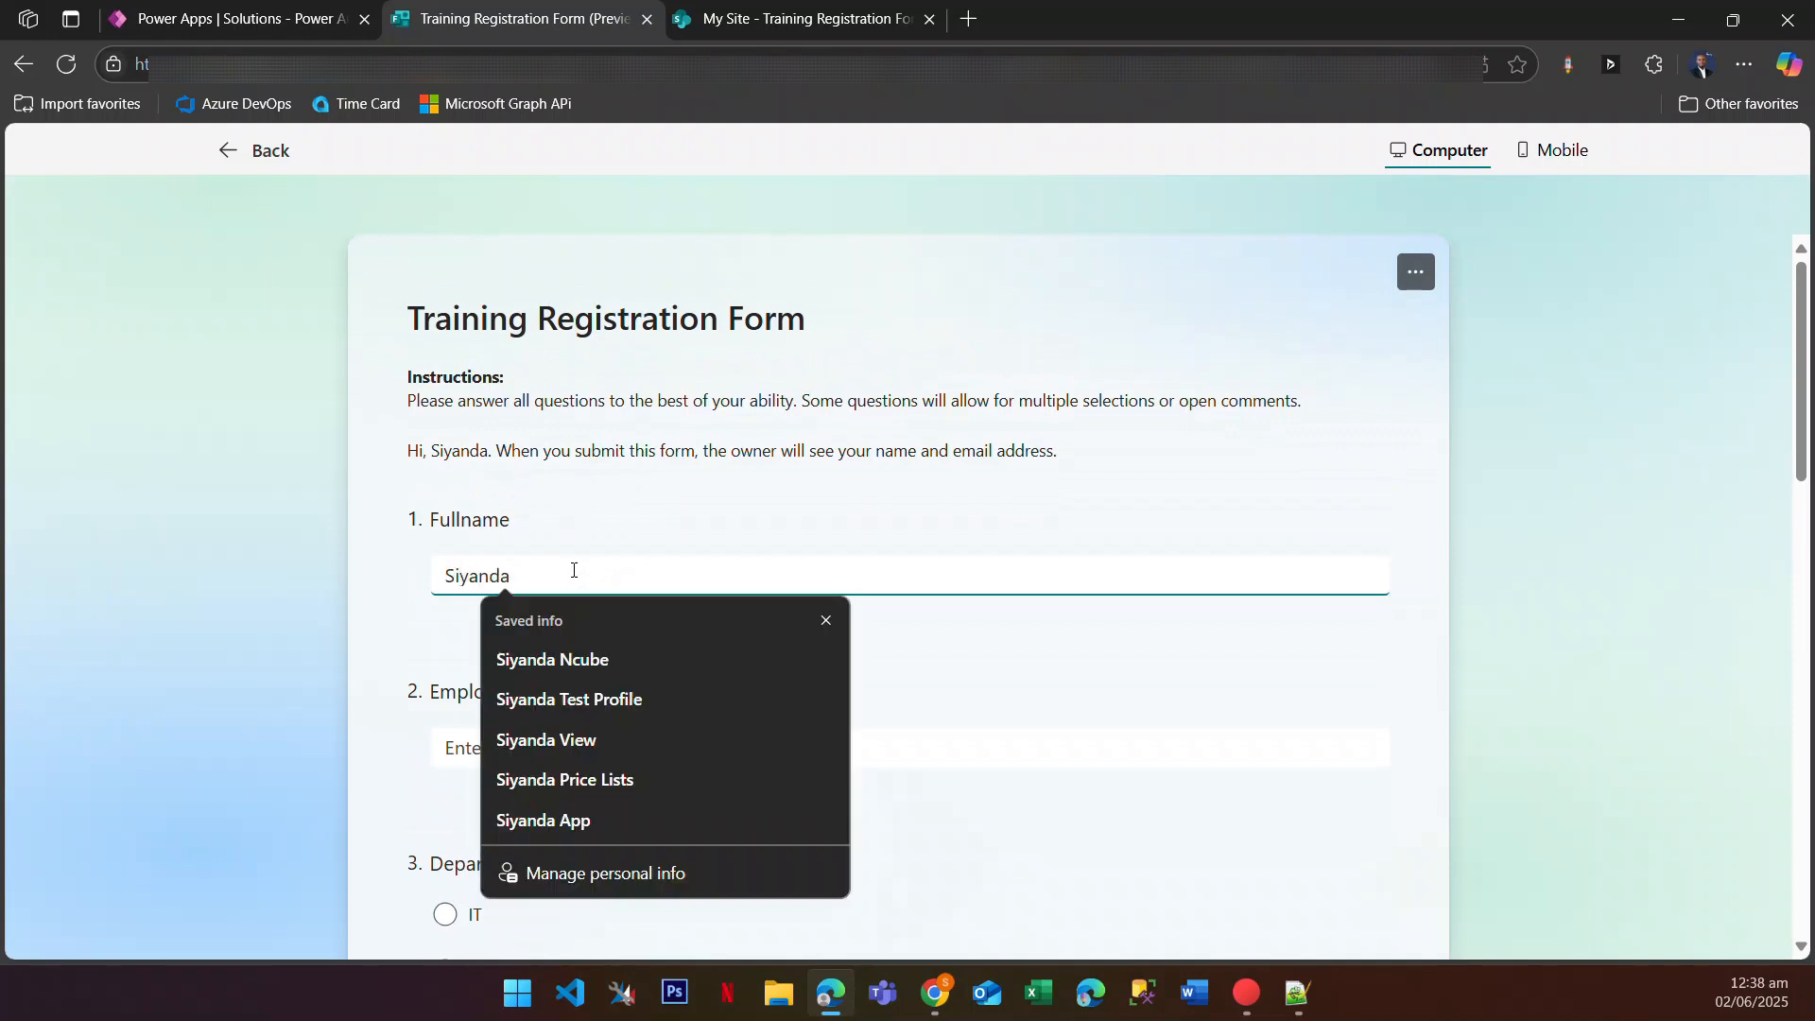
pyautogui.write(' Ncube')
pyautogui.click(501, 750)
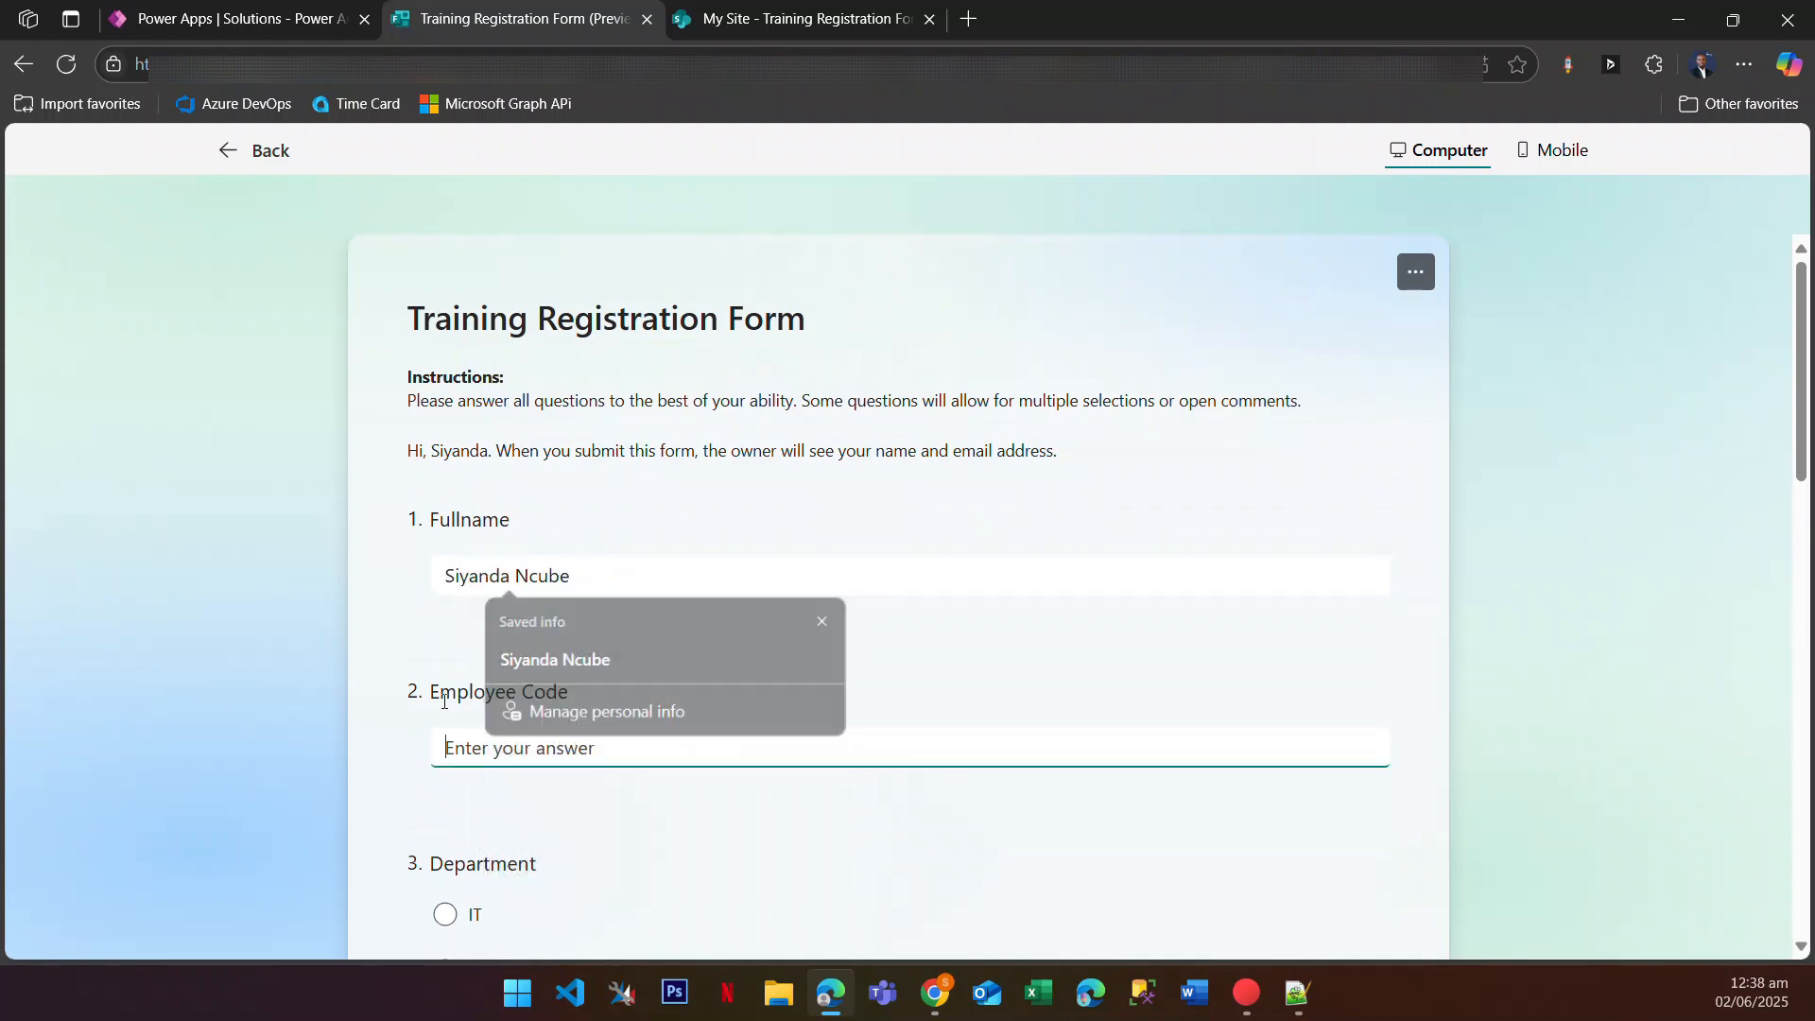
pyautogui.write('54321')
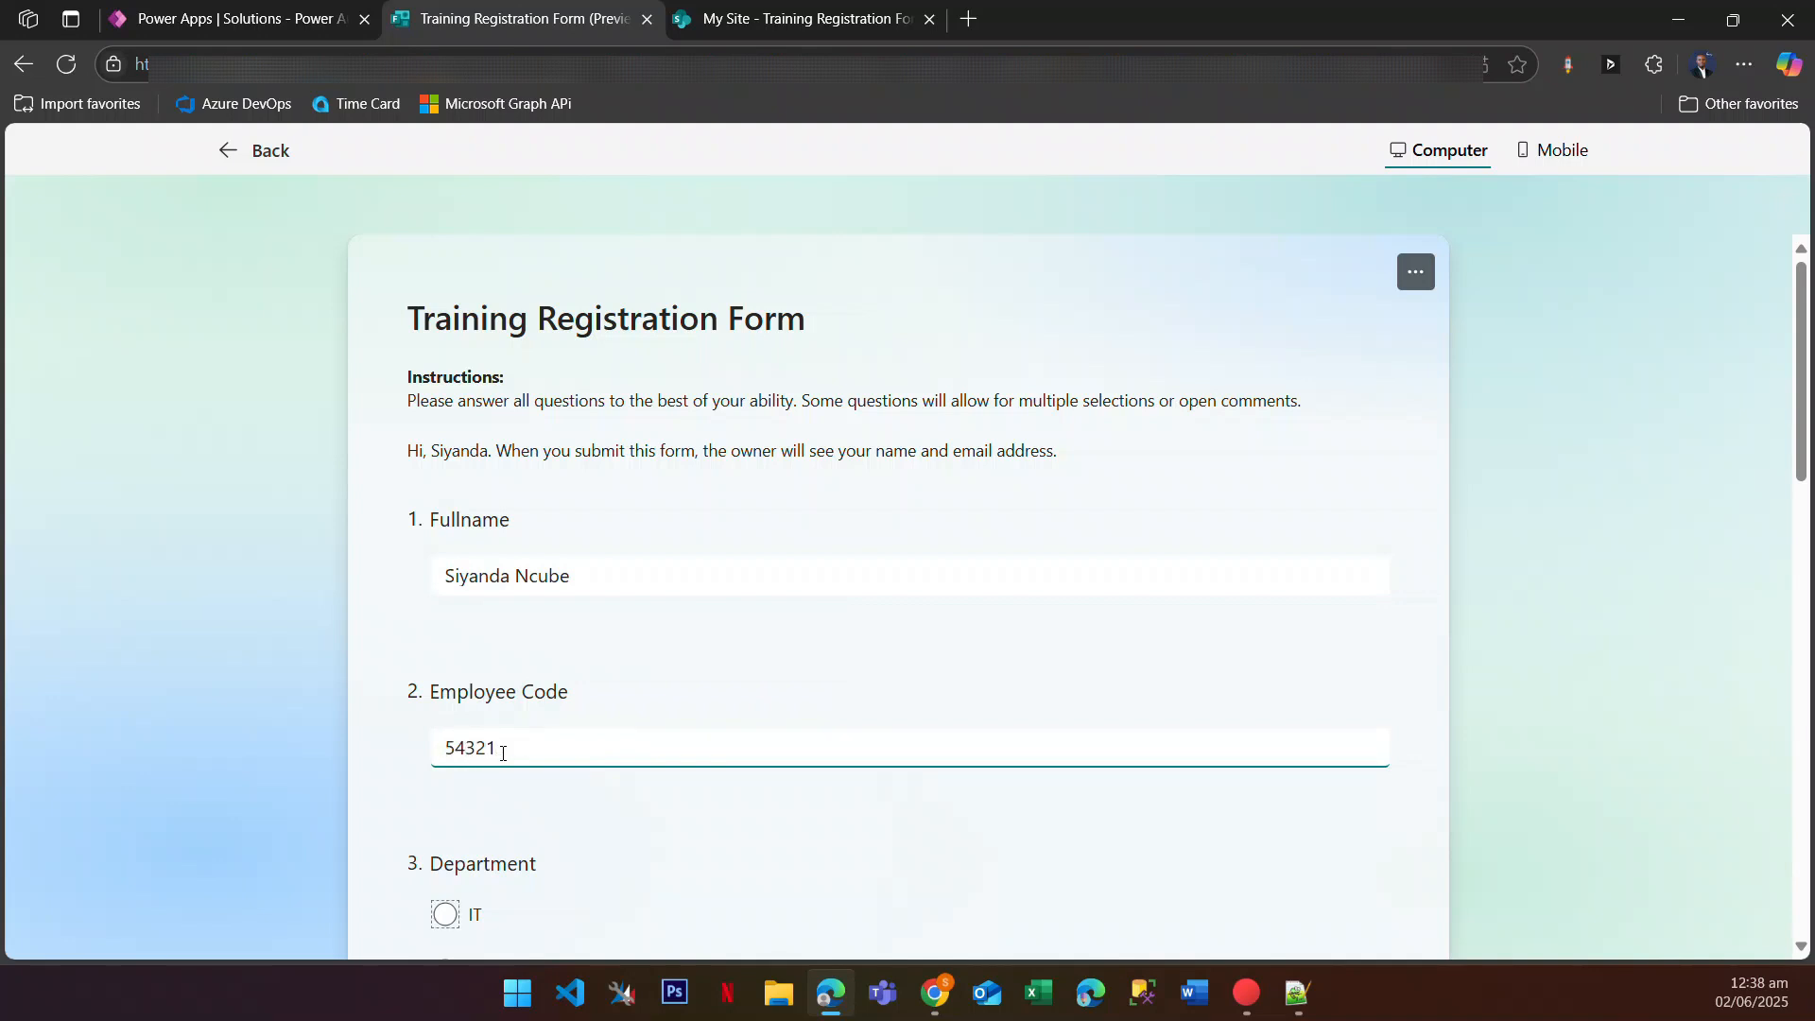
pyautogui.scroll(-2, 502, 753)
pyautogui.click(449, 684)
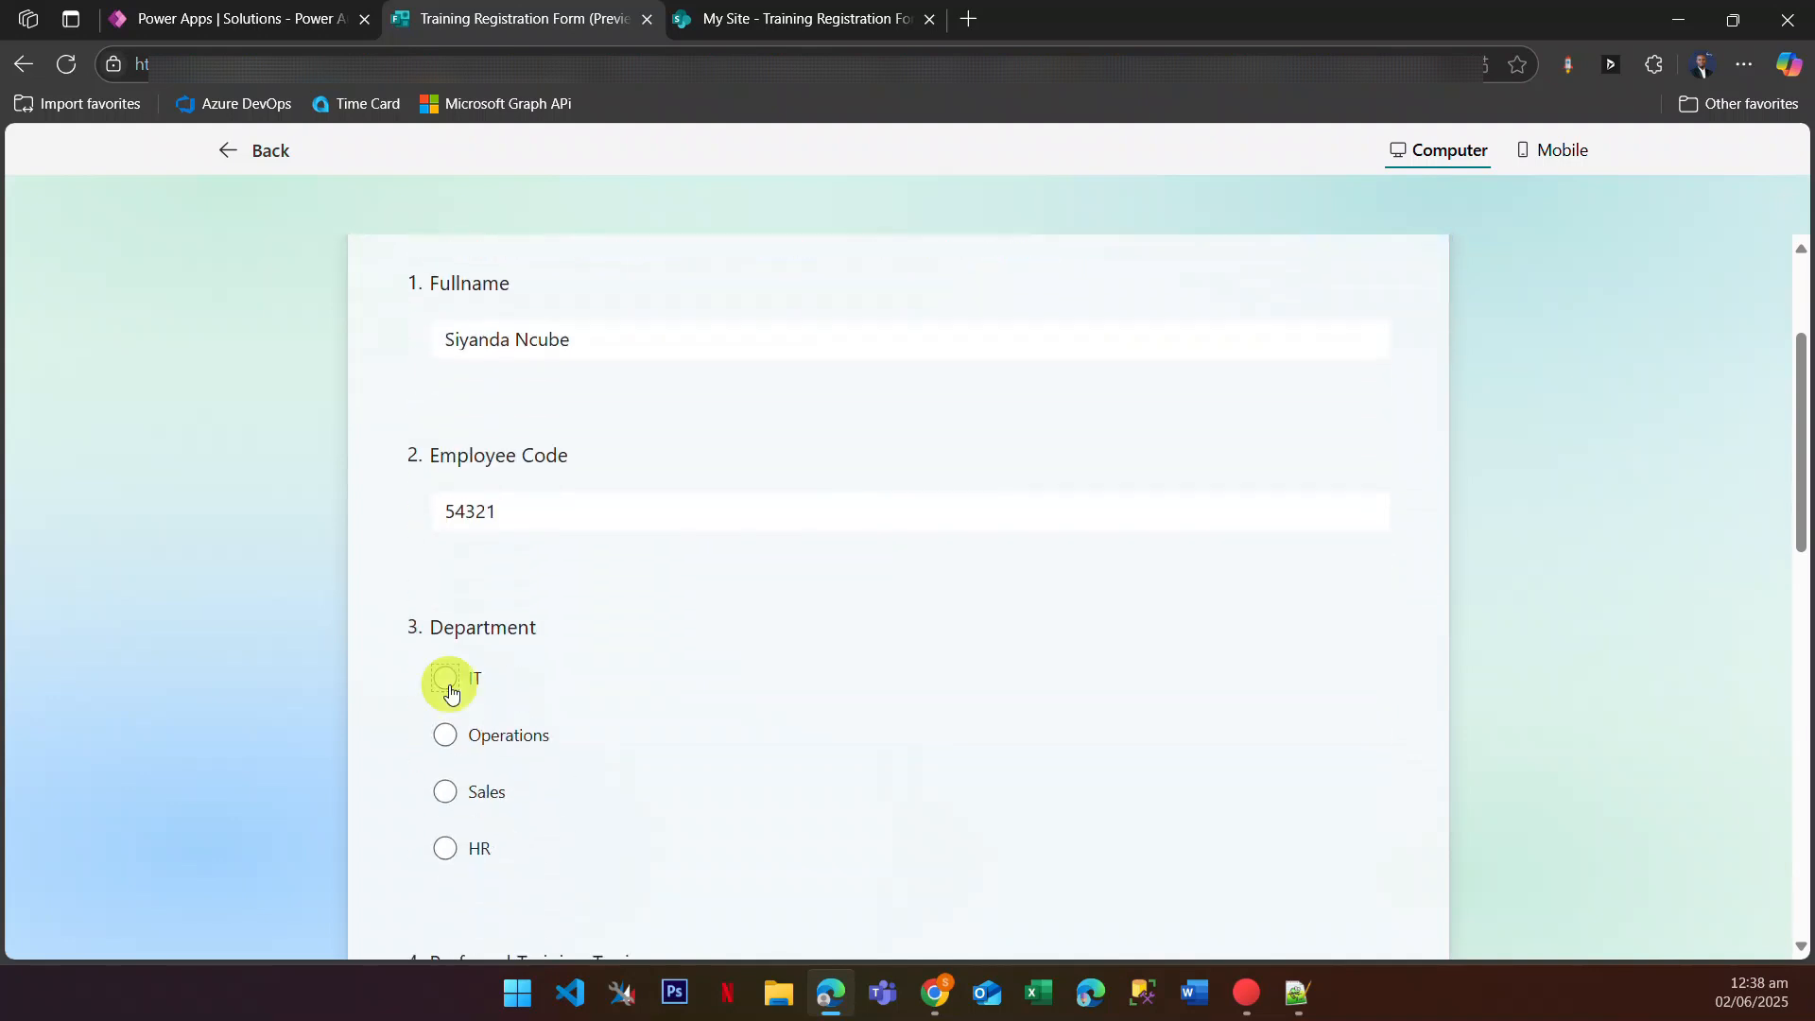
# Step: Select Time Management, Conflict Resolutions and Ms Excel as the form's preferred training topics
pyautogui.scroll(-4, 505, 711)
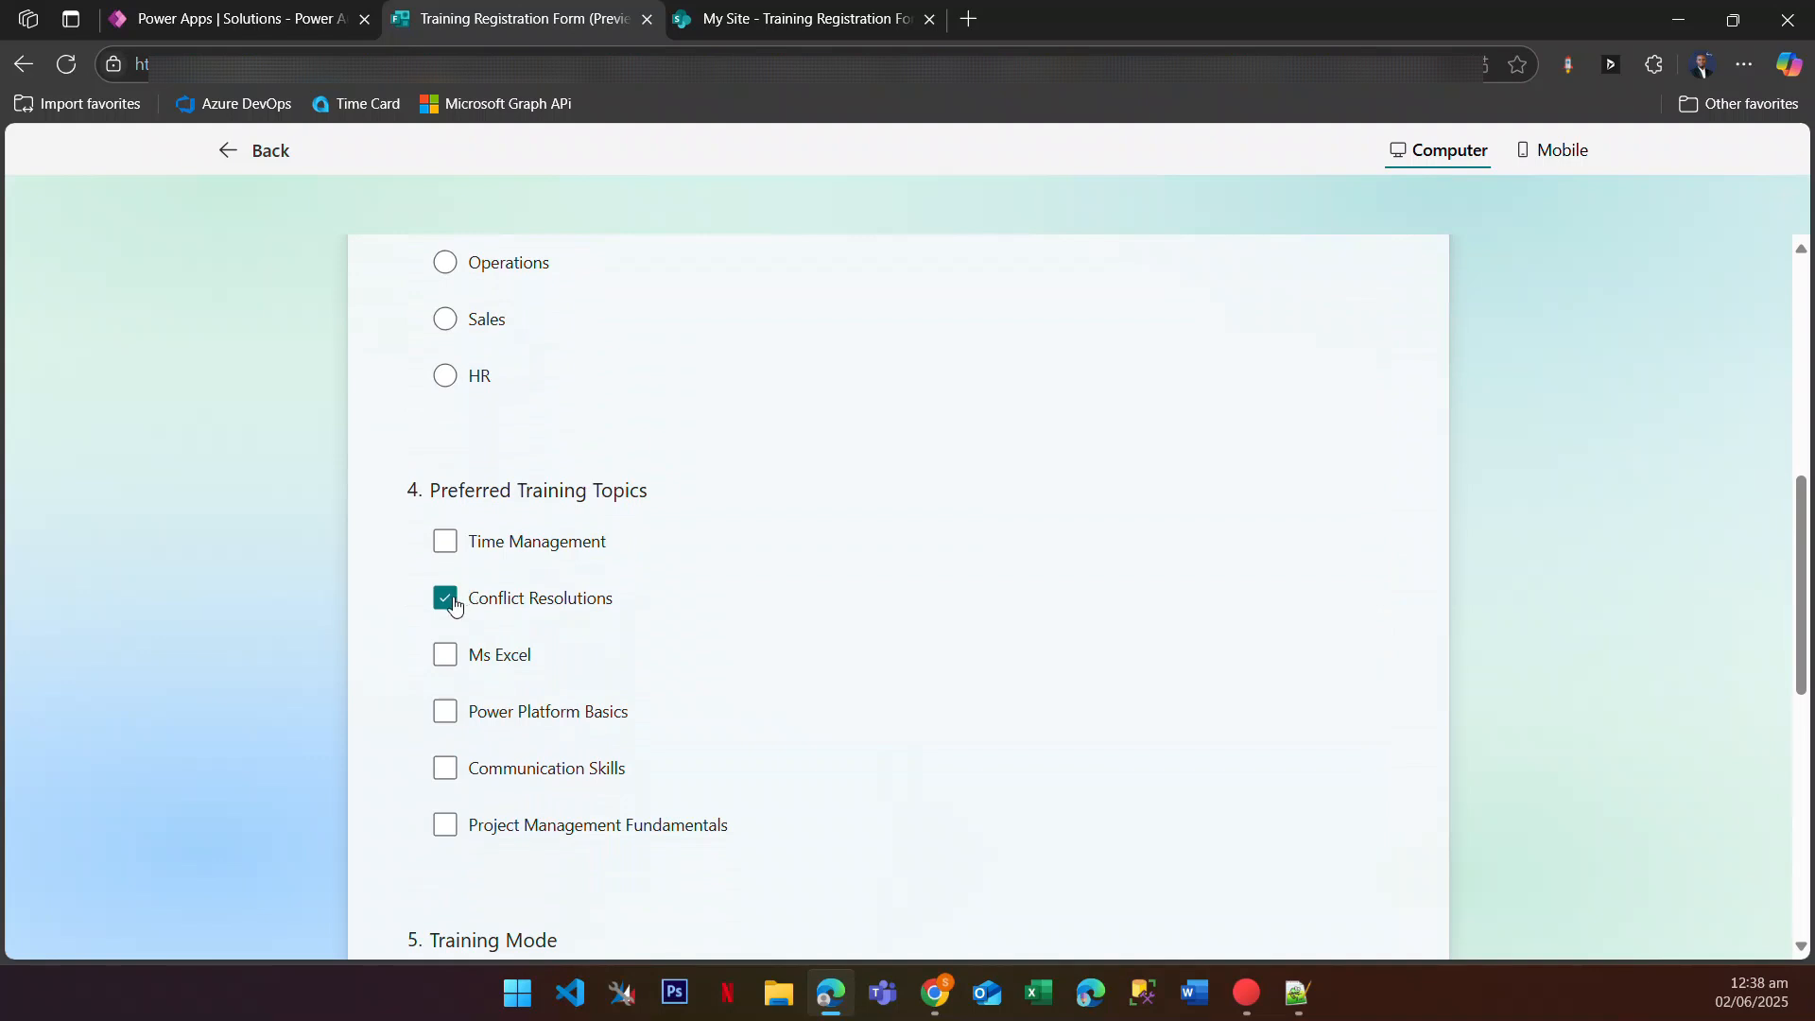
pyautogui.click(449, 543)
pyautogui.click(445, 655)
pyautogui.scroll(-5, 576, 698)
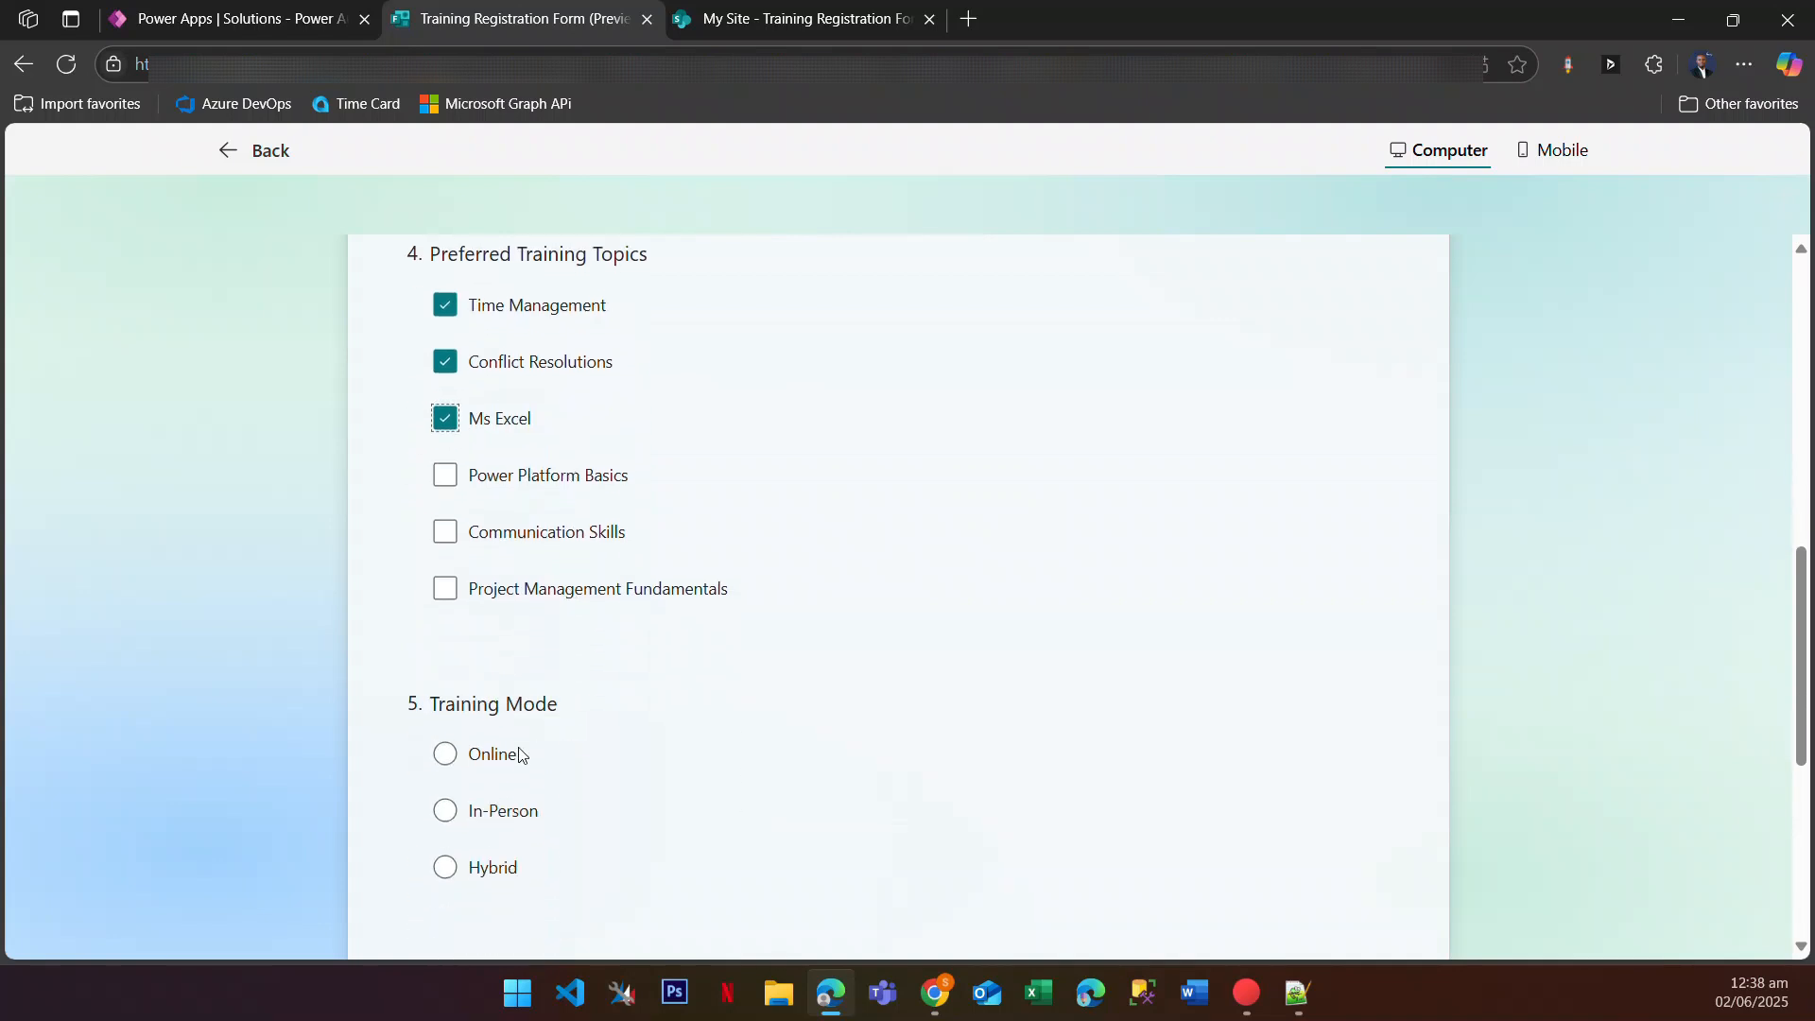
# Step: Choose Online as the training mode, enter Non as the comment and try to submit the form
pyautogui.click(446, 518)
pyautogui.scroll(-1, 472, 652)
pyautogui.click(553, 668)
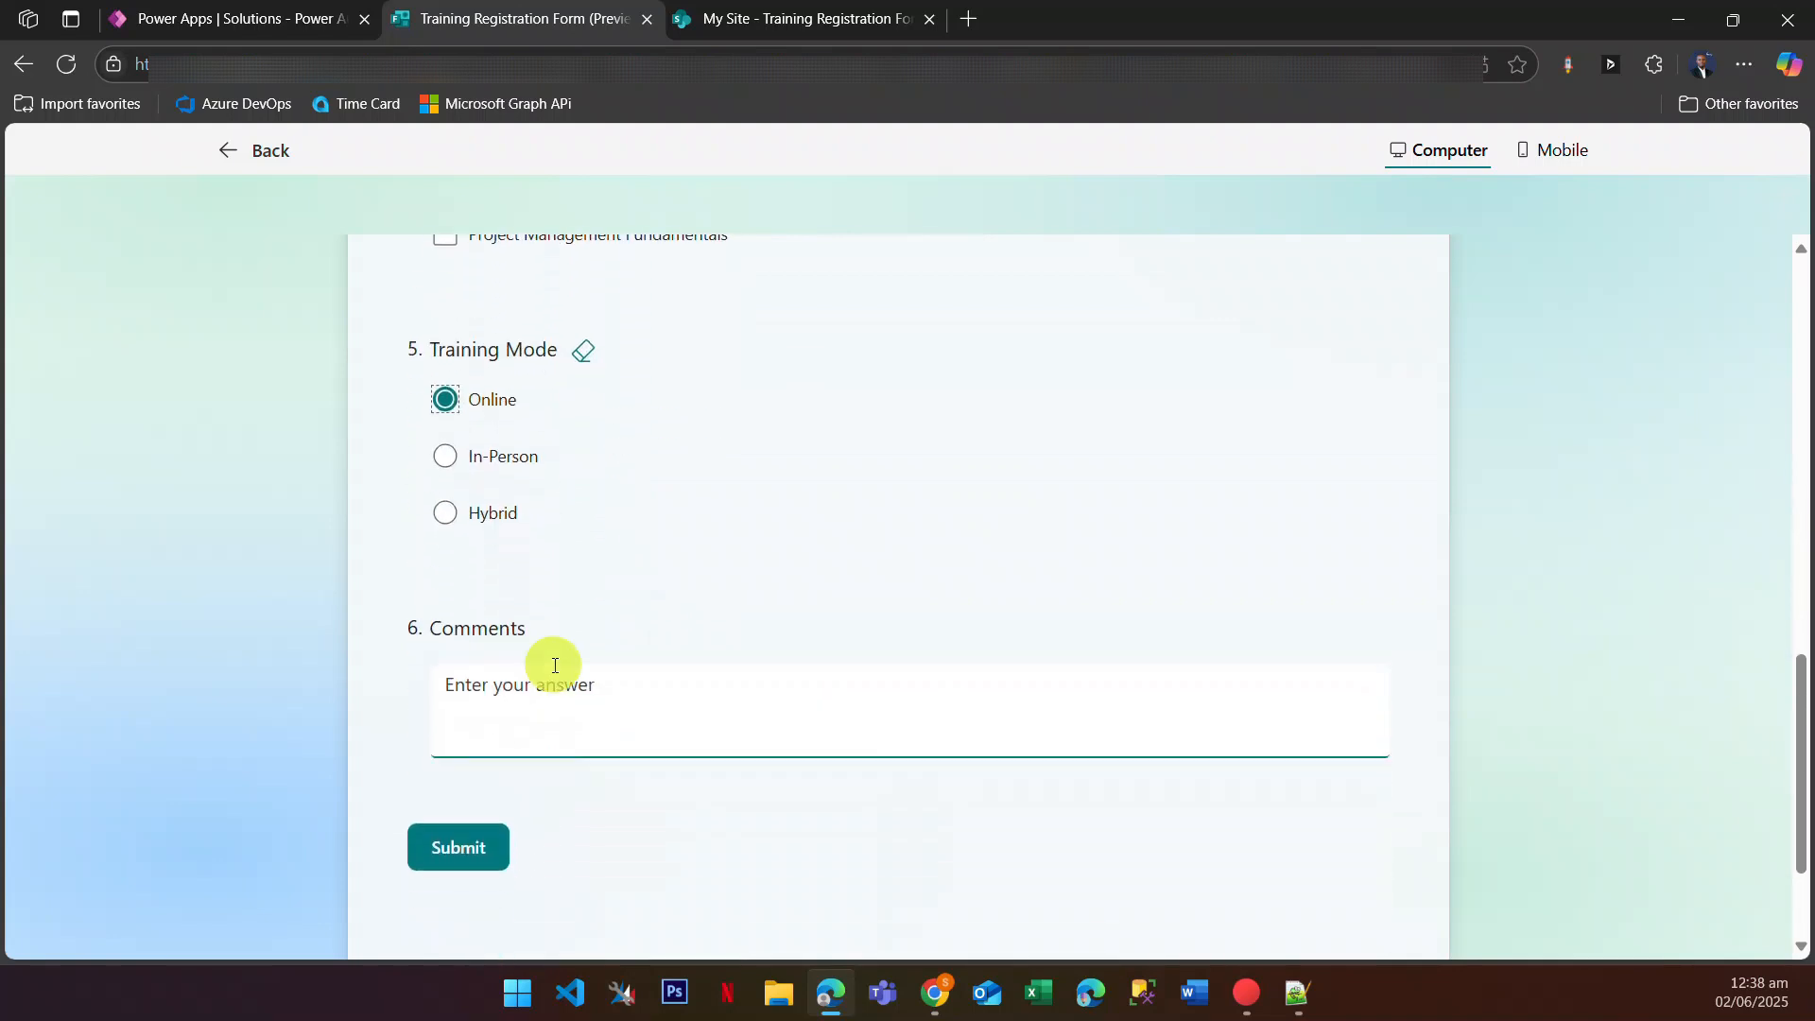
pyautogui.write('Non')
pyautogui.click(473, 841)
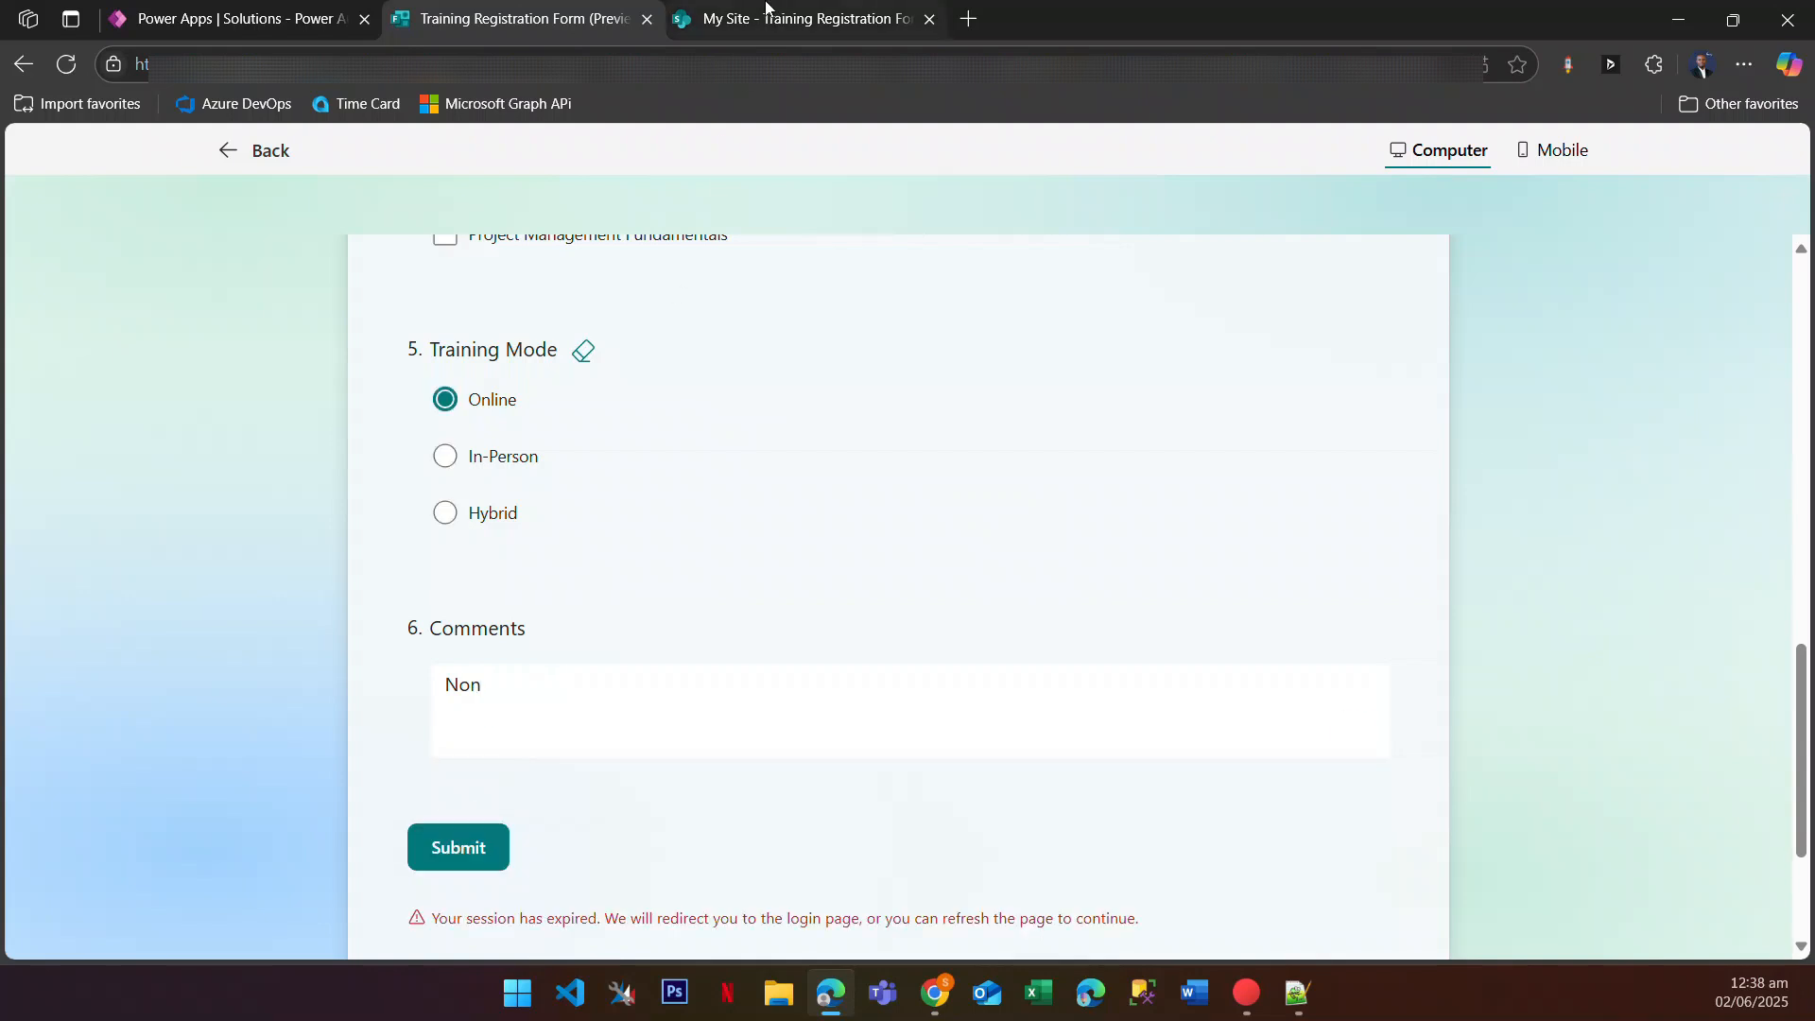
# Step: Refresh the SharePoint responses list and check it and the form preview for the attempted submission
pyautogui.click(765, 12)
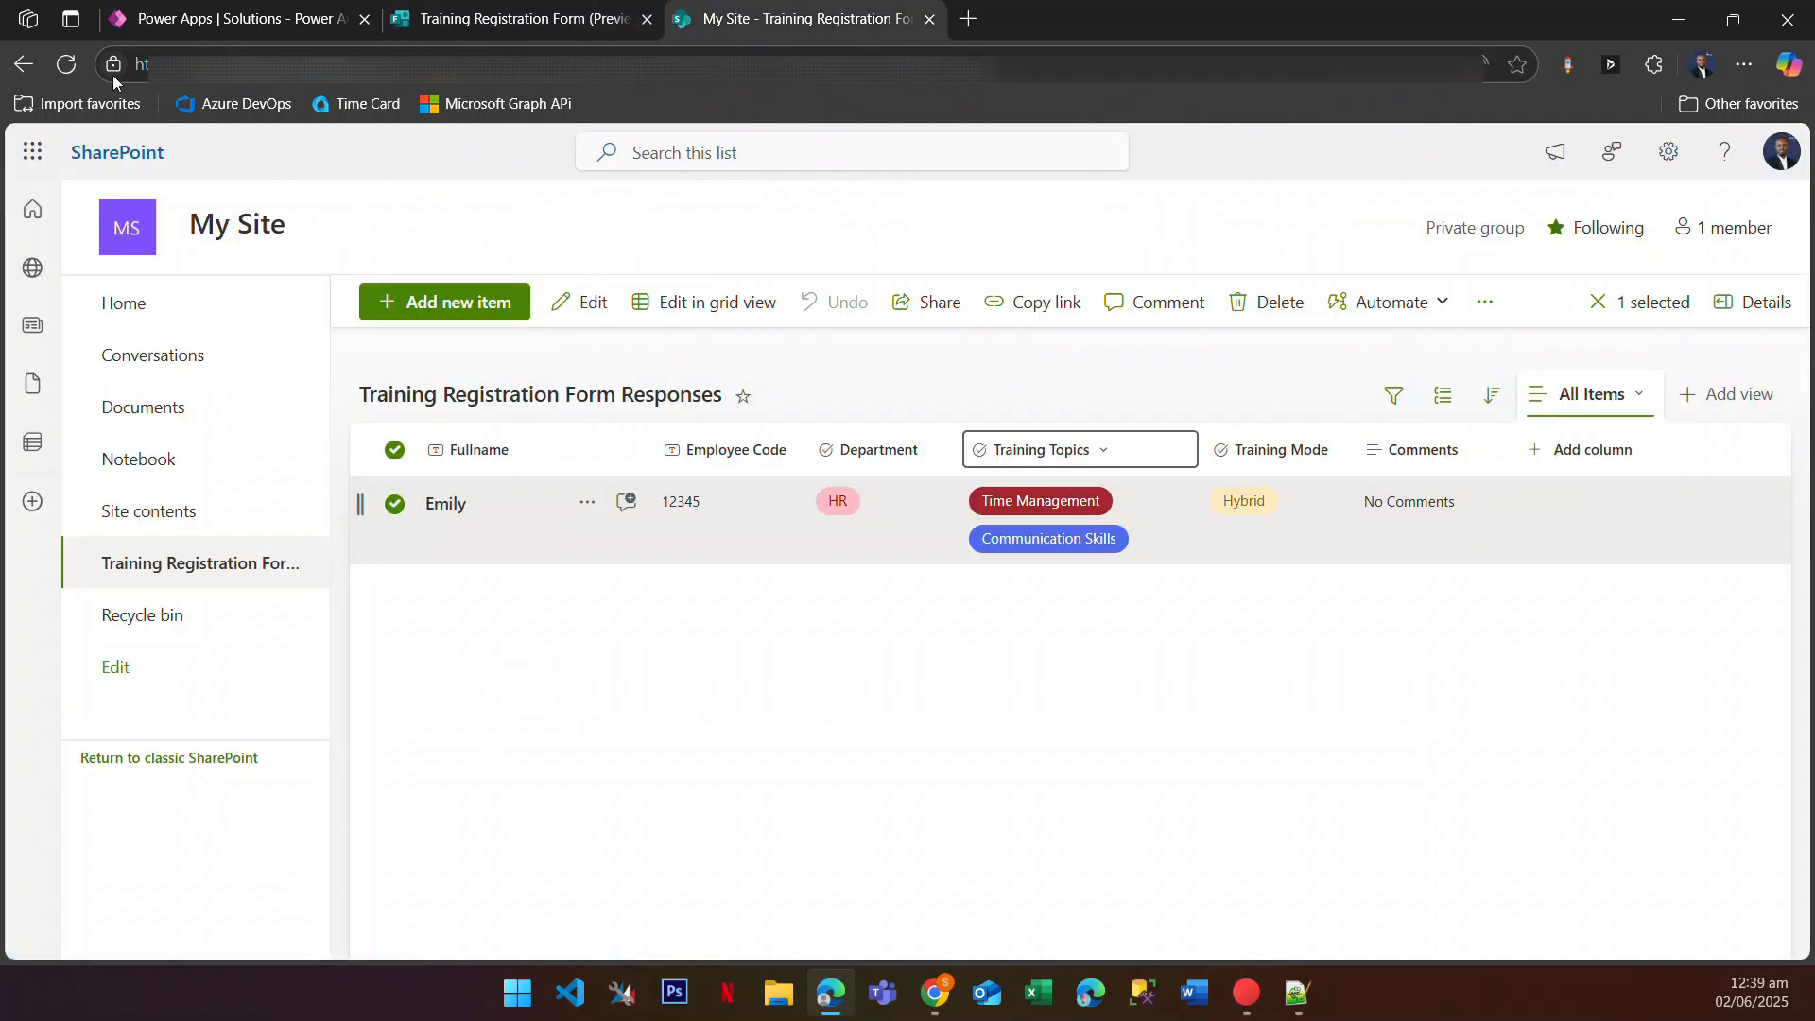
pyautogui.click(64, 68)
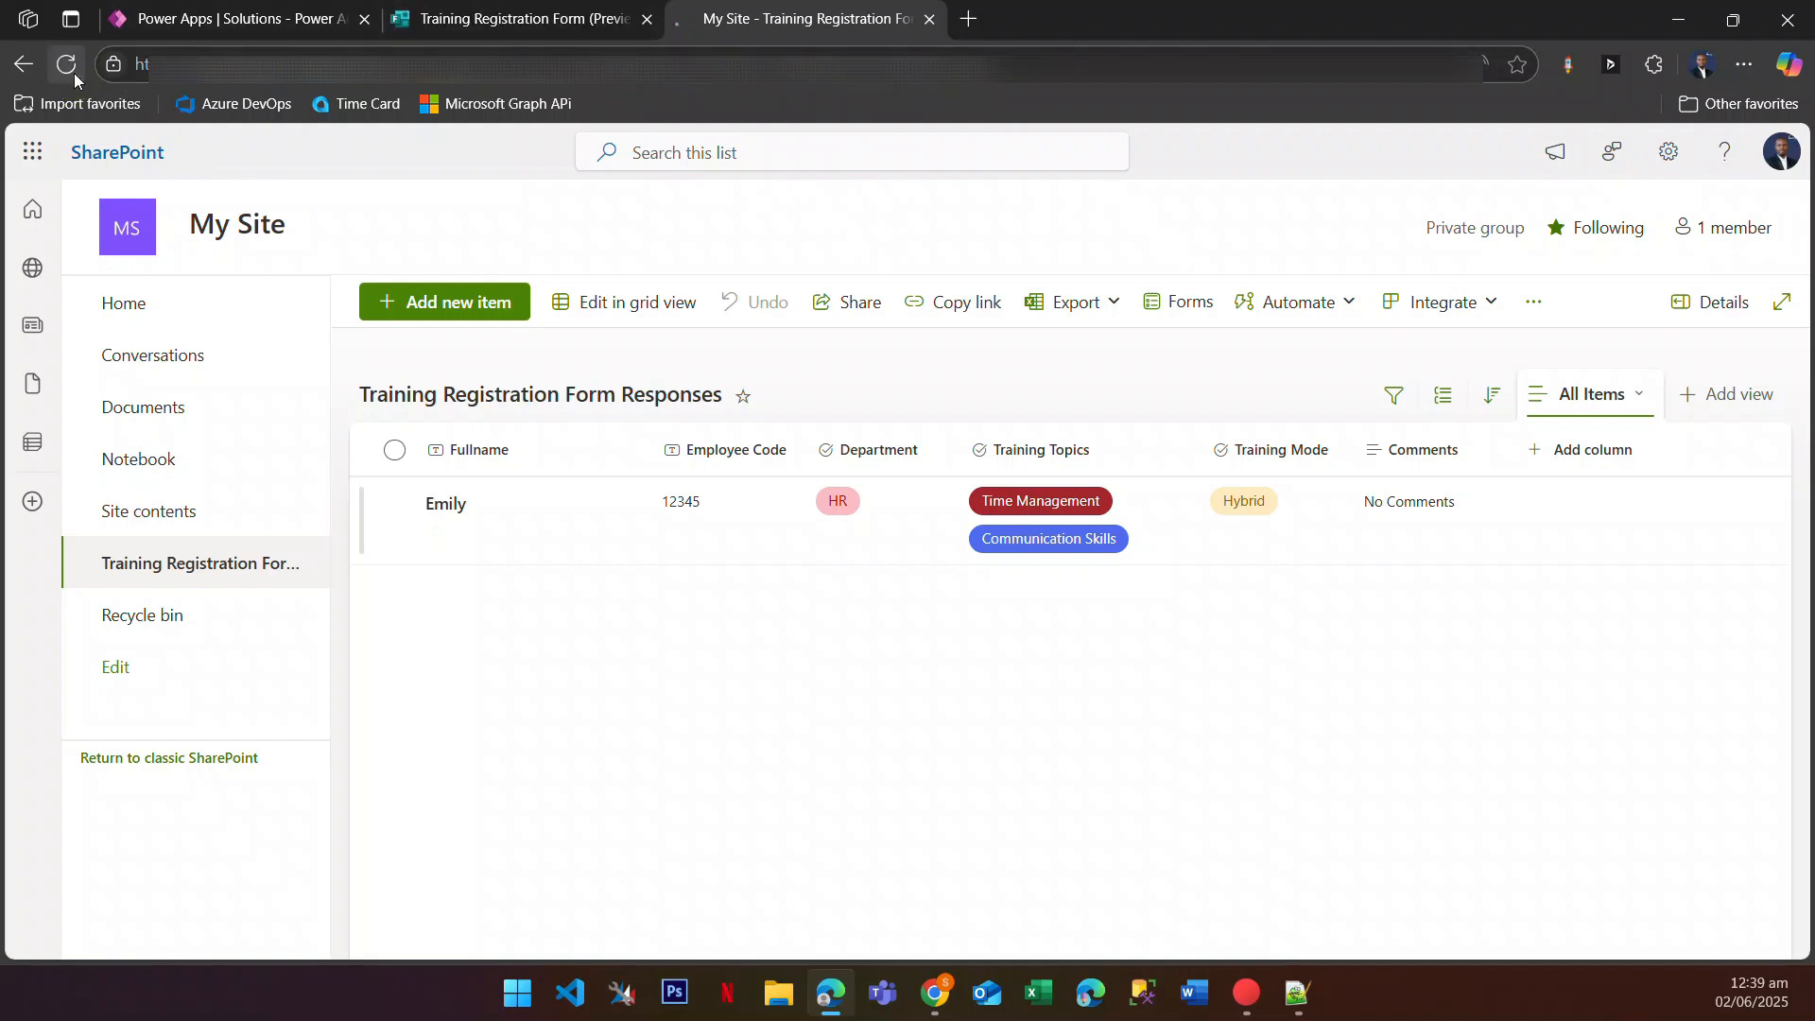
pyautogui.click(74, 72)
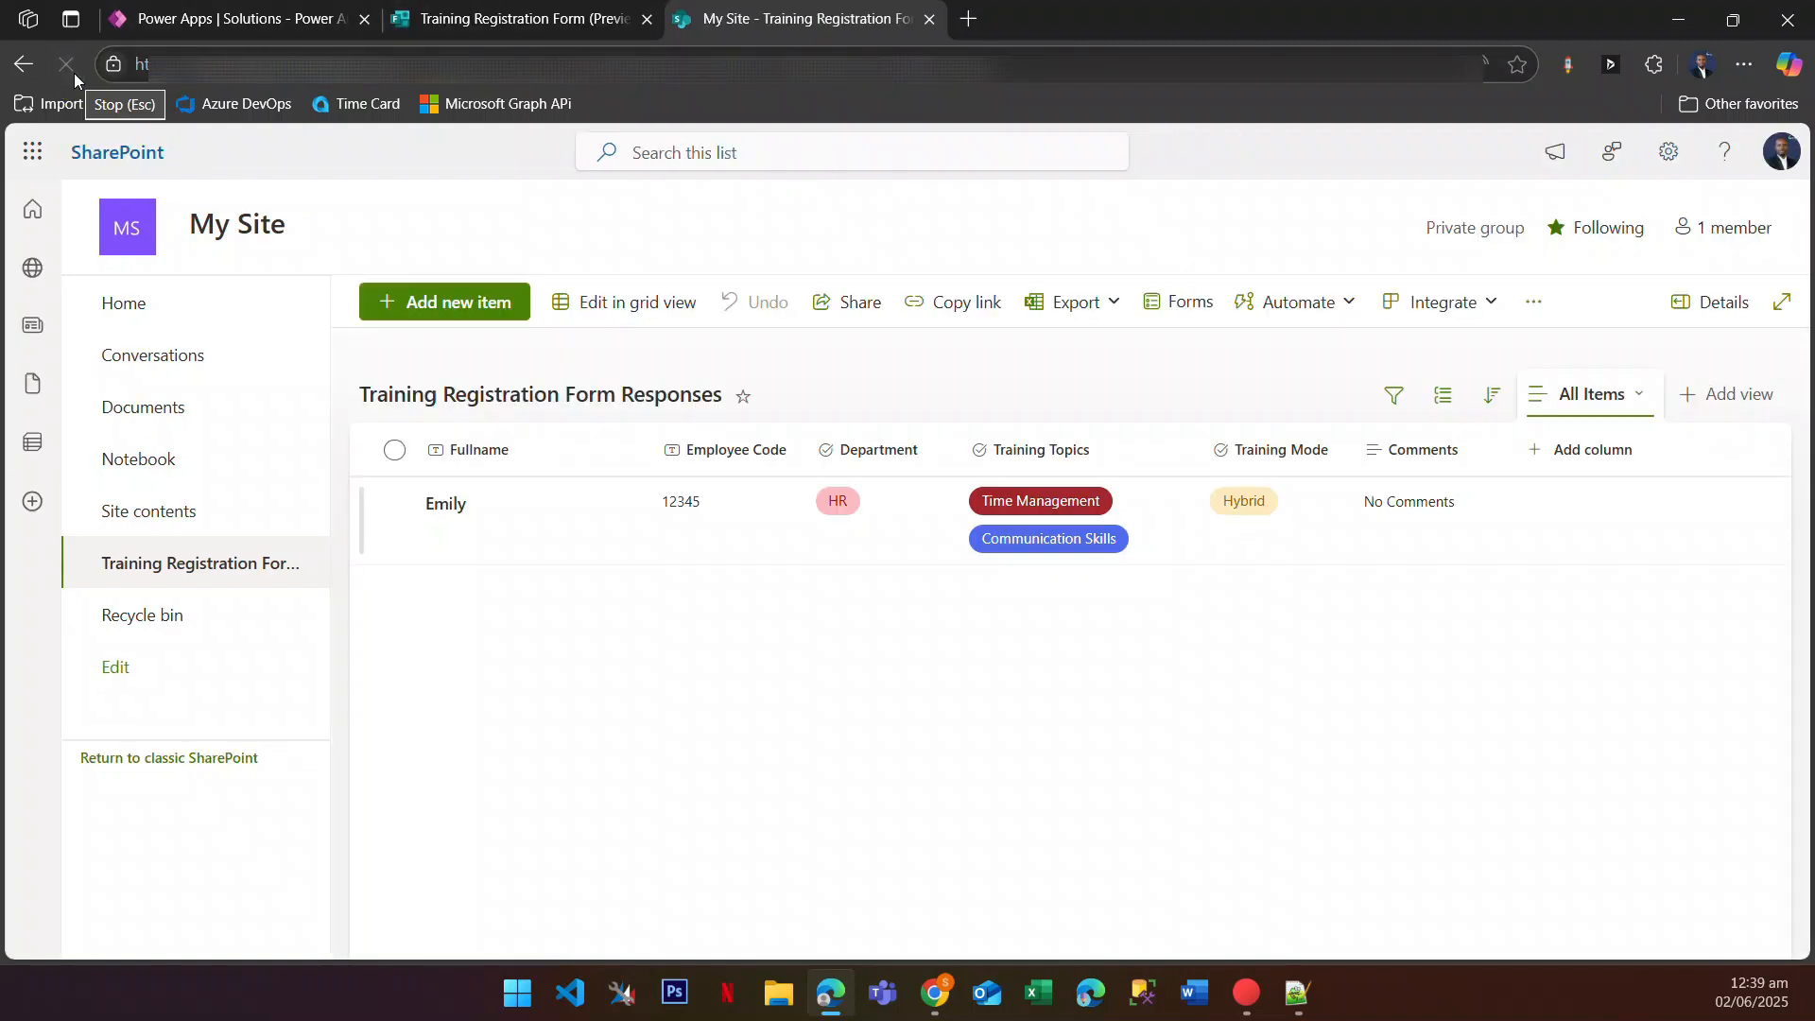
pyautogui.click(494, 7)
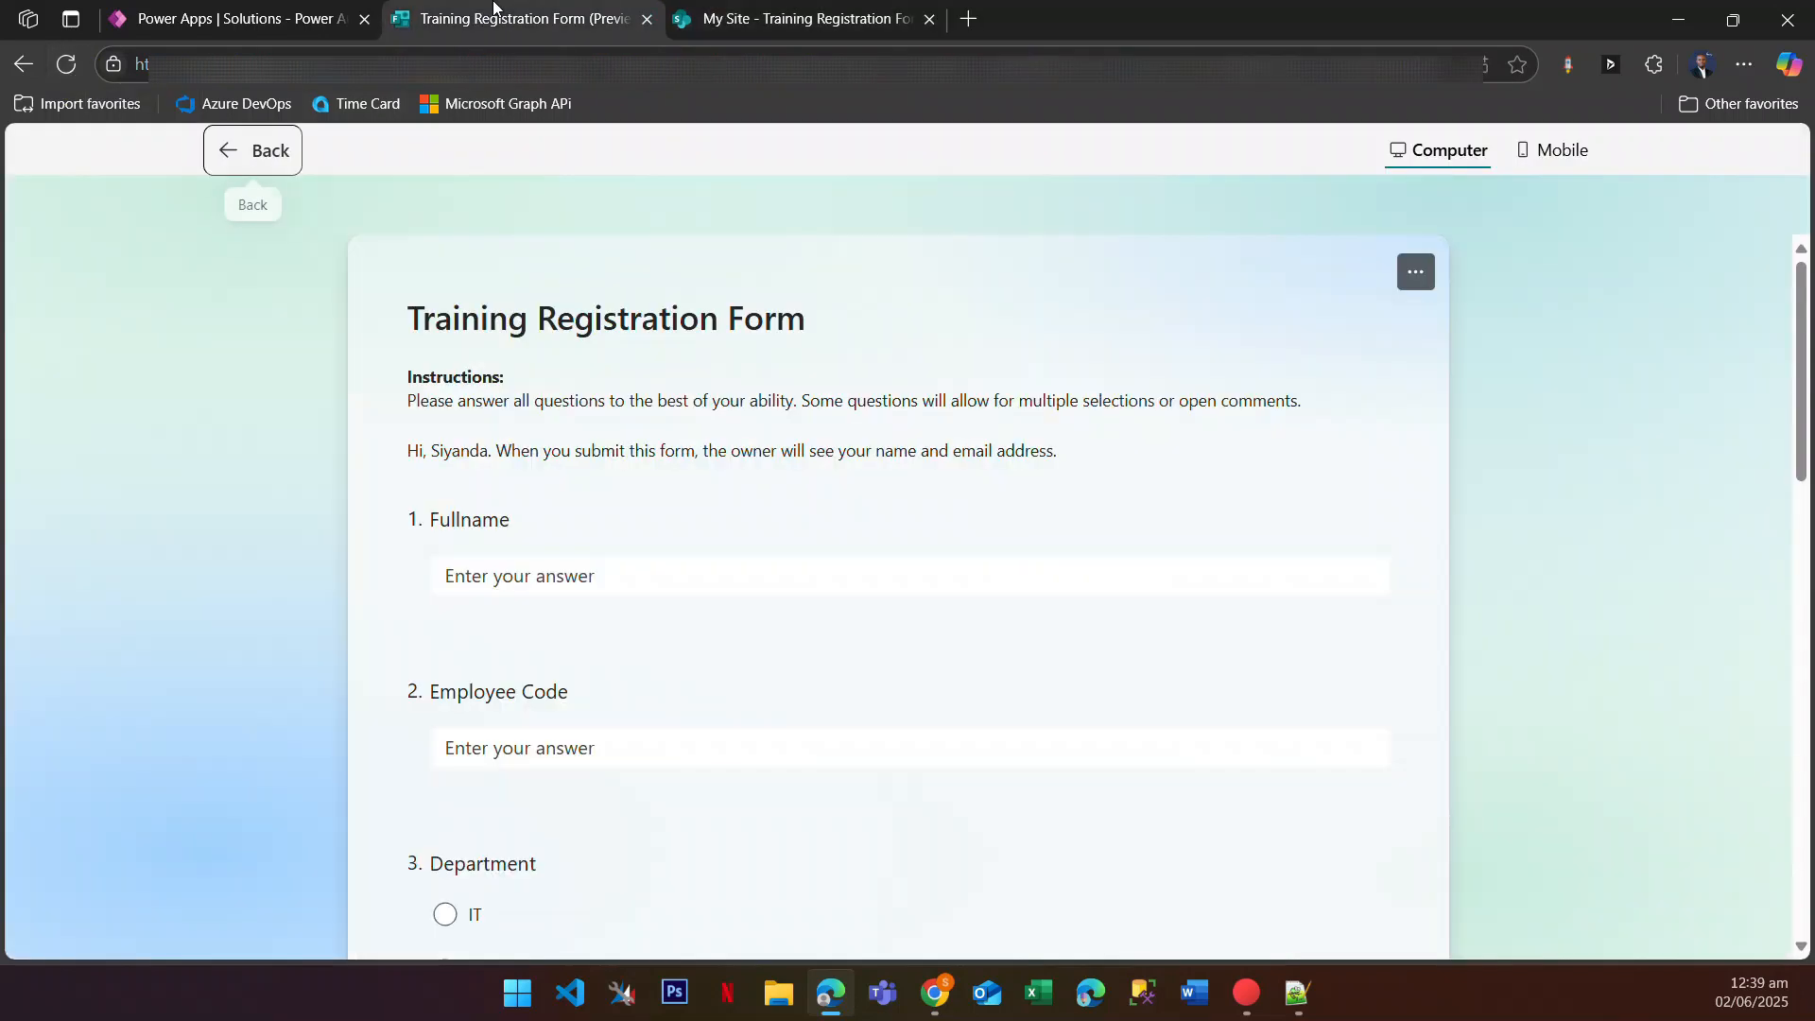
pyautogui.click(721, 563)
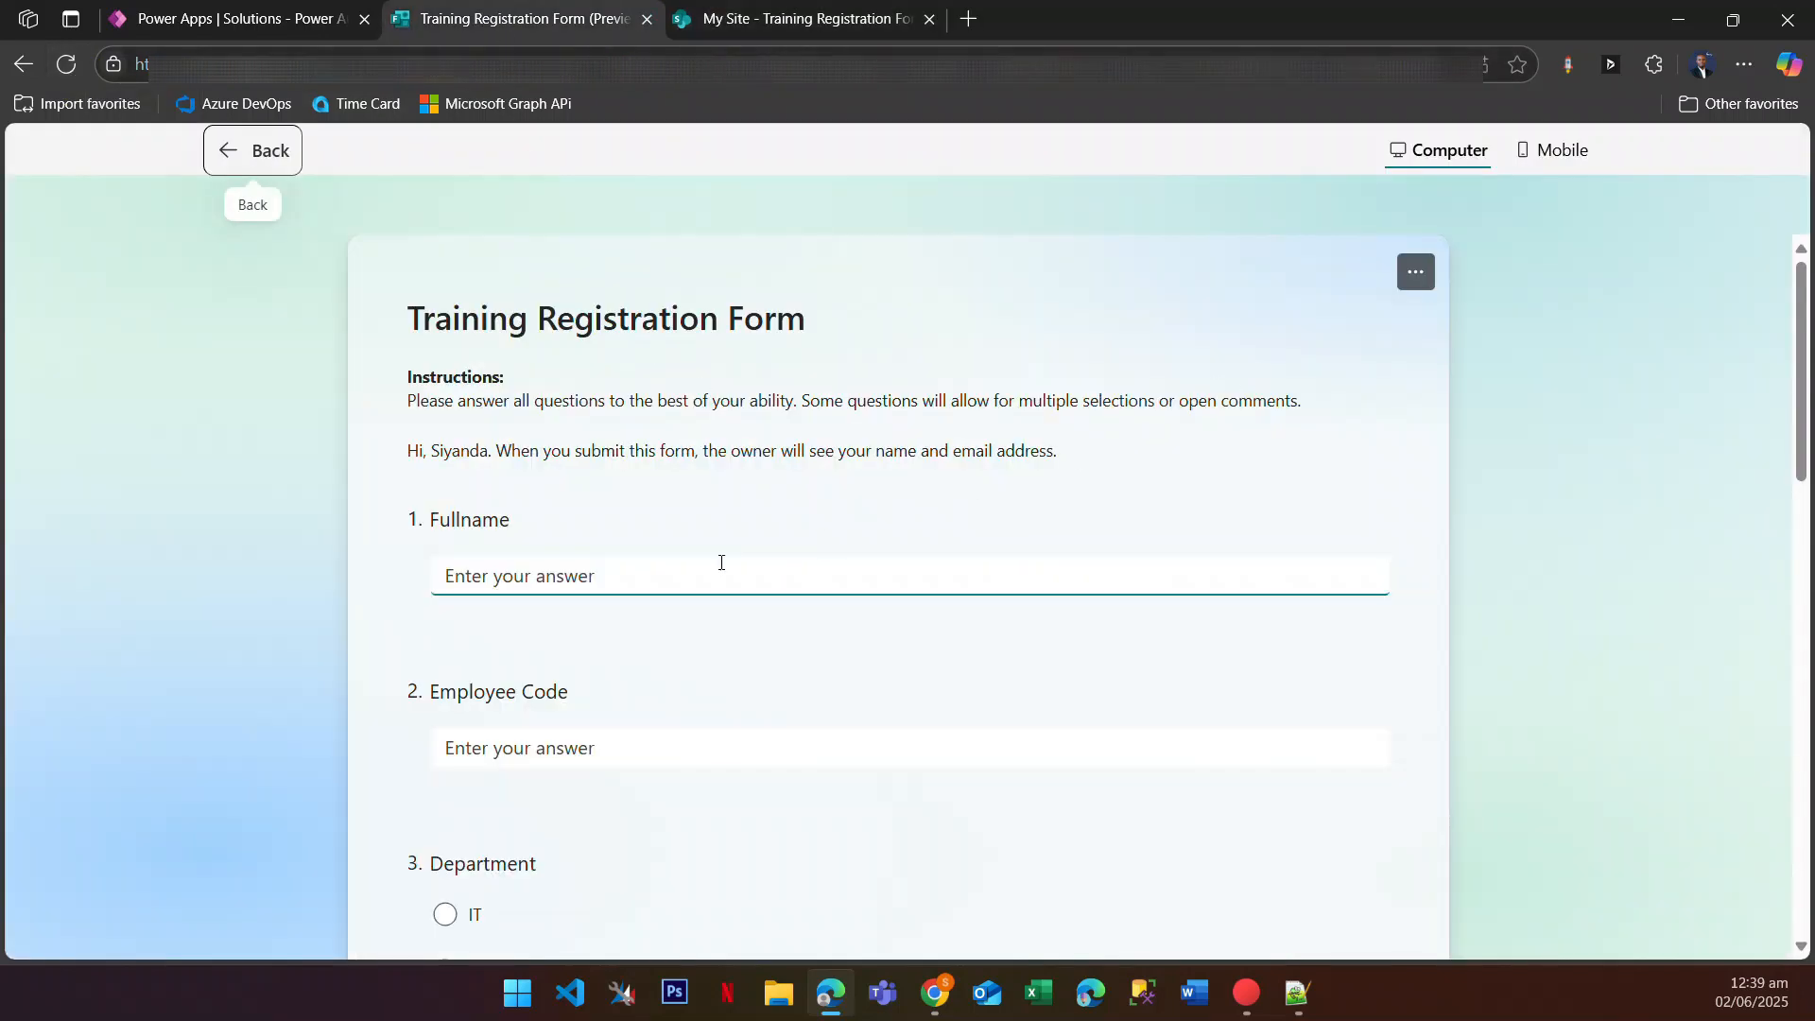
pyautogui.click(804, 19)
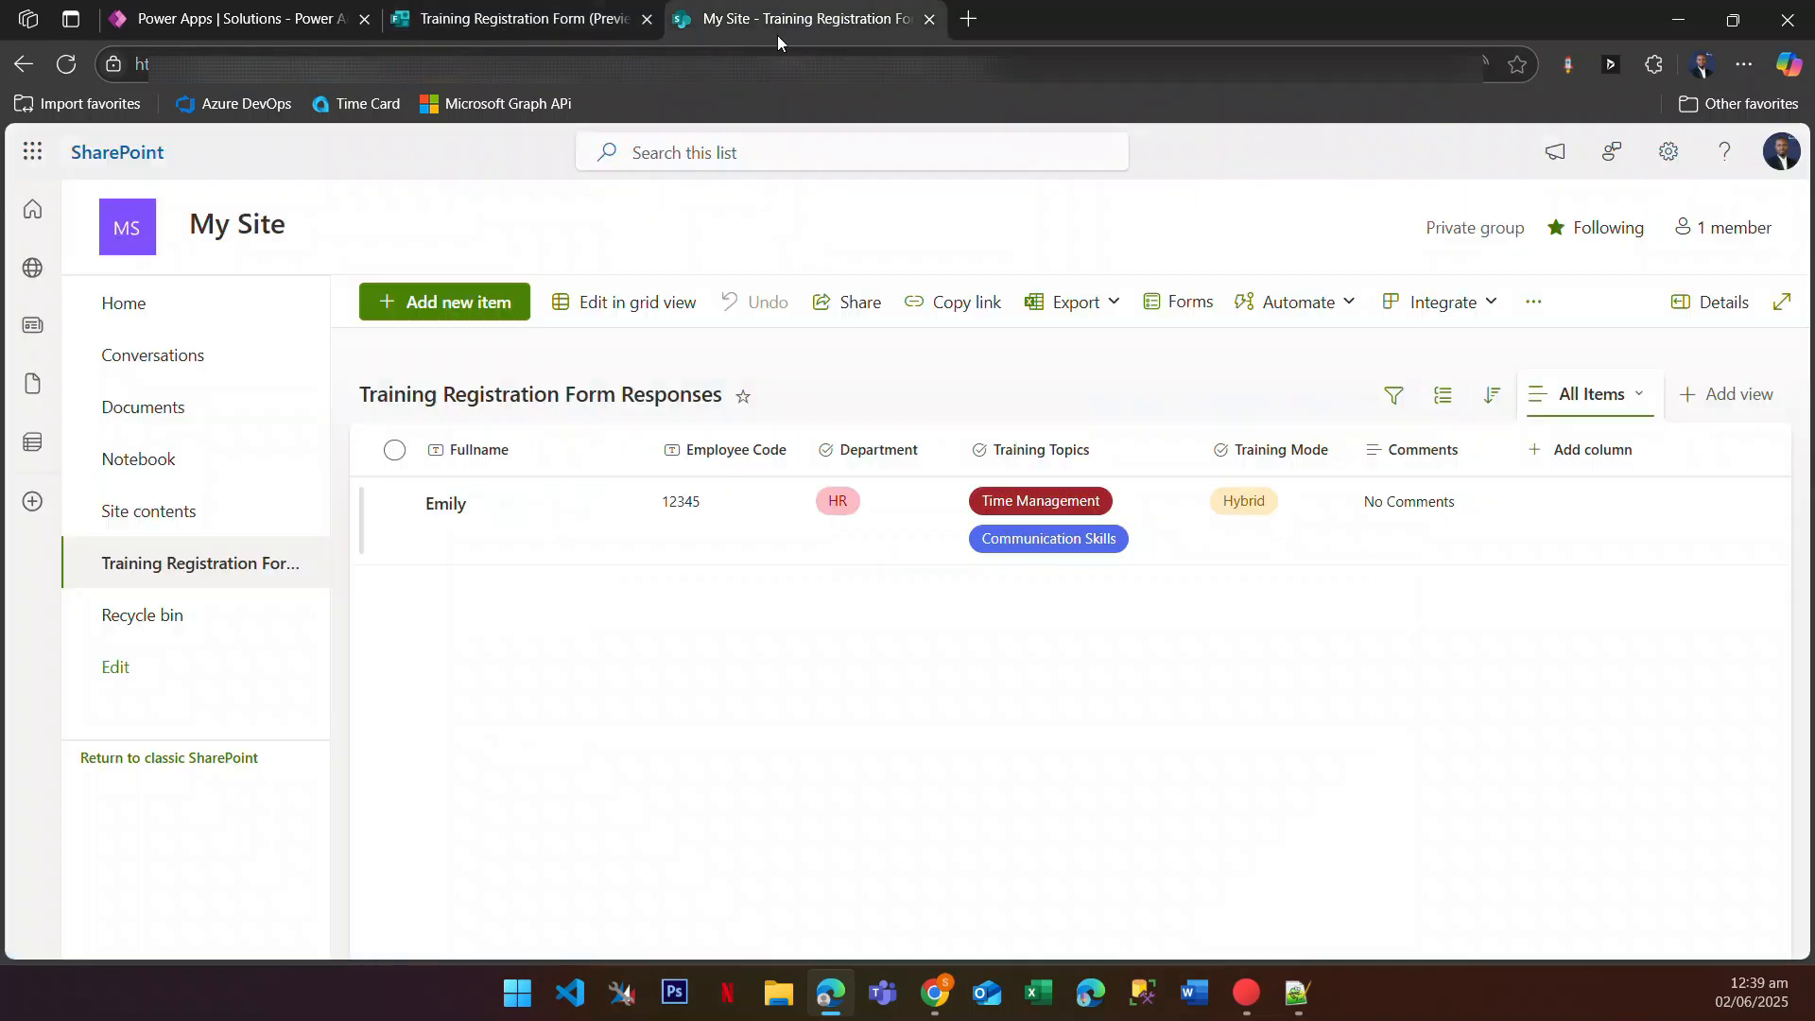
pyautogui.click(519, 15)
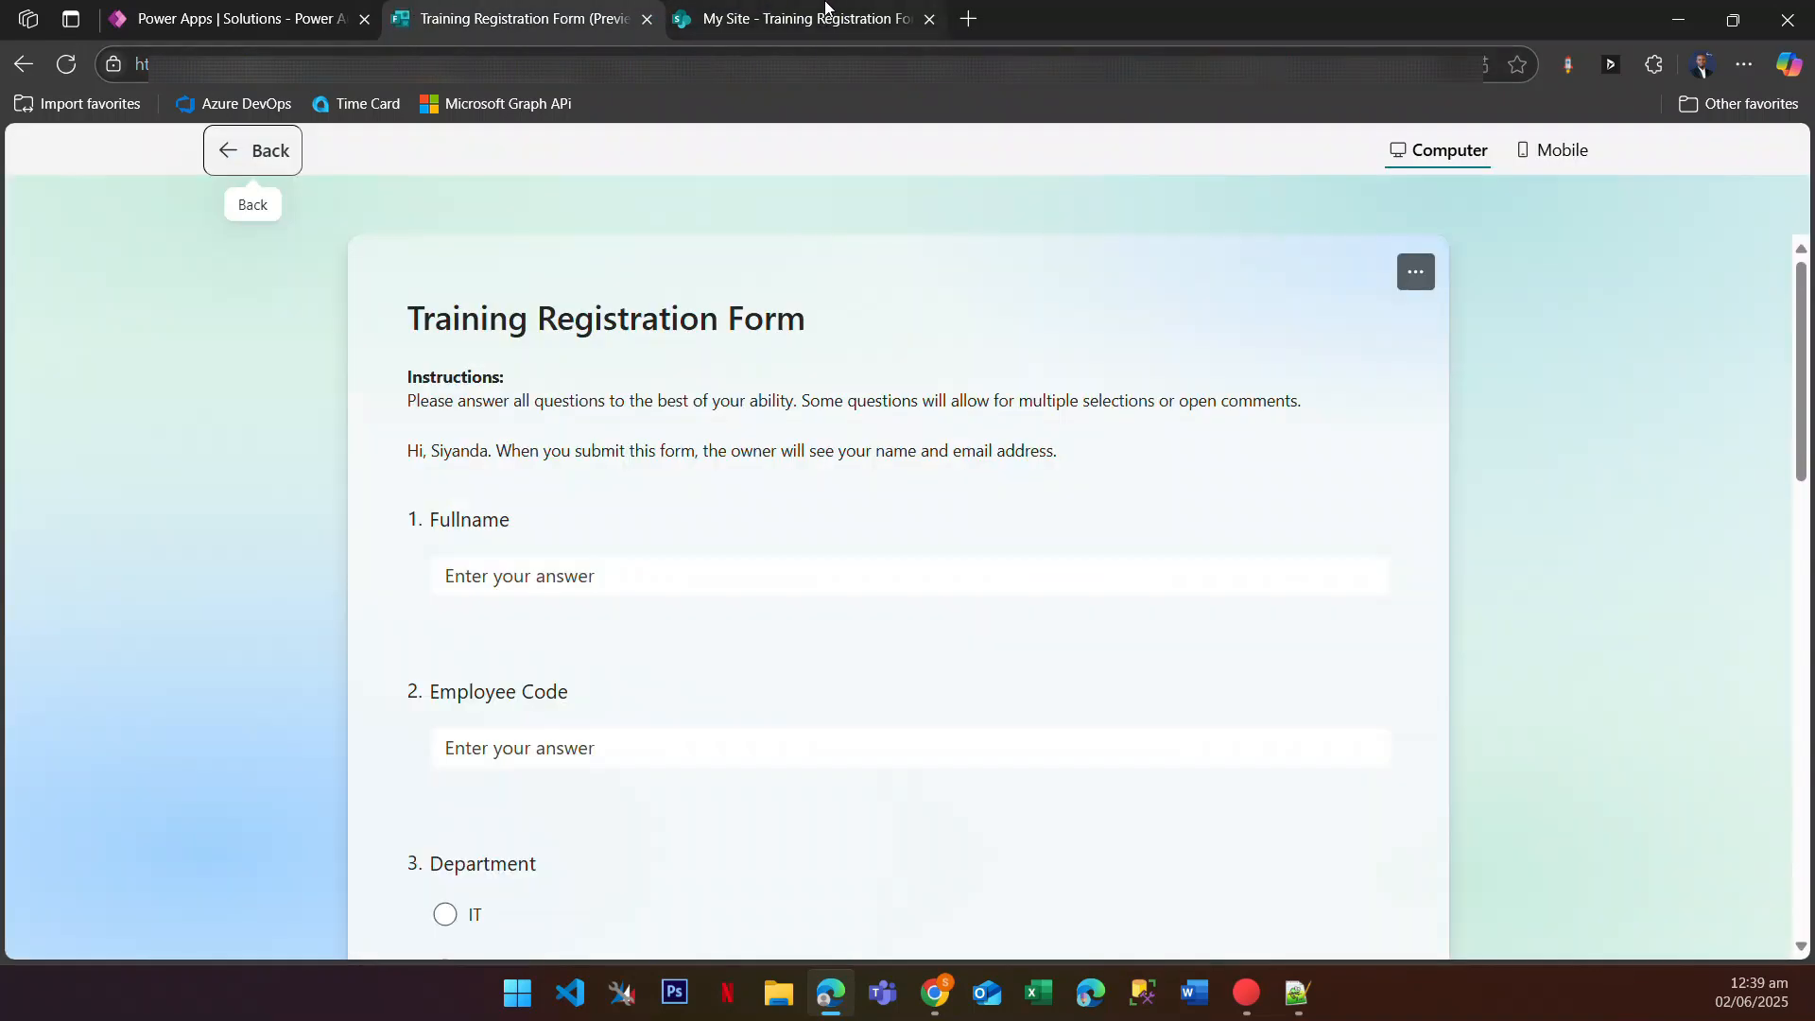
pyautogui.scroll(-15, 653, 673)
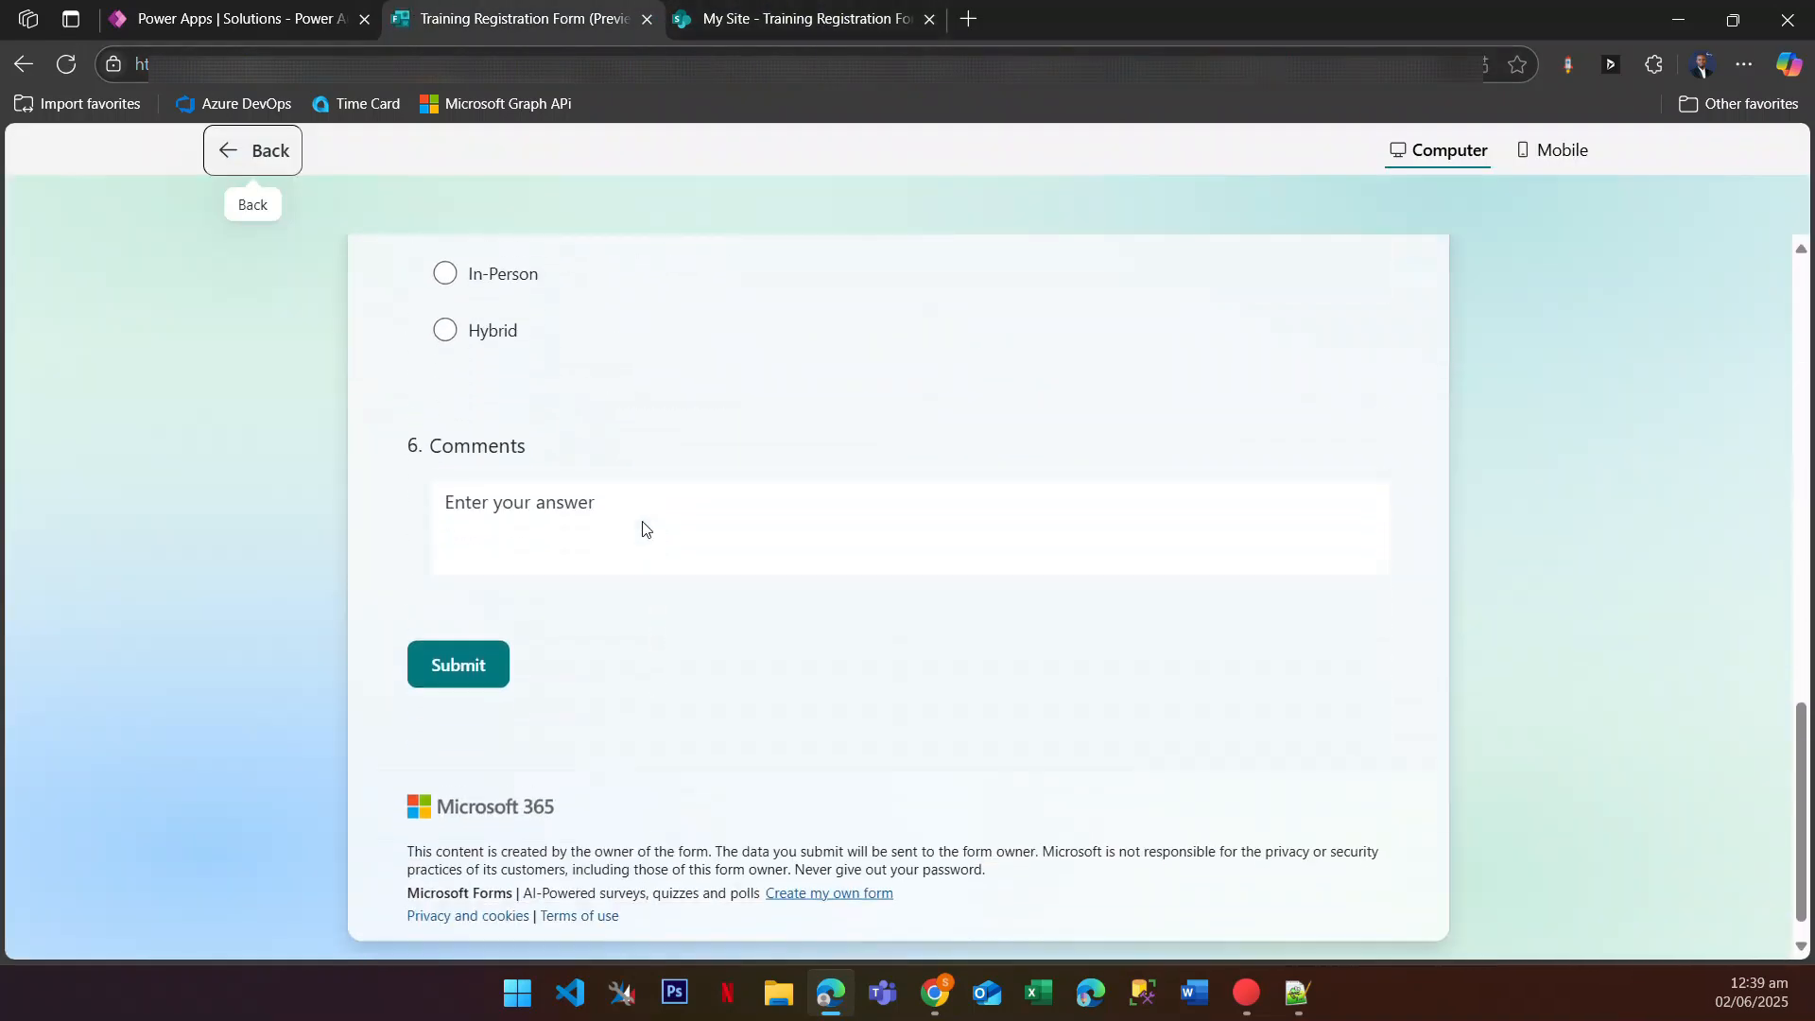
pyautogui.scroll(8, 647, 530)
pyautogui.click(771, 52)
pyautogui.click(774, 14)
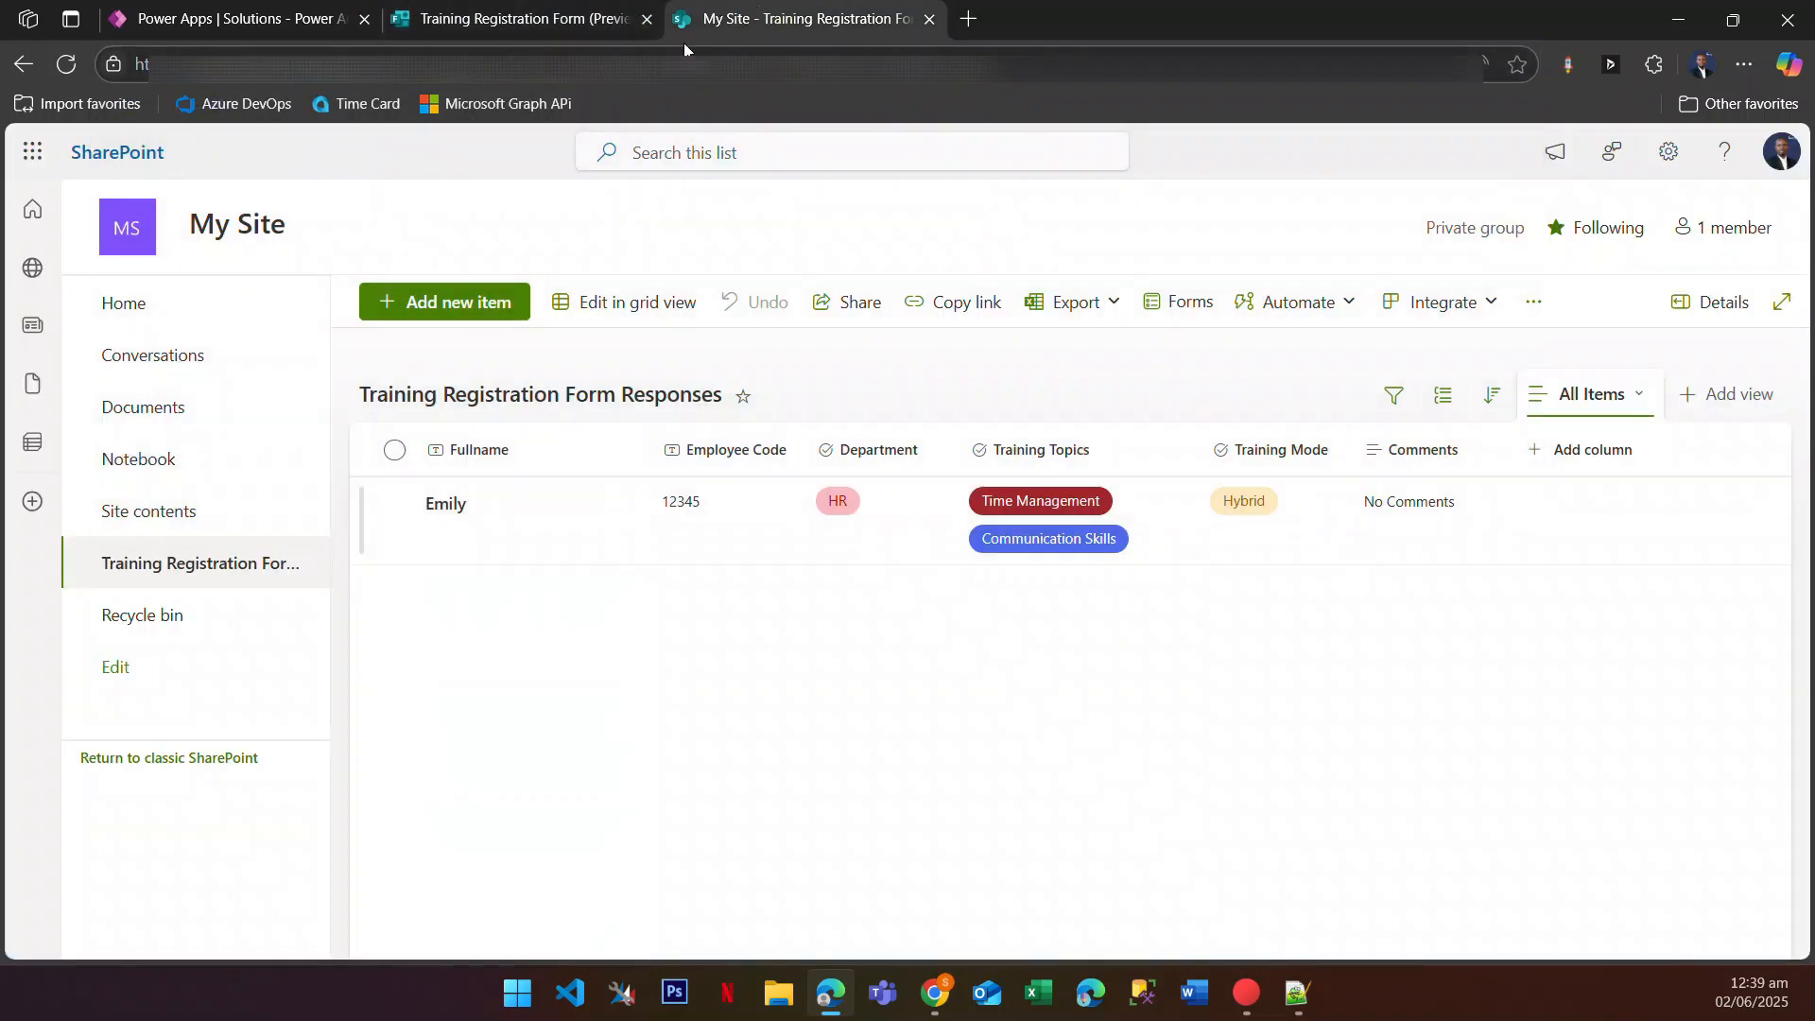
pyautogui.click(78, 70)
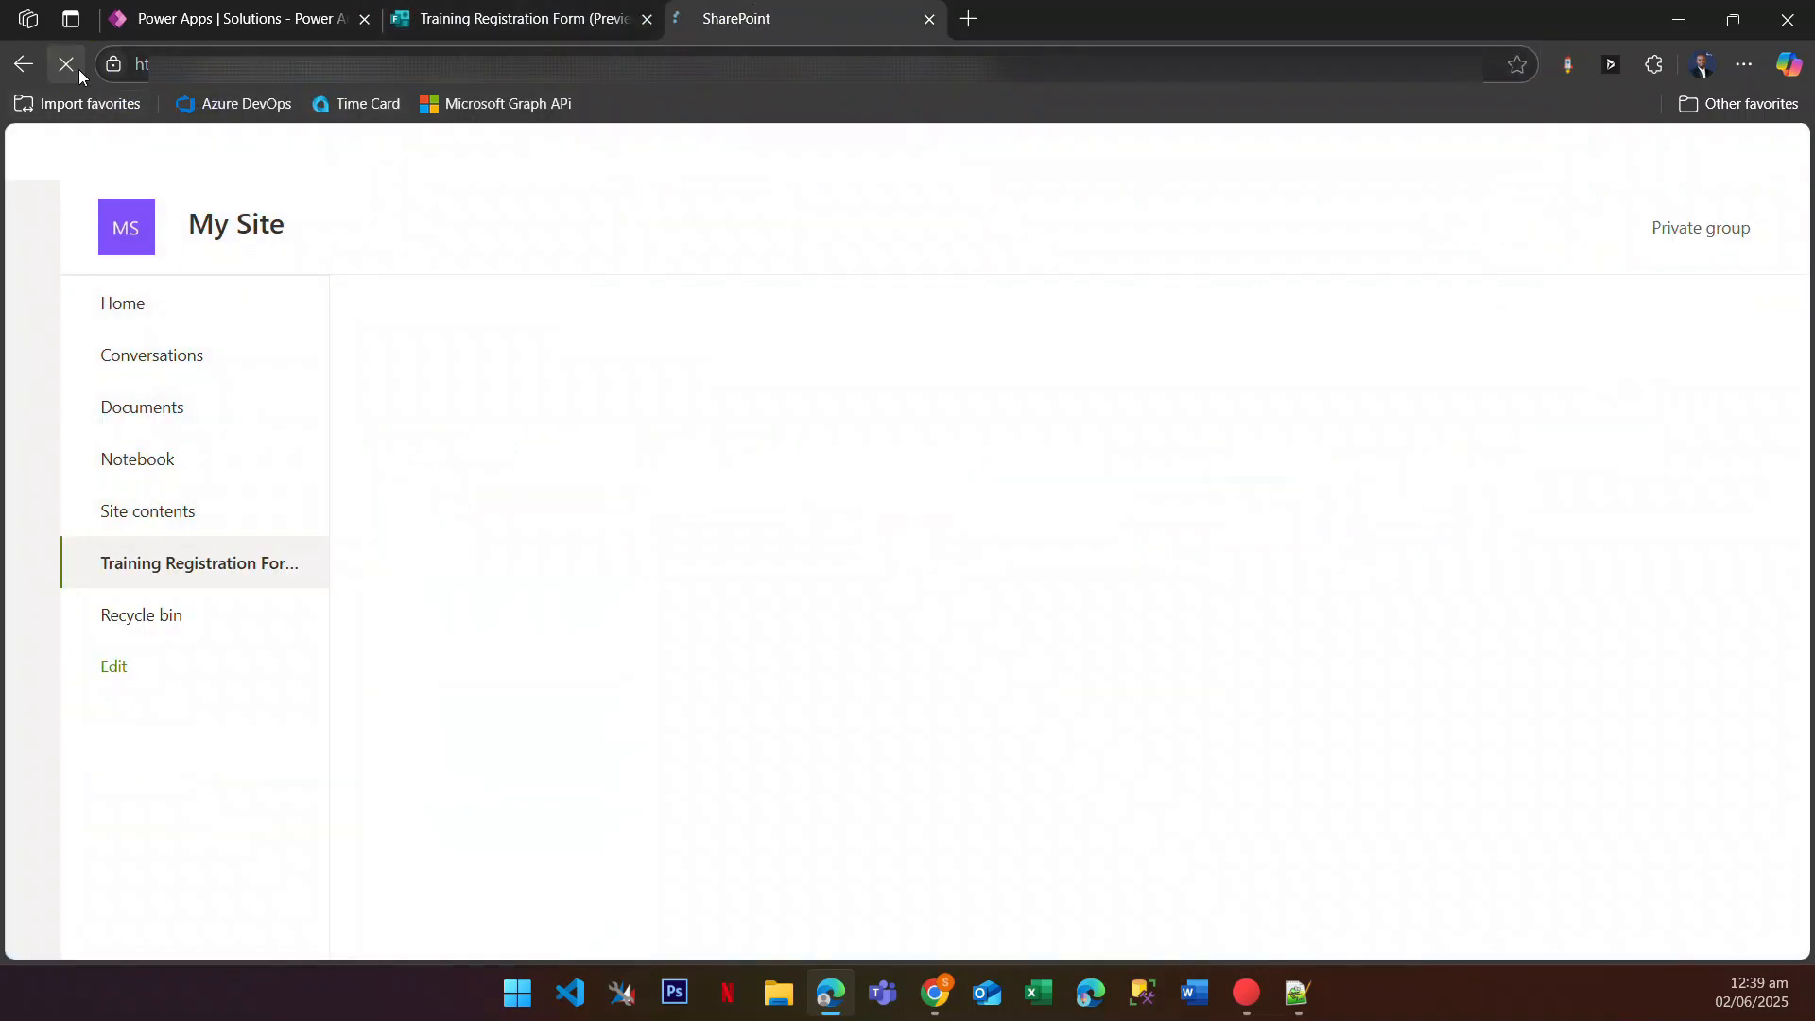
# Step: Fill in the form's full name and employee code from the last used saved entry and choose the IT department
pyautogui.click(514, 33)
pyautogui.scroll(7, 565, 430)
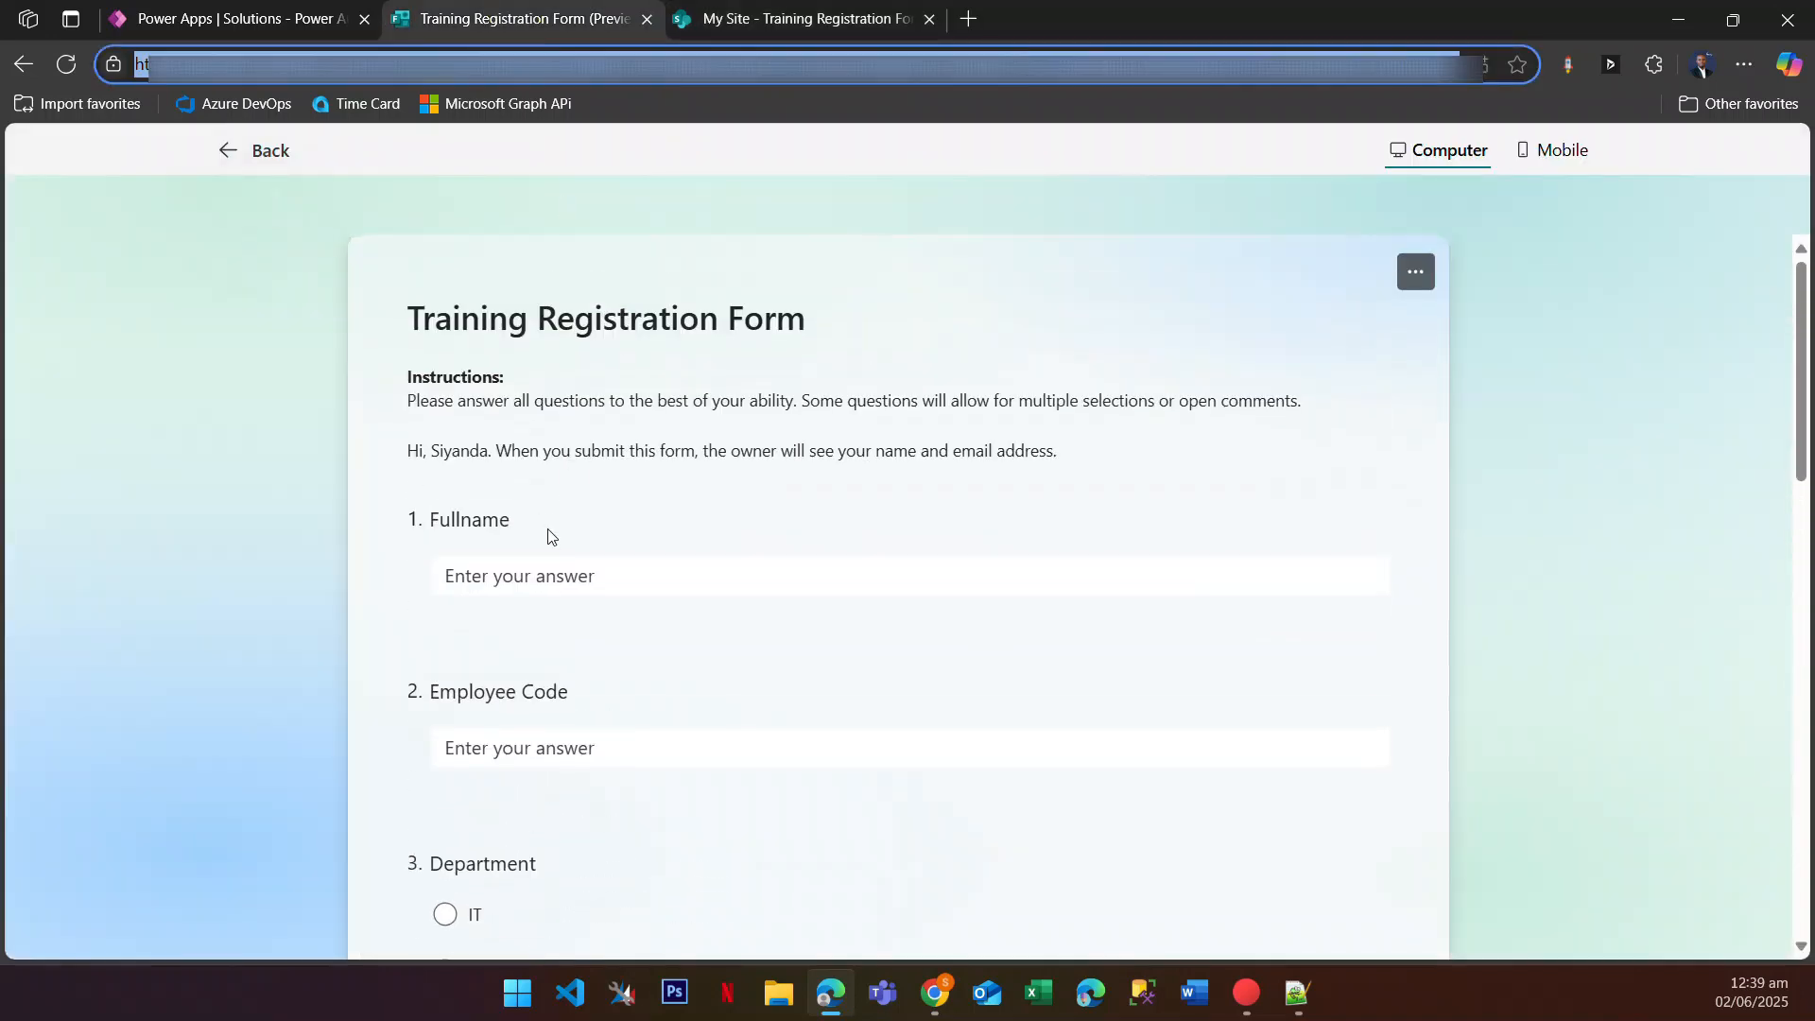
pyautogui.click(546, 593)
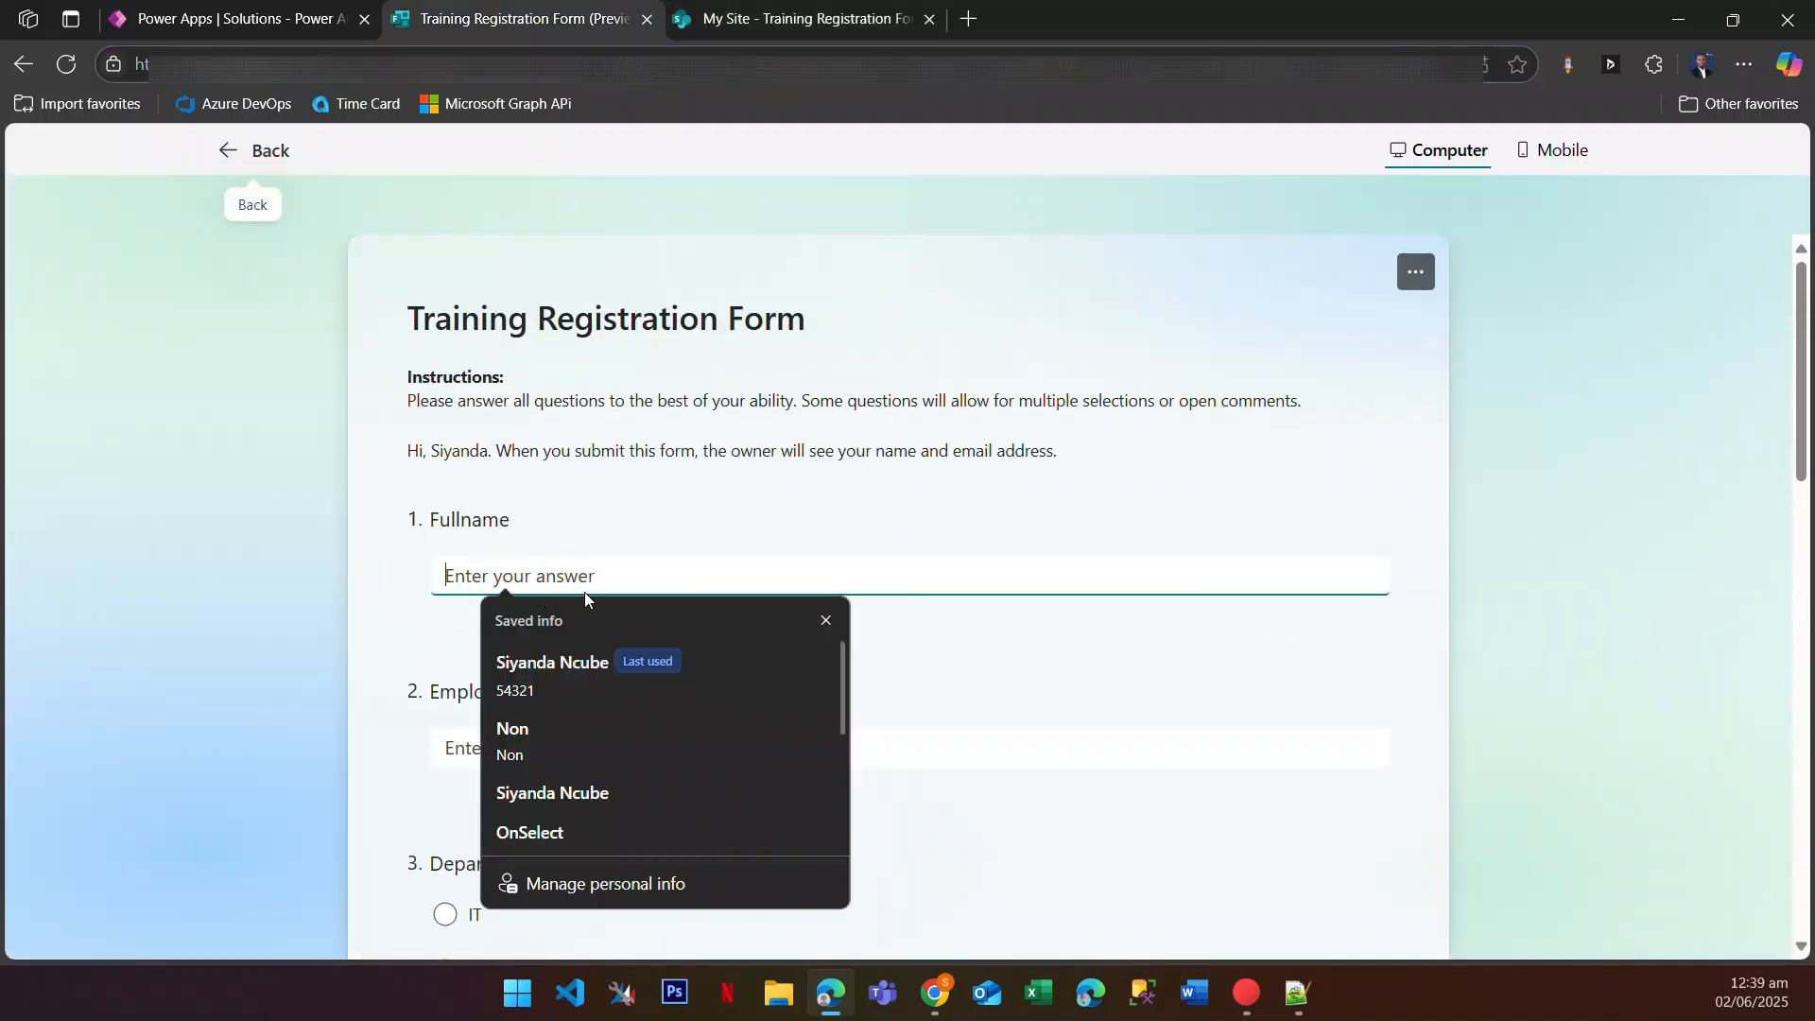
pyautogui.click(540, 673)
pyautogui.scroll(-4, 607, 668)
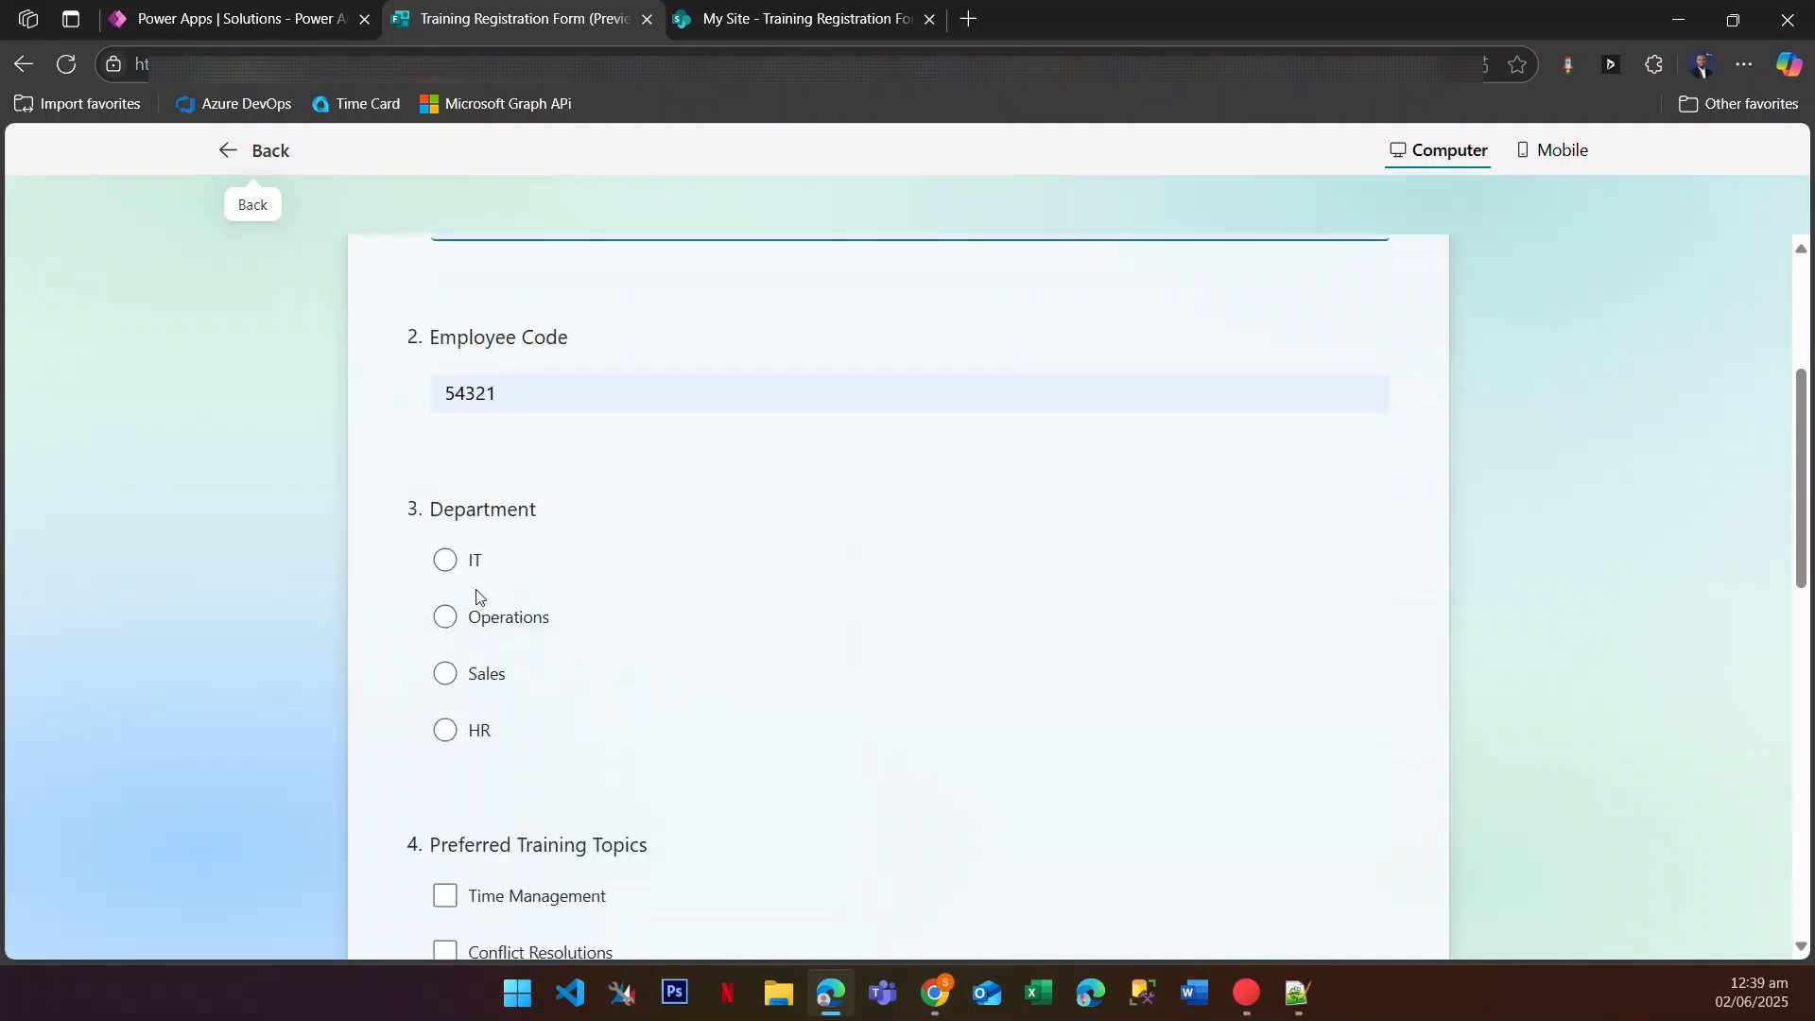
pyautogui.click(445, 560)
# Step: Mark Time Management, Conflict Resolutions and Ms Excel under Preferred Training Topics
pyautogui.scroll(-5, 449, 563)
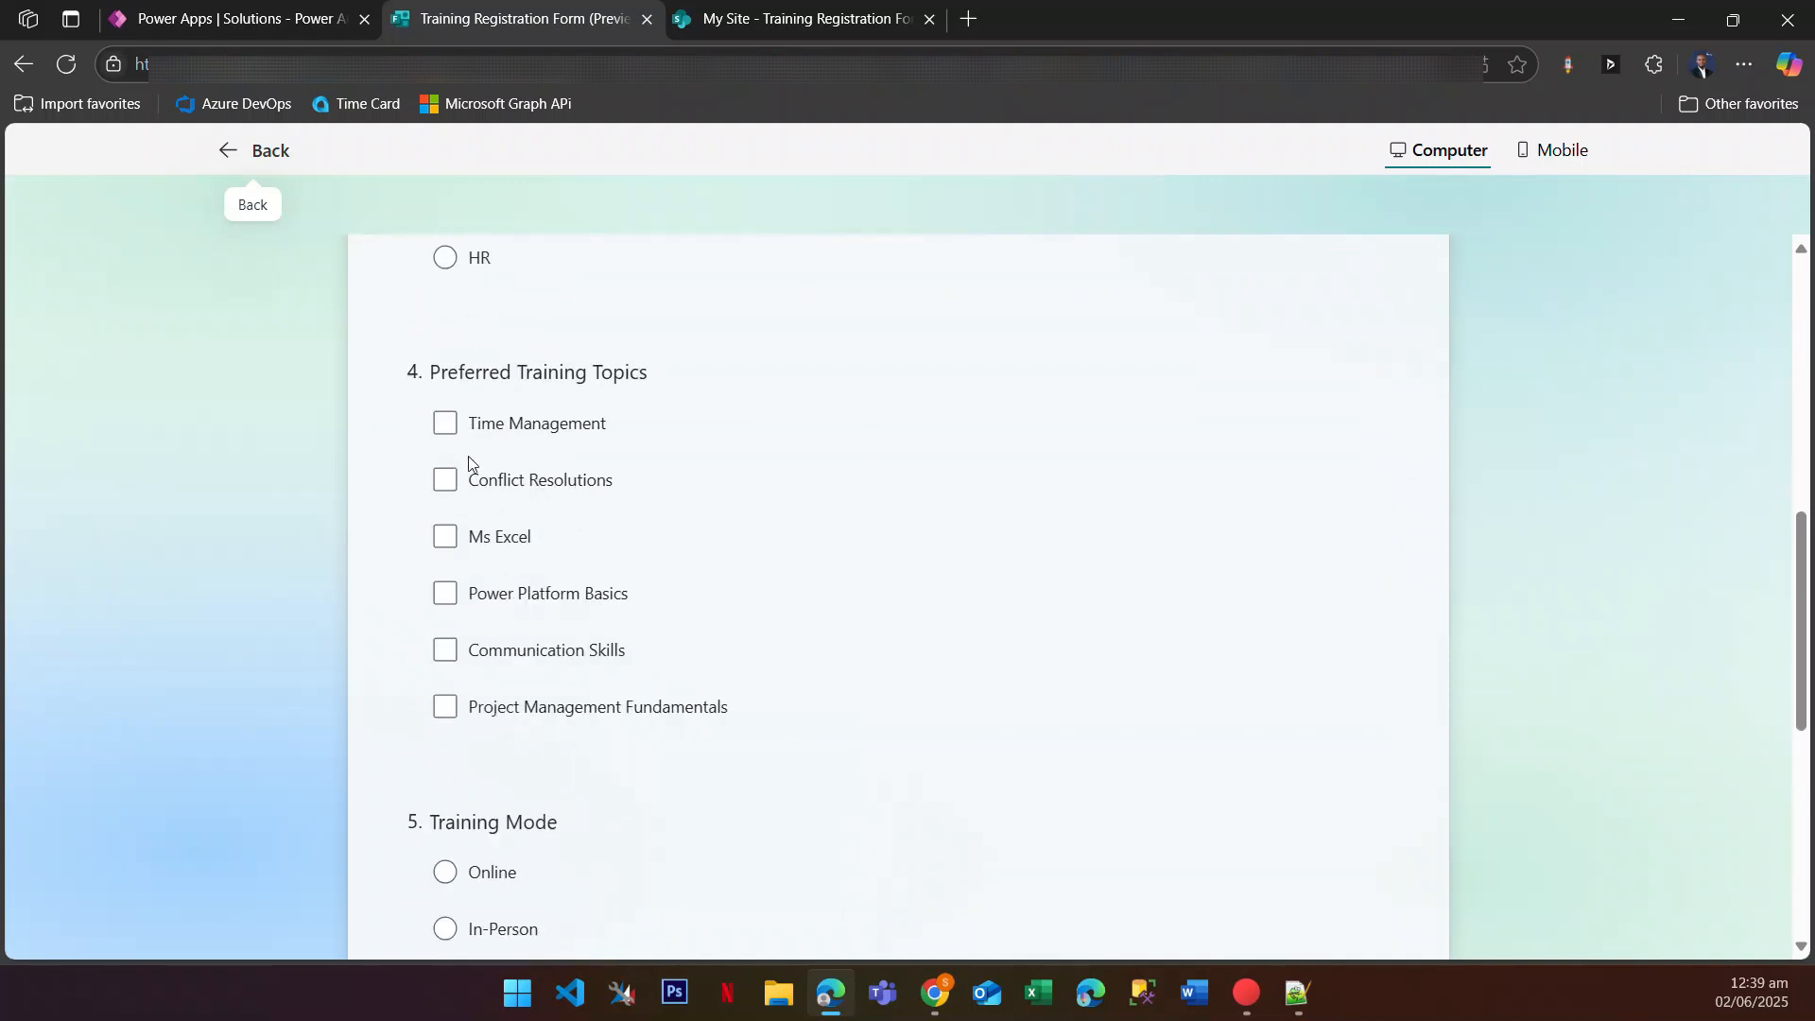
pyautogui.click(448, 433)
pyautogui.click(446, 487)
pyautogui.click(445, 537)
# Step: Set the training mode to Online, enter None as the comment and submit the form
pyautogui.scroll(-3, 472, 586)
pyautogui.click(446, 519)
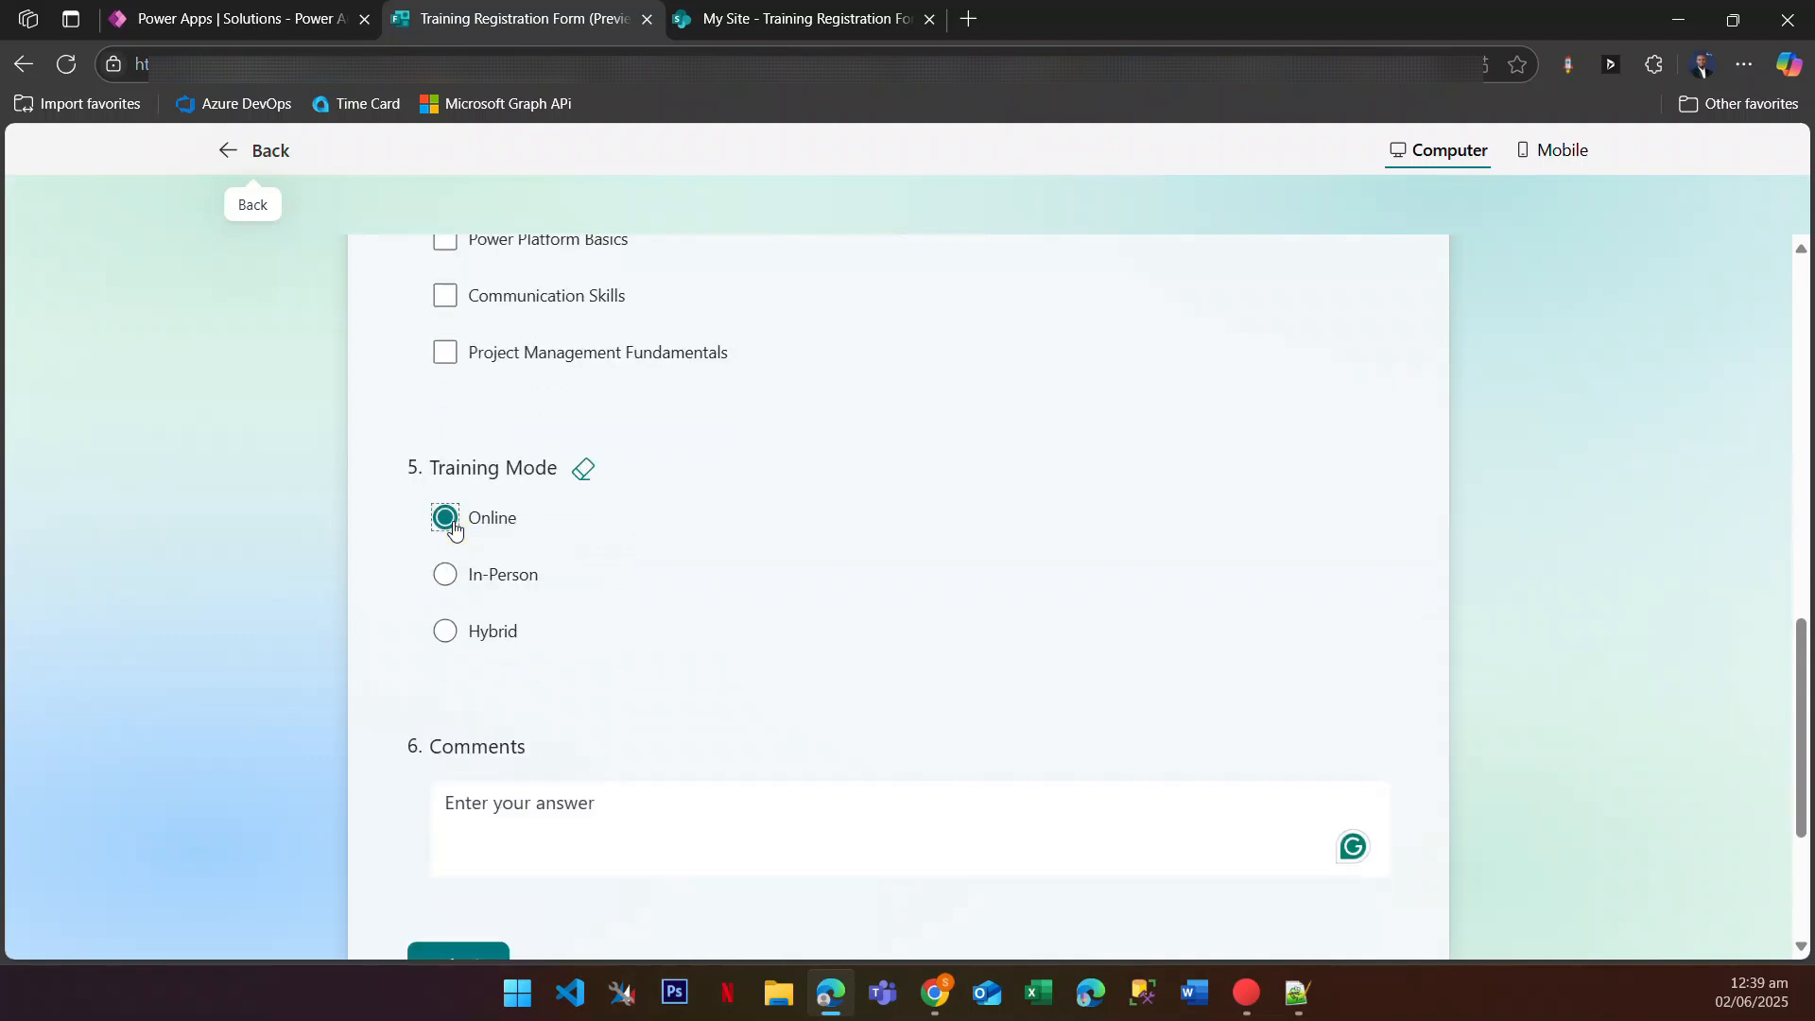
pyautogui.scroll(-3, 519, 615)
pyautogui.click(547, 535)
pyautogui.write('None')
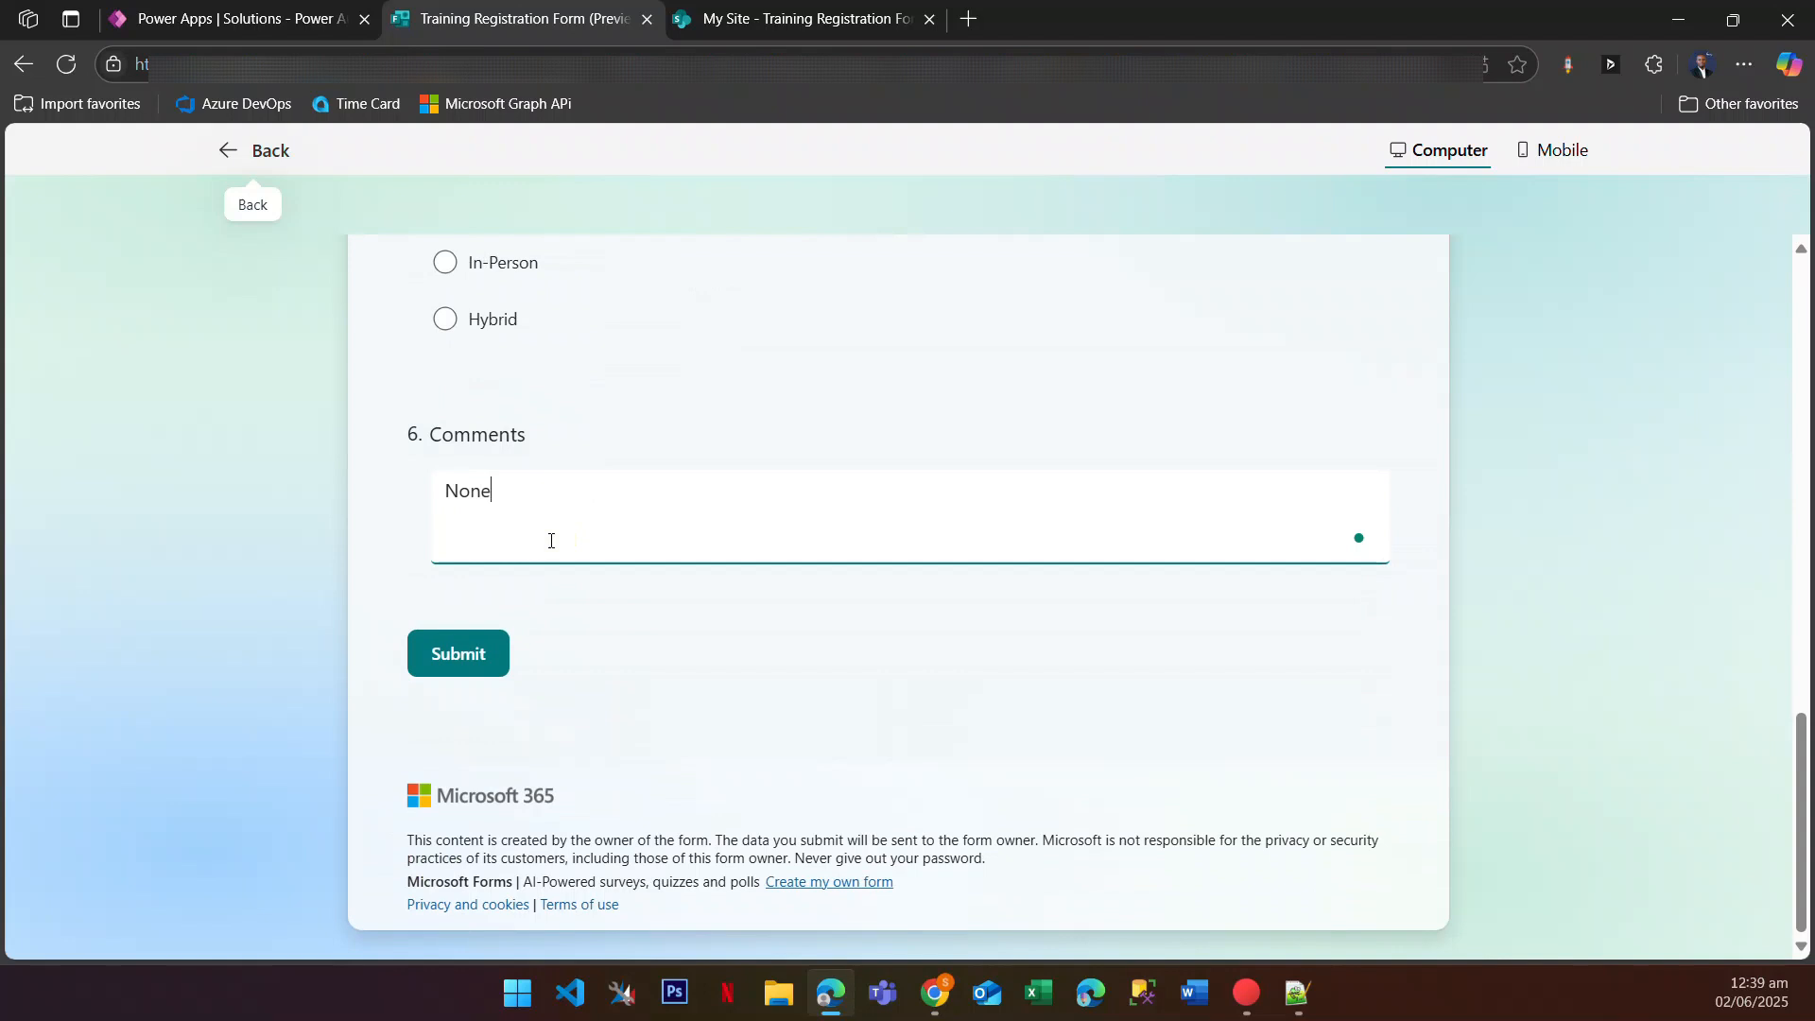
pyautogui.click(463, 652)
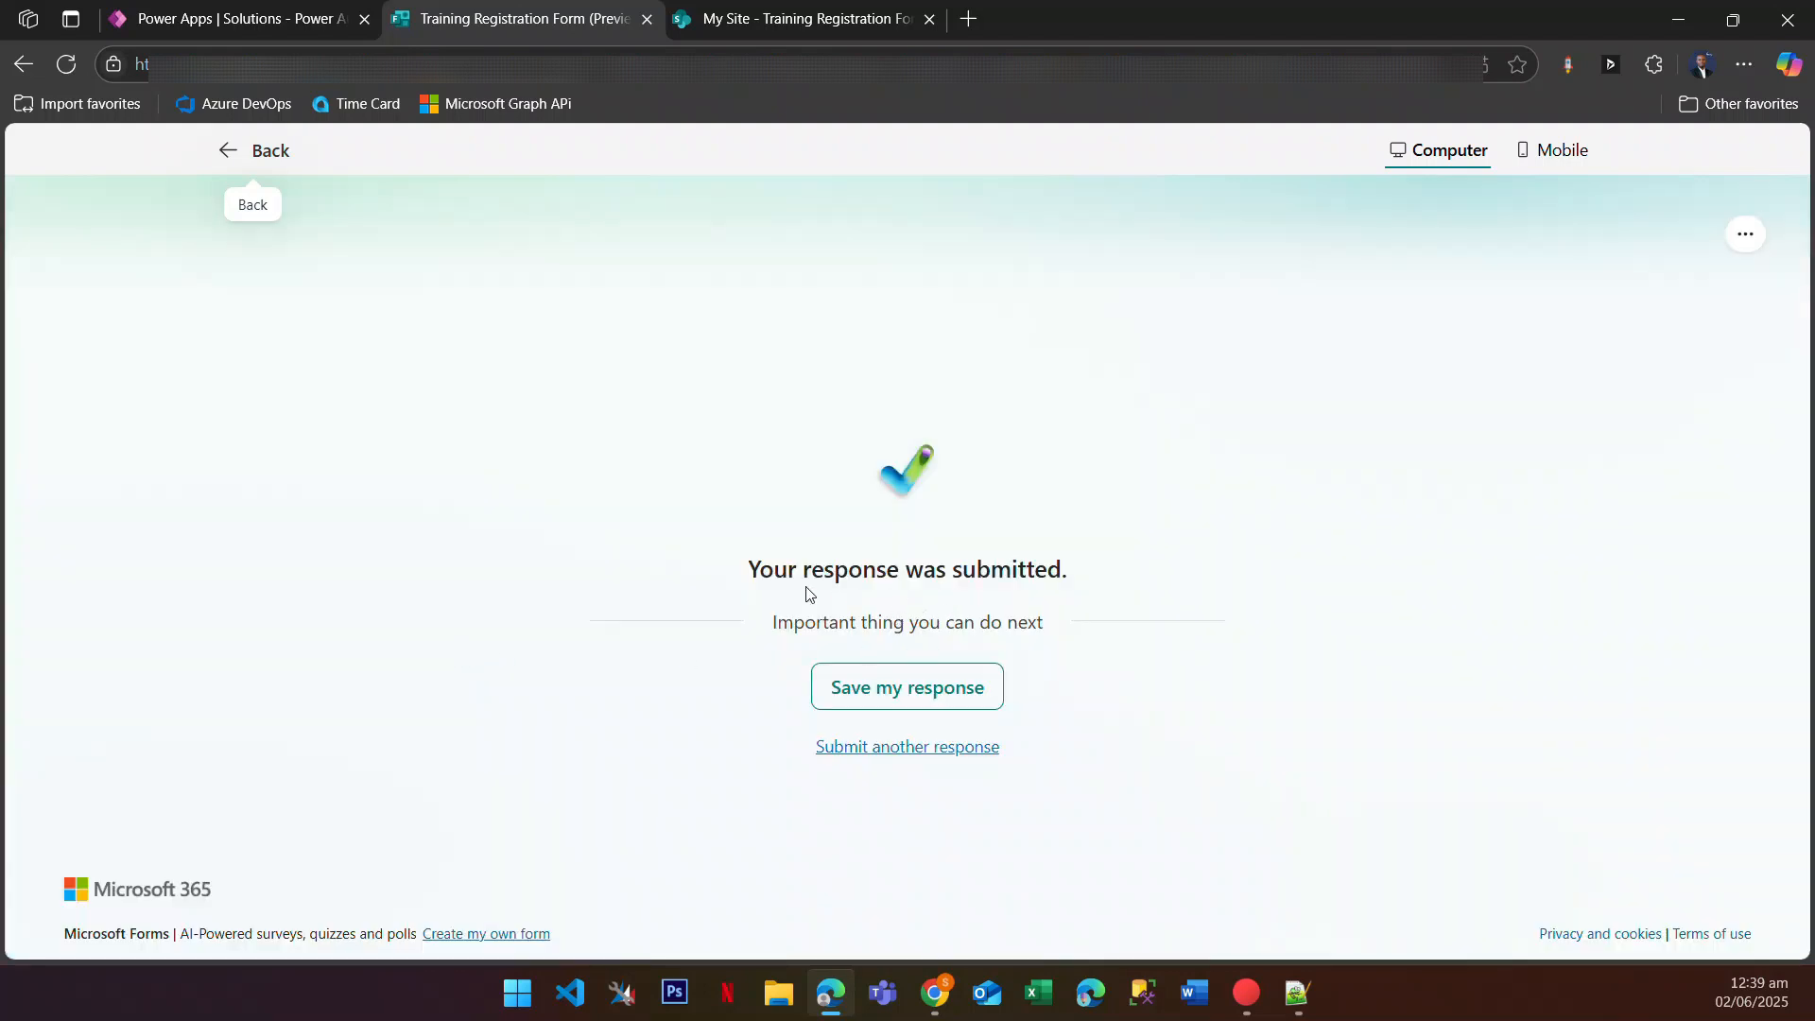
# Step: Refresh the SharePoint responses list and check the training topics saved for the new response
pyautogui.click(782, 21)
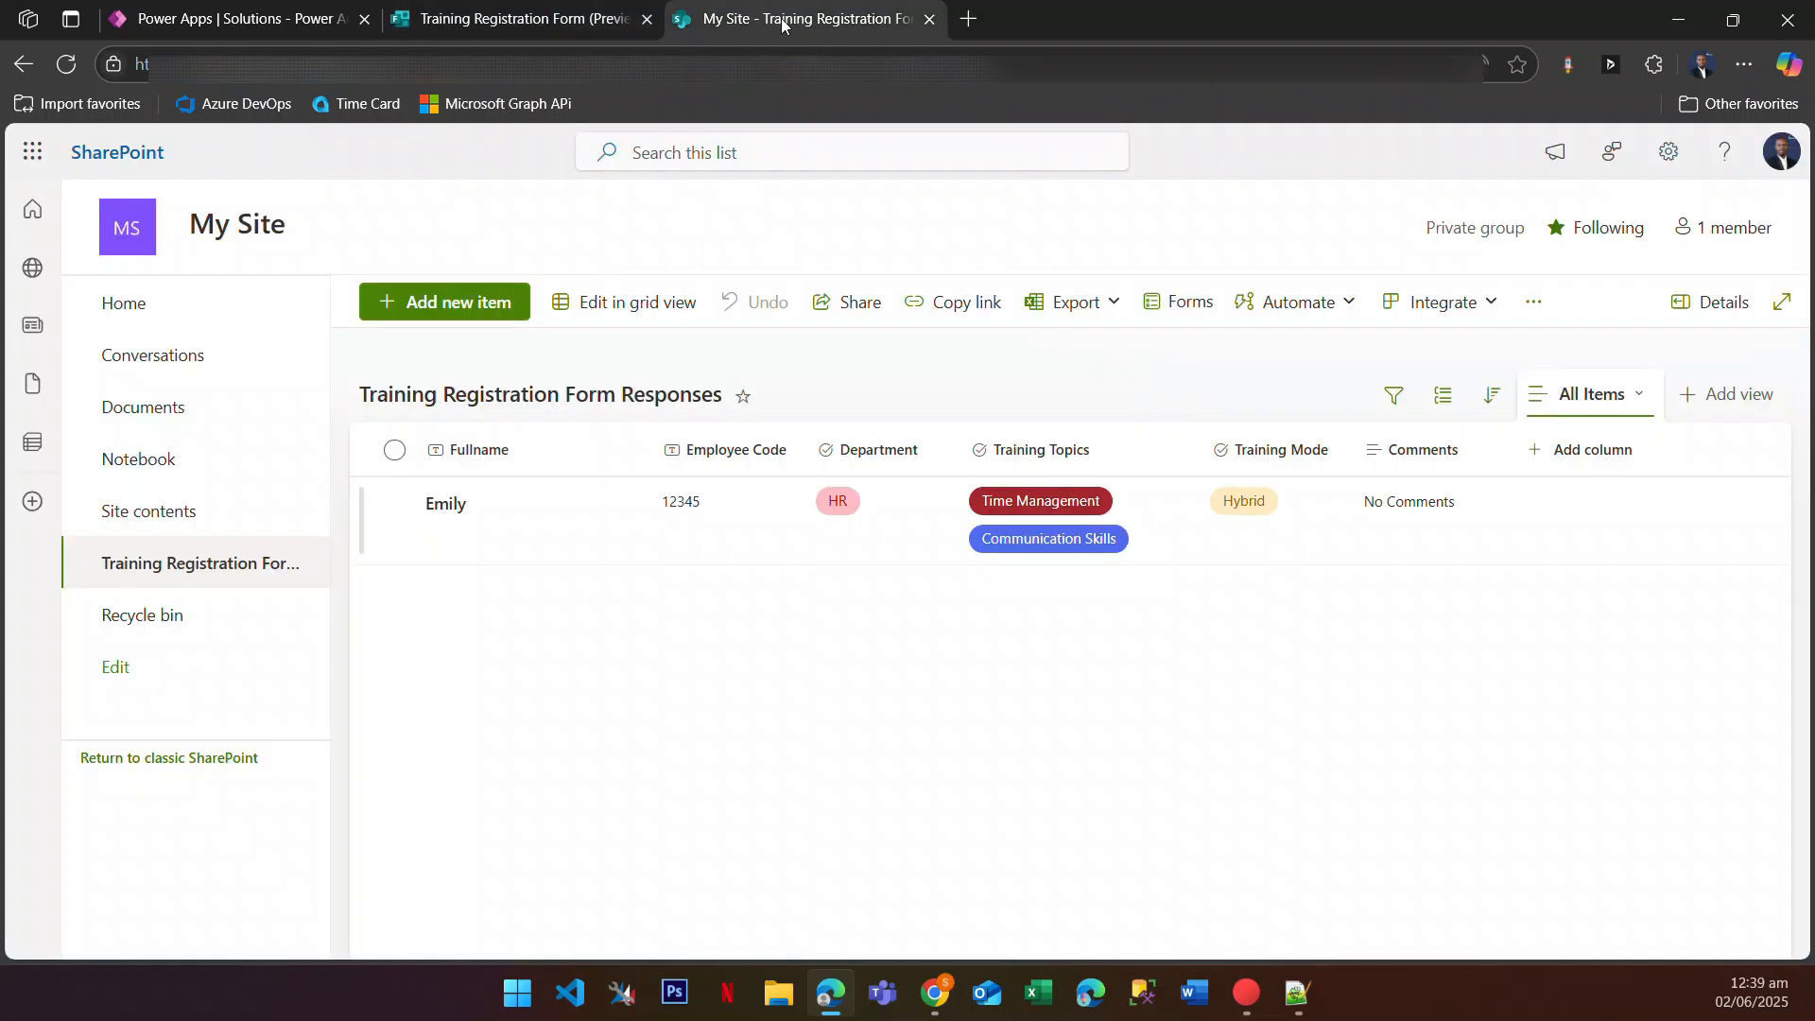
pyautogui.click(74, 67)
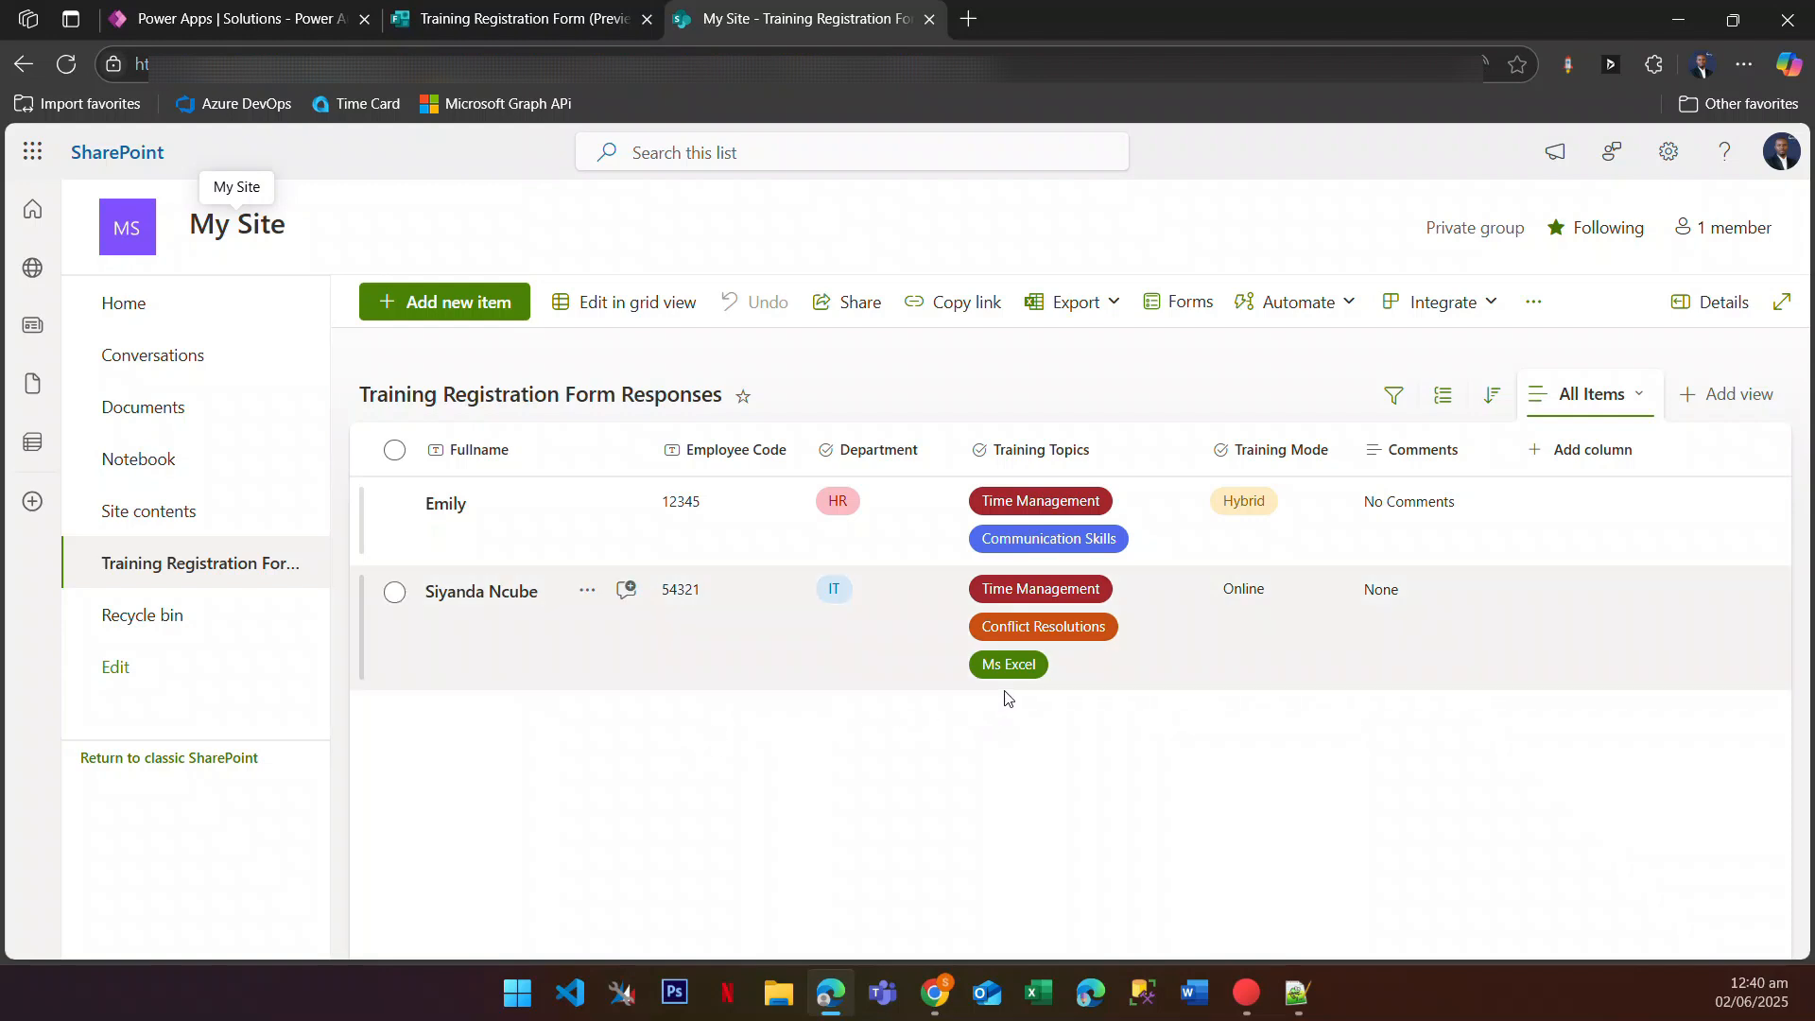
pyautogui.click(1247, 993)
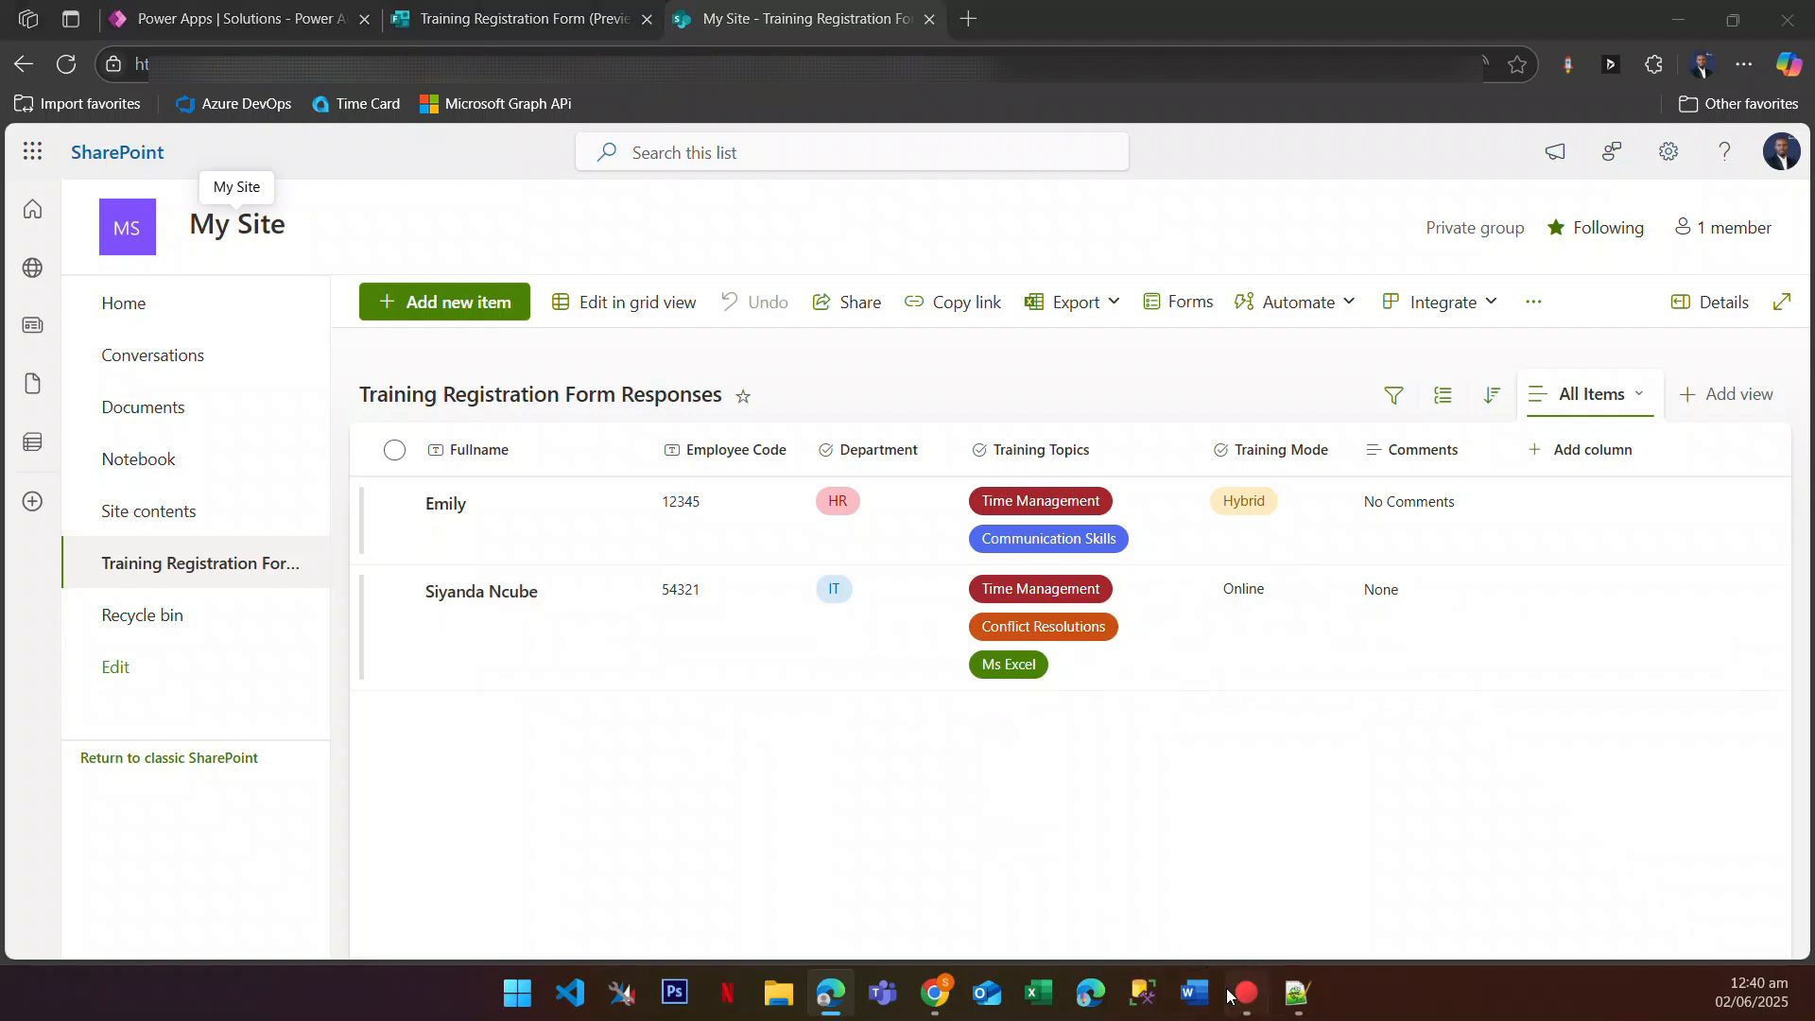